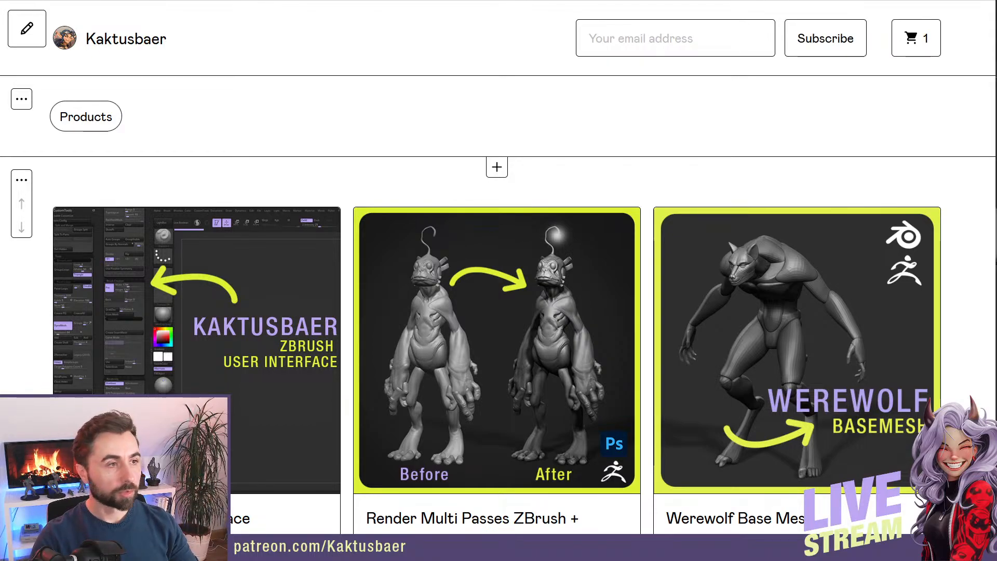
Switch to ZBrush, frame the werewolf base mesh over its reference image and bring its subtool list into view.
key("alt+Tab")
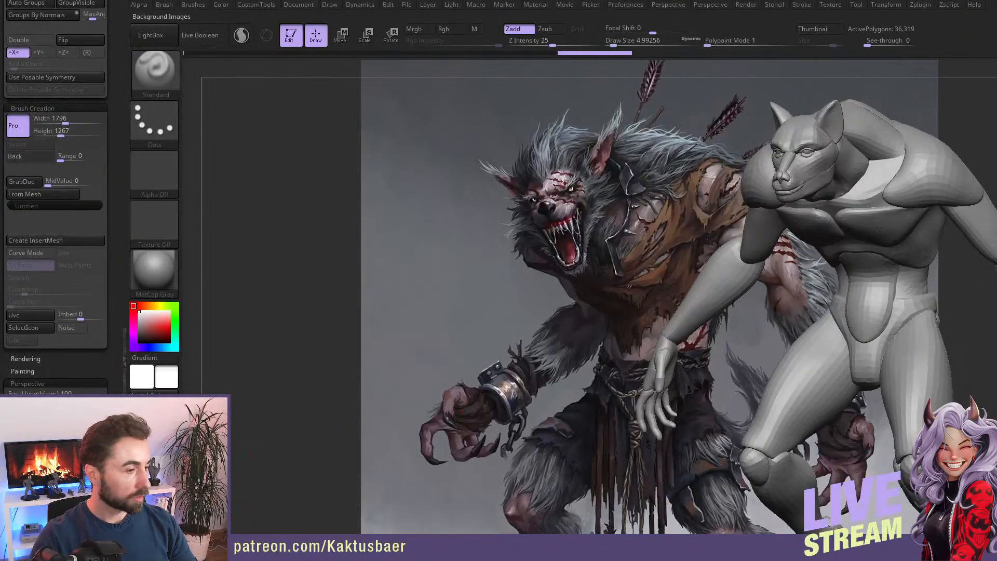
key("f")
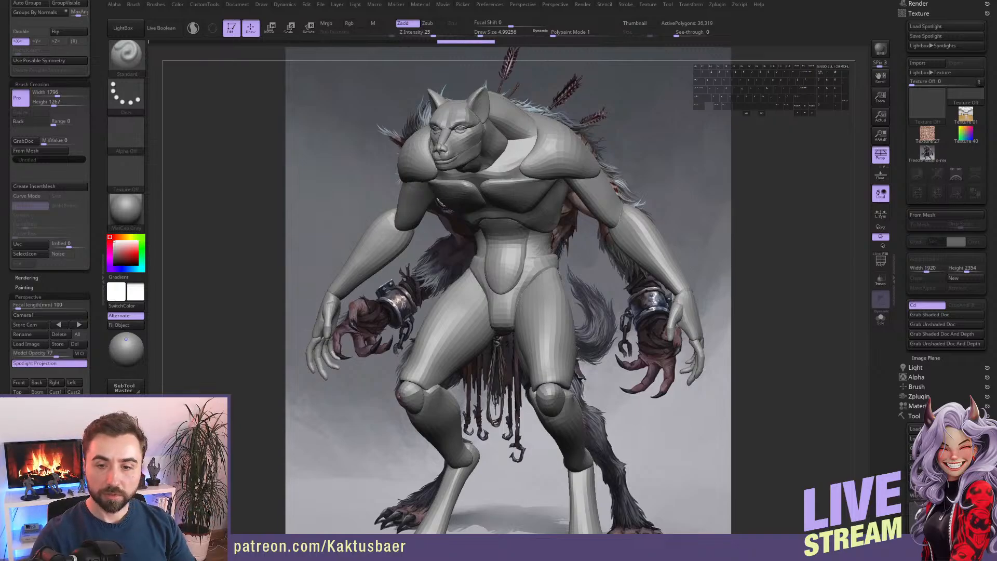
scroll(900, 383, "down", 5)
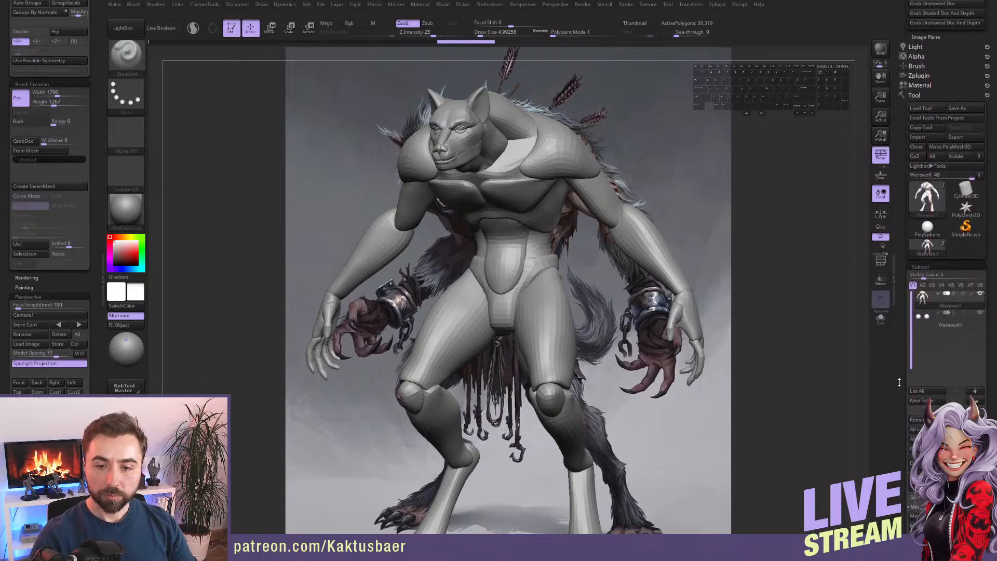
scroll(900, 382, "down", 1)
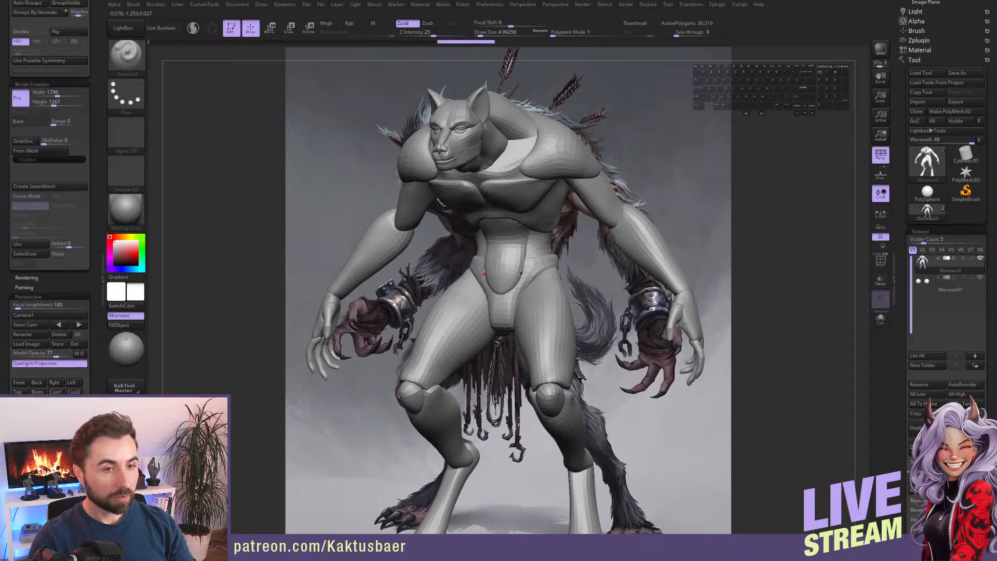
Restore the saved camera view that aligns the werewolf with the reference image and turn off Spotlight Projection.
key("shift")
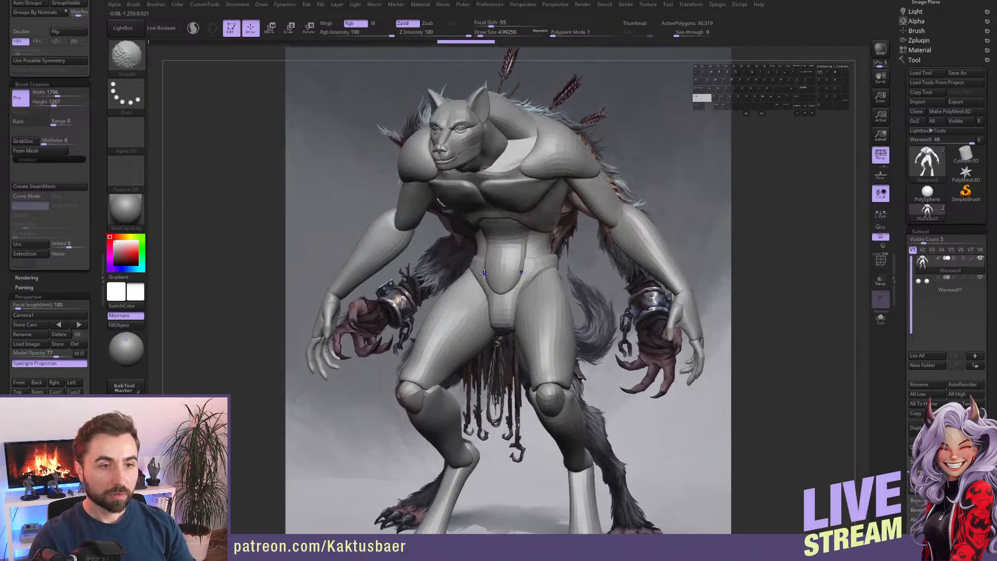
right_click_drag(568, 253, 733, 242, "alt")
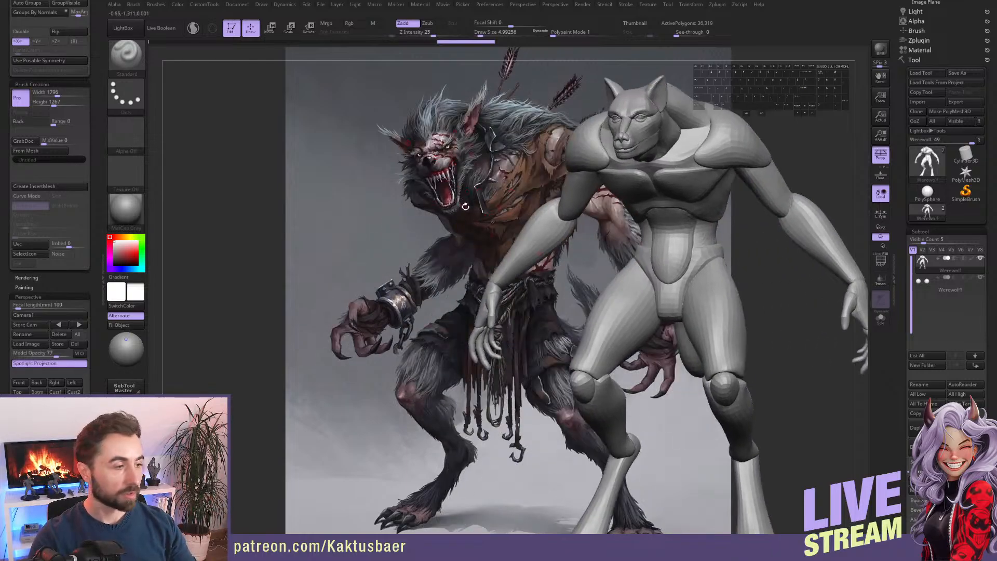
right_click_drag(462, 213, 307, 215, "alt")
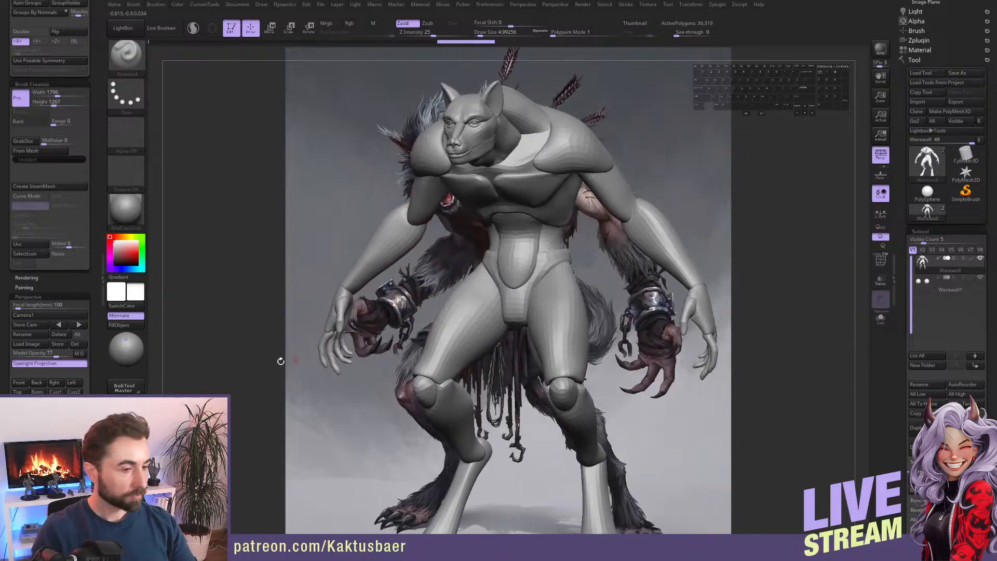
left_click(37, 383)
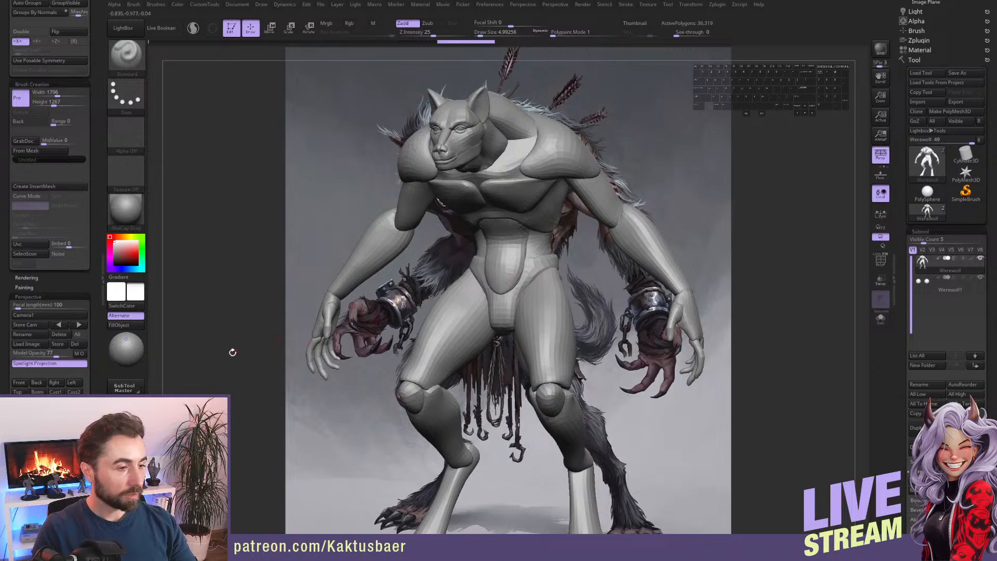
left_click(62, 363)
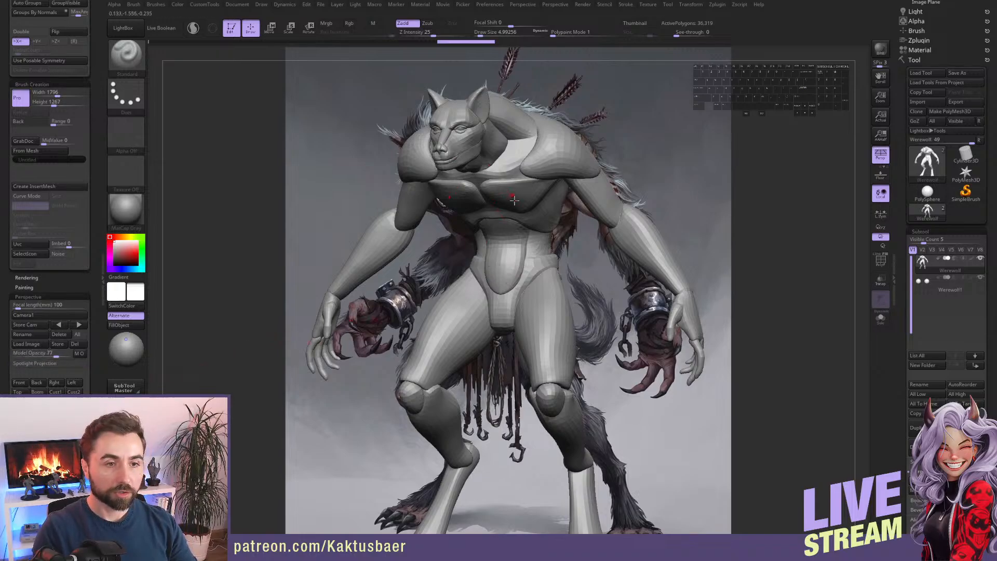
Set the brush's Draw Size to about 74 and switch to the Move brush.
key("s")
left_click_drag(512, 197, 523, 194)
key("s")
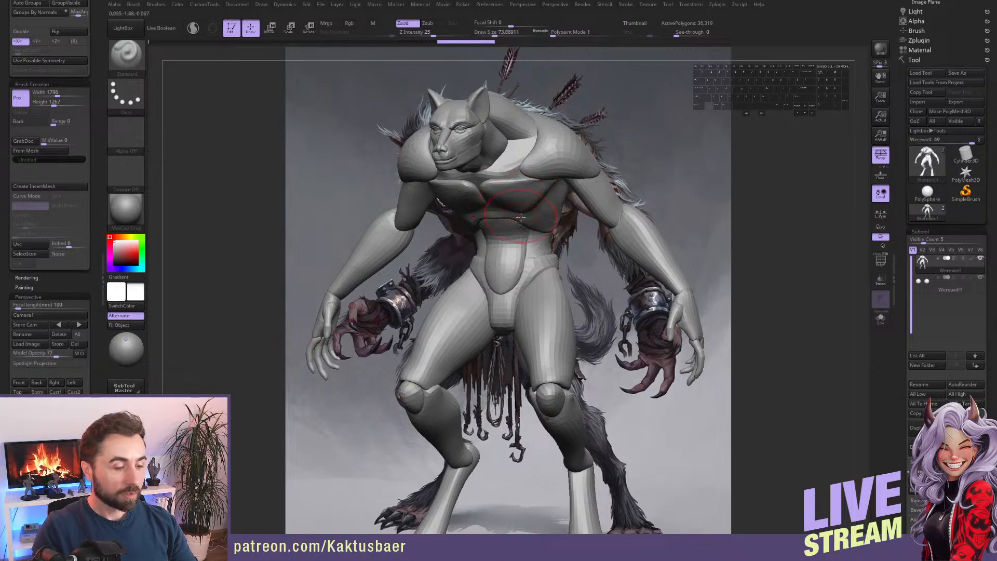
key("b")
key("m")
key("v")
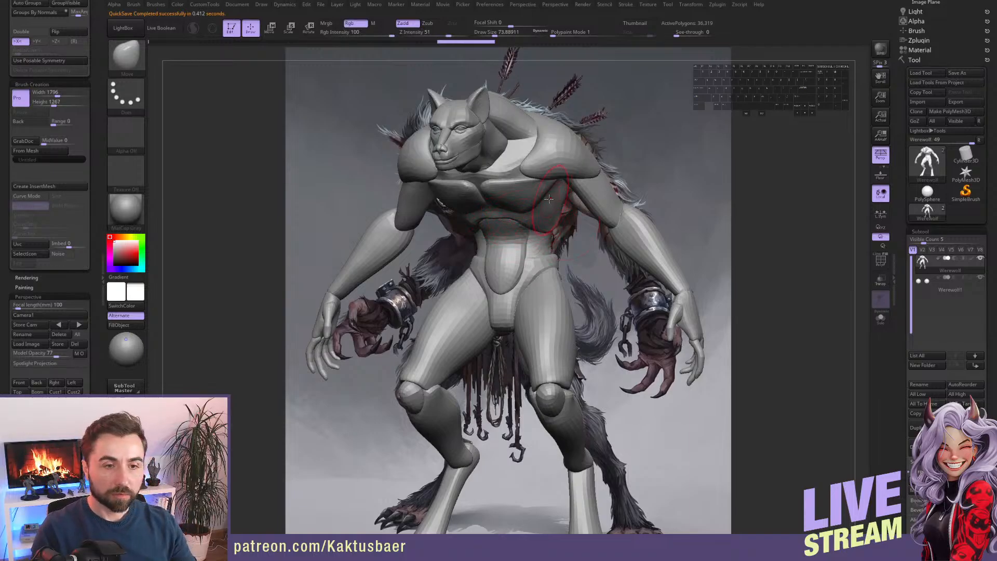
Compare the model with the reference, restore the saved camera view and set the Draw Size to about 136.
right_click_drag(511, 170, 740, 187)
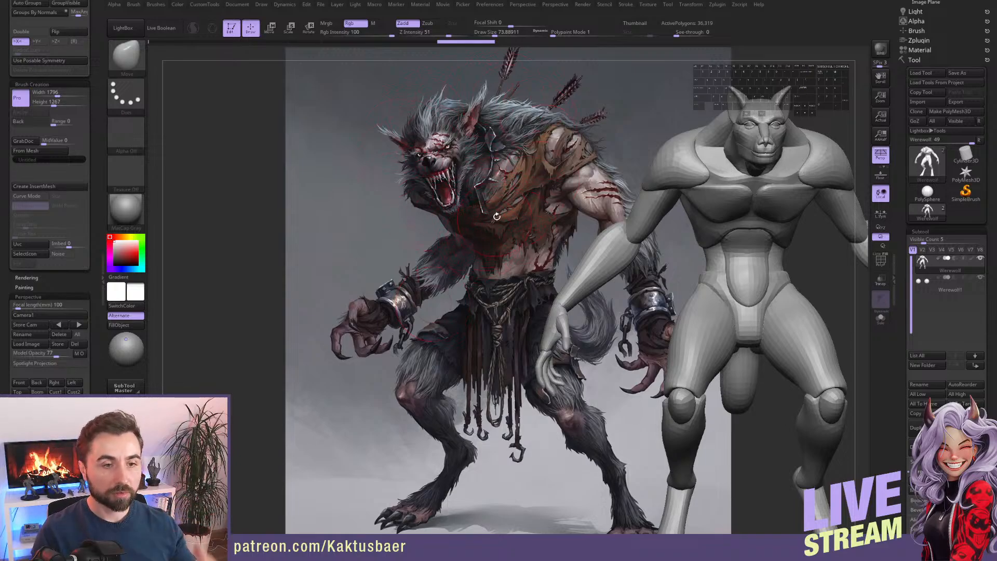
left_click(20, 383)
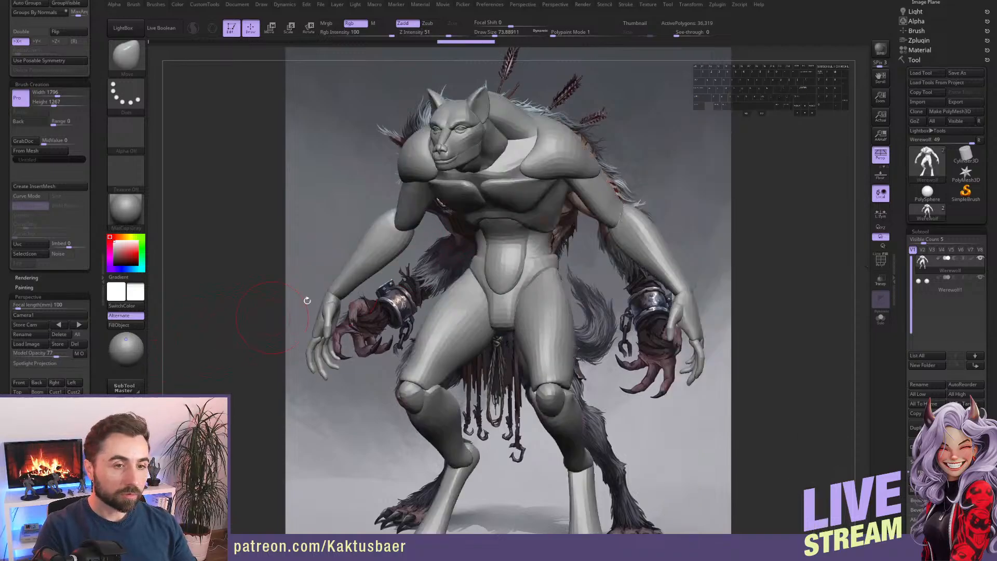
right_click_drag(506, 192, 672, 200, "alt")
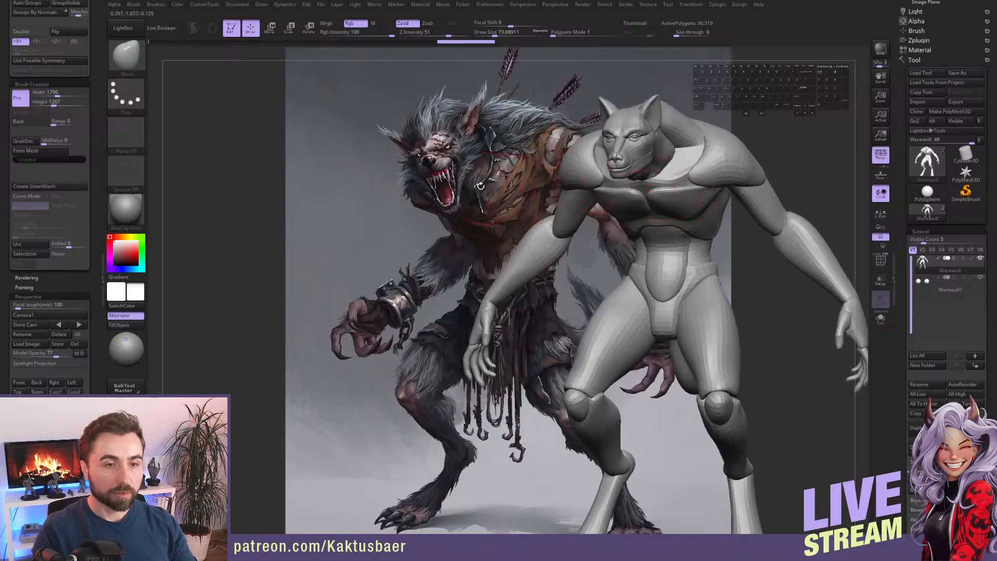
key("s")
left_click_drag(538, 199, 521, 194)
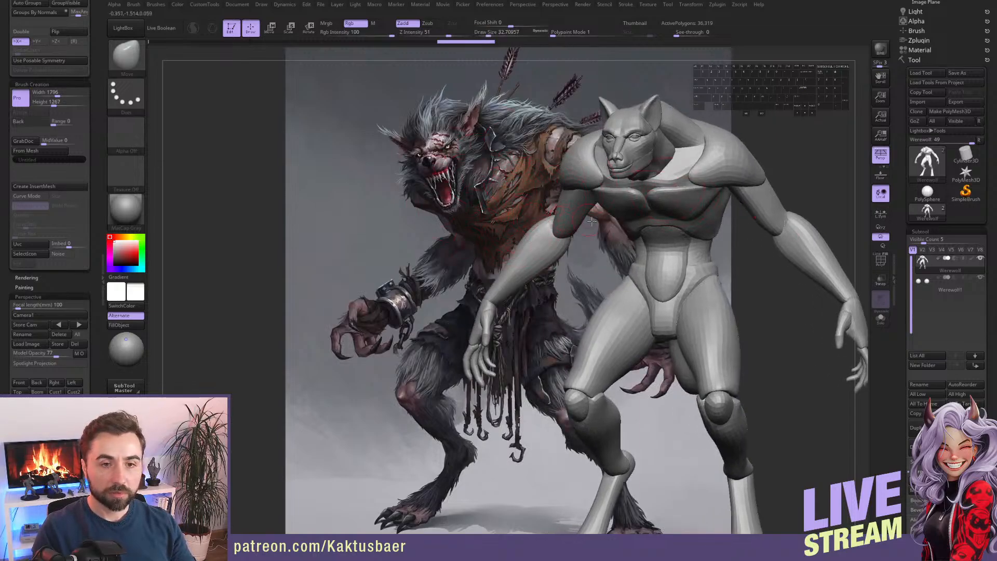
left_click(23, 382)
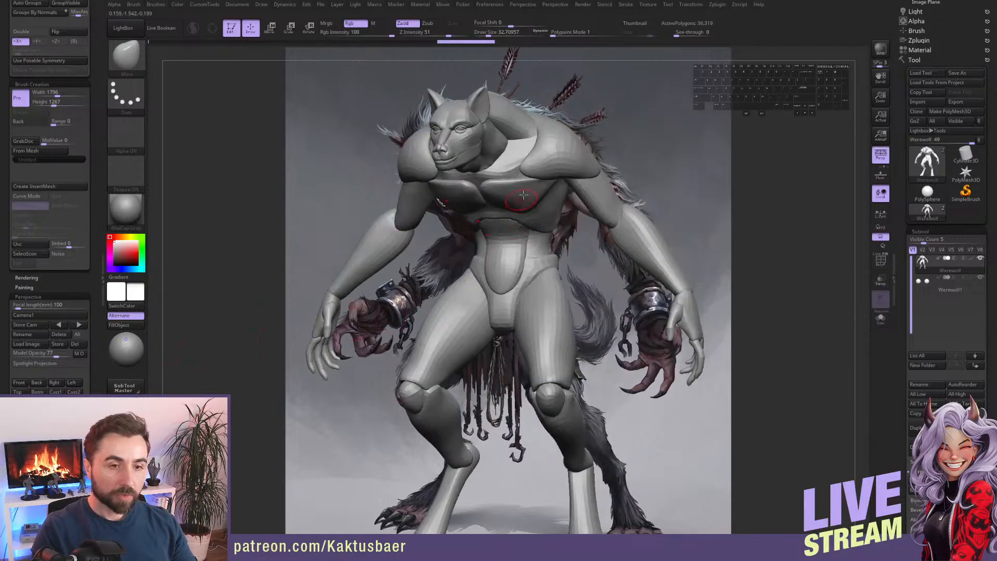
key("s")
left_click_drag(549, 152, 576, 143)
key("shift")
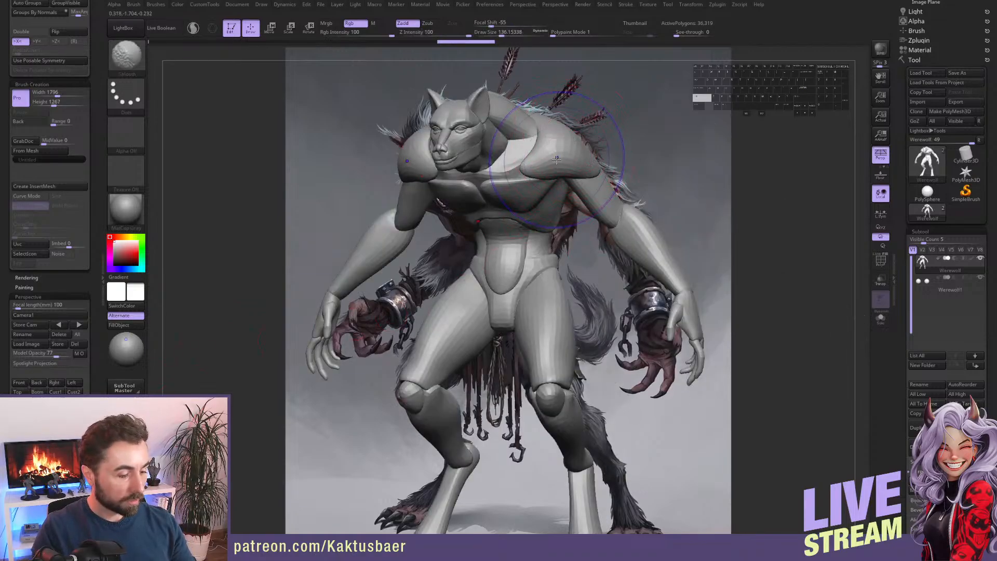
Display the polygroup colours and toggle the visibility of the face polygroups around the werewolf's muzzle and jaw.
right_click_drag(821, 182, 833, 218)
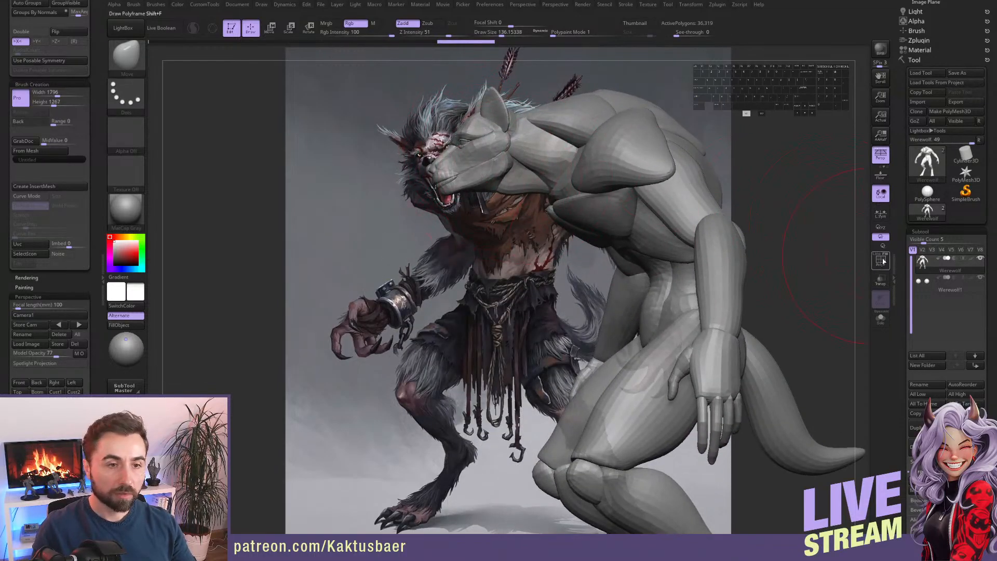
left_click(883, 261)
left_click(484, 151, "ctrl+shift")
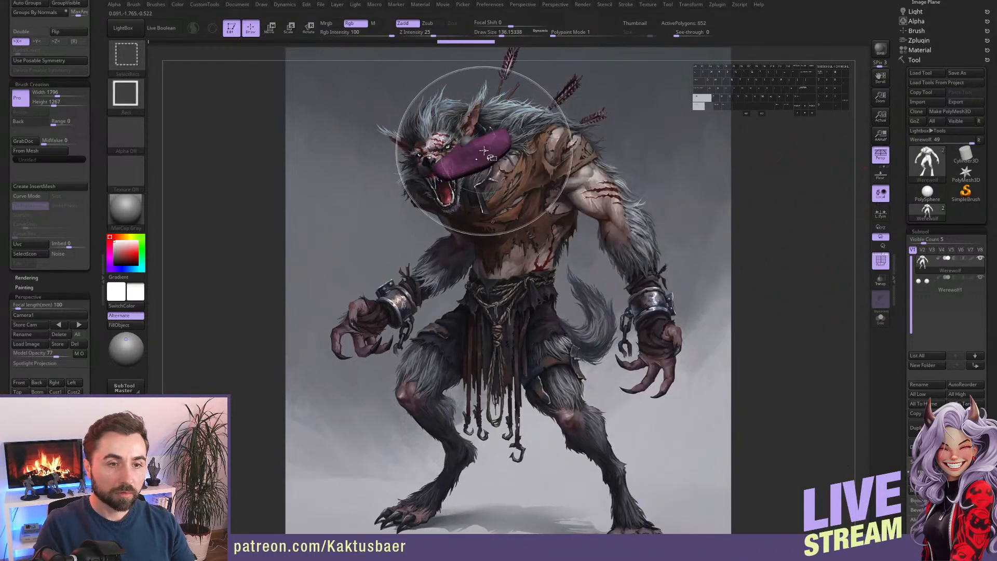
left_click(484, 151, "ctrl+shift")
left_click(477, 178, "ctrl+shift")
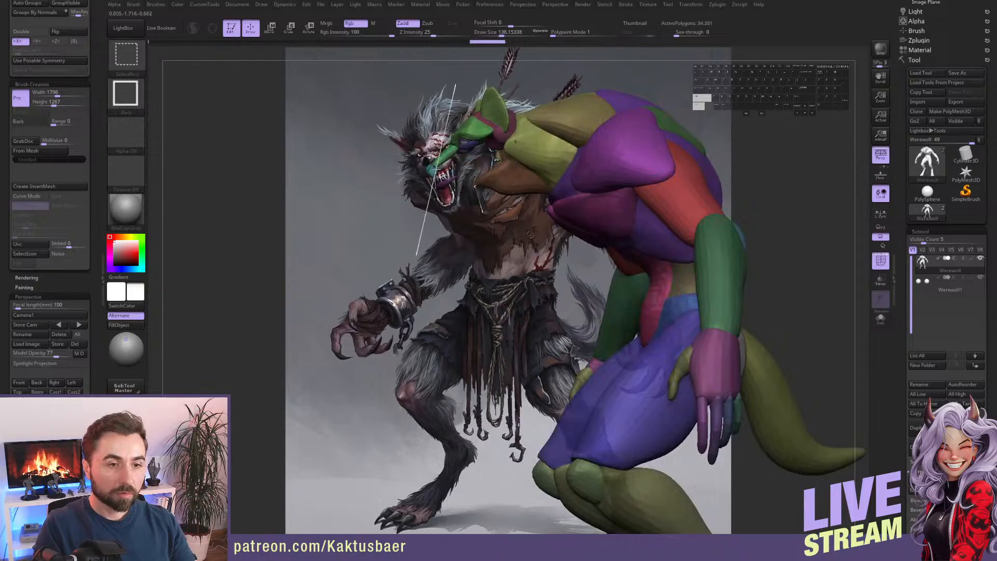
left_click(435, 170, "ctrl+shift")
left_click(438, 179, "ctrl+shift")
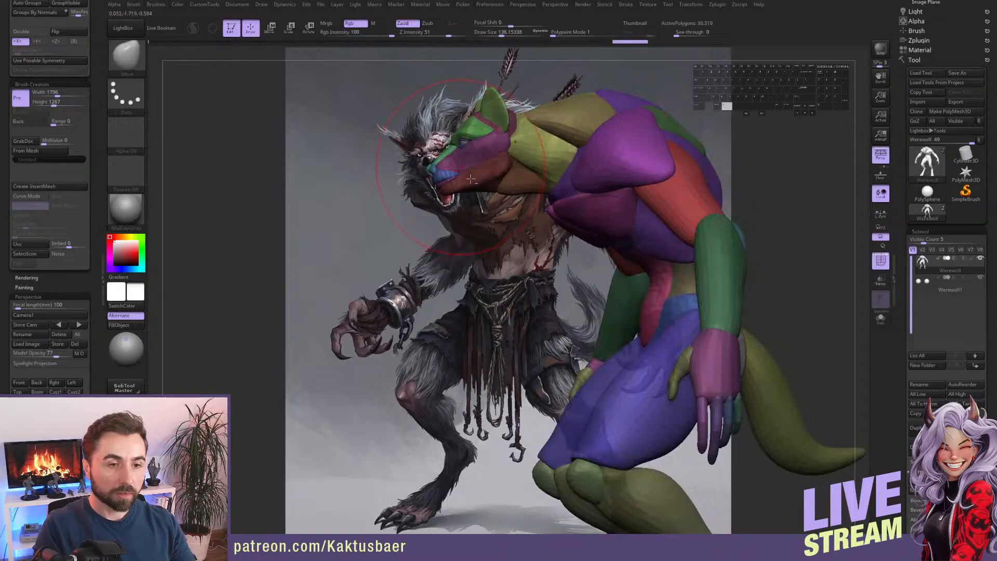
Undo the last visibility changes on the head and turn off the polygroup colour display.
right_click_drag(470, 179, 492, 237, "alt")
key("ctrl+z")
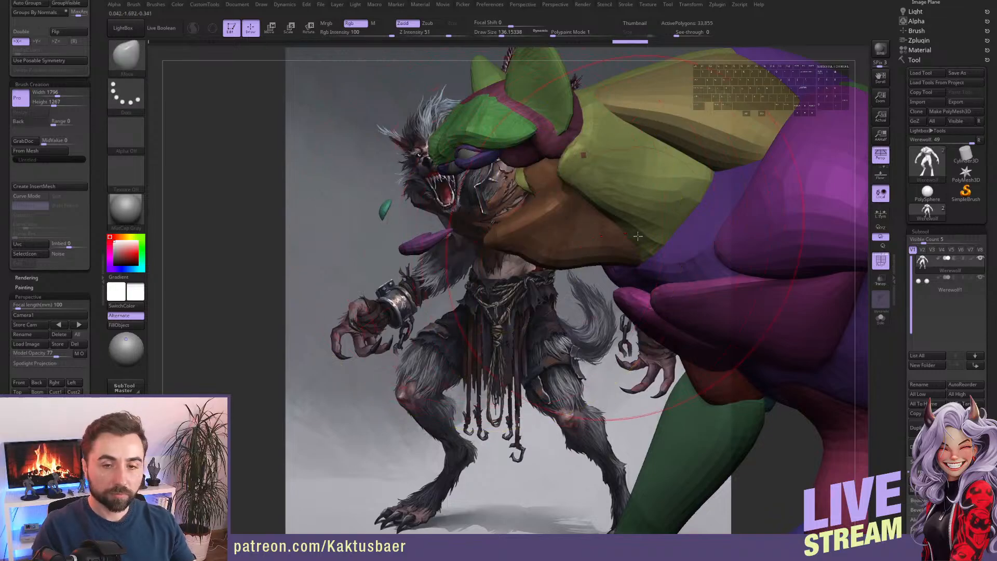
key("ctrl+z")
left_click(881, 262)
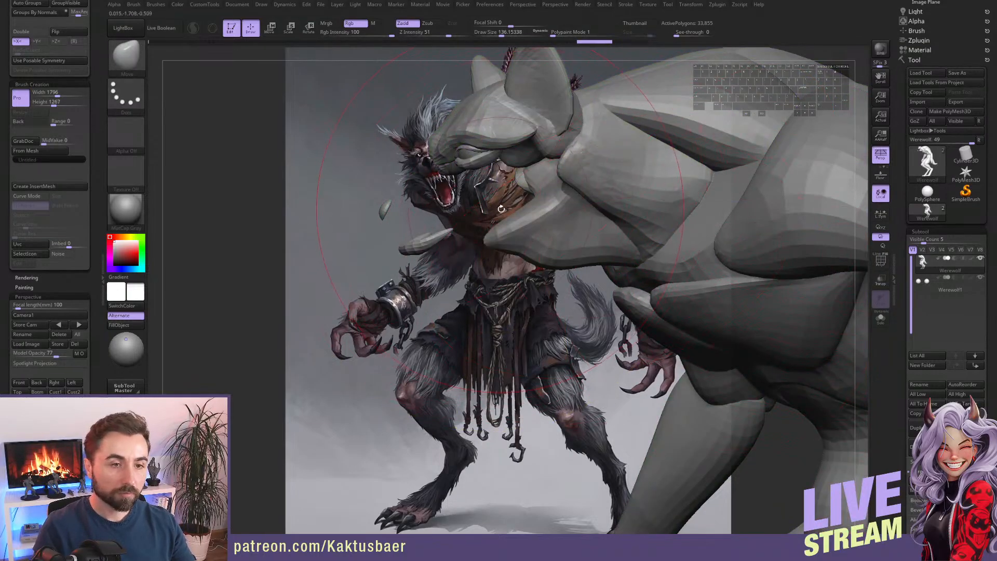
Hide the lower jaw polygroup, mask the rest of the body and show the whole werewolf again.
left_click(466, 205, "ctrl+shift")
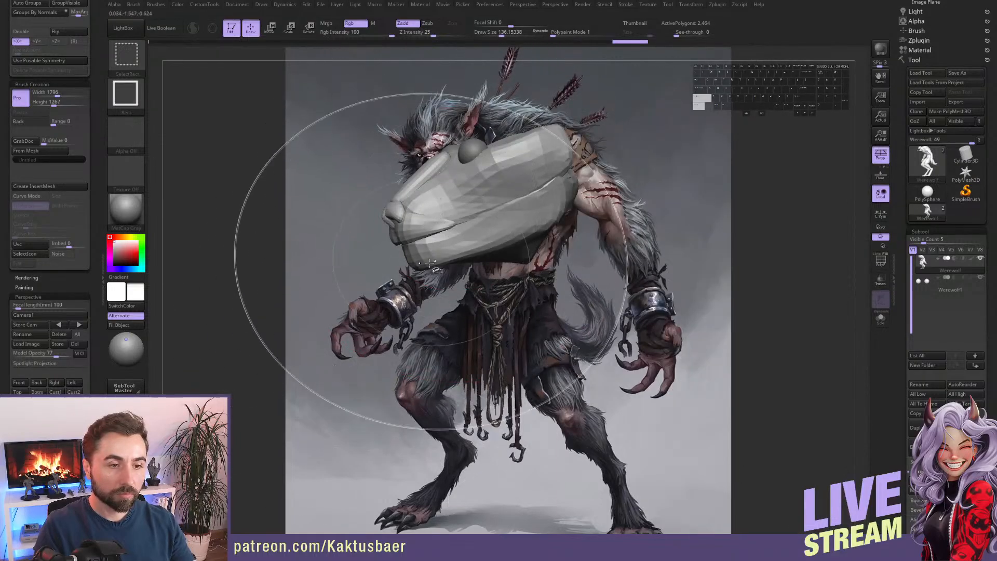
left_click(448, 244, "ctrl+shift")
left_click(448, 244, "ctrl+shift")
left_click(446, 245, "ctrl+shift")
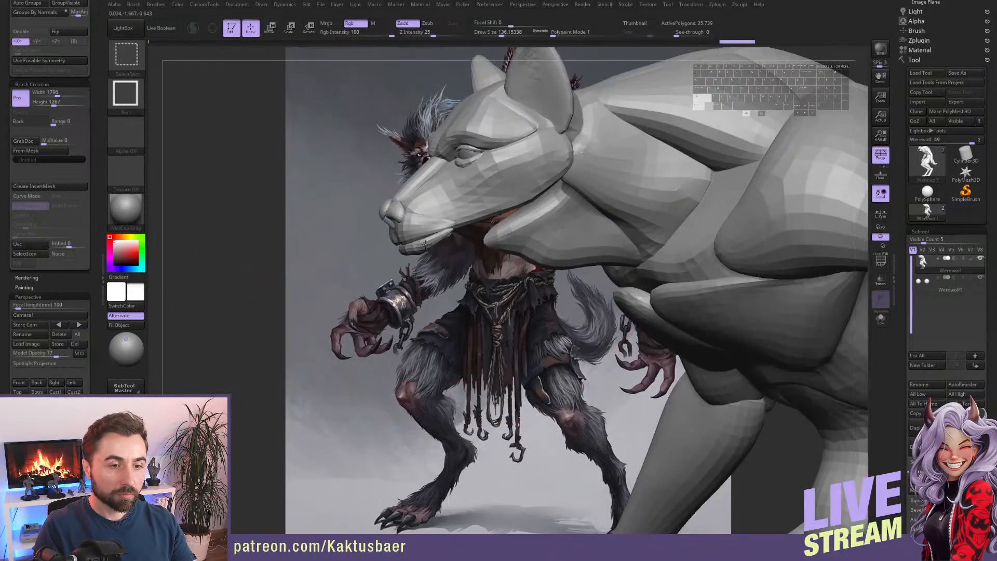
left_click(416, 276, "ctrl")
left_click(422, 281, "ctrl+shift")
Rotate the unmasked lower jaw downward around its hinge with a transpose line to open the mouth.
key("b")
key("m")
key("v")
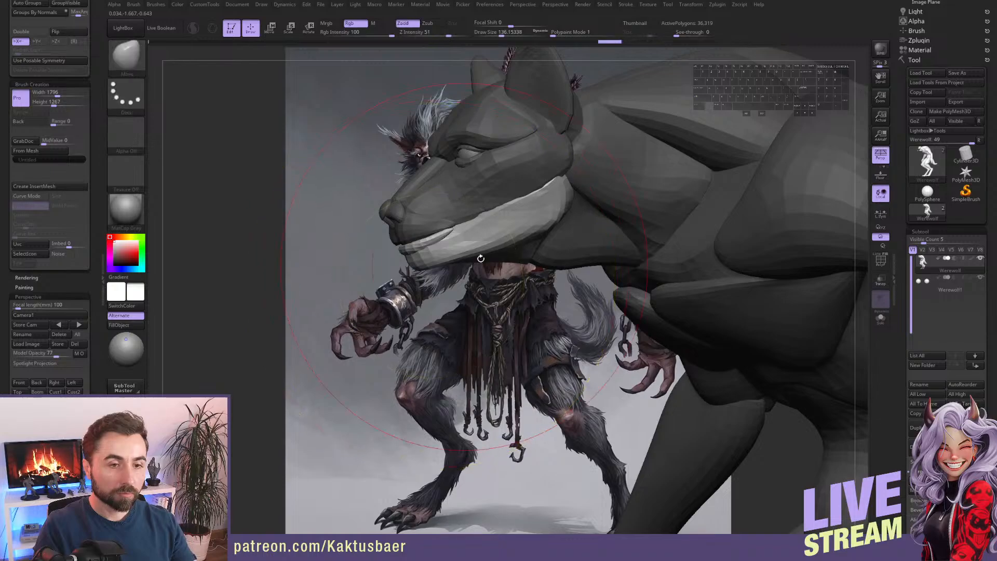
left_click_drag(422, 281, 606, 235)
right_click_drag(605, 235, 597, 219)
key("r")
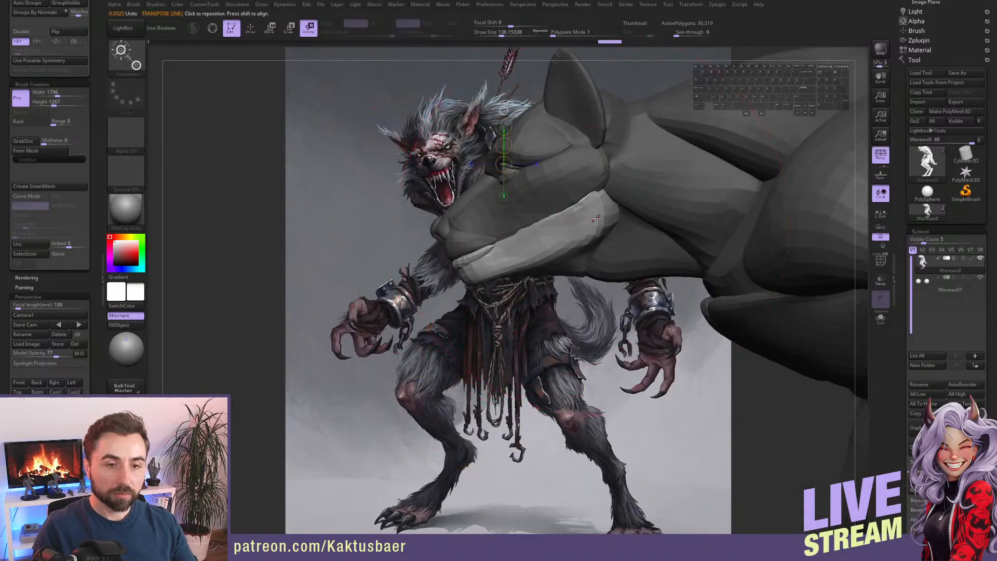
mouse_move(575, 212)
left_mouse_down("shift")
mouse_move(655, 210)
mouse_move(654, 178)
left_mouse_up("shift")
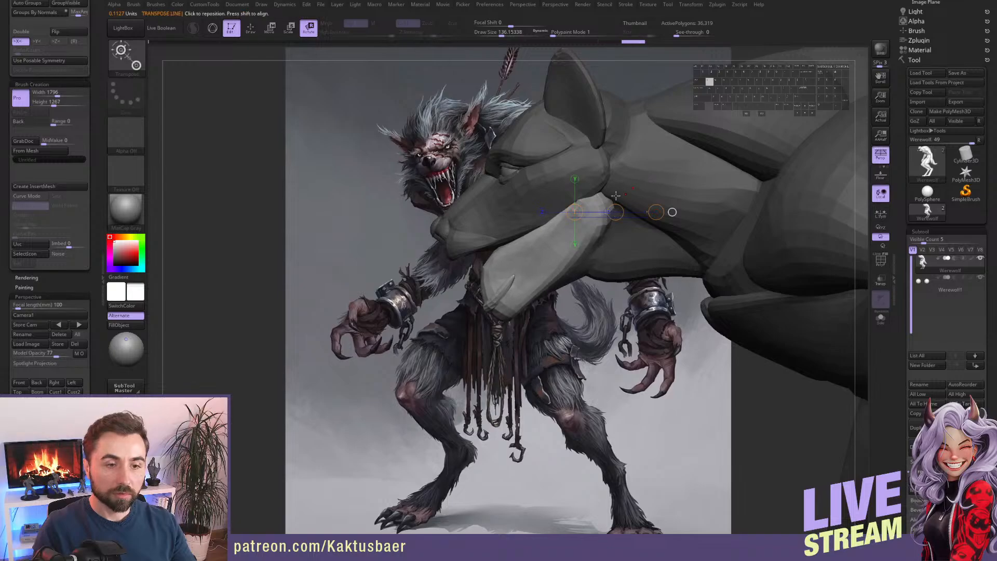
Isolate the lower jaw and reshape its front upper edge with the Move brush at a Draw Size of about 25.
key("q")
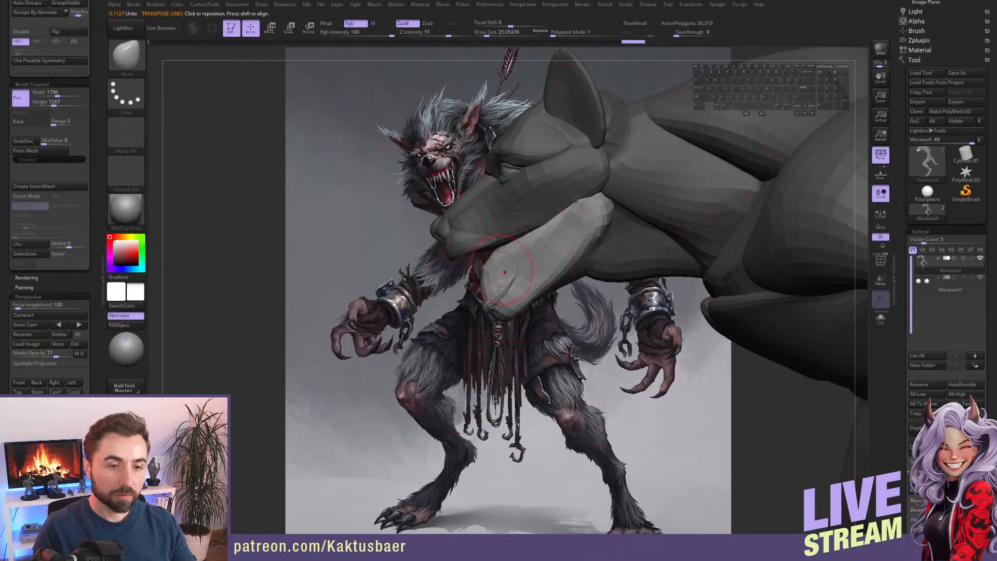
left_click(500, 267, "ctrl+shift")
left_click_drag(496, 262, 505, 267)
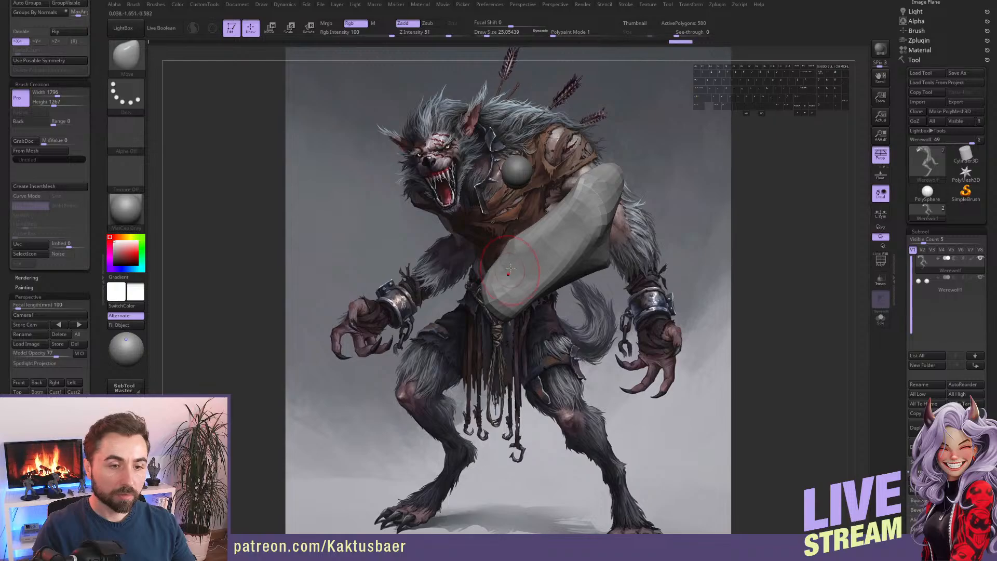
right_click_drag(504, 262, 519, 252)
mouse_move(497, 243)
left_mouse_down()
mouse_move(480, 270)
mouse_move(497, 259)
left_mouse_up()
Push in the inner surface of the lower jaw with the Move brush at a Draw Size of about 22, and unhide the whole werewolf.
mouse_move(496, 261)
right_mouse_down()
mouse_move(515, 270)
mouse_move(505, 284)
right_mouse_up()
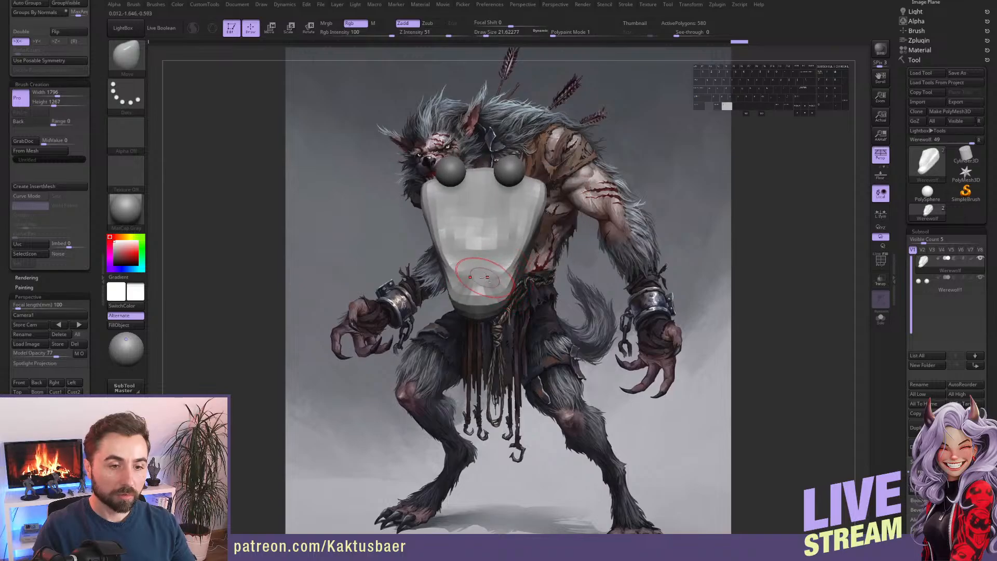
mouse_move(486, 279)
left_mouse_down("alt")
mouse_move(489, 291)
mouse_move(499, 249)
left_mouse_up("alt")
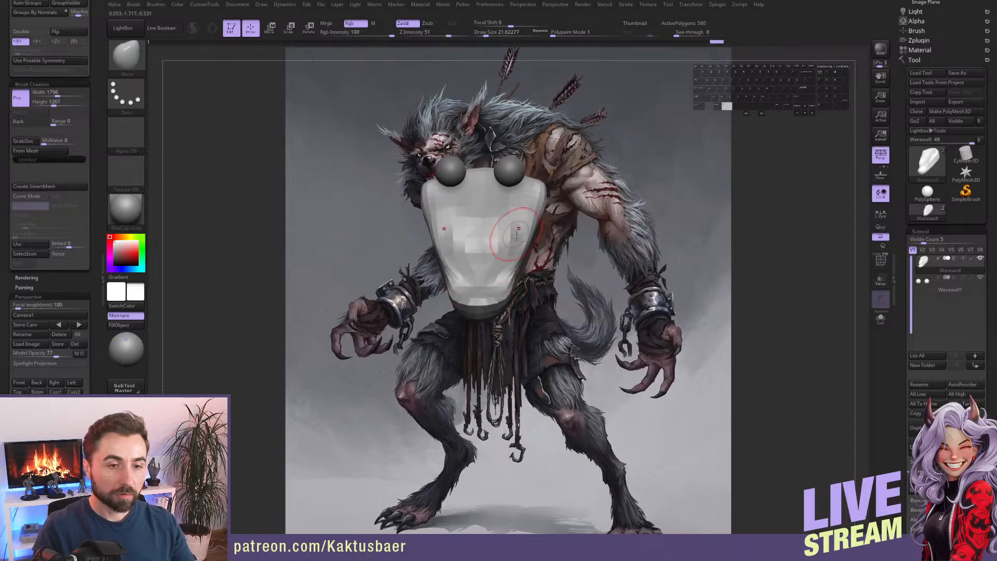
right_click_drag(517, 237, 483, 254)
left_click(554, 302, "ctrl+shift")
right_click_drag(552, 296, 444, 174)
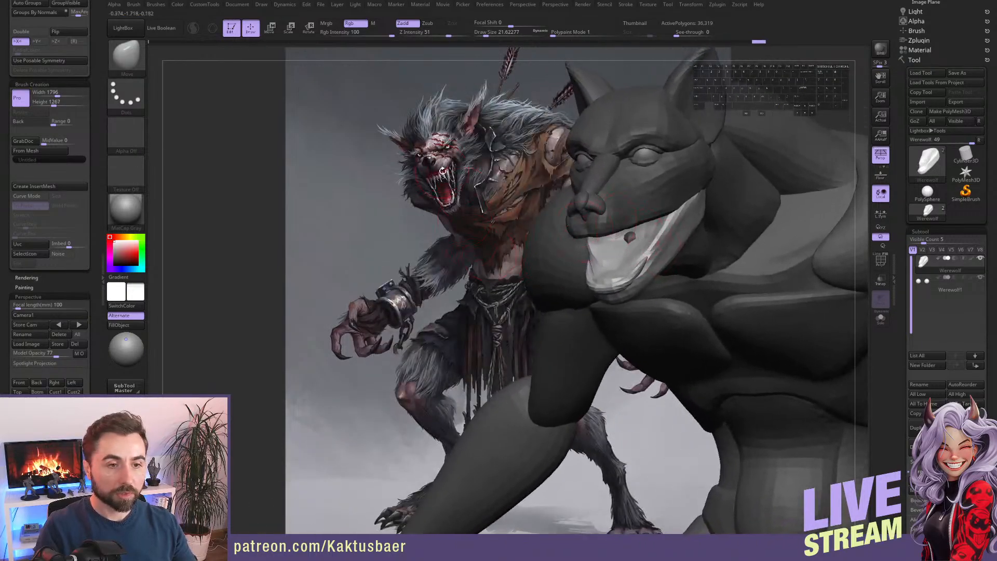
Adjust the throat area behind the open jaw with the Move brush at a Draw Size of about 41, and restore the saved camera view.
right_click_drag(630, 241, 570, 244)
key("w")
key("q")
key("bracketright")
key("bracketright")
left_click_drag(633, 262, 623, 255)
right_click_drag(631, 244, 621, 255, "alt")
left_click_drag(623, 260, 615, 255)
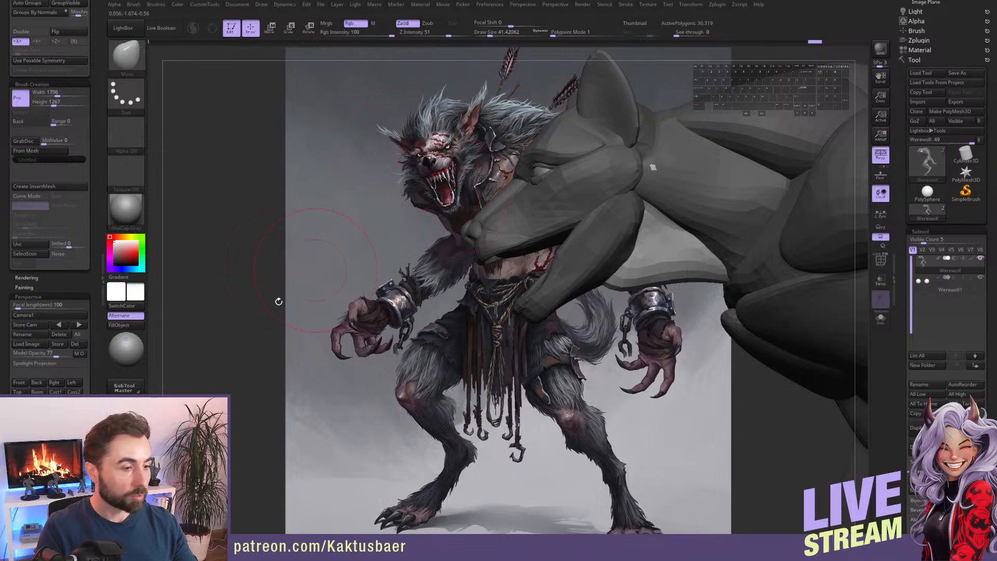
left_click(20, 383)
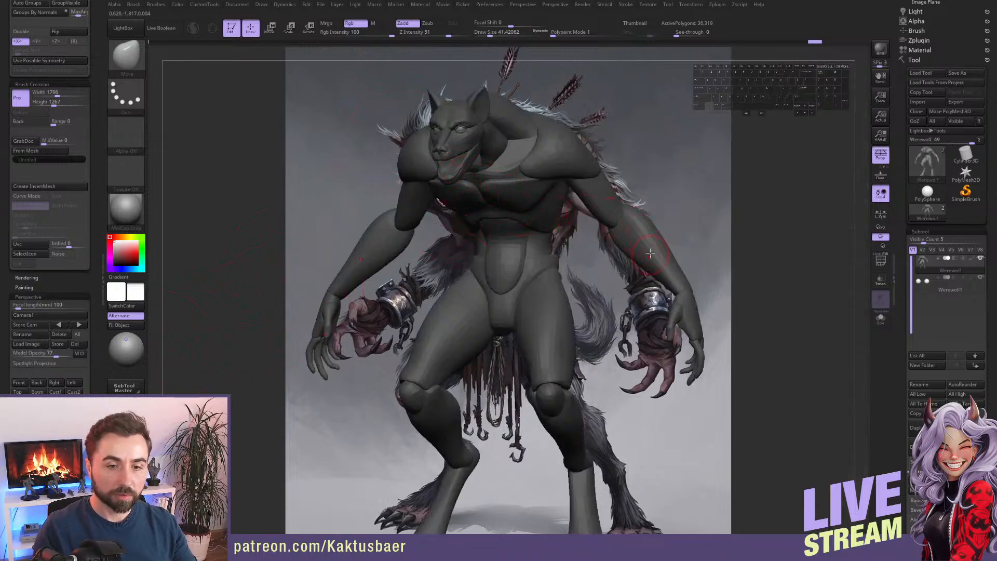
Clear the mask on the whole werewolf and isolate its head, hiding the rest of the body.
left_click_drag(670, 166, 681, 179, "ctrl")
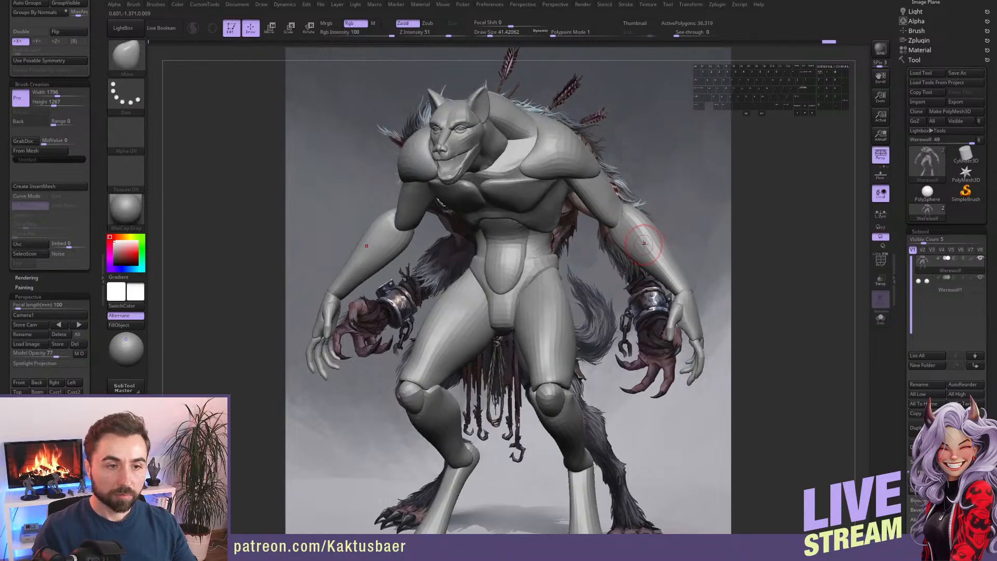
key("bracketright")
right_click_drag(461, 145, 498, 185)
mouse_move(578, 179)
right_mouse_down("shift")
mouse_move(471, 150)
mouse_move(487, 148)
mouse_move(467, 140)
mouse_move(493, 88)
right_mouse_up("shift")
key("ctrl+shift")
left_click_drag(493, 88, 401, 283, "ctrl+shift")
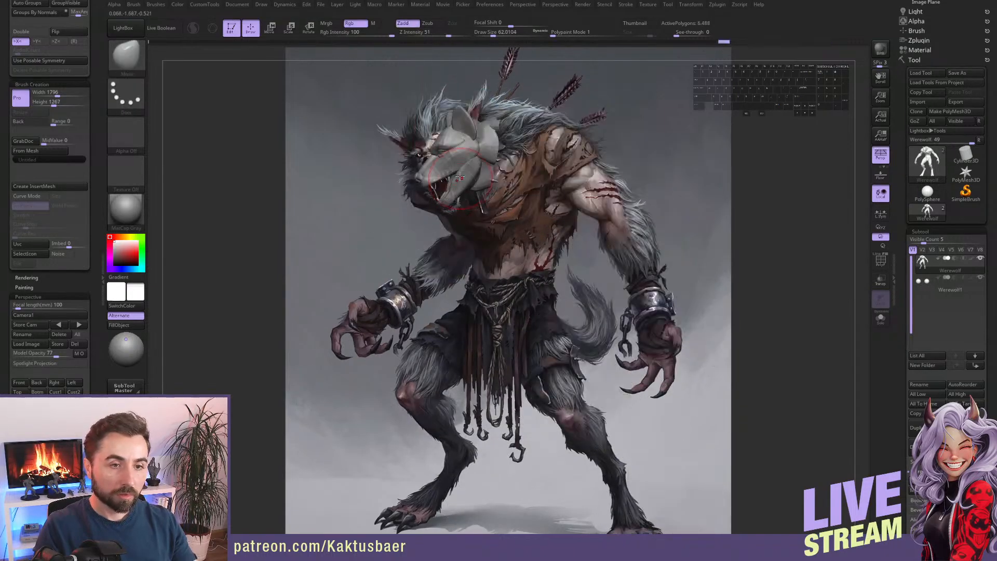
Mask the isolated head except for the lower jaw and reposition the jaw with a transpose line to follow the reference.
right_click_drag(495, 153, 476, 120)
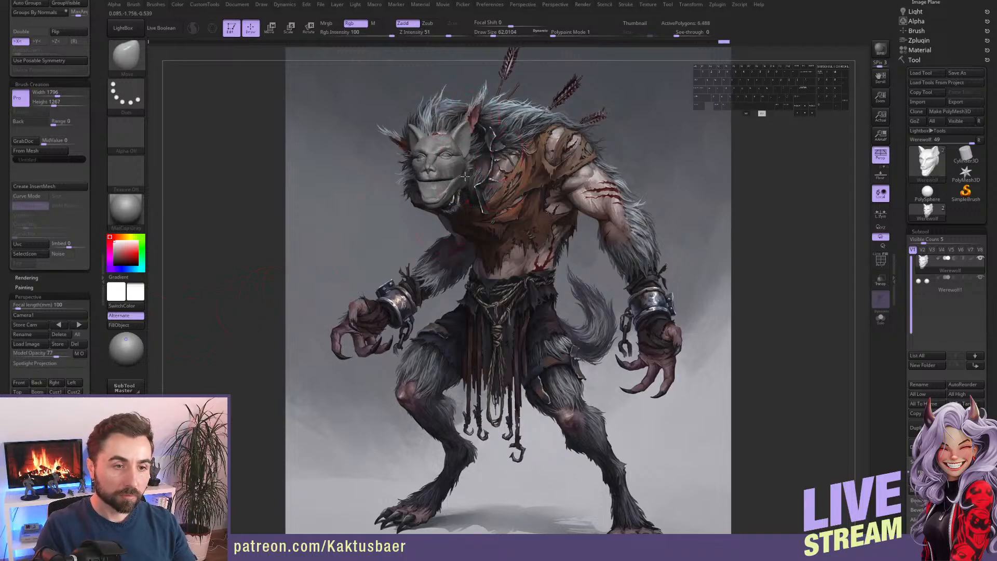
key("shift")
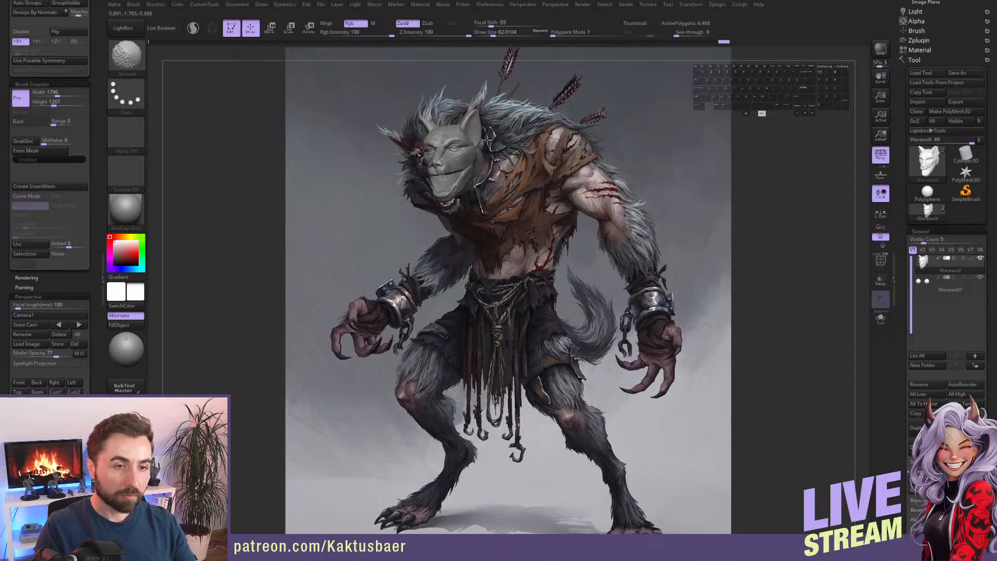
mouse_move(416, 212)
right_mouse_down()
mouse_move(491, 183)
mouse_move(502, 164)
right_mouse_up()
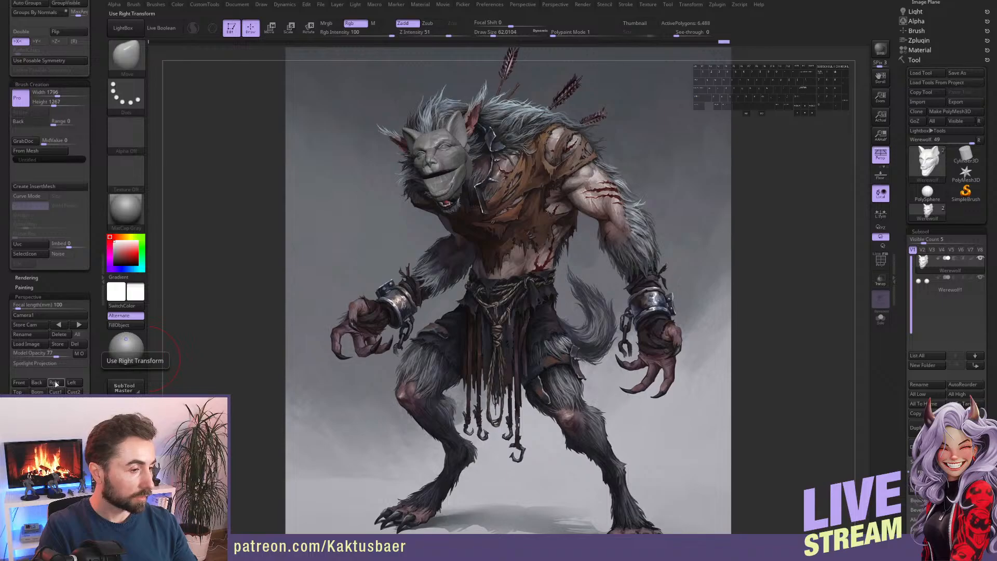
key("s")
left_click_drag(463, 169, 468, 170)
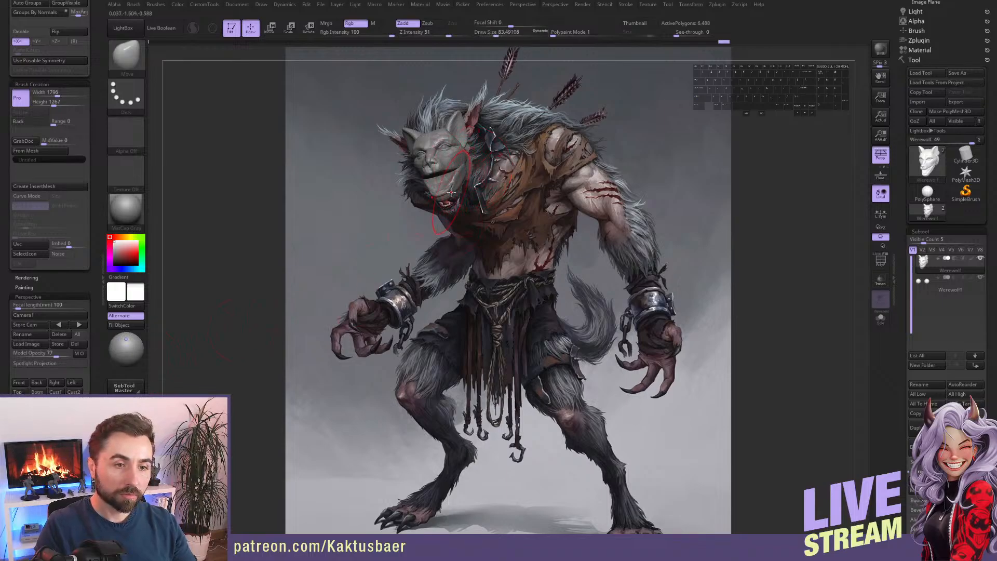
key("w")
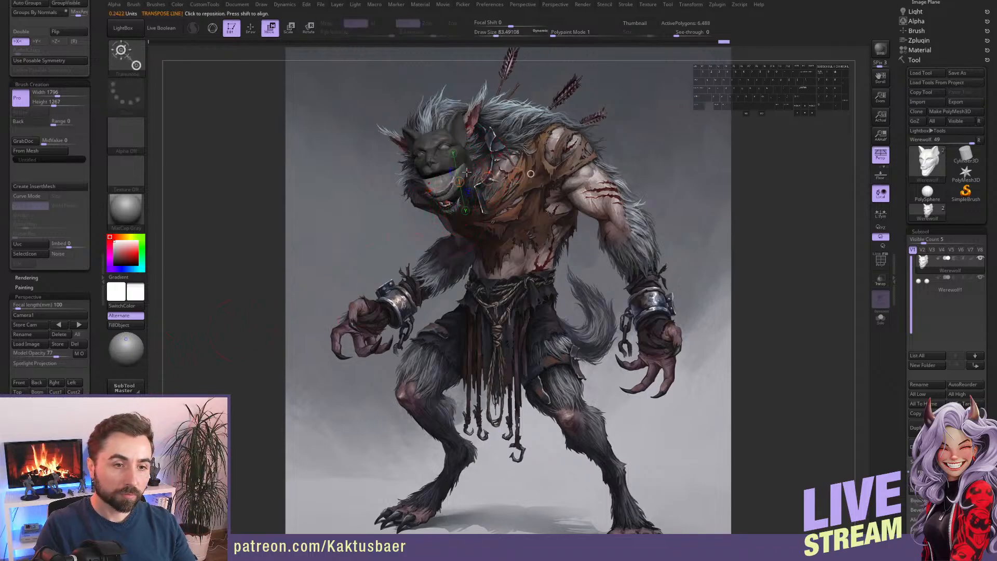
left_click_drag(462, 165, 519, 308)
mouse_move(443, 173)
left_mouse_down()
mouse_move(468, 163)
mouse_move(460, 170)
left_mouse_up()
key("r")
key("q")
right_click_drag(525, 200, 485, 190)
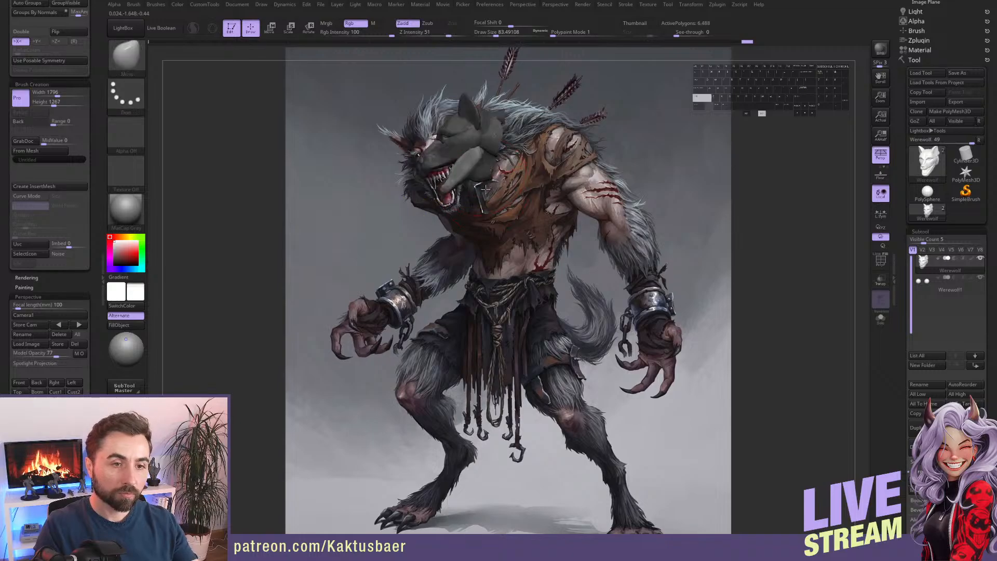
key("r")
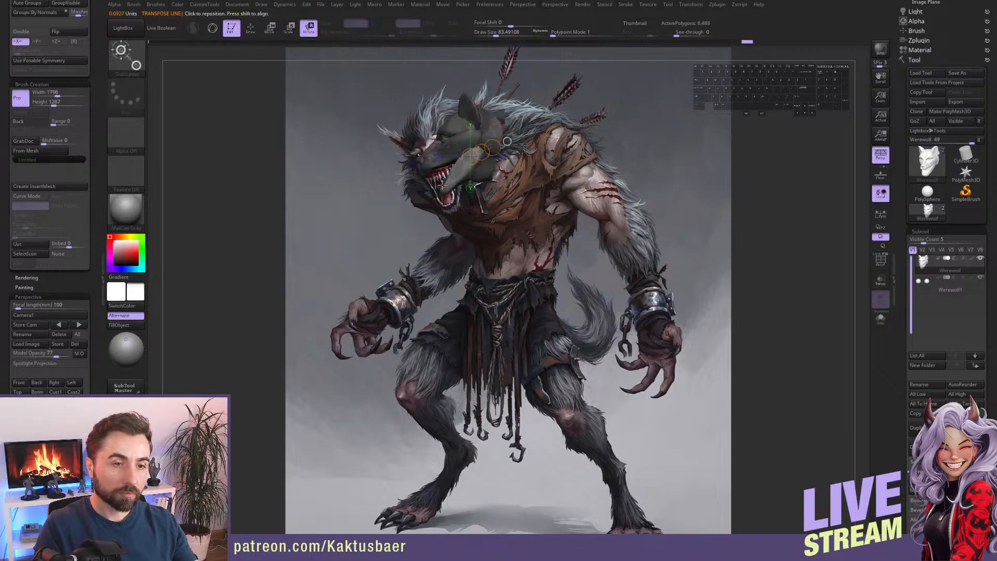
key("q")
key("ctrl+shift")
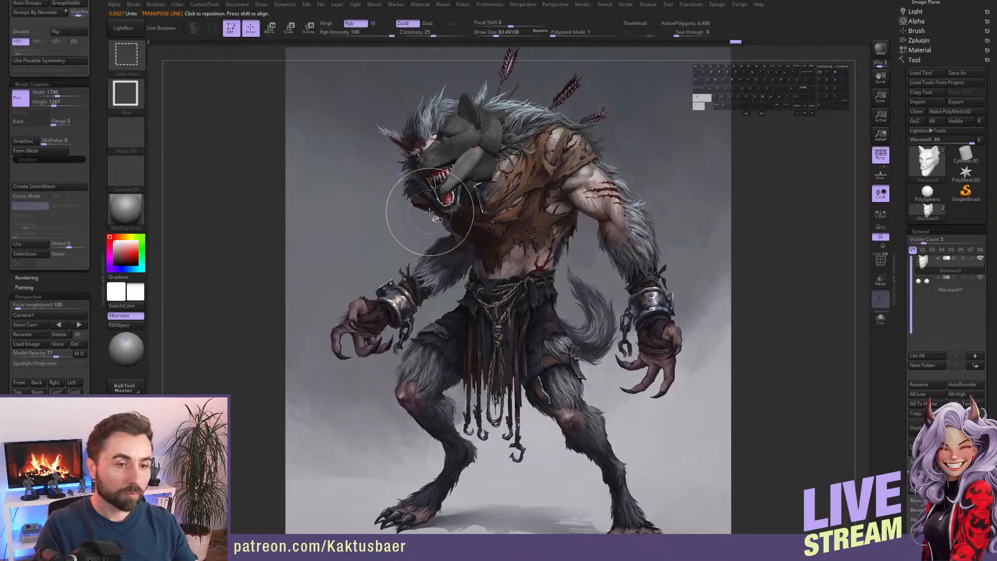
mouse_move(430, 211)
left_mouse_down("ctrl+shift")
mouse_move(449, 201)
mouse_move(447, 214)
mouse_move(457, 175)
left_mouse_up("ctrl+shift")
key("ctrl+z")
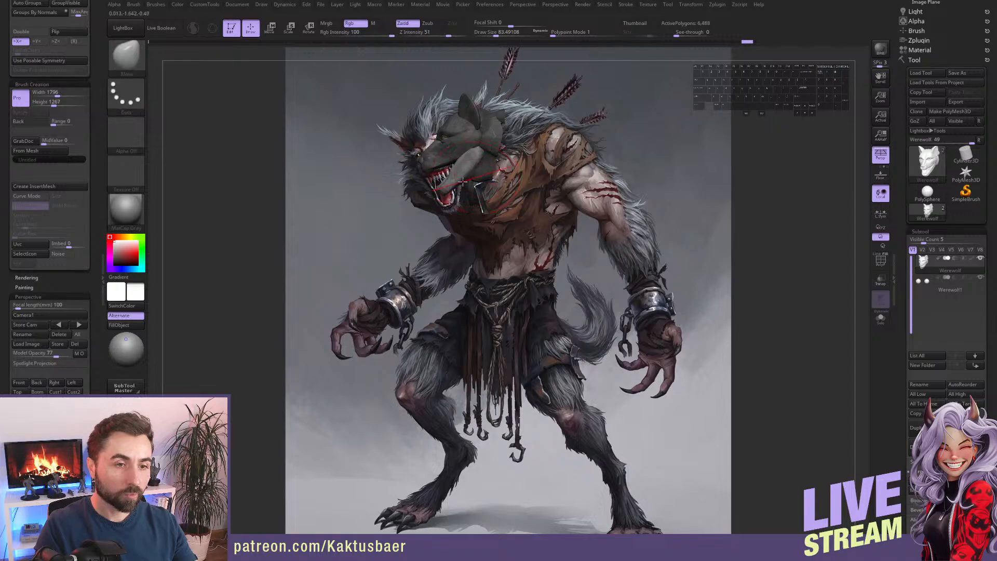
Rotate the unmasked lower jaw further downward with the transpose line to open the mouth wider.
left_click(58, 384)
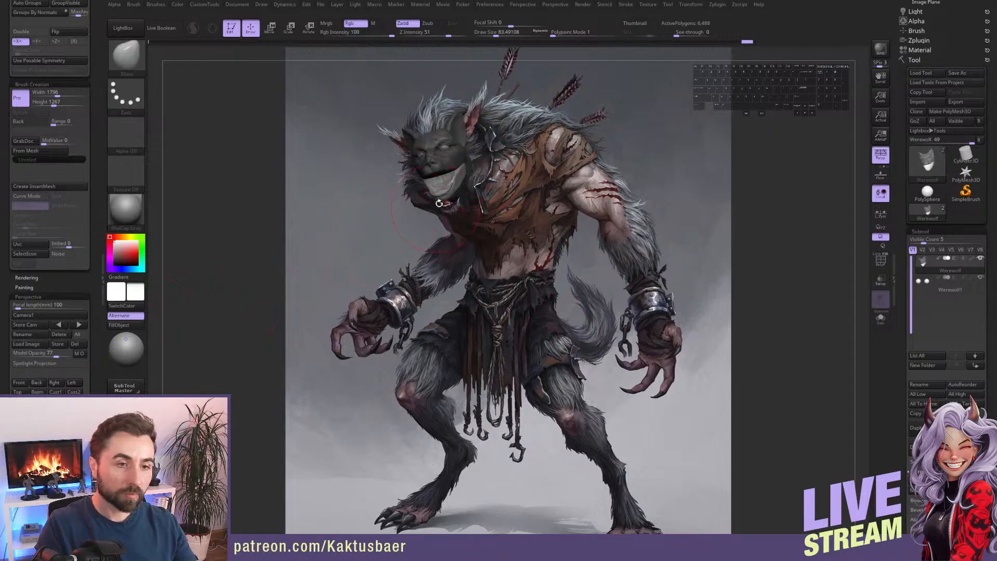
key("r")
right_click_drag(447, 200, 411, 198, "shift")
mouse_move(489, 161)
left_mouse_down()
mouse_move(488, 150)
mouse_move(491, 166)
left_mouse_up()
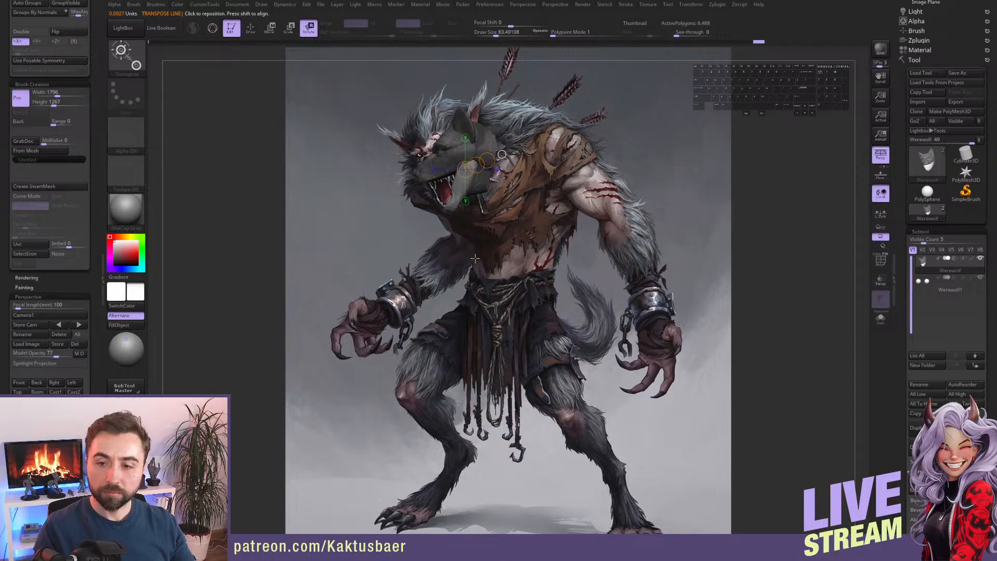
key("q")
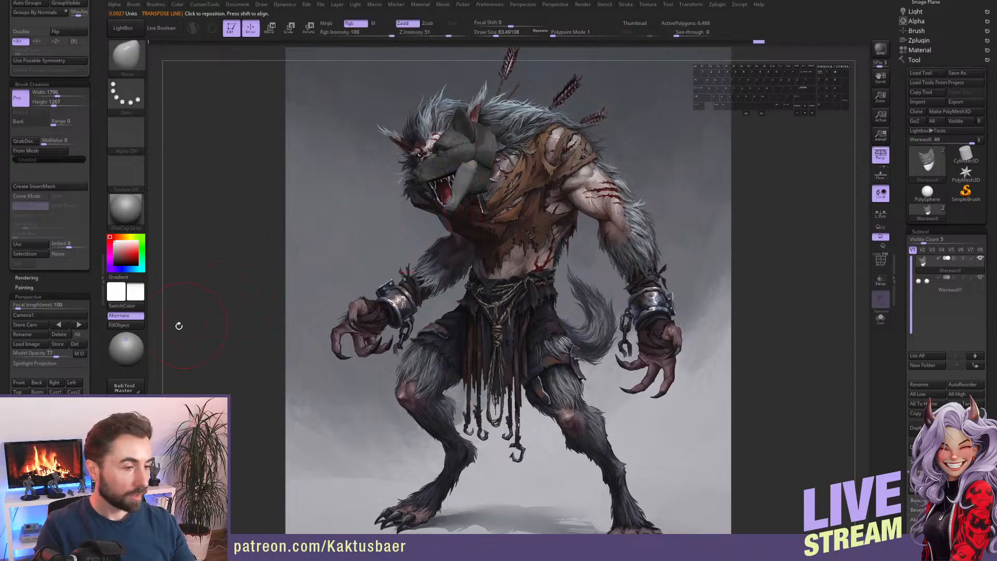
key("ctrl+z")
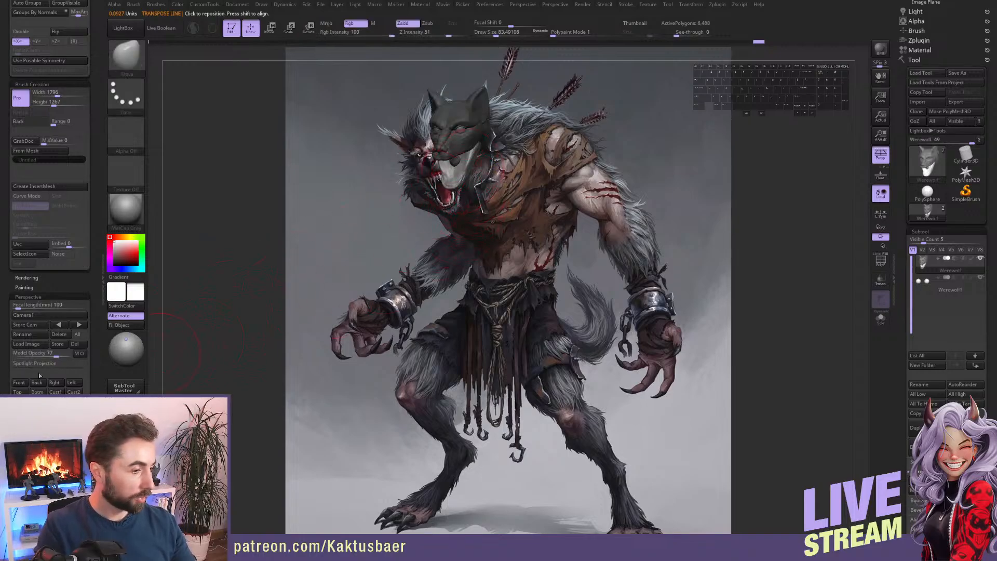
Restore the saved reference view, mask everything on the head except the ears, and rotate the ears outward with a transpose line.
left_click(58, 384)
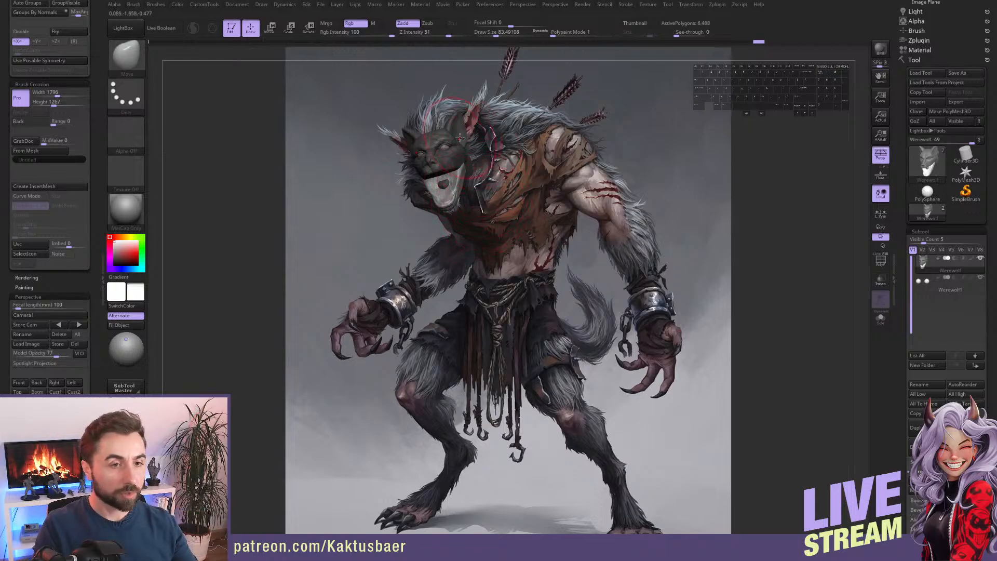
key("r")
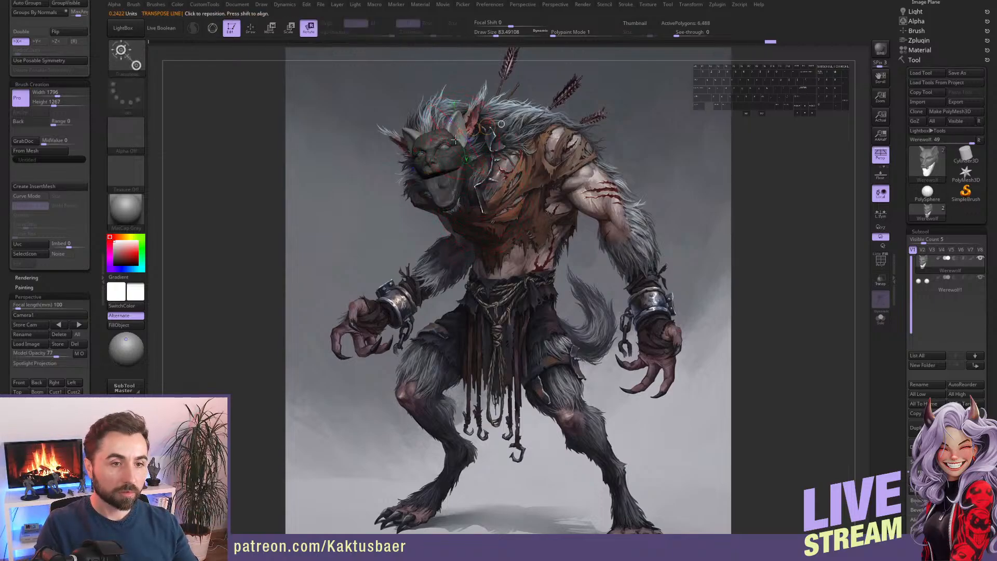
left_click_drag(454, 140, 522, 310, "shift")
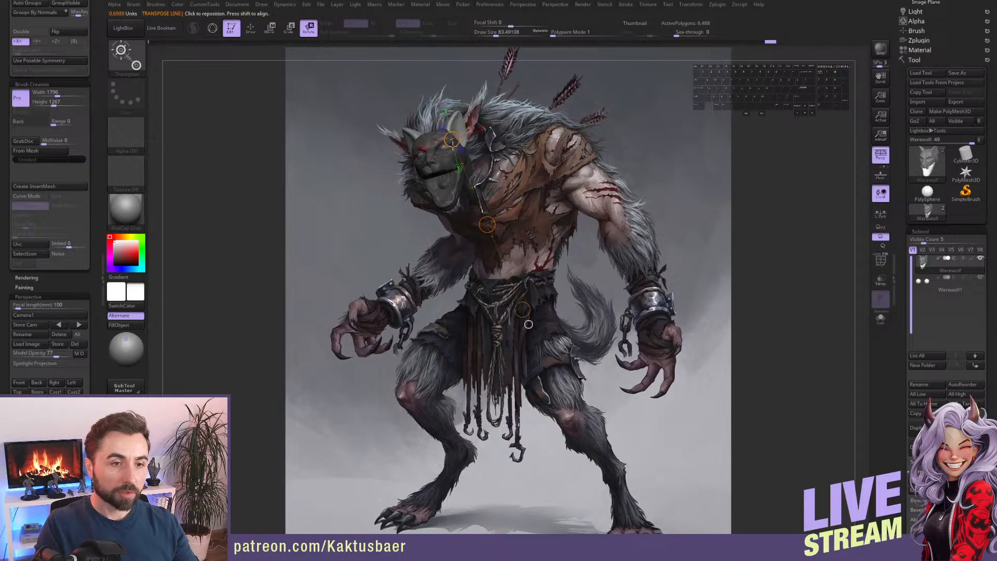
left_click(452, 140)
key("r")
mouse_move(451, 141)
left_mouse_down("shift")
mouse_move(438, 173)
mouse_move(427, 173)
left_mouse_up("shift")
key("q")
Pull the unmasked ears longer toward the reference ears with the Move brush at a Draw Size of about 56.
key("s")
left_click_drag(463, 131, 484, 101)
key("s")
left_click(466, 119)
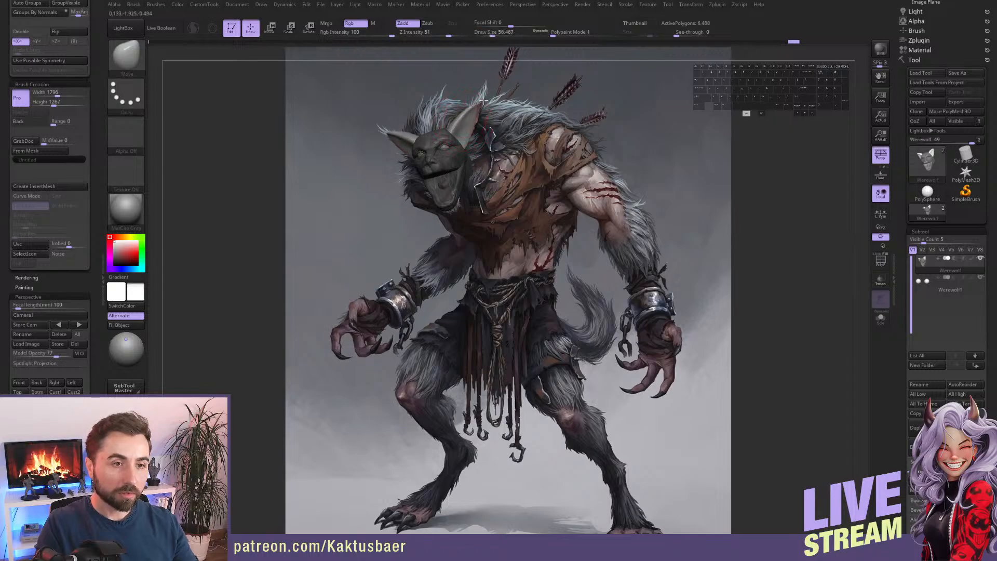
key("s")
left_click(456, 123)
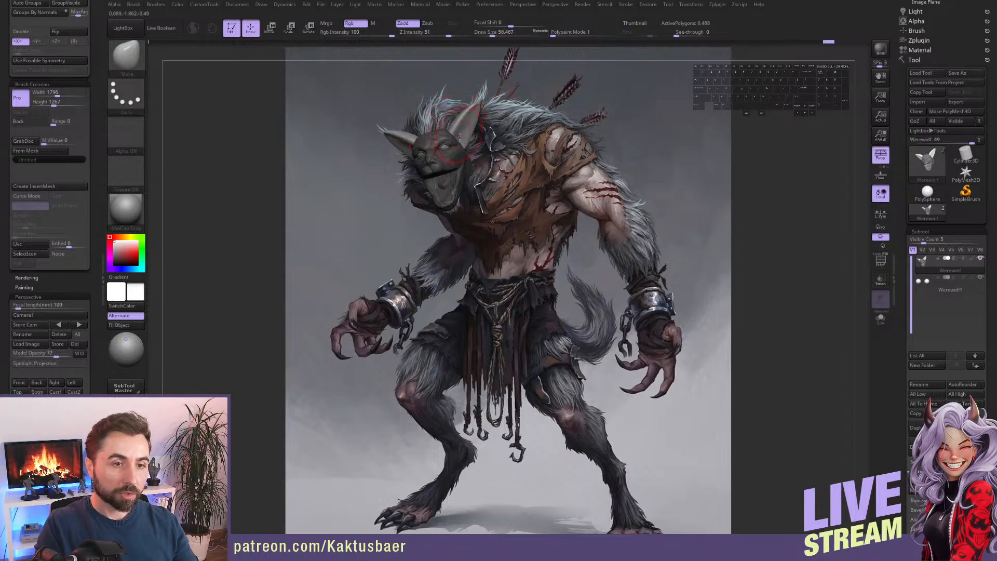
Refine the shape of the ears with the Move brush, starting at a Draw Size of about 54 and reducing it.
key("s")
left_click(463, 141)
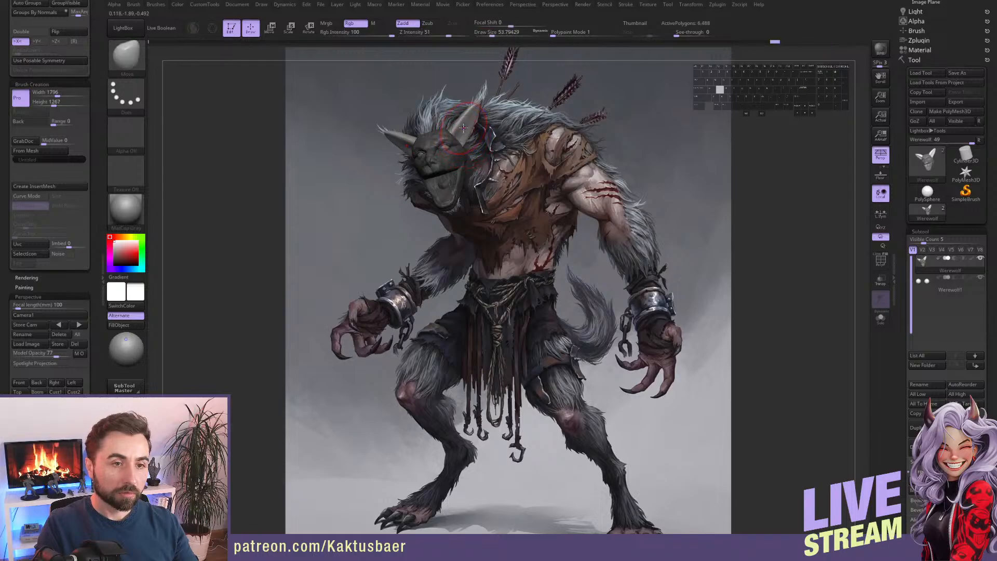
key("s")
left_click(463, 130)
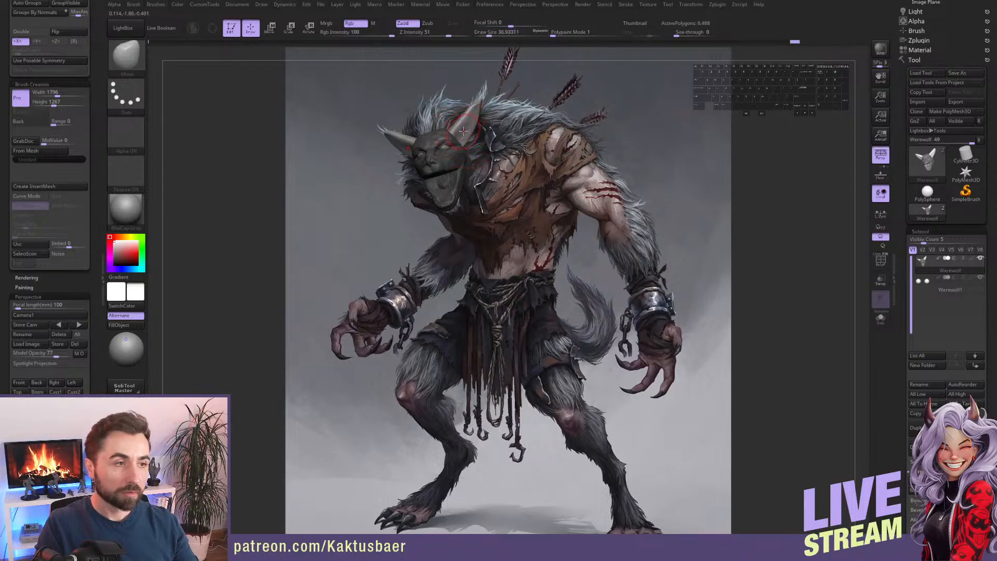
left_click_drag(465, 131, 460, 126, "alt")
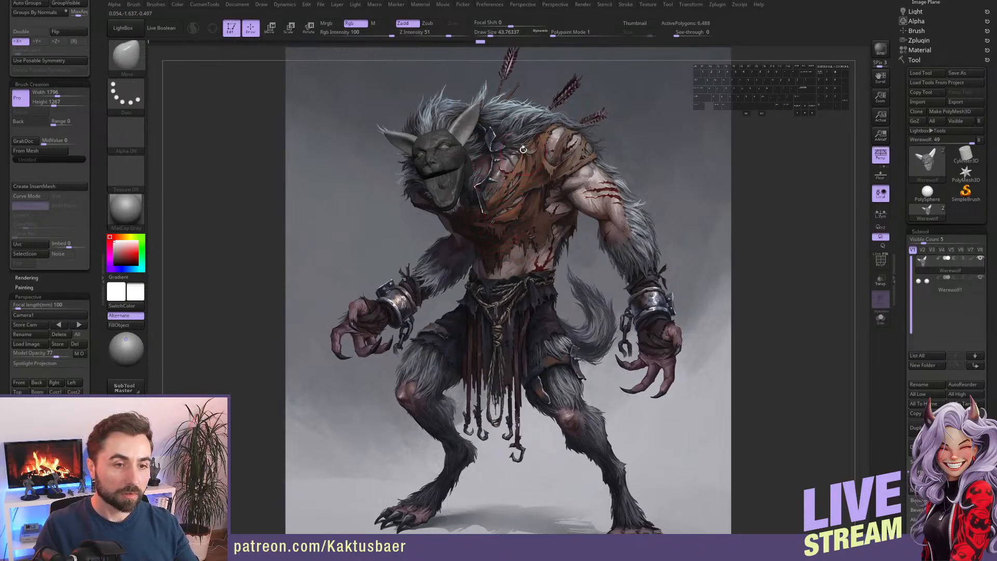
Clear the mask and adjust the snout tip and ear from the side with the Move brush at a Draw Size of about 71.
left_click_drag(523, 133, 529, 148, "ctrl")
right_click_drag(457, 160, 432, 166)
mouse_move(432, 166)
right_mouse_down("alt")
mouse_move(452, 180)
mouse_move(445, 200)
right_mouse_up("alt")
left_click_drag(417, 200, 416, 207)
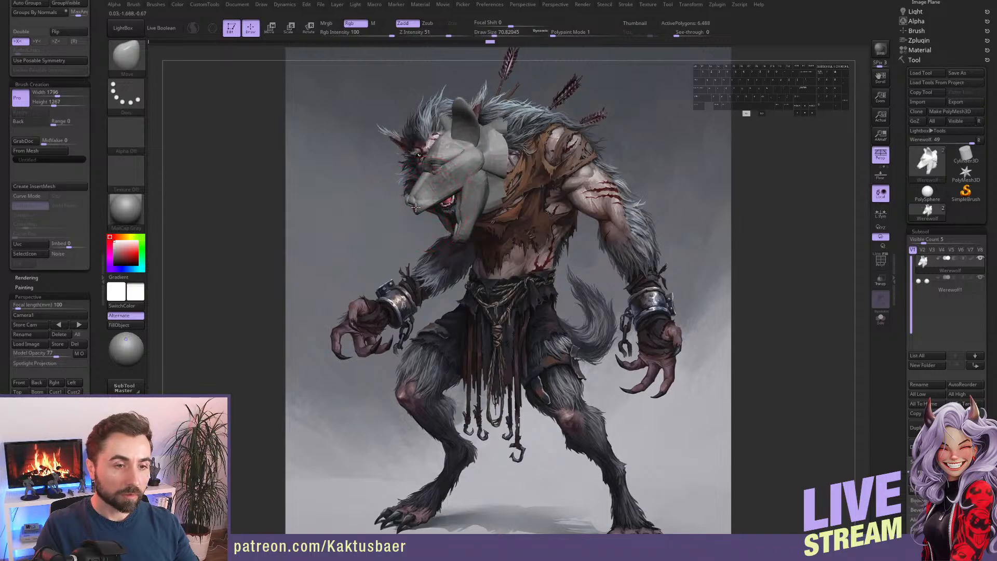
right_click_drag(416, 207, 538, 206)
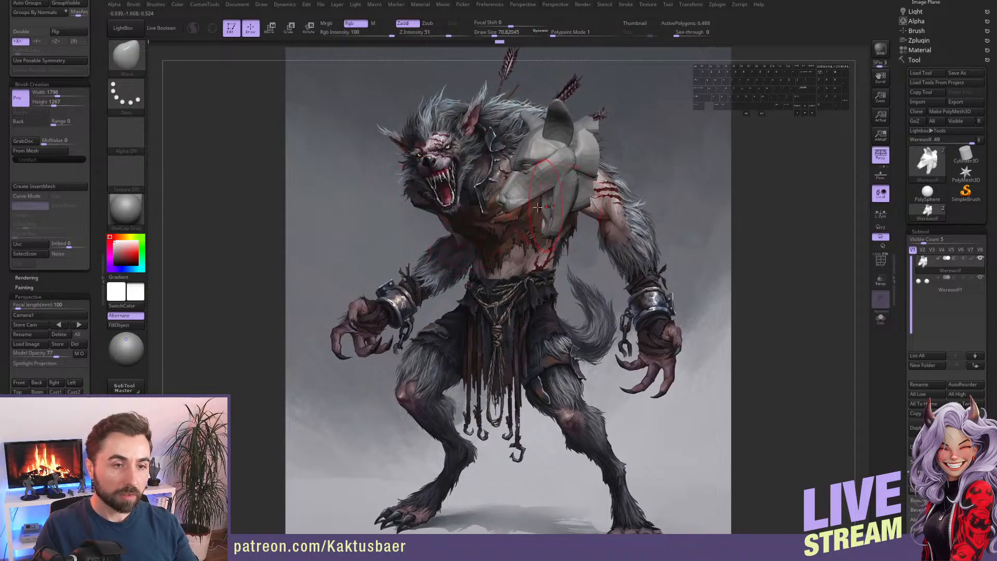
left_click_drag(563, 113, 556, 115)
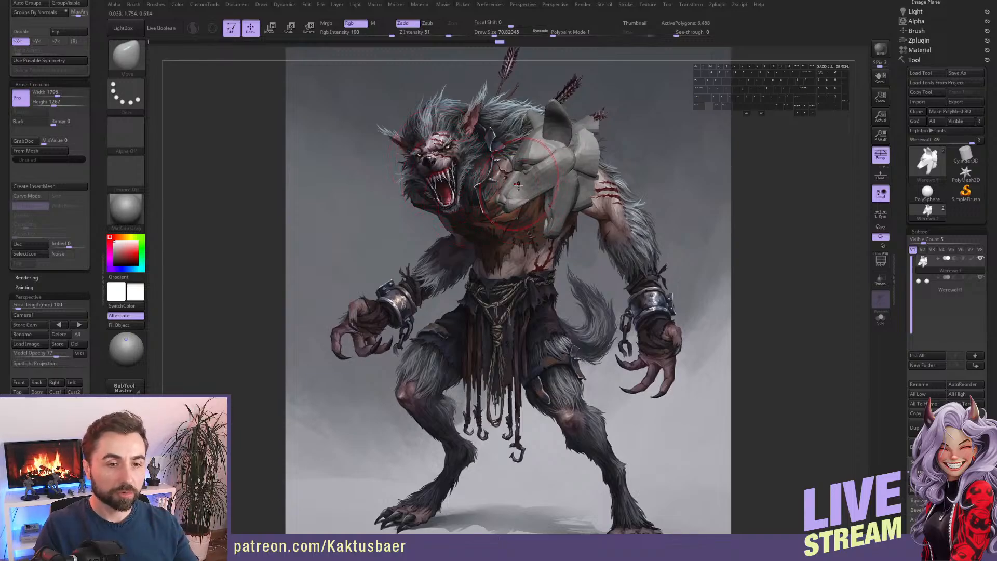
Reshape the muzzle with the Move brush at a Draw Size of about 68 and the lower jaw tip at about 44.
key("s")
left_click_drag(519, 192, 510, 203)
right_click_drag(555, 232, 549, 226)
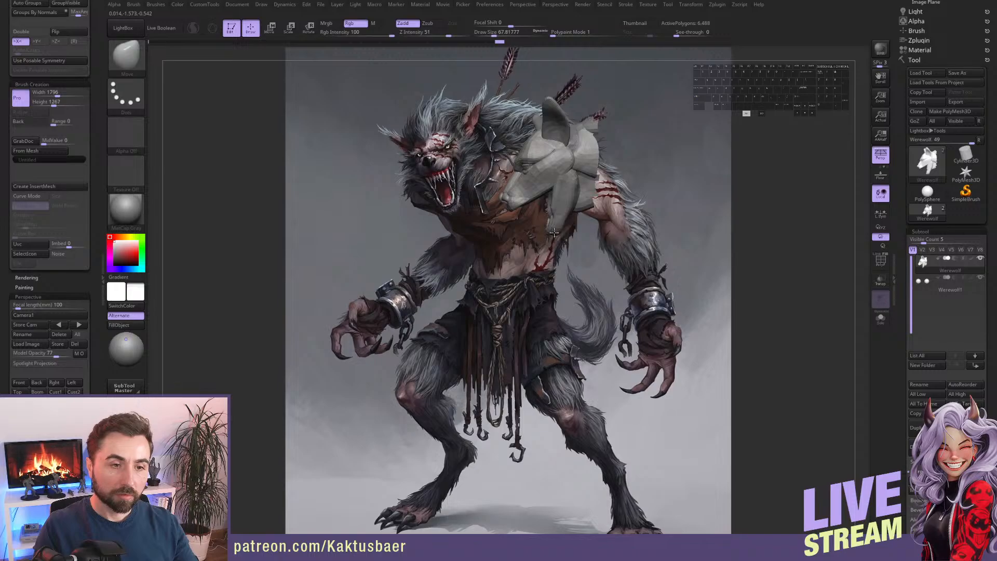
key("s")
left_click_drag(554, 233, 554, 229)
left_click_drag(564, 218, 565, 216)
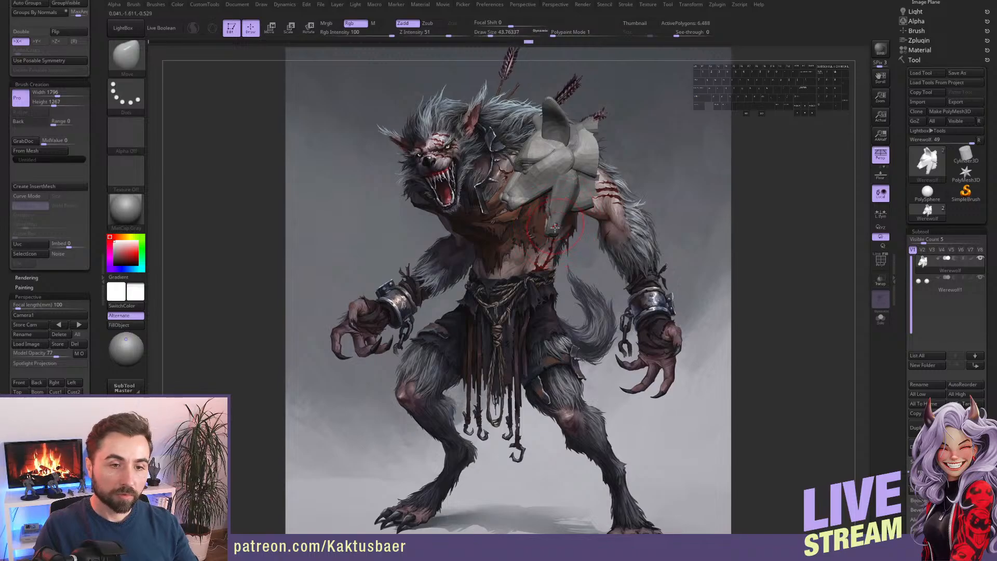
right_click_drag(554, 227, 499, 185)
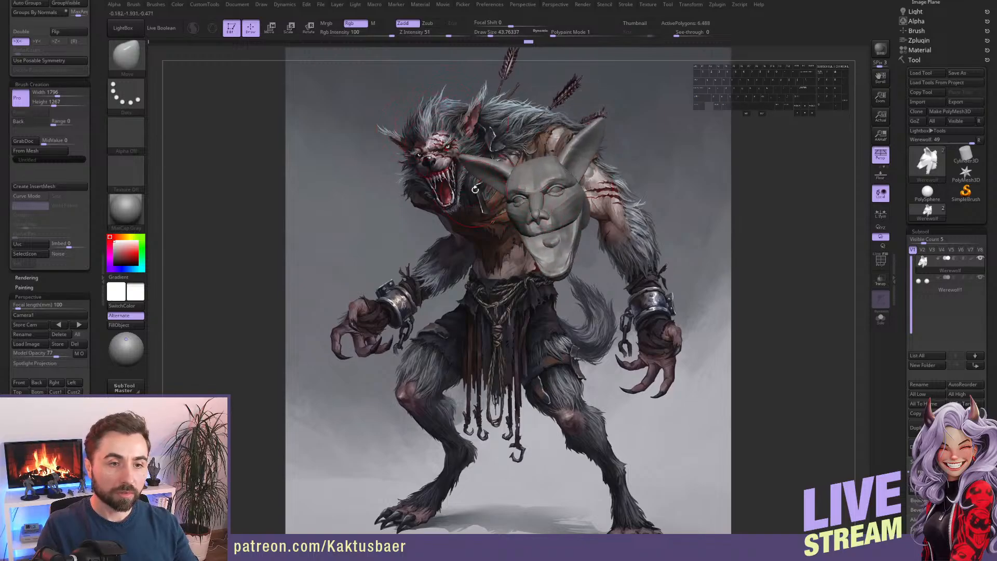
Mask the head except for the ears, restore the saved reference view, and clear the mask again.
right_click_drag(605, 194, 553, 193)
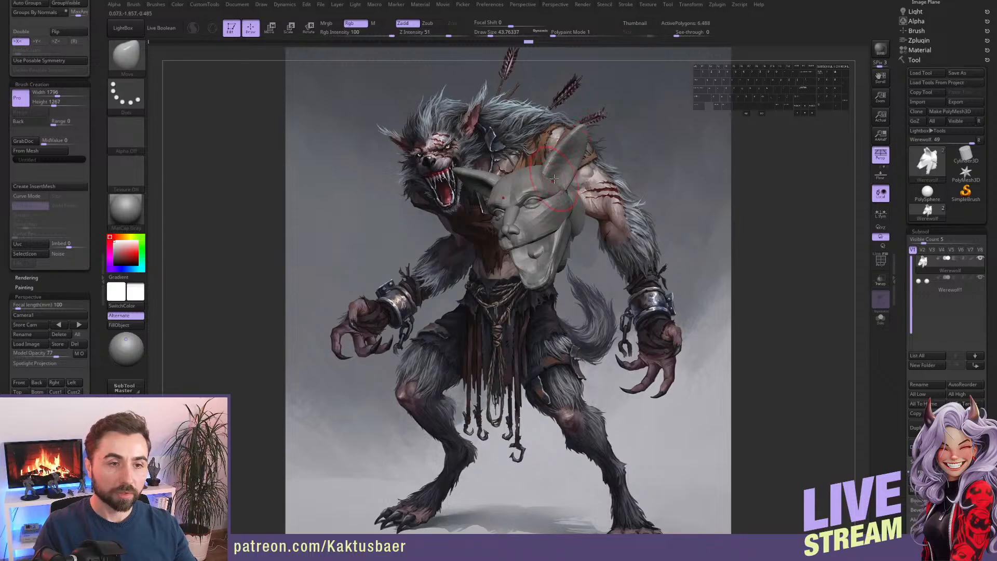
right_click_drag(582, 173, 555, 177)
key("w")
left_click(566, 150, "ctrl")
key("q")
left_click(53, 382)
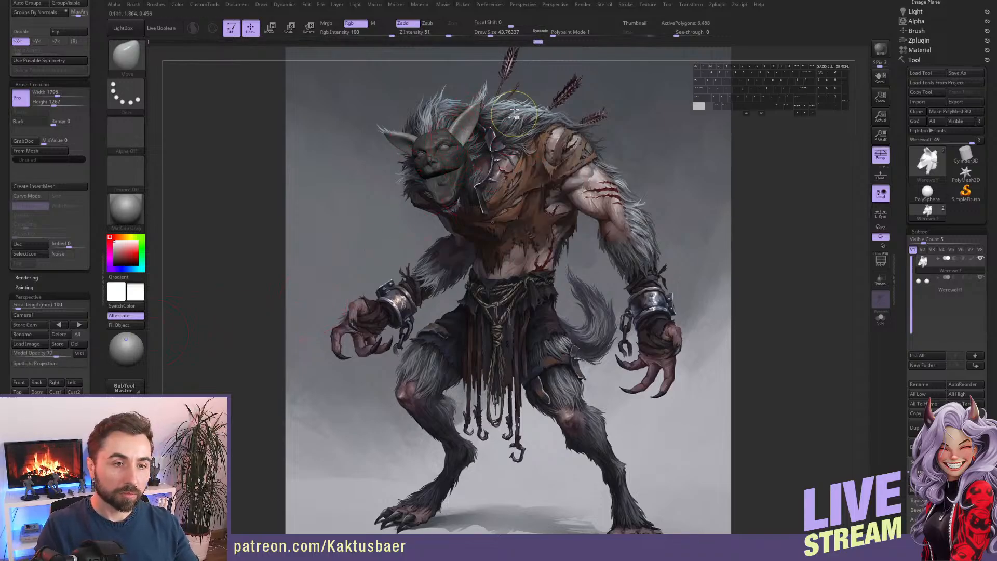
left_click_drag(514, 114, 523, 122, "ctrl")
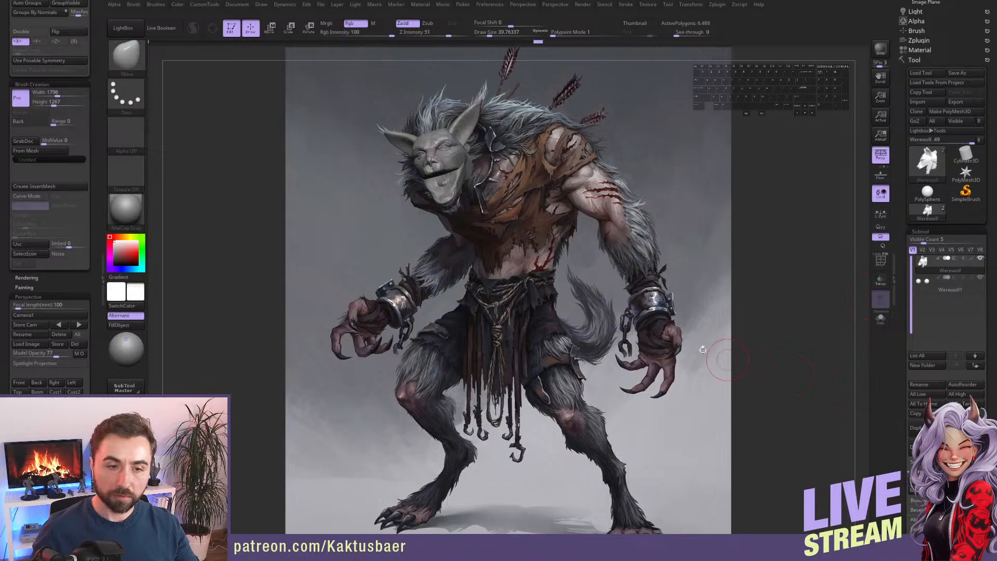
Restore the saved front camera view and unhide the rest of the werewolf's body.
left_click(20, 382)
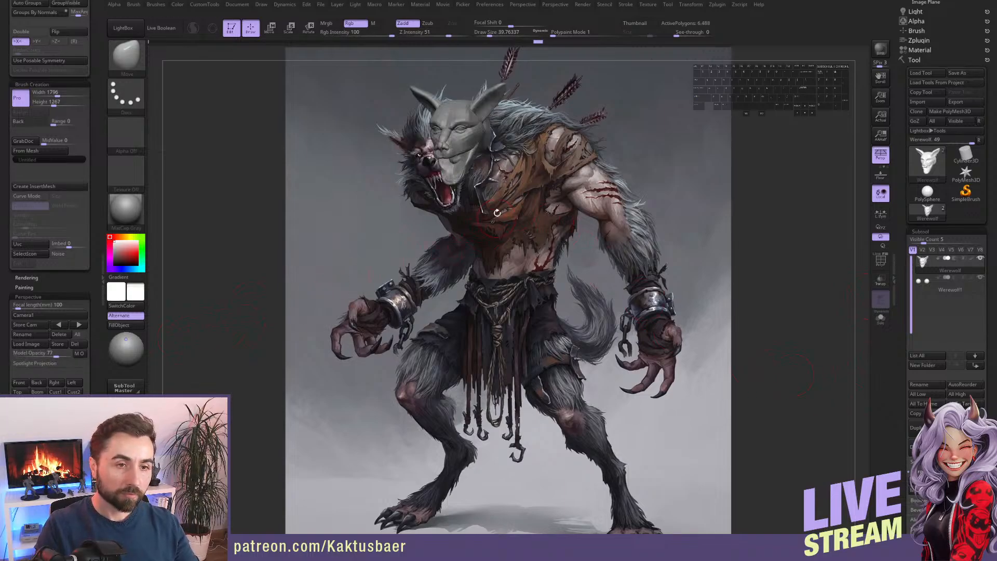
right_click_drag(474, 195, 499, 197)
left_click(539, 168, "ctrl+shift")
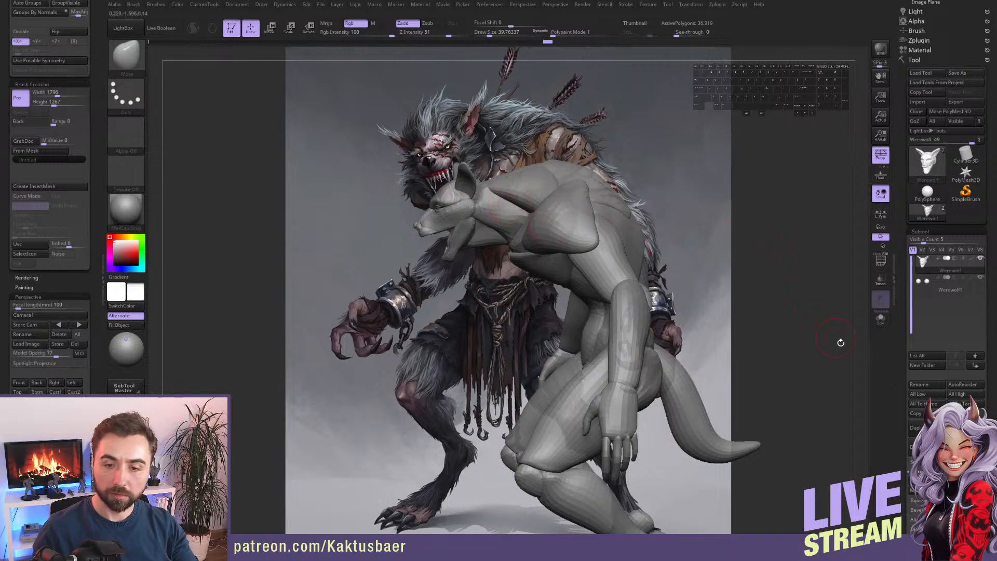
Append a PolySphere to the subtool list and frame it against the werewolf.
left_click(965, 423)
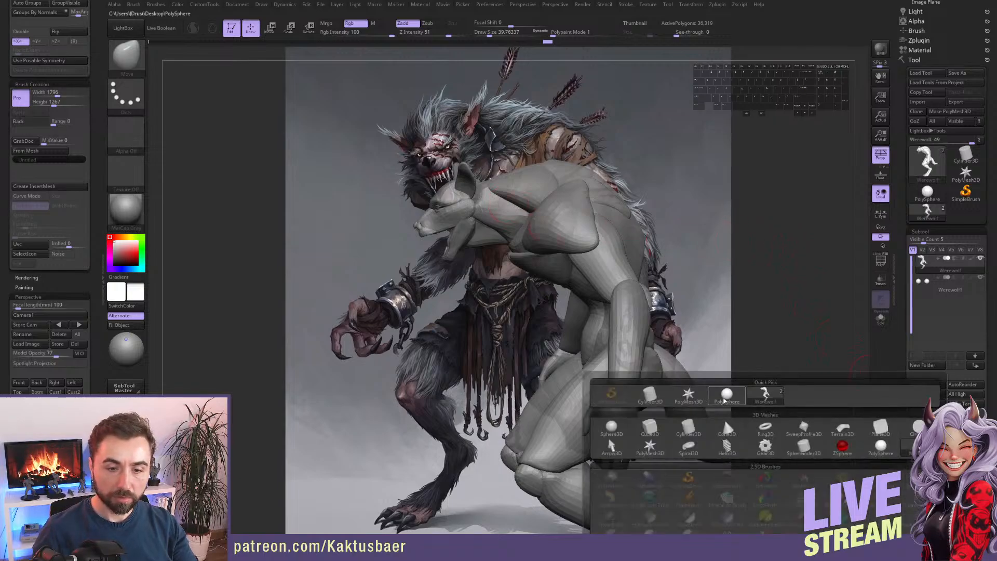
left_click(727, 395)
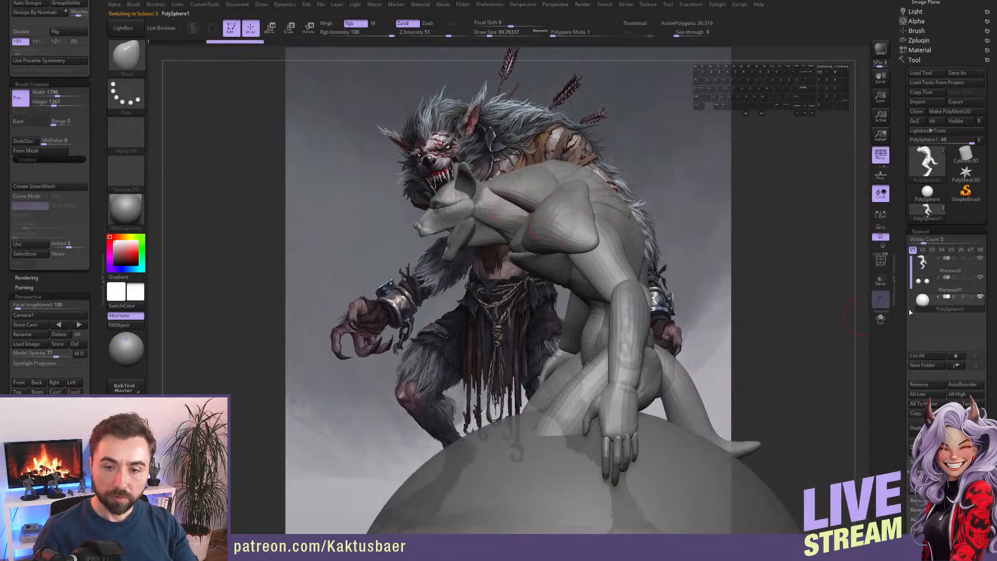
right_click_drag(748, 380, 642, 457, "ctrl")
right_click_drag(636, 462, 553, 303, "alt")
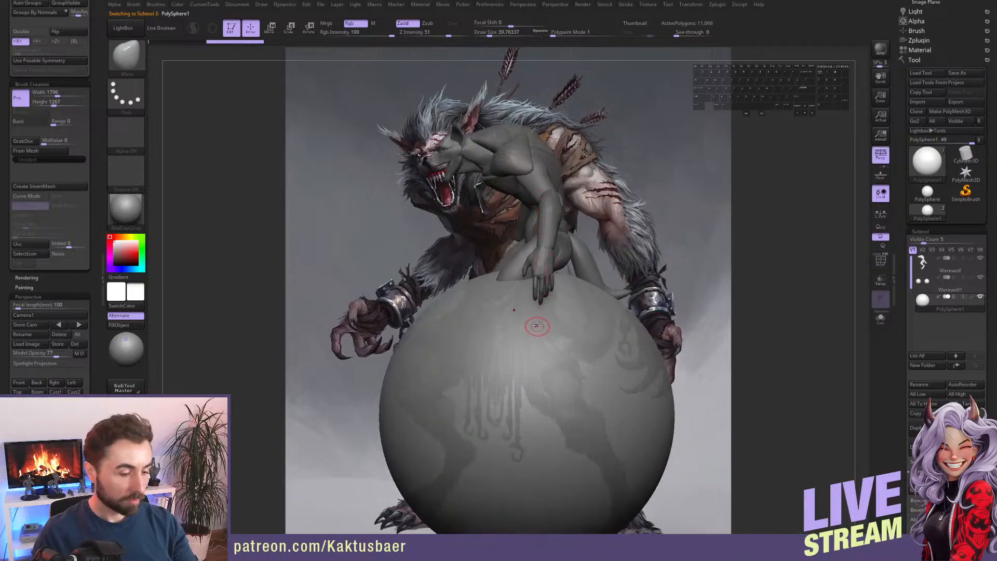
Scale the sphere down to roughly head size and position it over the back of the werewolf's head.
key("e")
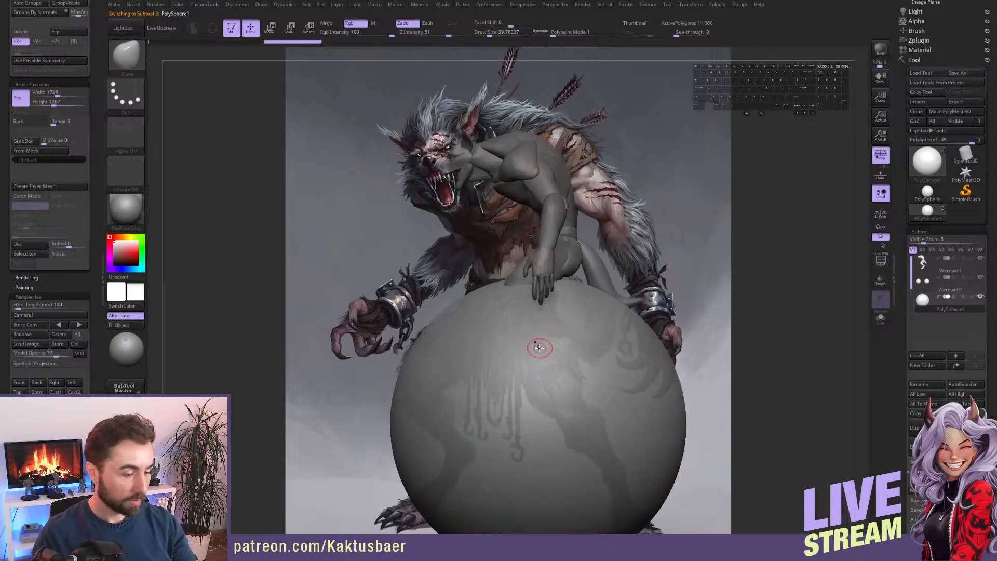
mouse_move(533, 376)
left_mouse_down()
mouse_move(574, 338)
mouse_move(553, 352)
mouse_move(514, 110)
left_mouse_up()
key("1")
key("w")
mouse_move(475, 154)
left_mouse_down()
mouse_move(532, 178)
mouse_move(514, 164)
left_mouse_up()
key("e")
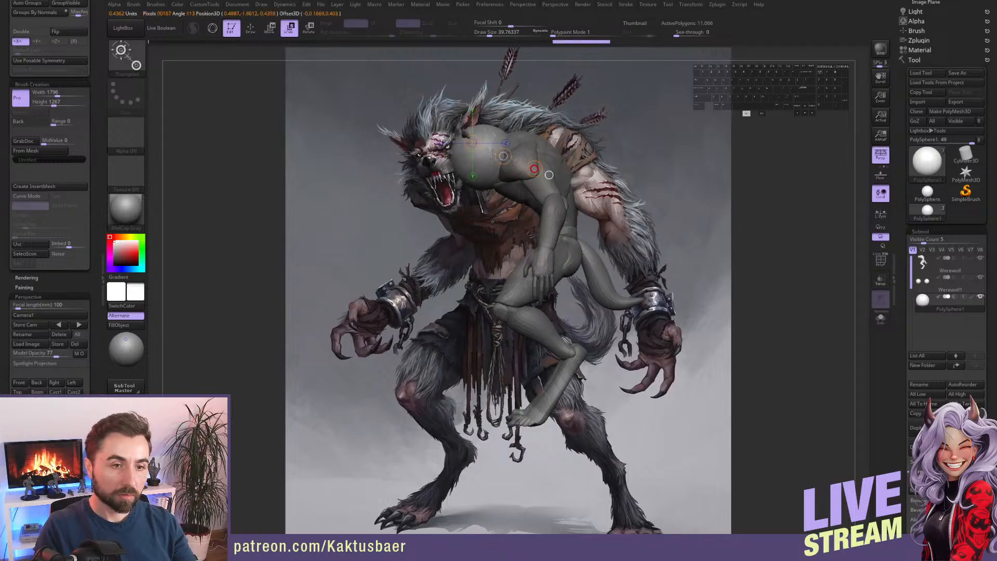
key("q")
Reshape the sphere around the back of the head with the Move brush, exposing the face and ears.
mouse_move(470, 158)
right_mouse_down("alt")
mouse_move(514, 221)
mouse_move(510, 195)
right_mouse_up("alt")
key("s")
left_click_drag(509, 193, 522, 190)
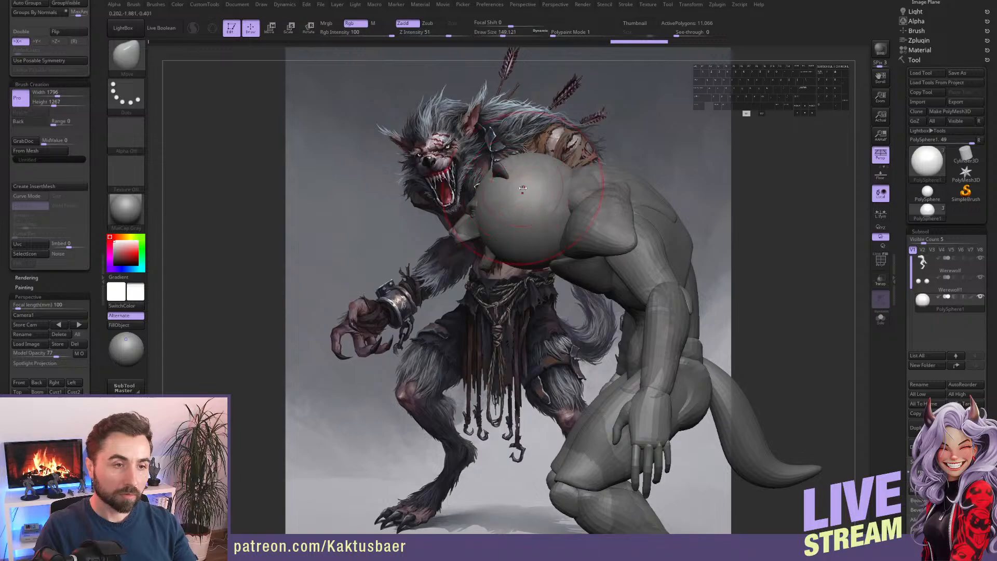
right_click_drag(479, 187, 532, 216)
left_click_drag(501, 224, 481, 210, "alt")
right_click_drag(525, 197, 485, 187)
right_click_drag(486, 187, 501, 200, "alt")
key("s")
left_click_drag(514, 198, 508, 198)
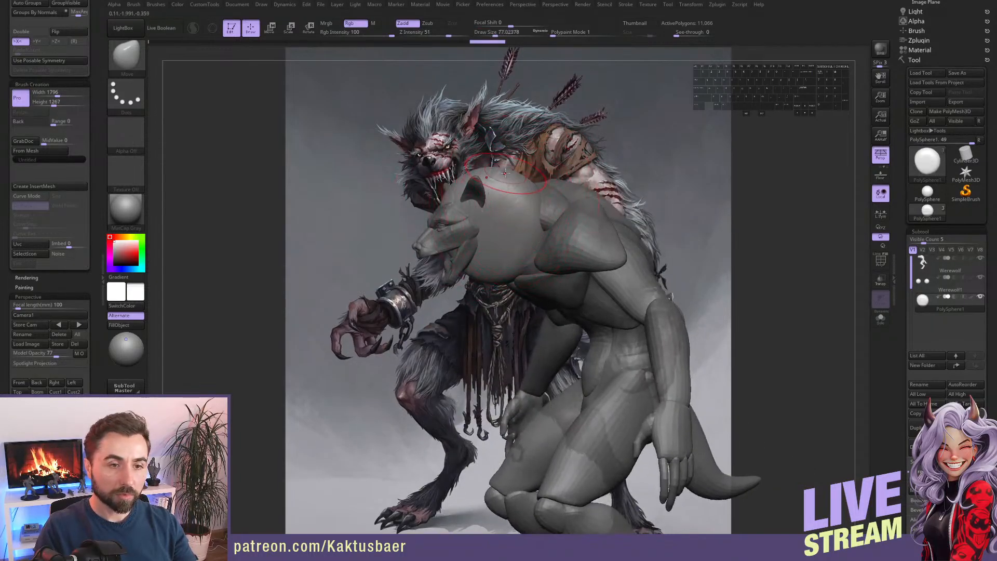
Stretch the sphere into a mane volume covering the skull and neck, using the Move brush at a Draw Size of about 83.
right_click_drag(488, 181, 491, 206)
key("s")
left_click_drag(490, 206, 507, 206)
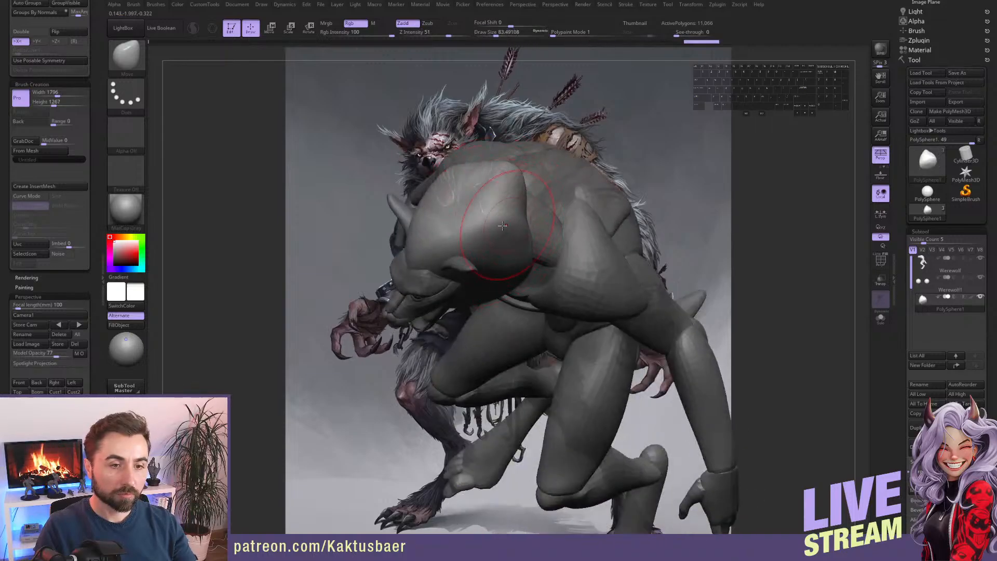
mouse_move(510, 213)
right_mouse_down()
mouse_move(455, 281)
mouse_move(440, 249)
mouse_move(527, 277)
right_mouse_up()
key("s")
left_click(441, 249)
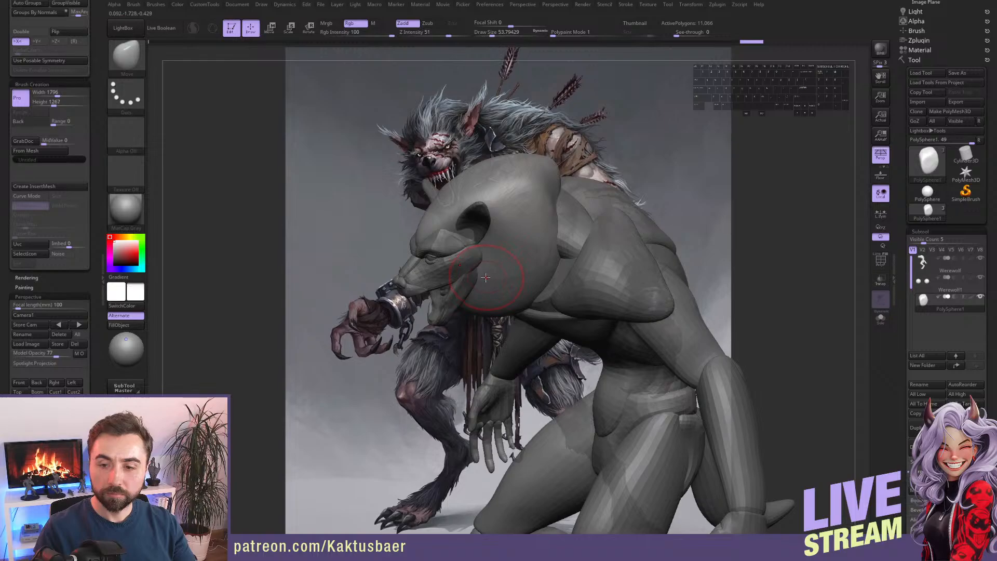
Fit the mane around the forehead and cheeks with the Move brush, ending at a Draw Size of about 49.
mouse_move(486, 277)
right_mouse_down()
mouse_move(515, 276)
mouse_move(506, 233)
mouse_move(521, 236)
mouse_move(458, 214)
right_mouse_up()
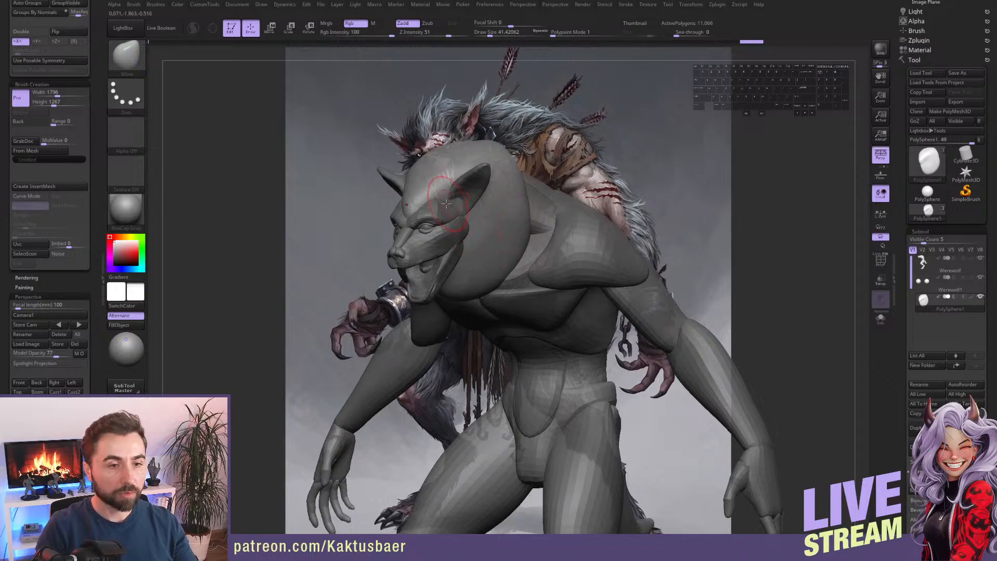
mouse_move(448, 206)
right_mouse_down()
mouse_move(450, 238)
mouse_move(411, 250)
right_mouse_up()
left_click_drag(408, 243, 408, 251)
right_click_drag(410, 254, 391, 248)
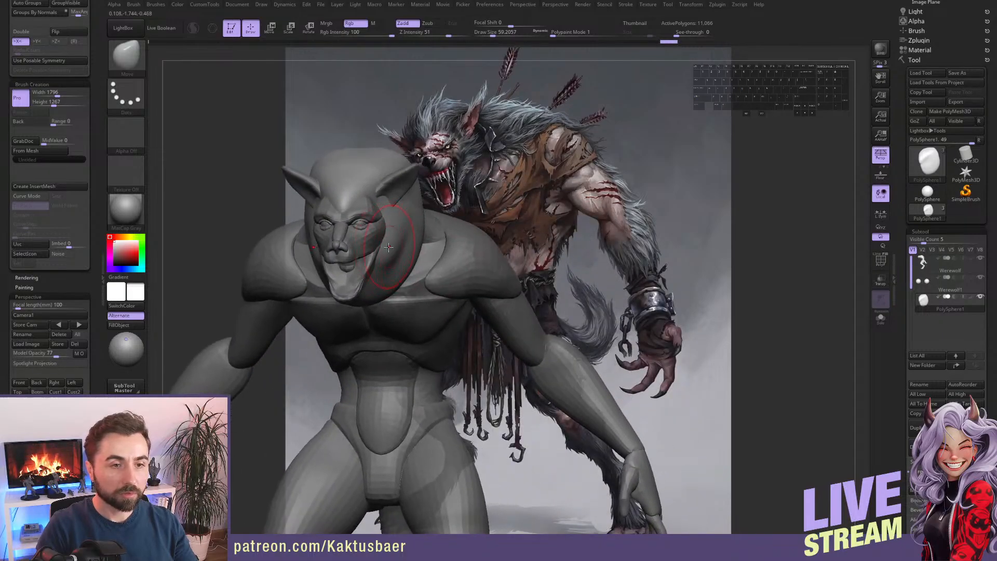
key("s")
left_click_drag(390, 248, 387, 248)
right_click_drag(410, 228, 393, 214)
left_click_drag(406, 234, 423, 214)
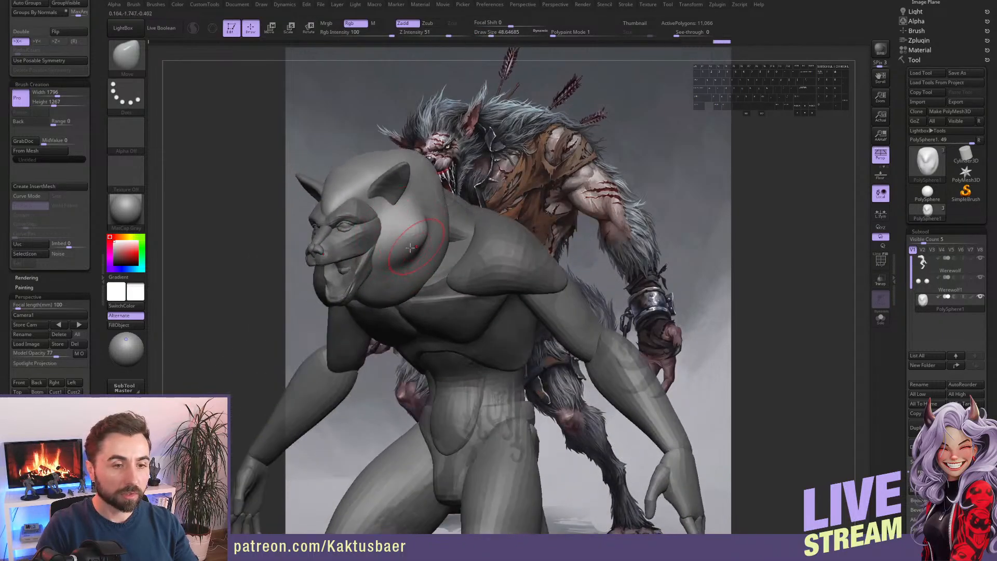
left_click_drag(406, 263, 413, 256)
Shape the lower mane behind the jaw with the Move brush at a Draw Size of about 65.
right_click_drag(394, 283, 381, 288)
key("s")
left_click_drag(399, 290, 393, 299)
mouse_move(394, 297)
right_mouse_down()
mouse_move(422, 289)
mouse_move(427, 270)
right_mouse_up()
left_click_drag(417, 251, 426, 255, "alt")
right_click_drag(455, 254, 428, 252)
key("s")
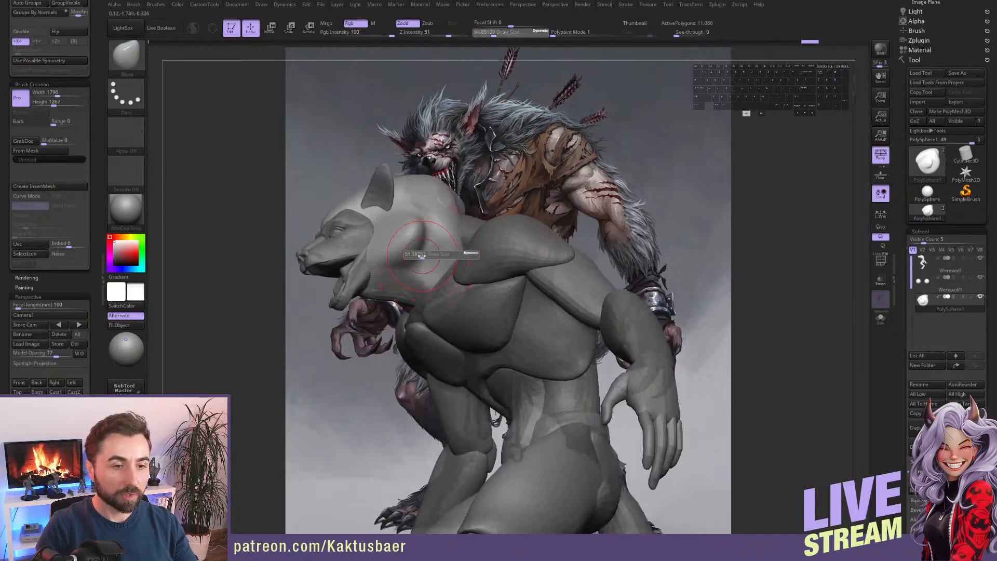
left_click_drag(428, 251, 424, 252)
Refine the flared cheek part of the mane from several angles with the Move brush.
right_click_drag(416, 250, 442, 233)
left_click_drag(421, 235, 417, 227)
mouse_move(448, 165)
right_mouse_down()
mouse_move(442, 243)
mouse_move(432, 238)
right_mouse_up()
left_click_drag(435, 234, 438, 240)
right_click_drag(438, 240, 459, 239)
left_click_drag(419, 238, 408, 240)
mouse_move(409, 240)
right_mouse_down()
mouse_move(437, 242)
mouse_move(412, 224)
mouse_move(421, 245)
right_mouse_up()
Smooth and reshape the crown and back of the mane with the Smooth and Move brushes at a Draw Size of about 77.
key("bracketright")
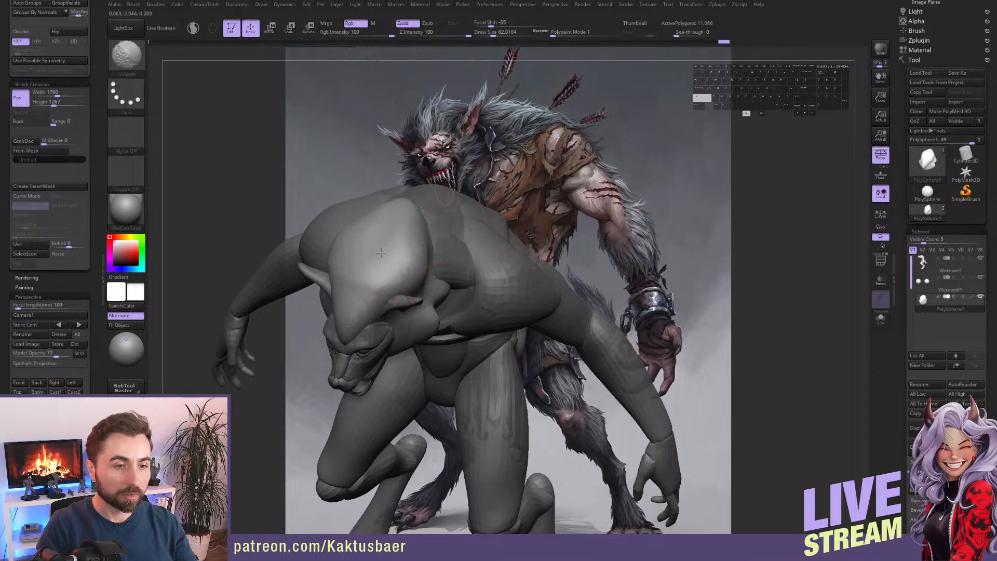
right_click_drag(422, 236, 382, 254)
key("bracketleft")
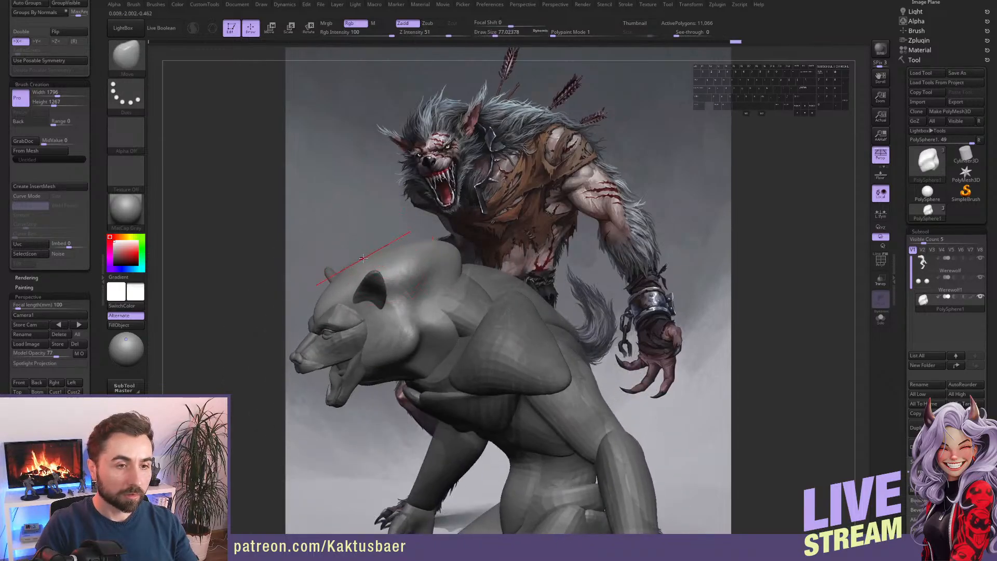
key("shift")
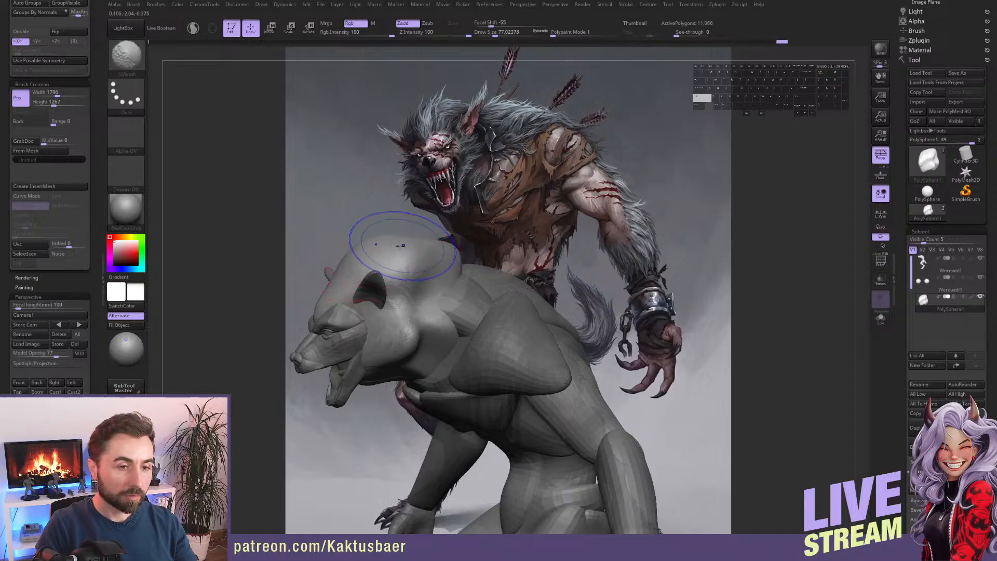
left_click_drag(368, 239, 381, 239, "shift")
left_click_drag(468, 241, 428, 253)
right_click_drag(418, 251, 434, 251)
left_click_drag(434, 250, 422, 248, "shift")
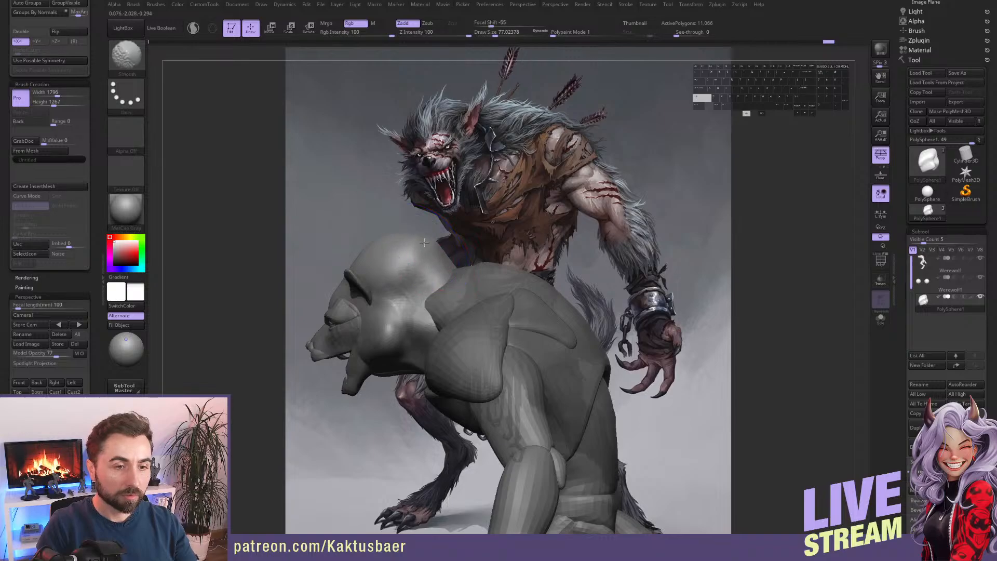
right_click_drag(363, 250, 396, 246)
left_click_drag(366, 240, 364, 246)
mouse_move(363, 246)
right_mouse_down("alt")
mouse_move(397, 234)
mouse_move(400, 260)
right_mouse_up("alt")
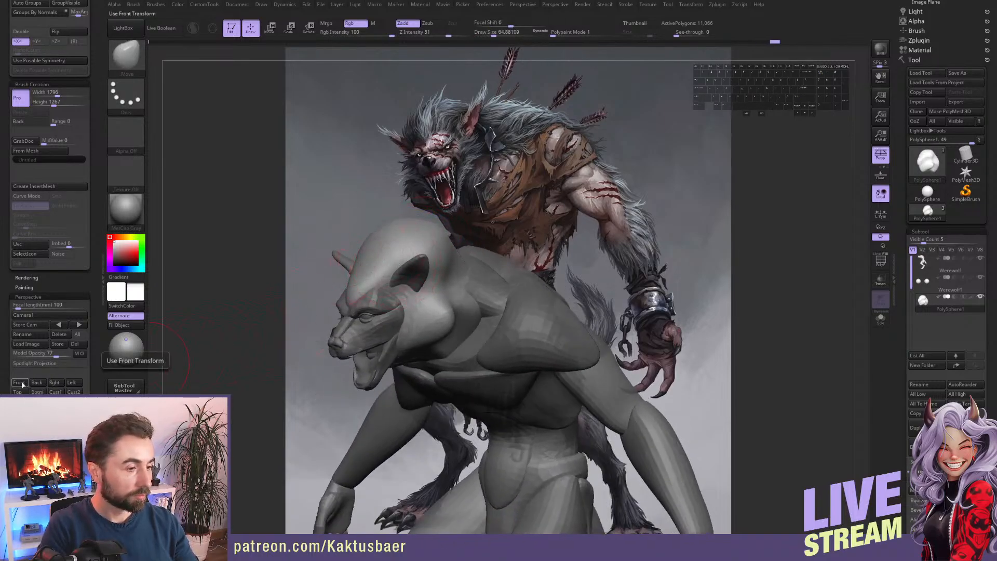
Restore the saved reference view and adjust the mane's side and back with the Move brush at a Draw Size of about 74.
left_click(18, 382)
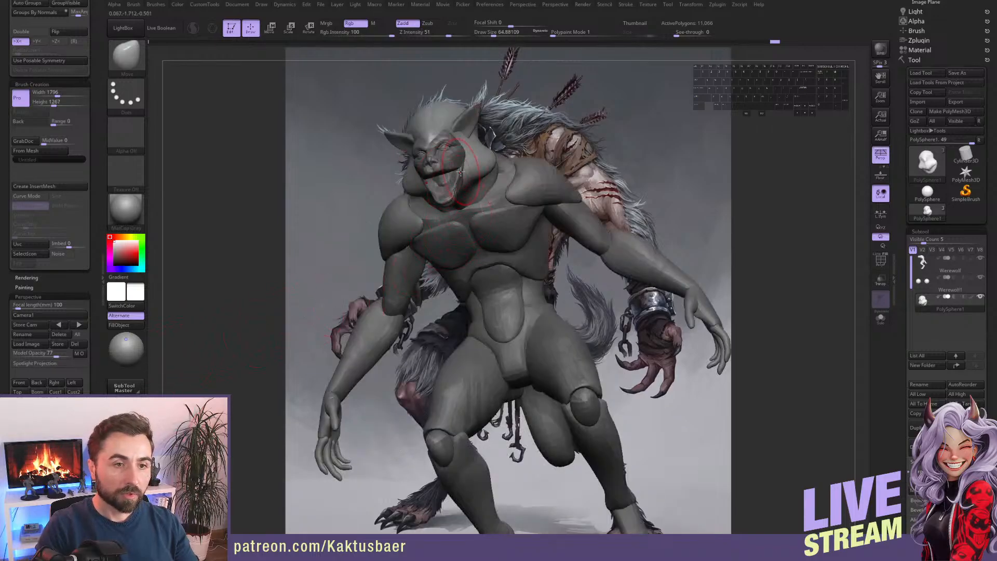
mouse_move(477, 179)
left_mouse_down()
mouse_move(468, 181)
mouse_move(489, 176)
mouse_move(469, 196)
left_mouse_up()
key("s")
right_click_drag(576, 172, 491, 165)
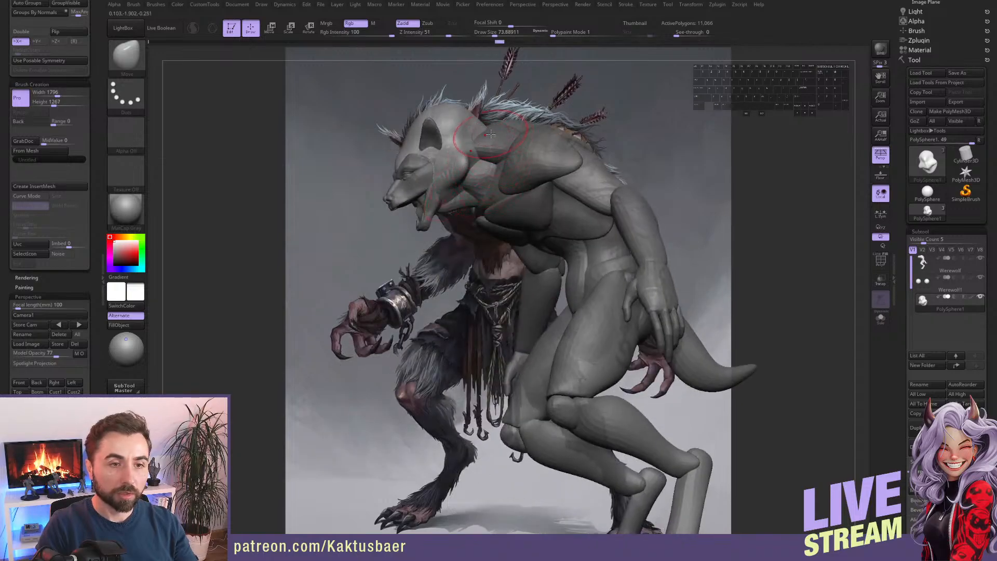
right_click_drag(495, 144, 492, 177)
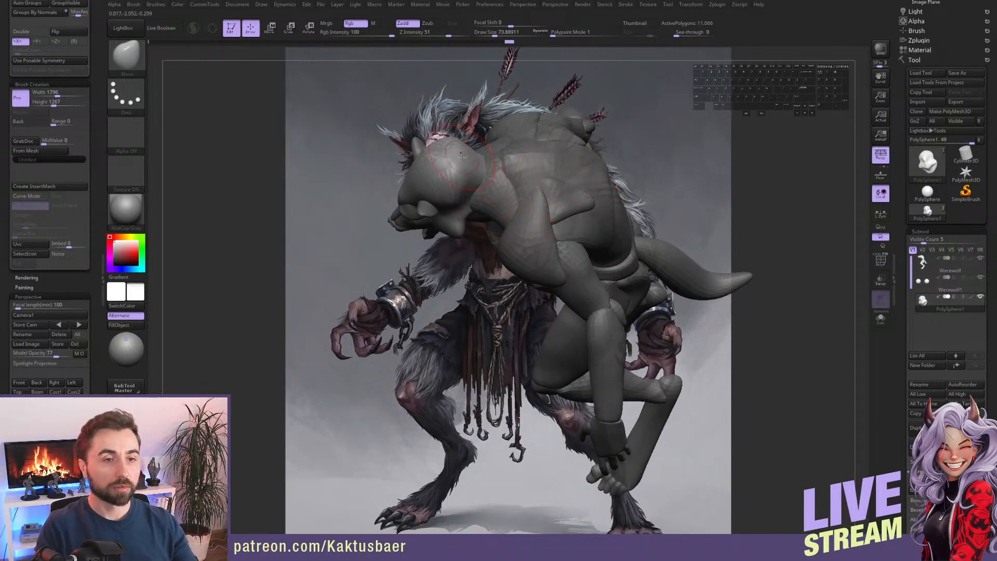
right_click_drag(462, 155, 457, 155)
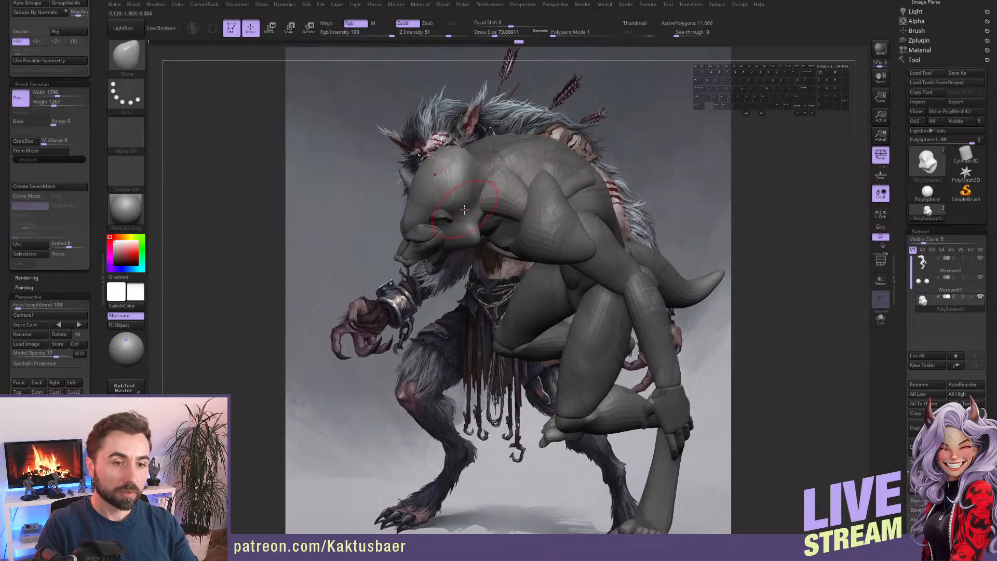
right_click_drag(463, 209, 469, 202)
Return to the saved reference view and adjust the mane beside the ear and cheek at a Draw Size of about 49.
left_click(20, 382)
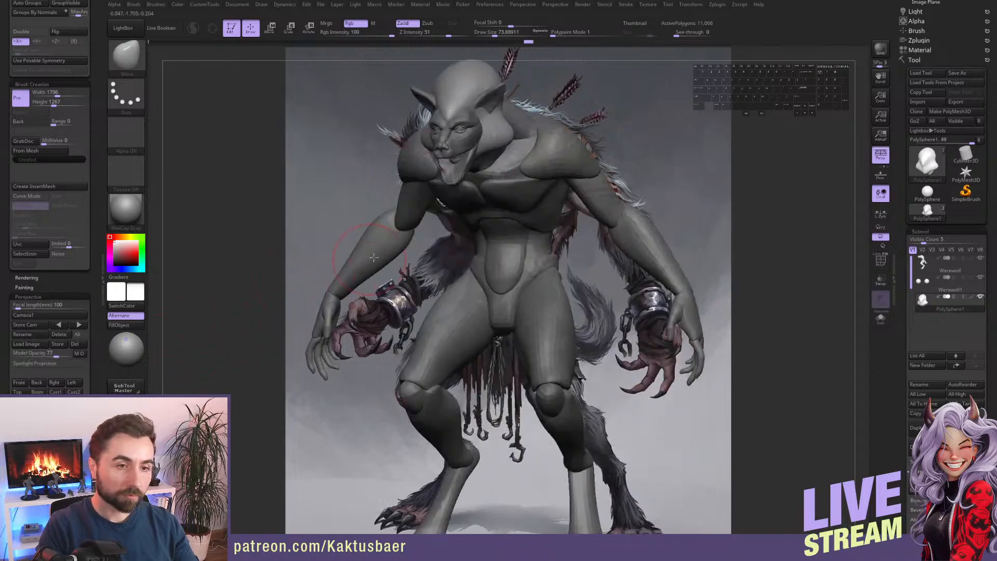
left_click(56, 383)
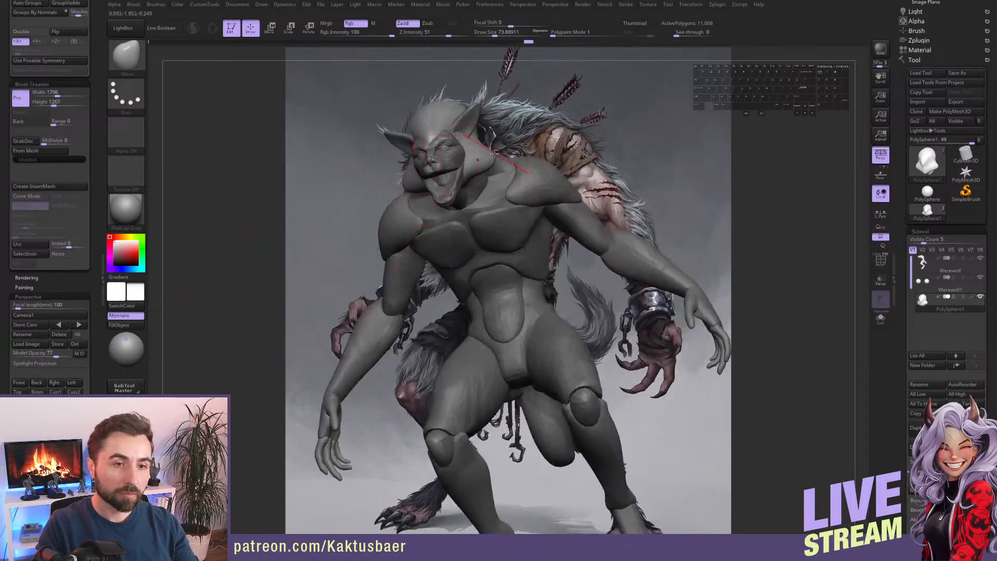
key("s")
left_click_drag(478, 141, 479, 138)
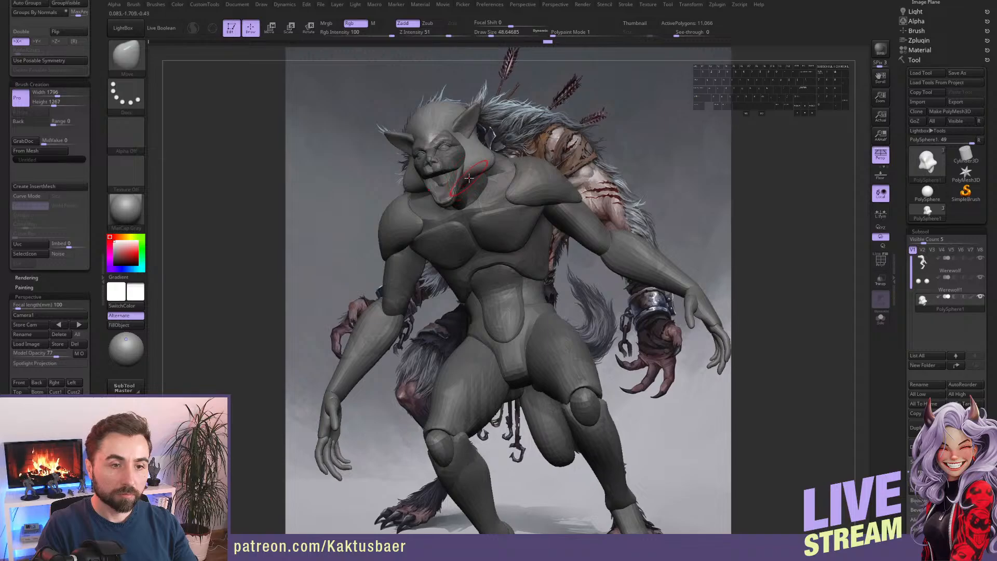
mouse_move(453, 166)
right_mouse_down()
mouse_move(489, 161)
mouse_move(416, 169)
mouse_move(459, 192)
mouse_move(462, 226)
mouse_move(450, 201)
right_mouse_up()
Subdivide the mane mesh twice and choose the ClayBuildup brush.
key("ctrl+d")
key("ctrl+d")
key("b")
key("c")
key("b")
Build up long fur strands running down the crown and forehead with ClayBuildup at a Draw Size of about 22.
mouse_move(449, 202)
left_mouse_down()
mouse_move(446, 222)
mouse_move(475, 159)
mouse_move(445, 210)
left_mouse_up()
key("s")
left_click_drag(447, 172, 427, 223)
mouse_move(420, 181)
left_mouse_down()
mouse_move(408, 249)
mouse_move(426, 216)
left_mouse_up()
left_click_drag(419, 182, 403, 246)
mouse_move(436, 182)
left_mouse_down()
mouse_move(430, 226)
mouse_move(407, 250)
left_mouse_up()
left_click_drag(403, 213, 408, 265, "alt")
left_click_drag(432, 179, 422, 228)
mouse_move(428, 179)
left_mouse_down()
mouse_move(426, 236)
mouse_move(404, 246)
mouse_move(422, 236)
left_mouse_up()
left_click_drag(453, 177, 436, 250)
Build up fur strands sweeping backward across the cheek below the ear with ClayBuildup.
right_click_drag(475, 251, 460, 243, "alt")
left_click_drag(470, 248, 493, 255)
mouse_move(470, 256)
left_mouse_down()
mouse_move(500, 257)
mouse_move(517, 292)
mouse_move(512, 266)
left_mouse_up()
left_click_drag(463, 236, 509, 255)
left_click_drag(443, 238, 460, 227)
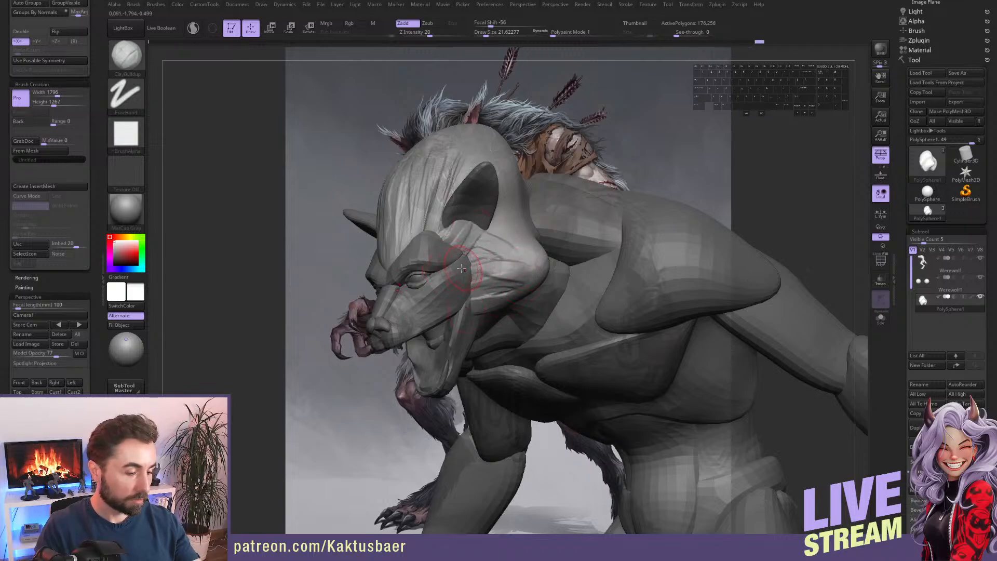
Pull the cheek fur into pointed tufts with the Move brush at a Draw Size of about 12.
key("b")
key("m")
key("v")
right_click_drag(461, 227, 460, 239)
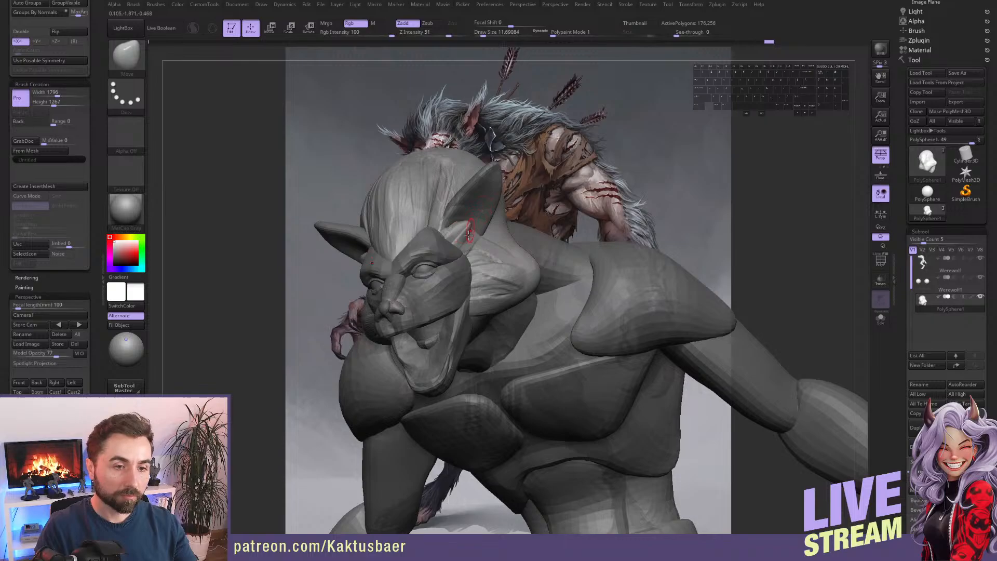
mouse_move(462, 235)
left_mouse_down()
mouse_move(494, 230)
mouse_move(541, 283)
left_mouse_up()
mouse_move(512, 291)
right_mouse_down()
mouse_move(494, 265)
mouse_move(500, 282)
right_mouse_up()
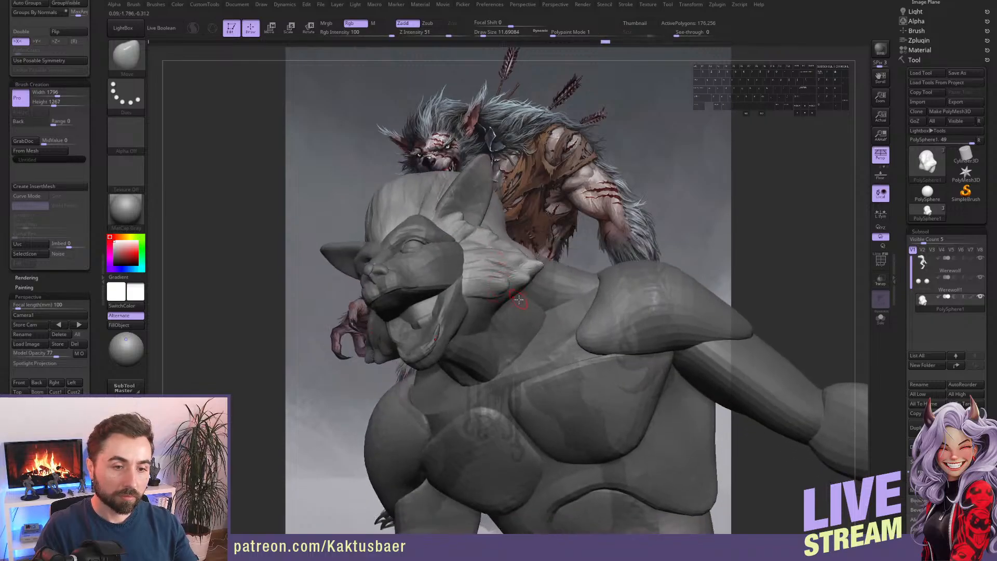
left_click_drag(517, 294, 510, 313)
Pull the hair on the crown into raised tufts with the Move brush at Draw Sizes between about 13 and 22.
right_click_drag(439, 233, 457, 261)
right_click_drag(448, 192, 433, 245)
left_click_drag(440, 231, 435, 212)
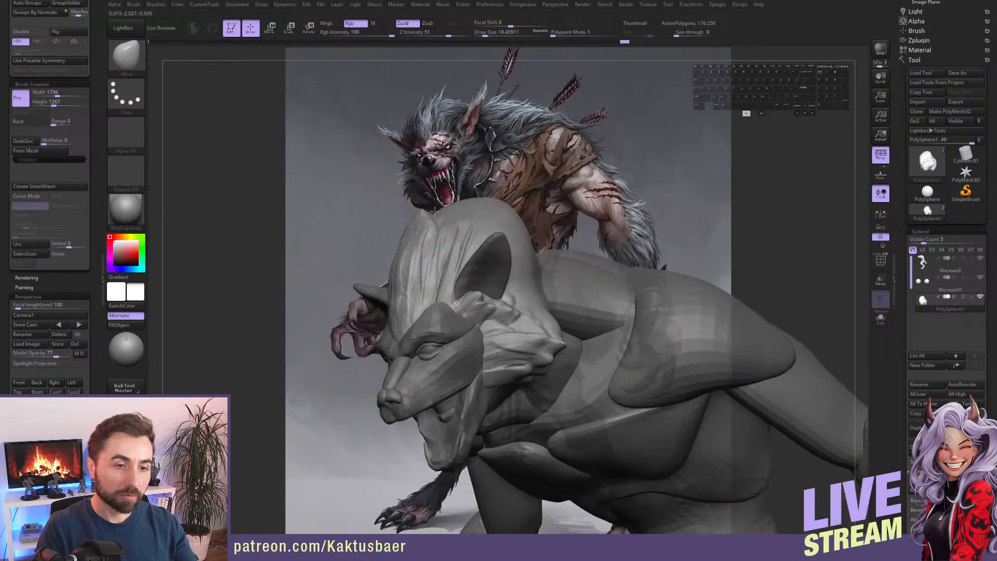
key("bracketleft")
key("bracketleft")
mouse_move(452, 215)
left_mouse_down()
mouse_move(448, 200)
mouse_move(477, 182)
left_mouse_up()
right_click_drag(474, 192, 485, 171)
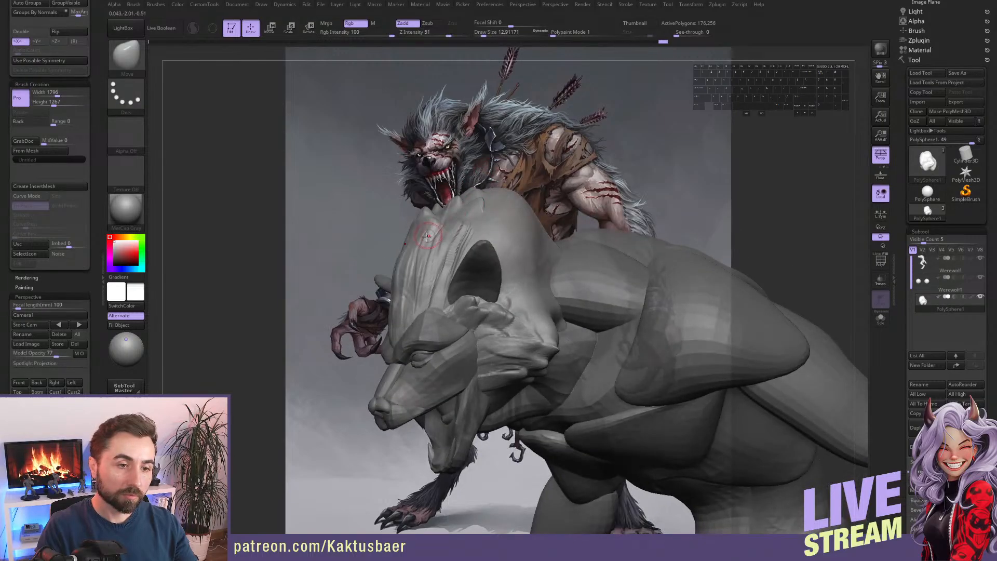
key("s")
left_click_drag(434, 239, 413, 233)
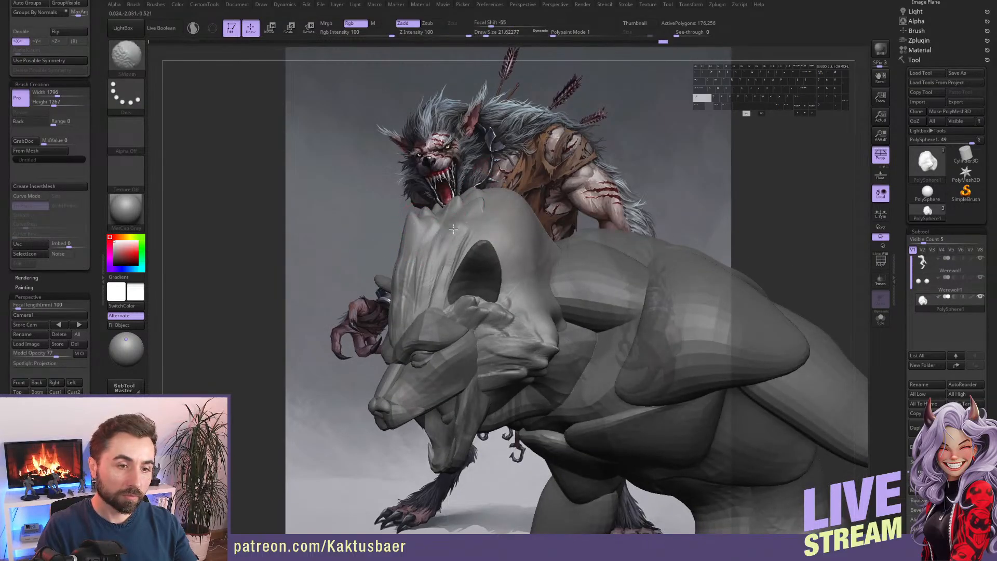
right_click_drag(453, 228, 443, 245)
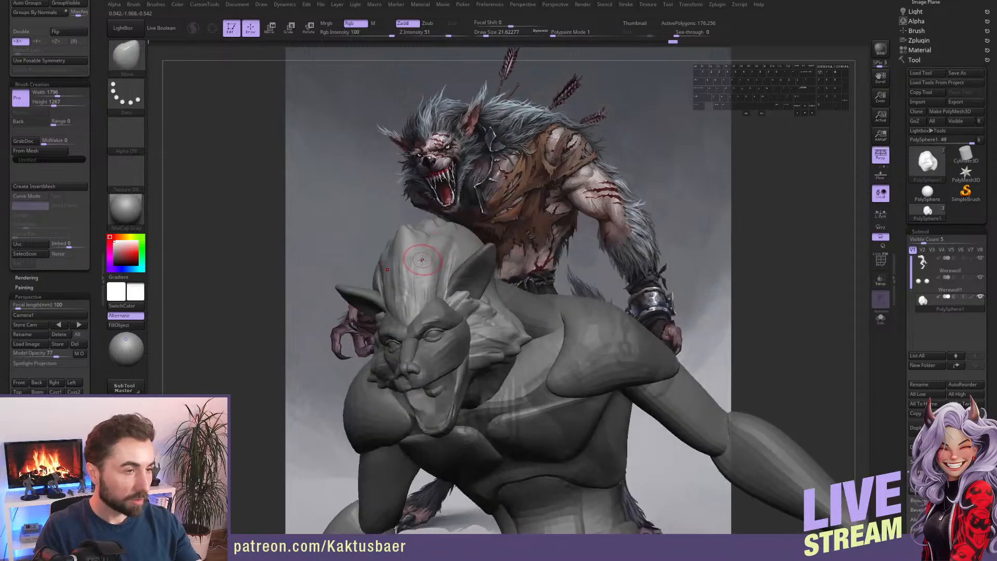
key("b")
key("d")
key("s")
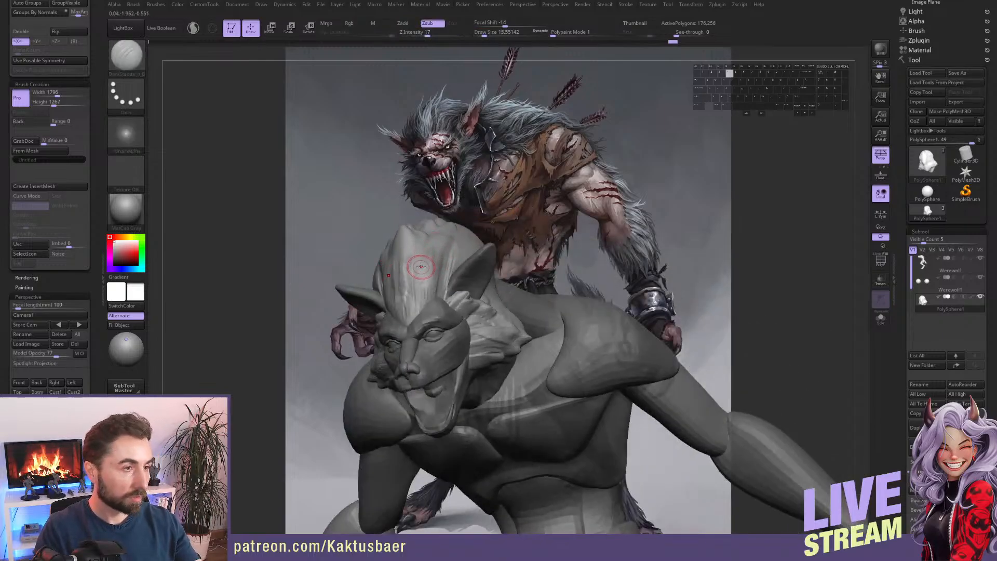
Build up extra fur strands down the forehead hair with ClayBuildup at a Draw Size of about 16.
key("b")
key("c")
key("b")
mouse_move(414, 251)
right_mouse_down()
mouse_move(418, 276)
mouse_move(410, 269)
right_mouse_up()
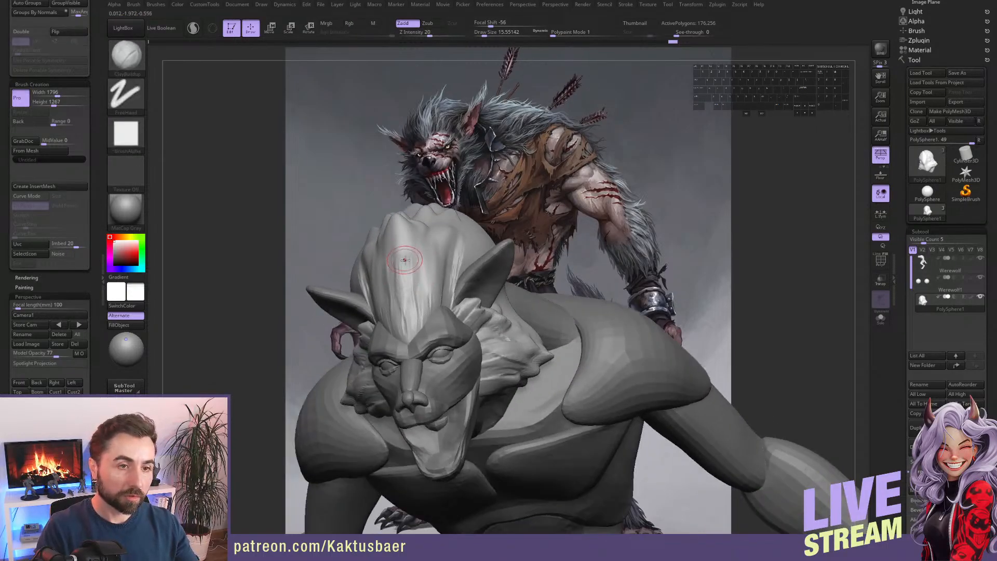
mouse_move(396, 243)
left_mouse_down()
mouse_move(412, 318)
mouse_move(409, 306)
left_mouse_up()
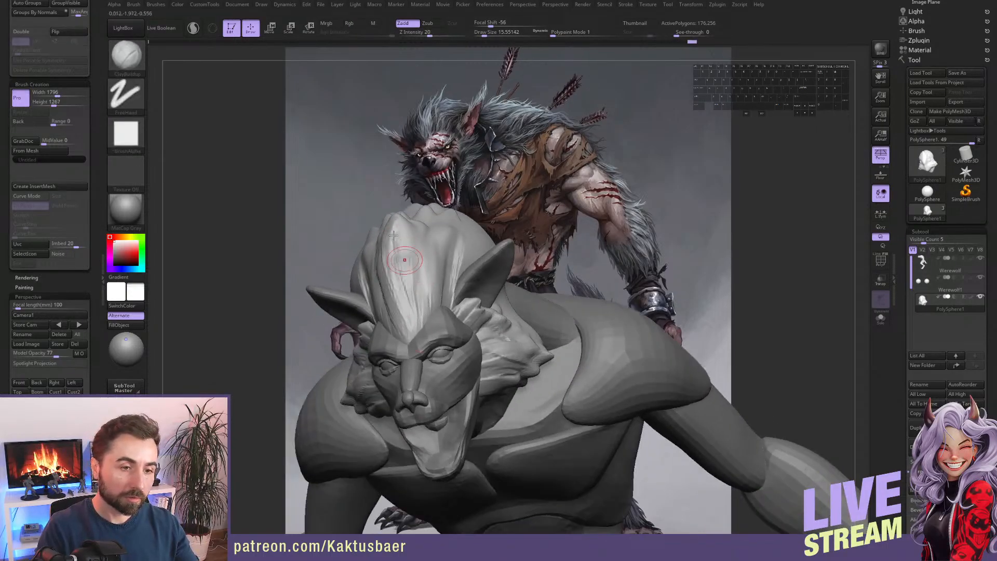
left_click_drag(393, 243, 415, 297)
Carve grooves between the forehead hair strands with DamStandard at a Draw Size of about 25.
key("b")
key("d")
key("s")
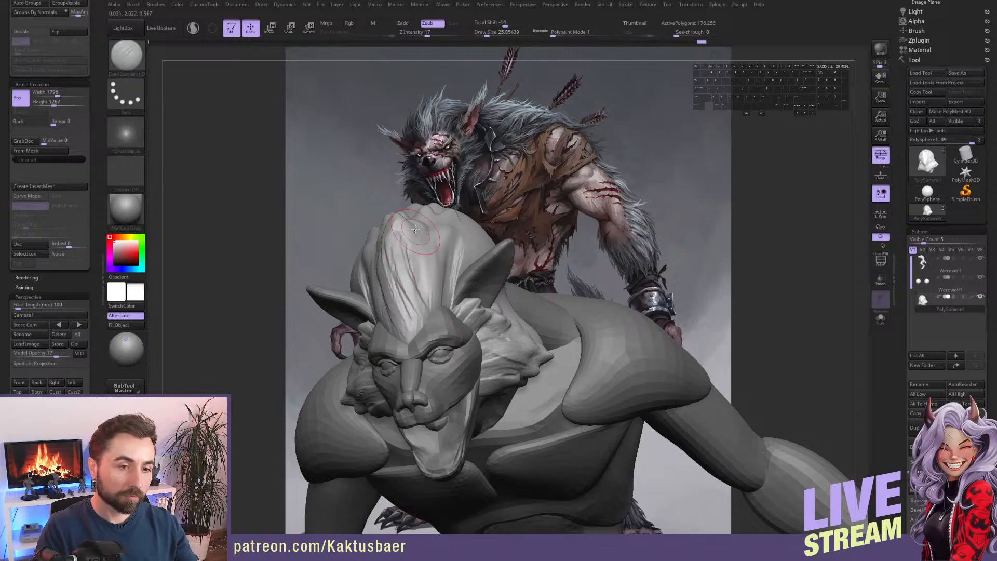
left_click_drag(416, 229, 415, 307)
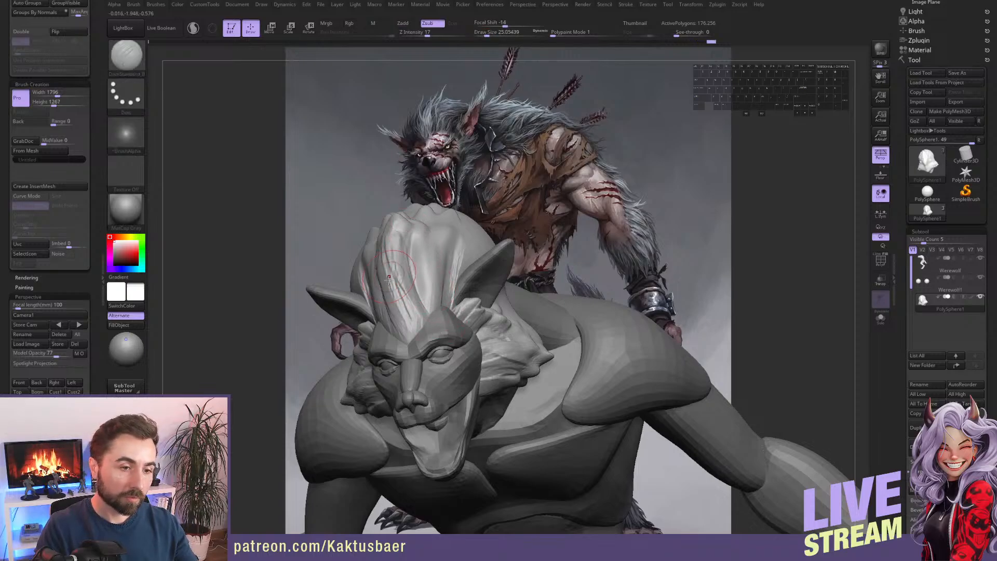
right_click_drag(389, 278, 410, 336)
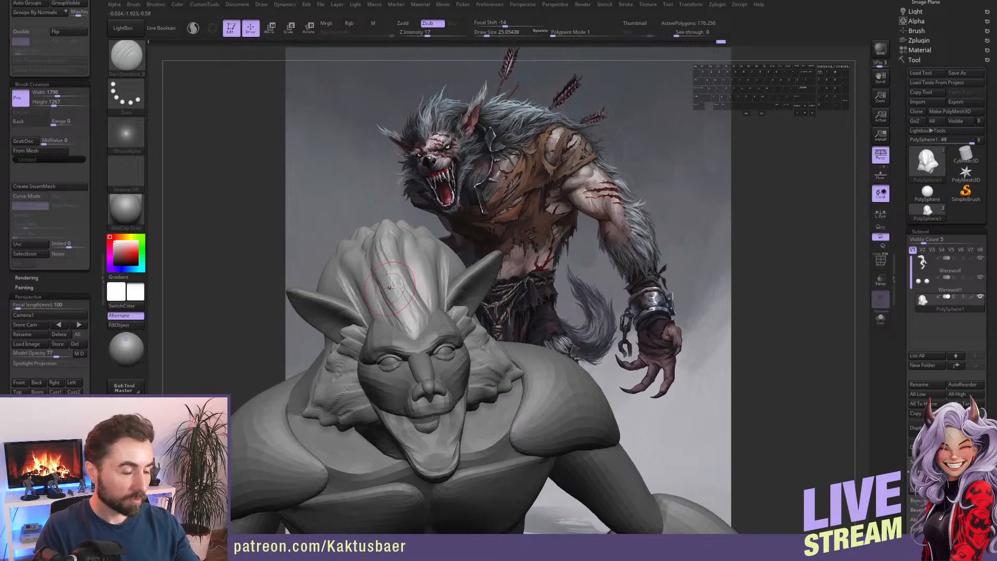
Adjust the central forehead strands with the Move brush at a Draw Size of about 35 and smooth them.
key("b")
key("m")
key("v")
right_click_drag(390, 280, 394, 303)
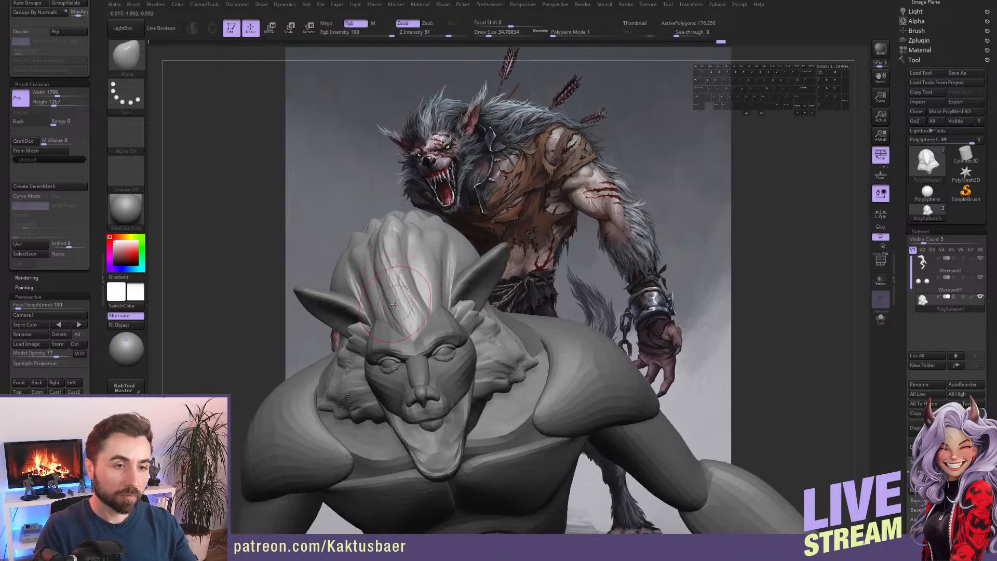
key("shift")
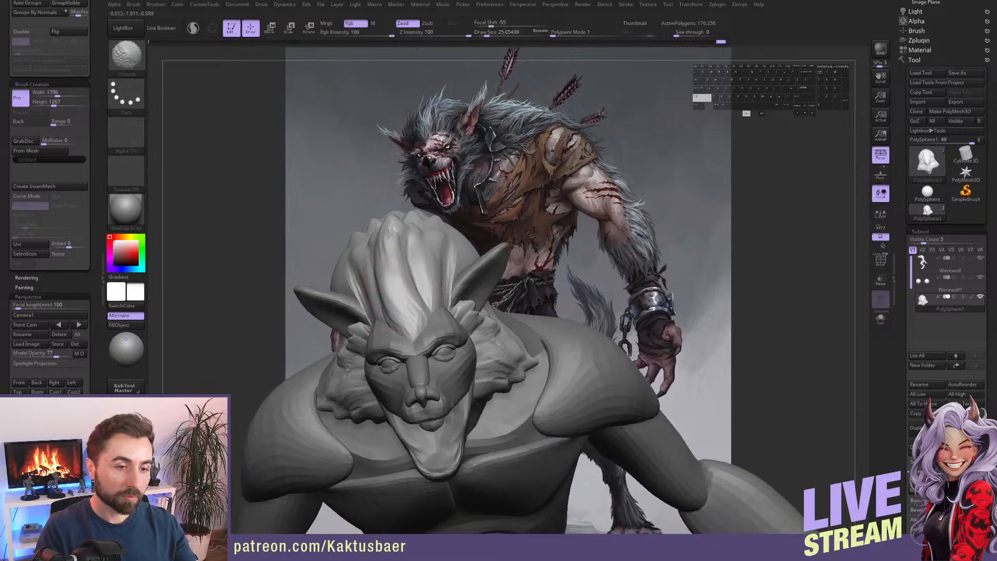
Cut finer creases into the upper forehead hair with DamStandard at a Draw Size of about 16.
key("b")
key("d")
key("s")
key("s")
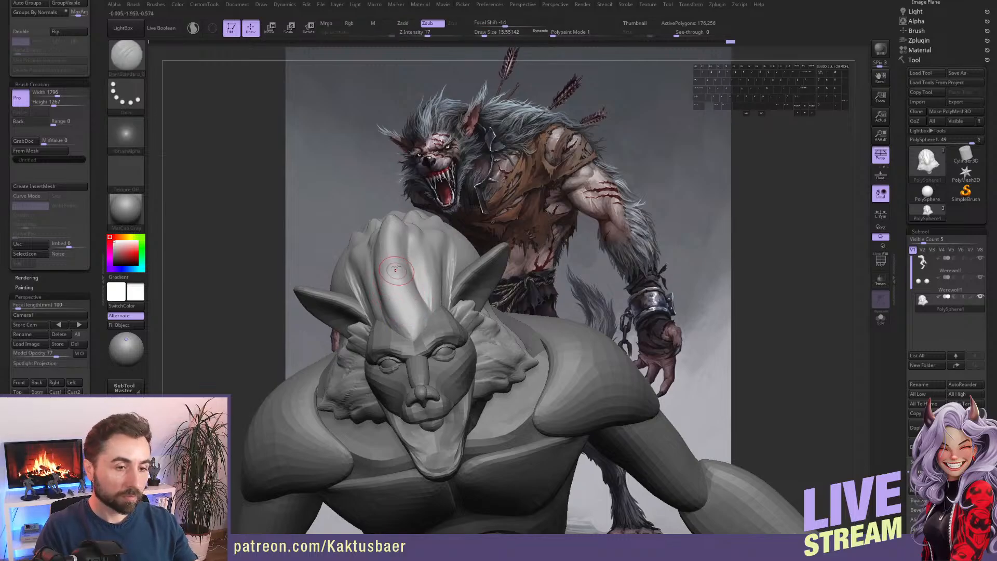
left_click_drag(395, 252, 397, 252)
Reshape the crown and forehead tufts with the Move brush at a Draw Size of about 33.
key("b")
key("m")
key("v")
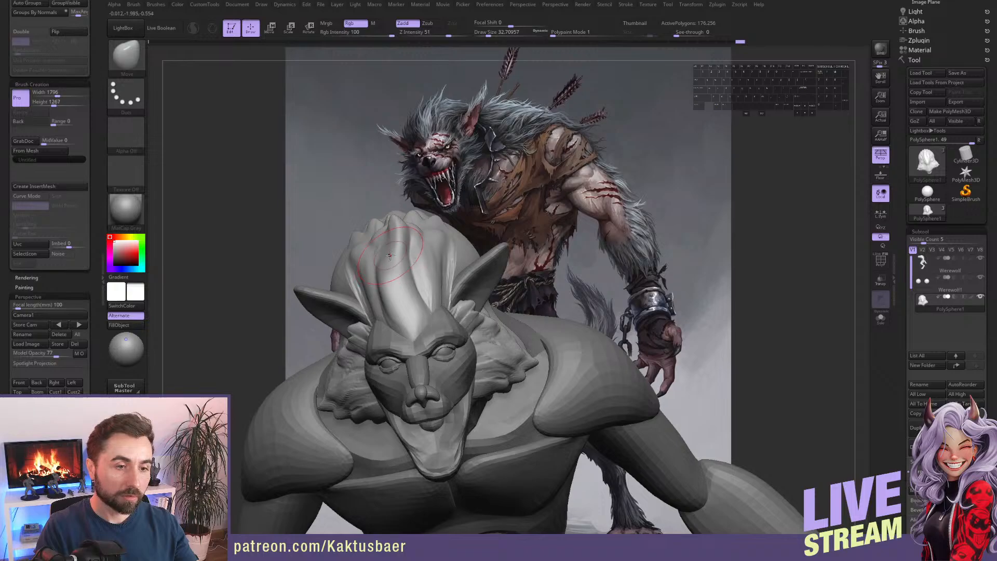
right_click_drag(407, 251, 410, 240)
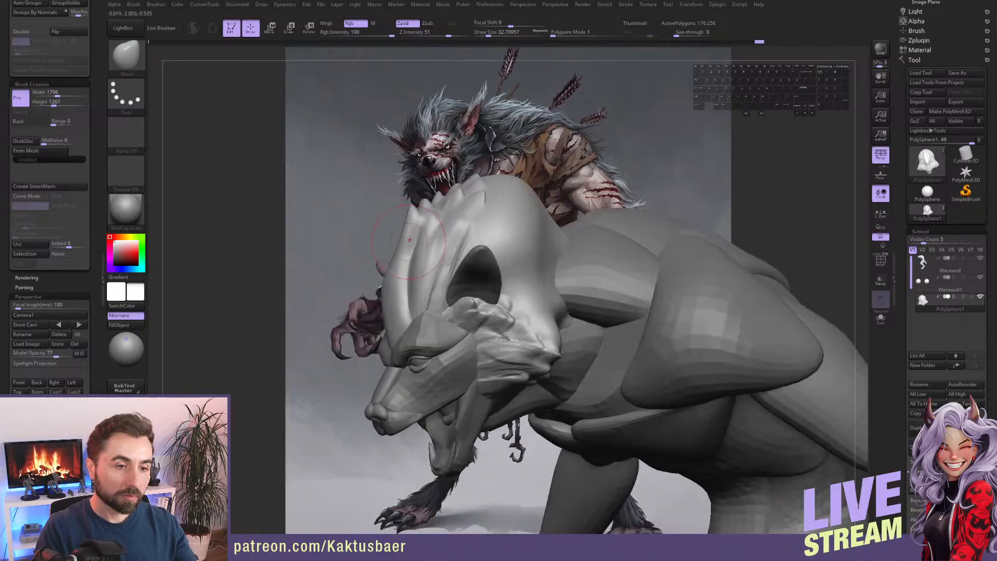
mouse_move(388, 297)
right_mouse_down()
mouse_move(412, 260)
mouse_move(462, 322)
right_mouse_up()
Reshape the outer cheek fur tufts with the Move brush at Draw Sizes between about 37 and 39.
key("s")
left_click_drag(462, 322, 476, 319)
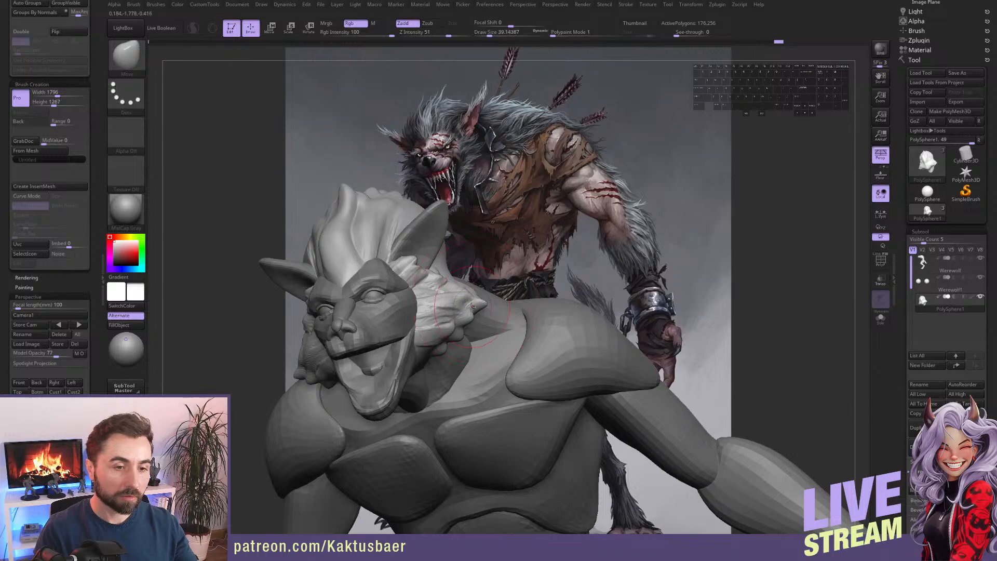
key("ctrl+z")
key("s")
left_click_drag(479, 314, 483, 314)
key("s")
left_click_drag(481, 316, 464, 289)
key("s")
key("s")
left_click_drag(466, 296, 464, 297)
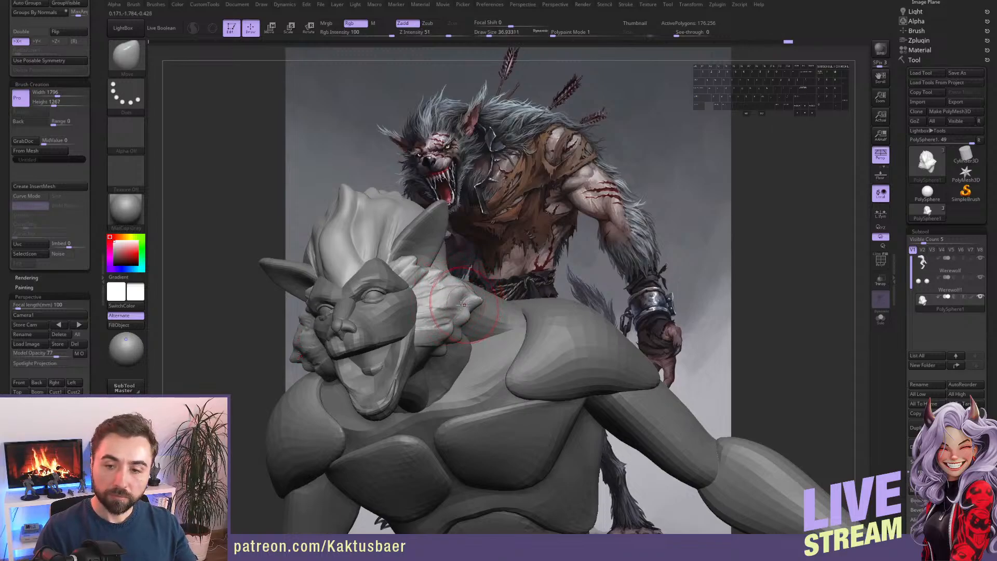
Refine the lower cheek fur beside the jaw with the Move brush at Draw Sizes between about 23 and 31.
right_click_drag(458, 308, 471, 297)
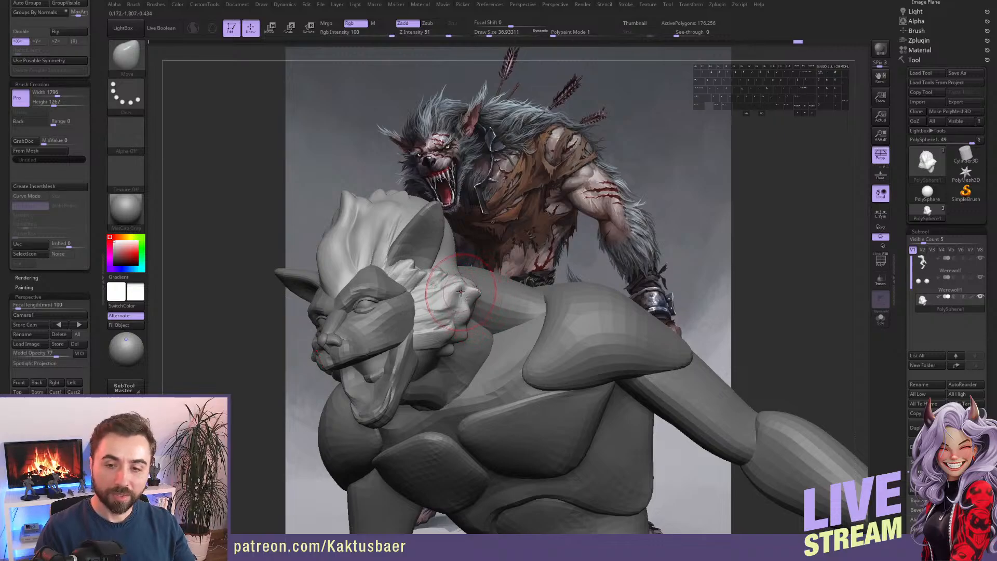
right_click_drag(460, 292, 451, 306)
key("s")
left_click_drag(450, 322, 446, 322)
right_click_drag(441, 319, 432, 294, "alt")
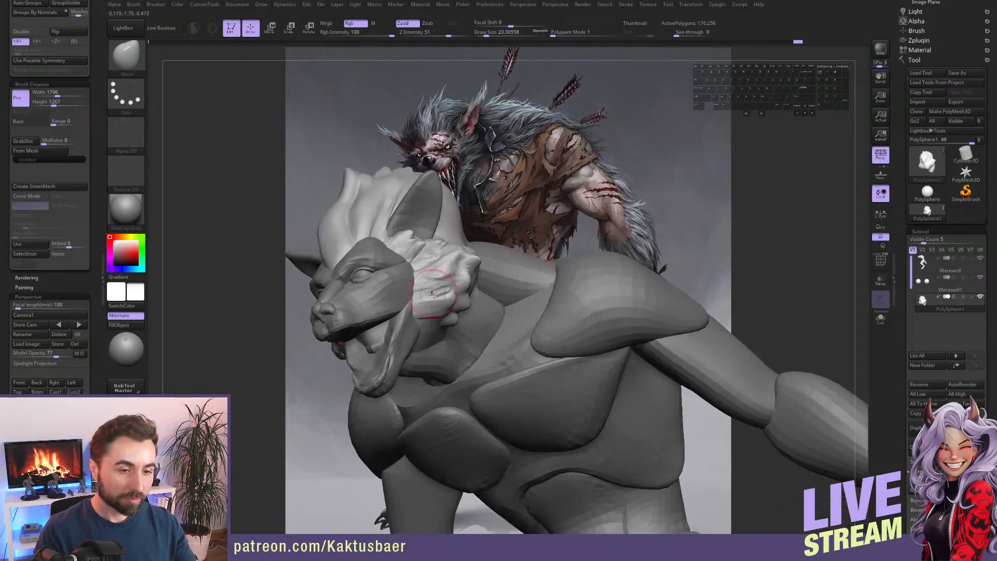
right_click_drag(407, 328, 395, 307)
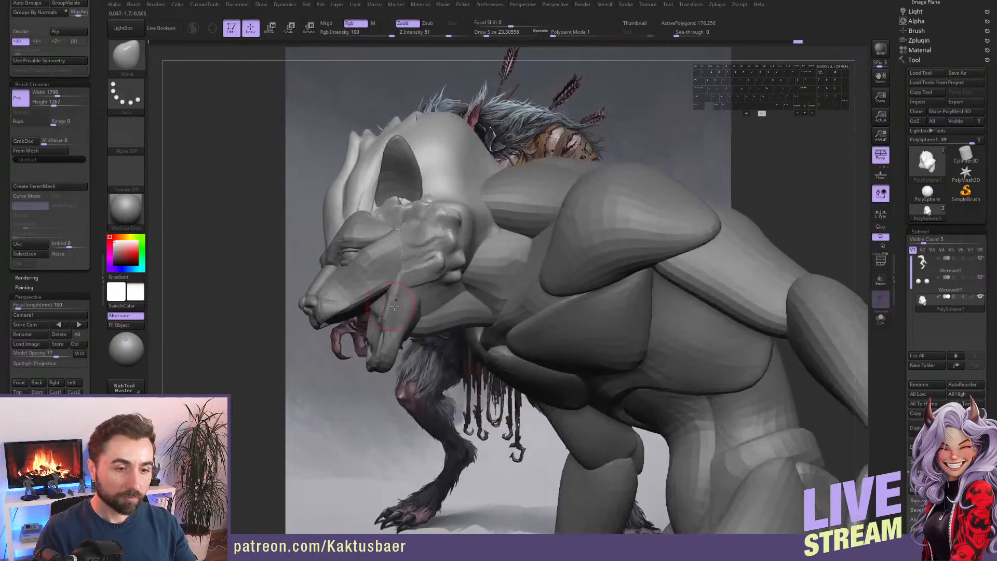
mouse_move(467, 271)
right_mouse_down()
mouse_move(448, 268)
mouse_move(487, 277)
mouse_move(431, 259)
mouse_move(442, 246)
mouse_move(451, 269)
mouse_move(438, 276)
mouse_move(392, 275)
right_mouse_up()
left_click_drag(393, 278, 388, 278, "alt")
right_click_drag(375, 284, 396, 294)
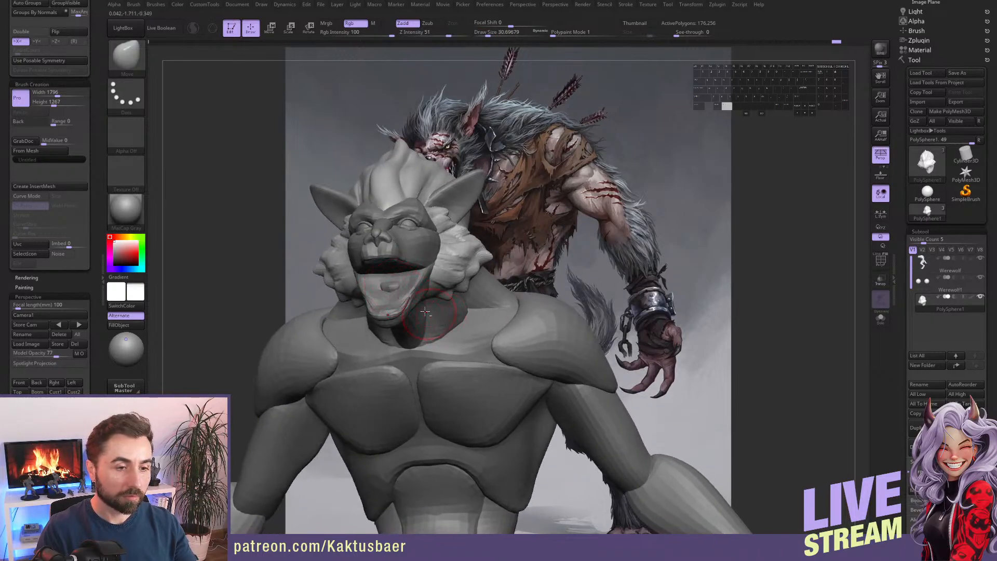
Make the Werewolf body the active subtool and mask a tongue area inside the lower jaw at a Draw Size of about 13.
left_click(390, 286, "alt")
key("w")
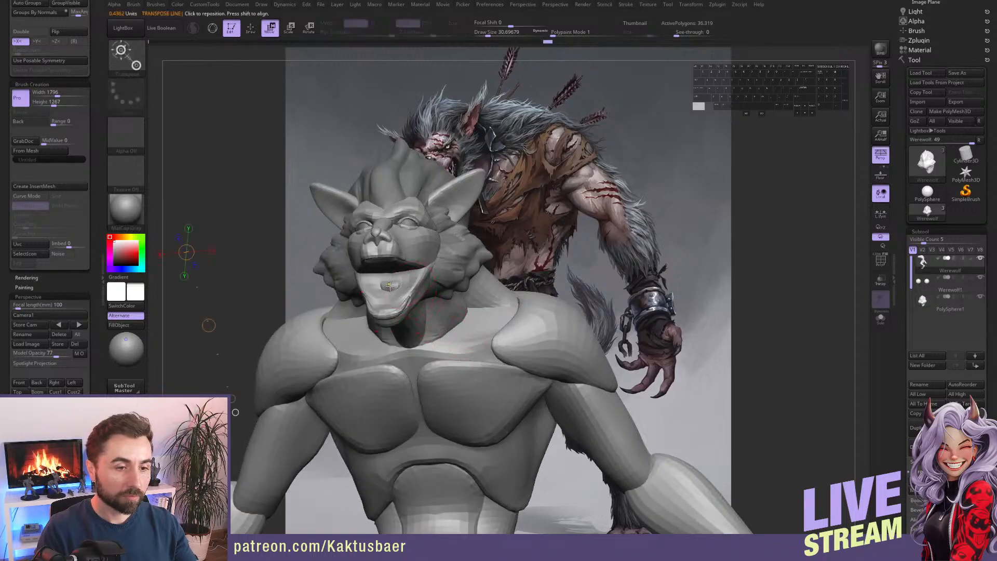
key("q")
right_click_drag(398, 294, 414, 281)
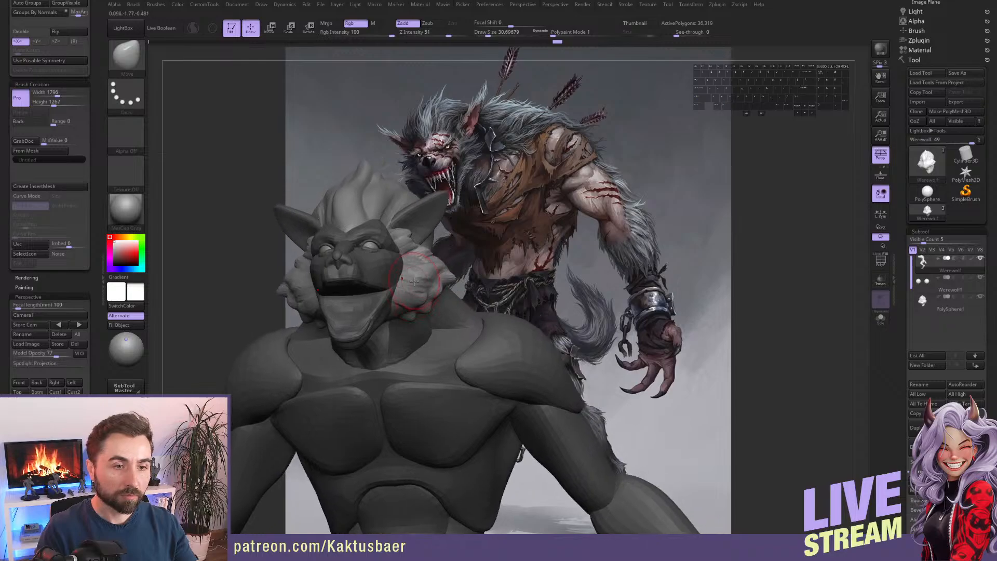
left_click(387, 270, "alt")
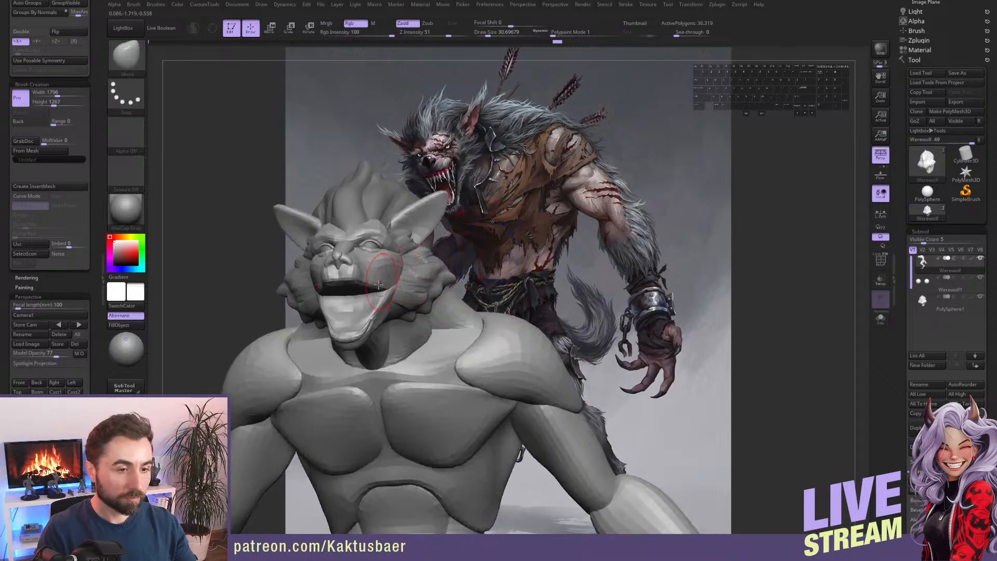
key("s")
left_click(366, 305)
key("ctrl")
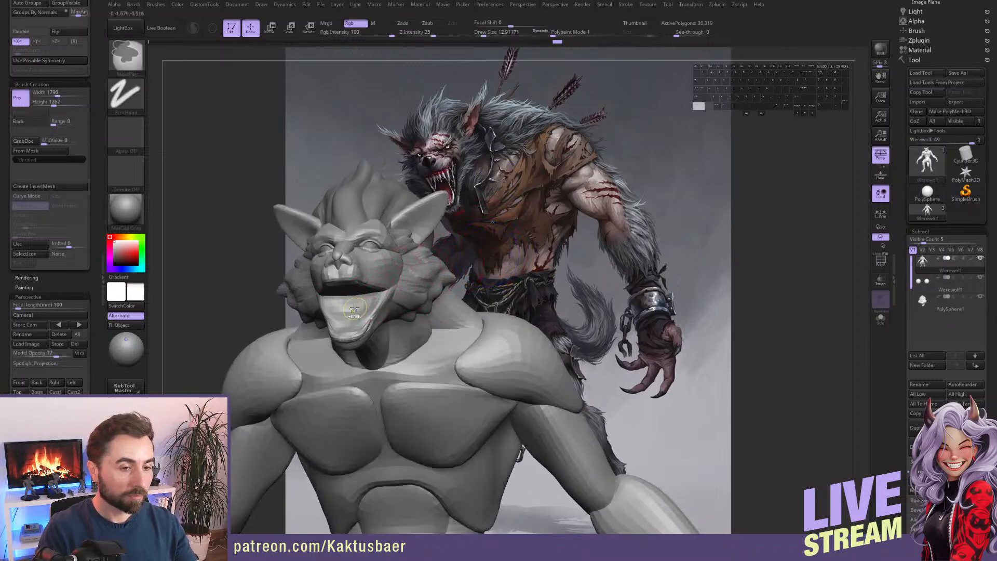
left_click_drag(360, 306, 349, 323, "ctrl")
right_click_drag(359, 317, 370, 337)
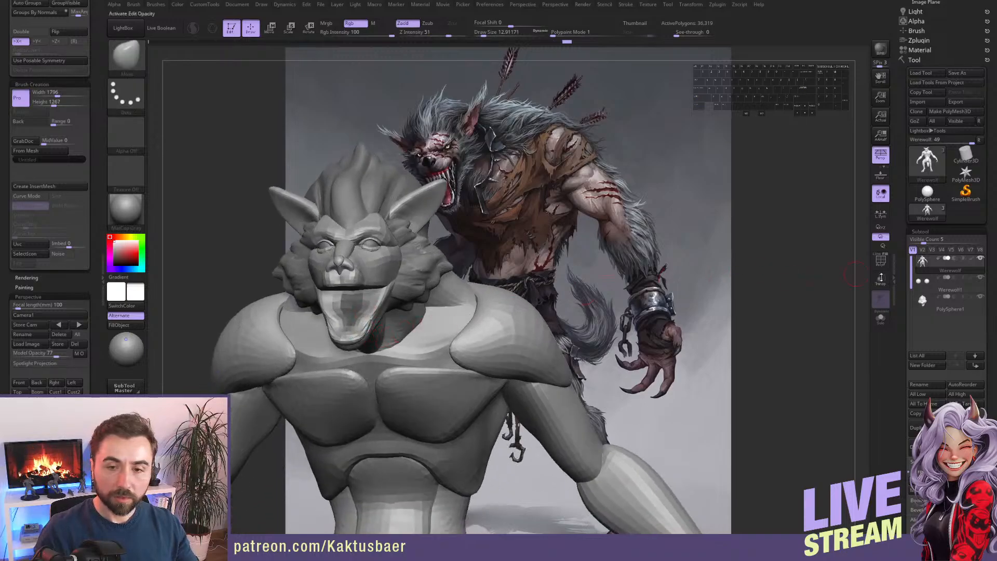
Extract the masked tongue area as a new subtool with Thick 0.02 and S Smt 5, accept it, and clear its mask.
left_click_drag(898, 355, 903, 255)
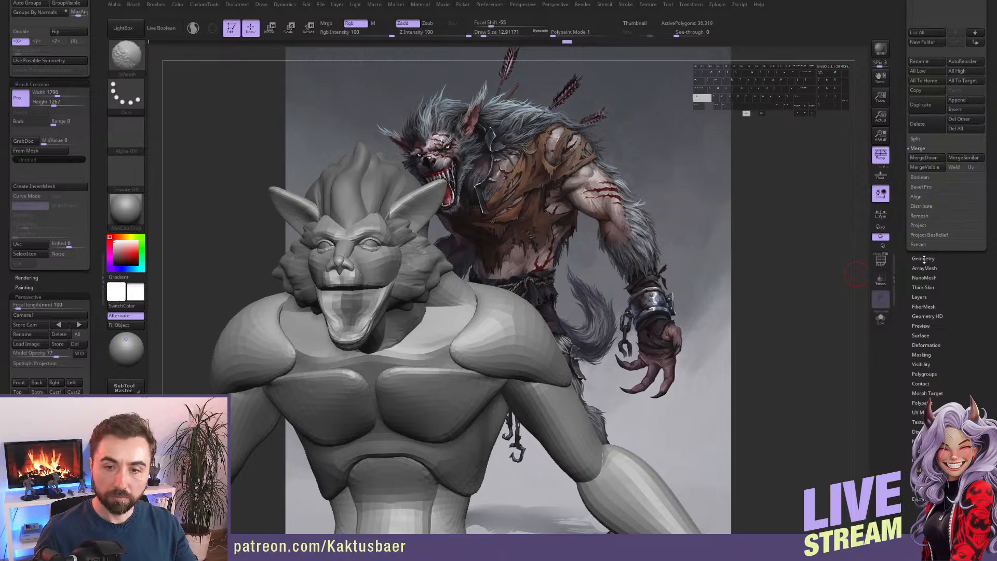
left_click(923, 263, "shift")
left_click(920, 220)
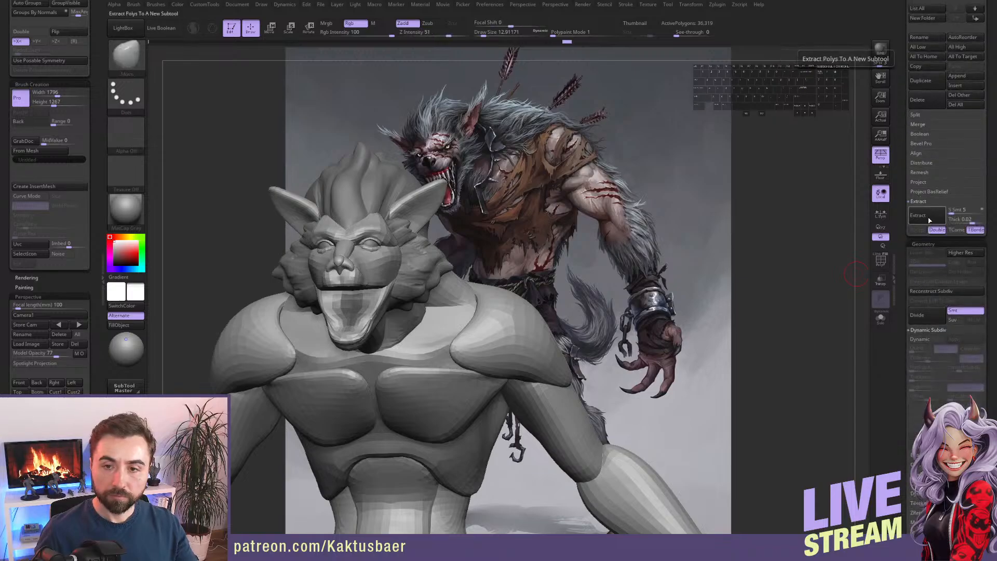
left_click(924, 233)
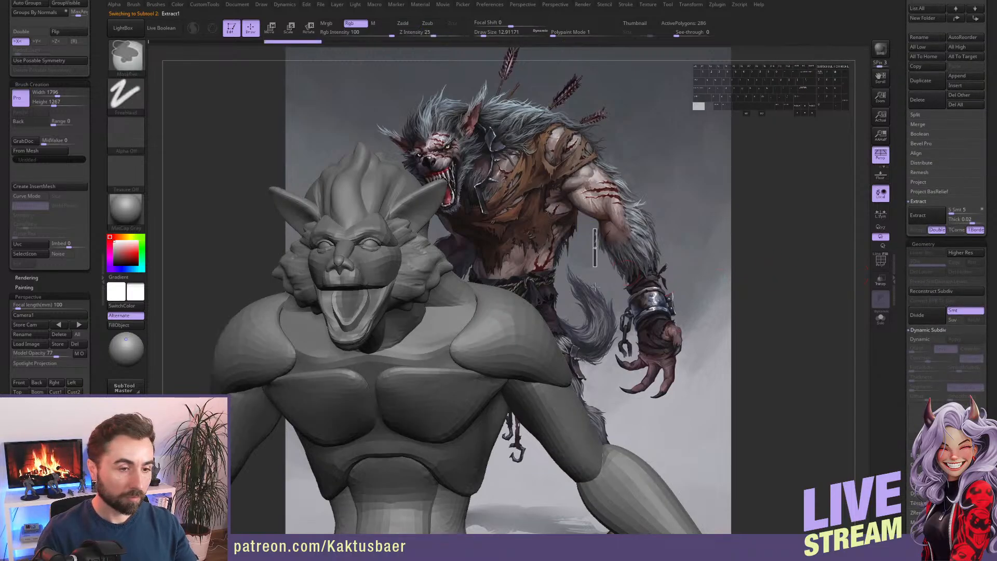
left_click_drag(769, 270, 747, 285, "ctrl")
Smooth the extracted tongue at a Draw Size of about 29 and shape it with the Move brush at about 18.
right_click_drag(364, 309, 406, 303, "alt")
key("bracketright")
mouse_move(402, 303)
left_mouse_down("shift")
mouse_move(397, 312)
mouse_move(398, 299)
left_mouse_up("shift")
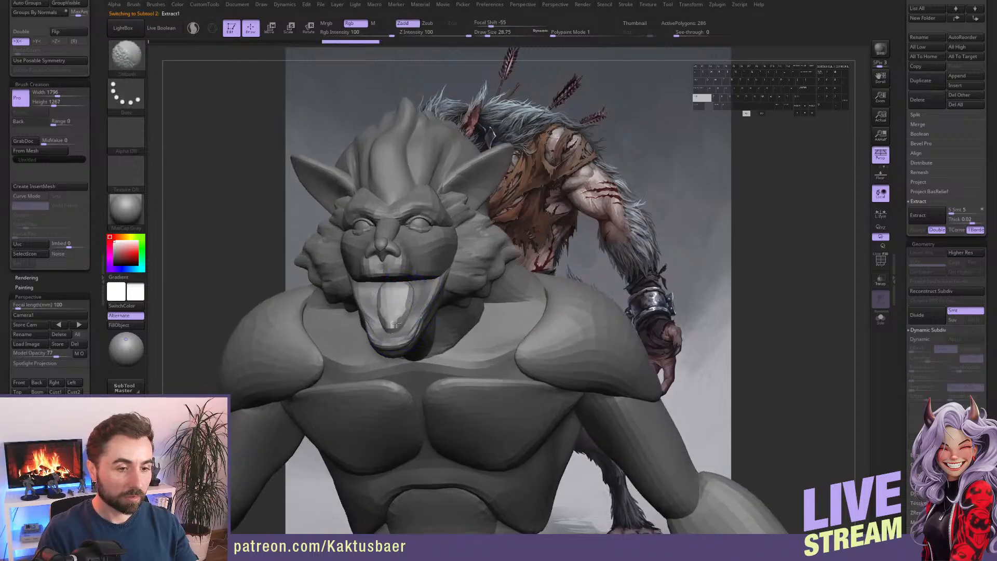
right_click_drag(402, 306, 413, 296)
left_click_drag(411, 294, 410, 302)
right_click_drag(410, 302, 345, 306)
left_click_drag(411, 295, 407, 307)
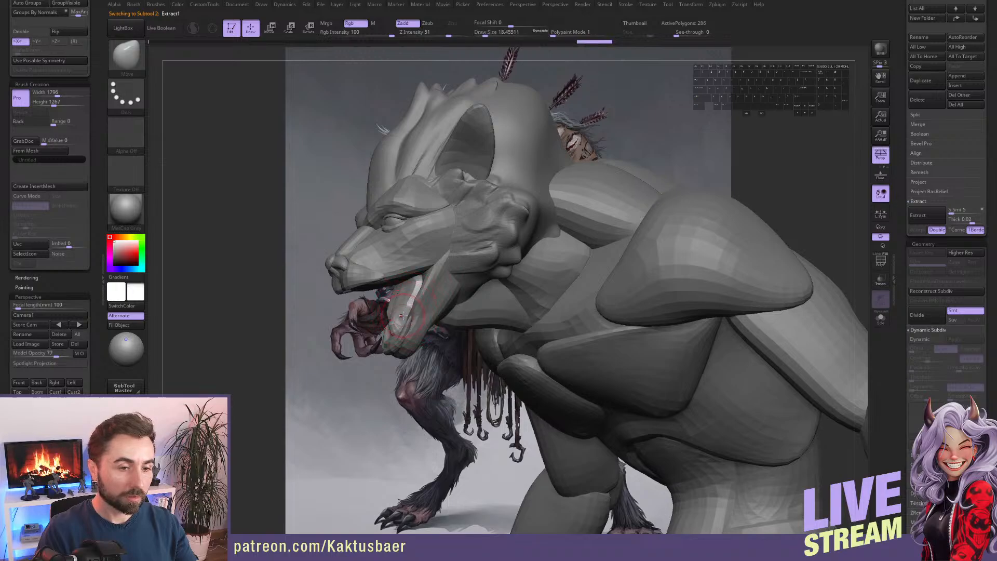
right_click_drag(402, 315, 448, 309)
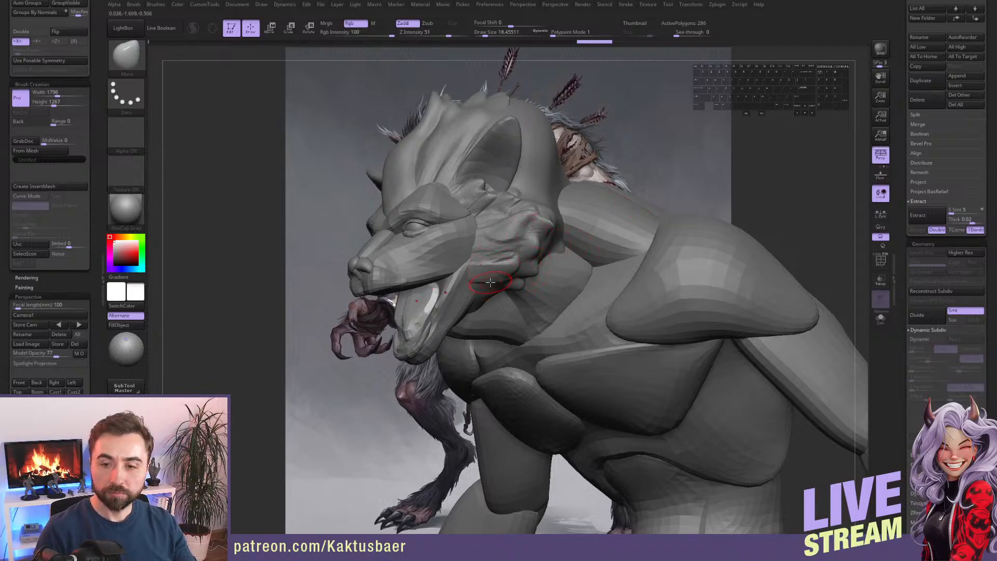
right_click_drag(490, 282, 535, 265)
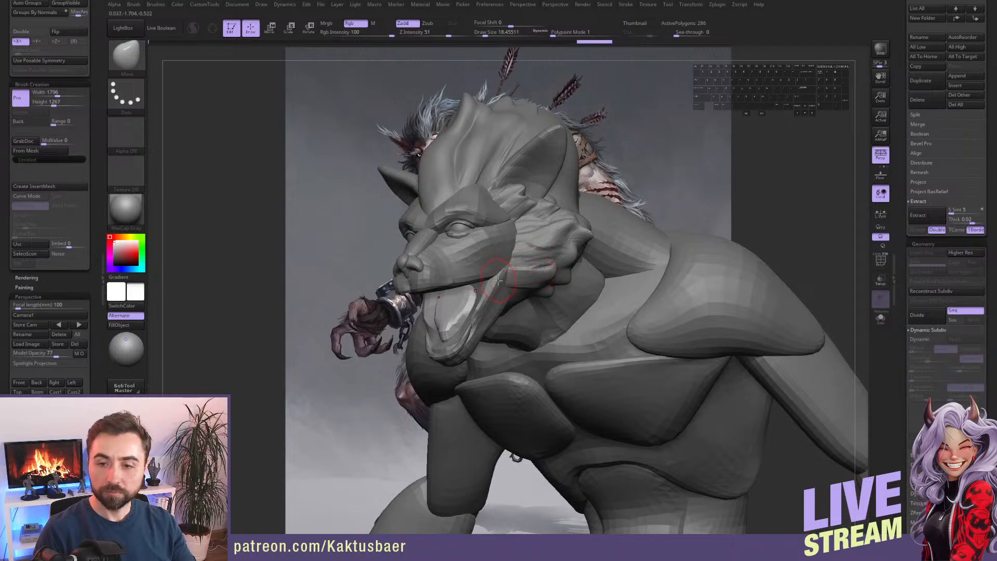
right_click_drag(499, 285, 501, 283)
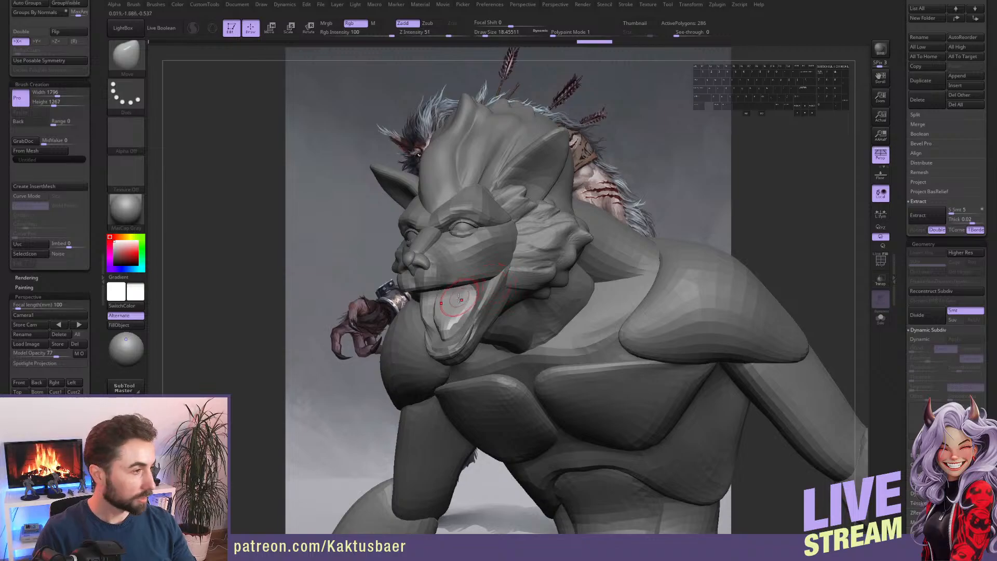
Refine the tongue's profile and surface inside the mouth with the Move brush at a Draw Size of about 23.
mouse_move(495, 284)
right_mouse_down()
mouse_move(563, 316)
mouse_move(557, 341)
right_mouse_up()
key("s")
left_click_drag(556, 342, 548, 366)
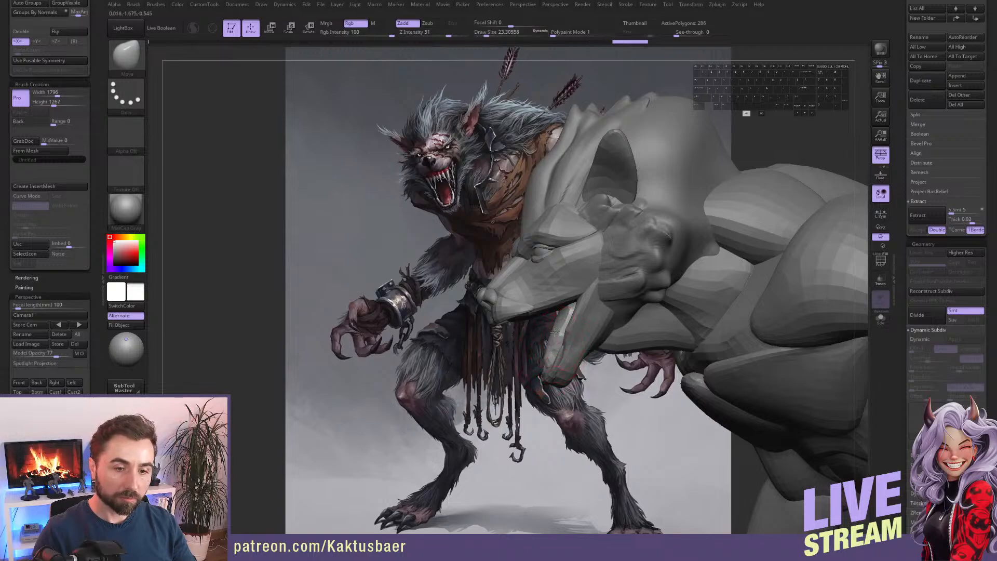
left_click_drag(555, 331, 561, 332)
key("ctrl+z")
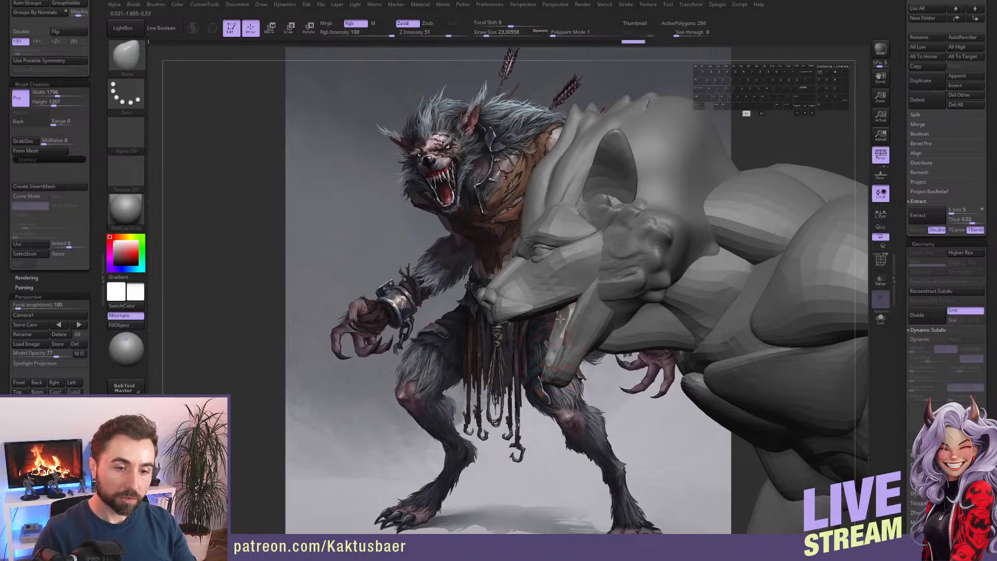
left_click_drag(552, 337, 550, 340)
right_click_drag(550, 339, 575, 325)
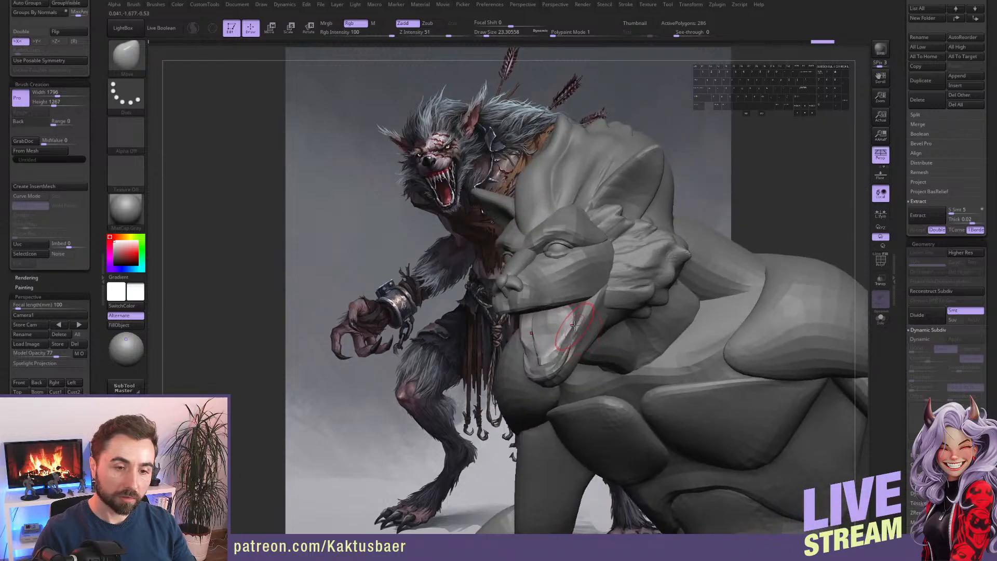
left_click_drag(539, 340, 546, 336)
right_click_drag(547, 337, 593, 315)
Switch to the Werewolf body subtool and mask everything except the lower jaw.
left_click(580, 324, "alt")
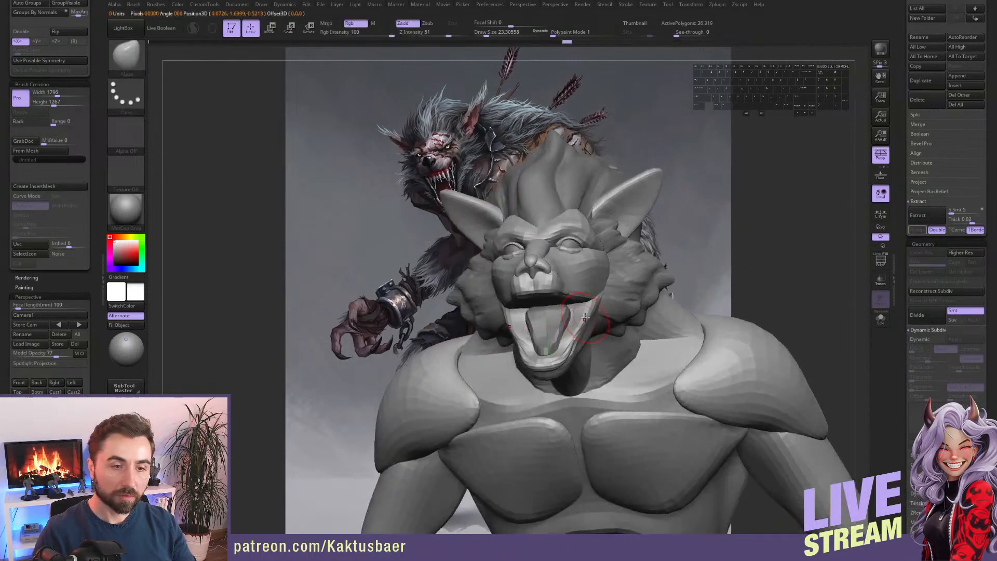
key("w")
key("q")
right_click_drag(581, 320, 618, 307)
left_click_drag(689, 199, 697, 209, "ctrl")
key("w")
left_click(582, 317, "ctrl")
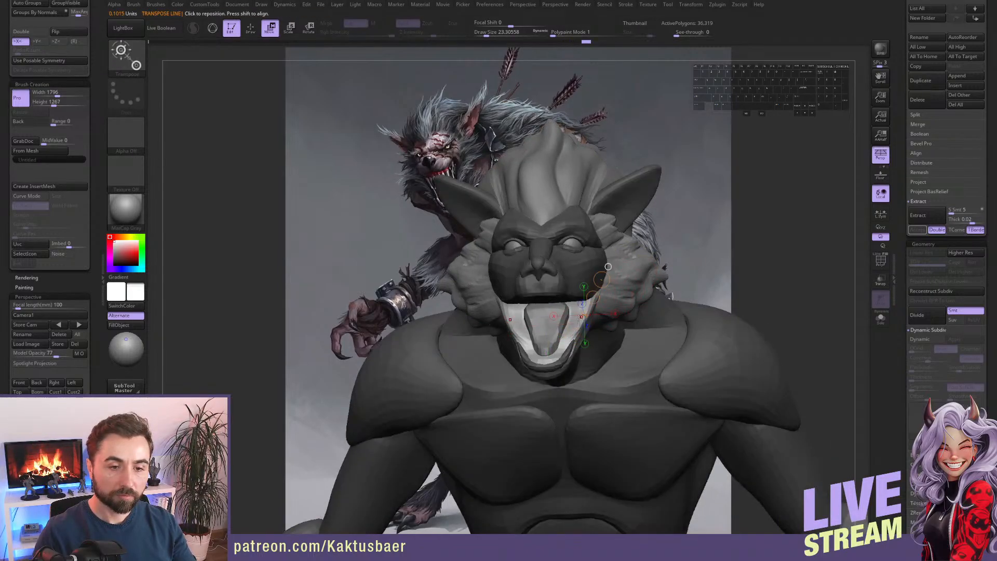
Reshape the unmasked lower jaw with the Move brush at a Draw Size of about 35 and clear the mask.
key("q")
key("s")
left_click_drag(579, 319, 583, 319)
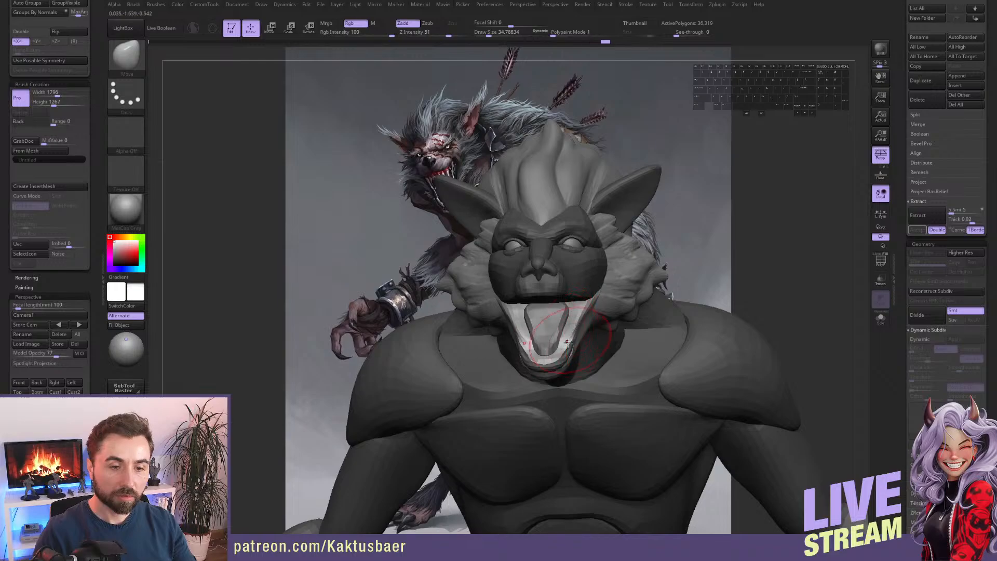
right_click_drag(563, 357, 512, 367)
left_click_drag(498, 372, 509, 384, "ctrl")
Show only the Werewolf body and temporarily hide the upper-lip polygroup to examine the mouth area.
mouse_move(525, 342)
right_mouse_down()
mouse_move(548, 323)
mouse_move(528, 341)
mouse_move(490, 260)
right_mouse_up()
left_click(479, 251, "ctrl+shift")
left_click(483, 256, "ctrl+shift")
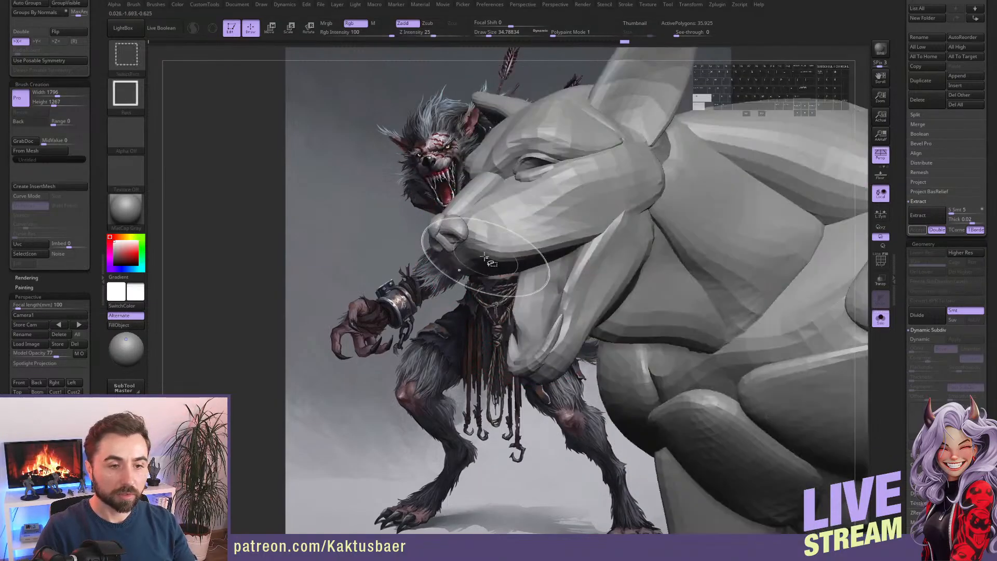
left_click(454, 257, "ctrl+shift")
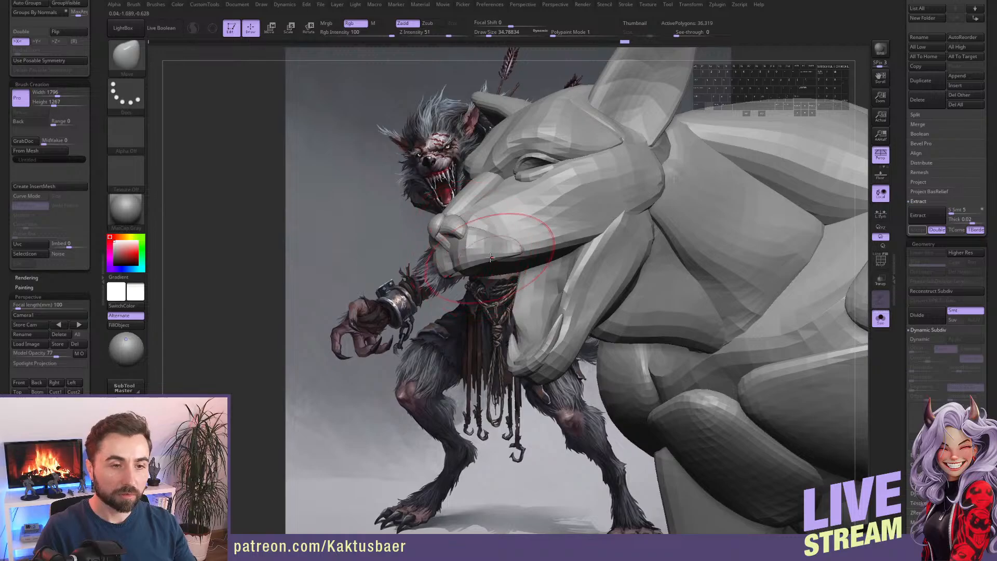
left_click_drag(490, 256, 514, 337)
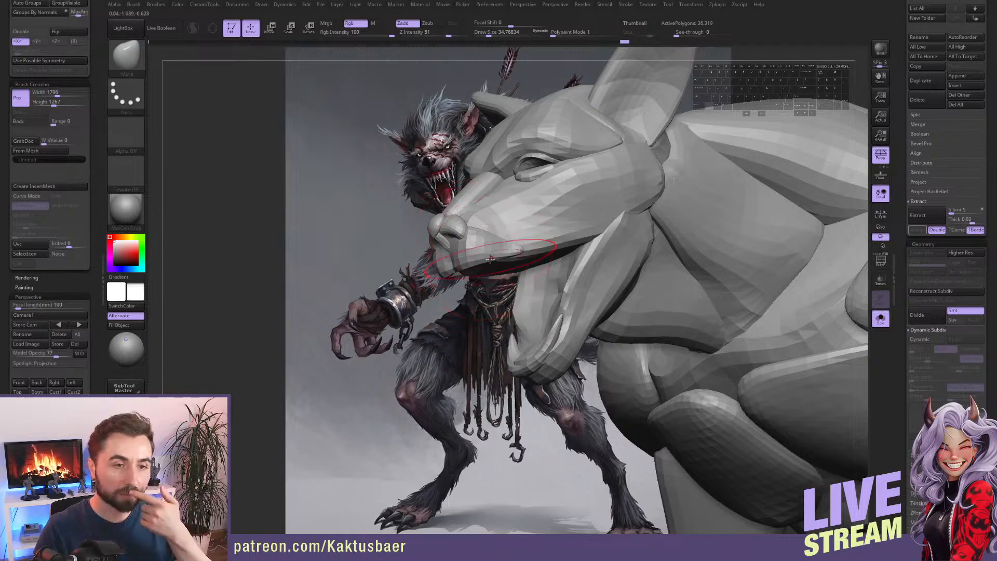
Mask everything except the lower-jaw area, refine it with the Move brush at a Draw Size of about 22, and clear the mask.
key("w")
left_click(559, 320, "ctrl")
key("q")
mouse_move(560, 320)
right_mouse_down()
mouse_move(515, 322)
mouse_move(589, 309)
mouse_move(501, 333)
right_mouse_up()
key("bracketleft")
right_click_drag(501, 333, 483, 302, "ctrl")
left_click_drag(406, 333, 437, 331, "ctrl")
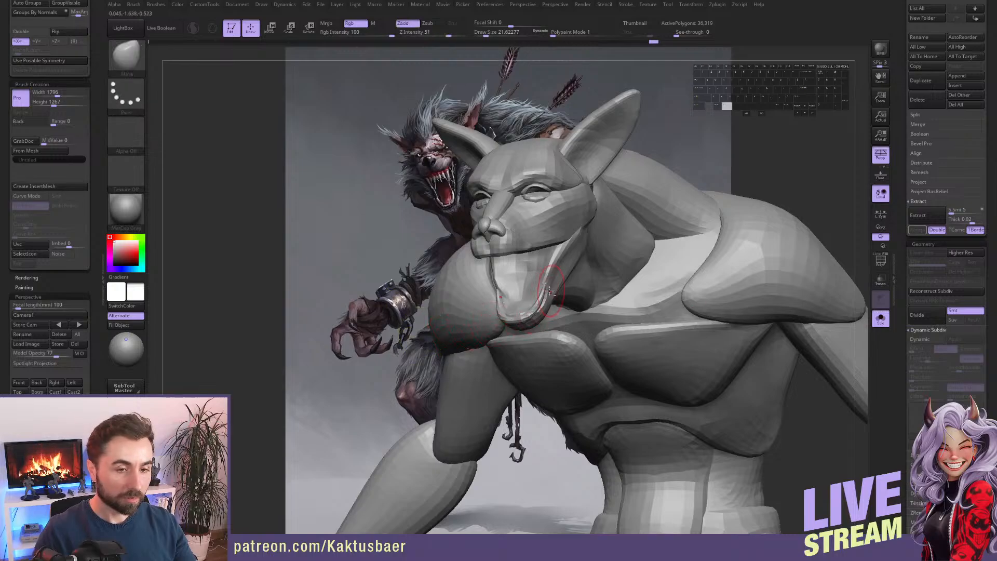
right_click_drag(549, 292, 561, 283)
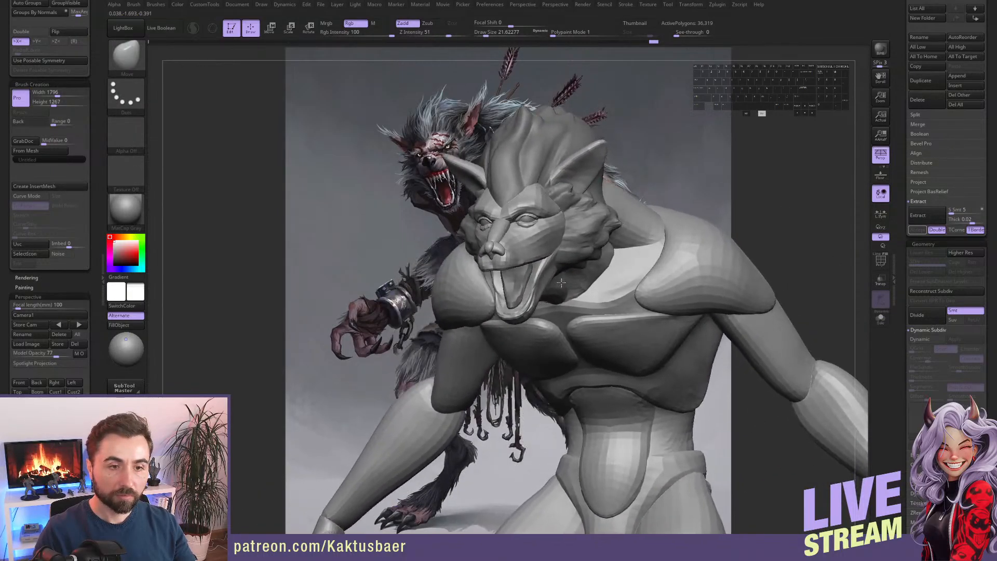
Mask everything except the brow ridge and reshape it with the Move brush at Draw Sizes of about 22 and 33.
key("w")
left_click(527, 220, "ctrl")
key("q")
right_click_drag(527, 220, 587, 263, "alt")
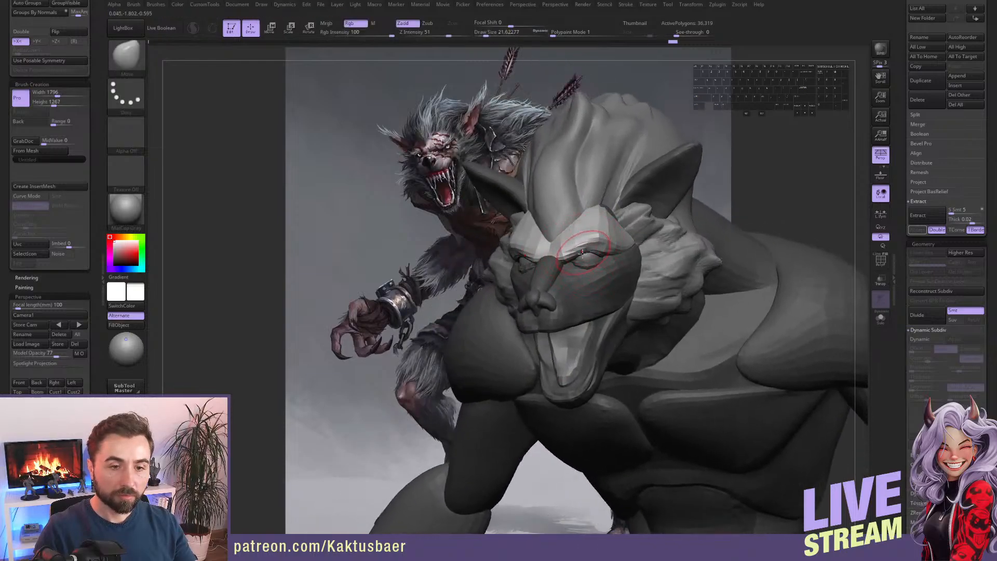
mouse_move(587, 258)
right_mouse_down()
mouse_move(560, 240)
mouse_move(604, 279)
mouse_move(609, 265)
right_mouse_up()
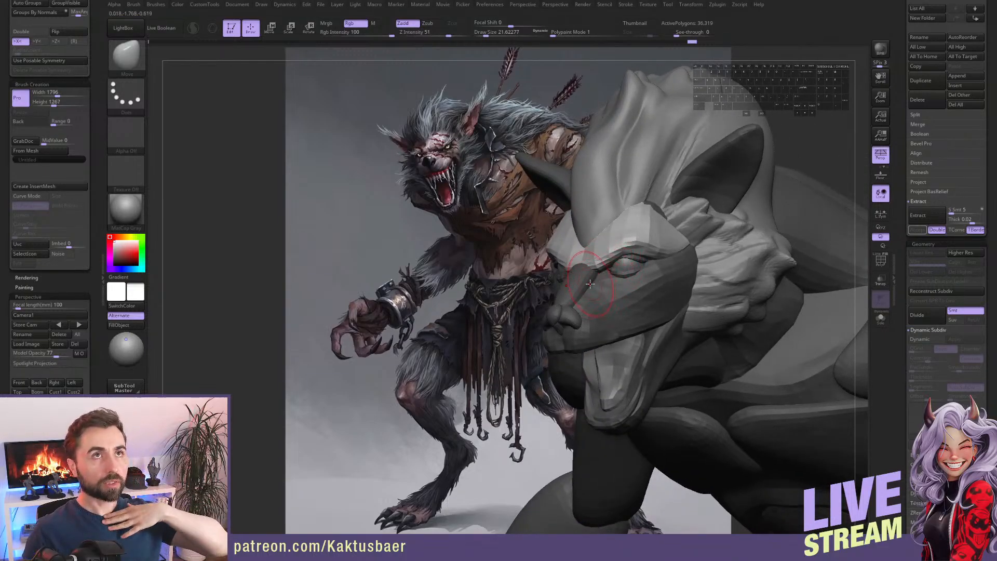
right_click_drag(619, 272, 568, 242)
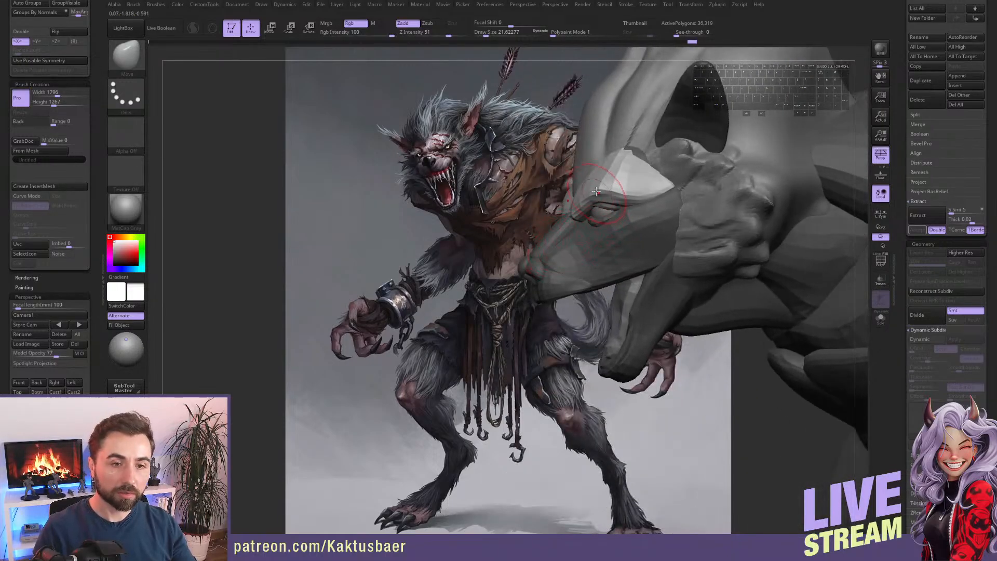
key("bracketright")
right_click_drag(593, 174, 596, 181)
left_click_drag(598, 173, 605, 165)
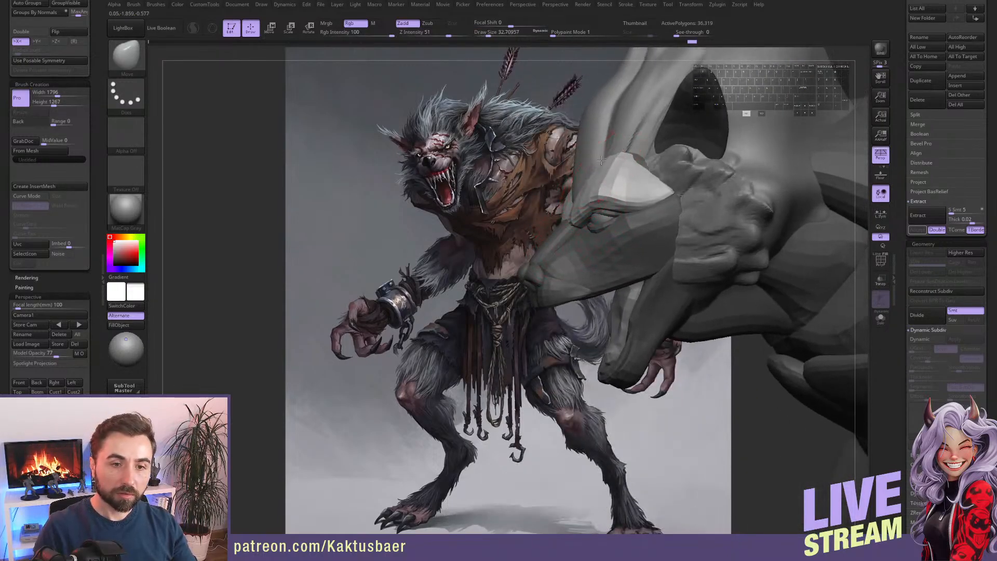
Mask everything except the bridge of the nose and shape it with the Move brush at a Draw Size of about 20.
key("bracketleft")
mouse_move(601, 161)
right_mouse_down()
mouse_move(639, 208)
mouse_move(591, 234)
mouse_move(600, 253)
right_mouse_up()
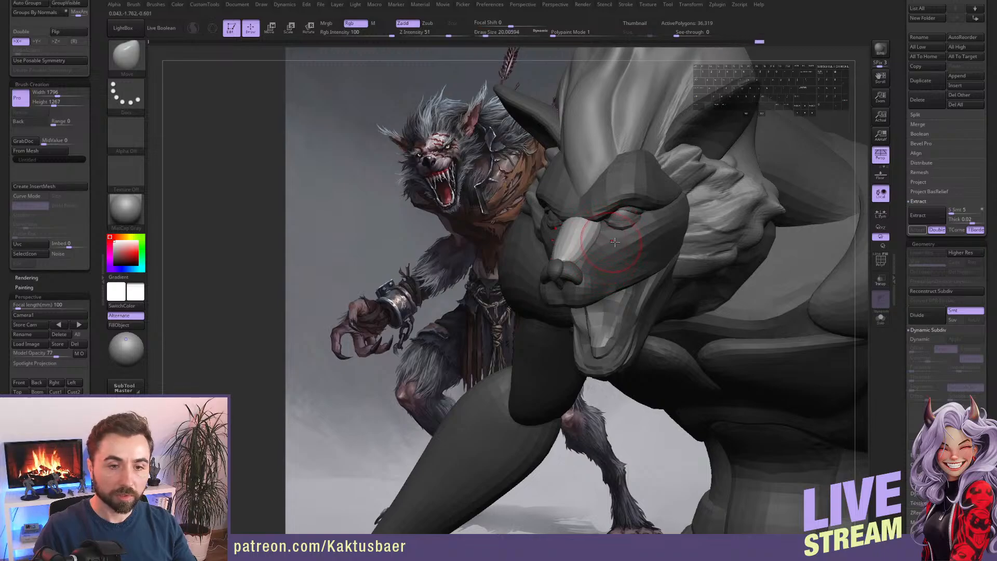
mouse_move(614, 242)
right_mouse_down()
mouse_move(598, 254)
mouse_move(602, 240)
right_mouse_up()
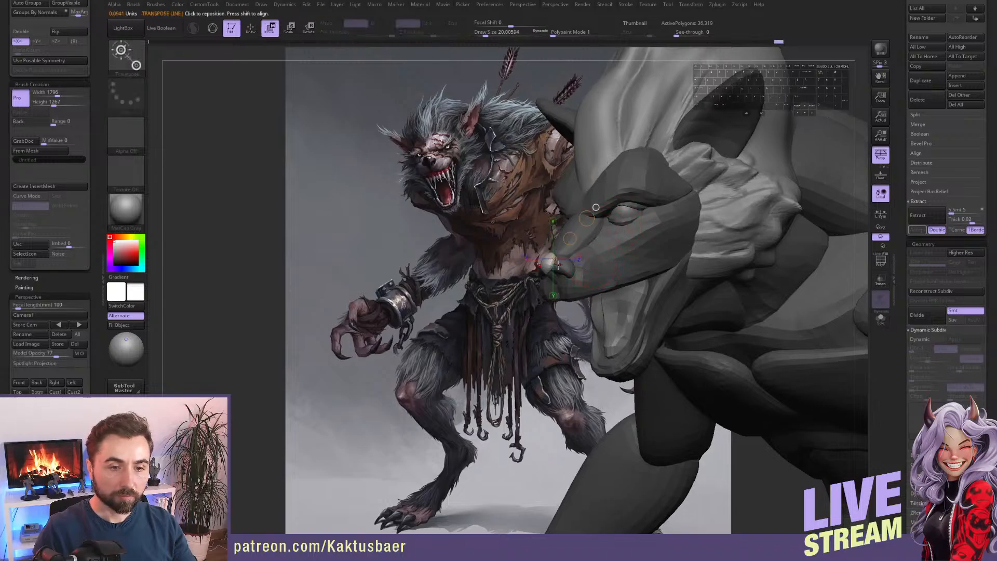
Mask everything except the nose tip and shape the nostrils with the Move brush at Draw Sizes of about 14 and 11.
mouse_move(555, 263)
right_mouse_down()
mouse_move(543, 286)
mouse_move(592, 281)
right_mouse_up()
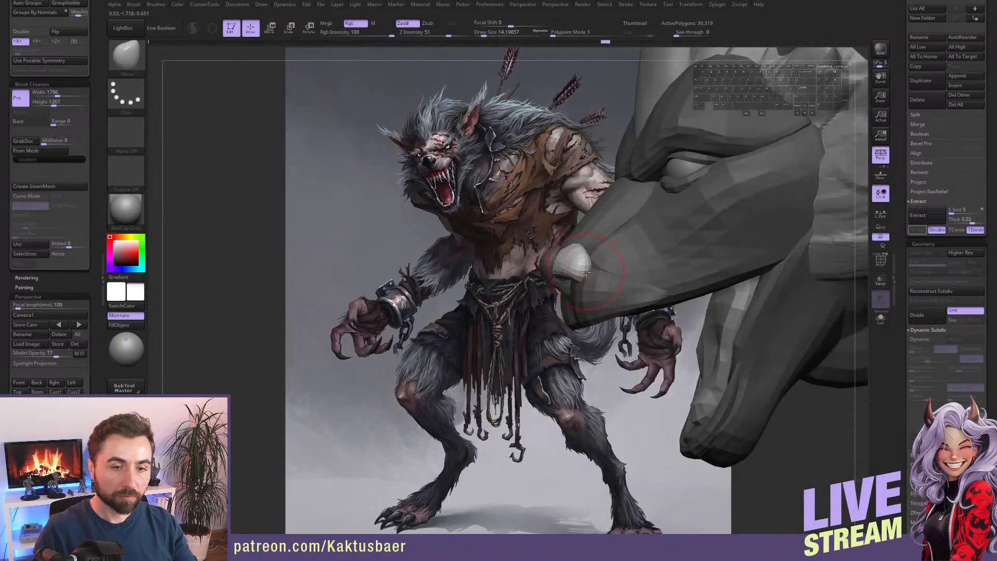
key("s")
left_click_drag(586, 273, 584, 274)
right_click_drag(570, 267, 579, 265)
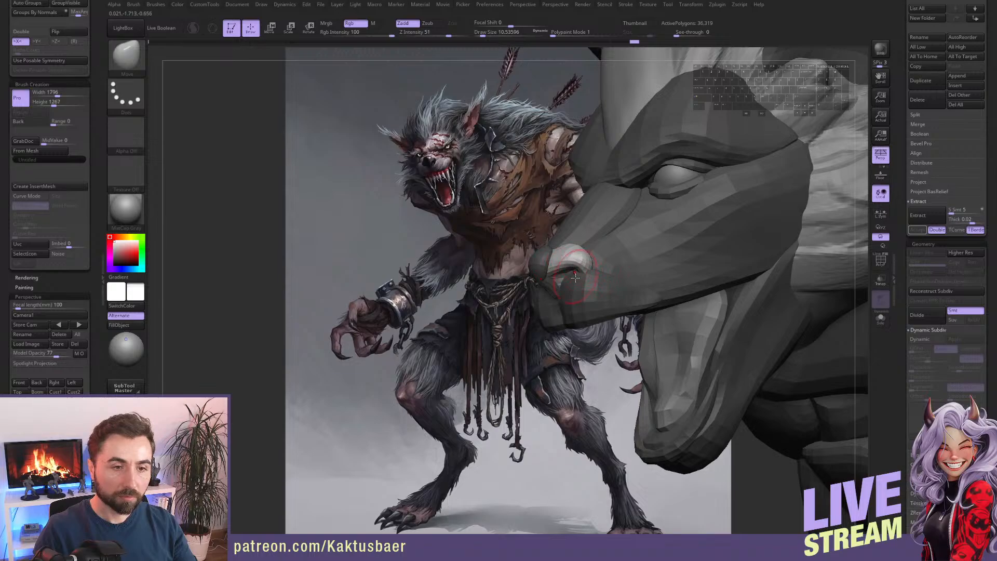
Mask everything except the upper lip and reshape it with the Move brush at a Draw Size of about 20.
mouse_move(577, 274)
right_mouse_down()
mouse_move(590, 251)
mouse_move(586, 286)
right_mouse_up()
key("w")
key("q")
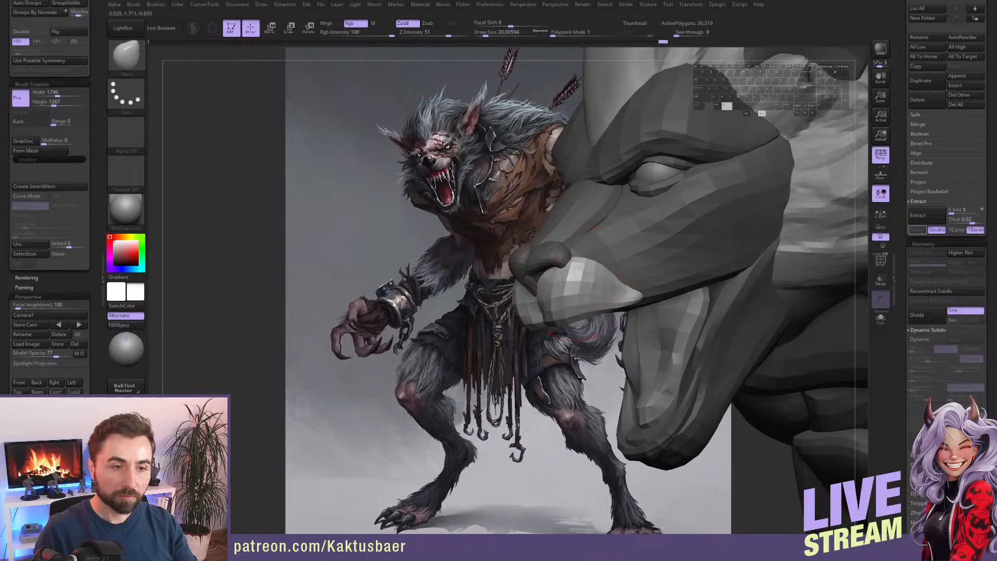
right_click_drag(575, 284, 571, 281)
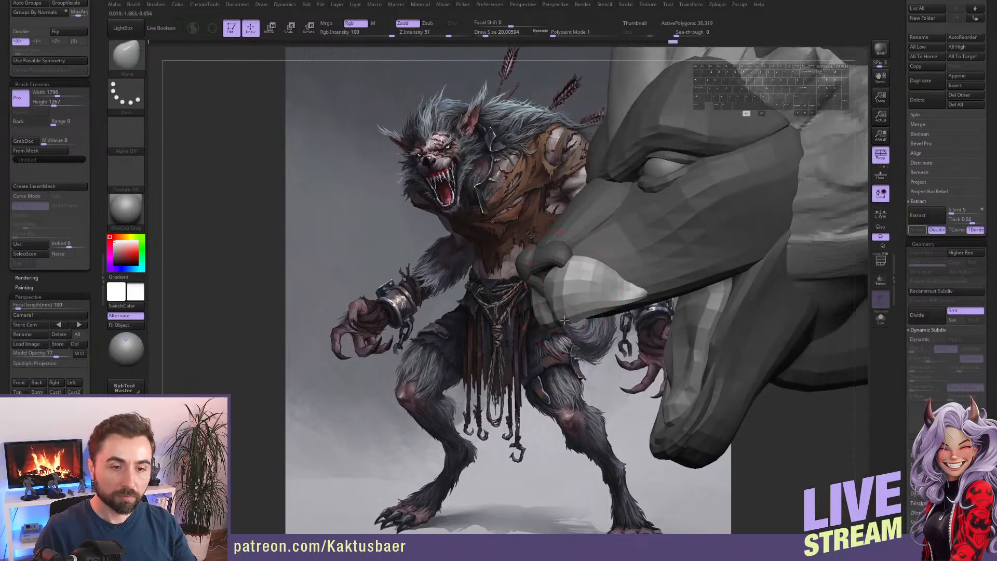
mouse_move(555, 301)
right_mouse_down()
mouse_move(564, 335)
mouse_move(589, 309)
right_mouse_up()
left_click_drag(594, 296, 613, 302)
Refine the upper lip's contour below the nostril with the Move brush at a Draw Size of about 16.
key("s")
right_click_drag(633, 292, 647, 290)
key("s")
left_click_drag(667, 288, 659, 289)
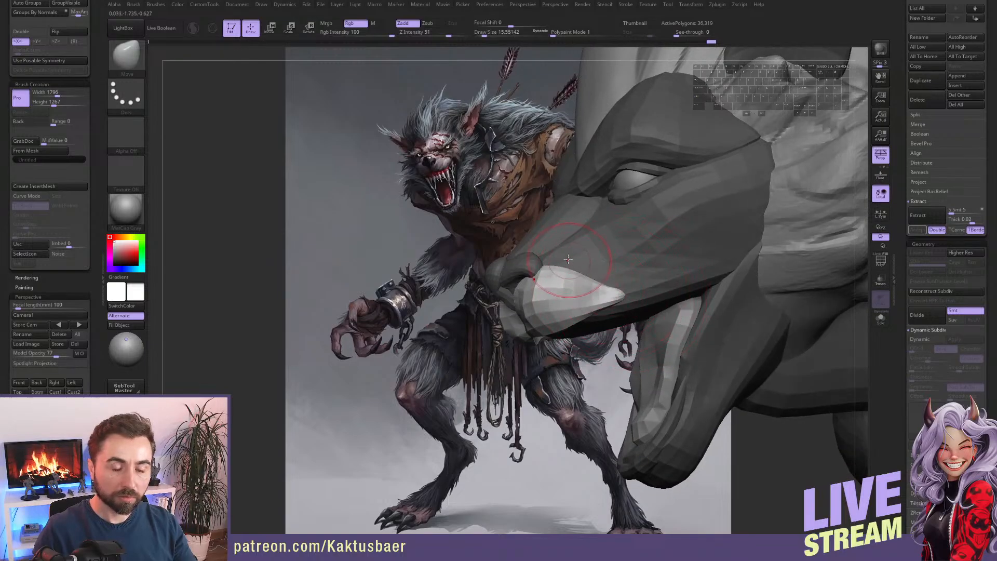
mouse_move(577, 261)
right_mouse_down()
mouse_move(550, 281)
mouse_move(591, 268)
mouse_move(613, 246)
right_mouse_up()
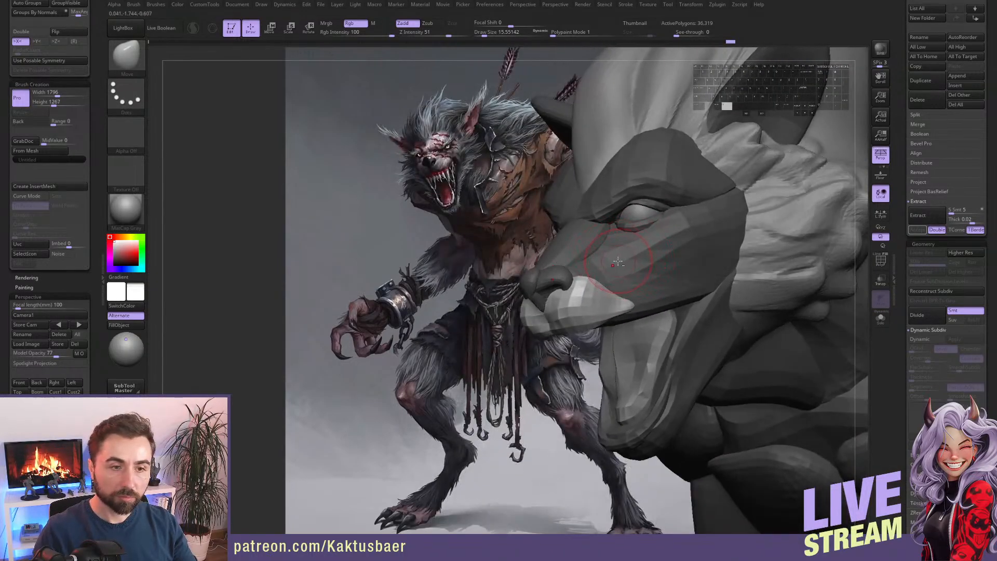
Mask everything except the cheeks and reshape them below the eyes with the Move brush at a Draw Size of about 22.
mouse_move(618, 262)
right_mouse_down()
mouse_move(622, 244)
mouse_move(613, 256)
mouse_move(654, 249)
right_mouse_up()
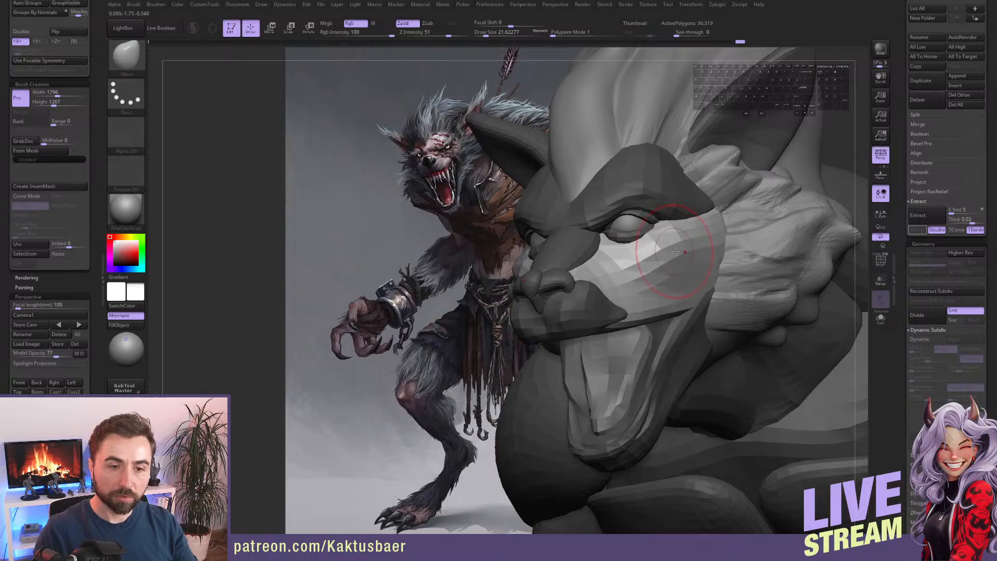
right_click_drag(694, 246, 661, 241)
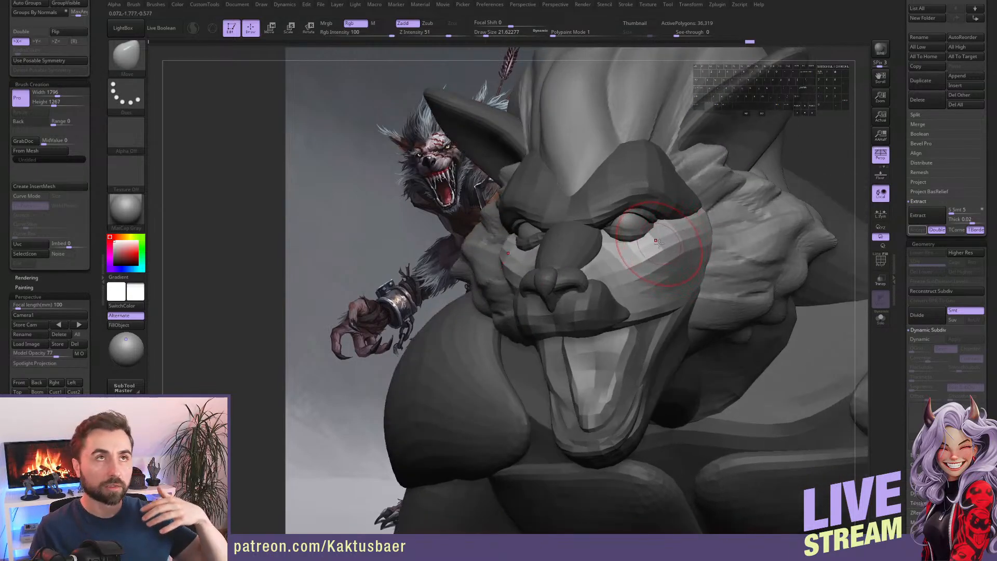
mouse_move(656, 240)
right_mouse_down()
mouse_move(624, 259)
mouse_move(724, 293)
right_mouse_up()
mouse_move(642, 233)
right_mouse_down()
mouse_move(670, 245)
mouse_move(647, 238)
mouse_move(587, 288)
right_mouse_up()
mouse_move(663, 267)
right_mouse_down()
mouse_move(628, 280)
mouse_move(532, 238)
mouse_move(553, 239)
right_mouse_up()
Adjust the masking around the side of the muzzle and shape it from below with the Move brush at about 20.
key("s")
left_click_drag(548, 237, 550, 229, "alt")
mouse_move(587, 228)
right_mouse_down()
mouse_move(558, 220)
mouse_move(543, 271)
mouse_move(600, 281)
mouse_move(639, 269)
mouse_move(602, 262)
mouse_move(570, 272)
mouse_move(634, 285)
mouse_move(620, 247)
mouse_move(658, 289)
mouse_move(654, 281)
mouse_move(614, 322)
mouse_move(575, 304)
right_mouse_up()
key("bracketright")
key("w")
left_click(687, 274, "ctrl")
key("q")
left_click_drag(571, 325, 562, 340)
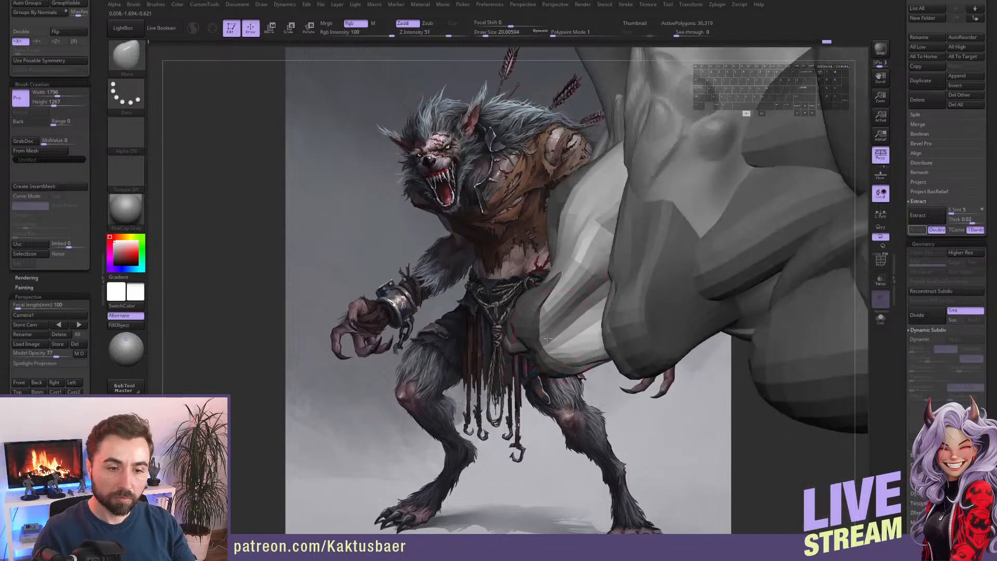
Pull the unmasked upper lip into a snarl with the Move brush at Draw Sizes of about 20 and 14.
mouse_move(566, 343)
right_mouse_down()
mouse_move(582, 401)
mouse_move(603, 316)
mouse_move(580, 321)
mouse_move(604, 313)
right_mouse_up()
left_click_drag(604, 313, 606, 311)
right_click_drag(607, 312, 641, 229)
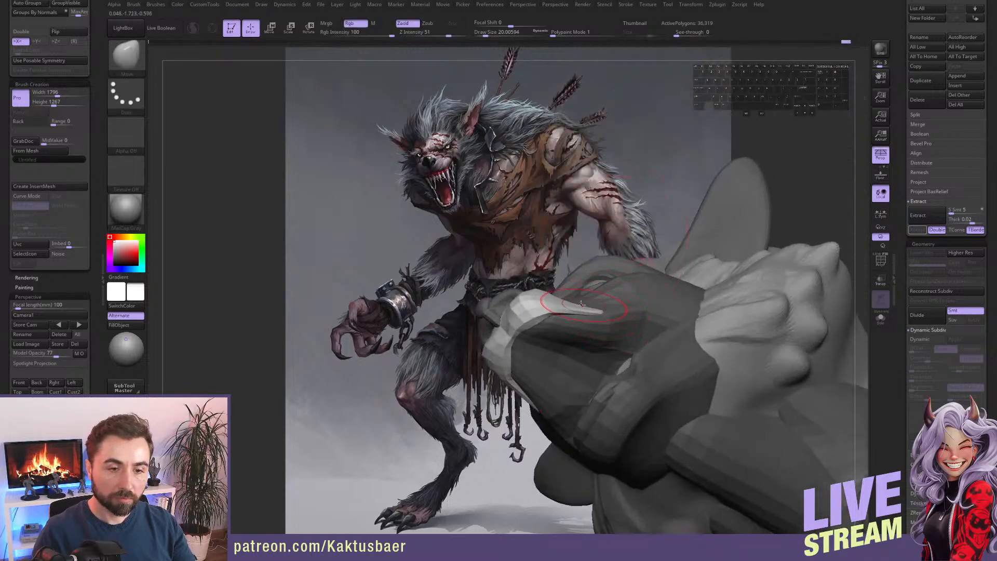
left_click_drag(561, 303, 570, 298)
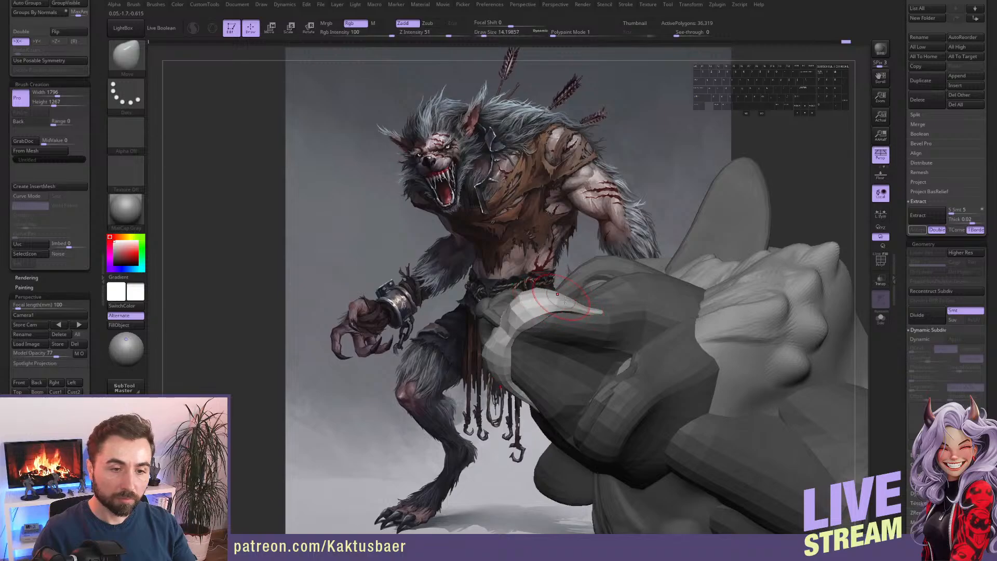
mouse_move(564, 298)
right_mouse_down()
mouse_move(519, 295)
mouse_move(536, 302)
right_mouse_up()
key("s")
left_click_drag(532, 303, 532, 304)
right_click_drag(540, 299, 557, 282)
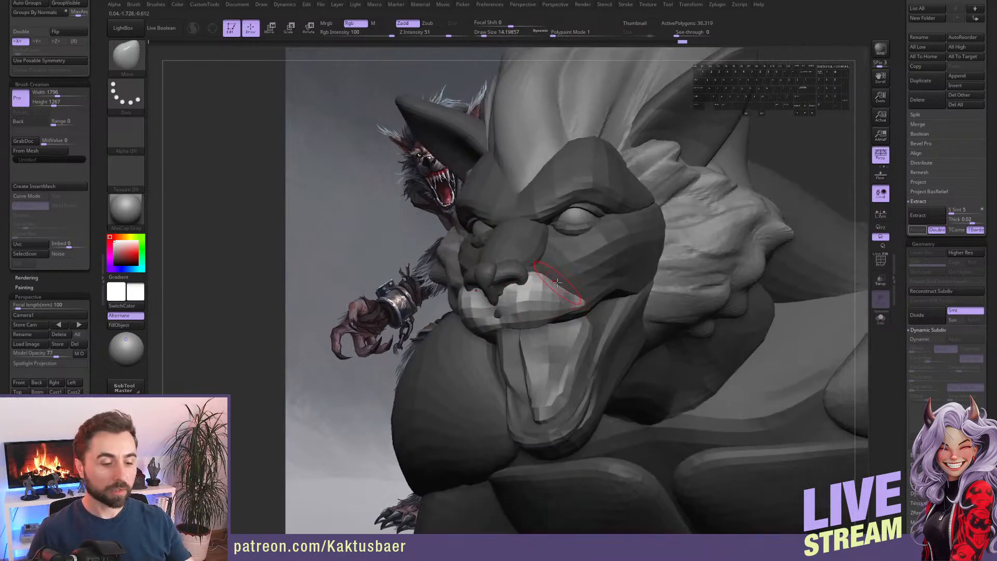
Mask everything except the cheeks and refine their lower edge along the mouth with the Move brush at about 14.
mouse_move(572, 300)
right_mouse_down()
mouse_move(634, 272)
mouse_move(586, 201)
right_mouse_up()
right_click_drag(613, 242, 613, 252)
key("w")
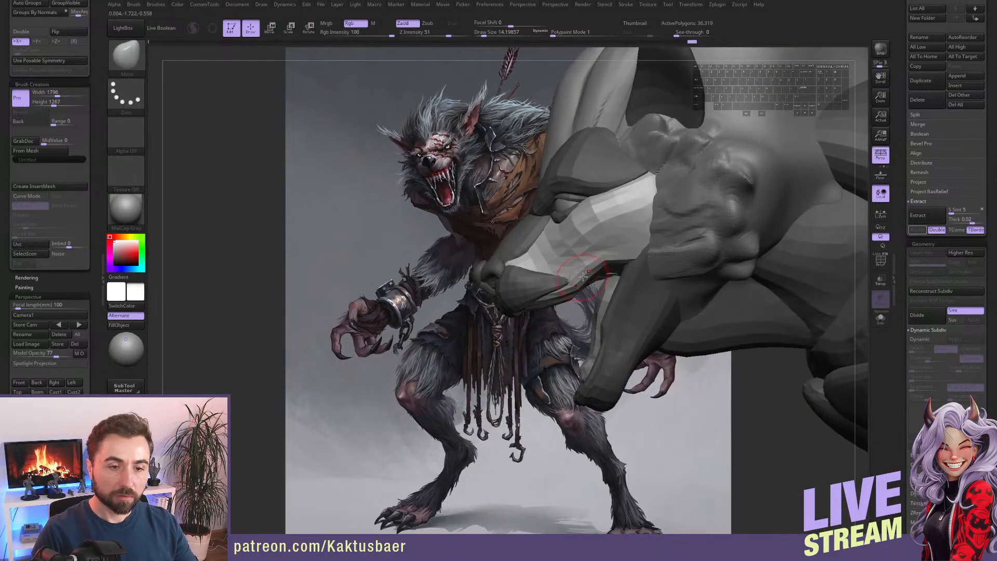
key("q")
Mask everything except the lower jaw and reshape its corner at the mouth with the Move brush at about 23.
mouse_move(623, 258)
right_mouse_down()
mouse_move(611, 280)
mouse_move(631, 280)
mouse_move(627, 301)
right_mouse_up()
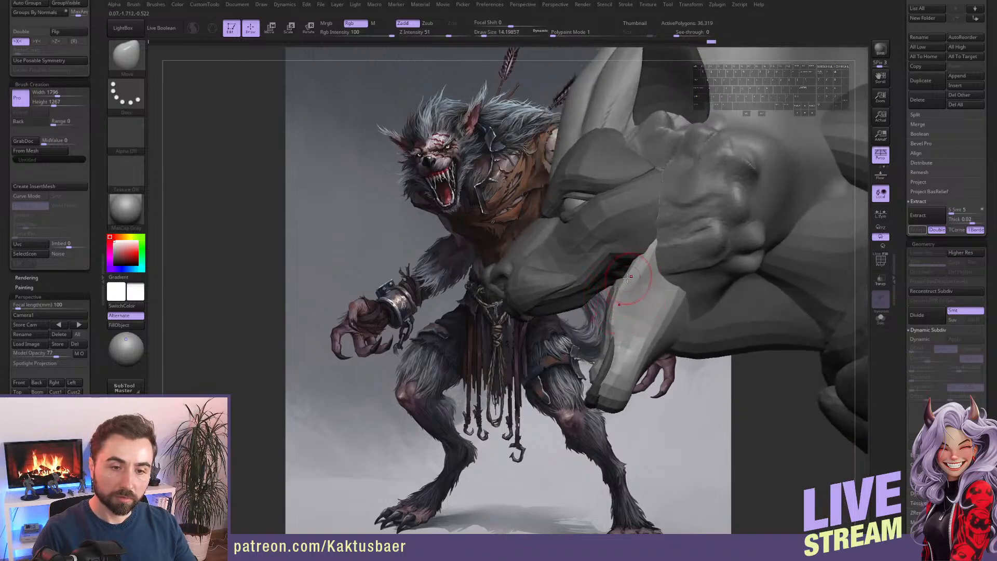
key("s")
left_click_drag(648, 251, 649, 255)
left_click_drag(650, 250, 649, 260)
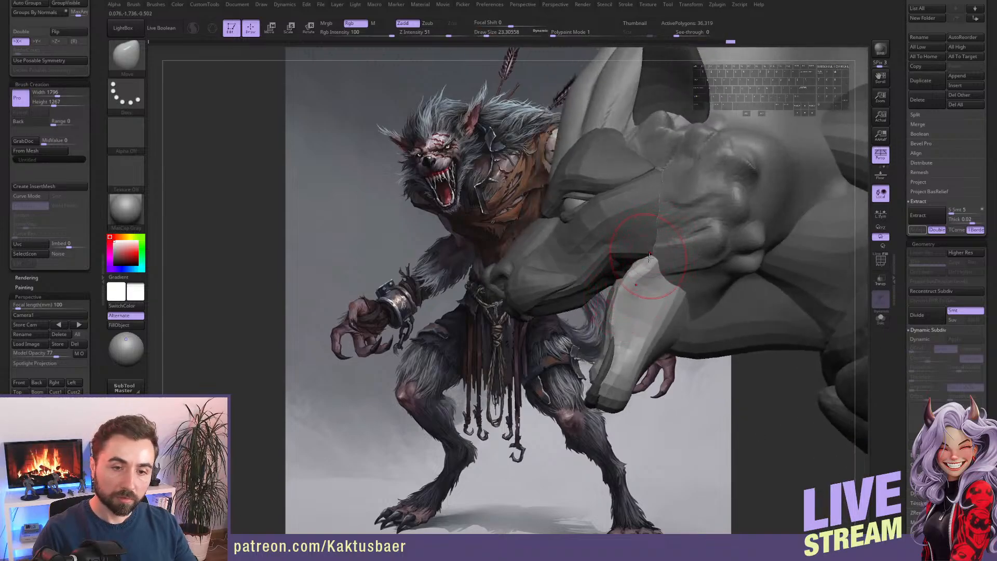
Switch to the extracted tongue subtool and adjust its rear edges near the mouth corners with the Move brush at about 14.
mouse_move(650, 260)
right_mouse_down()
mouse_move(633, 257)
mouse_move(644, 270)
mouse_move(578, 287)
right_mouse_up()
left_click(571, 288, "alt")
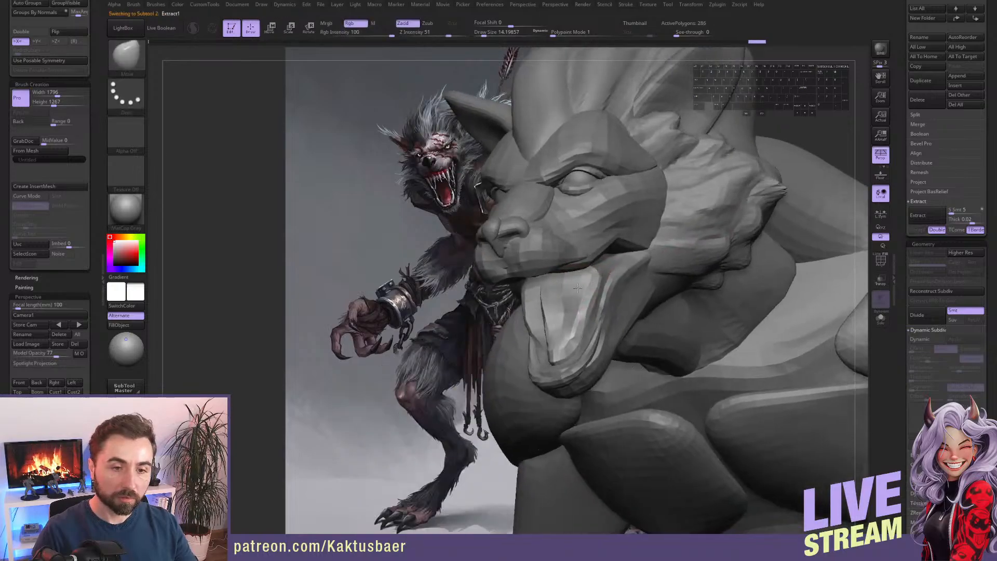
left_click_drag(591, 271, 596, 263)
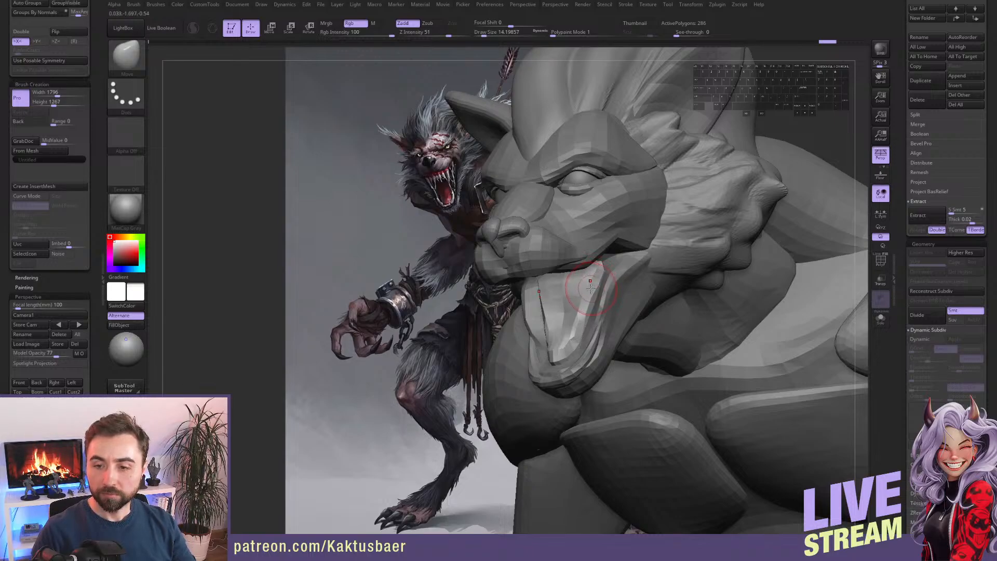
right_click_drag(582, 278, 593, 269)
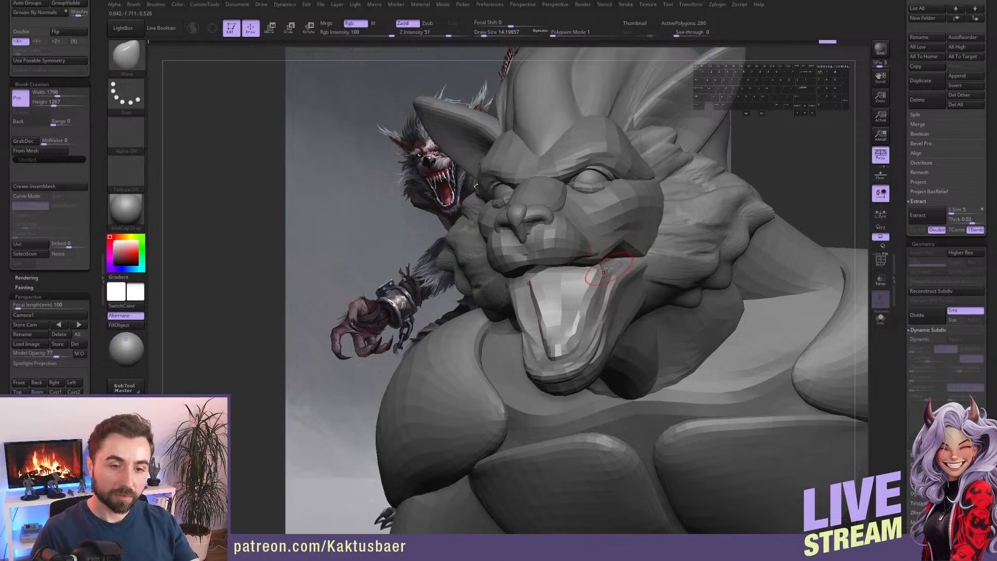
right_click_drag(592, 275, 595, 237)
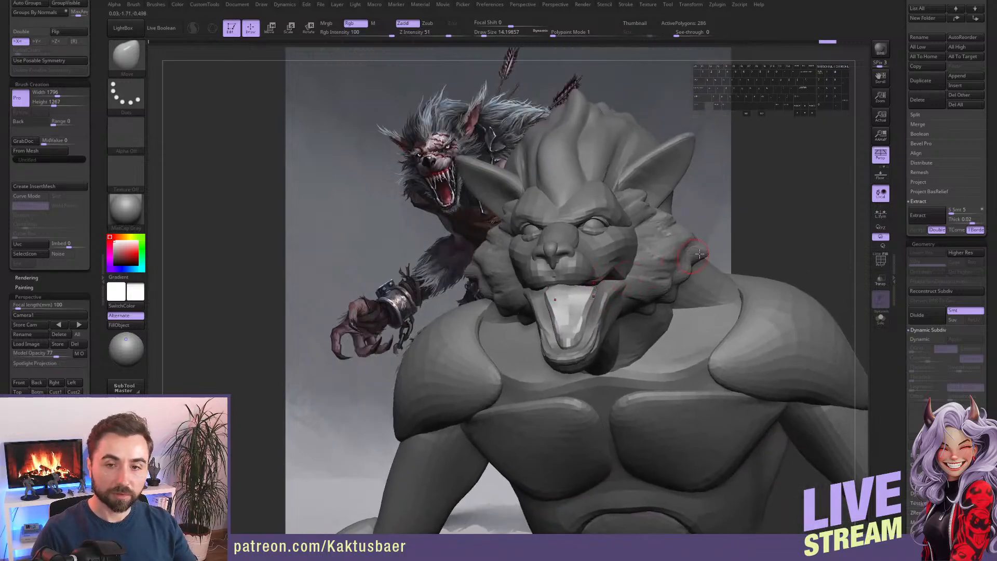
scroll(909, 179, "up", 3)
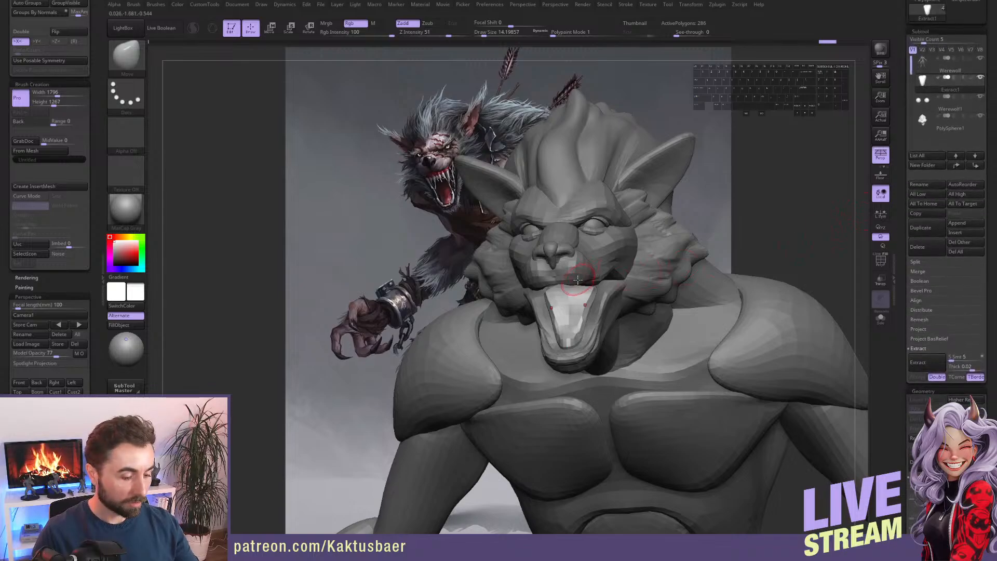
key("b")
left_click(597, 277)
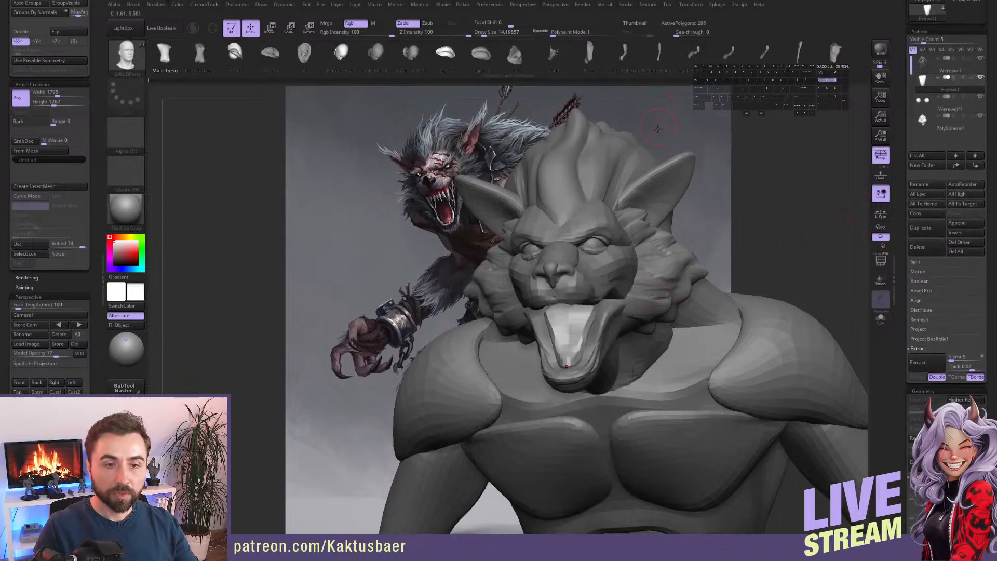
left_click_drag(625, 59, 731, 54)
left_click_drag(657, 54, 622, 56)
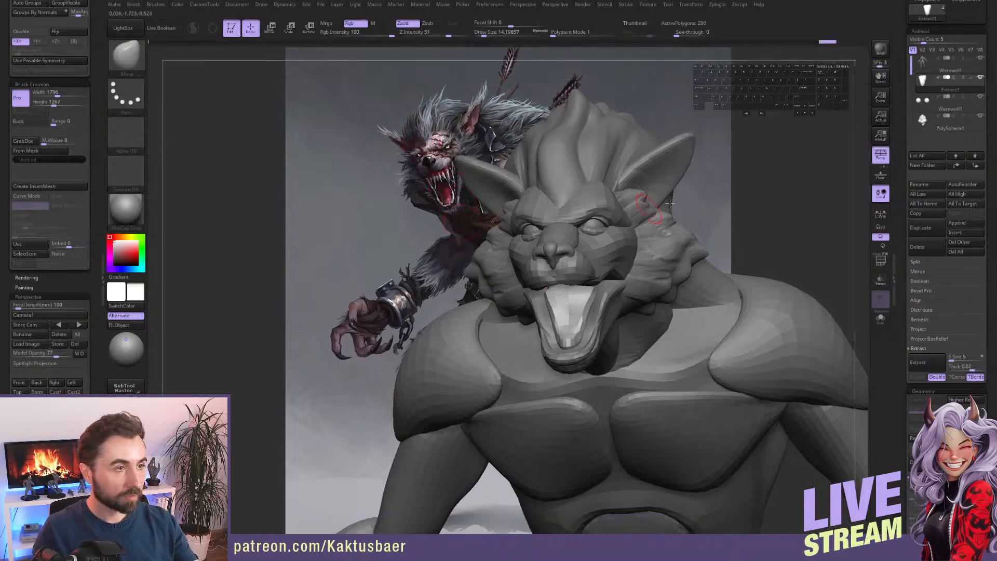
Load the Nickz_humanMaleAverage.ZTL sample tool and make its GumTeethTongue subtool active.
left_click(134, 29)
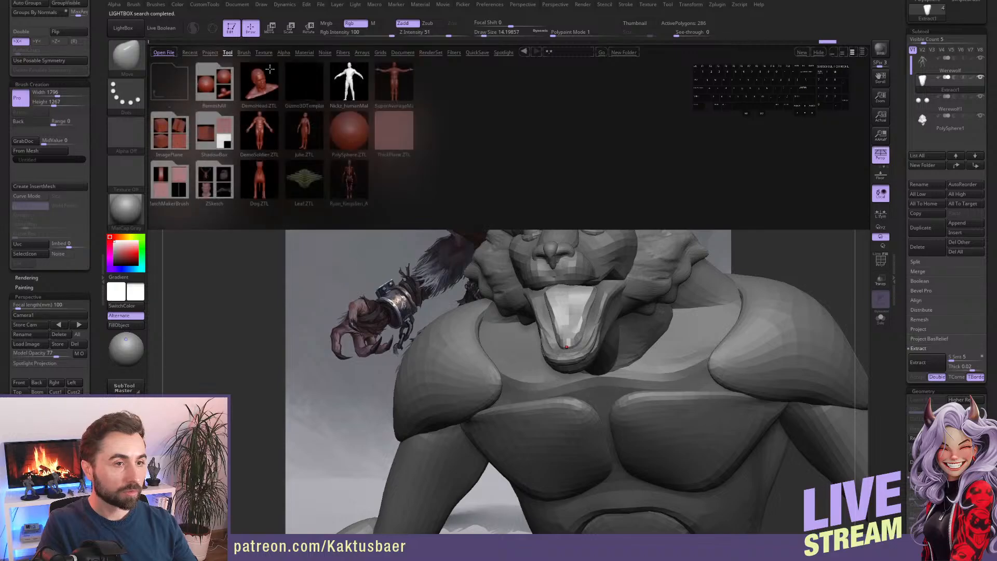
double_click(353, 84)
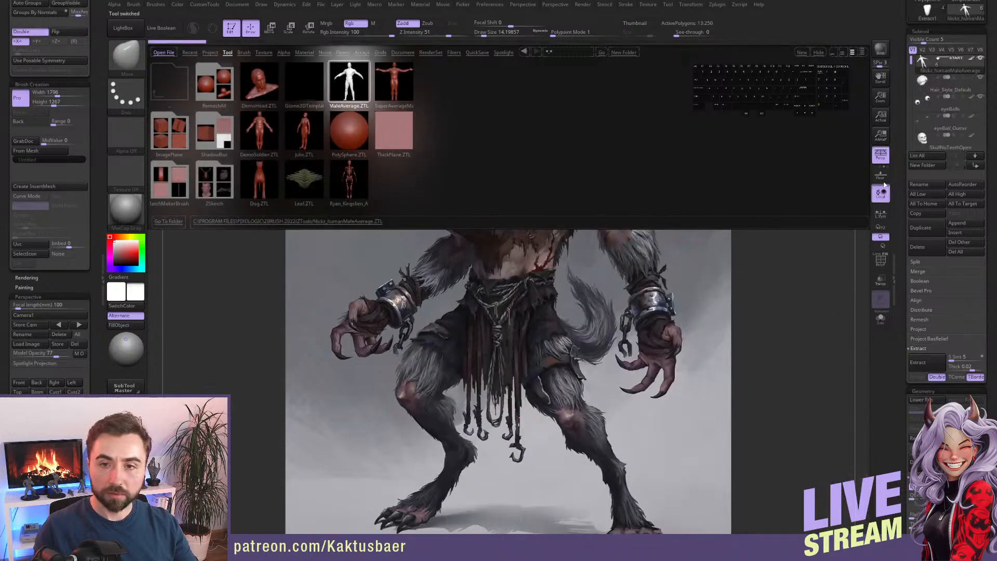
left_click(135, 34)
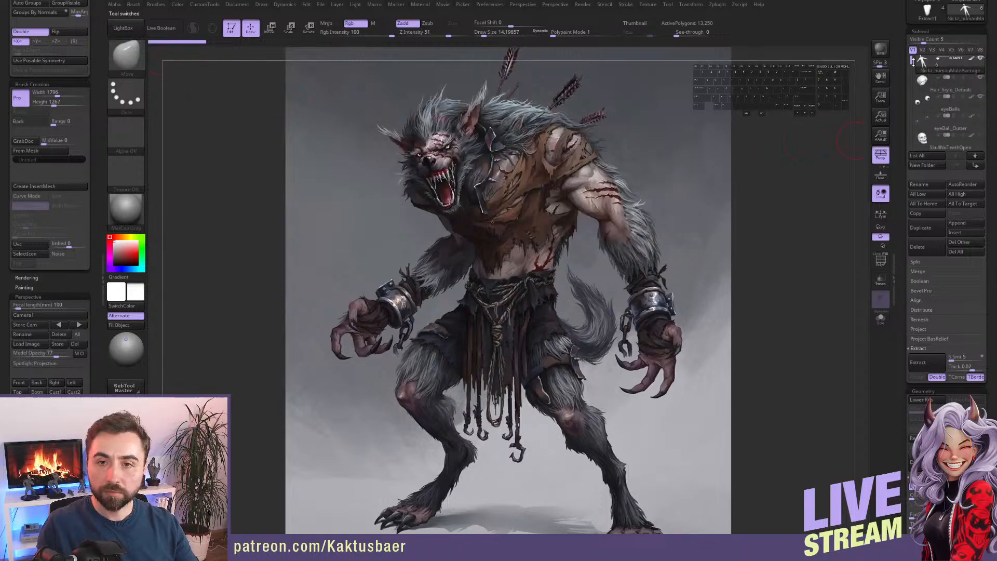
scroll(951, 125, "down", 2)
left_click(953, 129)
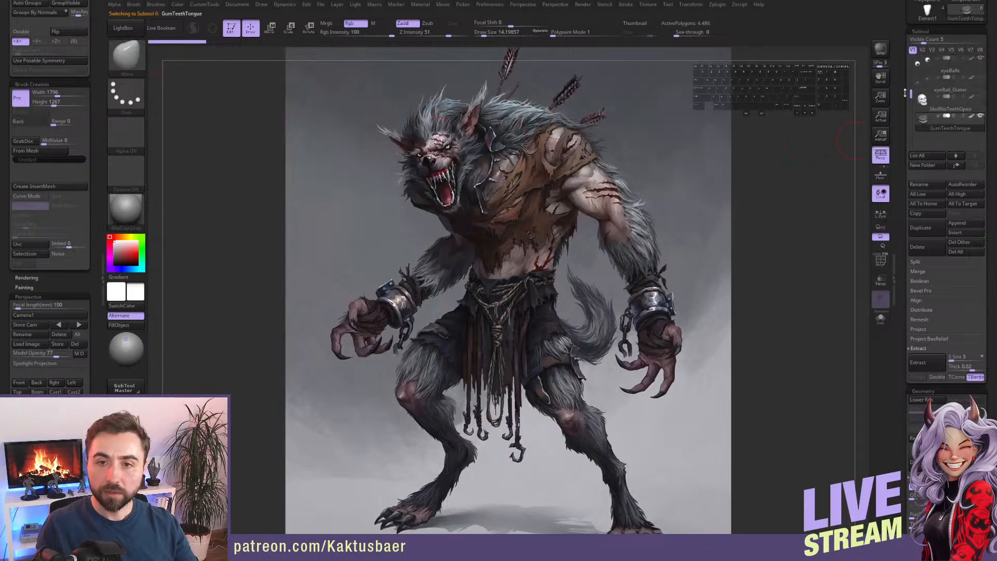
Set the export scale factor of the GumTeethTongue subtool to 1.
left_click_drag(905, 93, 899, 138)
scroll(926, 135, "down", 3)
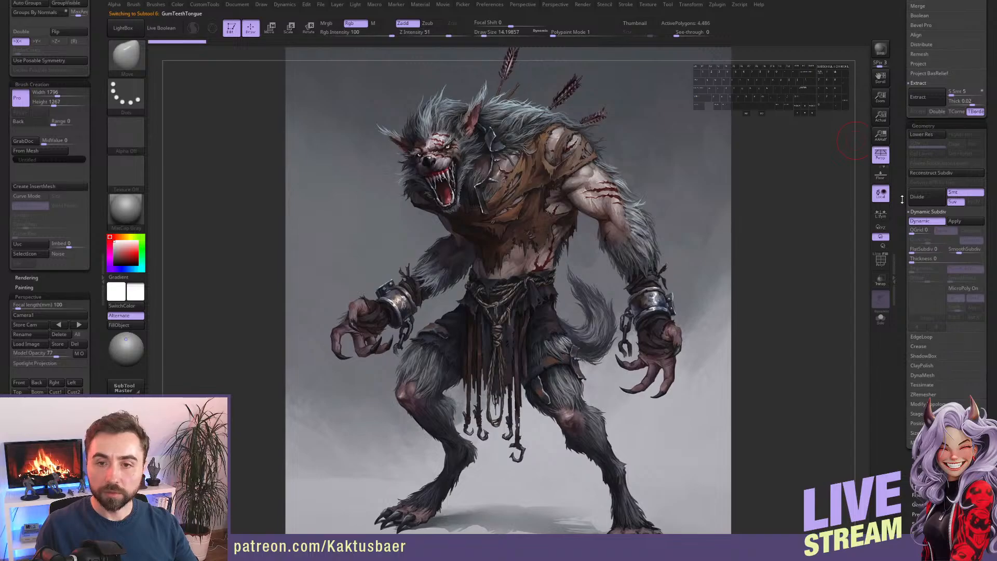
scroll(902, 199, "down", 8)
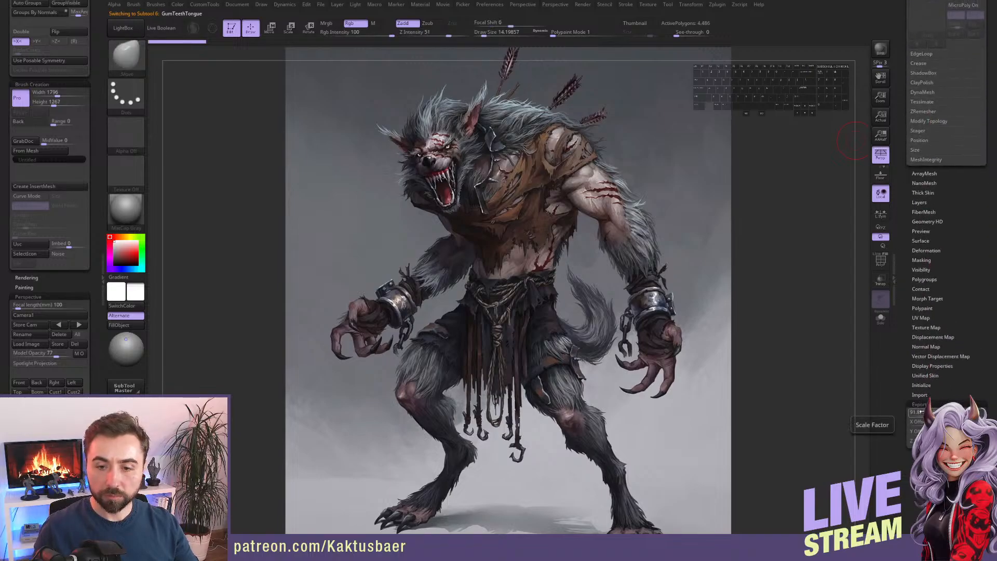
type("1")
key("Tab")
key("Tab")
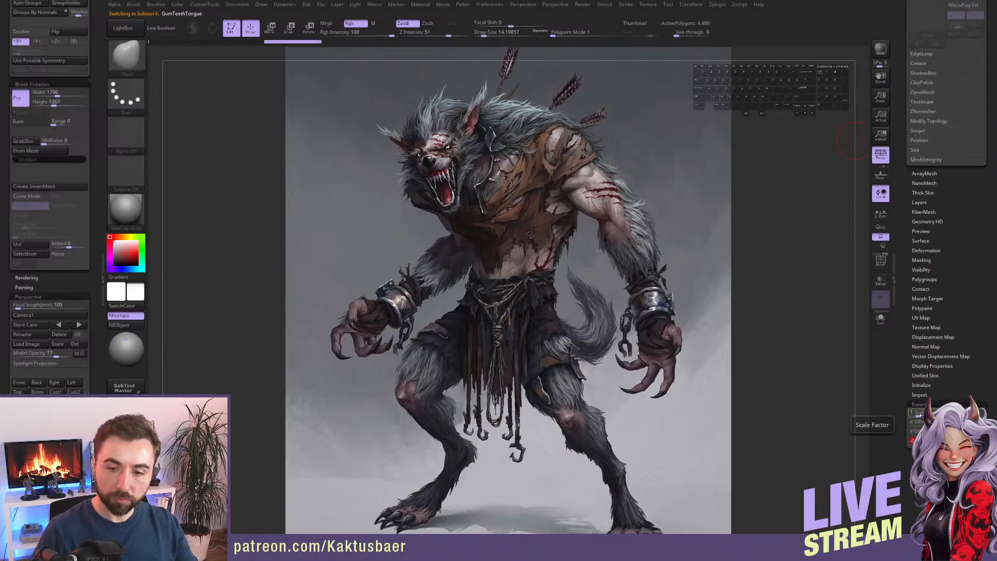
Return to the werewolf tool and append GumTeethTongue to it as a subtool.
scroll(896, 295, "up", 8)
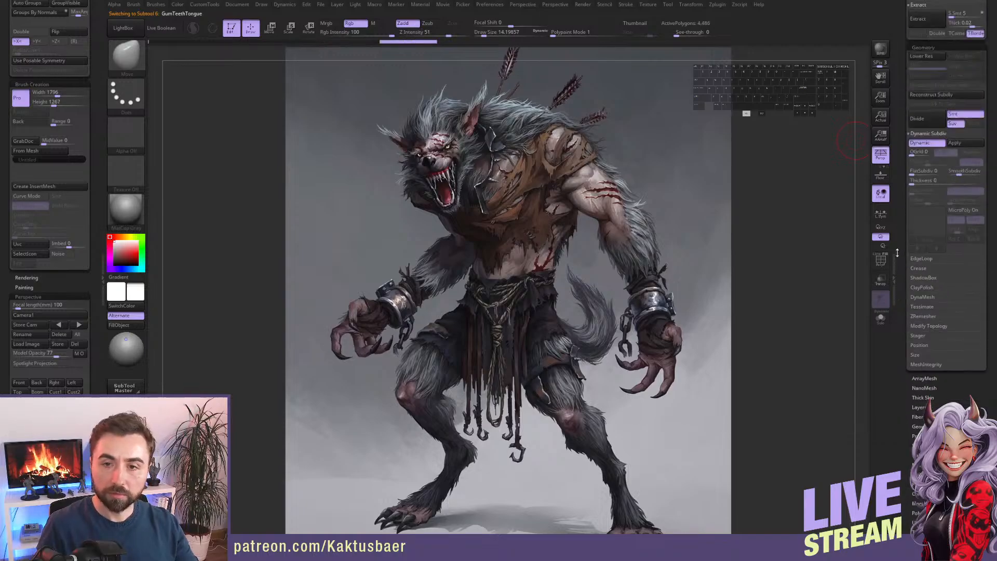
scroll(896, 295, "up", 4)
left_click(928, 166)
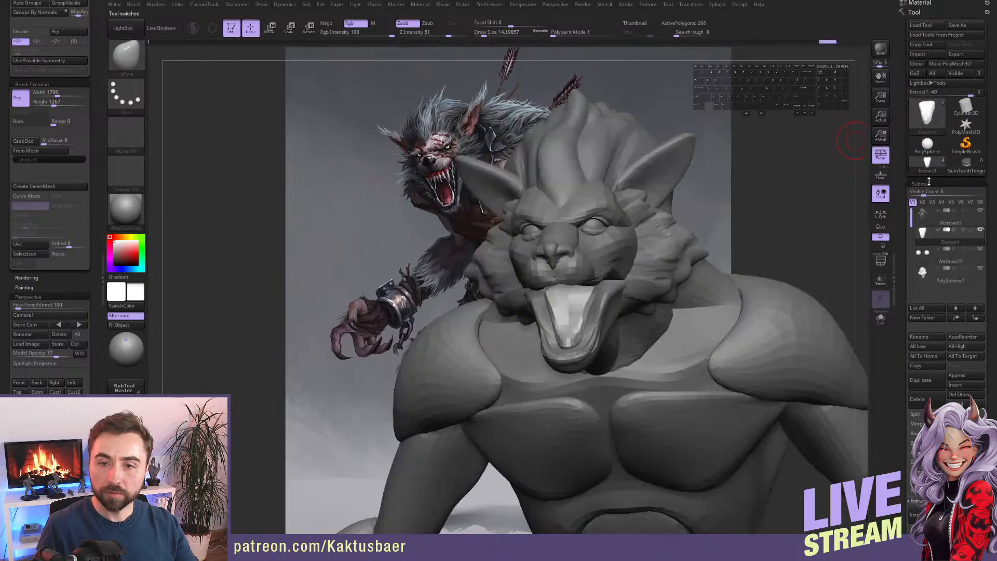
scroll(900, 266, "down", 2)
left_click_drag(894, 199, 899, 198)
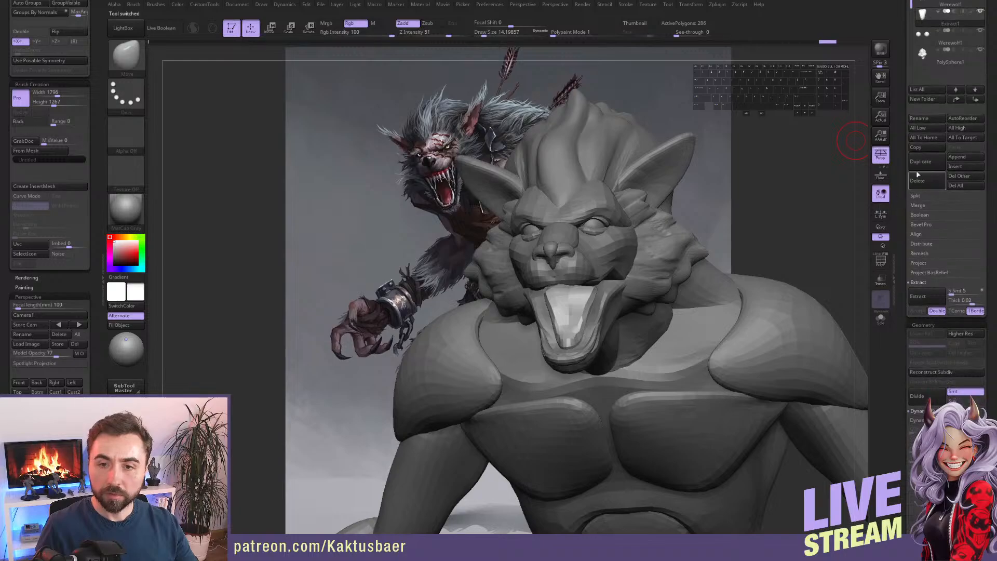
left_click(951, 158)
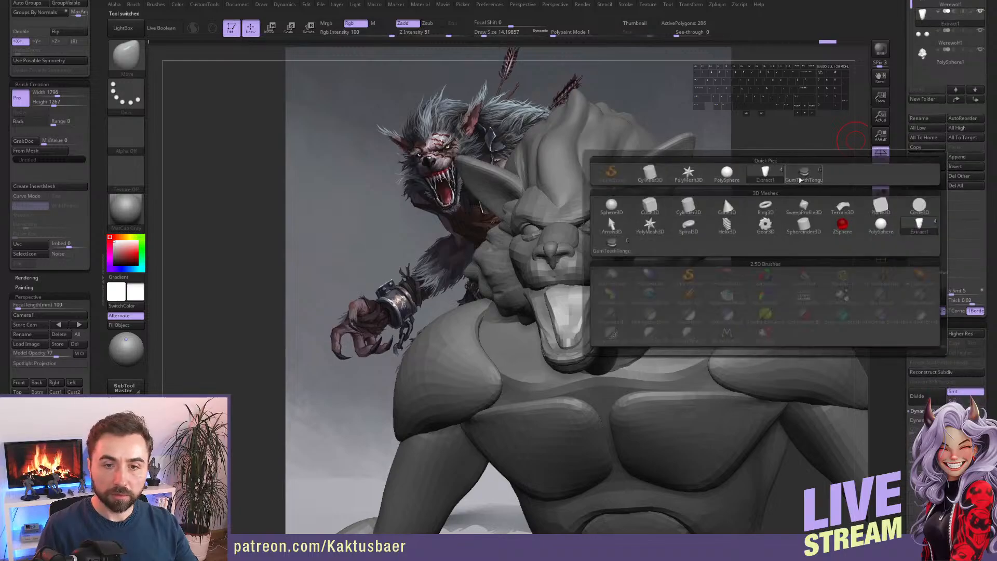
left_click(802, 176)
Select the appended GumTeethTongue subtool and move it with the transpose line up to the werewolf's mouth.
right_click_drag(738, 265, 727, 176, "alt")
key("f")
right_click_drag(607, 260, 581, 322)
key("f")
key("w")
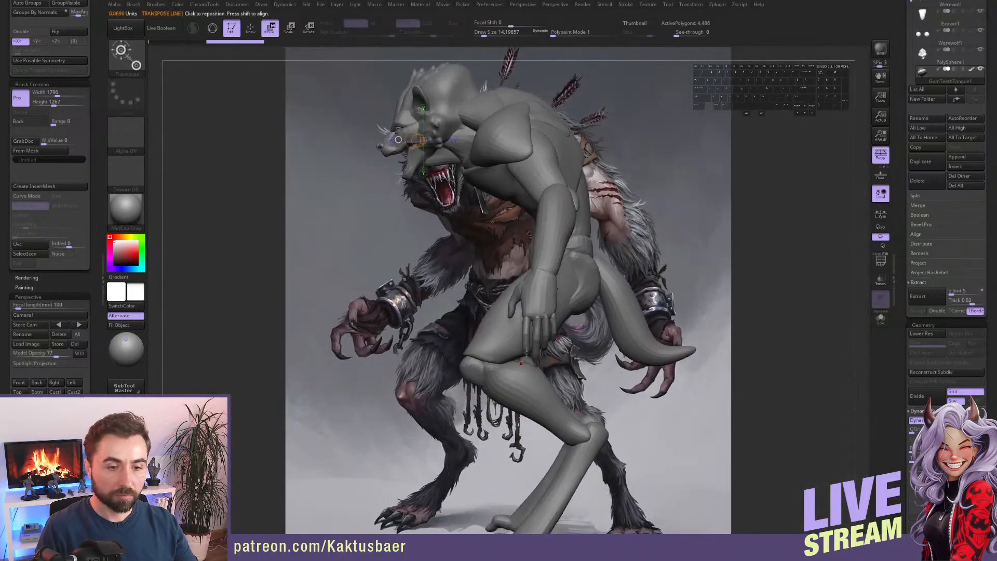
left_click(527, 361)
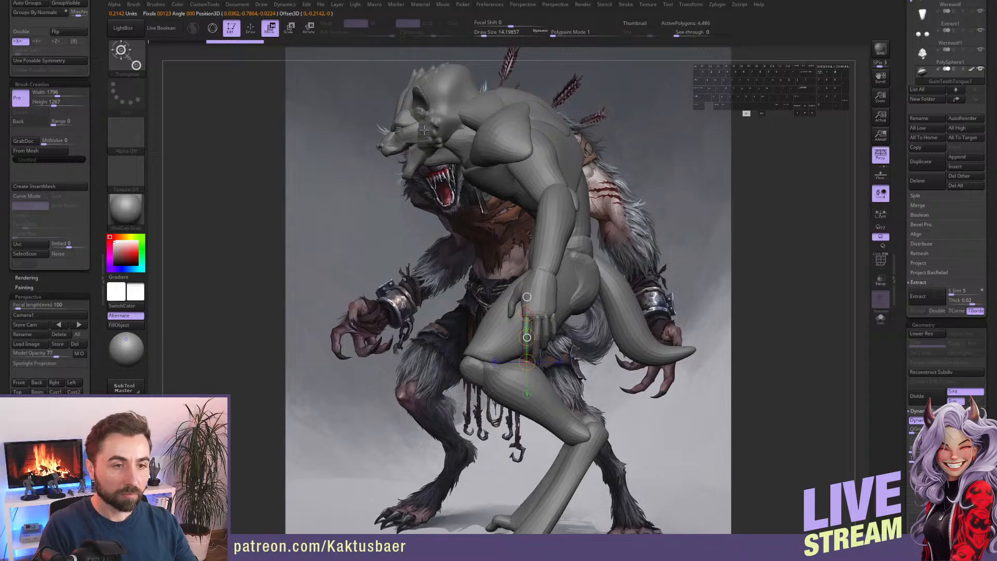
right_click_drag(364, 78, 566, 331, "ctrl")
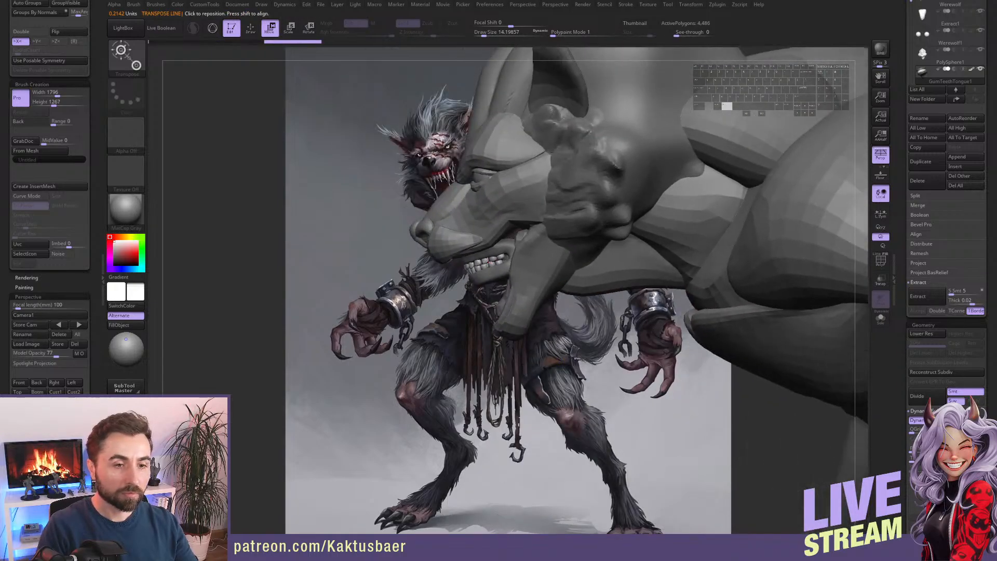
Rotate the gums and teeth mesh so it tilts in line with the werewolf's open jaws.
right_click_drag(487, 262, 508, 261, "ctrl")
mouse_move(504, 249)
left_mouse_down("shift")
mouse_move(604, 207)
mouse_move(569, 165)
left_mouse_up("shift")
key("r")
mouse_move(491, 237)
right_mouse_down()
mouse_move(563, 265)
mouse_move(518, 282)
mouse_move(537, 262)
right_mouse_up()
key("q")
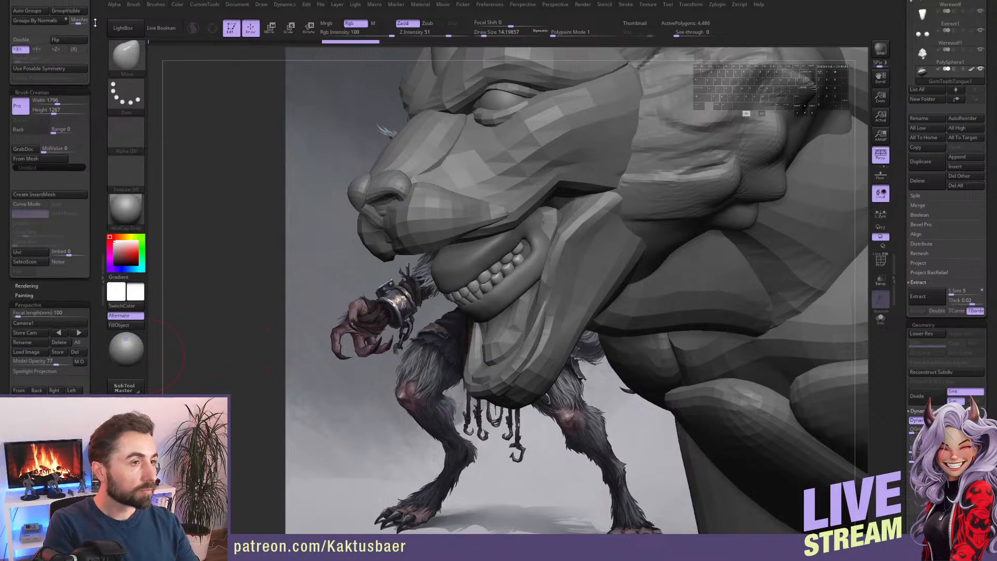
Isolate the teeth and try to delete the hidden gums and tongue.
scroll(87, 83, "up", 2)
left_click(536, 268, "ctrl+shift")
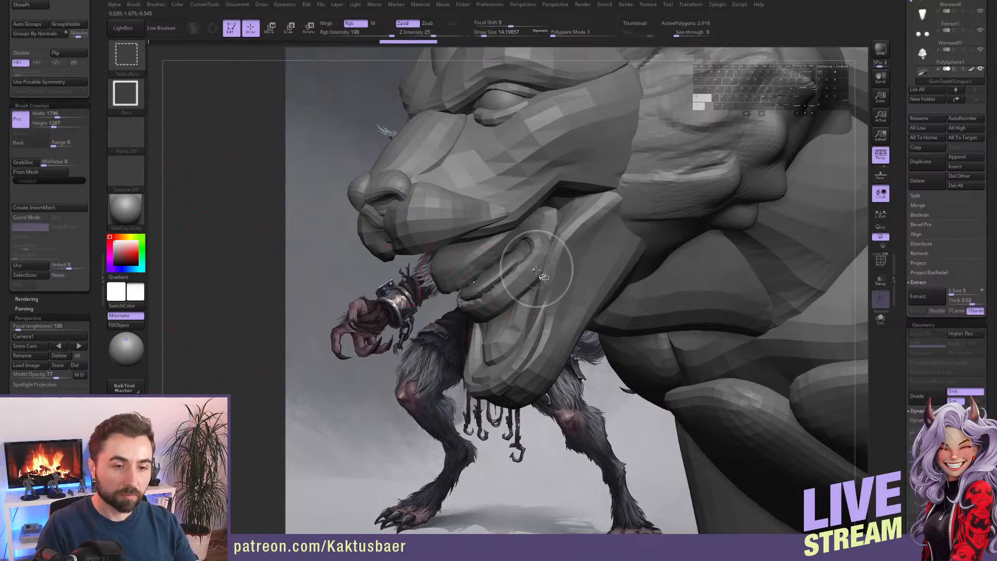
left_click(529, 272, "ctrl+shift")
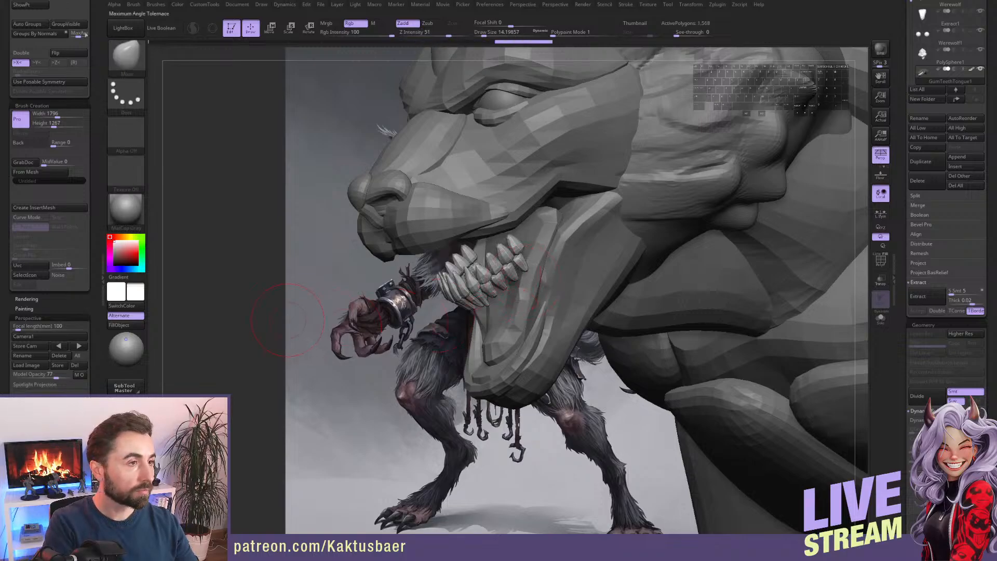
scroll(83, 37, "up", 10)
left_click(30, 91)
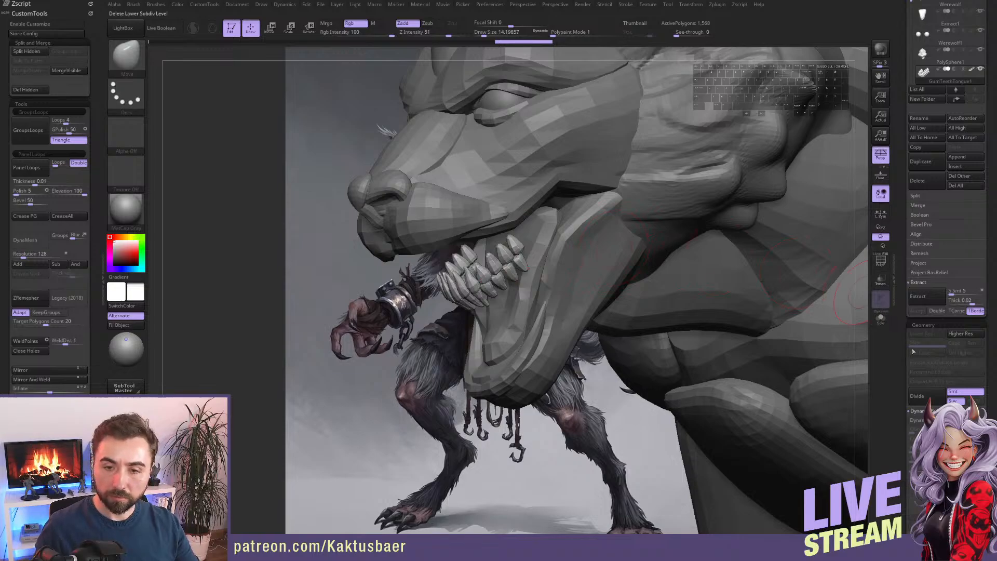
Bake the MouthOpen layer with the whole mesh unhidden and delete everything except the teeth.
left_click_drag(908, 352, 908, 258)
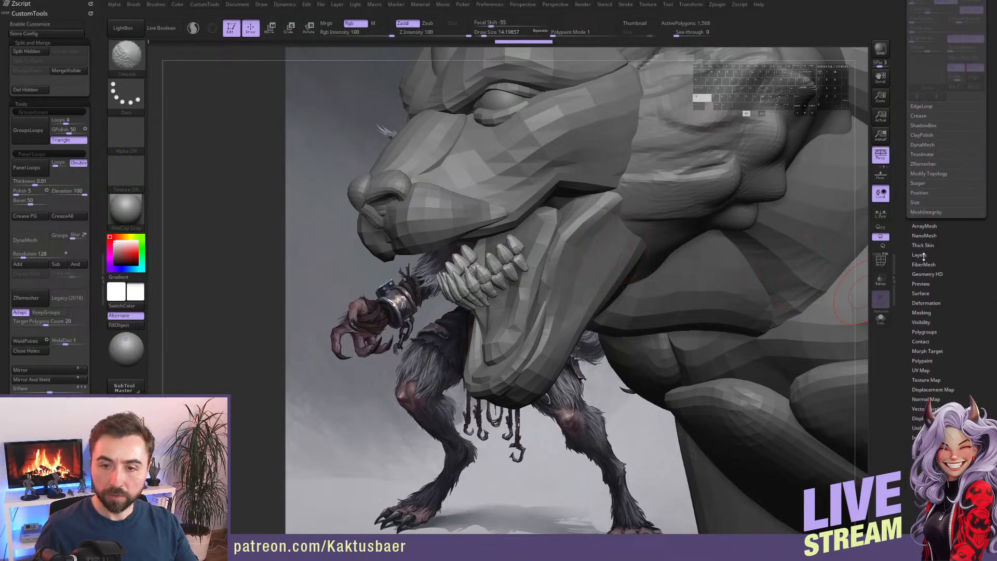
left_click(919, 255)
left_click(933, 384)
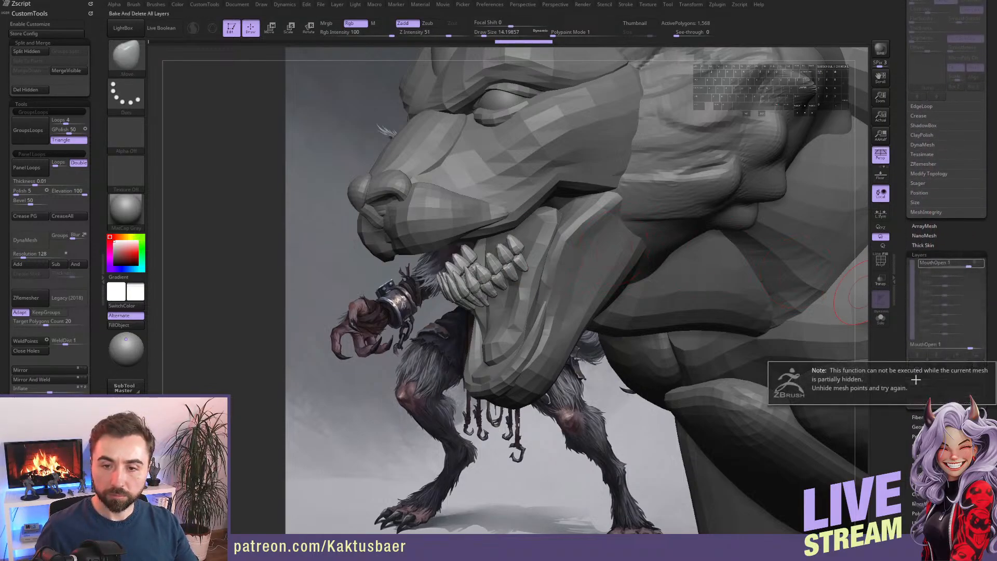
left_click(885, 380)
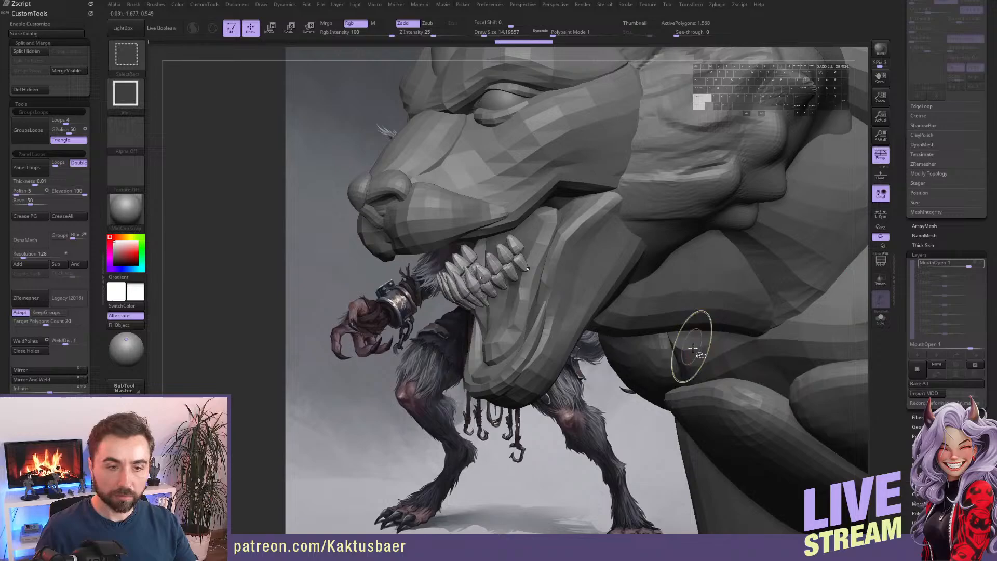
left_click(687, 376, "ctrl+shift")
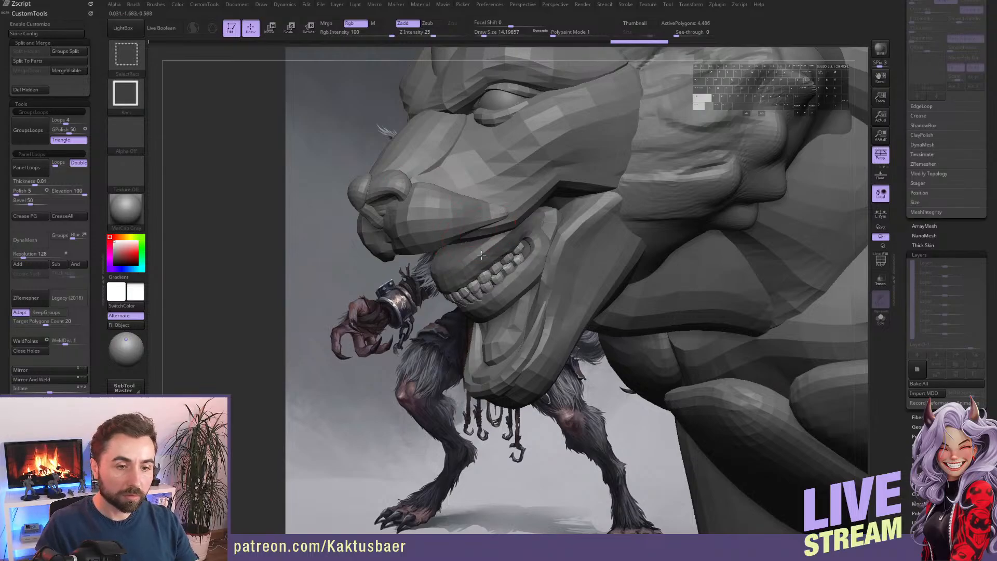
left_click(498, 253, "ctrl+shift")
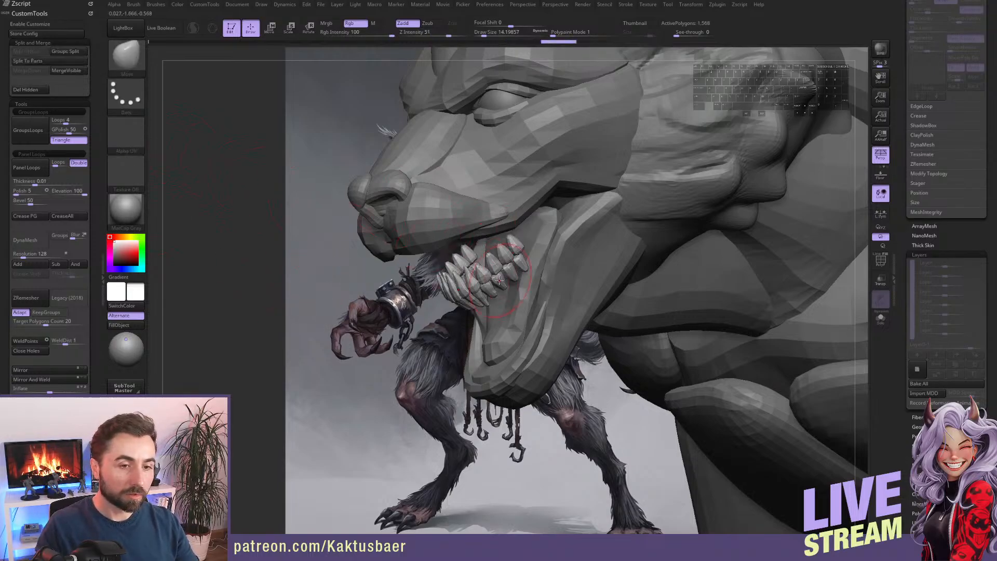
Hide the upper teeth one by one and split them off the lower row into a separate subtool.
right_click_drag(499, 280, 450, 301, "shift")
left_click(449, 282, "ctrl+shift")
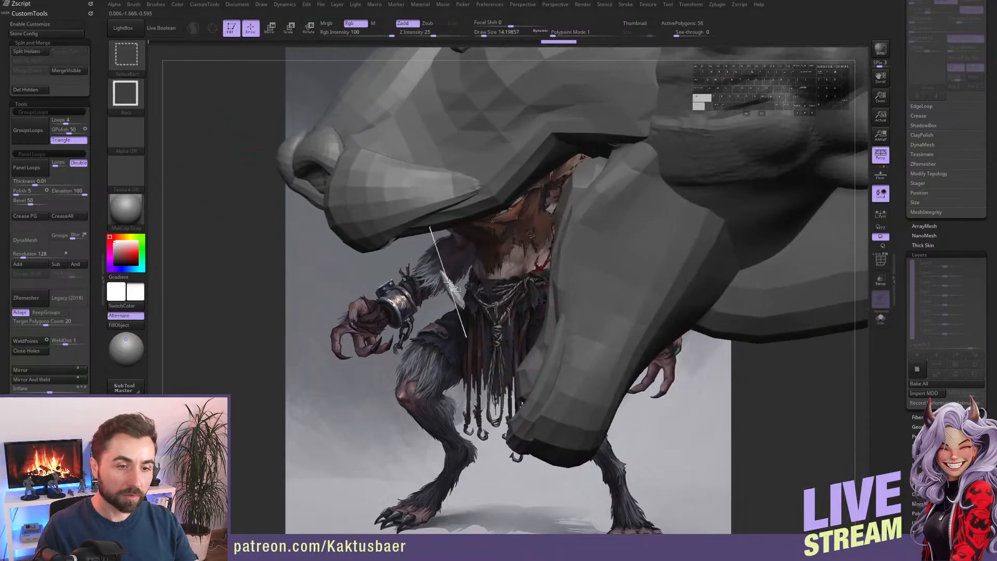
left_click(449, 283, "ctrl+shift")
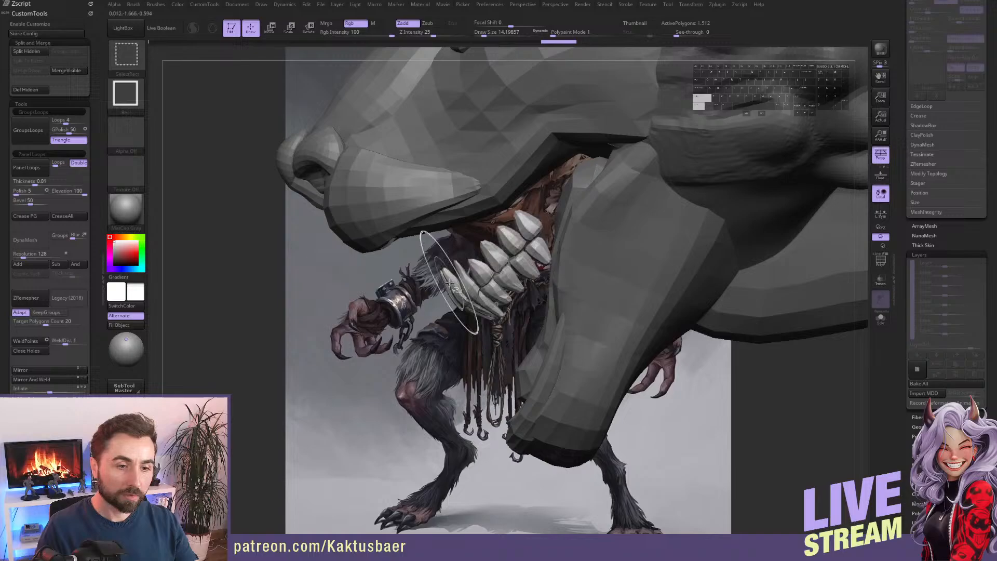
left_click(500, 253, "ctrl+shift")
left_click(513, 244, "ctrl+shift")
right_click_drag(462, 270, 493, 283)
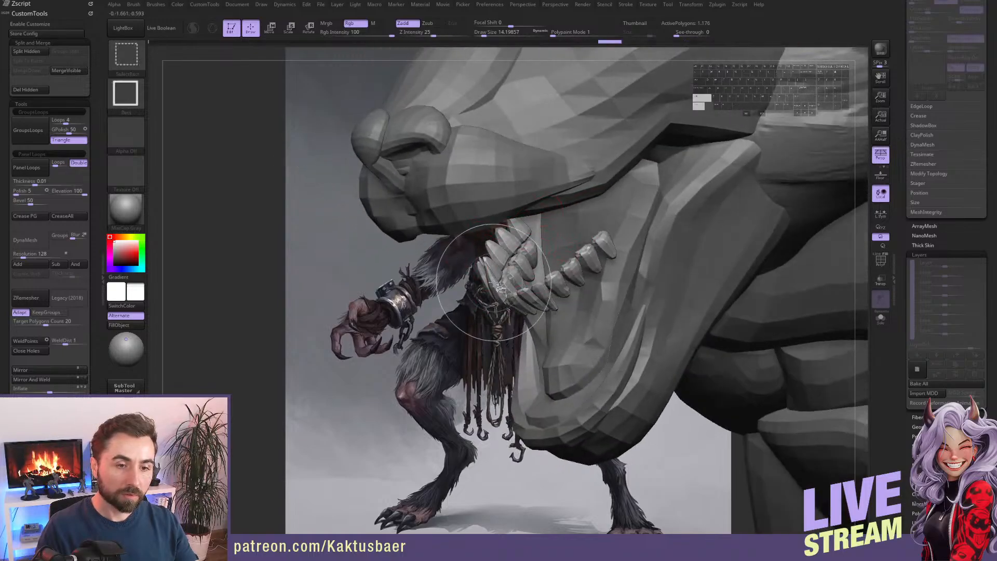
left_click(491, 281, "ctrl+shift")
left_click(487, 270, "ctrl+shift")
left_click(491, 264, "ctrl+shift")
left_click(499, 252, "ctrl+shift")
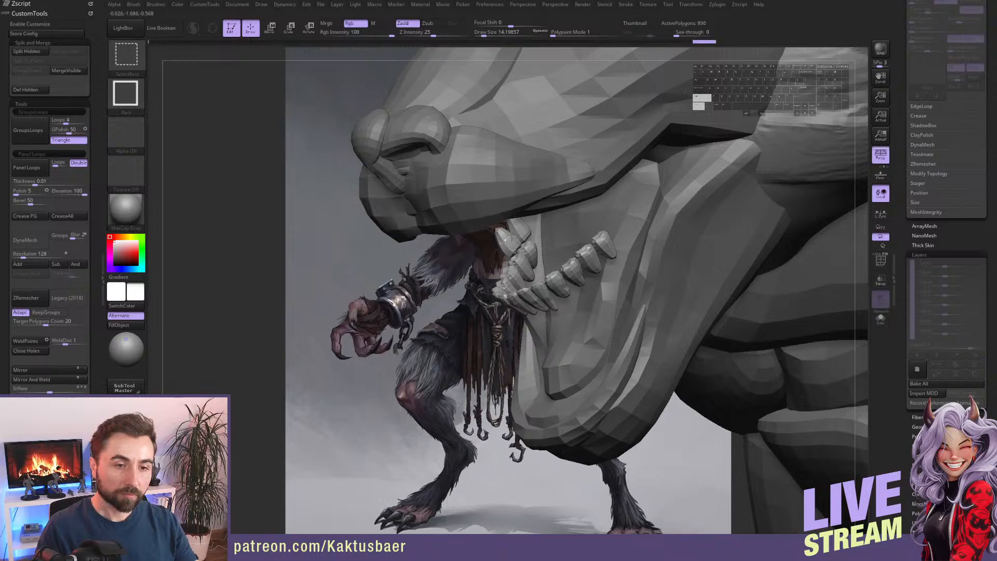
left_click(511, 237, "ctrl+shift")
left_click(521, 228, "ctrl+shift")
left_click(31, 51)
Rotate and move the lower row of teeth into place along the werewolf's lower jaw.
mouse_move(576, 291)
right_mouse_down()
mouse_move(544, 295)
mouse_move(587, 259)
right_mouse_up()
key("r")
mouse_move(546, 249)
left_mouse_down("shift")
mouse_move(609, 222)
mouse_move(590, 220)
mouse_move(574, 262)
mouse_move(583, 322)
left_mouse_up("shift")
key("w")
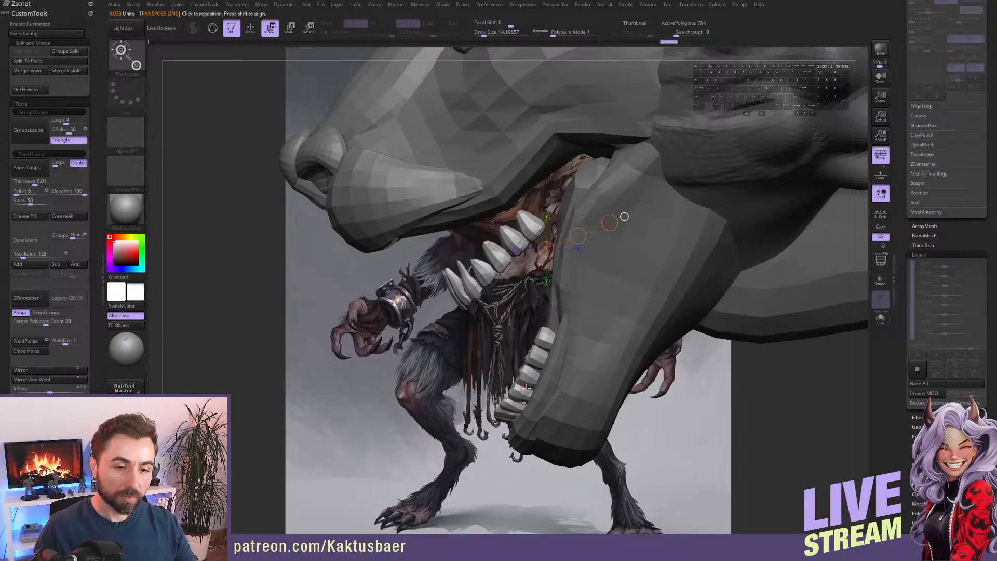
key("q")
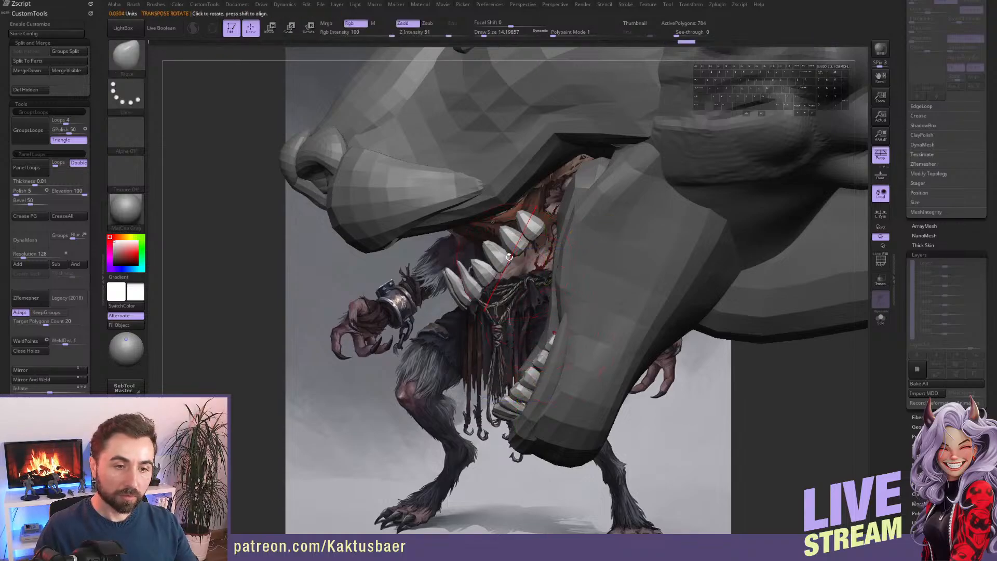
Switch to the upper row of teeth, then move and rotate it up under the upper lip.
key("r")
key("w")
mouse_move(497, 259)
left_mouse_down("shift")
mouse_move(568, 228)
mouse_move(503, 226)
left_mouse_up("shift")
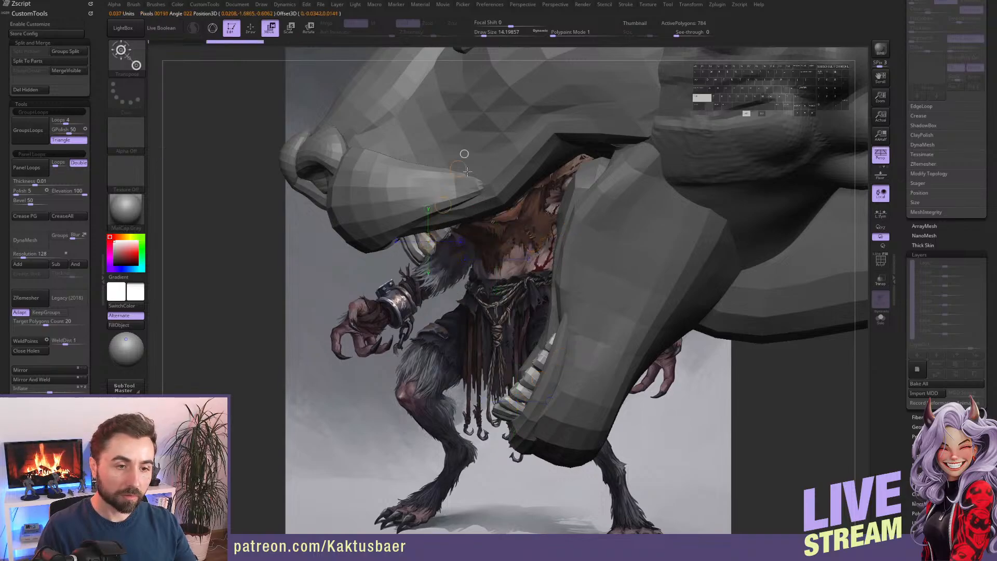
key("r")
mouse_move(429, 243)
left_mouse_down()
mouse_move(459, 171)
mouse_move(466, 180)
left_mouse_up()
key("q")
Scale up the upper row of teeth so it fills the space under the upper lip.
mouse_move(463, 192)
right_mouse_down("ctrl")
mouse_move(447, 168)
mouse_move(500, 167)
mouse_move(456, 256)
mouse_move(459, 208)
right_mouse_up("ctrl")
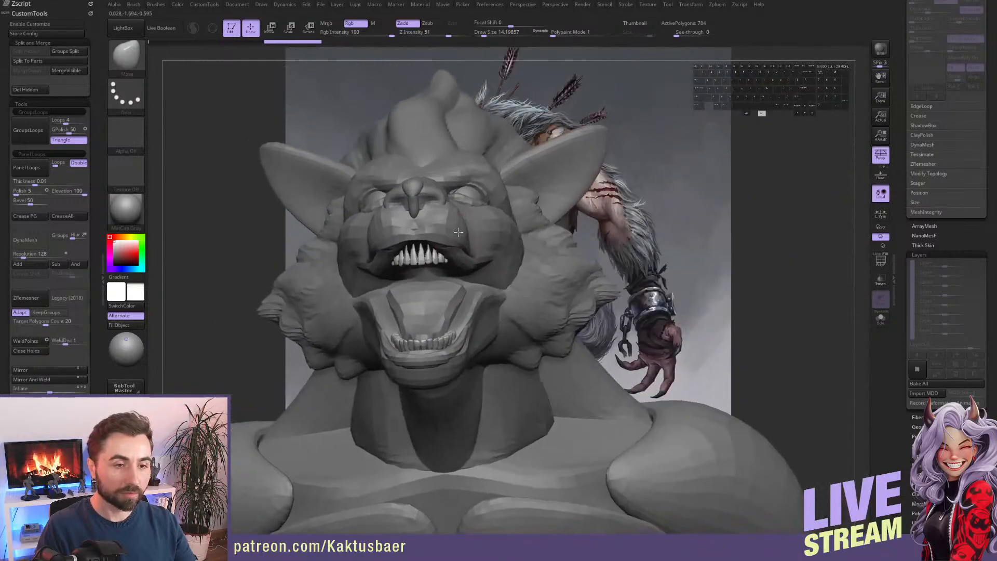
mouse_move(460, 269)
right_mouse_down()
mouse_move(429, 266)
mouse_move(456, 232)
mouse_move(455, 255)
mouse_move(468, 261)
right_mouse_up()
key("e")
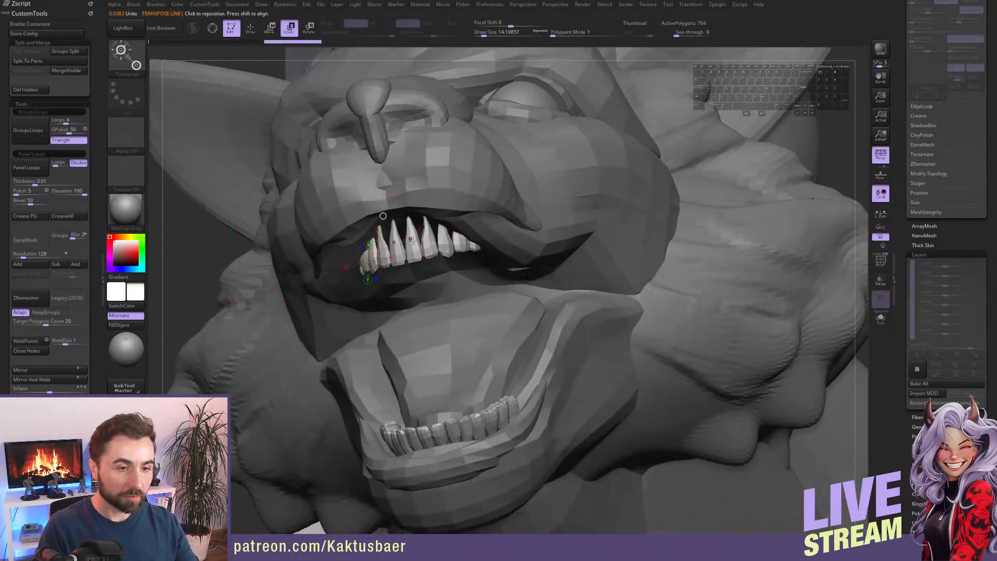
mouse_move(411, 240)
left_mouse_down()
mouse_move(493, 188)
mouse_move(483, 195)
left_mouse_up()
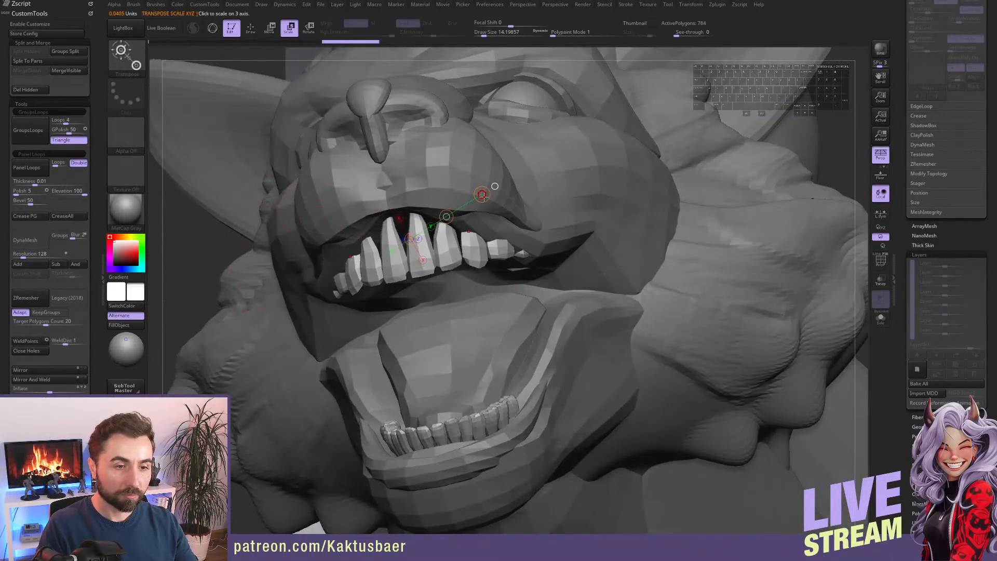
Rotate and move the enlarged upper teeth in profile so the row follows the upper jaw line.
key("q")
mouse_move(478, 249)
right_mouse_down()
mouse_move(416, 221)
mouse_move(399, 192)
right_mouse_up()
key("r")
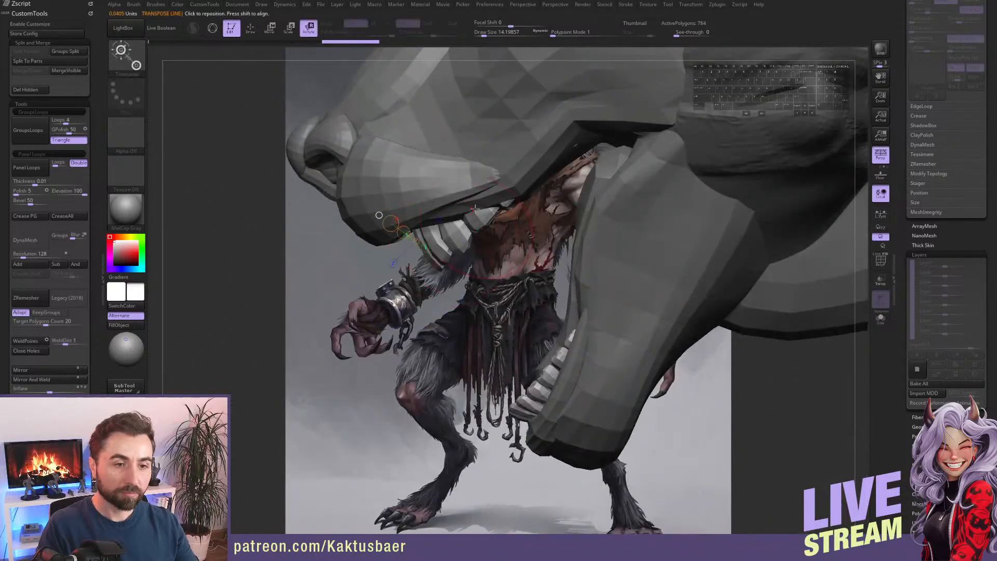
left_click_drag(476, 209, 509, 129, "shift")
key("w")
left_click_drag(491, 173, 488, 167)
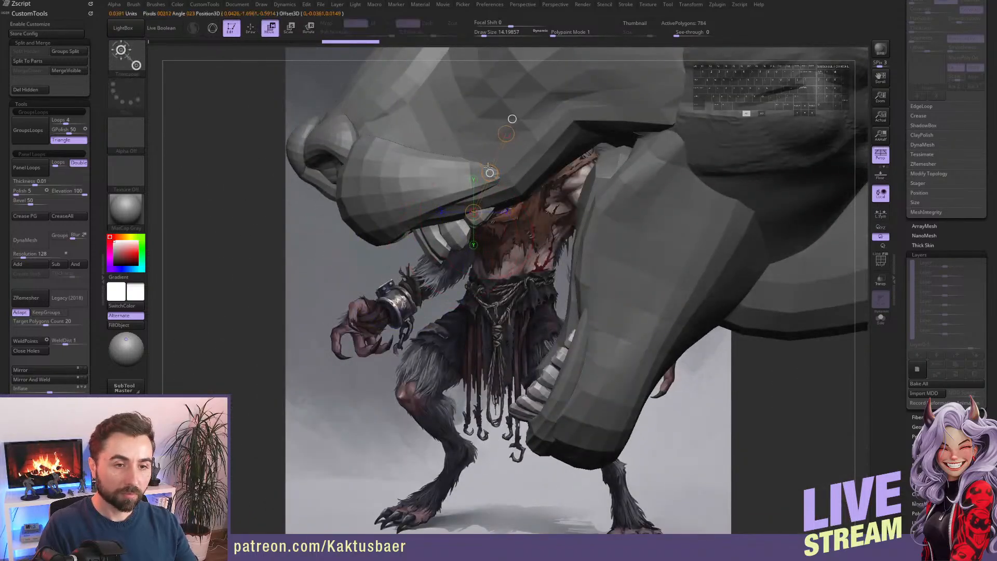
key("q")
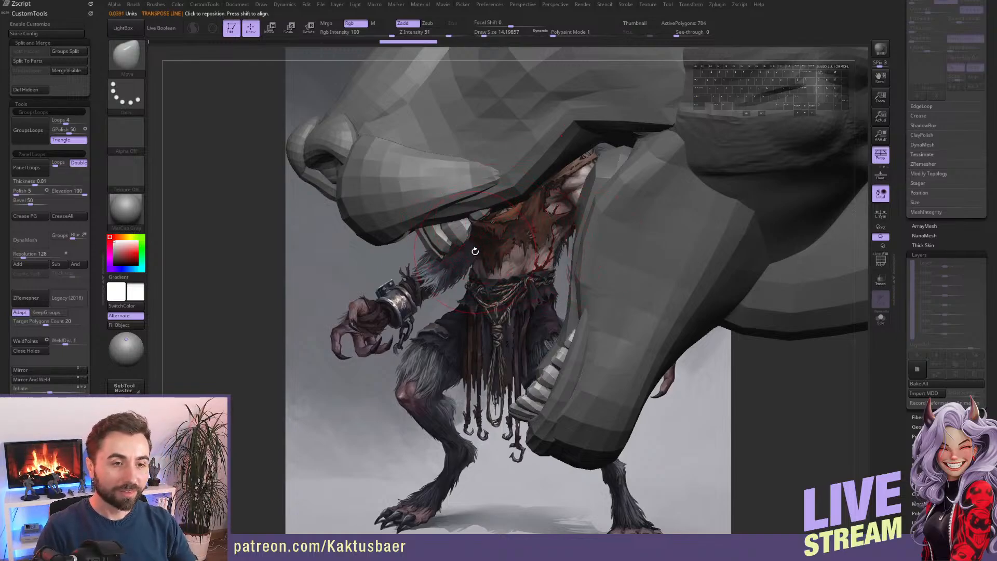
left_click_drag(476, 237, 516, 258)
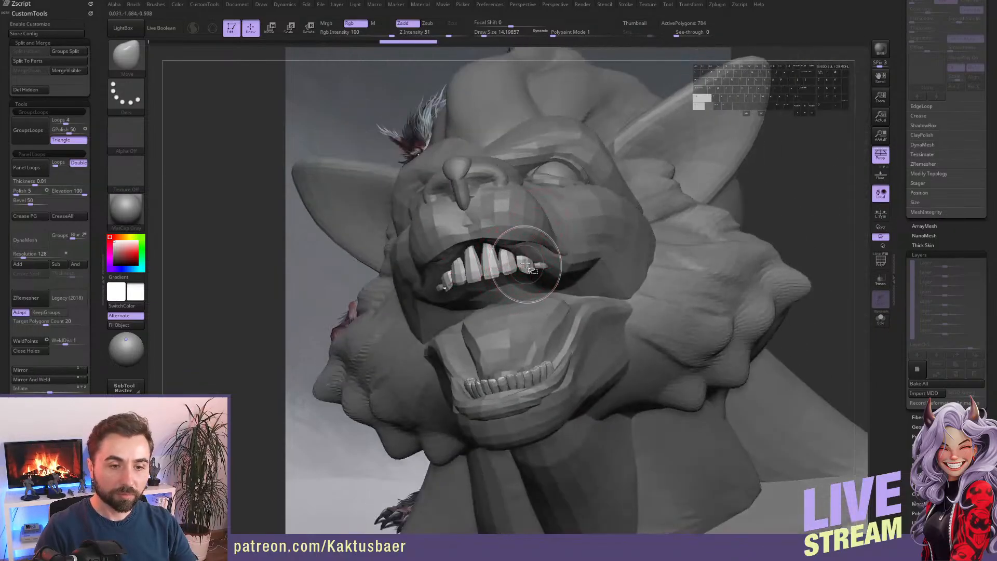
left_click(528, 266, "ctrl+shift")
left_click(529, 265, "ctrl+shift")
left_click(412, 333, "ctrl+shift")
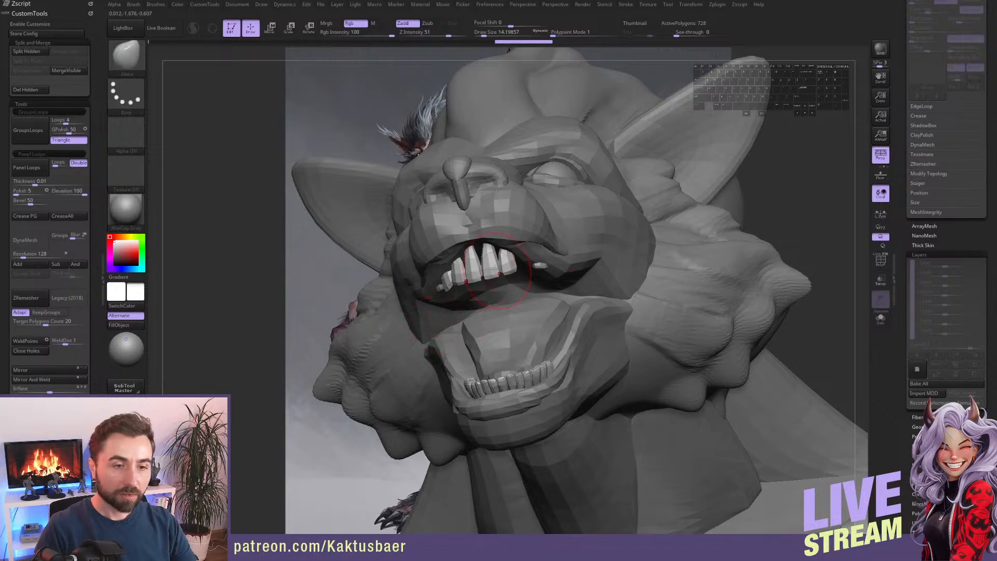
mouse_move(481, 277)
right_mouse_down()
mouse_move(501, 273)
mouse_move(490, 265)
right_mouse_up()
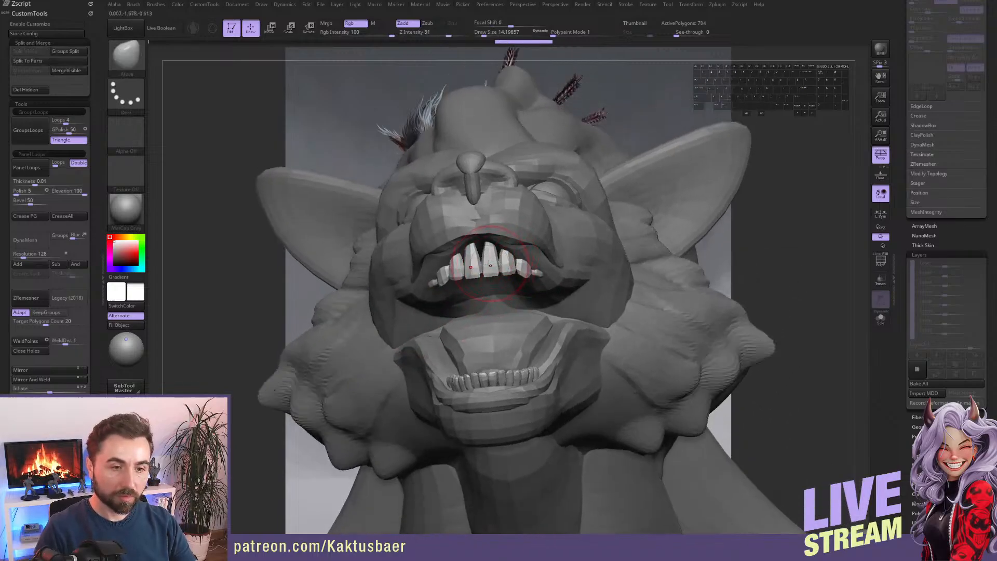
left_click_drag(483, 269, 486, 276, "shift")
key("ctrl+z")
Mask all upper teeth except the canine pair and pull the canines down into long pointed fangs with the Move brush.
key("bracketleft")
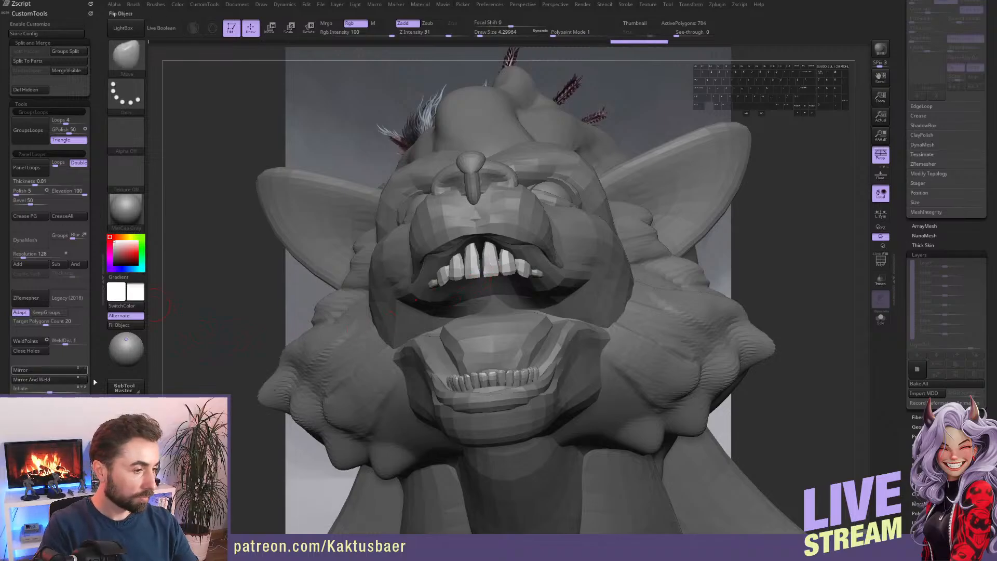
key("w")
left_click(524, 270, "ctrl")
key("q")
right_click_drag(524, 270, 522, 268)
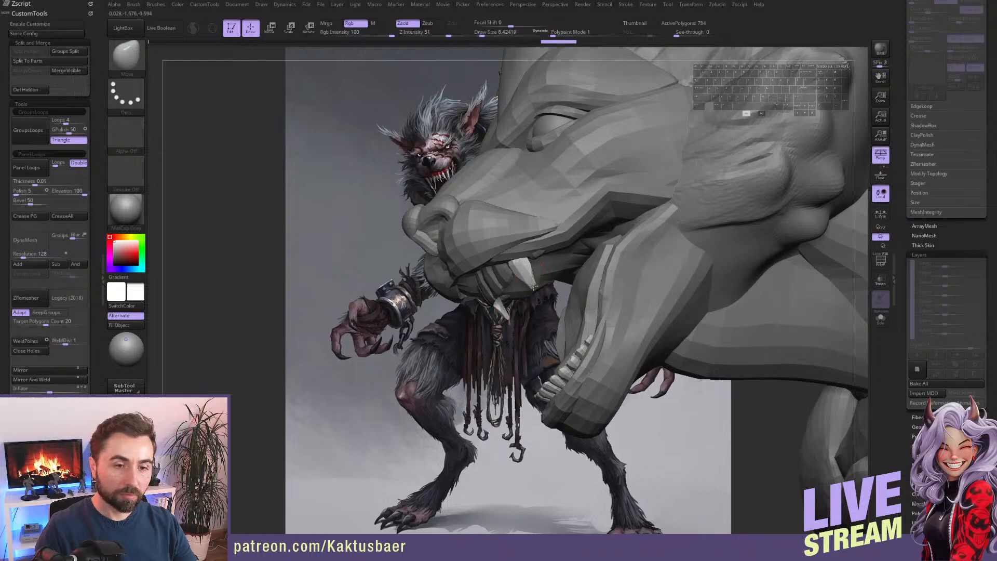
mouse_move(516, 274)
right_mouse_down()
mouse_move(544, 220)
mouse_move(548, 263)
mouse_move(533, 260)
mouse_move(541, 333)
mouse_move(538, 324)
mouse_move(508, 336)
right_mouse_up()
Switch to the lower row of teeth and scale it to fit the lower jaw.
left_click(537, 346, "alt")
key("e")
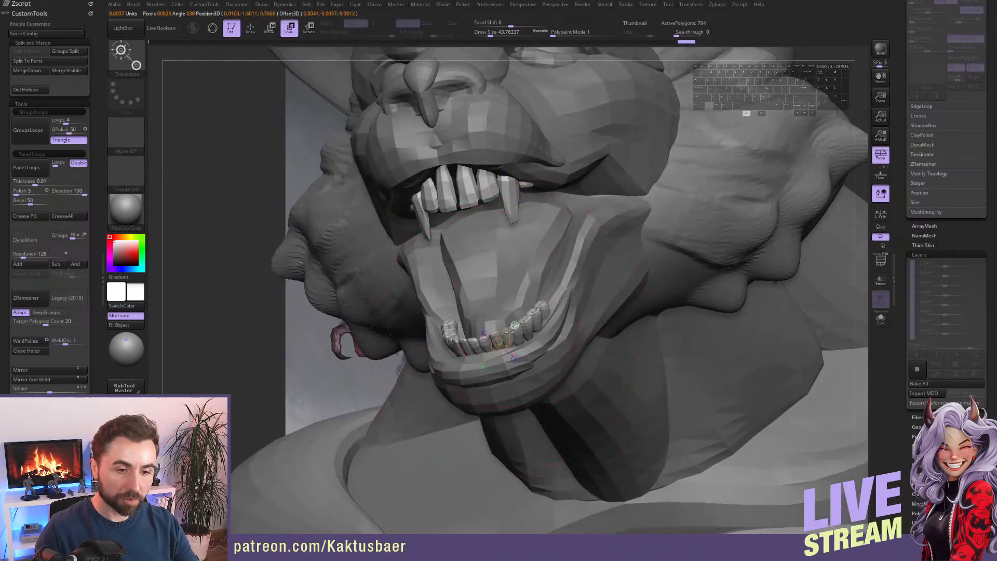
left_click_drag(555, 281, 568, 267)
key("q")
Mask all lower teeth except the canine pair and pull the canines up into pointed fangs.
mouse_move(536, 315)
right_mouse_down()
mouse_move(548, 334)
mouse_move(489, 342)
right_mouse_up()
key("bracketleft")
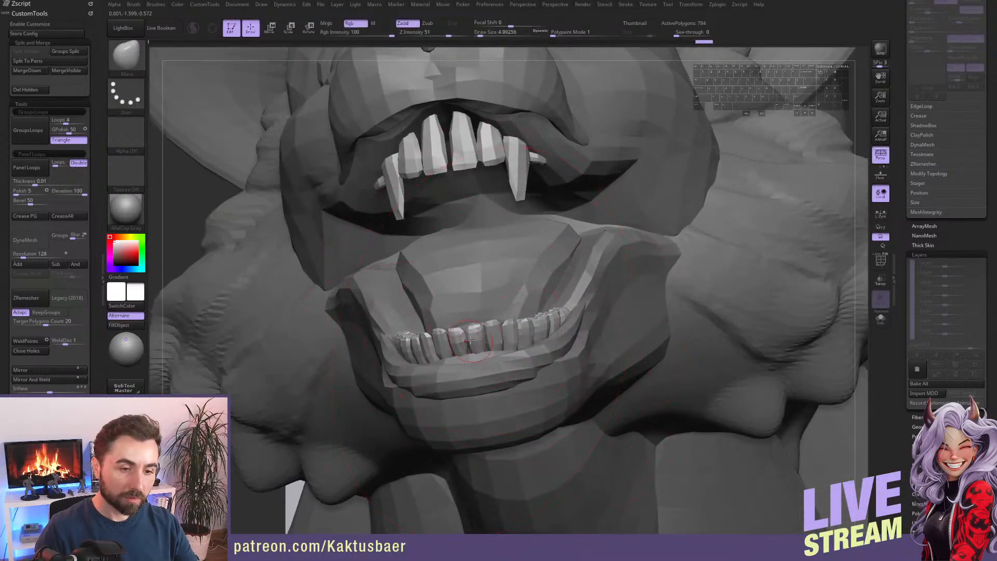
key("ctrl+z")
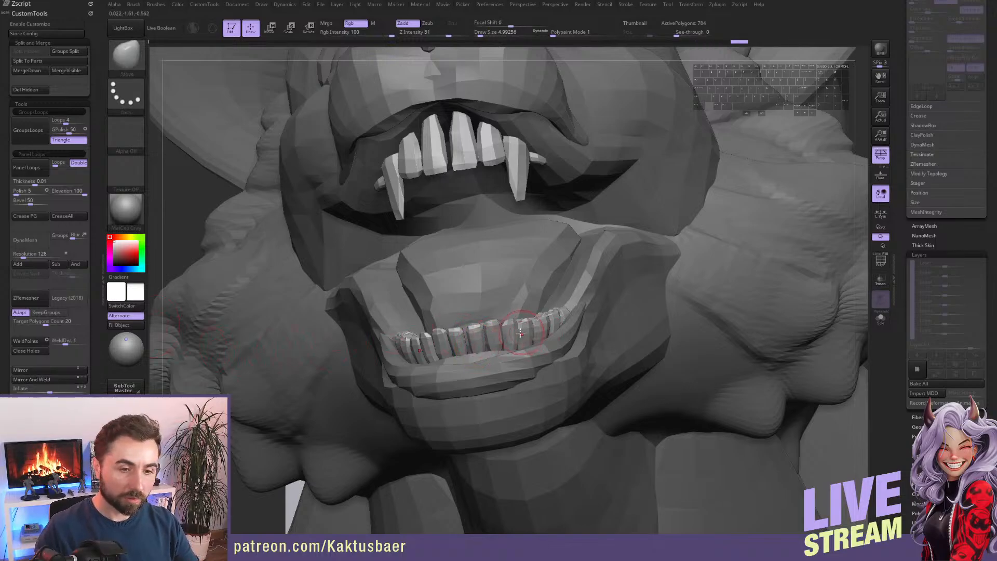
key("w")
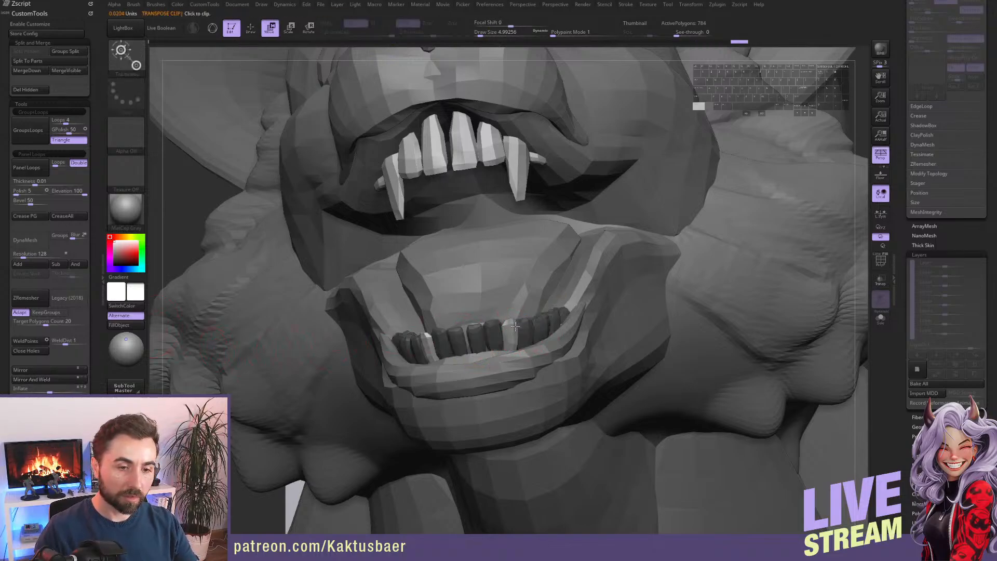
key("q")
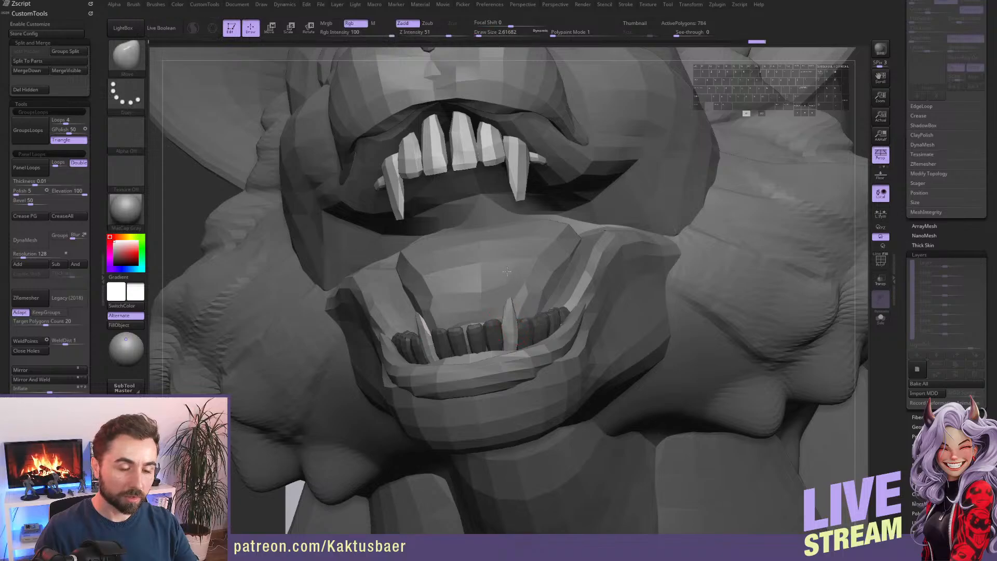
right_click_drag(516, 332, 460, 345, "alt")
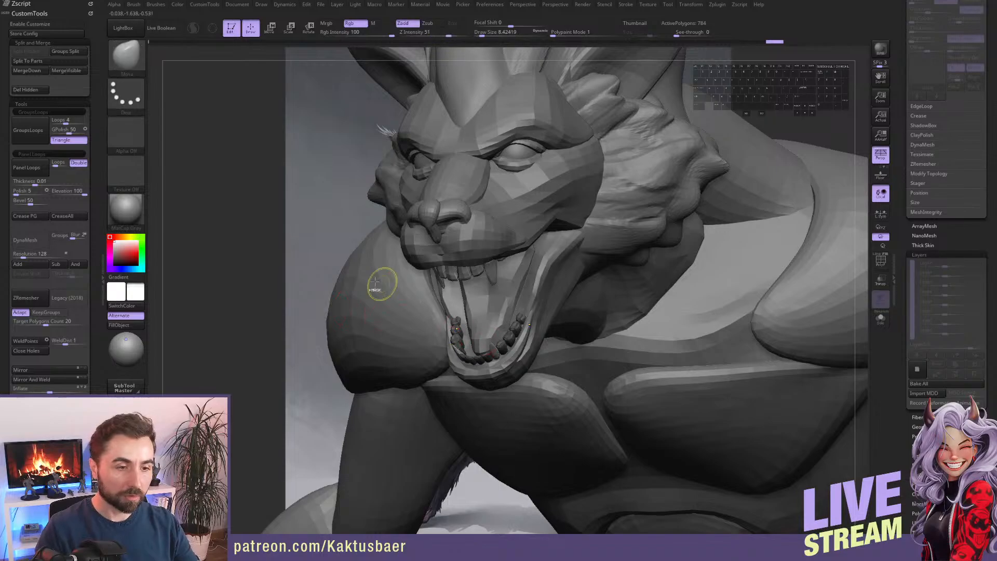
Clear the mask on the lower teeth and adjust the back teeth along the jaw with the Move brush.
key("ctrl+shift+a")
left_click_drag(523, 329, 523, 320)
key("s")
left_click_drag(522, 319, 527, 315)
mouse_move(608, 317)
right_mouse_down()
mouse_move(548, 307)
mouse_move(511, 348)
mouse_move(538, 254)
mouse_move(518, 267)
right_mouse_up()
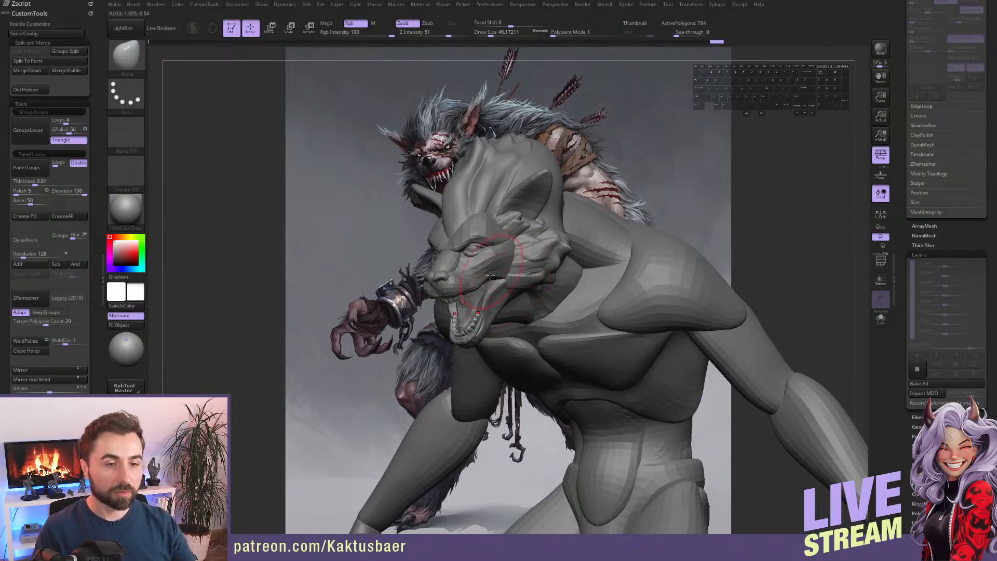
Switch to the Werewolf body mesh and mask the front edges of both ears.
mouse_move(518, 251)
right_mouse_down()
mouse_move(577, 274)
mouse_move(525, 273)
mouse_move(654, 243)
mouse_move(629, 233)
mouse_move(609, 188)
right_mouse_up()
left_click(576, 286, "alt")
key("ctrl")
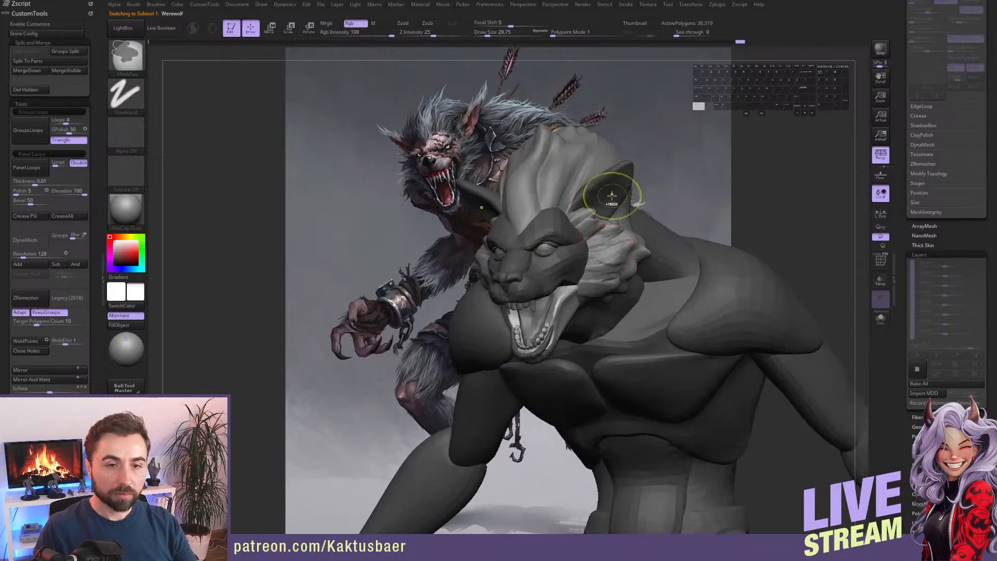
key("ctrl")
left_click(684, 125, "ctrl")
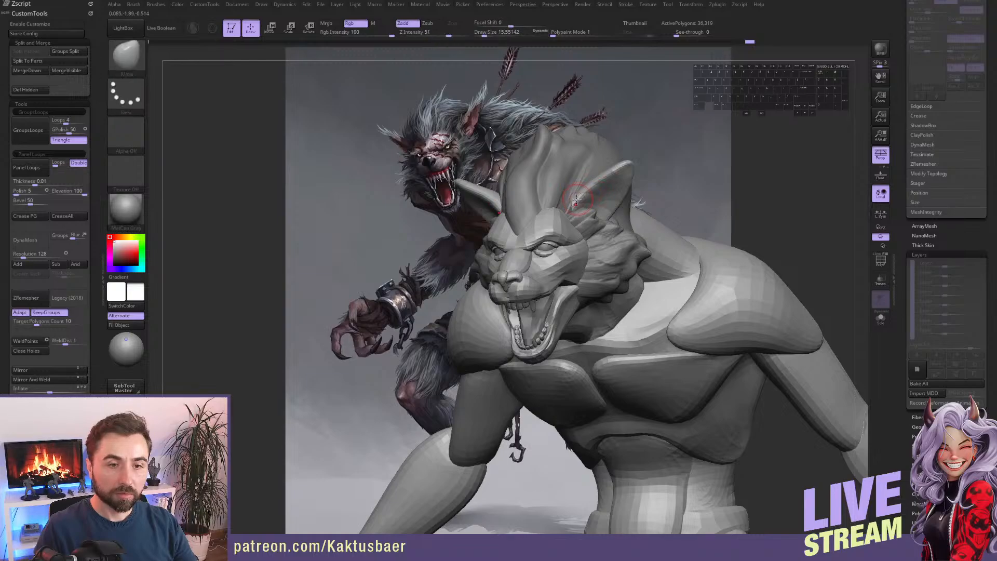
key("ctrl")
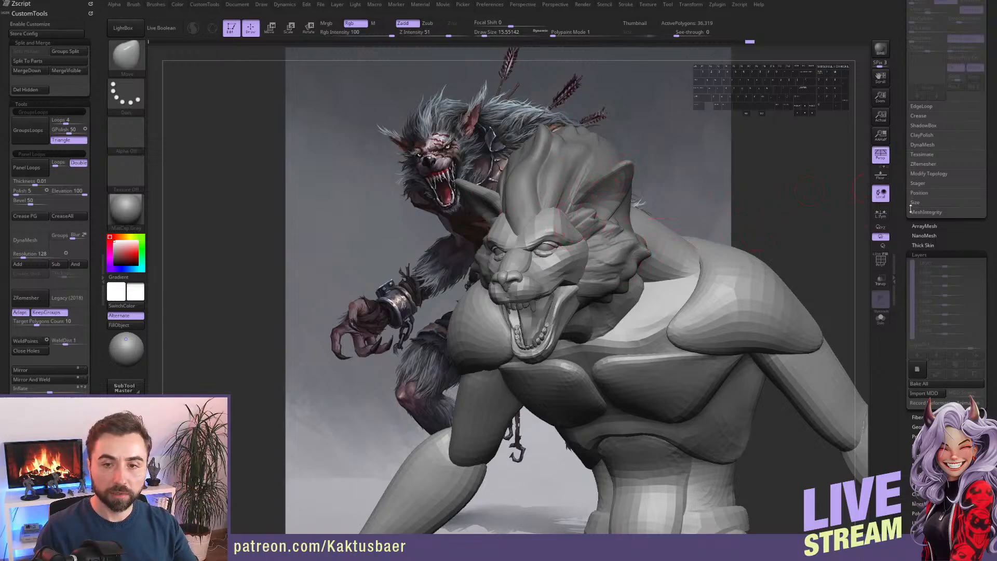
Extract the masked ear edges with a thickness of 0.02, accept them as a new subtool and clear the mask.
scroll(911, 208, "up", 5)
left_click(926, 106)
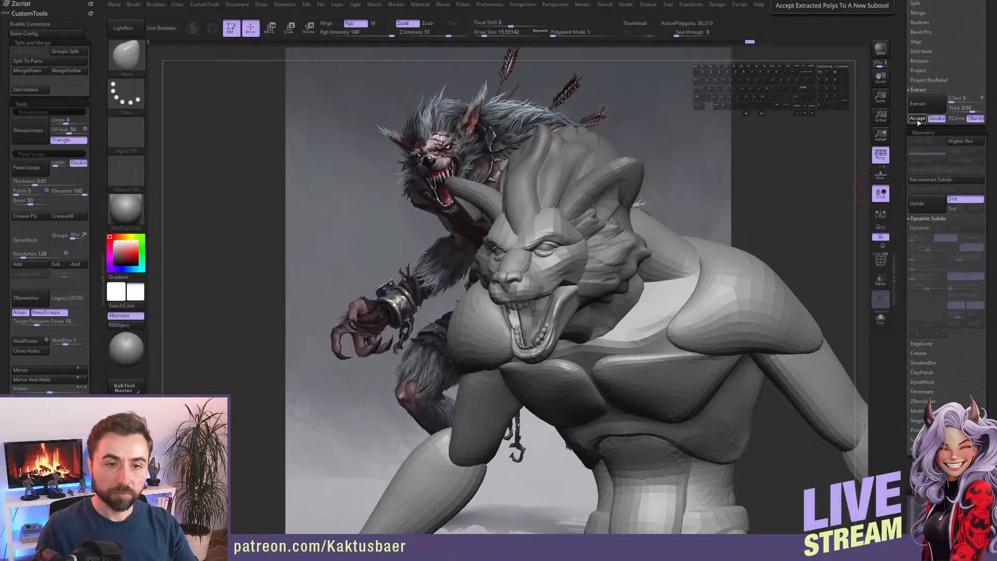
left_click(918, 118)
left_click_drag(718, 129, 723, 136, "ctrl")
Smooth the extracted ear rims and pull their tips into shape with the Move brush.
key("s")
left_click(639, 178)
mouse_move(587, 196)
left_mouse_down("shift")
mouse_move(612, 185)
mouse_move(621, 200)
left_mouse_up("shift")
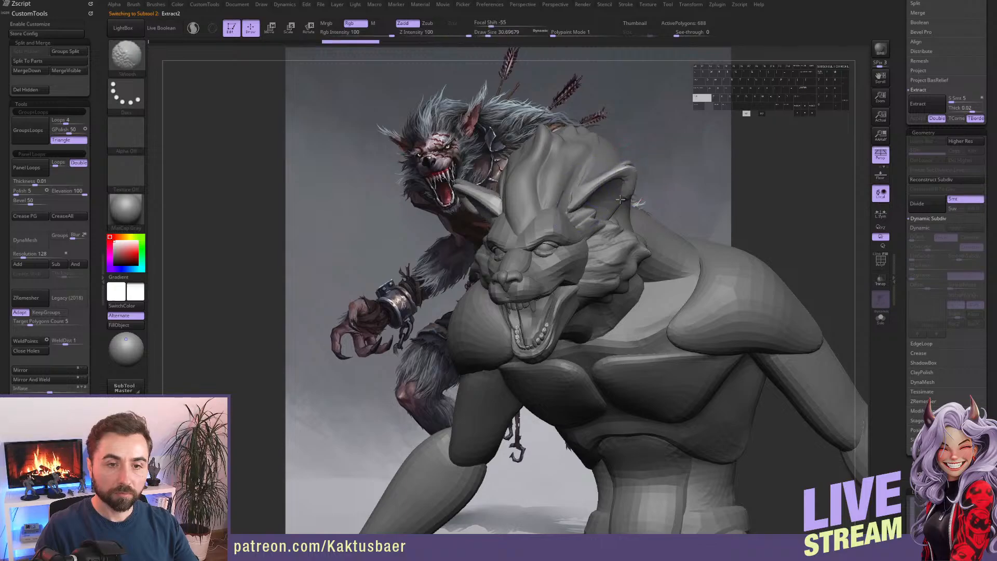
left_click_drag(631, 164, 637, 162)
key("s")
left_click(642, 167)
mouse_move(641, 167)
right_mouse_down()
mouse_move(623, 177)
mouse_move(636, 193)
mouse_move(610, 193)
right_mouse_up()
left_click_drag(618, 186, 615, 178)
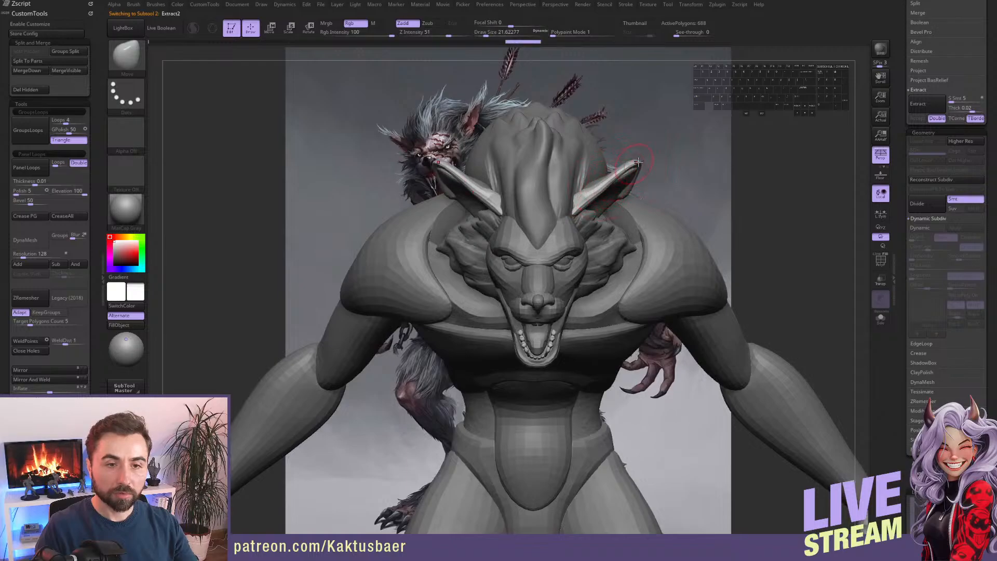
Subdivide the extracted ear rims twice, up to subdivision level 3.
mouse_move(638, 163)
right_mouse_down()
mouse_move(641, 187)
mouse_move(638, 176)
right_mouse_up()
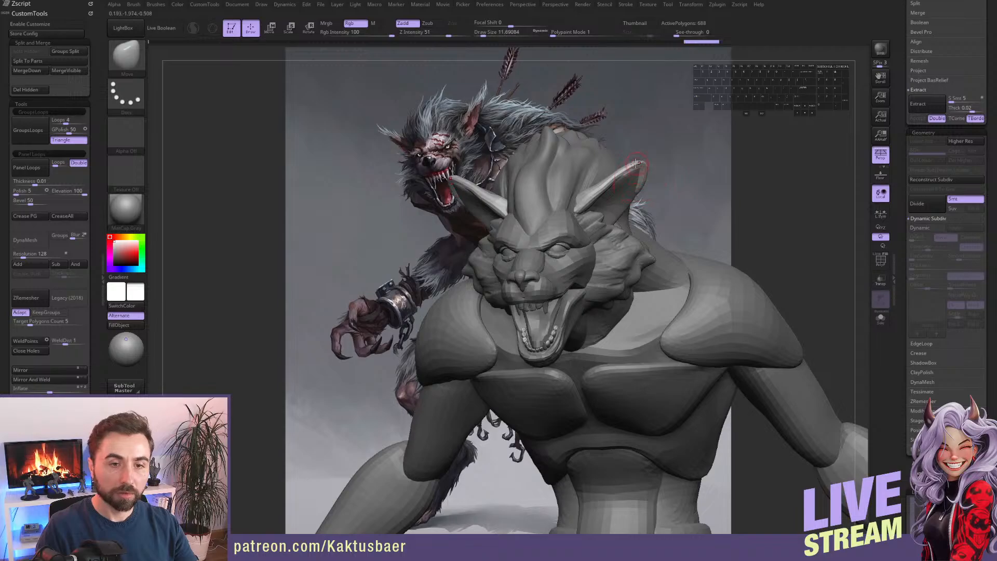
right_click_drag(635, 170, 645, 162)
key("ctrl+d")
key("ctrl+d")
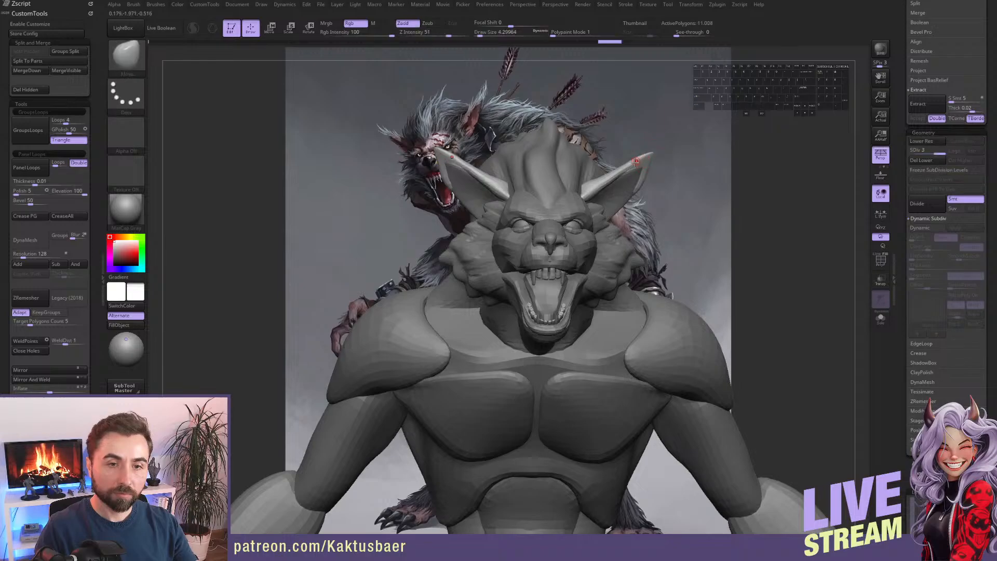
Smooth the subdivided ear rims and reshape them towards the pointed tips so they follow the ears.
right_click_drag(654, 148, 630, 183)
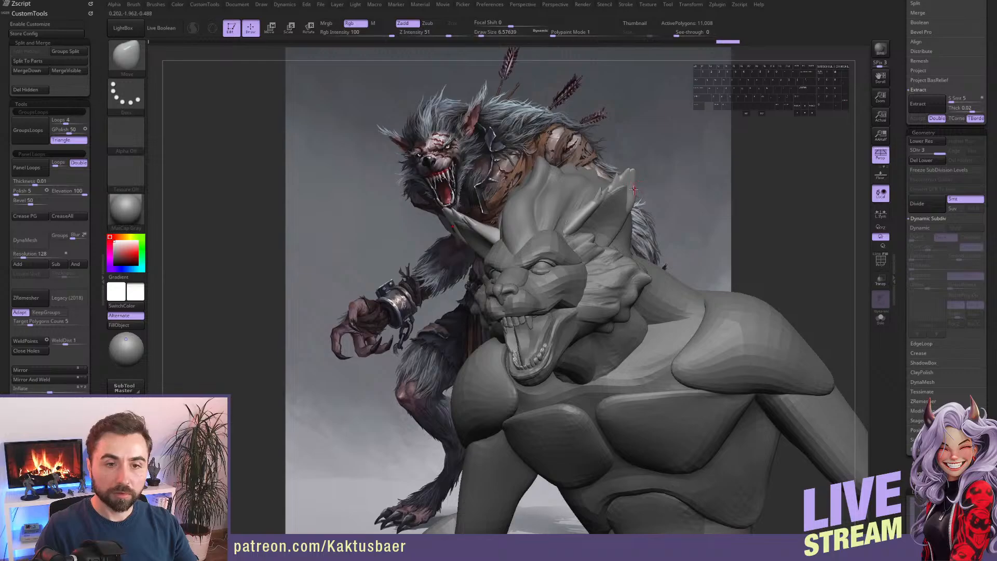
key("shift")
left_click_drag(606, 194, 594, 206, "shift")
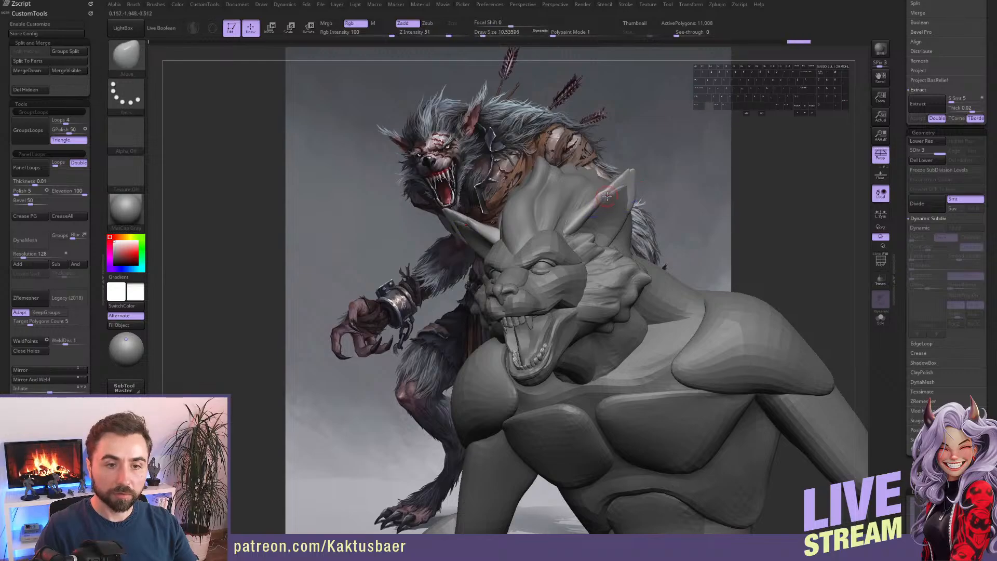
mouse_move(578, 203)
right_mouse_down()
mouse_move(608, 196)
mouse_move(568, 227)
mouse_move(613, 213)
right_mouse_up()
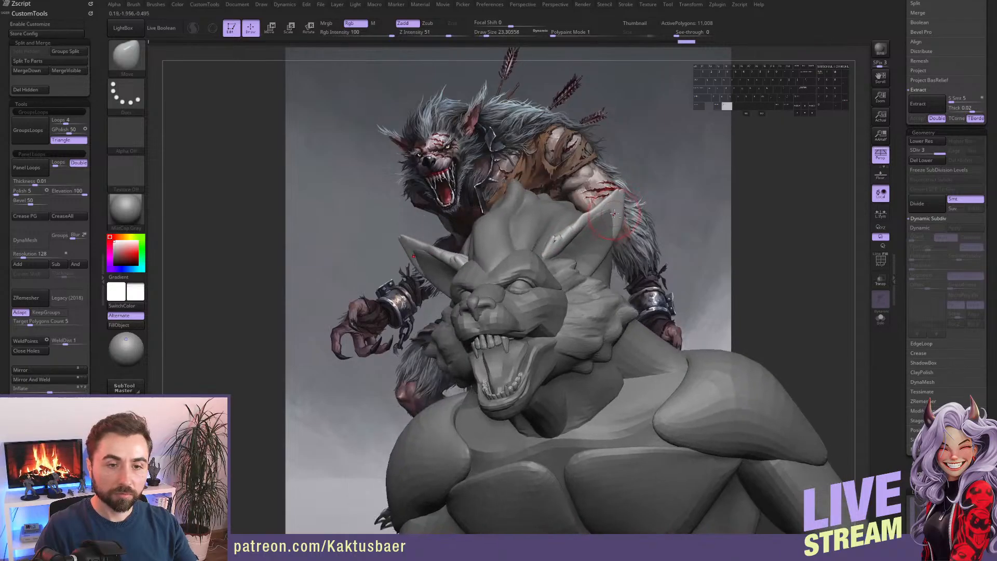
left_click_drag(611, 215, 607, 225)
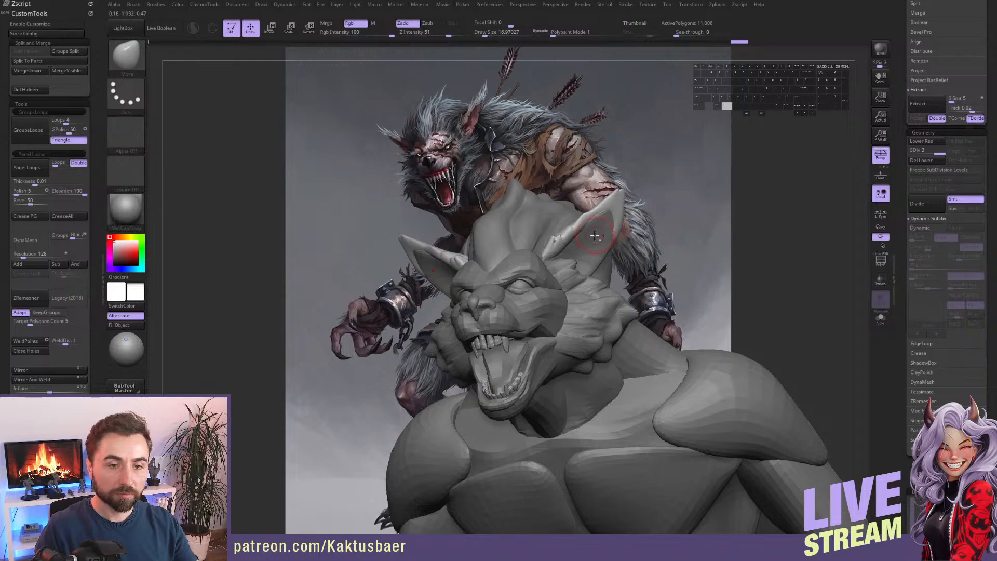
Switch to the Werewolf body mesh and adjust the ears underneath the extracted rims.
left_click(603, 231, "alt")
right_click_drag(604, 232, 592, 243)
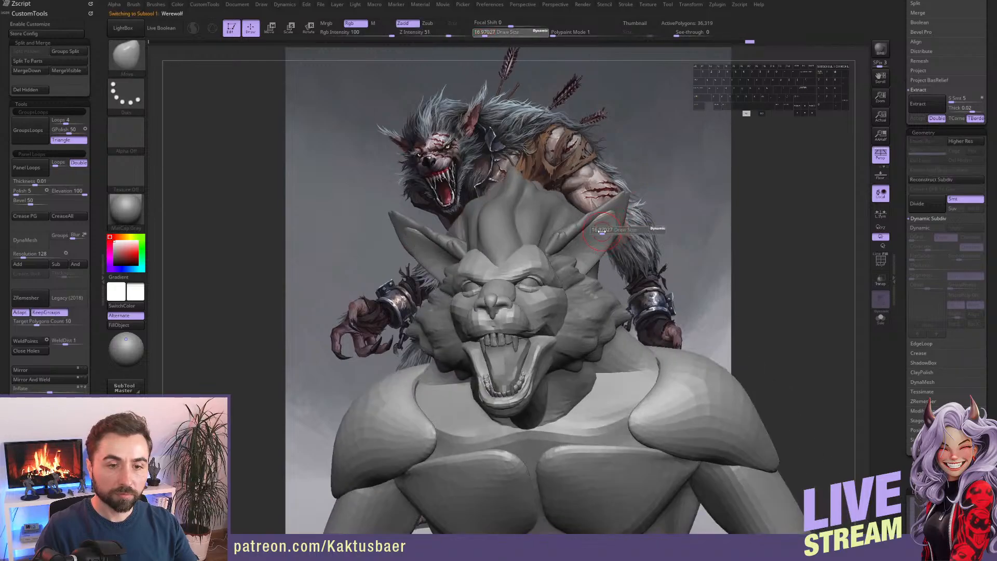
mouse_move(586, 248)
left_mouse_down("alt")
mouse_move(572, 258)
mouse_move(603, 226)
left_mouse_up("alt")
Switch back to the ear rims and sculpt sharper ridges along their edges with the DamStandard brush.
left_click(621, 206, "alt")
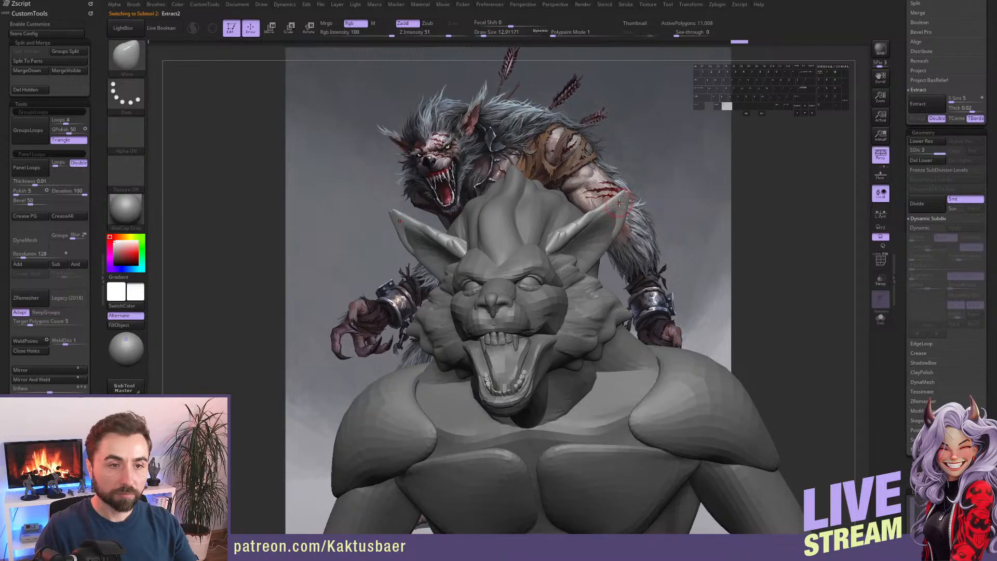
right_click_drag(619, 203, 608, 216, "alt")
key("2")
key("s")
left_click_drag(609, 213, 617, 192)
left_click_drag(618, 192, 574, 237, "alt")
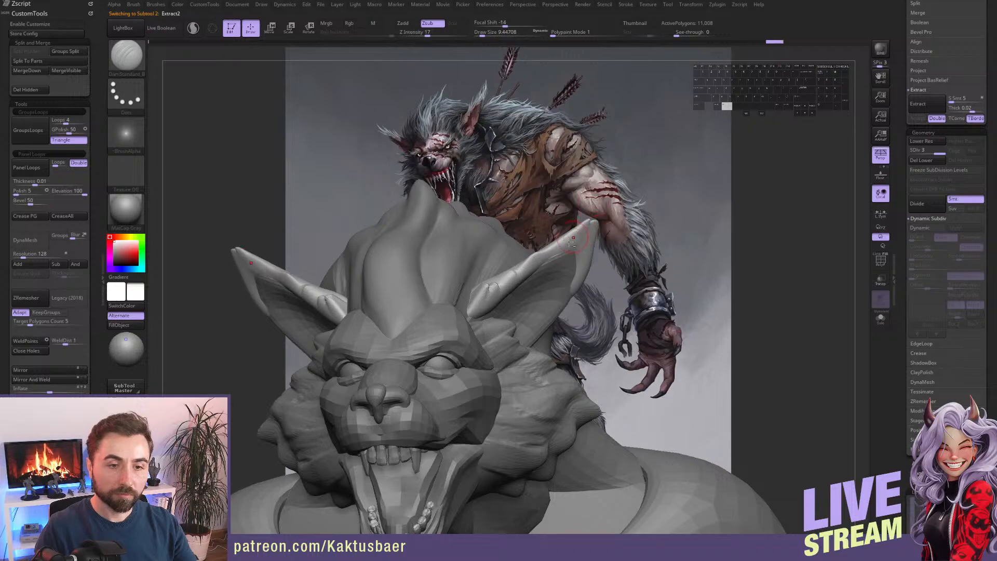
Refine the ridges near the ear tips and take the ear rims up to subdivision level 4.
right_click_drag(594, 219, 629, 188, "alt")
mouse_move(597, 214)
left_mouse_down("alt")
mouse_move(568, 230)
mouse_move(582, 216)
mouse_move(606, 227)
mouse_move(580, 244)
left_mouse_up("alt")
key("s")
key("d")
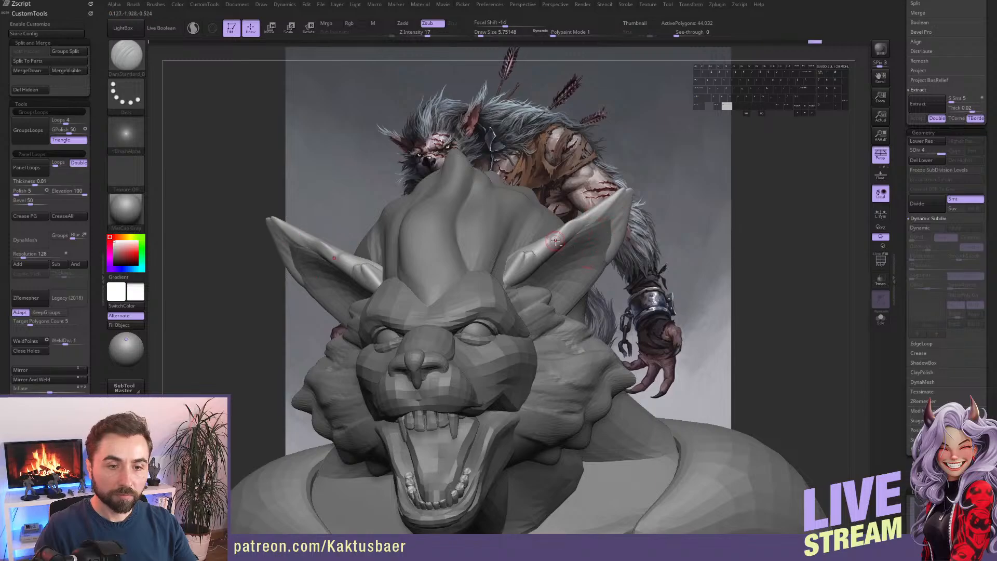
right_click_drag(527, 286, 537, 223, "alt")
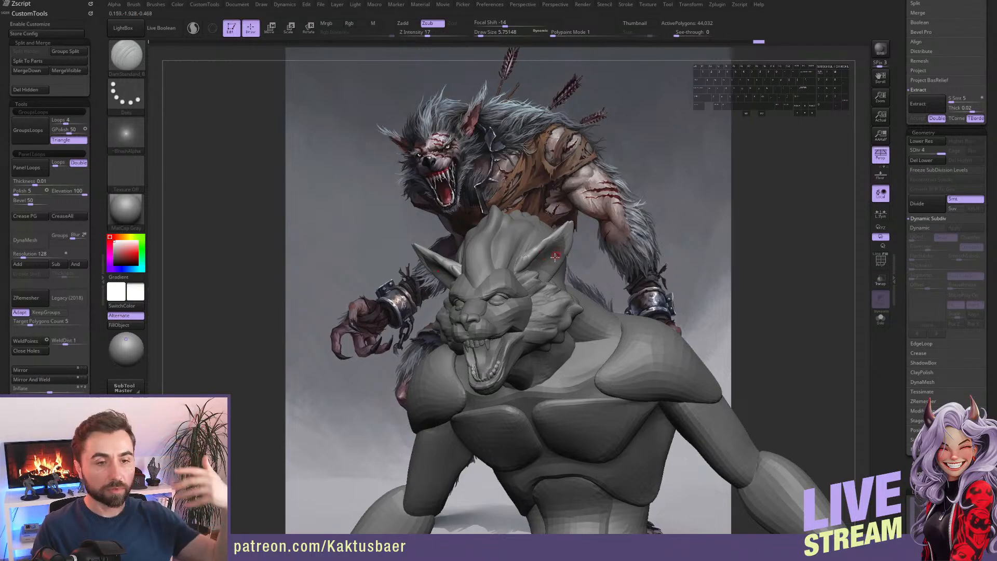
Switch to the PolySphere1 head fur mesh and reshape the mane's outline above the forehead with the Move brush.
left_click(515, 243, "alt")
right_click_drag(532, 242, 506, 242)
key("s")
left_click_drag(508, 242, 515, 242)
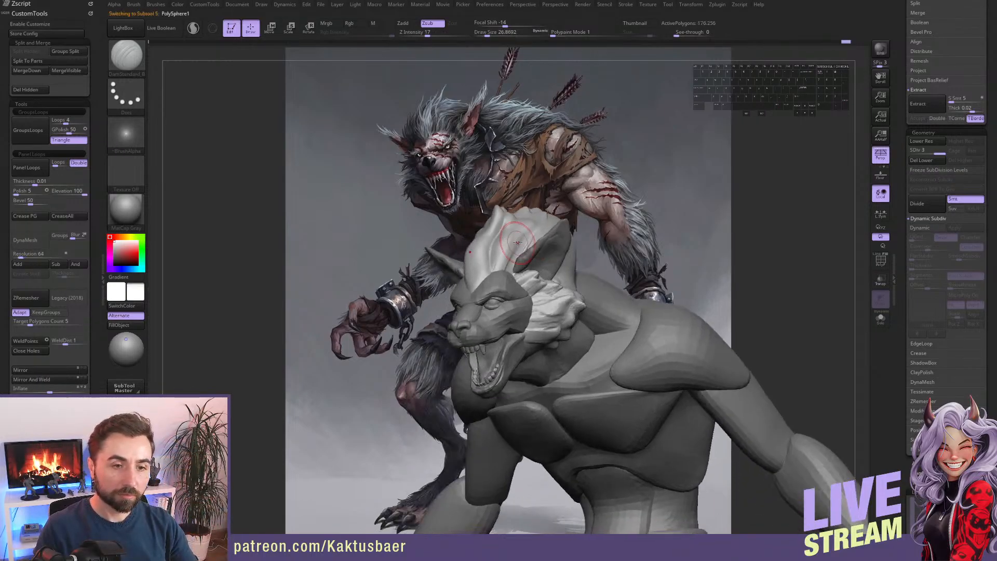
key("b")
key("m")
key("v")
right_click_drag(509, 252, 491, 255)
key("s")
left_click_drag(491, 259, 486, 254)
key("s")
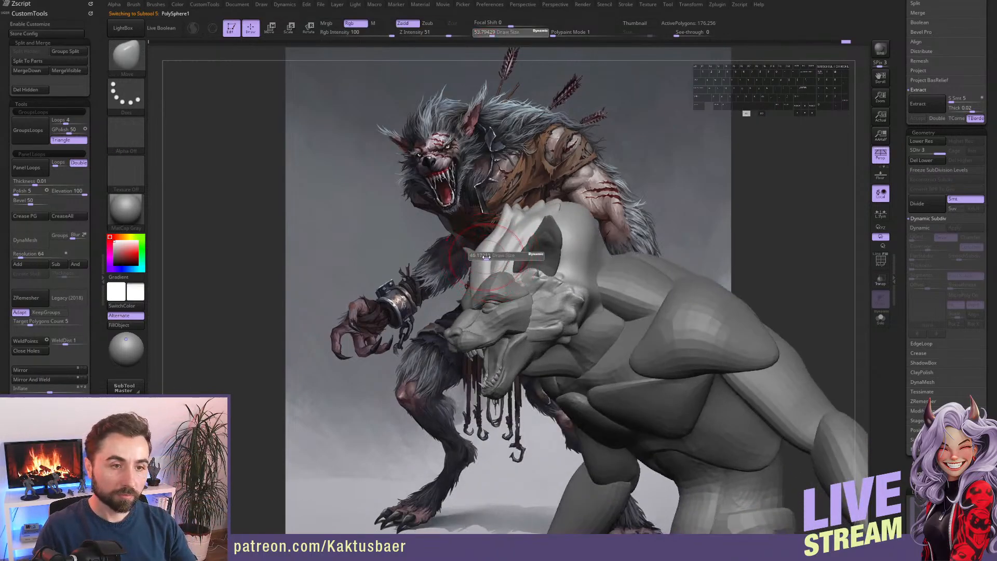
right_click_drag(486, 255, 477, 266)
left_click_drag(477, 264, 469, 265)
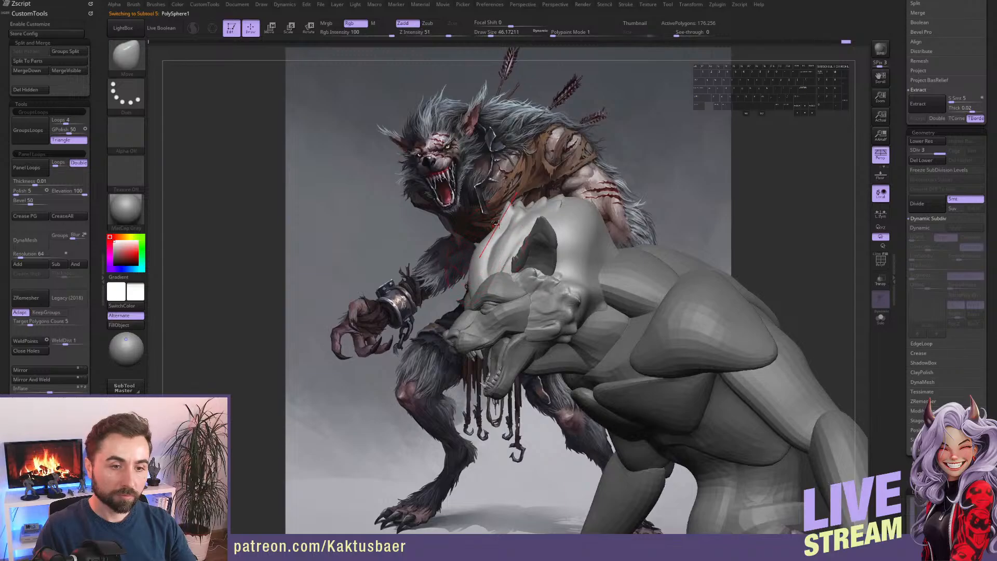
Refine the fur tufts at the crown and beside the ear with the Move brush, reducing its size to about 23.
right_click_drag(504, 235, 497, 250, "alt")
key("s")
left_click_drag(496, 219, 498, 228)
key("s")
right_click_drag(500, 227, 536, 231)
key("s")
left_click_drag(535, 230, 532, 230)
mouse_move(531, 237)
right_mouse_down()
mouse_move(542, 242)
mouse_move(539, 227)
right_mouse_up()
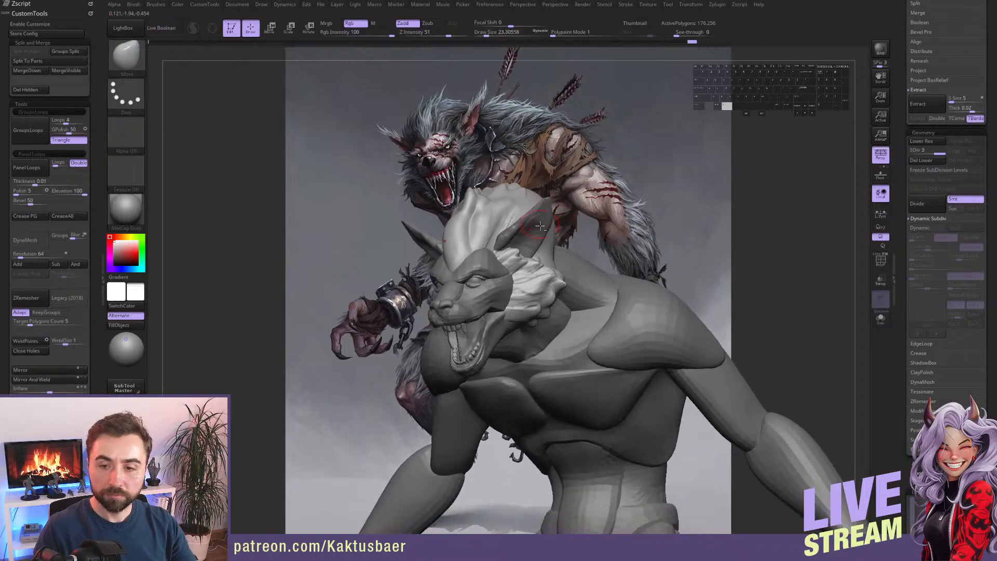
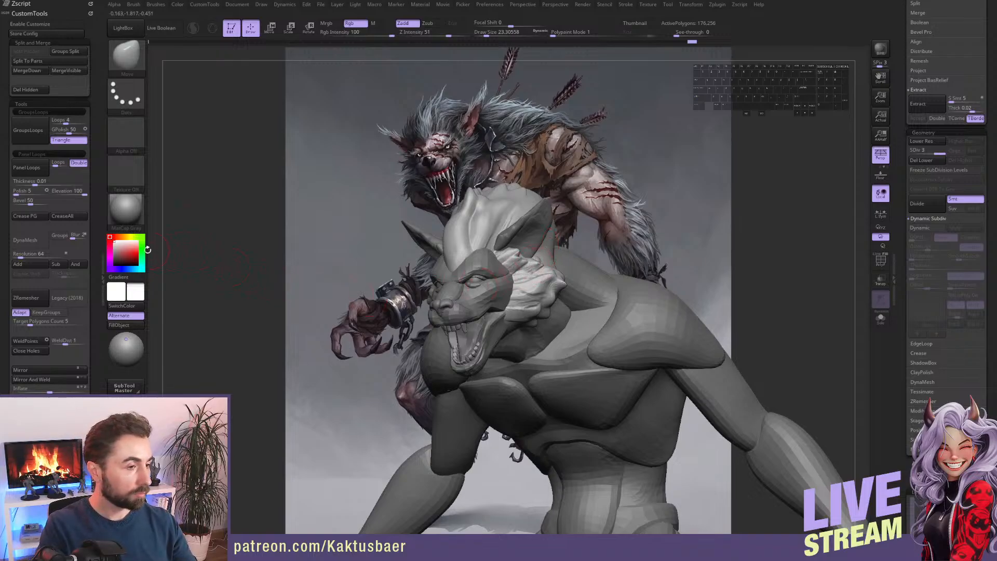
Bring up the Perspective settings and recall the stored Front view to compare the full figure with the reference.
scroll(100, 173, "down", 5)
scroll(99, 172, "down", 6)
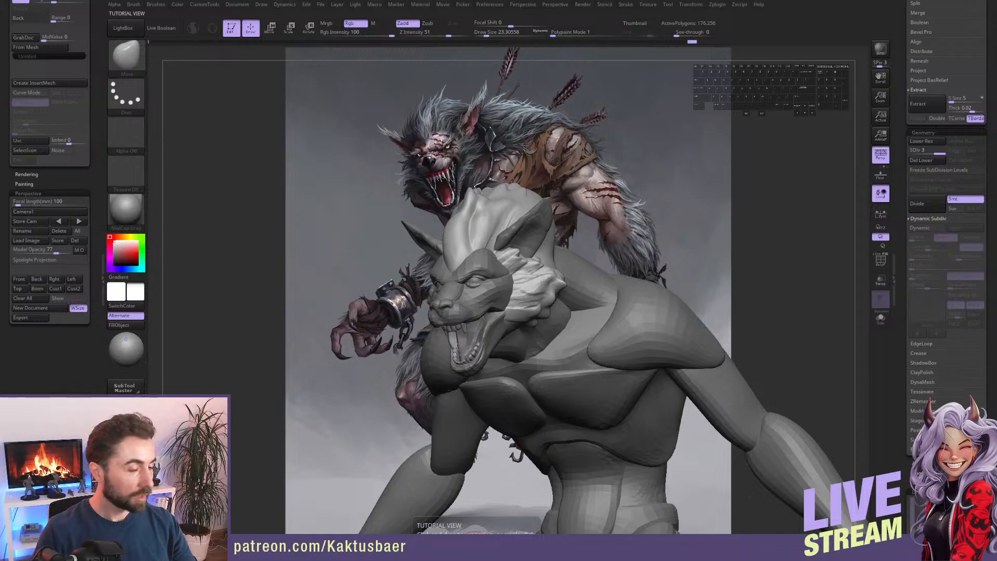
mouse_move(537, 274)
right_mouse_down()
mouse_move(592, 271)
mouse_move(514, 248)
mouse_move(524, 276)
right_mouse_up()
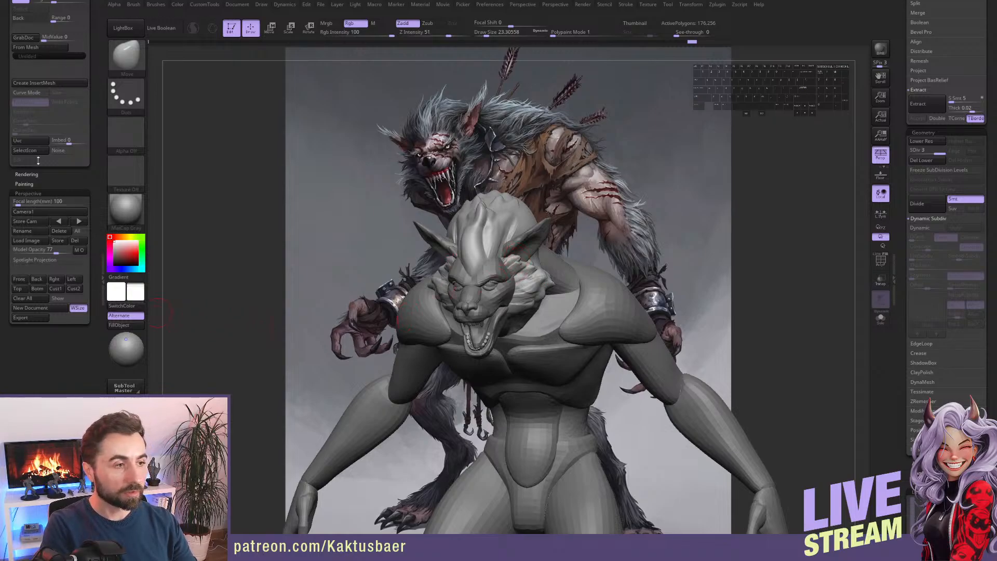
left_click_drag(94, 174, 93, 157)
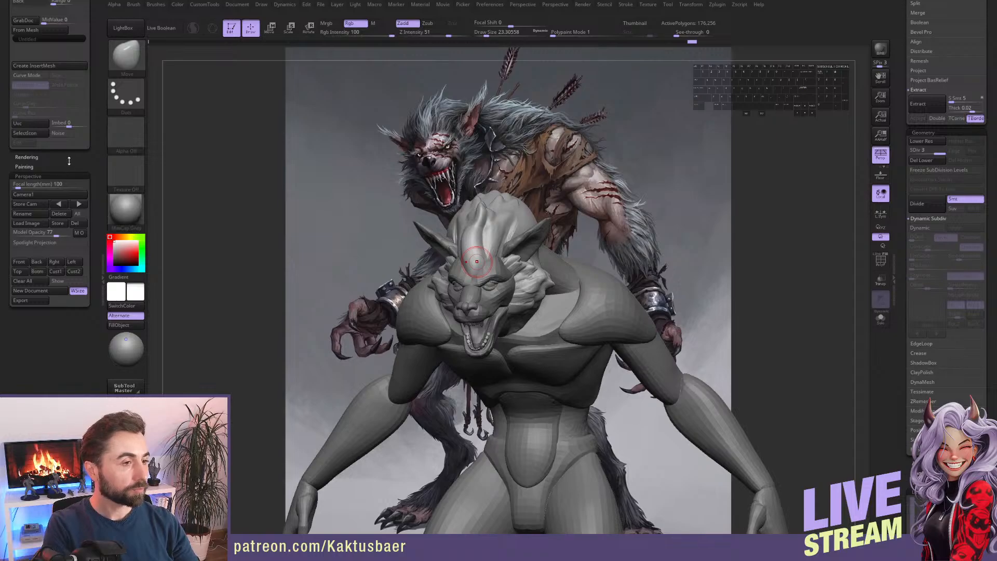
left_click_drag(73, 159, 65, 174)
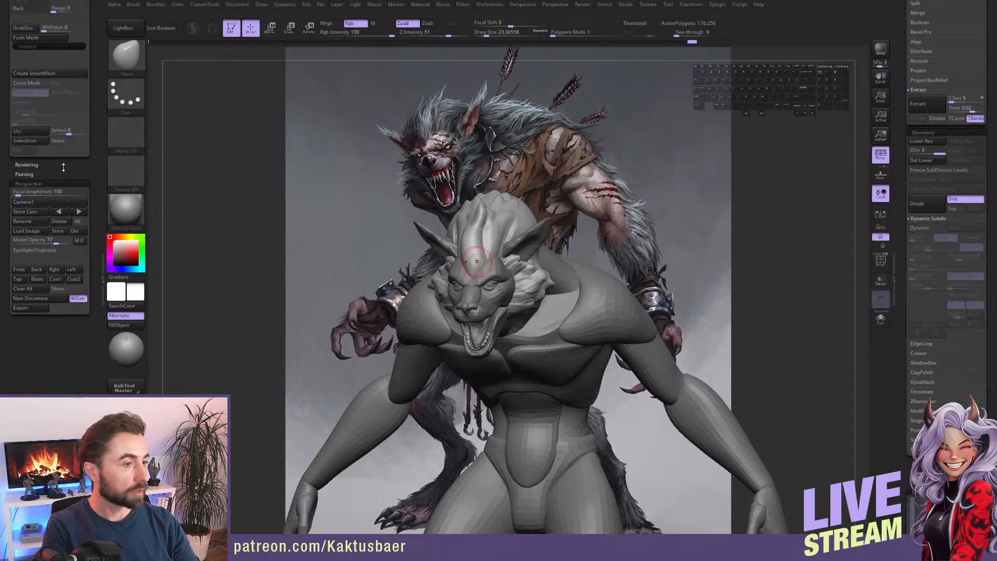
left_click_drag(63, 167, 64, 153)
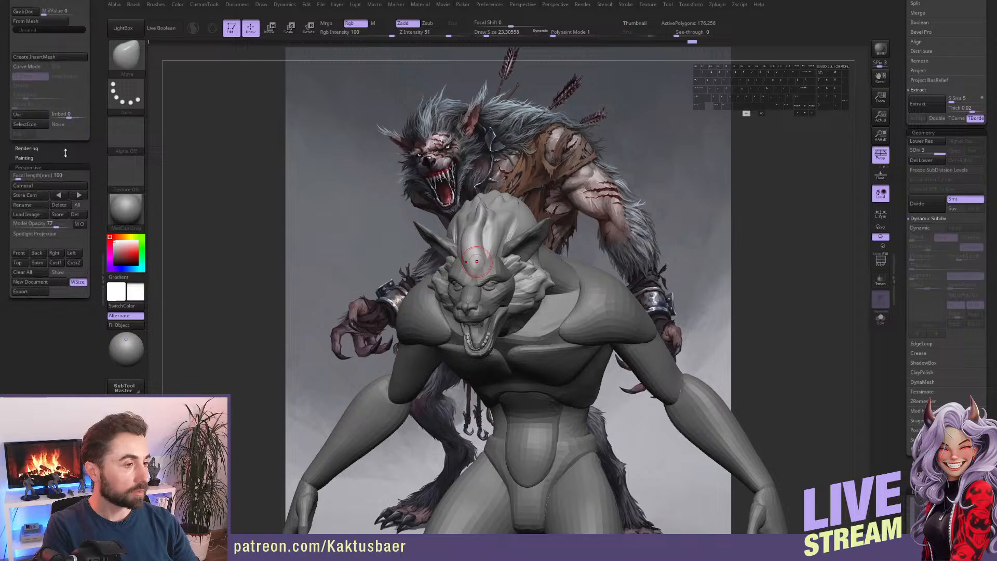
left_click(20, 257)
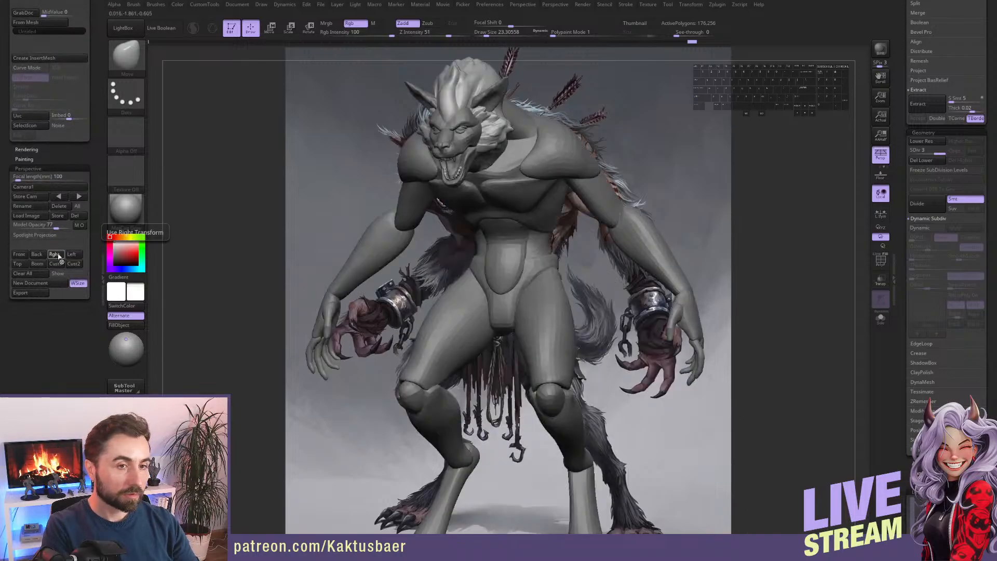
left_click(42, 257)
left_click(19, 257)
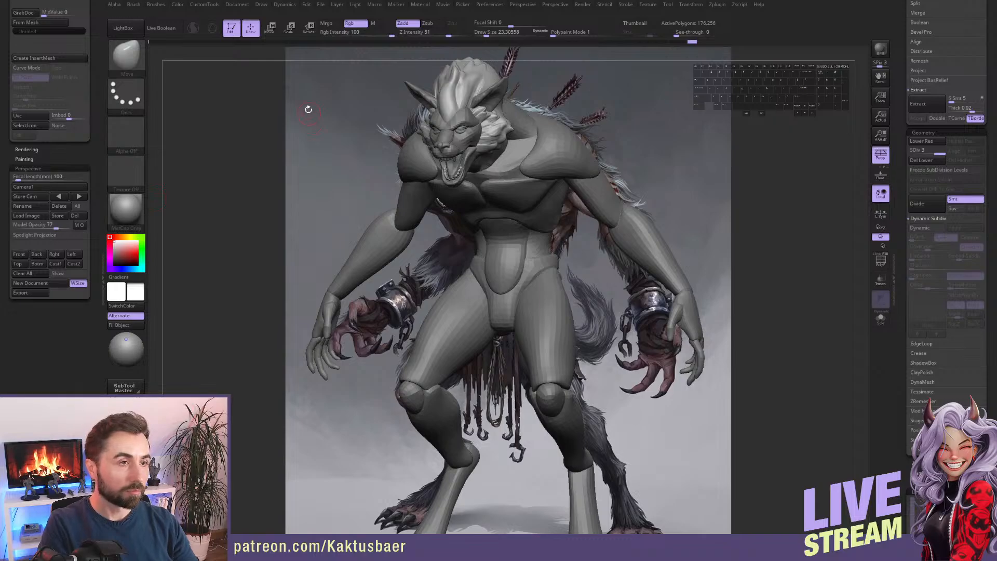
Look through the Document options, check the stored Right view, and return to the stored Front view.
left_click(237, 7)
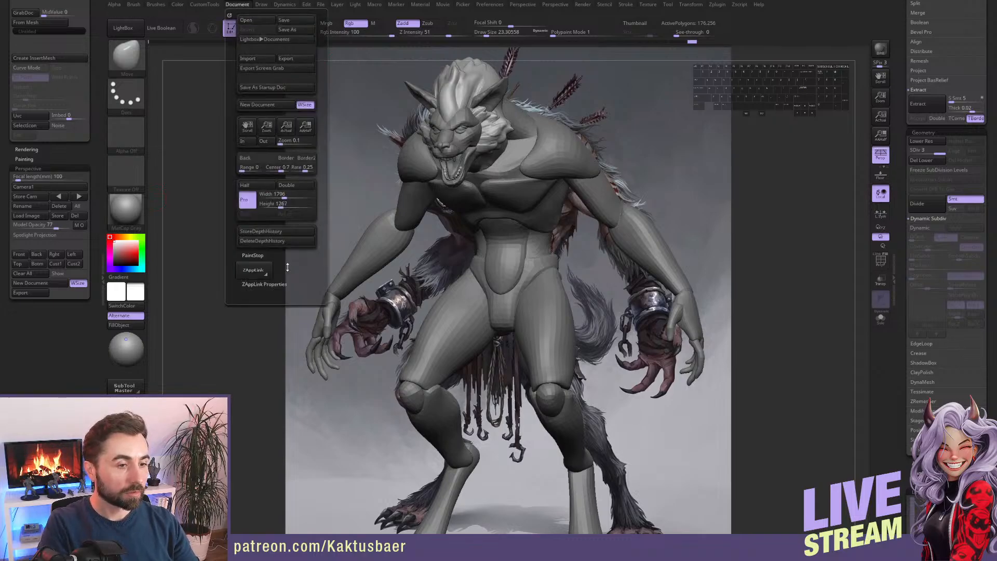
left_click(265, 284)
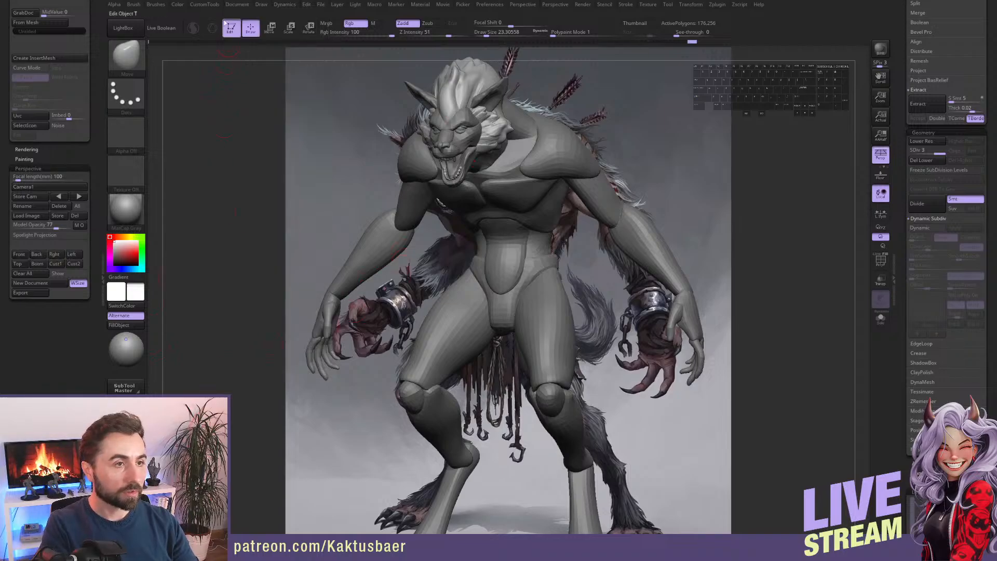
left_click(237, 5)
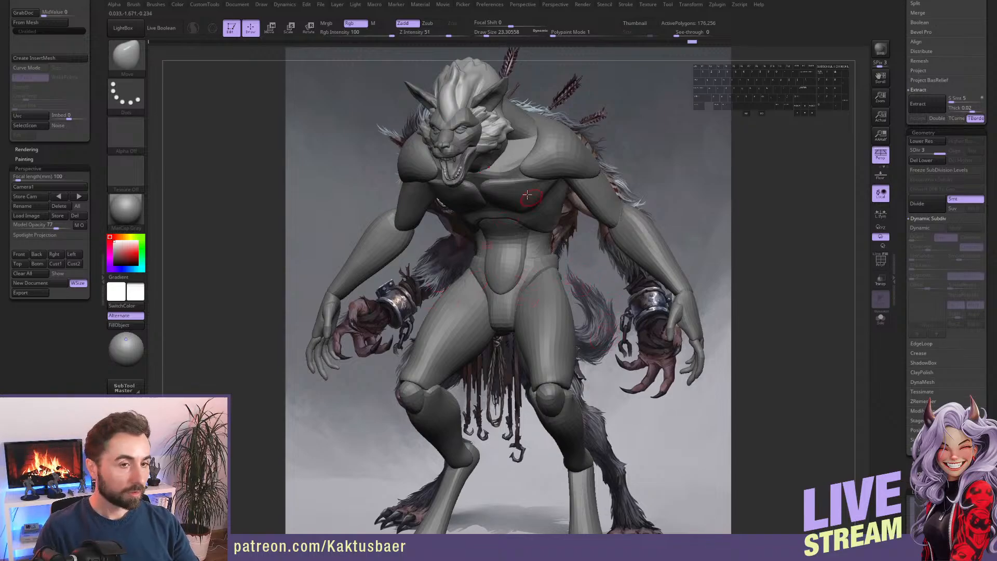
left_click(61, 255)
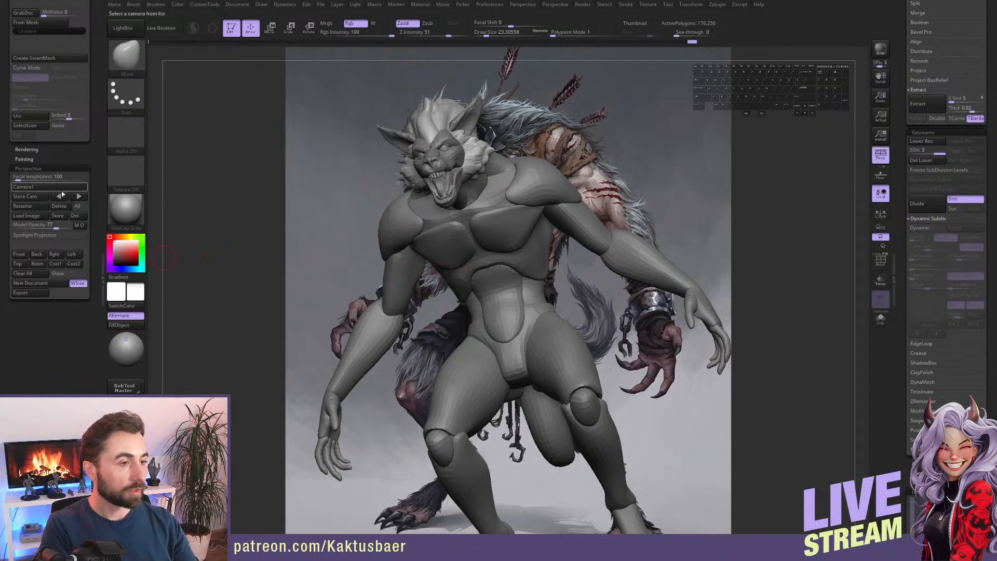
mouse_move(466, 213)
right_mouse_down()
mouse_move(410, 218)
mouse_move(550, 243)
mouse_move(538, 251)
mouse_move(488, 242)
mouse_move(477, 253)
right_mouse_up()
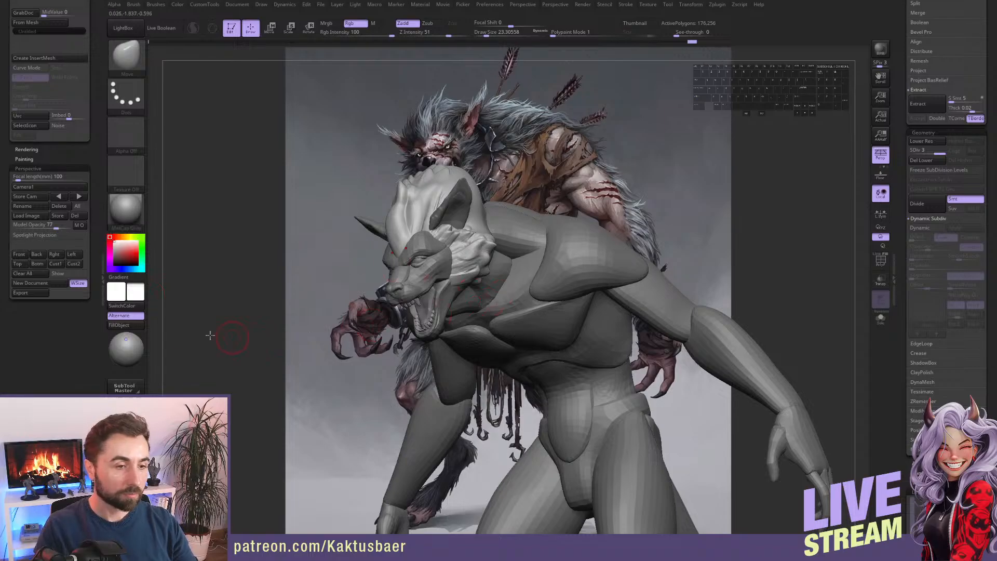
left_click(20, 259)
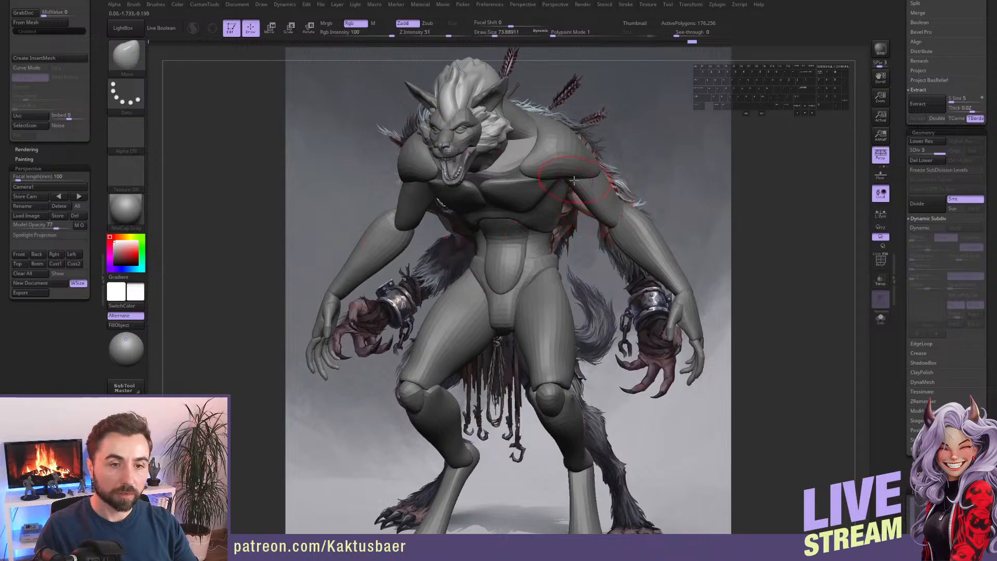
Switch to the Werewolf body mesh, place it beside the reference, and reshape the shoulder and upper back with a large Move brush.
key("shift")
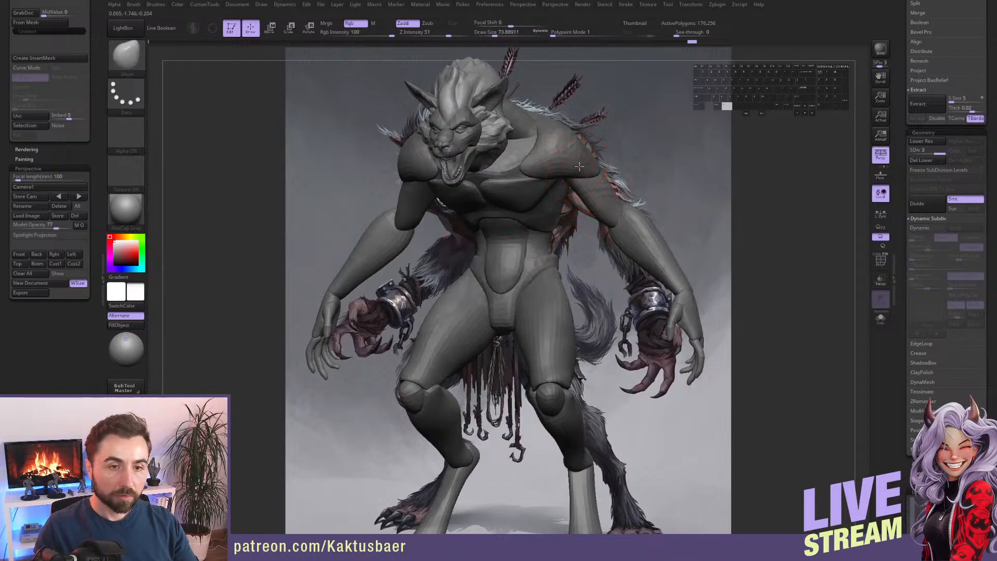
left_click(577, 170, "alt")
right_click_drag(552, 163, 399, 201, "alt")
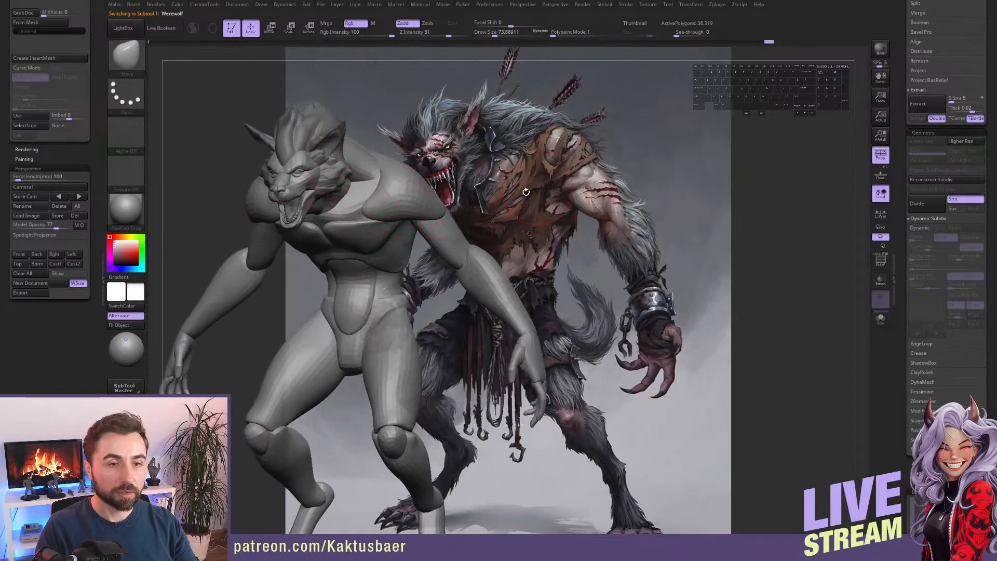
right_click_drag(526, 193, 510, 235)
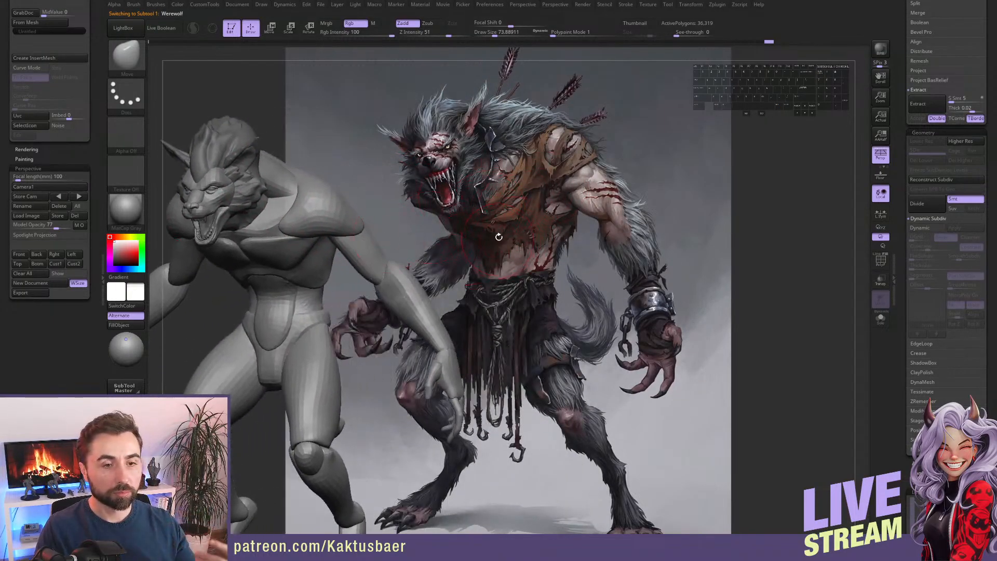
right_click_drag(320, 251, 559, 149)
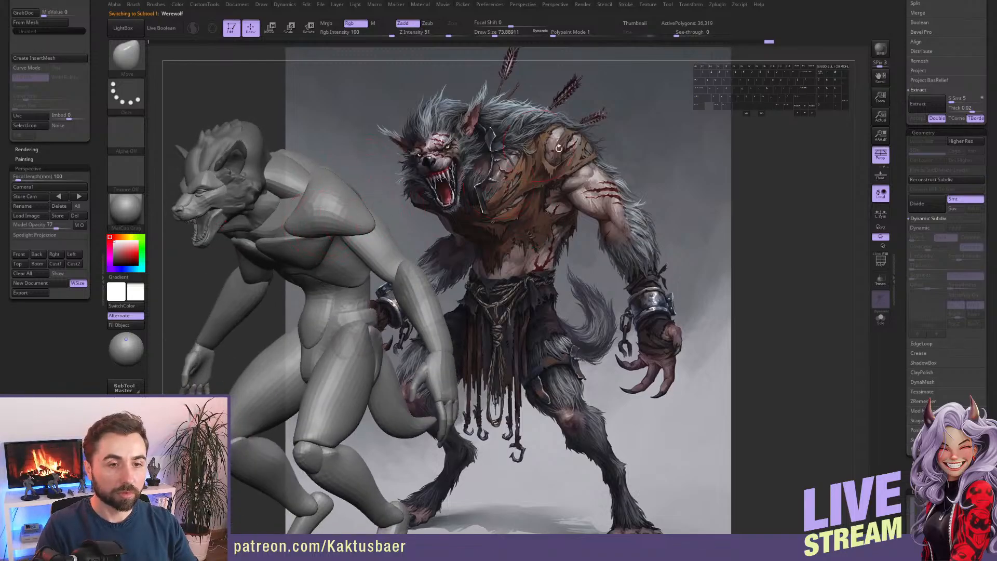
right_click_drag(322, 171, 363, 189)
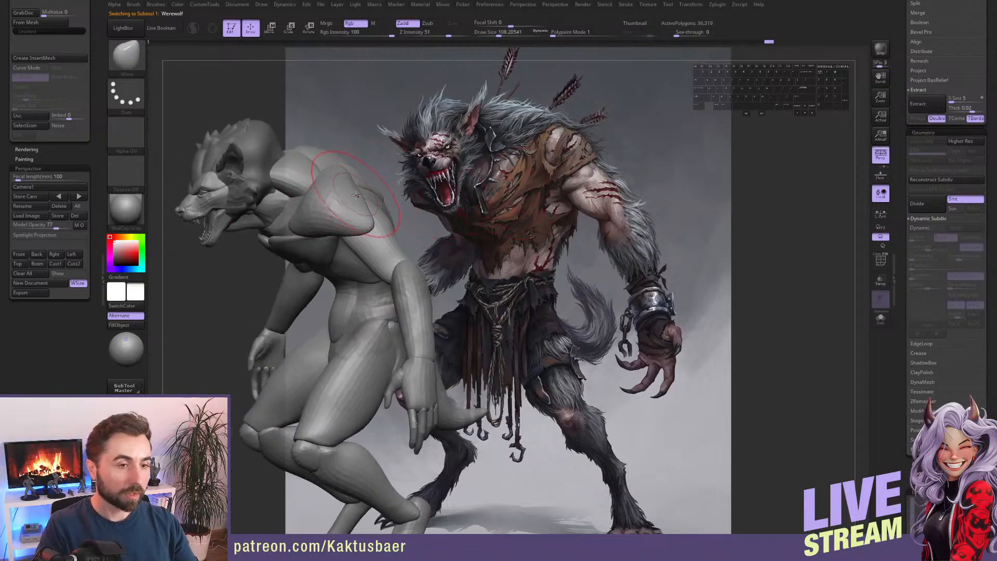
left_click_drag(362, 182, 332, 174)
Adjust the chest and shoulder area with the Move brush, bringing its size down to about 74.
mouse_move(327, 165)
right_mouse_down("alt")
mouse_move(406, 204)
mouse_move(559, 180)
right_mouse_up("alt")
mouse_move(500, 200)
right_mouse_down("alt")
mouse_move(545, 169)
mouse_move(605, 174)
right_mouse_up("alt")
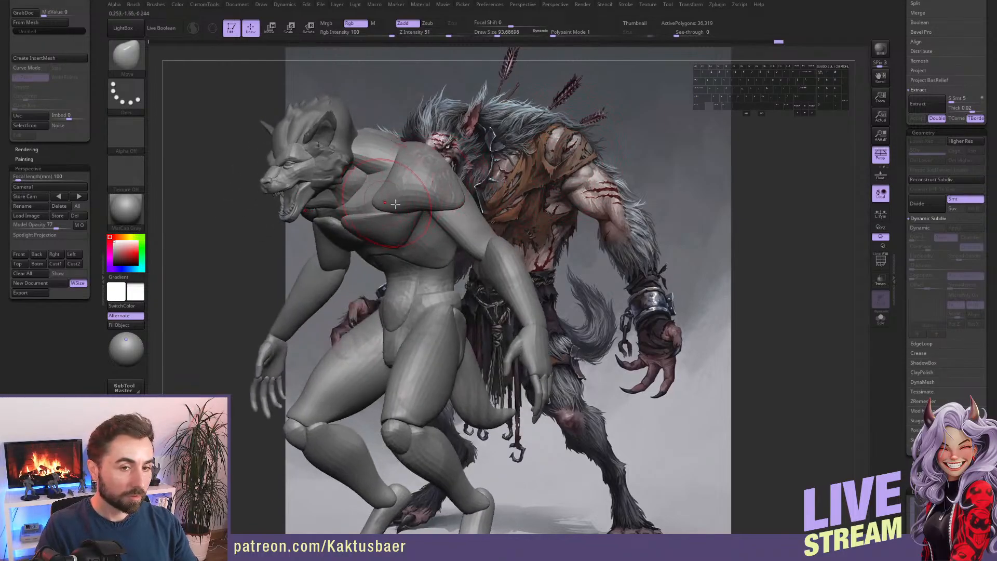
mouse_move(337, 220)
right_mouse_down("alt")
mouse_move(342, 179)
mouse_move(387, 182)
right_mouse_up("alt")
key("s")
key("s")
left_click_drag(380, 178, 378, 179)
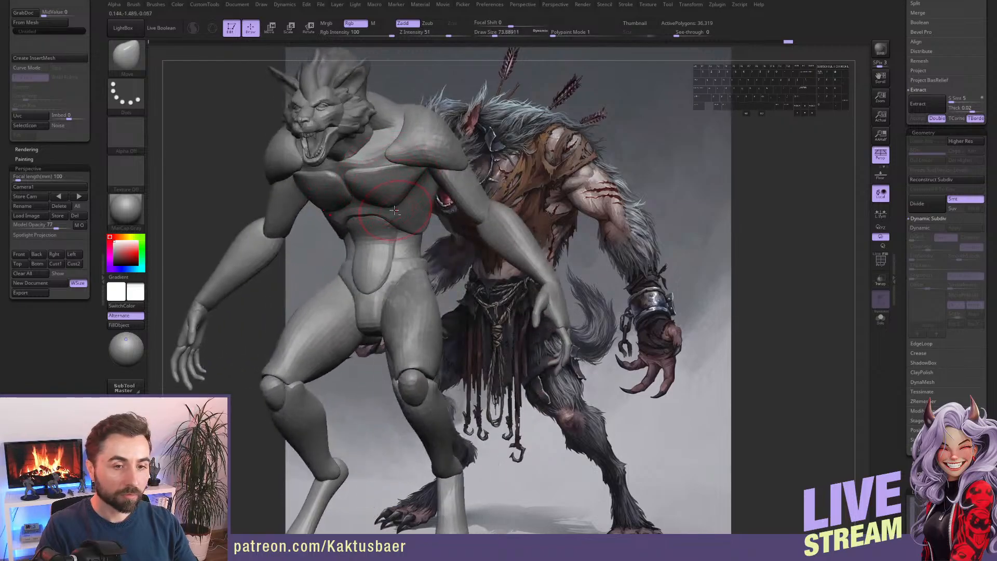
right_click_drag(395, 211, 311, 234, "alt")
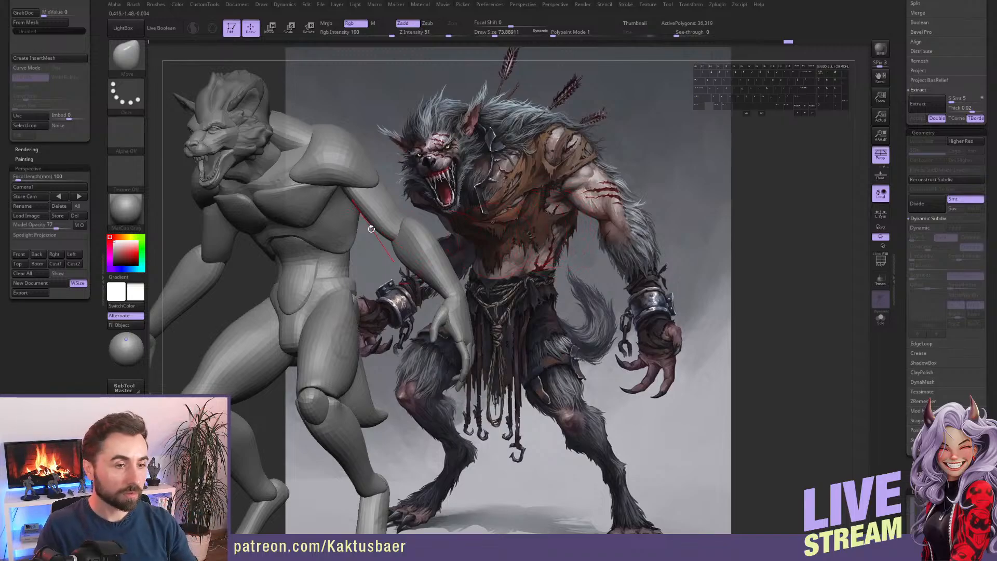
Reshape the side of the ribcage and waist with the Move brush.
key("w")
key("q")
left_click_drag(351, 224, 358, 228)
right_click_drag(415, 221, 344, 210)
mouse_move(351, 169)
right_mouse_down()
mouse_move(361, 196)
mouse_move(357, 177)
mouse_move(403, 230)
mouse_move(457, 233)
right_mouse_up()
left_click_drag(446, 236, 461, 255, "ctrl")
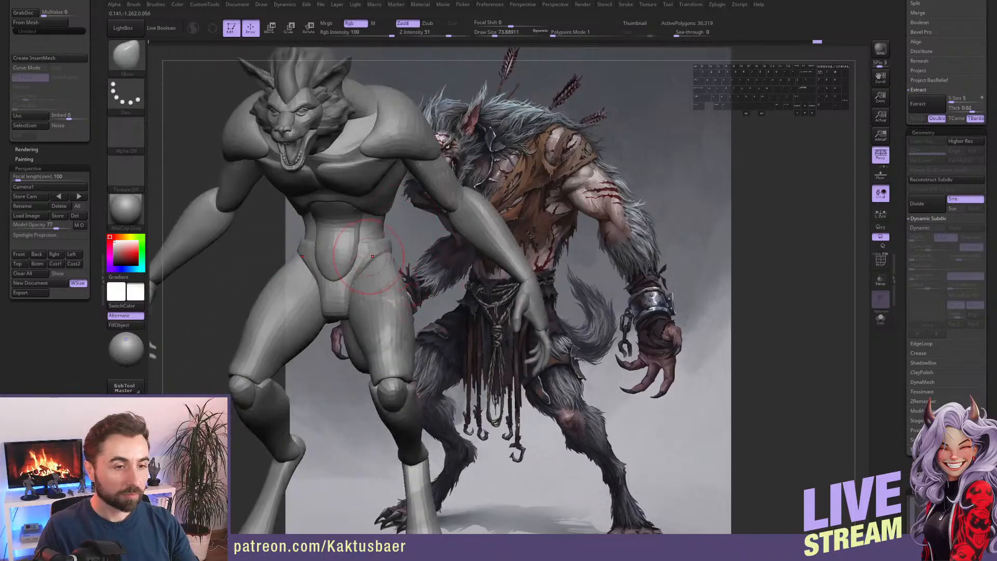
Enlarge the Move brush and adjust the lower back and hips, checking their proportions against the reference.
key("]")
mouse_move(385, 251)
right_mouse_down()
mouse_move(342, 257)
mouse_move(431, 255)
right_mouse_up()
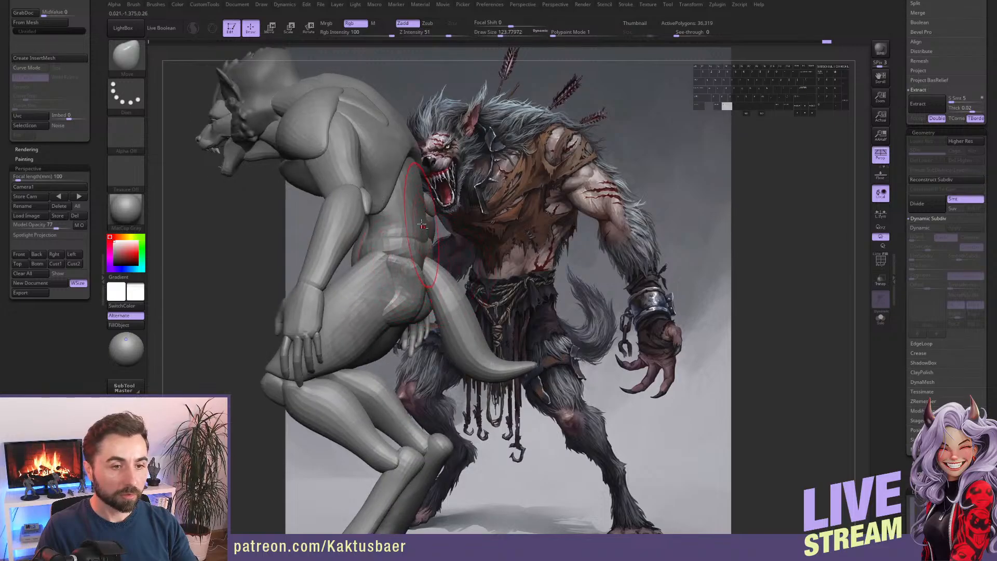
mouse_move(418, 215)
right_mouse_down()
mouse_move(409, 225)
mouse_move(410, 280)
right_mouse_up()
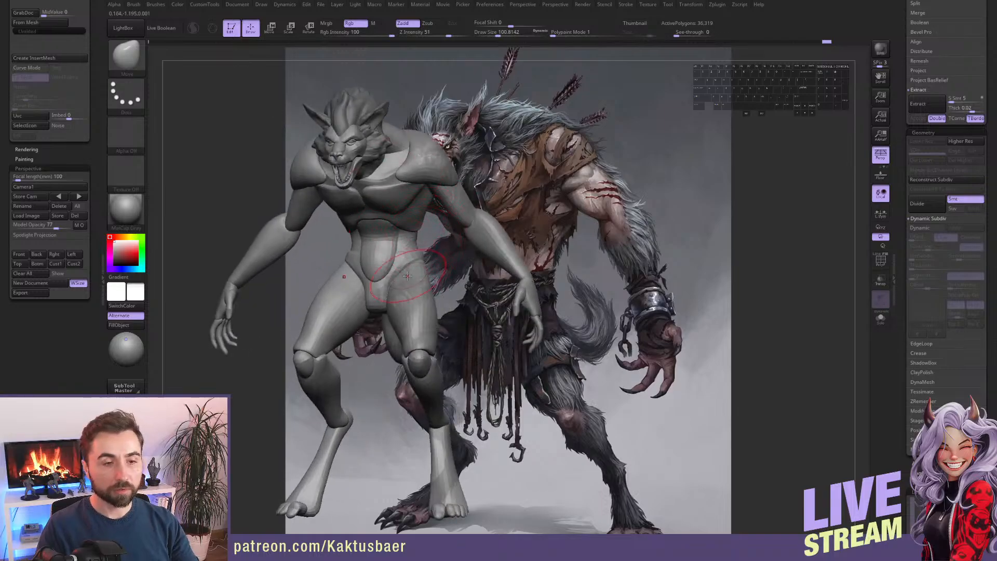
right_click_drag(398, 268, 305, 281, "alt")
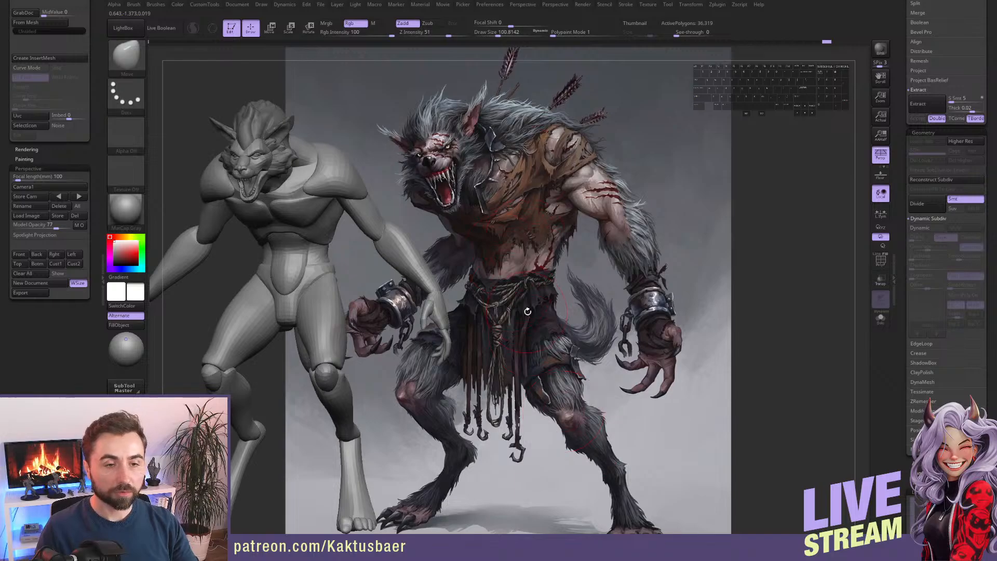
right_click_drag(304, 225, 381, 249, "alt")
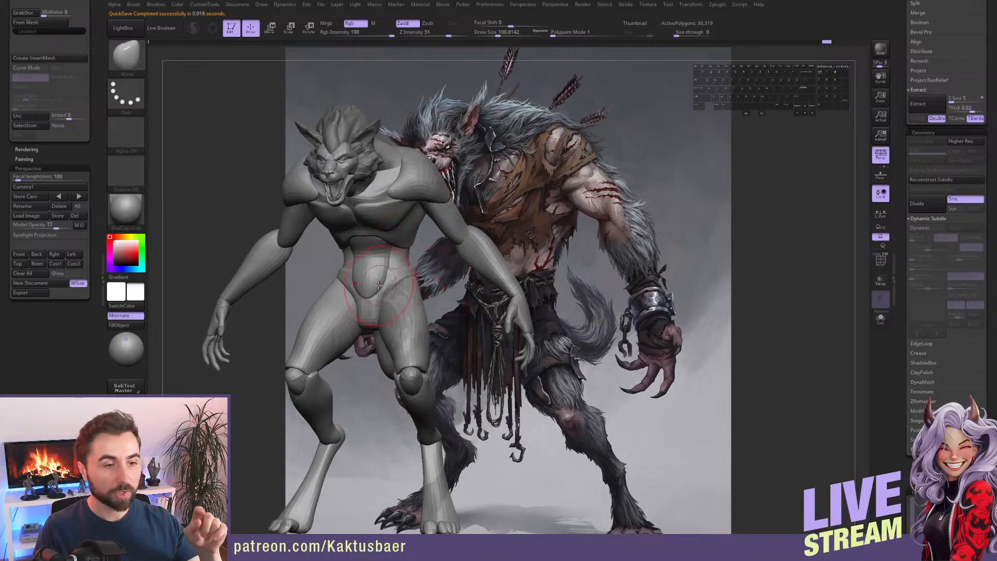
Set the Move brush size to about 90 and mask everything on the body except the thighs.
key("s")
left_click(387, 276)
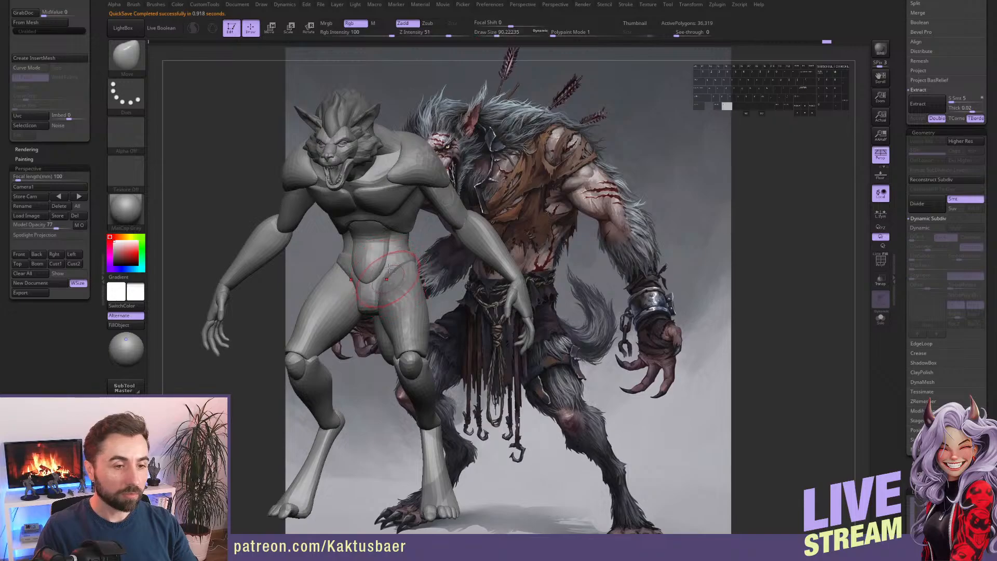
right_click_drag(388, 276, 386, 248, "alt")
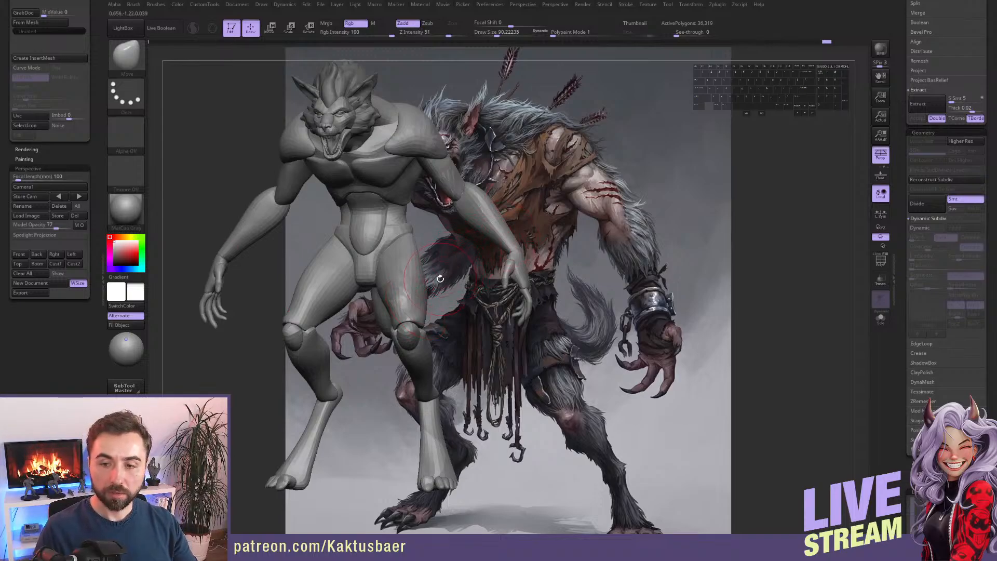
right_click_drag(393, 240, 383, 266, "alt")
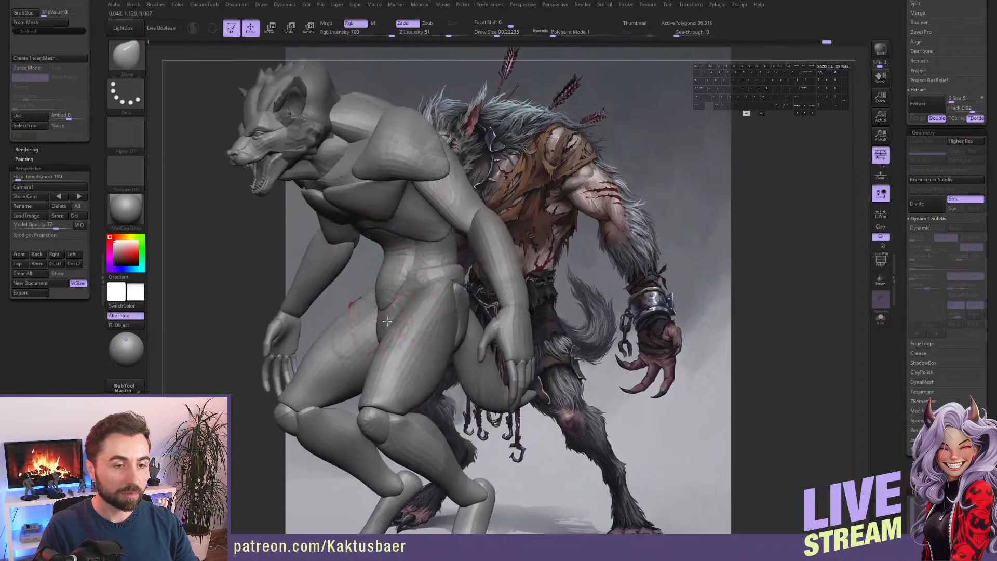
right_click_drag(387, 322, 379, 270)
key("w")
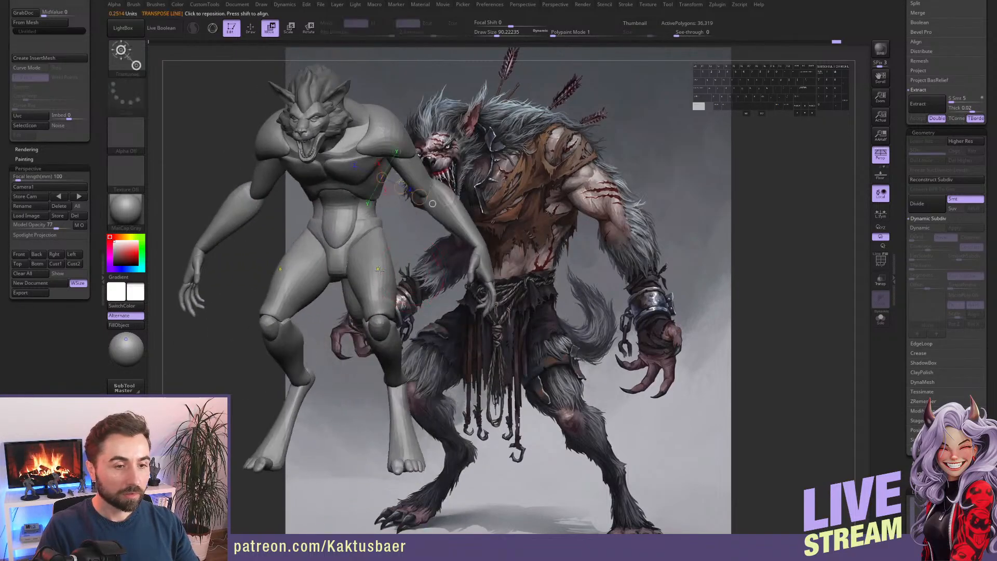
key("q")
Compare the body with the reference from the stored front view and clear the mask.
left_click(74, 264)
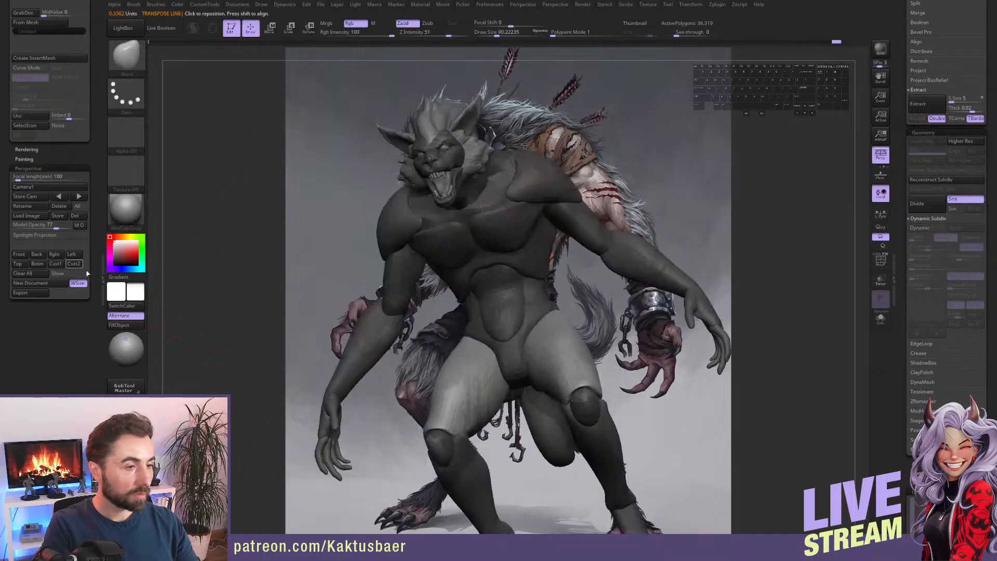
left_click(20, 254)
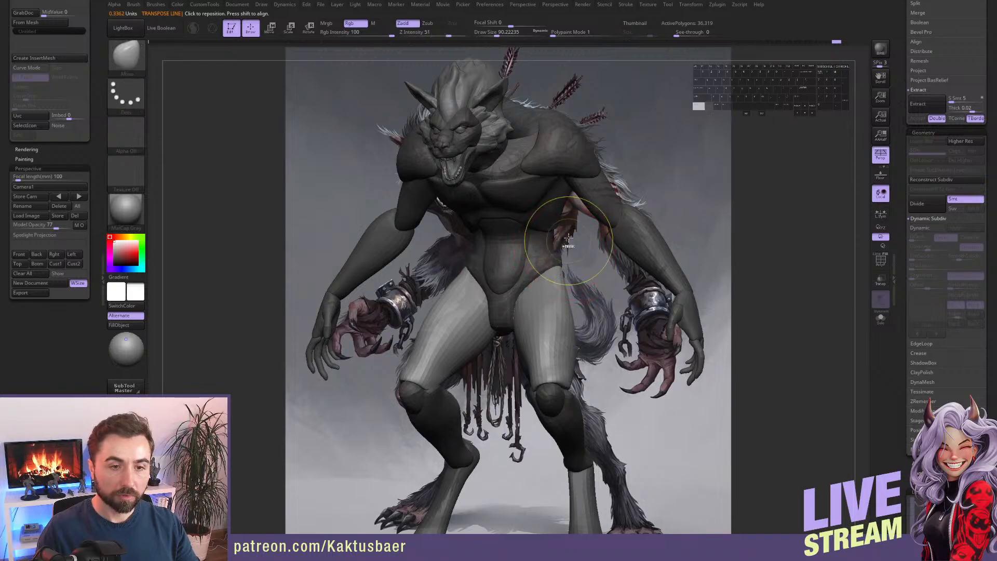
left_click_drag(568, 244, 563, 256, "ctrl")
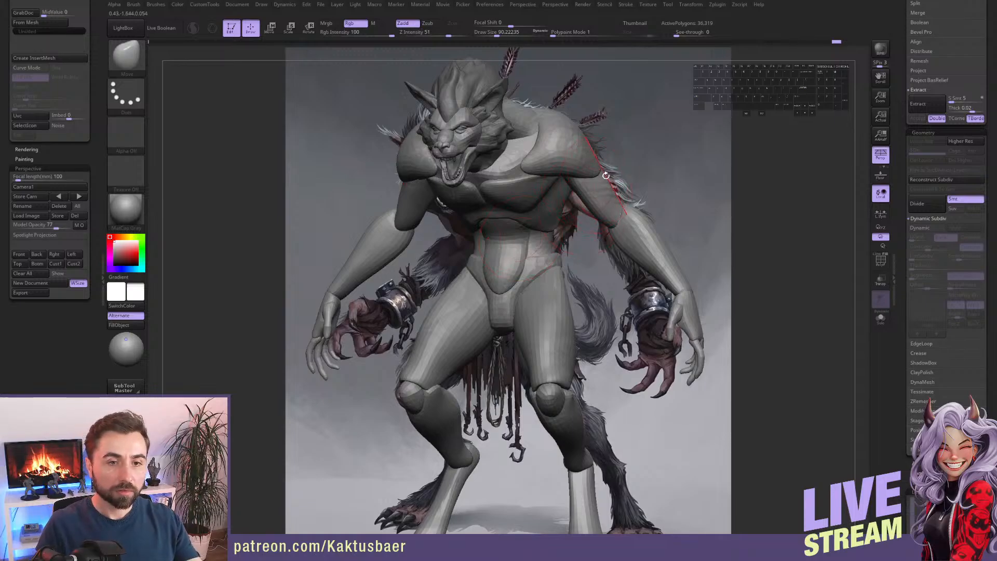
Mask everything except the upper arms and reshape them with the Move brush at a size of about 59.
key("w")
left_click(593, 190, "ctrl")
key("q")
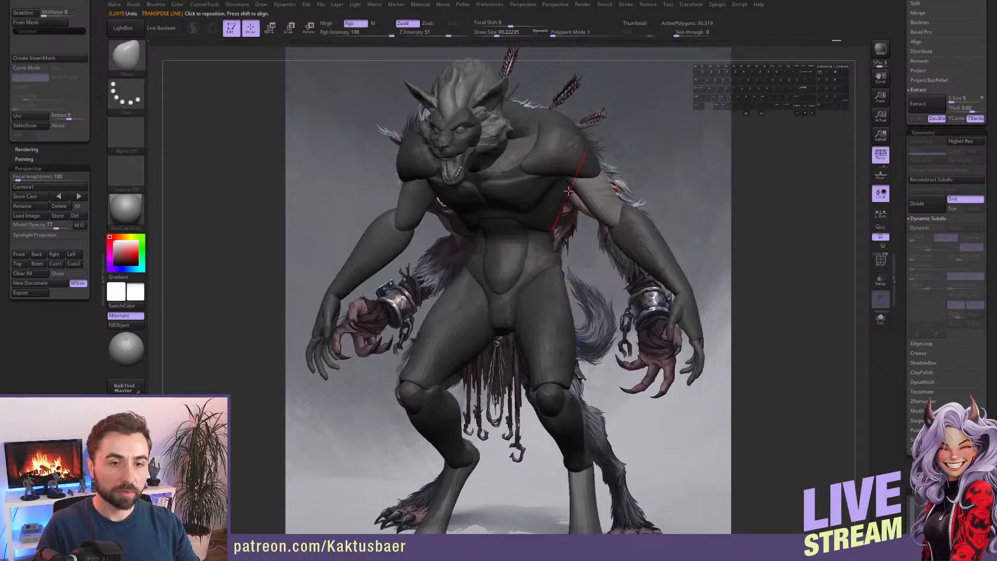
mouse_move(563, 202)
right_mouse_down()
mouse_move(579, 168)
mouse_move(581, 200)
mouse_move(556, 214)
right_mouse_up()
key("s")
left_click_drag(556, 215, 583, 232)
key("s")
left_click_drag(591, 241, 584, 242)
left_click_drag(586, 238, 582, 245)
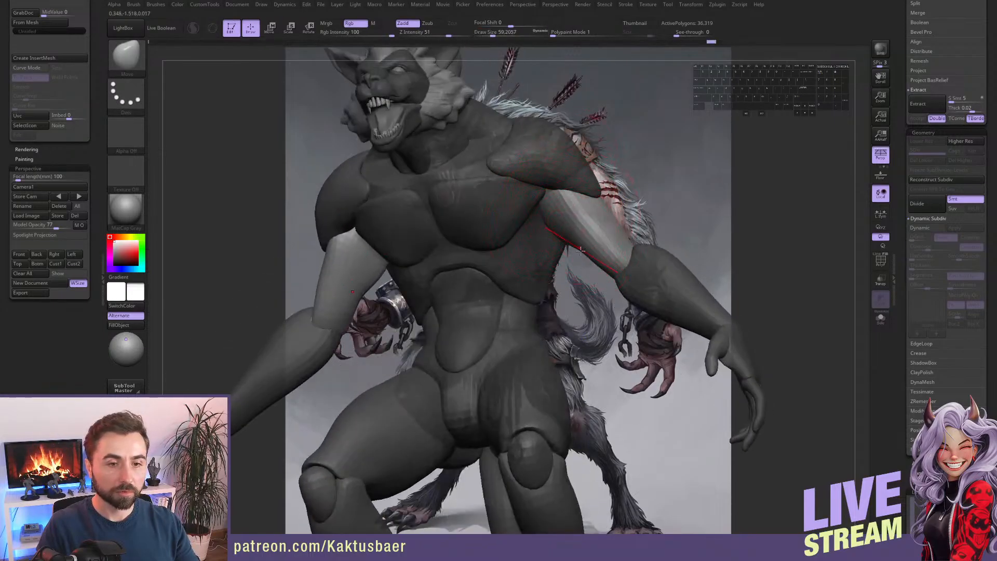
Adjust the upper arm from the back and front with the Move brush at a size of about 74.
right_click_drag(581, 239, 478, 231)
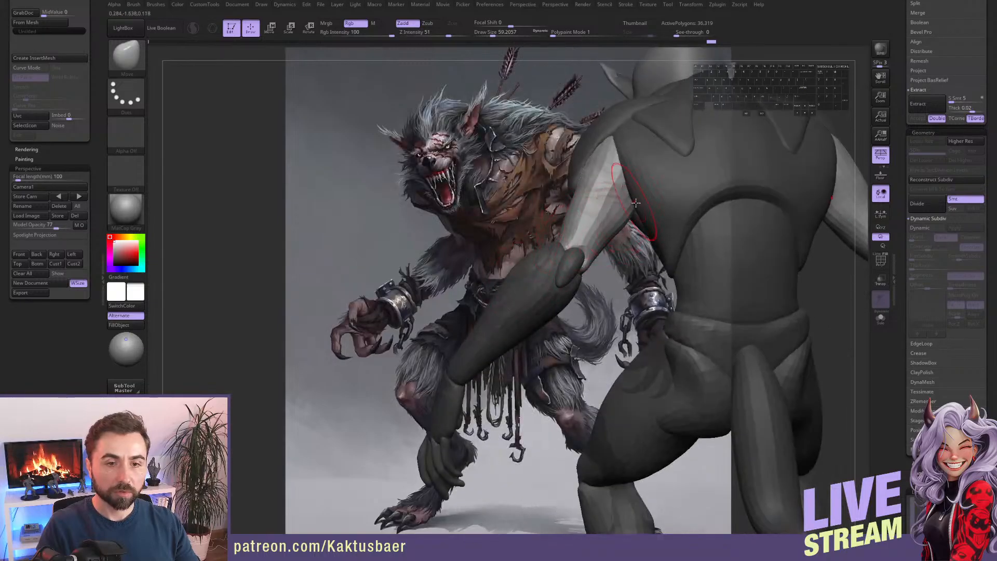
key("s")
left_click_drag(636, 202, 650, 197)
right_click_drag(649, 182, 595, 213)
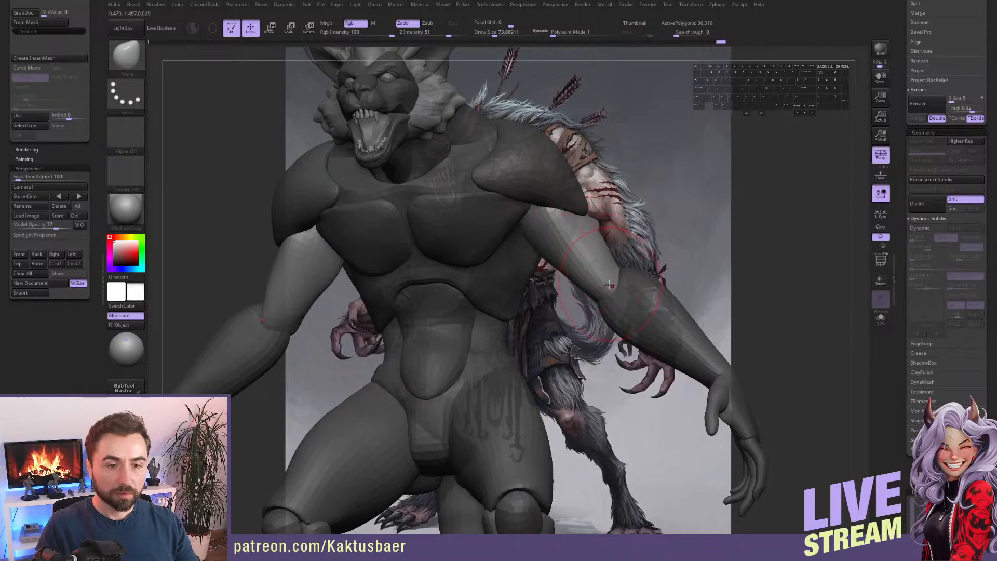
mouse_move(610, 285)
right_mouse_down()
mouse_move(607, 239)
mouse_move(630, 228)
mouse_move(619, 238)
right_mouse_up()
key("s")
left_click_drag(620, 232, 609, 228)
right_click_drag(607, 232, 624, 220)
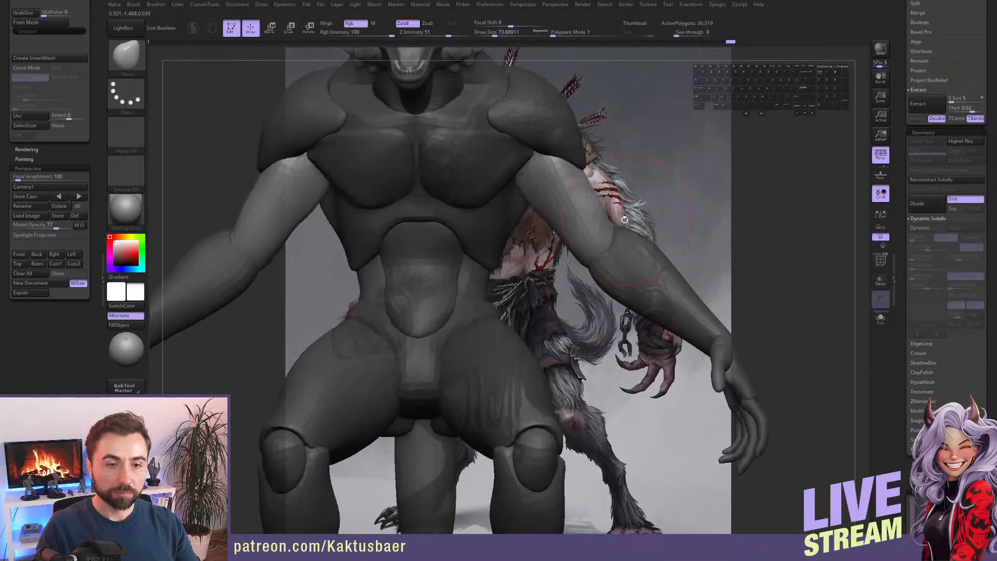
Refine the upper arm near the elbow at a brush size of about 68, and enlarge the brush to about 87.
key("s")
left_click(596, 204)
left_click_drag(616, 235, 618, 233)
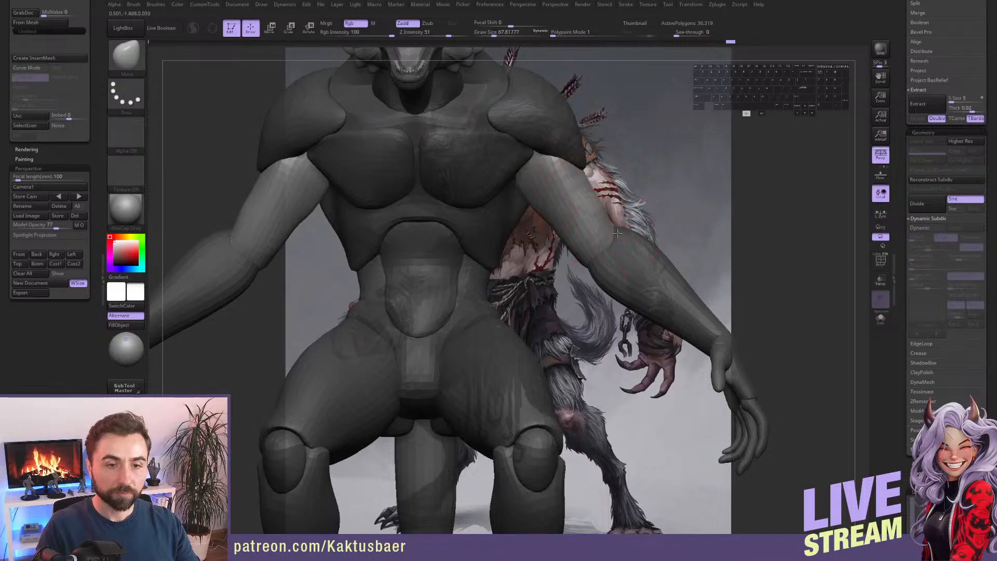
mouse_move(558, 223)
right_mouse_down("alt")
mouse_move(564, 232)
mouse_move(562, 206)
mouse_move(522, 221)
mouse_move(606, 220)
right_mouse_up("alt")
key("s")
left_click(561, 222)
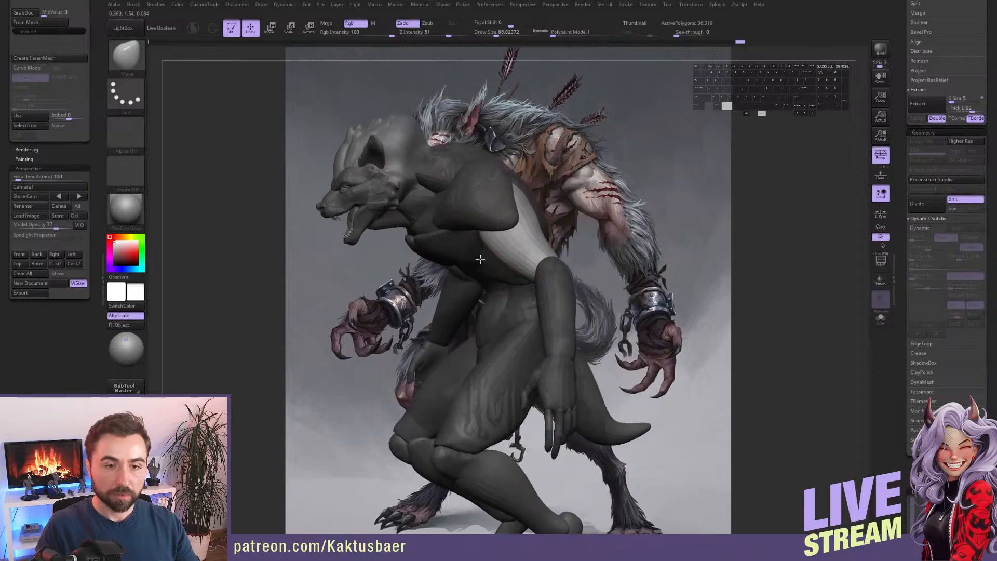
Check the upper arm from the side and switch the isolation to the forearms by masking everything else.
mouse_move(512, 246)
right_mouse_down()
mouse_move(517, 235)
mouse_move(482, 243)
right_mouse_up()
key("w")
left_click(559, 287, "ctrl")
key("q")
right_click_drag(561, 288, 618, 291)
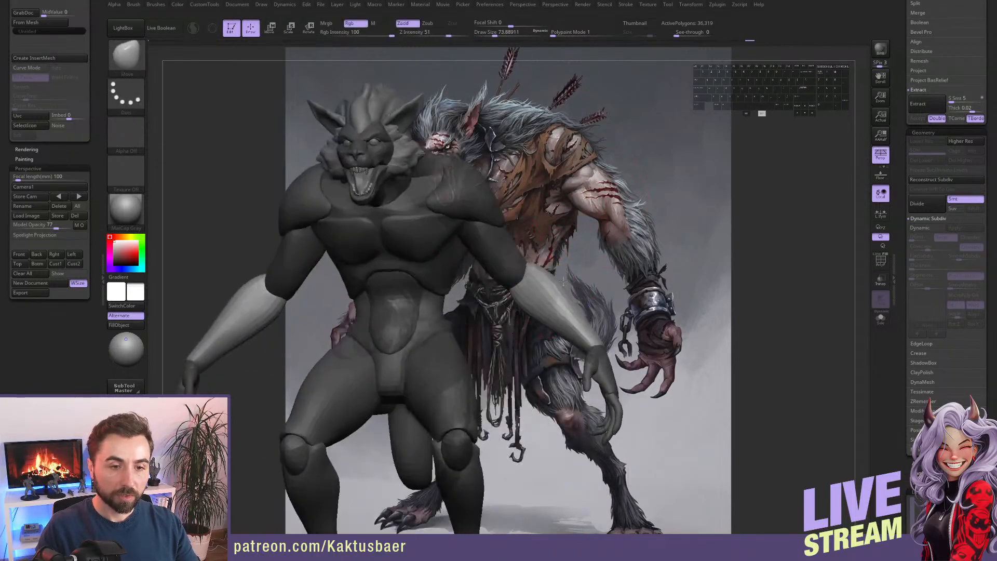
scroll(47, 155, "up", 5)
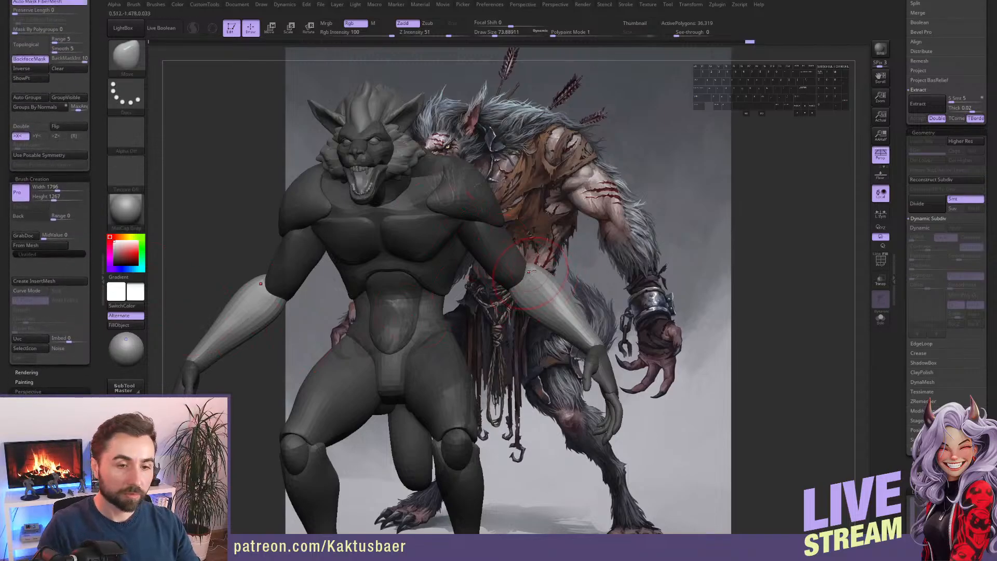
Reshape the forearms with the Move brush at a size of about 94, working from several angles.
key("s")
mouse_move(556, 292)
left_mouse_down()
mouse_move(563, 287)
mouse_move(524, 310)
left_mouse_up()
right_click_drag(524, 310, 499, 313)
left_click_drag(519, 315, 522, 313)
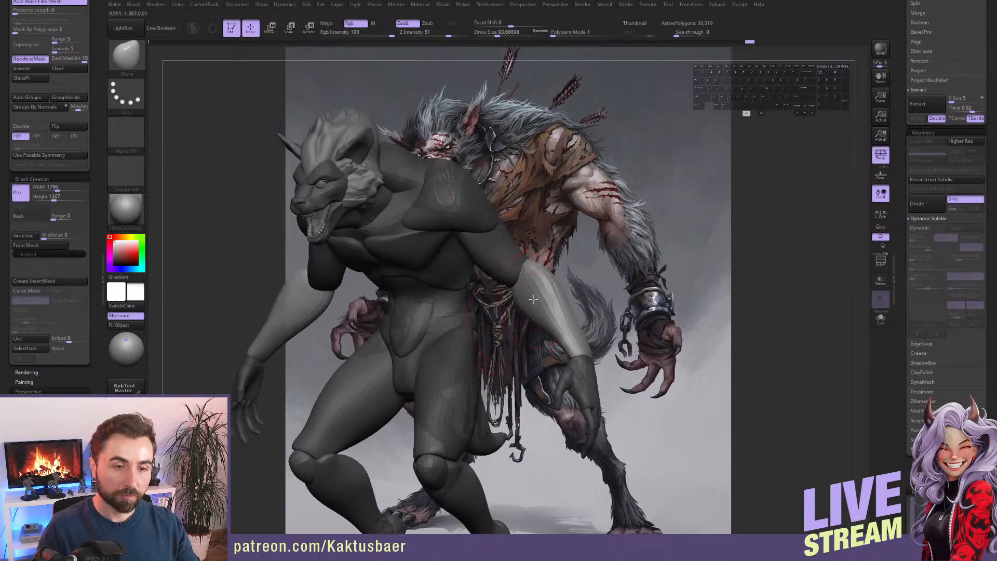
right_click_drag(521, 313, 488, 310)
mouse_move(566, 281)
right_mouse_down()
mouse_move(550, 287)
mouse_move(531, 254)
mouse_move(522, 263)
mouse_move(567, 273)
mouse_move(575, 290)
mouse_move(552, 270)
mouse_move(563, 267)
mouse_move(542, 293)
right_mouse_up()
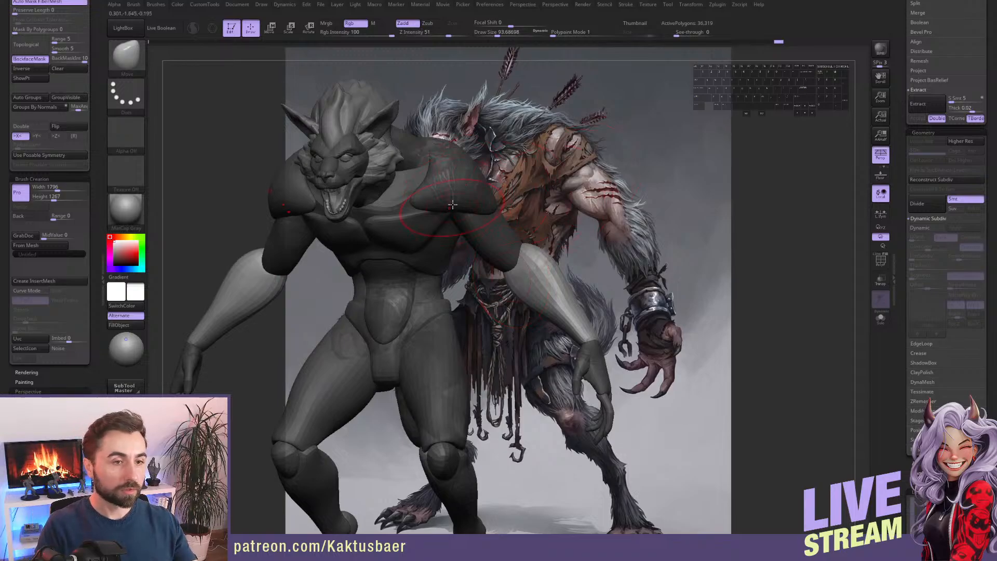
Clear the forearm isolation mask and paint a new mask over the neck and shoulders at a size of about 35.
right_click_drag(452, 205, 460, 194)
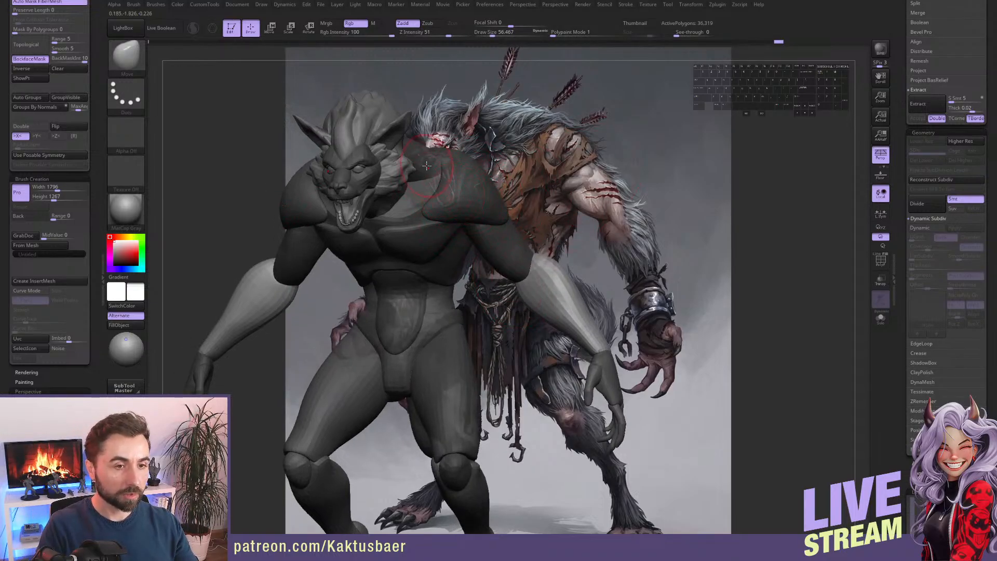
right_click_drag(426, 165, 426, 160)
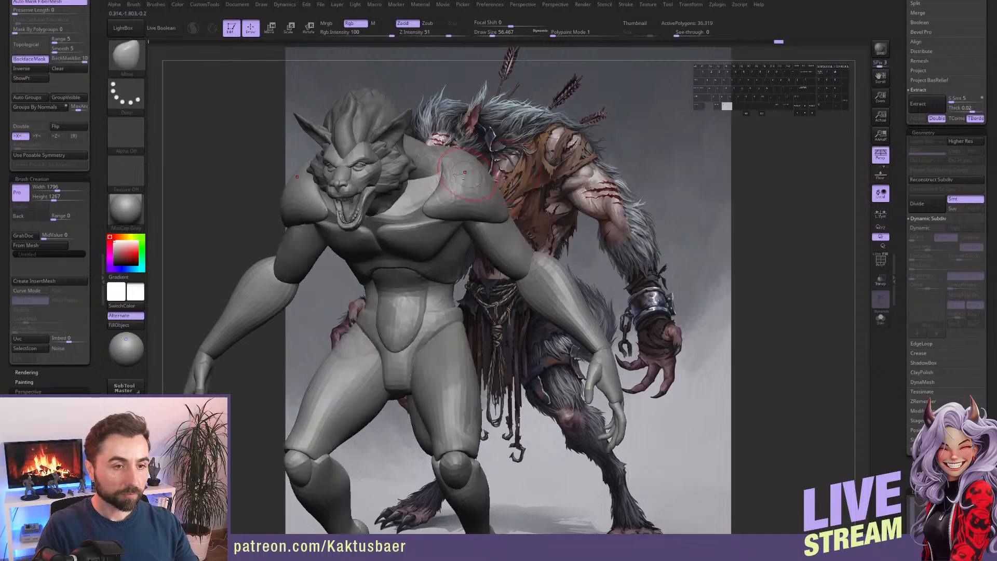
right_click_drag(484, 142, 425, 218)
mouse_move(414, 201)
left_mouse_down("ctrl")
mouse_move(425, 214)
mouse_move(470, 218)
mouse_move(425, 235)
left_mouse_up("ctrl")
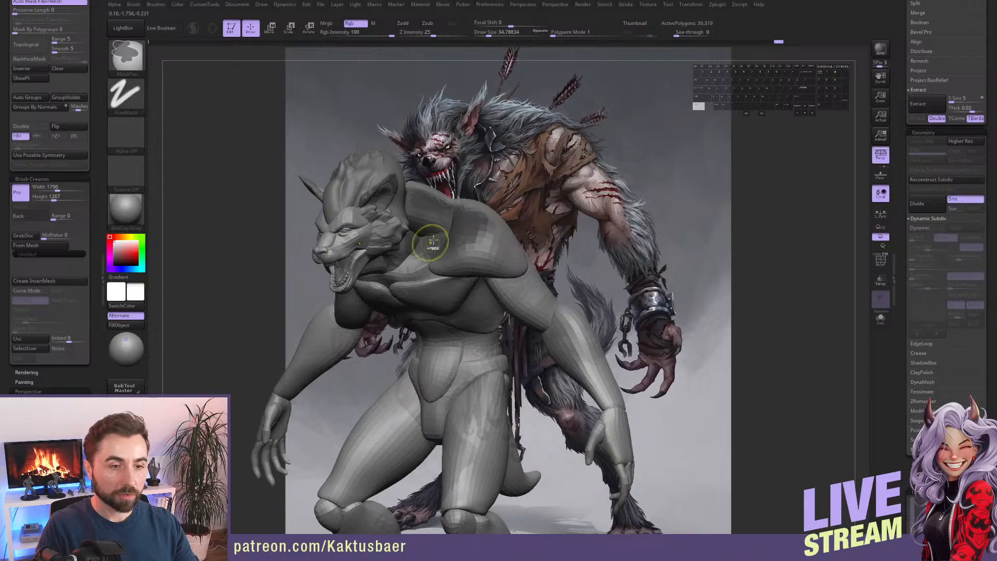
mouse_move(433, 238)
right_mouse_down()
mouse_move(449, 237)
mouse_move(421, 240)
right_mouse_up()
mouse_move(422, 238)
left_mouse_down("ctrl")
mouse_move(424, 222)
mouse_move(452, 239)
mouse_move(450, 258)
left_mouse_up("ctrl")
mouse_move(444, 224)
left_mouse_down("ctrl")
mouse_move(427, 220)
mouse_move(468, 237)
mouse_move(468, 265)
left_mouse_up("ctrl")
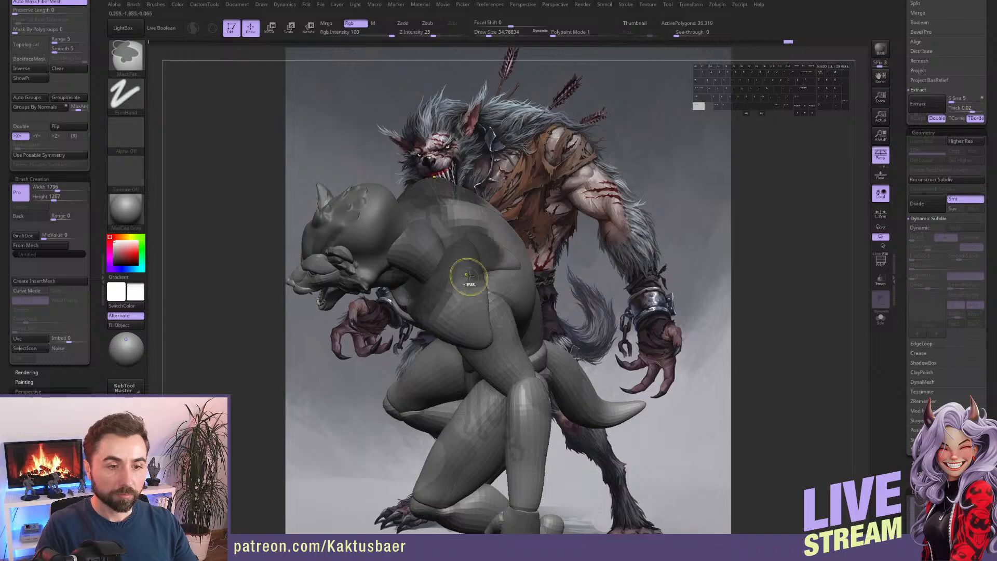
Extend the painted mask over the shoulder blades and down the back to the waist.
right_click_drag(468, 278, 455, 261)
mouse_move(448, 265)
left_mouse_down("ctrl")
mouse_move(447, 253)
mouse_move(512, 220)
mouse_move(537, 270)
mouse_move(511, 277)
left_mouse_up("ctrl")
right_click_drag(420, 224, 494, 202)
mouse_move(552, 140)
right_mouse_down()
mouse_move(472, 230)
mouse_move(467, 252)
mouse_move(439, 252)
right_mouse_up()
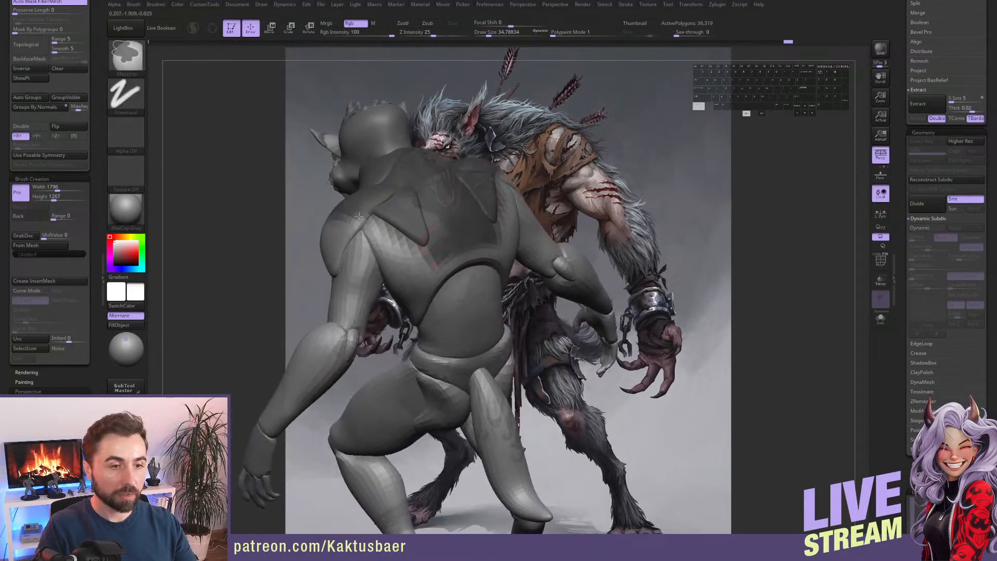
mouse_move(439, 252)
left_mouse_down("ctrl")
mouse_move(470, 310)
mouse_move(411, 219)
mouse_move(440, 307)
mouse_move(473, 339)
mouse_move(463, 369)
left_mouse_up("ctrl")
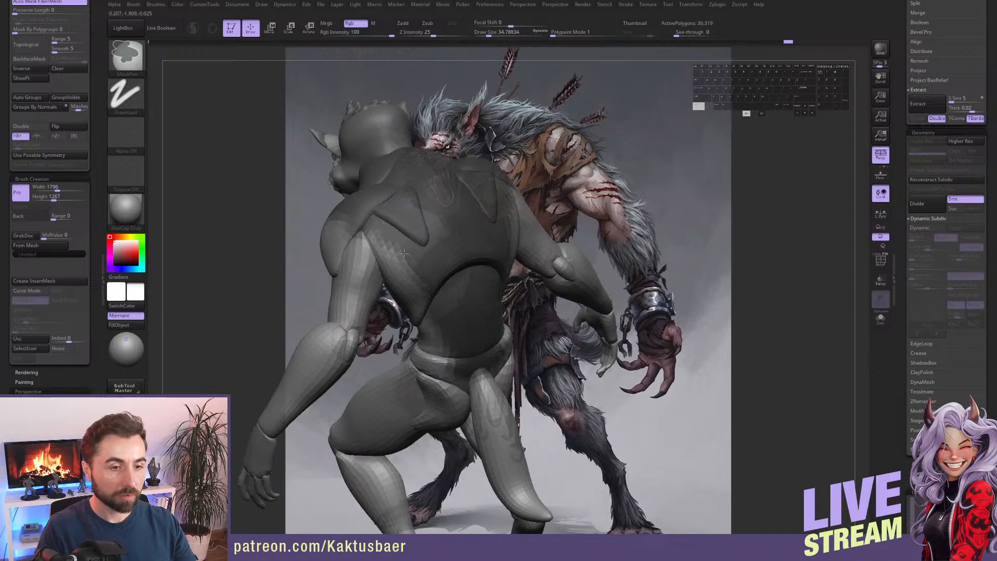
right_click_drag(404, 253, 462, 244)
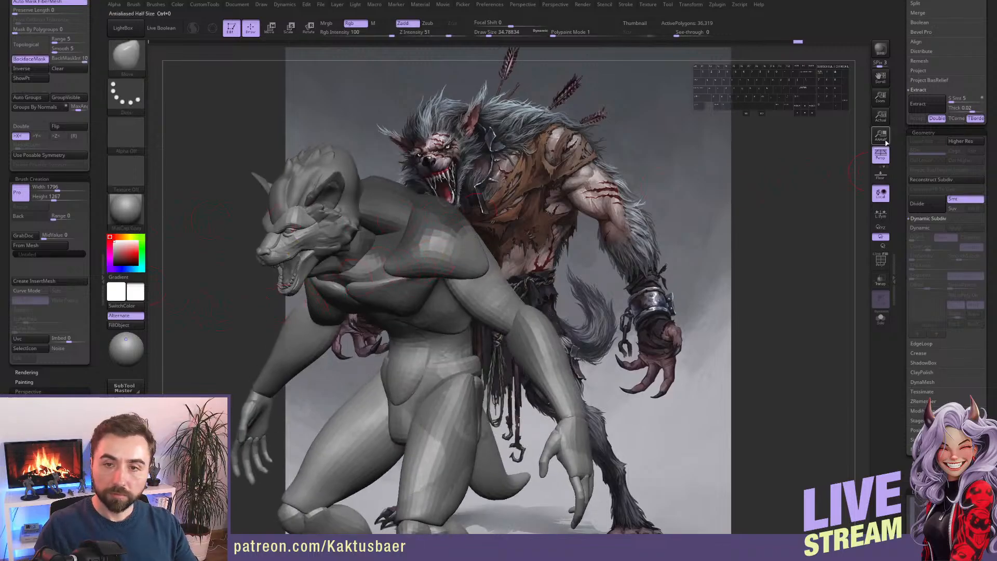
Extract the masked neck, shoulder and back area at 0.02 thickness, clear its mask and DynaMesh the shell at resolution 128.
left_click(919, 119)
left_click_drag(594, 226, 569, 245, "ctrl")
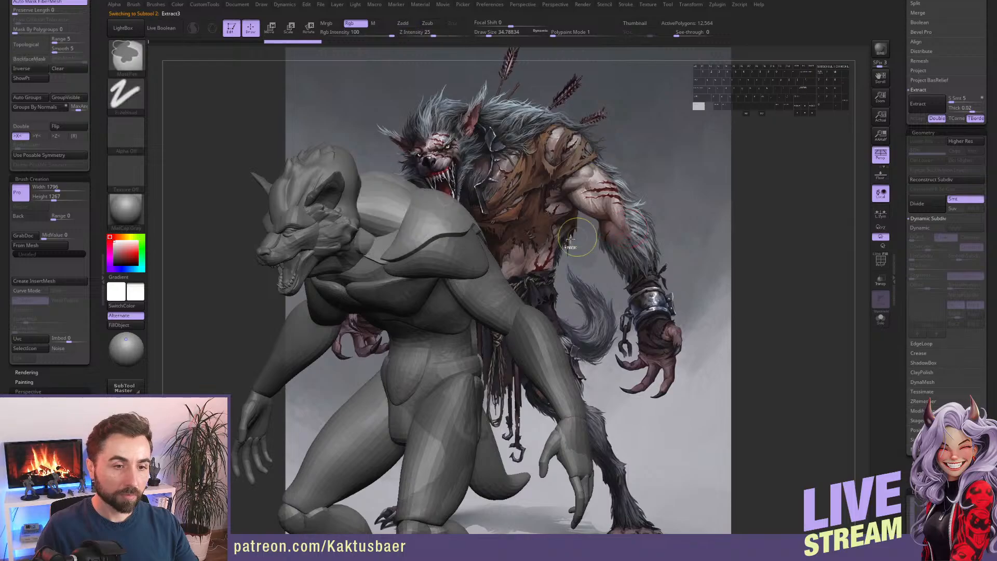
mouse_move(503, 225)
right_mouse_down()
mouse_move(427, 220)
mouse_move(462, 219)
right_mouse_up()
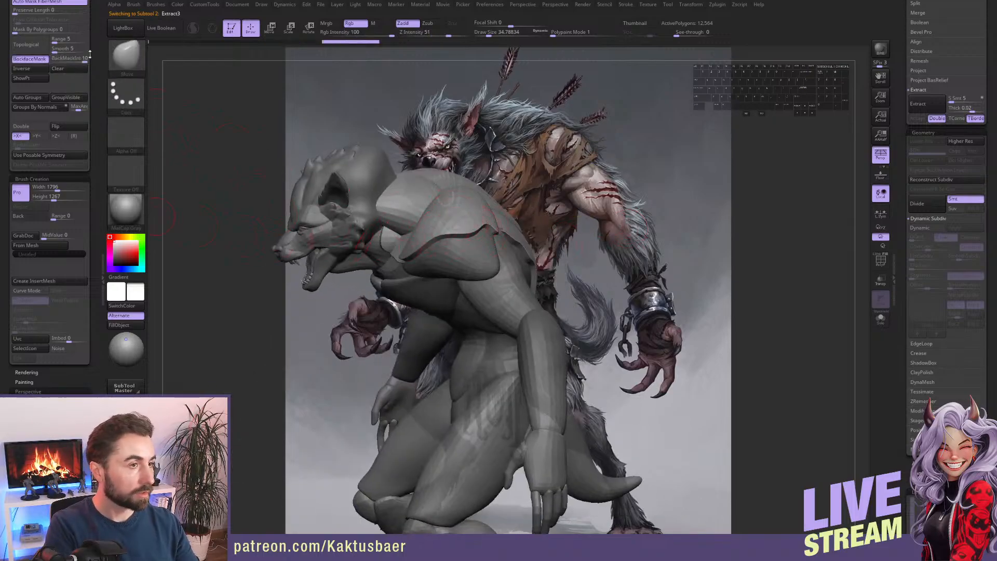
scroll(60, 139, "up", 5)
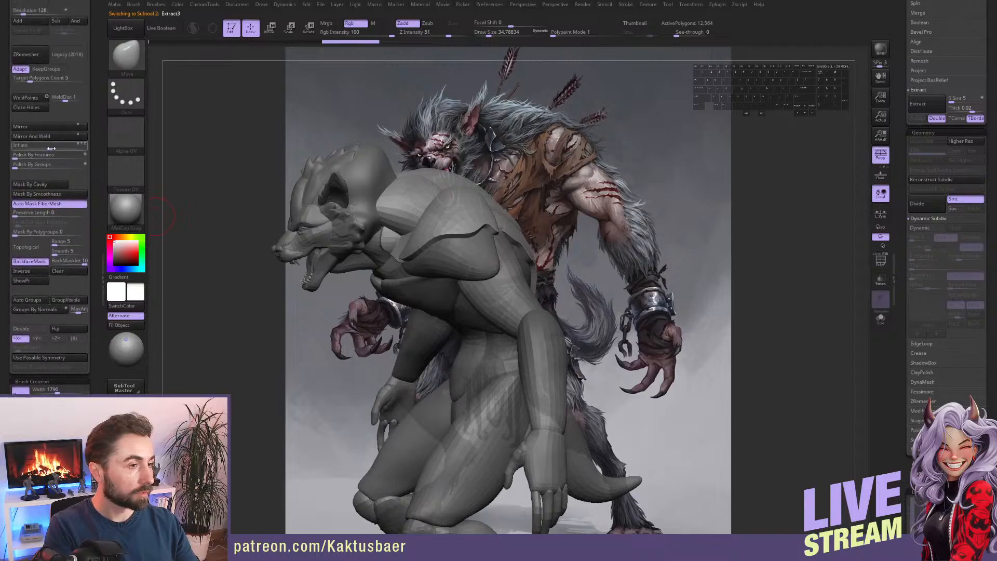
scroll(94, 69, "up", 1)
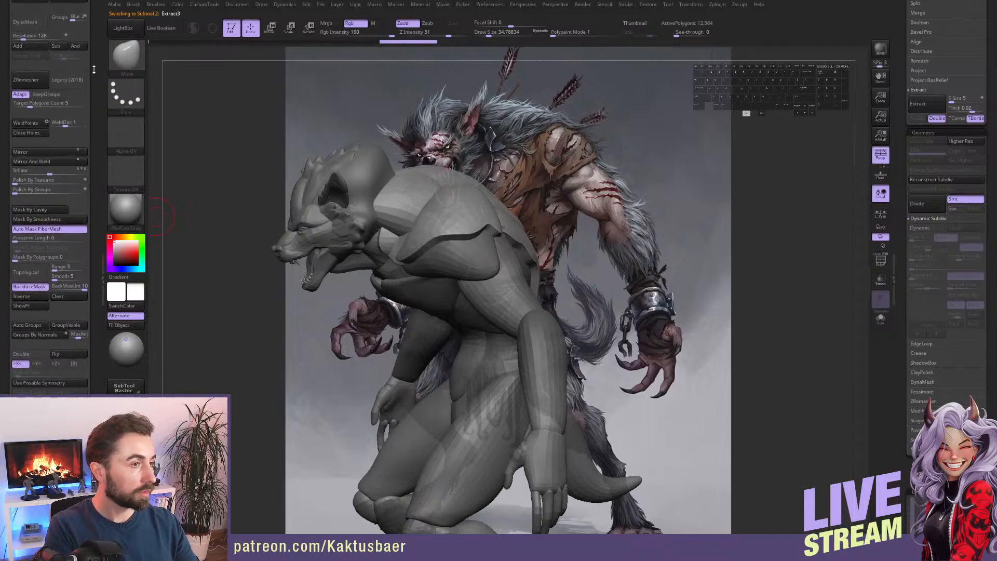
scroll(94, 69, "up", 2)
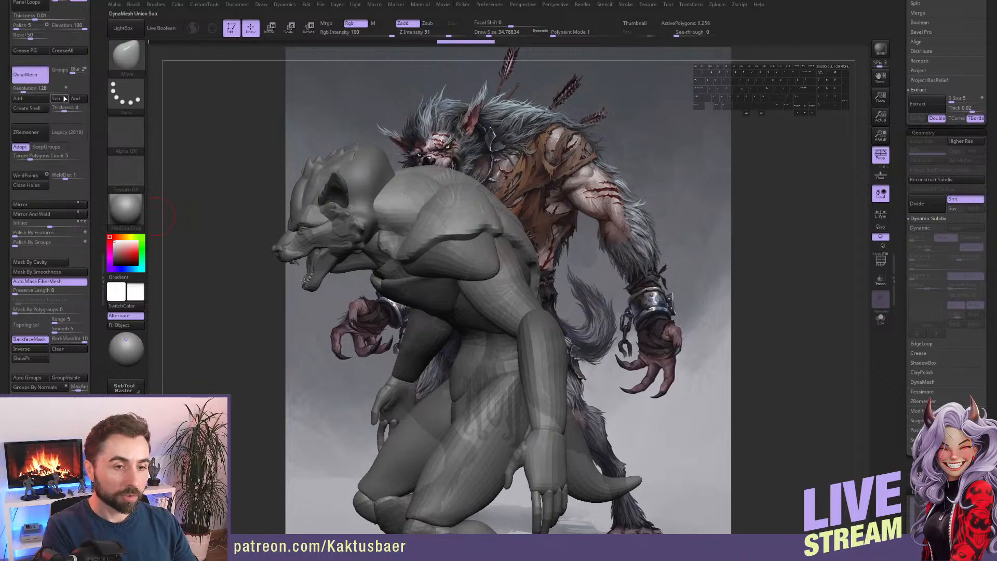
Smooth the extracted shell along the neck, front shoulder and outer shoulder edges.
right_click_drag(398, 255, 423, 235)
mouse_move(365, 242)
left_mouse_down("shift")
mouse_move(371, 256)
mouse_move(405, 208)
mouse_move(435, 244)
mouse_move(417, 252)
left_mouse_up("shift")
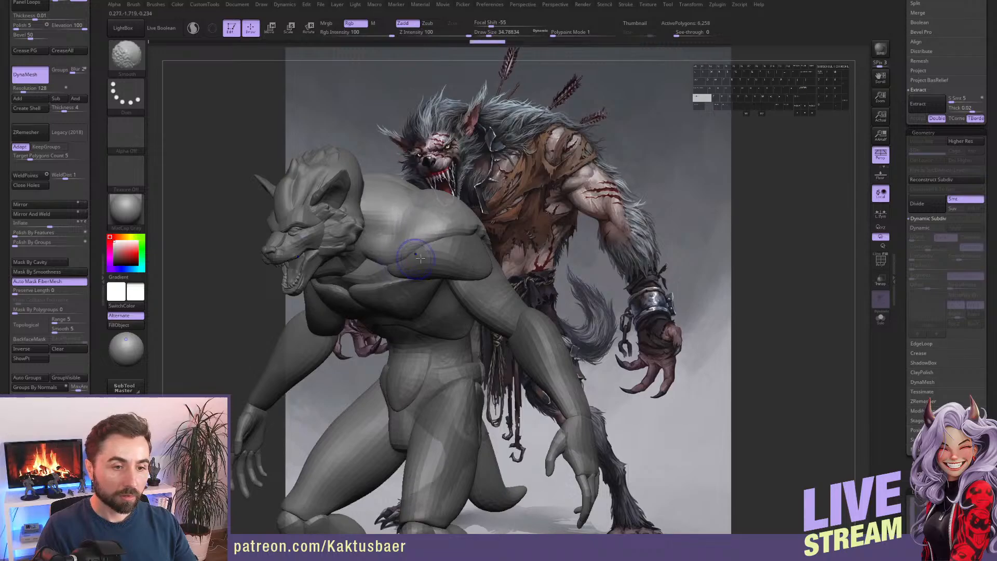
right_click_drag(417, 256, 375, 251)
left_click_drag(477, 228, 509, 234, "shift")
right_click_drag(529, 244, 487, 252)
mouse_move(520, 247)
left_mouse_down("shift")
mouse_move(567, 292)
mouse_move(589, 361)
mouse_move(626, 390)
left_mouse_up("shift")
right_click_drag(598, 320, 555, 316, "alt")
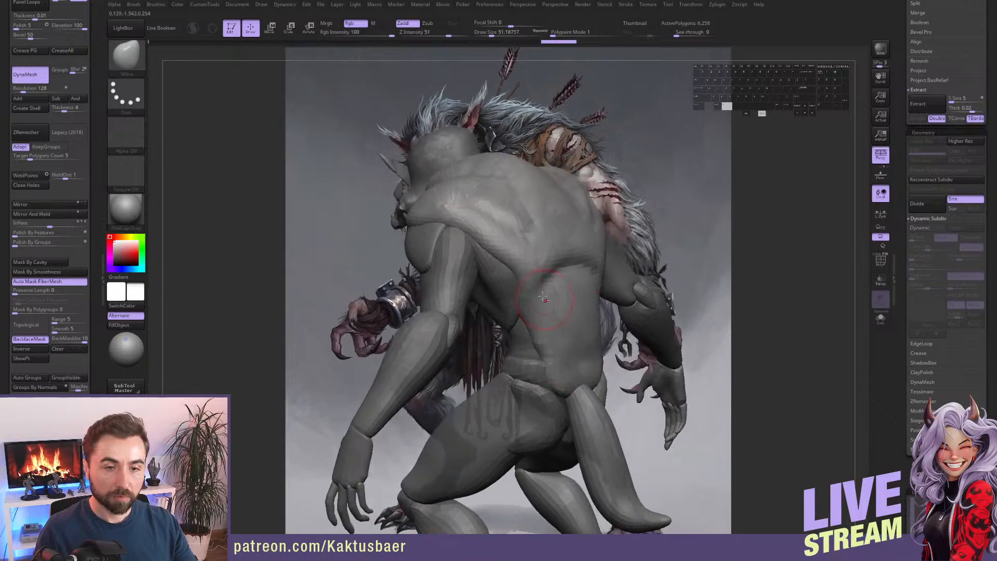
Smooth the extracted shell across the middle and upper back with a brush size of about 51.
key("shift+q")
left_click_drag(564, 281, 544, 272, "shift")
left_click_drag(517, 196, 517, 204, "shift")
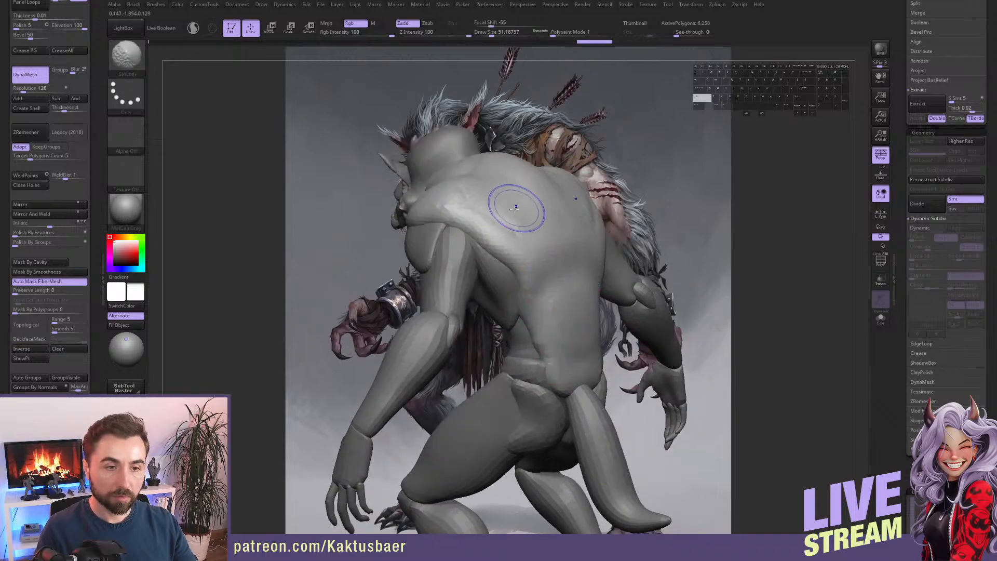
right_click_drag(517, 204, 500, 222)
Use the Move brush to build up the extracted shell's silhouette over the upper back and shoulder.
key("b")
key("m")
key("v")
right_click_drag(482, 180, 353, 255)
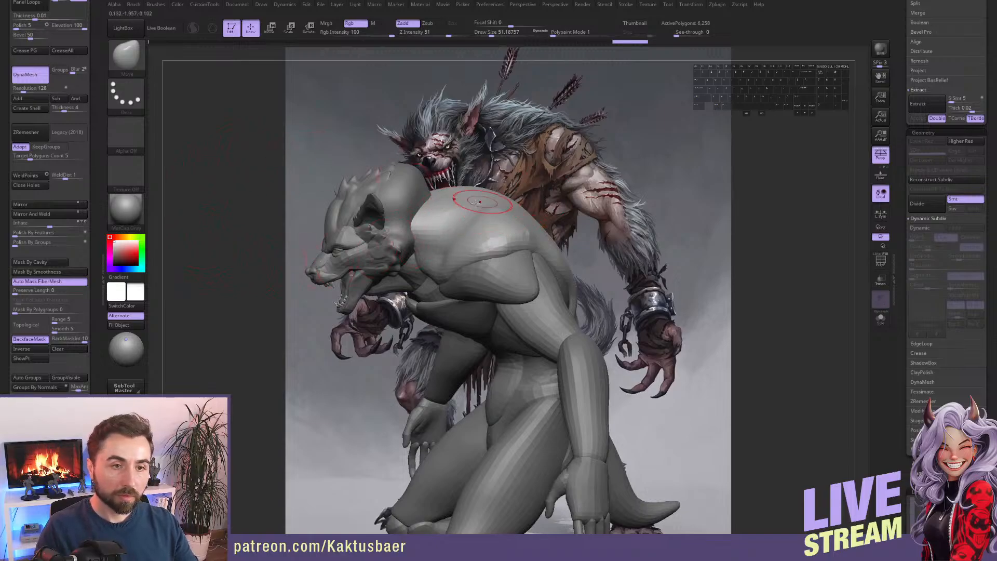
mouse_move(451, 209)
left_mouse_down()
mouse_move(442, 205)
mouse_move(461, 188)
left_mouse_up()
right_click_drag(487, 179, 460, 194)
mouse_move(459, 194)
left_mouse_down()
mouse_move(452, 169)
mouse_move(518, 197)
left_mouse_up()
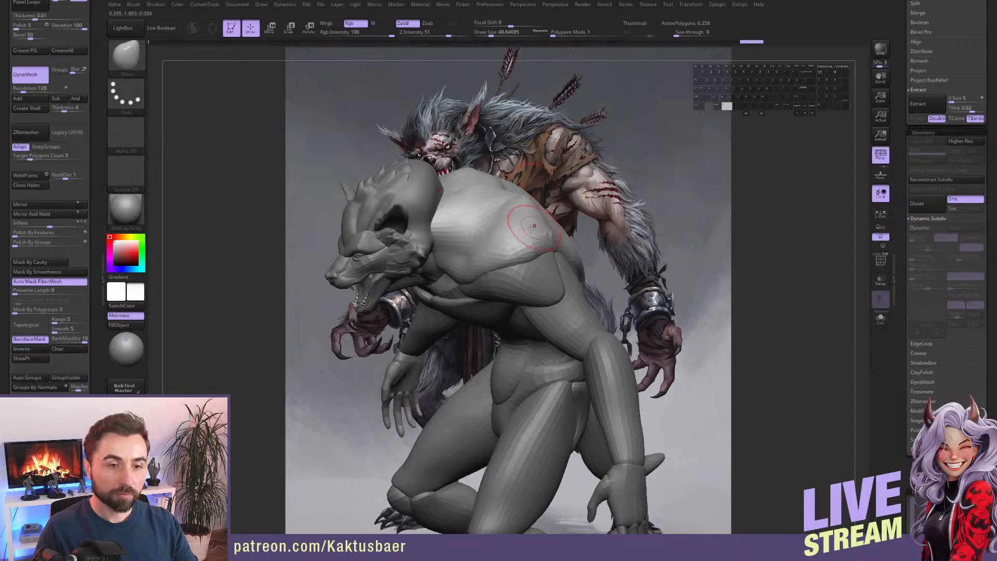
Reshape the extracted shell over the shoulder and upper back with the Move brush at a size of about 90, smoothing the result.
key("s")
mouse_move(525, 227)
right_mouse_down("alt")
mouse_move(505, 233)
mouse_move(486, 211)
right_mouse_up("alt")
key("s")
left_click_drag(525, 195, 530, 183)
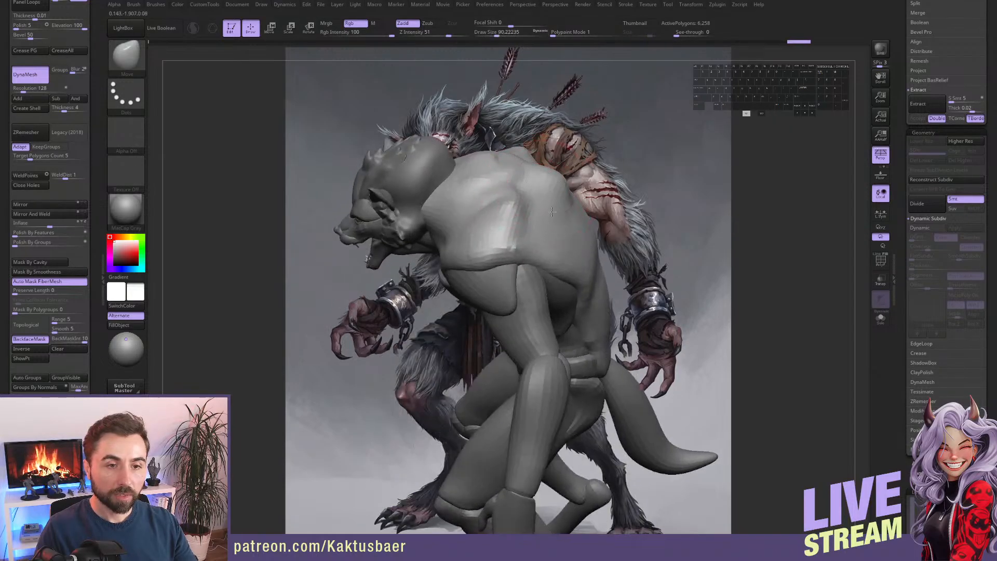
left_click_drag(550, 224, 560, 229)
right_click_drag(548, 221, 535, 209)
left_click_drag(514, 203, 486, 187, "shift")
right_click_drag(483, 188, 474, 182)
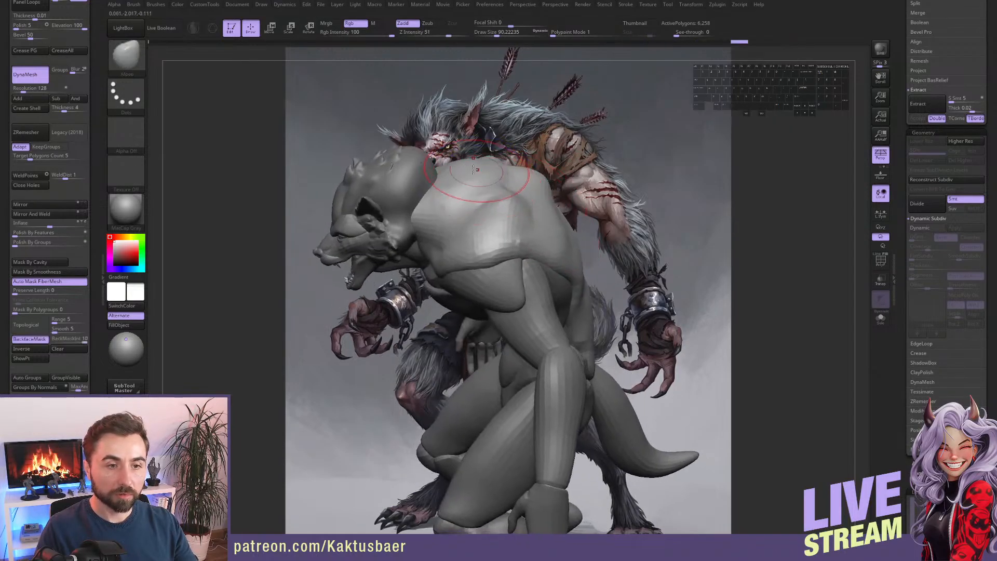
key("s")
left_click_drag(470, 179, 464, 179)
left_click(432, 161, "alt")
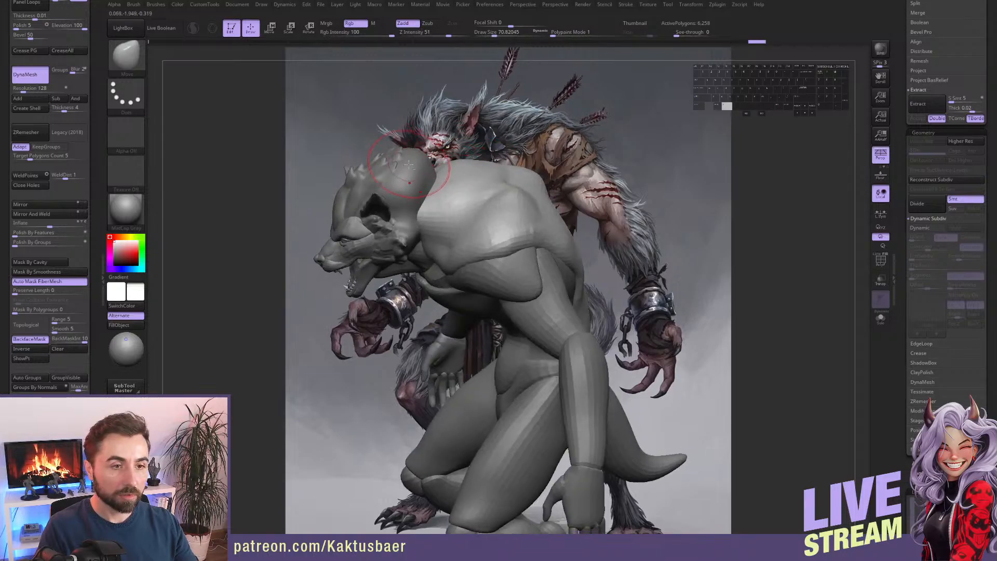
scroll(78, 225, "down", 5)
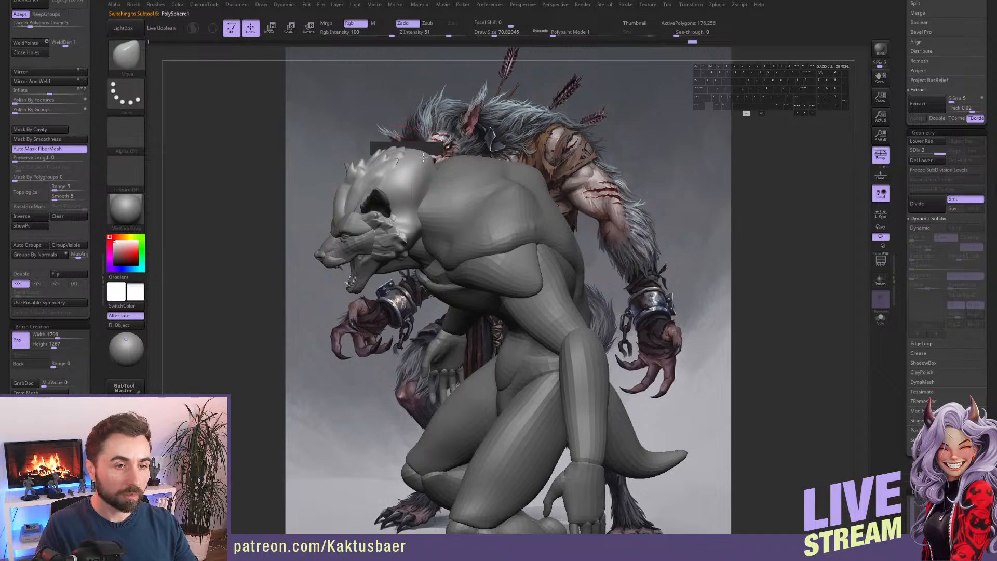
right_click_drag(422, 173, 418, 167)
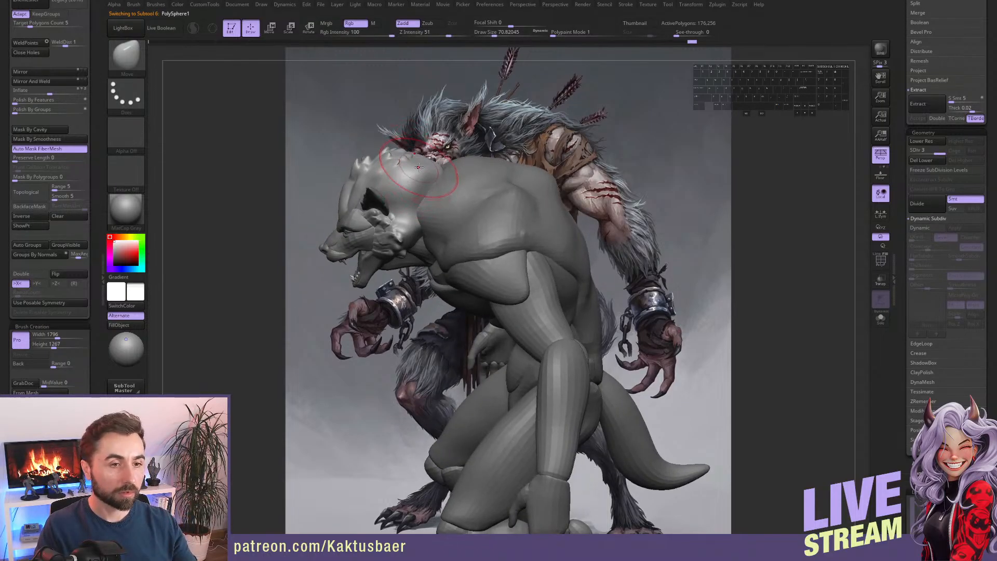
left_click(462, 178, "alt")
Smooth the extracted shell on the upper back beside the neck and subdivide it once.
mouse_move(427, 190)
right_mouse_down()
mouse_move(468, 176)
mouse_move(435, 171)
mouse_move(472, 169)
right_mouse_up()
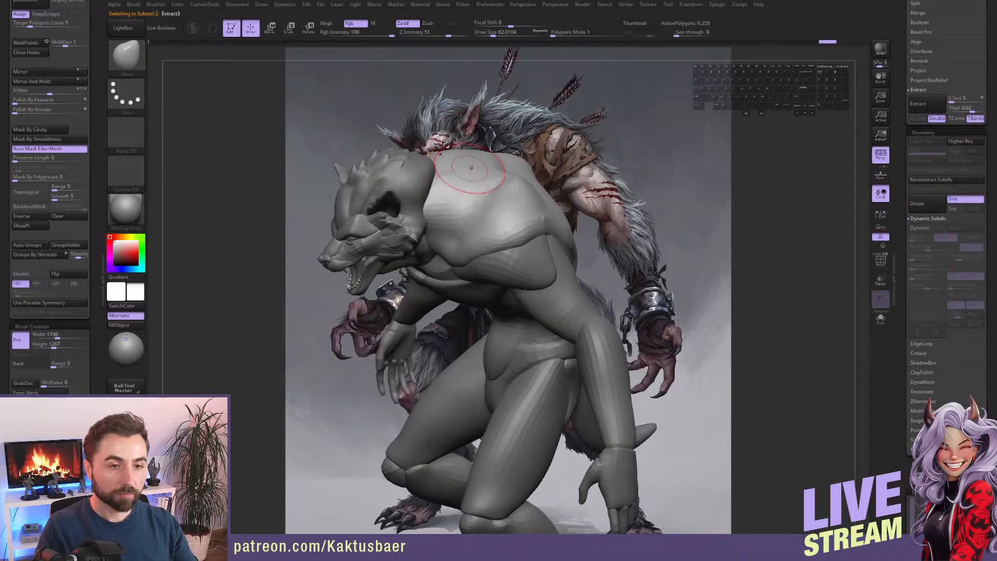
left_click_drag(492, 190, 491, 206, "shift")
key("bracketleft")
key("ctrl+d")
right_click_drag(455, 198, 446, 220, "alt")
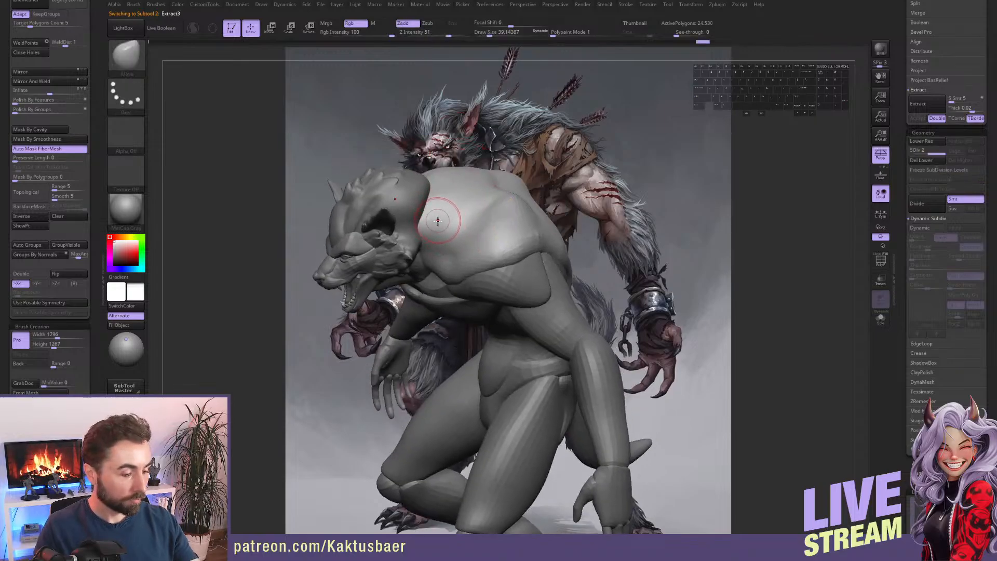
key("b")
key("c")
key("b")
key("s")
key("s")
left_click_drag(438, 218, 435, 219)
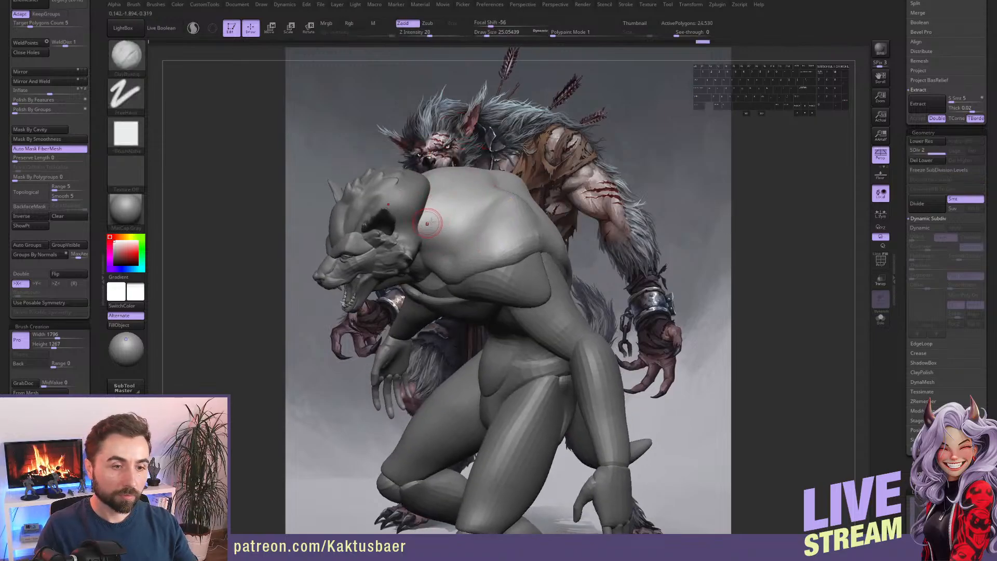
Show only the extracted shell and turn on backface masking for the Move brush.
key("alt+q")
mouse_move(437, 219)
right_mouse_down()
mouse_move(431, 272)
mouse_move(422, 244)
right_mouse_up()
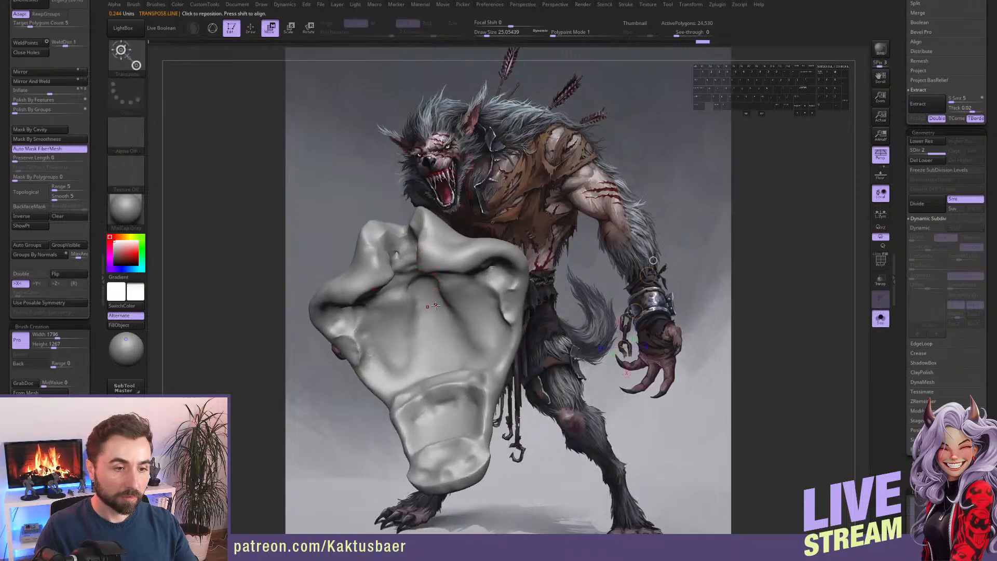
left_click(410, 312, "ctrl")
key("ctrl+shift+a")
right_click_drag(455, 280, 421, 242)
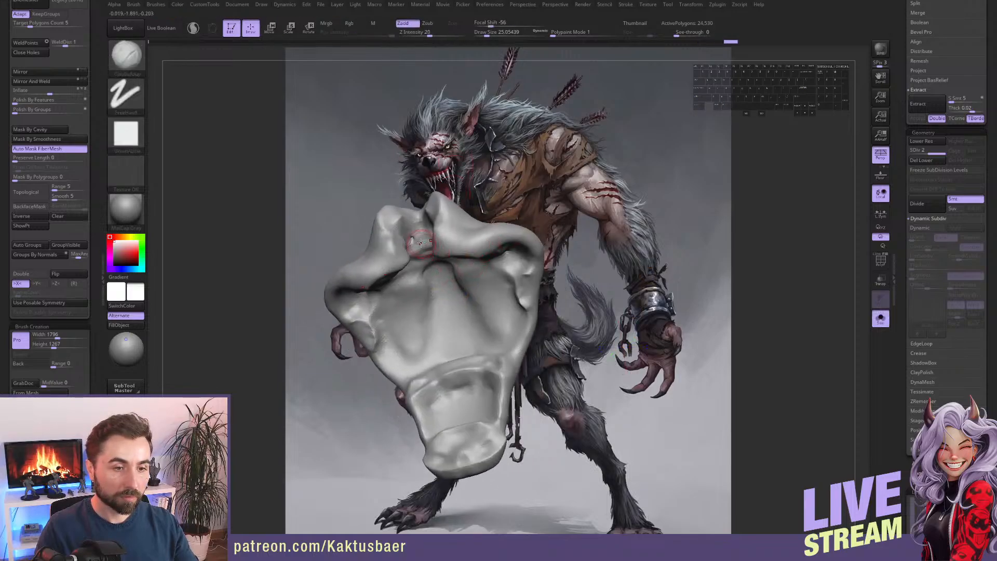
key("b")
key("m")
key("v")
right_click_drag(378, 273, 364, 302)
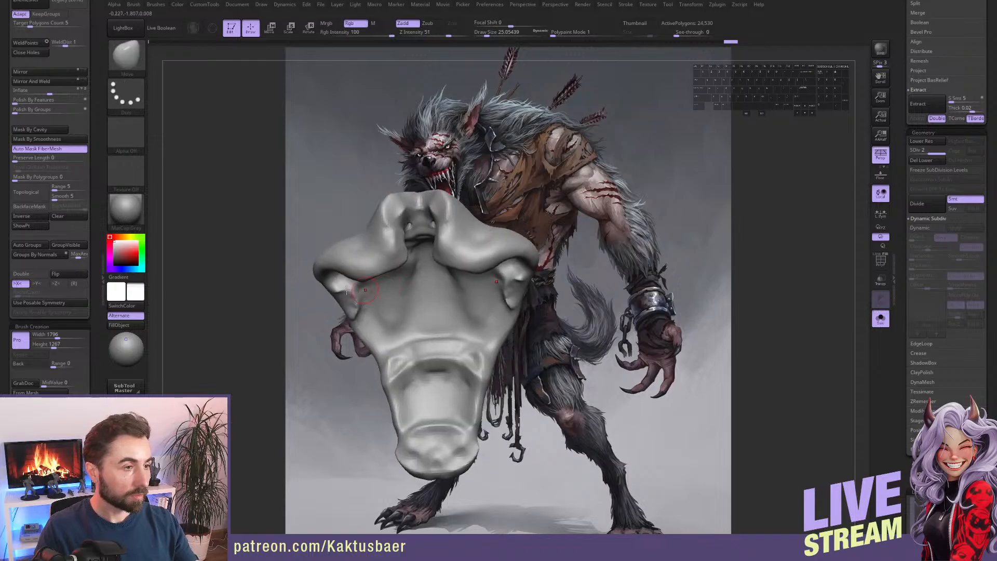
left_click(37, 207)
Use the Move brush to reshape the inner side of the shell's lower back and smooth it.
key("s")
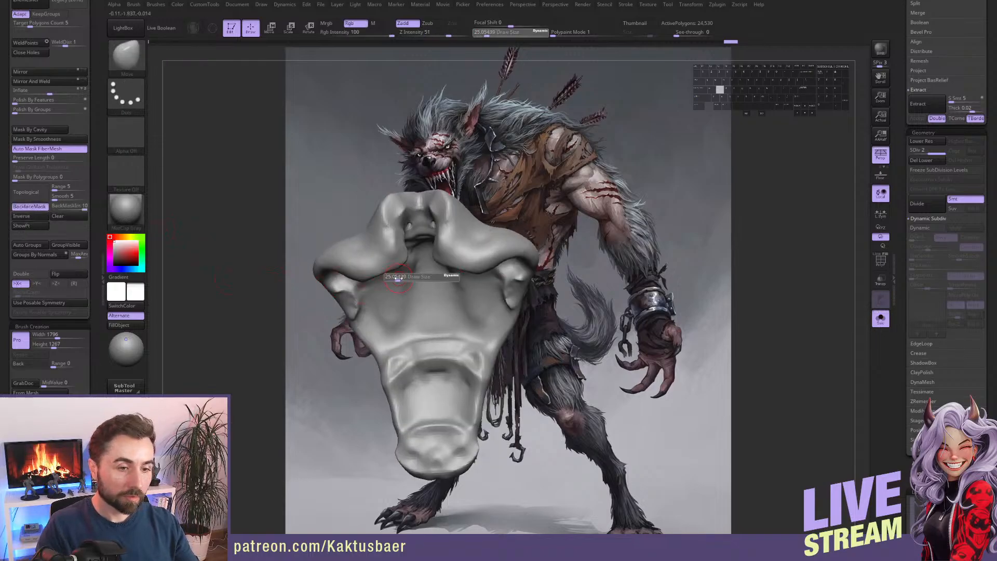
left_click_drag(413, 280, 422, 279)
right_click_drag(424, 291, 436, 361)
left_click_drag(437, 389, 436, 380)
right_click_drag(476, 385, 419, 368)
left_click_drag(420, 364, 442, 449, "shift")
right_click_drag(382, 317, 395, 311)
Push the shell's inner shoulder and neck areas into shape with the Move brush and smooth the shoulder fold.
key("s")
left_click_drag(395, 312, 399, 311)
left_click_drag(380, 301, 351, 303)
right_click_drag(354, 307, 368, 318)
mouse_move(368, 318)
left_mouse_down("shift")
mouse_move(366, 302)
mouse_move(371, 325)
left_mouse_up("shift")
mouse_move(372, 326)
right_mouse_down()
mouse_move(411, 322)
mouse_move(401, 273)
right_mouse_up()
mouse_move(399, 270)
left_mouse_down()
mouse_move(405, 283)
mouse_move(405, 270)
mouse_move(414, 278)
left_mouse_up()
Subdivide the extracted shell once and bring the rest of the werewolf back into view.
key("shift+d")
right_click_drag(436, 278, 427, 253)
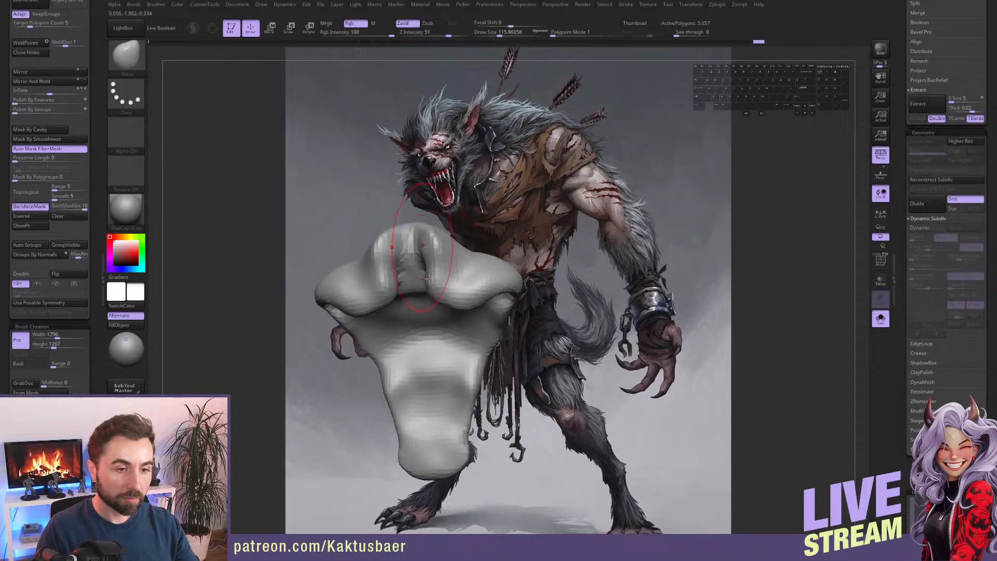
key("ctrl+d")
key("alt+s")
mouse_move(442, 292)
right_mouse_down()
mouse_move(459, 310)
mouse_move(441, 283)
right_mouse_up()
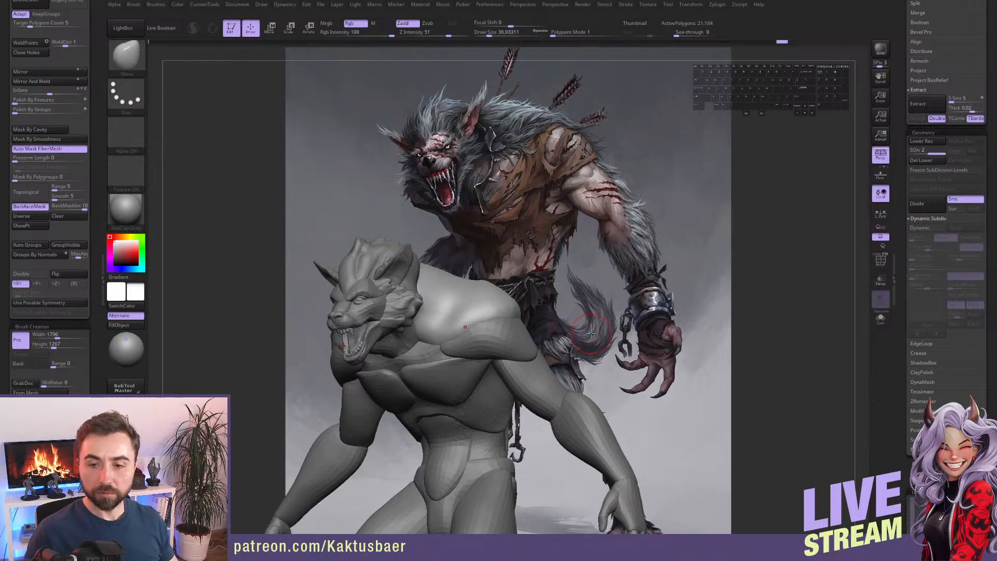
Smooth the shell around the neck and shoulder and pull a small tuft up on the upper back with the Move brush.
mouse_move(470, 242)
right_mouse_down()
mouse_move(463, 283)
mouse_move(483, 239)
right_mouse_up()
left_click_drag(486, 240, 494, 266, "shift")
right_click_drag(494, 259, 474, 291)
left_click_drag(492, 275, 503, 258, "shift")
right_click_drag(495, 255, 502, 294, "alt")
left_click_drag(513, 273, 513, 267, "shift")
right_click_drag(466, 278, 450, 264)
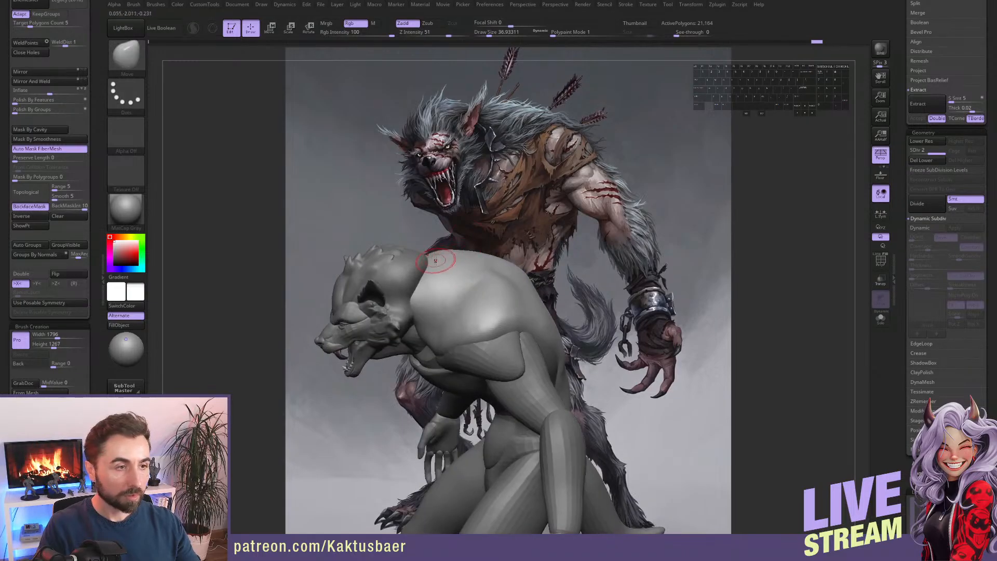
left_click_drag(454, 276, 465, 266)
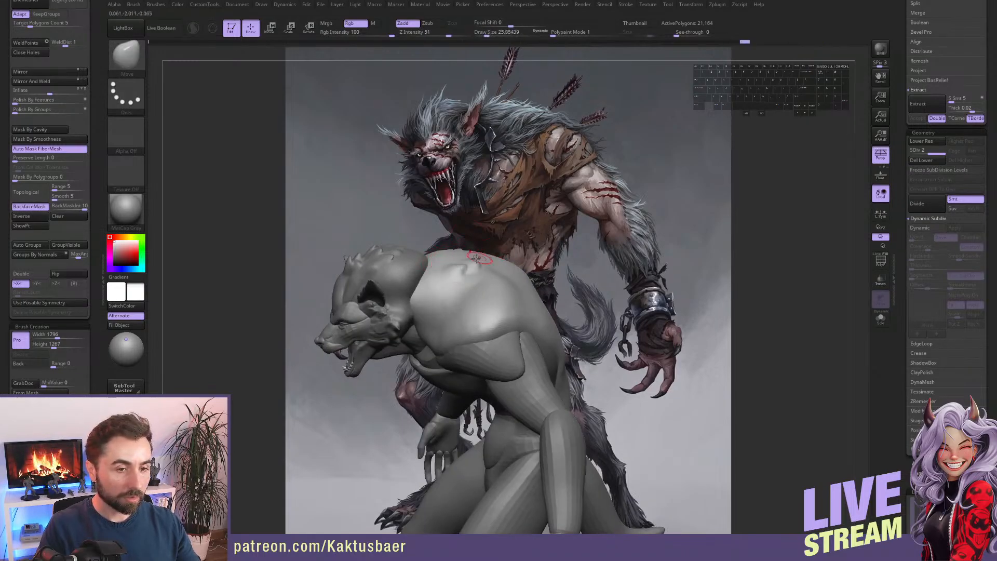
Build up fur clumps on the shell's neck and front shoulder using ClayBuildup at a size of about 30.
mouse_move(464, 246)
right_mouse_down()
mouse_move(521, 278)
mouse_move(439, 284)
right_mouse_up()
key("b")
key("c")
key("b")
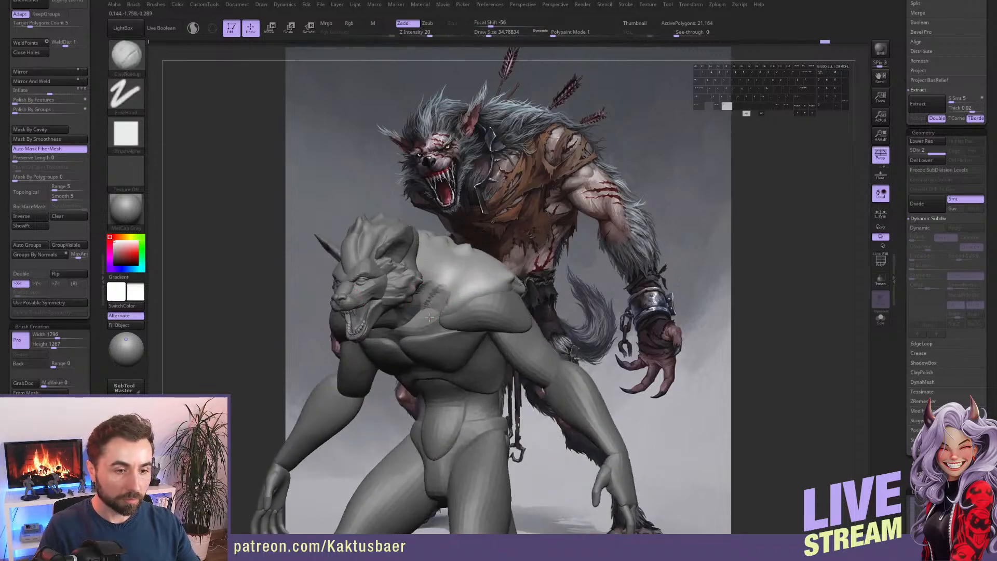
right_click_drag(414, 314, 459, 295)
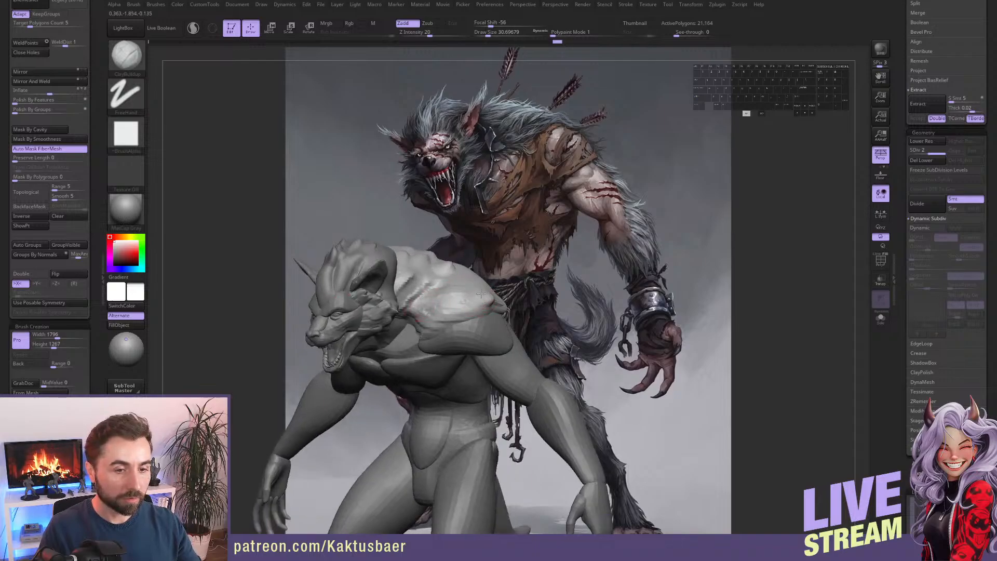
left_click_drag(481, 293, 473, 296)
mouse_move(470, 297)
right_mouse_down("alt")
mouse_move(477, 310)
mouse_move(460, 329)
right_mouse_up("alt")
key("s")
left_click_drag(455, 338, 452, 339)
right_click_drag(453, 332, 451, 316)
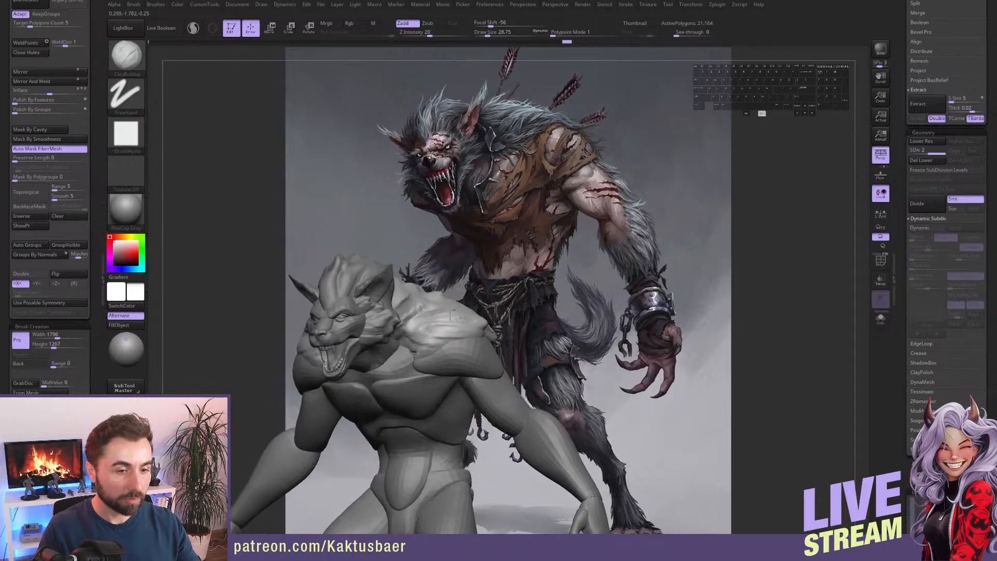
Pull pointed fur tufts out of the shell's upper back and shoulder edge using the Move brush at a size of about 22.
mouse_move(418, 363)
right_mouse_down()
mouse_move(445, 357)
mouse_move(430, 331)
mouse_move(474, 332)
mouse_move(434, 335)
right_mouse_up()
key("b")
key("m")
key("v")
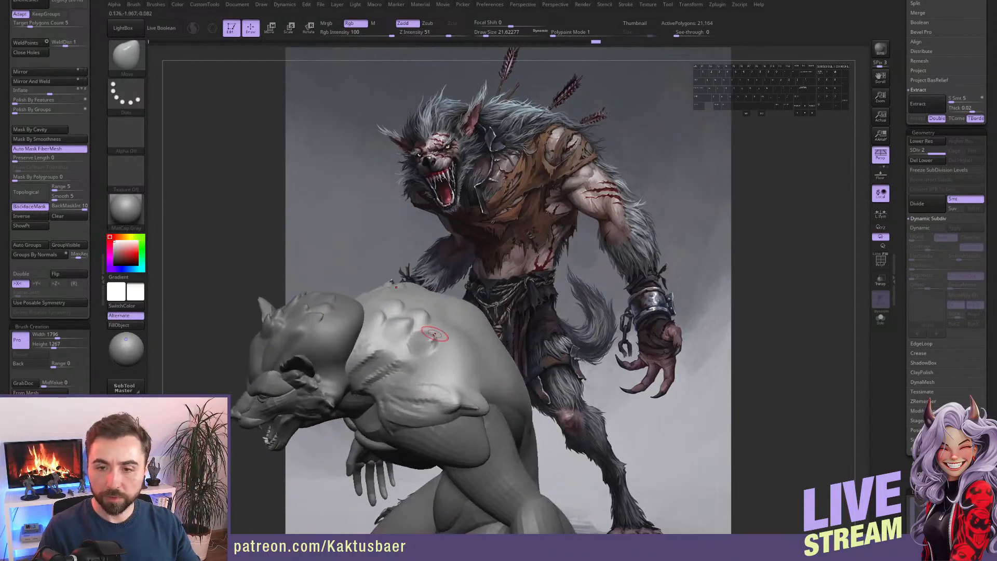
mouse_move(438, 289)
right_mouse_down()
mouse_move(431, 326)
mouse_move(449, 322)
mouse_move(436, 245)
right_mouse_up()
Sculpt long downward fur strands across the shoulder blades and upper back using ClayBuildup at a size of about 31.
key("4")
key("3")
right_click_drag(376, 316, 409, 269)
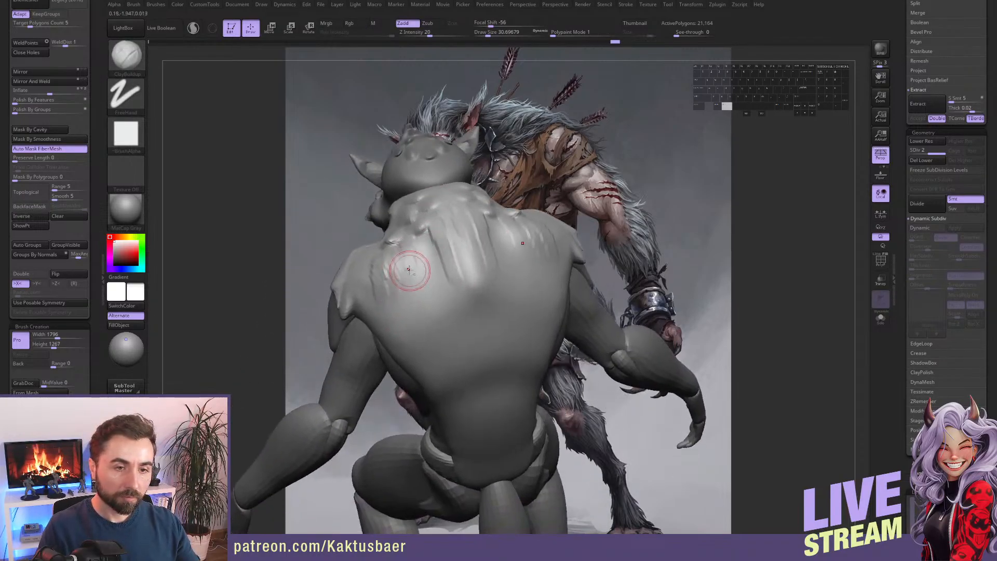
left_click_drag(366, 259, 362, 293)
left_click_drag(372, 255, 379, 327)
mouse_move(393, 256)
left_mouse_down()
mouse_move(396, 323)
mouse_move(430, 334)
left_mouse_up()
right_click_drag(430, 332, 406, 287, "alt")
left_click_drag(396, 180, 423, 254)
left_click_drag(409, 228, 467, 311)
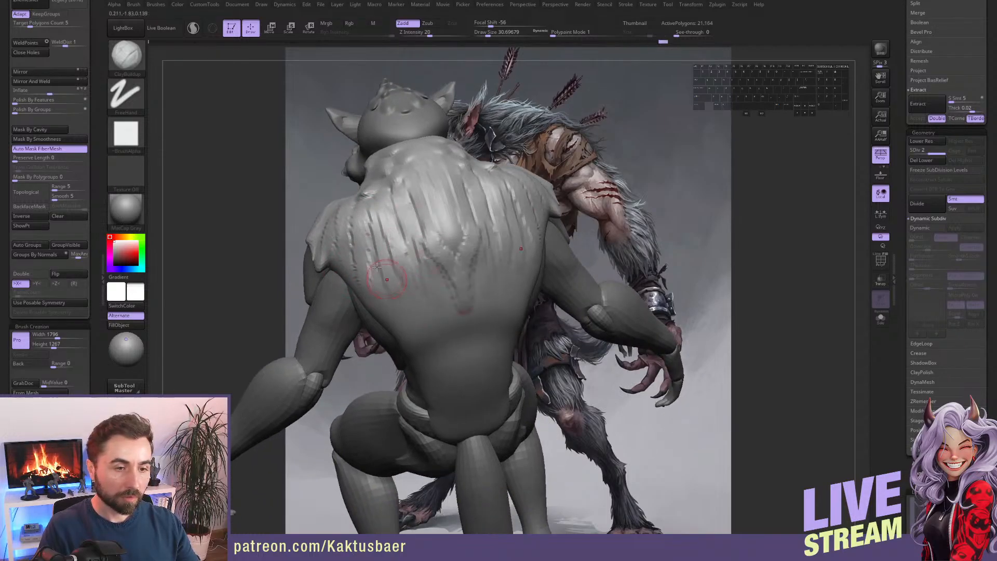
left_click_drag(387, 279, 370, 311)
Extend the ClayBuildup fur strands along the spine, middle back and flank of the shell.
right_click_drag(433, 331, 425, 266)
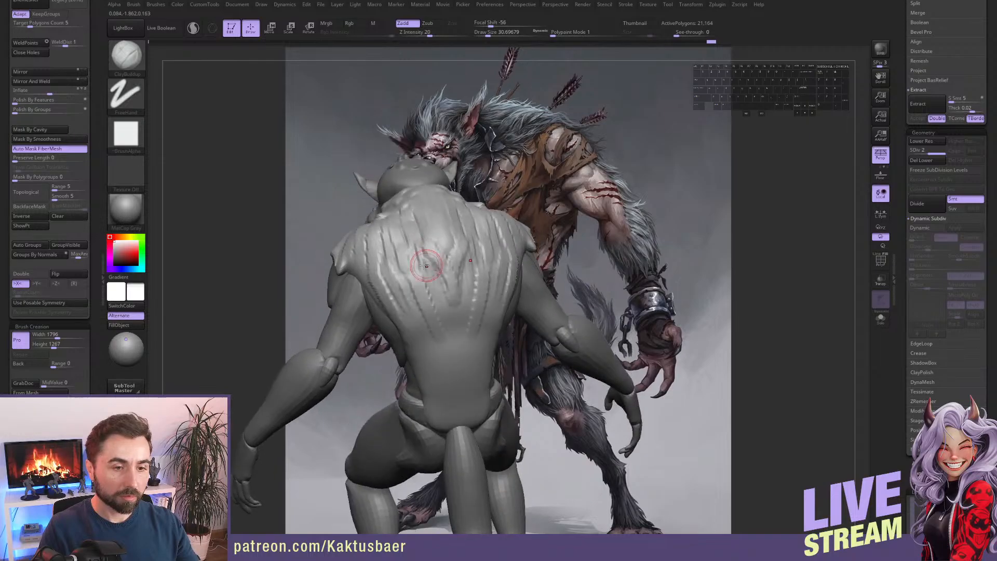
left_click_drag(431, 261, 448, 306)
right_click_drag(435, 291, 432, 249, "alt")
left_click_drag(407, 238, 440, 332)
mouse_move(423, 292)
left_mouse_down()
mouse_move(450, 326)
mouse_move(454, 315)
left_mouse_up()
left_click_drag(419, 299, 432, 331)
right_click_drag(442, 329, 367, 254)
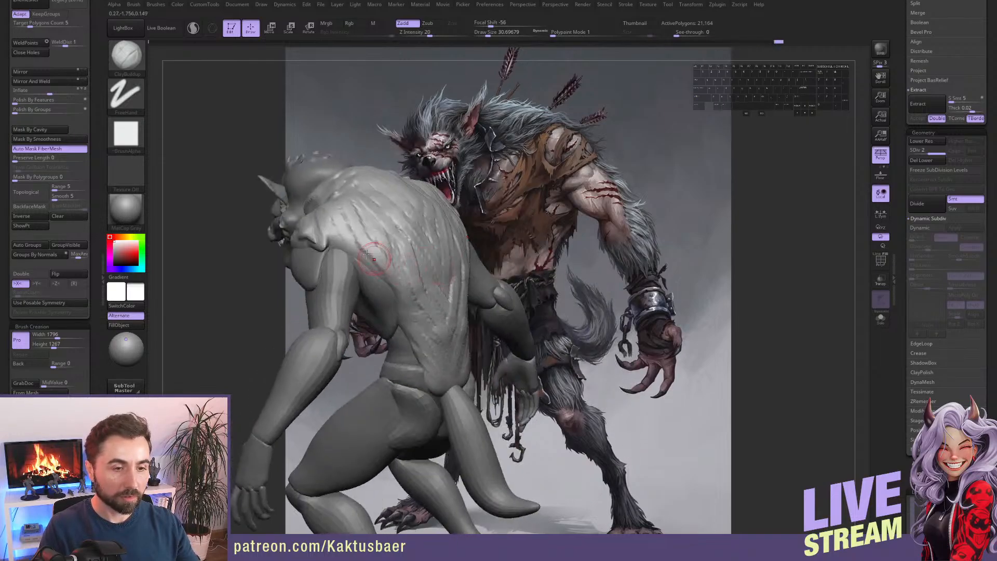
left_click_drag(362, 258, 421, 338)
mouse_move(418, 312)
right_mouse_down()
mouse_move(481, 284)
mouse_move(496, 289)
mouse_move(463, 288)
right_mouse_up()
Mask the brow ridges on the Werewolf subtool with a small brush and extract them at 0.02 thickness.
left_click(370, 229, "alt")
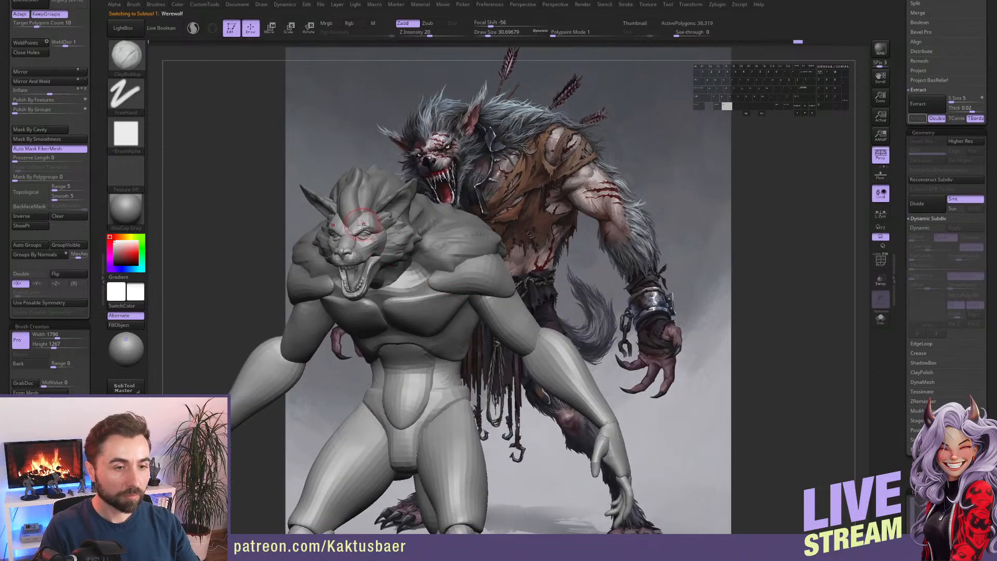
right_click_drag(367, 227, 354, 231, "alt")
left_click(428, 229, "alt")
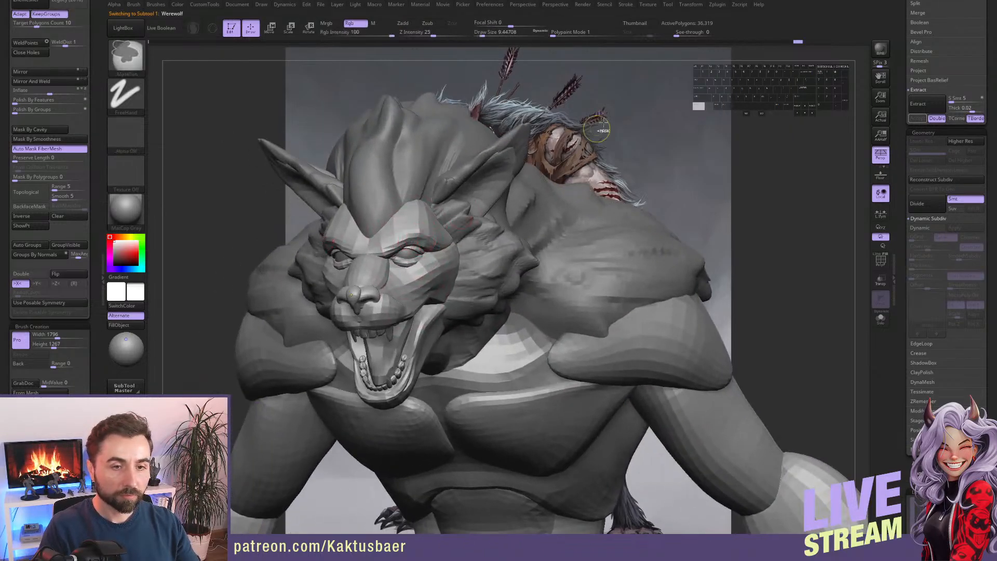
key("s")
mouse_move(437, 230)
left_mouse_down()
mouse_move(412, 237)
mouse_move(429, 239)
left_mouse_up()
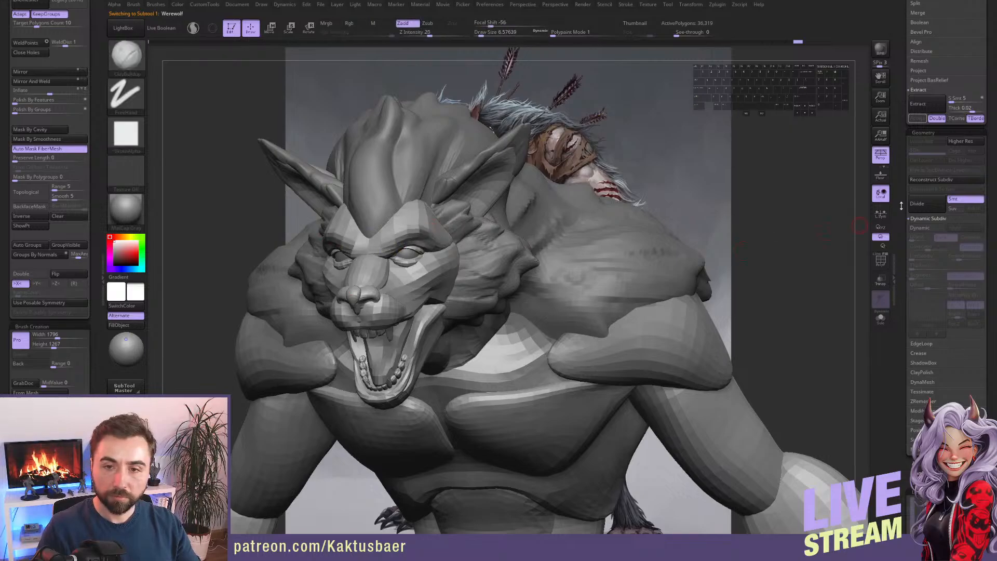
left_click(923, 113)
left_click(920, 119)
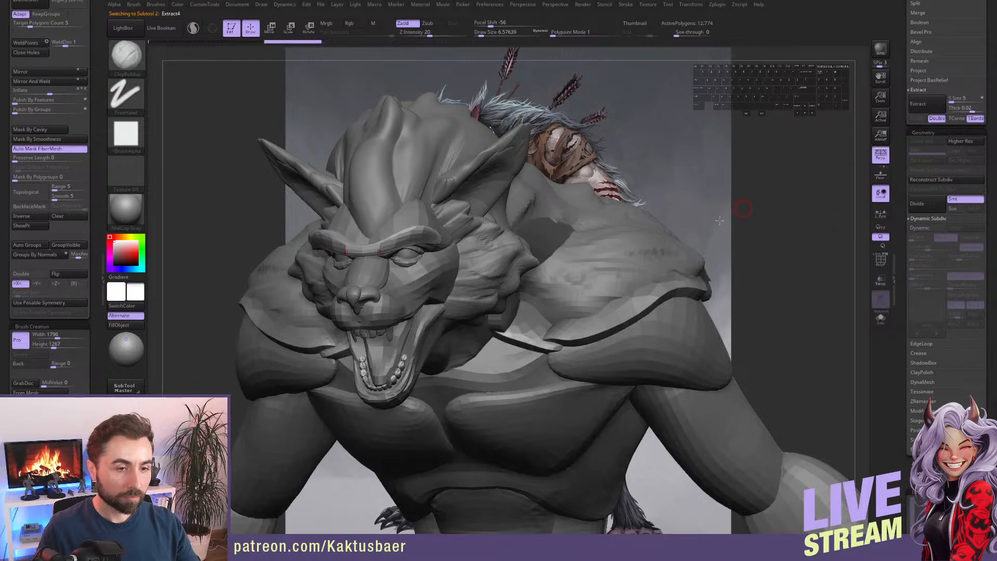
Isolate the new extraction, keep only the brow geometry visible and delete the hidden shoulder and body parts.
key("alt+s")
right_click_drag(548, 260, 403, 257)
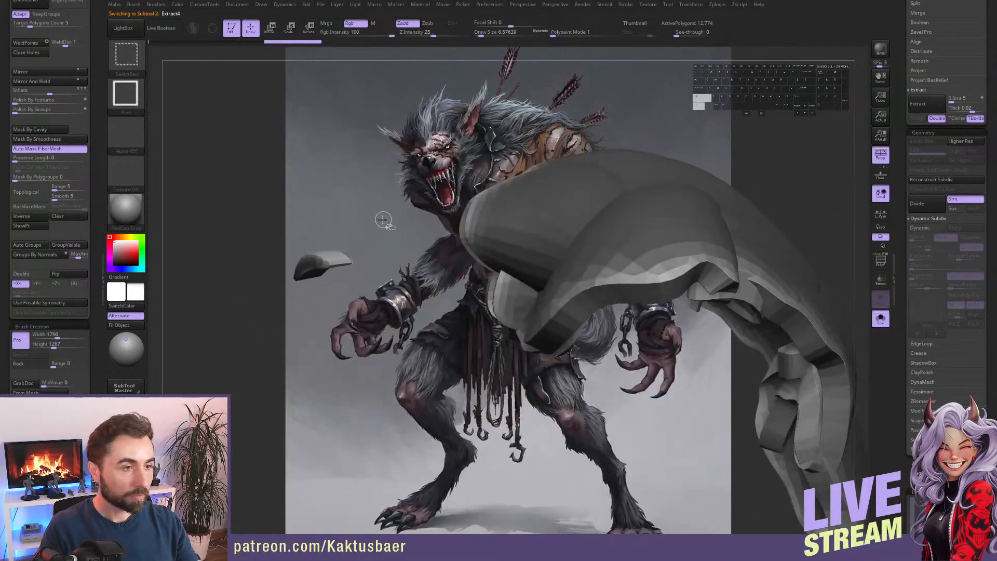
left_click_drag(388, 208, 270, 327, "ctrl+shift")
left_click_drag(95, 29, 96, 121)
left_click(36, 91)
Trim the isolated brow pieces by hiding their unwanted faces and deleting the hidden geometry.
mouse_move(301, 211)
right_mouse_down()
mouse_move(421, 279)
mouse_move(407, 267)
right_mouse_up()
key("alt+s")
key("alt+s")
key("ctrl+shift")
key("ctrl+shift")
left_click_drag(406, 271, 398, 306, "ctrl+alt+shift")
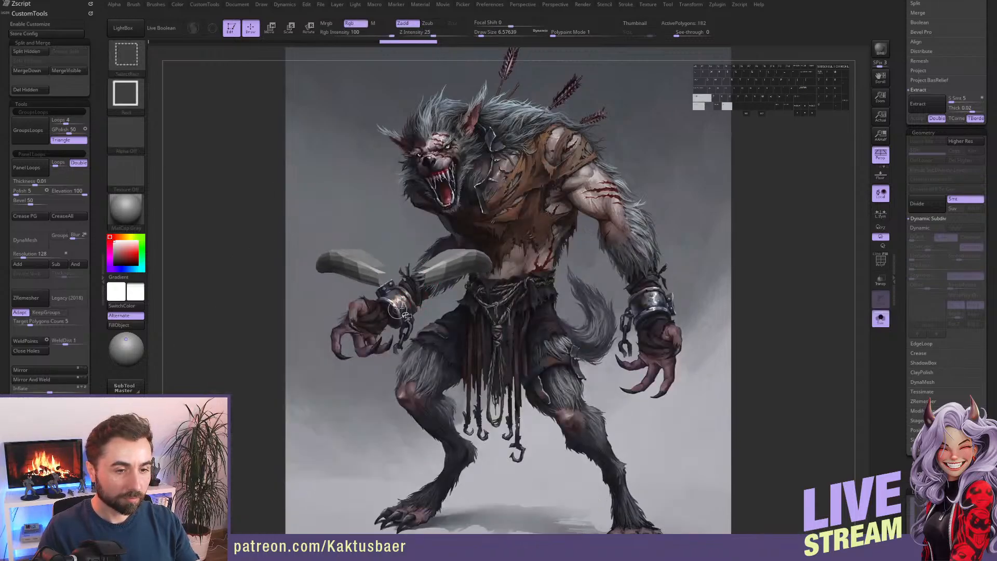
left_click(32, 89)
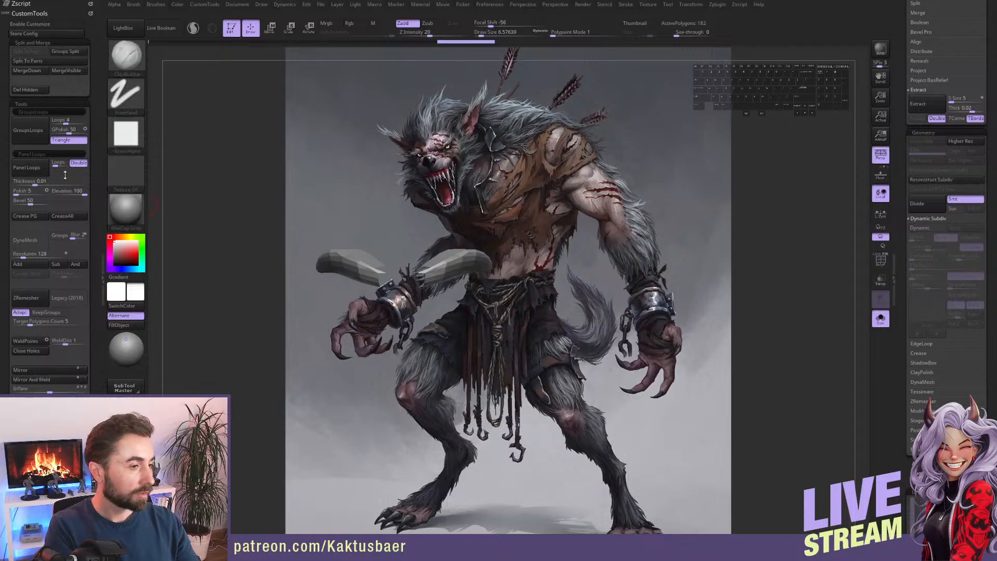
Close the holes in the brow pieces and DynaMesh them at resolution 128.
left_click(41, 352)
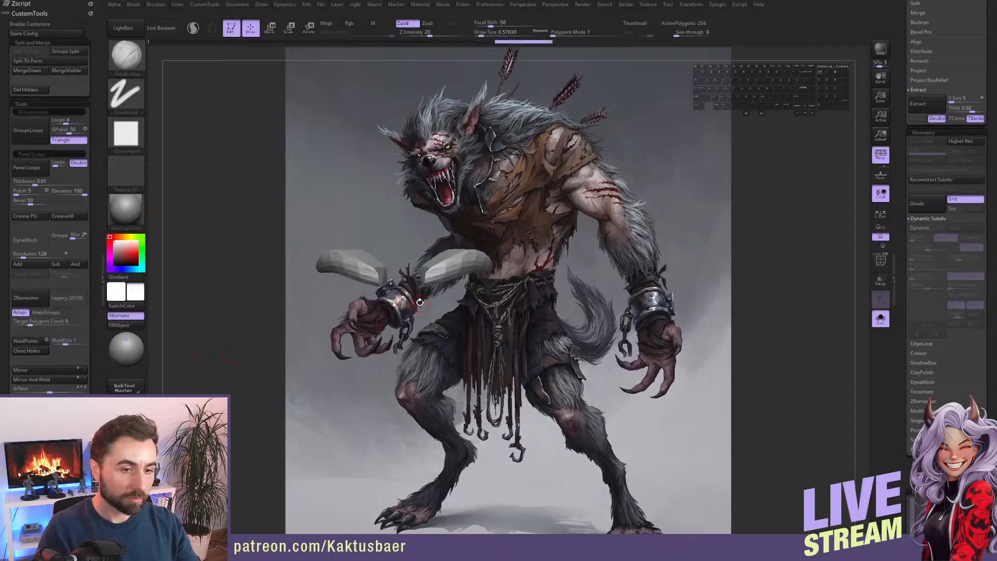
right_click_drag(420, 302, 399, 297)
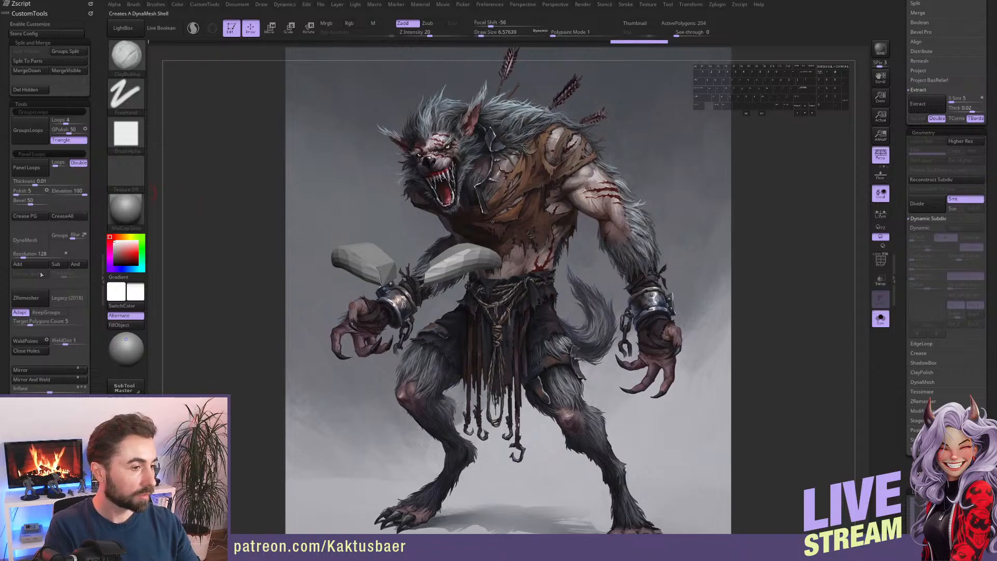
left_click(35, 243)
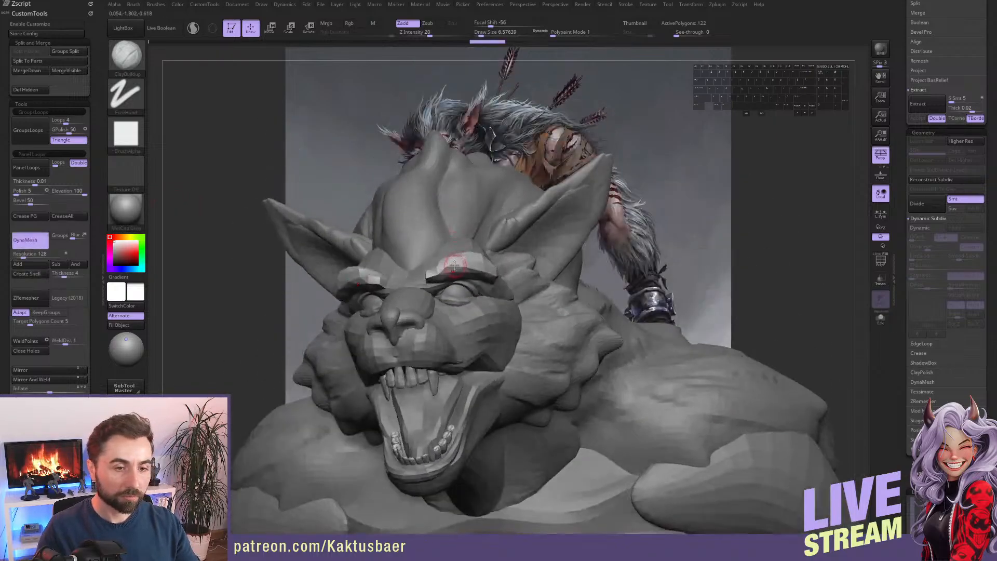
mouse_move(455, 265)
right_mouse_down()
mouse_move(422, 290)
mouse_move(442, 304)
right_mouse_up()
right_click_drag(514, 283, 467, 272)
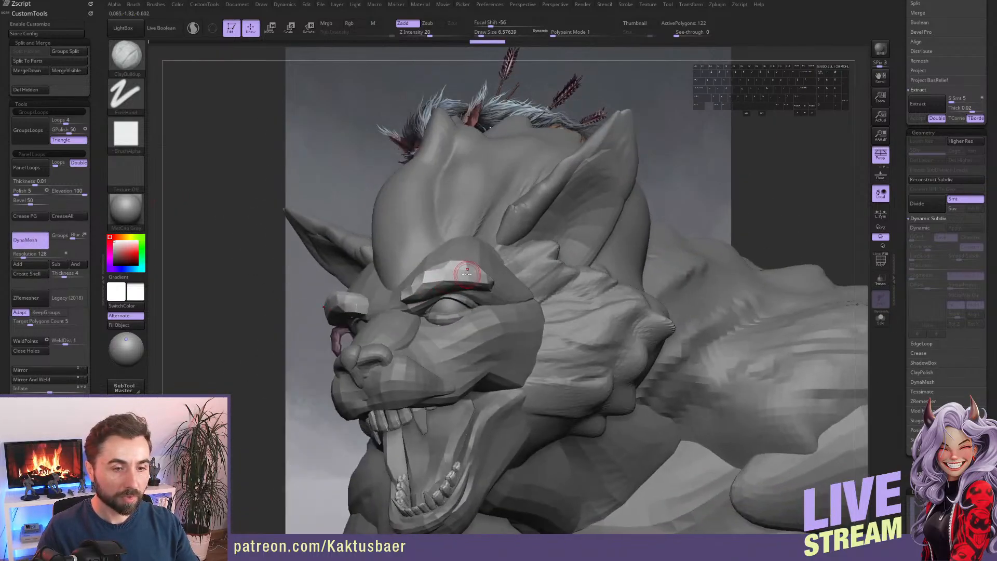
Subdivide the extracted brow pieces twice and smooth their surface.
key("ctrl+d")
key("ctrl+d")
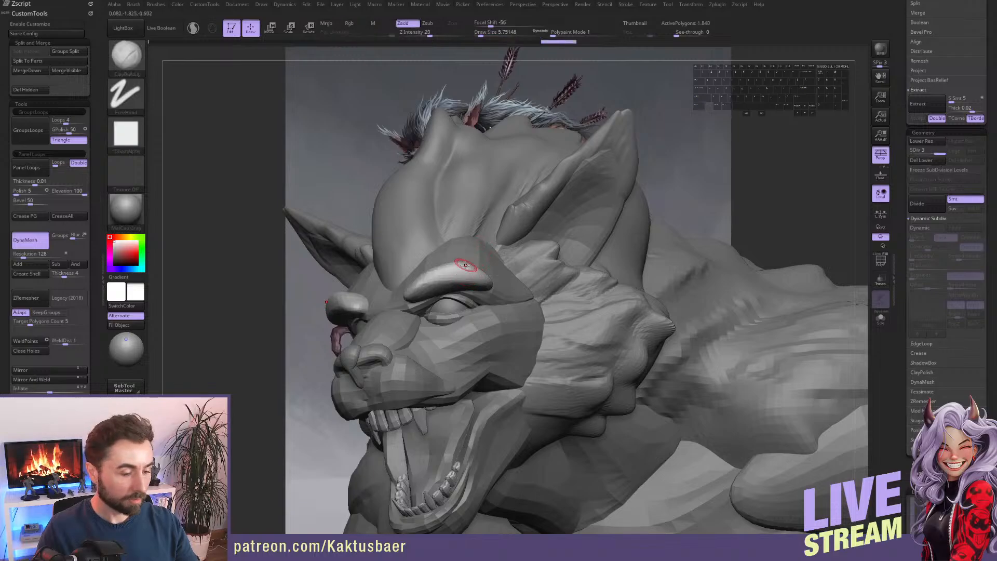
key("shift")
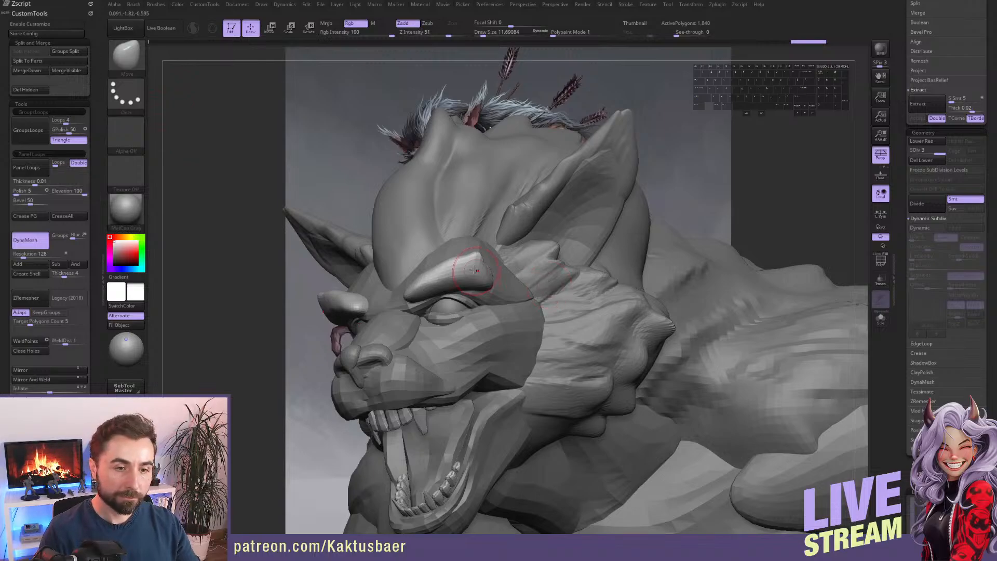
Reshape the brow pieces with the Move brush, pulling their inner ends down toward the nose bridge.
key("s")
left_click_drag(474, 270, 470, 270)
mouse_move(451, 271)
right_mouse_down()
mouse_move(465, 292)
mouse_move(480, 293)
mouse_move(414, 289)
right_mouse_up()
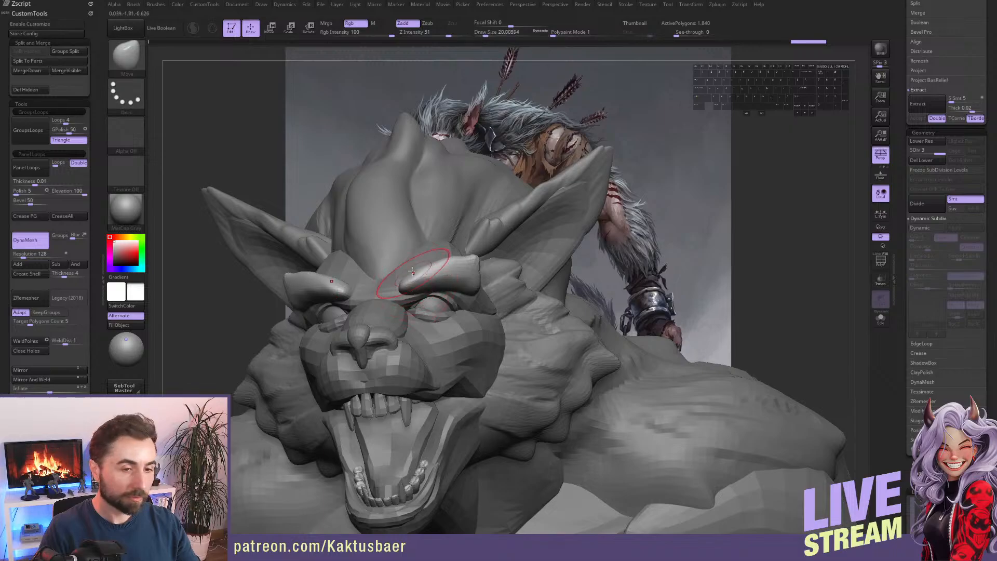
left_click_drag(412, 272, 416, 289)
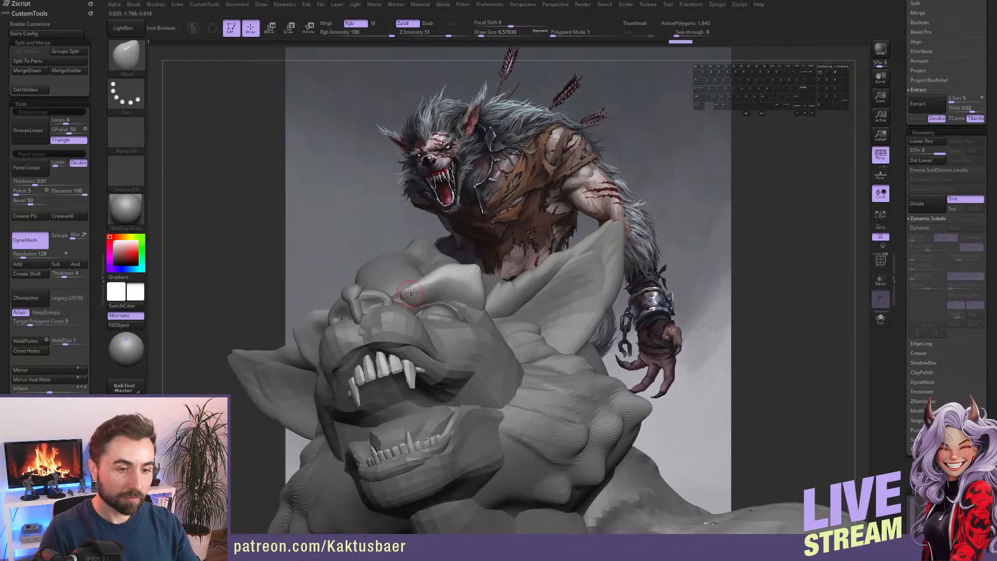
mouse_move(410, 294)
right_mouse_down()
mouse_move(402, 301)
mouse_move(457, 291)
right_mouse_up()
left_click_drag(457, 290, 458, 297)
Fit the brows to the forehead with the Move brush, drawing the outer ends up and back into points.
right_click_drag(459, 297, 433, 275)
key("s")
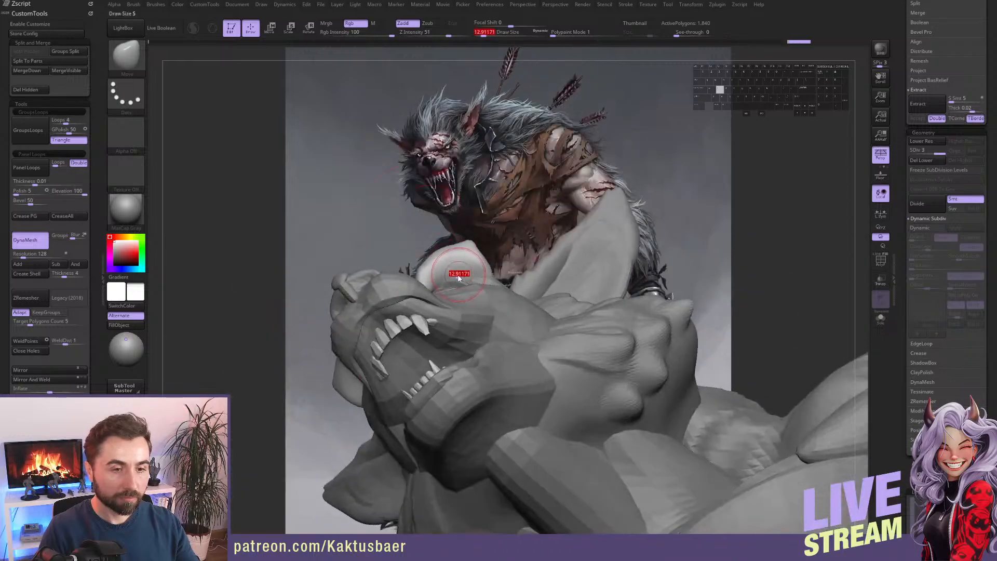
left_click_drag(456, 275, 464, 276)
left_click_drag(469, 273, 473, 277)
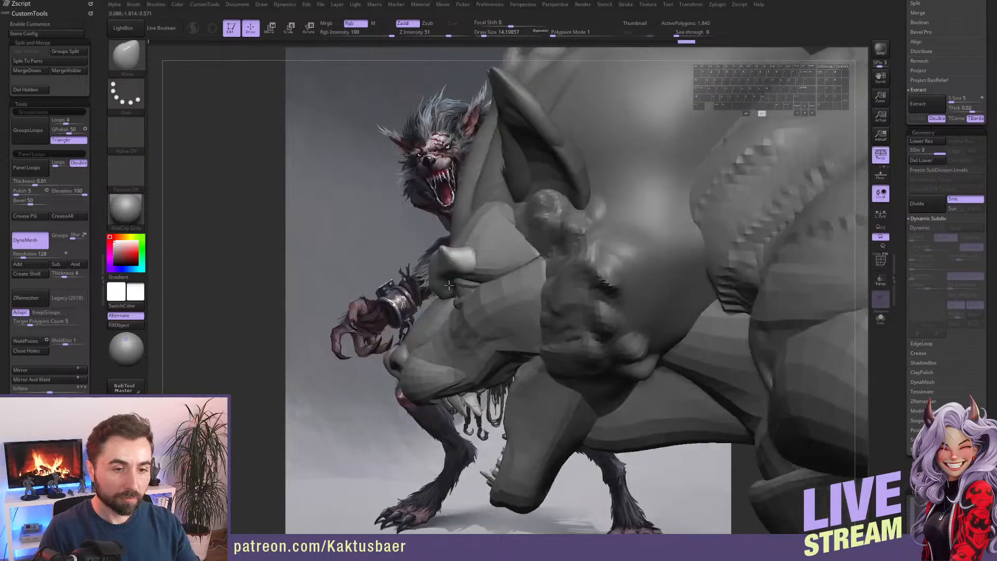
right_click_drag(449, 285, 453, 279)
left_click_drag(472, 256, 478, 250)
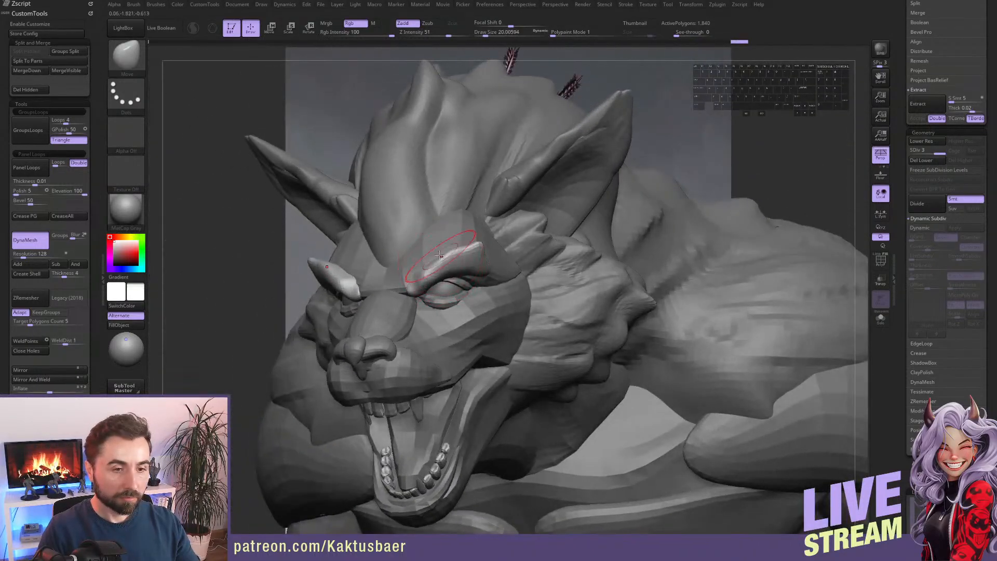
left_click_drag(427, 284, 431, 276)
Clear the mask on the Werewolf subtool and lower its mesh to the lowest subdivision level.
right_click_drag(561, 335, 569, 315)
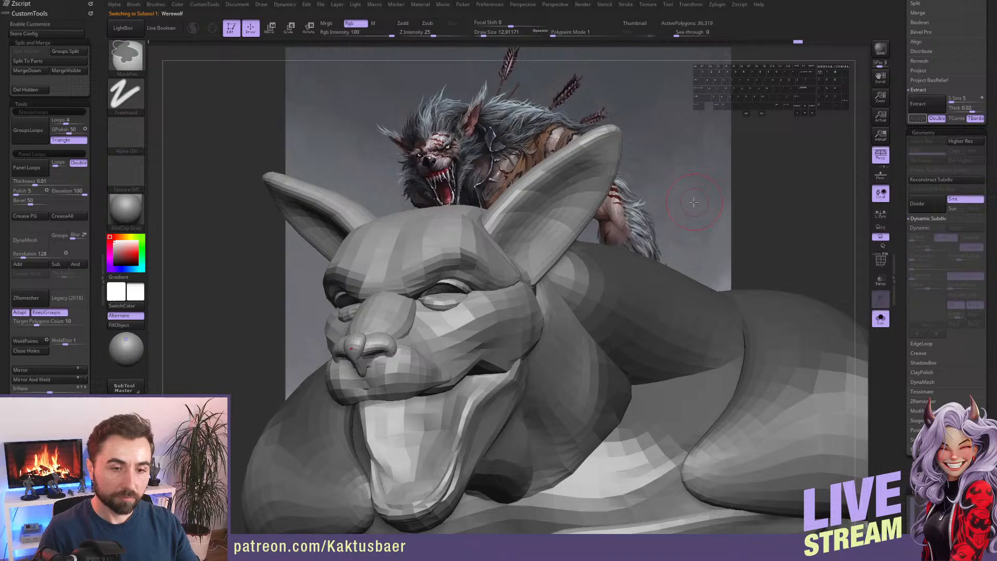
left_click(691, 205, "ctrl")
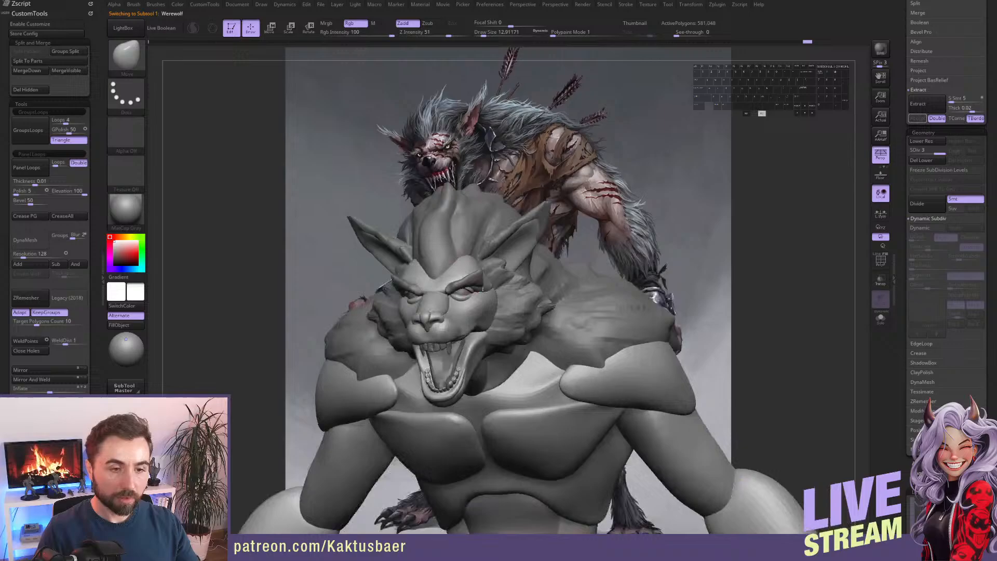
mouse_move(482, 291)
right_mouse_down()
mouse_move(468, 314)
mouse_move(445, 310)
mouse_move(405, 327)
mouse_move(491, 312)
mouse_move(454, 278)
right_mouse_up()
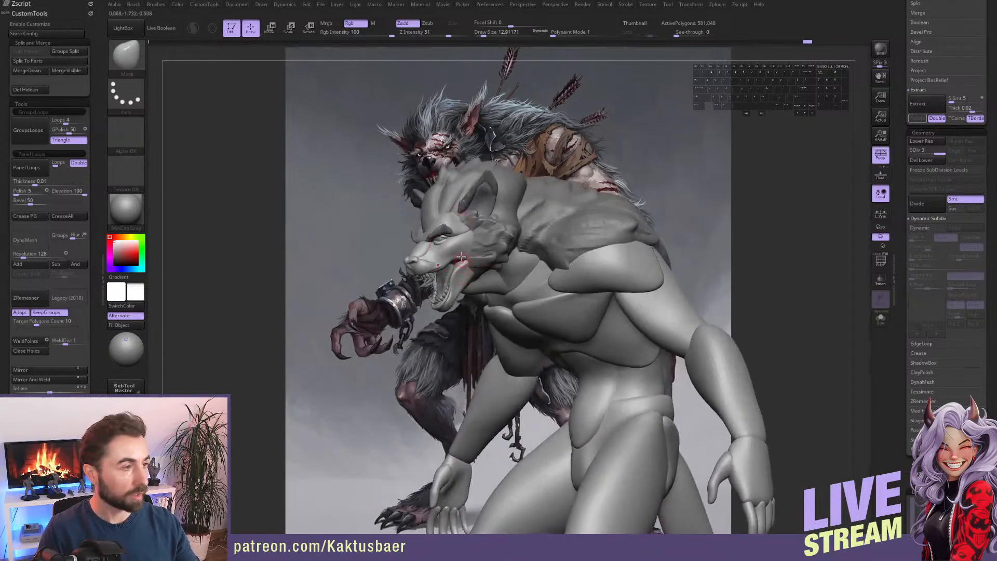
key("shift+d")
key("shift+d")
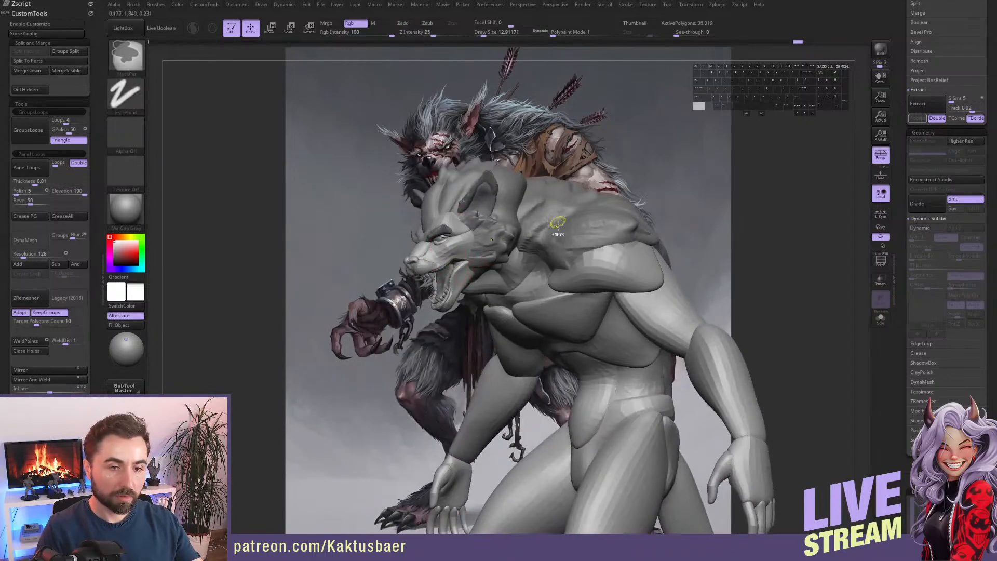
Hide the neck and head geometry of the Werewolf mesh and split the hidden part off from the body.
right_click_drag(532, 237, 493, 249)
key("ctrl+shift")
left_click(551, 248, "ctrl+shift")
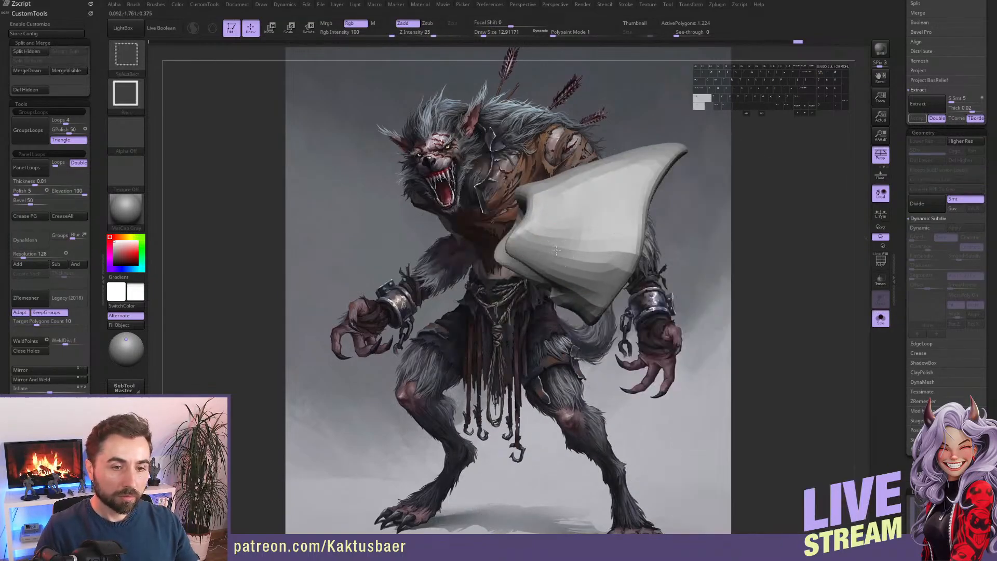
left_click(551, 248, "ctrl+shift")
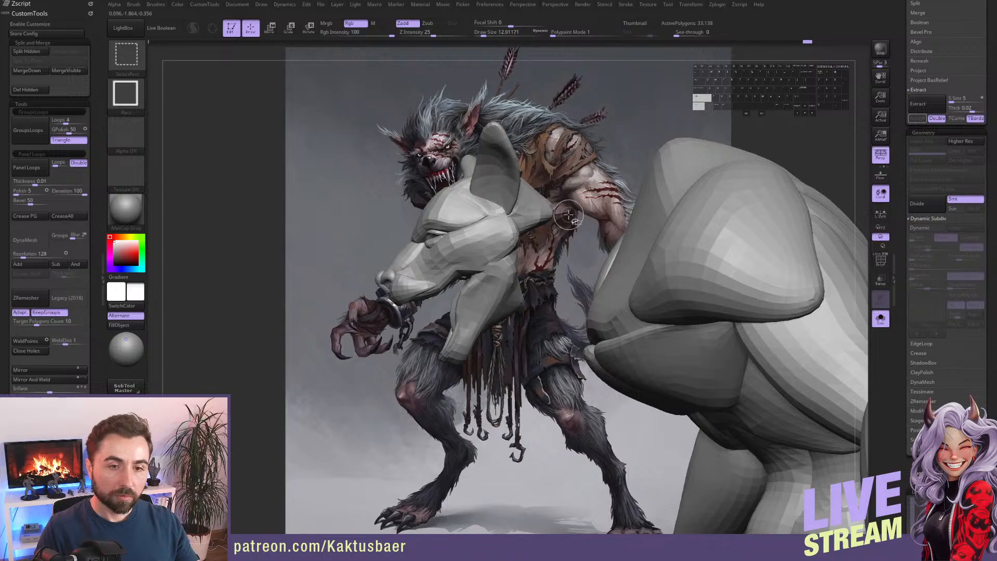
mouse_move(572, 103)
left_mouse_down("ctrl+shift")
mouse_move(511, 197)
mouse_move(337, 410)
left_mouse_up("ctrl+shift")
mouse_move(348, 403)
right_mouse_down()
mouse_move(447, 347)
mouse_move(512, 287)
right_mouse_up()
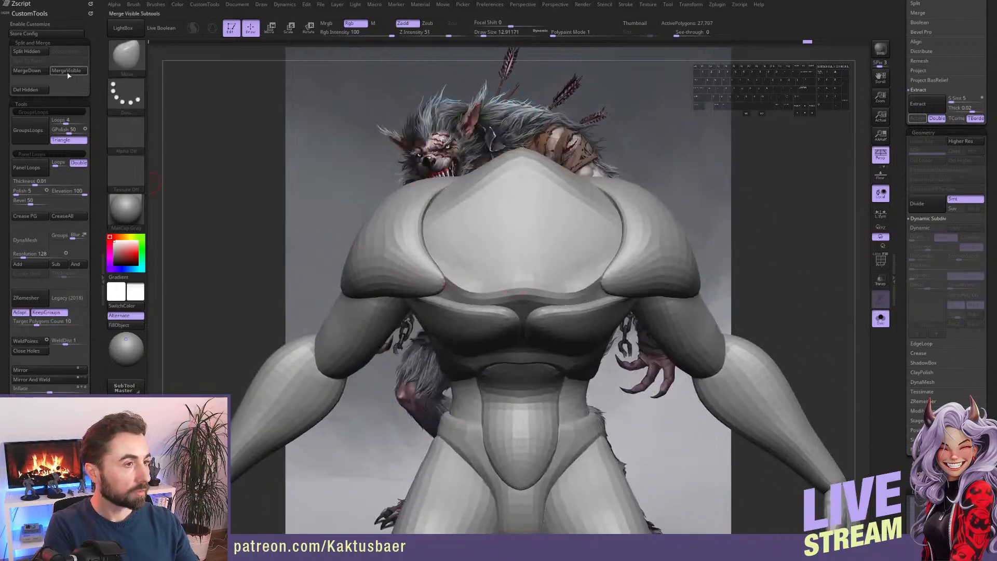
left_click(37, 53)
Show all subtools again, make the head active and mask everything on it except the lower eyelids.
key("alt+s")
mouse_move(546, 251)
right_mouse_down()
mouse_move(525, 248)
mouse_move(498, 278)
right_mouse_up()
left_click(507, 245, "alt")
key("s")
left_click_drag(493, 235, 491, 234)
mouse_move(486, 233)
right_mouse_down("alt")
mouse_move(480, 266)
mouse_move(492, 244)
right_mouse_up("alt")
mouse_move(491, 228)
right_mouse_down("ctrl")
mouse_move(483, 248)
mouse_move(496, 247)
right_mouse_up("ctrl")
key("w")
left_click_drag(469, 247, 467, 254, "ctrl")
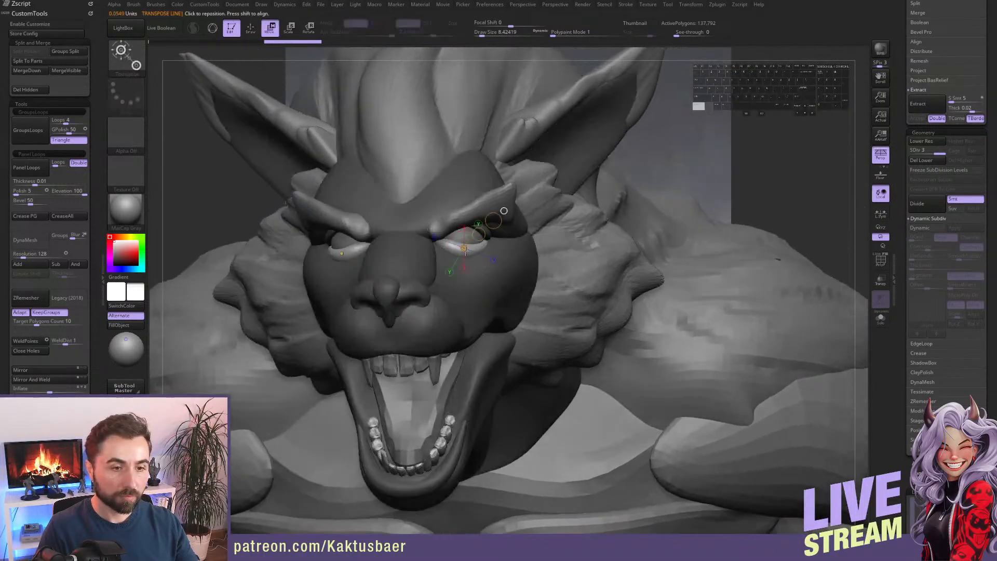
Reshape the lower eyelids around the eyeballs with the Move brush.
key("q")
right_click_drag(468, 257, 470, 268, "ctrl")
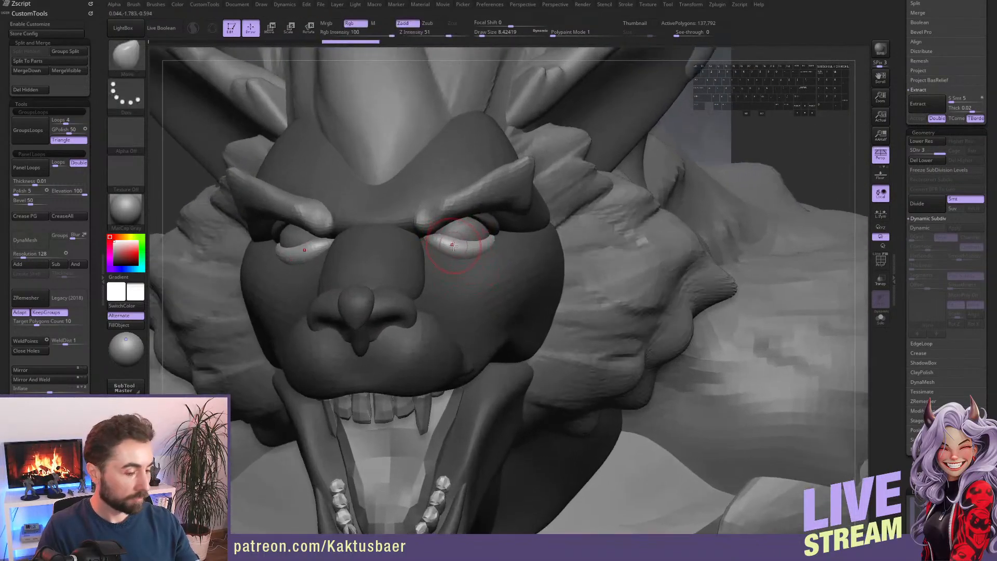
left_click_drag(457, 241, 459, 248)
mouse_move(474, 240)
left_mouse_down()
mouse_move(450, 241)
mouse_move(467, 244)
left_mouse_up()
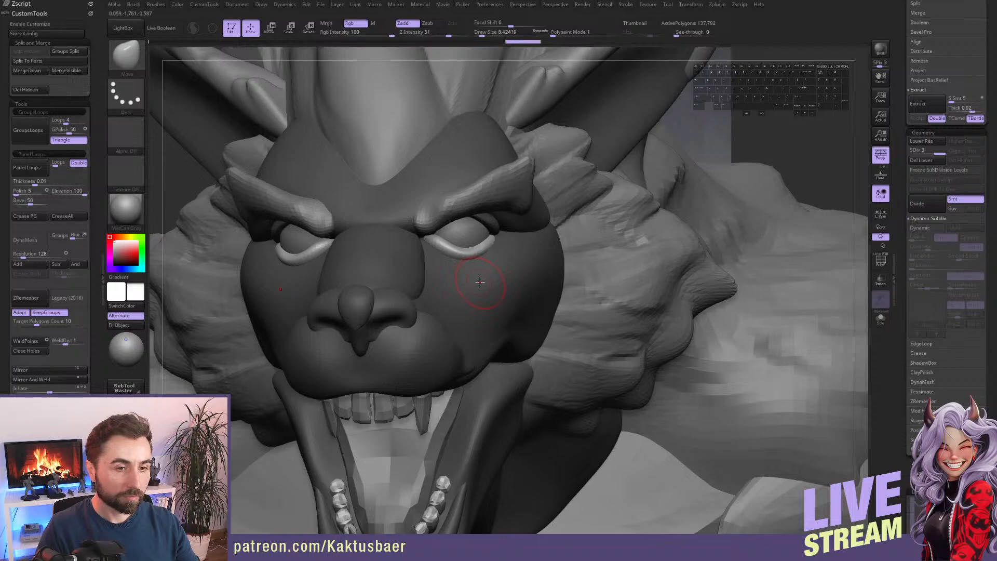
Leave only the upper eyelids unmasked and pull them down over the eyes with the Move brush.
key("w")
key("q")
right_click_drag(495, 229, 475, 223)
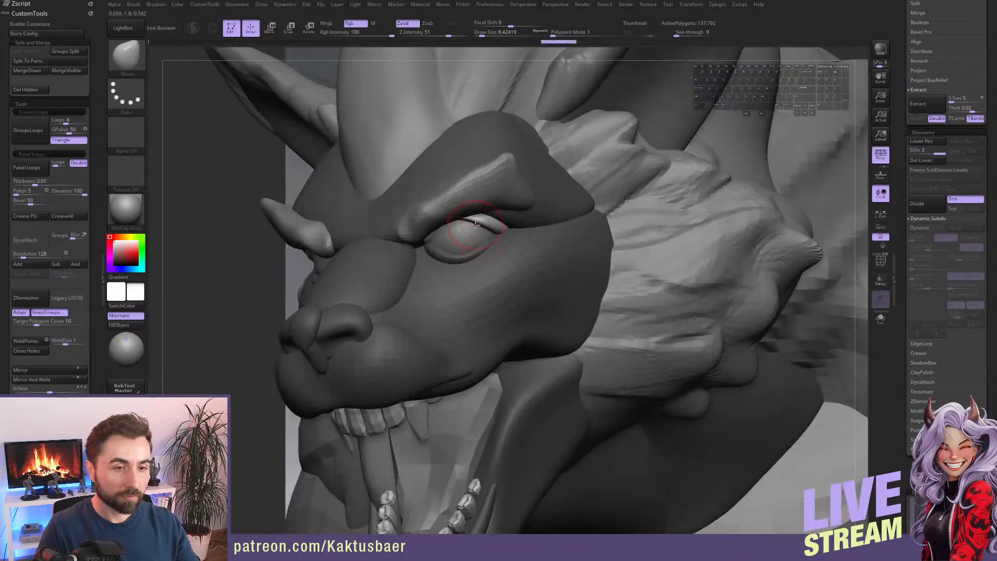
mouse_move(481, 227)
left_mouse_down()
mouse_move(442, 238)
mouse_move(474, 223)
left_mouse_up()
Leave only the cheeks unmasked and fit them against the lower eyelids with a larger Move brush.
key("s")
key("s")
key("w")
mouse_move(478, 264)
right_mouse_down()
mouse_move(538, 283)
mouse_move(477, 264)
right_mouse_up()
left_click(491, 269, "ctrl")
key("q")
left_click_drag(474, 261, 474, 263)
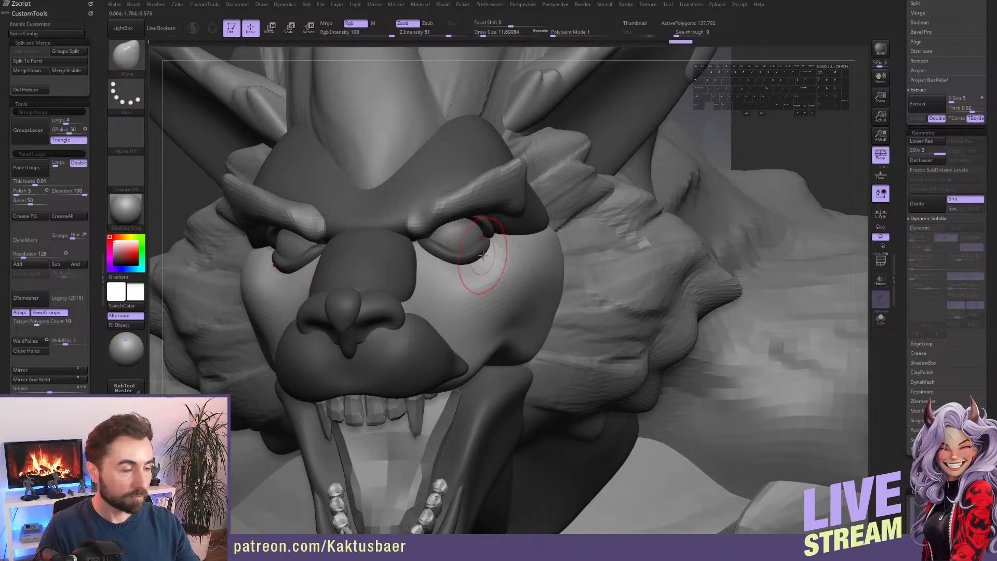
left_click_drag(483, 255, 485, 249)
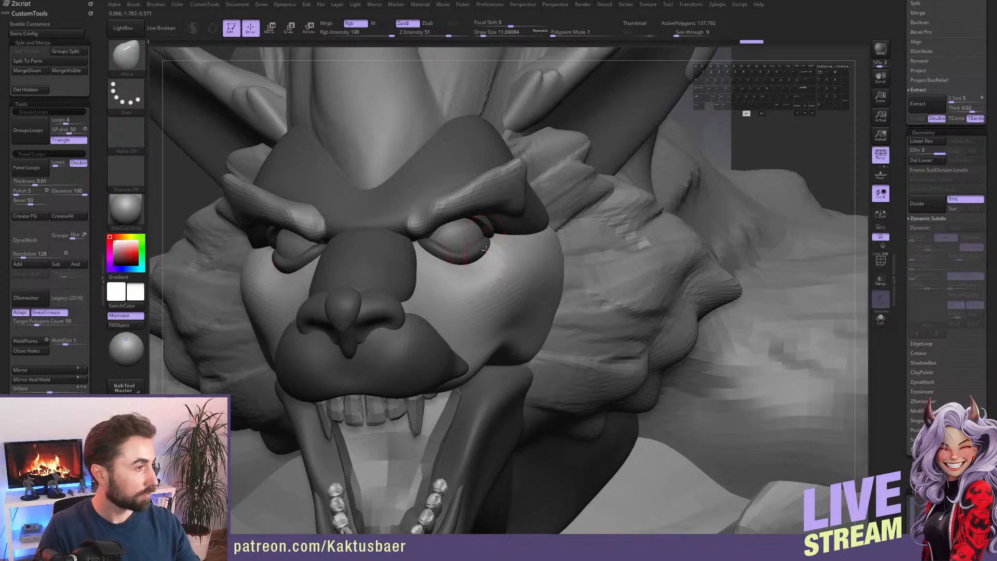
key("s")
left_click(447, 261)
Reshape the muzzle's upper lip with the Move brush, working from beside the nose toward the mouth corner.
mouse_move(450, 266)
right_mouse_down()
mouse_move(406, 274)
mouse_move(416, 281)
mouse_move(410, 309)
mouse_move(420, 312)
mouse_move(410, 314)
right_mouse_up()
key("s")
left_click(416, 314)
mouse_move(422, 315)
left_mouse_down()
mouse_move(438, 300)
mouse_move(515, 319)
left_mouse_up()
mouse_move(493, 317)
right_mouse_down()
mouse_move(514, 315)
mouse_move(442, 293)
right_mouse_up()
key("s")
left_click(419, 298)
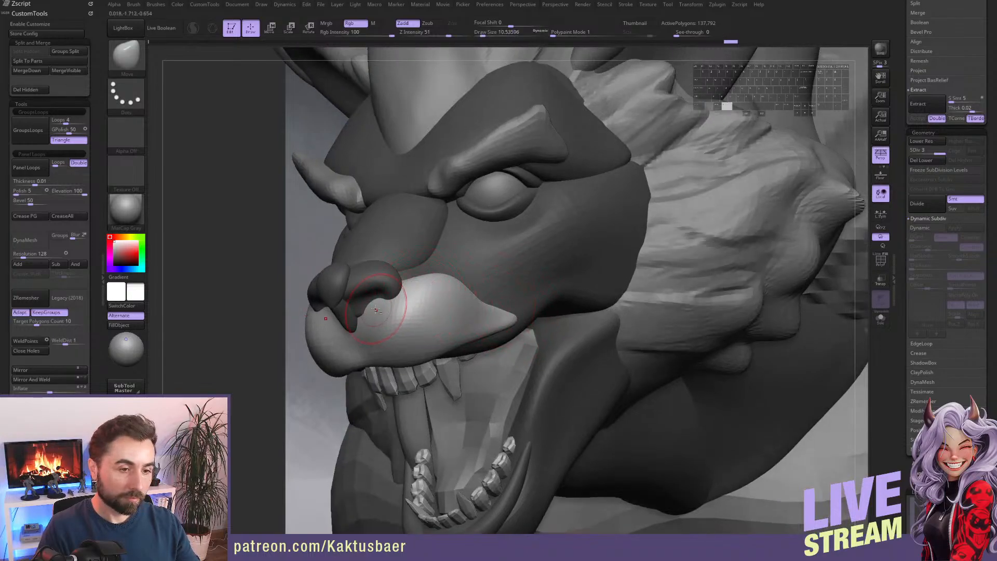
Leave only the nostrils unmasked and reshape their rims with a small Move brush.
mouse_move(377, 308)
right_mouse_down()
mouse_move(366, 297)
mouse_move(363, 312)
right_mouse_up()
key("w")
left_click(376, 283, "ctrl")
key("q")
key("s")
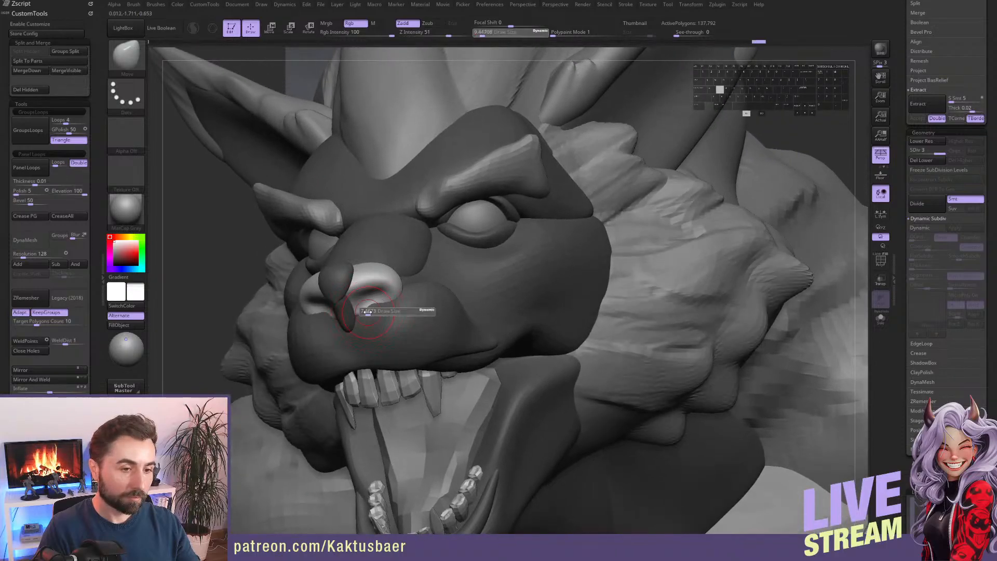
left_click(364, 313)
left_click_drag(375, 300, 373, 301)
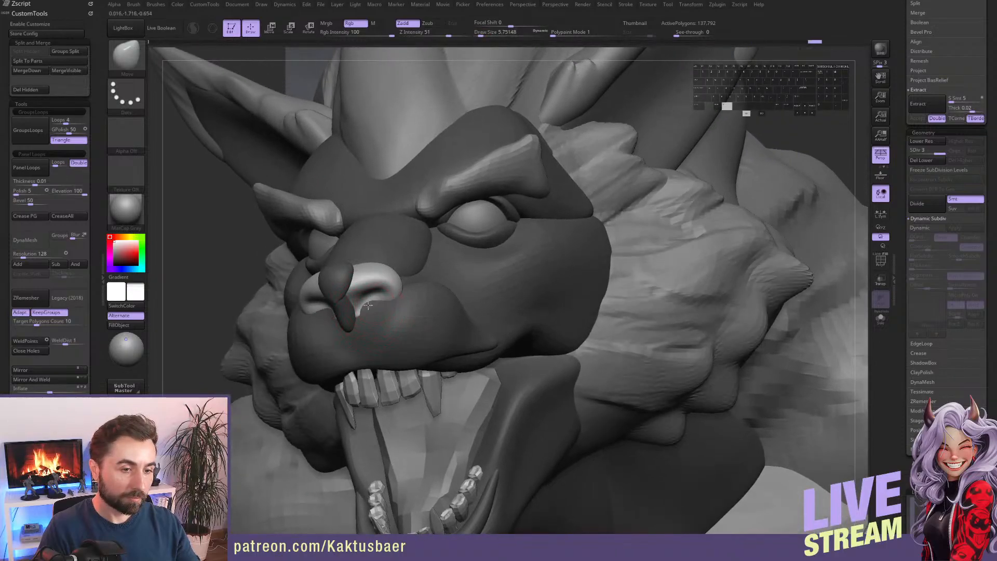
Reshape the unmasked nose tip with the Move brush from the side and front.
mouse_move(378, 300)
right_mouse_down()
mouse_move(359, 321)
mouse_move(394, 324)
mouse_move(393, 289)
right_mouse_up()
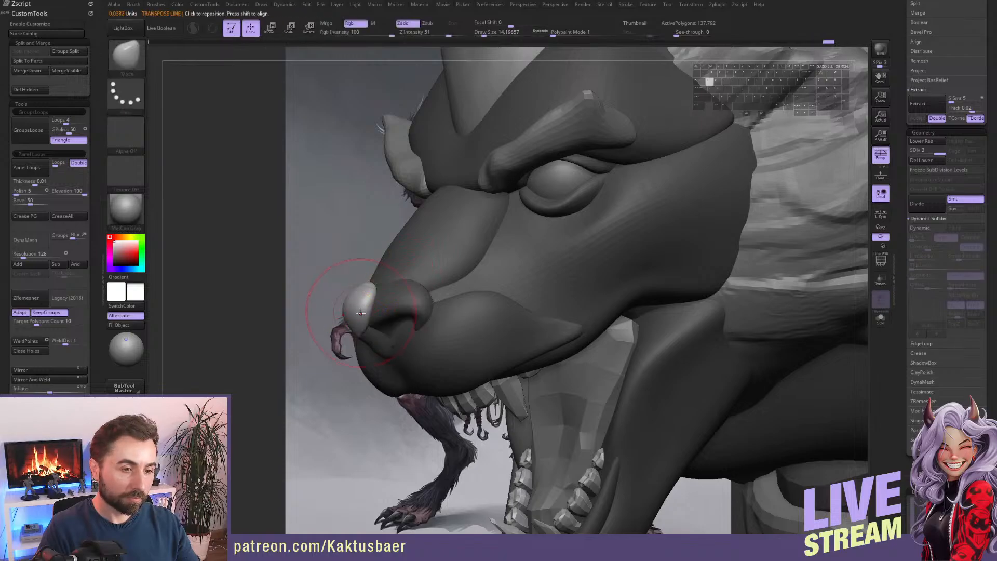
mouse_move(334, 300)
right_mouse_down()
mouse_move(451, 301)
mouse_move(471, 271)
mouse_move(467, 243)
mouse_move(470, 260)
right_mouse_up()
left_click_drag(470, 259, 470, 263)
right_click_drag(470, 263, 457, 276)
left_click_drag(457, 275, 453, 280)
mouse_move(453, 280)
right_mouse_down()
mouse_move(418, 303)
mouse_move(459, 292)
mouse_move(446, 276)
mouse_move(470, 252)
right_mouse_up()
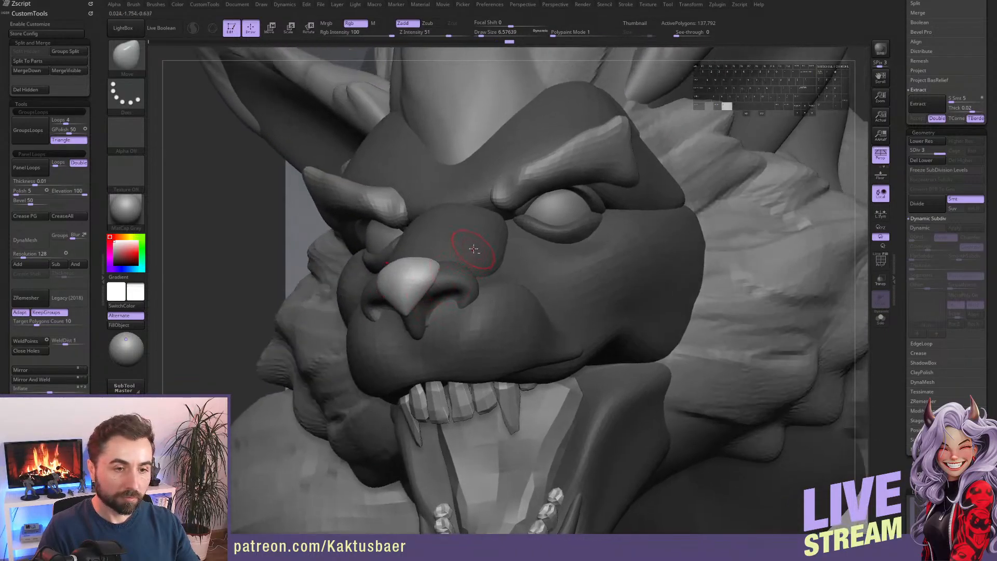
Leave only the nose bridge unmasked and carve snarl wrinkles along its sides with DamStandard at Z Intensity 29.
key("w")
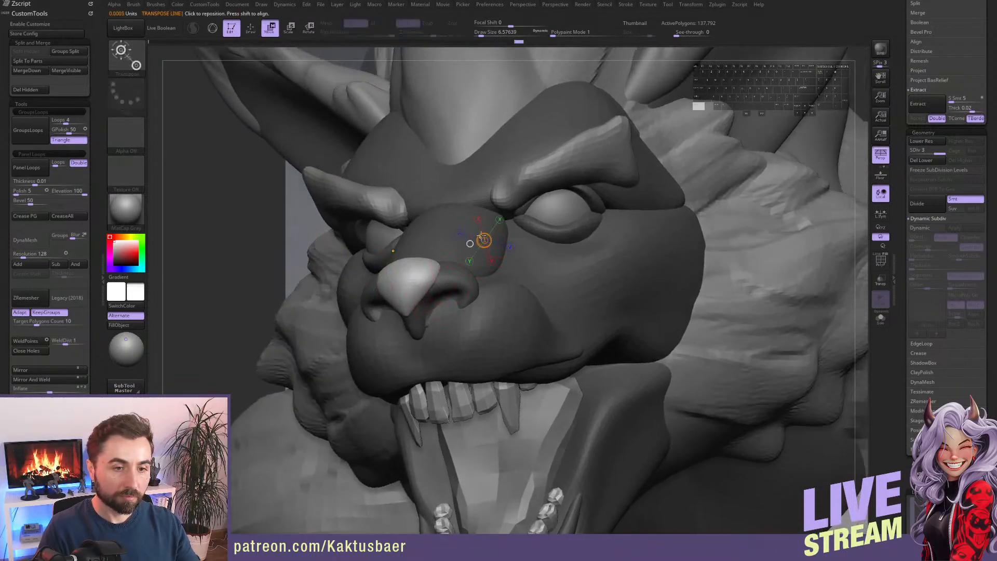
left_click(469, 225, "ctrl")
key("q")
mouse_move(473, 233)
right_mouse_down("alt")
mouse_move(445, 263)
mouse_move(470, 280)
mouse_move(465, 258)
right_mouse_up("alt")
key("b")
key("d")
key("s")
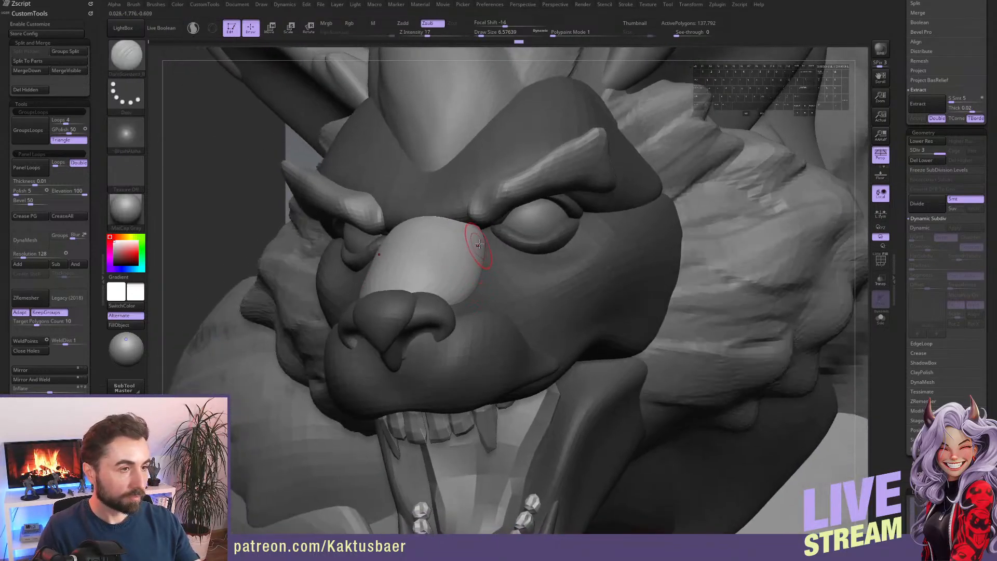
left_click_drag(448, 247, 451, 248)
left_click(436, 33)
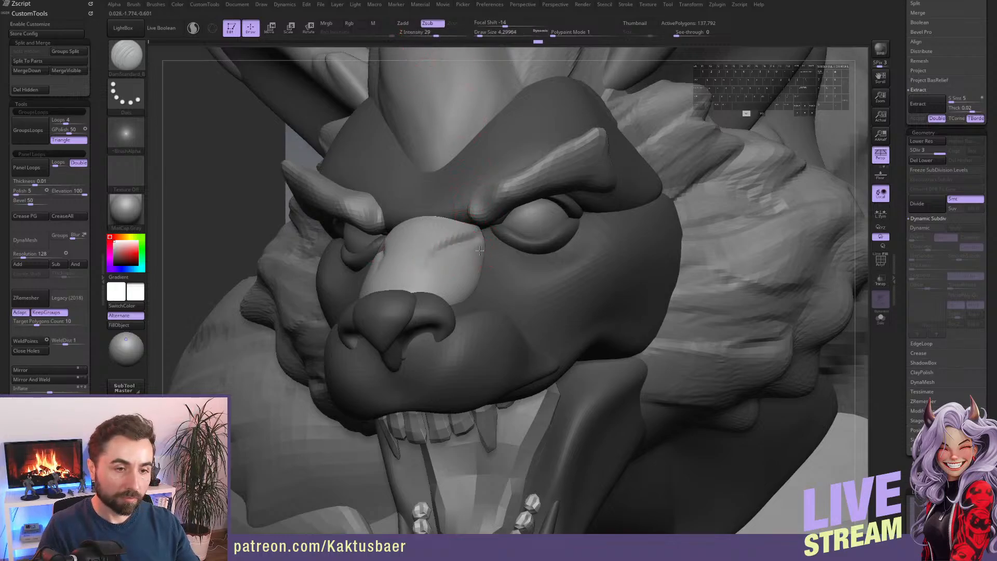
left_click_drag(480, 251, 450, 270)
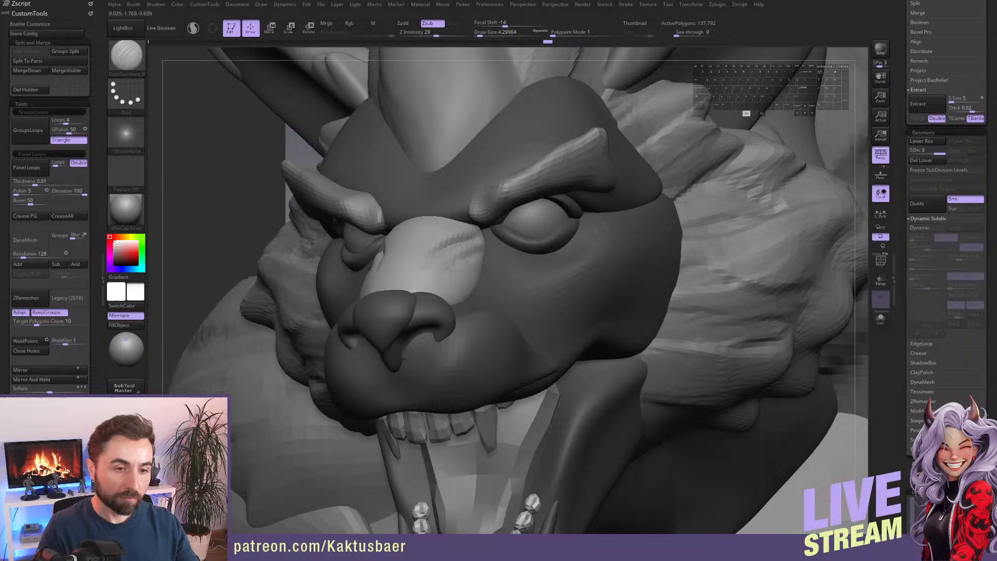
left_click_drag(428, 251, 453, 238)
Leave only the forehead unmasked, carve creases between and above the brows, and build up the area with ClayBuildup.
mouse_move(455, 209)
right_mouse_down("alt")
mouse_move(454, 226)
mouse_move(438, 229)
right_mouse_up("alt")
key("w")
left_click(441, 220)
key("q")
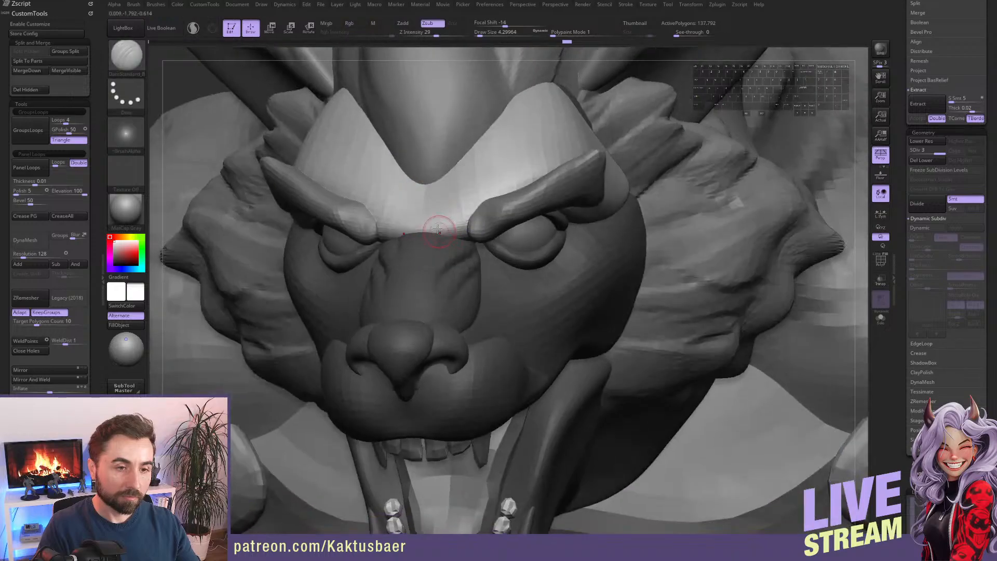
mouse_move(439, 227)
left_mouse_down()
mouse_move(426, 212)
mouse_move(437, 229)
mouse_move(451, 208)
mouse_move(470, 211)
mouse_move(487, 179)
mouse_move(513, 182)
left_mouse_up()
key("3")
mouse_move(494, 218)
right_mouse_down("alt")
mouse_move(440, 259)
mouse_move(526, 192)
right_mouse_up("alt")
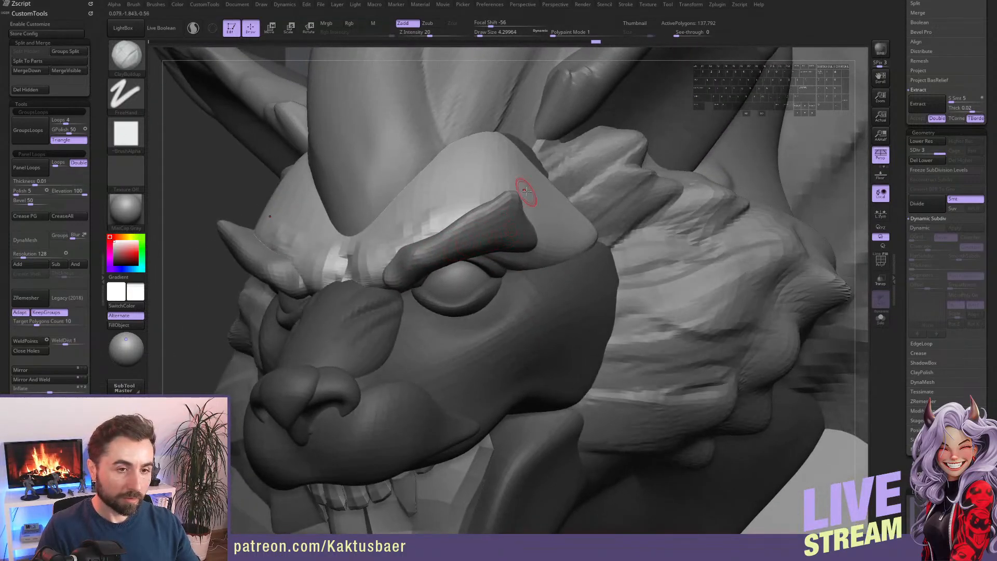
Smooth the forehead's lower edge behind the outer eye corner and save the project.
right_click_drag(567, 239, 494, 254, "alt")
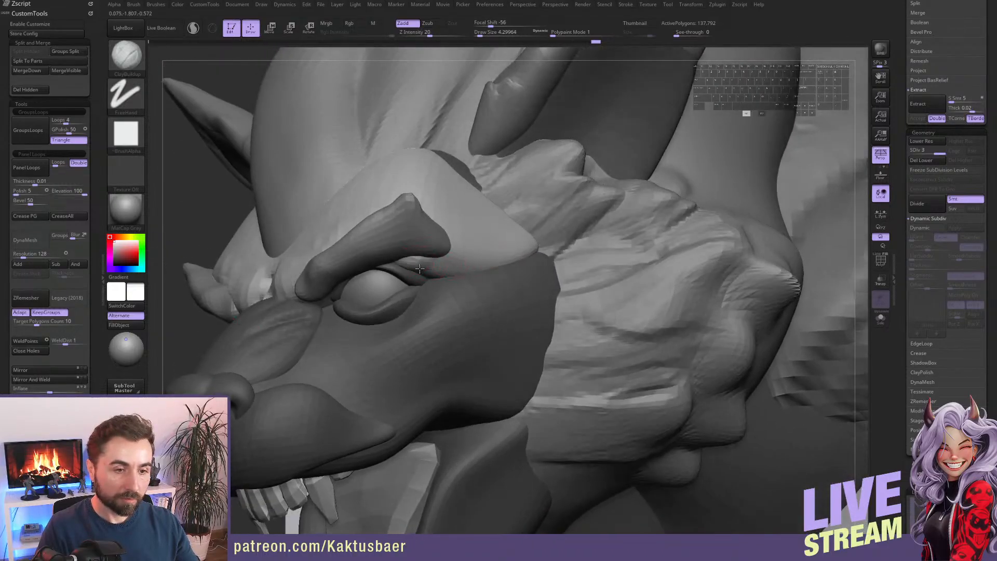
left_click_drag(423, 265, 446, 271, "shift")
mouse_move(454, 266)
right_mouse_down("alt")
mouse_move(446, 275)
mouse_move(455, 263)
mouse_move(464, 268)
right_mouse_up("alt")
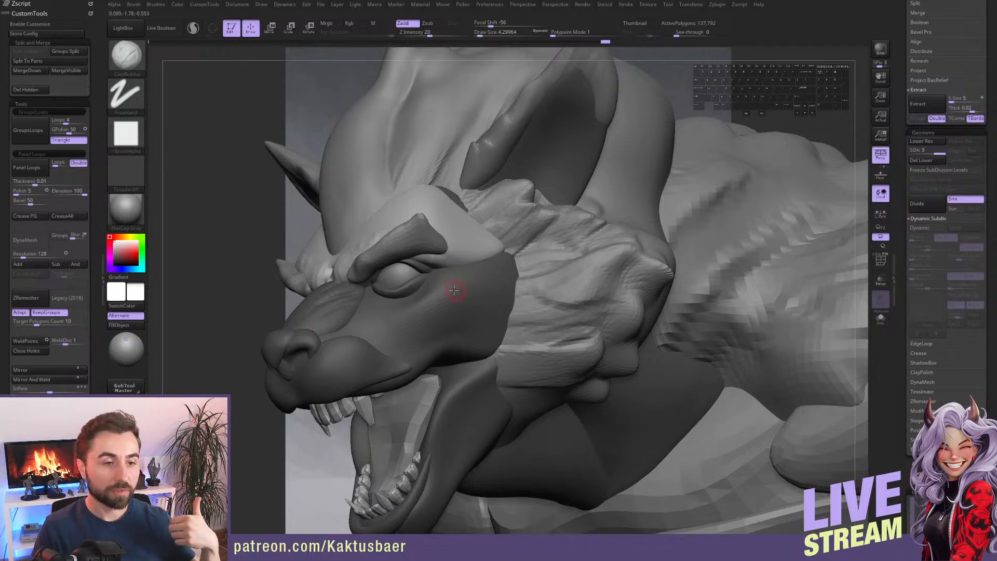
key("ctrl+s")
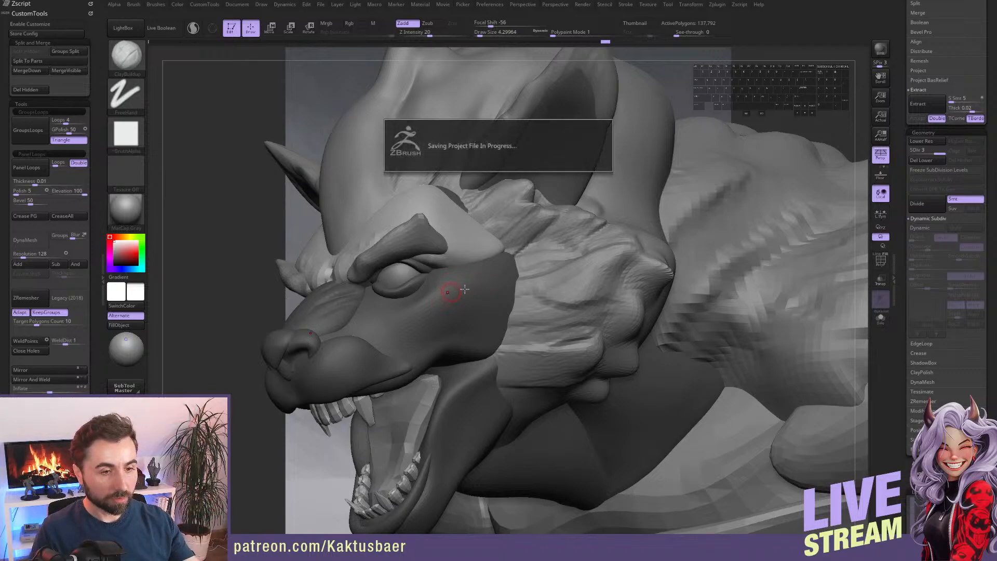
Clear the head's mask, isolate the head, mask a curved gum band inside the upper jaw and extract it at 0.02 thickness.
mouse_move(462, 276)
right_mouse_down("alt")
mouse_move(469, 265)
mouse_move(460, 242)
right_mouse_up("alt")
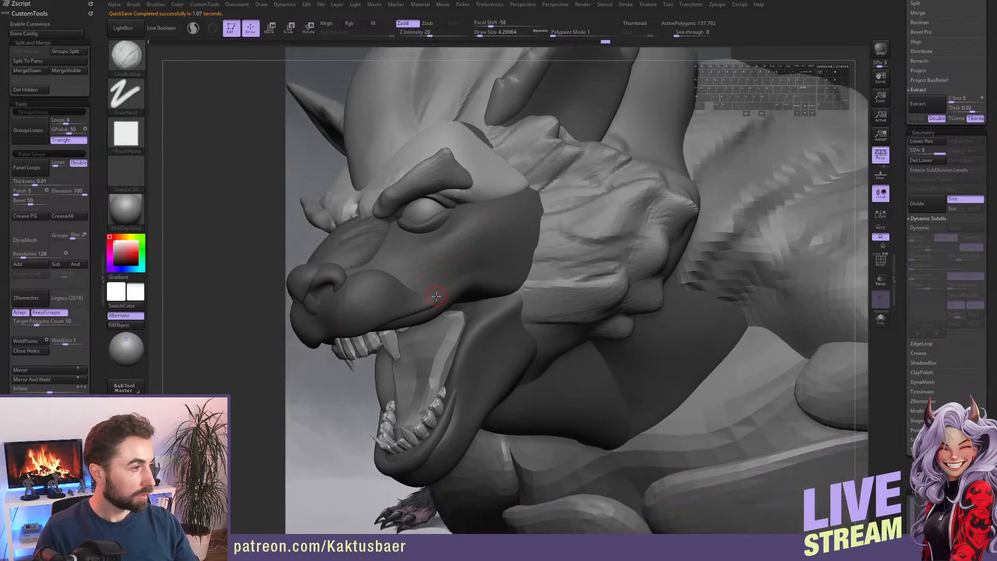
mouse_move(420, 297)
right_mouse_down()
mouse_move(511, 286)
mouse_move(492, 279)
mouse_move(446, 289)
mouse_move(499, 333)
mouse_move(506, 321)
right_mouse_up()
key("ctrl+shift+z")
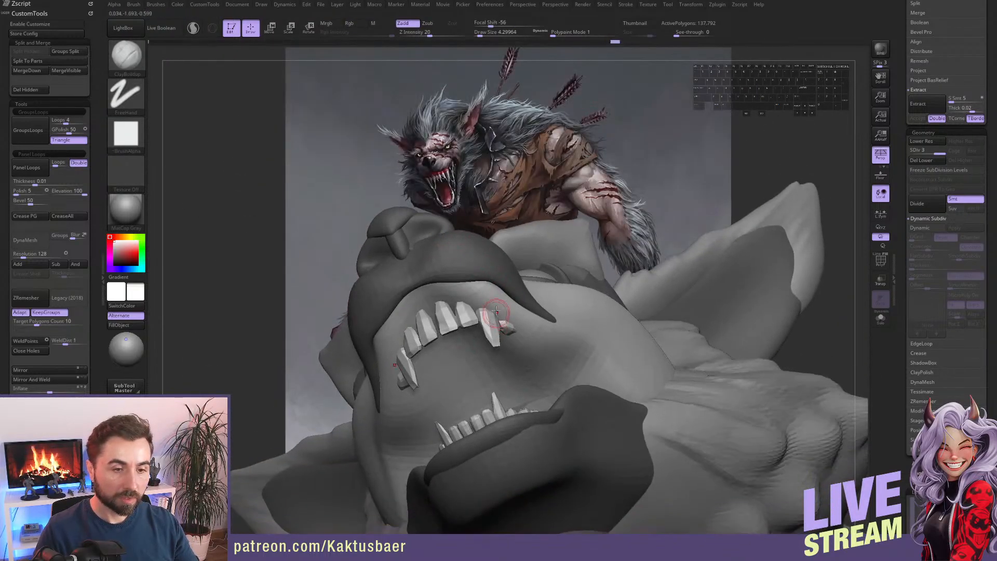
left_click_drag(618, 131, 609, 174, "ctrl")
right_click_drag(529, 274, 498, 351)
key("alt+s")
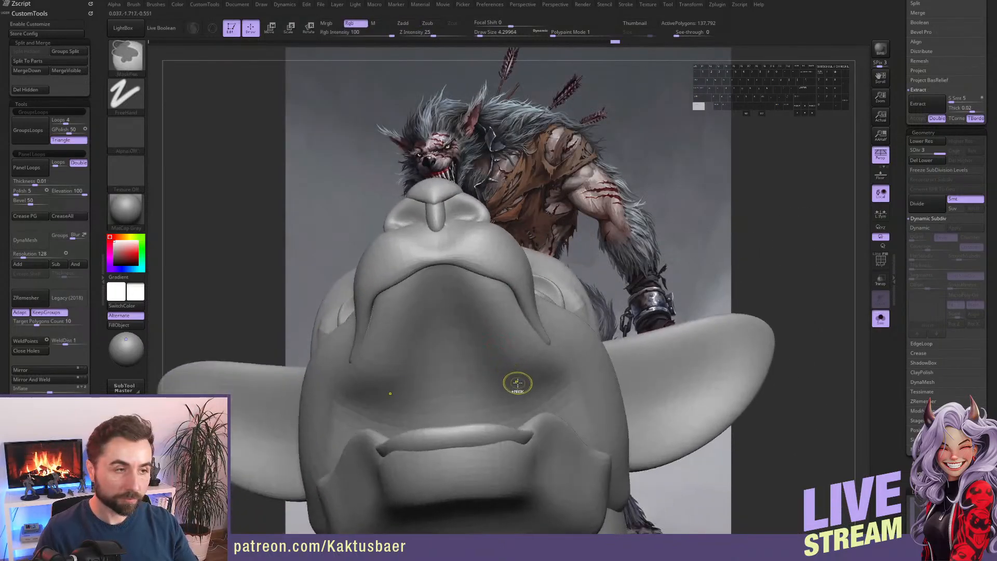
mouse_move(522, 388)
left_mouse_down("ctrl")
mouse_move(500, 313)
mouse_move(470, 285)
mouse_move(440, 283)
left_mouse_up("ctrl")
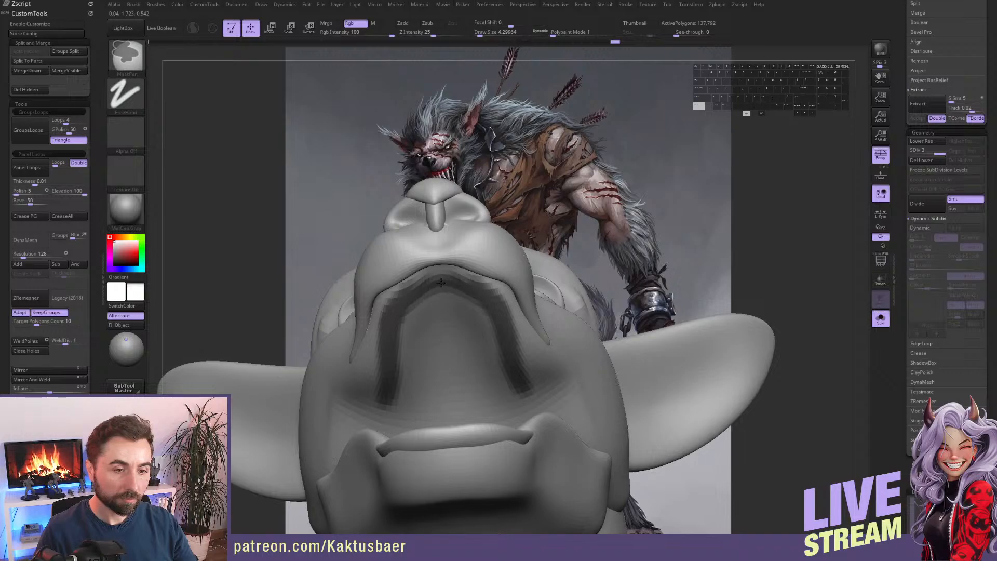
left_click_drag(491, 312, 532, 400, "ctrl")
right_click_drag(517, 362, 520, 377)
left_click(918, 104)
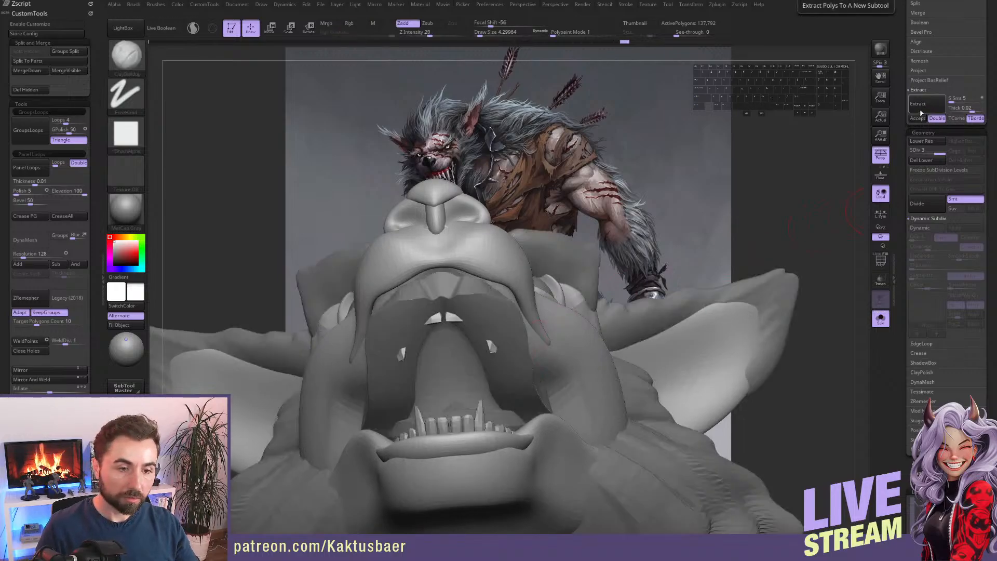
Accept the extracted upper gum band as a new subtool and smooth it into a rounded strip.
left_click(918, 118)
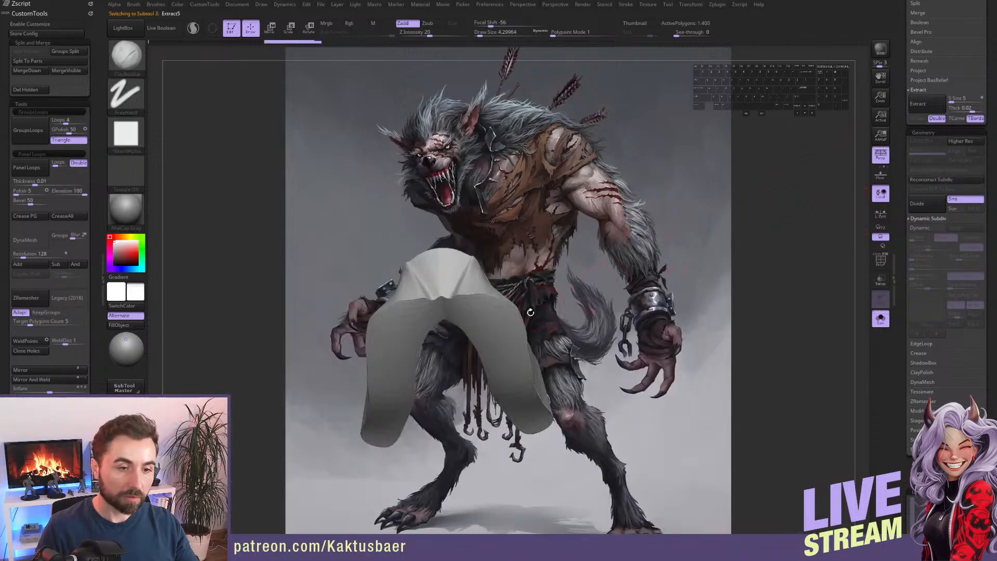
mouse_move(481, 311)
left_mouse_down("shift")
mouse_move(524, 397)
mouse_move(501, 337)
left_mouse_up("shift")
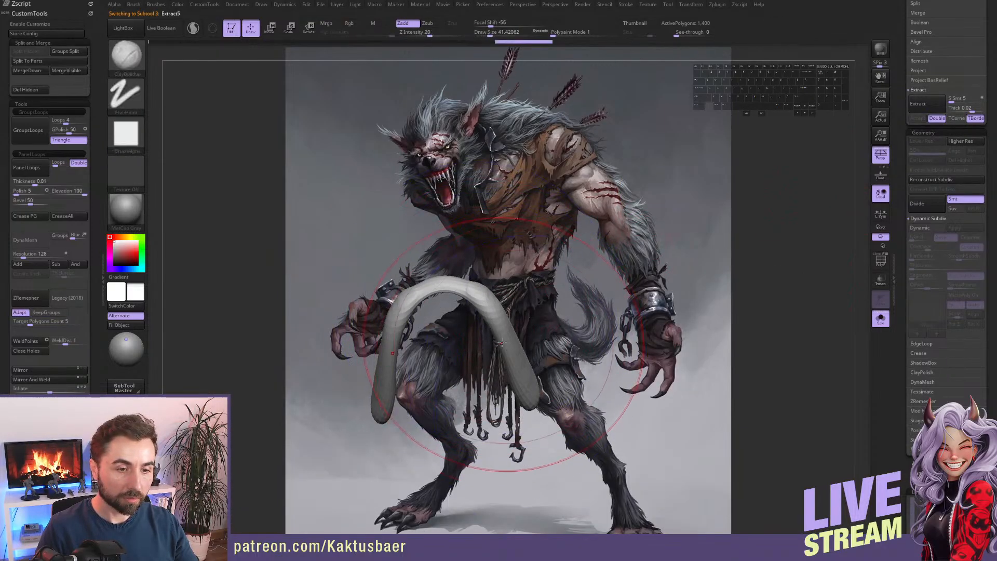
key("alt+s")
mouse_move(498, 333)
right_mouse_down()
mouse_move(482, 309)
mouse_move(573, 268)
mouse_move(173, 228)
right_mouse_up()
Activate the Move brush and DynaMesh the upper gum strip at resolution 56.
key("b")
key("m")
key("v")
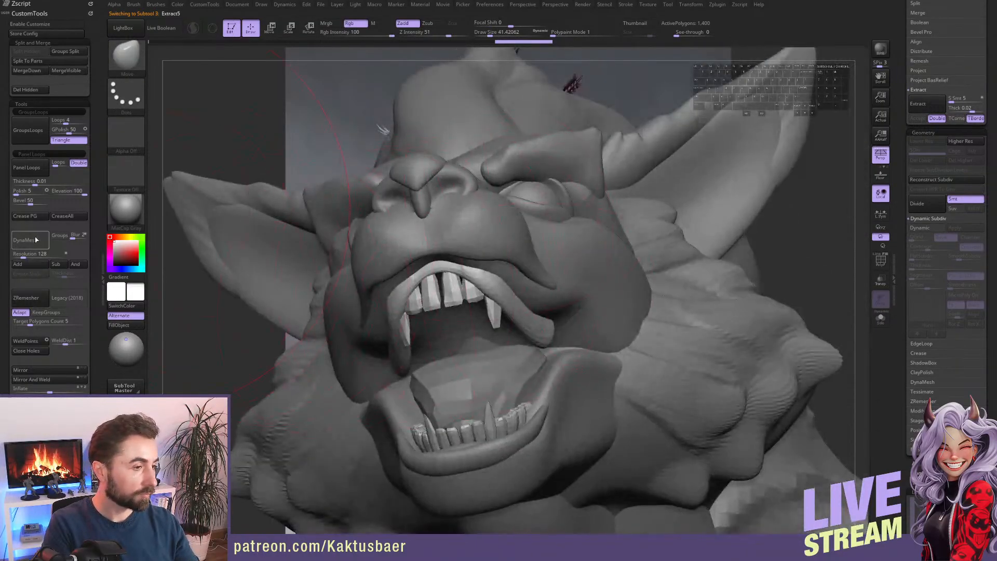
left_click_drag(24, 257, 20, 256)
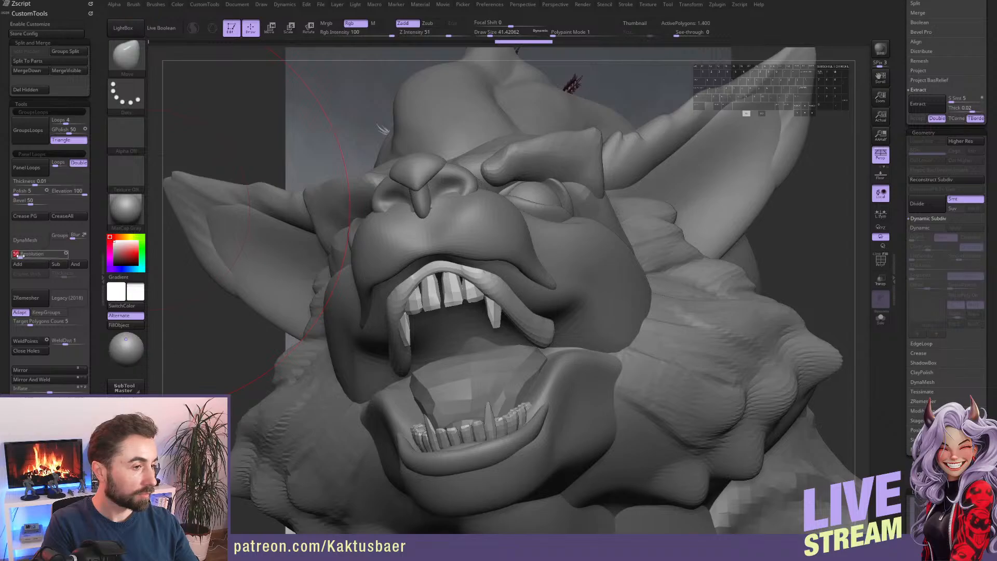
left_click(44, 246)
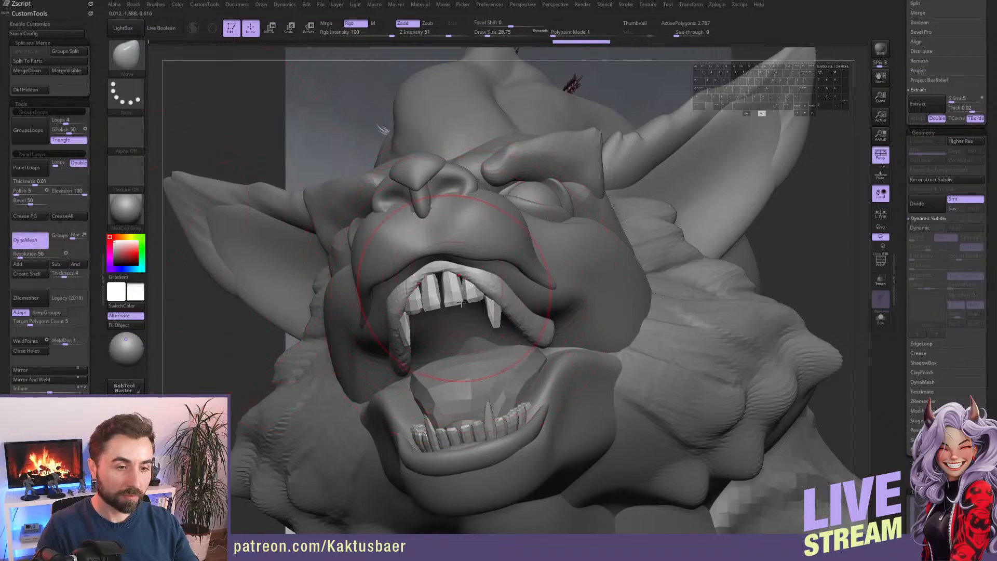
Reshape the front and sides of the upper gum strip with the Move brush so it hugs the upper teeth.
right_click_drag(461, 303, 525, 327)
key("bracketleft")
left_click_drag(447, 293, 452, 281)
right_click_drag(452, 280, 453, 332)
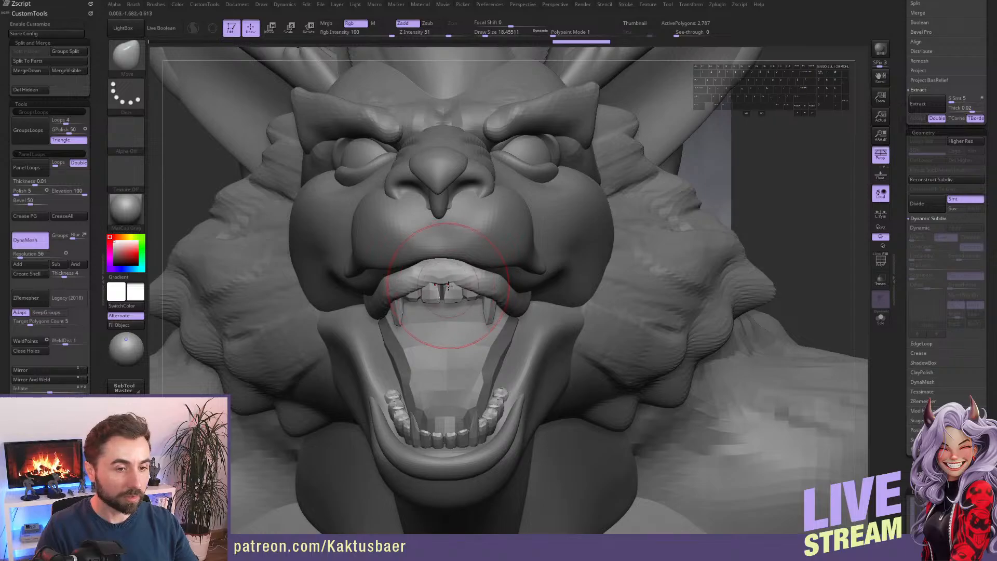
left_click_drag(447, 286, 489, 286)
right_click_drag(494, 291, 395, 292)
left_click_drag(561, 285, 564, 285)
right_click_drag(559, 284, 486, 291)
Resize the Move brush to about 20 and fit the upper gum's rear ends along the sides of the mouth.
key("s")
left_click_drag(499, 301, 560, 254)
left_click(597, 221, "alt")
mouse_move(597, 226)
right_mouse_down()
mouse_move(590, 204)
mouse_move(572, 238)
right_mouse_up()
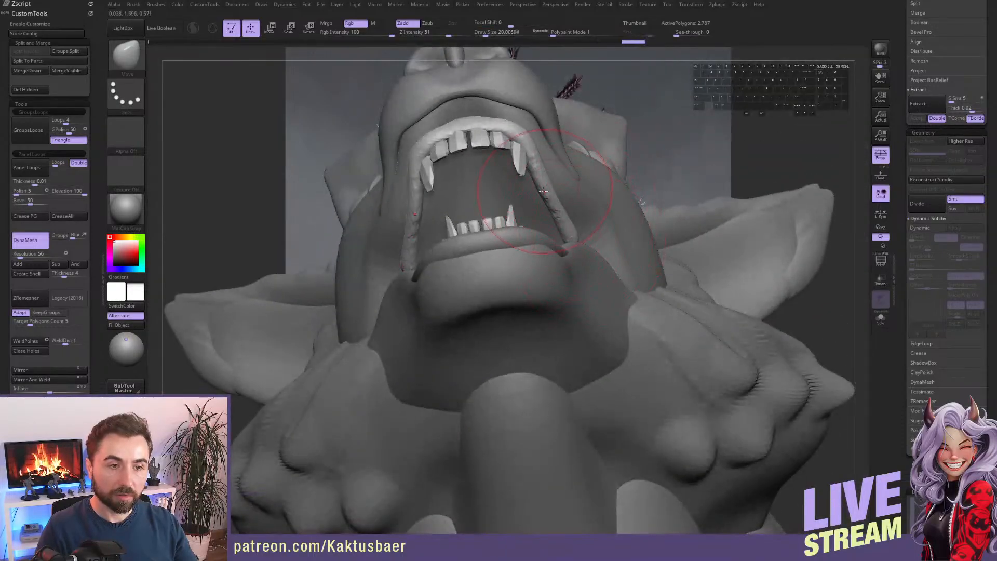
right_click_drag(543, 191, 493, 167)
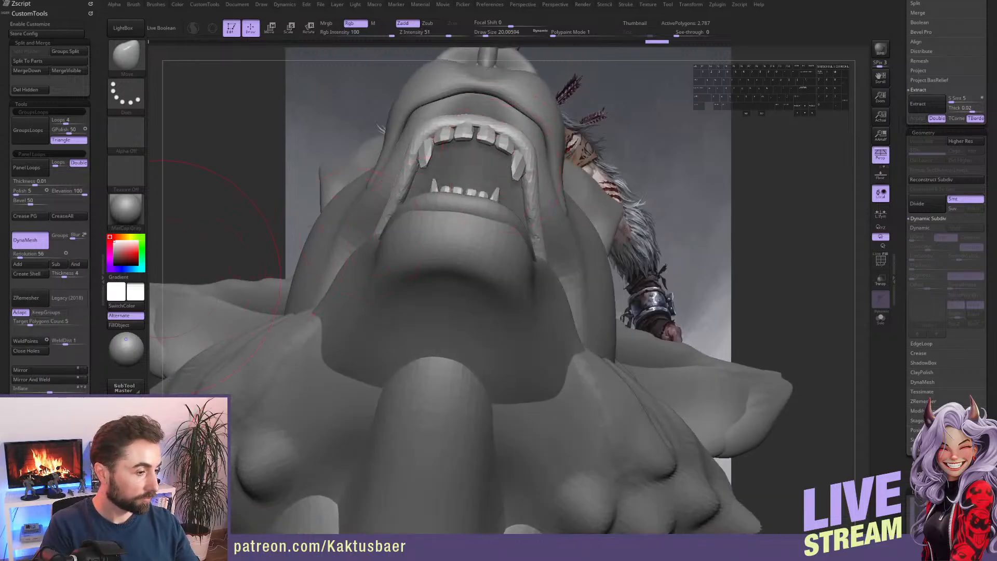
Save the project and enable BackfaceMask for the brush.
scroll(47, 364, "down", 3)
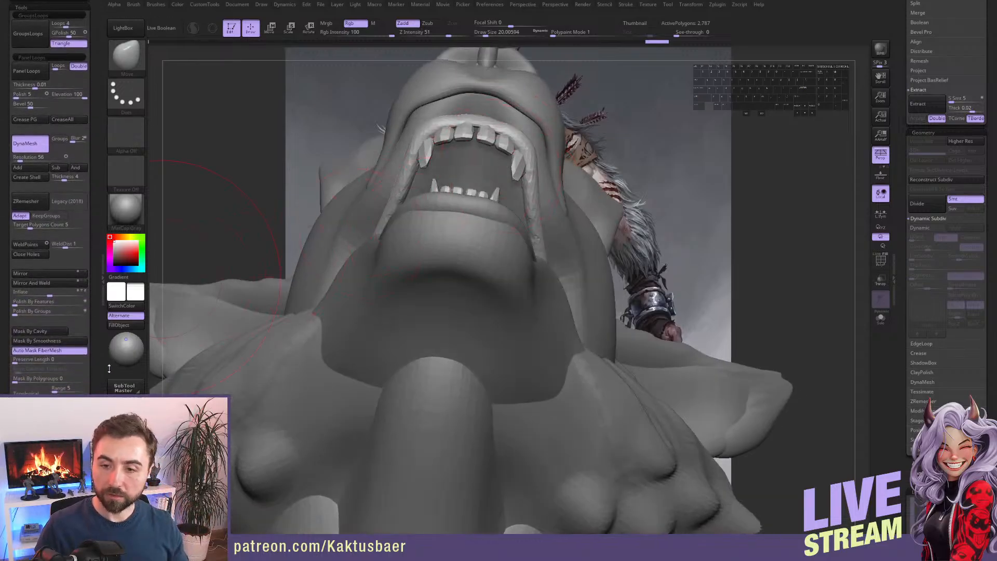
key("ctrl+s")
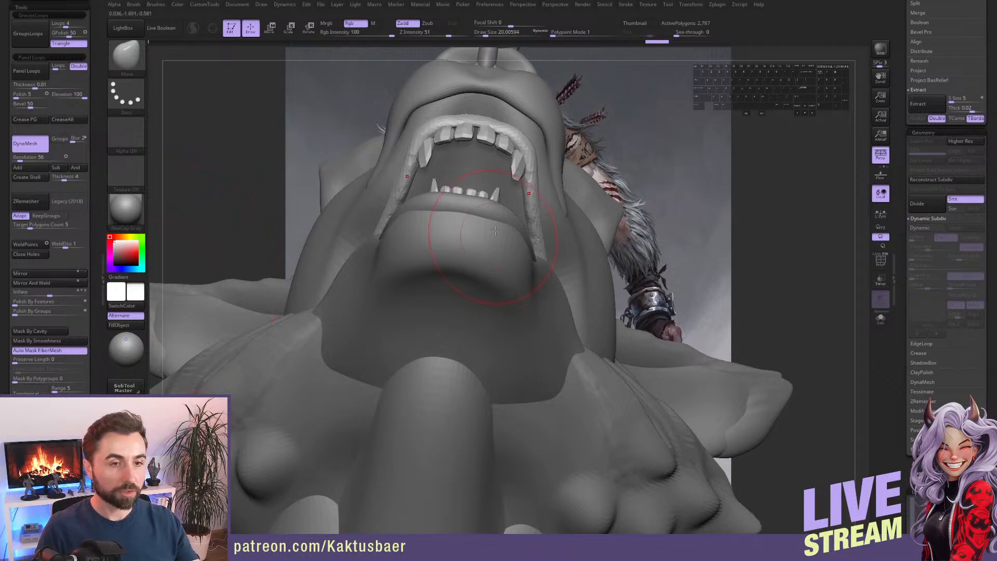
scroll(89, 266, "down", 7)
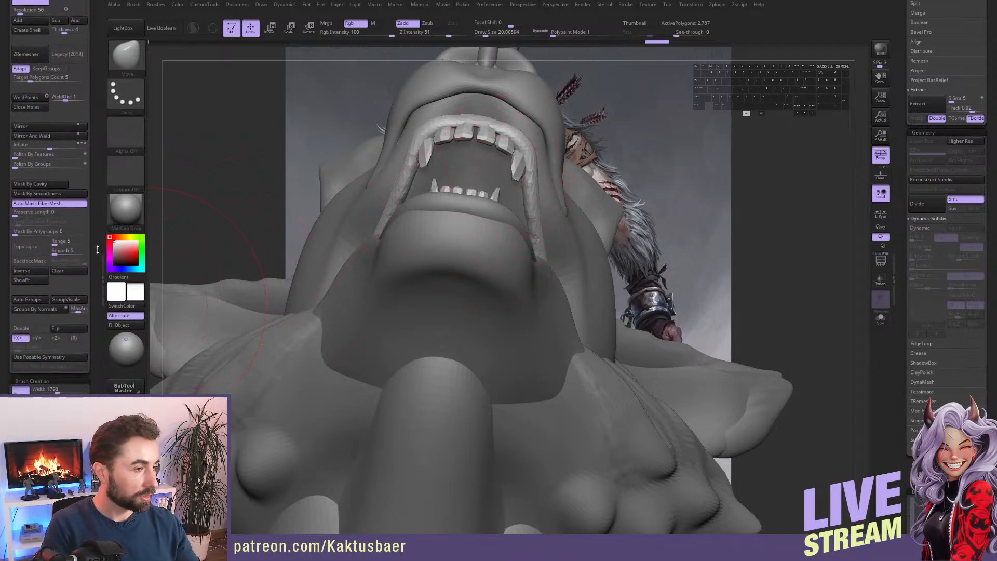
left_click(29, 233)
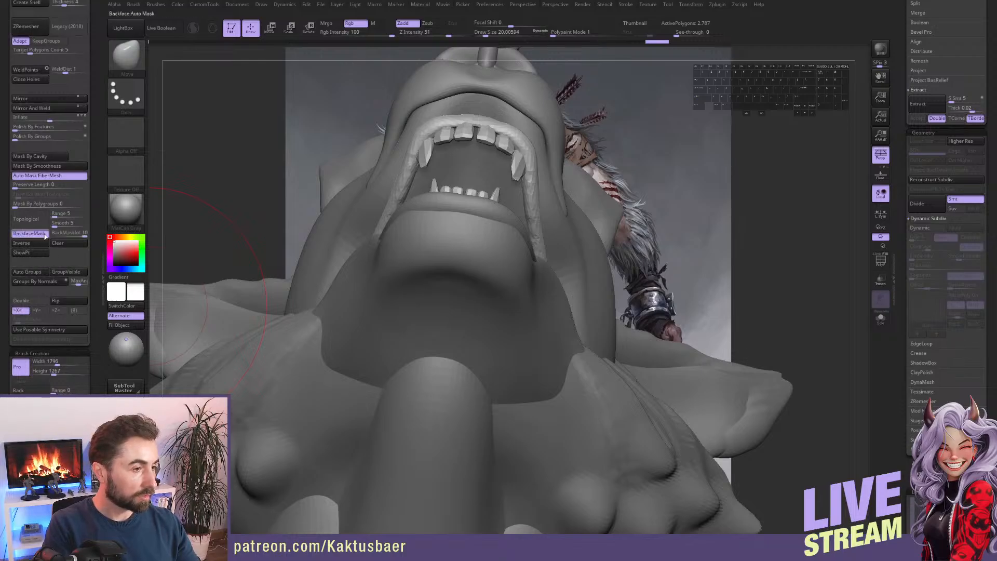
Nudge the inner edge of the upper gum around the canines and toward its rear ends with backface masking on.
left_click_drag(511, 145, 506, 140)
left_click_drag(529, 188, 523, 195)
right_click_drag(524, 208, 528, 226)
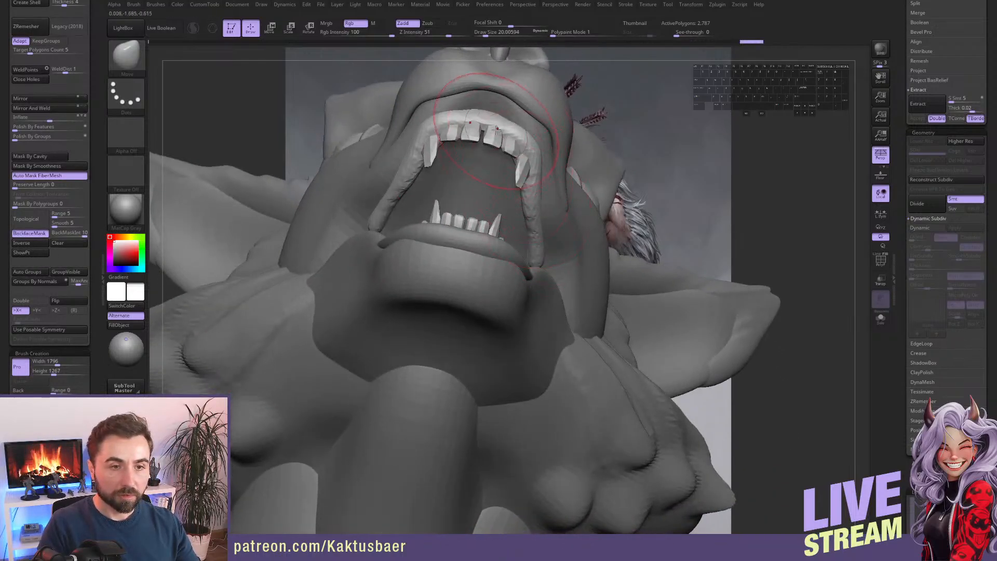
right_click_drag(525, 193, 507, 155)
left_click_drag(503, 150, 510, 153)
right_click_drag(515, 179, 531, 211)
left_click_drag(541, 235, 541, 252)
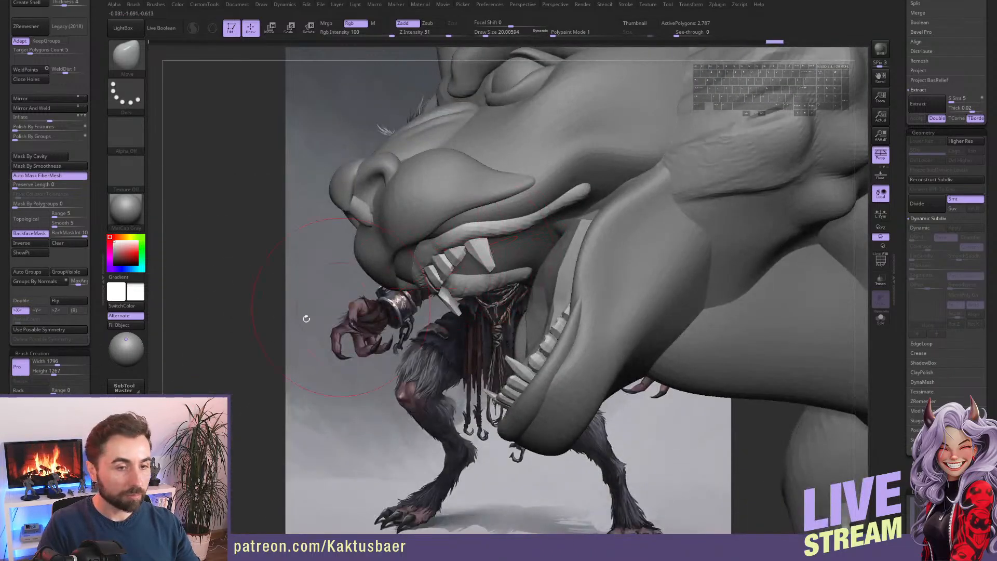
Disable BackfaceMask and pull the side of the upper gum into line beneath the lip behind the canine.
left_click(38, 234)
right_click_drag(514, 233, 476, 253)
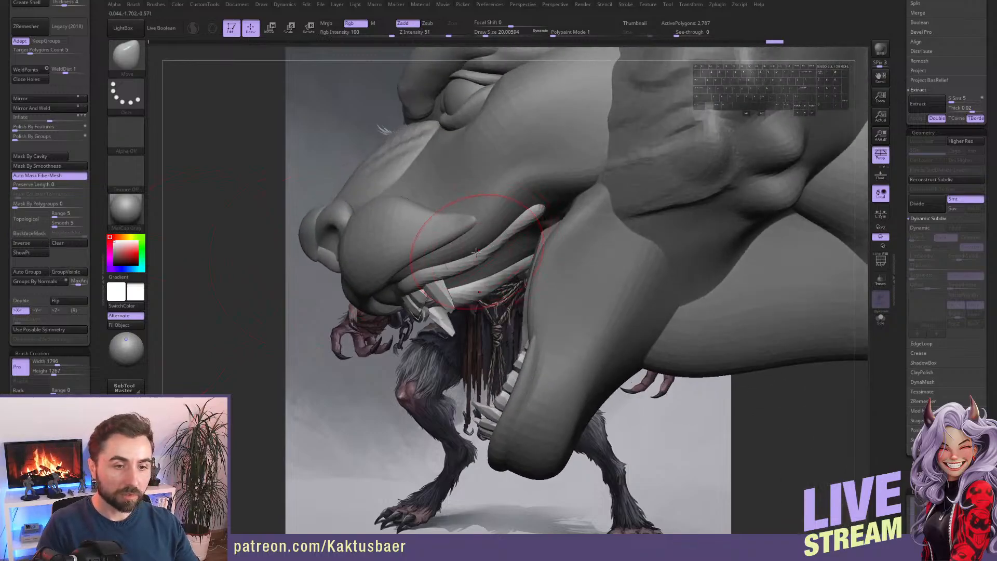
left_click_drag(473, 264, 458, 260)
right_click_drag(456, 267, 472, 231)
left_click_drag(464, 274, 465, 266)
right_click_drag(482, 250, 496, 227)
Reselect the upper gum subtool and refine its edge around the front teeth with the Move brush, undoing an unwanted stroke.
left_click(525, 224, "alt")
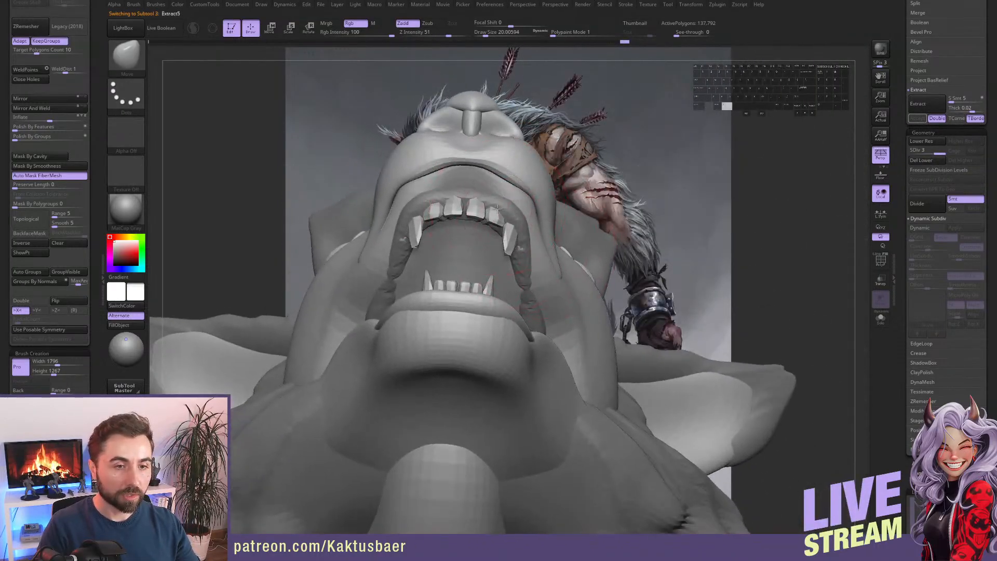
left_click(500, 203, "alt")
key("s")
left_click_drag(491, 213, 493, 213)
right_click_drag(451, 228, 445, 218)
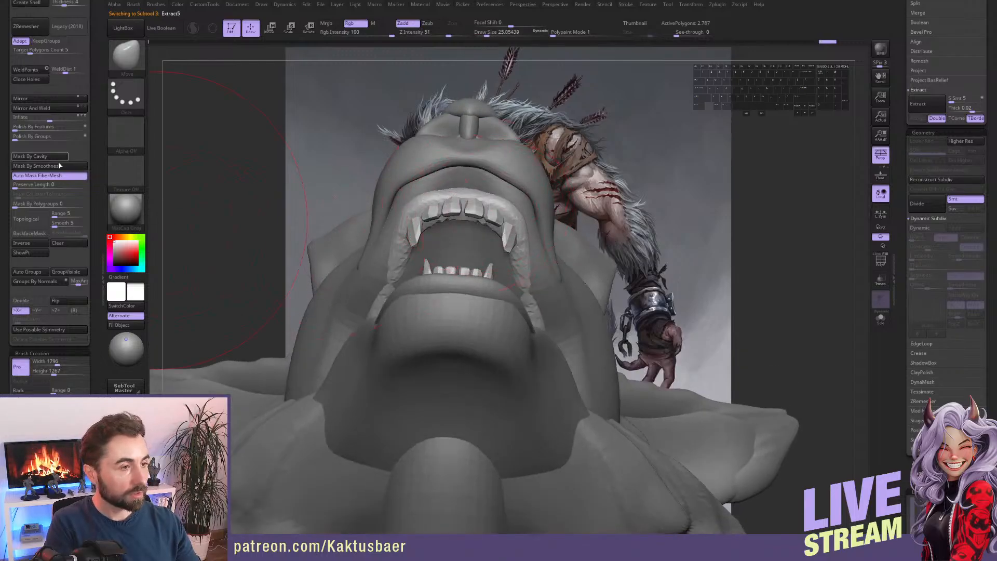
key("s")
mouse_move(480, 222)
left_mouse_down()
mouse_move(488, 202)
mouse_move(481, 218)
left_mouse_up()
key("ctrl+z")
key("s")
right_click_drag(481, 221, 478, 211)
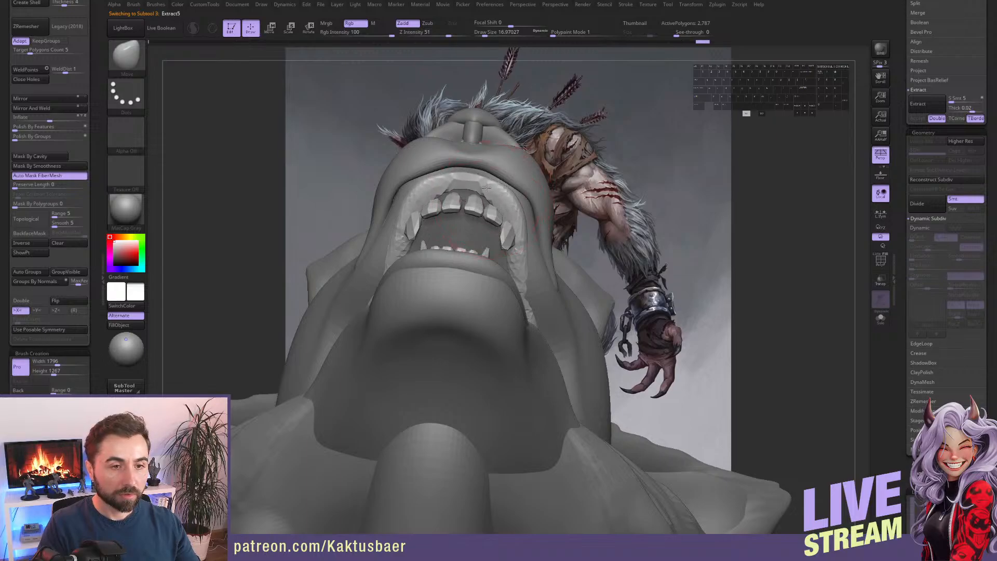
right_click_drag(502, 254, 499, 235)
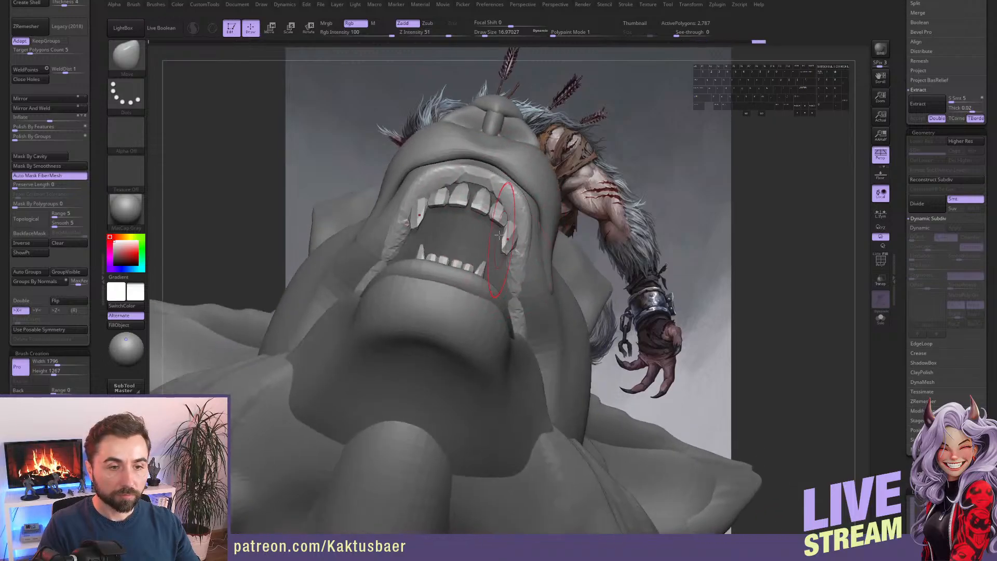
Select the upper teeth subtool and reposition the teeth against the gum with the Move transpose tool.
left_click(482, 206, "alt")
right_click_drag(488, 200, 484, 191)
key("w")
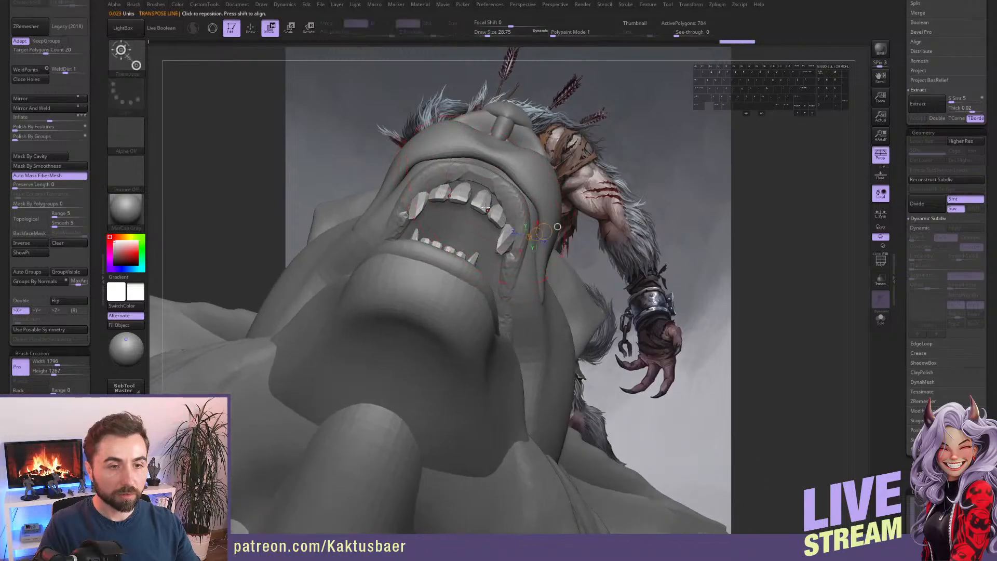
left_click_drag(482, 205, 492, 186, "shift")
key("q")
mouse_move(439, 176)
right_mouse_down()
mouse_move(490, 195)
mouse_move(426, 187)
mouse_move(402, 202)
right_mouse_up()
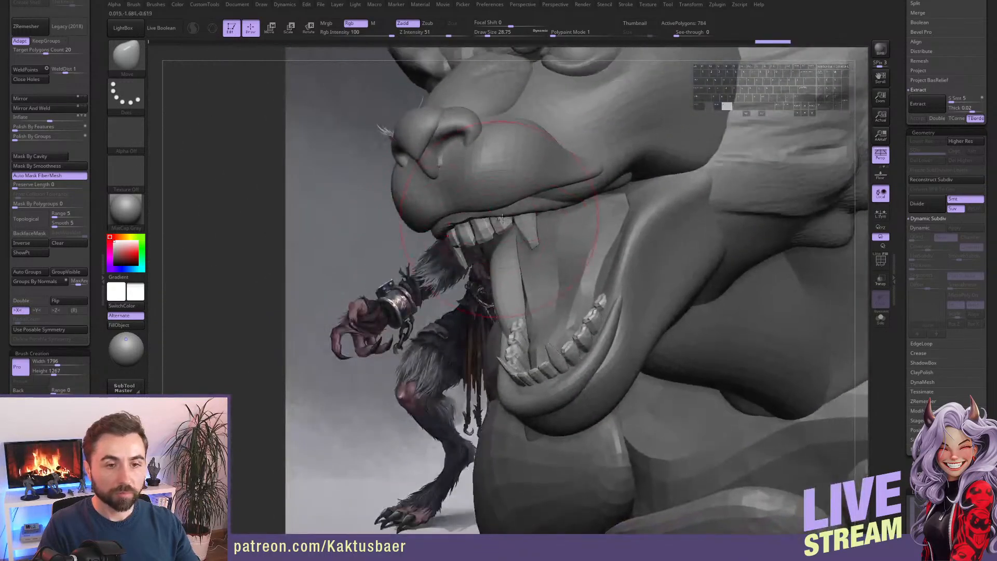
Isolate the werewolf body subtool and switch to the ClayBuildup brush at a draw size of about 12.
left_click(612, 146, "alt")
right_click_drag(562, 216, 570, 86)
key("alt+s")
key("s")
left_click_drag(533, 209, 529, 201)
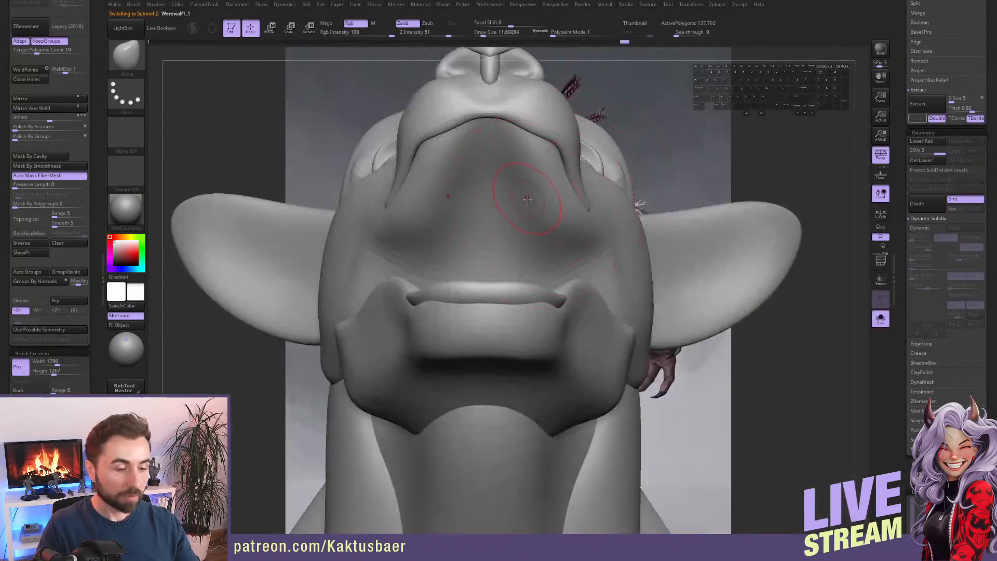
key("3")
Carve the roof of the mouth inward with subtractive ClayBuildup strokes along the palate and its side edges.
right_click_drag(527, 214, 498, 206)
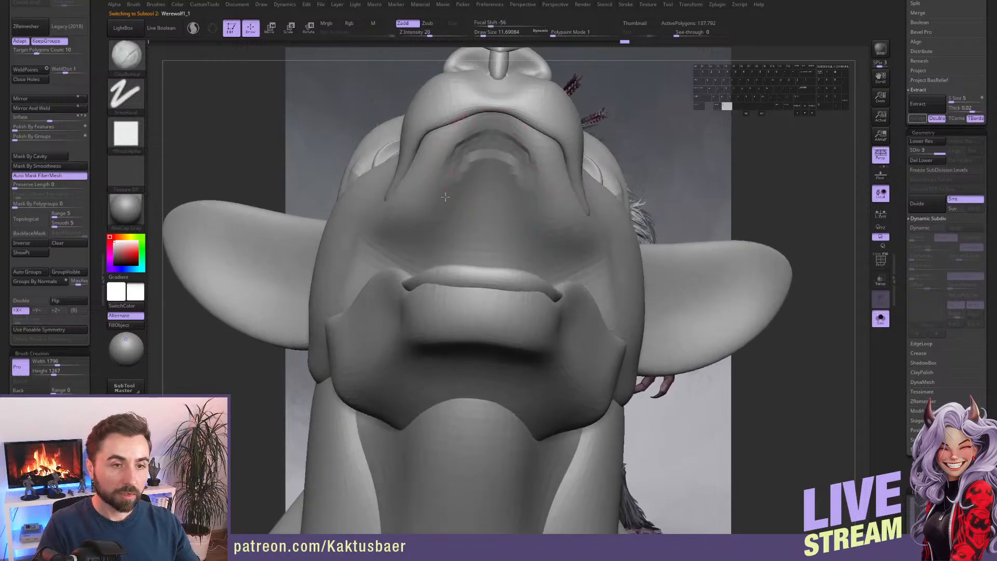
left_click_drag(409, 231, 401, 246, "alt")
left_click_drag(455, 176, 405, 249, "alt")
left_click_drag(486, 174, 462, 201, "alt")
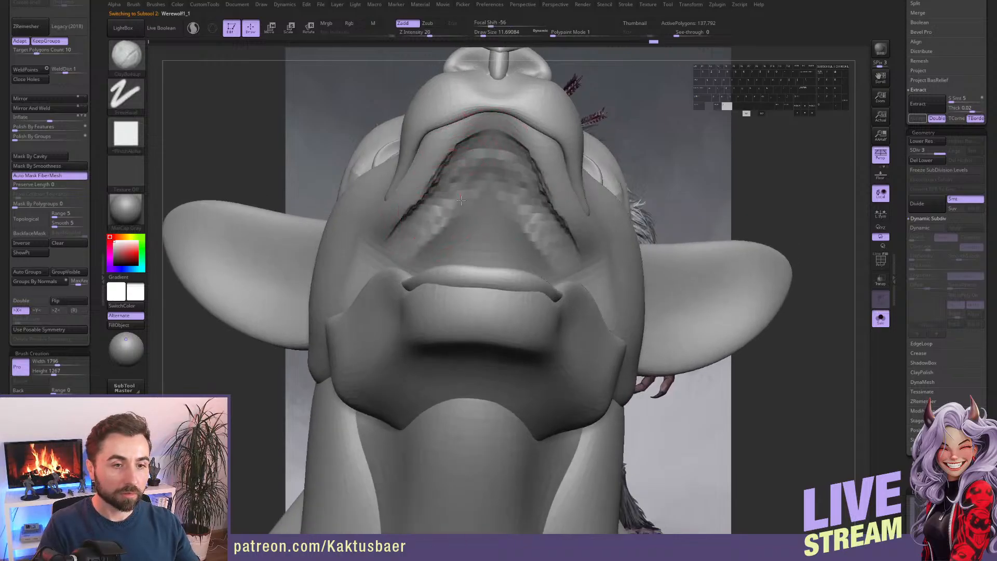
mouse_move(421, 256)
left_mouse_down("alt")
mouse_move(412, 249)
mouse_move(421, 224)
left_mouse_up("alt")
right_click_drag(428, 228, 431, 281)
mouse_move(426, 255)
left_mouse_down("alt")
mouse_move(406, 269)
mouse_move(481, 192)
left_mouse_up("alt")
mouse_move(458, 207)
left_mouse_down("alt")
mouse_move(480, 223)
mouse_move(467, 252)
mouse_move(486, 265)
mouse_move(488, 202)
mouse_move(471, 206)
left_mouse_up("alt")
Sculpt the inner sides of the lower jaw with ClayBuildup and show all subtools to check the mouth.
mouse_move(452, 215)
right_mouse_down()
mouse_move(509, 250)
mouse_move(569, 263)
mouse_move(509, 289)
right_mouse_up()
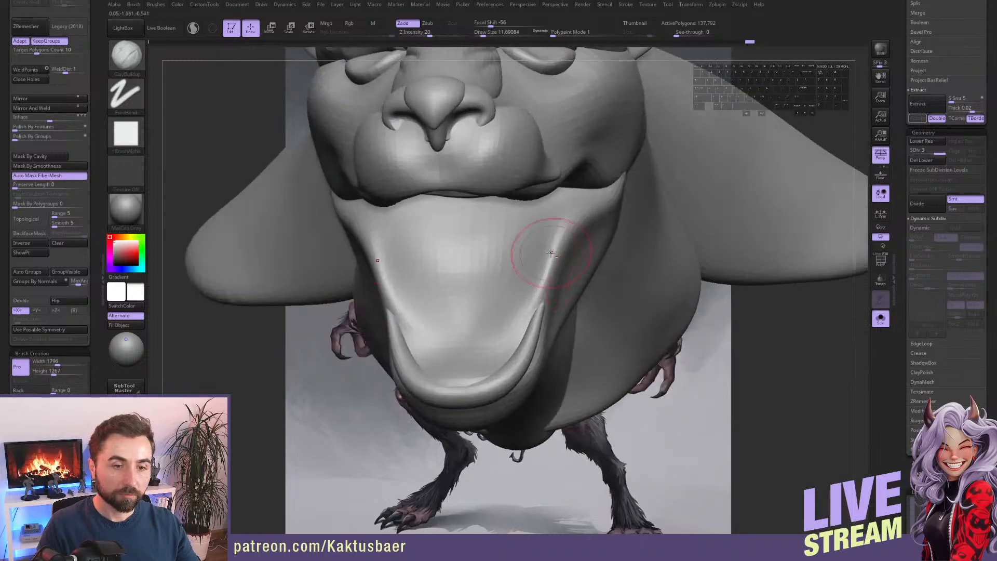
mouse_move(510, 289)
left_mouse_down()
mouse_move(468, 329)
mouse_move(452, 374)
mouse_move(490, 359)
mouse_move(505, 330)
mouse_move(468, 351)
mouse_move(481, 356)
mouse_move(519, 228)
left_mouse_up()
key("alt+q")
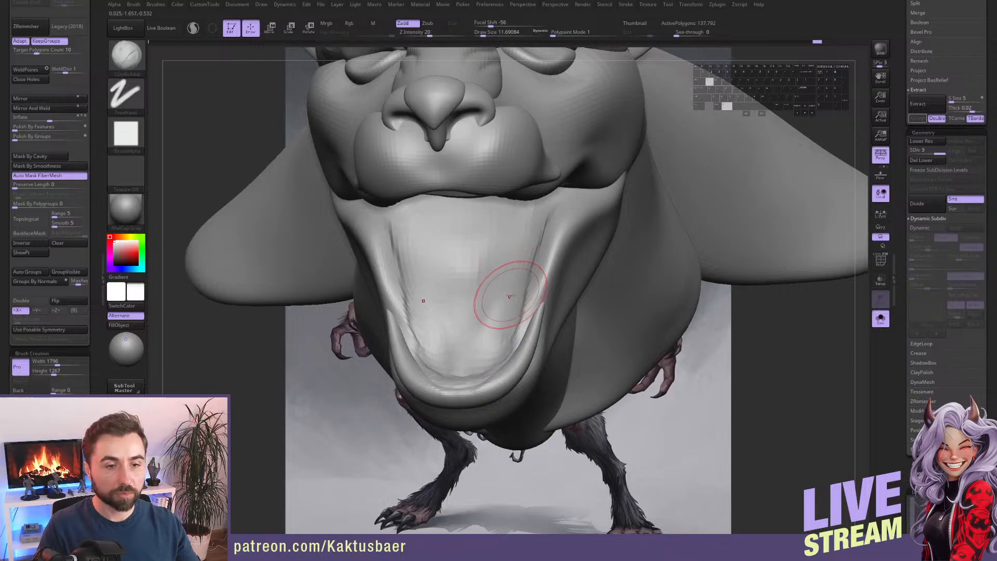
mouse_move(510, 294)
right_mouse_down()
mouse_move(508, 322)
mouse_move(507, 242)
mouse_move(523, 322)
right_mouse_up()
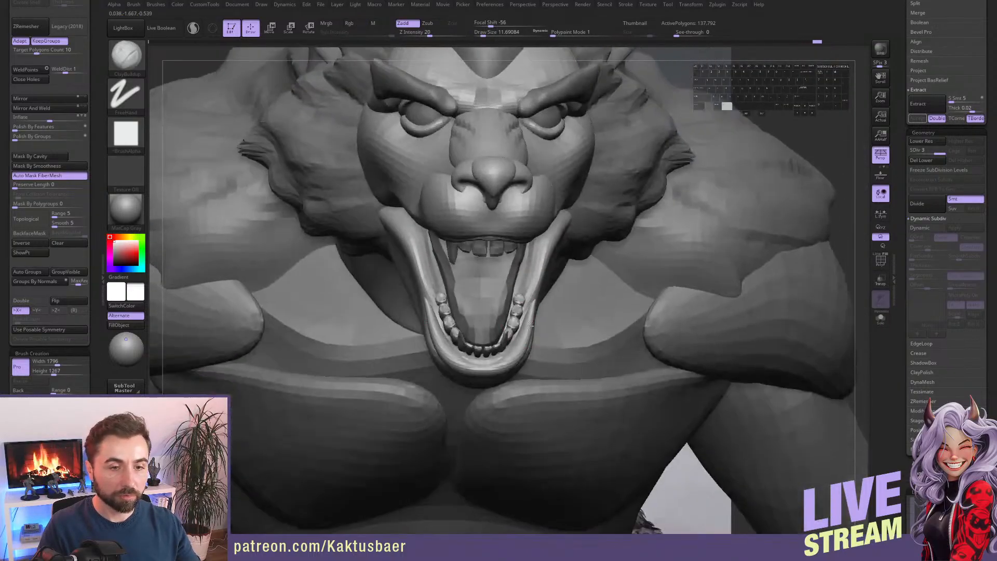
Isolate the body subtool again and mask a U-shaped lower gum band inside the jaw with a small brush.
key("alt+q")
key("s")
left_click_drag(518, 282, 514, 281)
right_click_drag(516, 294, 526, 235)
key("ctrl")
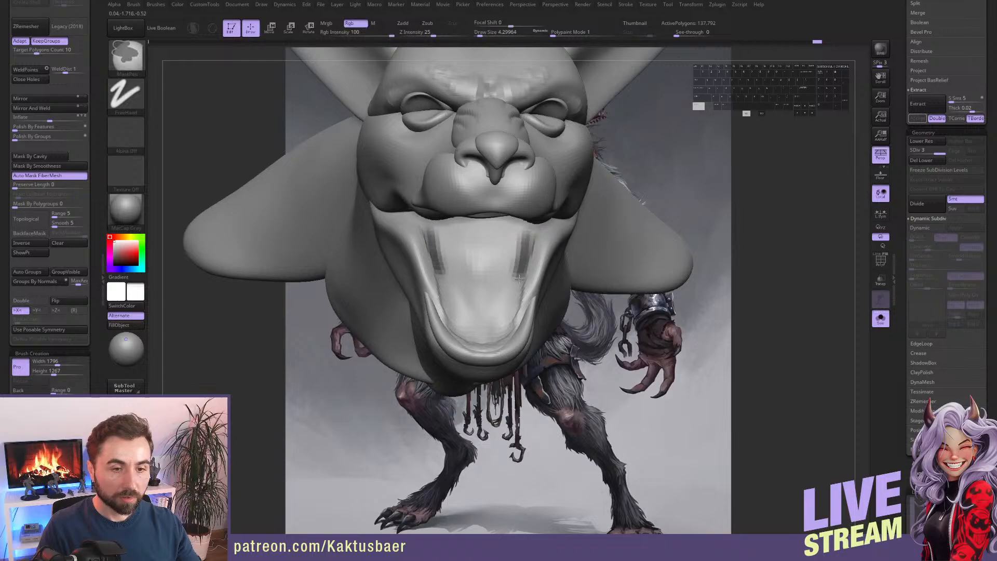
right_click_drag(502, 328, 540, 304)
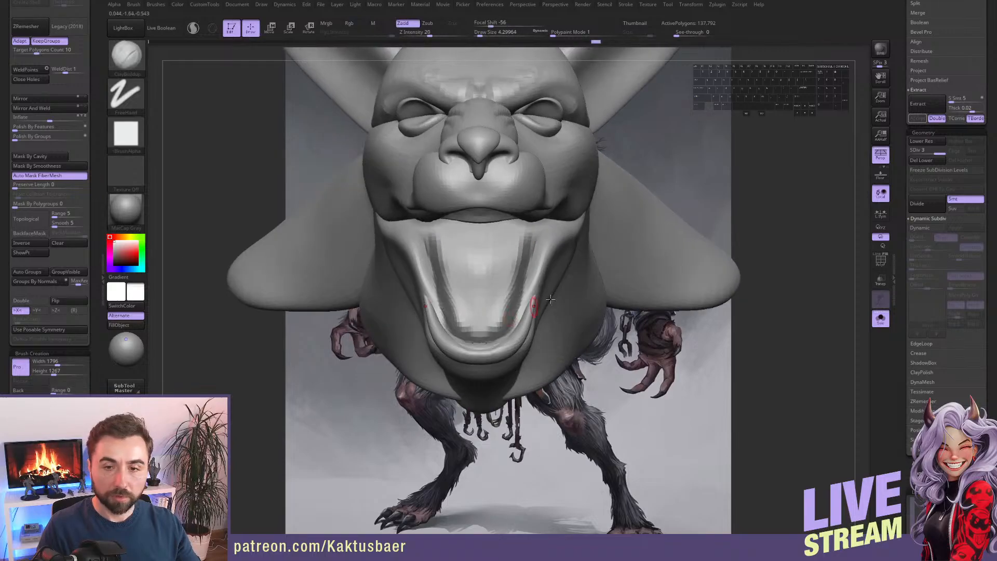
Extract the masked lower gum band as a new subtool, clear its mask and show all subtools.
left_click(918, 107)
left_click(918, 122)
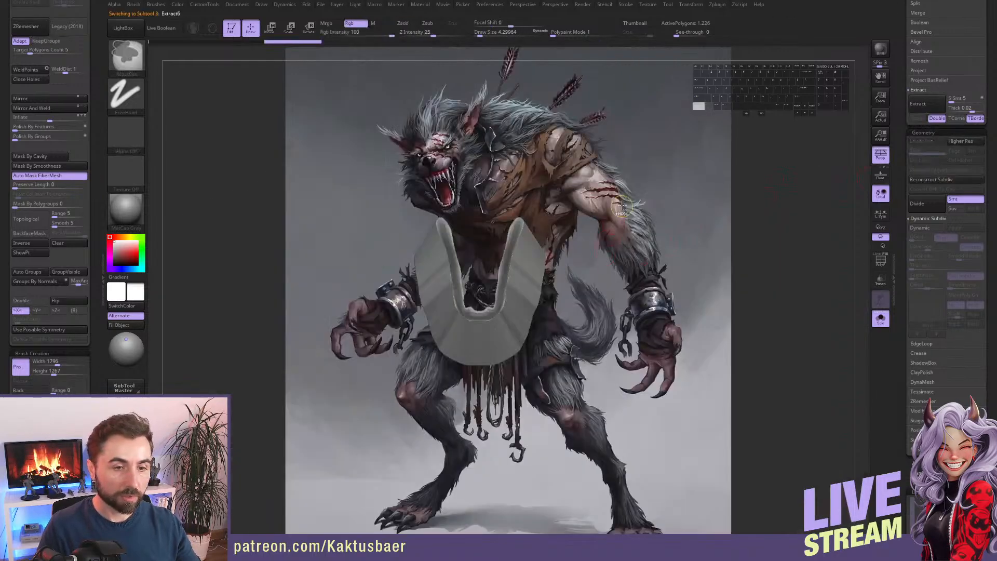
left_click_drag(632, 196, 612, 217, "ctrl")
right_click_drag(596, 253, 509, 305)
key("alt+q")
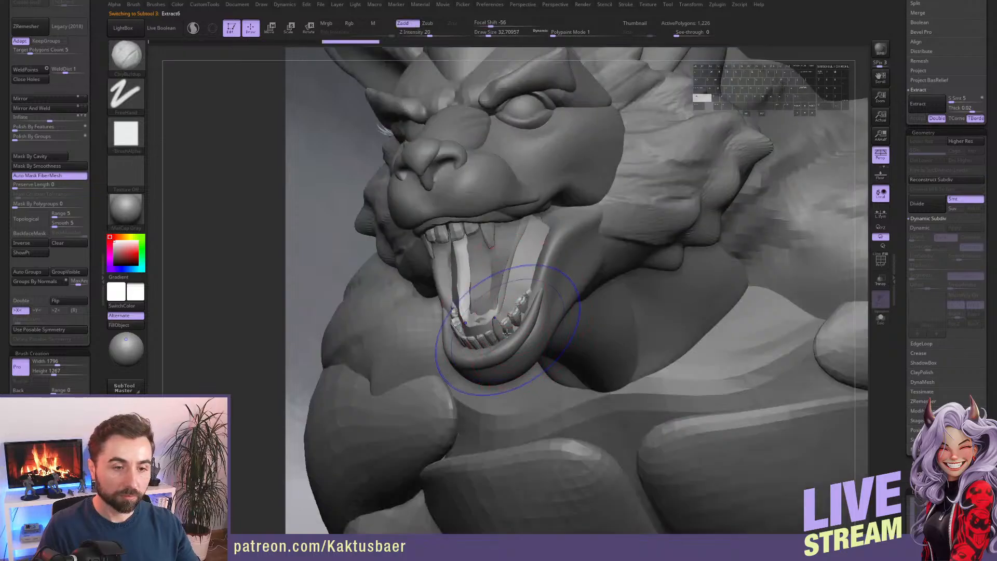
Smooth the extracted lower gum along both sides of the jaw behind the lower teeth.
mouse_move(509, 328)
left_mouse_down("shift")
mouse_move(531, 259)
mouse_move(515, 308)
mouse_move(540, 267)
left_mouse_up("shift")
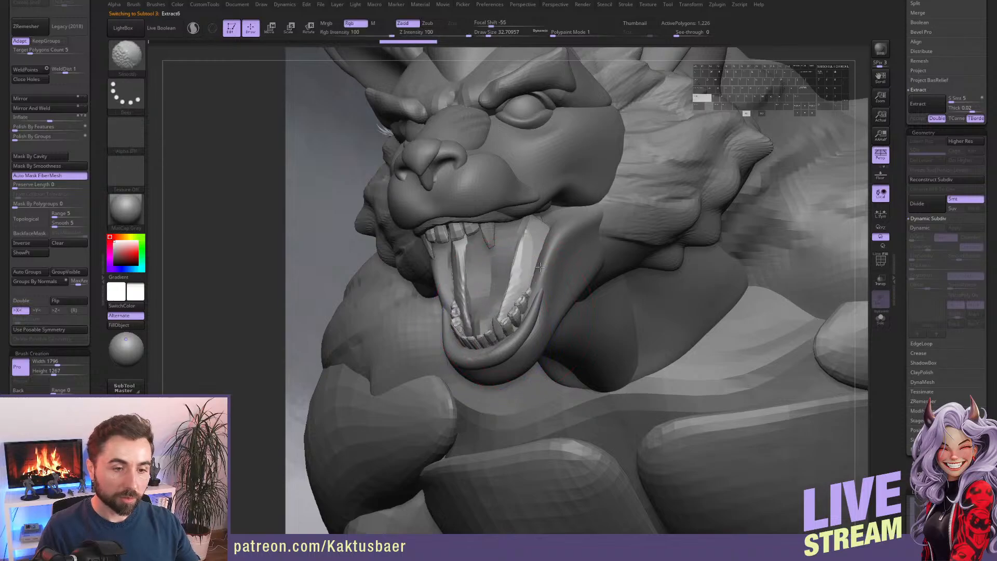
right_click_drag(536, 265, 584, 283)
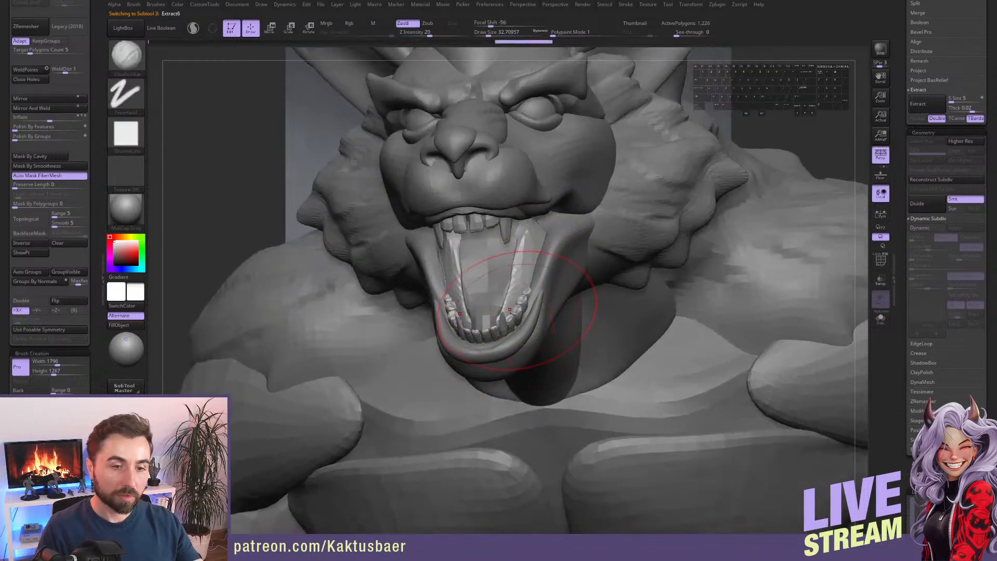
left_click_drag(507, 318, 539, 242, "shift")
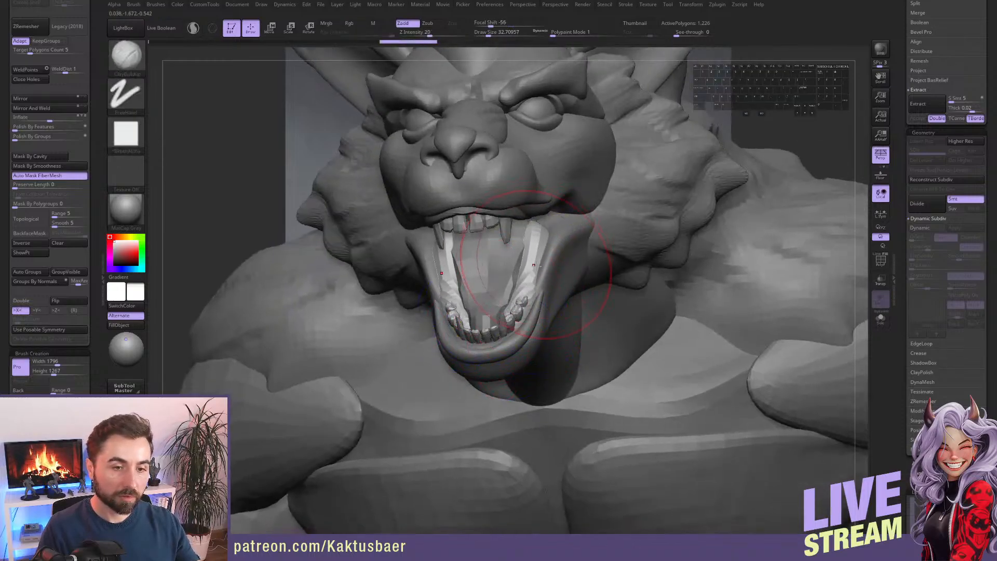
right_click_drag(545, 269, 569, 278)
left_click_drag(526, 275, 529, 269, "shift")
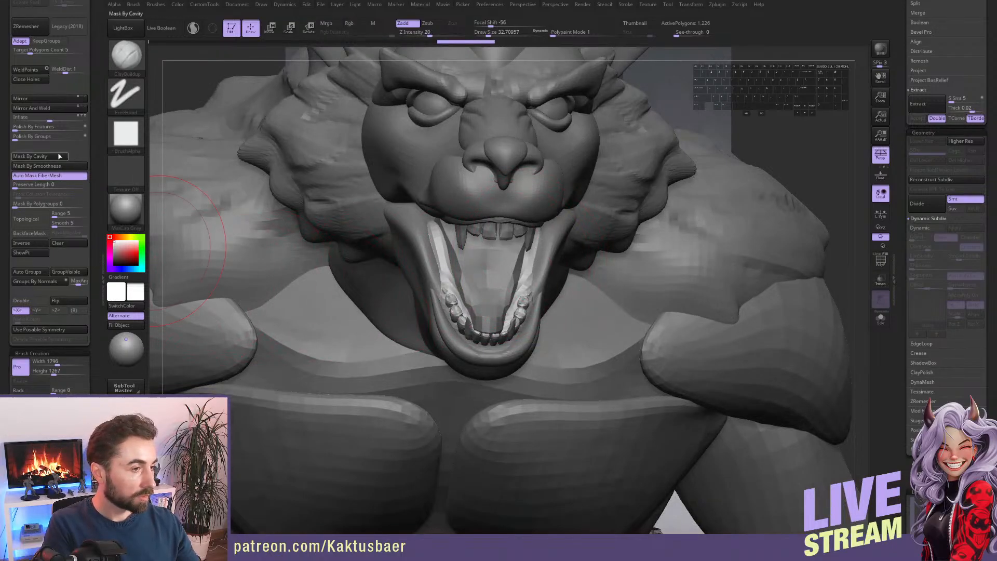
Try to DynaMesh the lower gum at resolution 88, isolate it and smooth its front.
scroll(49, 167, "up", 5)
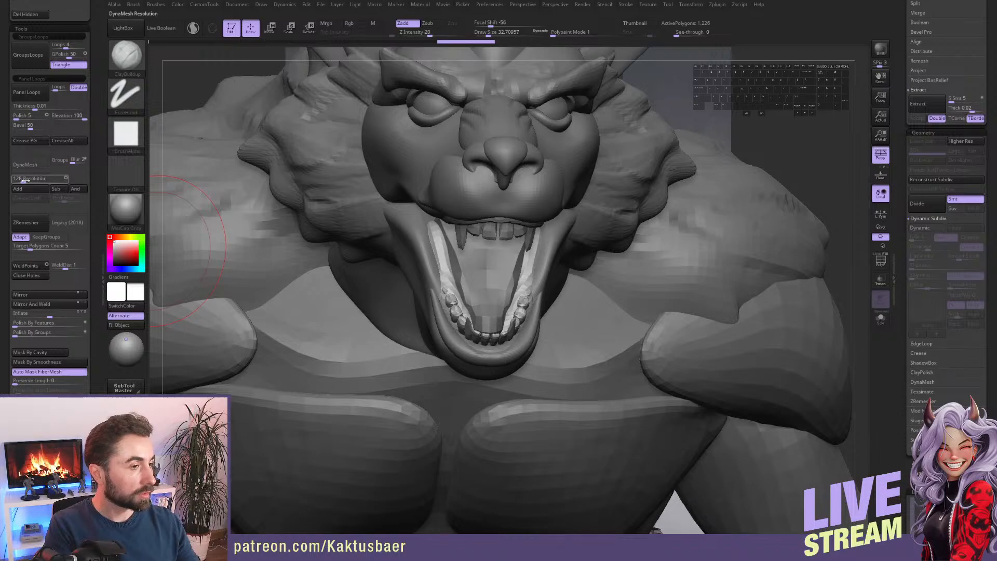
left_click_drag(25, 180, 23, 181)
left_click(31, 169)
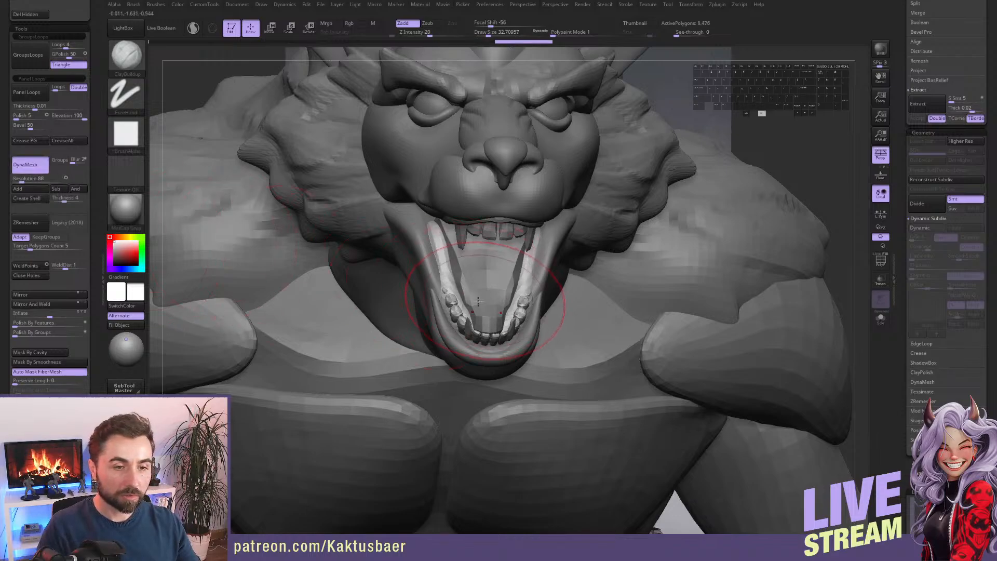
mouse_move(479, 302)
right_mouse_down()
mouse_move(402, 312)
mouse_move(390, 304)
mouse_move(471, 331)
mouse_move(520, 328)
right_mouse_up()
key("alt+s")
key("s")
left_click_drag(512, 328, 493, 329)
mouse_move(487, 335)
left_mouse_down("shift")
mouse_move(509, 325)
mouse_move(503, 331)
left_mouse_up("shift")
key("ctrl+z")
key("ctrl+z")
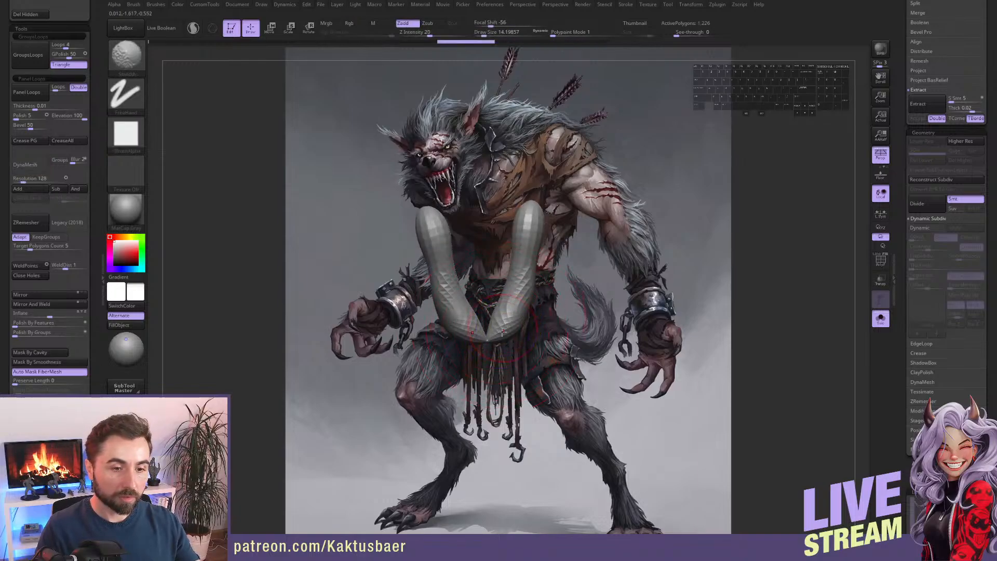
Inflate the thin front centre of the isolated lower gum with the Inflat brush.
key("b")
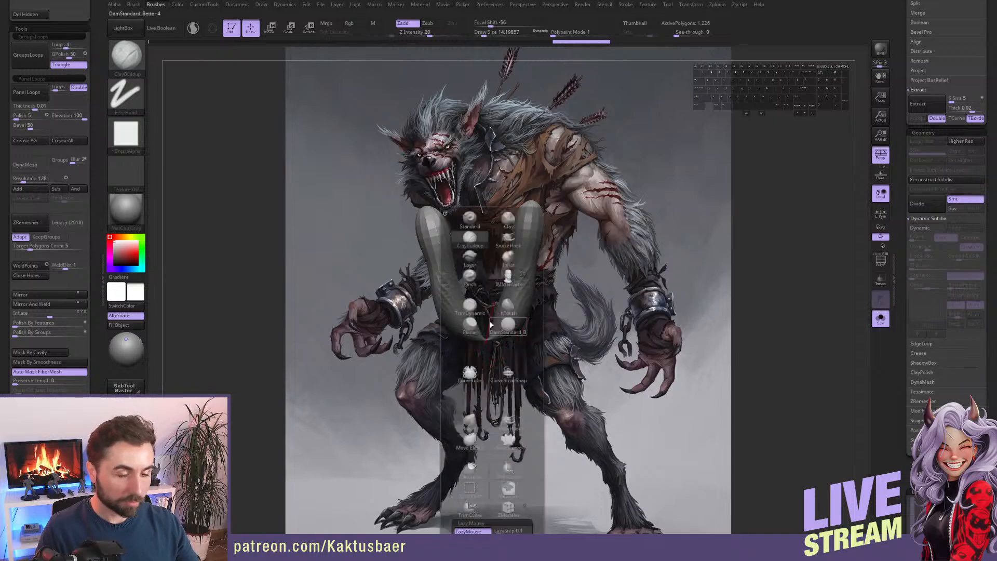
key("i")
key("n")
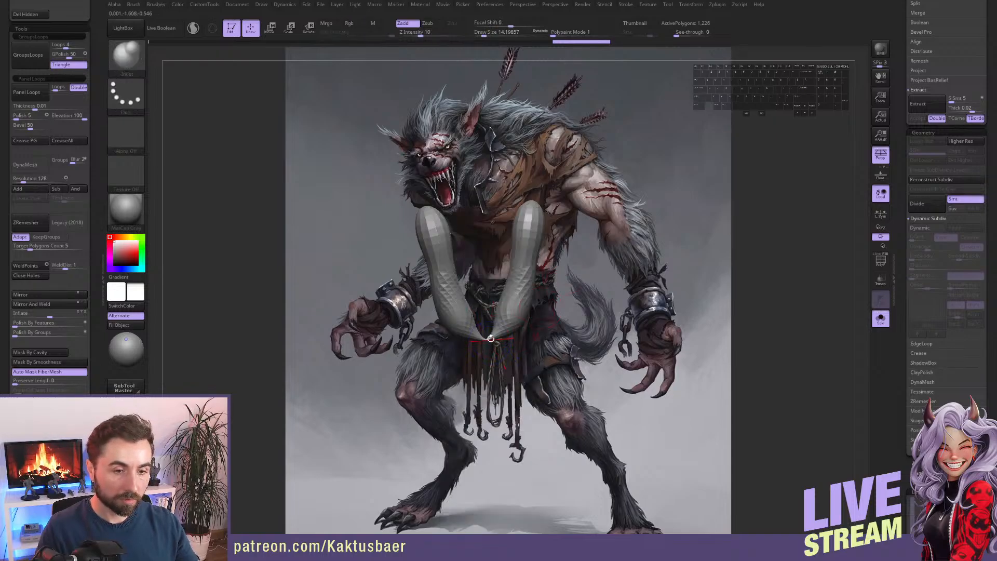
left_click_drag(502, 331, 490, 339)
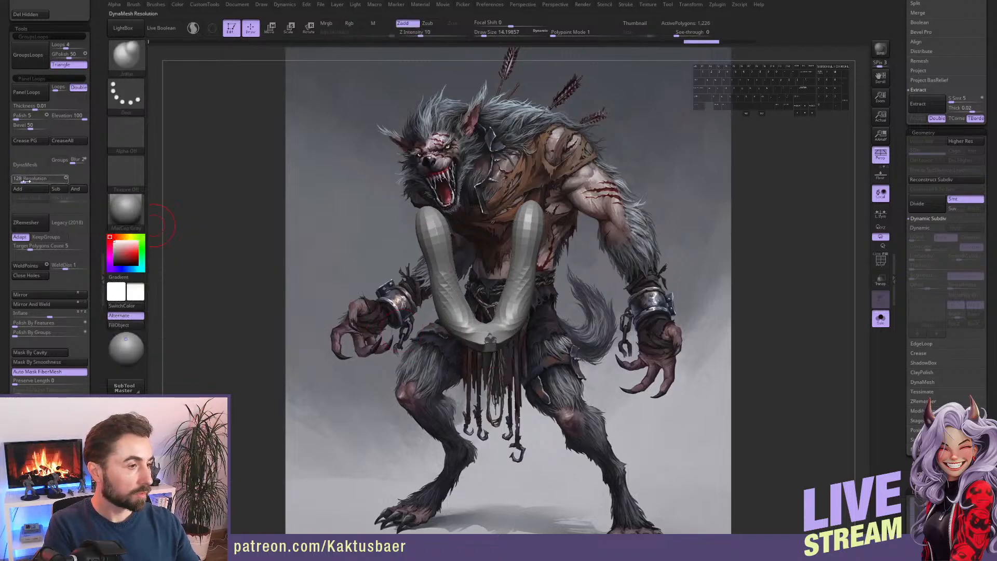
DynaMesh the lower gum at resolution 48, smooth its arms and show all subtools.
left_click_drag(23, 180, 20, 180)
left_click(25, 164)
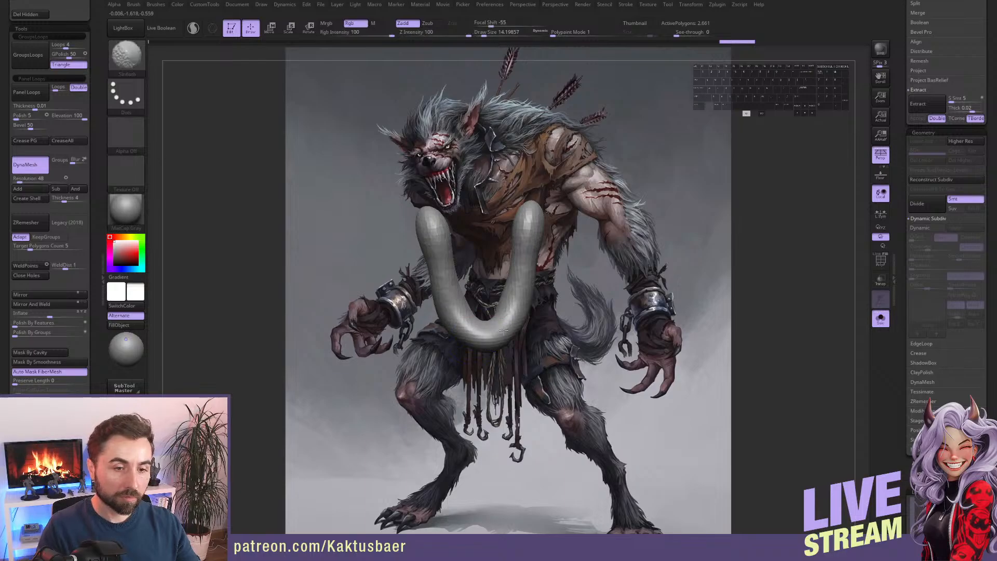
left_click_drag(526, 229, 526, 259, "shift")
key("alt+s")
right_click_drag(526, 270, 499, 306)
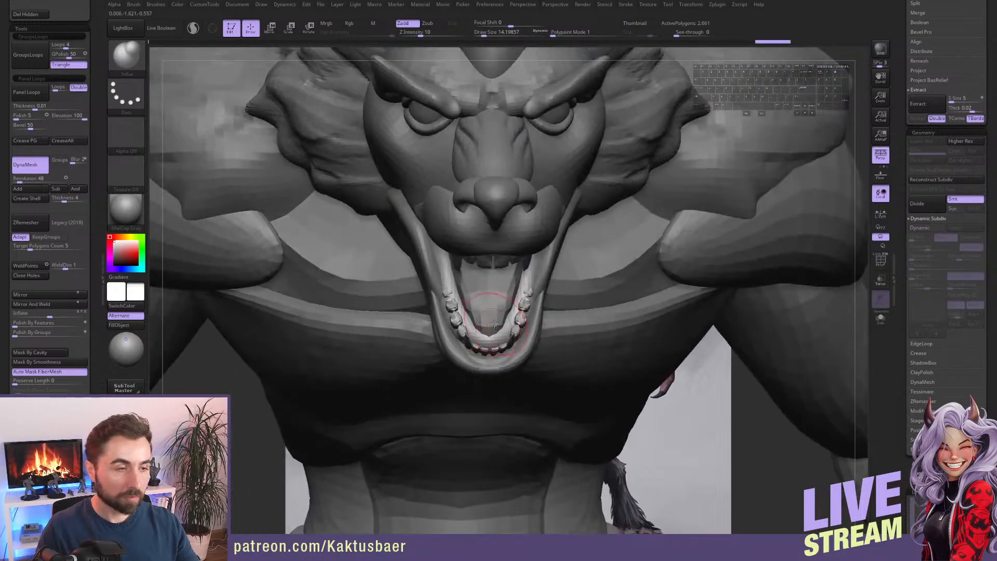
Fit the lower gum against the teeth and the inside of the jaw with the Move brush.
key("b")
key("m")
key("v")
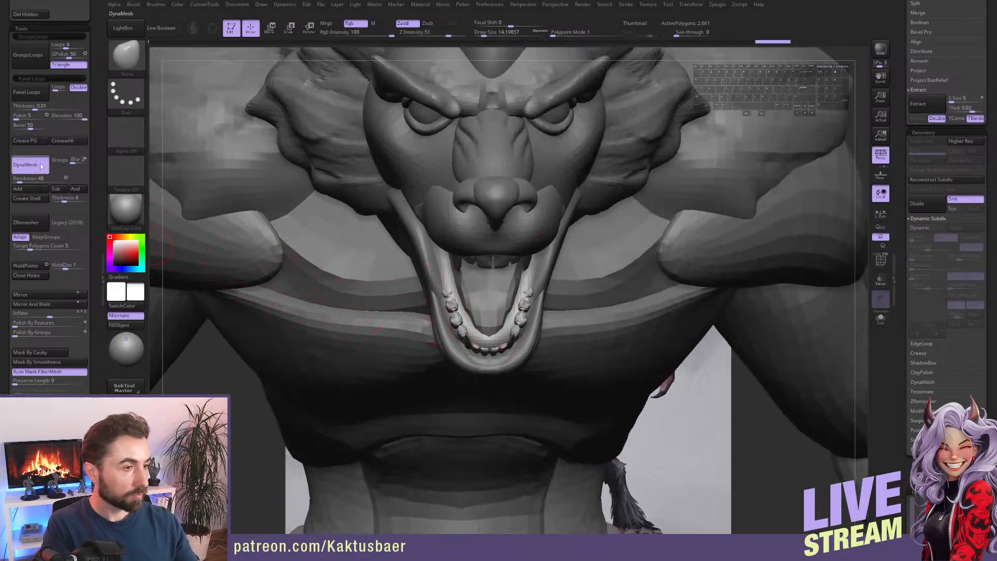
left_click_drag(93, 378, 92, 260)
right_click_drag(540, 335, 478, 341)
key("s")
left_click_drag(473, 340, 479, 340)
mouse_move(494, 332)
right_mouse_down()
mouse_move(461, 288)
mouse_move(458, 304)
mouse_move(448, 265)
right_mouse_up()
key("bracketright")
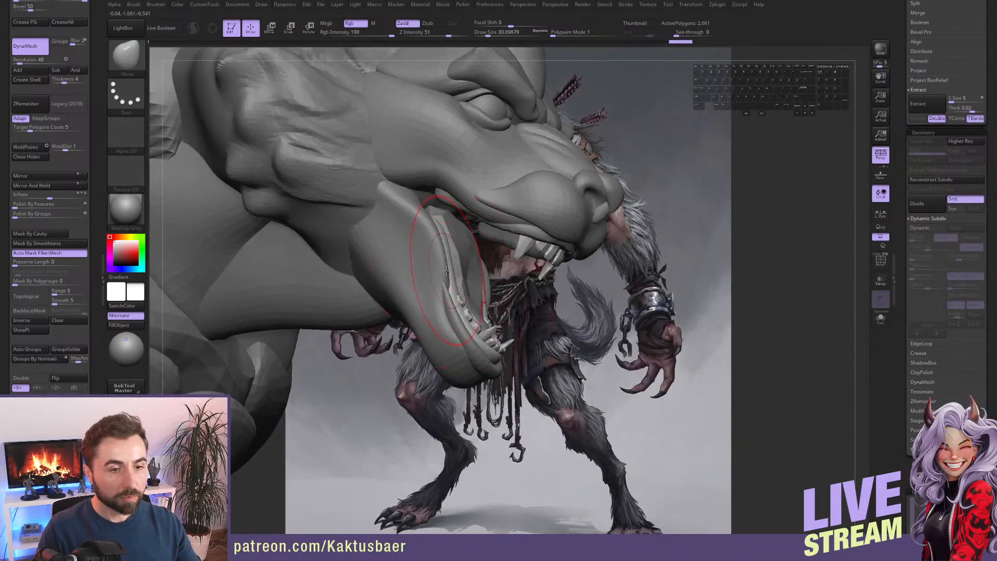
right_click_drag(462, 301, 456, 301)
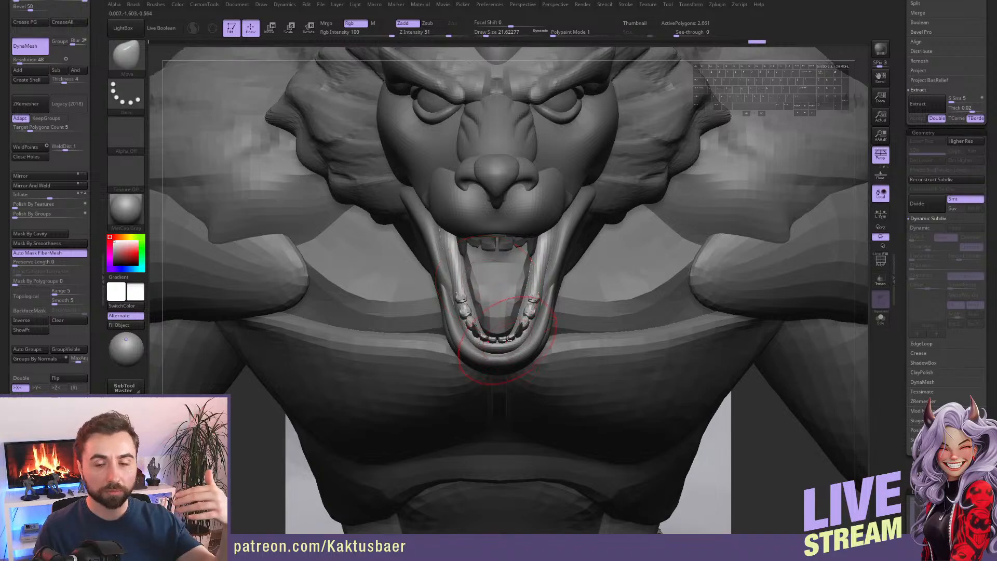
mouse_move(525, 294)
right_mouse_down()
mouse_move(519, 264)
mouse_move(541, 286)
mouse_move(549, 265)
right_mouse_up()
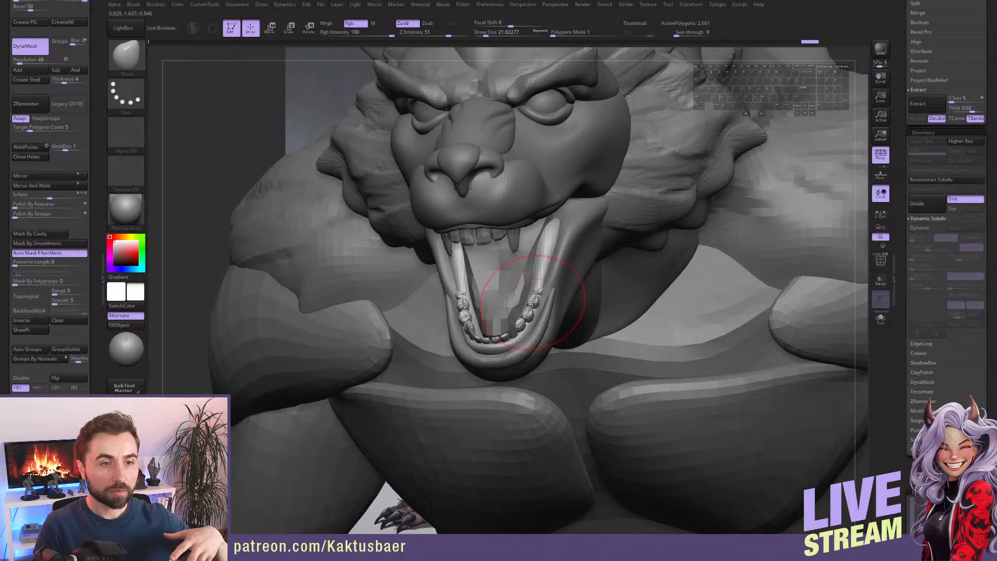
Switch to the werewolf body subtool, carve hollows into the cheek below the eye with ClayBuildup and smooth them.
mouse_move(548, 295)
right_mouse_down("alt")
mouse_move(590, 259)
mouse_move(517, 263)
mouse_move(532, 246)
mouse_move(510, 239)
mouse_move(508, 220)
mouse_move(498, 235)
mouse_move(512, 232)
mouse_move(506, 270)
mouse_move(501, 247)
right_mouse_up("alt")
left_click(501, 209, "alt")
key("shift+x")
key("bracketleft")
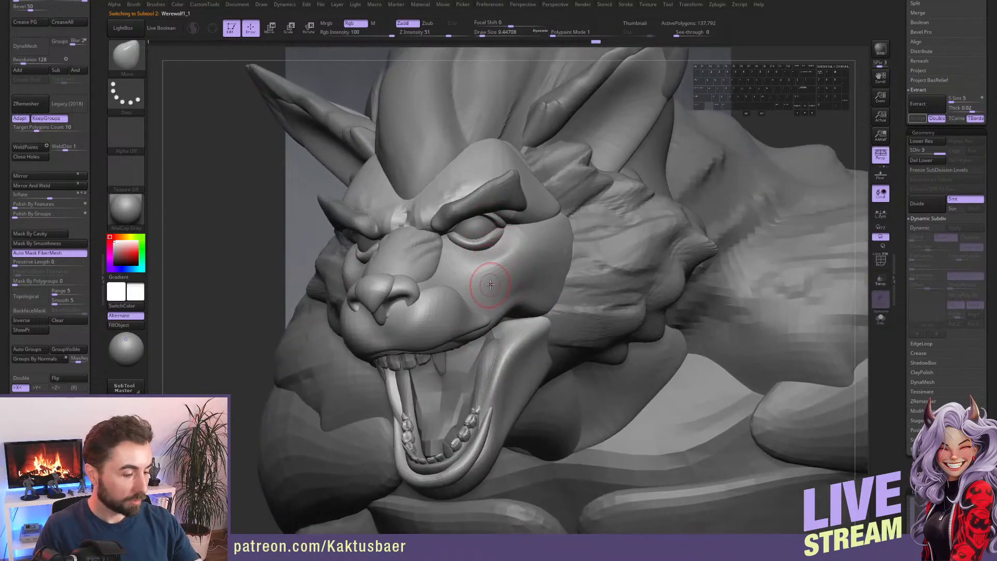
key("3")
key("2")
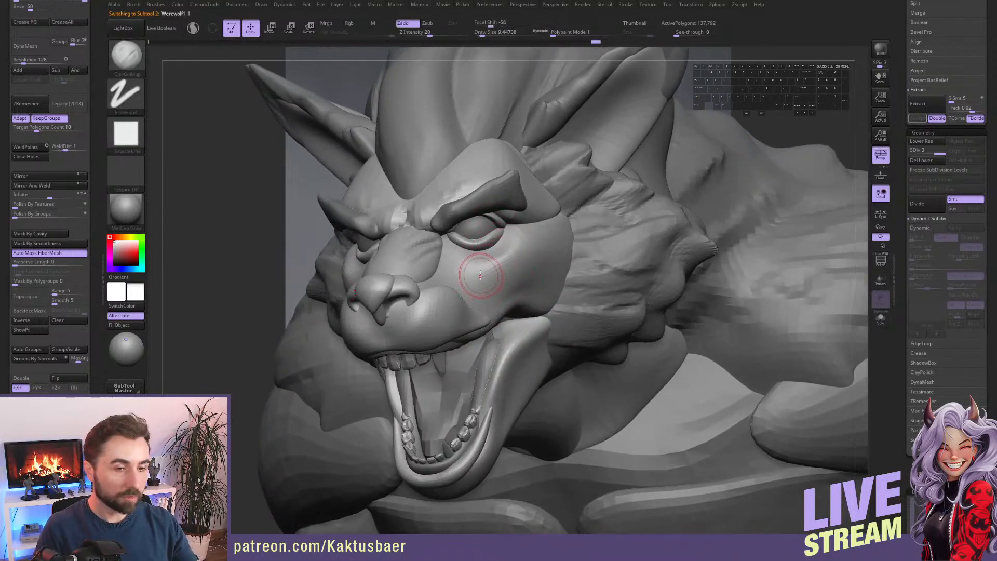
left_click_drag(480, 276, 474, 270, "alt")
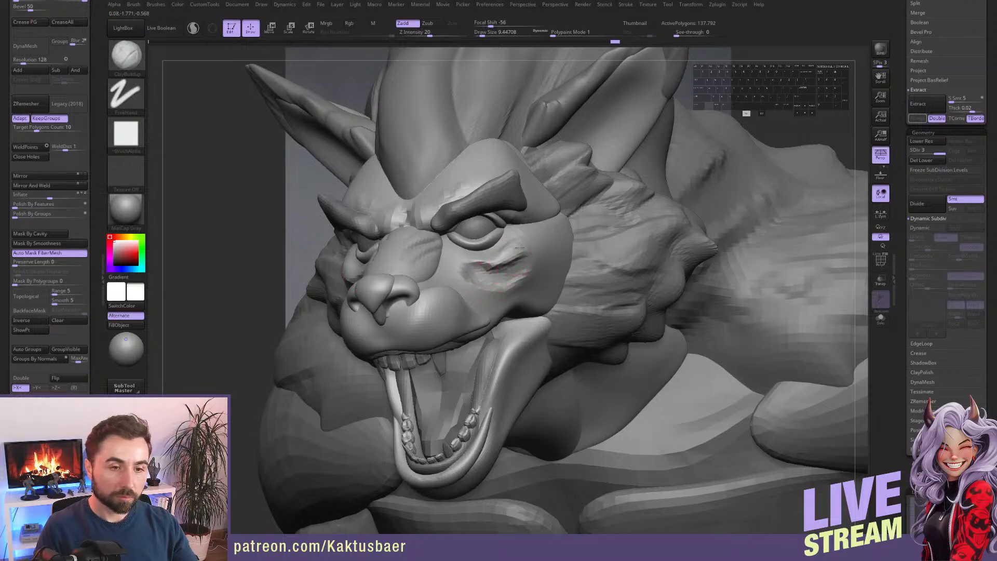
mouse_move(533, 263)
left_mouse_down("shift")
mouse_move(513, 263)
mouse_move(511, 296)
left_mouse_up("shift")
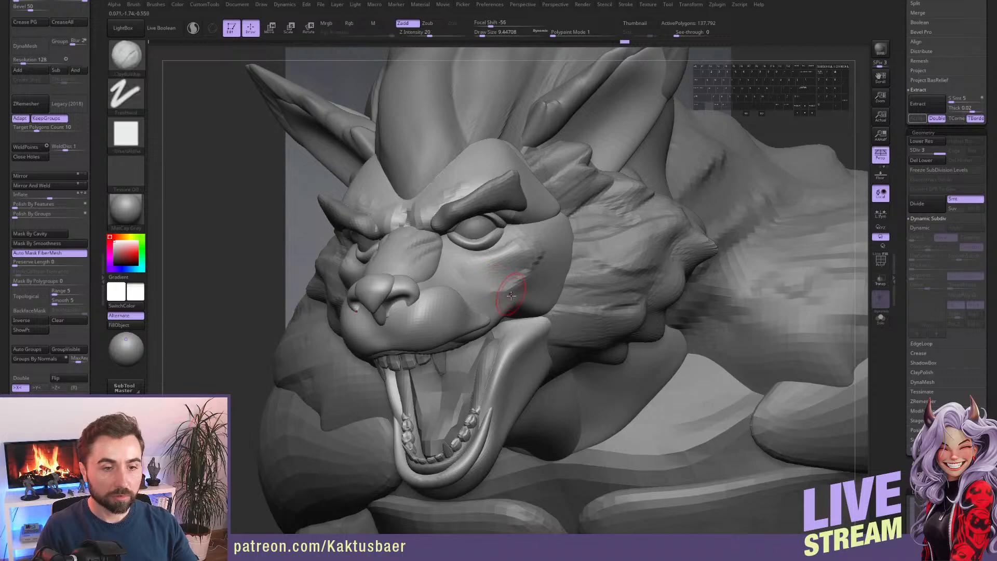
key("shift")
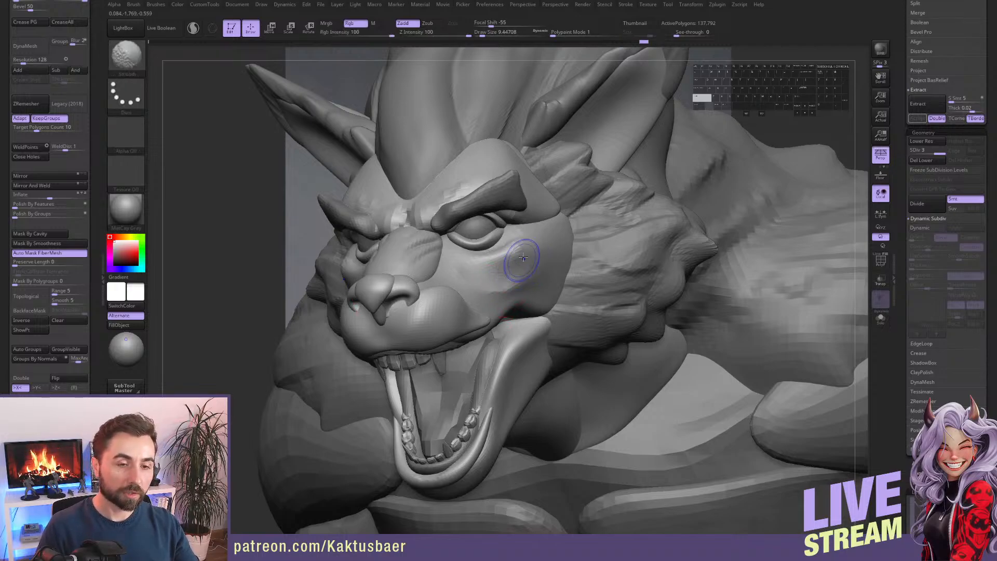
Carve snarl wrinkles across the cheek and beside the nose with DamStandard and soften them.
right_click_drag(509, 274, 492, 292)
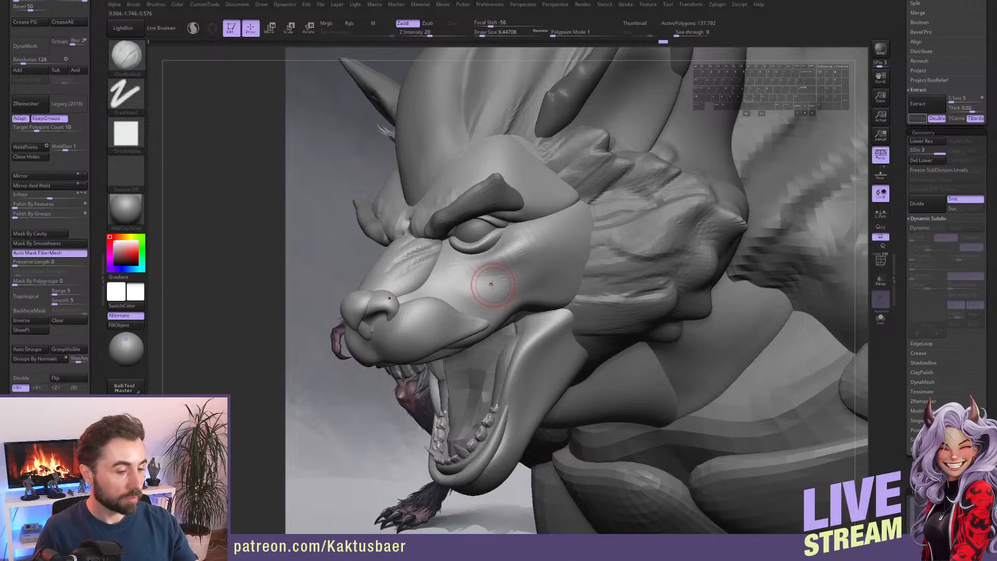
key("3")
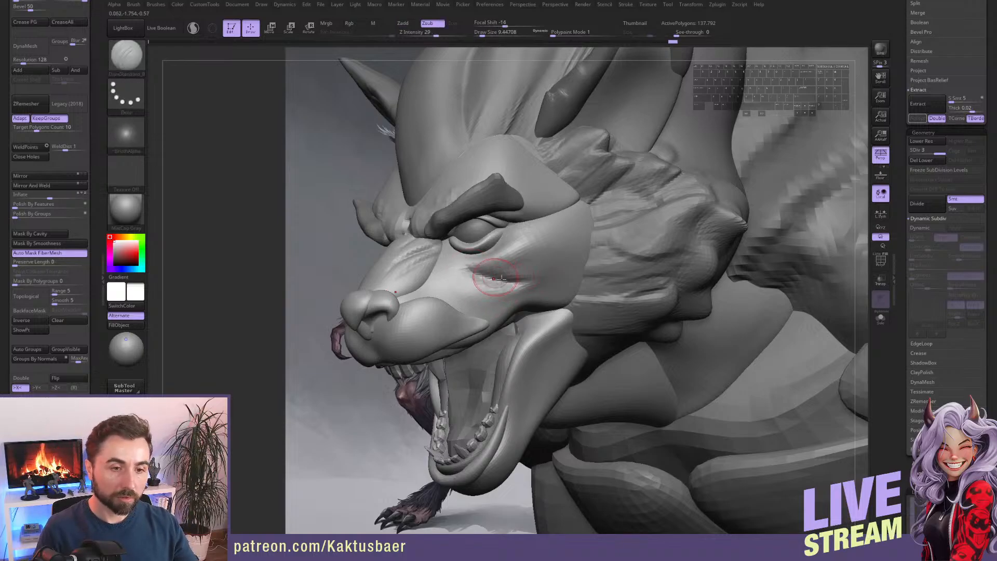
left_click_drag(501, 279, 505, 279)
mouse_move(479, 312)
left_mouse_down()
mouse_move(525, 292)
mouse_move(499, 305)
mouse_move(425, 291)
left_mouse_up()
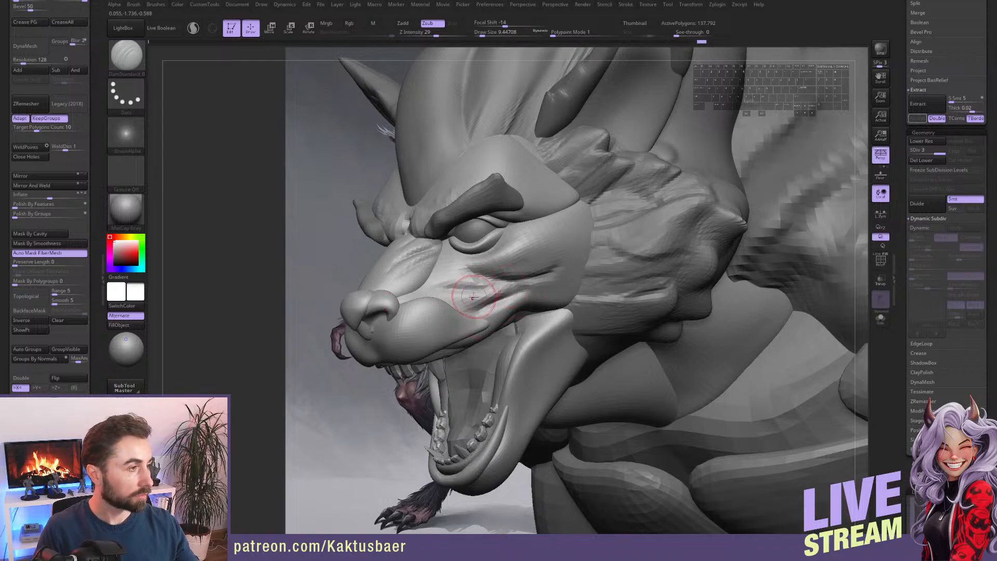
left_click_drag(404, 299, 451, 282)
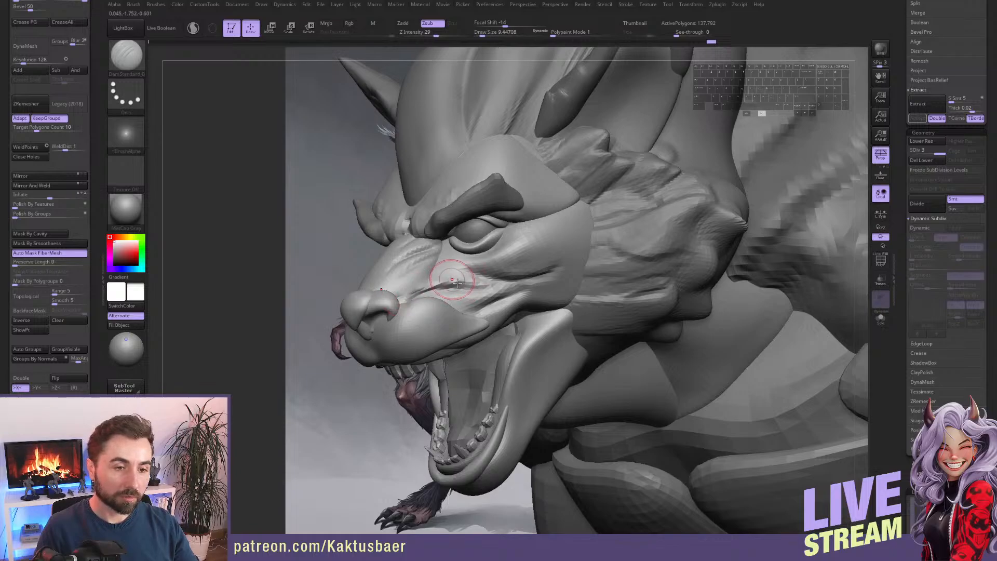
right_click_drag(457, 282, 444, 283)
left_click_drag(442, 284, 416, 293, "shift")
right_click_drag(437, 287, 425, 277)
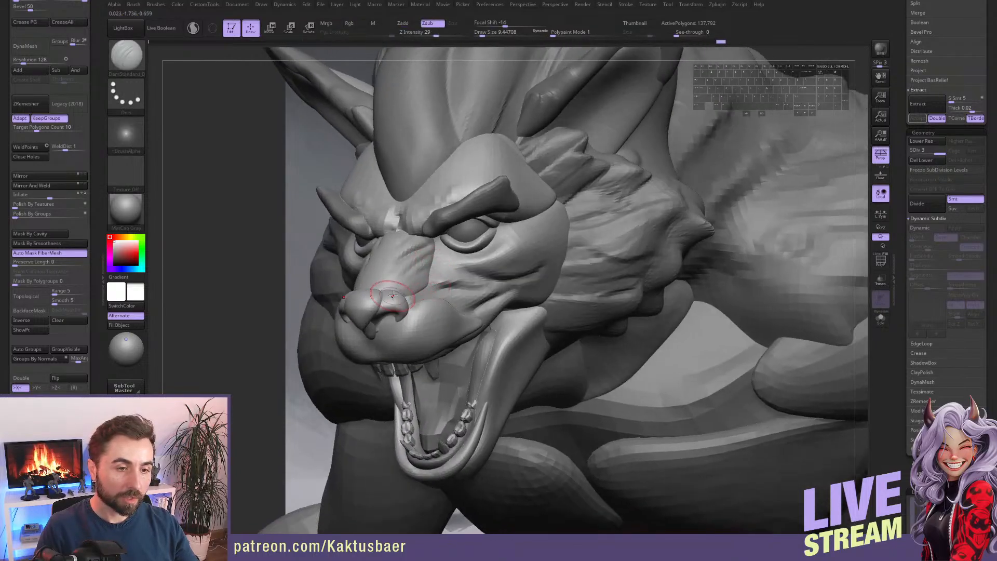
left_click_drag(422, 285, 431, 289, "shift")
Build up folds on the muzzle and upper lip with ClayBuildup and sharpen their creases with DamStandard.
right_click_drag(428, 285, 438, 278)
key("b")
key("c")
key("b")
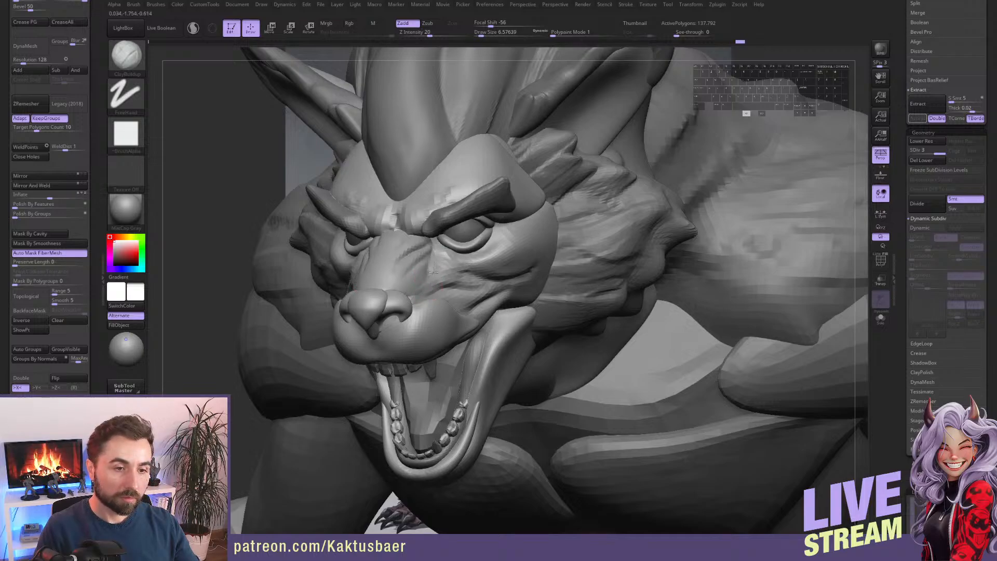
mouse_move(439, 268)
right_mouse_down()
mouse_move(470, 281)
mouse_move(431, 311)
right_mouse_up()
key("2")
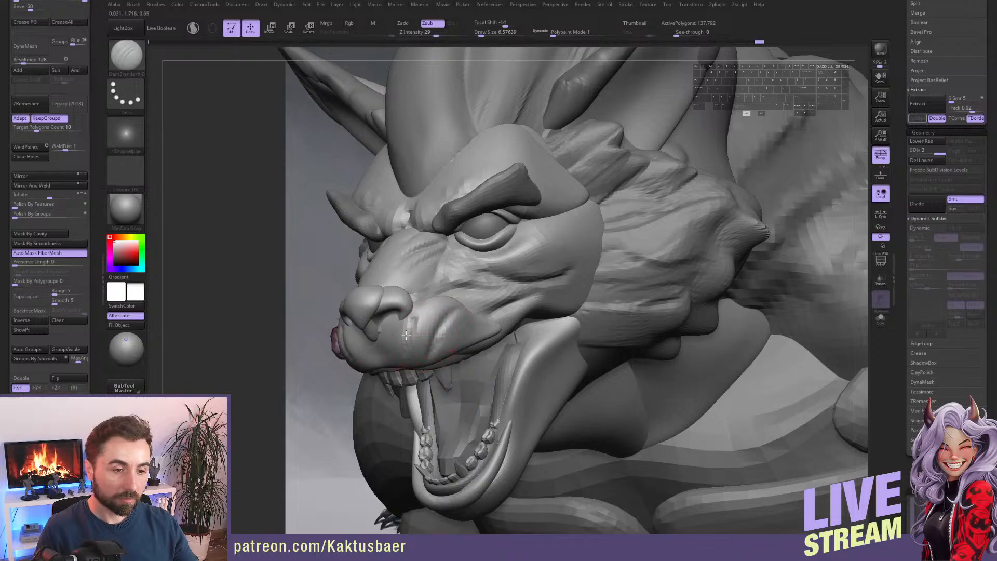
right_click_drag(404, 343, 382, 301)
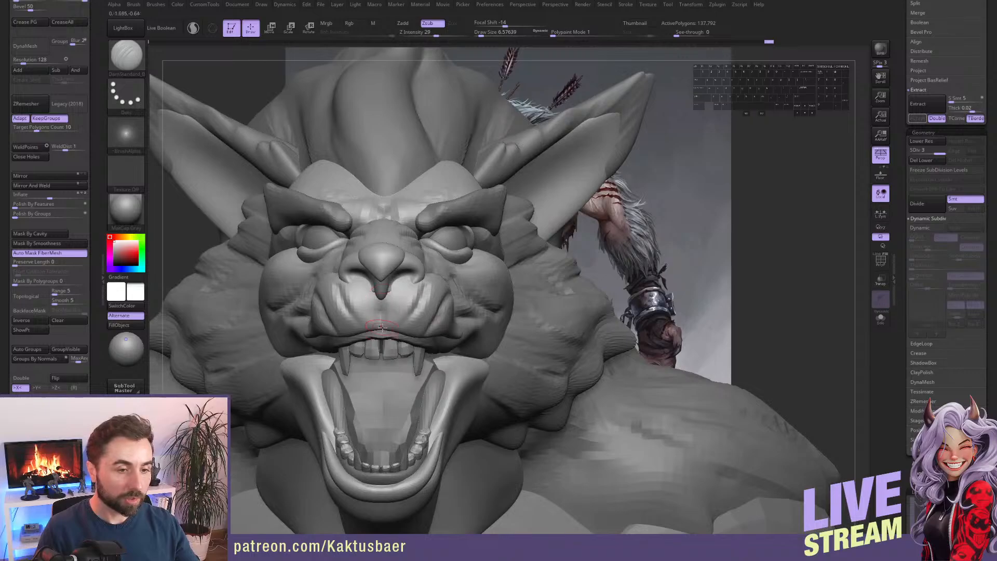
Mask everything except the muzzle polygroup and reshape the upper lip and muzzle folds with the Move brush.
key("b")
key("m")
key("v")
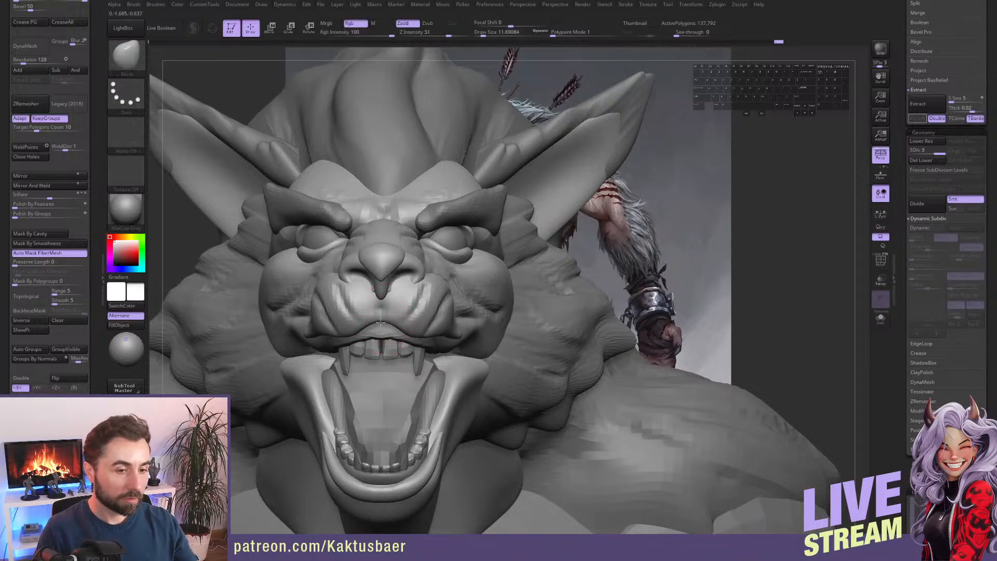
key("s")
mouse_move(381, 322)
left_mouse_down()
mouse_move(389, 306)
mouse_move(410, 312)
left_mouse_up()
key("w")
left_click(380, 322, "ctrl")
key("q")
key("s")
right_click_drag(451, 314, 390, 317)
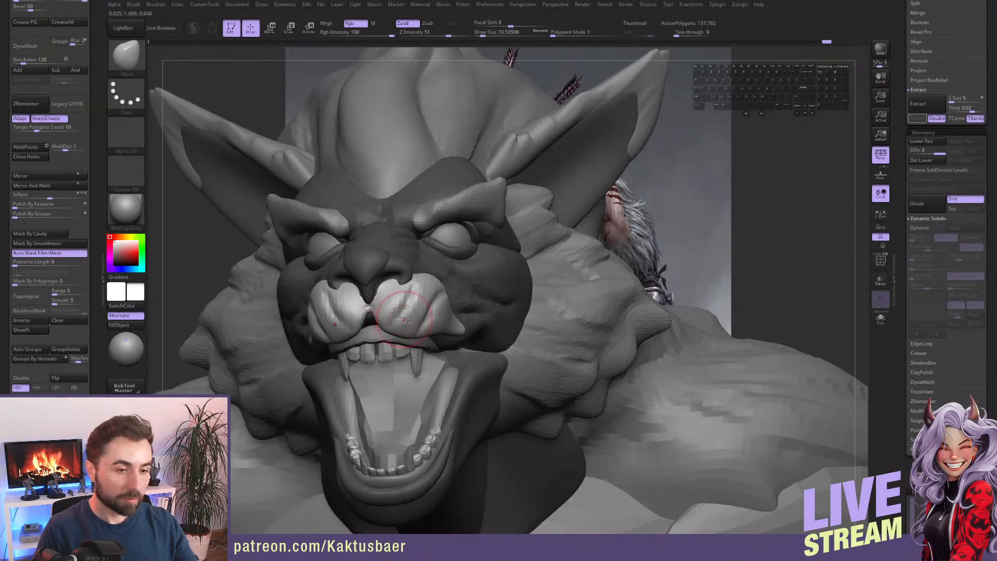
mouse_move(410, 314)
right_mouse_down()
mouse_move(371, 318)
mouse_move(378, 316)
right_mouse_up()
left_click_drag(435, 295, 450, 296, "alt")
key("s")
right_click_drag(451, 296, 438, 295)
Mask everything except the nose bridge polygroup and carve its snarl wrinkles with DamStandard.
key("w")
left_click(427, 241, "ctrl")
key("q")
mouse_move(426, 240)
right_mouse_down()
mouse_move(396, 260)
mouse_move(405, 223)
right_mouse_up()
key("2")
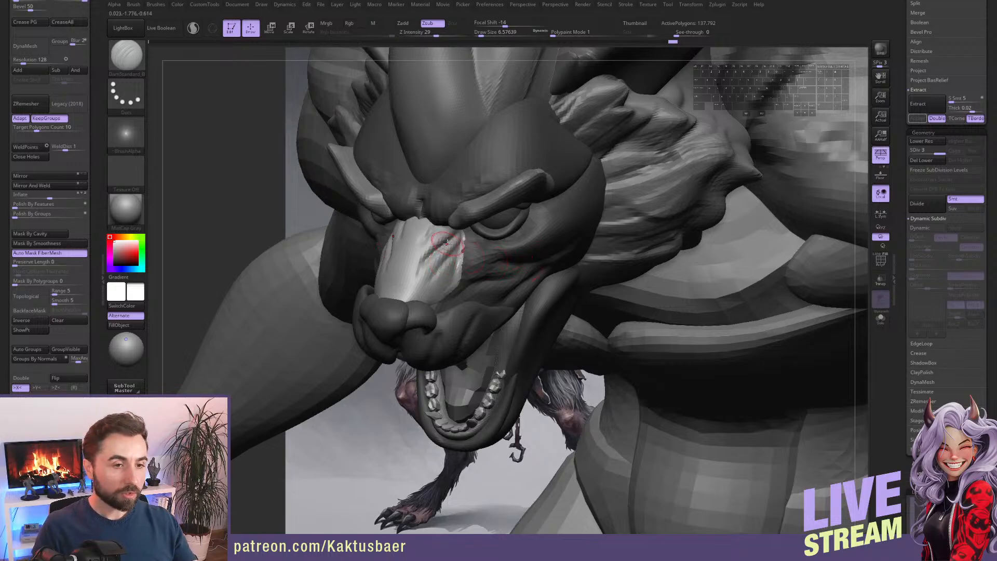
mouse_move(472, 246)
right_mouse_down()
mouse_move(525, 258)
mouse_move(512, 260)
mouse_move(556, 254)
mouse_move(523, 190)
right_mouse_up()
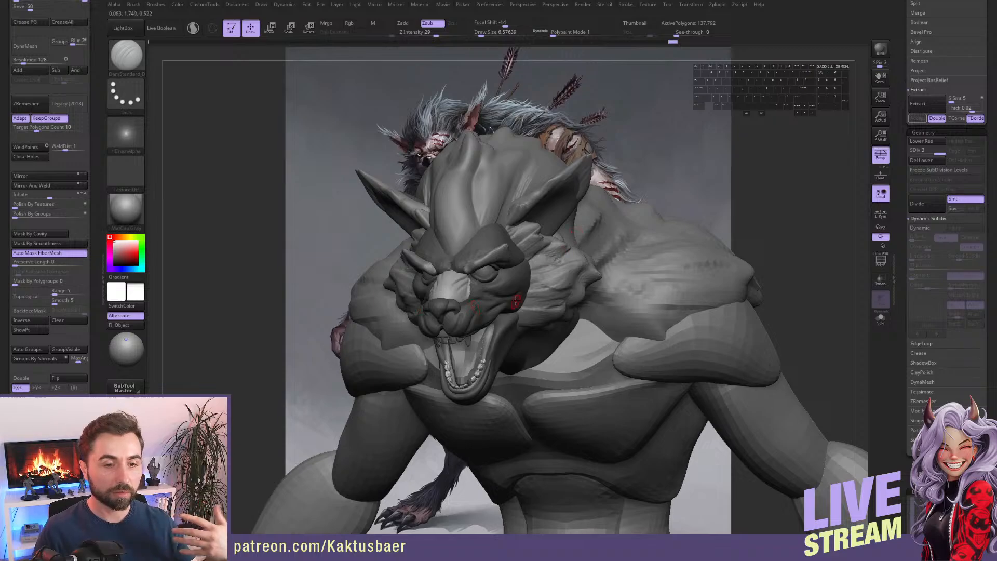
Change the mask to leave the face polygroup free and protect the surrounding head fur.
mouse_move(505, 292)
right_mouse_down()
mouse_move(520, 338)
mouse_move(517, 298)
mouse_move(506, 305)
mouse_move(518, 282)
right_mouse_up()
key("w")
left_click(507, 283, "alt")
key("q")
right_click_drag(510, 242, 500, 252)
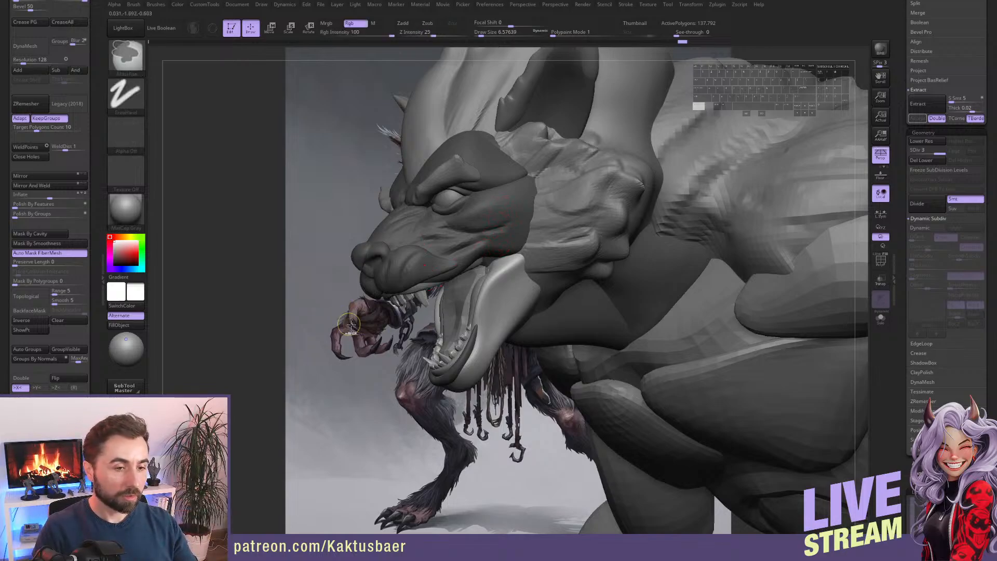
key("shift+d")
key("d")
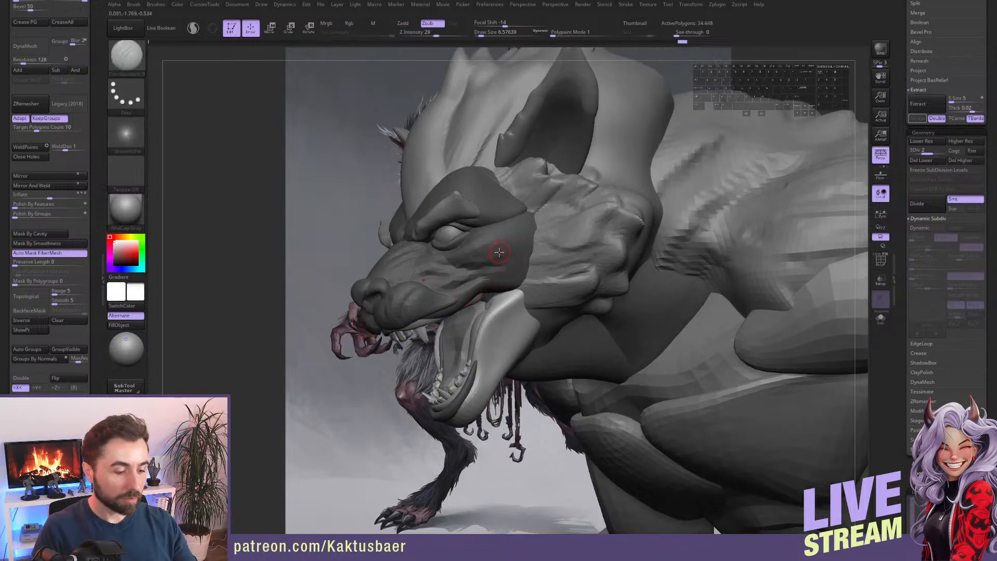
key("ctrl+shift+a")
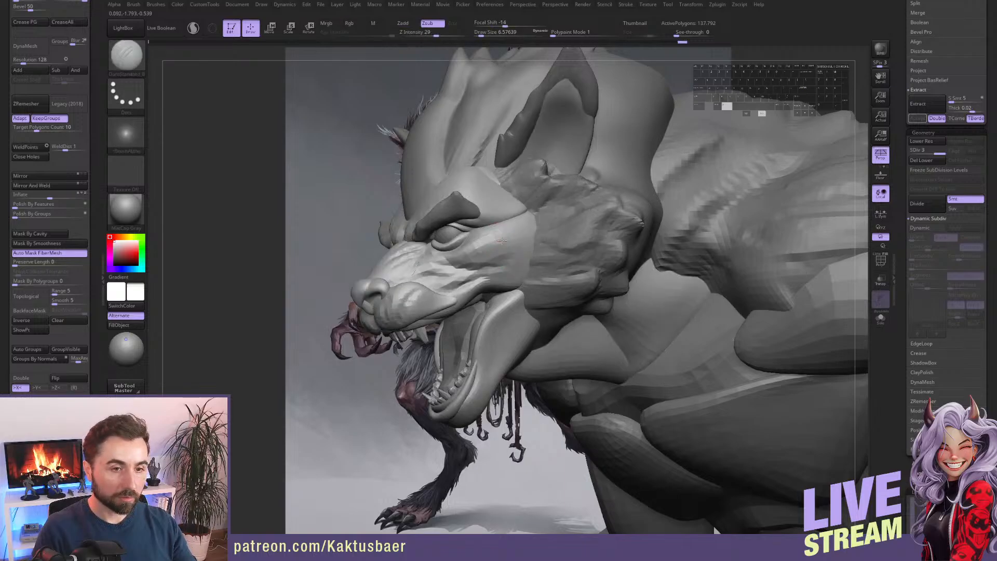
Carve wrinkles from the outer eye towards the temple and across the upper cheek with DamStandard.
right_click_drag(502, 239, 502, 227, "ctrl")
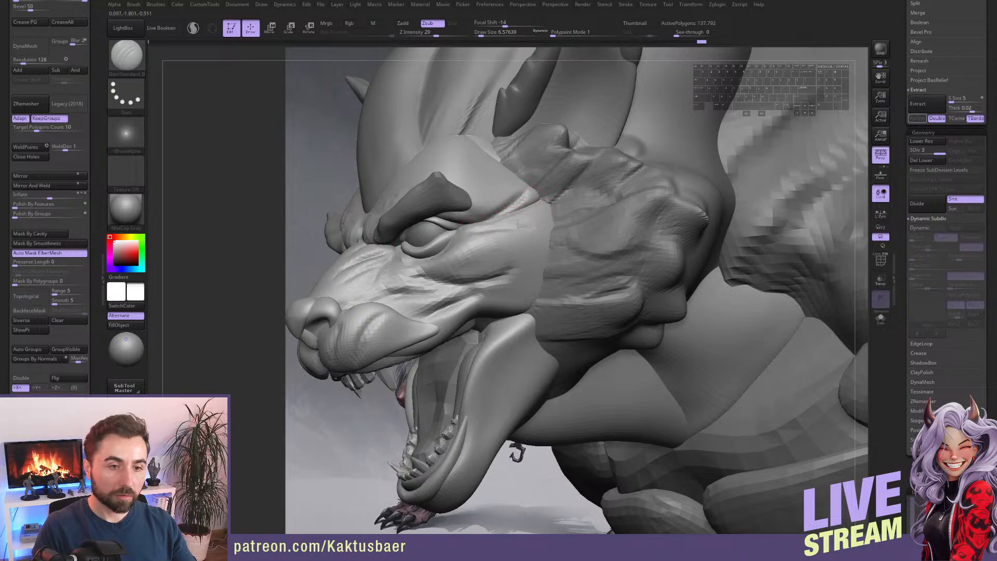
mouse_move(497, 231)
left_mouse_down()
mouse_move(527, 228)
mouse_move(467, 240)
left_mouse_up()
right_click_drag(468, 240, 490, 246)
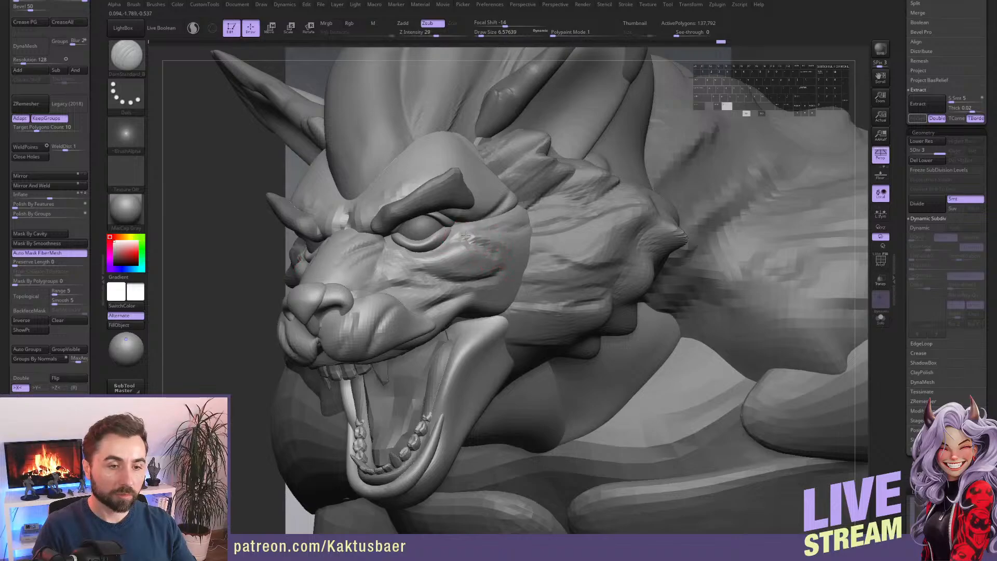
right_click_drag(489, 266, 491, 260)
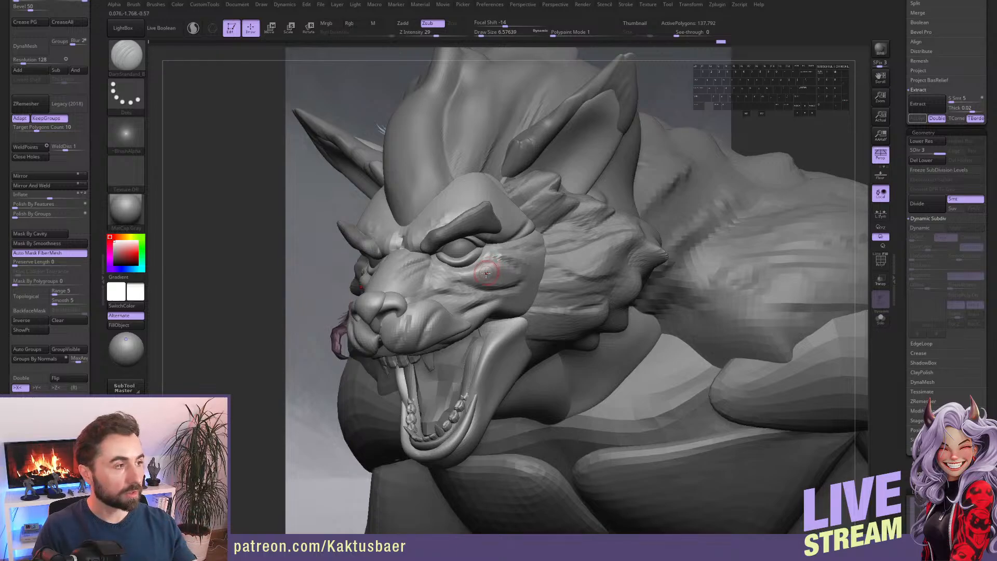
Isolate the head subtool and carve the area beneath the eye with ClayBuildup in subtractive mode.
key("alt+s")
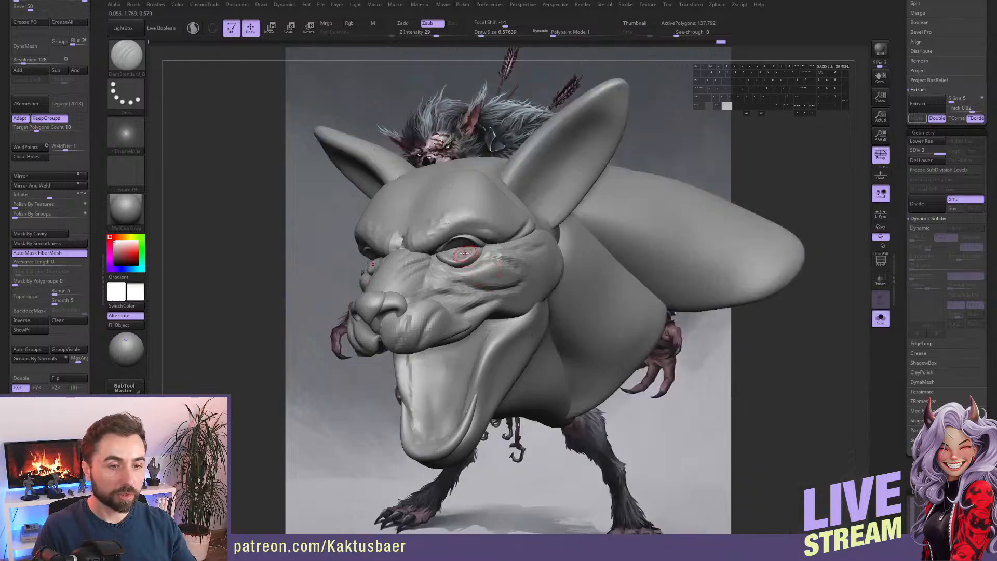
mouse_move(463, 251)
right_mouse_down("alt")
mouse_move(456, 241)
mouse_move(482, 249)
right_mouse_up("alt")
key("b")
key("c")
key("b")
mouse_move(473, 233)
left_mouse_down("alt")
mouse_move(441, 244)
mouse_move(456, 255)
mouse_move(481, 246)
mouse_move(456, 243)
left_mouse_up("alt")
key("alt+s")
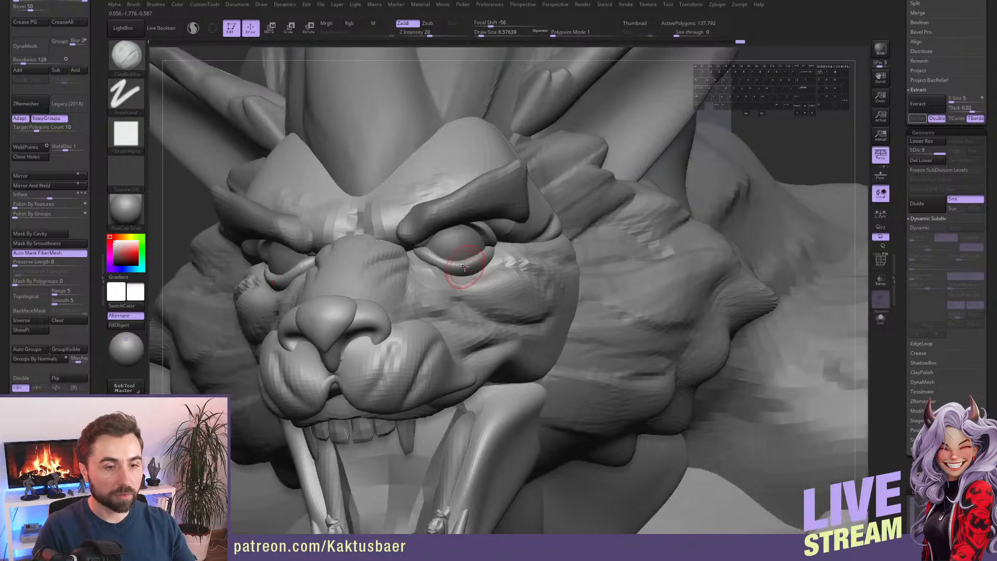
Mask everything except the lower eyelid polygroup and sharpen the eyelid's rim with the Pinch brush.
right_click_drag(466, 256, 485, 270, "alt")
key("b")
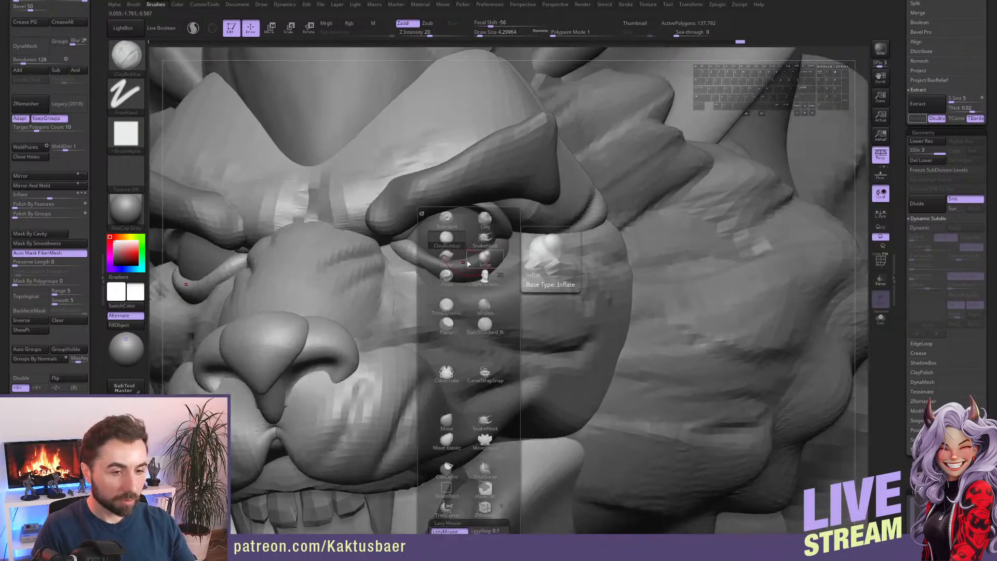
left_click(447, 278)
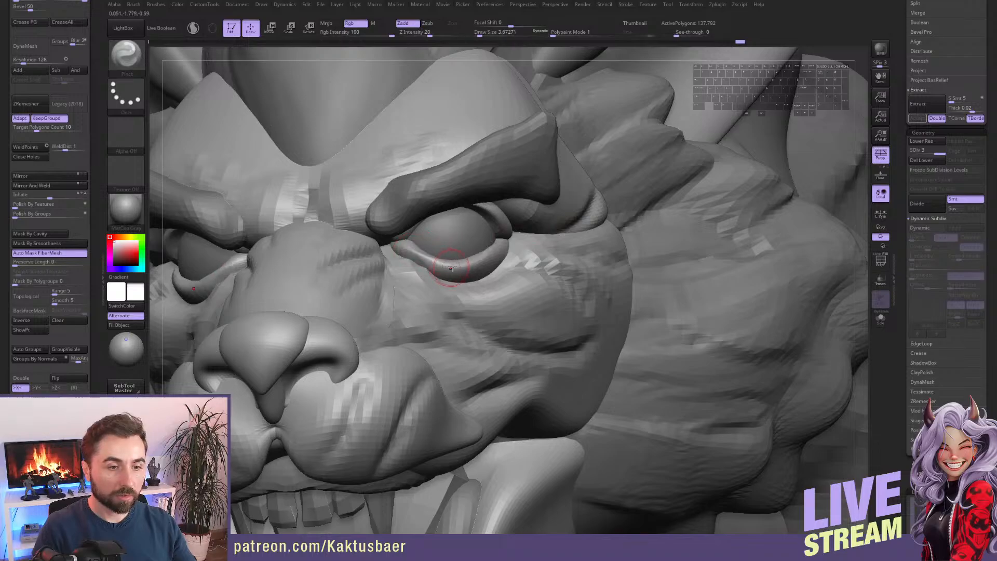
key("ctrl")
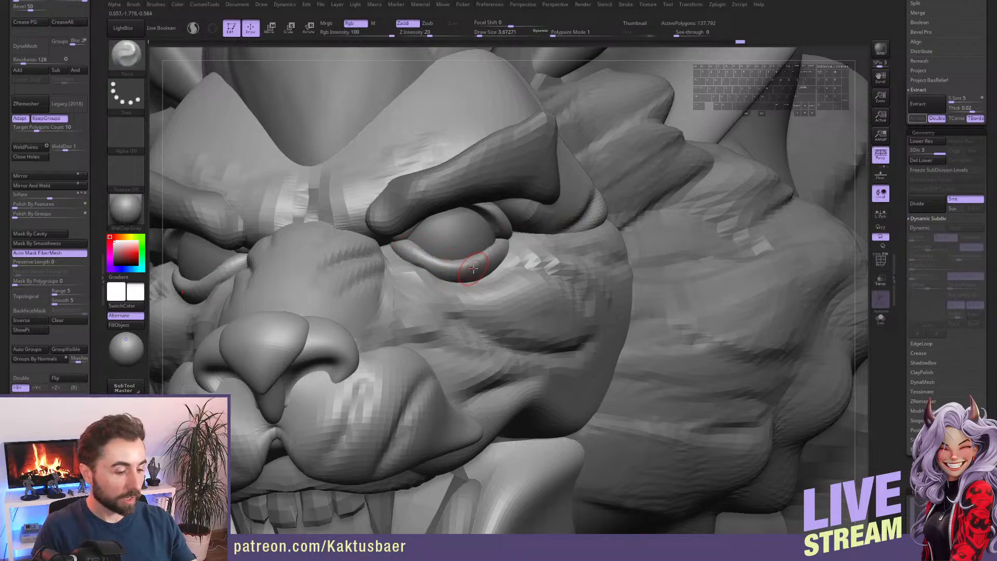
key("w")
left_click(478, 263, "ctrl")
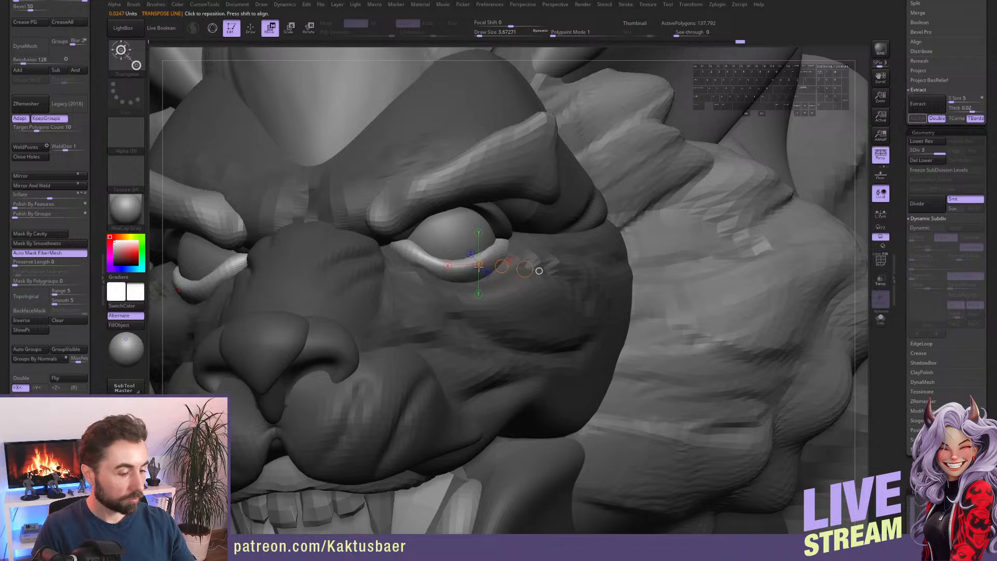
key("q")
left_click_drag(410, 245, 423, 257)
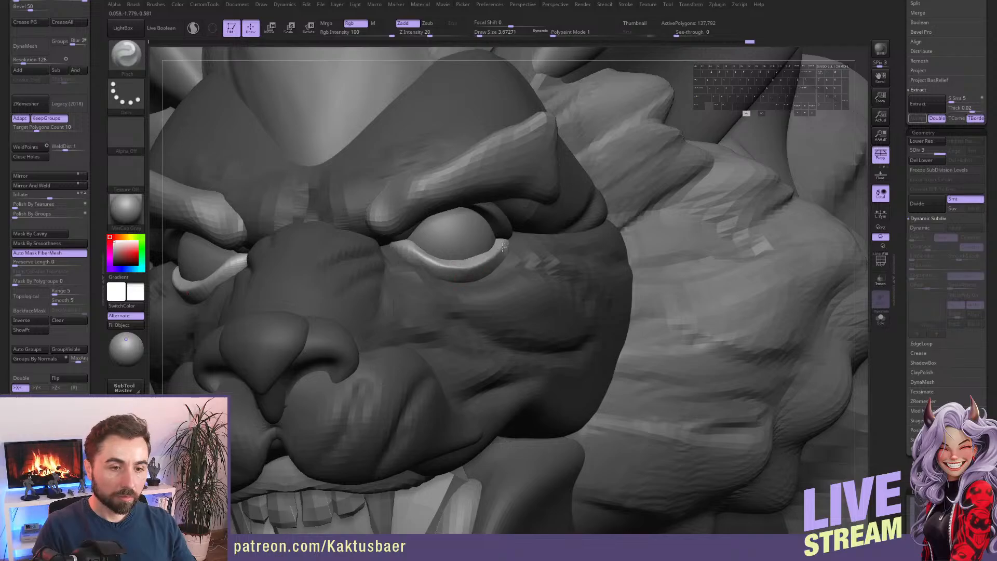
Reshape the lower eyelid and its inner corner around the eyeball with the Move brush.
key("b")
key("m")
key("v")
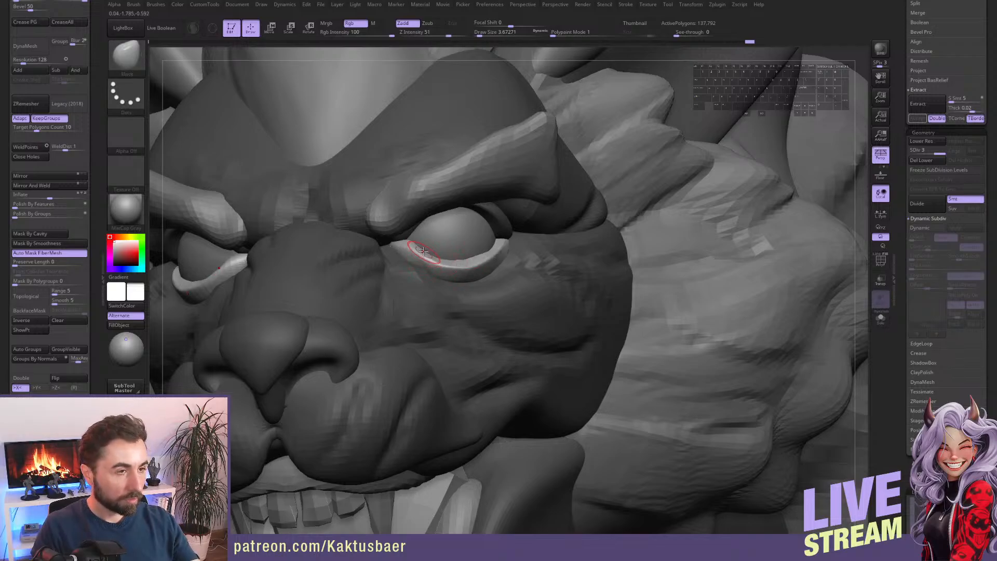
left_click_drag(402, 241, 405, 255)
right_click_drag(391, 254, 314, 261)
key("bracketright")
key("bracketright")
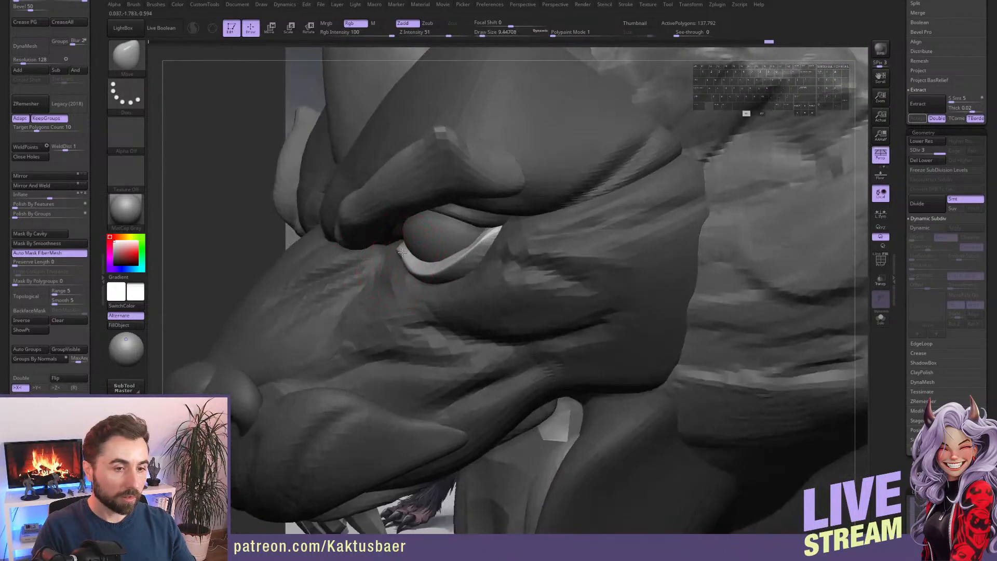
right_click_drag(421, 275, 480, 267)
left_click_drag(461, 252, 456, 261)
mouse_move(455, 264)
right_mouse_down()
mouse_move(416, 273)
mouse_move(424, 231)
mouse_move(461, 229)
right_mouse_up()
Mask everything except the upper eyelid polygroup and pinch its rim from the outer to the inner eye corner.
key("w")
left_click(466, 228, "ctrl")
key("q")
key("bracketleft")
key("bracketleft")
key("space")
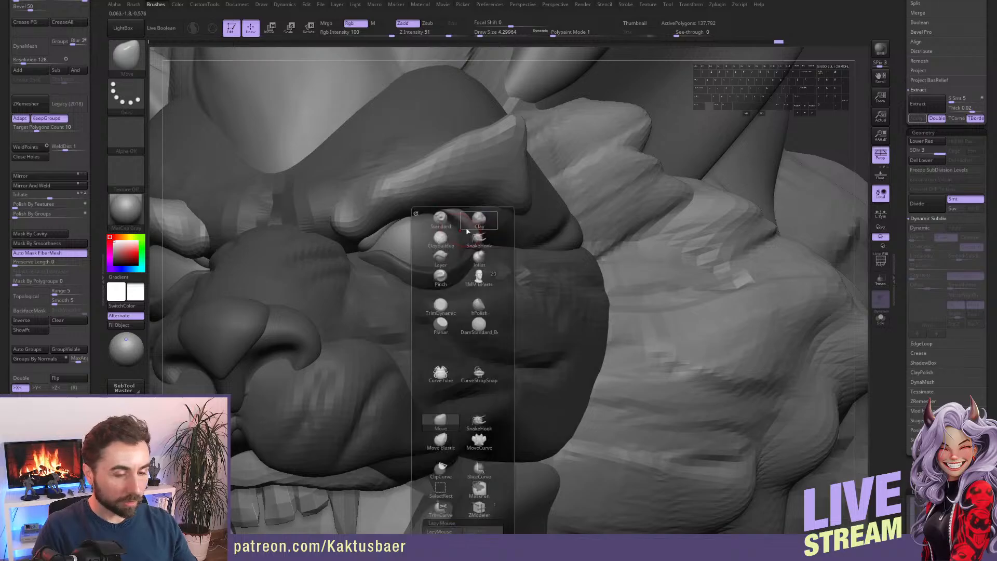
left_click(444, 279)
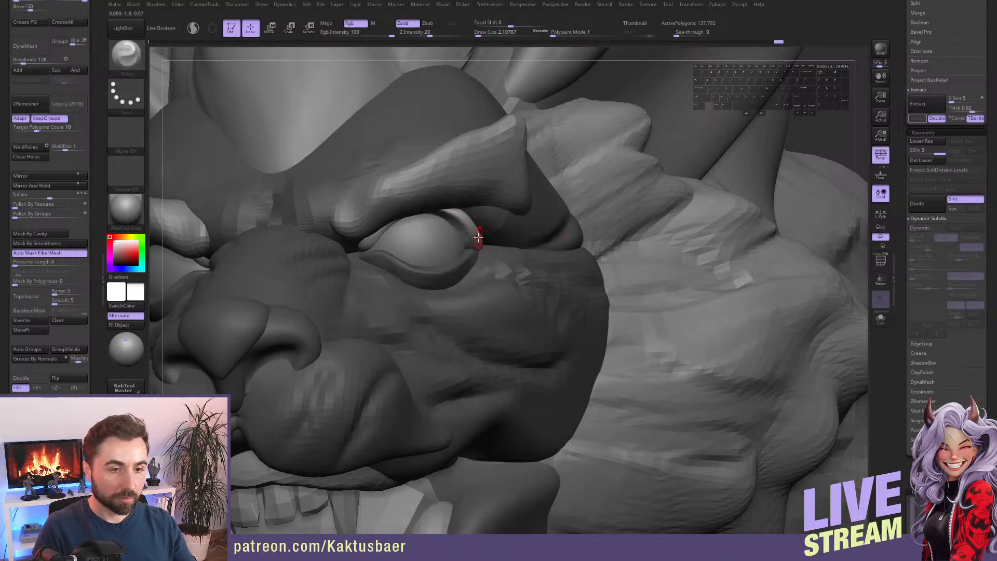
right_click_drag(475, 241, 477, 242)
key("s")
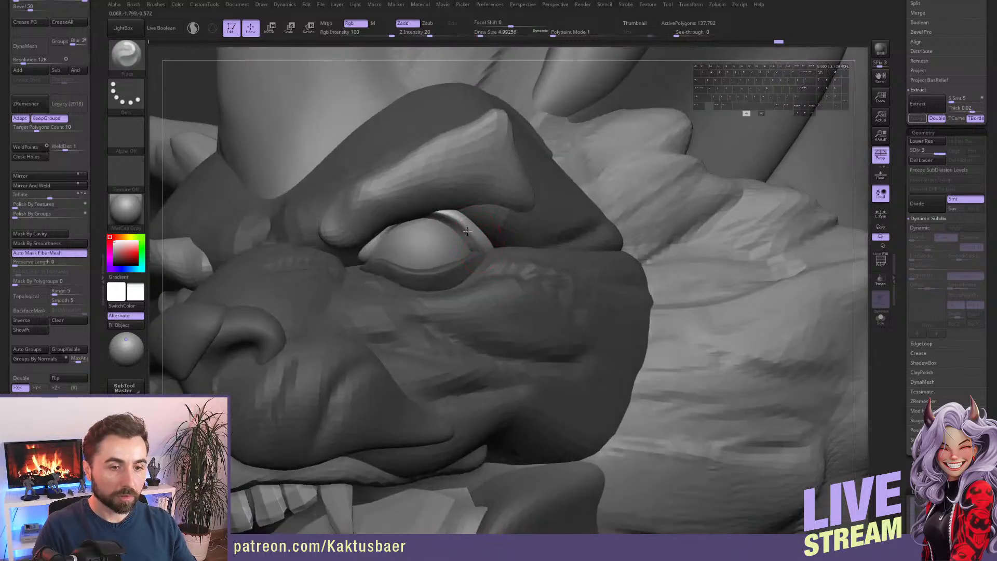
left_click_drag(457, 222, 436, 215)
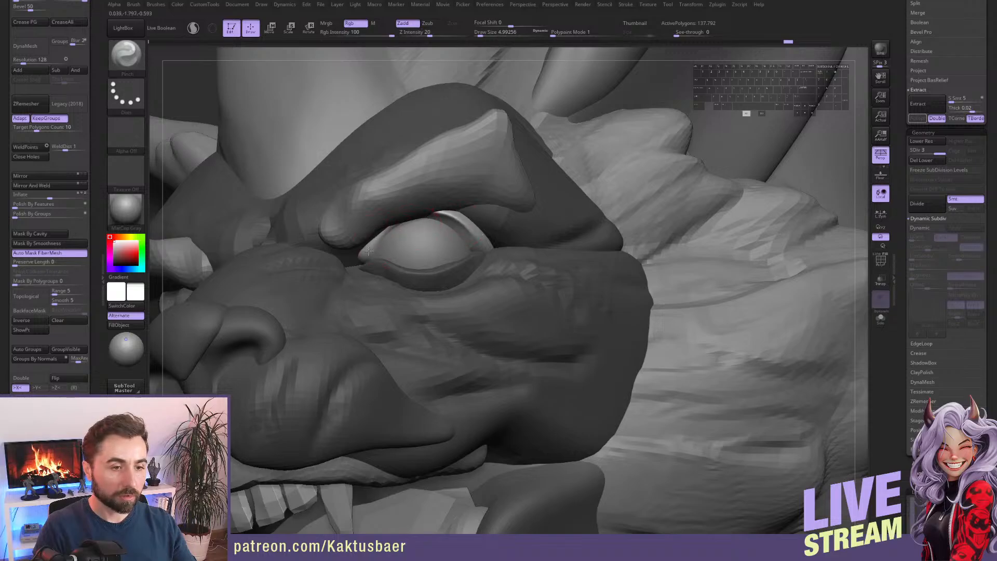
left_click_drag(369, 251, 366, 254)
mouse_move(376, 260)
right_mouse_down()
mouse_move(410, 283)
mouse_move(382, 251)
right_mouse_up()
Fit the upper eyelid and its inner corner around the eyeball with the Move brush.
key("b")
key("m")
key("v")
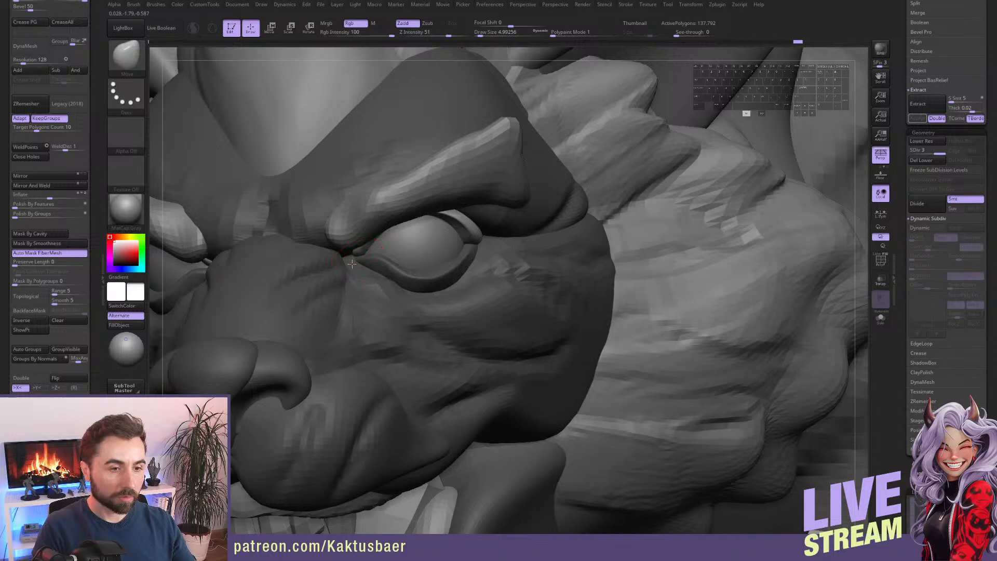
key("s")
left_click_drag(352, 264, 367, 250)
mouse_move(369, 255)
right_mouse_down()
mouse_move(437, 210)
mouse_move(423, 239)
right_mouse_up()
key("s")
left_click_drag(428, 240, 429, 240)
mouse_move(430, 240)
right_mouse_down()
mouse_move(451, 209)
mouse_move(439, 227)
right_mouse_up()
key("s")
left_click_drag(439, 227, 457, 249)
right_click_drag(458, 244, 459, 296)
right_click_drag(459, 296, 459, 264)
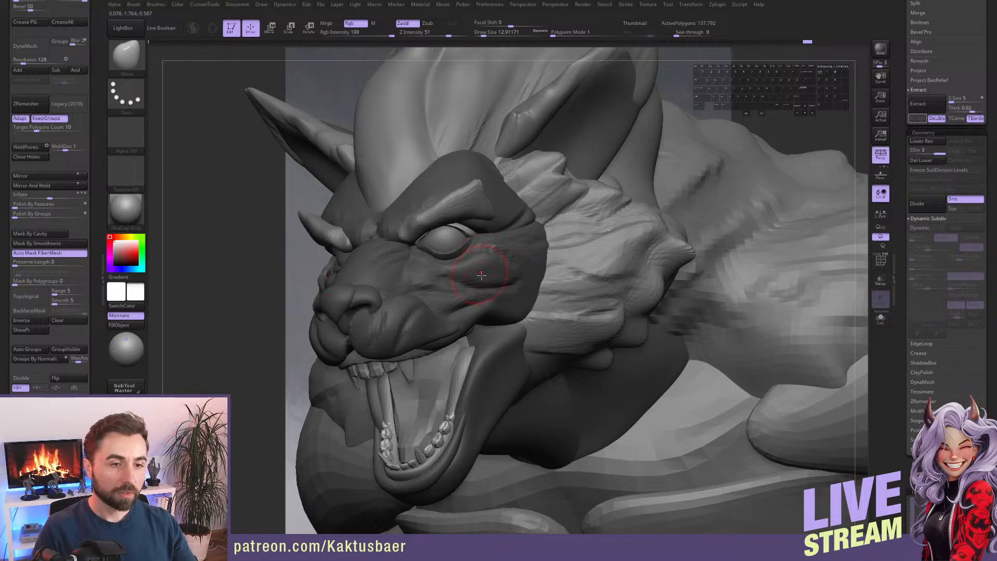
Select the upper gum subtool and reshape it above the front teeth and fangs with the Move brush.
right_click_drag(481, 275, 418, 236, "alt")
right_click_drag(394, 302, 397, 321, "alt")
left_click(393, 307, "alt")
right_click_drag(397, 280, 395, 310)
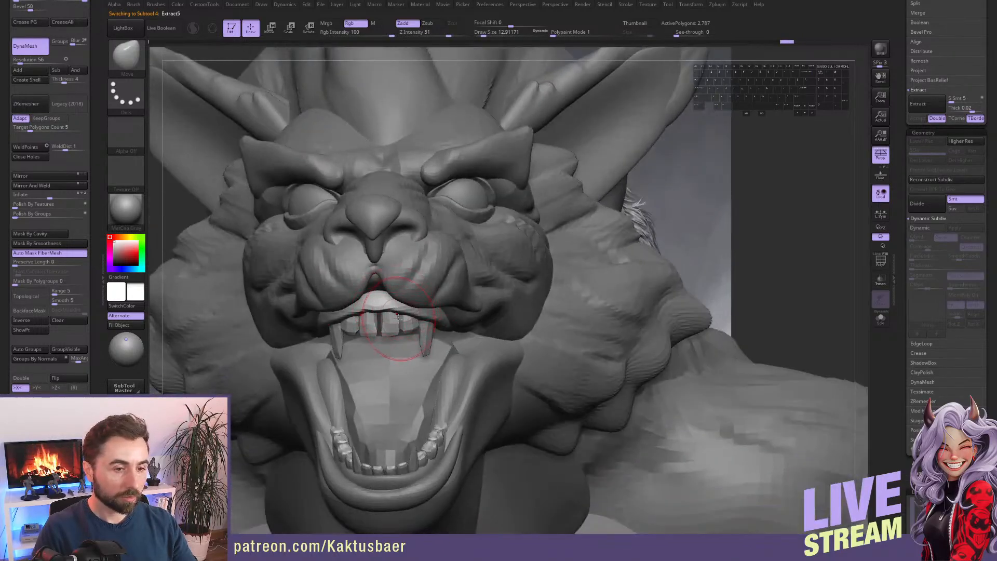
key("b")
key("t")
key("d")
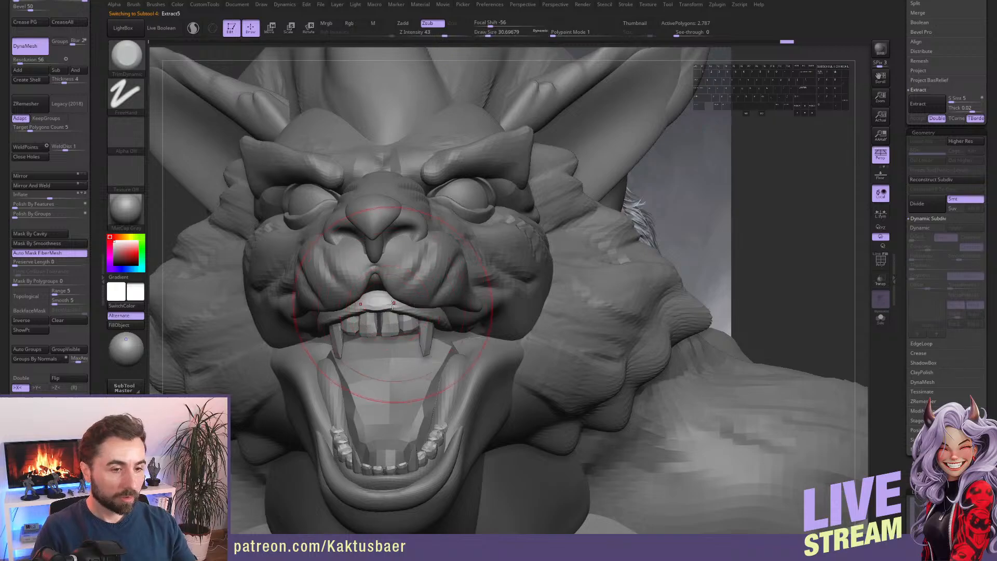
key("b")
key("m")
key("v")
key("s")
left_click_drag(385, 312, 436, 320)
right_click_drag(443, 323, 476, 345)
key("s")
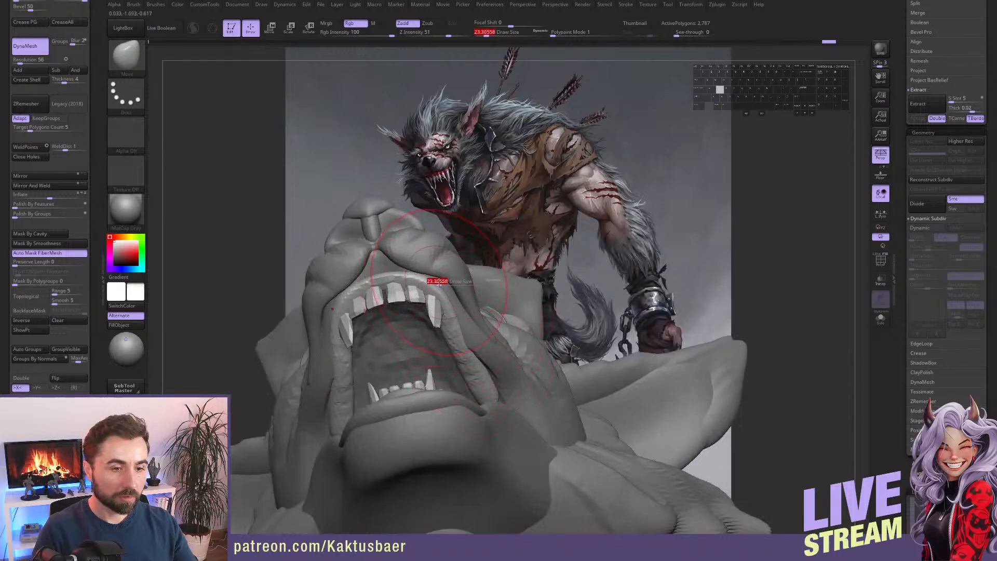
left_click_drag(440, 280, 441, 285)
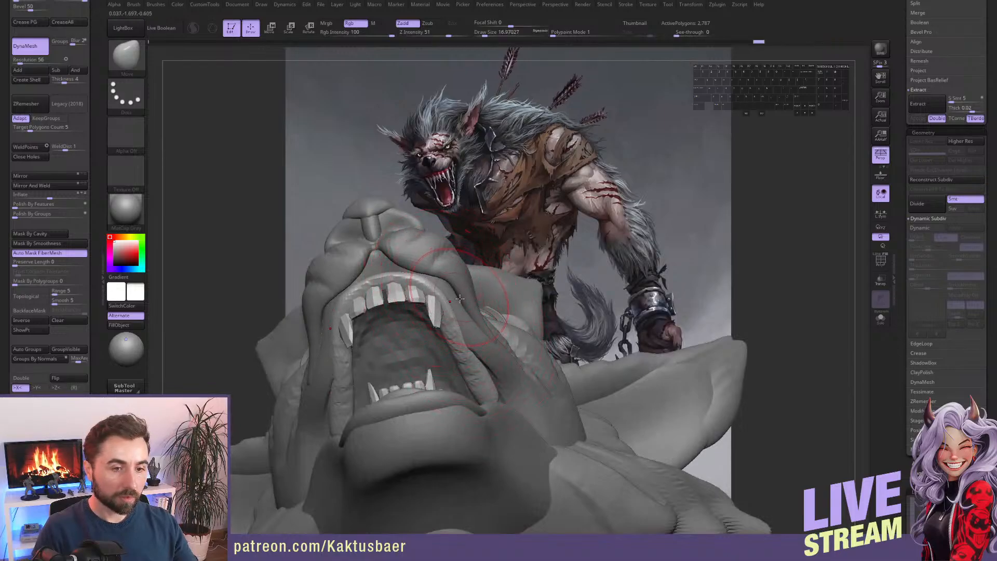
Mask all of the head except the muzzle polygroup and adjust the upper lip with the Move brush and BackfaceMask enabled.
left_click(453, 273, "alt")
key("w")
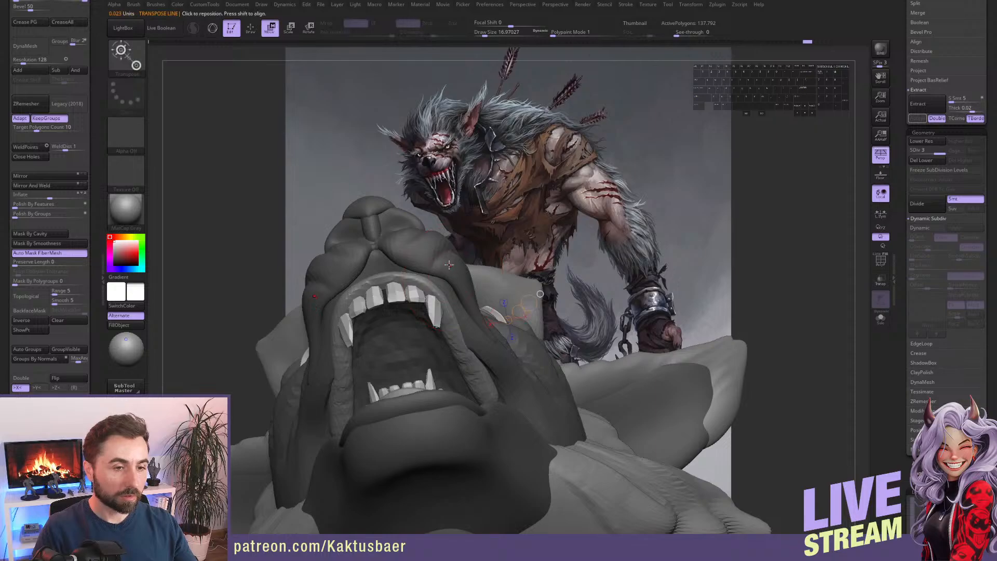
key("q")
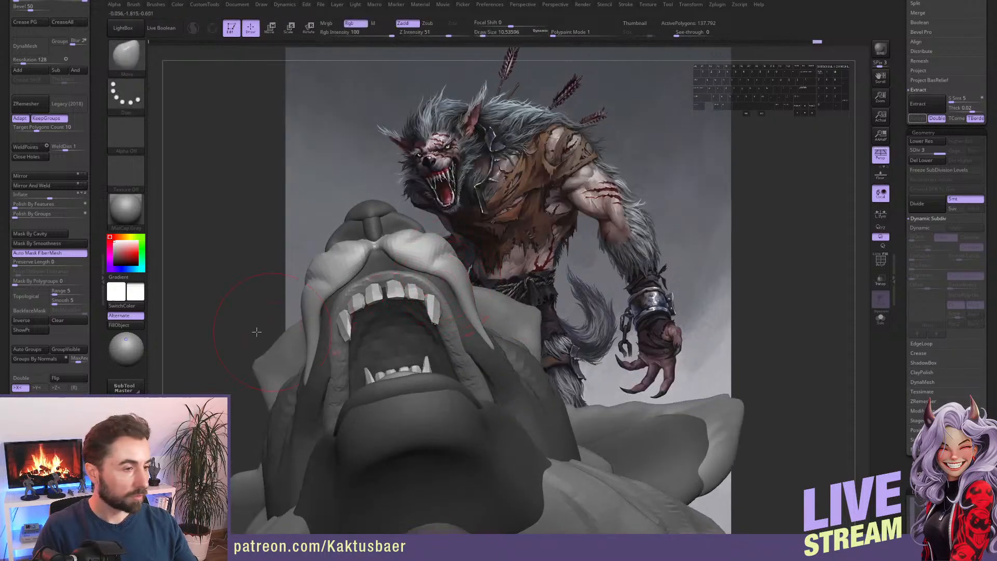
left_click(29, 310)
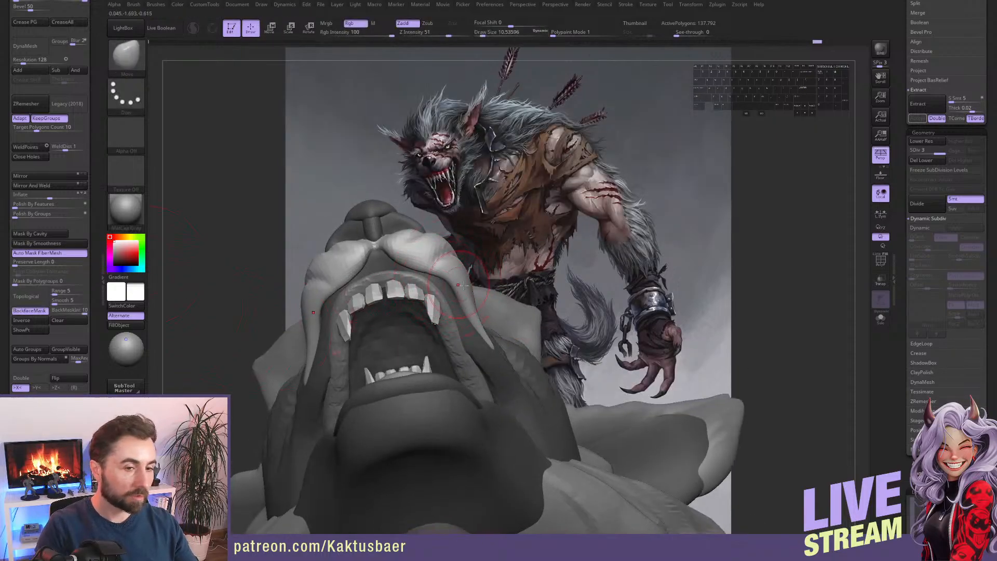
key("s")
left_click_drag(398, 259, 398, 259)
mouse_move(399, 259)
right_mouse_down()
mouse_move(387, 265)
mouse_move(399, 288)
right_mouse_up()
Disable BackfaceMask and reshape the unmasked upper lip beneath the nose with the Move brush.
key("ctrl+i")
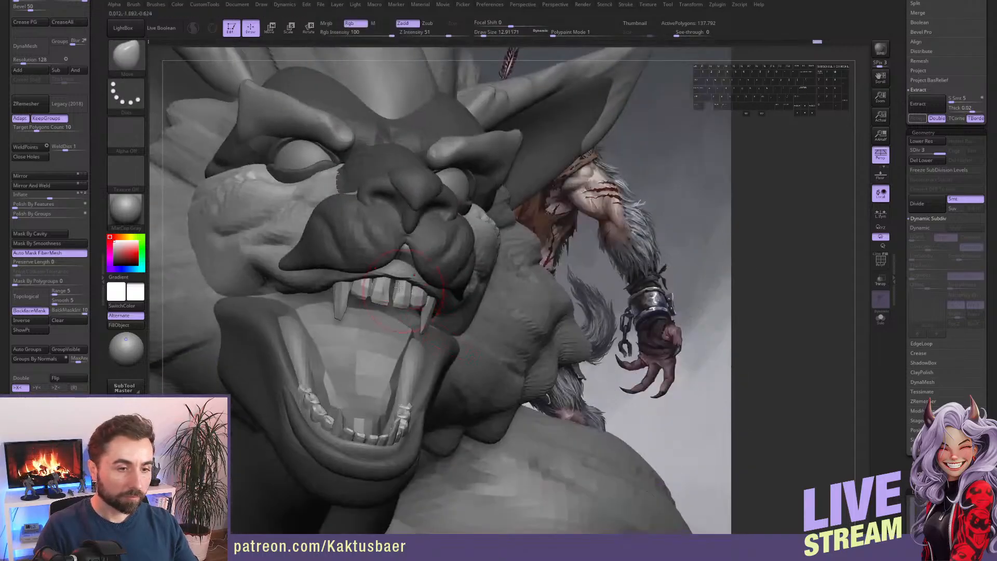
left_click(32, 310)
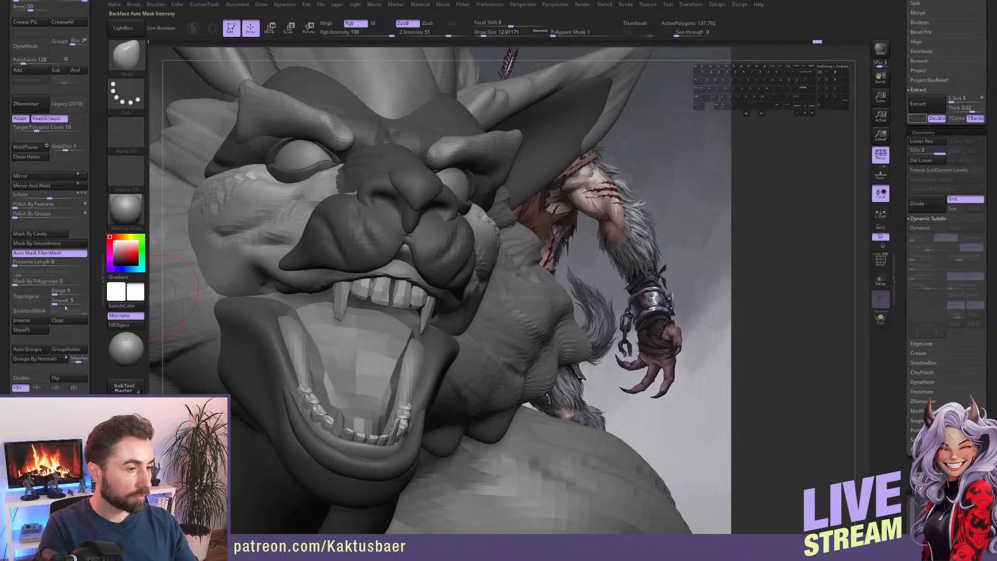
right_click_drag(447, 260, 394, 259)
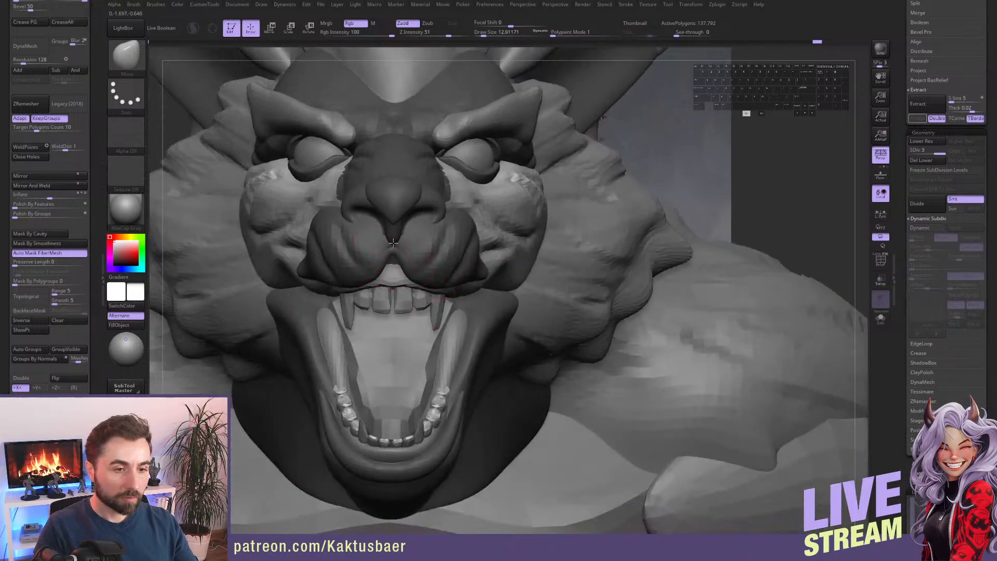
key("ctrl+i")
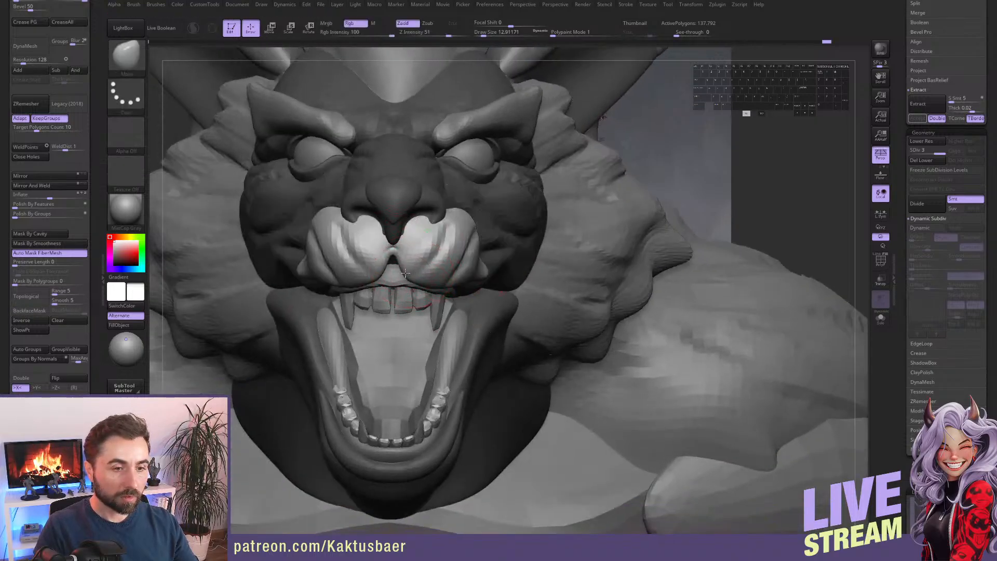
right_click_drag(438, 282, 406, 281)
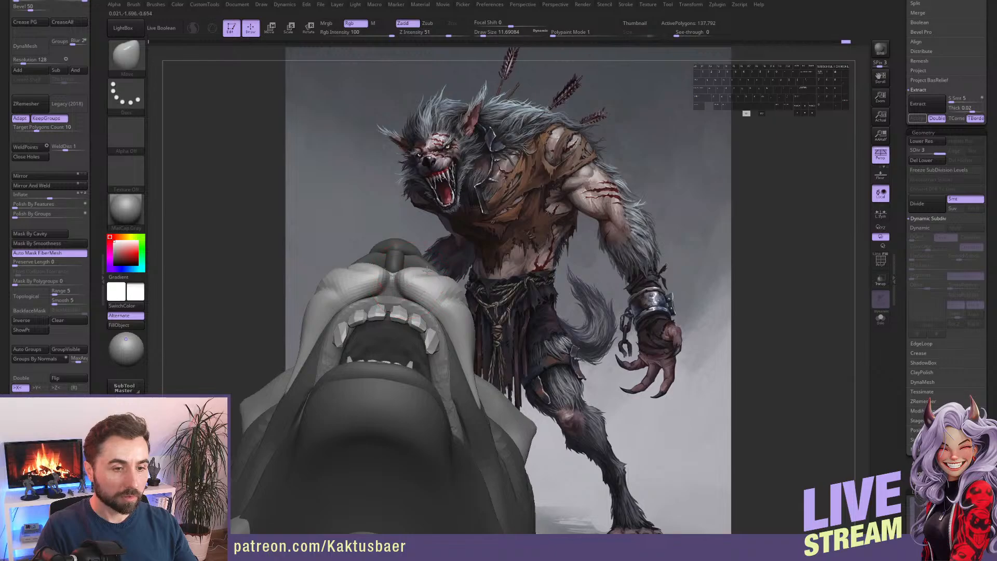
right_click_drag(426, 269, 432, 254)
left_click_drag(432, 254, 425, 254)
mouse_move(426, 255)
right_mouse_down()
mouse_move(427, 239)
mouse_move(412, 266)
right_mouse_up()
right_click_drag(499, 300, 481, 311)
Leave only the lower jaw polygroup unmasked and sculpt a fold along the mouth corner with DamStandard and ClayBuildup.
key("b")
key("d")
key("s")
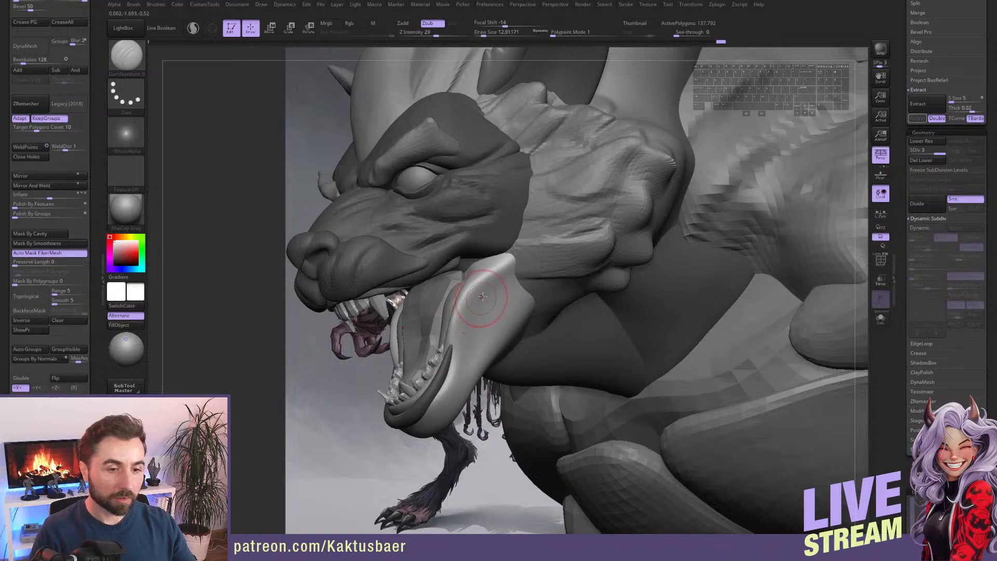
key("bracketleft")
key("b")
key("c")
key("b")
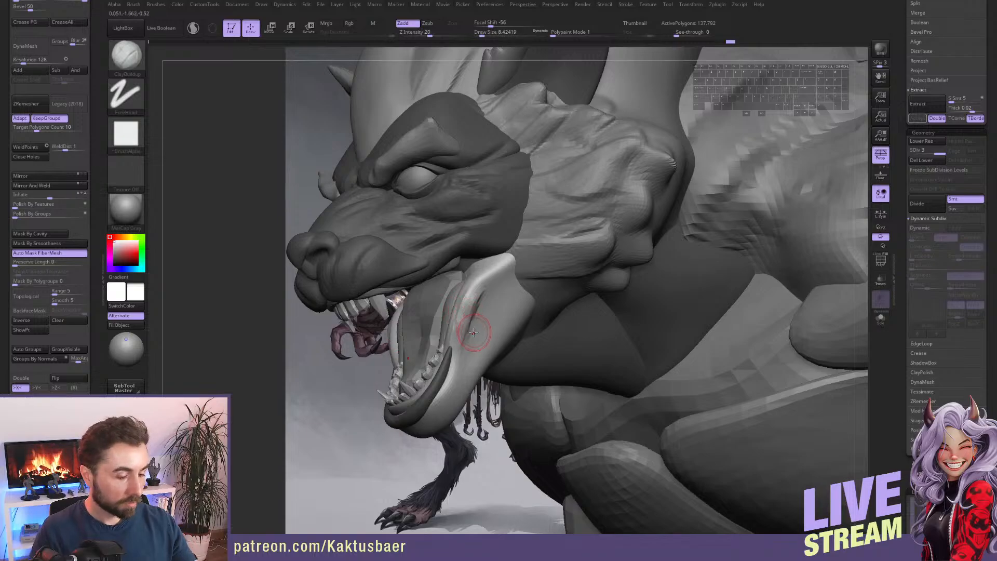
Refine the jaw fold behind the lower teeth with the Move and DamStandard brushes.
key("b")
key("m")
key("v")
right_click_drag(470, 333, 470, 314)
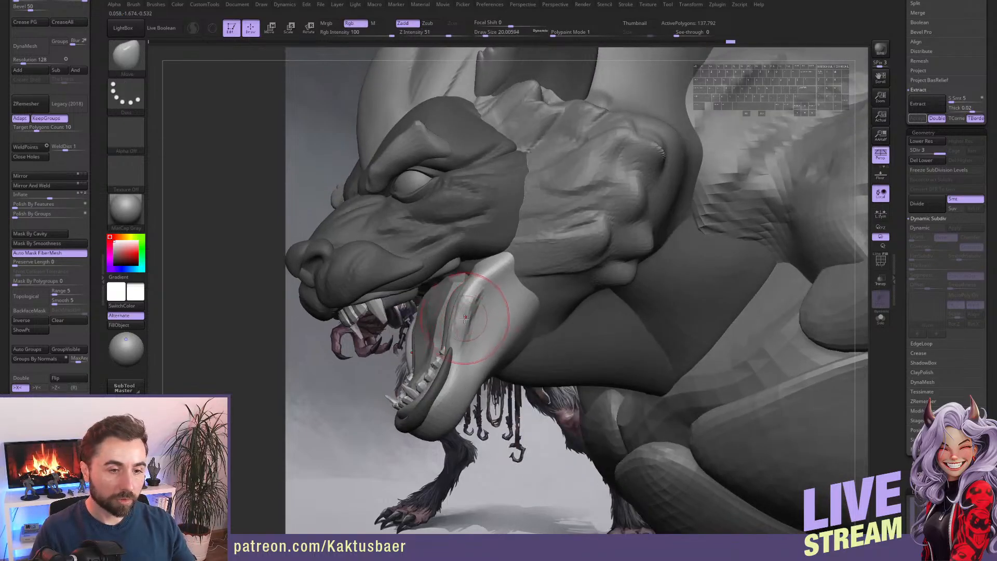
mouse_move(477, 321)
right_mouse_down()
mouse_move(471, 335)
mouse_move(471, 315)
mouse_move(451, 347)
right_mouse_up()
key("s")
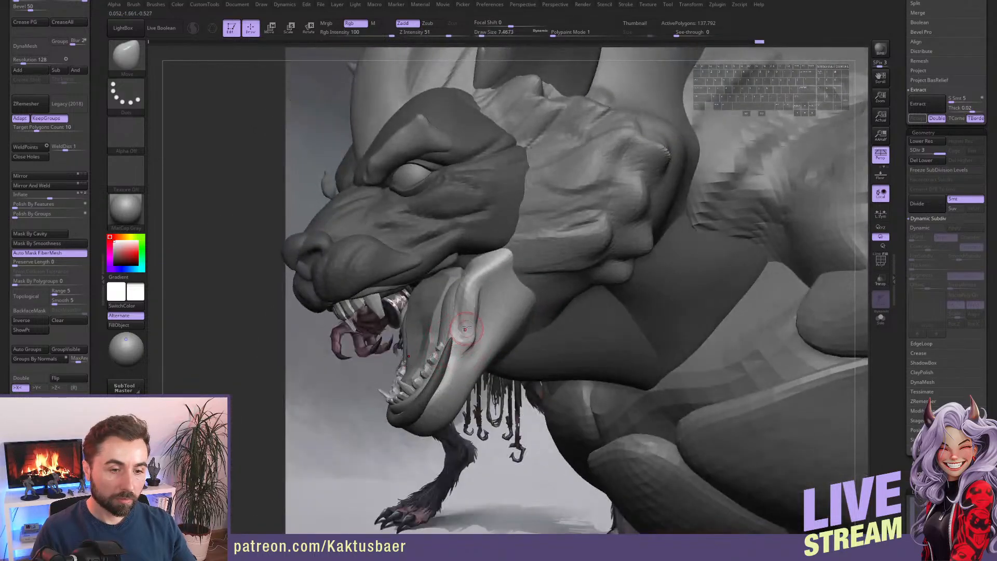
mouse_move(465, 357)
right_mouse_down()
mouse_move(423, 411)
mouse_move(404, 343)
right_mouse_up()
key("b")
key("d")
key("s")
Mask everything except the lower lip polygroup and reshape the lip's front edge and pointed ends with the Move brush.
key("b")
key("m")
key("v")
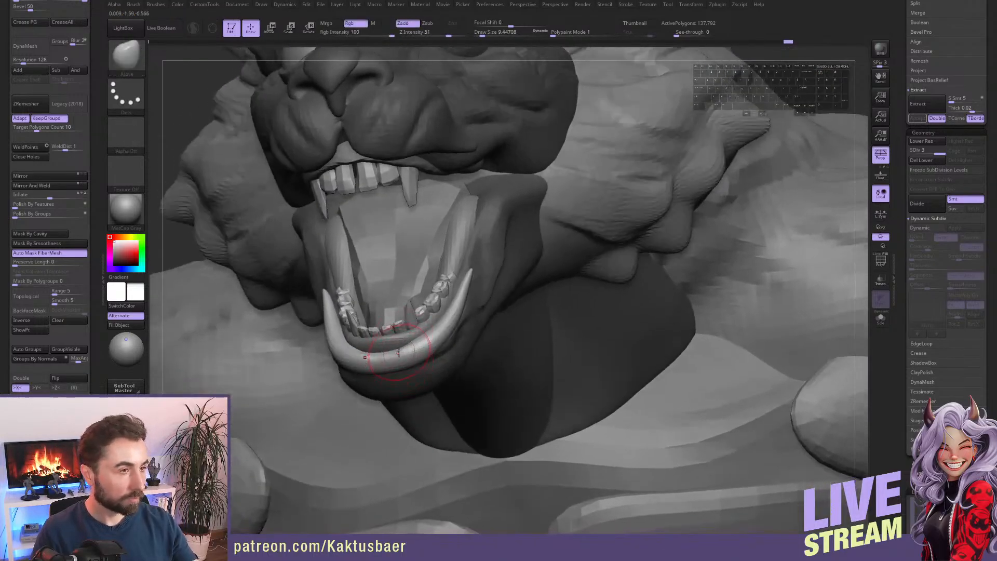
left_click_drag(393, 358, 386, 351)
right_click_drag(417, 345, 431, 354)
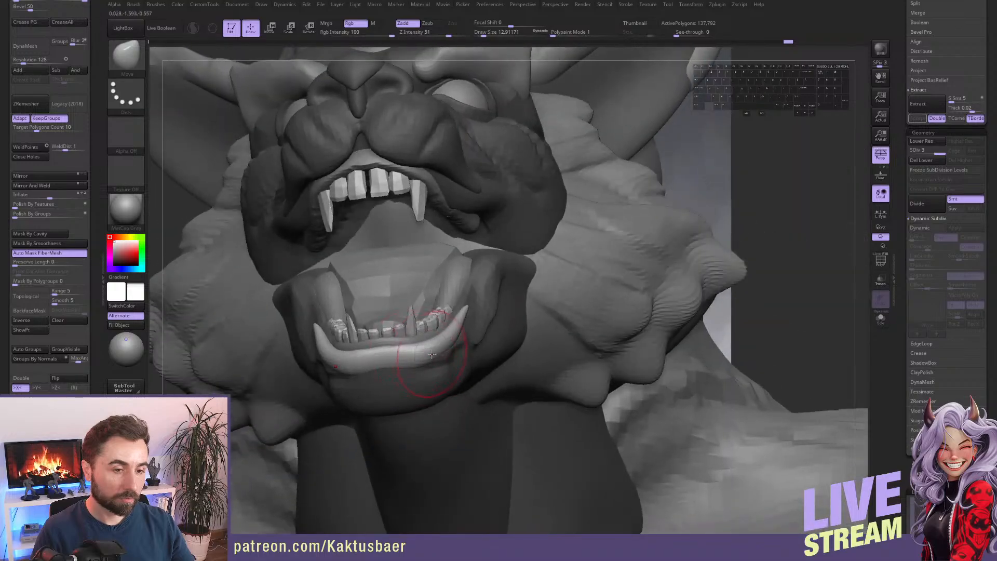
left_click_drag(437, 358, 432, 369)
key("s")
right_click_drag(398, 369, 433, 373)
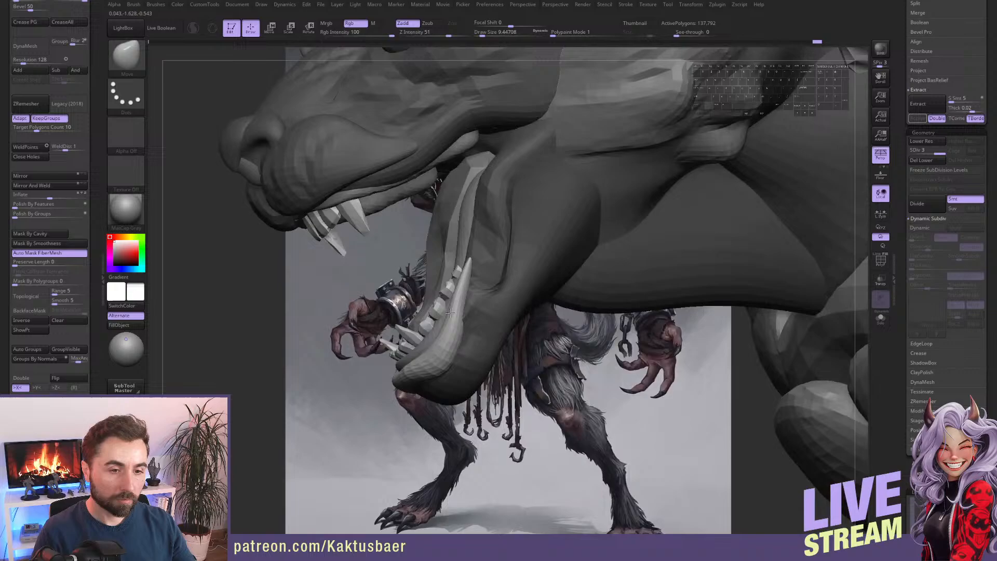
right_click_drag(449, 312, 520, 276)
left_click_drag(478, 265, 469, 268)
right_click_drag(454, 323, 450, 298)
right_click_drag(452, 340, 556, 254)
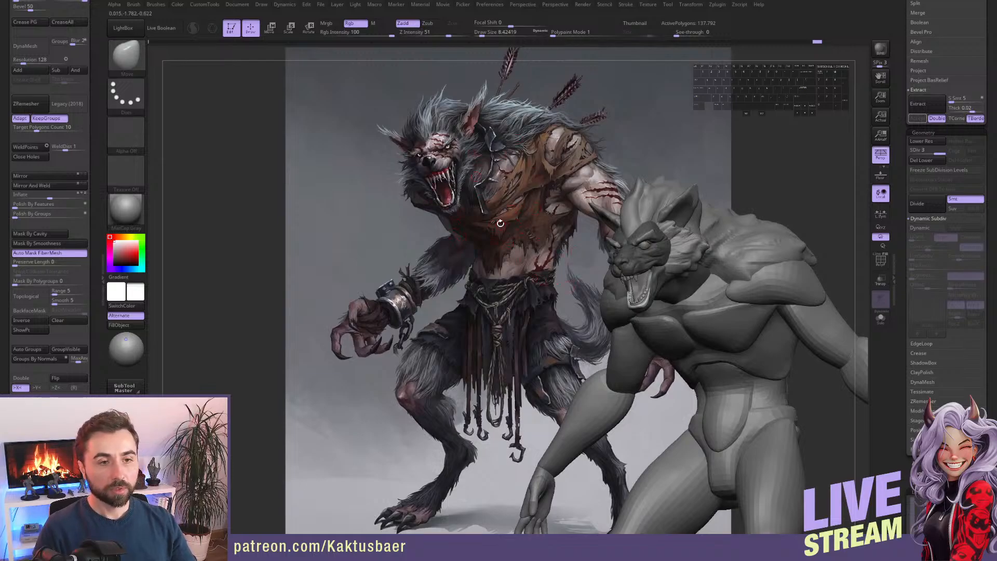
Select the eyebrow subtool, subdivide it to level 5 and carve wrinkles into the brow's outer end with DamStandard.
right_click_drag(550, 242, 480, 213)
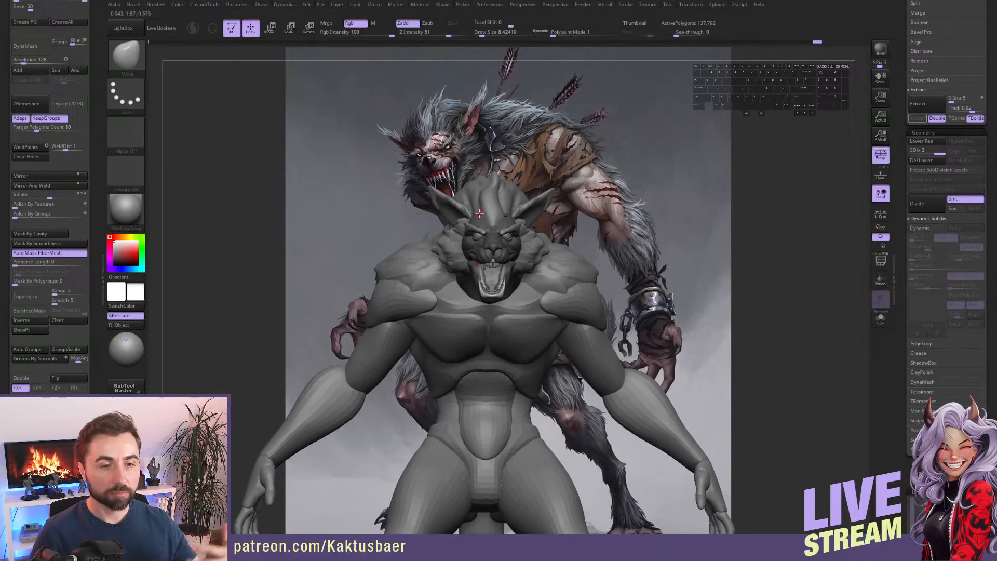
right_click_drag(498, 259, 489, 333)
left_click(468, 249, "alt")
right_click_drag(468, 249, 432, 256)
left_click_drag(457, 252, 450, 256)
key("3")
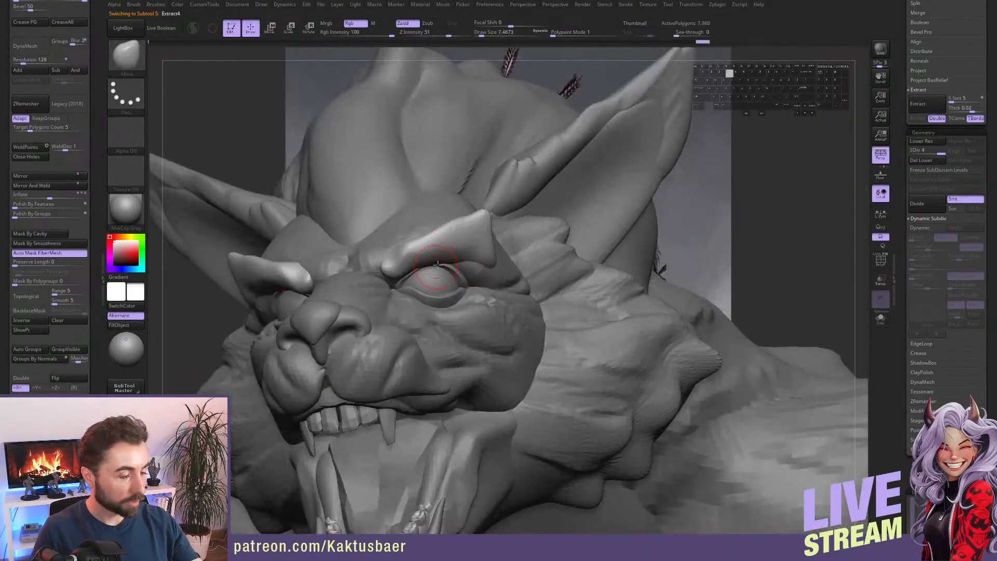
right_click_drag(445, 249, 439, 245)
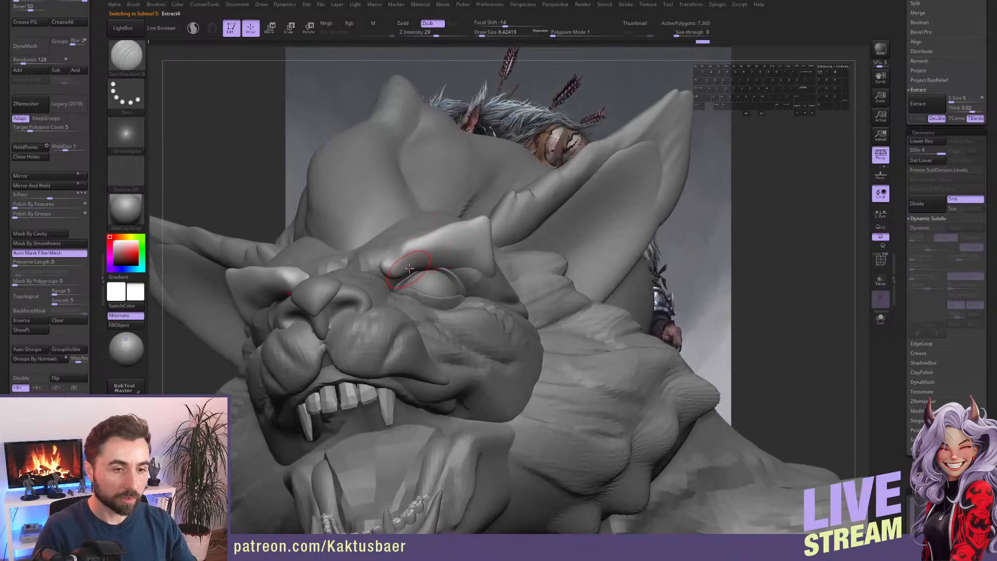
left_click_drag(420, 264, 434, 252)
left_click_drag(428, 264, 469, 251)
left_click_drag(486, 231, 467, 262)
left_click_drag(486, 239, 485, 252)
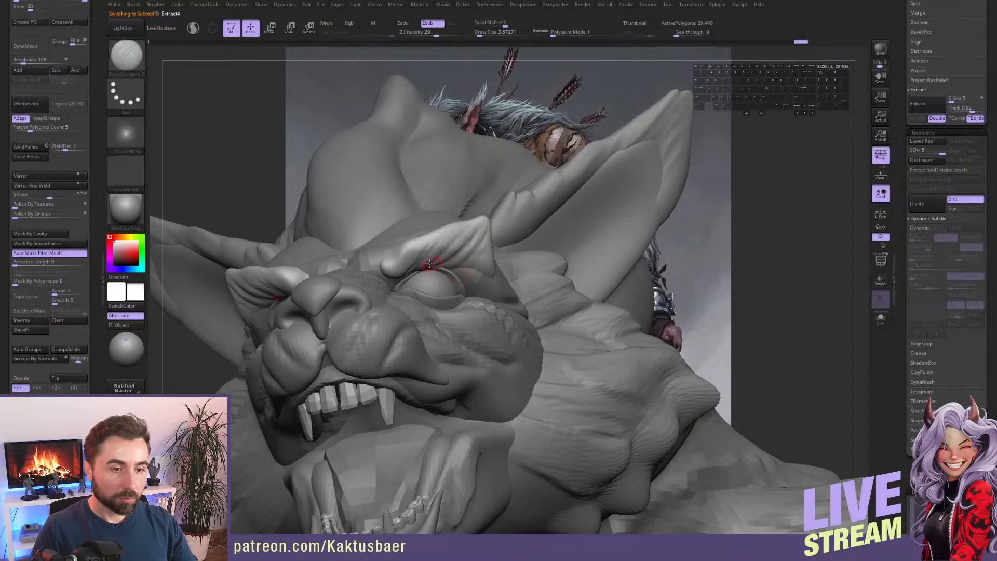
key("ctrl+d")
Reshape the eyebrow's inner end and middle section above the eye with the Move brush.
key("b")
key("m")
key("v")
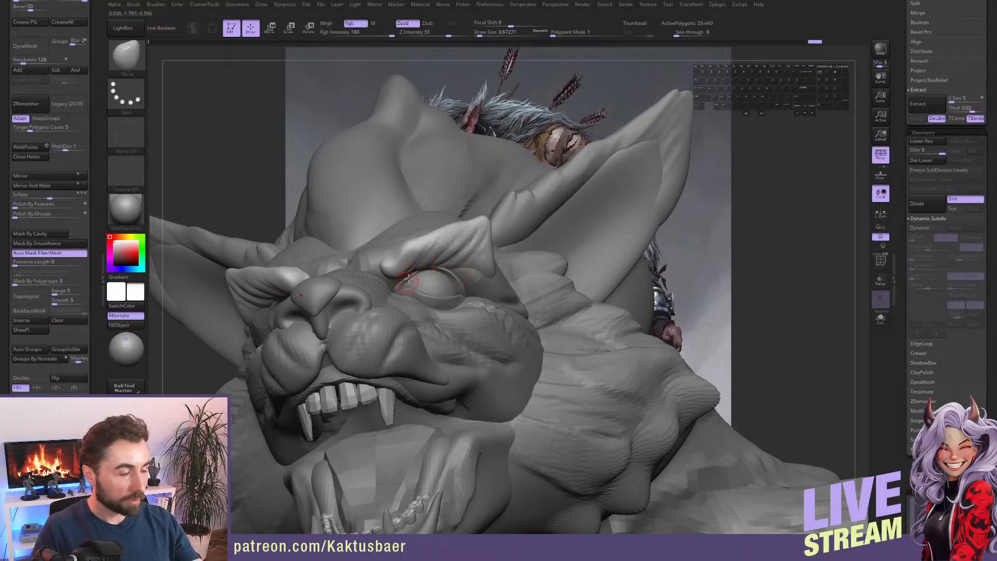
key("s")
left_click_drag(406, 281, 409, 281)
right_click_drag(401, 267, 406, 245)
mouse_move(405, 245)
left_mouse_down()
mouse_move(384, 258)
mouse_move(402, 255)
left_mouse_up()
right_click_drag(427, 237, 404, 235)
left_click_drag(437, 233, 454, 233)
Pull the eyebrow's pointed outer tip into a sharper profile with the Move brush, working from several angles.
key("s")
left_click_drag(464, 229, 467, 221)
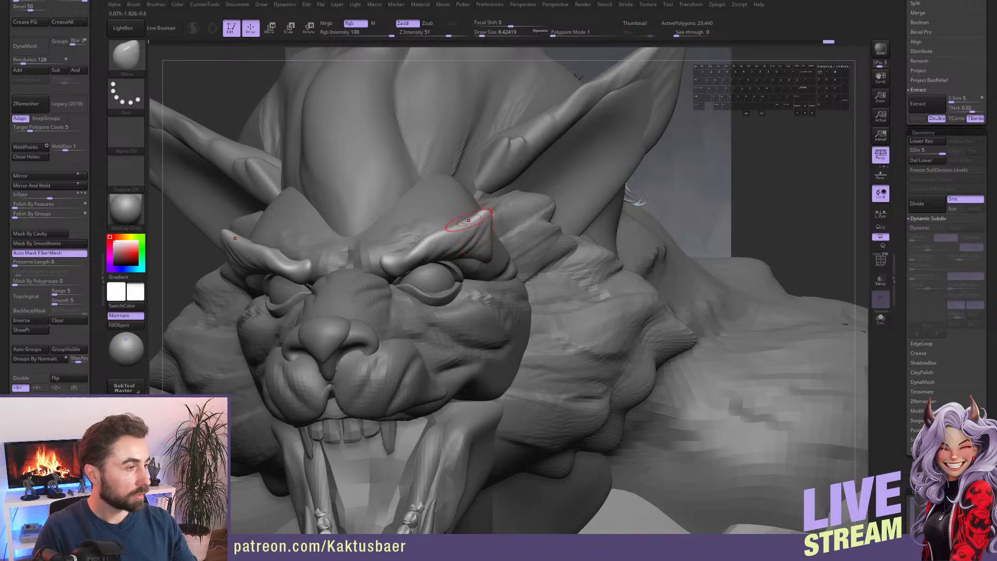
right_click_drag(512, 217, 489, 209)
left_click_drag(489, 208, 496, 202)
mouse_move(507, 212)
right_mouse_down()
mouse_move(541, 211)
mouse_move(499, 203)
right_mouse_up()
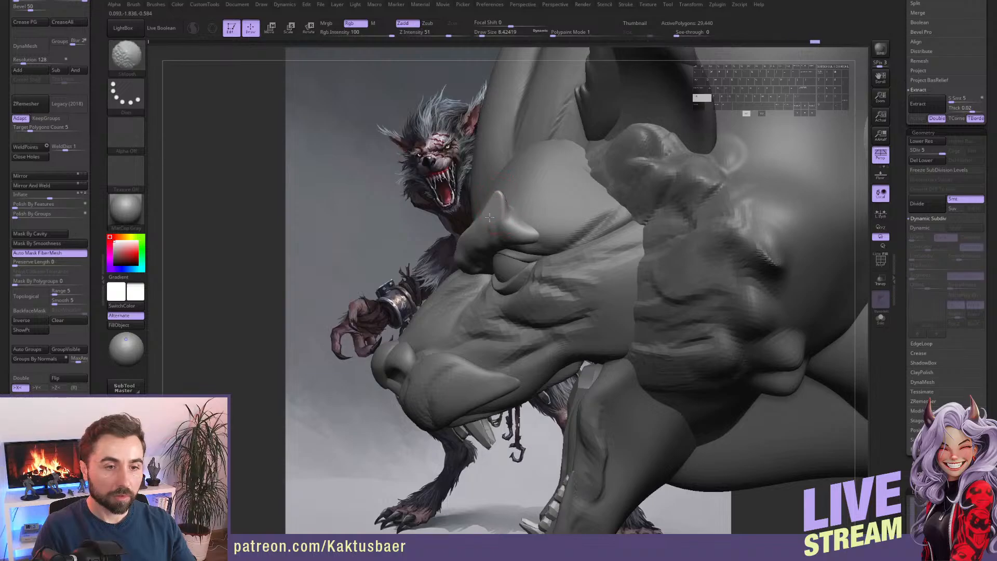
right_click_drag(499, 203, 503, 203)
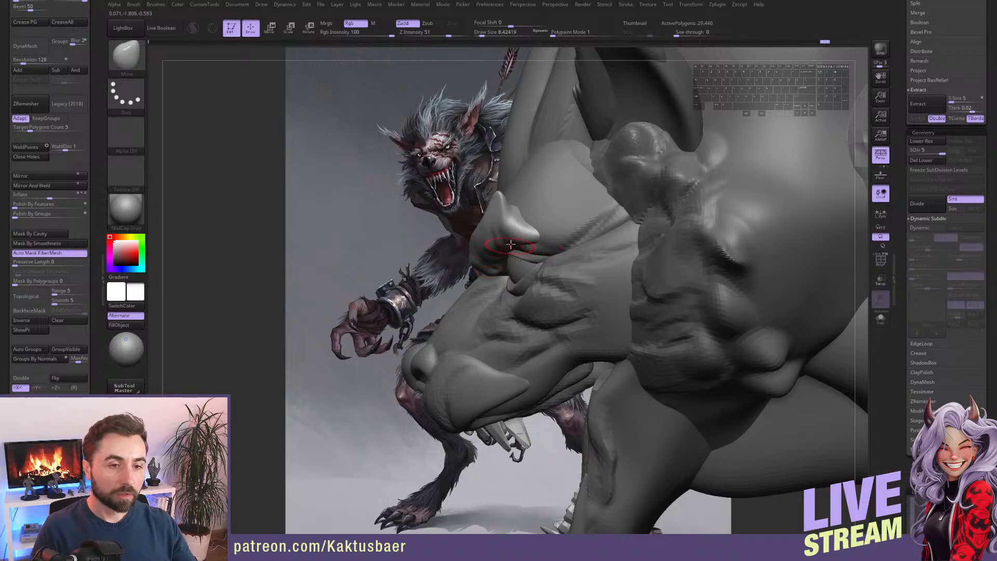
right_click_drag(512, 246, 542, 178)
left_click_drag(457, 263, 466, 259)
mouse_move(466, 259)
right_mouse_down()
mouse_move(496, 256)
mouse_move(501, 228)
mouse_move(497, 253)
right_mouse_up()
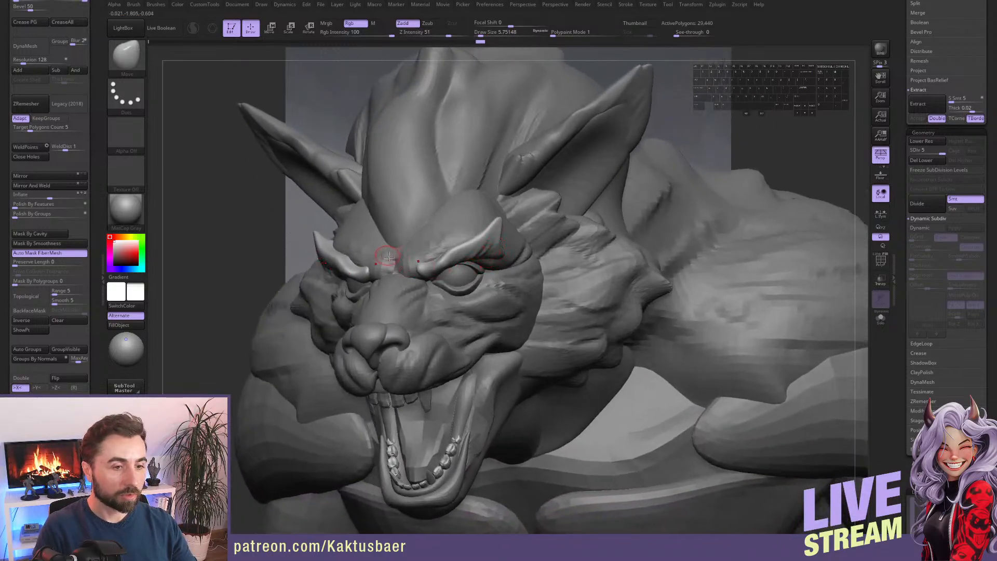
Select the head, mask everything except the forehead polygroup and carve creases above the brows with DamStandard.
mouse_move(387, 256)
right_mouse_down()
mouse_move(444, 258)
mouse_move(439, 286)
mouse_move(448, 245)
mouse_move(470, 238)
mouse_move(448, 255)
right_mouse_up()
left_click(450, 241, "alt")
key("w")
left_click(456, 241, "ctrl")
key("q")
key("b")
key("d")
key("s")
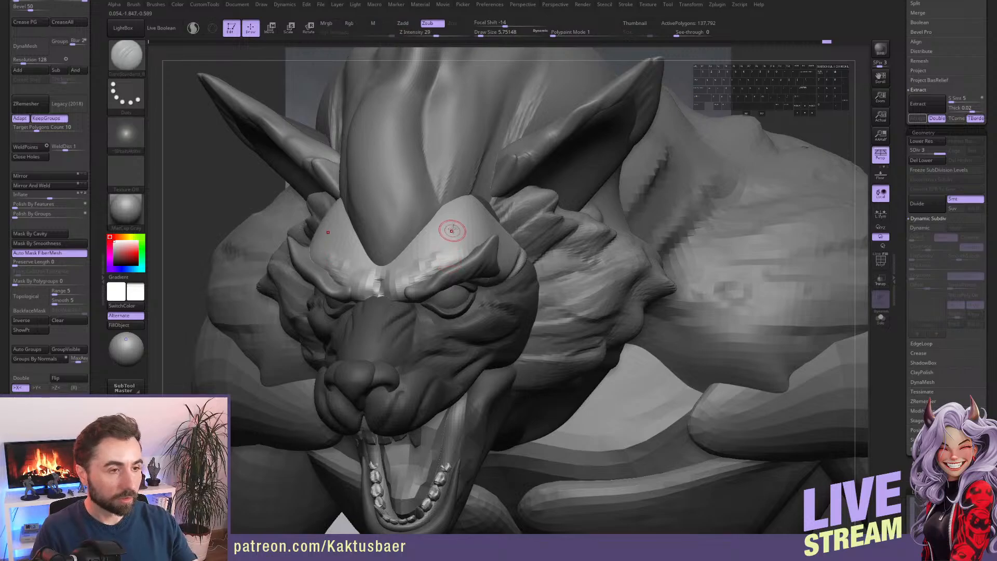
left_click_drag(455, 210, 433, 240)
left_click_drag(448, 214, 428, 252)
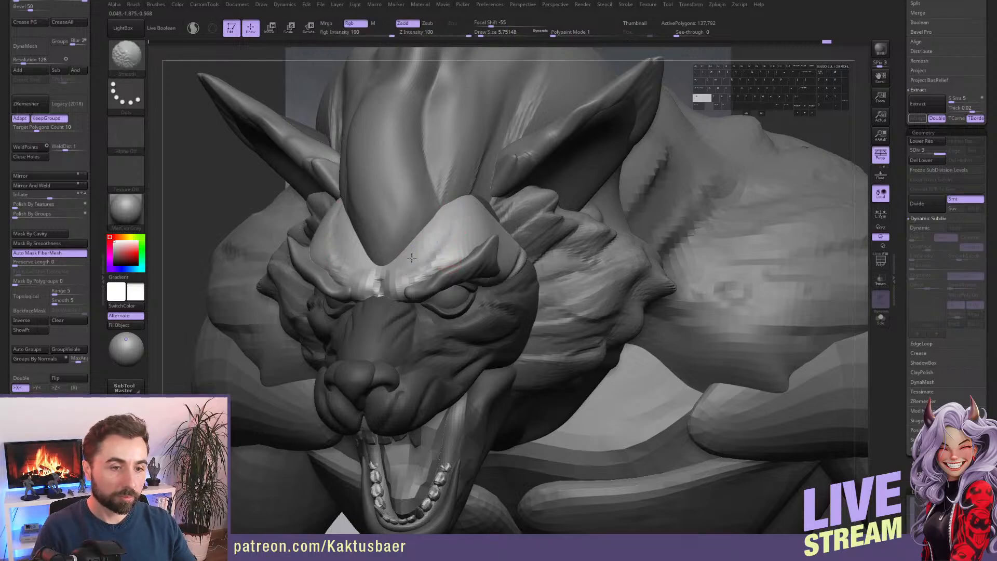
right_click_drag(411, 251, 416, 236)
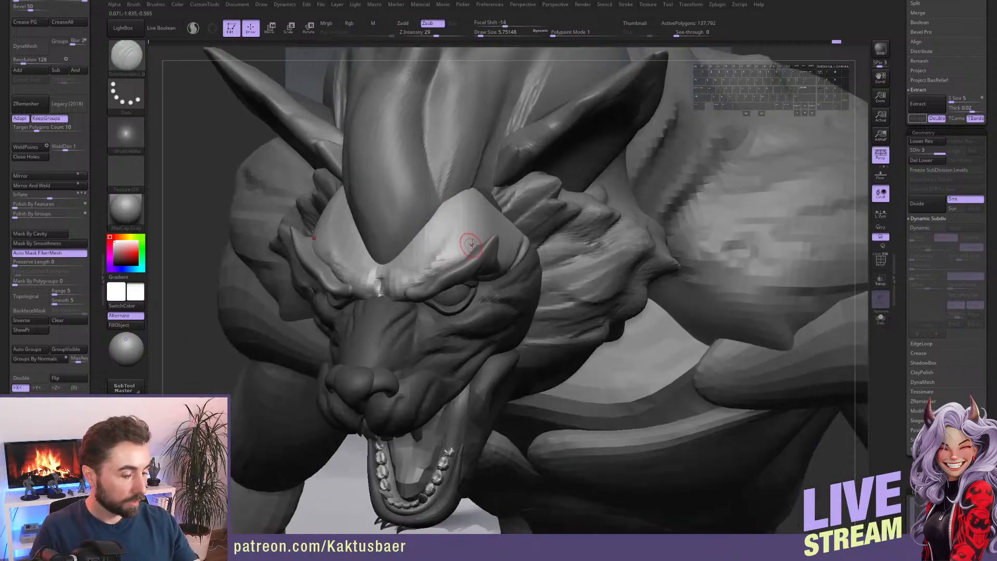
Carve a fold across the outer forehead with DamStandard, work it with ClayBuildup and smooth it.
right_click_drag(545, 243, 495, 232)
left_click_drag(506, 200, 506, 253)
mouse_move(513, 212)
left_mouse_down()
mouse_move(512, 252)
mouse_move(516, 232)
mouse_move(531, 235)
left_mouse_up()
key("b")
key("c")
key("b")
right_click_drag(498, 227, 512, 220)
left_click_drag(497, 204, 494, 218, "shift")
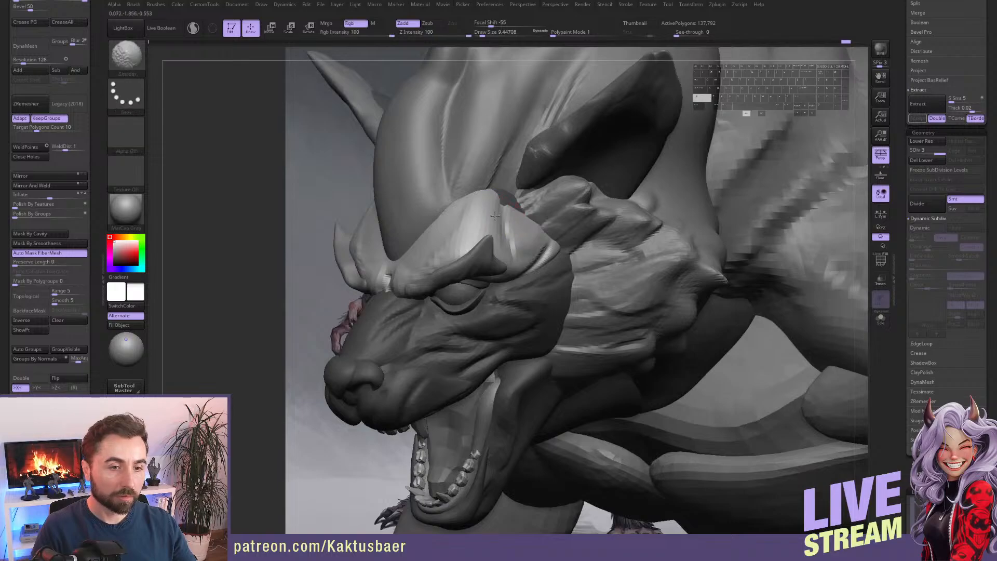
Review the head and upper body in profile and save the project.
right_click_drag(451, 241, 469, 232)
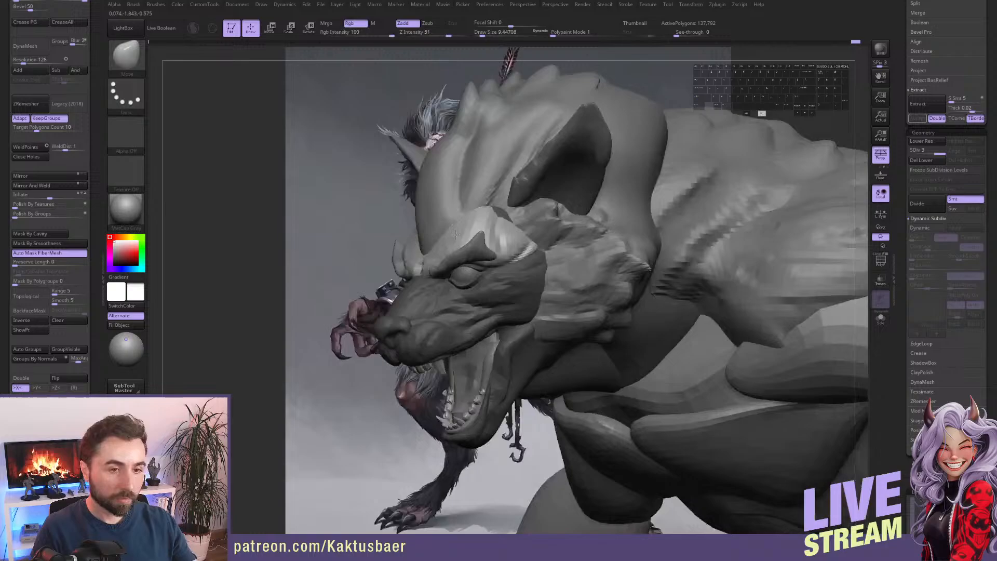
right_click_drag(455, 235, 487, 246)
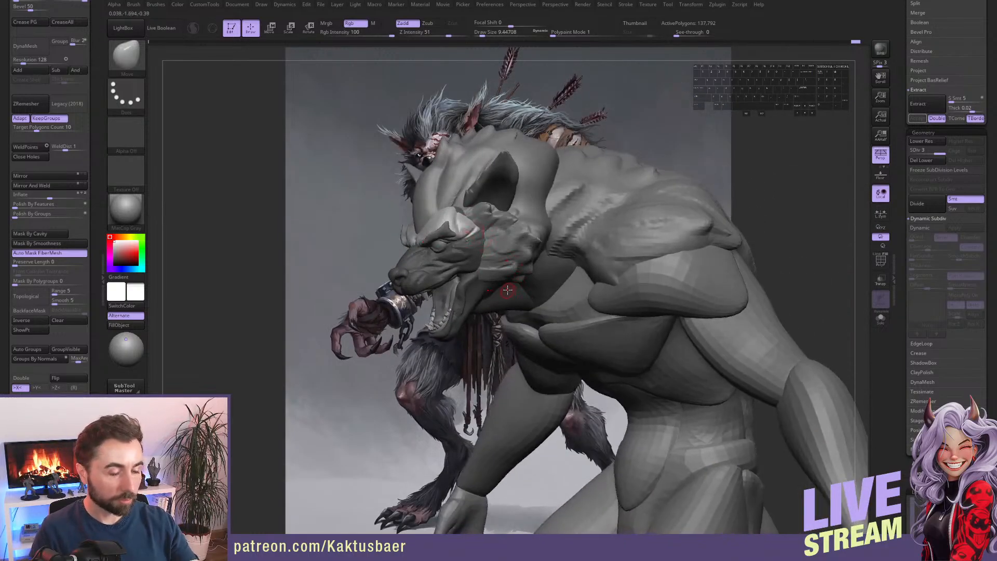
key("ctrl+s")
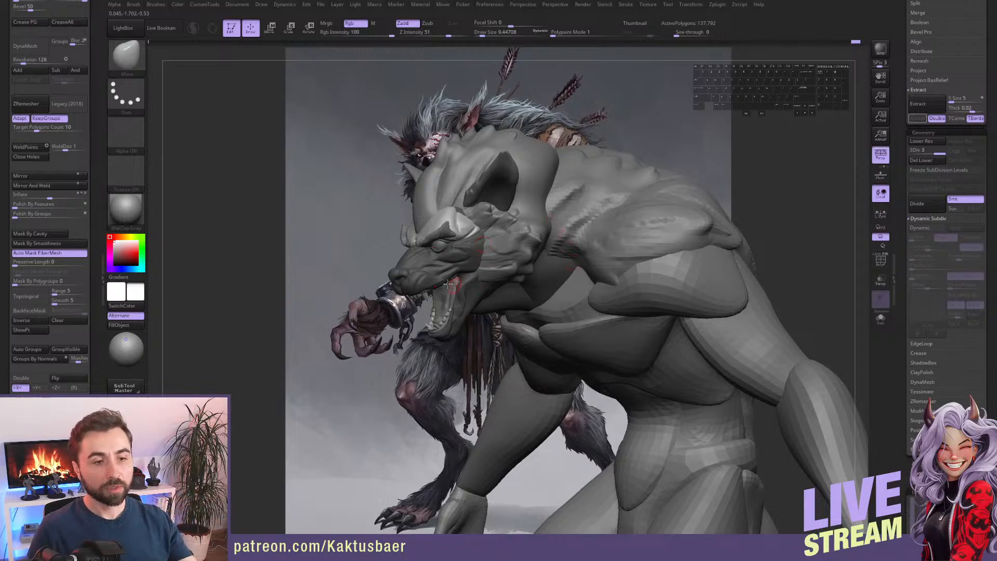
Mask everything on the head except the upper lip polygroup beneath the nose.
right_click_drag(447, 267, 463, 265)
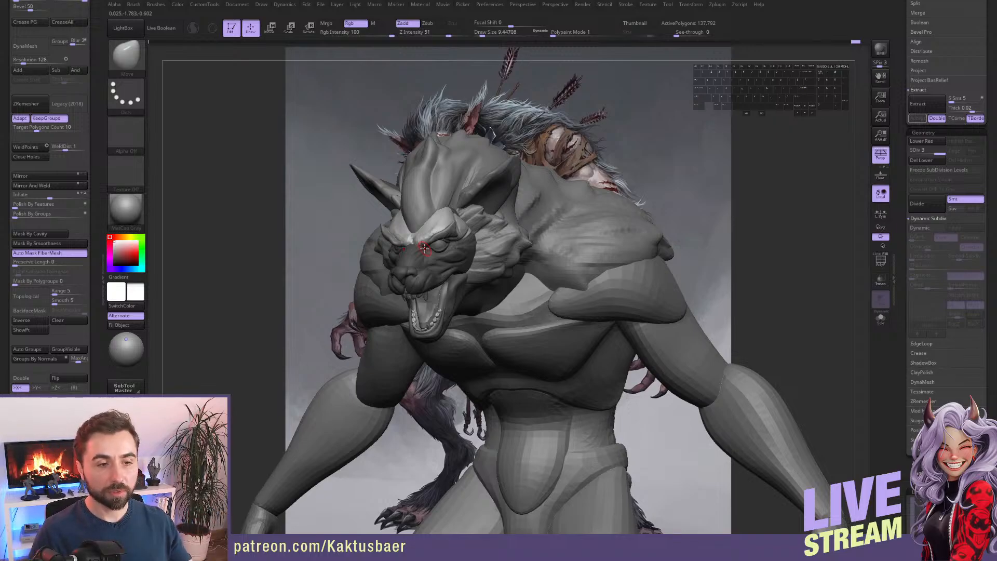
right_click_drag(505, 239, 492, 215)
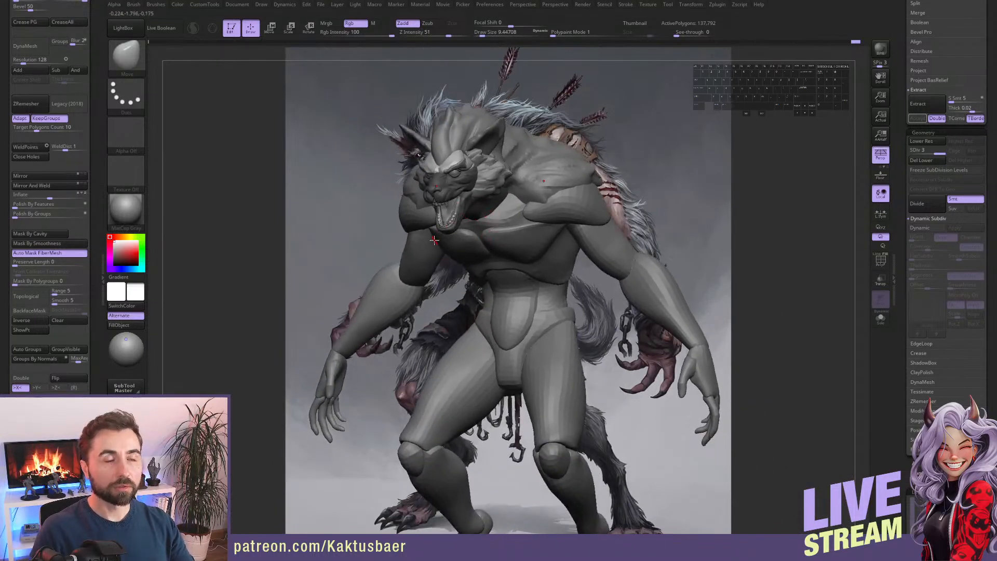
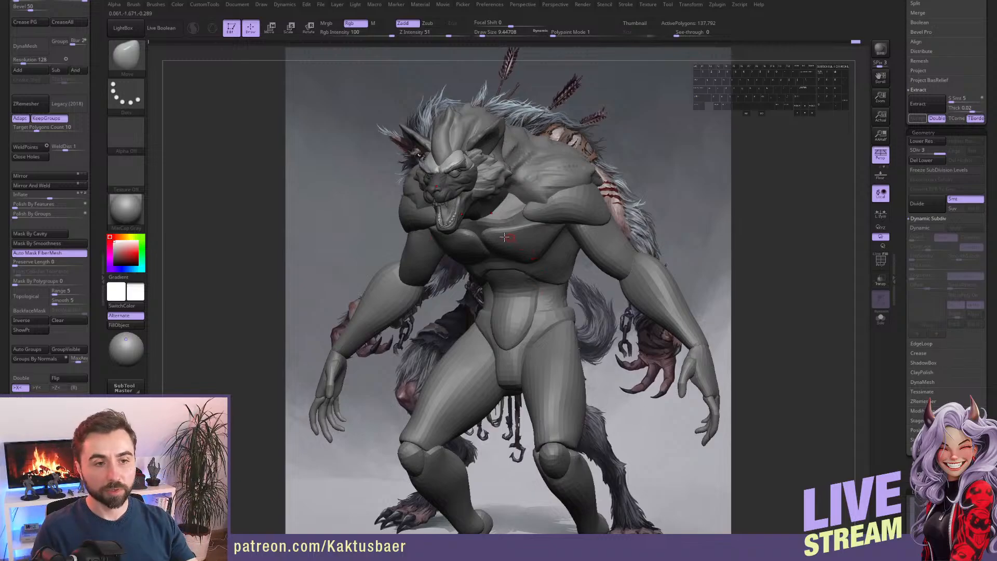
mouse_move(434, 240)
right_mouse_down()
mouse_move(477, 198)
mouse_move(480, 255)
mouse_move(472, 225)
mouse_move(484, 217)
right_mouse_up()
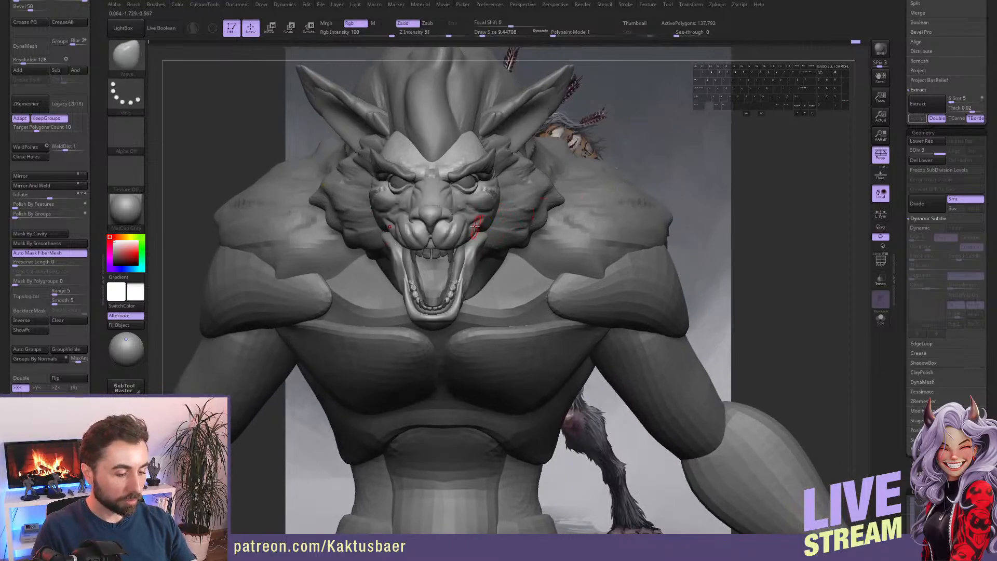
right_click_drag(466, 214, 497, 218)
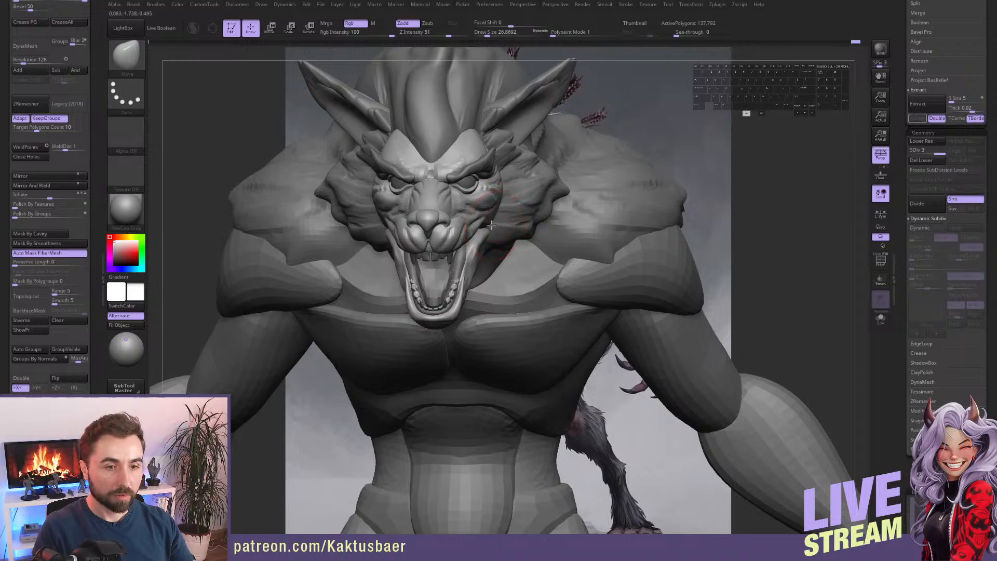
mouse_move(474, 231)
right_mouse_down("alt")
mouse_move(481, 242)
mouse_move(466, 222)
right_mouse_up("alt")
key("s")
left_click_drag(467, 223, 463, 222)
key("w")
left_click(465, 222, "ctrl")
key("q")
Reshape the outer sides of the unmasked upper lip with the Move brush, adjusting the brush size.
mouse_move(459, 216)
right_mouse_down("shift")
mouse_move(466, 226)
mouse_move(471, 202)
mouse_move(469, 232)
right_mouse_up("shift")
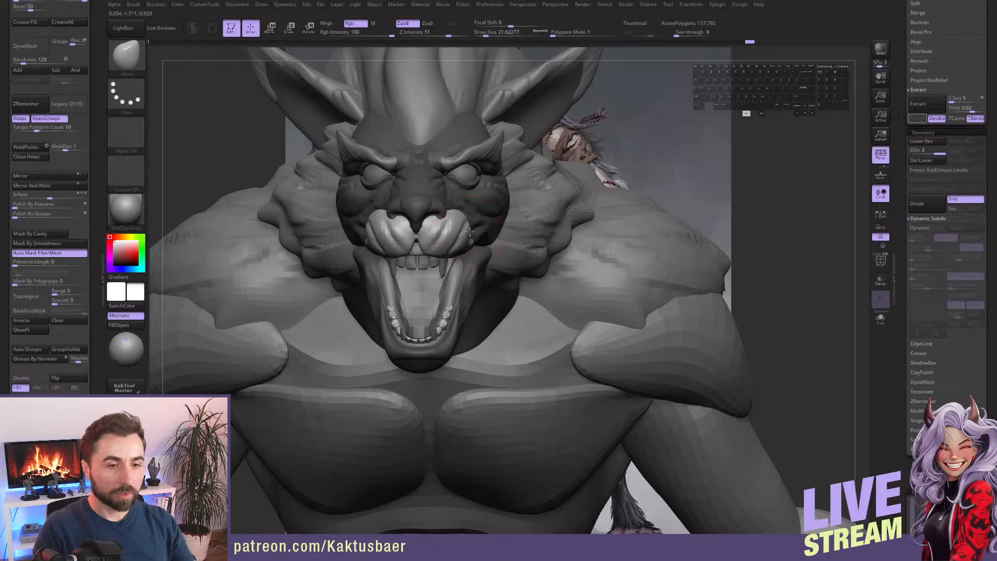
right_click_drag(461, 209, 461, 208)
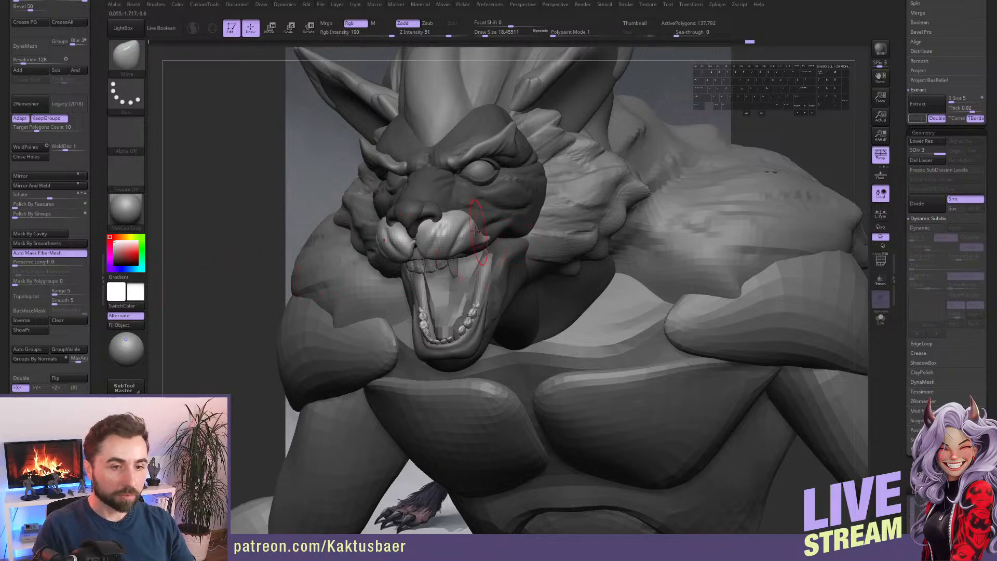
right_click_drag(467, 223, 475, 228)
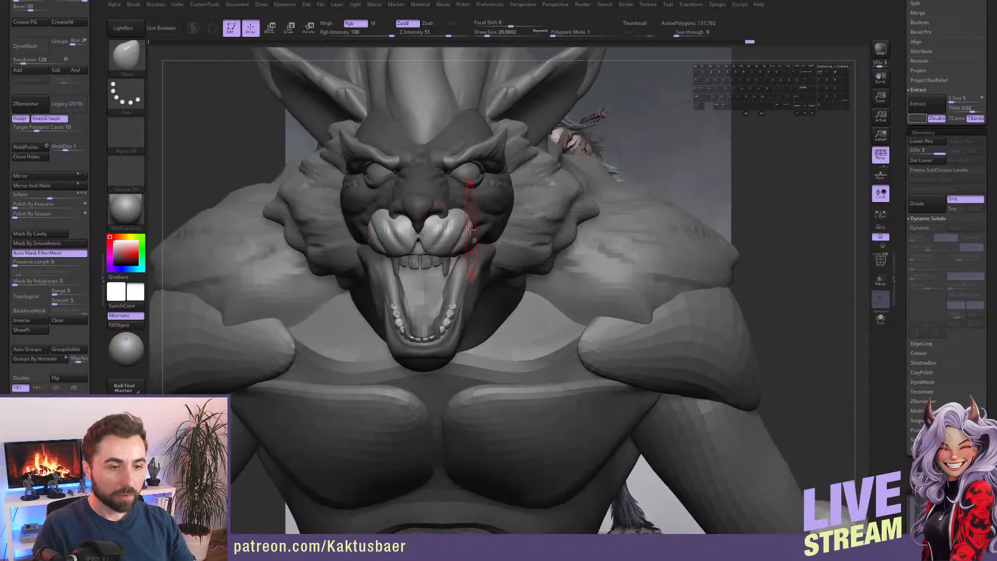
key("s")
left_click(469, 233)
key("s")
left_click_drag(468, 209, 464, 205)
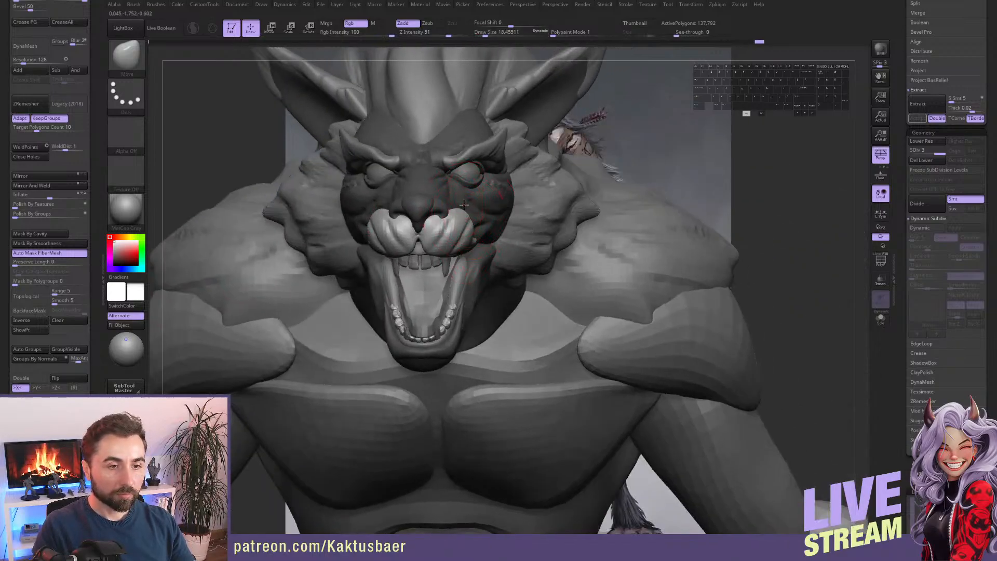
Isolate the cheek polygroup with a mask and clear all masking from the head.
right_click_drag(462, 211, 468, 233)
key("w")
left_click(463, 215, "ctrl")
key("q")
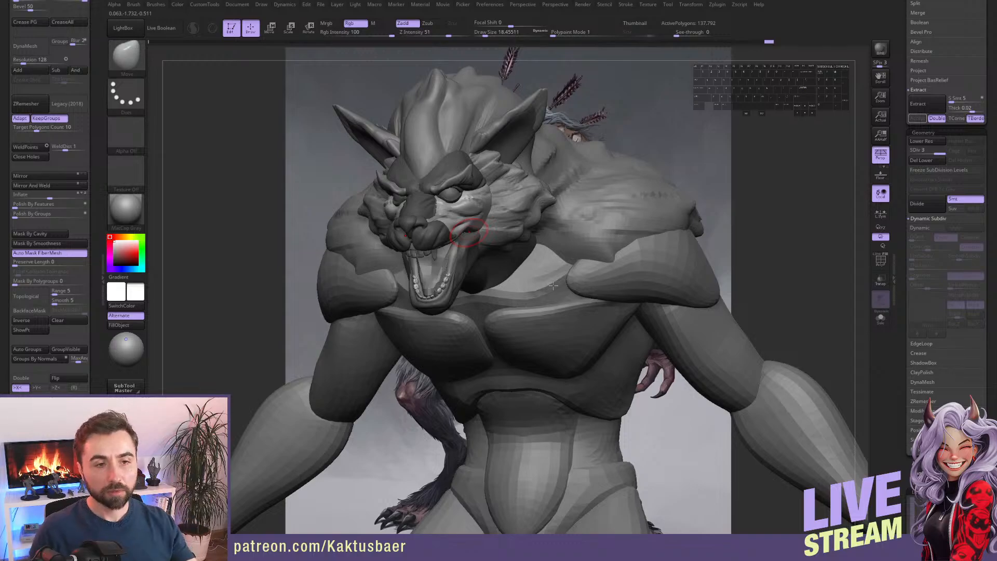
right_click_drag(479, 238, 475, 214)
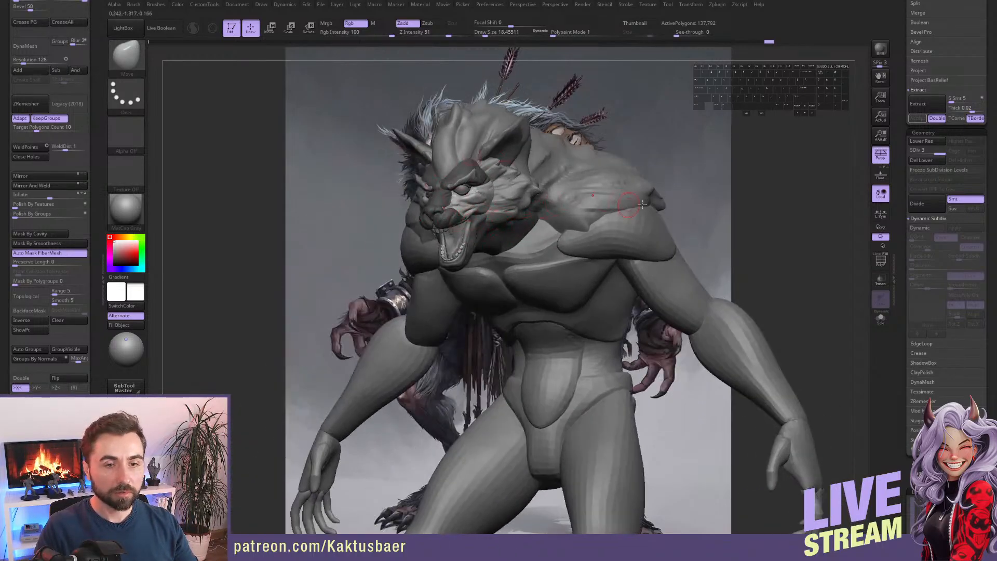
key("shift")
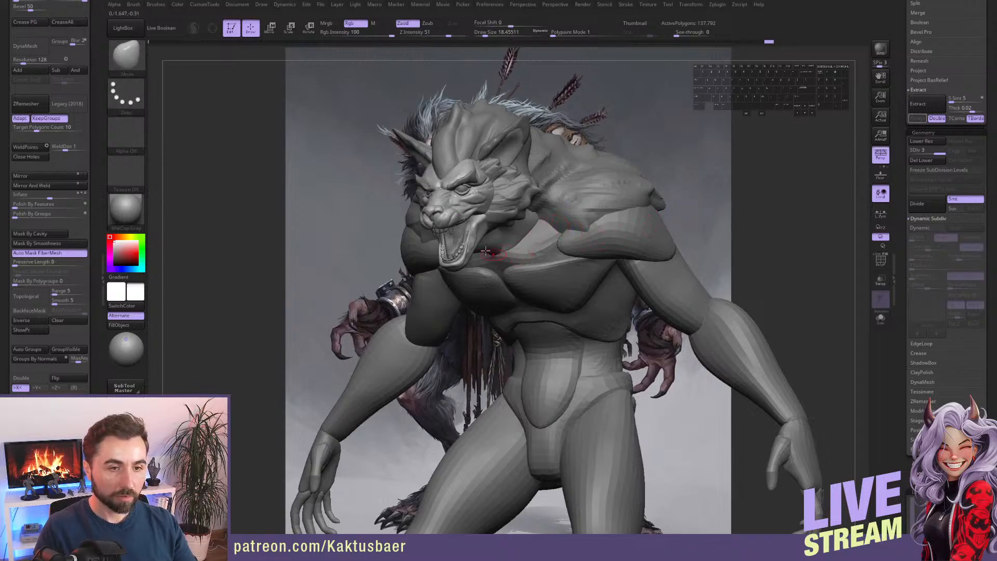
Compare the full figure with the concept art and restore the stored Custom 1 view.
right_click_drag(563, 226, 513, 236)
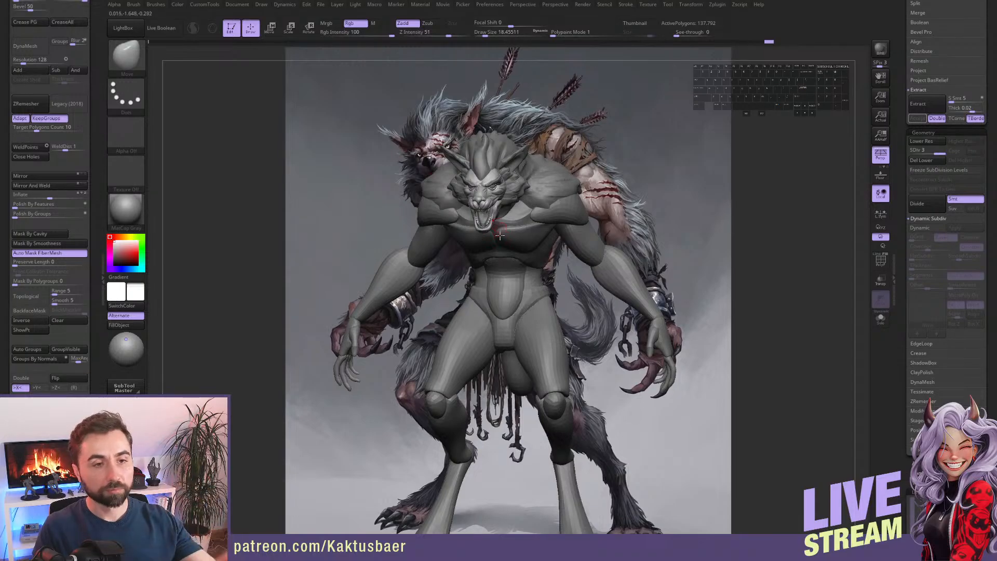
mouse_move(499, 203)
right_mouse_down()
mouse_move(486, 181)
mouse_move(500, 171)
mouse_move(503, 210)
right_mouse_up()
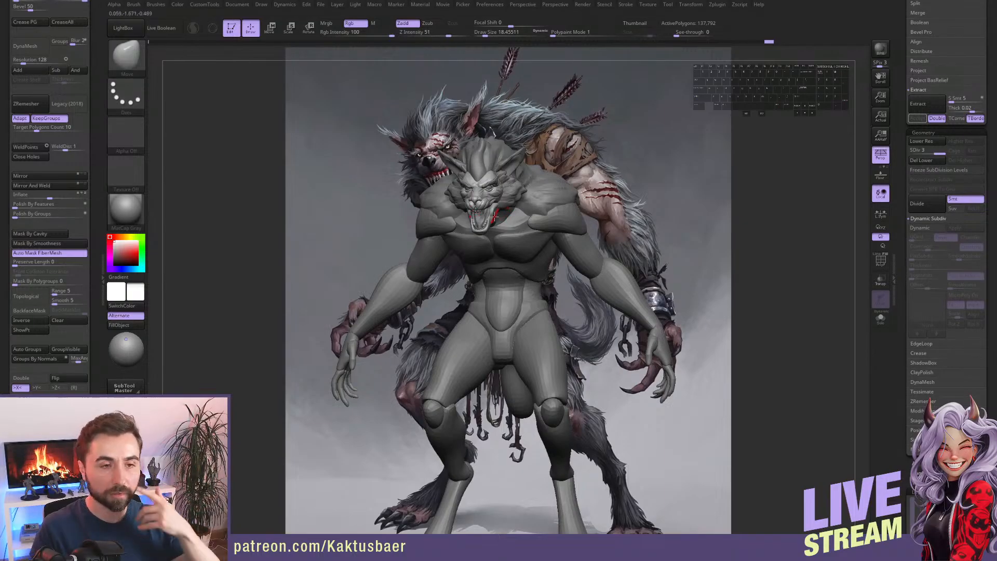
right_click_drag(555, 148, 475, 228)
left_click_drag(98, 362, 89, 257)
left_click(55, 335)
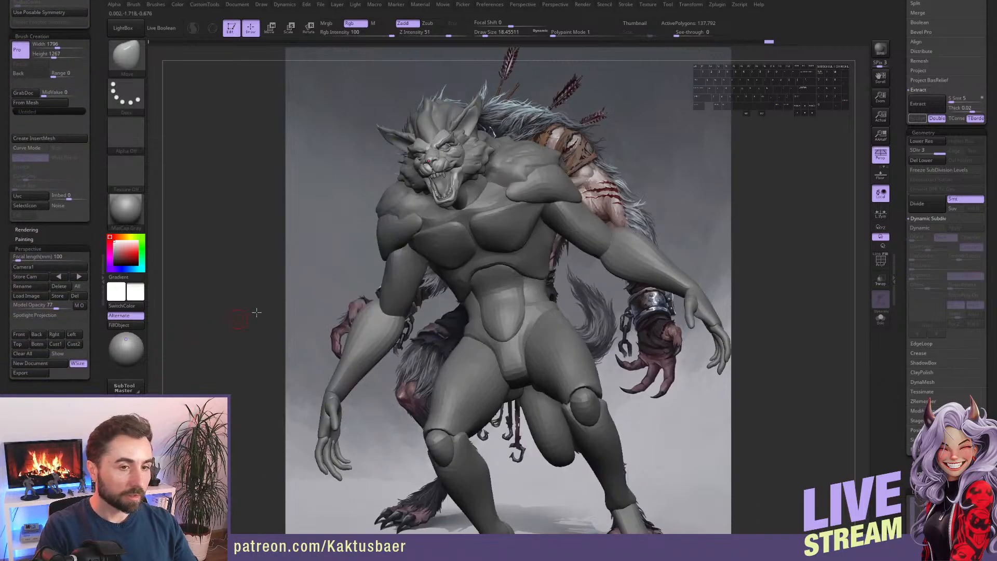
left_click(473, 181, "alt")
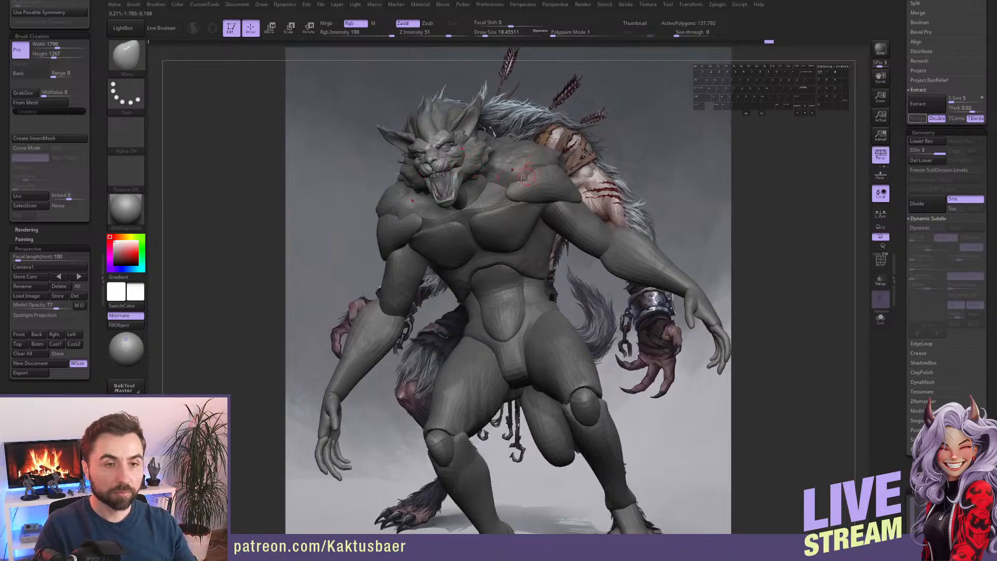
left_click(58, 344)
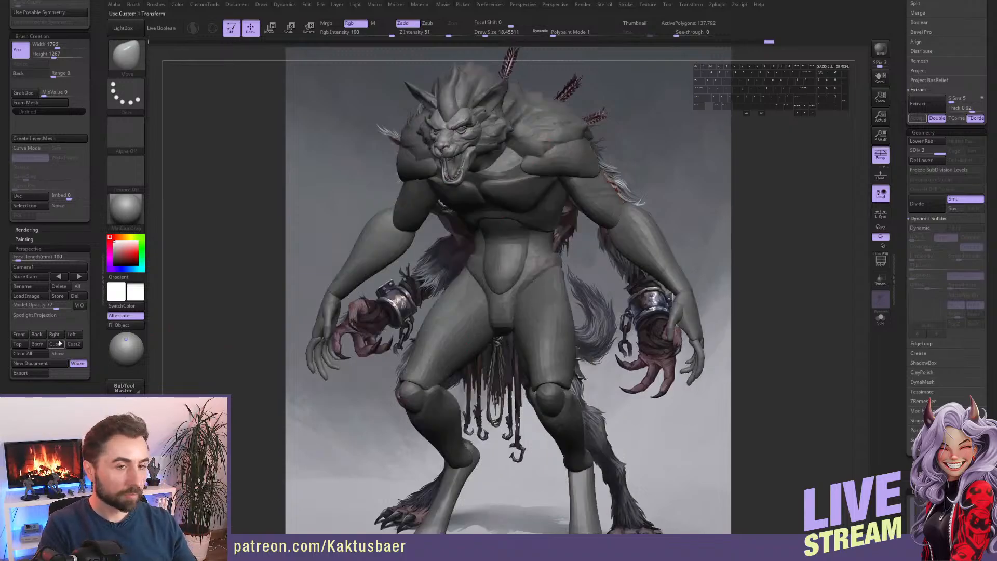
Select the extracted upper-back piece and reshape the shoulders and upper back with the Move brush, adjusting the brush size.
left_click(548, 125, "alt")
right_click_drag(553, 117, 528, 163, "alt")
key("s")
left_click_drag(541, 163, 535, 153)
key("s")
right_click_drag(568, 167, 578, 165)
key("s")
left_click_drag(577, 165, 573, 165)
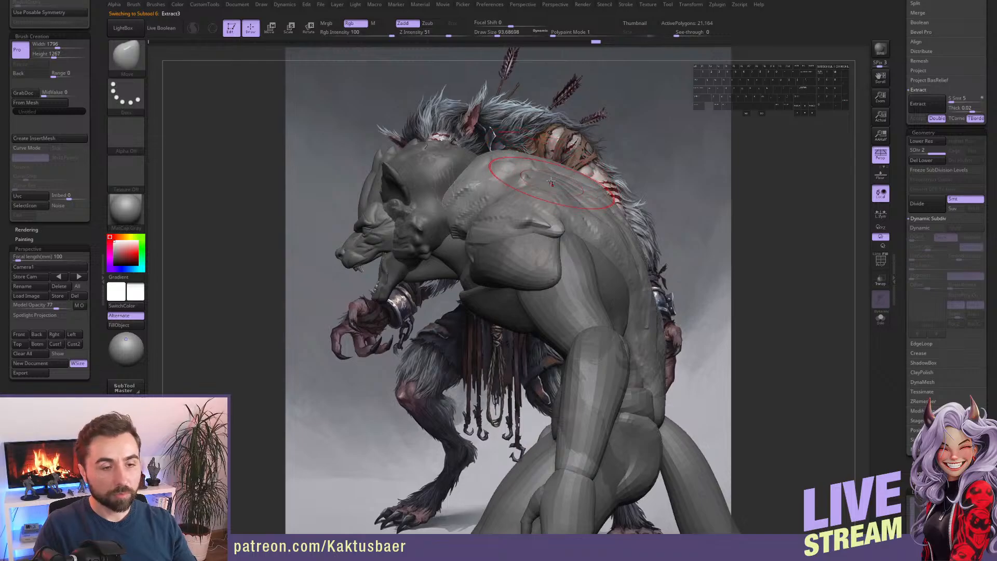
right_click_drag(547, 178, 549, 204)
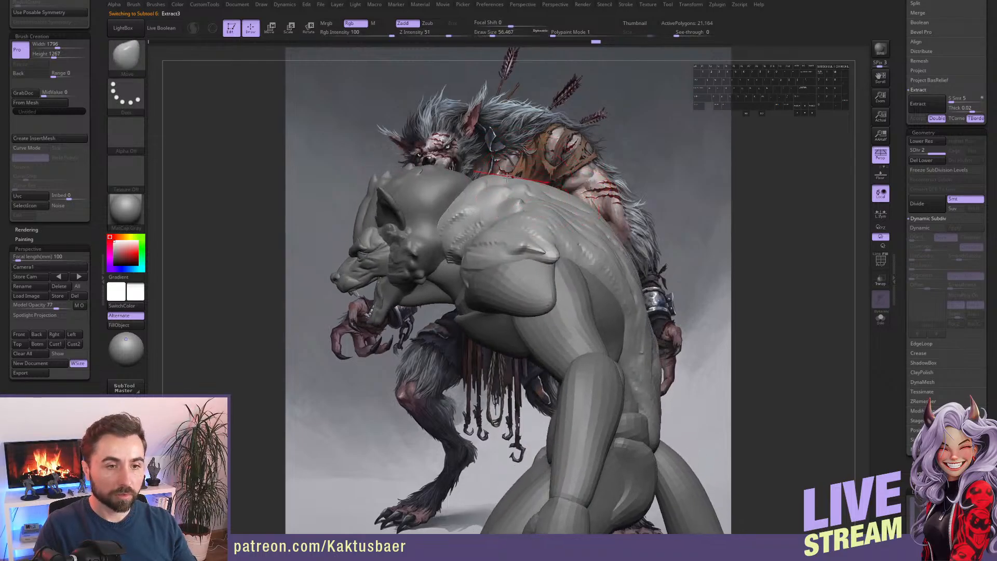
key("s")
left_click_drag(502, 186, 494, 186)
right_click_drag(495, 186, 502, 204)
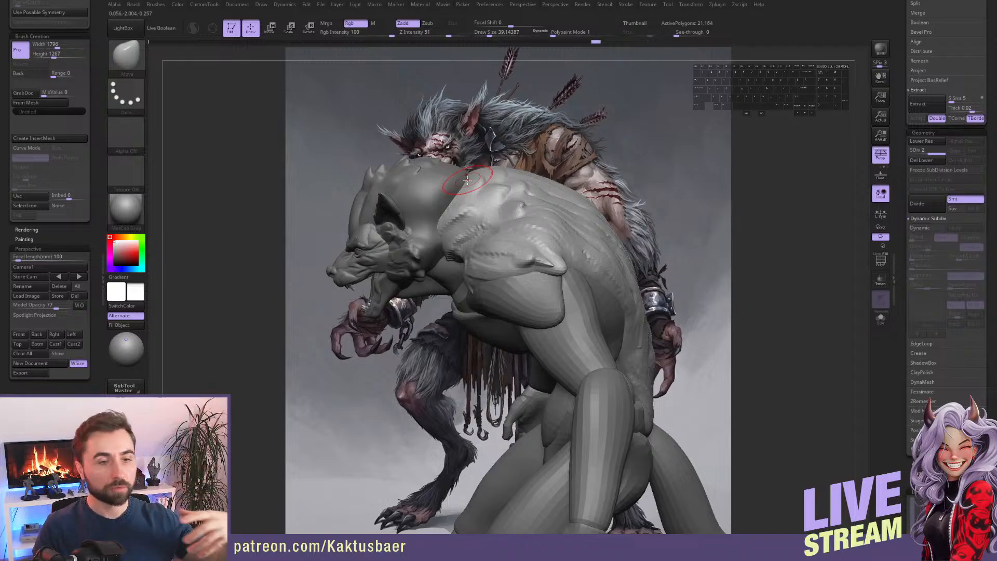
Reshape the area between neck and shoulder on the upper-back piece with the Move brush, adjusting the brush size.
right_click_drag(466, 179, 450, 227)
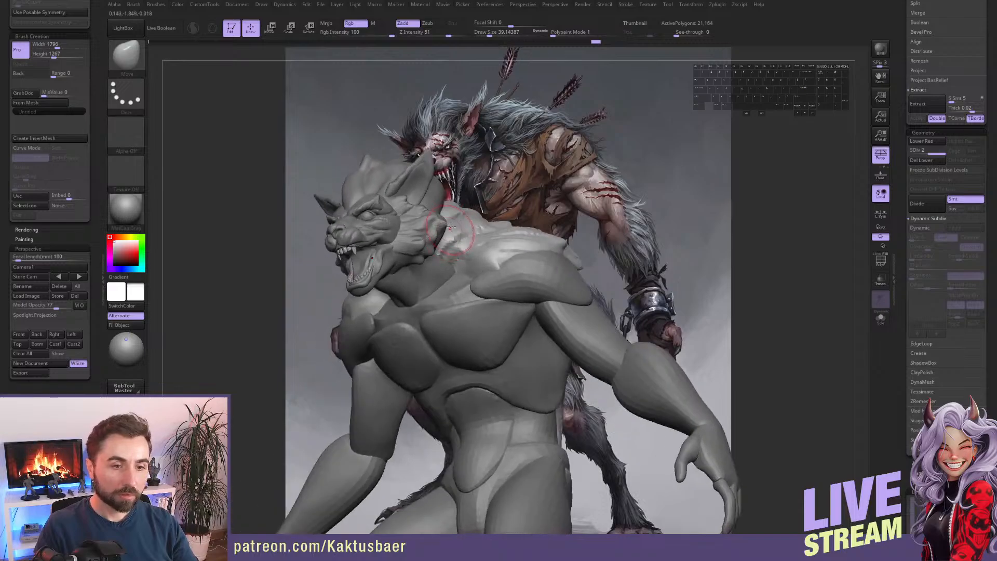
key("s")
left_click_drag(454, 228, 458, 227)
right_click_drag(459, 218, 472, 179)
key("s")
left_click_drag(472, 232, 460, 239)
mouse_move(445, 255)
right_mouse_down()
mouse_move(453, 290)
mouse_move(427, 274)
right_mouse_up()
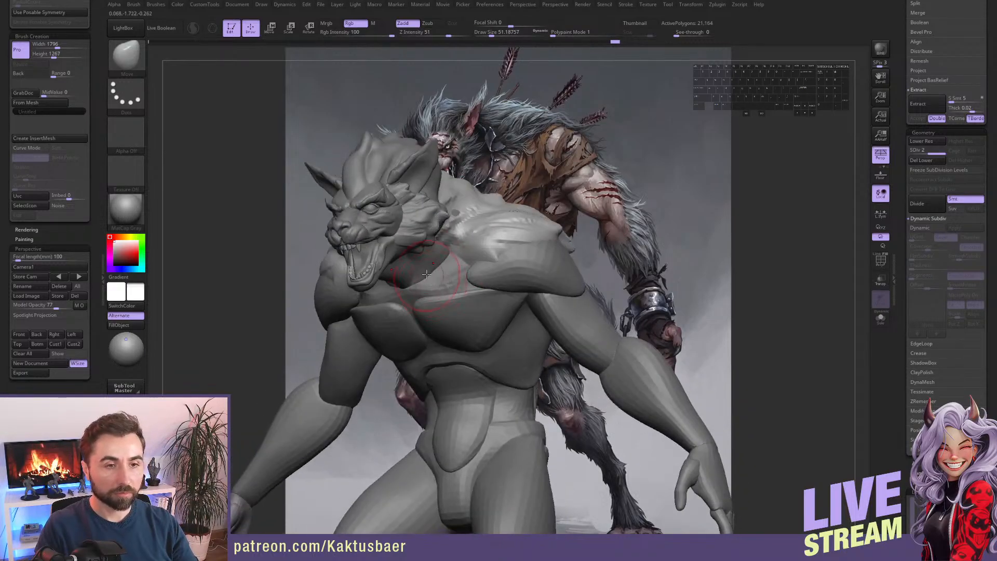
Isolate the Werewolf body subtool, hide its upper arms, forearms and hands, and split them off into a separate subtool.
left_click(512, 284, "alt")
right_click_drag(513, 284, 515, 233)
key("alt+s")
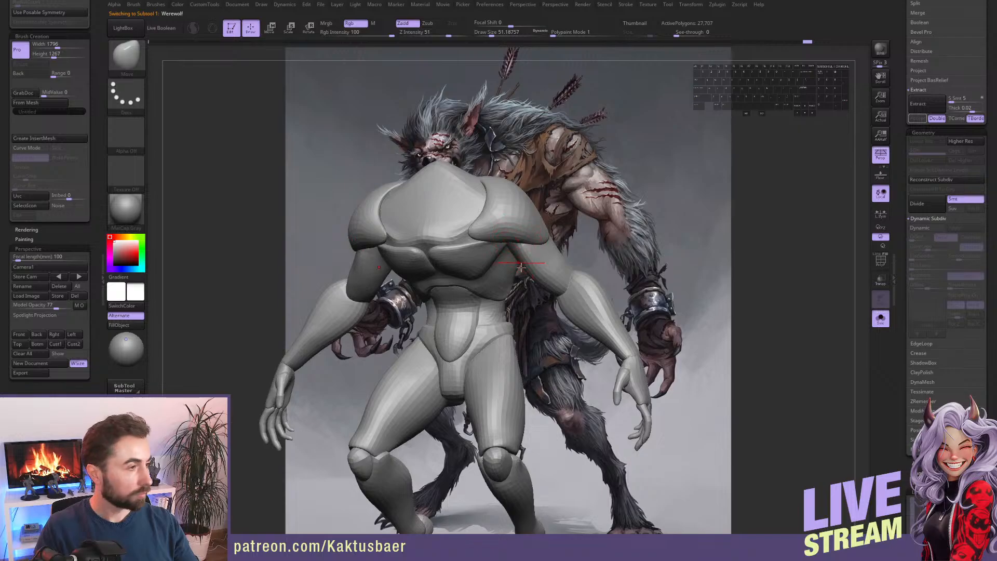
left_click(549, 263, "ctrl+shift")
left_click(551, 269, "ctrl+shift")
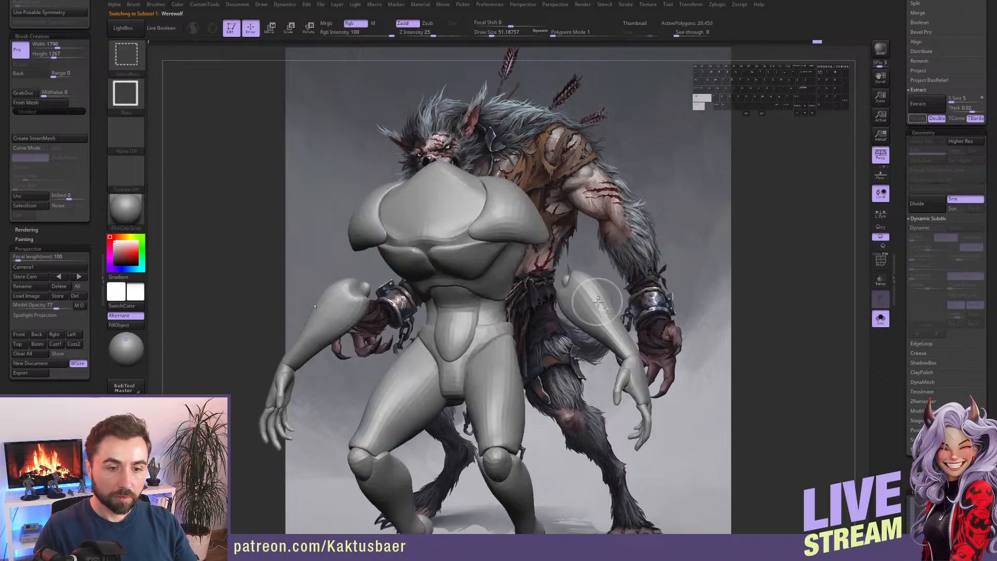
left_click(594, 299, "ctrl+shift")
left_click_drag(671, 332, 598, 480, "ctrl+alt+shift")
right_click_drag(564, 322, 567, 268, "alt")
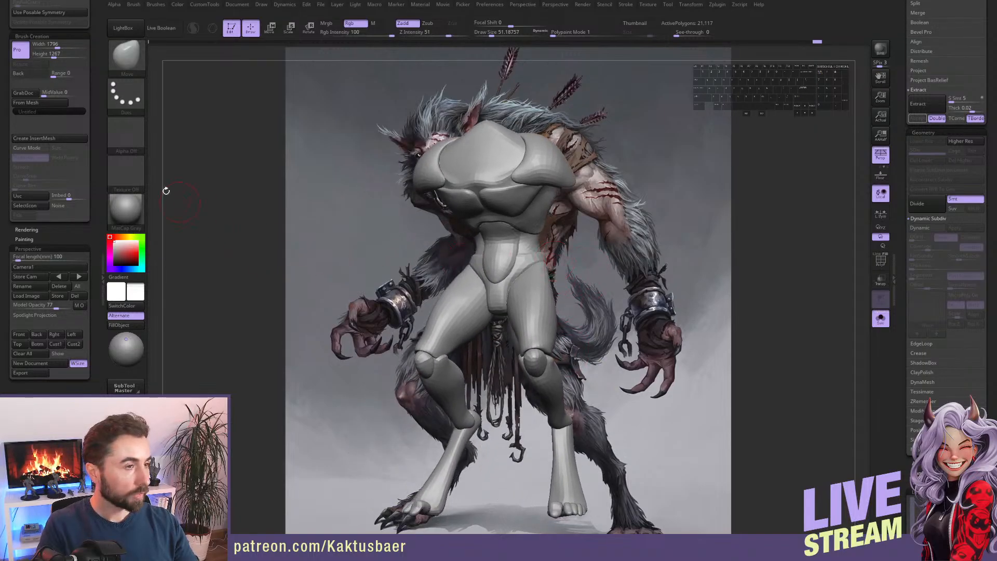
left_click_drag(95, 45, 105, 104)
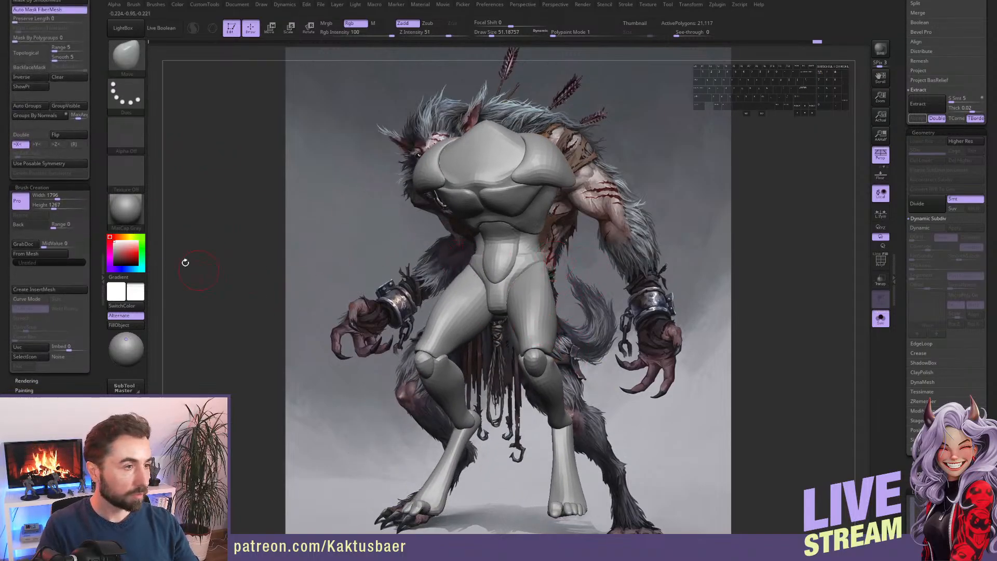
left_click_drag(95, 27, 96, 129)
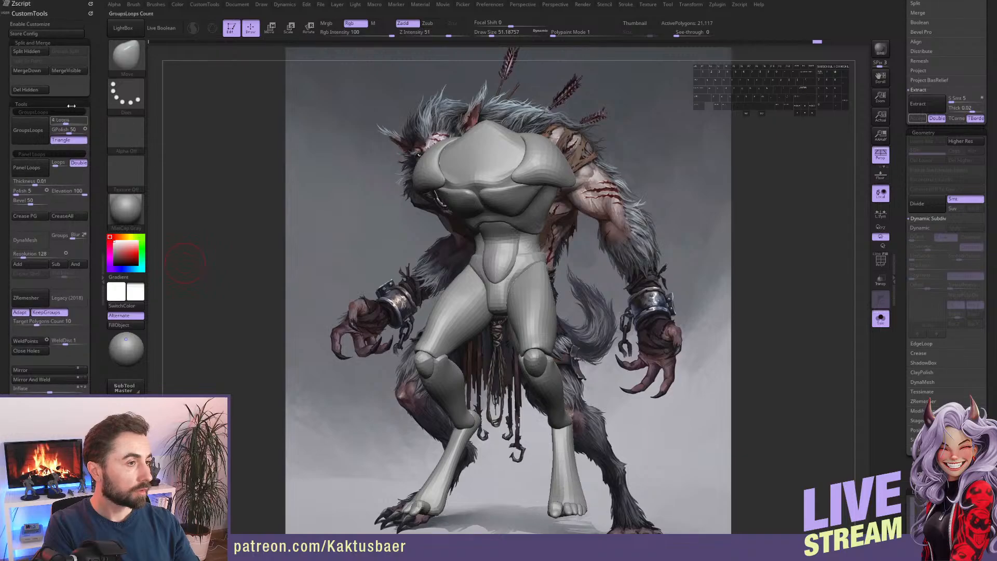
Hide the legs and tail of the body subtool and split them off, leaving the torso on its own.
left_click(535, 313, "ctrl+shift")
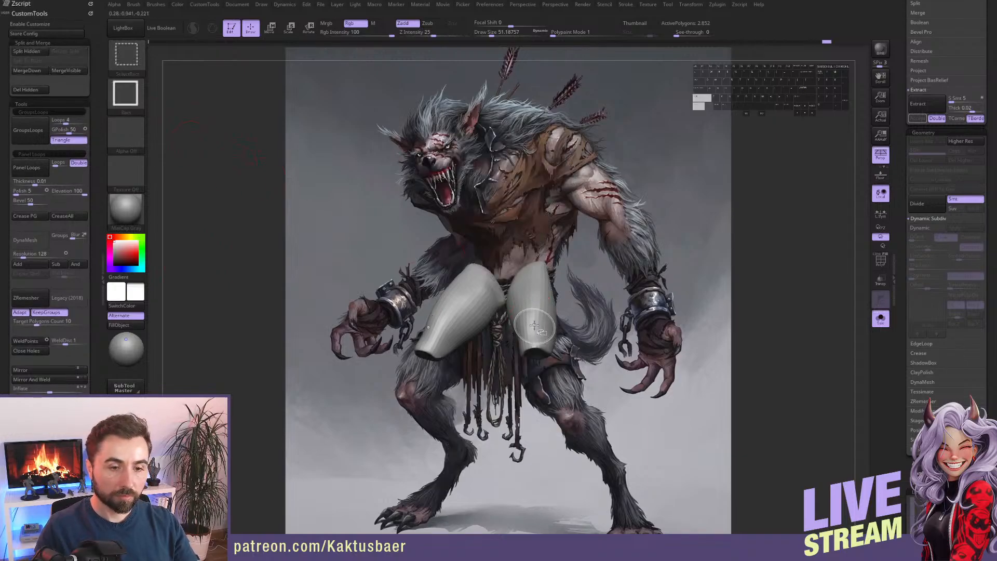
left_click(543, 338, "ctrl+shift")
mouse_move(627, 347)
left_mouse_down("ctrl+alt+shift")
mouse_move(494, 494)
mouse_move(469, 308)
left_mouse_up("ctrl+alt+shift")
right_click_drag(469, 309, 486, 308)
left_click(575, 315, "ctrl+shift")
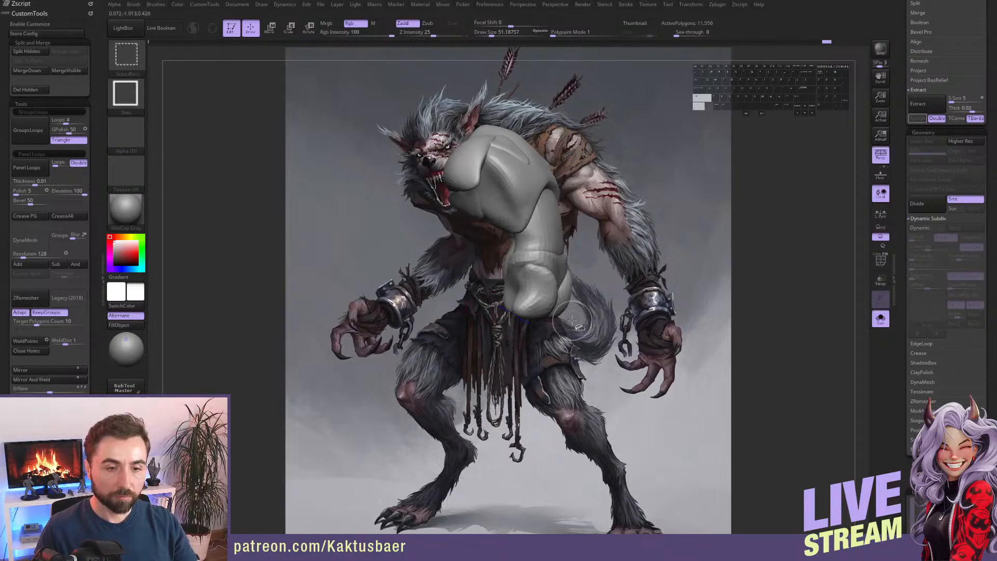
left_click(41, 52)
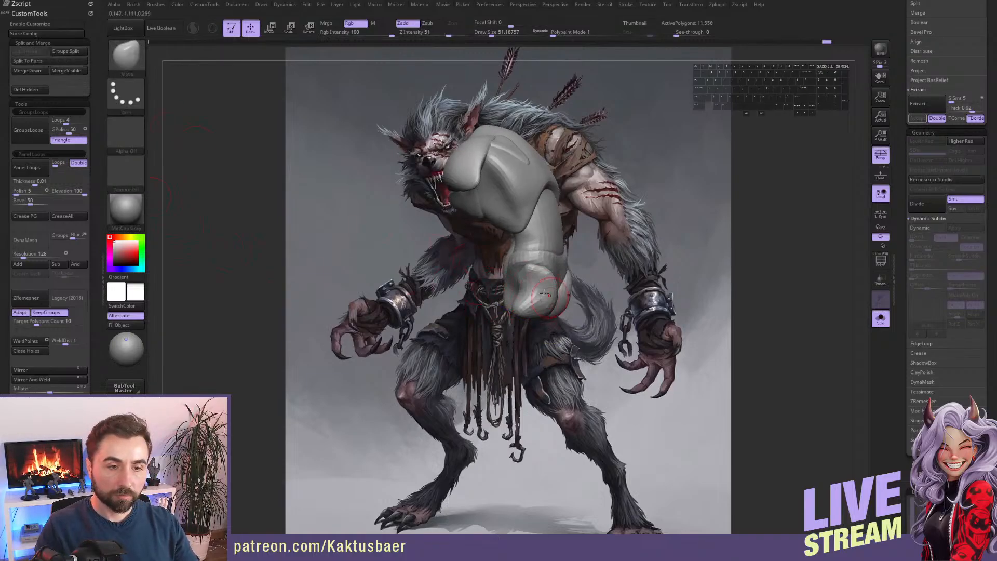
Select the legs and tail subtool and split the tail off from the legs.
right_click_drag(549, 295, 564, 307)
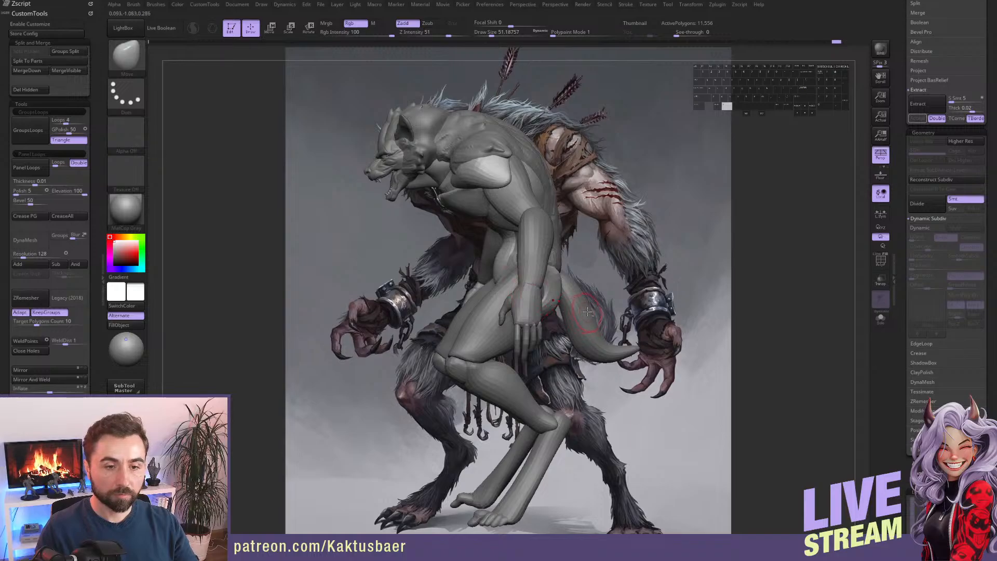
left_click(586, 309, "alt")
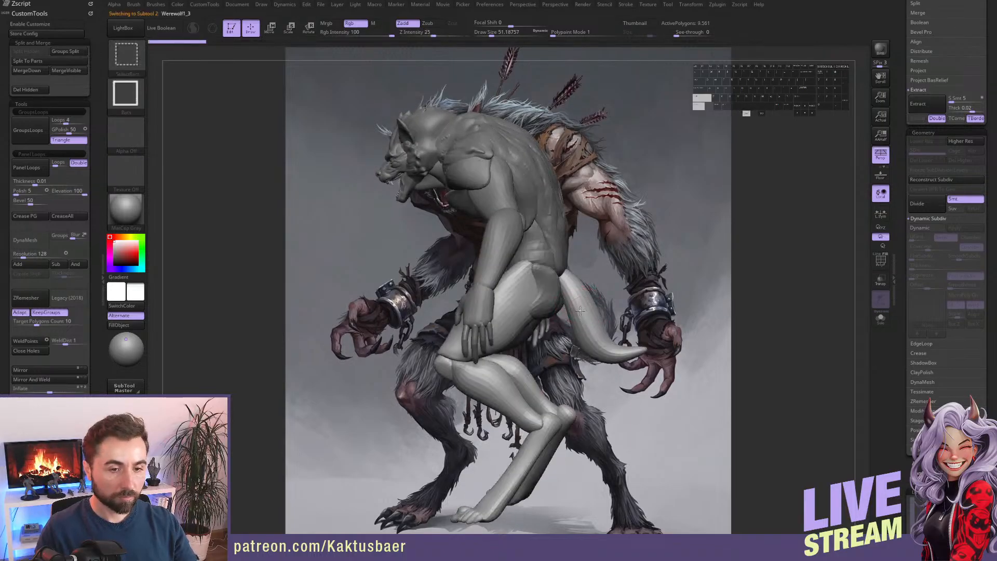
left_click(580, 306, "ctrl+shift")
left_click(340, 267, "ctrl+shift")
left_click(36, 53)
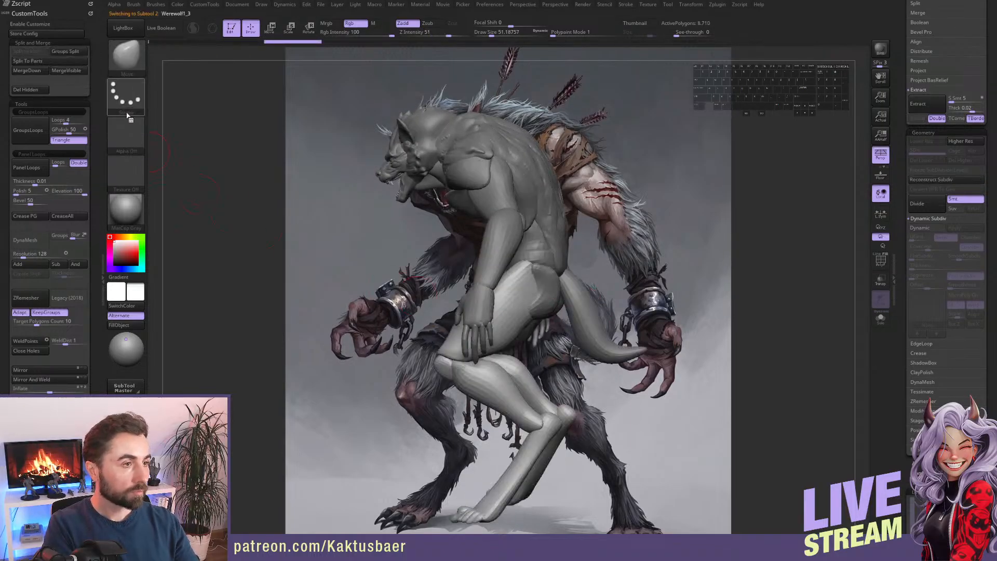
Select the arms subtool and paint a mask over the forearm from the elbow down to the wrist.
right_click_drag(416, 270, 542, 322)
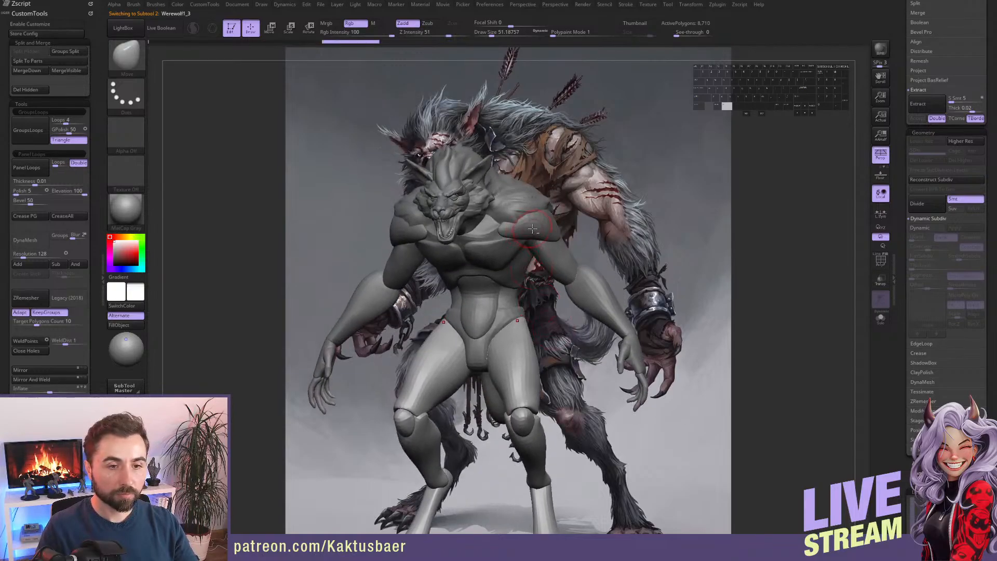
left_click(535, 234, "alt")
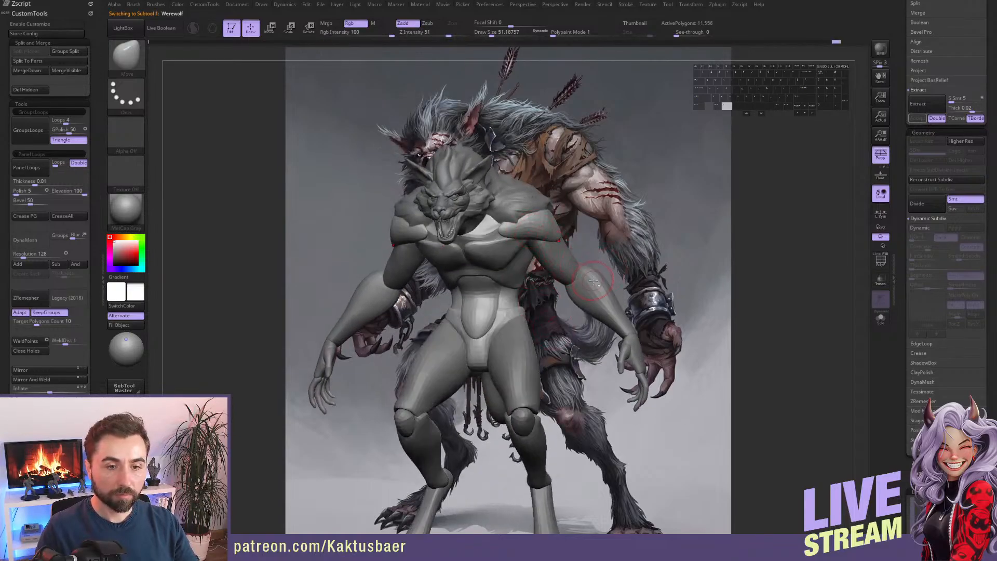
left_click(593, 281, "alt")
right_click_drag(593, 265, 601, 243, "alt")
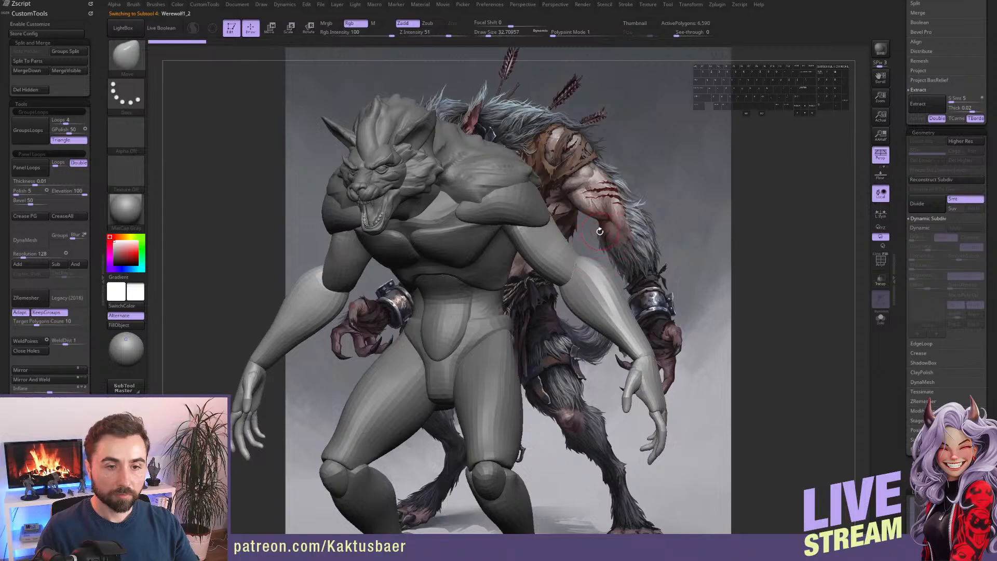
key("ctrl")
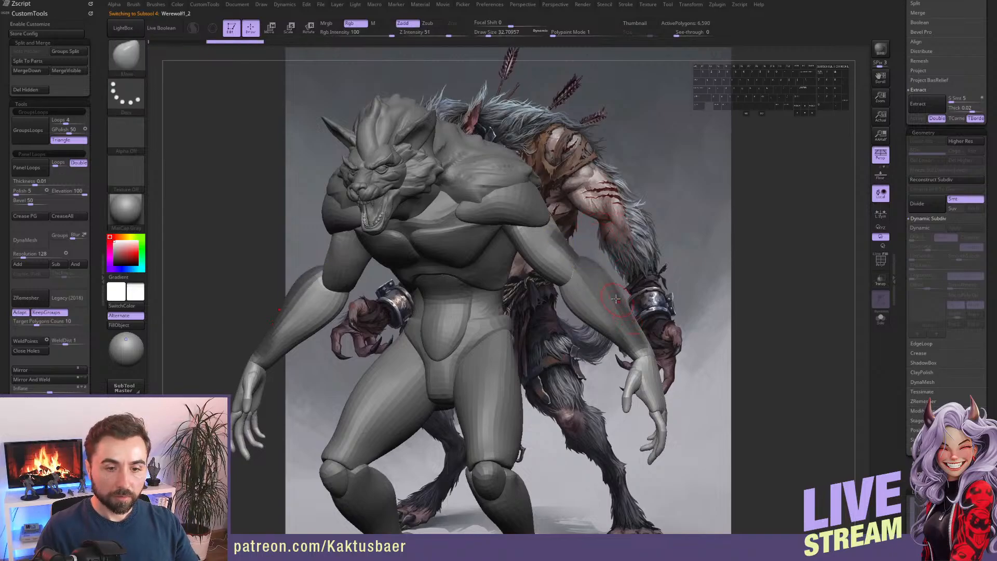
right_click_drag(615, 299, 597, 320)
key("ctrl")
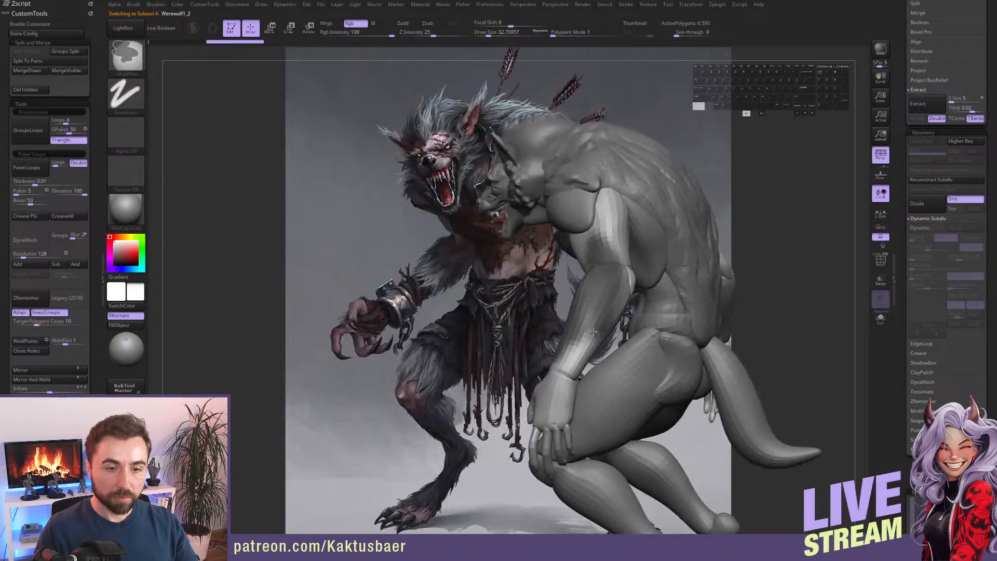
left_click_drag(593, 332, 567, 367, "ctrl")
right_click_drag(631, 335, 595, 330)
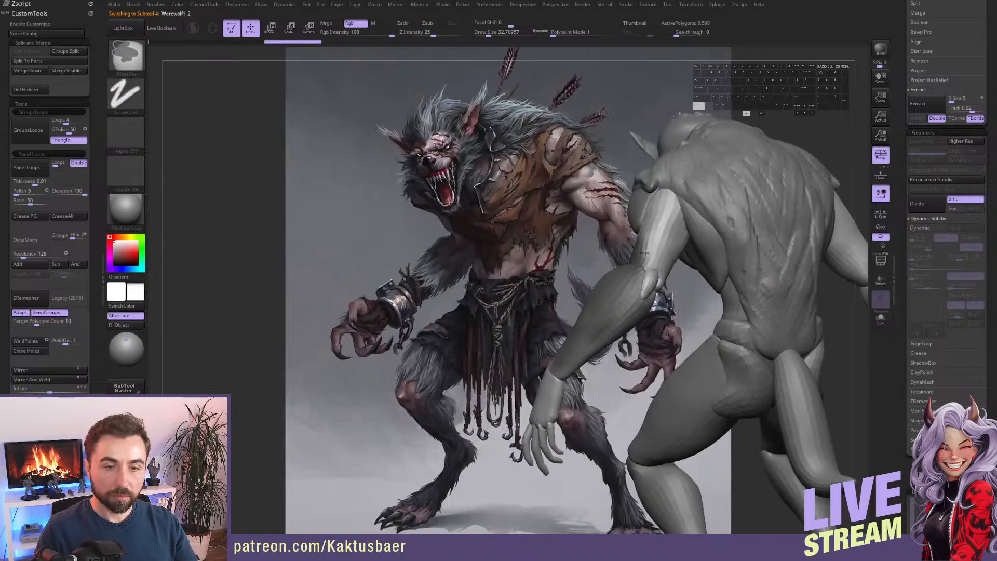
Complete the arm mask toward the wrist and extract the masked area as a new subtool.
mouse_move(644, 253)
right_mouse_down()
mouse_move(616, 261)
mouse_move(645, 275)
mouse_move(681, 270)
mouse_move(608, 276)
mouse_move(616, 270)
right_mouse_up()
left_click(617, 261, "ctrl")
left_click_drag(612, 292, 627, 343, "ctrl")
right_click_drag(628, 343, 642, 328)
left_click_drag(631, 336, 638, 347, "ctrl")
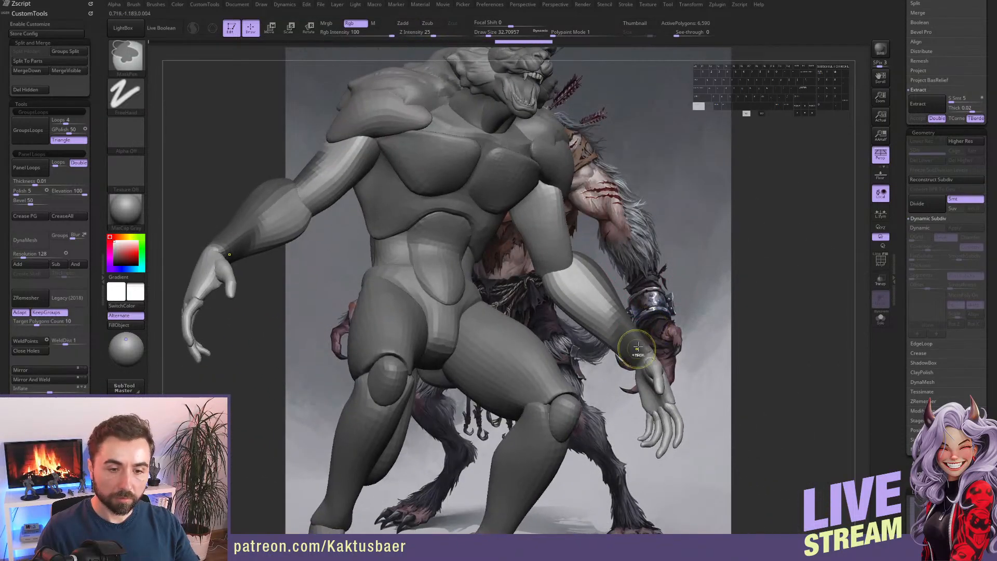
mouse_move(637, 347)
right_mouse_down()
mouse_move(616, 330)
mouse_move(614, 313)
mouse_move(605, 317)
mouse_move(607, 279)
right_mouse_up()
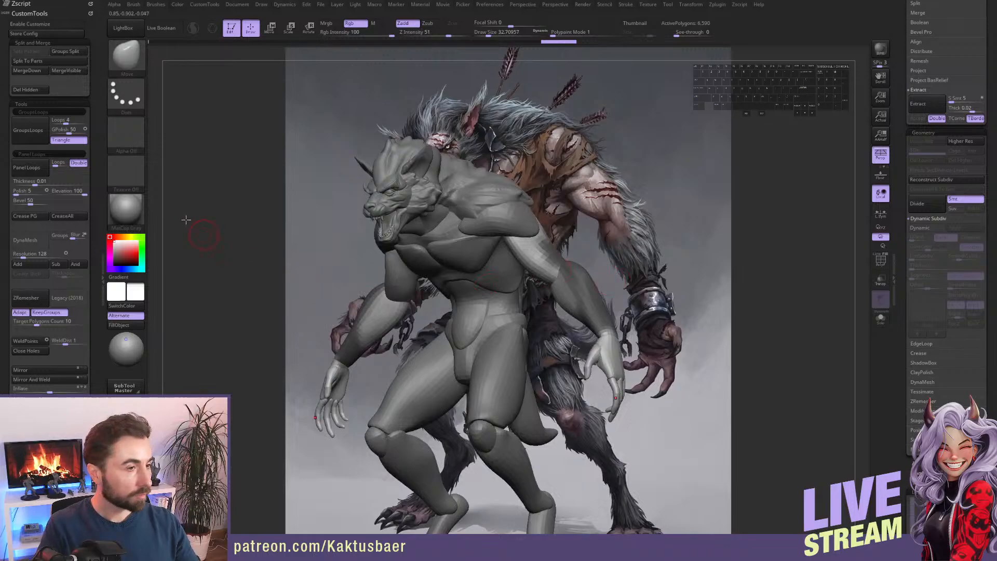
left_click(918, 104)
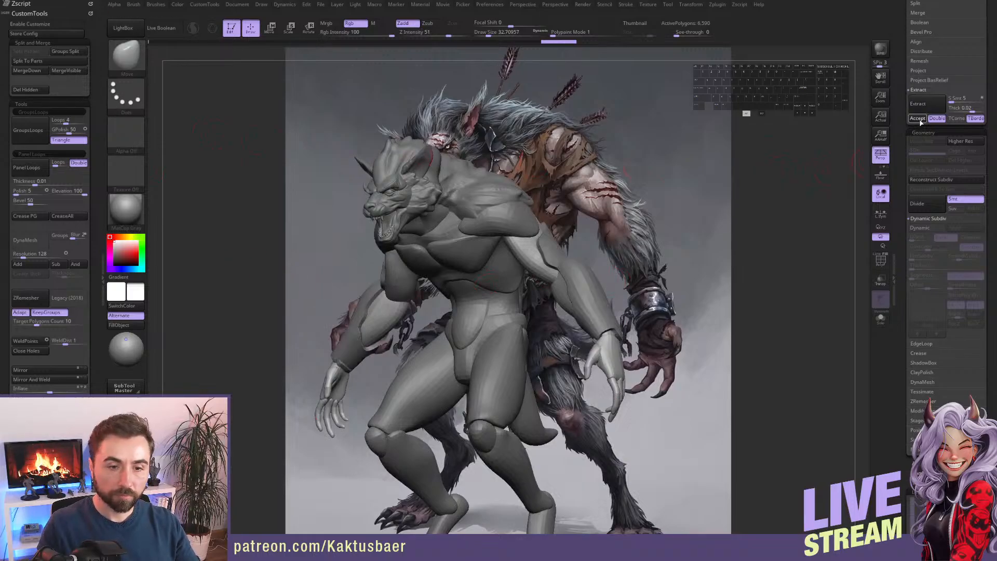
left_click(918, 118)
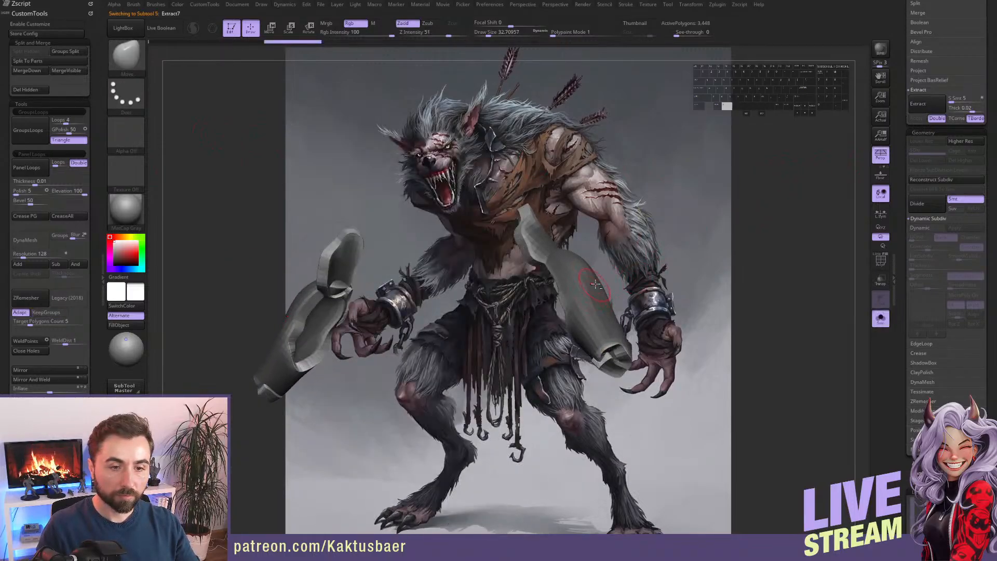
Thicken the extracted arm pieces with the Inflat brush.
mouse_move(595, 284)
right_mouse_down()
mouse_move(609, 249)
mouse_move(638, 323)
right_mouse_up()
key("b")
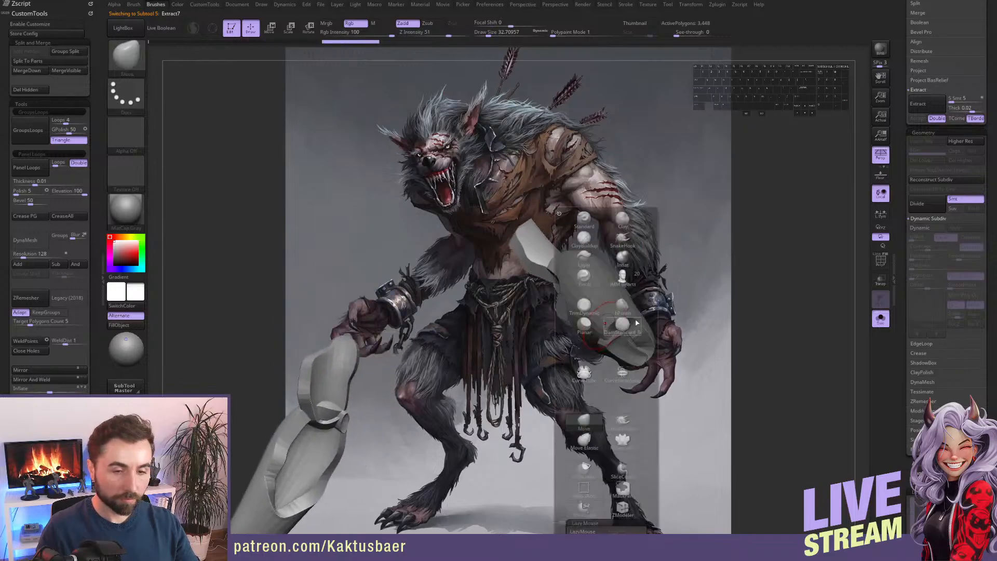
left_click(623, 260)
mouse_move(639, 340)
right_mouse_down()
mouse_move(607, 296)
mouse_move(152, 296)
right_mouse_up()
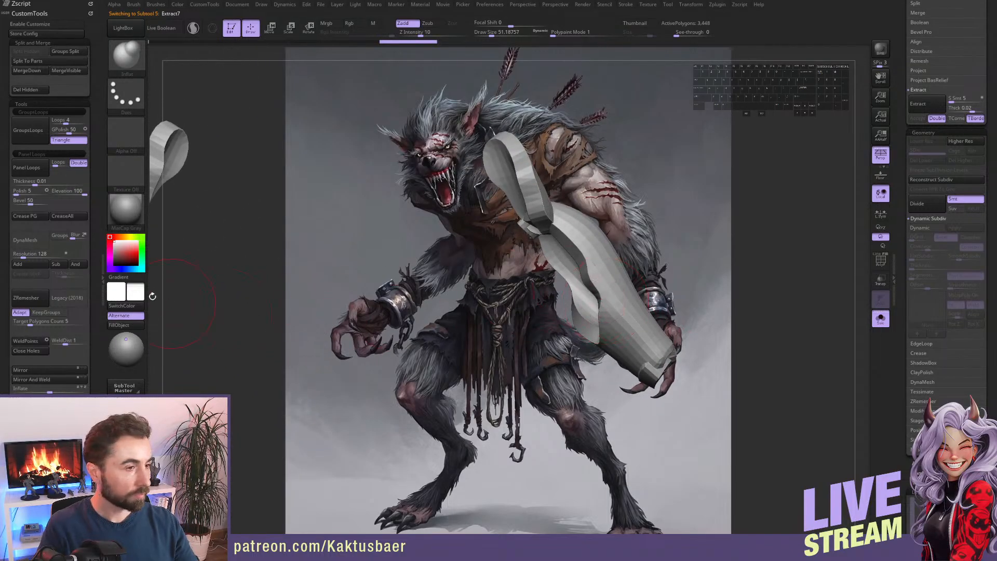
DynaMesh the extracted arm pieces at resolution 128, subdivide them once and show the whole figure again.
left_click(26, 240)
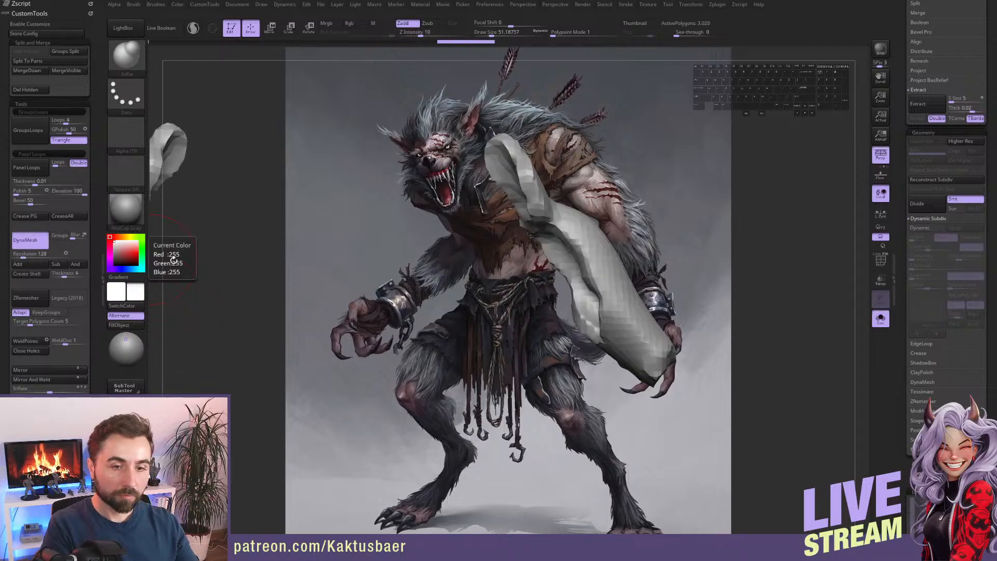
key("ctrl")
key("ctrl+d")
right_click_drag(551, 289, 512, 262, "ctrl")
key("alt+s")
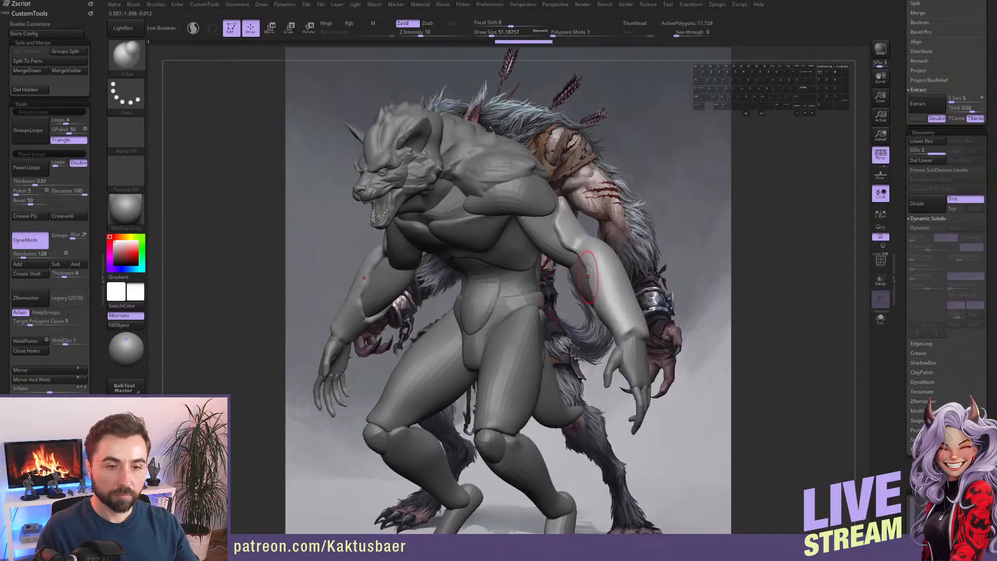
Reshape the extracted arm pieces around the upper arm and elbow with the Move brush.
right_click_drag(587, 281, 573, 247)
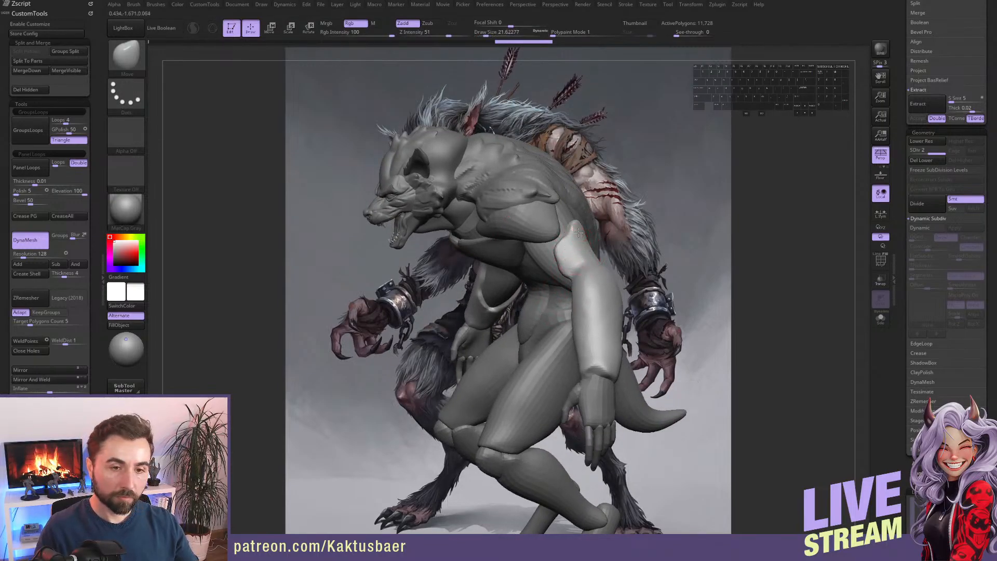
right_click_drag(602, 265, 580, 265)
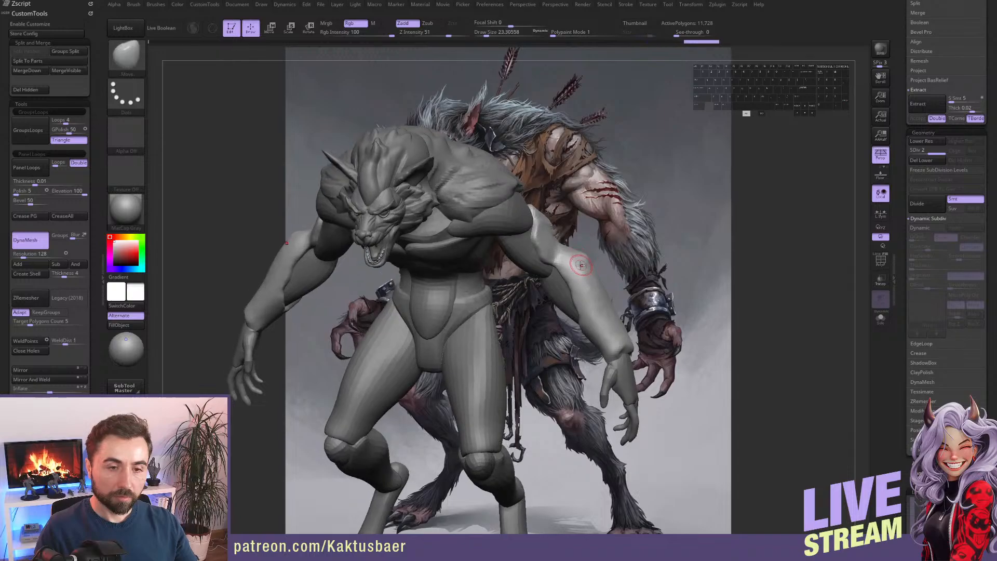
Subdivide the extracted arm pieces to level 3 and build up the forearm muscles with the ClayBuildup brush.
key("b")
key("c")
key("b")
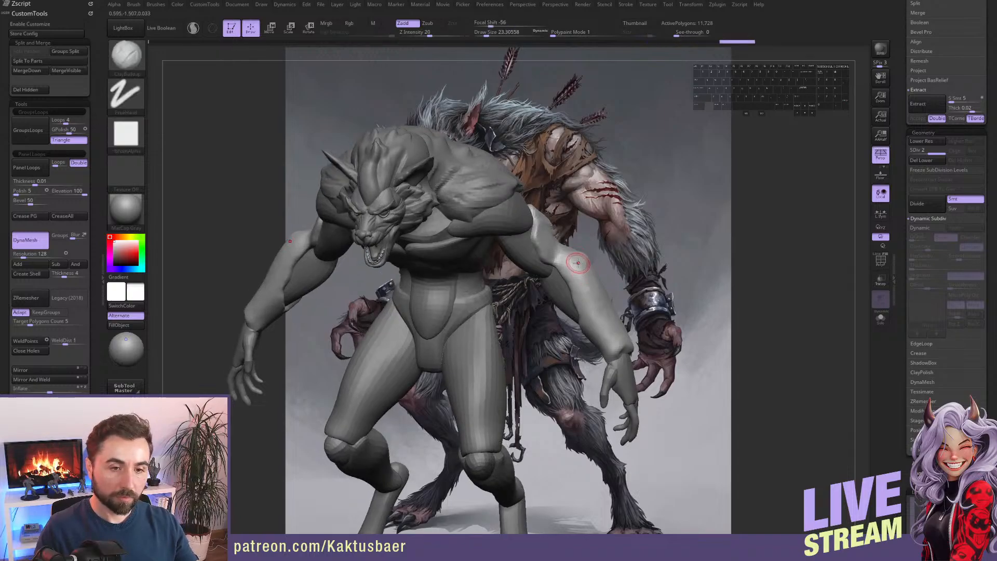
key("ctrl+d")
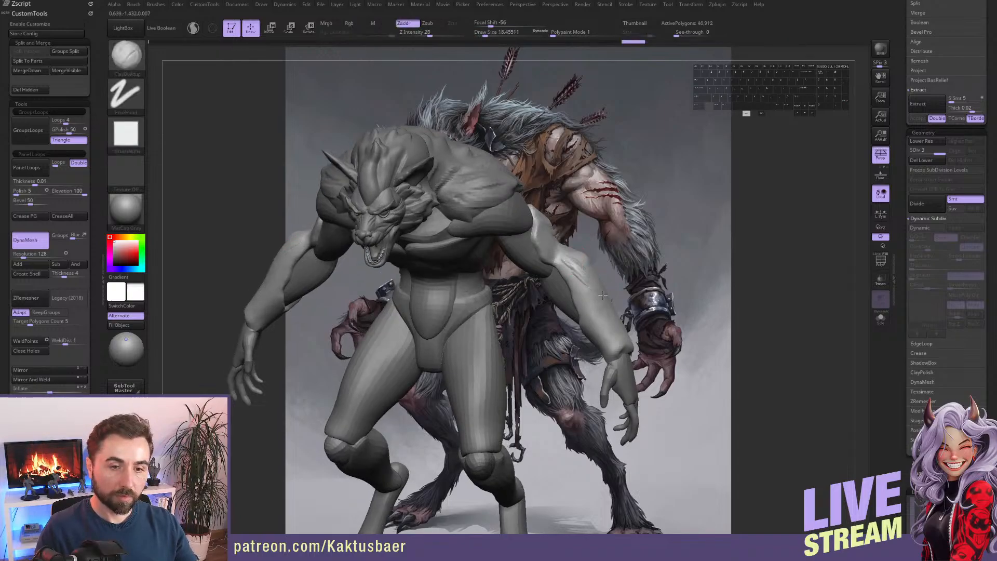
right_click_drag(607, 336, 604, 320)
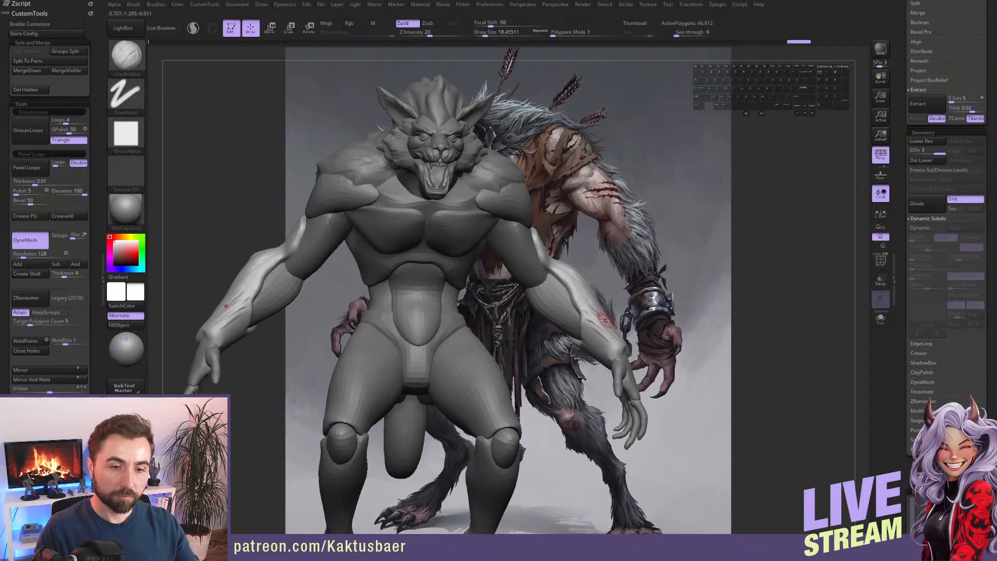
Reshape the lower forearm and wrist edge of the extracted arm pieces with the Move brush, checking the lowest subdivision level.
mouse_move(605, 356)
right_mouse_down("ctrl")
mouse_move(592, 326)
mouse_move(583, 317)
mouse_move(579, 326)
right_mouse_up("ctrl")
key("b")
key("m")
key("v")
key("s")
left_click_drag(584, 318, 587, 317)
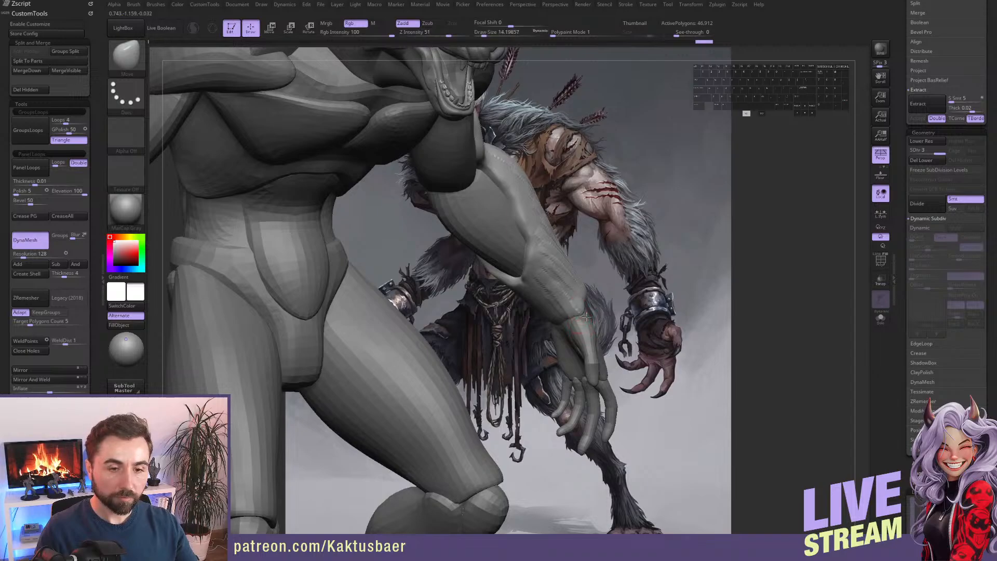
mouse_move(586, 304)
right_mouse_down("shift")
mouse_move(577, 301)
mouse_move(601, 317)
mouse_move(591, 319)
mouse_move(611, 324)
mouse_move(572, 304)
mouse_move(586, 304)
right_mouse_up("shift")
key("s")
mouse_move(595, 340)
right_mouse_down()
mouse_move(559, 284)
mouse_move(549, 291)
mouse_move(554, 303)
right_mouse_up()
key("shift+d")
key("shift+d")
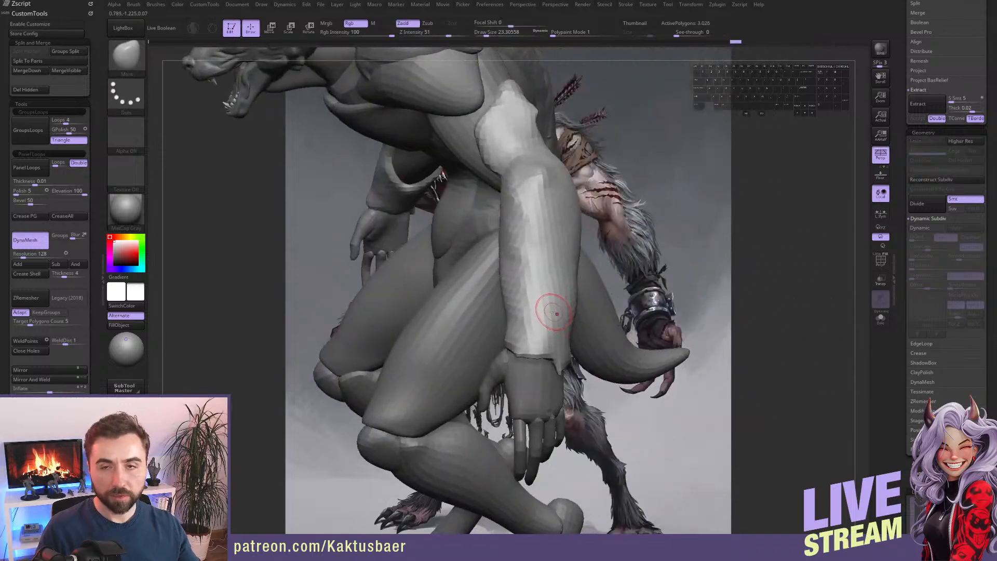
key("d")
key("d")
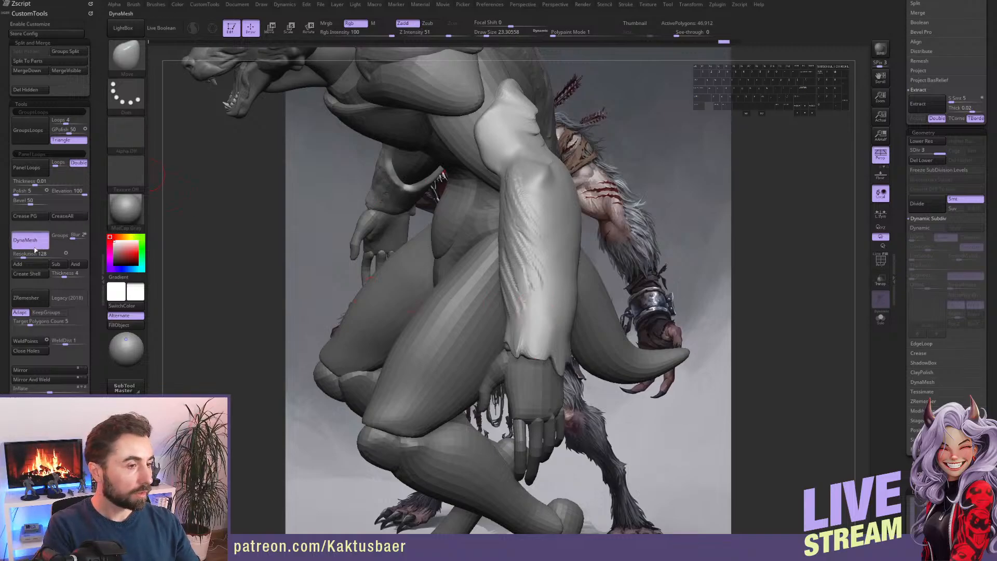
left_click_drag(23, 254, 37, 254)
left_click_drag(385, 265, 407, 295, "ctrl")
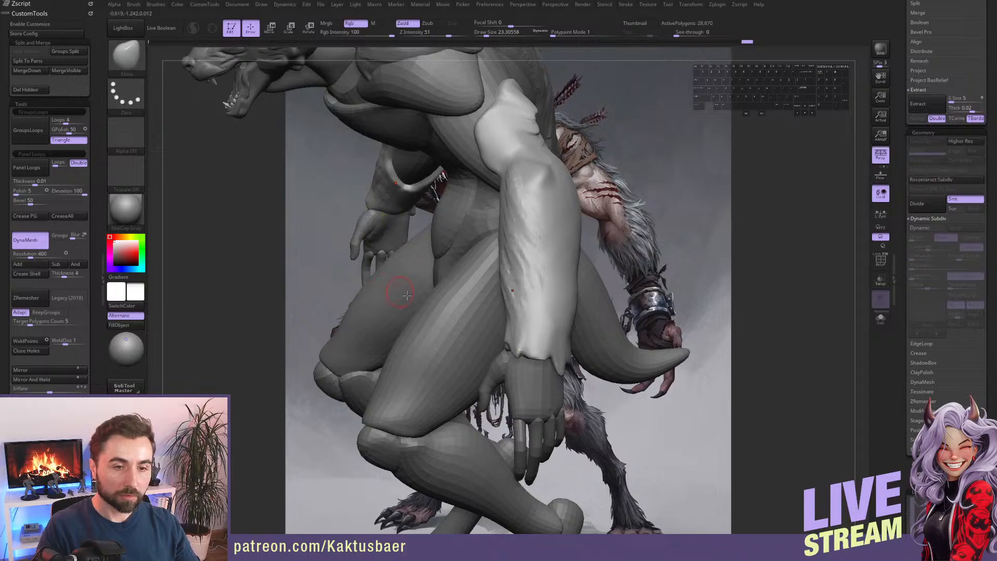
right_click_drag(505, 300, 438, 301)
key("ctrl+z")
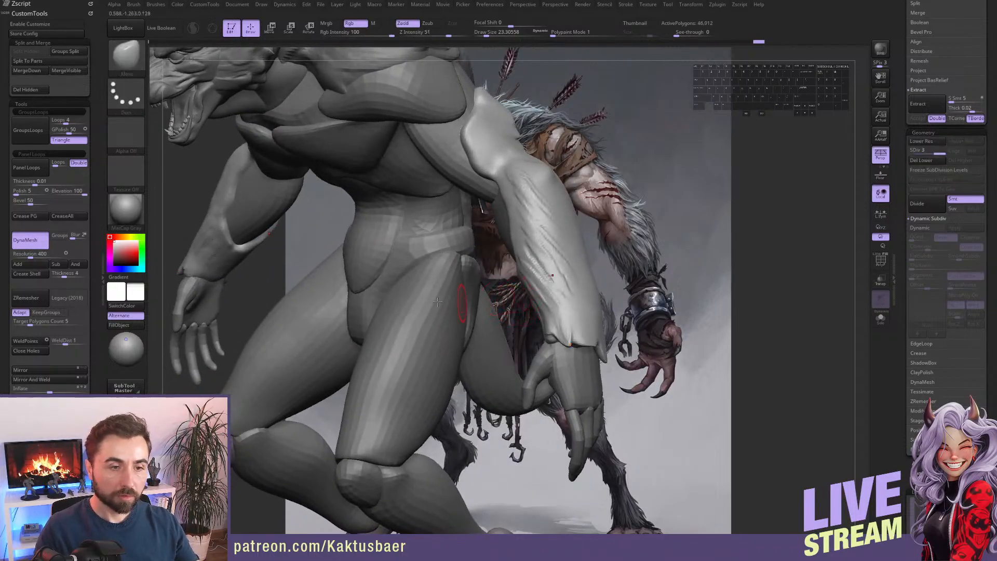
DynaMesh the extracted arm pieces at resolution 760.
key("Return")
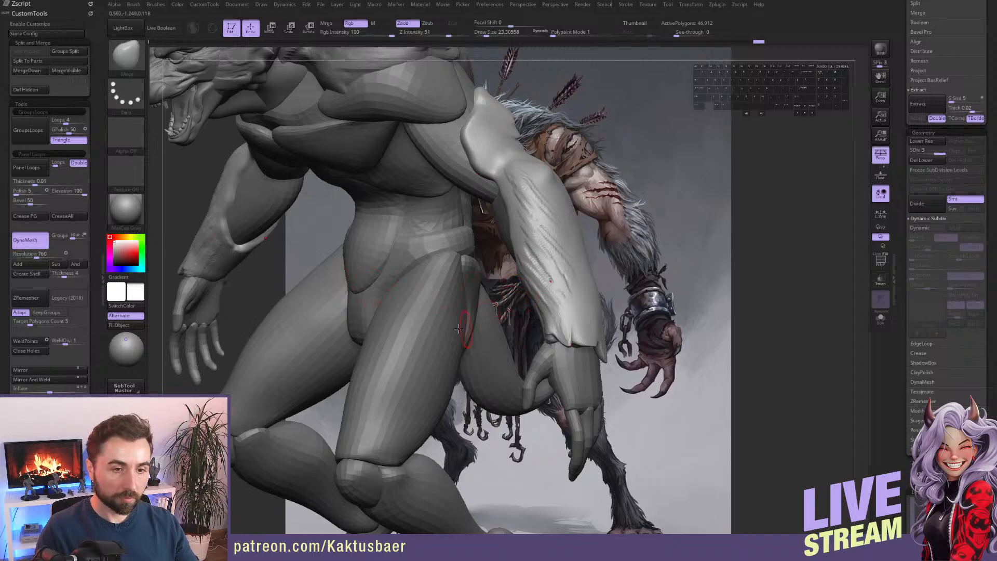
left_click_drag(650, 154, 650, 202, "ctrl")
Build up the elbow and upper forearm and carve into the upper arm with the ClayBuildup brush.
right_click_drag(567, 285, 483, 250)
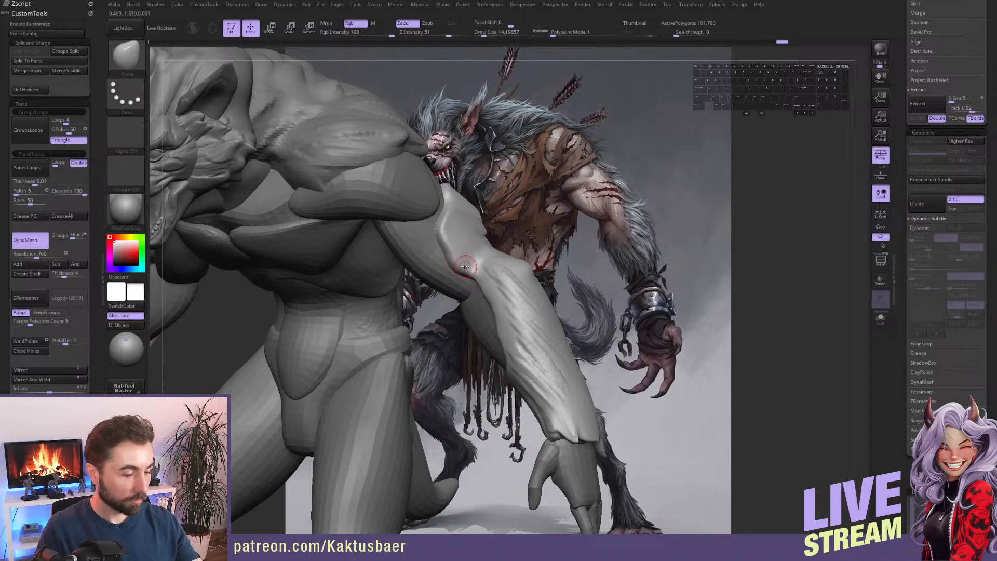
key("b")
key("c")
key("b")
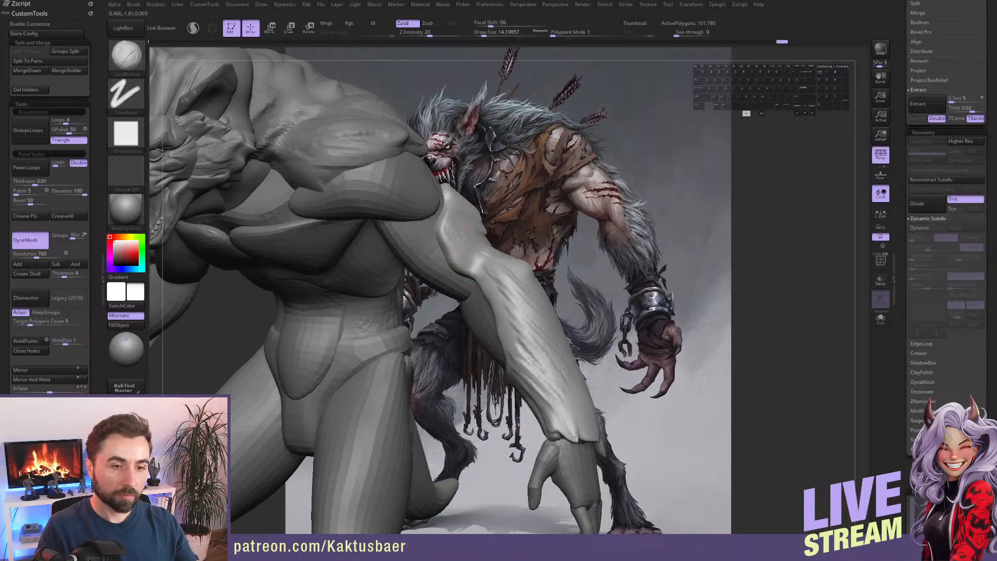
left_click_drag(487, 283, 527, 320)
mouse_move(445, 255)
left_mouse_down("alt")
mouse_move(477, 282)
mouse_move(460, 239)
left_mouse_up("alt")
Reshape the back of the upper arm below the shoulder with the Move brush.
mouse_move(456, 232)
right_mouse_down("alt")
mouse_move(477, 269)
mouse_move(450, 266)
right_mouse_up("alt")
key("b")
key("m")
key("v")
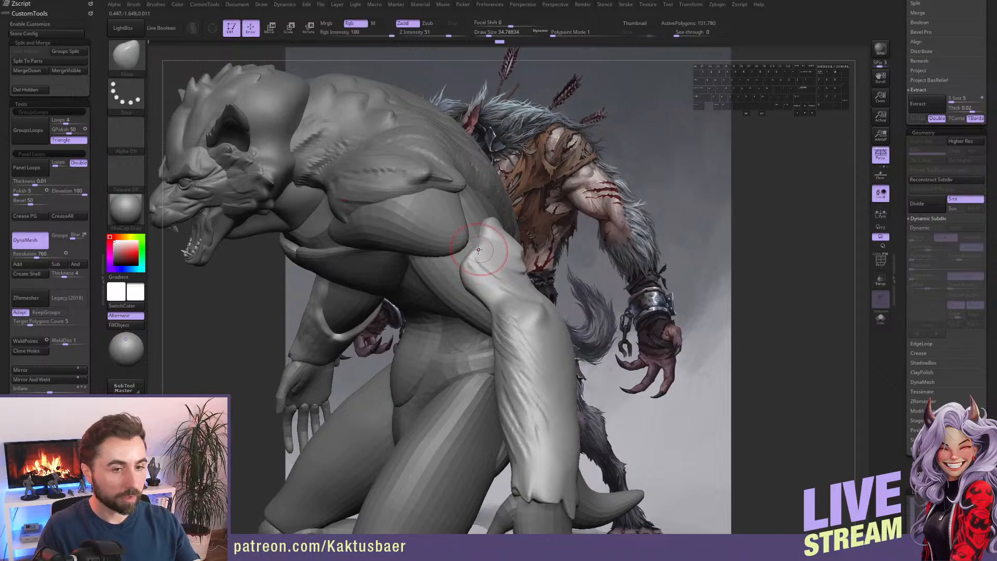
mouse_move(456, 215)
right_mouse_down()
mouse_move(482, 198)
mouse_move(540, 210)
right_mouse_up()
left_click_drag(540, 210, 518, 199)
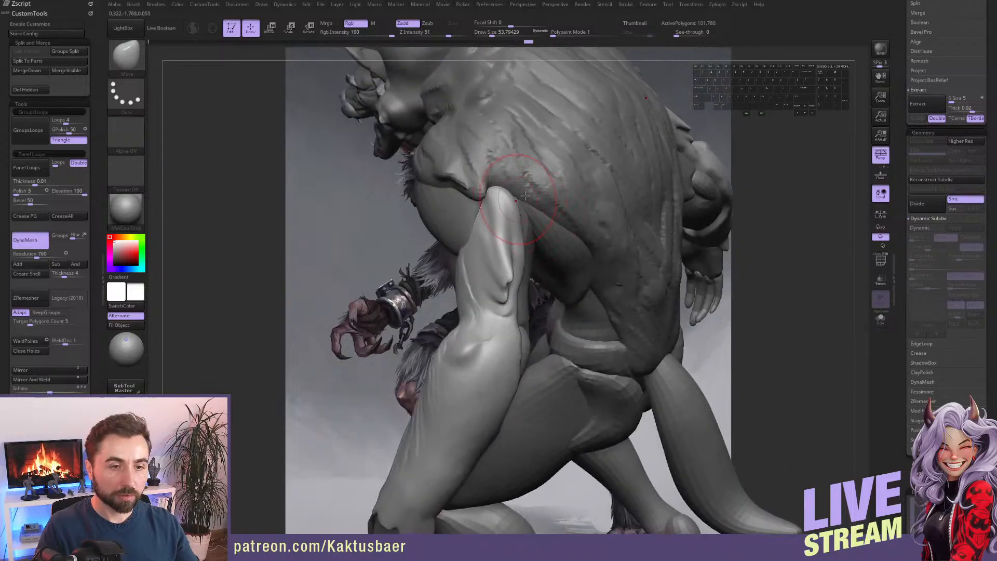
mouse_move(525, 196)
right_mouse_down()
mouse_move(541, 228)
mouse_move(460, 248)
mouse_move(429, 164)
right_mouse_up()
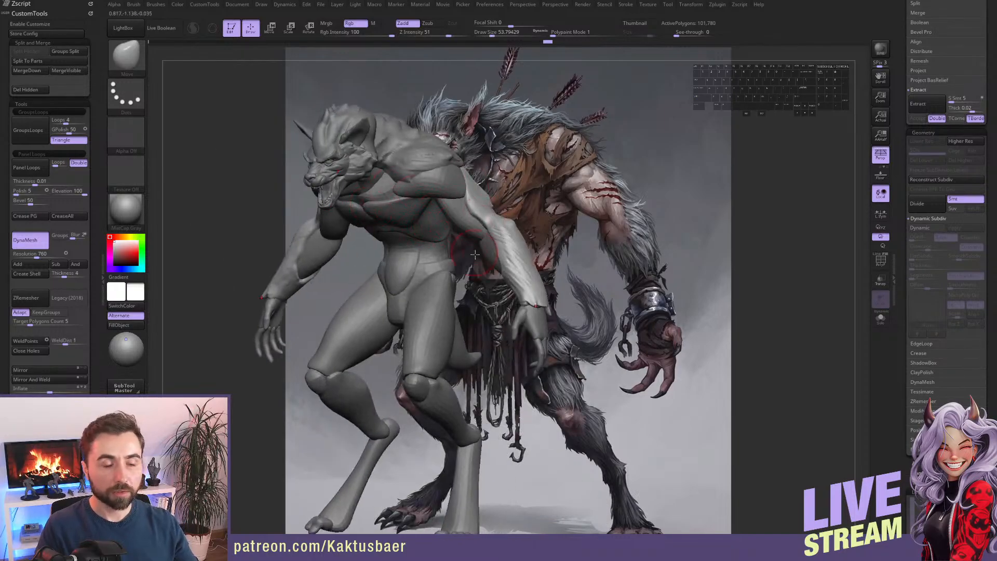
mouse_move(473, 212)
right_mouse_down()
mouse_move(466, 215)
mouse_move(480, 229)
mouse_move(505, 215)
mouse_move(511, 245)
mouse_move(473, 238)
mouse_move(497, 254)
right_mouse_up()
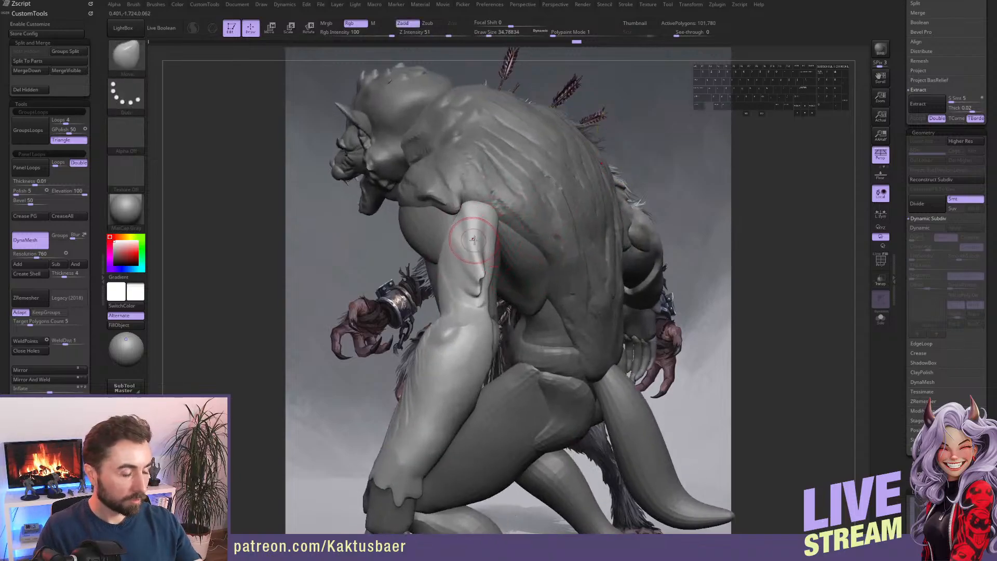
Build up muscle and fur forms along the outer upper arm with the ClayBuildup brush.
key("b")
key("c")
key("b")
mouse_move(482, 222)
right_mouse_down()
mouse_move(519, 216)
mouse_move(502, 262)
mouse_move(500, 252)
right_mouse_up()
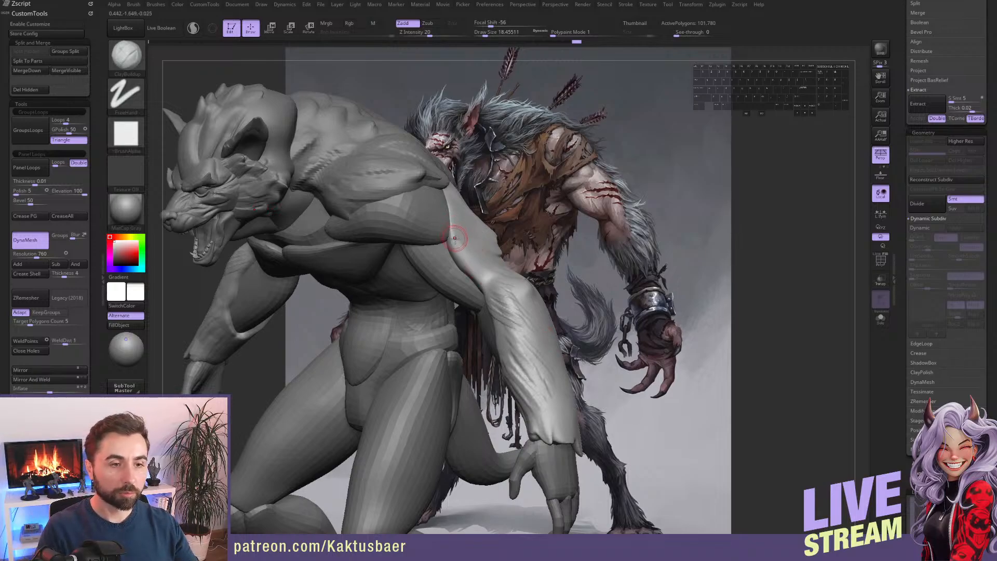
right_click_drag(460, 247, 434, 215)
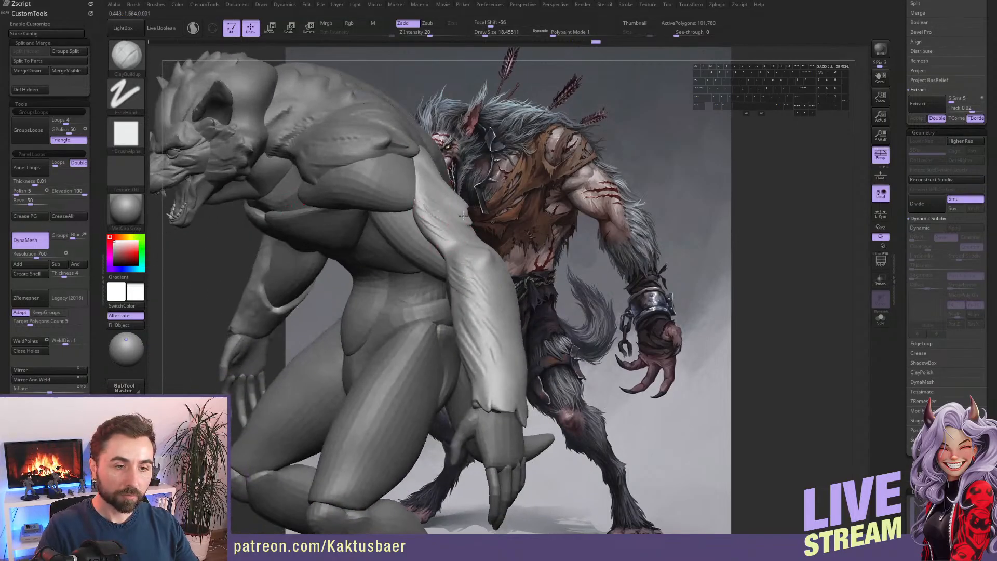
left_click_drag(431, 184, 426, 171)
mouse_move(460, 206)
left_mouse_down()
mouse_move(470, 232)
mouse_move(435, 221)
left_mouse_up()
mouse_move(436, 221)
right_mouse_down()
mouse_move(480, 225)
mouse_move(446, 221)
right_mouse_up()
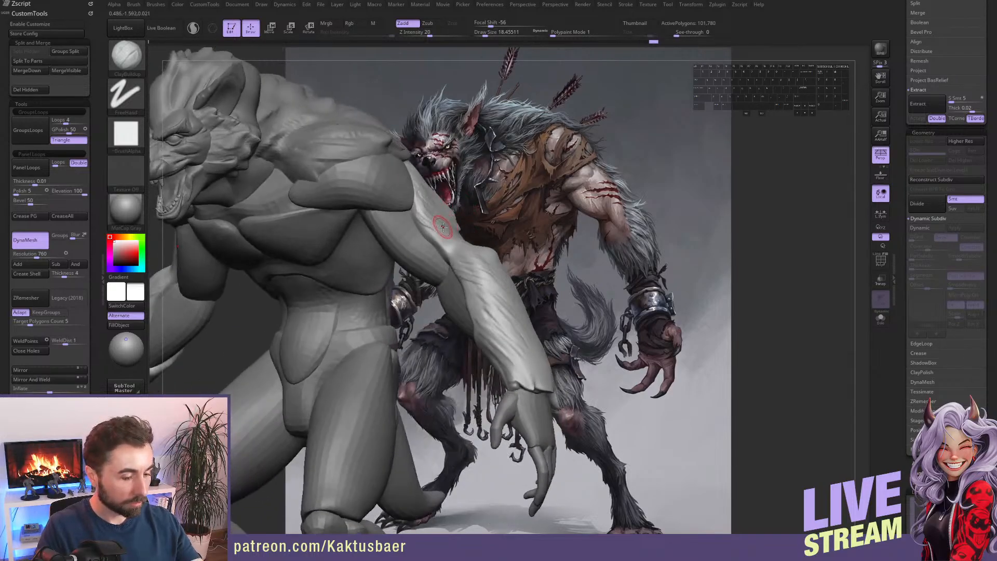
Flatten the outer surfaces of the upper arm and forearm with the TrimDynamic brush.
key("2")
key("s")
mouse_move(422, 207)
left_mouse_down()
mouse_move(447, 233)
mouse_move(434, 237)
mouse_move(437, 224)
mouse_move(461, 278)
left_mouse_up()
right_click_drag(434, 272, 463, 266)
mouse_move(443, 258)
left_mouse_down()
mouse_move(476, 292)
mouse_move(483, 331)
mouse_move(498, 345)
left_mouse_up()
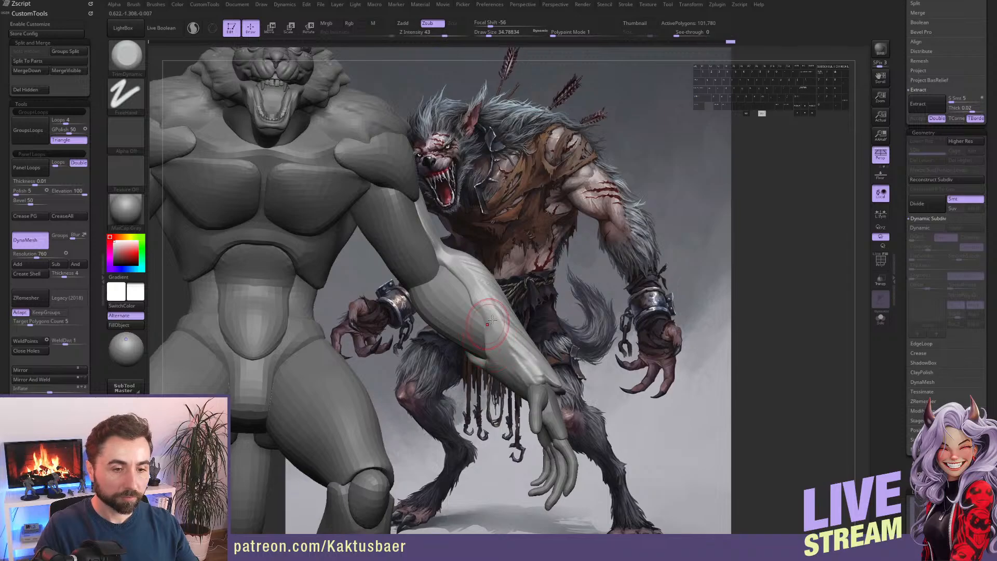
right_click_drag(491, 320, 481, 313)
left_click_drag(488, 316, 497, 349)
Flatten the back of the elbow and the rear upper arm with the TrimDynamic brush.
mouse_move(499, 345)
right_mouse_down()
mouse_move(457, 317)
mouse_move(497, 361)
right_mouse_up()
left_click_drag(473, 292, 491, 270)
left_click_drag(463, 314, 493, 273)
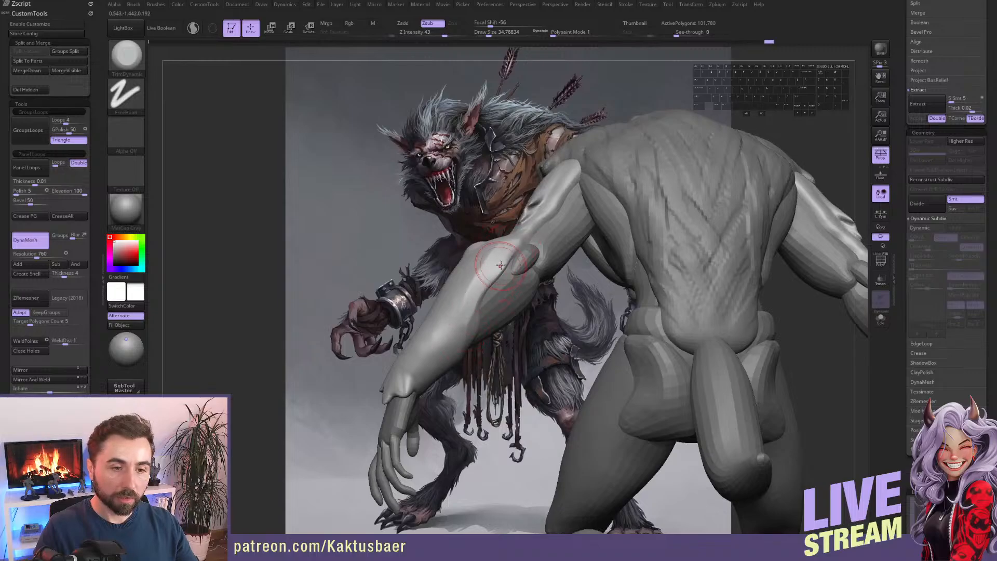
right_click_drag(500, 265, 534, 203)
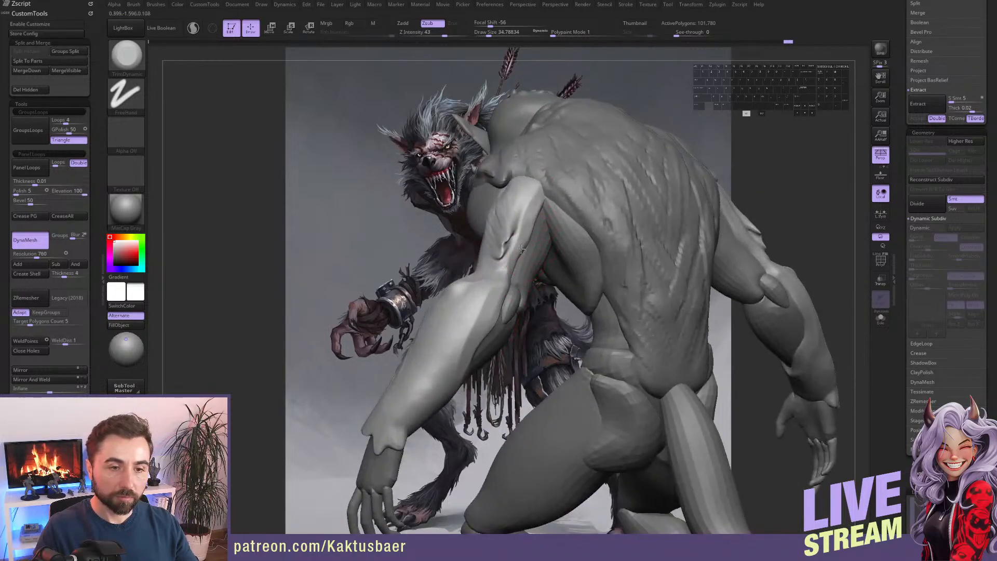
right_click_drag(517, 239, 537, 203)
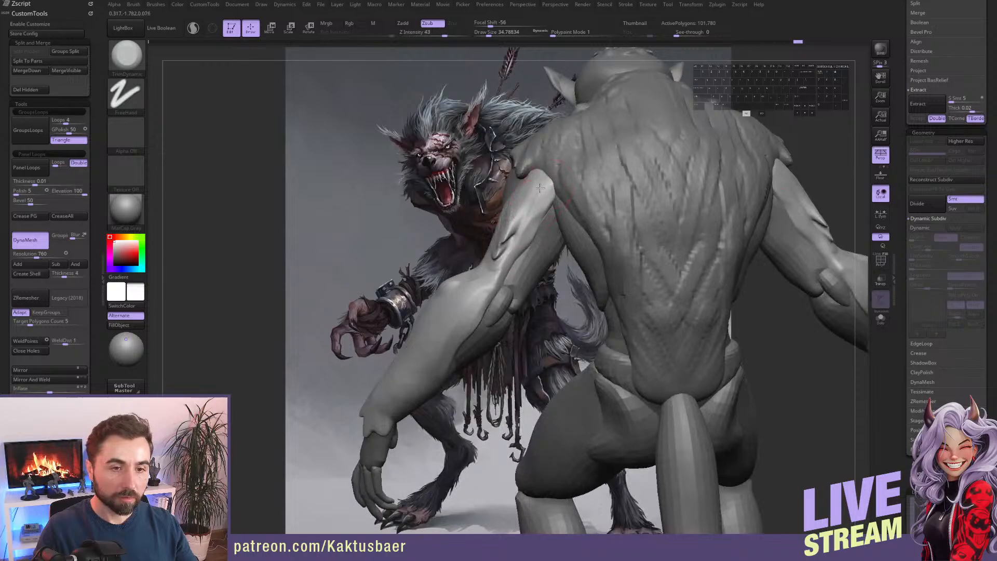
left_click_drag(548, 188, 549, 196)
right_click_drag(543, 217, 540, 227)
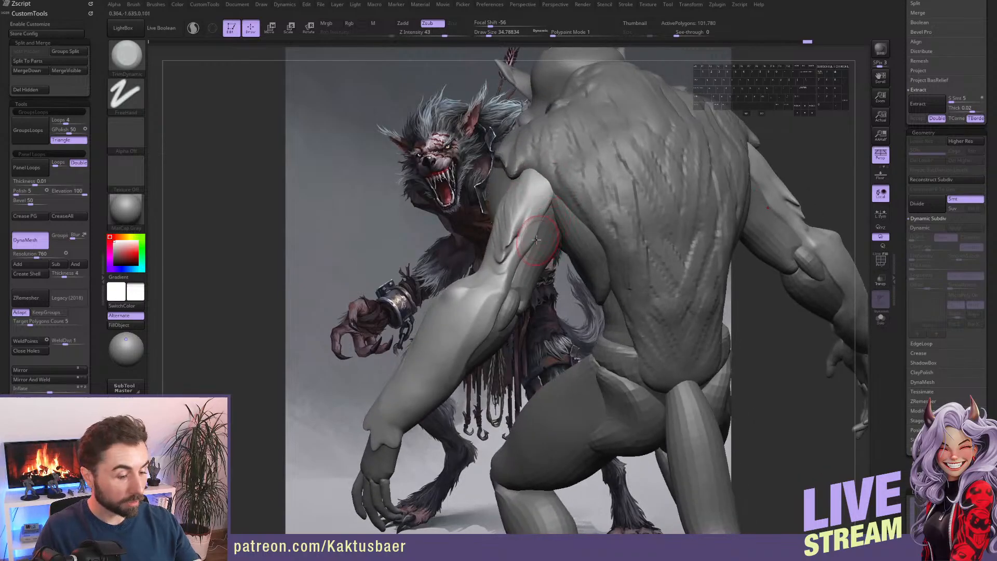
Widen and adjust the rear edge of the upper arm piece with the Move brush.
key("b")
key("m")
key("v")
key("s")
left_click_drag(544, 226, 550, 226)
mouse_move(545, 218)
right_mouse_down()
mouse_move(503, 227)
mouse_move(513, 221)
right_mouse_up()
key("s")
left_click_drag(518, 223, 512, 224)
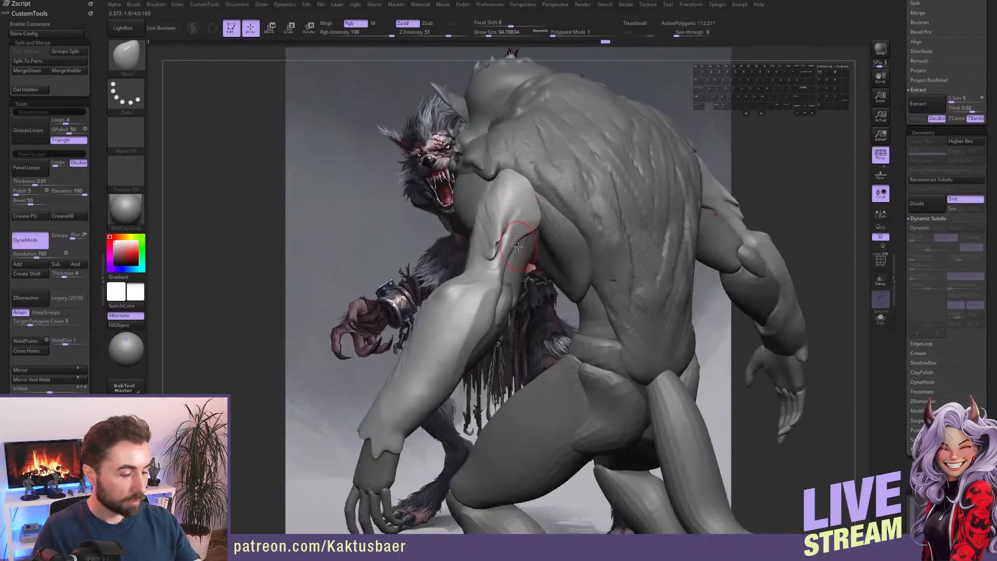
Add clumped strand forms from the upper arm over the elbow to the forearm with the ClayBuildup brush.
key("b")
key("c")
key("b")
right_click_drag(520, 218, 521, 212)
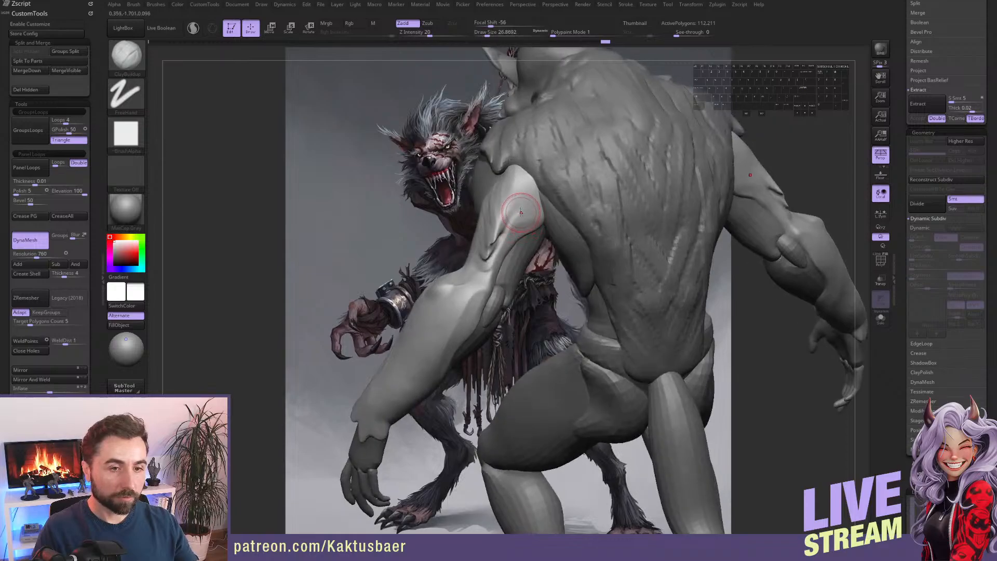
right_click_drag(503, 248, 477, 280)
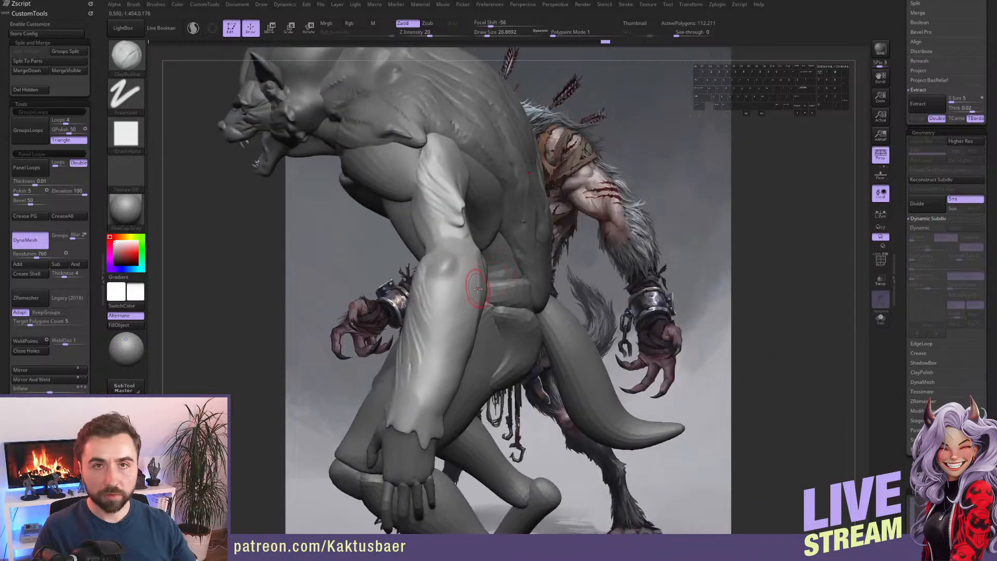
right_click_drag(455, 260, 417, 238)
key("s")
left_click_drag(417, 238, 416, 239)
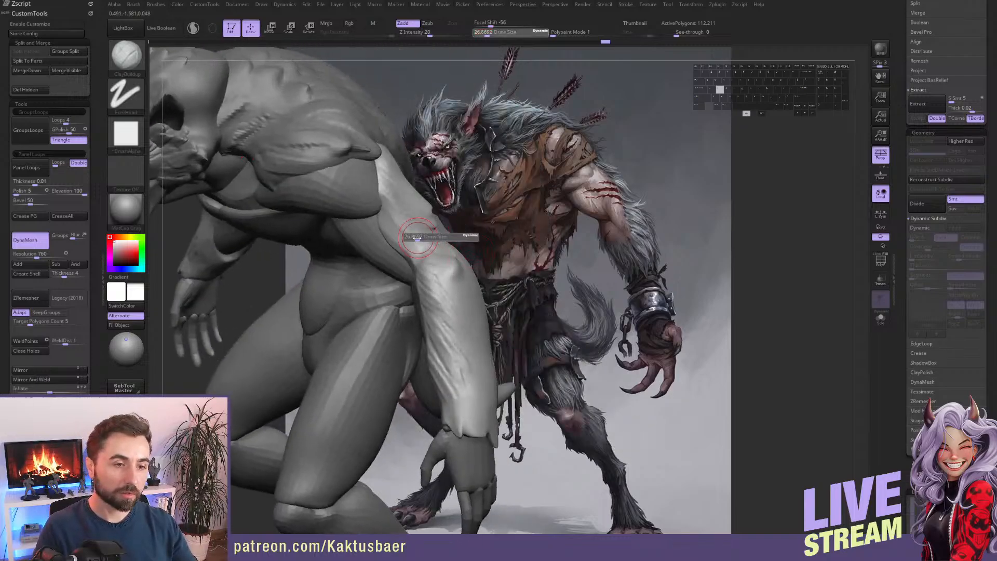
right_click_drag(416, 239, 475, 254, "alt")
mouse_move(434, 221)
left_mouse_down()
mouse_move(503, 334)
mouse_move(509, 387)
left_mouse_up()
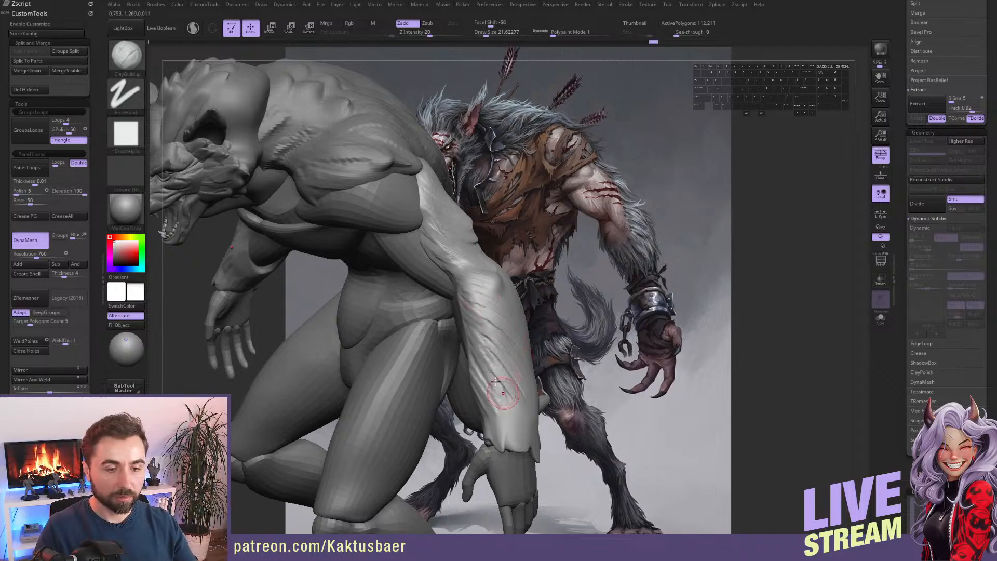
Add long directional fur strands down the forearm to the wrist with the ClayBuildup brush.
mouse_move(491, 403)
right_mouse_down()
mouse_move(512, 410)
mouse_move(576, 400)
right_mouse_up()
left_click_drag(483, 314, 519, 378)
left_click_drag(472, 340, 500, 366)
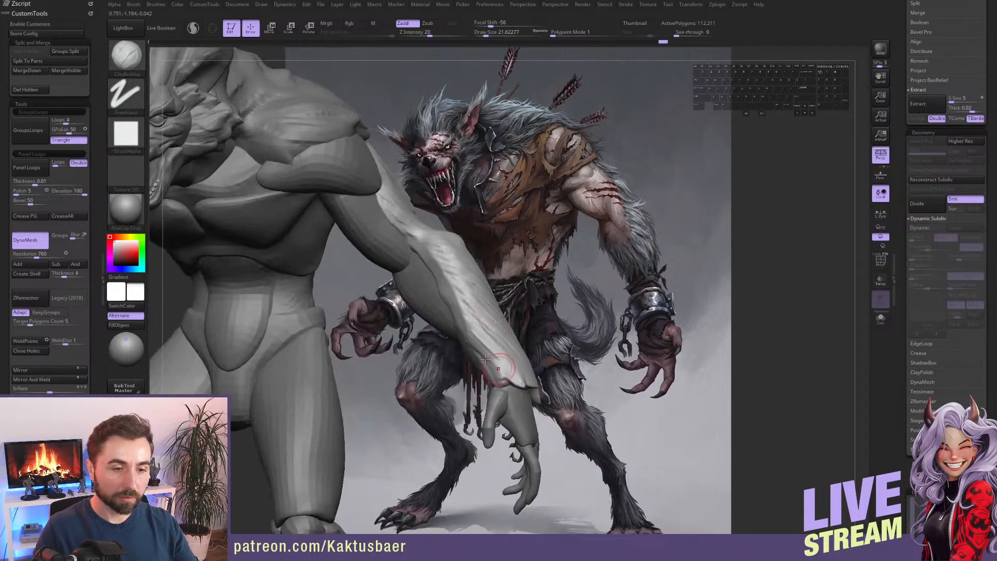
left_click_drag(448, 295, 488, 364)
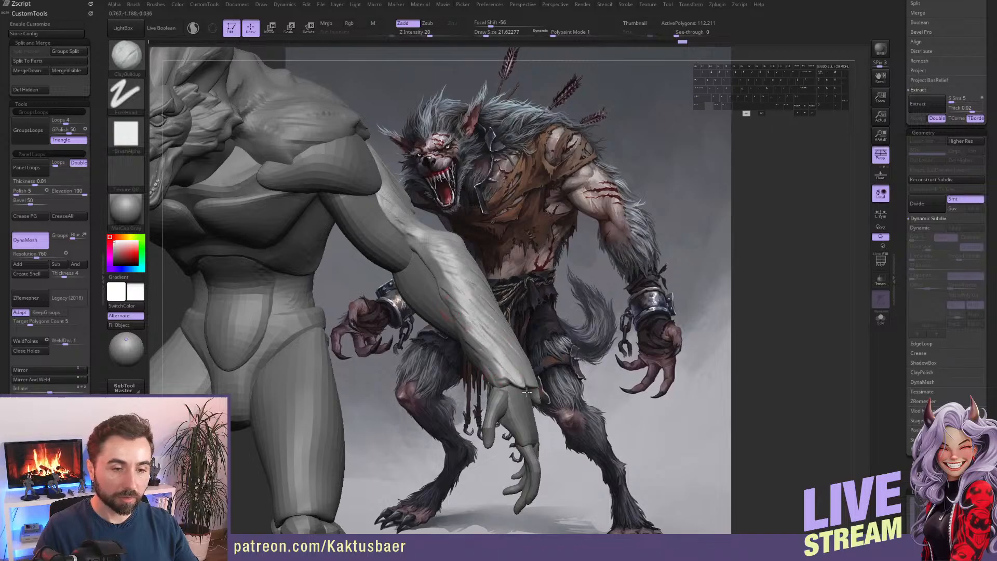
Adjust the elbow and outer forearm silhouette with the Move brush at a large draw size.
mouse_move(527, 392)
right_mouse_down()
mouse_move(514, 293)
mouse_move(475, 254)
right_mouse_up()
mouse_move(484, 292)
right_mouse_down()
mouse_move(475, 268)
mouse_move(496, 275)
mouse_move(478, 268)
right_mouse_up()
key("b")
key("m")
key("v")
key("s")
left_click_drag(473, 267, 481, 264)
left_click_drag(467, 223, 473, 216)
right_click_drag(473, 214, 477, 240, "alt")
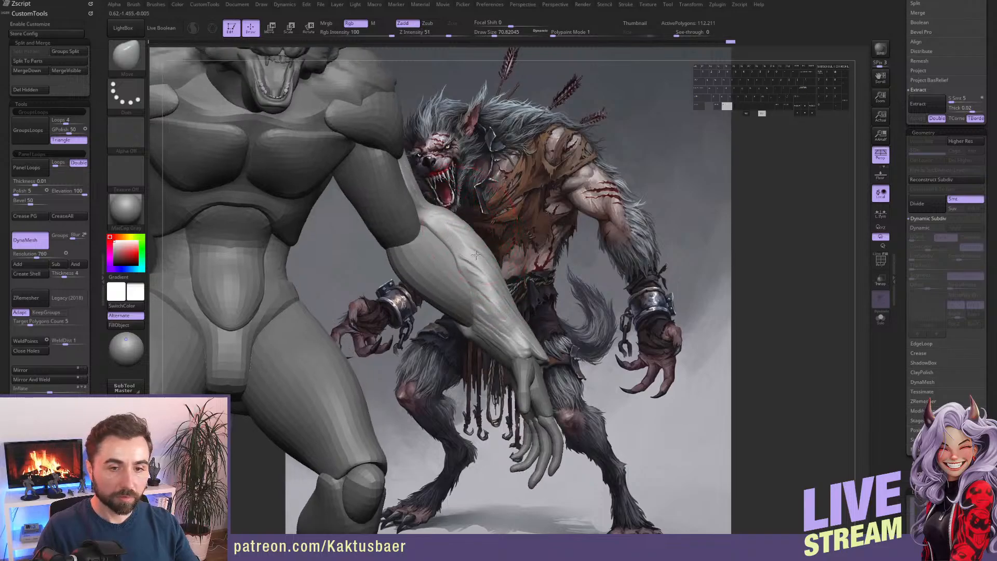
Pull pointed fur tufts out of the elbow and outer upper arm with the SnakeHook brush.
key("s")
left_click_drag(477, 241, 472, 241)
key("space")
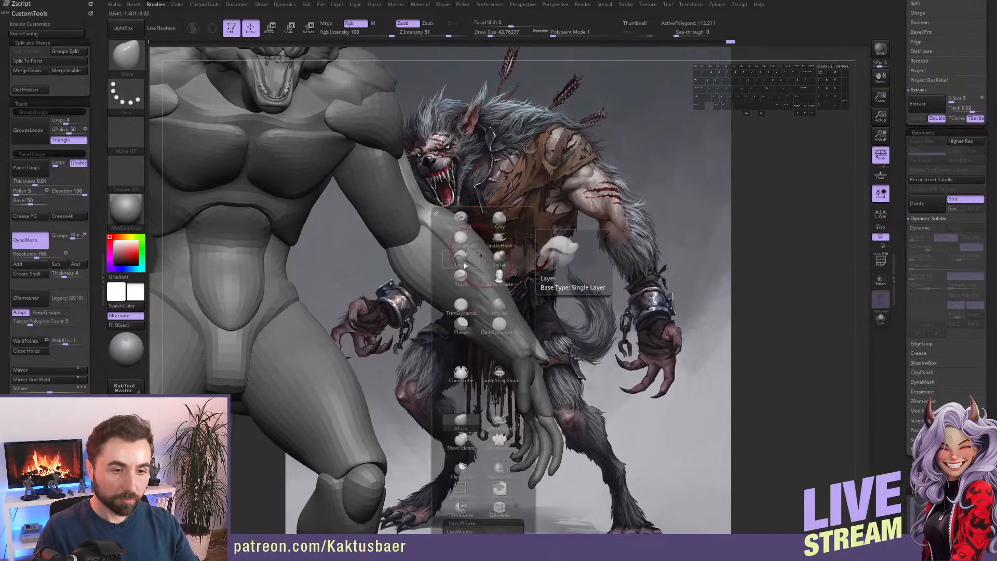
left_click(500, 240)
left_click(480, 256)
key("s")
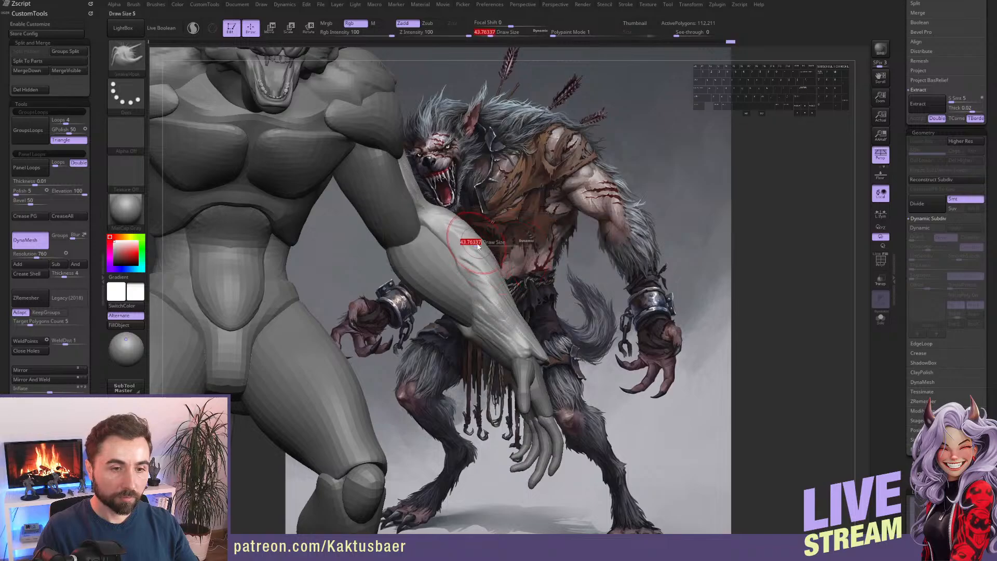
left_click_drag(479, 241, 475, 241)
right_click_drag(478, 240, 483, 275, "alt")
key("s")
left_click_drag(480, 269, 478, 269)
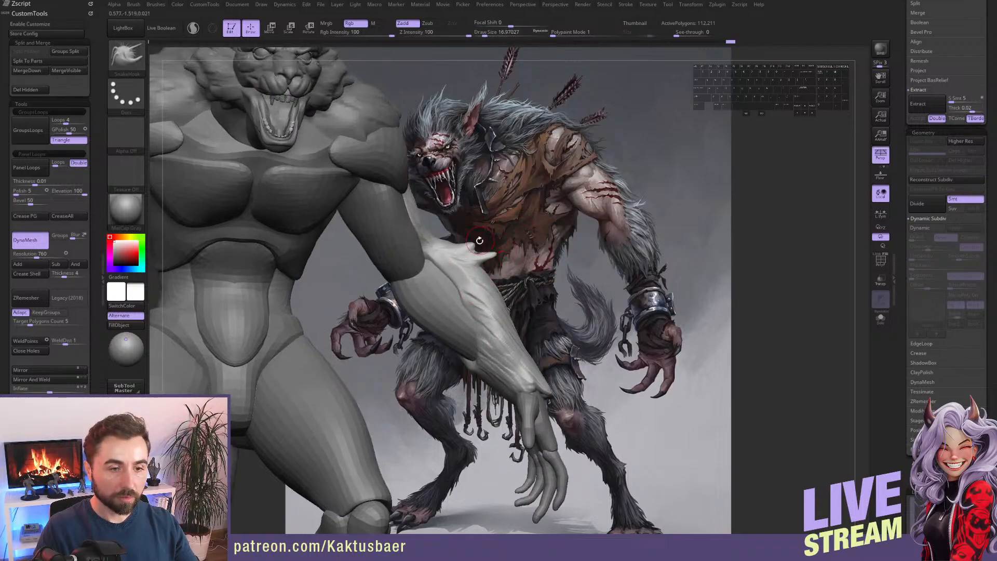
mouse_move(464, 250)
right_mouse_down()
mouse_move(466, 265)
mouse_move(425, 237)
mouse_move(446, 248)
mouse_move(441, 254)
mouse_move(434, 244)
mouse_move(441, 256)
mouse_move(497, 274)
mouse_move(501, 291)
right_mouse_up()
key("s")
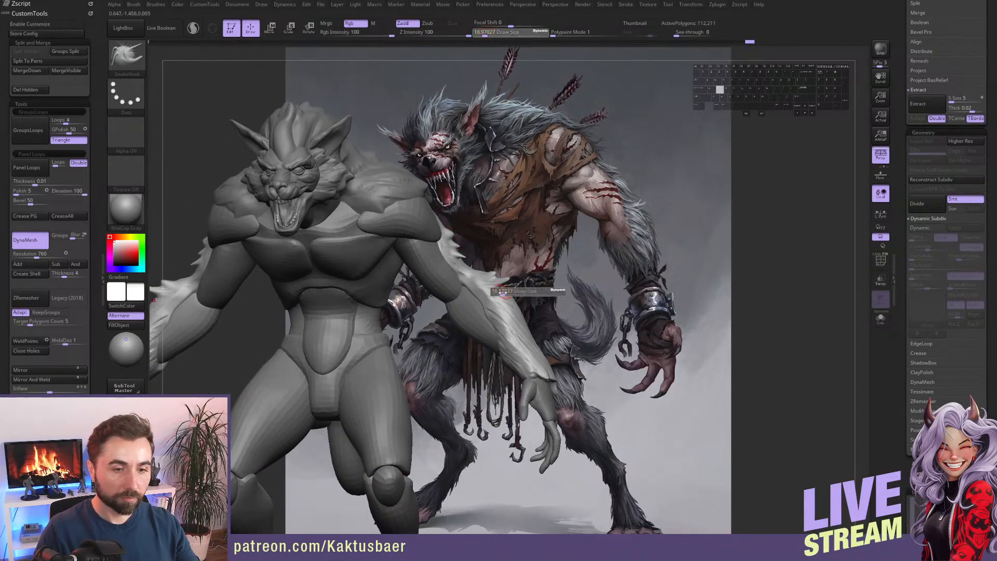
left_click_drag(501, 291, 499, 291)
right_click_drag(498, 290, 508, 279, "alt")
Smooth the harsh fur transitions around the elbow and upper forearm with the Smooth brush.
key("shift")
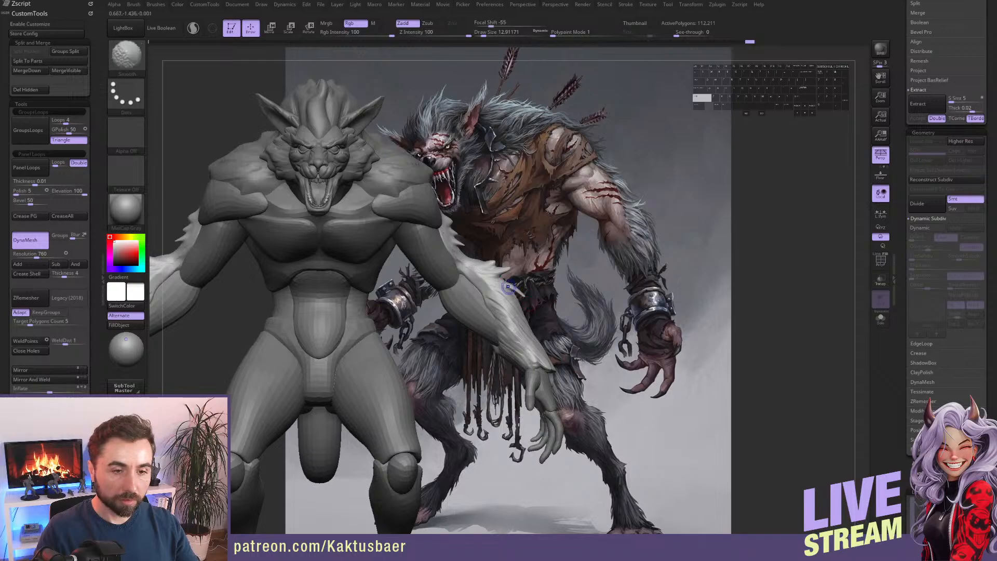
mouse_move(519, 295)
left_mouse_down("shift")
mouse_move(504, 274)
mouse_move(488, 274)
left_mouse_up("shift")
key("s")
right_click_drag(488, 275, 441, 280)
key("shift")
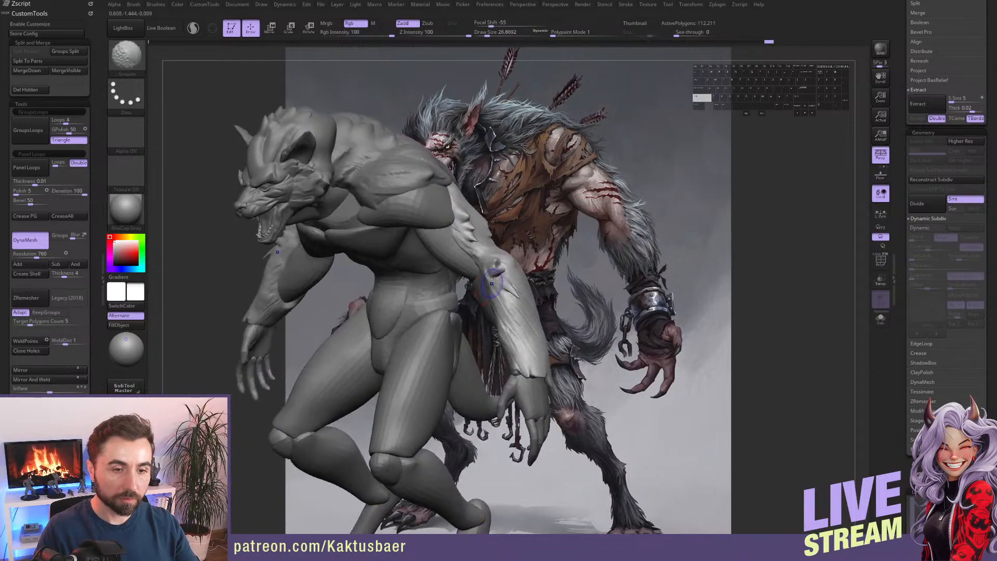
left_click_drag(505, 272, 505, 274, "shift")
right_click_drag(488, 275, 516, 278)
Refine the fur tufts along the outer forearm and wrist with the SnakeHook brush at smaller draw sizes, and save the project.
key("s")
left_click_drag(515, 278, 513, 278)
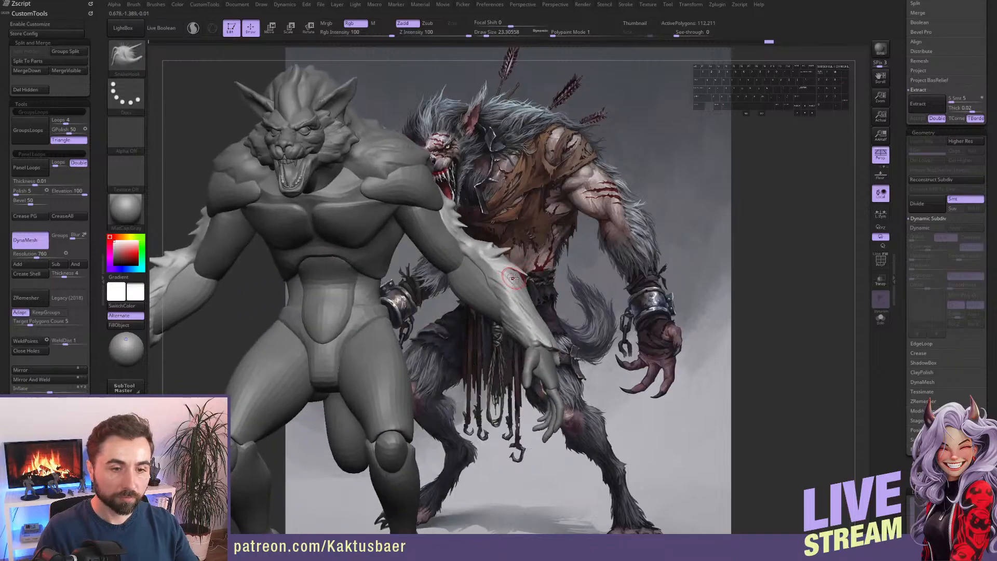
right_click_drag(543, 337, 549, 340)
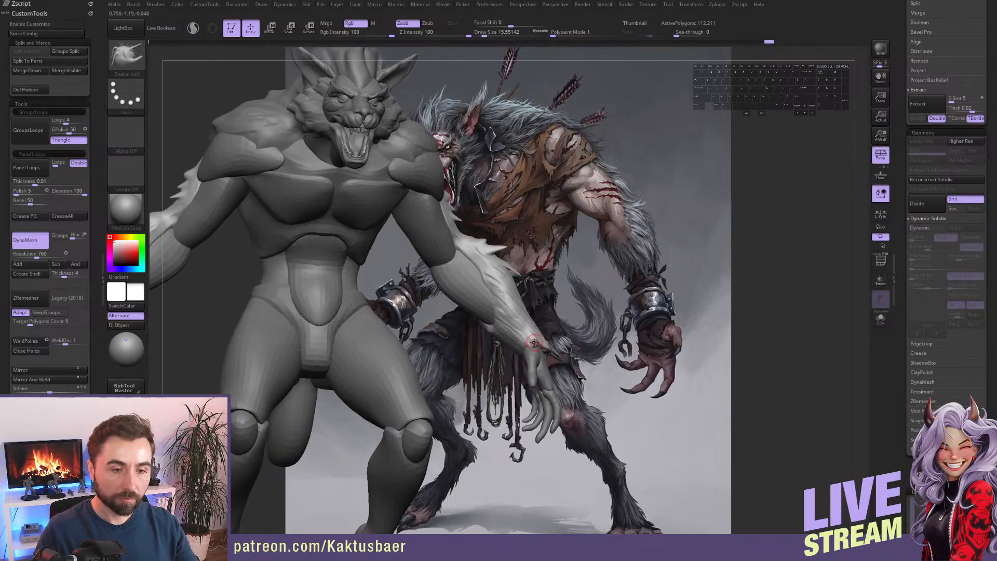
key("s")
left_click_drag(550, 341, 547, 340)
mouse_move(544, 343)
right_mouse_down()
mouse_move(533, 370)
mouse_move(529, 345)
mouse_move(541, 346)
mouse_move(493, 347)
mouse_move(437, 306)
mouse_move(538, 323)
mouse_move(541, 300)
mouse_move(594, 271)
mouse_move(522, 238)
right_mouse_up()
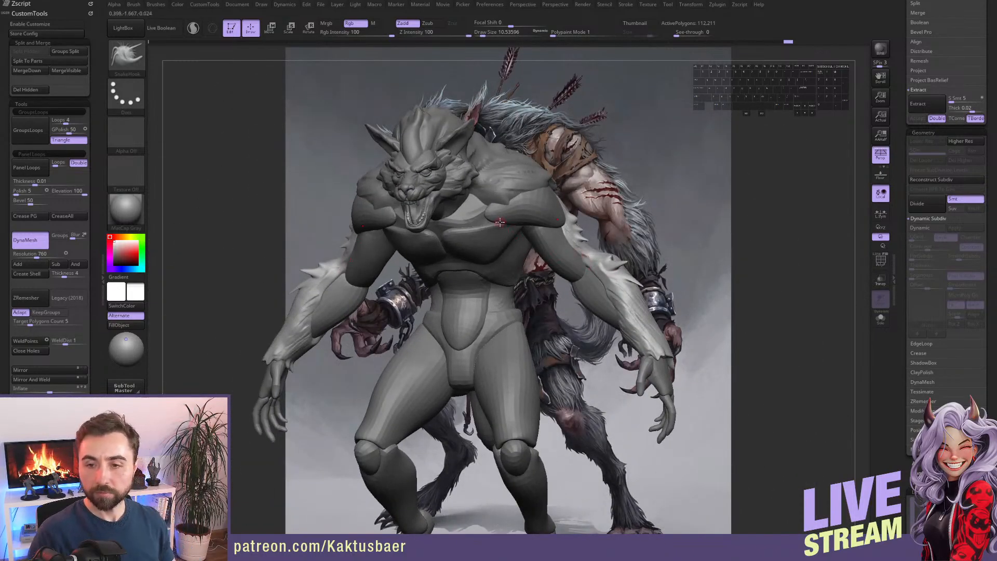
key("ctrl+s")
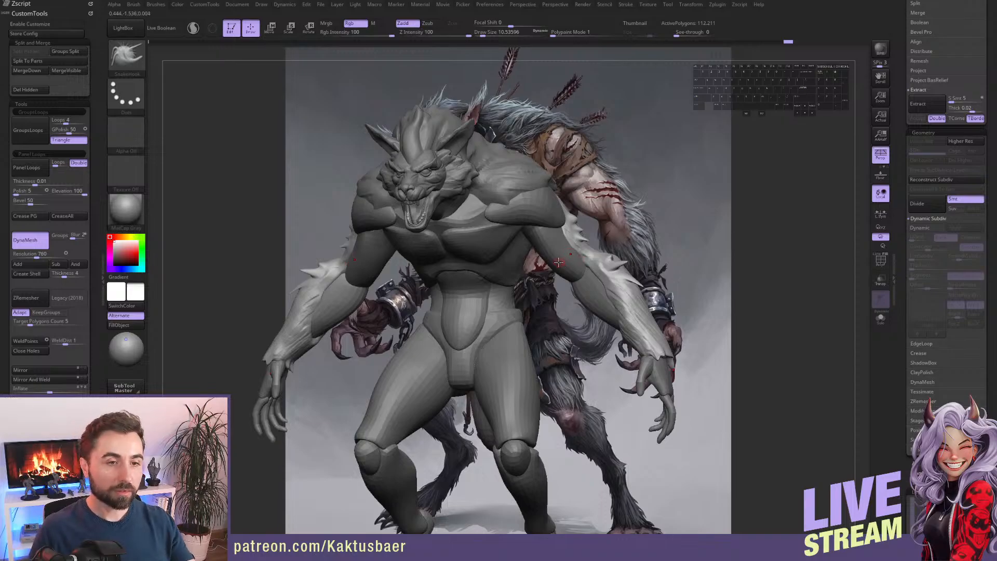
left_click(508, 174, "alt")
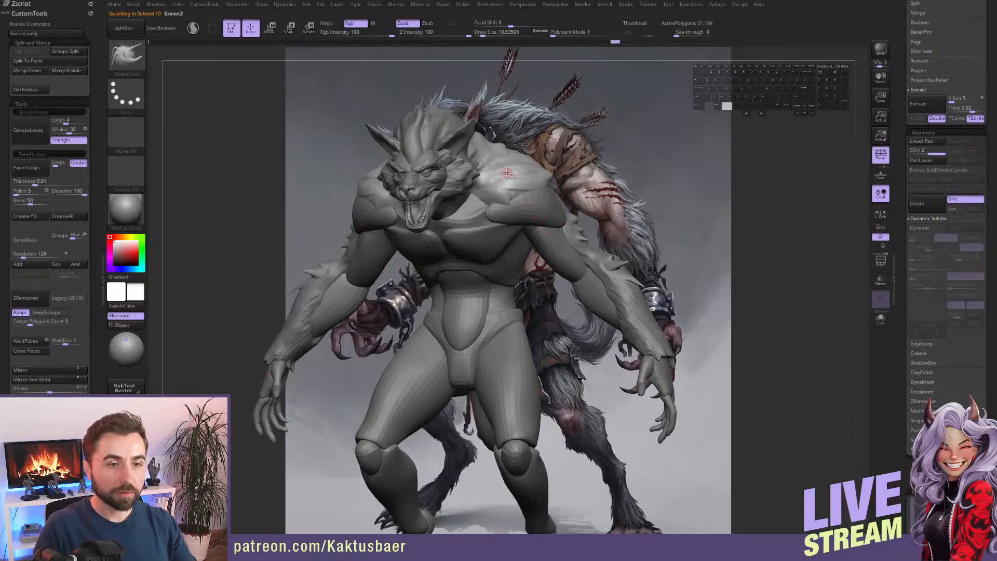
right_click_drag(508, 172, 482, 240)
left_click(491, 233, "alt")
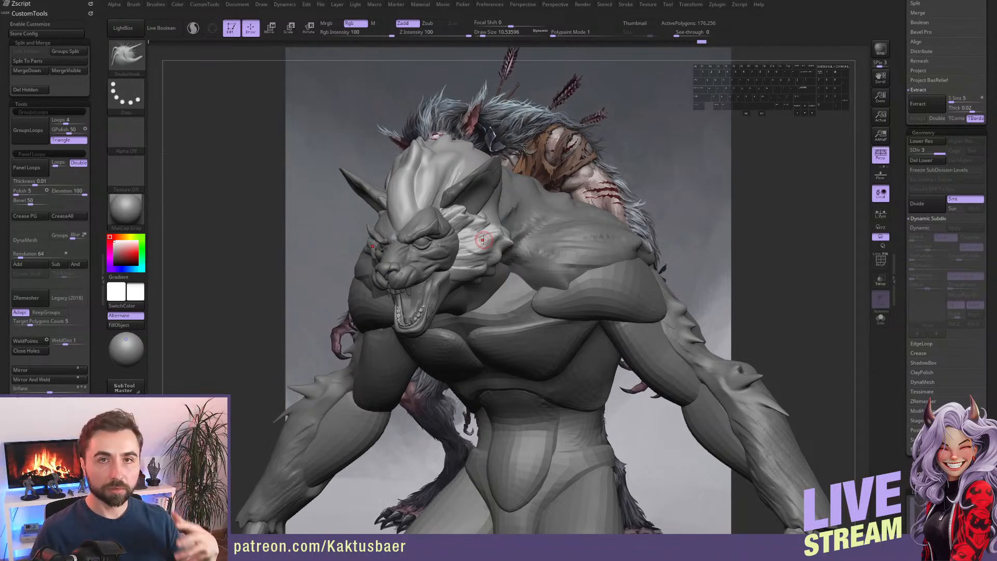
Select the head subtool and carve the hollow and folds inside the ear with the ClayBuildup brush.
left_click(444, 251, "alt")
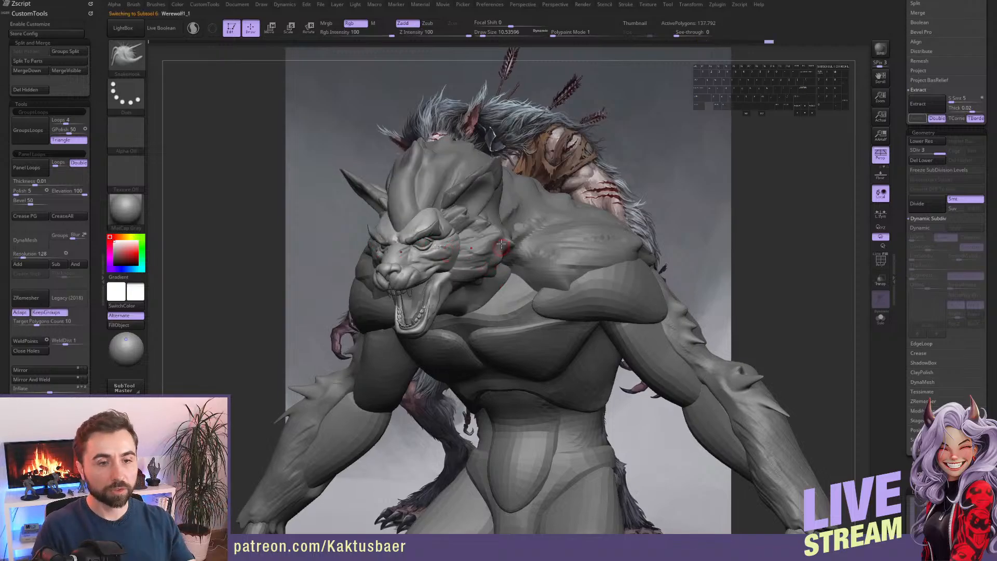
scroll(524, 225, "up", 5)
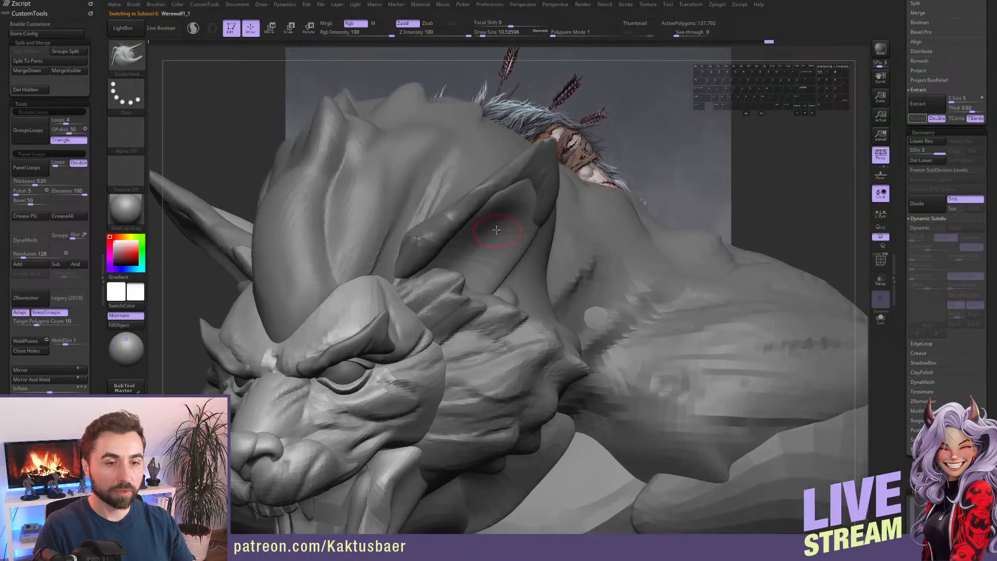
right_click_drag(497, 230, 462, 249)
key("b")
key("d")
key("s")
key("b")
key("c")
key("b")
mouse_move(511, 196)
left_mouse_down("alt")
mouse_move(473, 240)
mouse_move(479, 224)
mouse_move(453, 269)
left_mouse_up("alt")
mouse_move(503, 200)
left_mouse_down("alt")
mouse_move(468, 275)
mouse_move(502, 259)
mouse_move(462, 252)
left_mouse_up("alt")
mouse_move(458, 287)
left_mouse_down("alt")
mouse_move(451, 248)
mouse_move(474, 283)
mouse_move(513, 226)
mouse_move(487, 289)
left_mouse_up("alt")
mouse_move(507, 221)
left_mouse_down("alt")
mouse_move(475, 285)
mouse_move(455, 280)
left_mouse_up("alt")
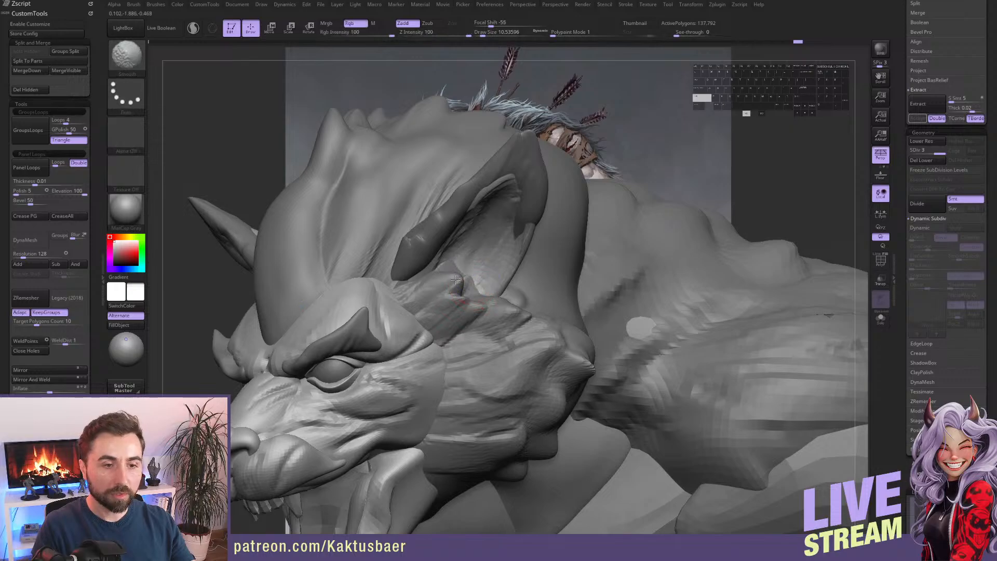
Smooth the carved surface inside the ear.
left_click_drag(518, 205, 497, 267, "shift")
mouse_move(497, 267)
right_mouse_down()
mouse_move(405, 260)
mouse_move(413, 252)
mouse_move(499, 278)
mouse_move(493, 231)
mouse_move(452, 241)
mouse_move(494, 262)
right_mouse_up()
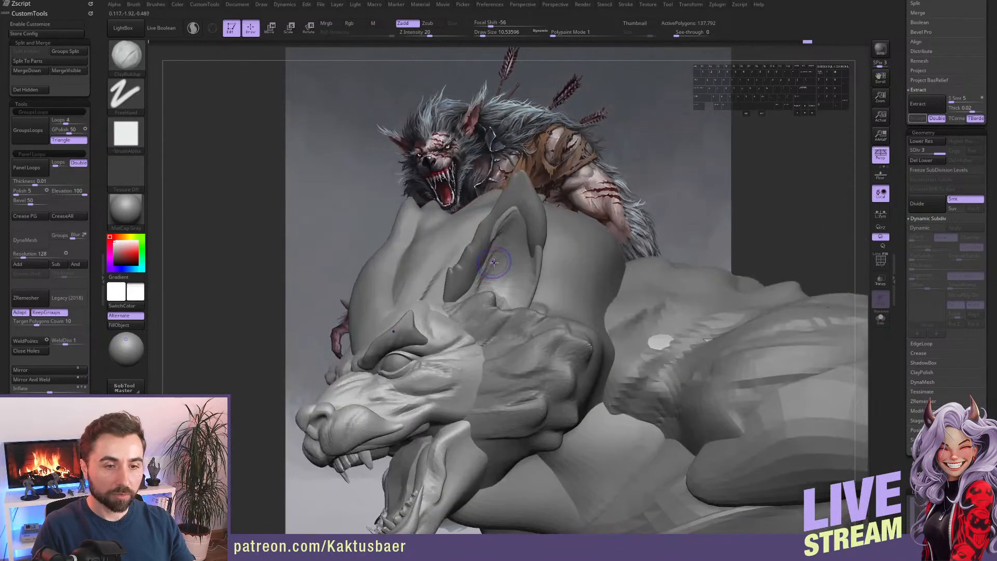
left_click_drag(494, 263, 499, 248, "shift")
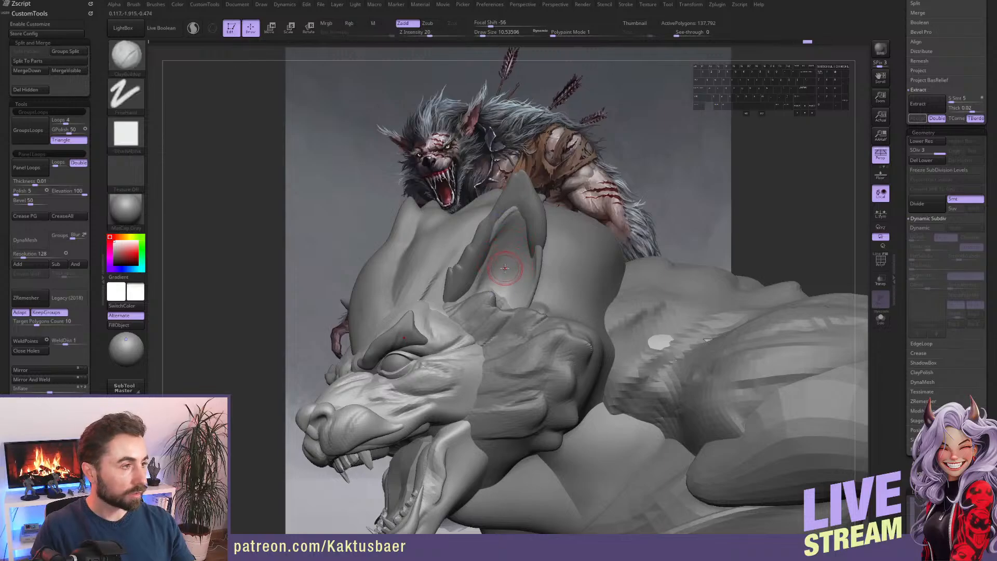
Try to reshape the ear's inner rim with the Move brush on the isolated head.
key("b")
key("m")
key("v")
mouse_move(501, 271)
right_mouse_down()
mouse_move(490, 263)
mouse_move(485, 272)
mouse_move(508, 254)
right_mouse_up()
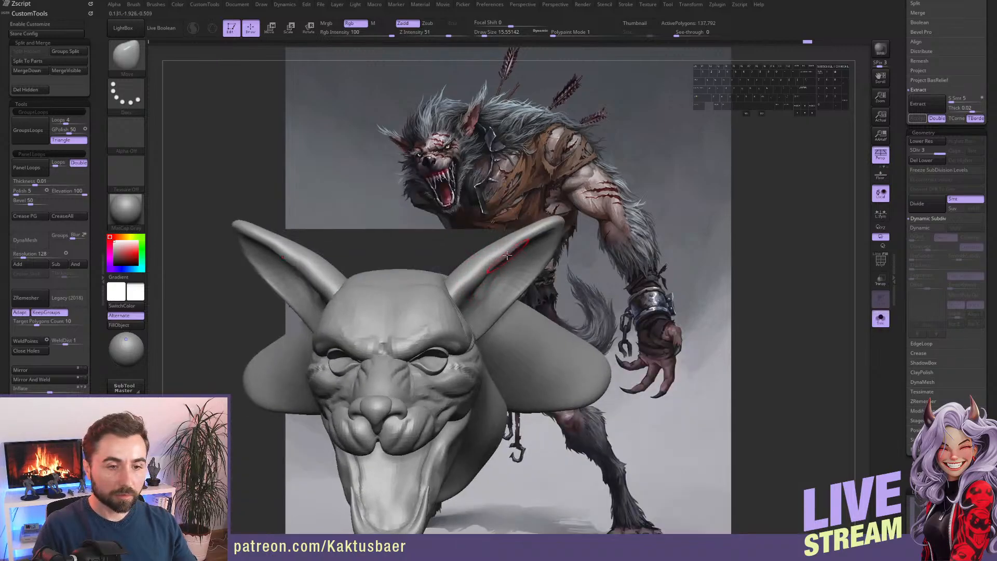
left_click_drag(506, 255, 511, 258)
key("ctrl+z")
key("ctrl+z")
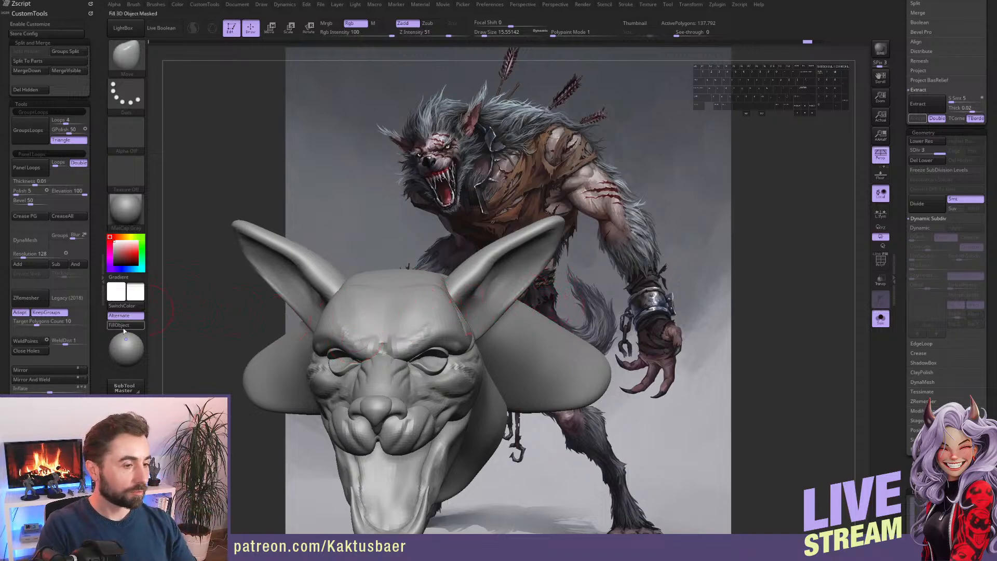
Enable backface masking, then reshape the ear's inner rim with the Move brush and smooth it.
scroll(46, 327, "down", 5)
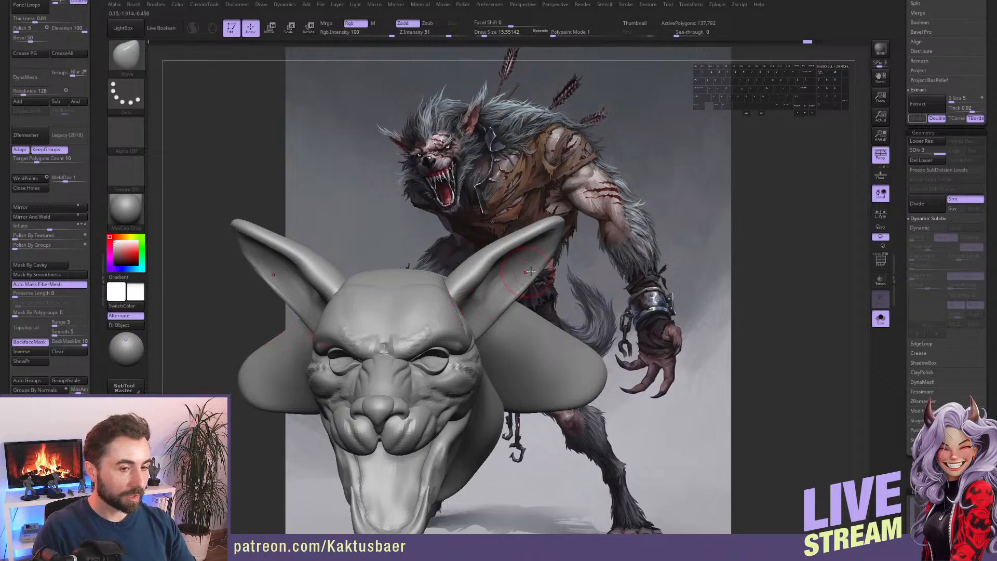
left_click_drag(593, 230, 594, 282, "ctrl")
right_click_drag(494, 289, 548, 277, "alt")
left_click_drag(521, 264, 530, 268)
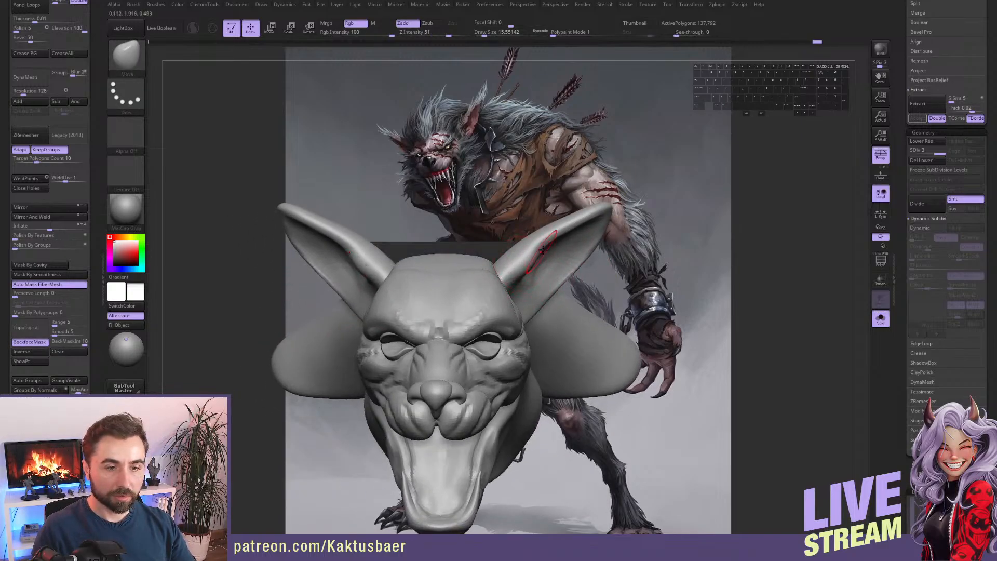
mouse_move(543, 250)
right_mouse_down()
mouse_move(535, 274)
mouse_move(561, 242)
right_mouse_up()
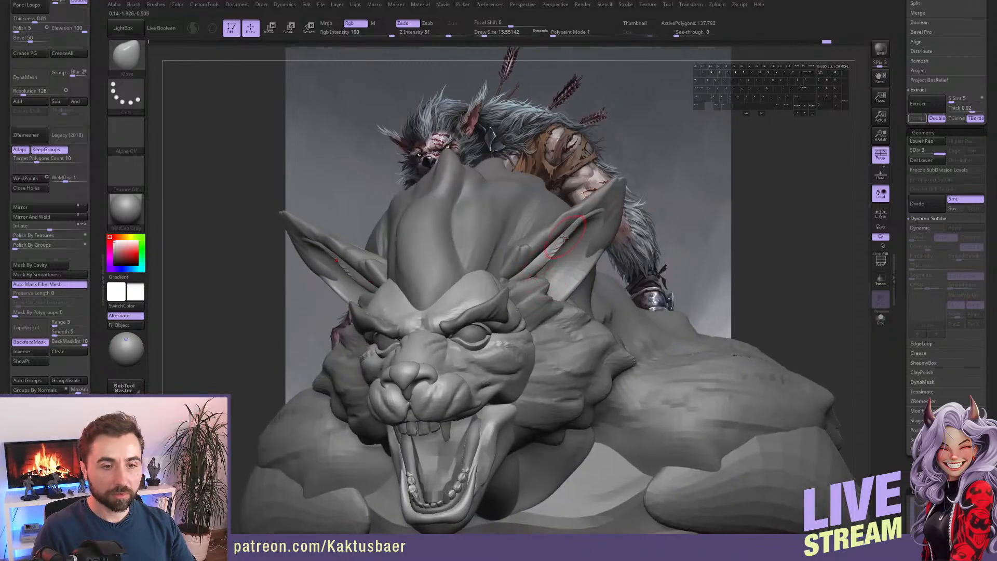
left_click_drag(564, 238, 557, 247, "shift")
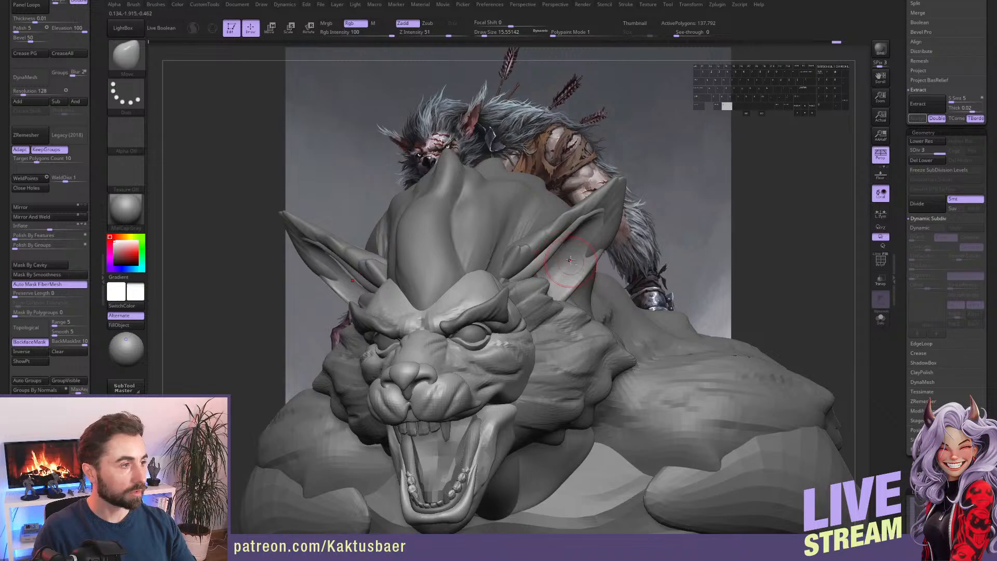
Disable backface masking and reshape the ear's outer edge with the Move brush at a larger draw size.
mouse_move(570, 260)
right_mouse_down()
mouse_move(543, 222)
mouse_move(514, 253)
right_mouse_up()
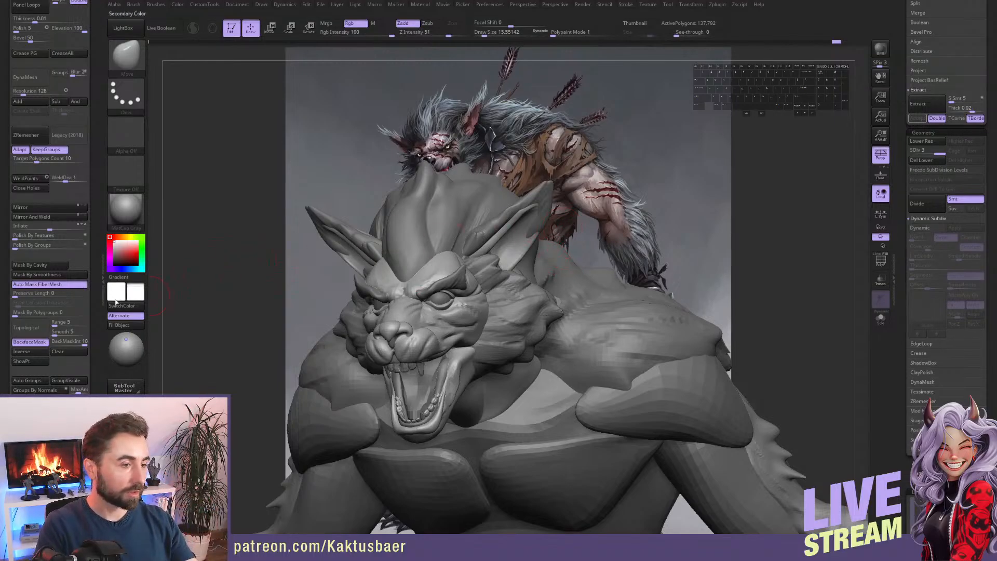
left_click(29, 342)
key("s")
mouse_move(532, 234)
left_mouse_down()
mouse_move(523, 248)
mouse_move(529, 236)
left_mouse_up()
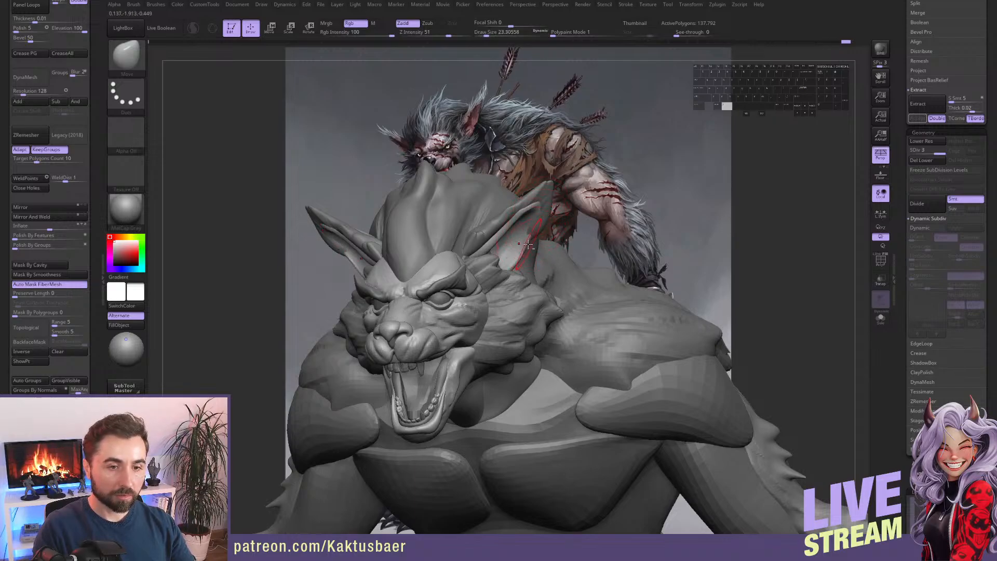
right_click_drag(527, 245, 518, 262)
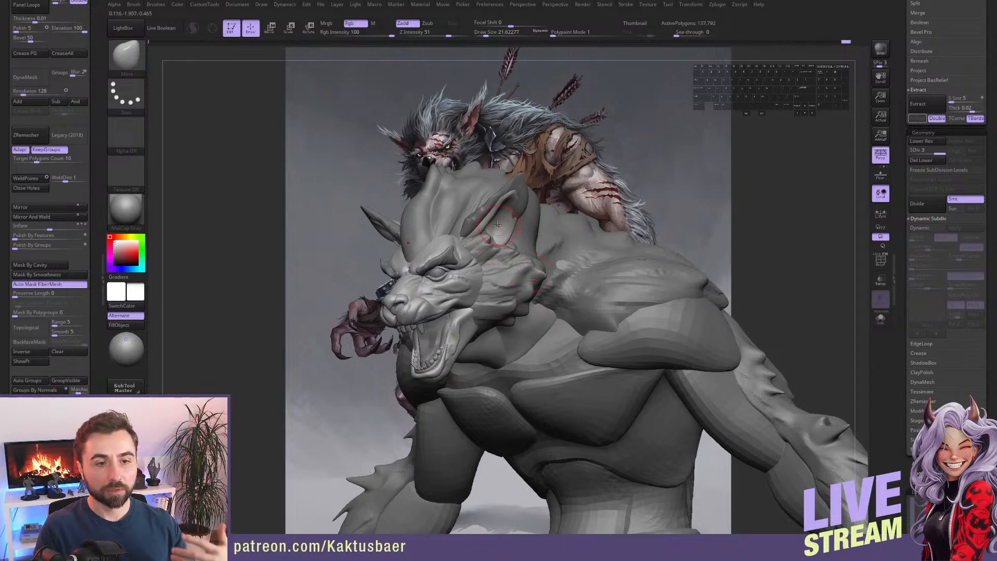
Adjust the ear's front edge and base in side view with the Move brush at varied draw sizes.
mouse_move(497, 225)
right_mouse_down()
mouse_move(470, 223)
mouse_move(479, 217)
right_mouse_up()
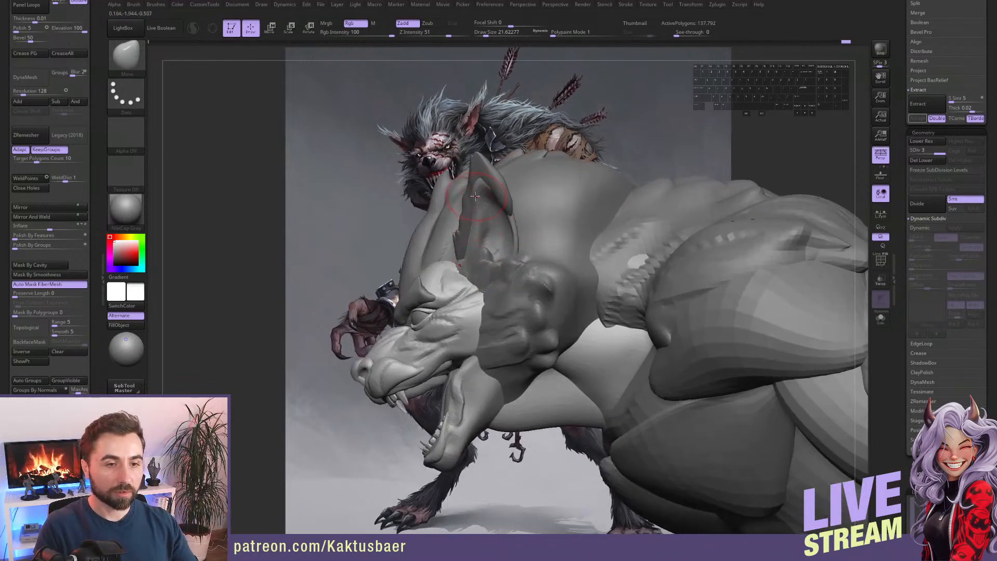
key("bracketright")
key("bracketleft")
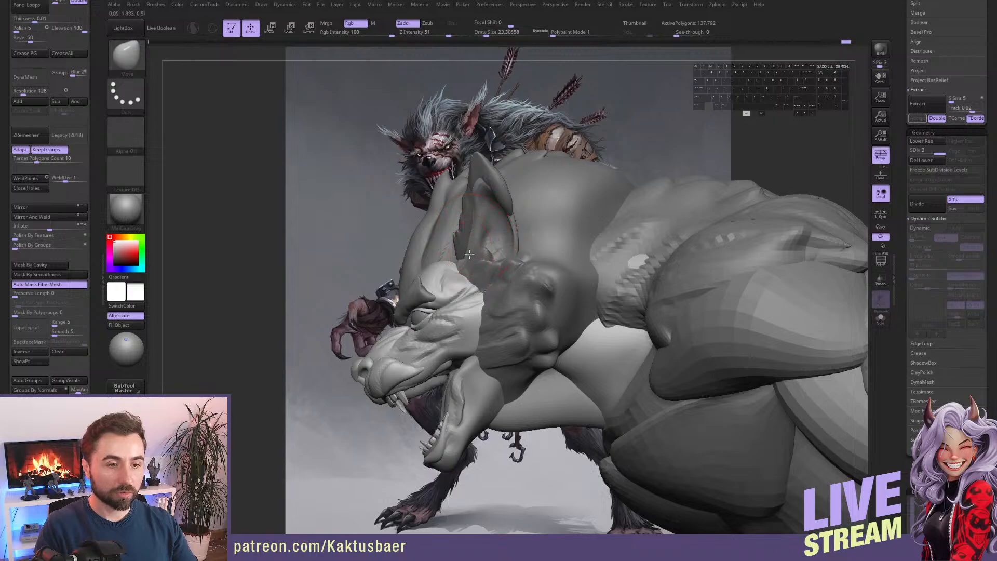
mouse_move(470, 229)
right_mouse_down()
mouse_move(467, 221)
mouse_move(484, 228)
right_mouse_up()
key("bracketleft")
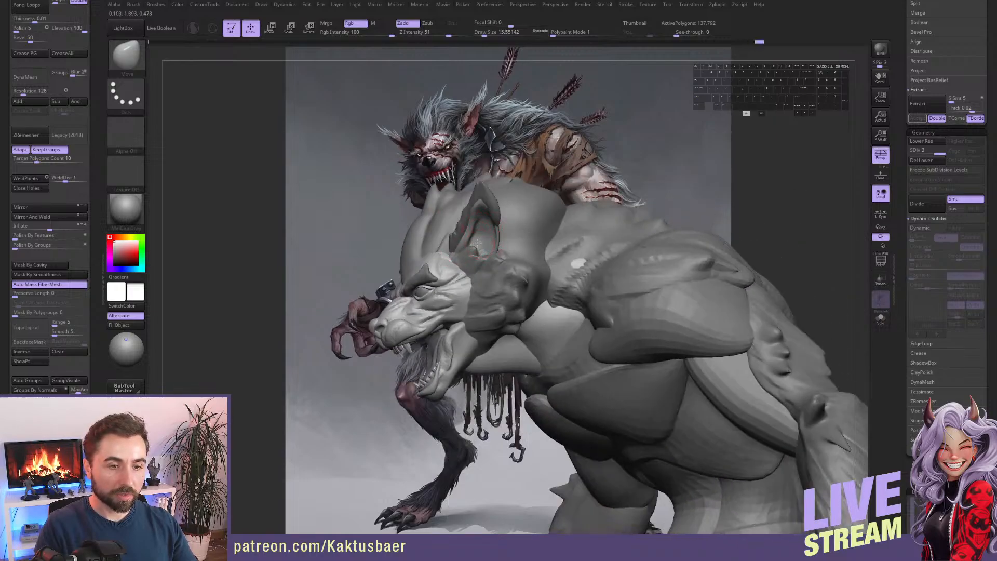
mouse_move(481, 239)
right_mouse_down()
mouse_move(491, 232)
mouse_move(490, 193)
right_mouse_up()
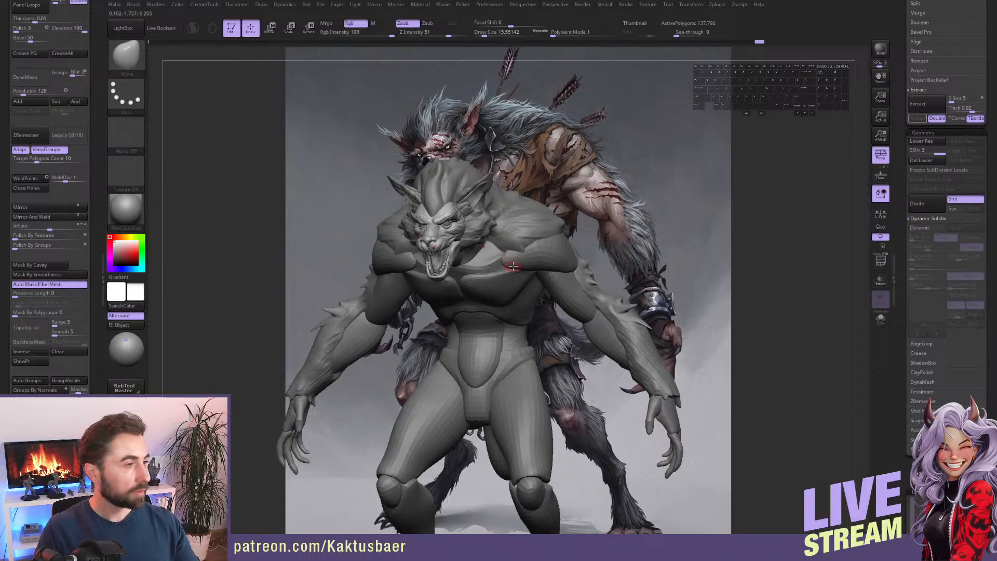
Mask the head except for the upper lip area and reshape the muzzle there with the Move brush.
mouse_move(470, 268)
right_mouse_down("alt")
mouse_move(533, 278)
mouse_move(473, 268)
mouse_move(504, 249)
mouse_move(502, 282)
mouse_move(508, 243)
mouse_move(471, 238)
right_mouse_up("alt")
key("w")
left_click(496, 254, "ctrl")
key("q")
key("s")
left_click_drag(469, 240, 465, 237)
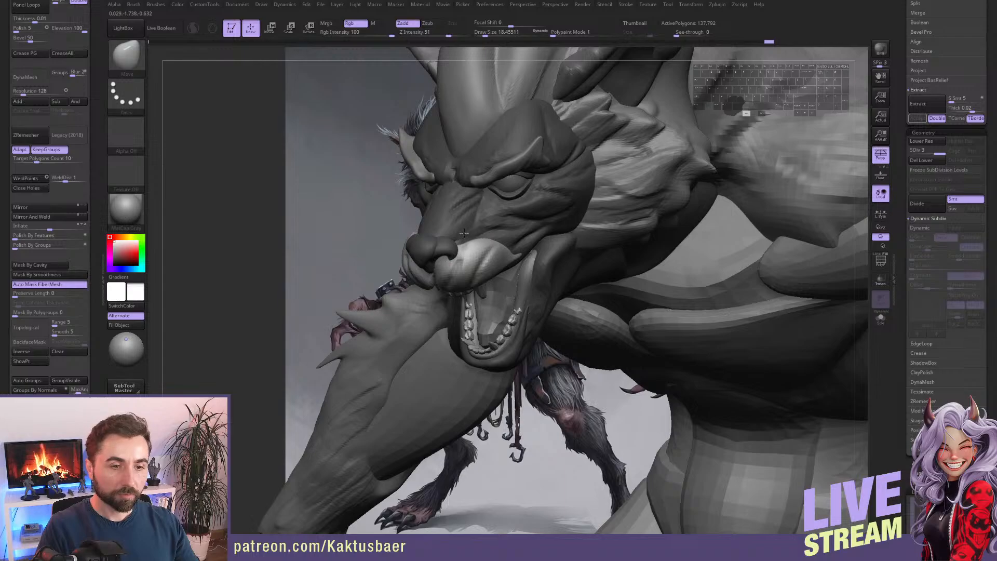
mouse_move(464, 233)
right_mouse_down()
mouse_move(496, 239)
mouse_move(511, 202)
mouse_move(536, 237)
right_mouse_up()
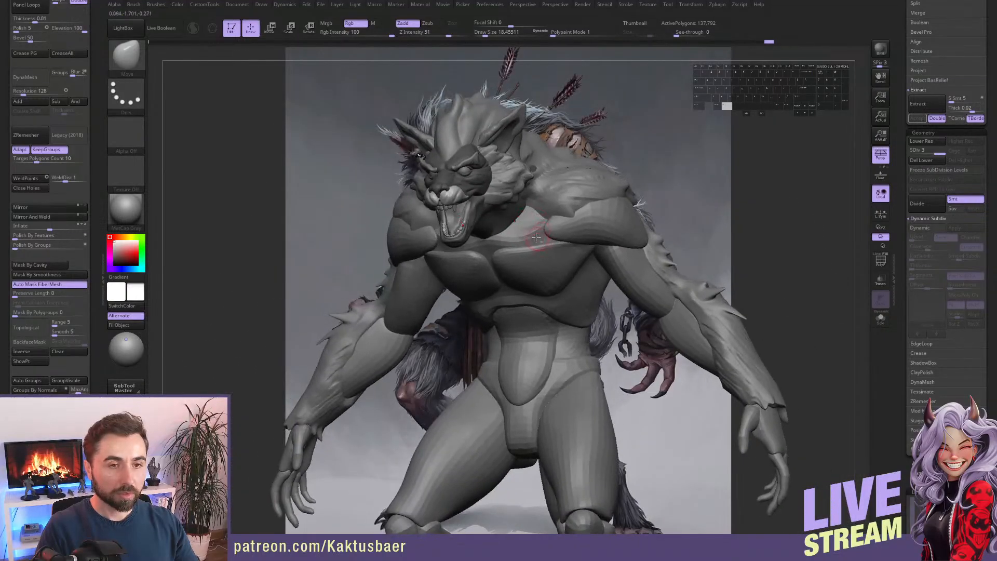
Select the shoulder fur piece Extract3 and build up broad fur clumps over the shoulder with the ClayBuildup brush.
left_click(563, 176, "alt")
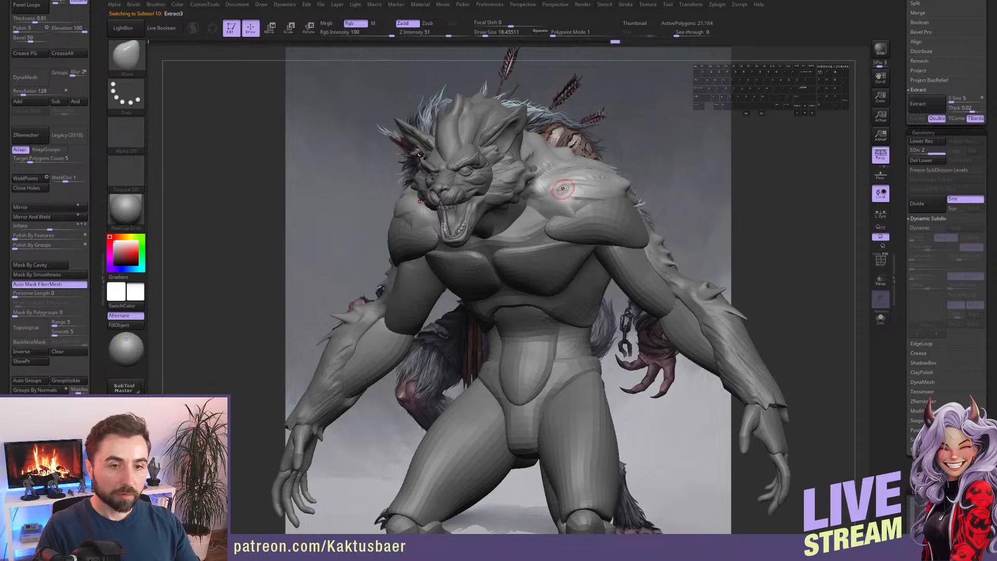
key("b")
key("c")
key("b")
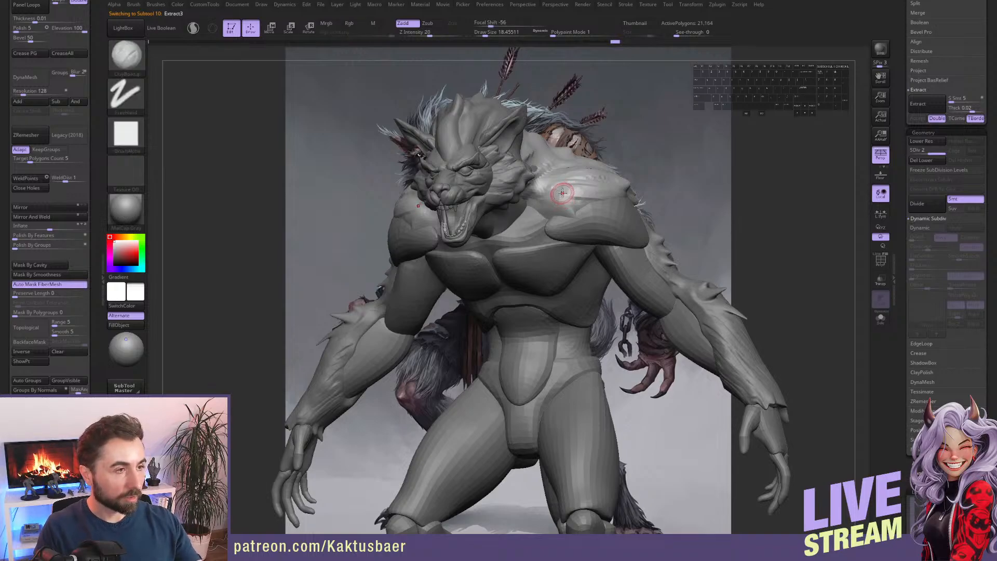
right_click_drag(562, 196, 556, 177)
mouse_move(575, 158)
left_mouse_down()
mouse_move(567, 169)
mouse_move(603, 181)
mouse_move(548, 205)
left_mouse_up()
right_click_drag(578, 203, 572, 219, "alt")
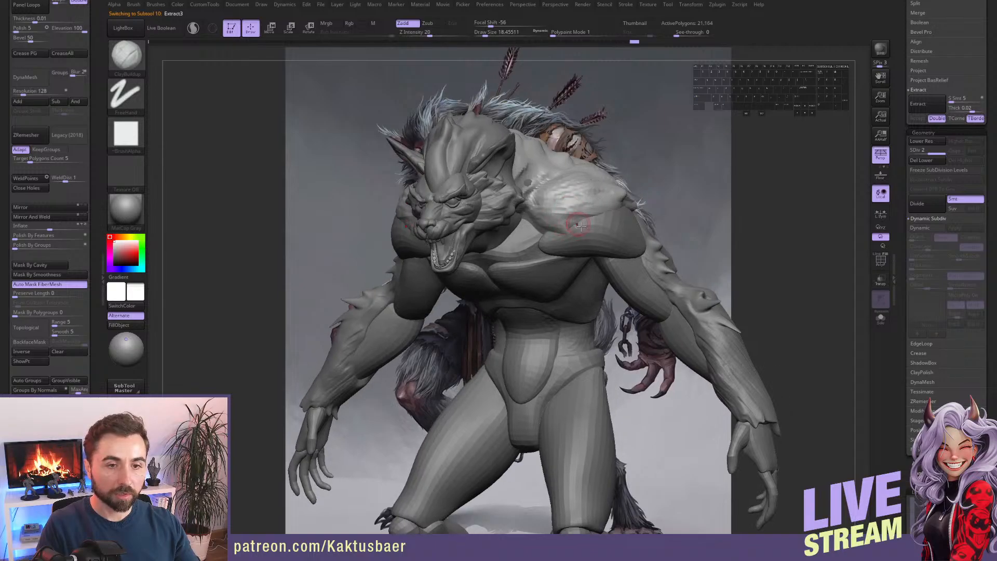
left_click_drag(576, 219, 605, 196)
right_click_drag(600, 207, 587, 184)
mouse_move(621, 193)
left_mouse_down()
mouse_move(608, 186)
mouse_move(612, 165)
mouse_move(585, 174)
mouse_move(579, 194)
left_mouse_up()
mouse_move(579, 196)
right_mouse_down()
mouse_move(561, 188)
mouse_move(557, 229)
right_mouse_up()
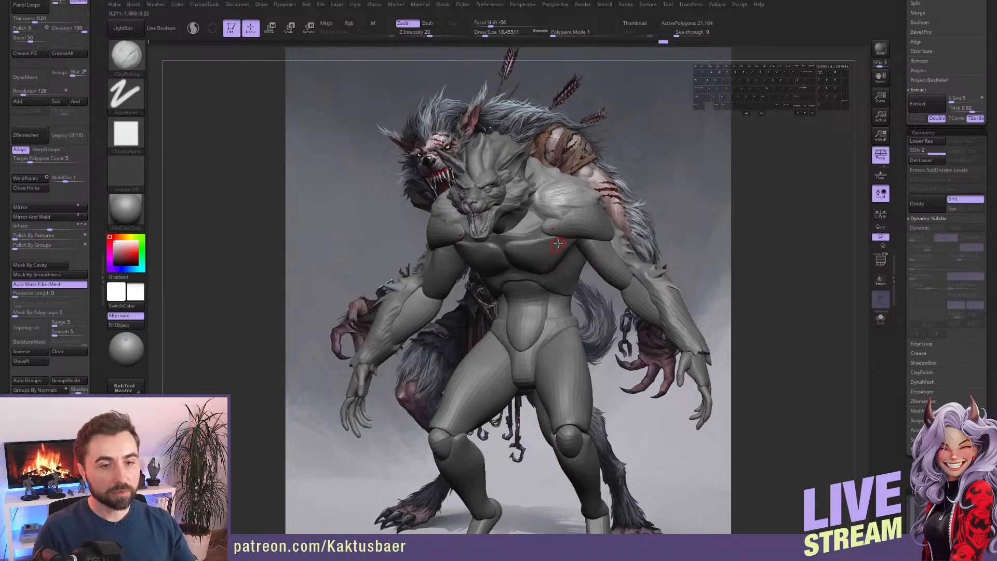
Take the shoulder fur piece up to subdivision level 3.
key("d")
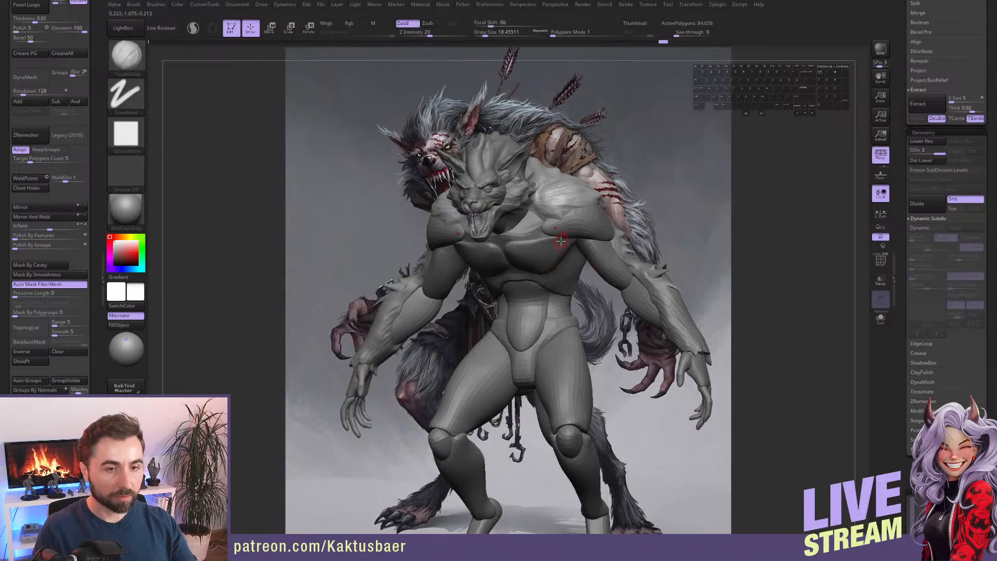
mouse_move(562, 224)
right_mouse_down("alt")
mouse_move(561, 251)
mouse_move(559, 235)
right_mouse_up("alt")
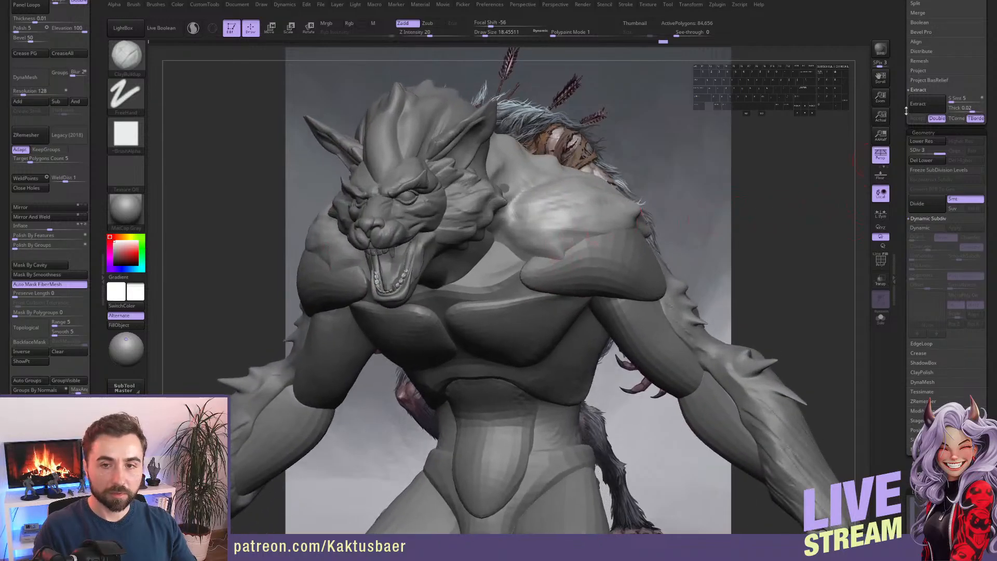
scroll(930, 135, "up", 1)
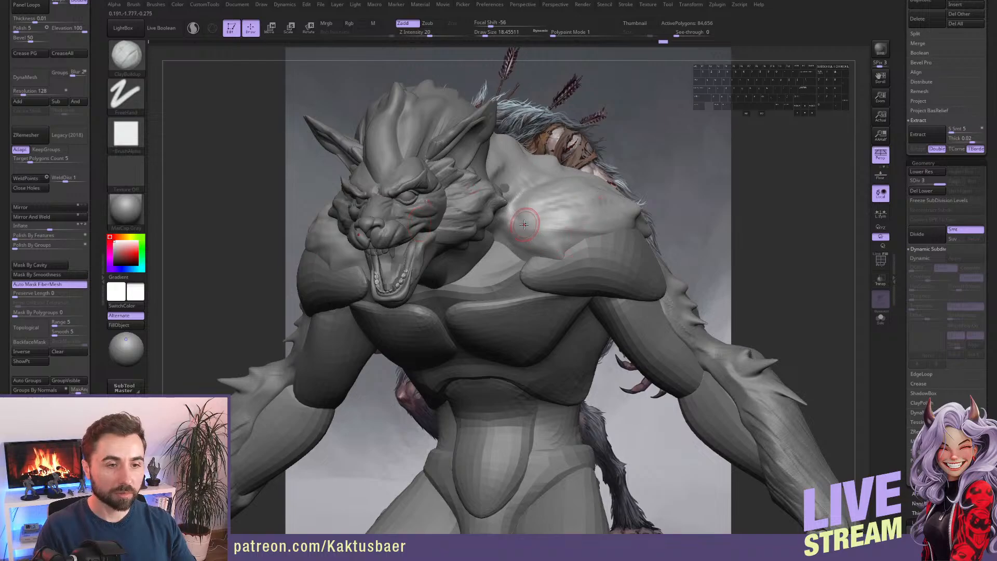
Add a fur stroke on the shoulder piece beside the neck, and build fur strands behind the ear on the head with ClayBuildup.
right_click_drag(524, 222, 536, 202)
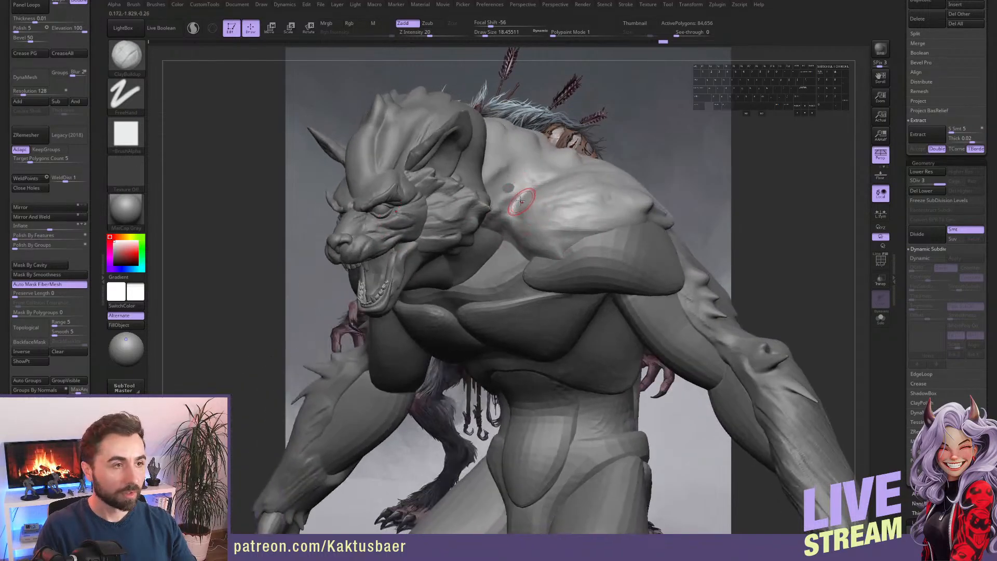
mouse_move(523, 181)
left_mouse_down()
mouse_move(493, 195)
mouse_move(513, 191)
mouse_move(488, 227)
left_mouse_up()
mouse_move(509, 214)
right_mouse_down()
mouse_move(485, 235)
mouse_move(470, 231)
mouse_move(473, 248)
right_mouse_up()
left_click(469, 213, "alt")
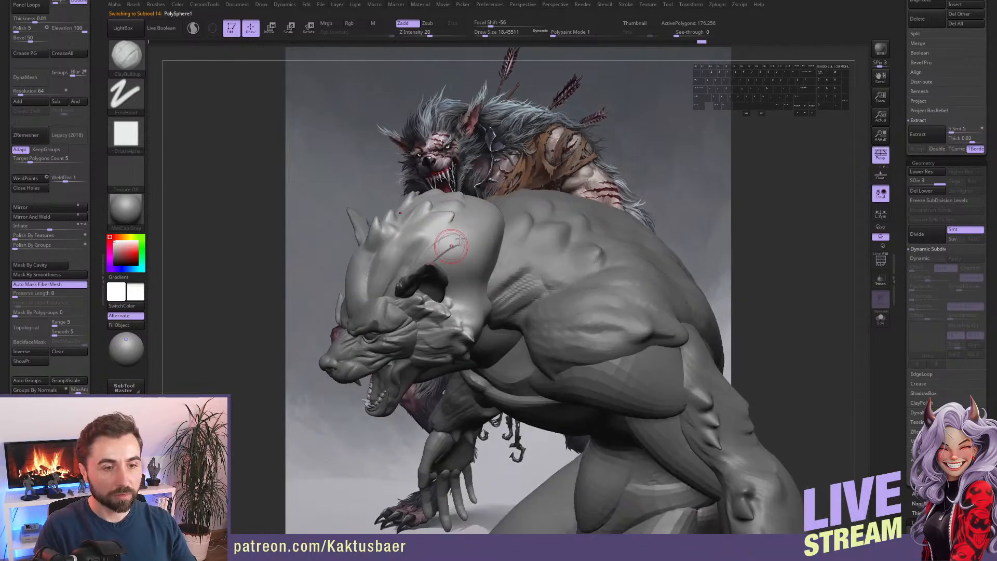
mouse_move(474, 249)
left_mouse_down()
mouse_move(457, 278)
mouse_move(466, 320)
left_mouse_up()
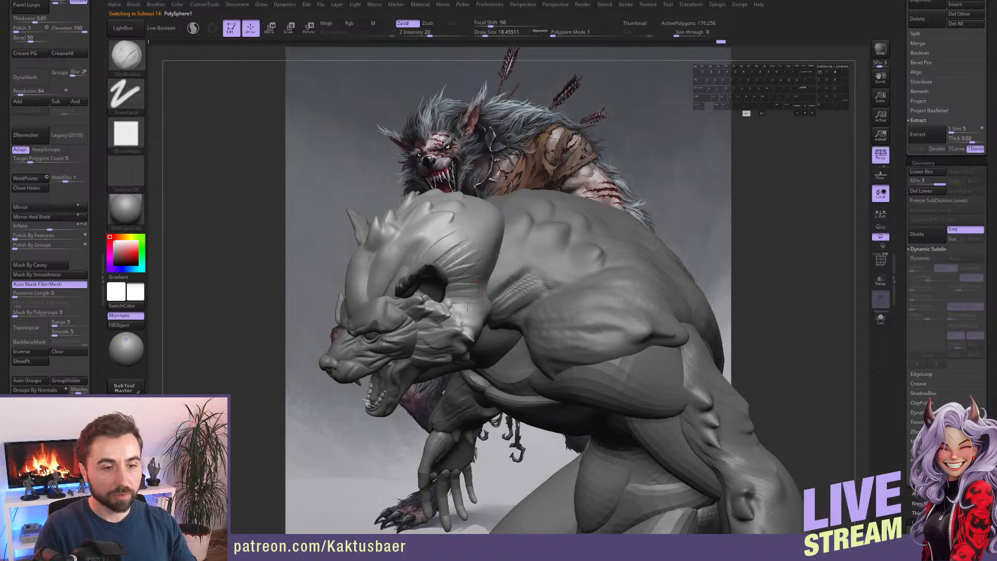
left_click_drag(484, 239, 453, 250)
left_click_drag(477, 235, 445, 230)
mouse_move(447, 283)
right_mouse_down()
mouse_move(450, 255)
mouse_move(487, 256)
mouse_move(486, 266)
mouse_move(457, 243)
mouse_move(475, 260)
right_mouse_up()
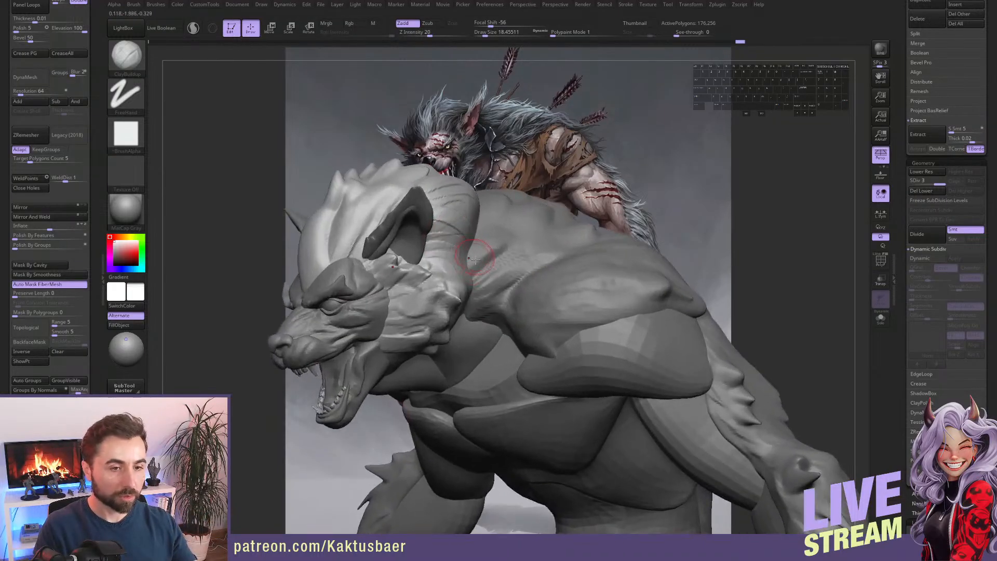
Pull pointed fur tufts out of the head's rear edge behind the ear and cheek with the SnakeHook brush.
key("b")
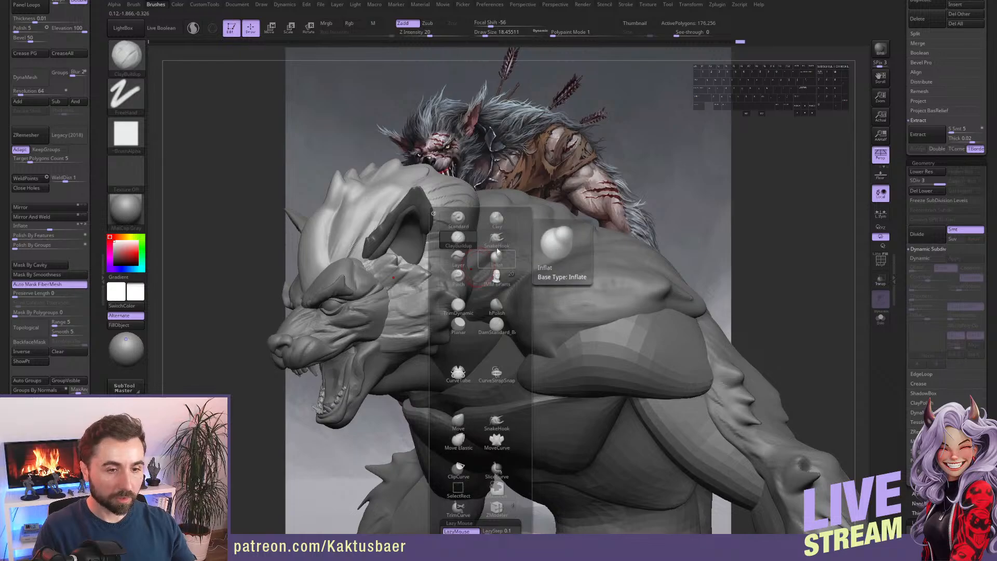
key("s")
key("h")
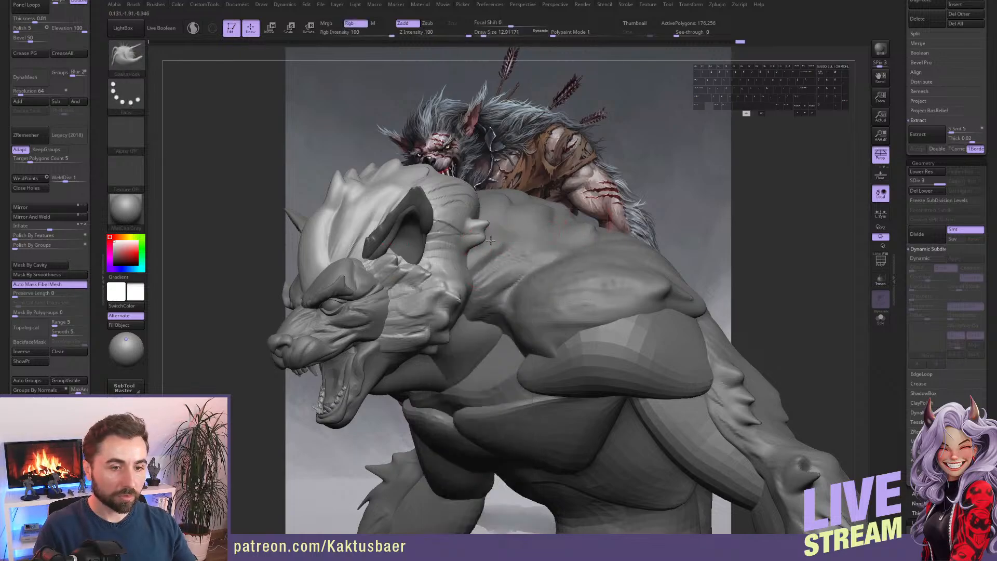
left_click_drag(478, 278, 488, 287)
right_click_drag(472, 299, 485, 283)
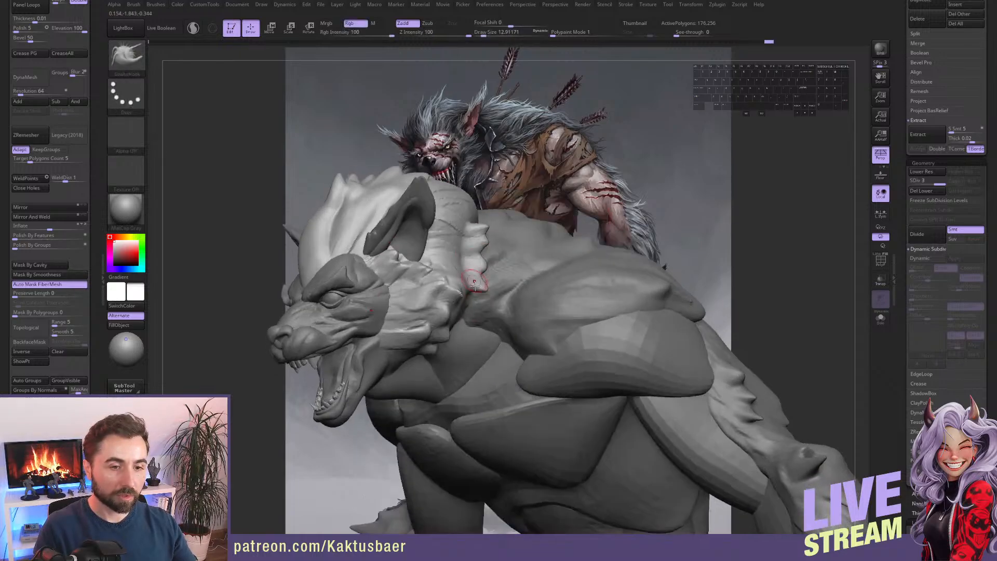
left_click_drag(472, 300, 486, 309)
mouse_move(474, 323)
right_mouse_down()
mouse_move(457, 327)
mouse_move(469, 282)
right_mouse_up()
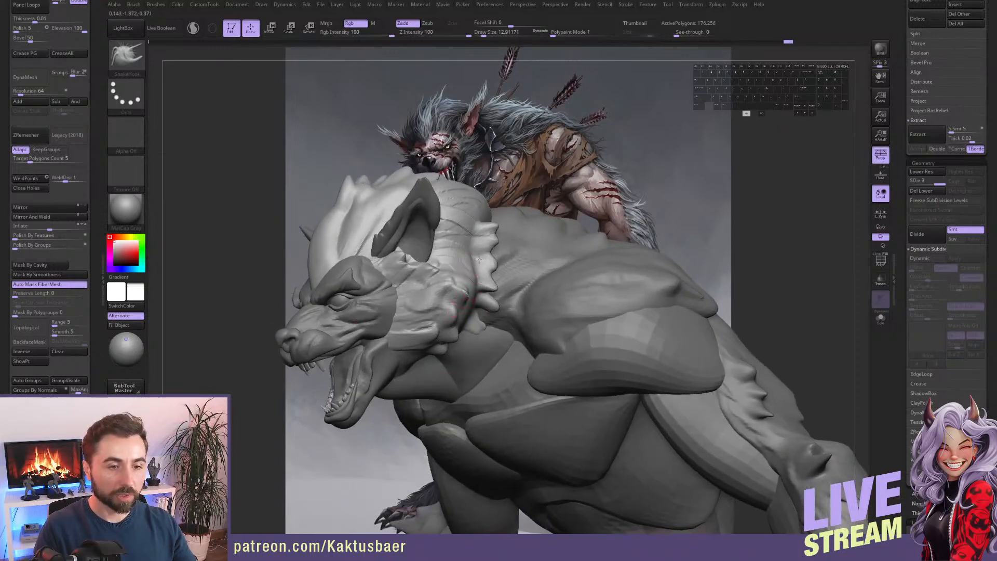
Pull more SnakeHook fur tufts from the upper back of the head toward the nape.
mouse_move(477, 243)
right_mouse_down()
mouse_move(483, 220)
mouse_move(491, 239)
right_mouse_up()
left_click_drag(515, 224, 519, 218)
key("s")
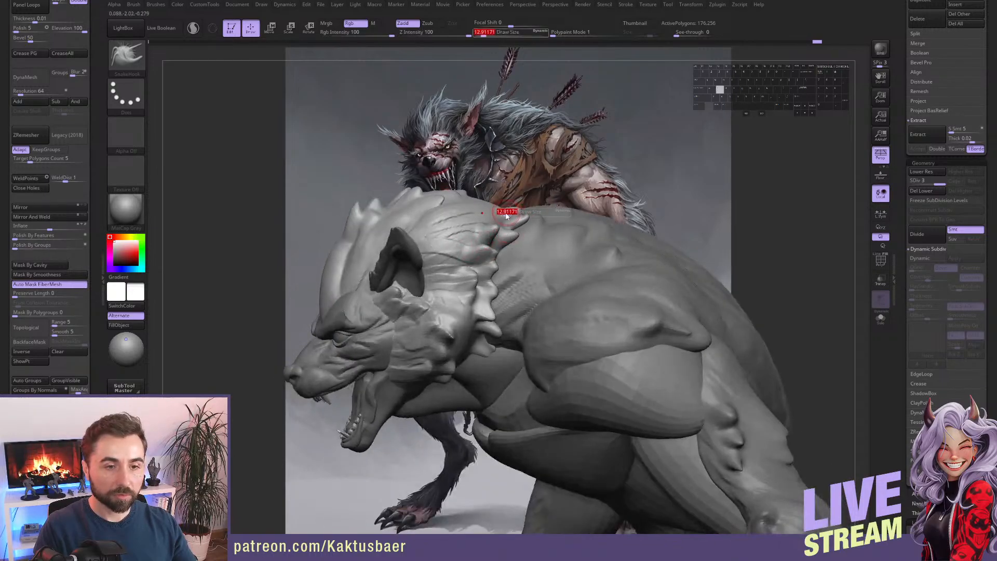
right_click_drag(508, 208, 504, 238, "alt")
mouse_move(483, 212)
left_mouse_down()
mouse_move(509, 214)
mouse_move(519, 229)
left_mouse_up()
Sculpt flowing fur strands across the back of the head into the new tufts with ClayBuildup at draw size about 13.
key("b")
key("c")
key("b")
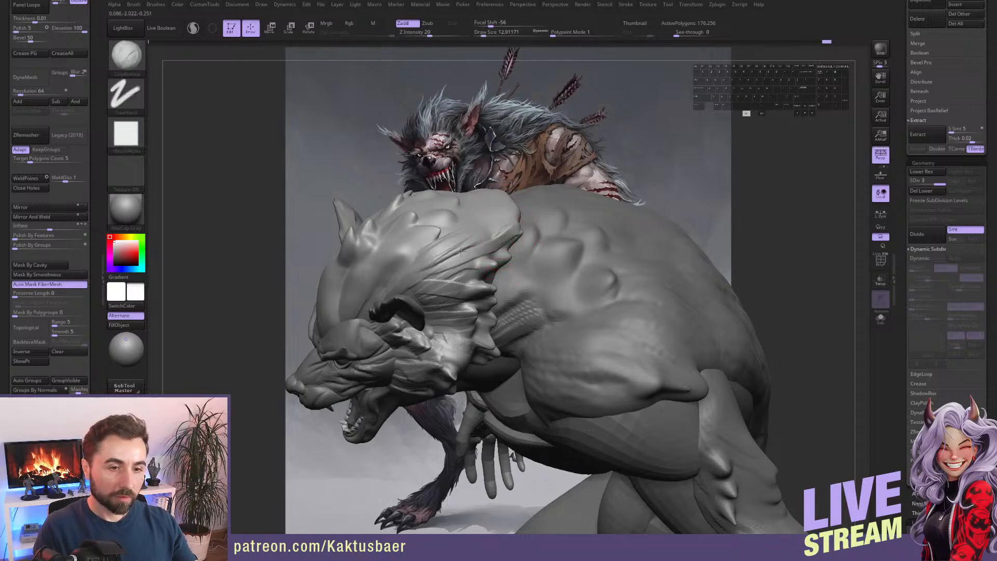
mouse_move(506, 234)
right_mouse_down()
mouse_move(489, 266)
mouse_move(452, 270)
mouse_move(460, 231)
mouse_move(500, 254)
right_mouse_up()
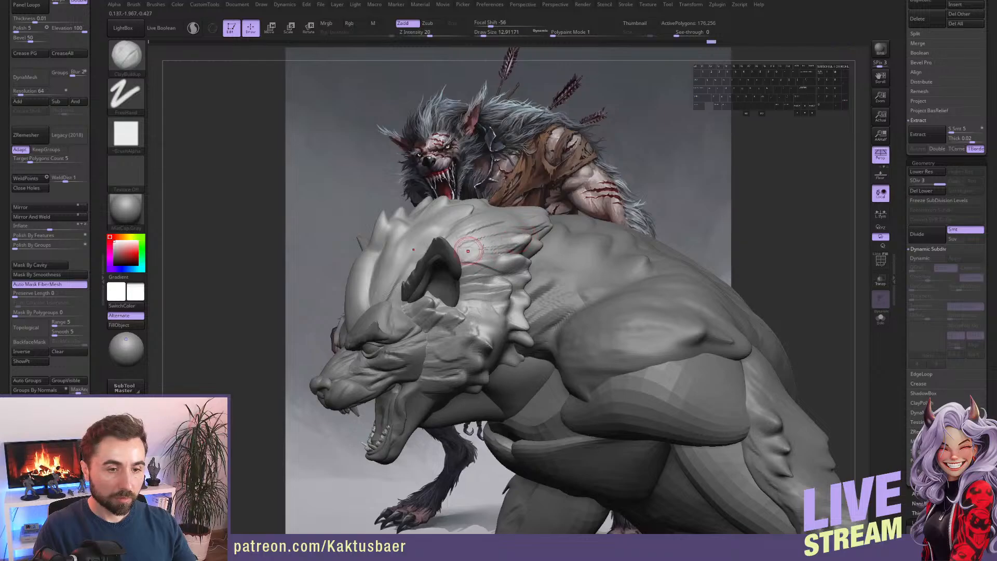
mouse_move(464, 261)
right_mouse_down()
mouse_move(506, 246)
mouse_move(485, 250)
right_mouse_up()
Reshape the fur silhouette along the back of the head and nape with the Move brush at draw sizes of about 31 to 44.
key("b")
key("m")
key("v")
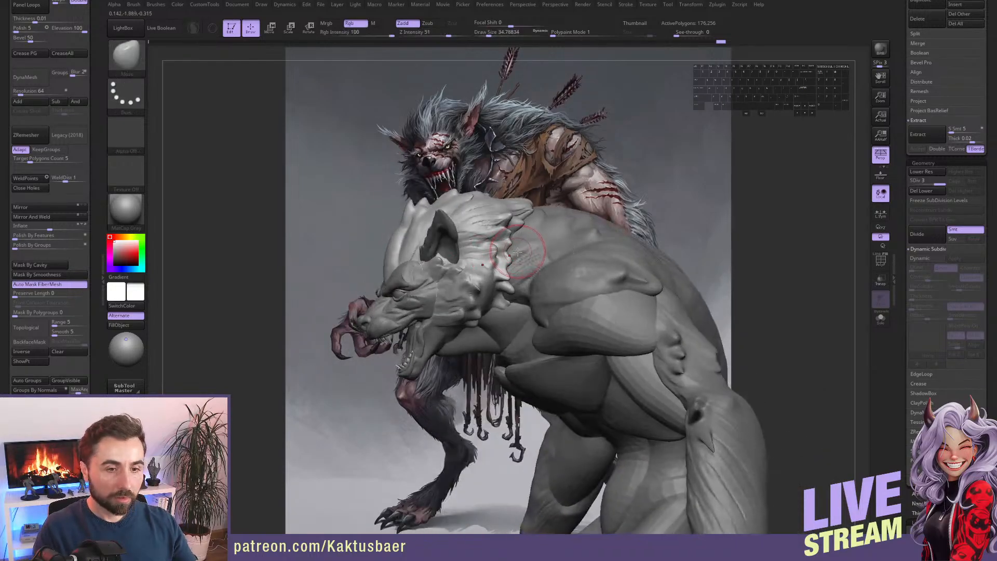
key("s")
left_click_drag(514, 254, 516, 254)
mouse_move(515, 232)
right_mouse_down()
mouse_move(540, 213)
mouse_move(534, 221)
right_mouse_up()
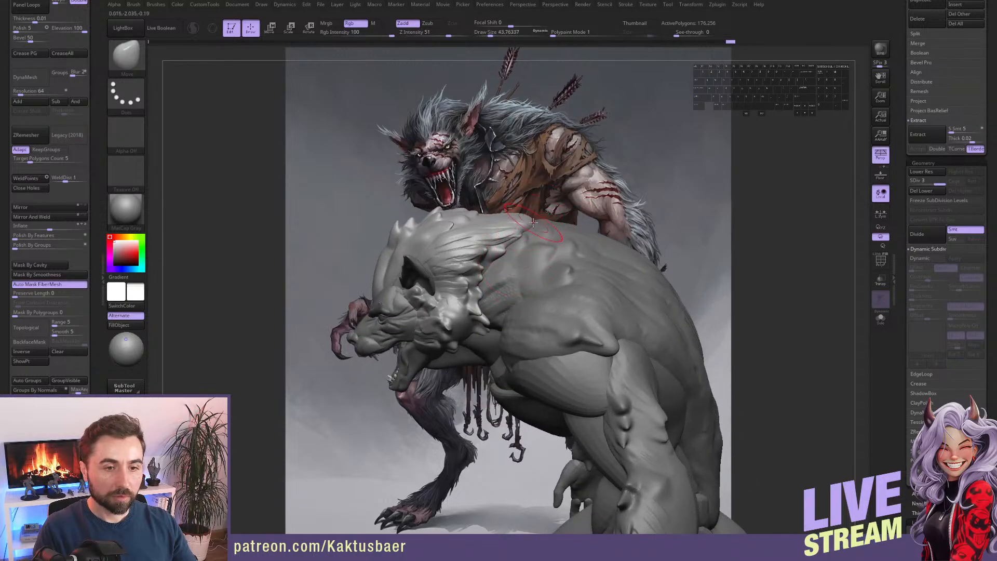
mouse_move(522, 223)
left_mouse_down()
mouse_move(526, 213)
mouse_move(491, 219)
left_mouse_up()
key("s")
right_click_drag(492, 219, 497, 200)
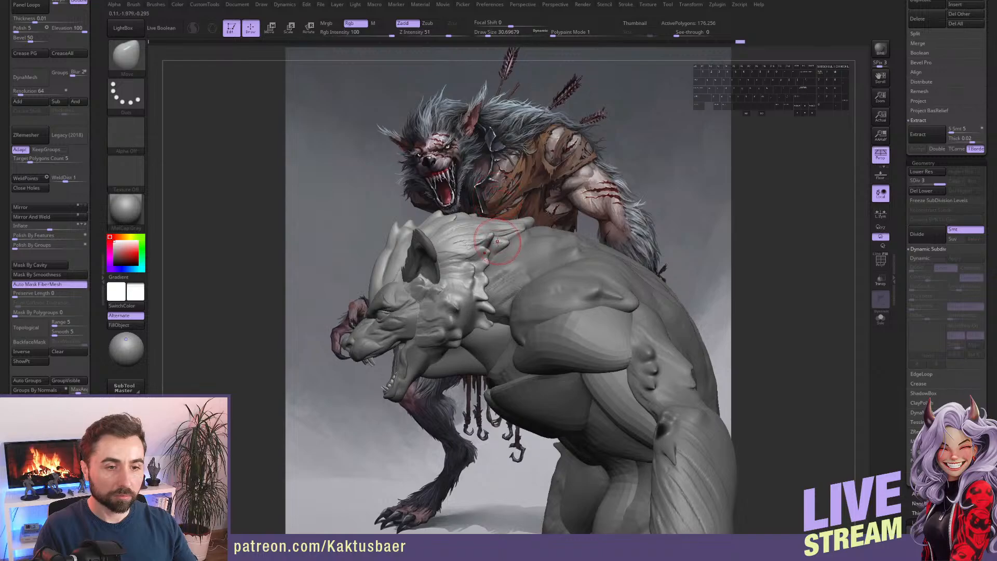
Adjust the crown fur beside the ear in front view with the Move brush at draw size about 46.
right_click_drag(497, 242, 525, 252)
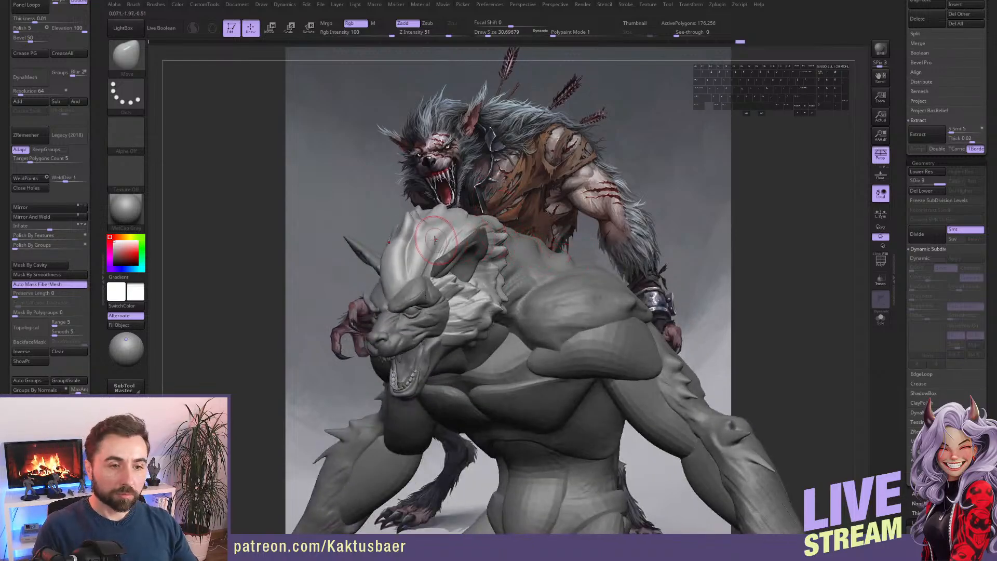
mouse_move(435, 239)
right_mouse_down()
mouse_move(447, 220)
mouse_move(475, 227)
mouse_move(458, 241)
right_mouse_up()
key("s")
mouse_move(458, 243)
left_mouse_down()
mouse_move(452, 257)
mouse_move(454, 228)
left_mouse_up()
key("s")
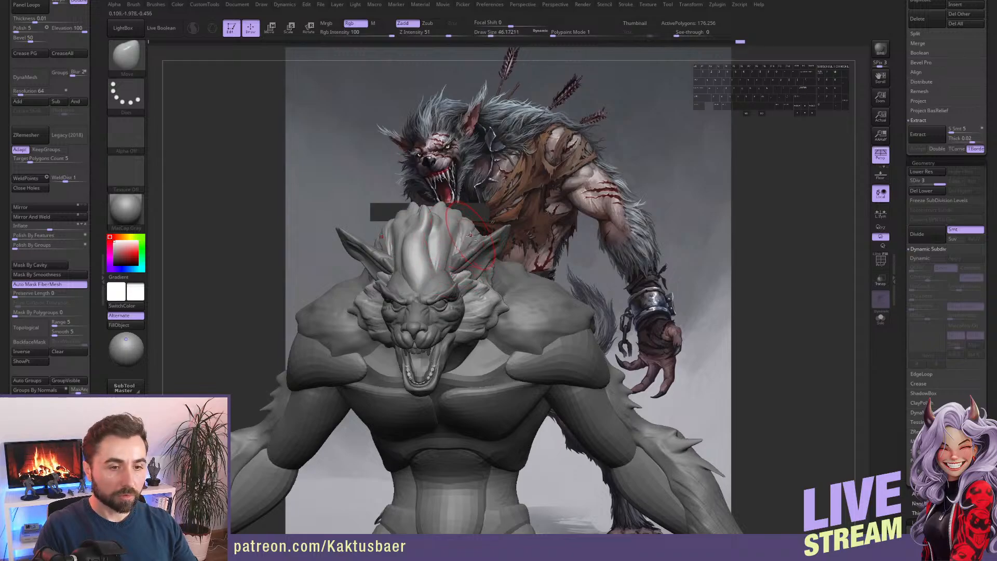
mouse_move(458, 236)
right_mouse_down()
mouse_move(471, 326)
mouse_move(461, 214)
mouse_move(491, 249)
mouse_move(457, 210)
right_mouse_up()
Select the Werewolf body subtool and subdivide it up to level 3.
left_click(530, 244, "alt")
mouse_move(457, 211)
right_mouse_down("alt")
mouse_move(483, 203)
mouse_move(481, 231)
mouse_move(491, 238)
mouse_move(553, 188)
right_mouse_up("alt")
right_click_drag(667, 266, 730, 259)
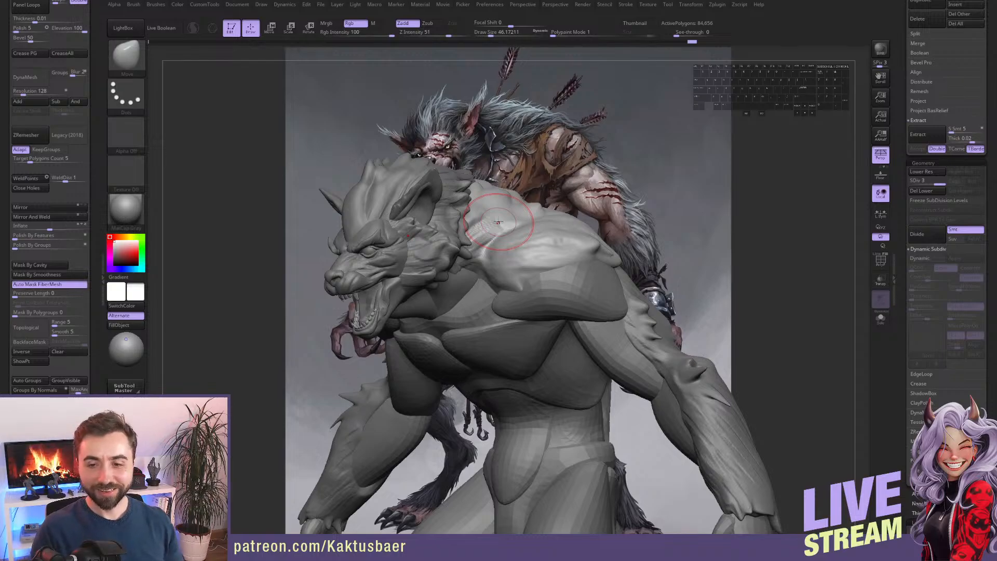
mouse_move(507, 220)
right_mouse_down()
mouse_move(530, 209)
mouse_move(522, 260)
mouse_move(554, 220)
right_mouse_up()
left_click(515, 250, "alt")
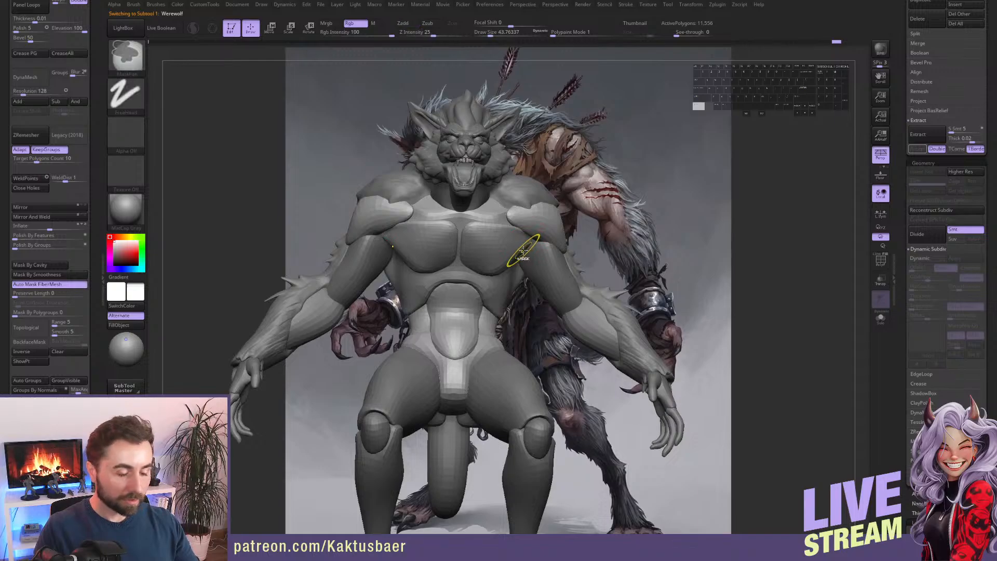
key("ctrl+d")
key("ctrl+d")
Mask the body except for the torso around the pectorals and adjust the collarbone area with the Move brush.
mouse_move(517, 253)
right_mouse_down()
mouse_move(493, 239)
mouse_move(496, 248)
mouse_move(487, 251)
mouse_move(476, 218)
right_mouse_up()
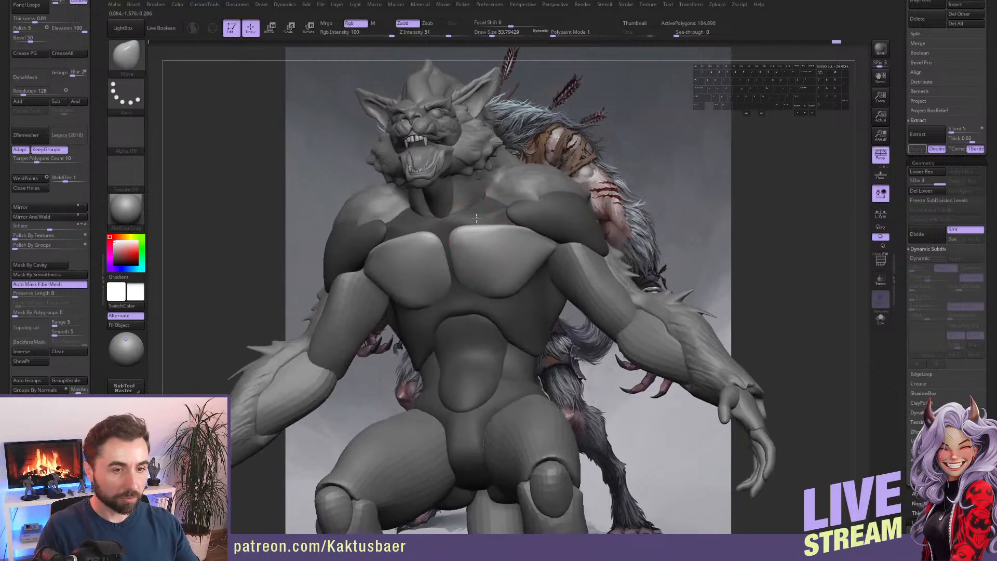
mouse_move(521, 246)
right_mouse_down()
mouse_move(465, 279)
mouse_move(470, 215)
right_mouse_up()
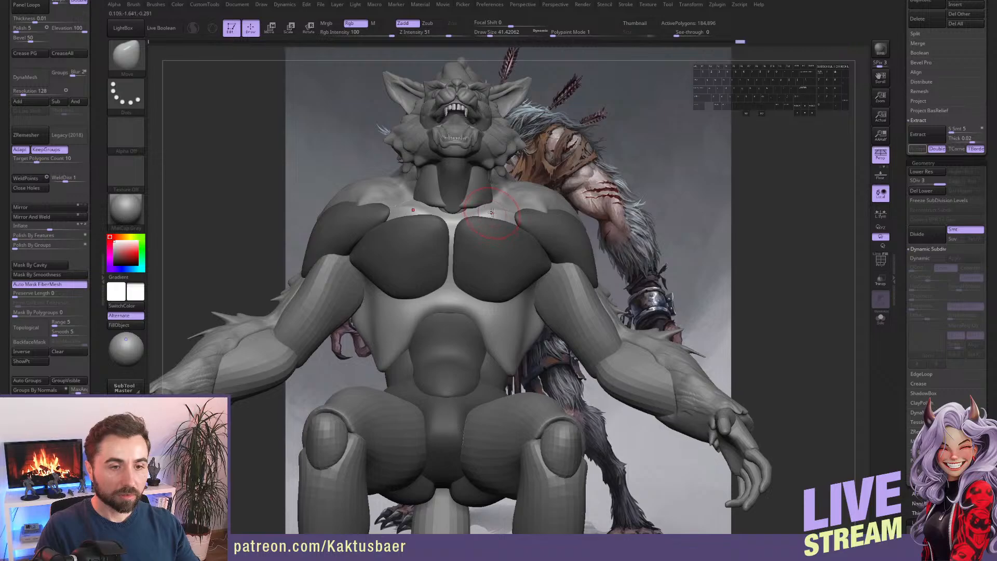
right_click_drag(492, 213, 471, 223)
key("s")
left_click_drag(468, 223, 471, 223)
Select the neck piece Werewolf1_1, clear its mask, and move its lower end down between the collarbones with the Move brush.
left_click(466, 209, "alt")
right_click_drag(466, 209, 470, 200)
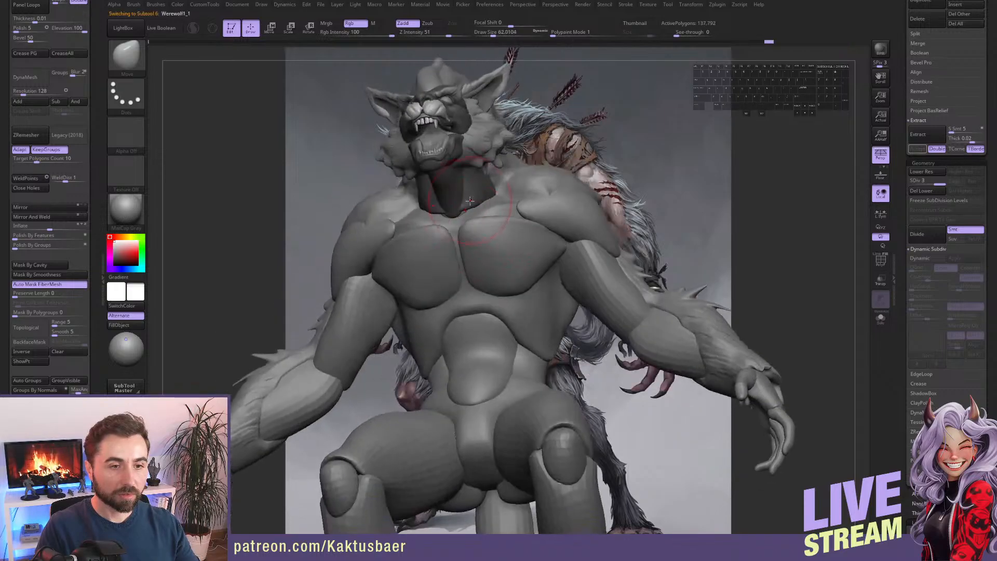
left_click_drag(621, 128, 642, 150, "ctrl")
left_click_drag(451, 214, 453, 226)
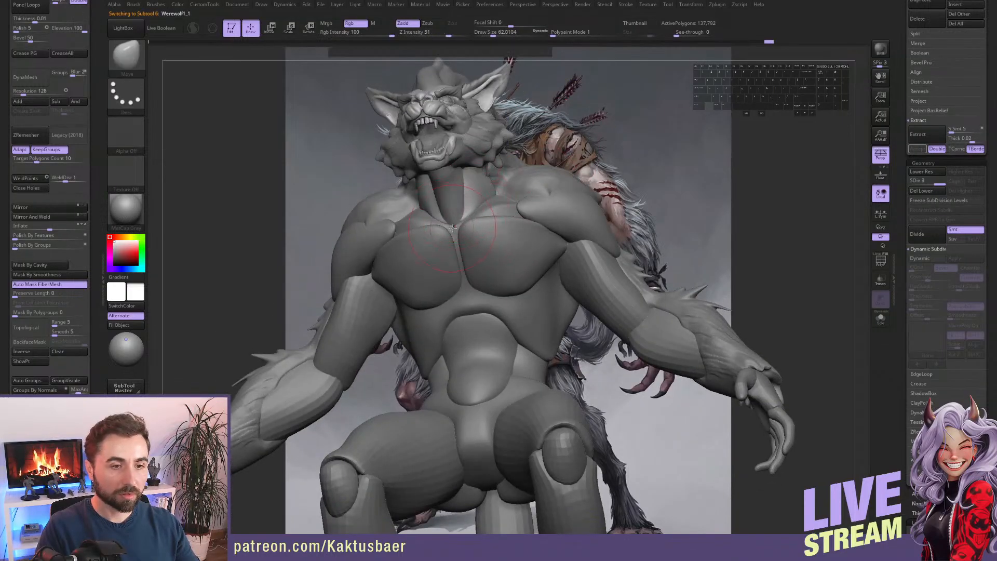
right_click_drag(453, 228, 424, 234)
left_click_drag(451, 212, 445, 216)
mouse_move(448, 211)
right_mouse_down()
mouse_move(478, 191)
mouse_move(501, 215)
right_mouse_up()
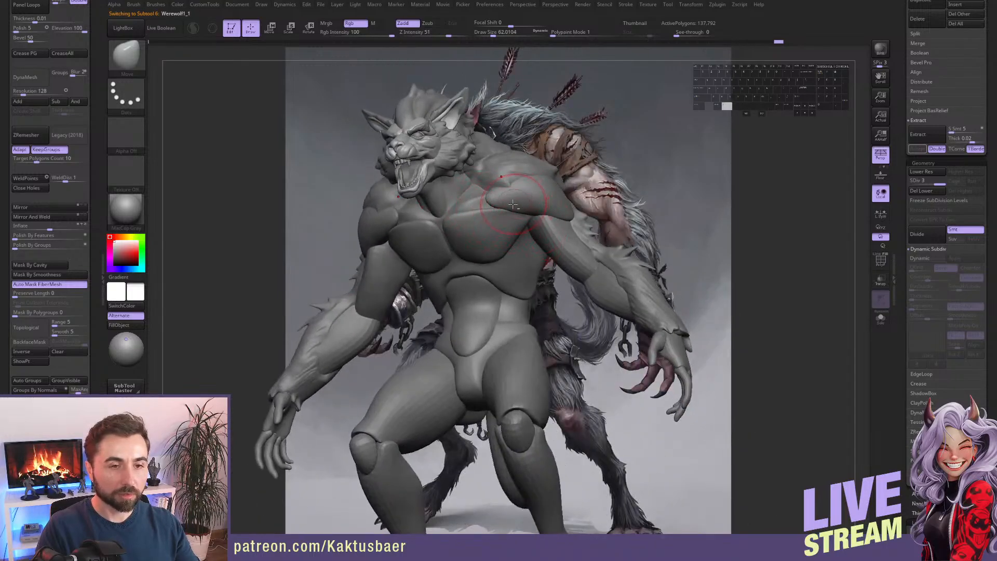
Reselect the Werewolf body subtool and clear its mask.
left_click(512, 208, "alt")
right_click_drag(519, 271, 569, 292)
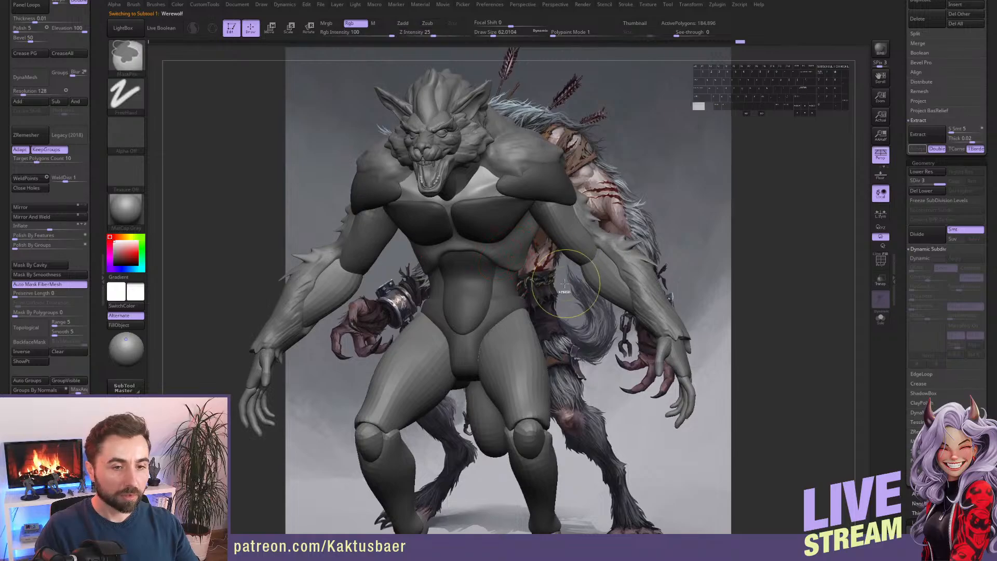
left_click_drag(571, 301, 584, 316, "ctrl")
right_click_drag(546, 314, 553, 241, "alt")
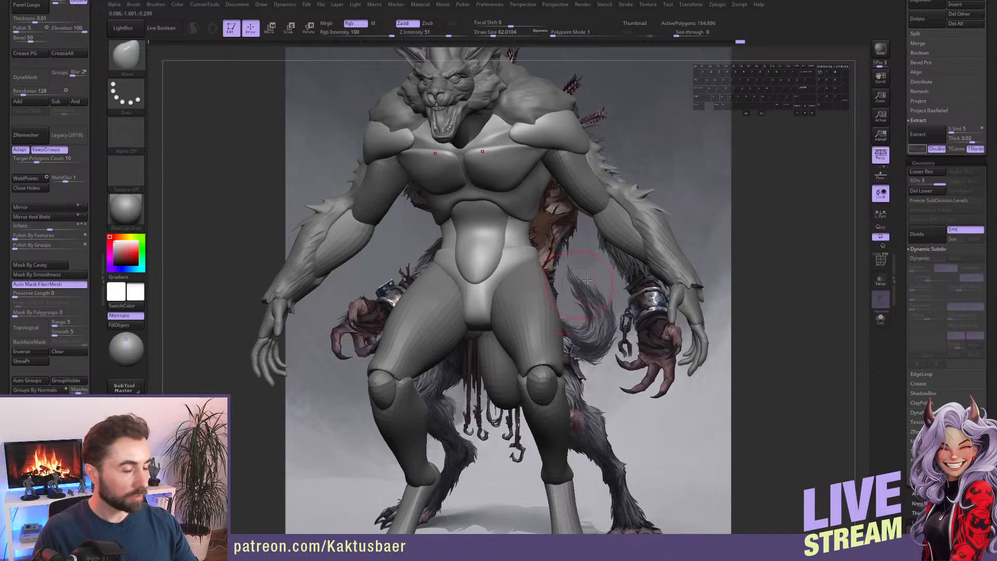
Build up the lower ribcage arch beneath the pectorals with the ClayBuildup brush at draw size about 27.
left_click_drag(631, 283, 665, 356)
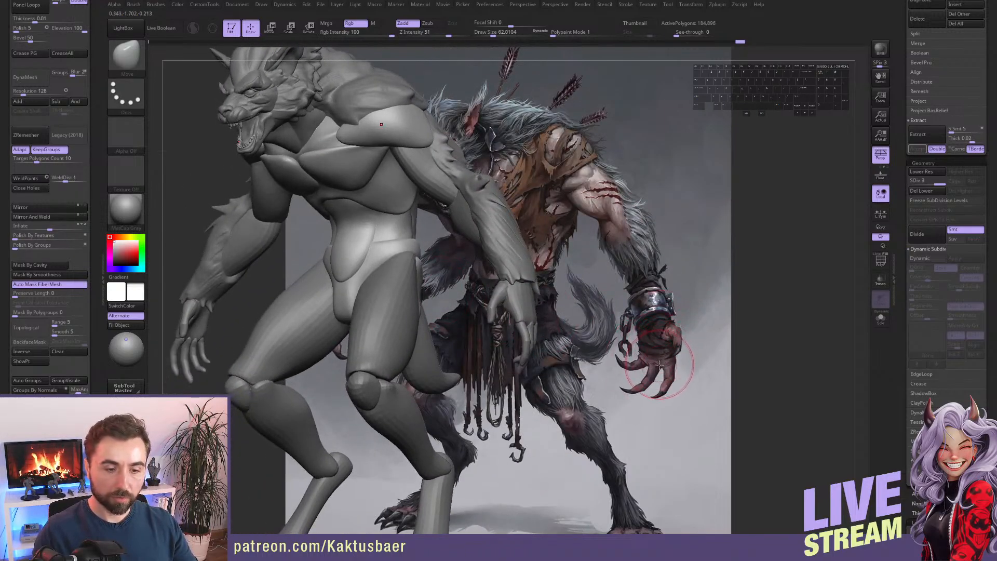
left_click_drag(676, 359, 530, 279)
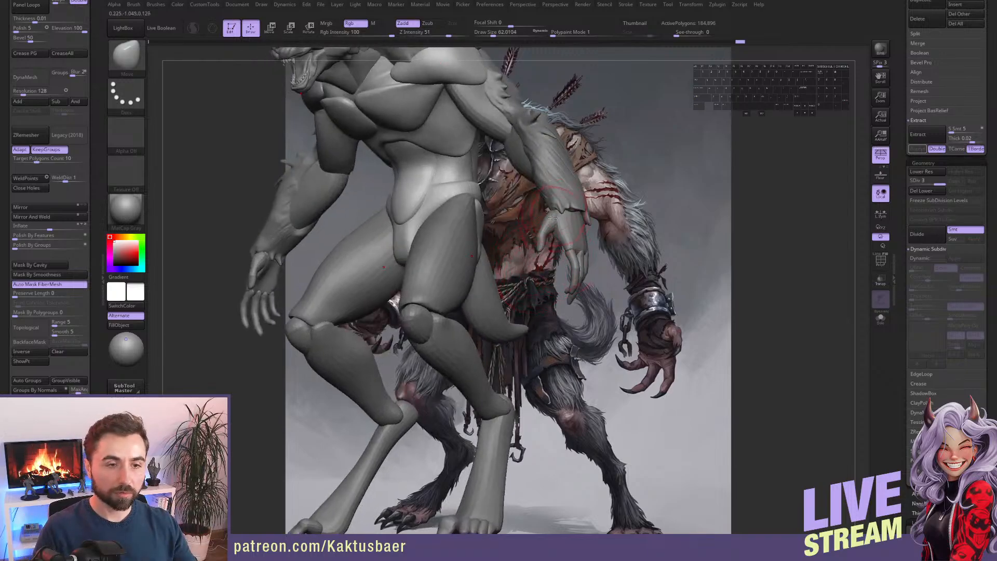
left_click_drag(531, 279, 564, 281)
mouse_move(476, 221)
right_mouse_down("alt")
mouse_move(501, 229)
mouse_move(518, 265)
right_mouse_up("alt")
key("3")
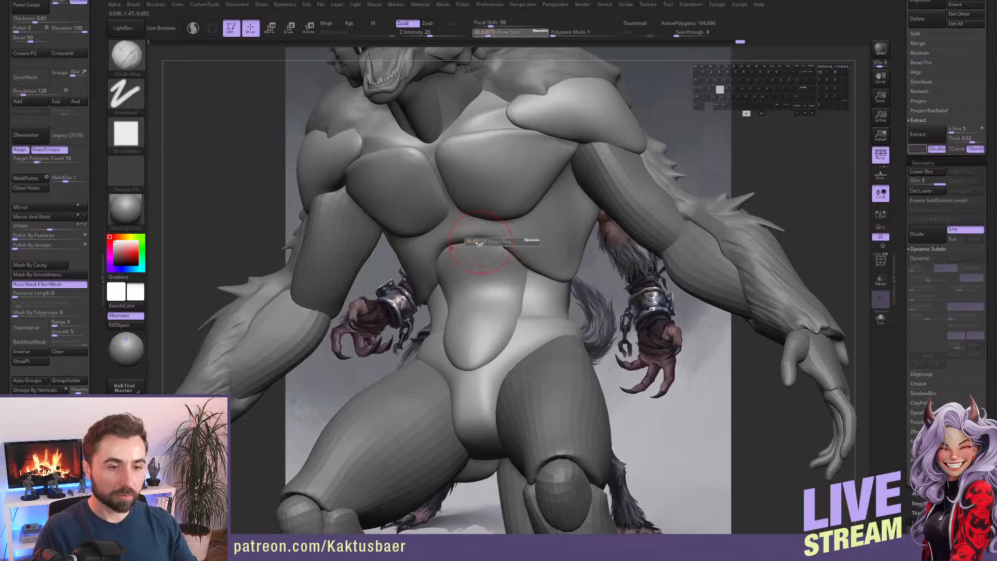
right_click_drag(468, 226, 470, 229)
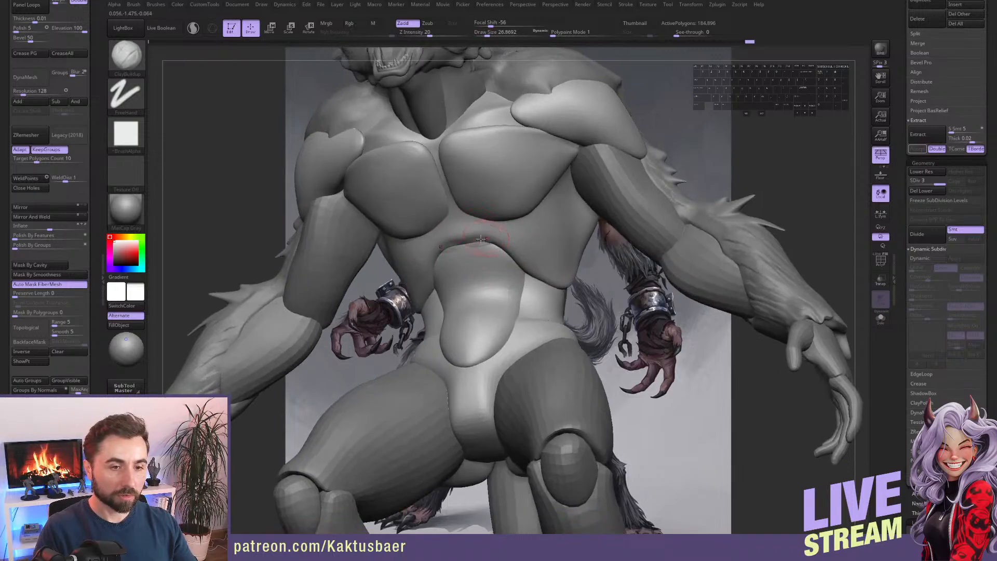
left_click_drag(470, 229, 526, 257)
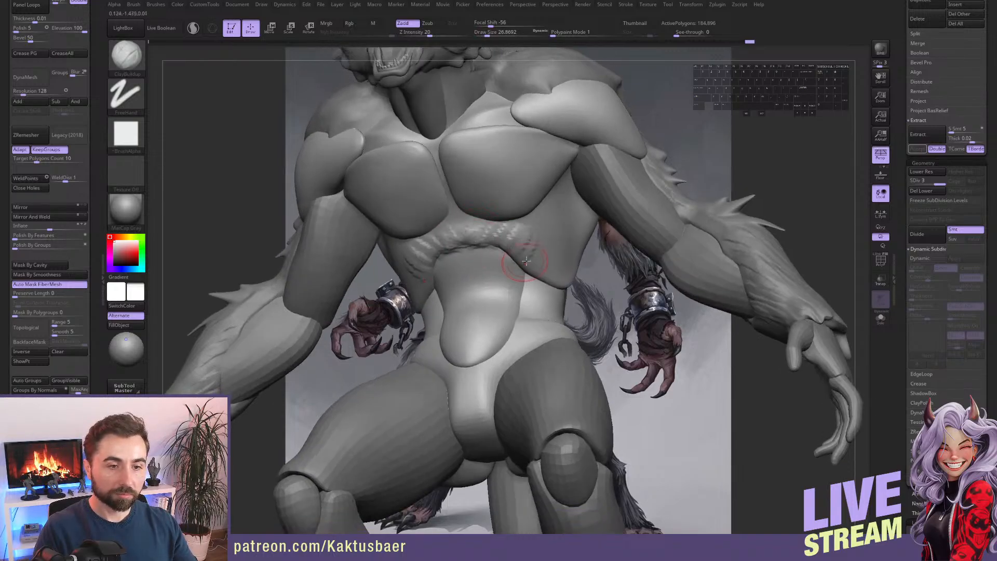
right_click_drag(536, 241, 535, 247)
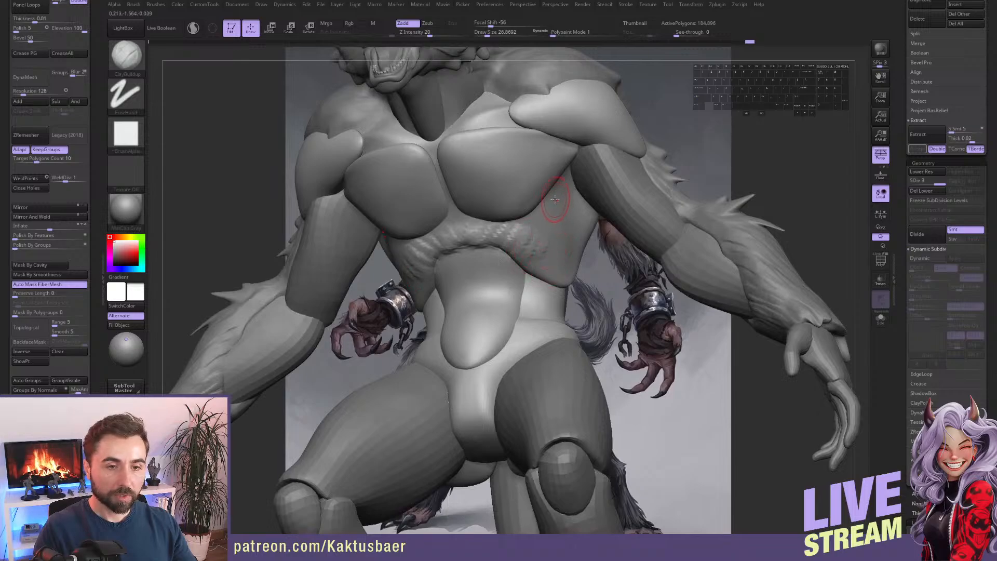
Build up muscle volume on the side of the ribcage below the armpit with ClayBuildup and smooth it.
right_click_drag(560, 235, 553, 224)
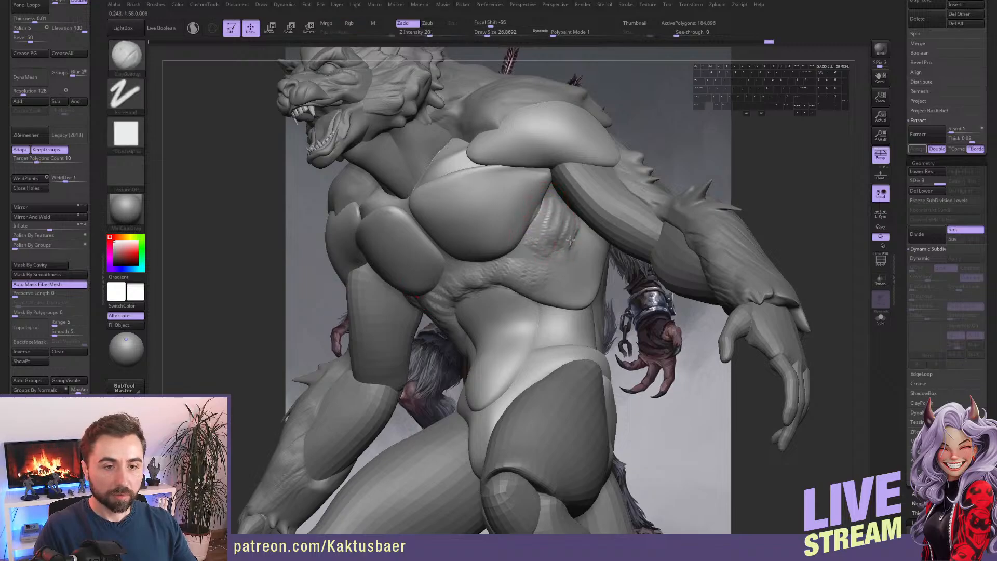
key("shift")
right_click_drag(551, 224, 543, 237, "alt")
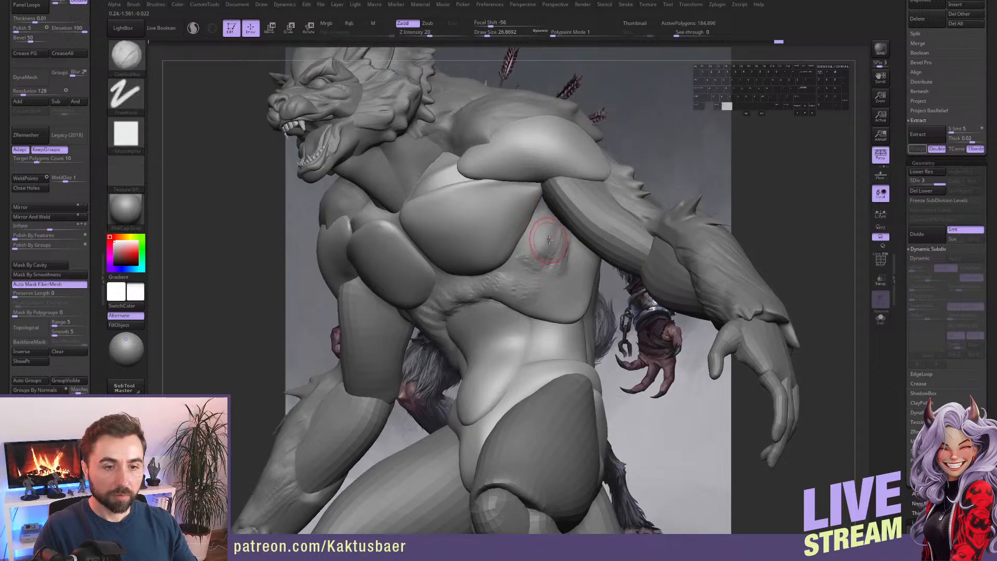
left_click_drag(545, 240, 551, 260, "shift")
Isolate the body in Solo mode and carve a diagonal crease along the side of the ribcage with the DamStandard brush.
mouse_move(550, 259)
right_mouse_down()
mouse_move(556, 242)
mouse_move(542, 263)
mouse_move(560, 267)
mouse_move(541, 267)
right_mouse_up()
key("b")
key("d")
key("s")
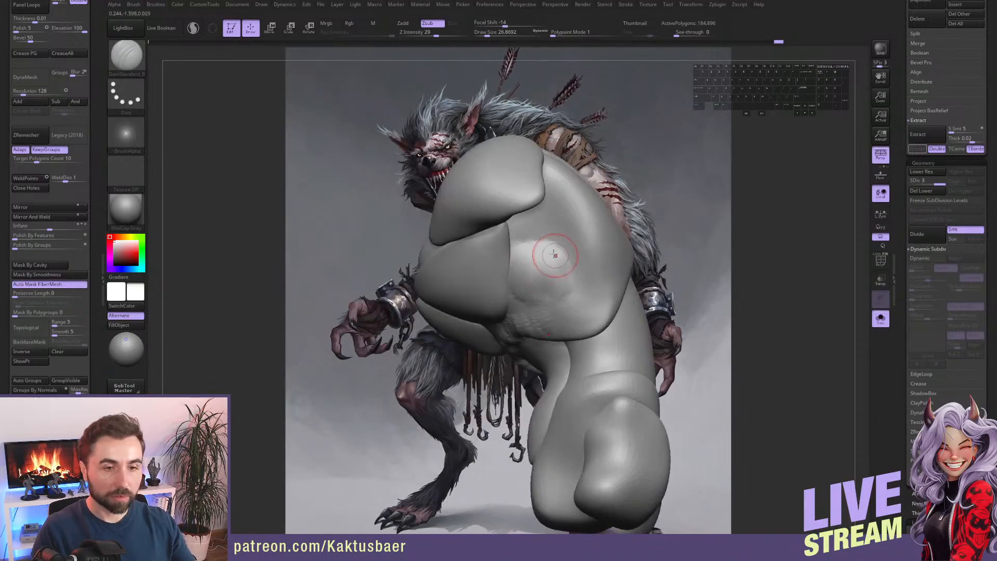
left_click_drag(585, 263, 609, 292)
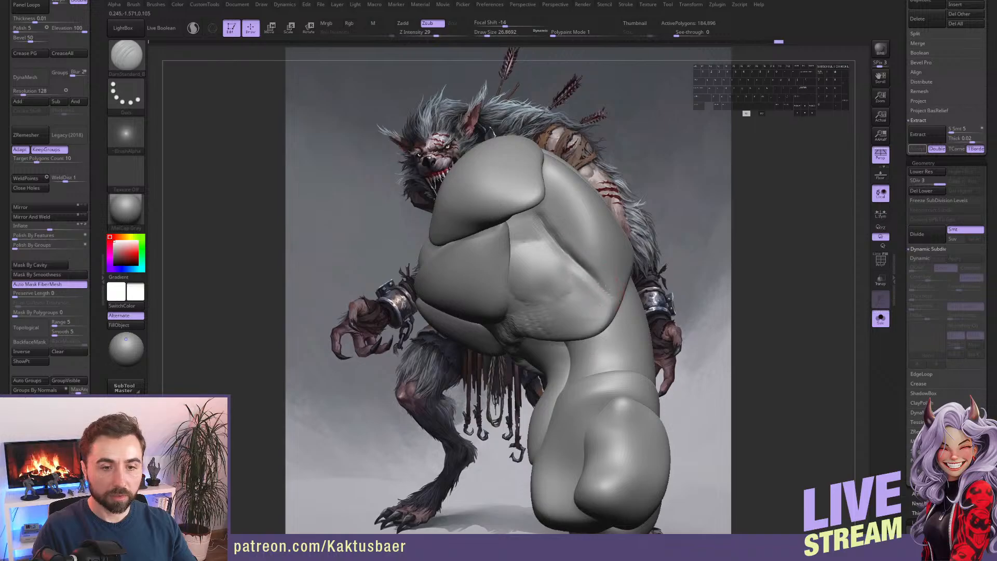
Build up the muscle on the side of the ribcage with ClayBuildup, smooth the lower crease, and leave Solo mode.
right_click_drag(598, 285, 544, 280)
key("b")
key("c")
key("b")
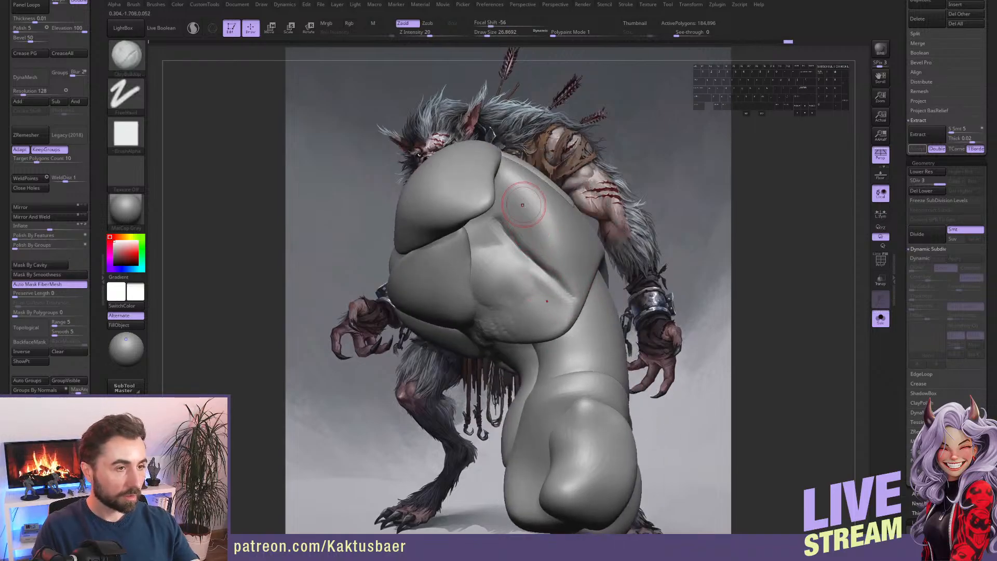
mouse_move(506, 177)
left_mouse_down()
mouse_move(557, 247)
mouse_move(532, 217)
left_mouse_up()
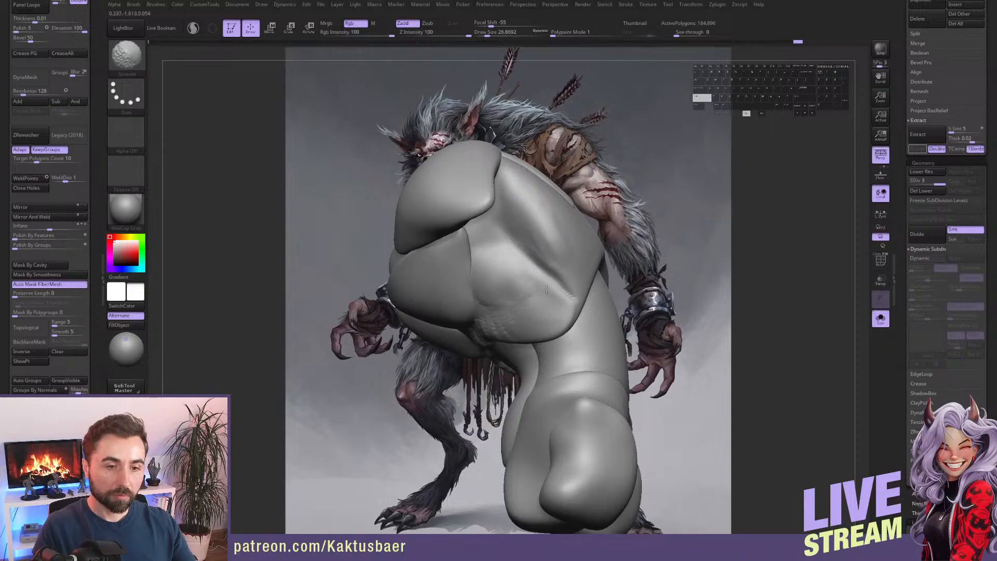
left_click_drag(546, 289, 567, 300, "shift")
right_click_drag(565, 299, 558, 283, "ctrl")
left_click_drag(545, 274, 563, 289, "shift")
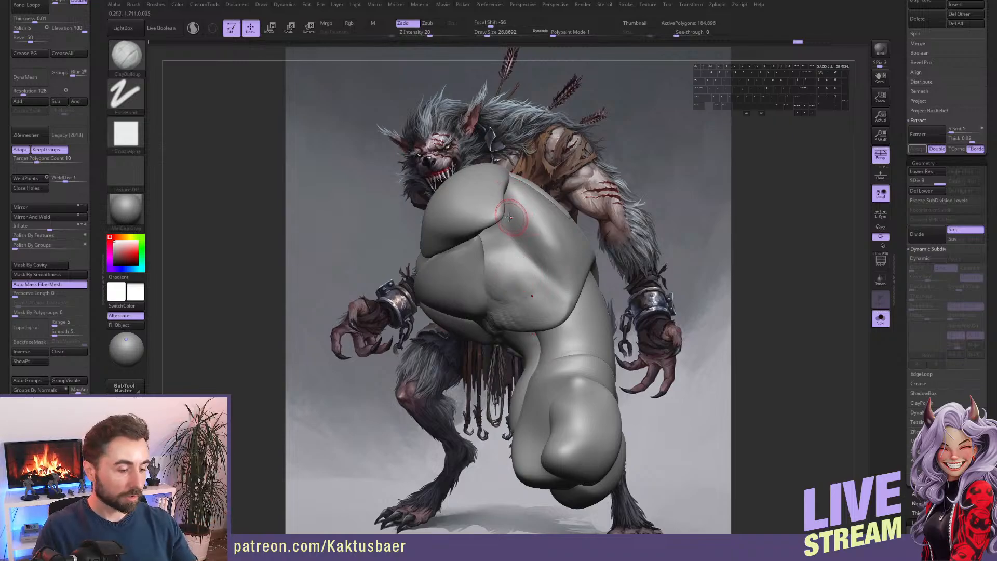
key("alt+s")
Reshape the deltoid's outer silhouette with the Move brush at a draw size of about 56.
mouse_move(509, 200)
right_mouse_down()
mouse_move(531, 195)
mouse_move(542, 259)
mouse_move(555, 267)
right_mouse_up()
key("b")
key("m")
key("v")
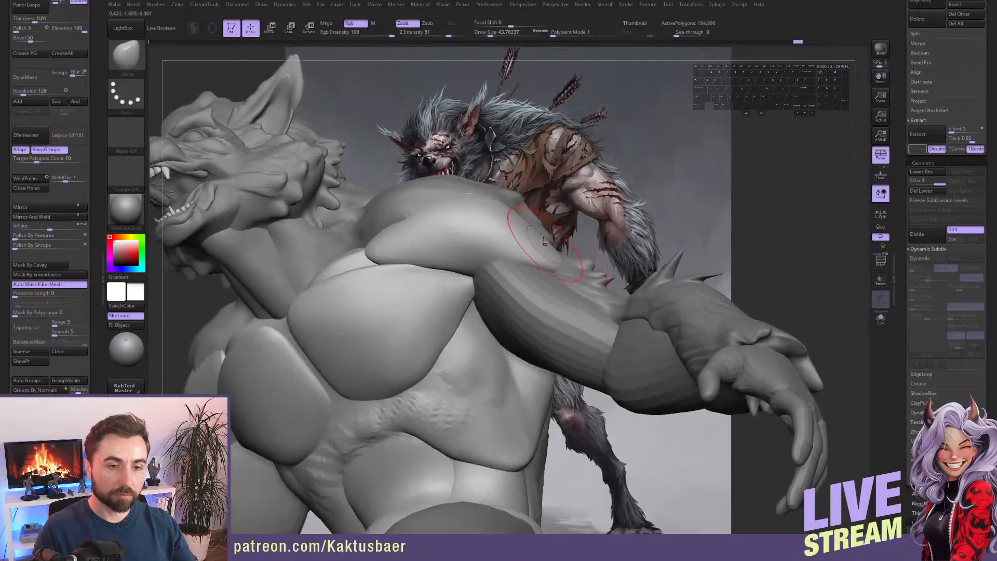
key("s")
left_click_drag(544, 242, 524, 219)
key("s")
left_click_drag(527, 223, 523, 222)
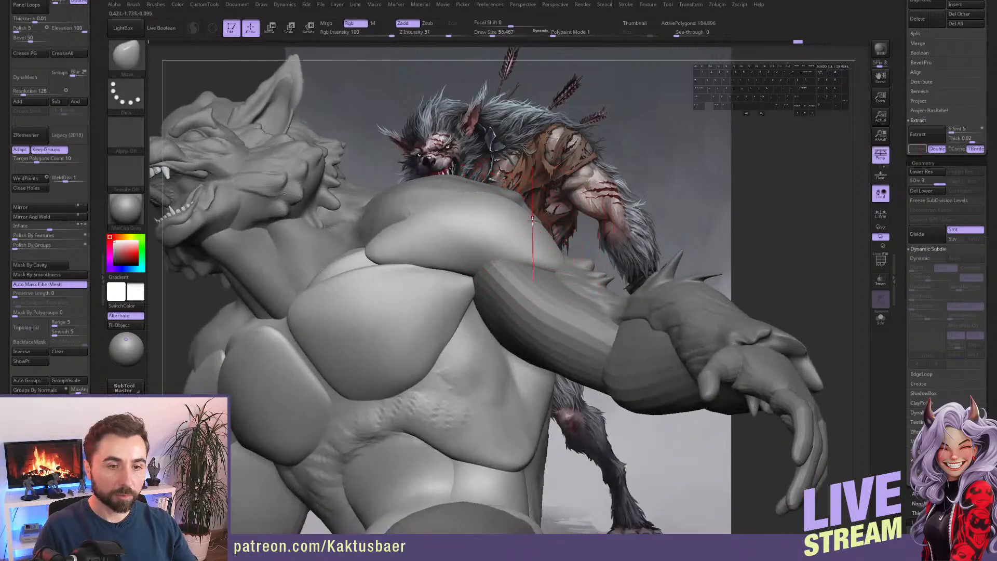
left_click_drag(555, 259, 552, 265)
right_click_drag(560, 279, 571, 289)
right_click_drag(571, 289, 583, 303, "alt")
right_click_drag(556, 260, 582, 270)
key("s")
left_click_drag(559, 260, 553, 261)
Carve diagonal muscle creases across the deltoid with the DamStandard brush at draw size about 20.
key("b")
key("d")
key("s")
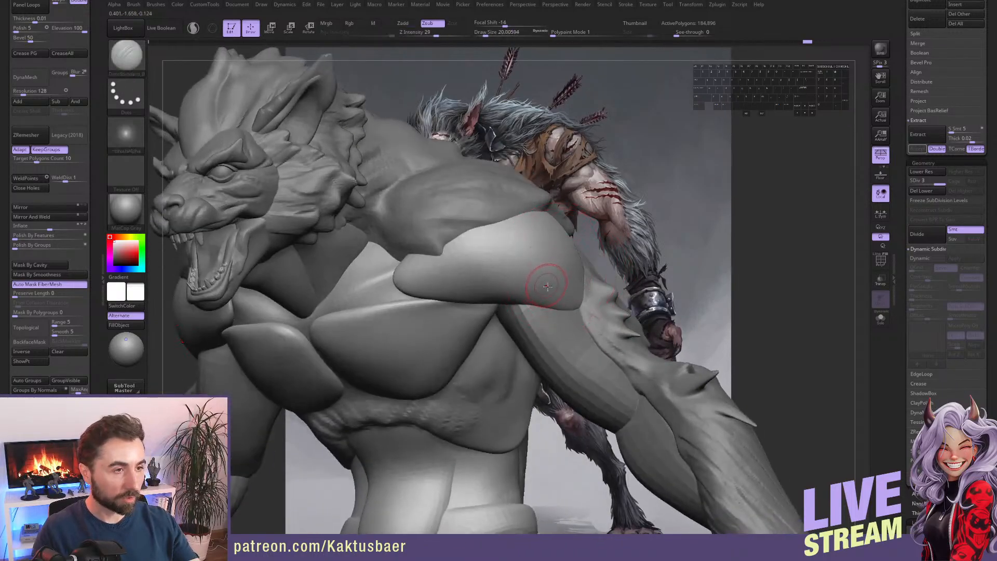
right_click_drag(553, 280, 586, 301)
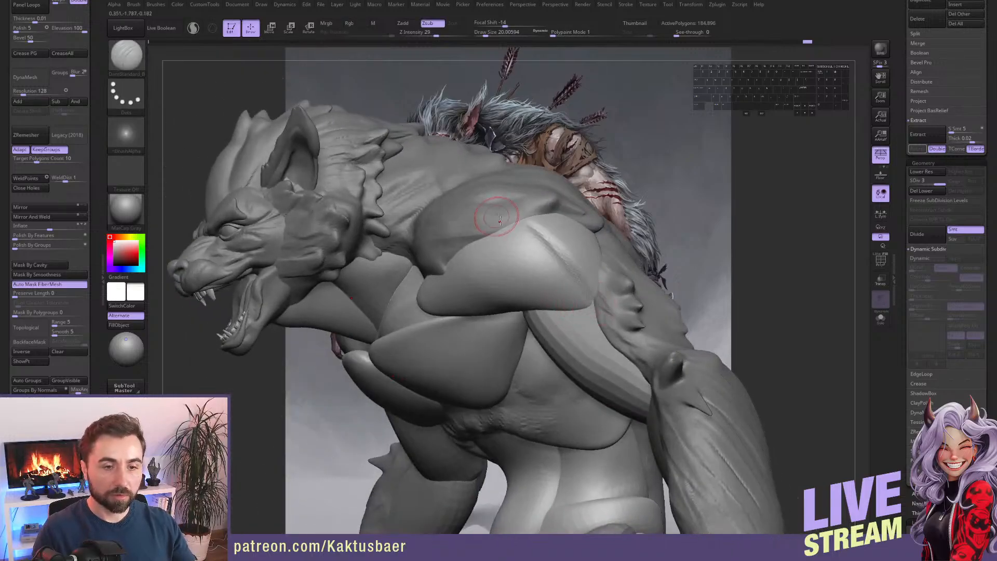
key("ctrl+z")
left_click_drag(590, 302, 507, 258)
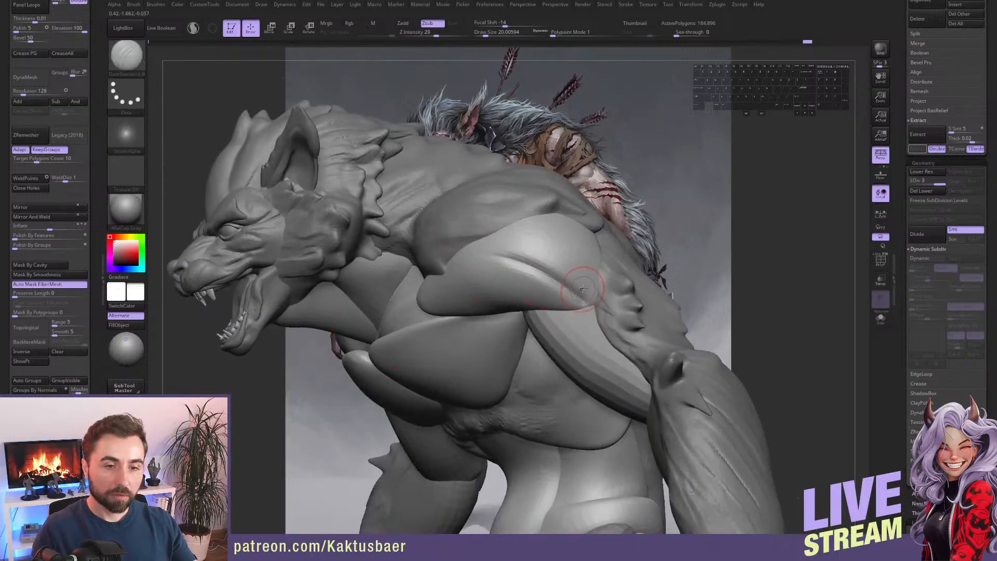
right_click_drag(582, 288, 564, 270)
left_click_drag(587, 218, 594, 279)
Mask everything except the deltoids and reshape their inner ends near the collarbone with the Move brush.
mouse_move(591, 255)
right_mouse_down()
mouse_move(585, 238)
mouse_move(536, 252)
mouse_move(541, 274)
mouse_move(490, 267)
right_mouse_up()
key("w")
left_click(502, 278, "ctrl")
key("q")
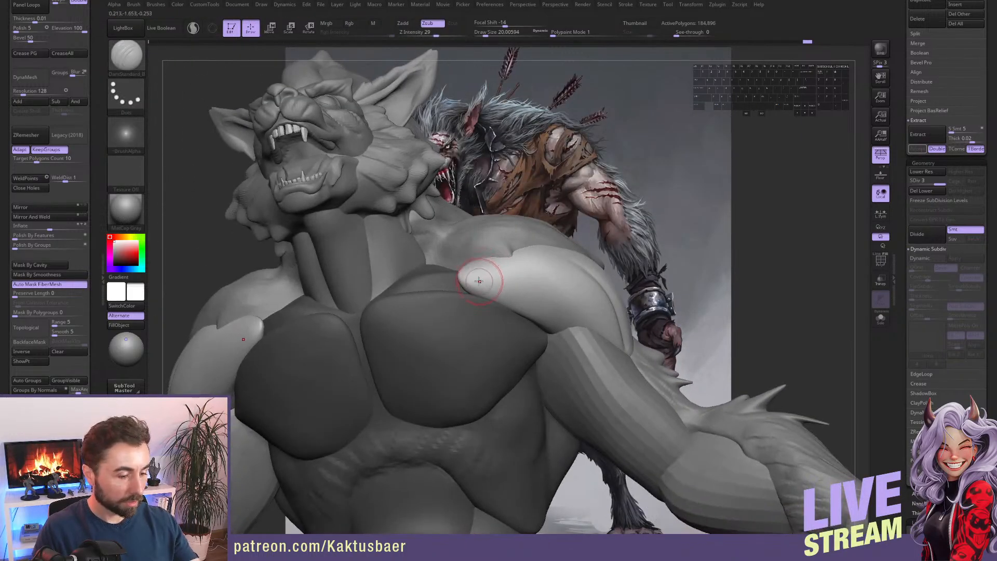
key("2")
key("s")
left_click_drag(472, 278, 480, 278)
right_click_drag(481, 278, 495, 264)
left_click_drag(487, 260, 487, 266)
right_click_drag(487, 265, 473, 278)
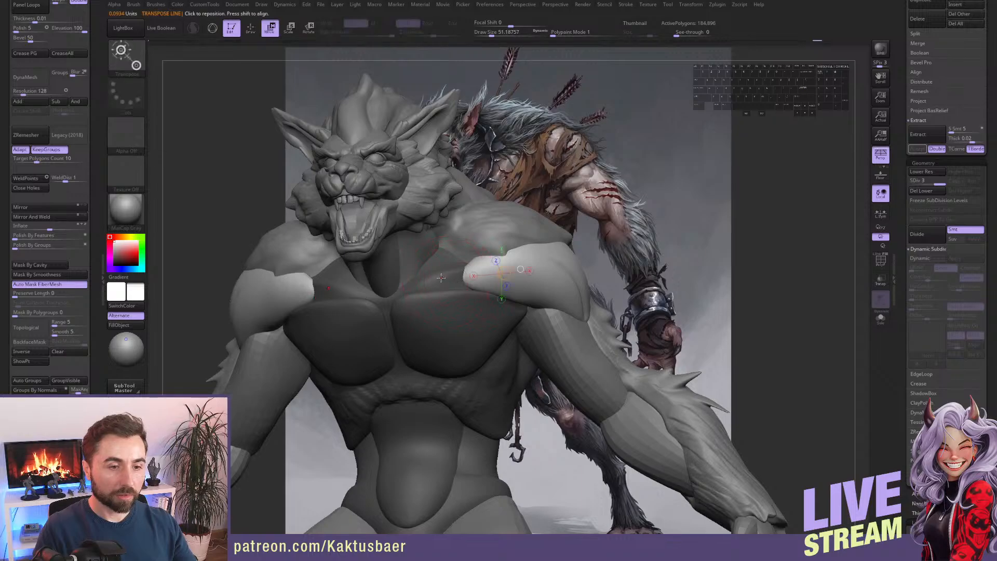
Isolate the collarbone and ribcage polygroup with a mask and smooth the collarbone area above the pectorals.
left_click(462, 285, "alt")
key("b")
key("c")
key("b")
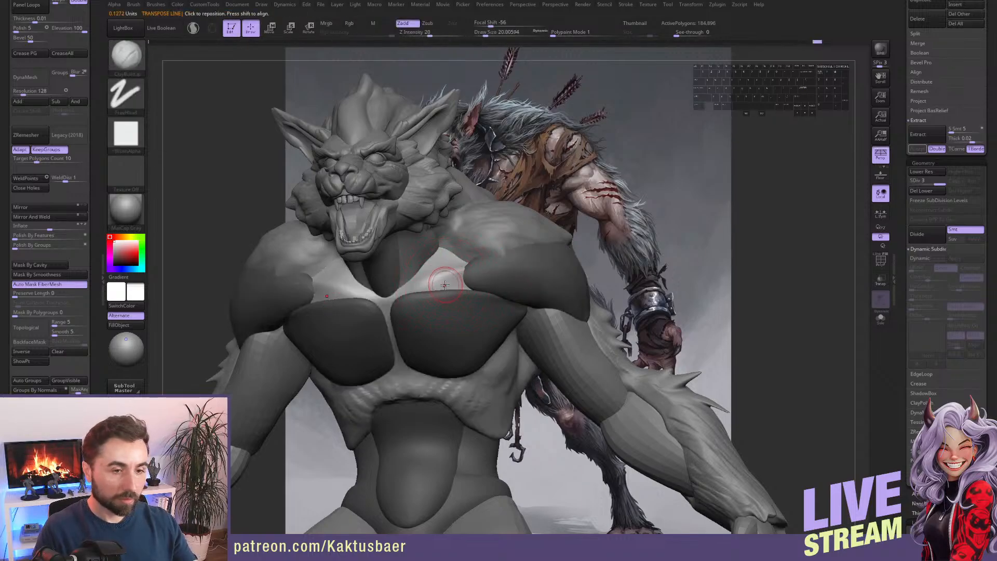
key("shift")
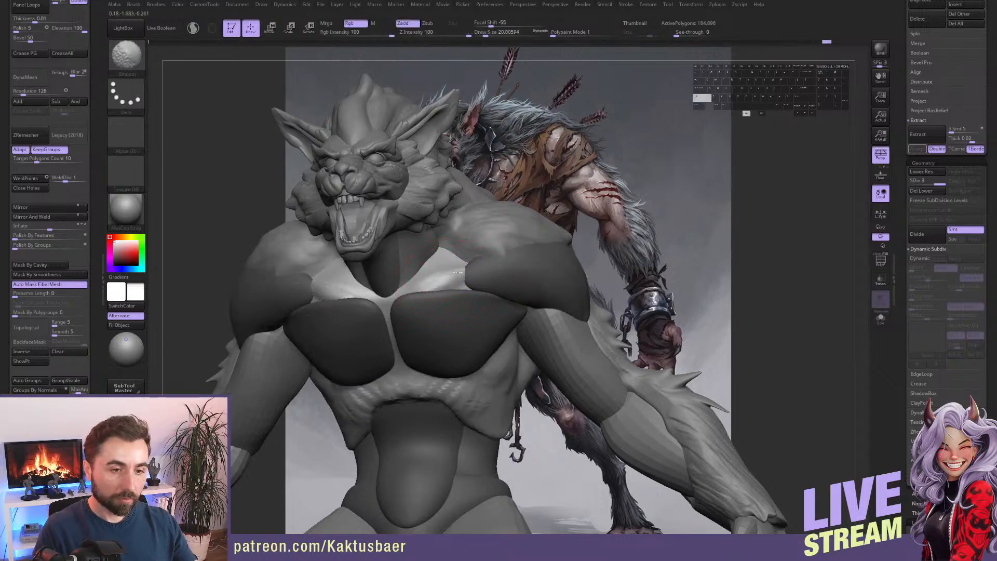
left_click_drag(439, 276, 446, 274, "shift")
right_click_drag(442, 278, 459, 308, "alt")
left_click_drag(459, 307, 466, 305, "shift")
mouse_move(466, 312)
right_mouse_down("alt")
mouse_move(462, 291)
mouse_move(487, 308)
right_mouse_up("alt")
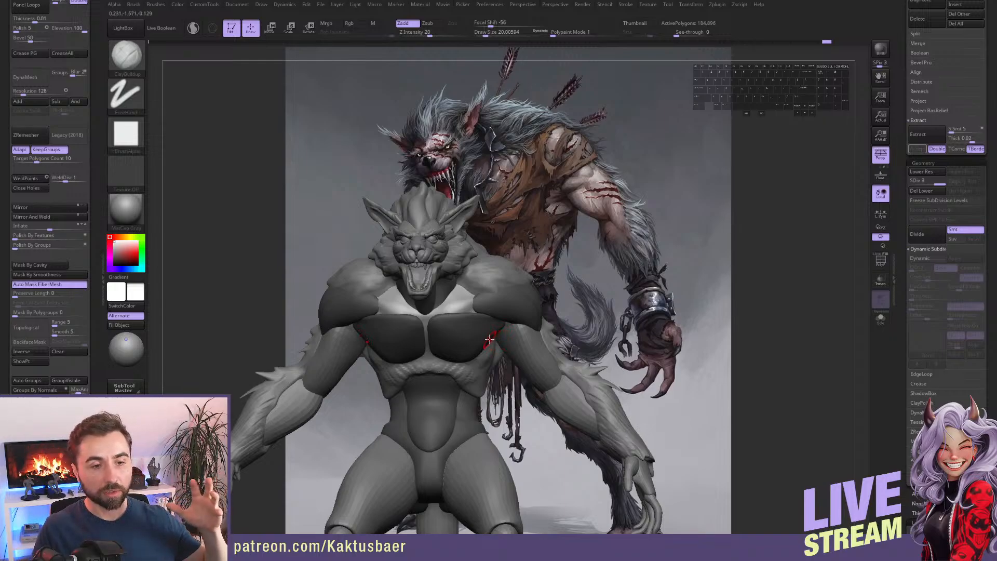
Shape the collarbone between the neck and deltoid using Move and ClayBuildup at draw size about 22, and smooth it.
key("b")
key("m")
key("v")
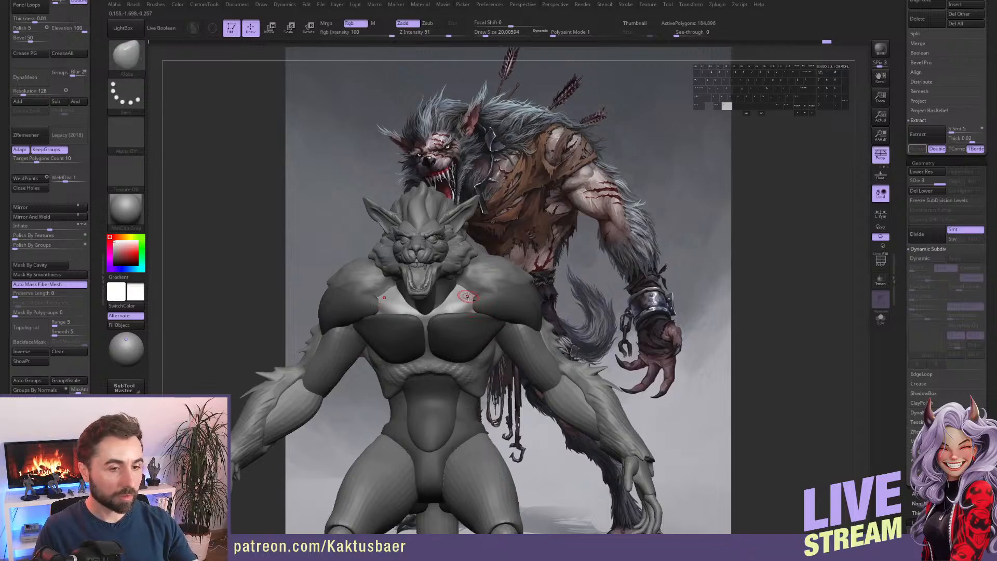
right_click_drag(464, 303, 484, 307, "alt")
key("s")
left_click_drag(485, 313, 487, 292)
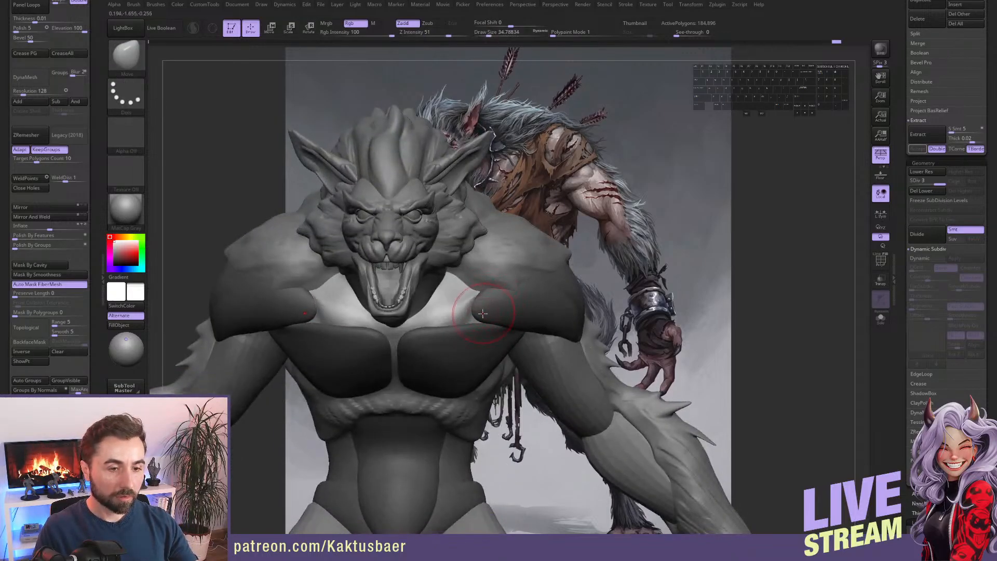
key("b")
key("c")
key("b")
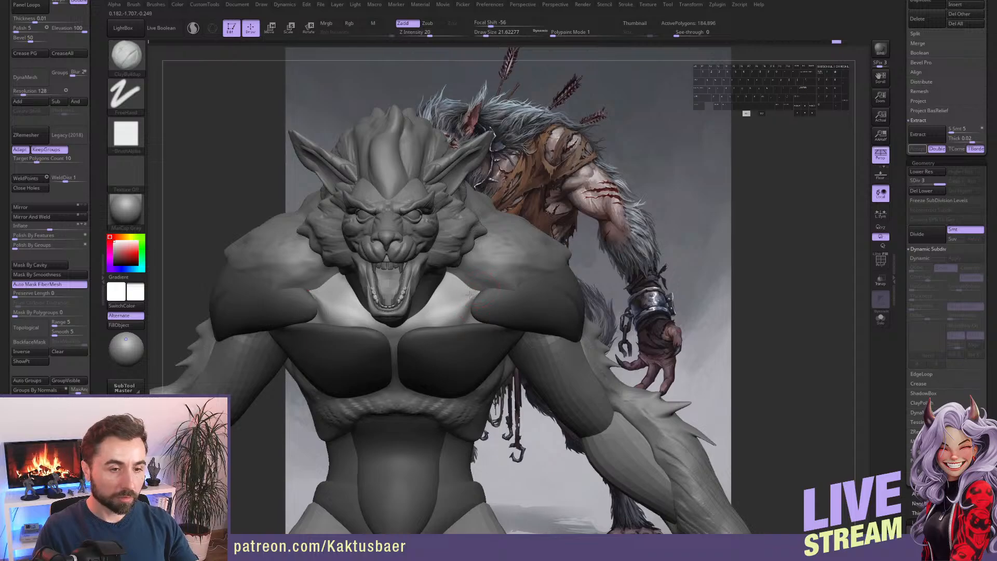
left_click_drag(470, 295, 462, 304)
mouse_move(478, 289)
left_mouse_down()
mouse_move(464, 307)
mouse_move(413, 325)
left_mouse_up()
mouse_move(448, 312)
left_mouse_down()
mouse_move(415, 322)
mouse_move(457, 313)
left_mouse_up()
left_click_drag(457, 313, 425, 325, "shift")
Mask everything except the pectorals and adjust their upper inner edge with the Move brush.
mouse_move(457, 332)
right_mouse_down()
mouse_move(461, 307)
mouse_move(454, 327)
mouse_move(428, 308)
right_mouse_up()
key("w")
left_click(472, 328, "ctrl")
key("q")
key("b")
key("m")
key("v")
mouse_move(420, 301)
left_mouse_down()
mouse_move(416, 289)
mouse_move(488, 298)
mouse_move(430, 297)
left_mouse_up()
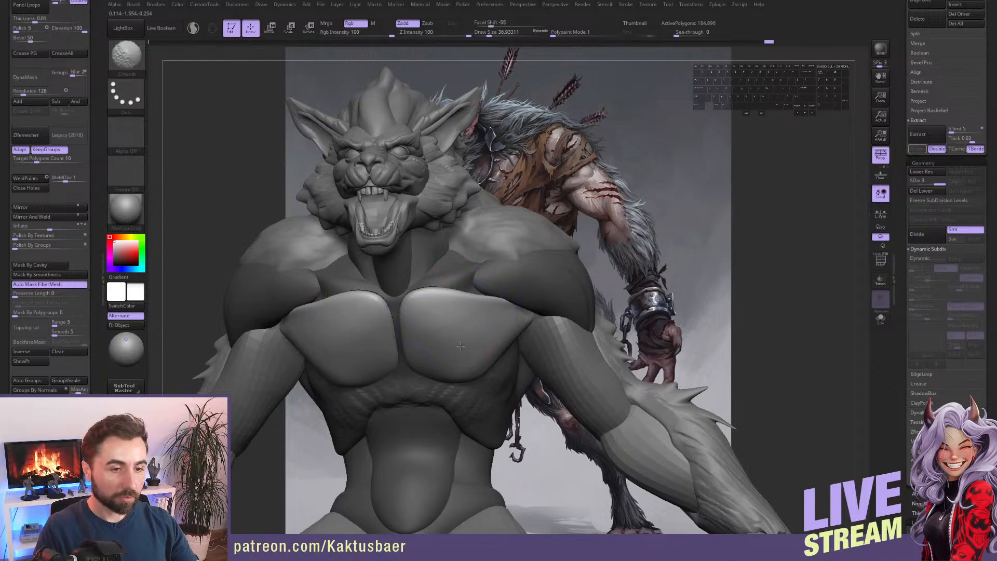
Refine the pectorals' shape with the Move brush at draw size about 29.
right_click_drag(461, 346, 438, 341)
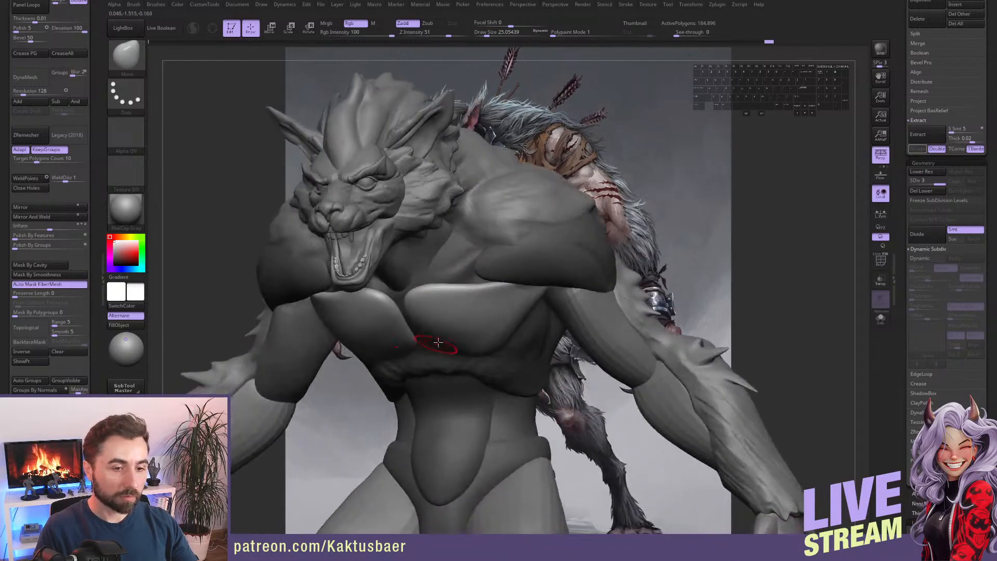
key("s")
left_click_drag(439, 342, 461, 340)
key("s")
mouse_move(473, 334)
right_mouse_down()
mouse_move(460, 351)
mouse_move(489, 344)
mouse_move(512, 286)
mouse_move(458, 281)
mouse_move(445, 223)
right_mouse_up()
key("shift")
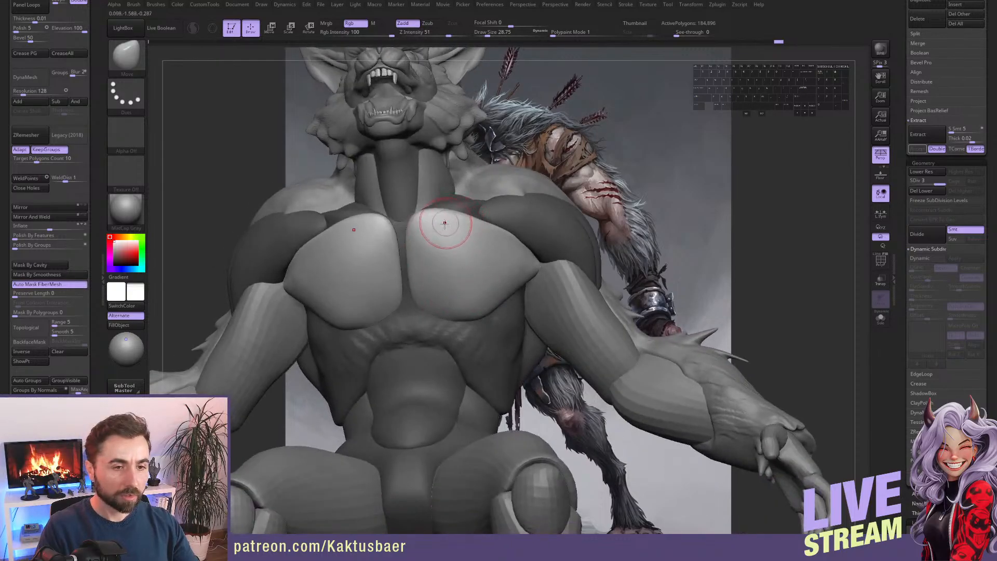
Carve a crease across the upper pectoral towards the armpit with DamStandard, redoing the stroke until its line fits.
key("b")
key("d")
key("s")
left_click_drag(408, 230, 490, 254)
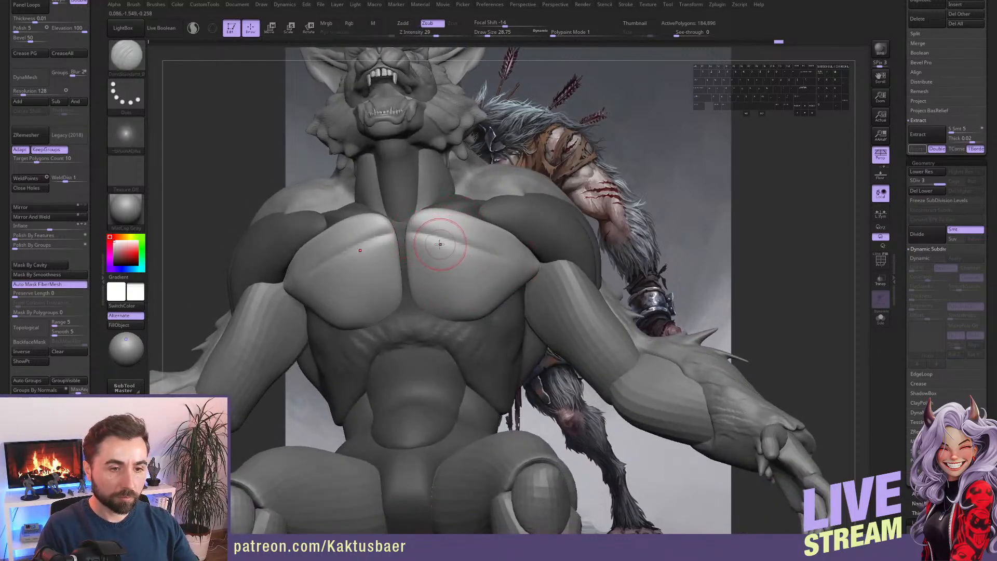
key("ctrl+z")
left_click_drag(408, 234, 521, 248)
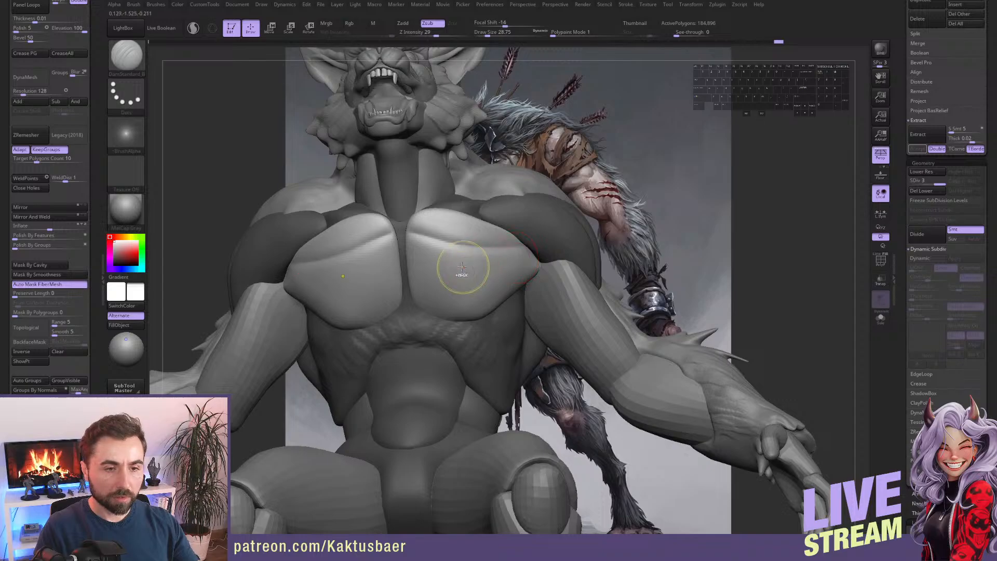
key("ctrl+z")
left_click_drag(401, 224, 537, 262)
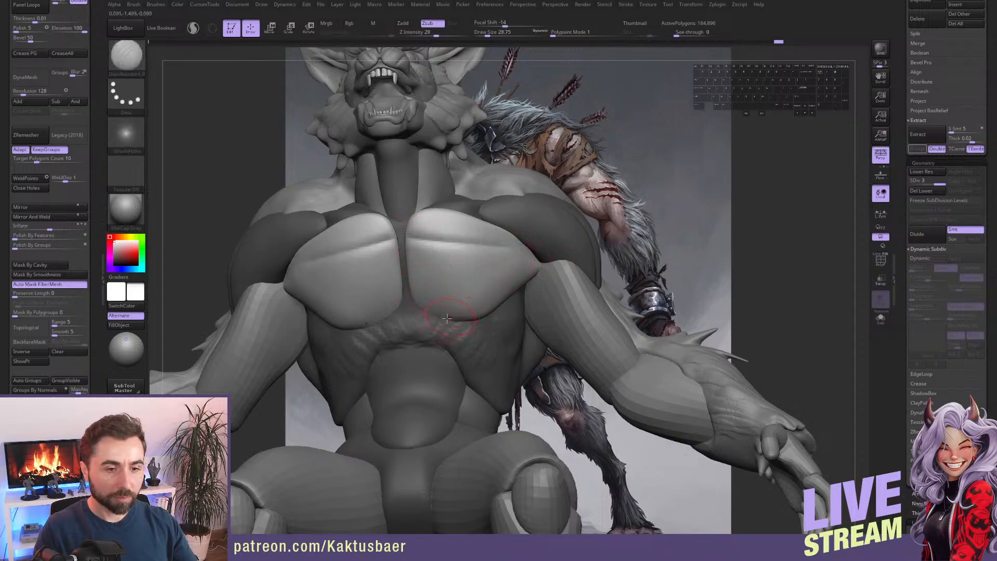
Carve further muscle-fibre creases across the middle and lower pectoral, converging towards the armpit.
left_click_drag(447, 318, 544, 258)
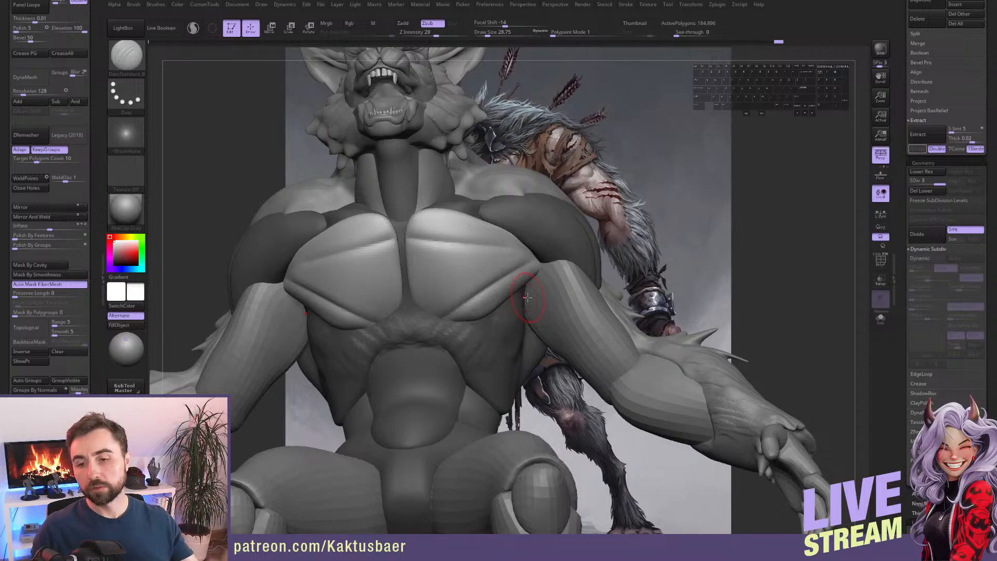
right_click_drag(453, 270, 415, 275)
left_click_drag(407, 285, 495, 274)
right_click_drag(452, 279, 457, 273)
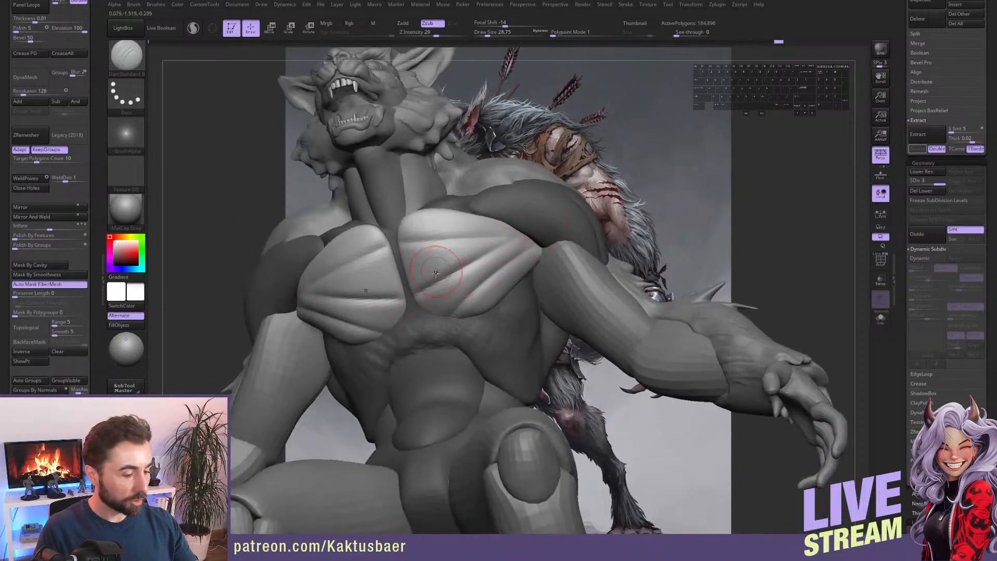
Build up the pectorals' inner volume beside the sternum with ClayBuildup at draw size about 20 and smooth it.
key("b")
key("c")
key("b")
right_click_drag(425, 259, 416, 251)
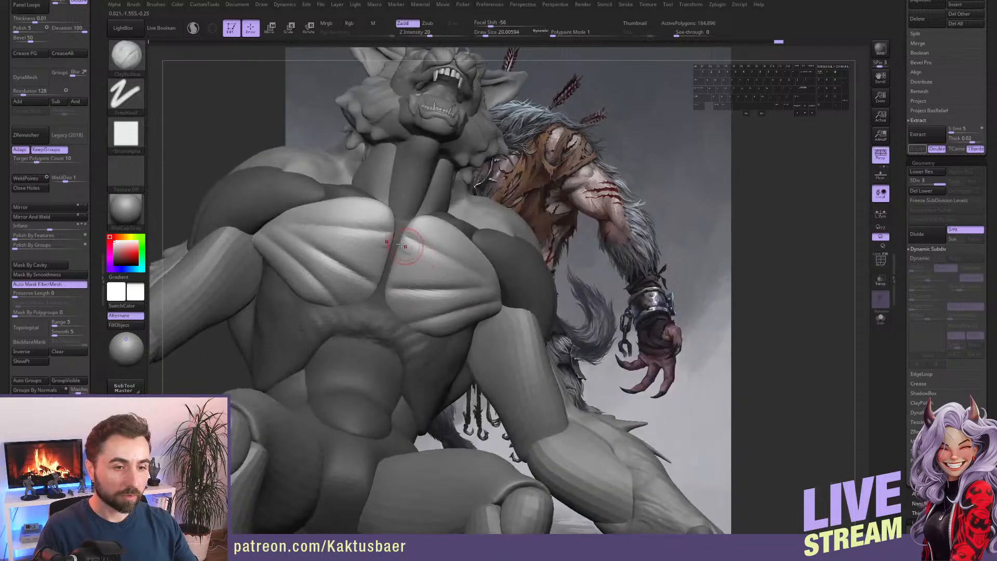
mouse_move(416, 255)
left_mouse_down()
mouse_move(414, 276)
mouse_move(424, 269)
left_mouse_up()
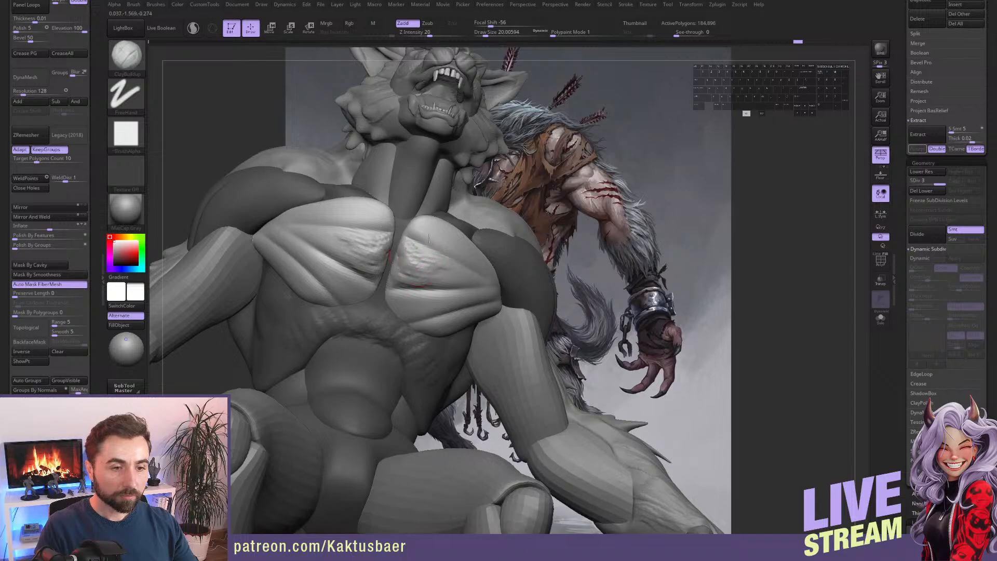
right_click_drag(423, 269, 470, 254)
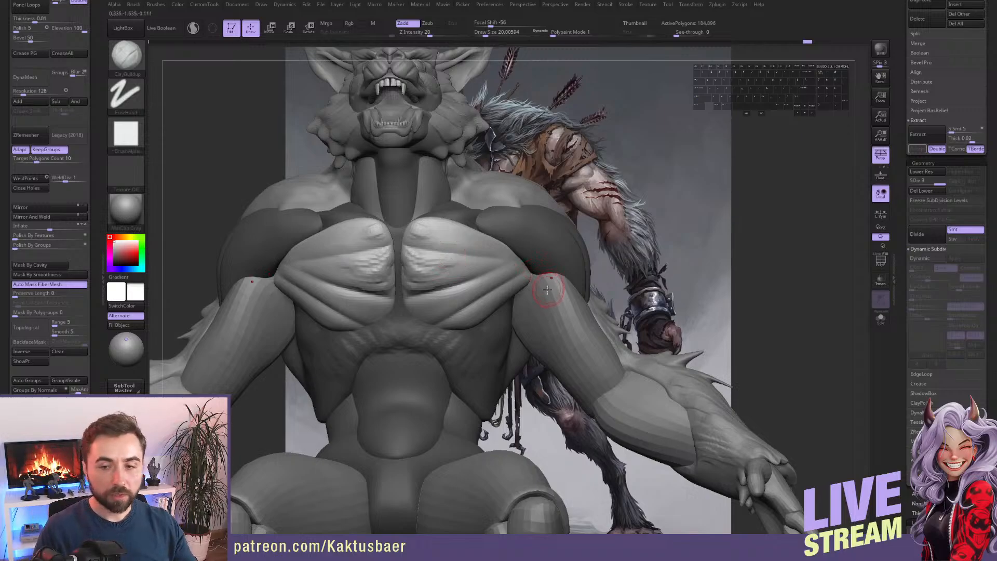
mouse_move(439, 234)
left_mouse_down("shift")
mouse_move(417, 234)
mouse_move(453, 261)
mouse_move(434, 266)
mouse_move(443, 270)
left_mouse_up("shift")
Pull the pectorals' inner edge towards the sternum with an enlarged Move brush.
key("b")
key("m")
key("v")
right_click_drag(437, 281, 419, 267)
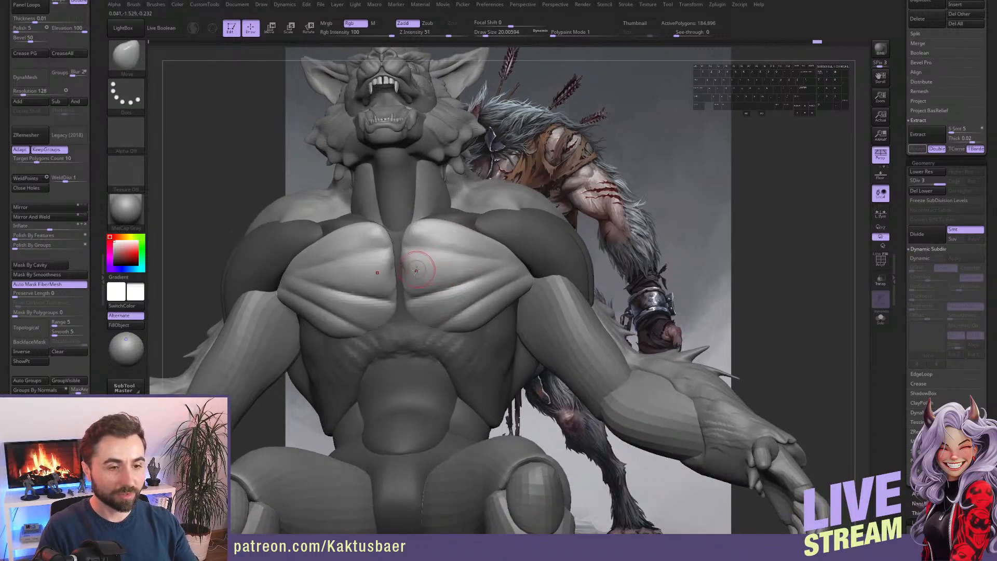
key("]")
key("]")
key("]")
left_click_drag(413, 262, 401, 269)
Adjust the pectorals' lower inner edge with the Move brush at draw size about 23 and smooth the creases.
right_click_drag(429, 308, 427, 332)
key("[")
left_click_drag(445, 334, 430, 314)
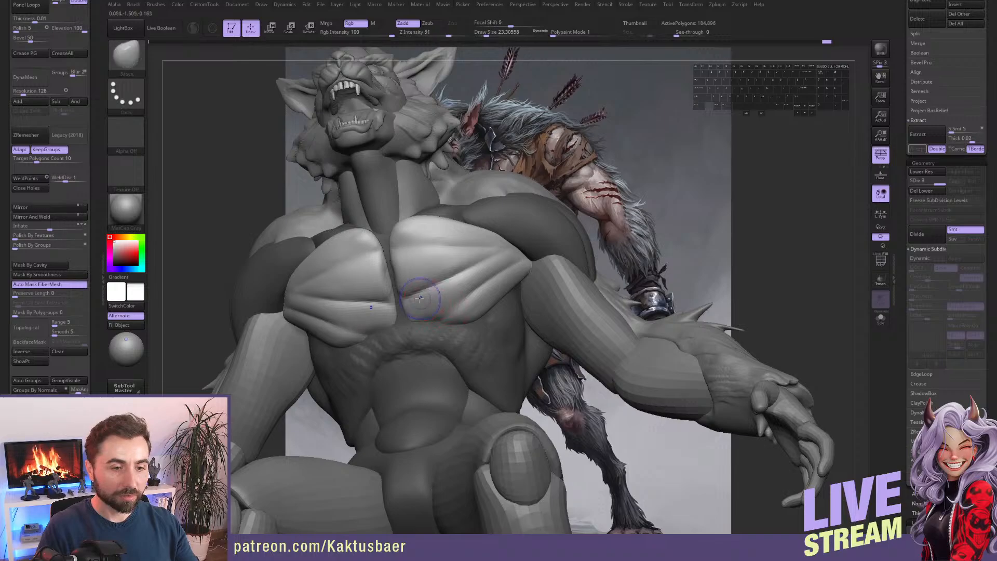
right_click_drag(453, 279, 446, 287, "alt")
mouse_move(469, 275)
left_mouse_down("shift")
mouse_move(441, 289)
mouse_move(432, 300)
mouse_move(442, 307)
left_mouse_up("shift")
Build up the pectoral's outer and lower muscle strands towards the armpit with ClayBuildup and smooth the surface.
key("b")
key("c")
key("b")
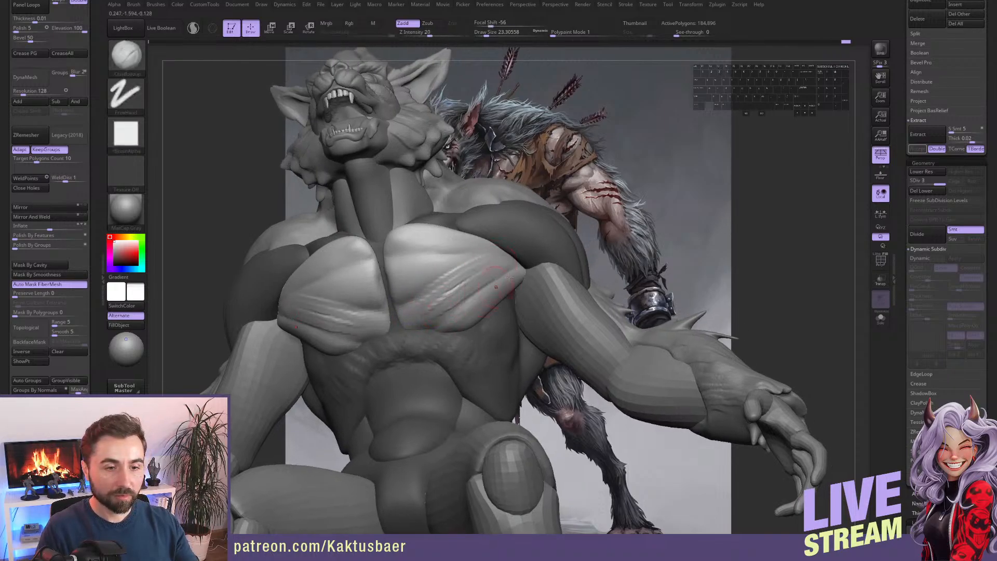
left_click_drag(503, 280, 453, 311)
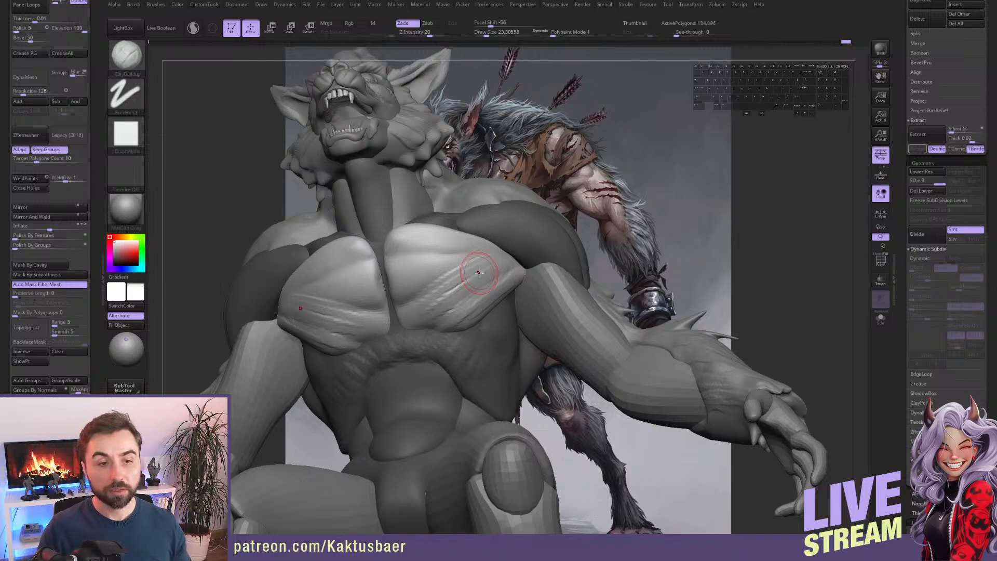
right_click_drag(515, 263, 498, 283)
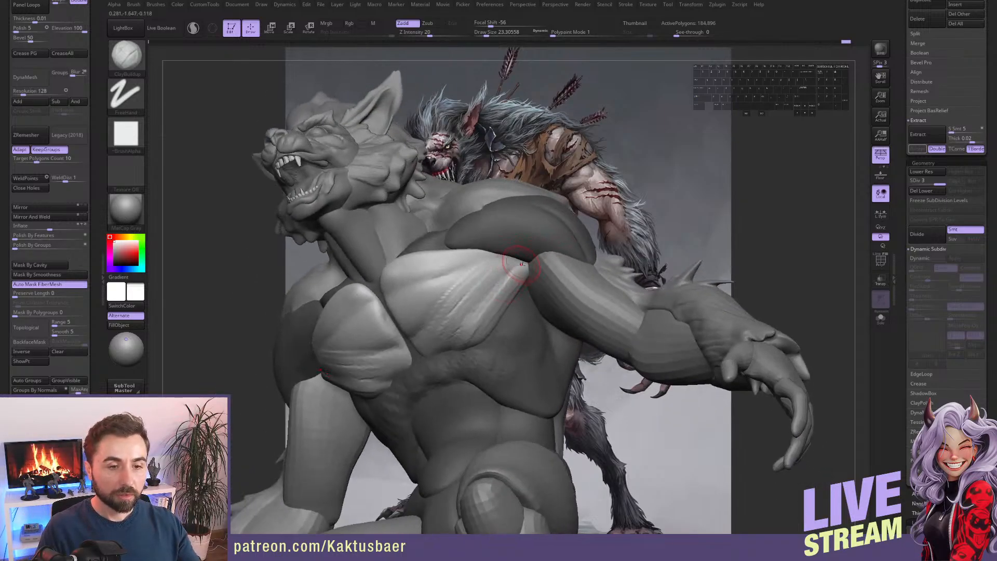
mouse_move(502, 282)
left_mouse_down()
mouse_move(508, 271)
mouse_move(486, 286)
mouse_move(519, 263)
mouse_move(488, 321)
left_mouse_up()
key("shift")
mouse_move(511, 277)
left_mouse_down("shift")
mouse_move(444, 310)
mouse_move(501, 289)
mouse_move(386, 287)
left_mouse_up("shift")
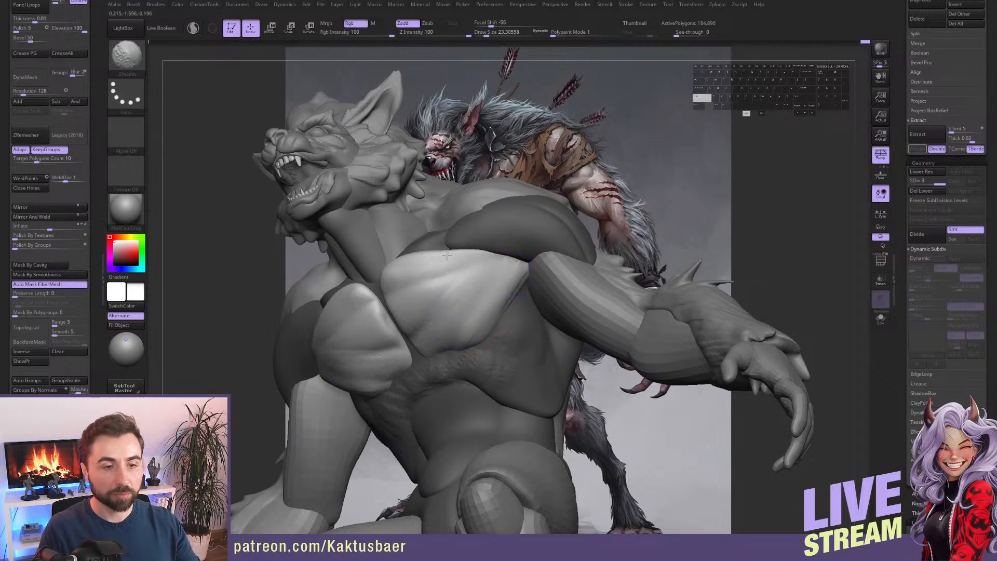
left_click_drag(447, 255, 421, 283, "shift")
Smooth the pectorals' middle and lower muscle strands with the brush enlarged to a draw size of about 39.
mouse_move(411, 260)
right_mouse_down()
mouse_move(455, 281)
mouse_move(452, 346)
right_mouse_up()
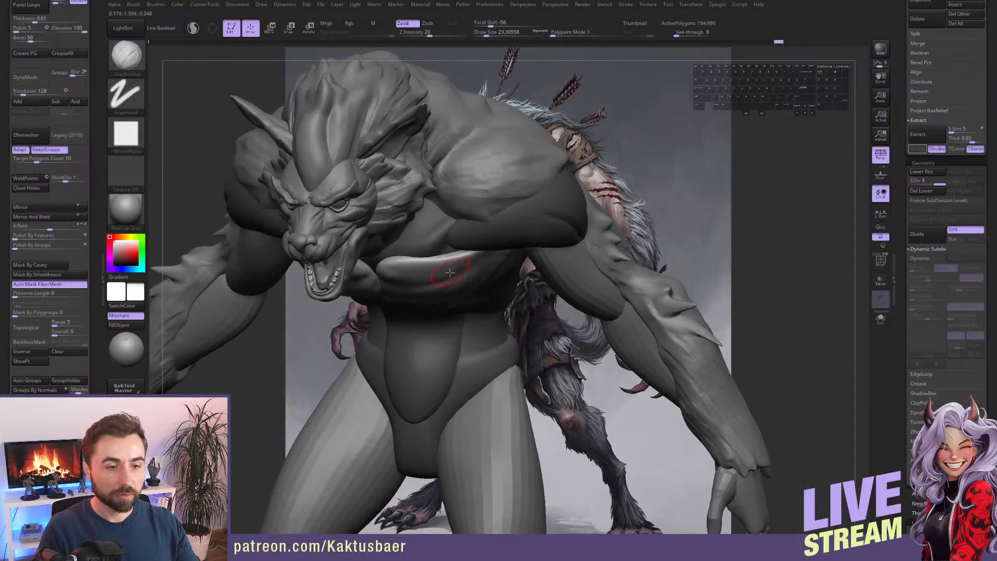
key("b")
key("m")
key("v")
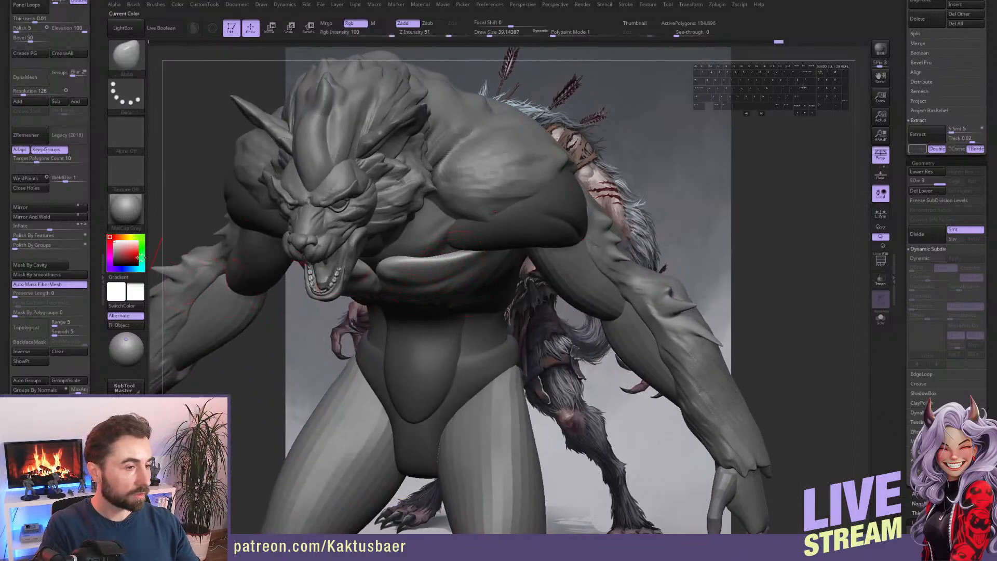
scroll(95, 250, "down", 5)
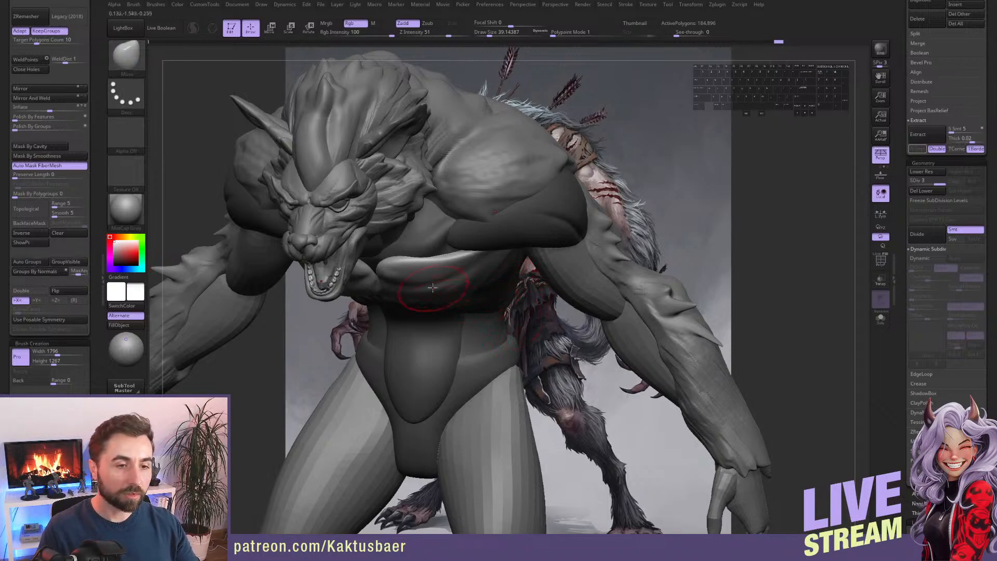
right_click_drag(434, 283, 430, 272)
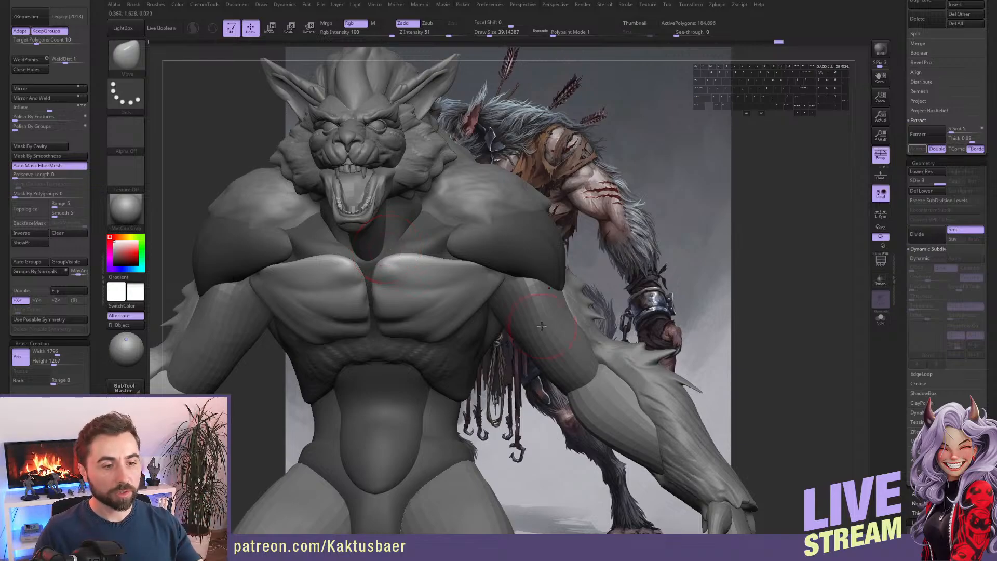
right_click_drag(427, 303, 411, 297)
left_click_drag(390, 305, 416, 307, "shift")
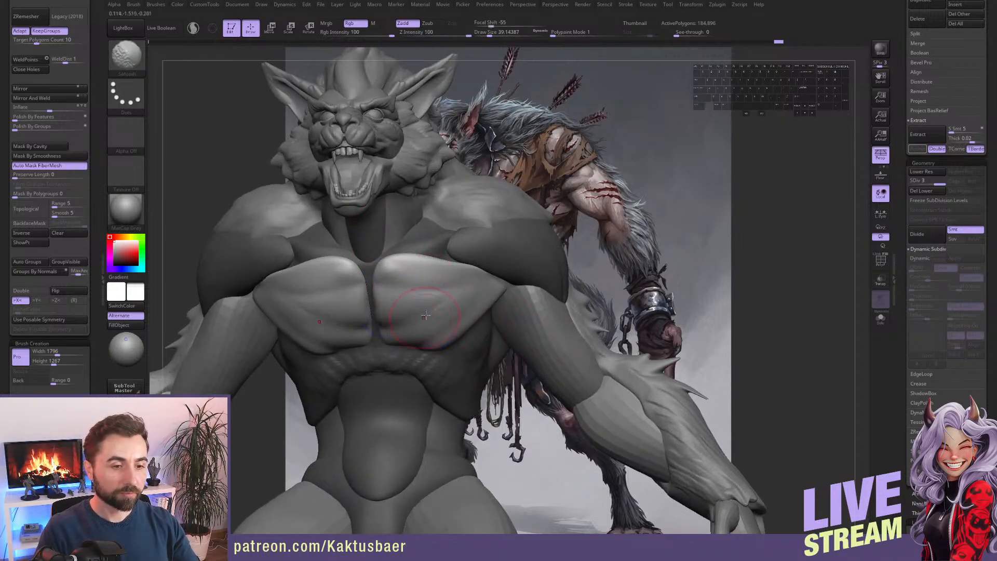
right_click_drag(424, 306, 436, 291)
mouse_move(436, 291)
left_mouse_down("shift")
mouse_move(452, 276)
mouse_move(471, 286)
left_mouse_up("shift")
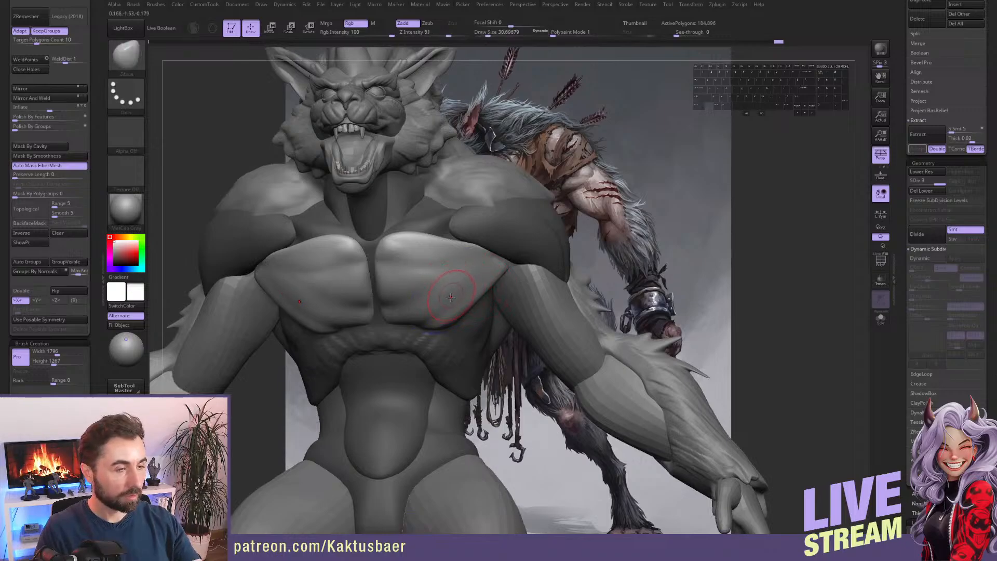
Build up the middle of the pectorals towards the armpits with ClayBuildup at draw size about 31.
key("1")
right_click_drag(451, 298, 435, 283)
mouse_move(391, 273)
left_mouse_down()
mouse_move(436, 266)
mouse_move(473, 275)
left_mouse_up()
mouse_move(409, 290)
left_mouse_down()
mouse_move(494, 260)
mouse_move(433, 280)
mouse_move(457, 273)
mouse_move(449, 296)
mouse_move(393, 305)
mouse_move(447, 268)
mouse_move(461, 282)
left_mouse_up()
mouse_move(461, 283)
right_mouse_down("alt")
mouse_move(519, 234)
mouse_move(483, 291)
right_mouse_up("alt")
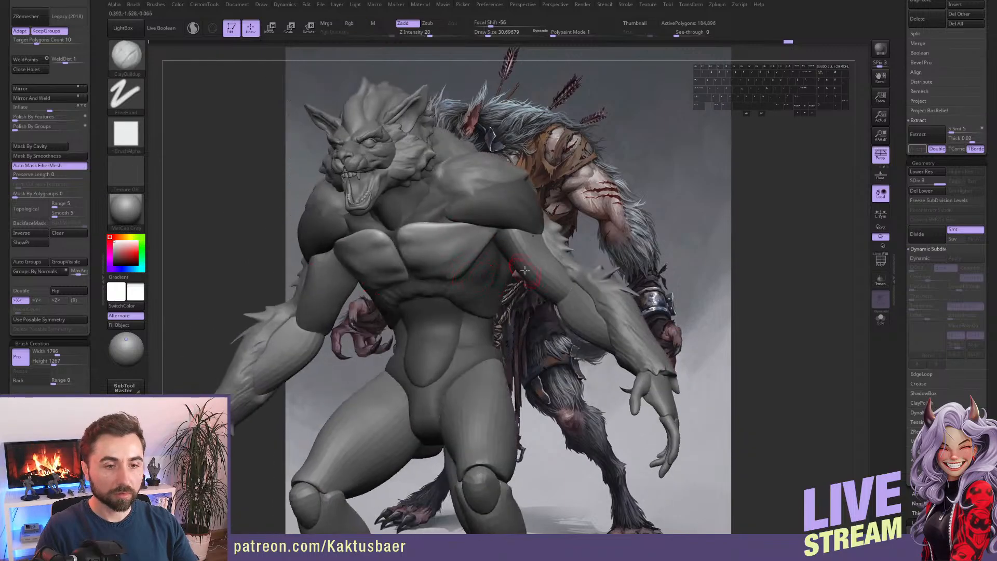
Select the arm subtool and remove the finger beside the thumb from the hand.
left_click(534, 259, "alt")
mouse_move(534, 259)
right_mouse_down("alt")
mouse_move(509, 270)
mouse_move(525, 278)
mouse_move(535, 384)
mouse_move(244, 266)
right_mouse_up("alt")
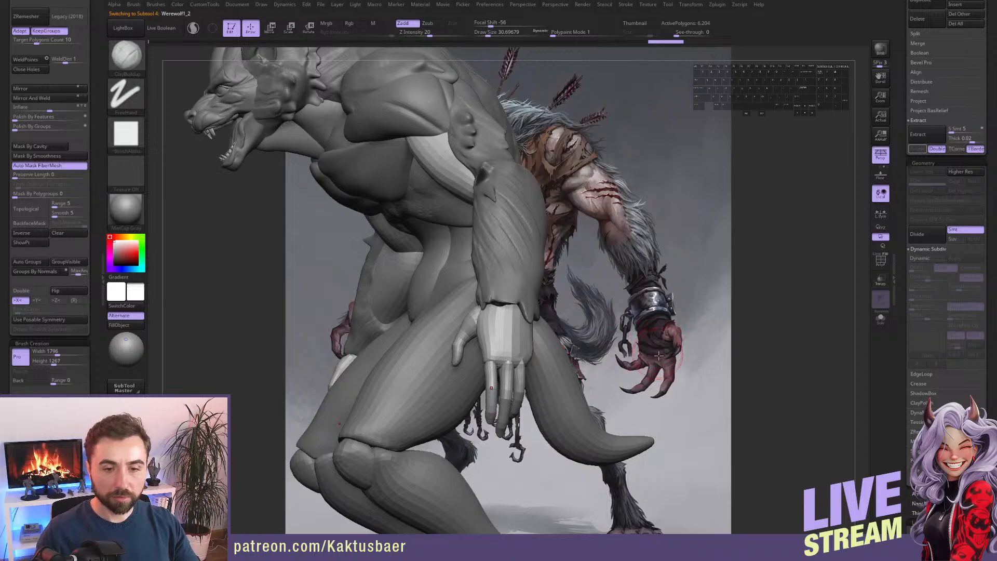
right_click_drag(658, 356, 537, 321, "alt")
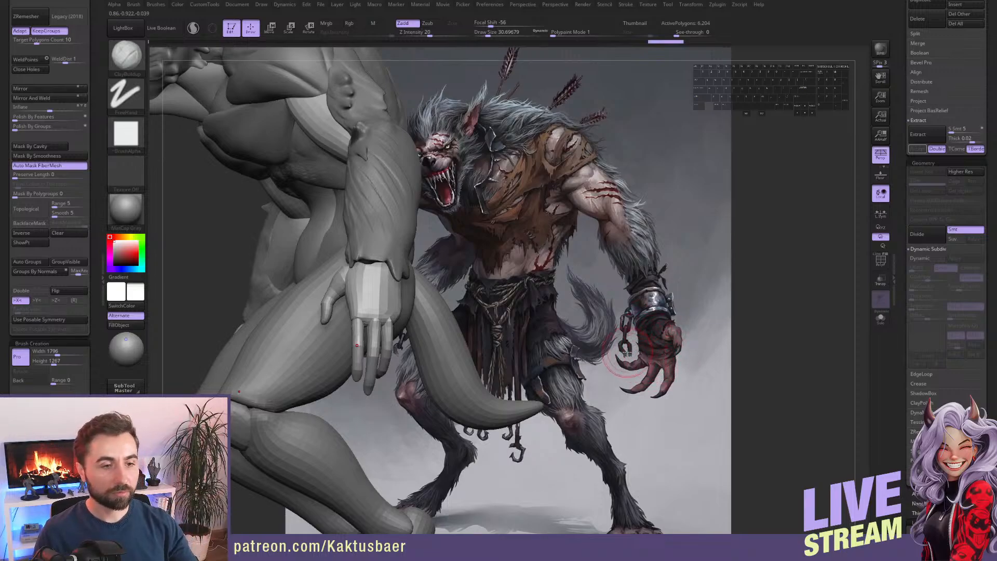
right_click_drag(374, 296, 514, 296)
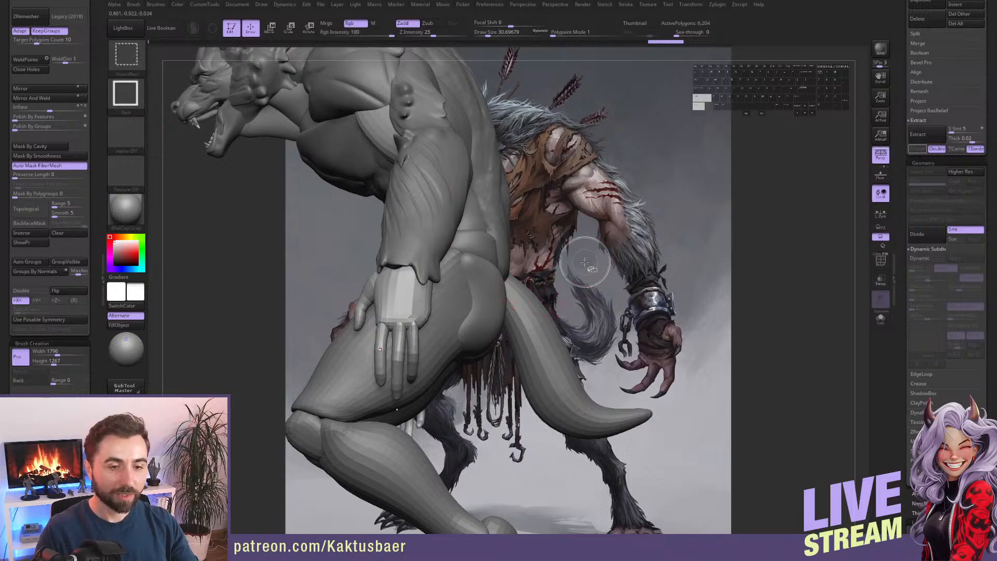
key("ctrl+shift+z")
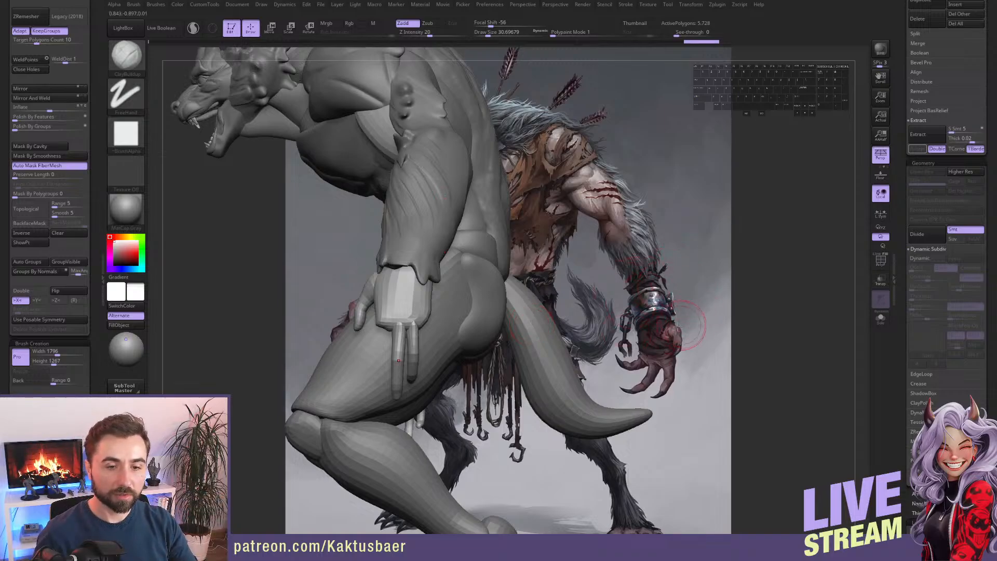
Rebuild the hand's fingers so that it has four fingers and a thumb.
left_click_drag(678, 327, 672, 282, "alt")
mouse_move(629, 283)
right_mouse_down()
mouse_move(660, 295)
mouse_move(657, 321)
right_mouse_up()
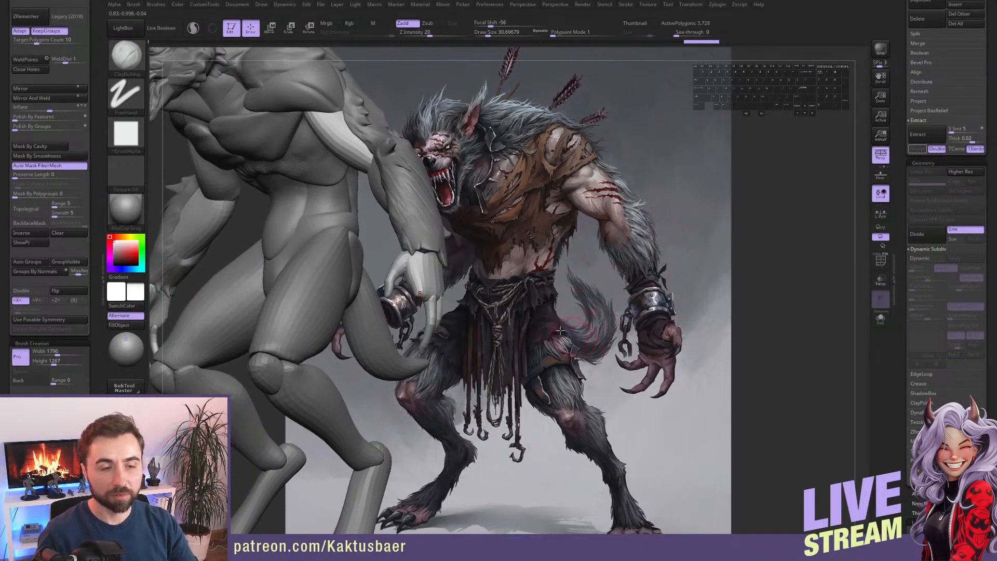
mouse_move(488, 274)
right_mouse_down("alt")
mouse_move(597, 337)
mouse_move(648, 350)
right_mouse_up("alt")
left_click(510, 302, "ctrl+shift")
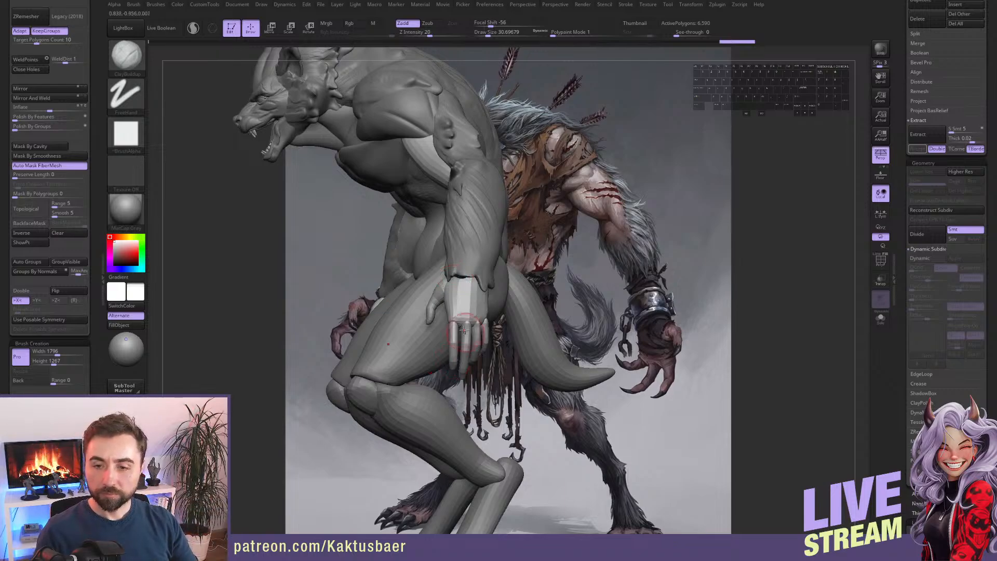
Subdivide the arm mesh twice up to subdivision level 3 and isolate it in Solo mode.
mouse_move(451, 294)
right_mouse_down()
mouse_move(471, 297)
mouse_move(486, 316)
mouse_move(460, 258)
right_mouse_up()
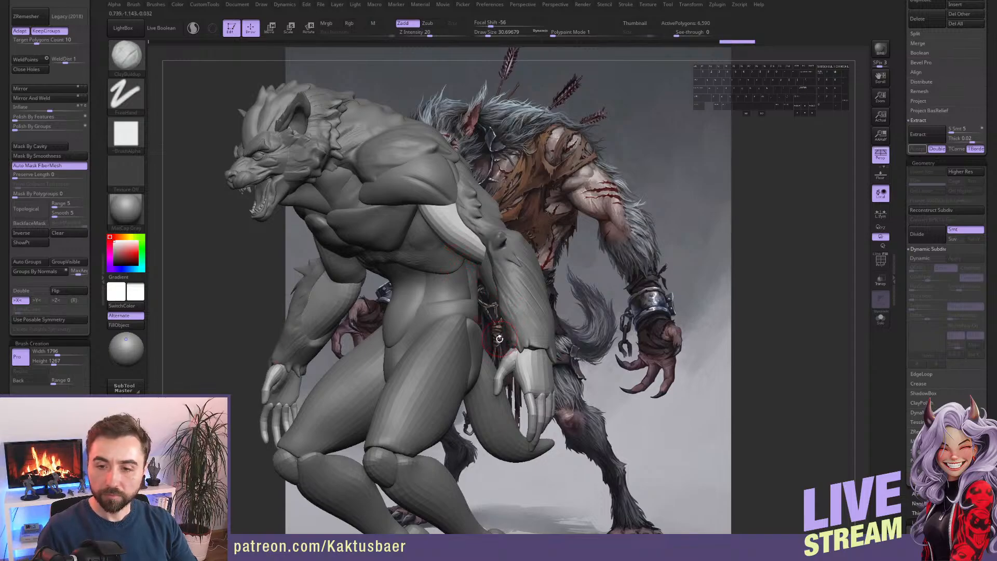
right_click_drag(493, 345, 463, 304)
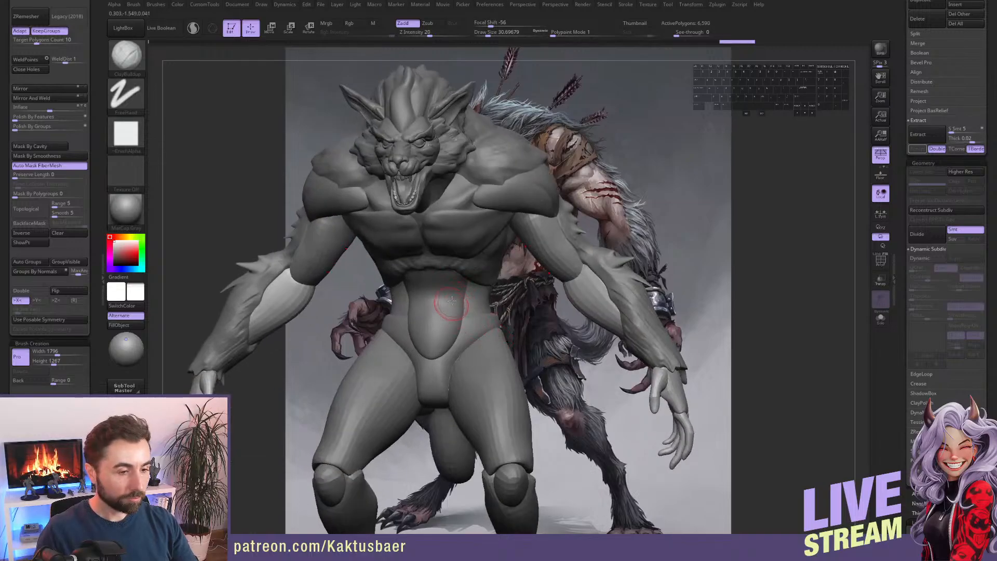
key("ctrl")
key("ctrl+d")
key("ctrl+d")
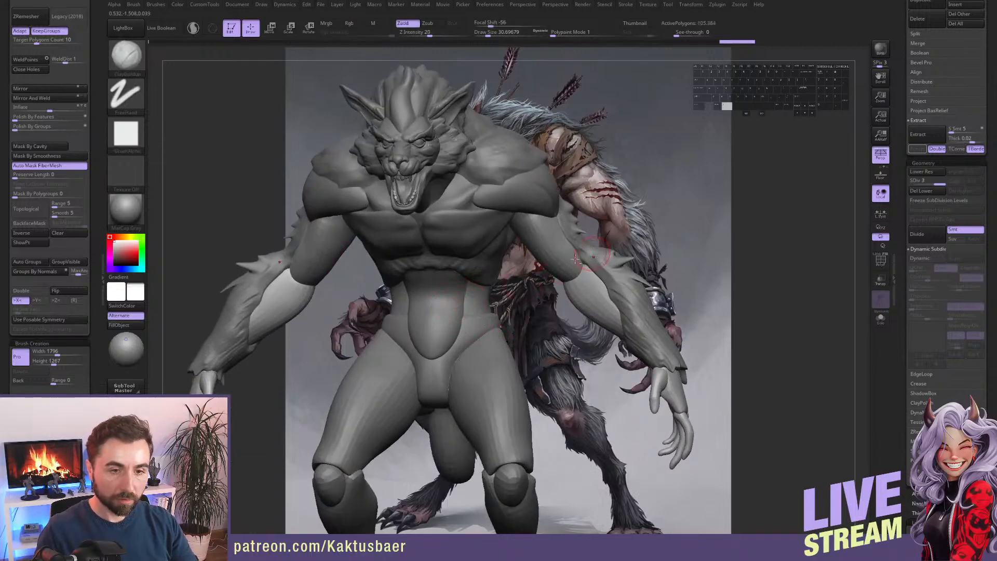
mouse_move(449, 310)
right_mouse_down("alt")
mouse_move(381, 322)
mouse_move(473, 300)
mouse_move(529, 308)
mouse_move(505, 323)
mouse_move(501, 309)
mouse_move(481, 327)
right_mouse_up("alt")
key("alt+s")
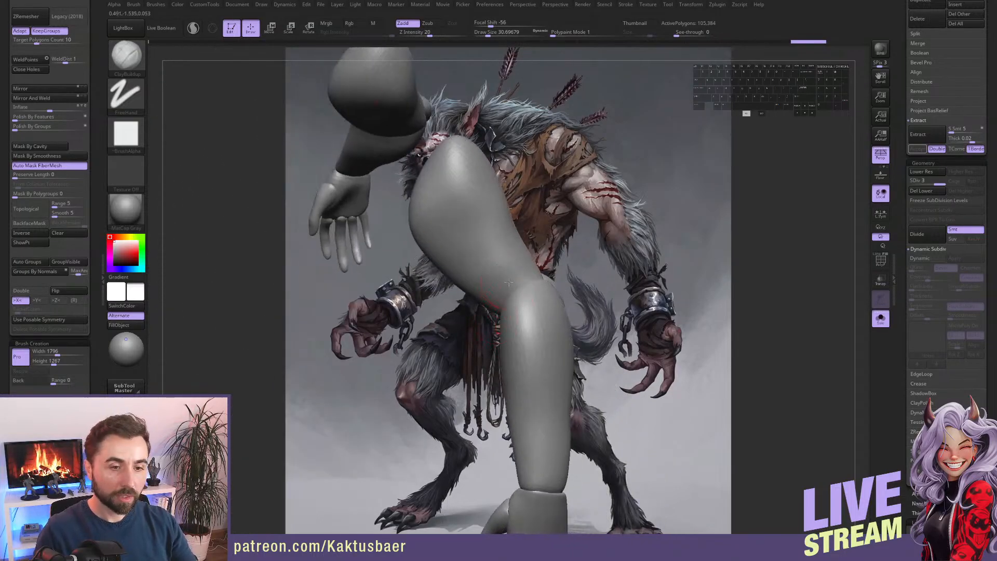
Build up the upper forearm muscle where it crosses the elbow with ClayBuildup at draw size about 31.
mouse_move(512, 271)
left_mouse_down()
mouse_move(525, 311)
mouse_move(509, 311)
left_mouse_up()
right_click_drag(496, 348, 511, 339)
mouse_move(501, 275)
left_mouse_down()
mouse_move(522, 340)
mouse_move(521, 323)
mouse_move(518, 345)
left_mouse_up()
right_click_drag(518, 345, 518, 307)
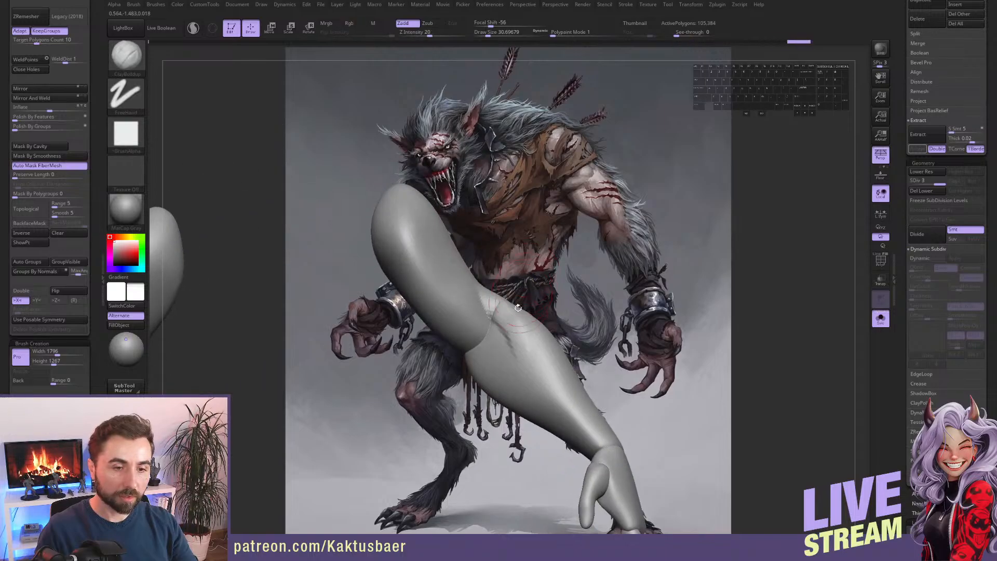
mouse_move(493, 312)
left_mouse_down()
mouse_move(505, 359)
mouse_move(535, 351)
left_mouse_up()
right_click_drag(524, 343, 521, 316, "alt")
left_click_drag(502, 283, 540, 339)
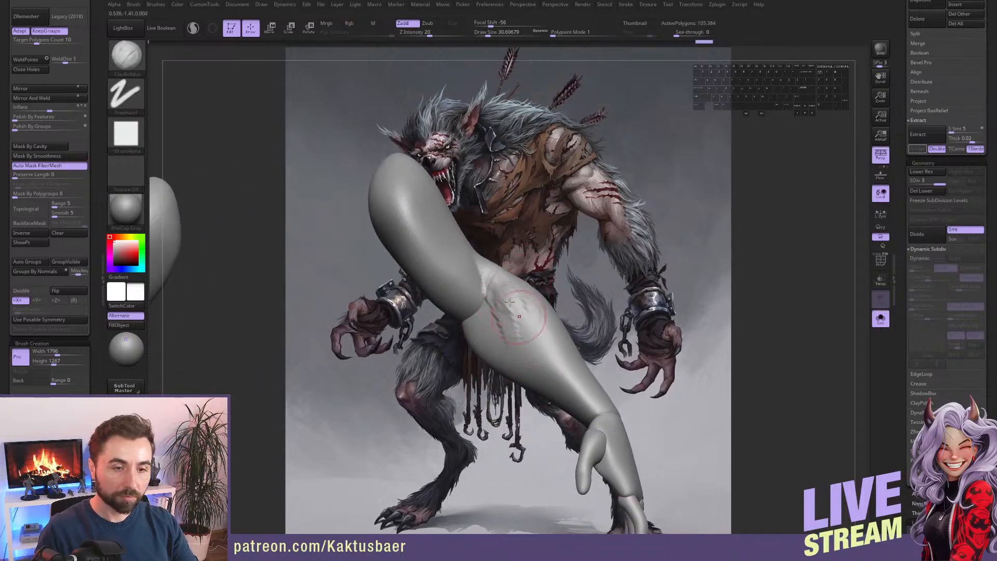
mouse_move(511, 301)
left_mouse_down()
mouse_move(554, 358)
mouse_move(537, 330)
mouse_move(551, 349)
left_mouse_up()
Build up the bony elbow point and its surroundings on the back of the arm with ClayBuildup.
mouse_move(552, 349)
right_mouse_down()
mouse_move(476, 342)
mouse_move(449, 359)
right_mouse_up()
mouse_move(580, 245)
left_mouse_down()
mouse_move(536, 318)
mouse_move(544, 327)
mouse_move(583, 254)
left_mouse_up()
mouse_move(561, 281)
right_mouse_down("alt")
mouse_move(548, 308)
mouse_move(519, 304)
right_mouse_up("alt")
mouse_move(552, 333)
left_mouse_down()
mouse_move(597, 264)
mouse_move(575, 278)
left_mouse_up()
right_click_drag(587, 273, 556, 299, "alt")
mouse_move(543, 296)
left_mouse_down()
mouse_move(543, 326)
mouse_move(566, 323)
mouse_move(555, 327)
left_mouse_up()
right_click_drag(559, 319, 608, 283)
Carve the triceps tendon outline above the elbow with the DamStandard brush at draw size about 31.
key("b")
key("d")
key("s")
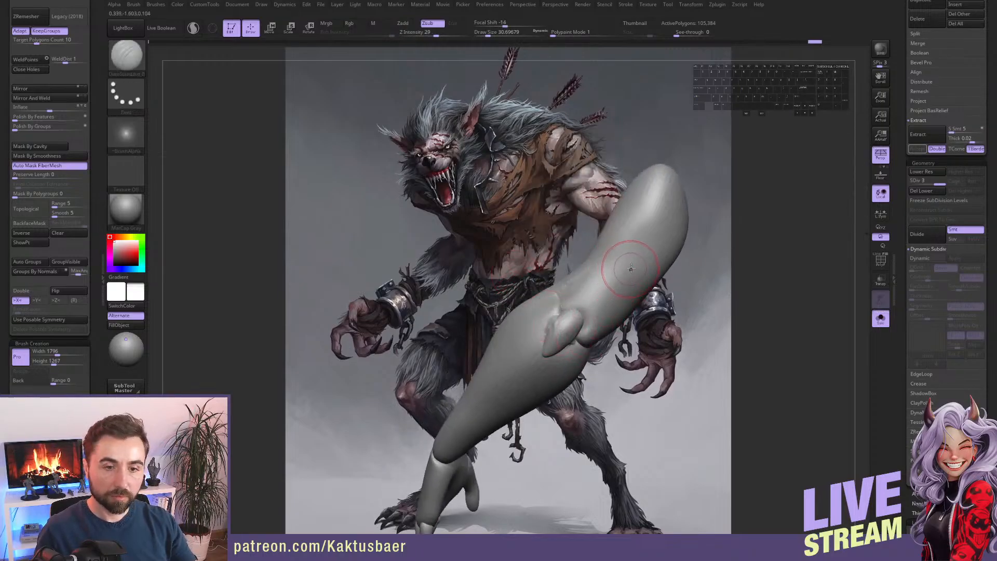
mouse_move(628, 265)
left_mouse_down()
mouse_move(560, 304)
mouse_move(627, 267)
left_mouse_up()
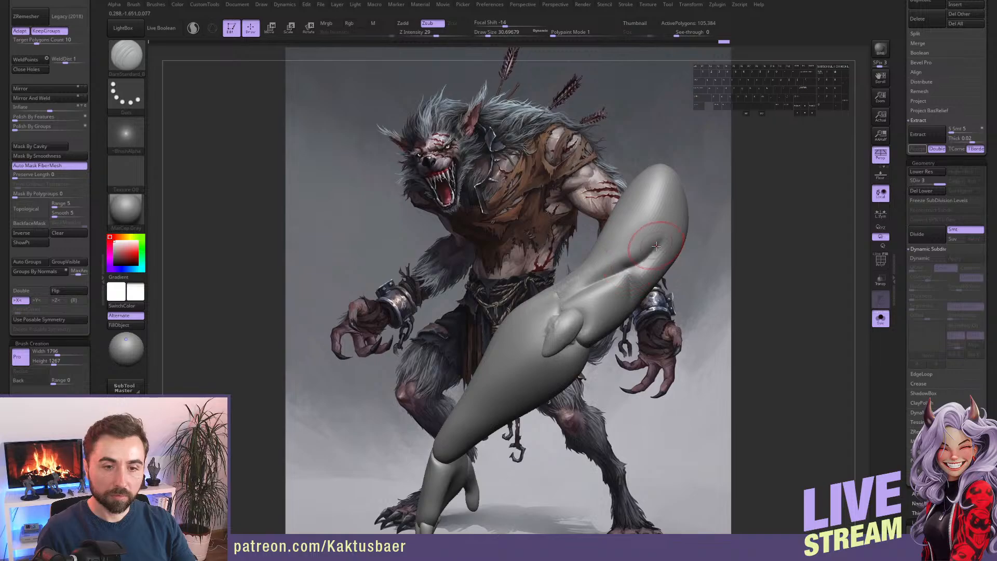
Build up the triceps heads above the elbow with ClayBuildup at draw size about 41 and smooth them.
key("b")
key("c")
key("b")
left_click_drag(641, 228, 625, 242)
left_click_drag(655, 206, 627, 237)
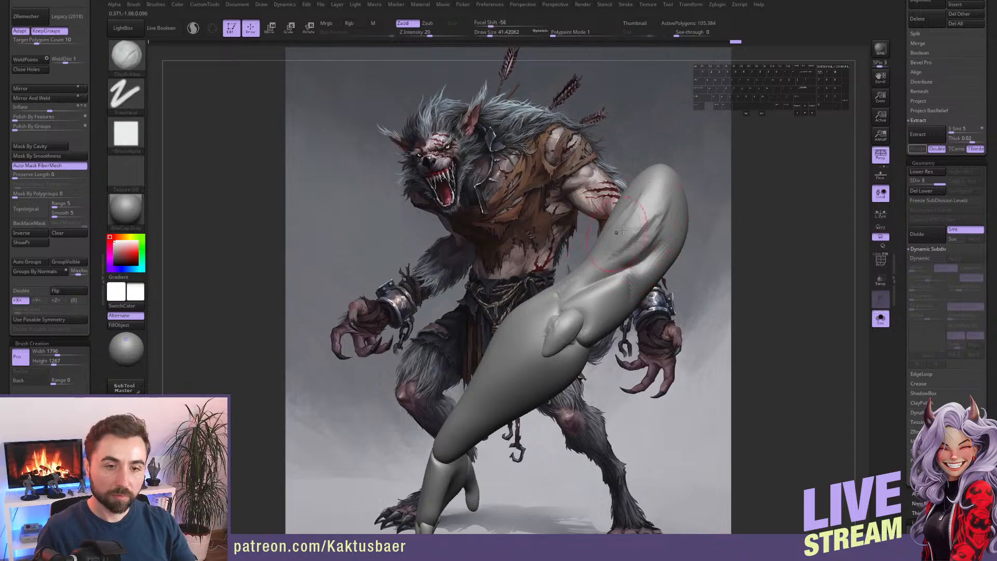
mouse_move(636, 223)
right_mouse_down("alt")
mouse_move(619, 240)
mouse_move(637, 244)
right_mouse_up("alt")
left_click_drag(650, 270, 623, 311)
mouse_move(621, 283)
left_mouse_down("shift")
mouse_move(632, 242)
mouse_move(623, 275)
left_mouse_up("shift")
right_click_drag(634, 255, 620, 260)
mouse_move(621, 265)
left_mouse_down("shift")
mouse_move(602, 314)
mouse_move(559, 335)
left_mouse_up("shift")
Refine the lower triceps around the elbow with ClayBuildup at draw size about 29 and smooth the transition.
left_click_drag(595, 306, 551, 346)
right_click_drag(590, 330, 614, 329)
left_click_drag(607, 337, 586, 352, "alt")
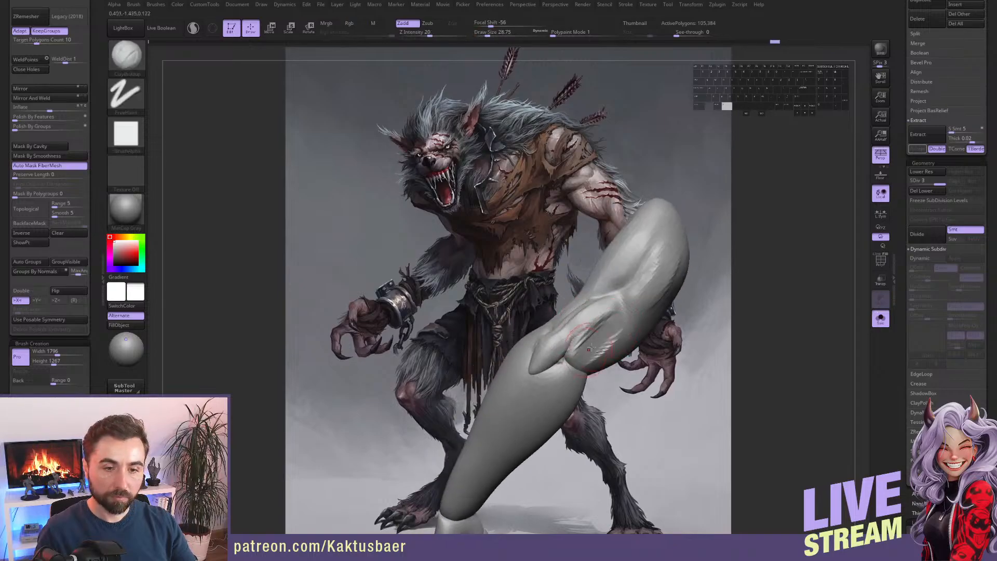
right_click_drag(577, 338, 623, 322)
mouse_move(629, 309)
left_mouse_down()
mouse_move(633, 325)
mouse_move(603, 349)
left_mouse_up()
mouse_move(632, 315)
left_mouse_down("shift")
mouse_move(630, 333)
mouse_move(650, 250)
mouse_move(645, 264)
left_mouse_up("shift")
right_click_drag(649, 267, 639, 278)
Reshape the upper arm's contour above the elbow with the Move brush at draw size about 35.
key("b")
key("m")
key("v")
key("s")
mouse_move(629, 281)
left_mouse_down()
mouse_move(646, 278)
mouse_move(629, 263)
mouse_move(615, 314)
left_mouse_up()
right_click_drag(618, 306, 624, 297)
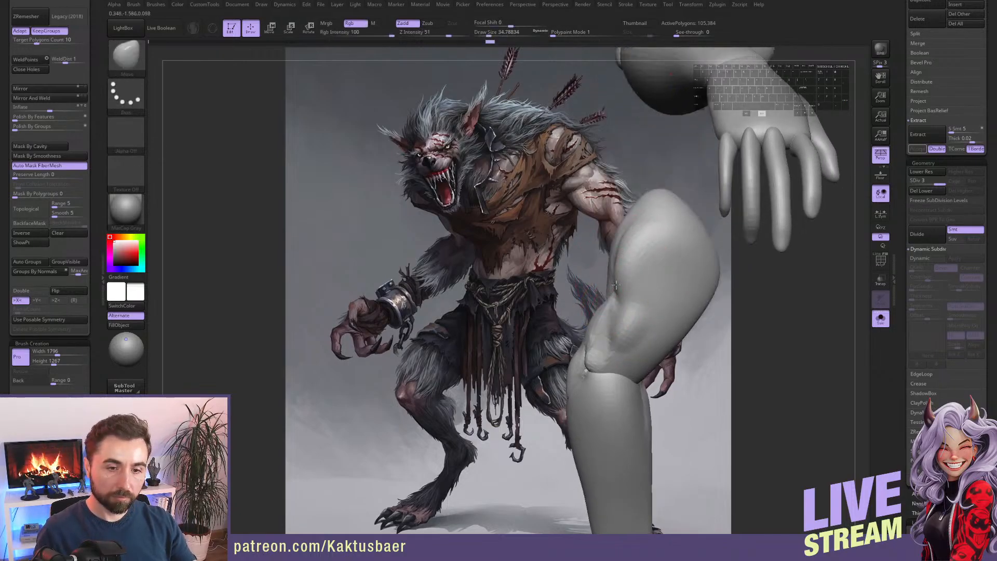
key("s")
left_click_drag(623, 294, 614, 287)
right_click_drag(614, 287, 639, 285)
Smooth the upper arm's muscle surface and show the whole figure again.
left_click_drag(630, 270, 612, 267, "shift")
right_click_drag(613, 268, 587, 273)
mouse_move(592, 260)
left_mouse_down("shift")
mouse_move(584, 281)
mouse_move(589, 219)
mouse_move(576, 240)
left_mouse_up("shift")
mouse_move(562, 257)
right_mouse_down()
mouse_move(594, 270)
mouse_move(563, 282)
mouse_move(565, 249)
mouse_move(585, 228)
right_mouse_up()
key("alt+s")
Carve the groove between biceps and triceps along the inner upper arm with DamStandard at draw size about 39 and soften it.
right_click_drag(511, 294, 524, 282)
key("2")
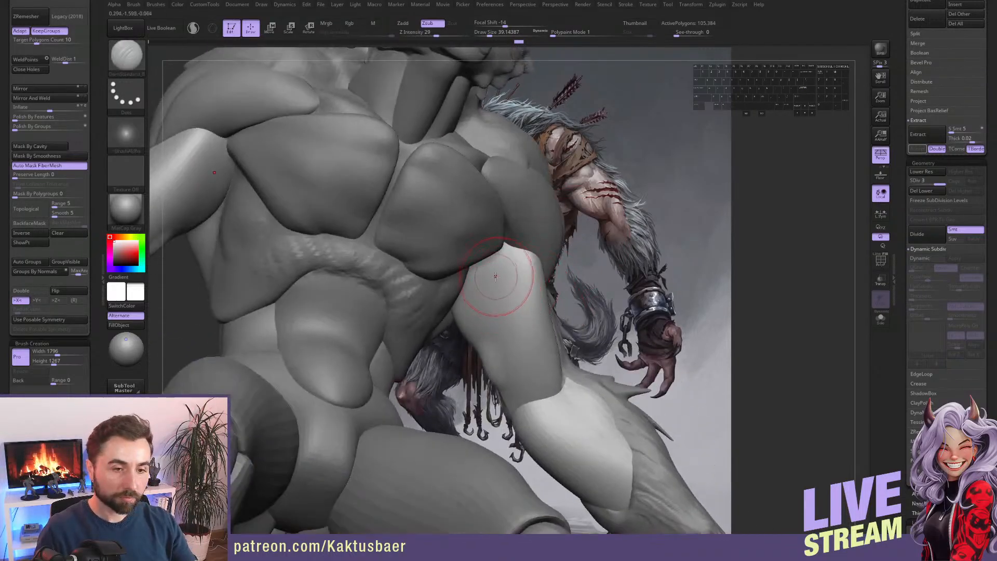
mouse_move(488, 264)
left_mouse_down()
mouse_move(514, 386)
mouse_move(506, 350)
left_mouse_up()
right_click_drag(506, 349, 519, 310)
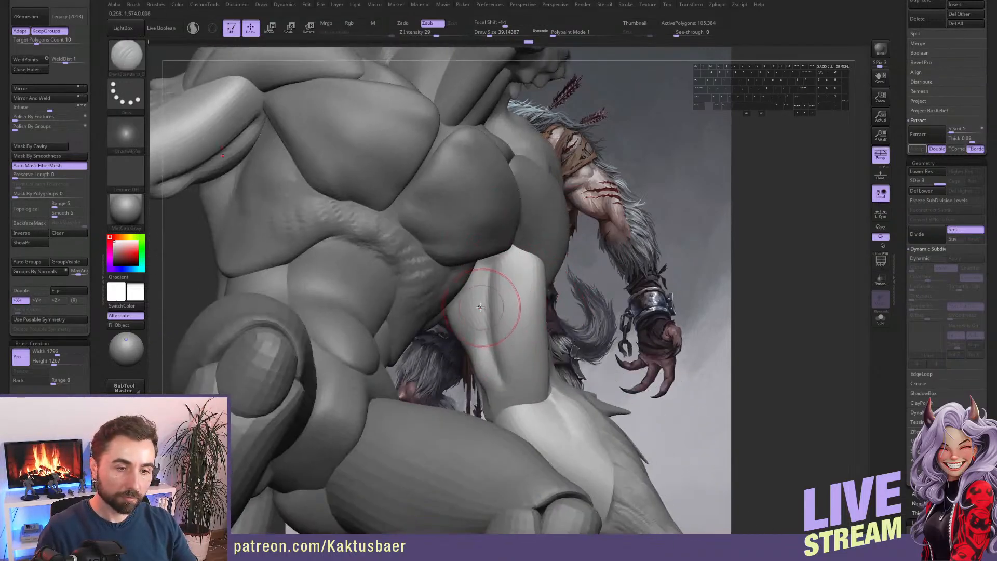
left_click_drag(486, 305, 485, 280, "shift")
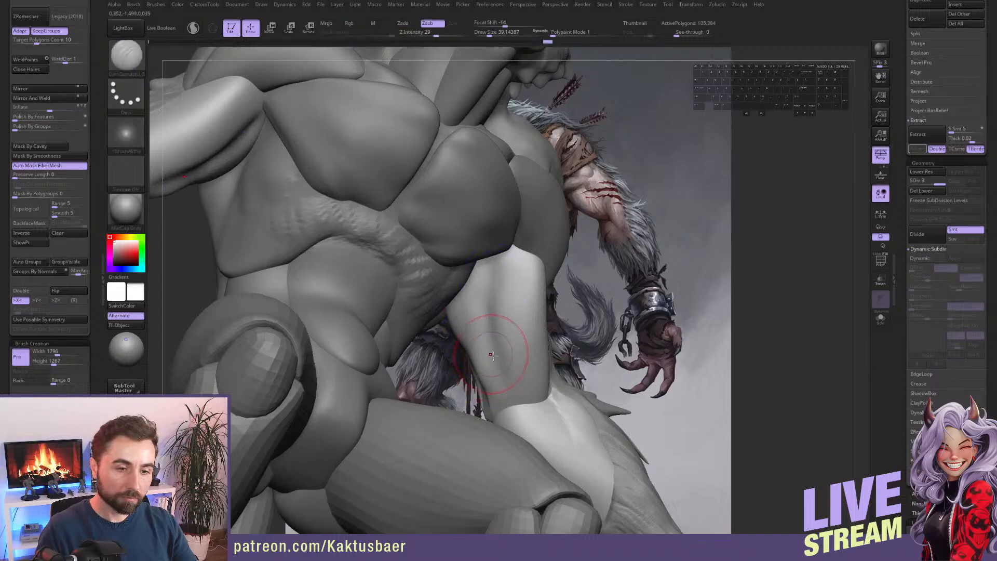
Adjust the lower biceps and the forearm's edge at the elbow with the Move brush, reducing its draw size to about 25.
right_click_drag(496, 379, 495, 363)
key("1")
left_click_drag(496, 366, 502, 377)
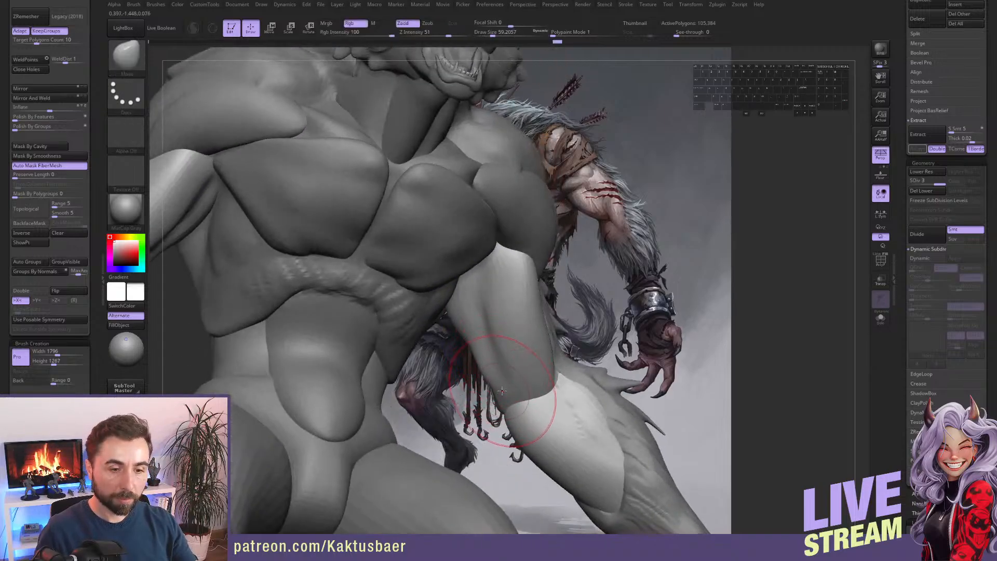
mouse_move(502, 378)
right_mouse_down()
mouse_move(359, 363)
mouse_move(345, 353)
right_mouse_up()
key("bracketleft")
right_click_drag(494, 354, 514, 341, "alt")
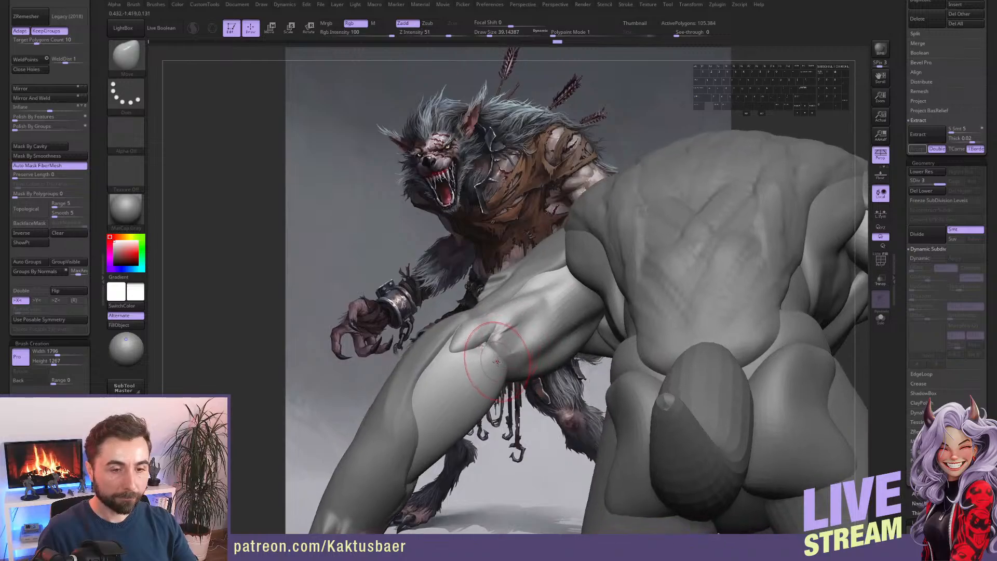
key("bracketleft")
left_click_drag(485, 347, 489, 357)
Blend the elbow crook between upper arm and forearm with ClayBuildup at draw size about 25 and smooth it.
key("3")
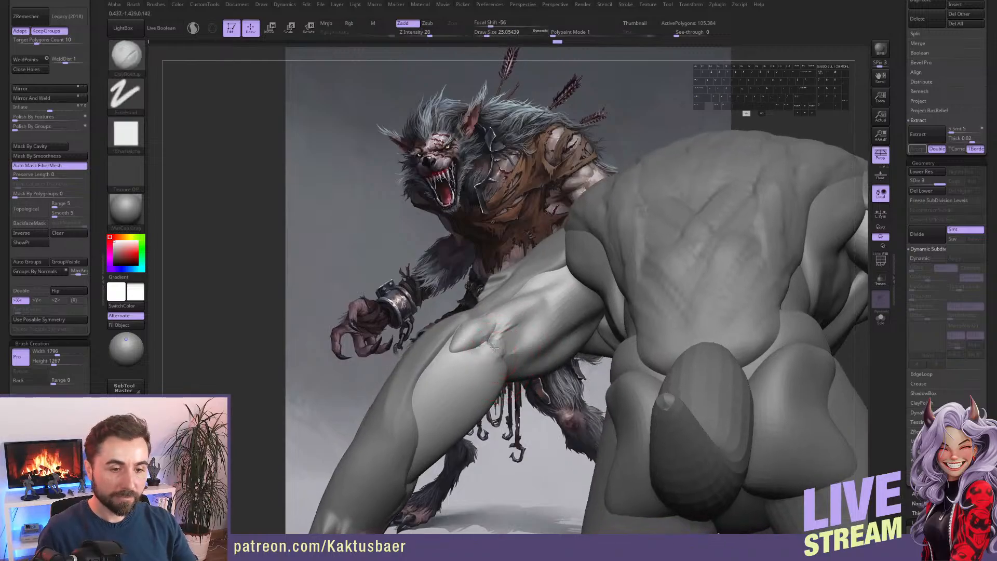
key("2")
mouse_move(499, 374)
right_mouse_down()
mouse_move(499, 323)
mouse_move(670, 327)
right_mouse_up()
key("3")
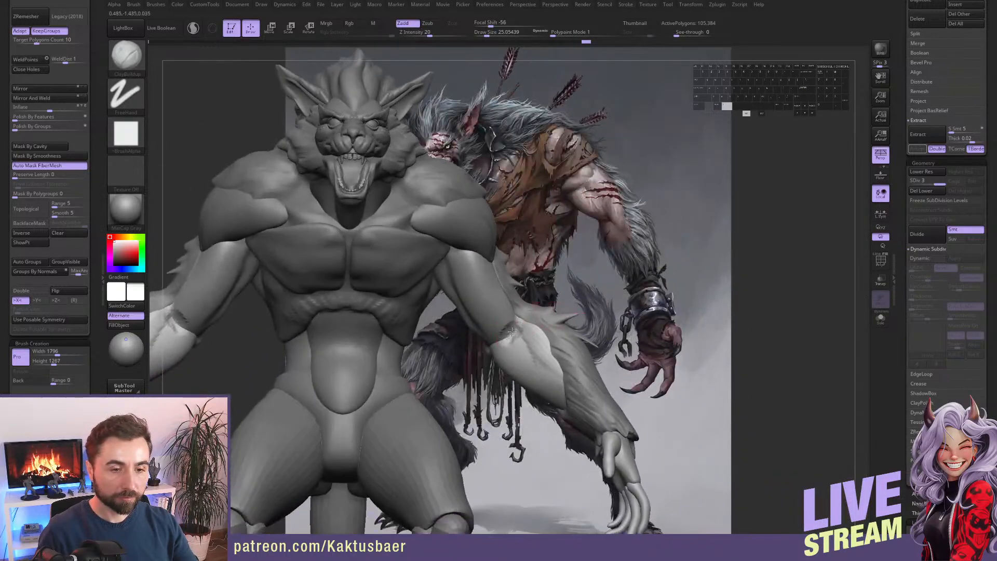
key("2")
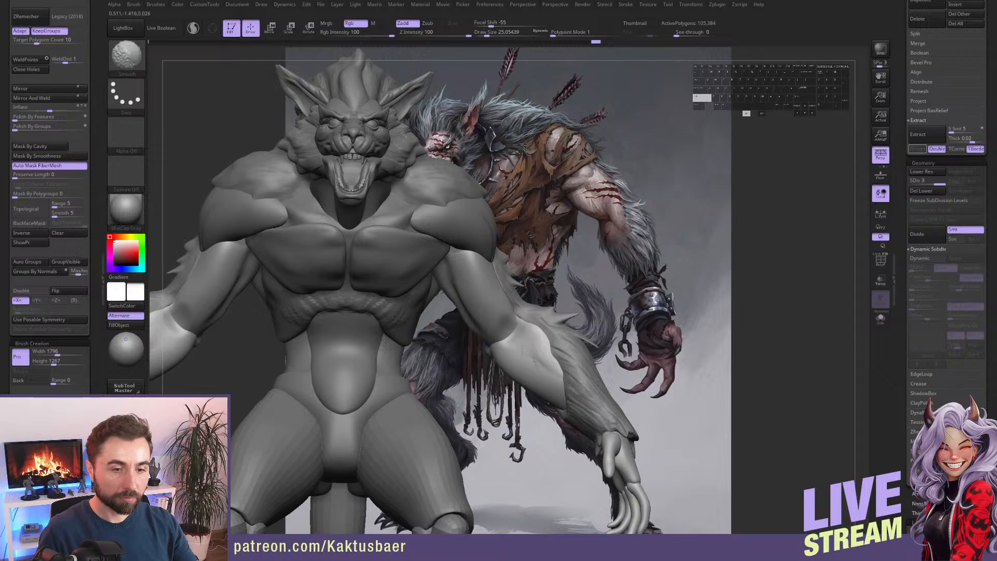
key("3")
left_click_drag(508, 346, 509, 345, "shift")
Sculpt the forearm below the elbow point at draw size about 37 and isolate the arms in Solo mode.
right_click_drag(509, 346, 559, 317)
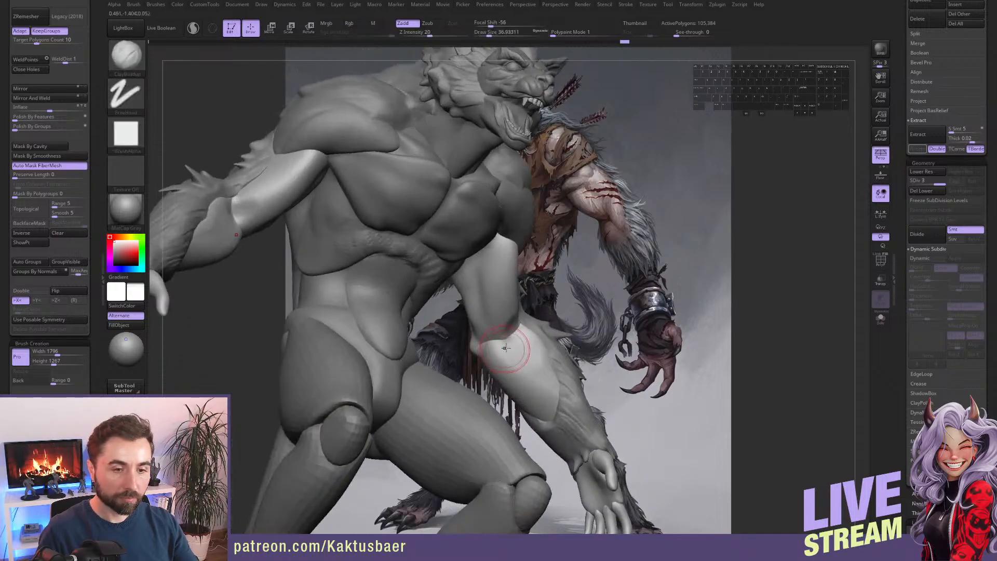
key("2")
key("3")
mouse_move(521, 381)
right_mouse_down()
mouse_move(490, 367)
mouse_move(483, 342)
right_mouse_up()
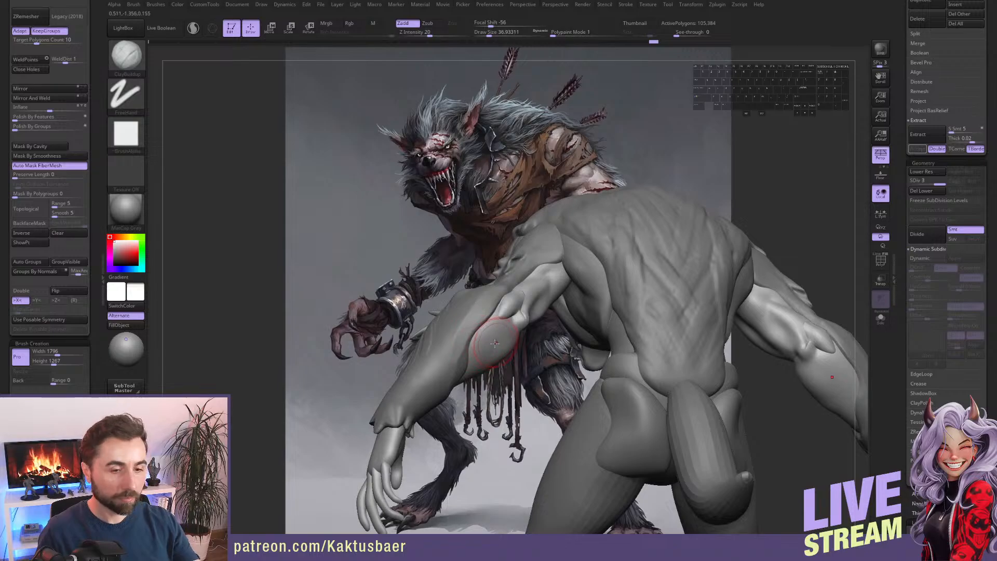
key("4")
left_click_drag(513, 322, 469, 364)
key("alt+s")
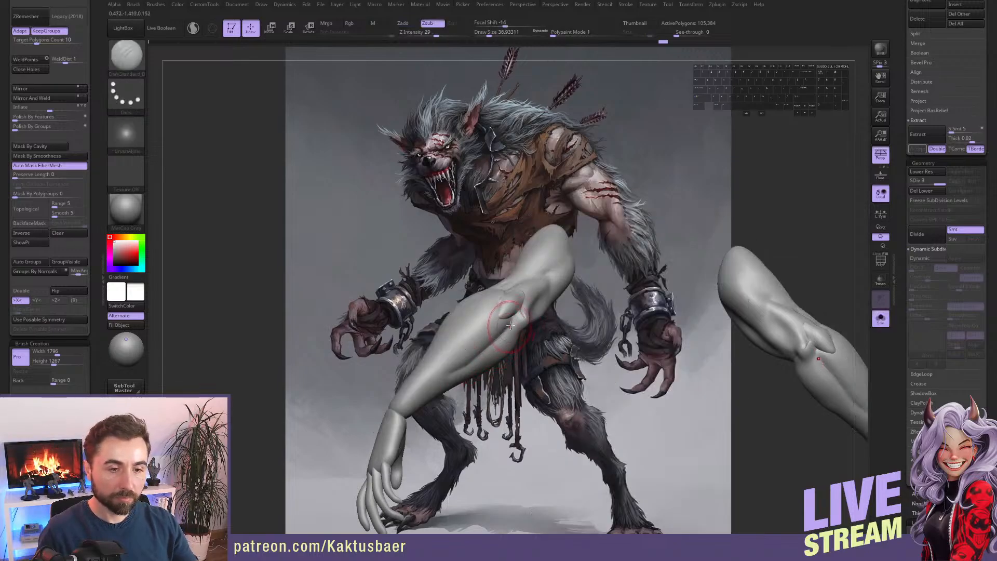
Refine the forearm muscles running from the elbow toward the wrist with DamStandard at draw size about 37 and smooth them.
mouse_move(508, 329)
left_mouse_down()
mouse_move(441, 377)
mouse_move(498, 337)
mouse_move(464, 335)
left_mouse_up()
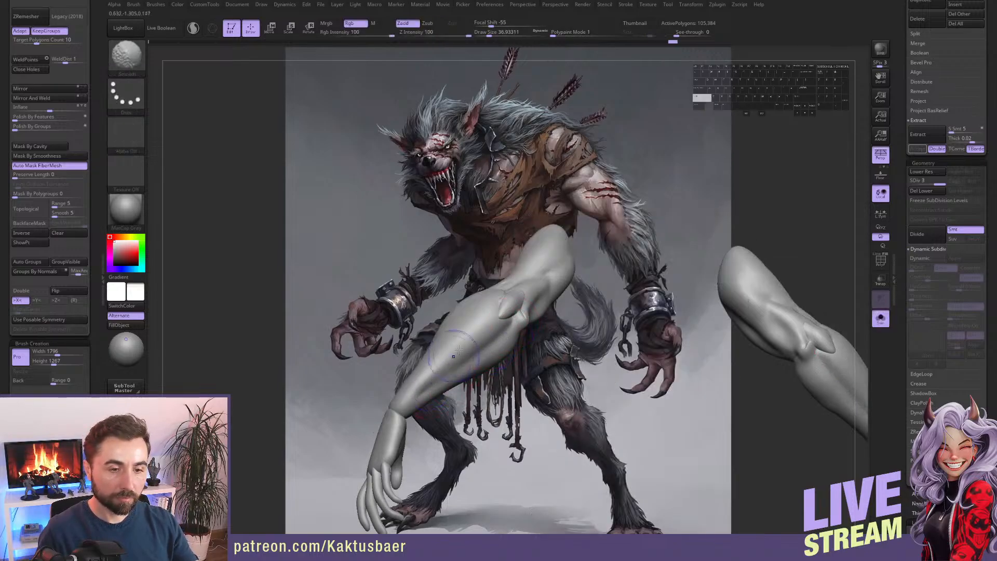
right_click_drag(460, 335, 485, 308)
left_click_drag(485, 305, 432, 373)
right_click_drag(434, 370, 463, 323)
key("ctrl+z")
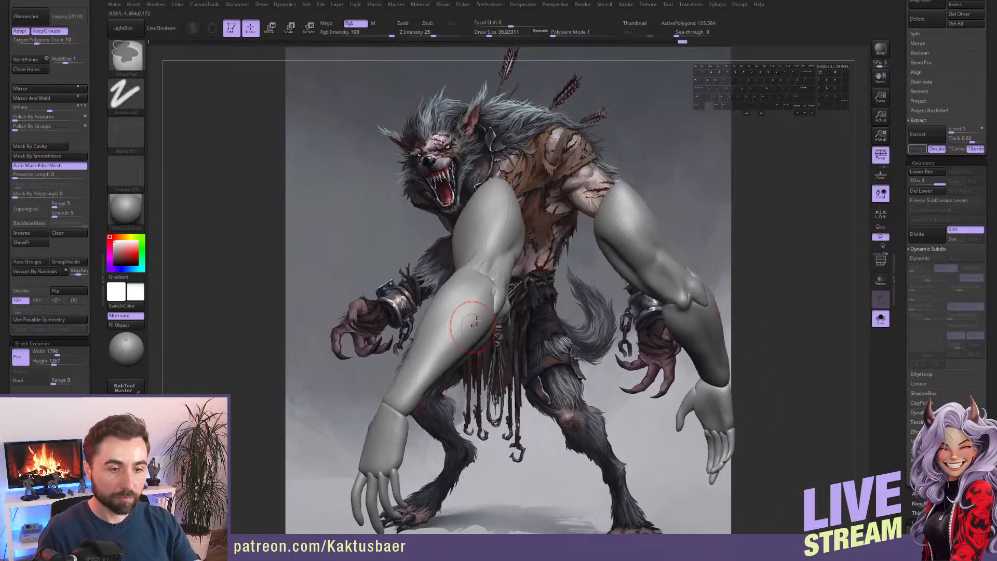
left_click_drag(490, 301, 433, 375)
key("ctrl+z")
right_click_drag(477, 302, 460, 310)
mouse_move(441, 333)
left_mouse_down("shift")
mouse_move(457, 304)
mouse_move(467, 308)
mouse_move(435, 358)
mouse_move(415, 362)
left_mouse_up("shift")
right_click_drag(415, 362, 455, 365)
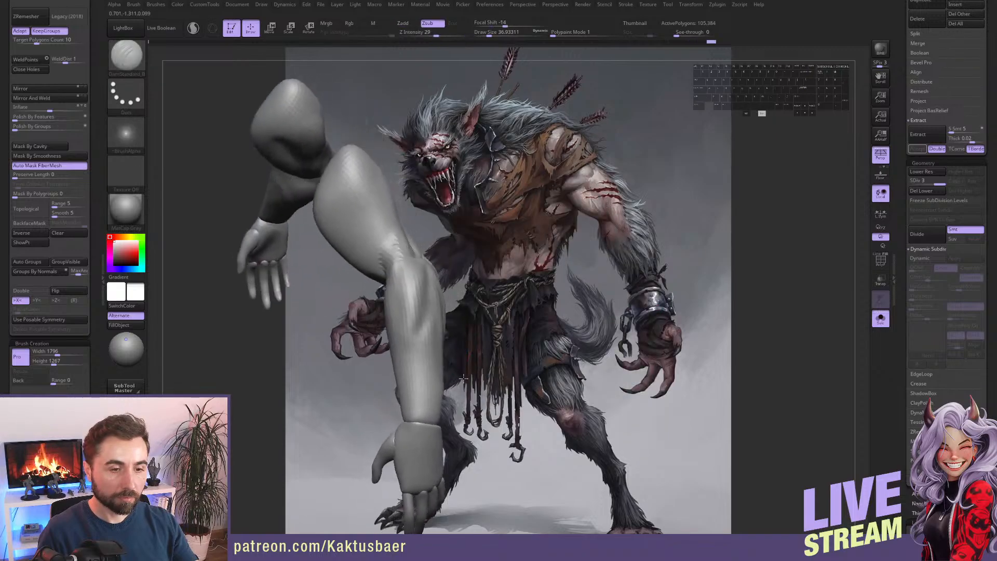
Soften the outer forearm's muscle ridge down to the wrist and leave Solo mode to show the whole werewolf.
key("alt+s")
key("alt+s")
left_click_drag(426, 315, 420, 382, "shift")
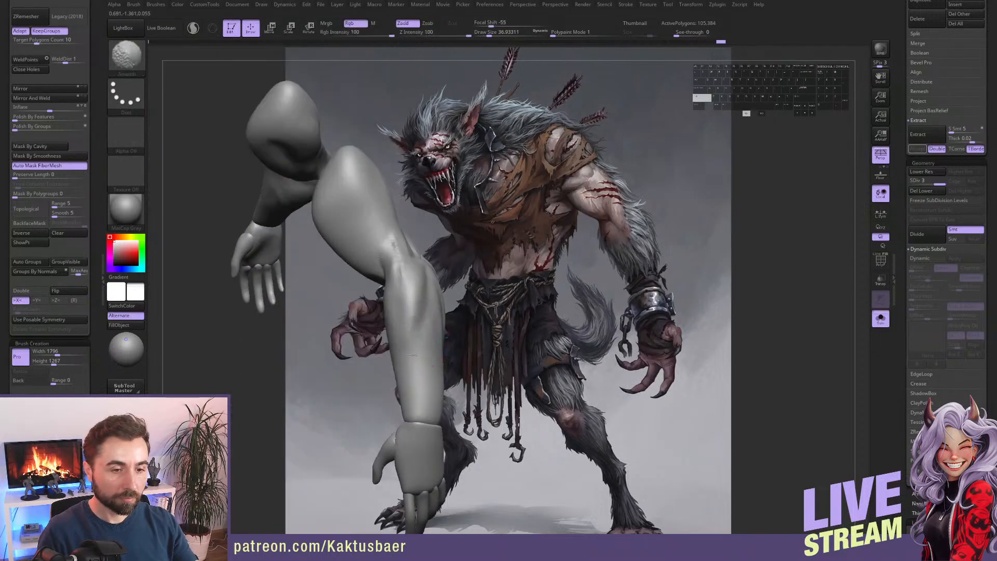
right_click_drag(421, 394, 471, 322)
key("alt+s")
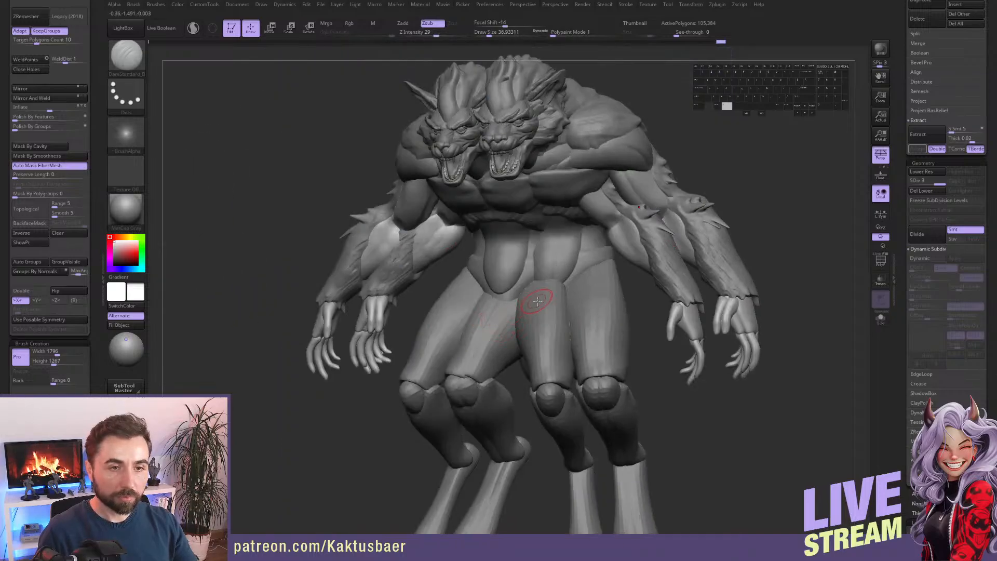
Clear the leftover duplicate image of the werewolf from the canvas.
right_click_drag(541, 290, 457, 289)
key("ctrl")
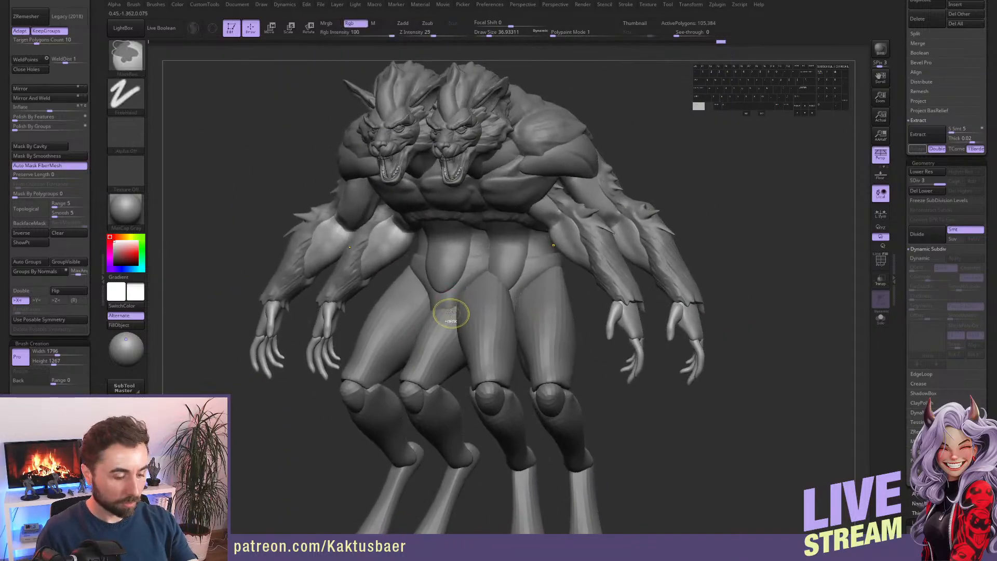
key("ctrl+n")
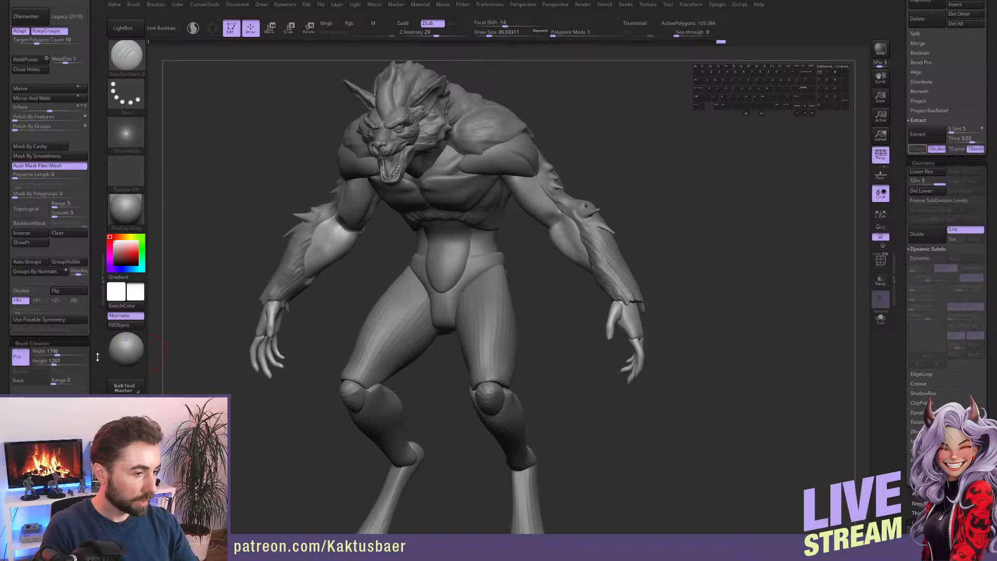
Restore the Camera1 reference image behind the werewolf and quick-save the project.
scroll(42, 280, "down", 5)
left_click(34, 278)
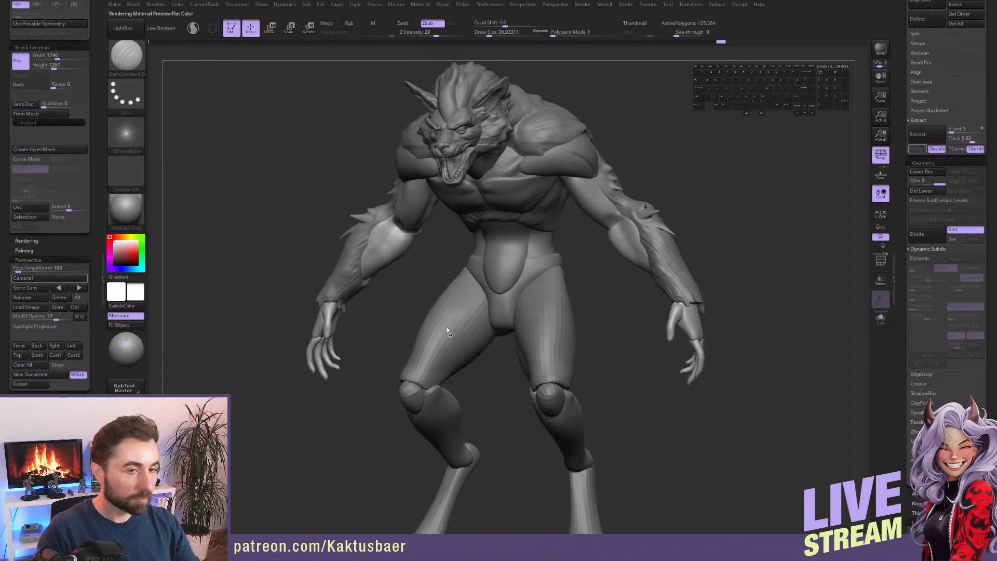
right_click_drag(586, 289, 490, 304, "alt")
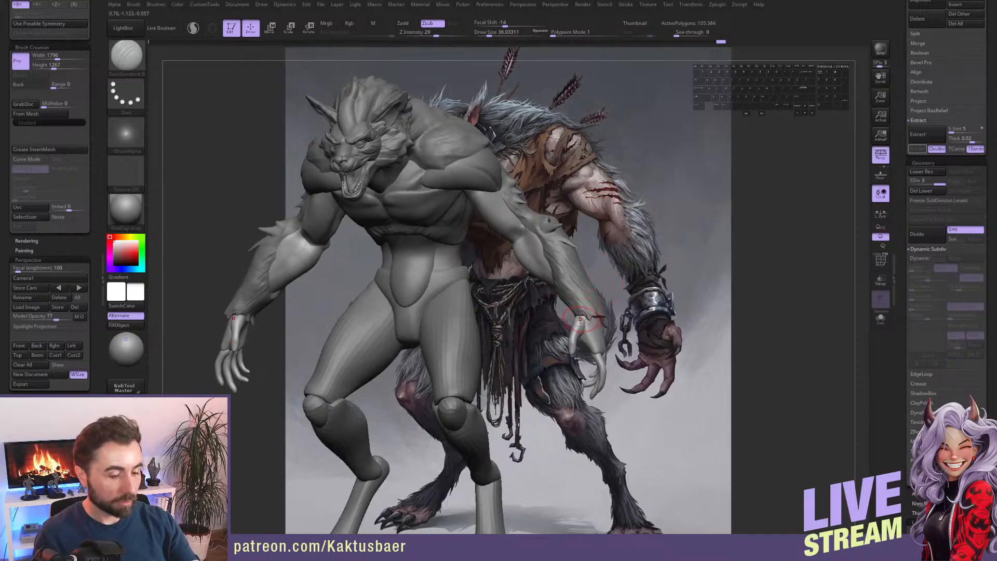
key("ctrl+s")
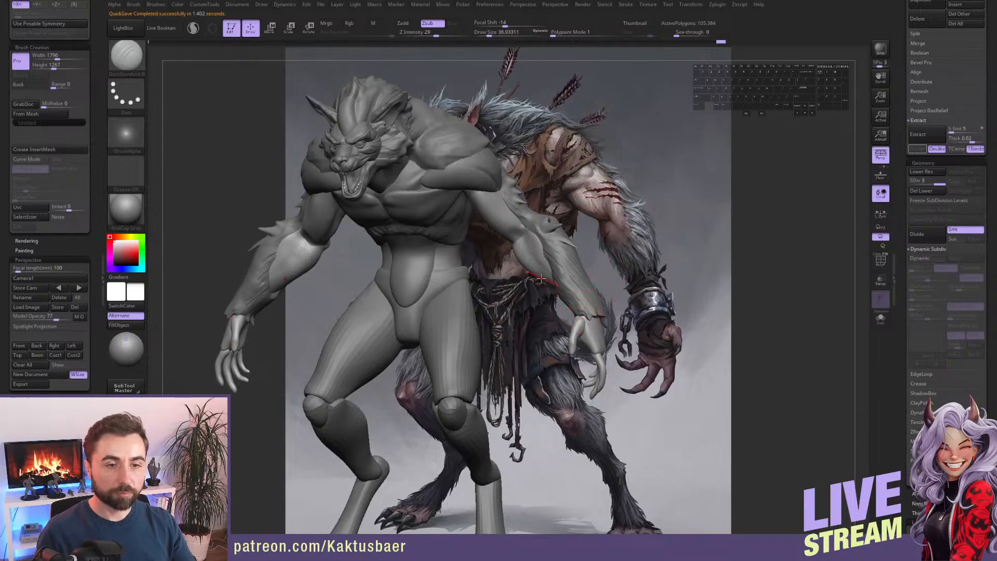
Adjust the arm's shape around the elbow and upper arm from several angles with the Move brush at draw size about 56.
right_click_drag(539, 245, 389, 242)
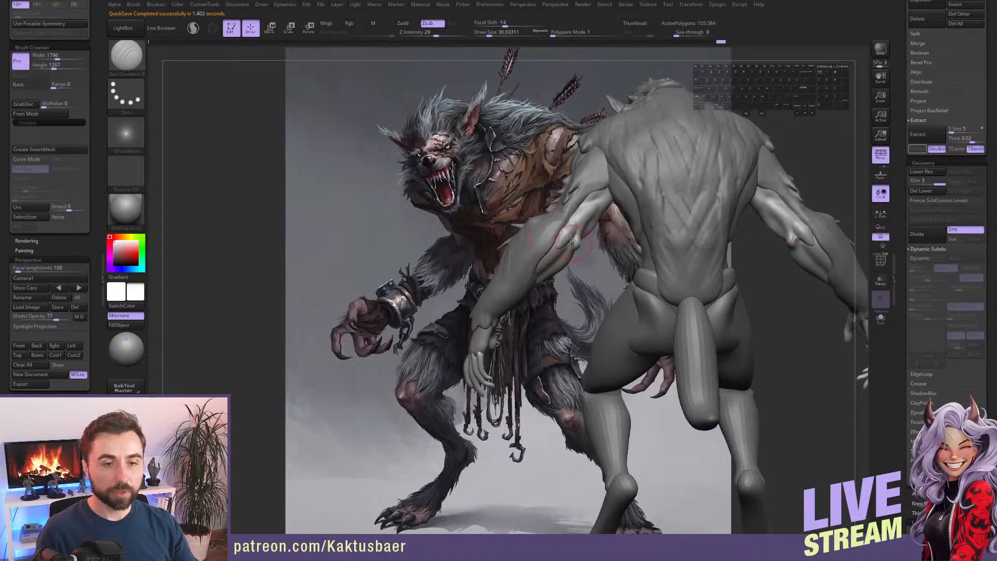
mouse_move(593, 239)
right_mouse_down()
mouse_move(580, 234)
mouse_move(623, 222)
mouse_move(571, 208)
mouse_move(542, 267)
right_mouse_up()
key("b")
key("m")
key("v")
key("s")
left_click_drag(540, 267, 537, 281)
key("s")
key("s")
left_click_drag(537, 281, 541, 278)
right_click_drag(546, 269, 522, 282)
left_click_drag(549, 284, 553, 282)
right_click_drag(529, 270, 566, 261)
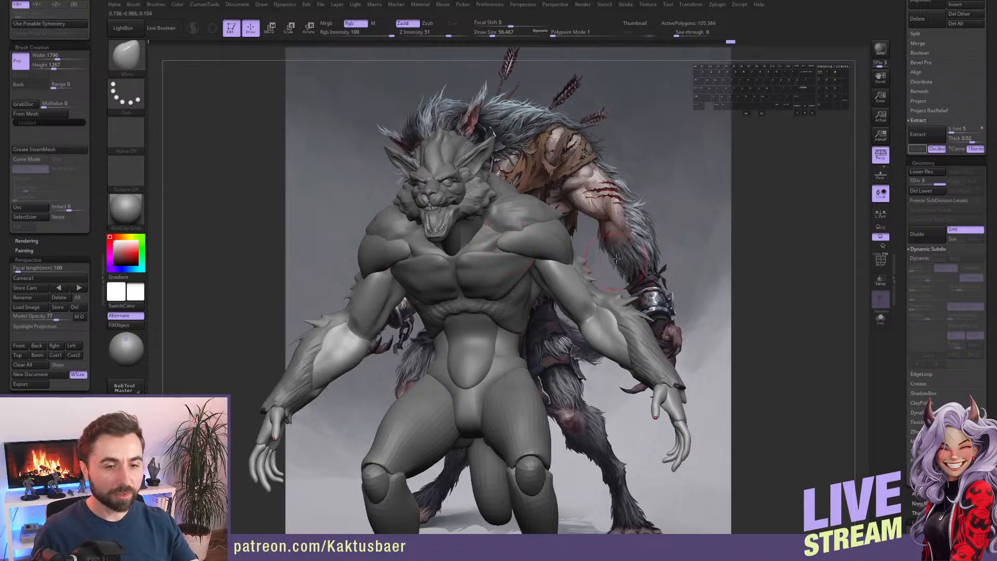
Reshape the top of the upper arm where it meets the deltoid and armpit with the Move brush at draw size about 54.
mouse_move(536, 266)
right_mouse_down()
mouse_move(556, 257)
mouse_move(551, 249)
right_mouse_up()
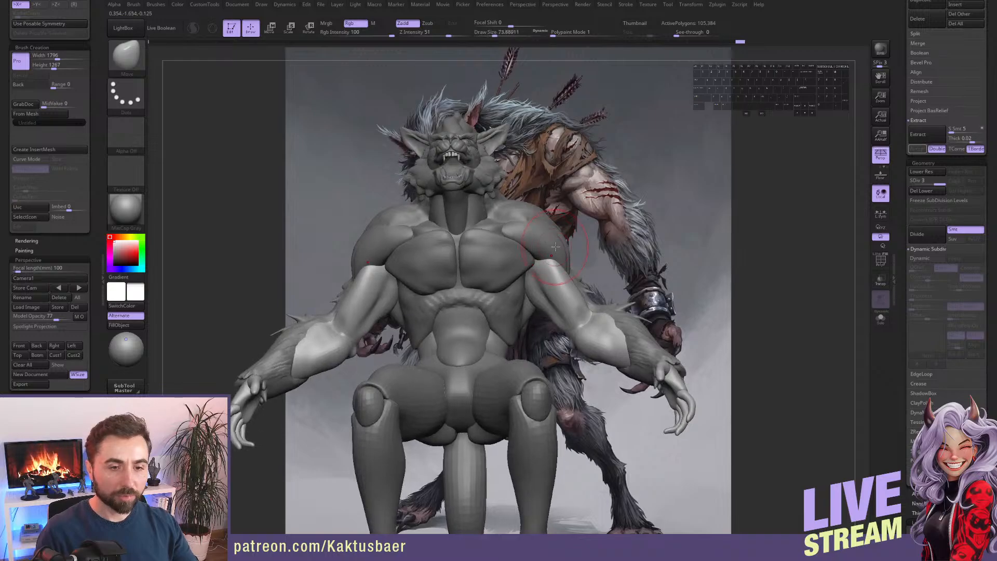
left_click_drag(541, 261, 538, 264)
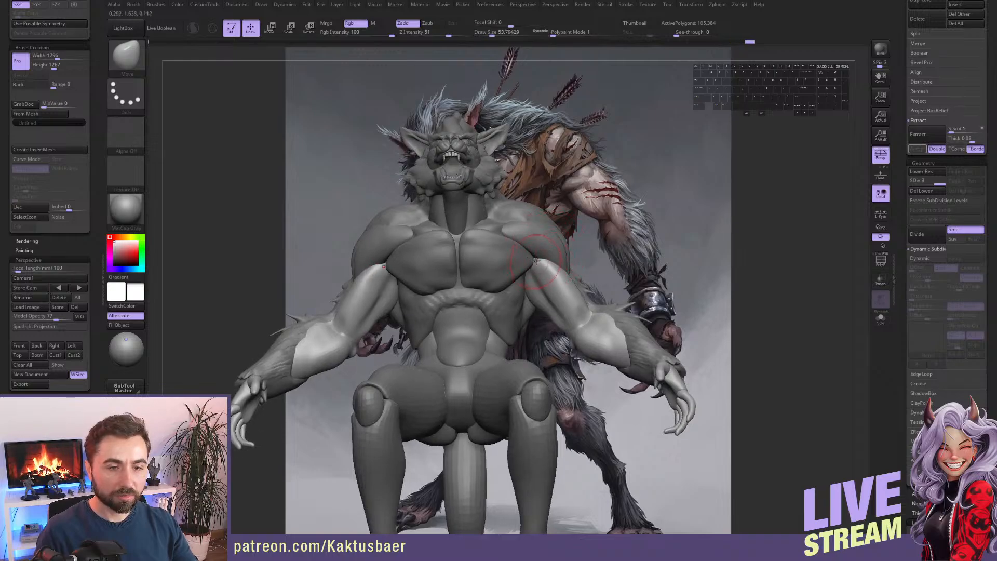
right_click_drag(552, 274, 542, 286)
mouse_move(540, 275)
left_mouse_down()
mouse_move(588, 268)
mouse_move(577, 286)
left_mouse_up()
key("s")
right_click_drag(577, 283, 511, 284)
key("s")
left_click_drag(535, 270, 535, 274)
mouse_move(530, 281)
right_mouse_down("alt")
mouse_move(525, 261)
mouse_move(561, 260)
right_mouse_up("alt")
key("s")
left_click_drag(553, 262, 551, 262)
mouse_move(548, 262)
right_mouse_down()
mouse_move(587, 253)
mouse_move(525, 254)
mouse_move(555, 238)
right_mouse_up()
Sculpt and smooth the biceps just below the deltoid with DamStandard, reducing the draw size from about 54 to about 41.
key("b")
key("d")
key("s")
key("s")
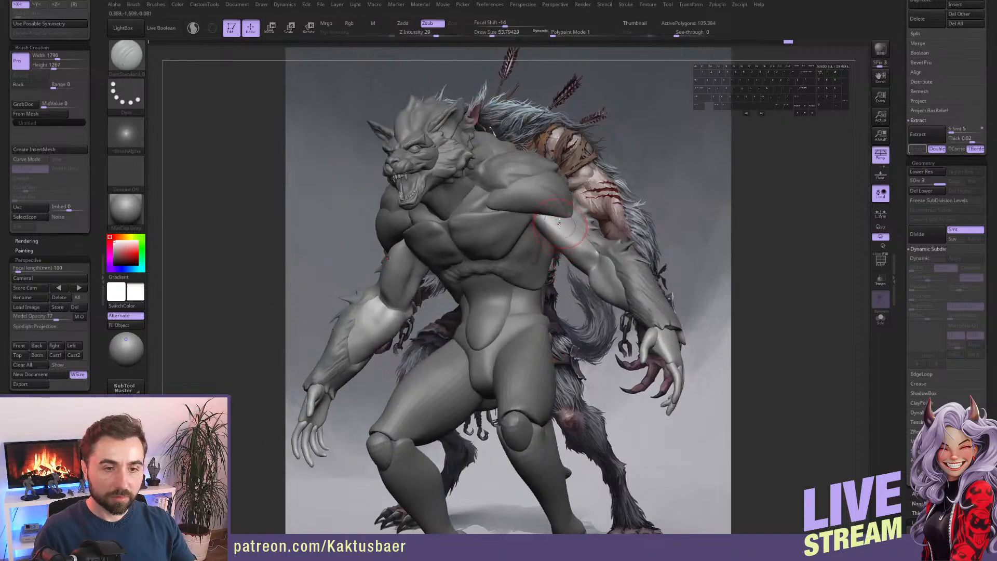
mouse_move(546, 225)
left_mouse_down("alt")
mouse_move(590, 253)
mouse_move(563, 233)
left_mouse_up("alt")
right_click_drag(556, 239, 574, 238)
left_click_drag(566, 230, 565, 238, "shift")
key("s")
left_click_drag(566, 238, 569, 240)
right_click_drag(563, 238, 592, 259)
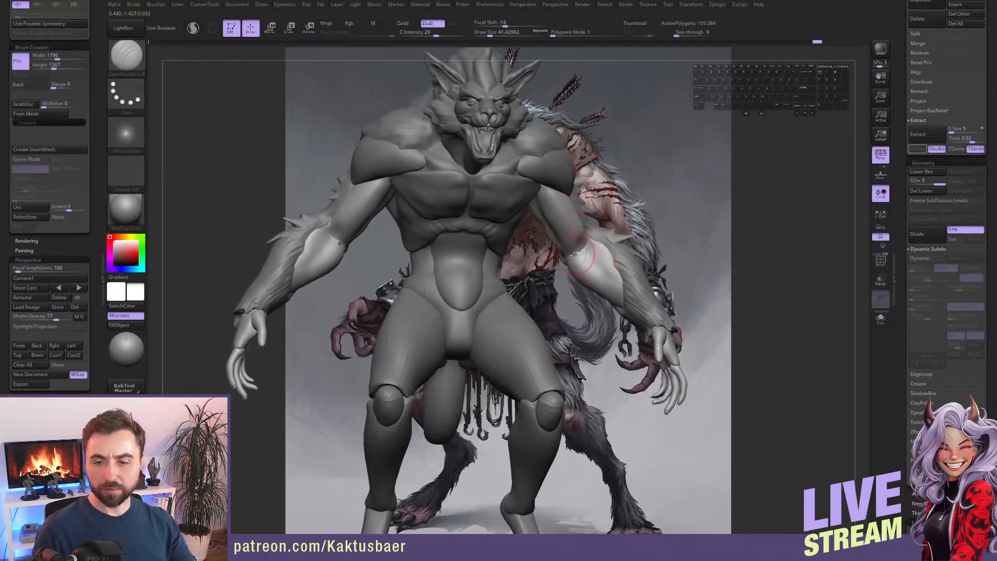
Mask the upper arms and hands so only the forearms stay editable, and ready the Move brush at draw size about 68.
key("w")
left_click(593, 265, "ctrl")
key("q")
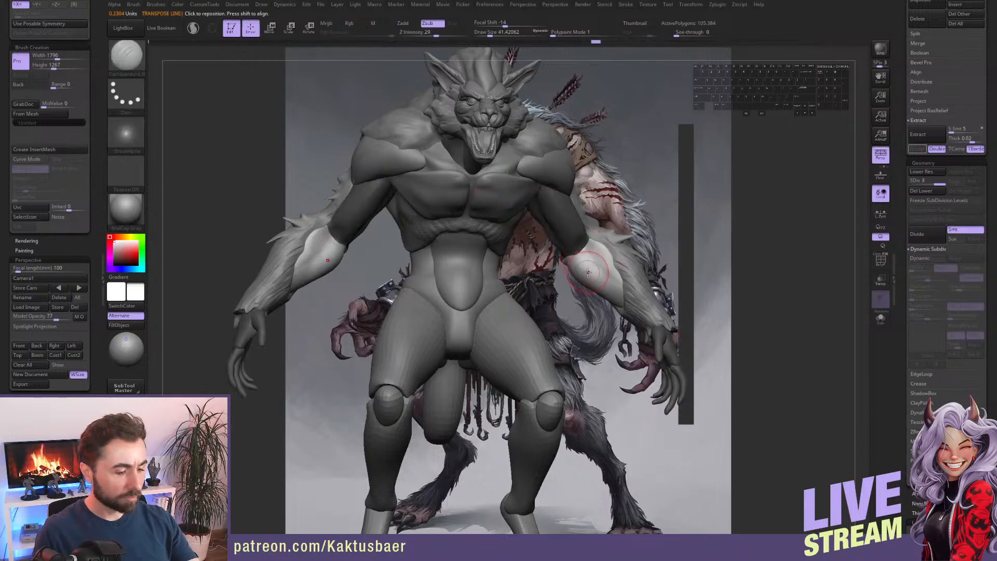
key("b")
key("m")
key("v")
mouse_move(577, 303)
right_mouse_down()
mouse_move(586, 260)
mouse_move(571, 269)
mouse_move(577, 292)
mouse_move(603, 278)
right_mouse_up()
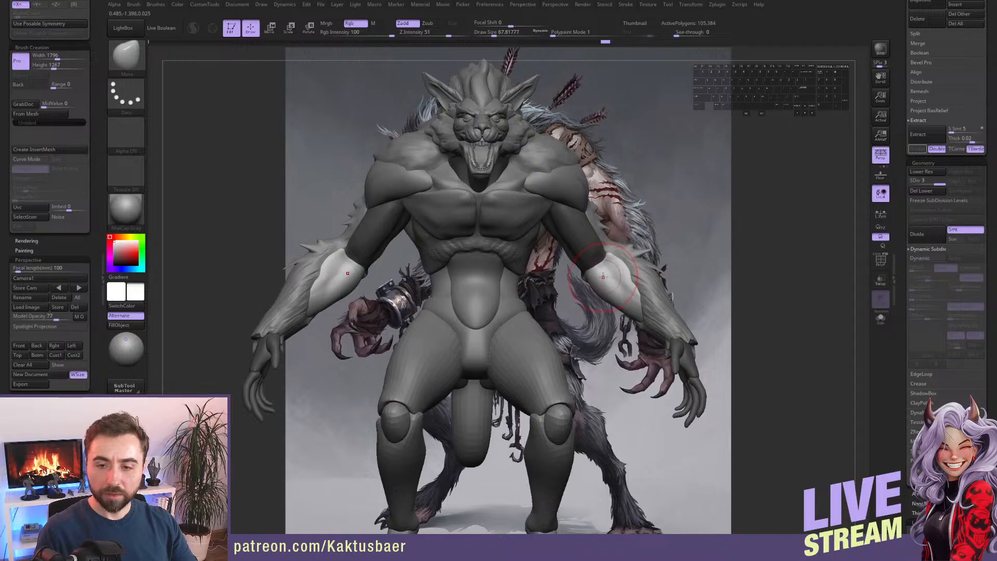
right_click_drag(603, 280, 603, 275)
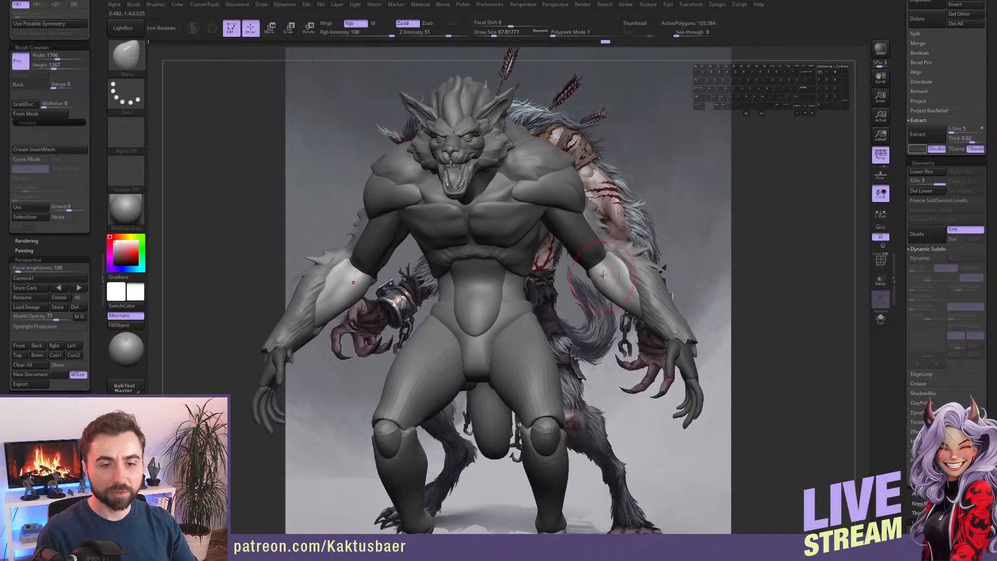
Return to the Werewolf1_2 arms subtool, clear its mask and reduce the Move brush's draw size to about 37 at the hand.
left_click(514, 265, "alt")
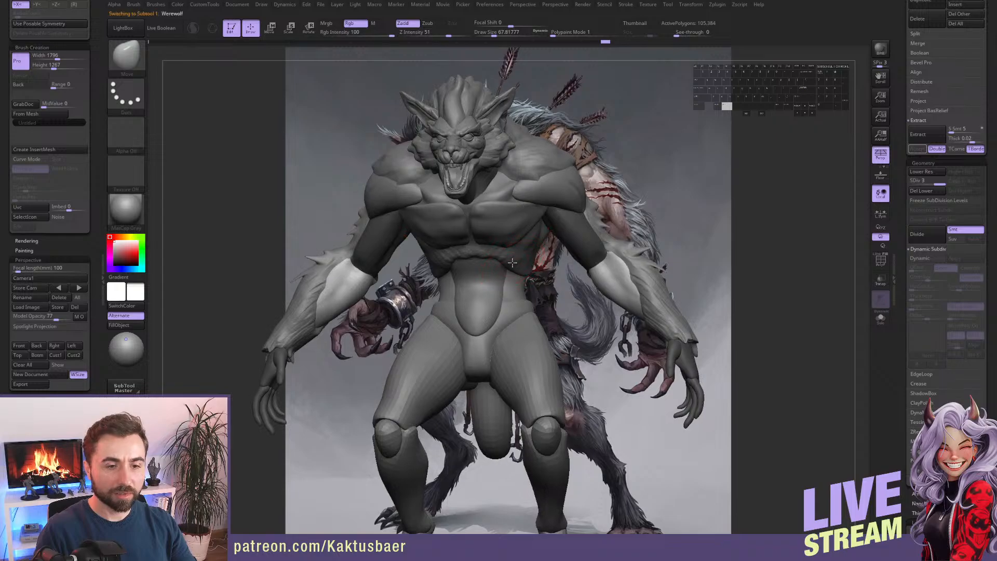
left_click(611, 278, "alt")
right_click_drag(610, 278, 533, 255, "alt")
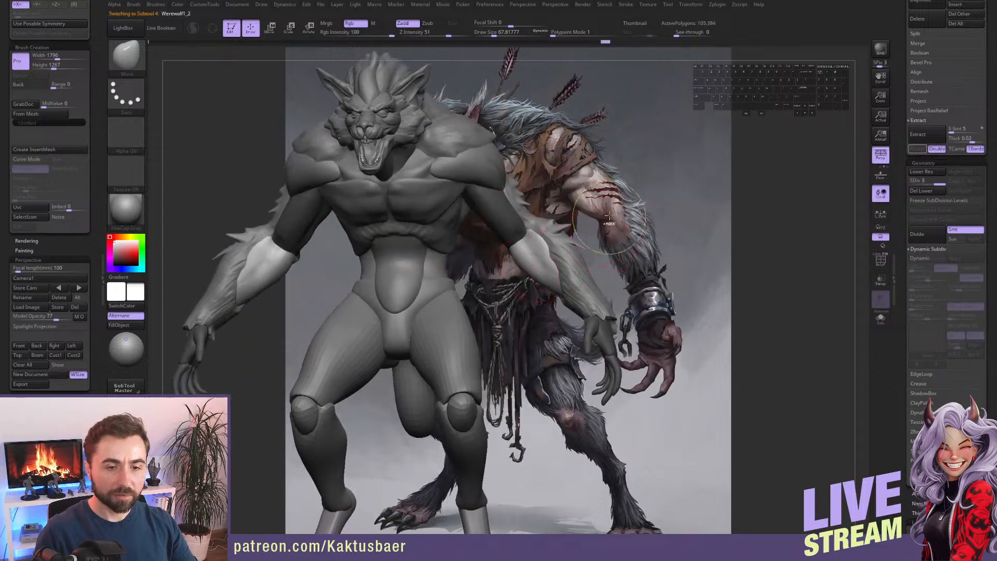
mouse_move(634, 335)
right_mouse_down("alt")
mouse_move(523, 291)
mouse_move(525, 314)
right_mouse_up("alt")
mouse_move(551, 315)
right_mouse_down()
mouse_move(519, 317)
mouse_move(528, 320)
mouse_move(525, 304)
mouse_move(531, 310)
right_mouse_up()
key("[")
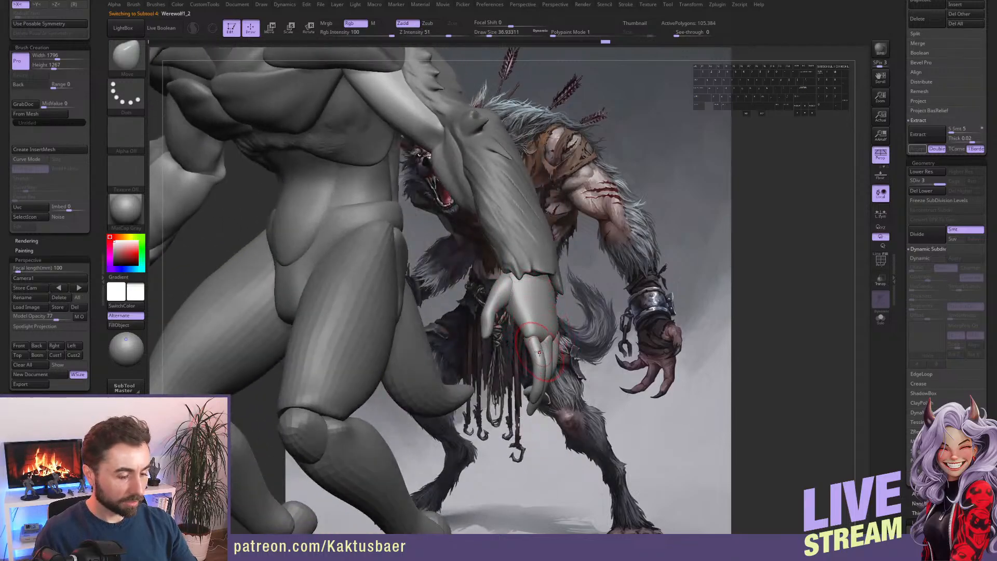
Build up the lower back muscles beside the spine with ClayBuildup at draw size about 37 and carve the spine groove between the shoulder blades.
key("b")
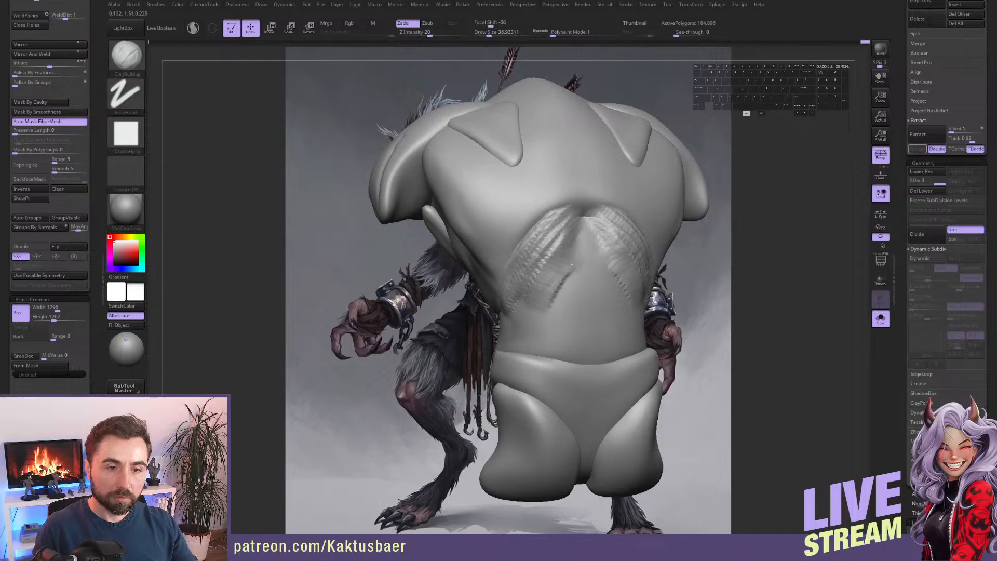
left_click_drag(571, 263, 550, 309)
right_click_drag(566, 291, 542, 290)
left_click_drag(538, 239, 512, 298, "alt")
right_click_drag(519, 270, 532, 234, "alt")
mouse_move(537, 237)
left_mouse_down()
mouse_move(512, 275)
mouse_move(530, 270)
mouse_move(535, 320)
left_mouse_up()
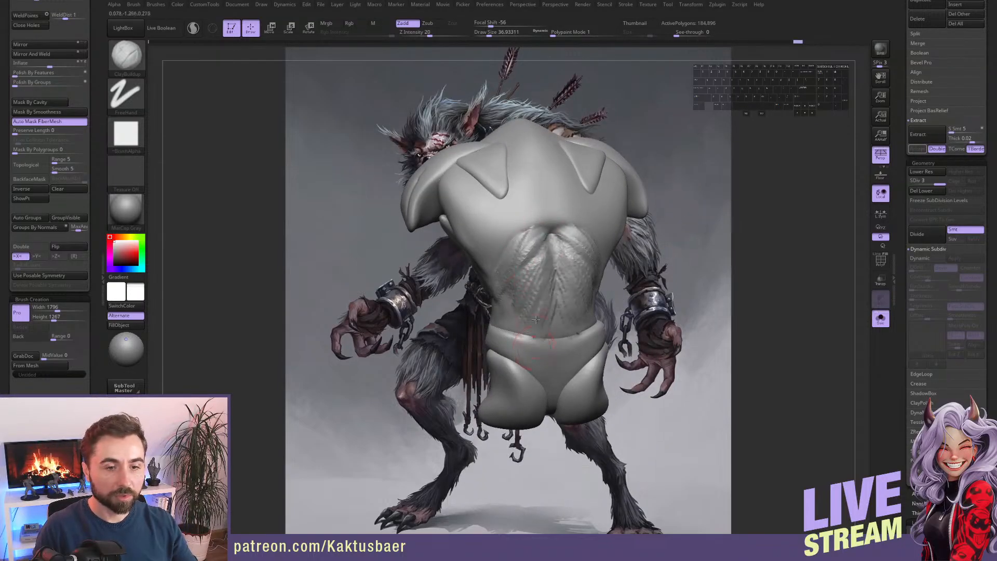
mouse_move(551, 207)
left_mouse_down("alt")
mouse_move(553, 229)
mouse_move(545, 179)
left_mouse_up("alt")
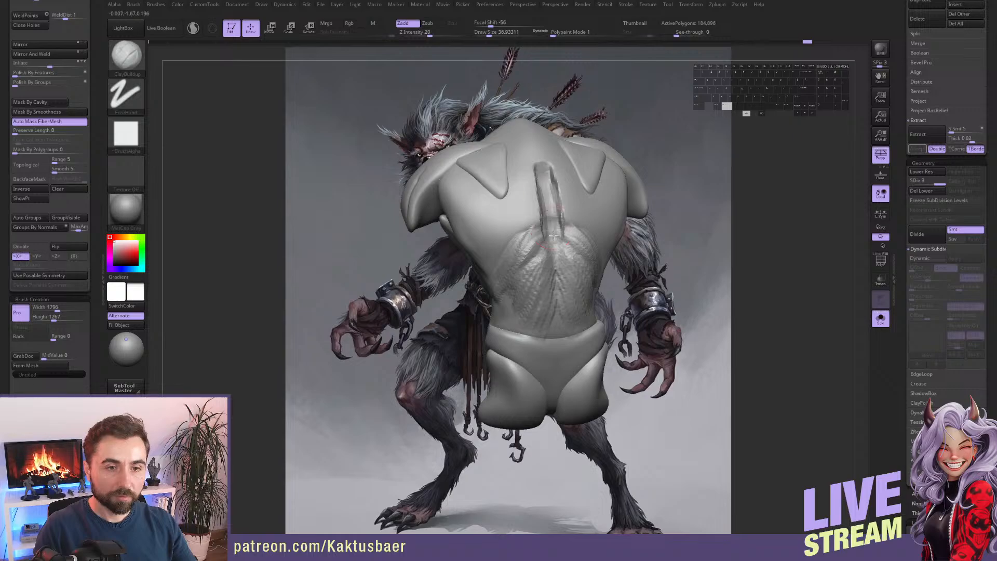
mouse_move(553, 236)
left_mouse_down("alt")
mouse_move(544, 195)
mouse_move(539, 235)
left_mouse_up("alt")
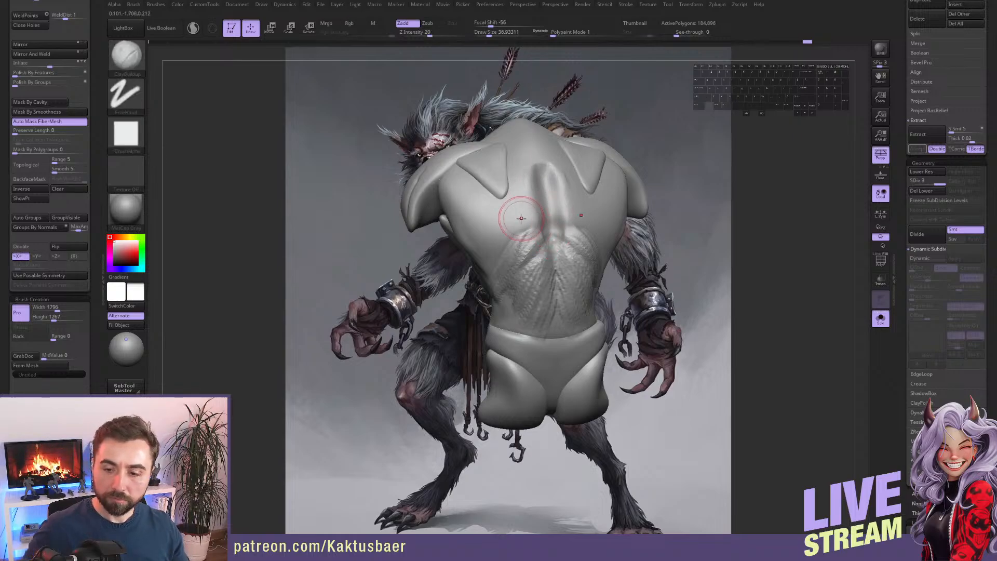
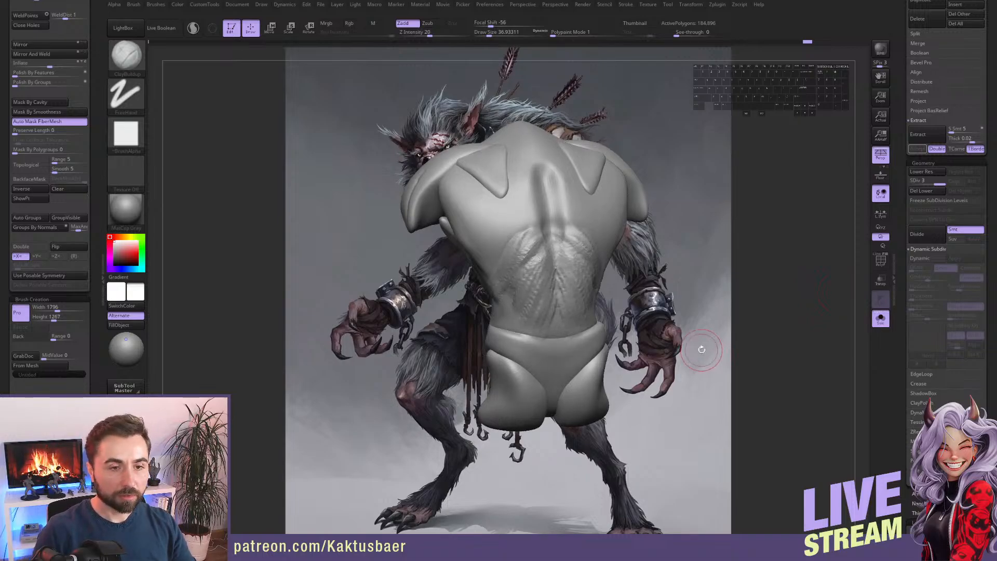
Extend the lower back muscles outward and down to the waist on both sides of the spine with ClayBuildup.
right_click_drag(542, 283, 505, 259)
mouse_move(527, 251)
left_mouse_down()
mouse_move(503, 278)
mouse_move(511, 292)
left_mouse_up()
left_click_drag(502, 291, 526, 334)
right_click_drag(503, 307, 551, 310)
mouse_move(538, 311)
left_mouse_down()
mouse_move(529, 331)
mouse_move(539, 341)
mouse_move(530, 280)
mouse_move(528, 331)
mouse_move(526, 255)
left_mouse_up()
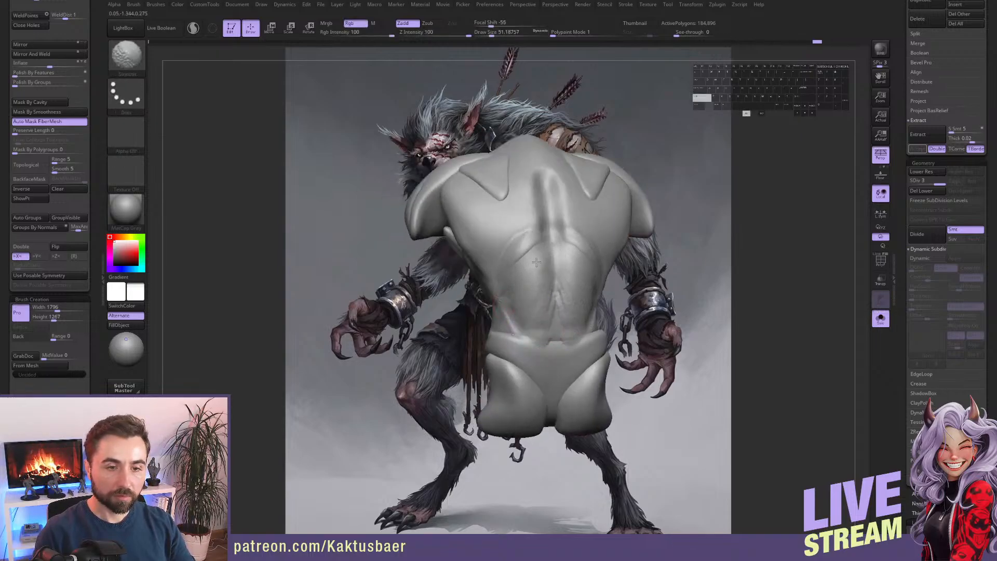
key("ctrl+z")
left_click_drag(536, 324, 540, 341)
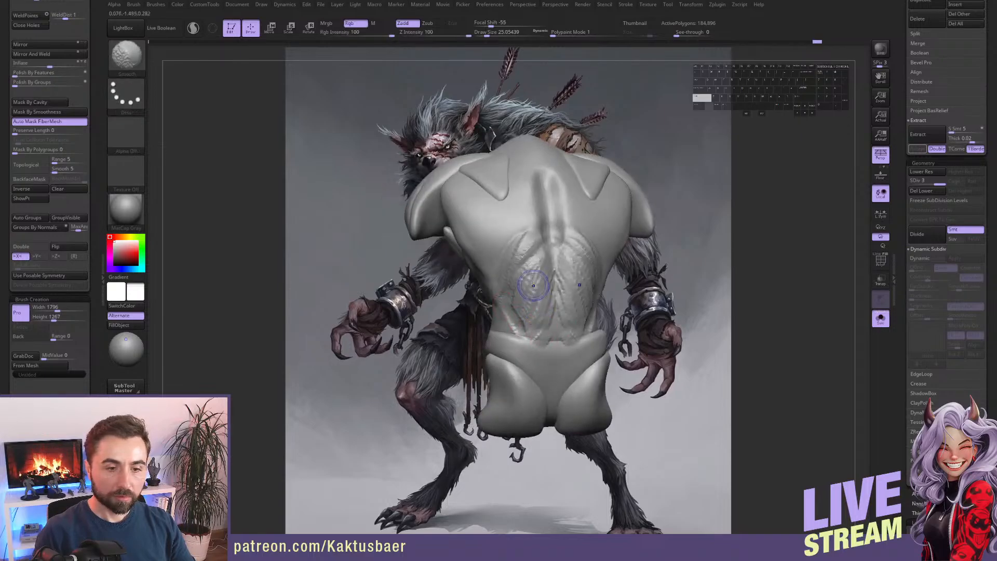
Smooth the lower back muscles at draw size about 51 and show the whole werewolf again to check its side.
mouse_move(534, 285)
left_mouse_down("shift")
mouse_move(520, 328)
mouse_move(539, 319)
mouse_move(517, 285)
mouse_move(525, 254)
left_mouse_up("shift")
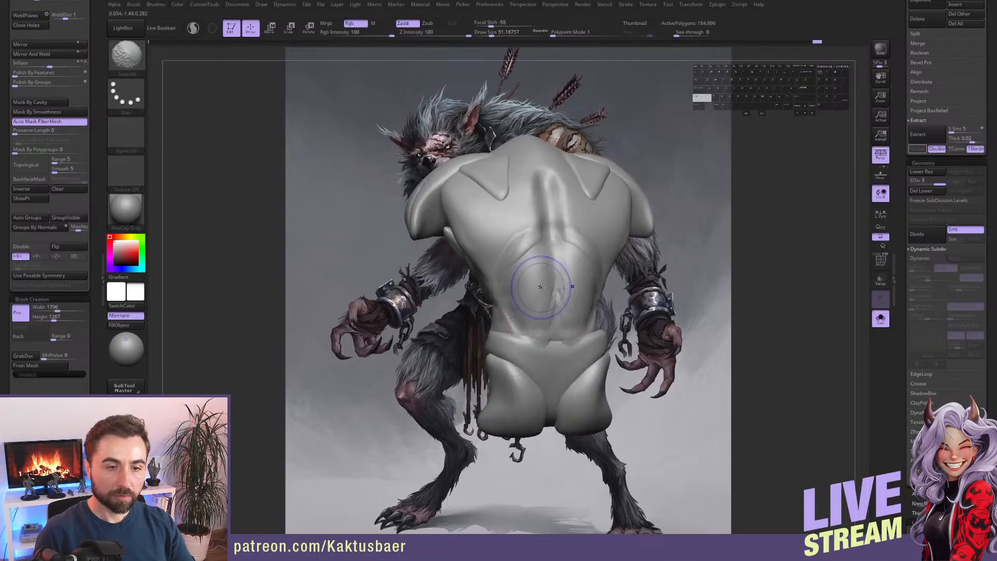
left_click_drag(542, 301, 541, 254)
left_click_drag(546, 312, 547, 296, "shift")
mouse_move(511, 296)
right_mouse_down()
mouse_move(552, 301)
mouse_move(512, 299)
mouse_move(496, 319)
right_mouse_up()
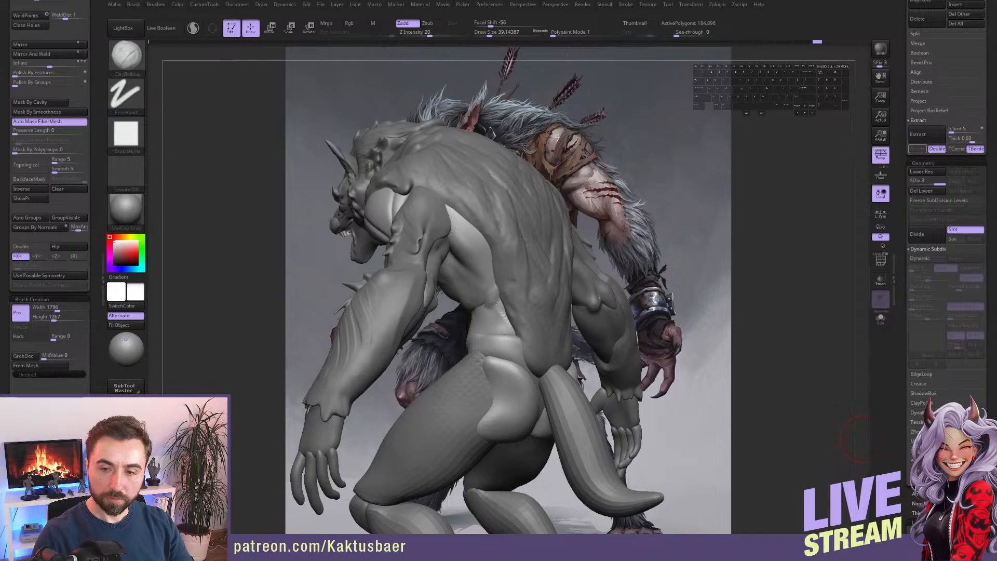
right_click_drag(438, 411, 467, 397)
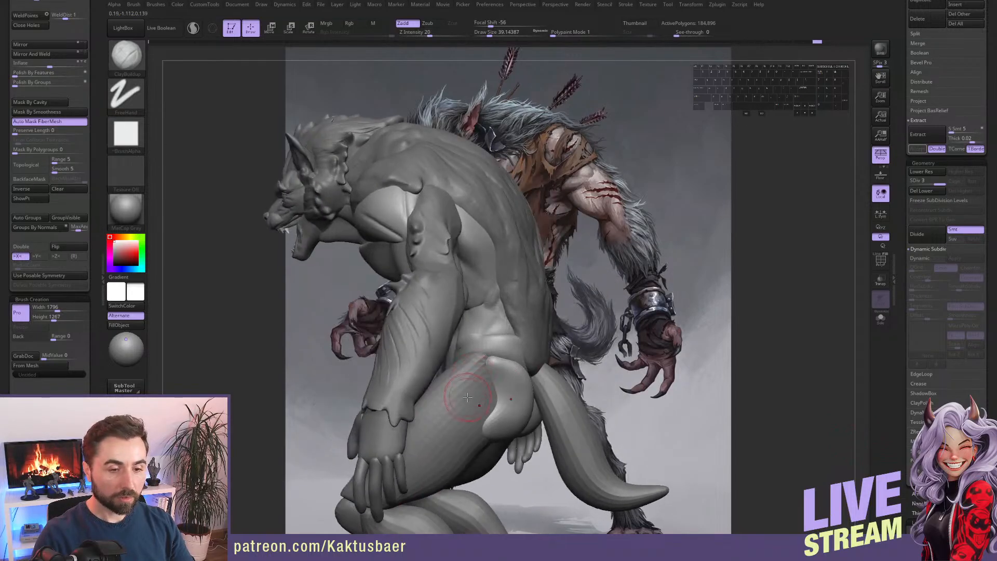
Carve the edge of the lower abdomen at the groin with the ClayBuildup brush.
right_click_drag(543, 284, 701, 301)
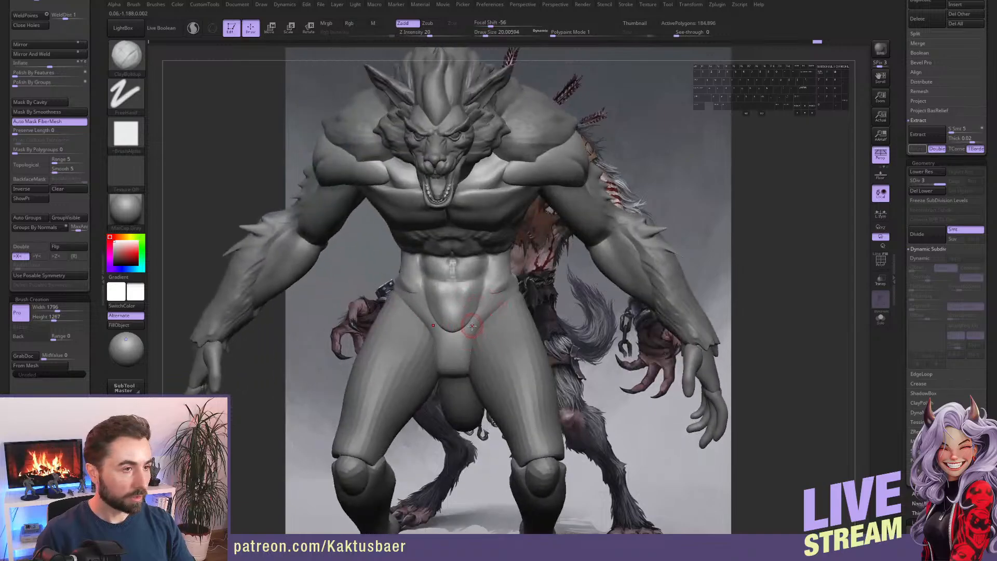
mouse_move(476, 322)
left_mouse_down("alt")
mouse_move(464, 329)
mouse_move(479, 324)
left_mouse_up("alt")
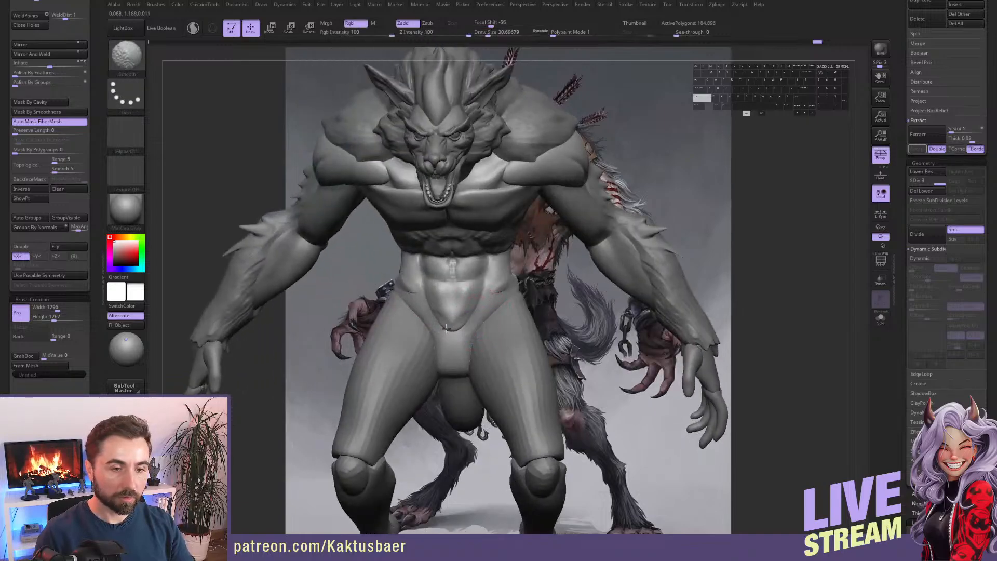
key("w")
key("q")
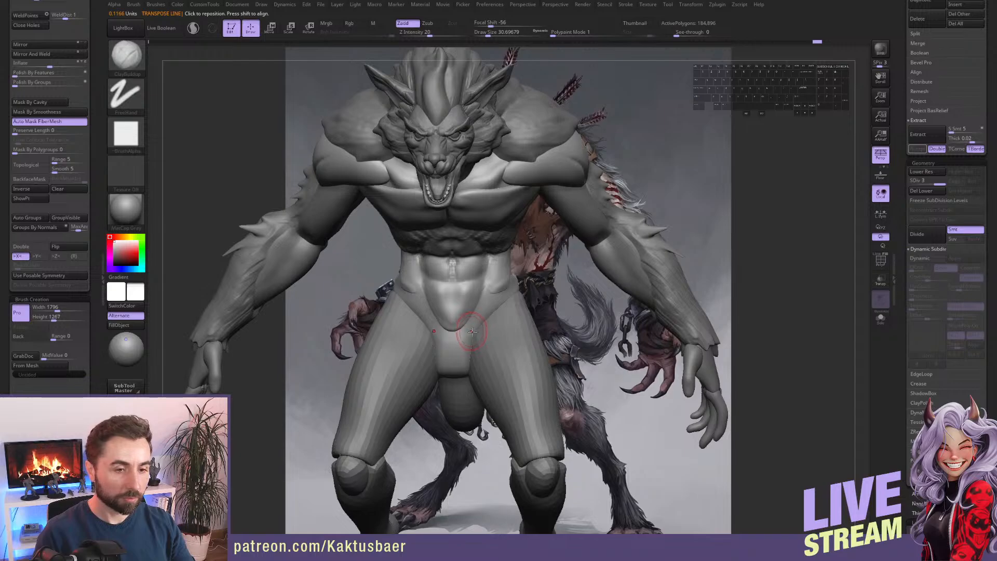
mouse_move(468, 328)
right_mouse_down()
mouse_move(498, 312)
mouse_move(495, 352)
right_mouse_up()
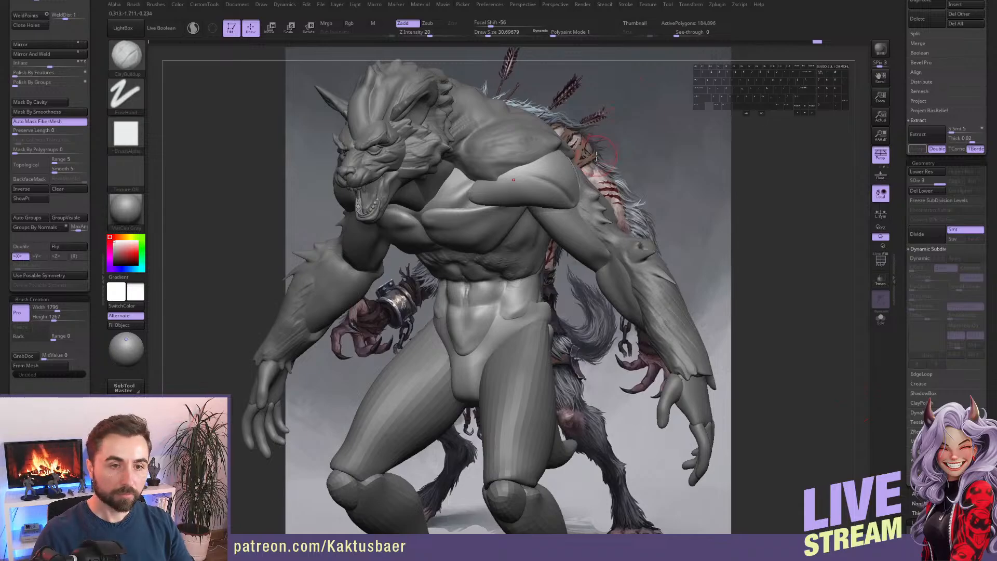
Smooth the rib and upper abdominal forms beneath the chest.
scroll(512, 255, "up", 2)
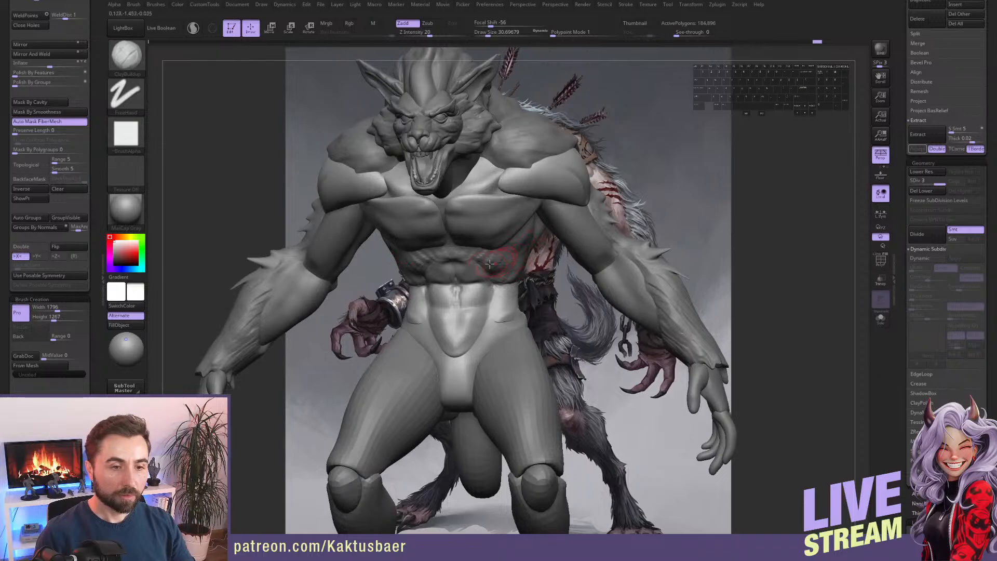
scroll(472, 266, "up", 3)
left_click_drag(480, 265, 513, 272, "shift")
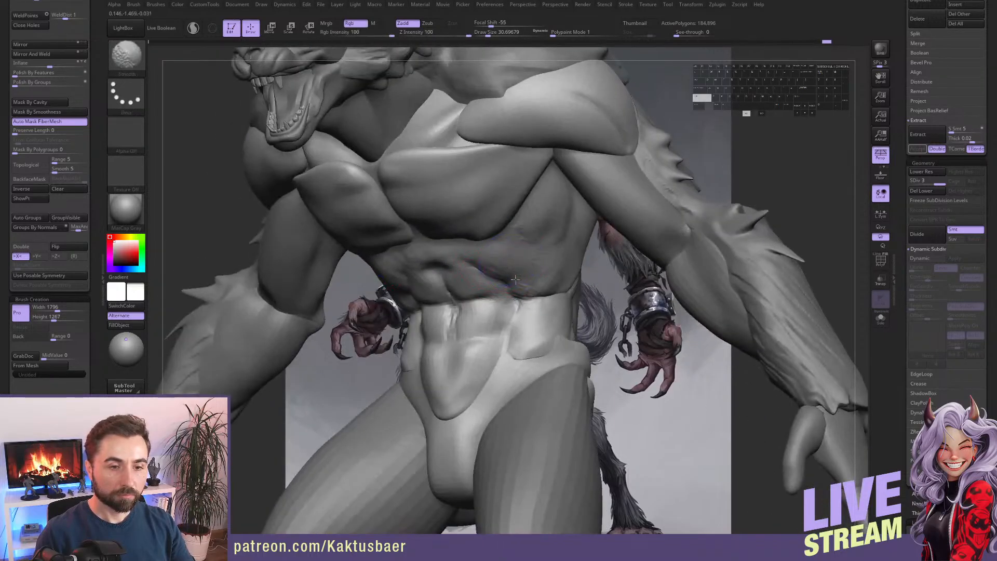
right_click_drag(503, 280, 519, 274)
left_click_drag(477, 266, 452, 267, "shift")
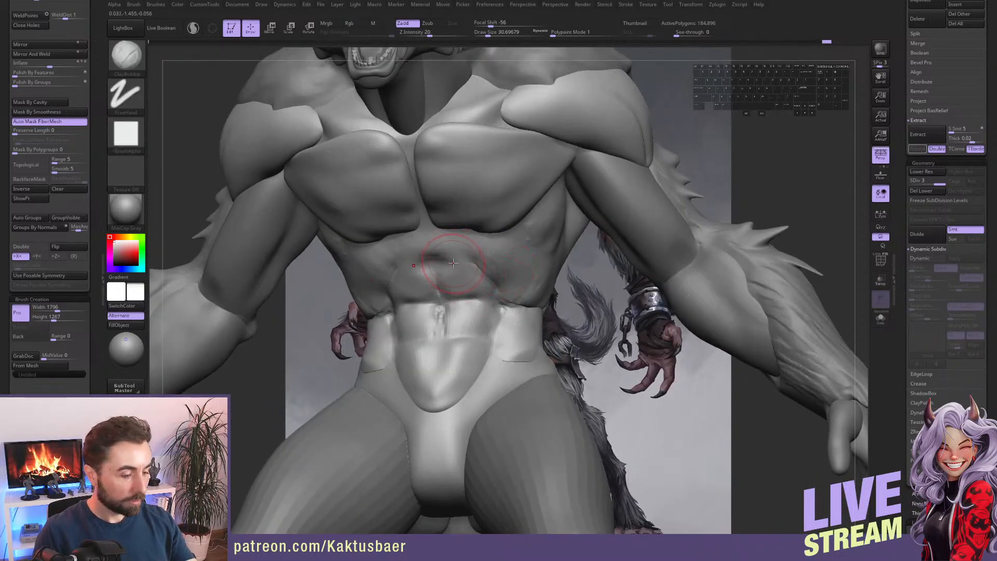
Build up the rib cage's lower arch under the pectorals with ClayBuildup at draw size about 20, and carve its outer end.
right_click_drag(457, 262, 451, 234)
key("bracketleft")
mouse_move(444, 246)
left_mouse_down()
mouse_move(515, 267)
mouse_move(509, 256)
mouse_move(460, 243)
left_mouse_up()
mouse_move(519, 284)
left_mouse_down("alt")
mouse_move(512, 306)
mouse_move(532, 297)
mouse_move(512, 281)
left_mouse_up("alt")
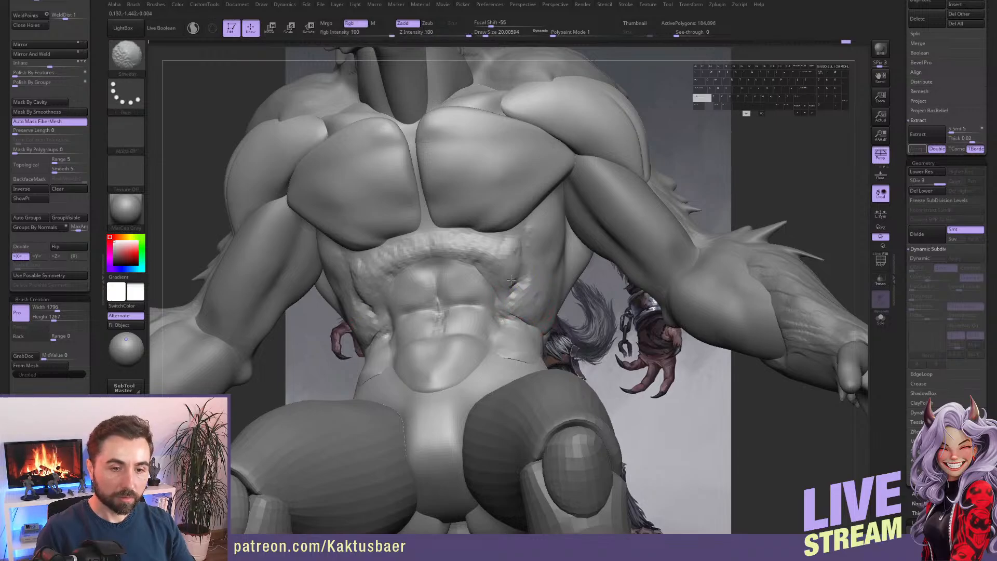
mouse_move(538, 282)
right_mouse_down()
mouse_move(517, 273)
mouse_move(517, 258)
right_mouse_up()
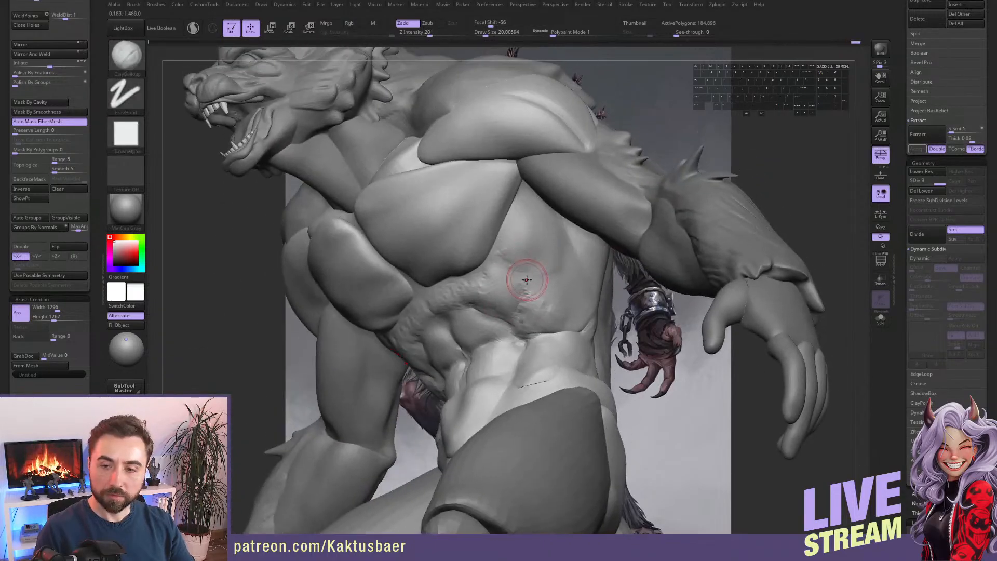
Carve muscle separation lines along the side of the rib cage below the armpit with the DamStandard brush.
key("b")
key("d")
key("s")
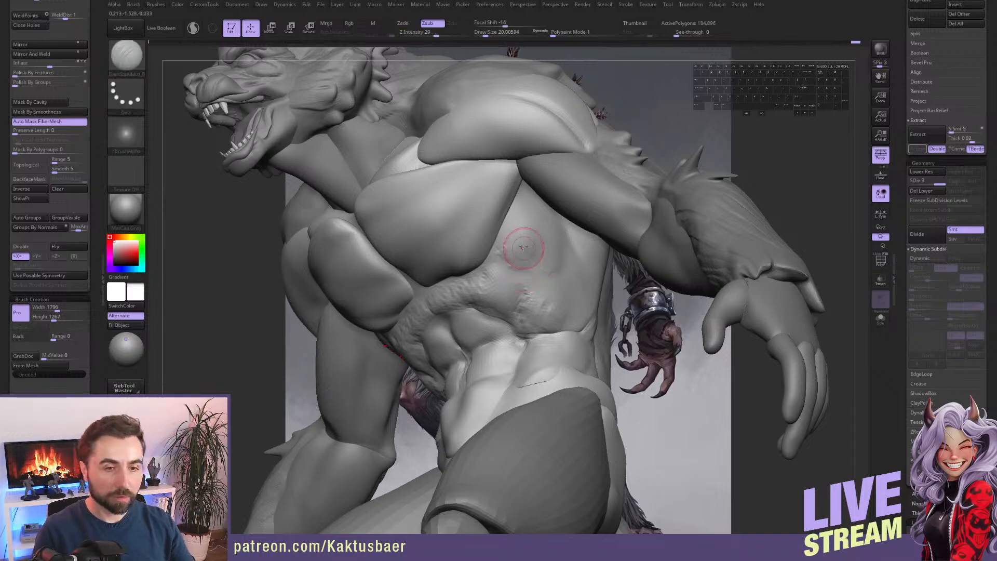
left_click_drag(537, 213, 502, 253)
mouse_move(541, 245)
left_mouse_down()
mouse_move(525, 268)
mouse_move(537, 254)
mouse_move(529, 264)
mouse_move(533, 256)
mouse_move(512, 254)
mouse_move(525, 260)
left_mouse_up()
mouse_move(522, 284)
right_mouse_down("ctrl")
mouse_move(507, 249)
mouse_move(543, 253)
mouse_move(514, 279)
mouse_move(542, 291)
mouse_move(445, 302)
mouse_move(475, 176)
right_mouse_up("ctrl")
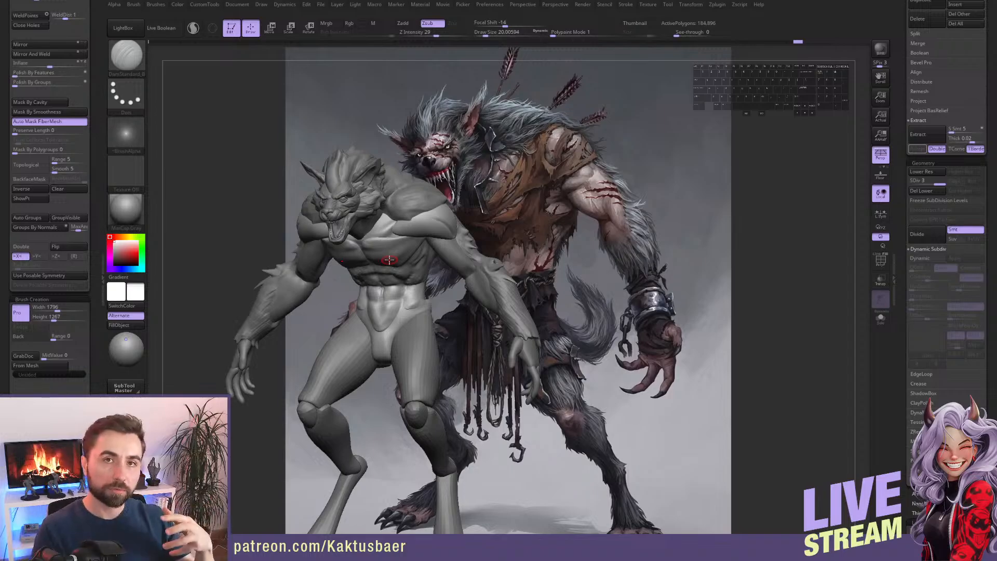
Mask the torso except for the deltoid polygroup.
mouse_move(432, 222)
right_mouse_down()
mouse_move(420, 201)
mouse_move(447, 270)
mouse_move(470, 278)
right_mouse_up()
key("w")
left_click(424, 224, "ctrl")
key("q")
Pull down the lower edge of the deltoid with the Move brush at draw size about 68.
key("b")
key("m")
key("v")
left_click_drag(490, 269, 490, 279)
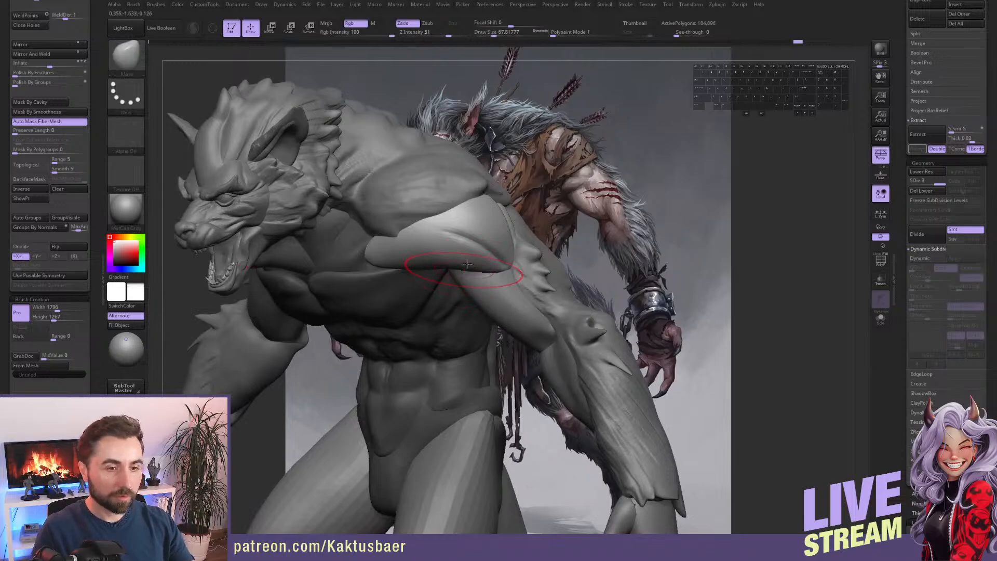
right_click_drag(442, 280, 460, 266)
left_click_drag(450, 267, 457, 285)
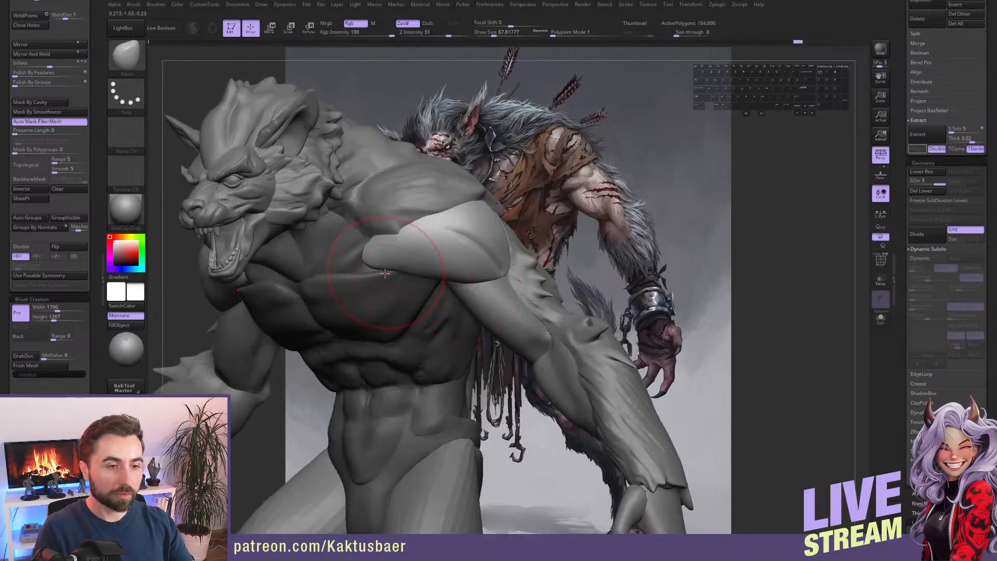
Refine the deltoid's lower contour where it overlaps the upper arm and armpit, using the Move brush at draw size about 59.
mouse_move(431, 244)
right_mouse_down()
mouse_move(445, 270)
mouse_move(385, 278)
right_mouse_up()
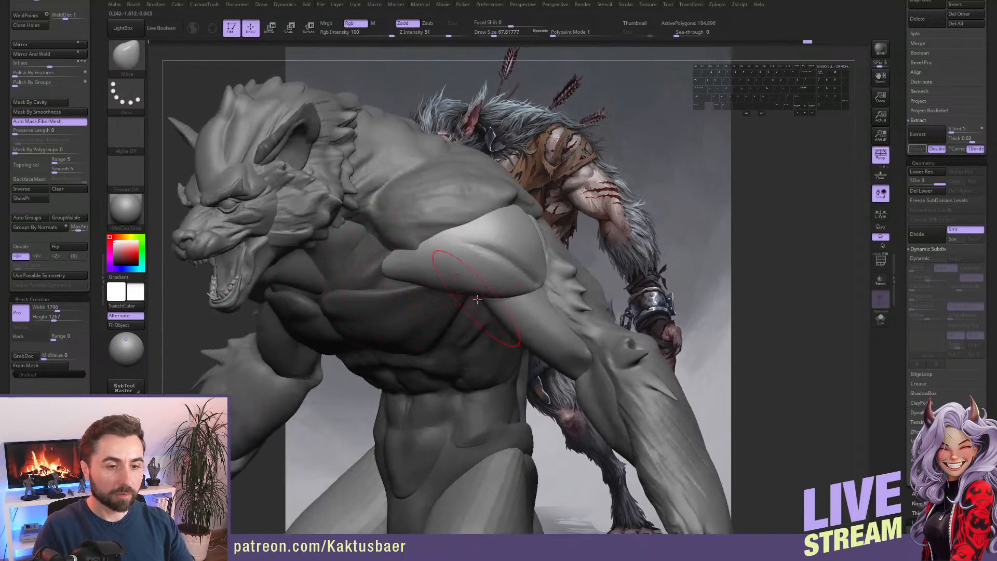
right_click_drag(475, 292, 464, 292)
key("s")
left_click_drag(530, 309, 546, 301)
key("s")
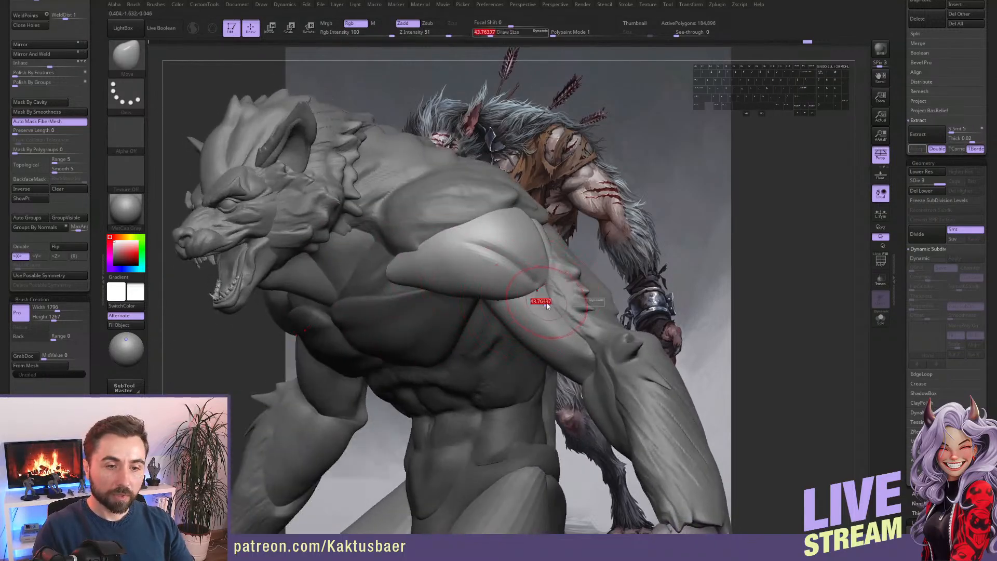
left_click_drag(482, 300, 480, 297)
right_click_drag(413, 291, 432, 287)
left_click_drag(432, 287, 435, 291)
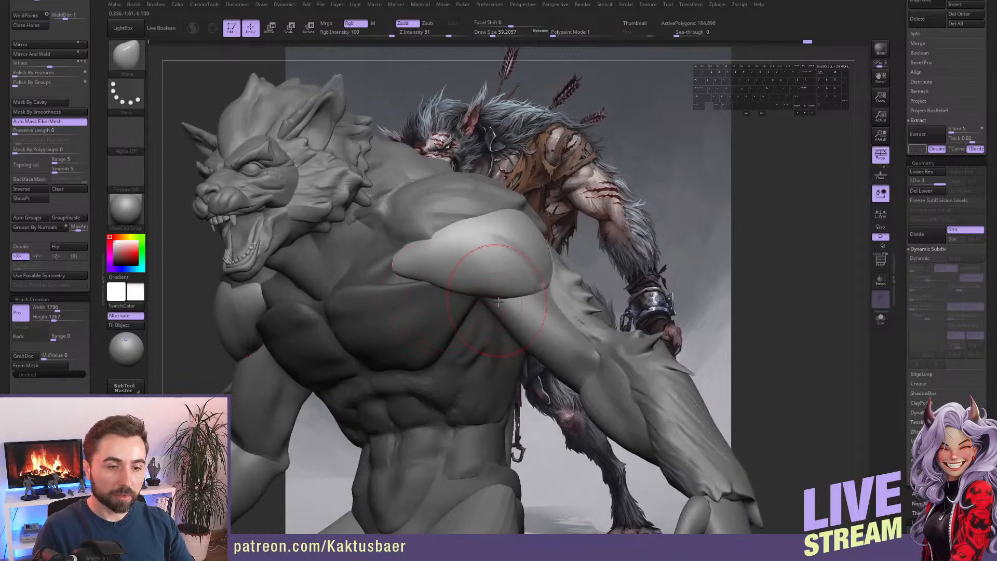
left_click_drag(502, 298, 506, 297)
right_click_drag(523, 301, 508, 306)
left_click_drag(508, 299, 514, 299)
right_click_drag(529, 308, 525, 239, "alt")
right_click_drag(526, 239, 523, 223, "alt")
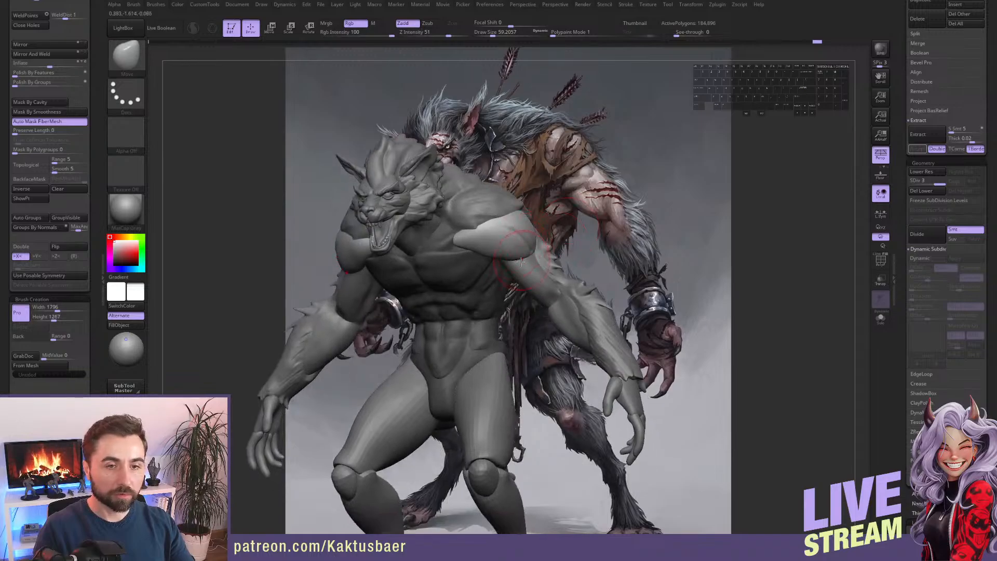
Add volume to the front of the deltoid with ClayBuildup at draw size about 25 and smooth the strokes.
key("s")
left_click_drag(510, 241, 507, 241)
key("b")
key("c")
key("b")
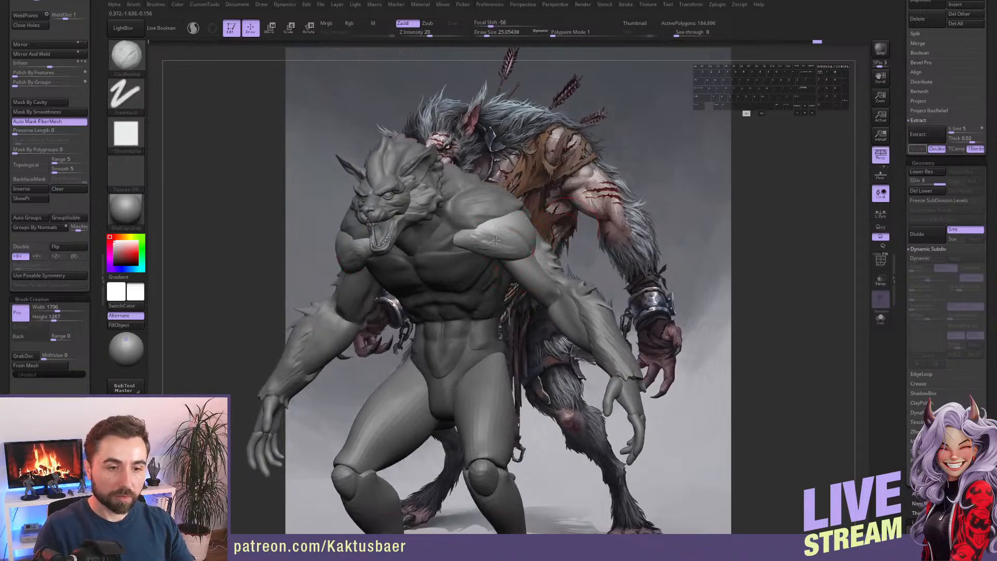
key("shift")
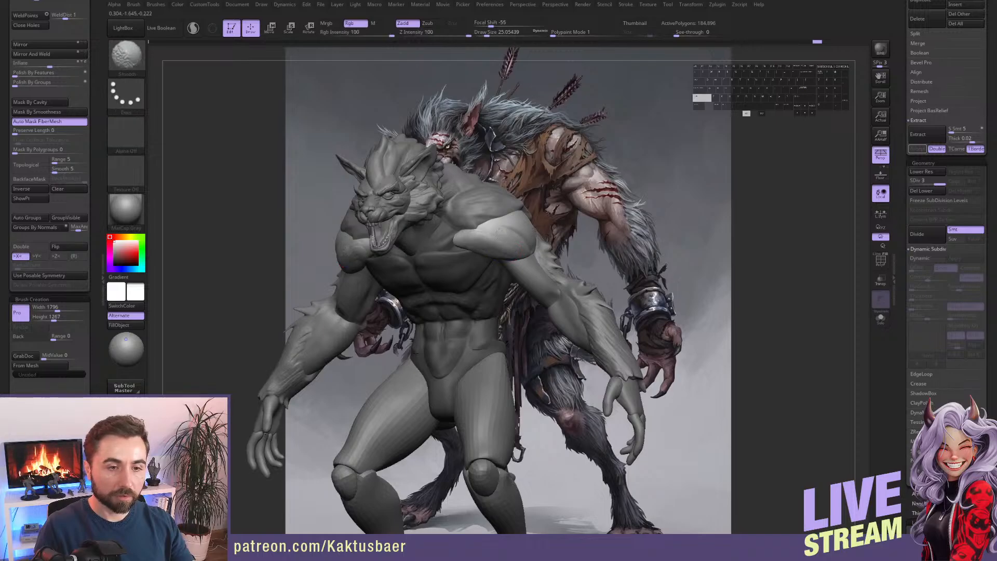
left_click_drag(514, 253, 529, 261, "shift")
left_click_drag(528, 260, 512, 252, "shift")
mouse_move(486, 250)
right_mouse_down()
mouse_move(532, 255)
mouse_move(542, 234)
right_mouse_up()
left_click_drag(498, 252, 497, 245, "shift")
Mask the torso except for the pectoral polygroup and turn on BackfaceMask.
mouse_move(505, 241)
right_mouse_down()
mouse_move(472, 265)
mouse_move(474, 281)
right_mouse_up()
key("w")
left_click(471, 264, "ctrl")
key("q")
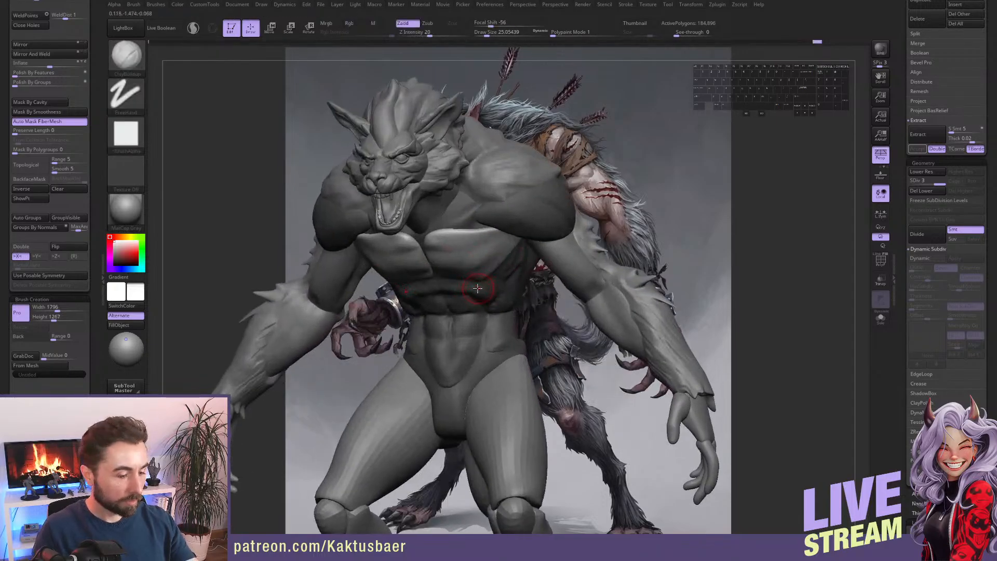
left_click(30, 179)
Push the pectoral muscles upward with a large Move brush, using draw sizes of about 90 and 65.
key("bracketright")
right_click_drag(469, 263, 491, 270)
left_click_drag(484, 252, 484, 244)
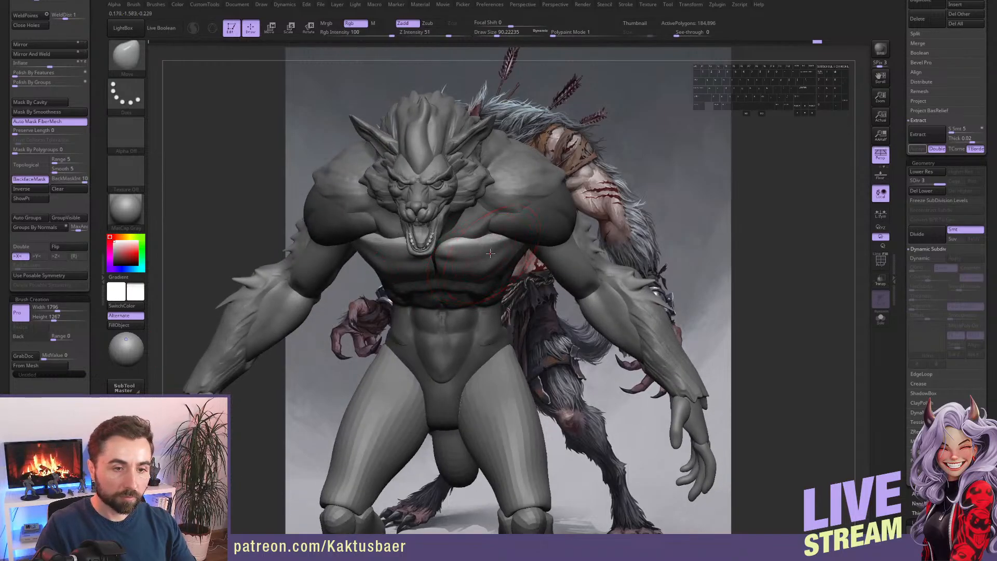
mouse_move(496, 275)
right_mouse_down()
mouse_move(476, 268)
mouse_move(476, 283)
right_mouse_up()
left_click_drag(475, 280, 475, 270)
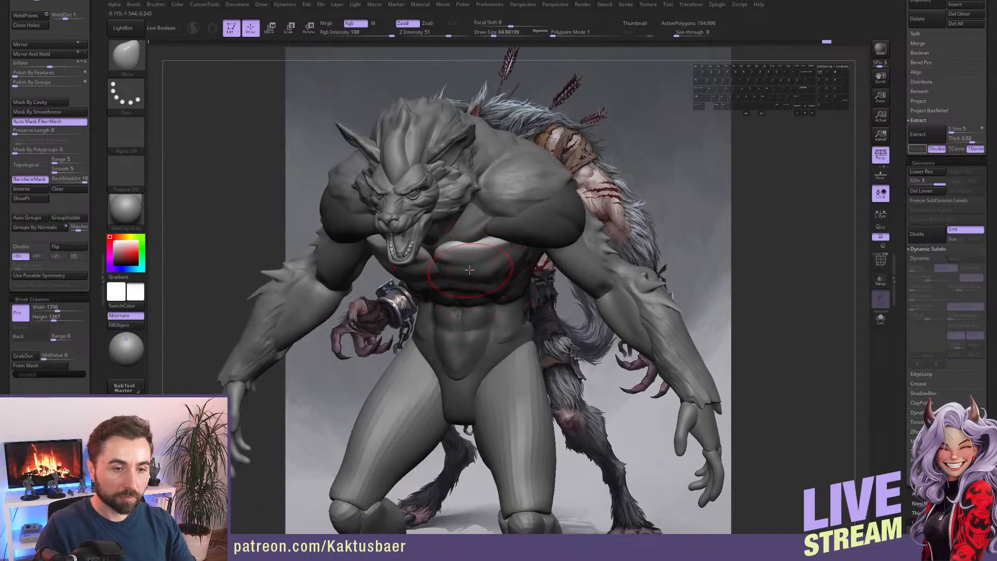
right_click_drag(484, 256, 511, 283)
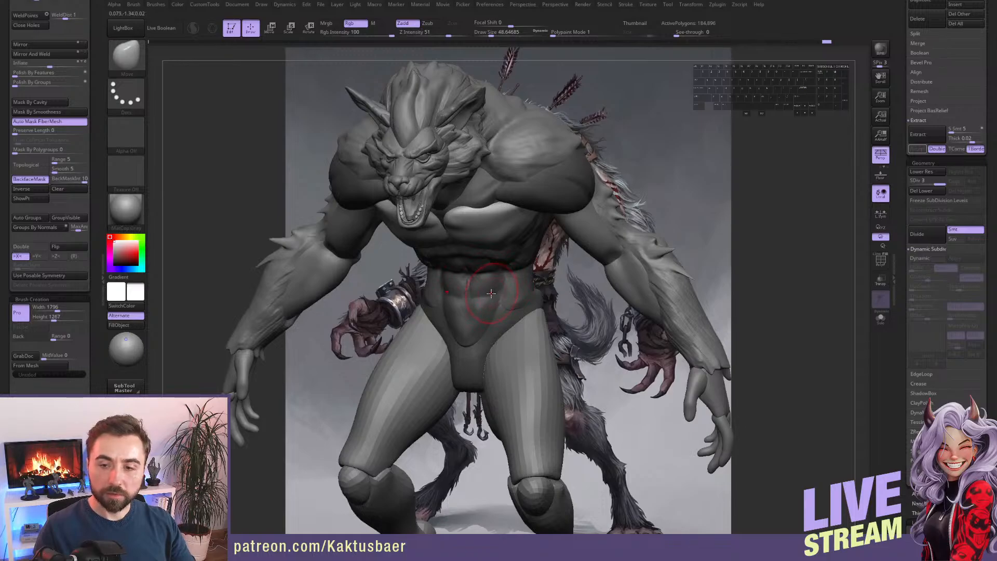
right_click_drag(483, 285, 492, 212)
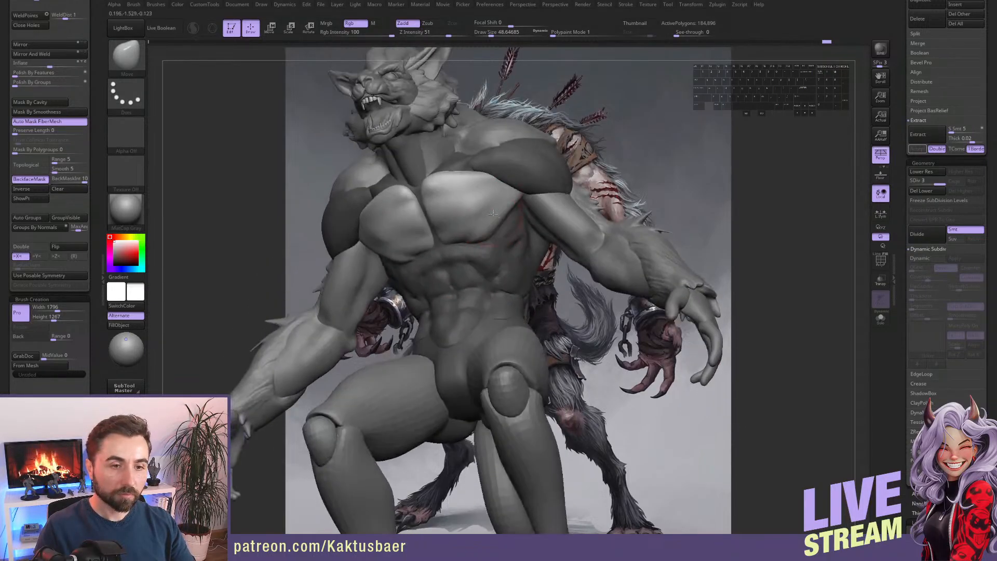
Turn off BackfaceMask and pull the lower part of the pectorals up with the Move brush.
left_click(29, 179)
mouse_move(452, 255)
right_mouse_down()
mouse_move(507, 232)
mouse_move(497, 229)
right_mouse_up()
mouse_move(497, 228)
right_mouse_down()
mouse_move(515, 229)
mouse_move(496, 263)
mouse_move(486, 258)
right_mouse_up()
mouse_move(482, 258)
left_mouse_down()
mouse_move(497, 253)
mouse_move(465, 236)
mouse_move(465, 221)
left_mouse_up()
mouse_move(467, 223)
right_mouse_down("alt")
mouse_move(471, 207)
mouse_move(489, 236)
right_mouse_up("alt")
Smooth the pectoral muscle, switch to the TrimDynamic brush at draw size about 33 and undo the last stroke.
key("shift")
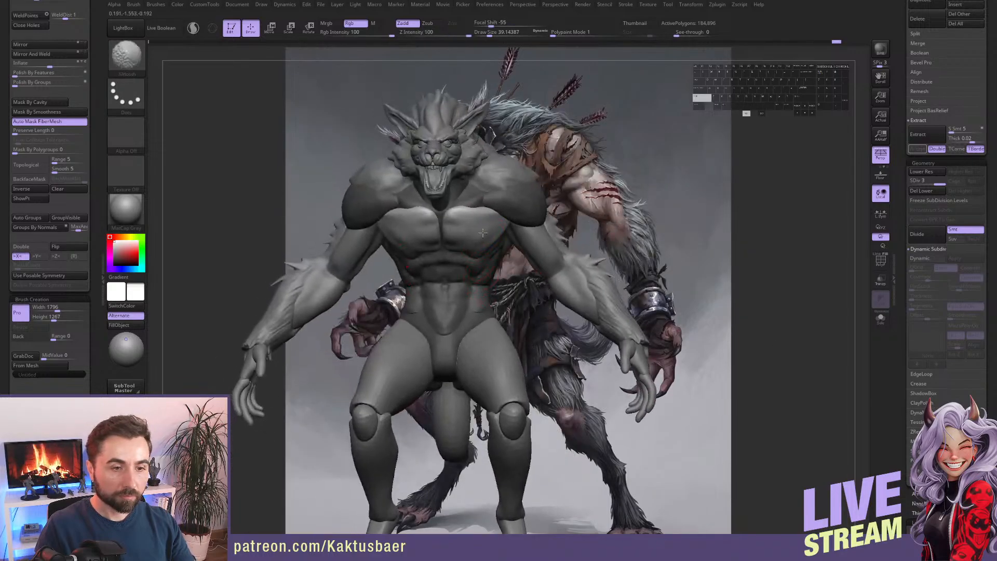
left_click_drag(483, 233, 481, 236, "shift")
key("s")
left_click_drag(481, 239, 464, 246)
key("3")
key("ctrl+z")
mouse_move(488, 245)
right_mouse_down()
mouse_move(479, 237)
mouse_move(500, 261)
right_mouse_up()
key("shift")
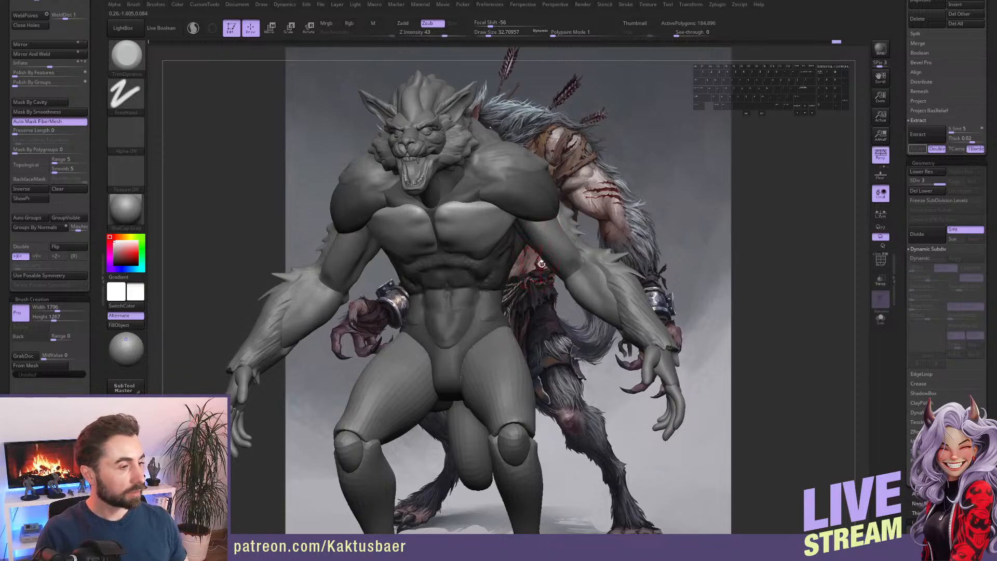
Reshape the underside of the neck in side view with the Move brush at draw size about 39.
mouse_move(476, 285)
right_mouse_down()
mouse_move(497, 348)
mouse_move(486, 285)
mouse_move(476, 296)
right_mouse_up()
left_click(496, 313, "alt")
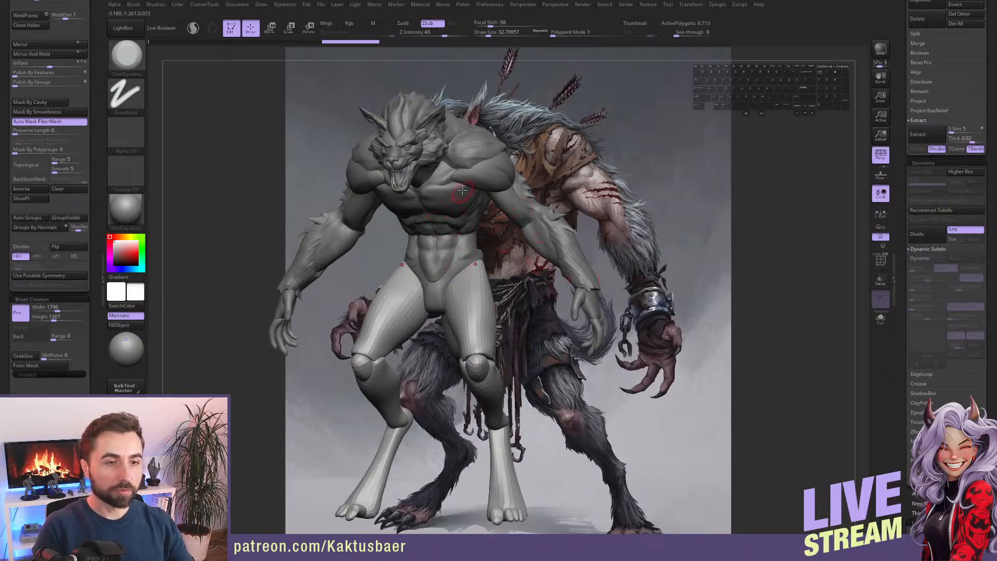
right_click_drag(462, 191, 444, 203)
right_click_drag(442, 198, 494, 282, "alt")
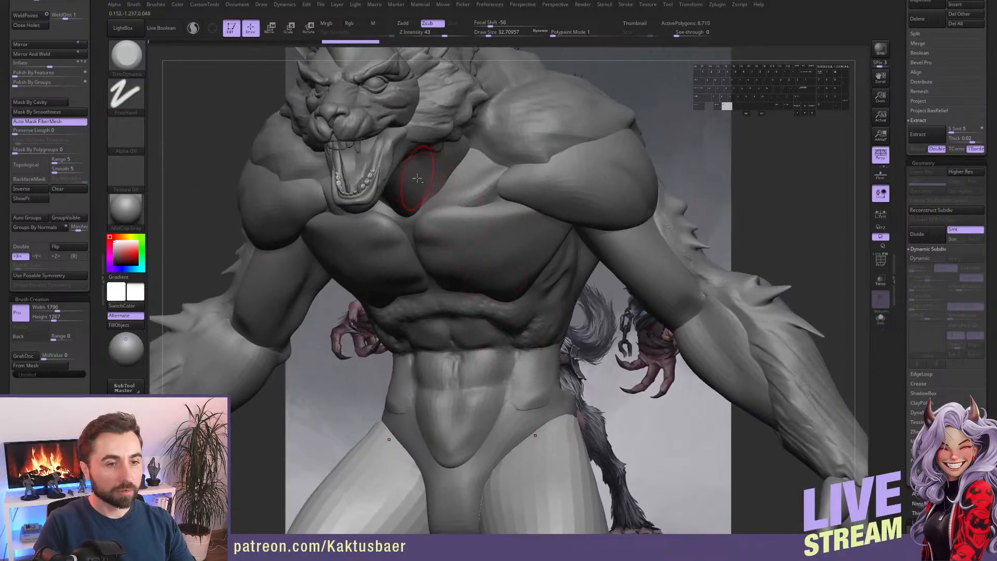
right_click_drag(417, 178, 385, 192)
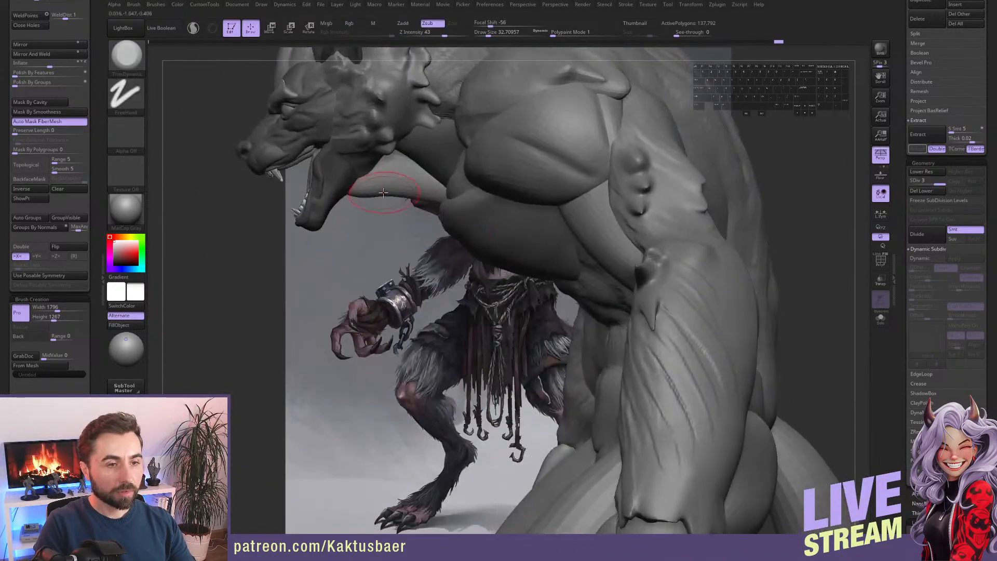
key("b")
key("m")
key("v")
key("s")
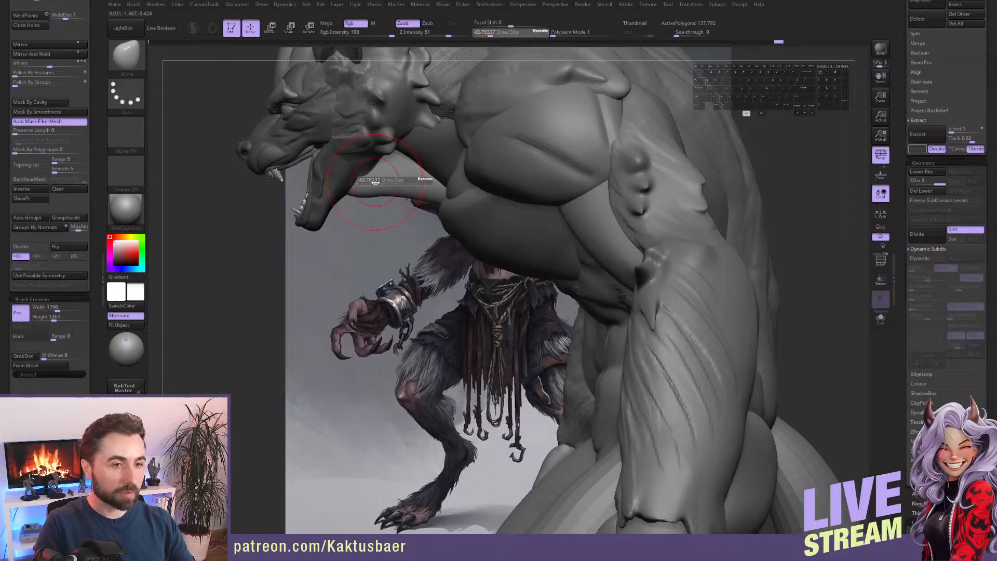
left_click_drag(375, 182, 383, 192)
key("s")
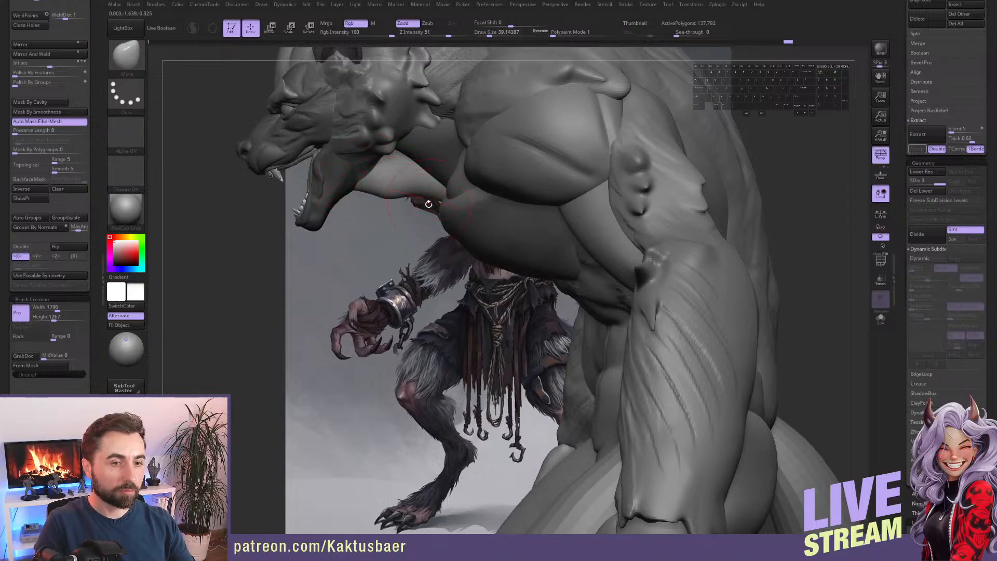
mouse_move(429, 204)
right_mouse_down("ctrl")
mouse_move(416, 179)
mouse_move(474, 224)
mouse_move(500, 211)
mouse_move(528, 246)
mouse_move(450, 219)
mouse_move(391, 227)
right_mouse_up("ctrl")
Subdivide the leg subtool twice and adjust the outer thigh contour with the Move brush at draw size about 46.
mouse_move(397, 291)
right_mouse_down()
mouse_move(413, 282)
mouse_move(401, 284)
right_mouse_up()
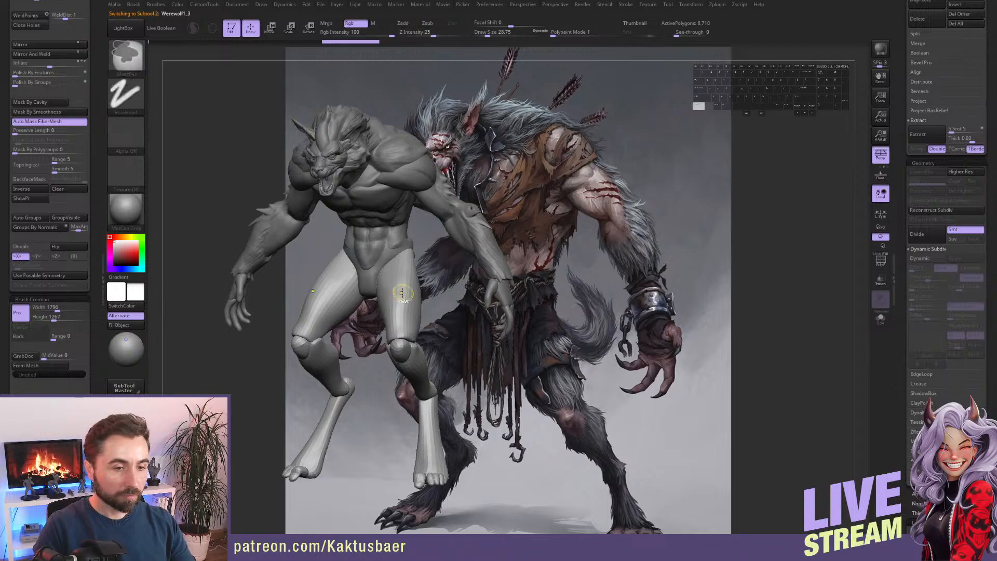
key("ctrl+d")
key("ctrl+d")
left_click_drag(403, 291, 398, 286)
right_click_drag(399, 282, 407, 294, "alt")
key("s")
left_click_drag(407, 294, 410, 292)
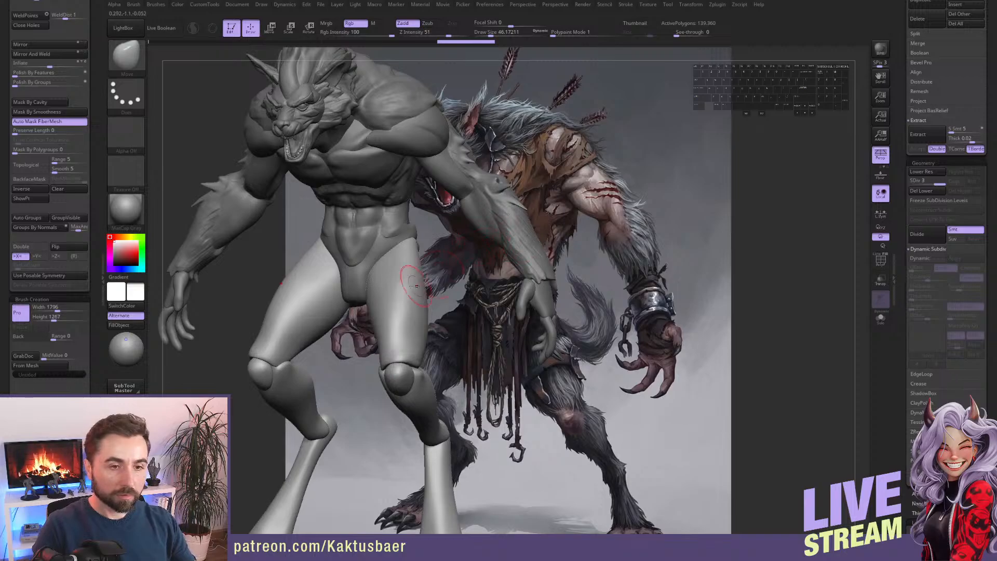
right_click_drag(574, 226, 500, 204, "alt")
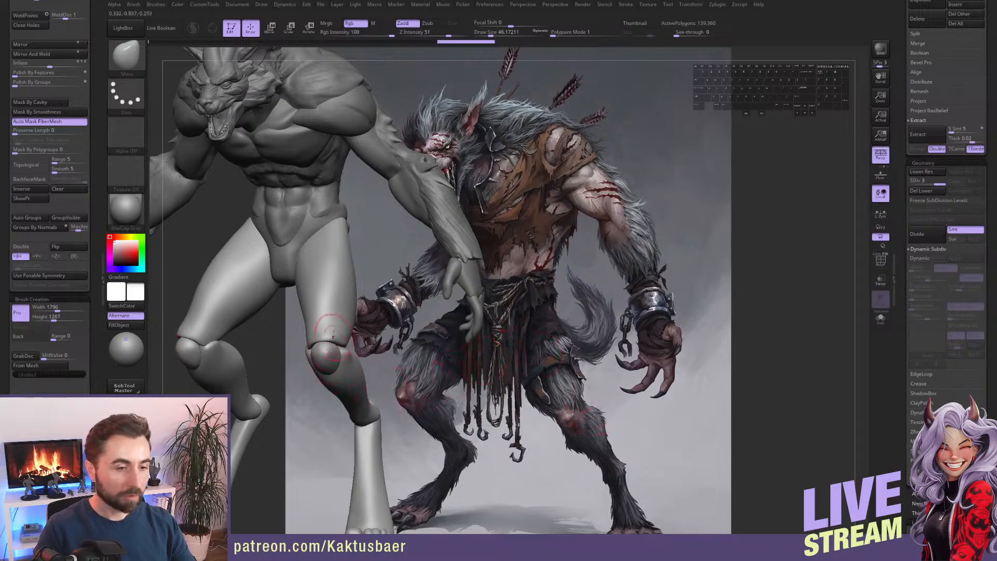
right_click_drag(334, 336, 350, 350, "alt")
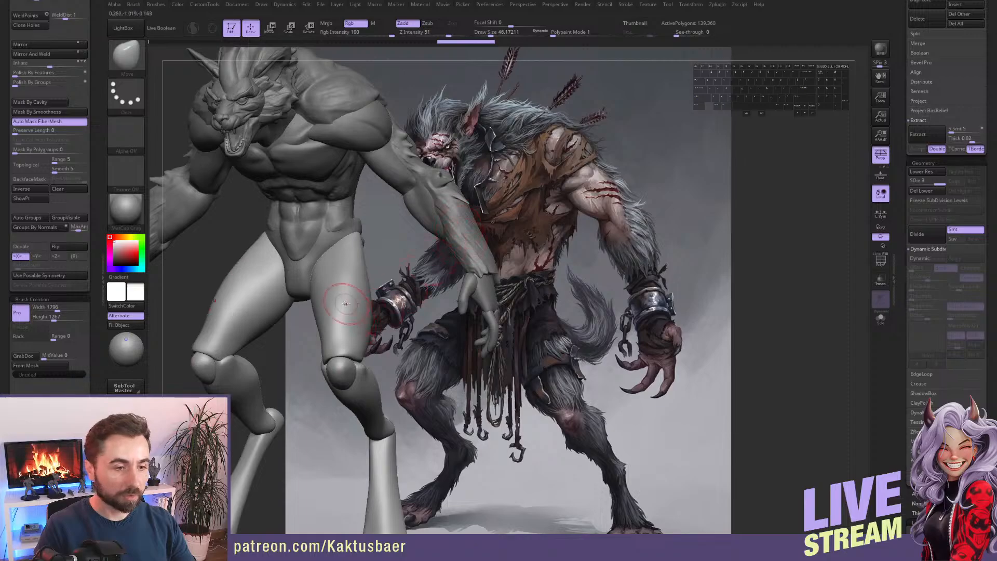
Duplicate the leg subtool and hide the original so only the copy stays visible.
scroll(928, 174, "up", 5)
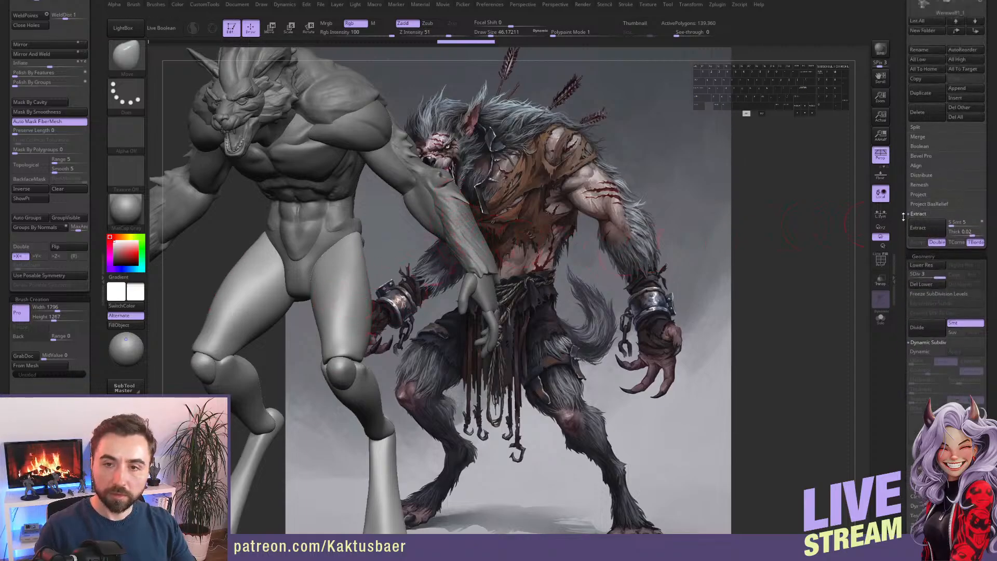
left_click(925, 197)
scroll(976, 90, "up", 1)
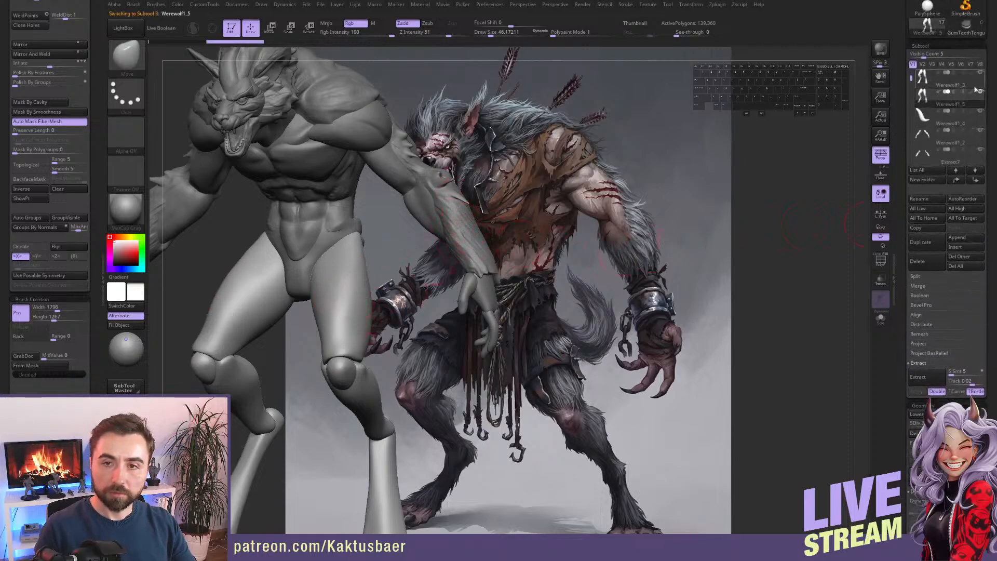
left_click(982, 77)
Sculpt fur strokes down the front and inner thighs with the ClayBuildup brush at draw size about 25.
right_click_drag(354, 265, 476, 249, "alt")
key("s")
left_click_drag(477, 250, 473, 250)
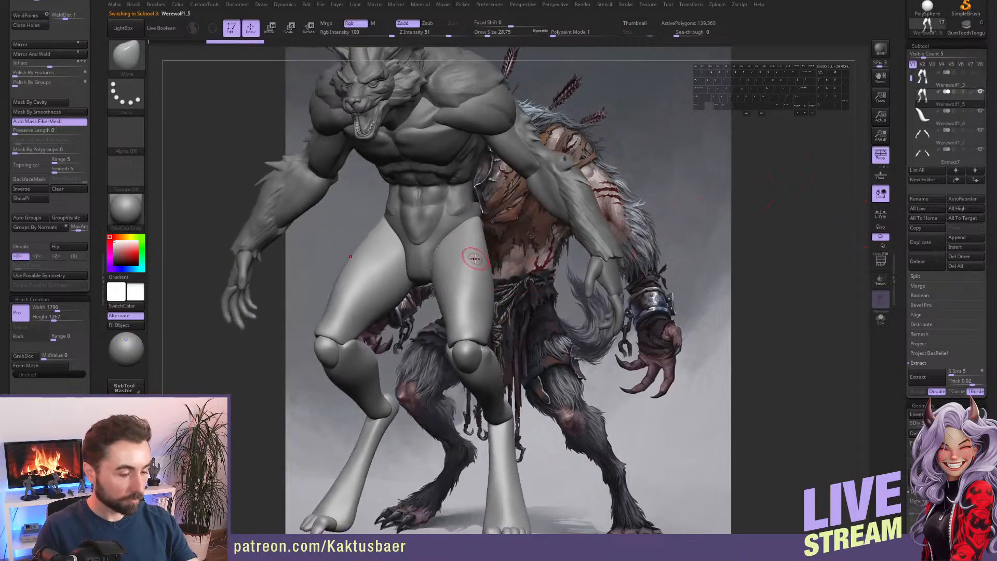
key("b")
key("c")
key("b")
mouse_move(475, 257)
left_mouse_down()
mouse_move(480, 279)
mouse_move(459, 291)
mouse_move(466, 257)
mouse_move(479, 262)
mouse_move(457, 301)
mouse_move(480, 328)
left_mouse_up()
right_click_drag(480, 324, 525, 322)
mouse_move(440, 265)
left_mouse_down()
mouse_move(415, 300)
mouse_move(428, 289)
mouse_move(453, 317)
left_mouse_up()
right_click_drag(449, 280, 418, 285)
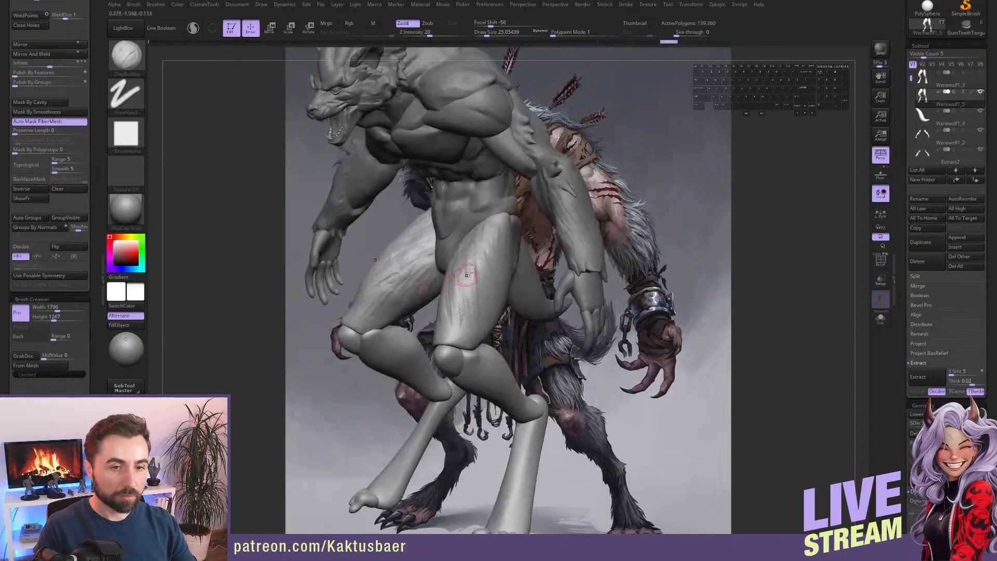
Add downward ClayBuildup fur strokes over the outer and rear sides of the thighs.
right_click_drag(520, 165, 567, 155, "alt")
mouse_move(532, 231)
left_mouse_down()
mouse_move(511, 273)
mouse_move(491, 280)
mouse_move(524, 281)
left_mouse_up()
left_click_drag(541, 232, 521, 295)
left_click_drag(545, 265, 527, 309)
right_click_drag(527, 286, 530, 296)
left_click_drag(548, 270, 512, 327)
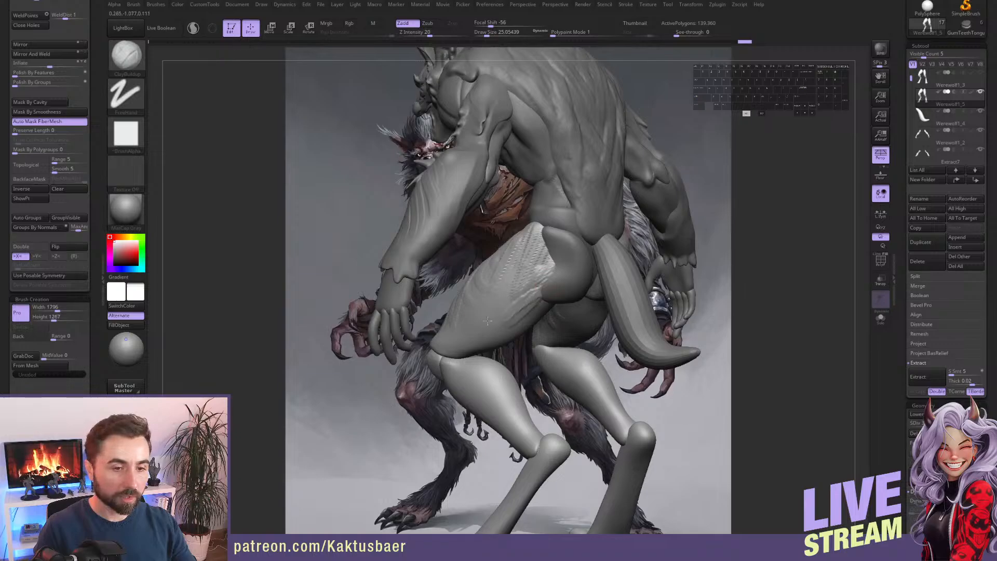
left_click_drag(508, 263, 484, 329)
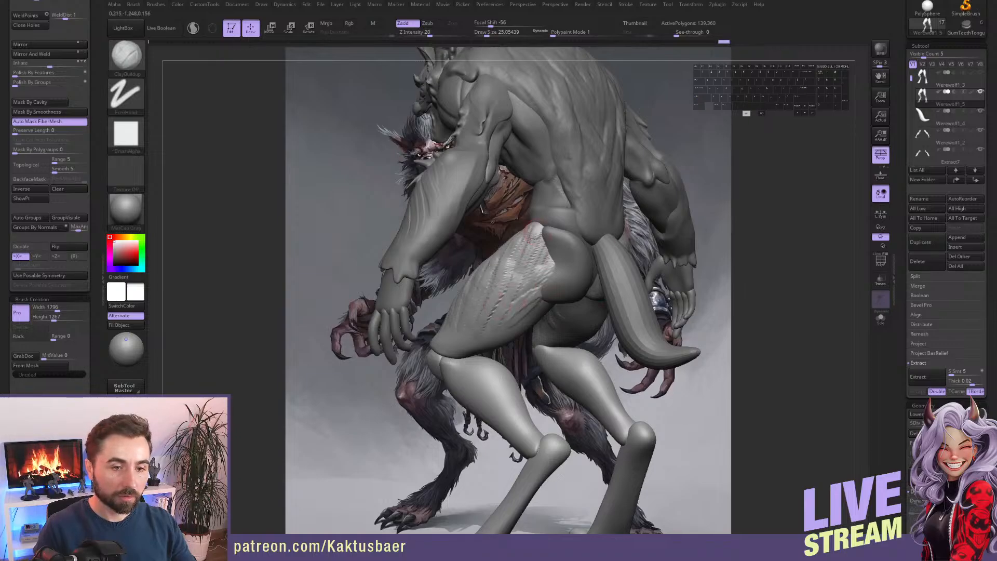
left_click_drag(529, 239, 503, 289)
left_click_drag(538, 257, 494, 331)
left_click_drag(528, 289, 494, 330)
Fill in the remaining smooth areas on the back of the thighs and above the knees with ClayBuildup fur strokes.
right_click_drag(506, 324, 511, 259)
mouse_move(526, 295)
left_mouse_down()
mouse_move(510, 316)
mouse_move(538, 329)
left_mouse_up()
mouse_move(468, 272)
right_mouse_down()
mouse_move(573, 305)
mouse_move(408, 311)
right_mouse_up()
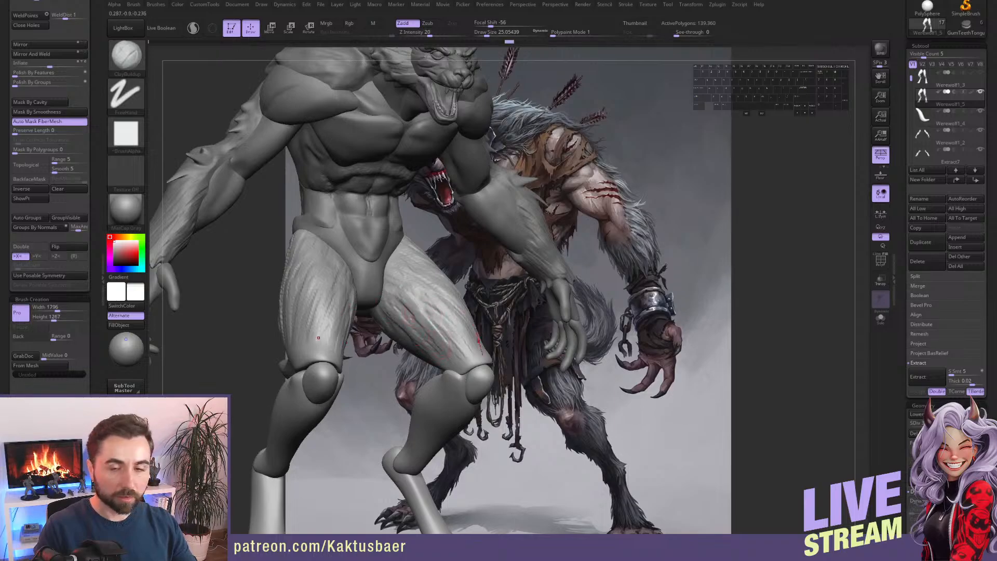
left_click_drag(478, 341, 465, 353)
mouse_move(456, 307)
right_mouse_down()
mouse_move(445, 287)
mouse_move(472, 326)
right_mouse_up()
Select the body subtool and mask the abdomen and central chest with the mask brush at draw size about 33.
left_click(447, 239, "alt")
right_click_drag(447, 234, 450, 273, "alt")
left_click_drag(576, 233, 587, 229, "ctrl")
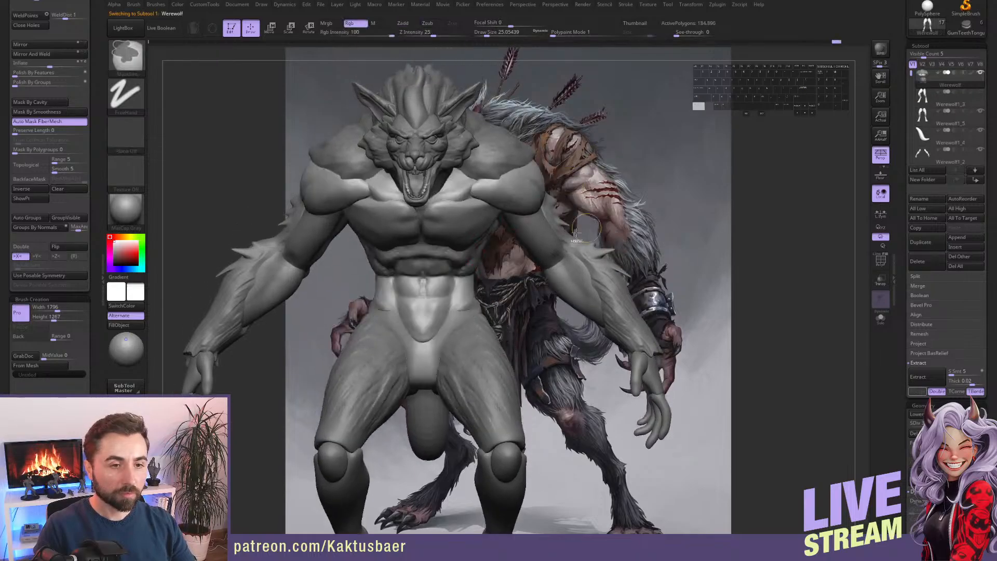
right_click_drag(467, 222, 443, 224)
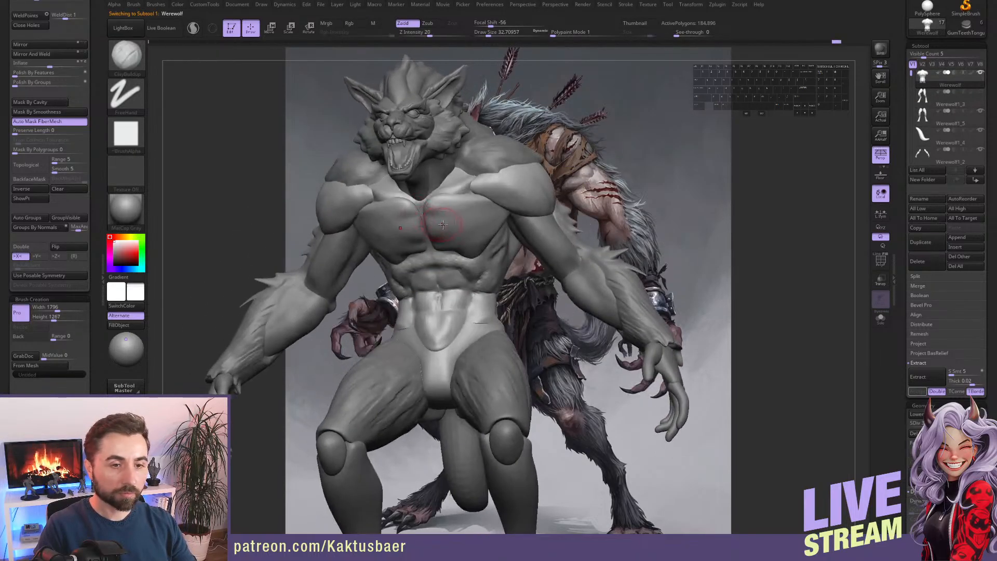
mouse_move(443, 224)
left_mouse_down("ctrl")
mouse_move(447, 333)
mouse_move(458, 208)
mouse_move(438, 234)
left_mouse_up("ctrl")
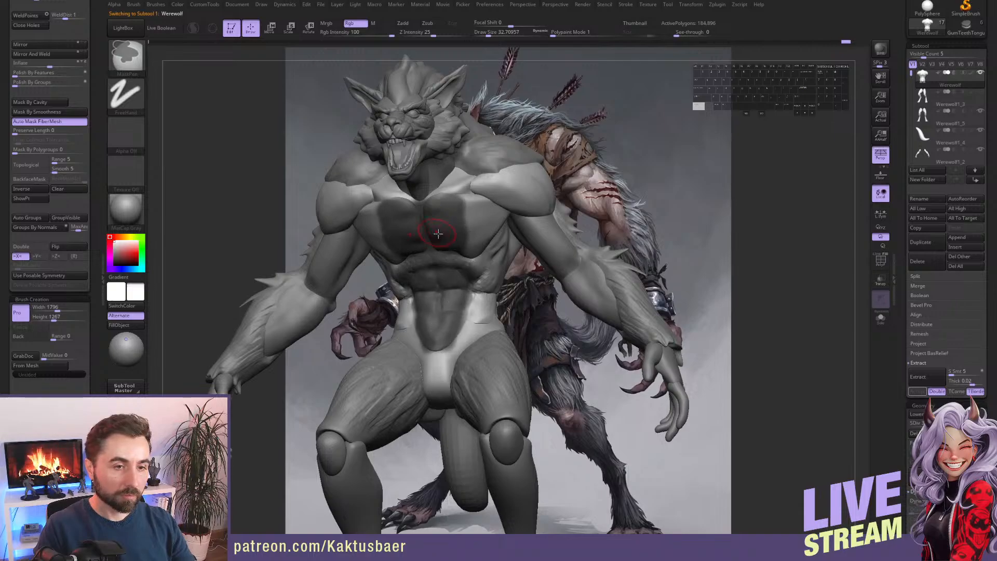
Extract the masked chest and abdomen area with a thickness of 0.02 and accept it as a new subtool.
scroll(901, 104, "down", 5)
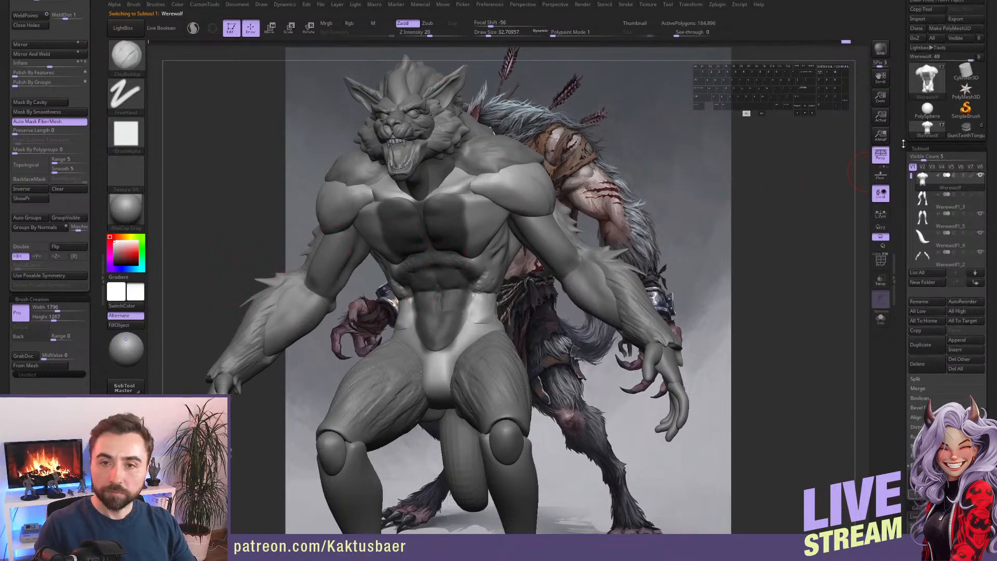
scroll(904, 227, "down", 2)
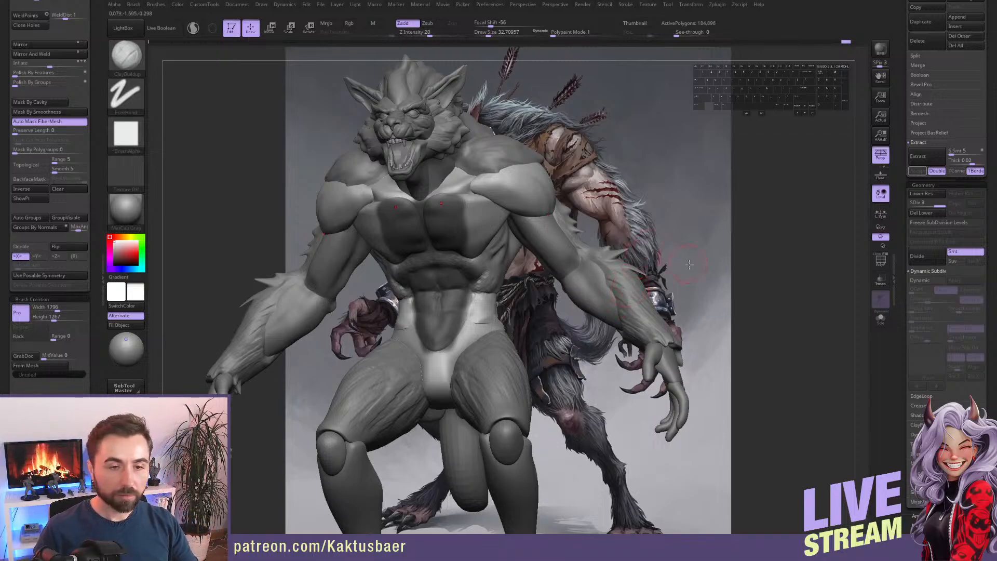
left_click(917, 156)
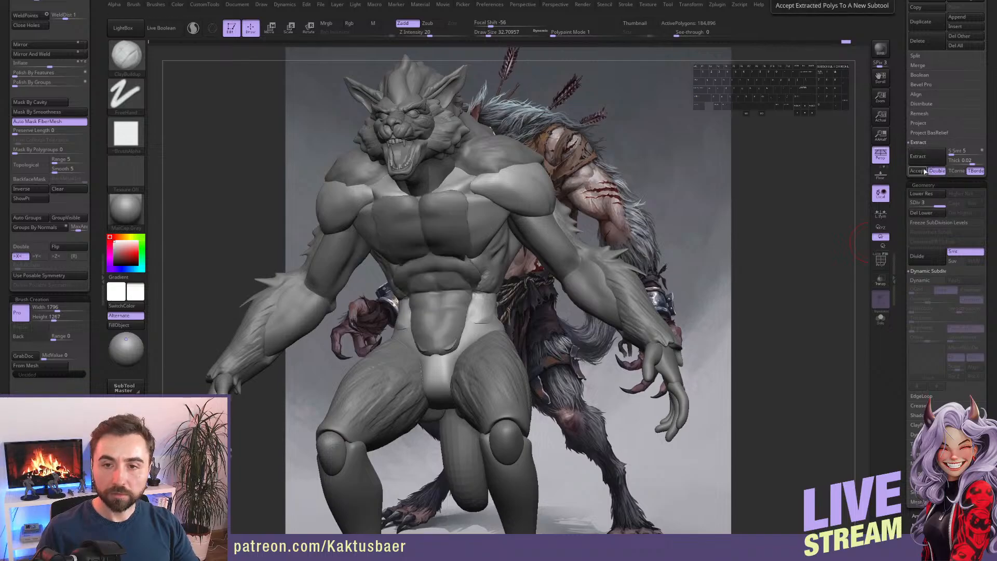
left_click(917, 170)
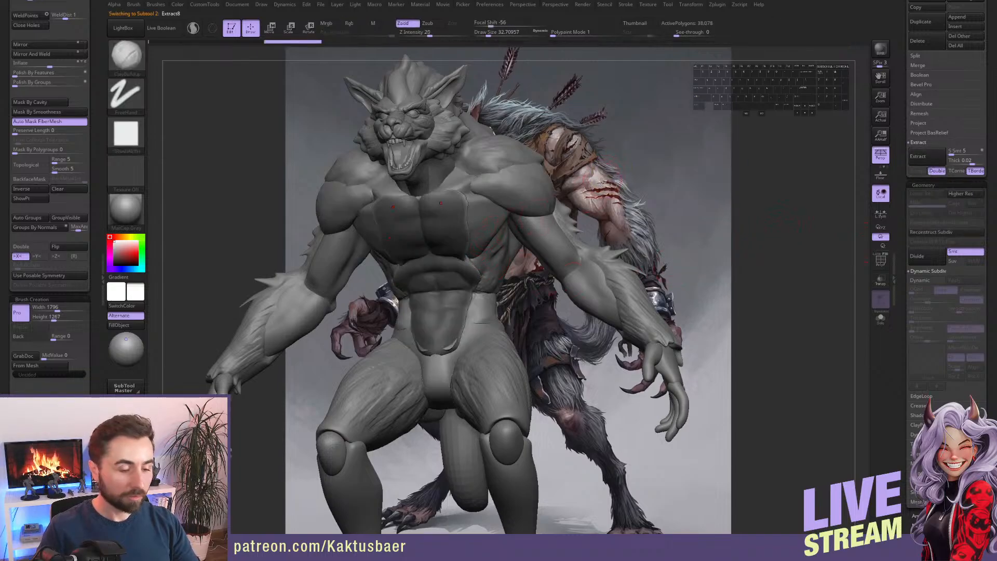
Clear the mask, DynaMesh the extracted chest piece at resolution 128 and subdivide it twice.
left_click_drag(601, 182, 615, 200, "ctrl")
right_click_drag(498, 198, 483, 346)
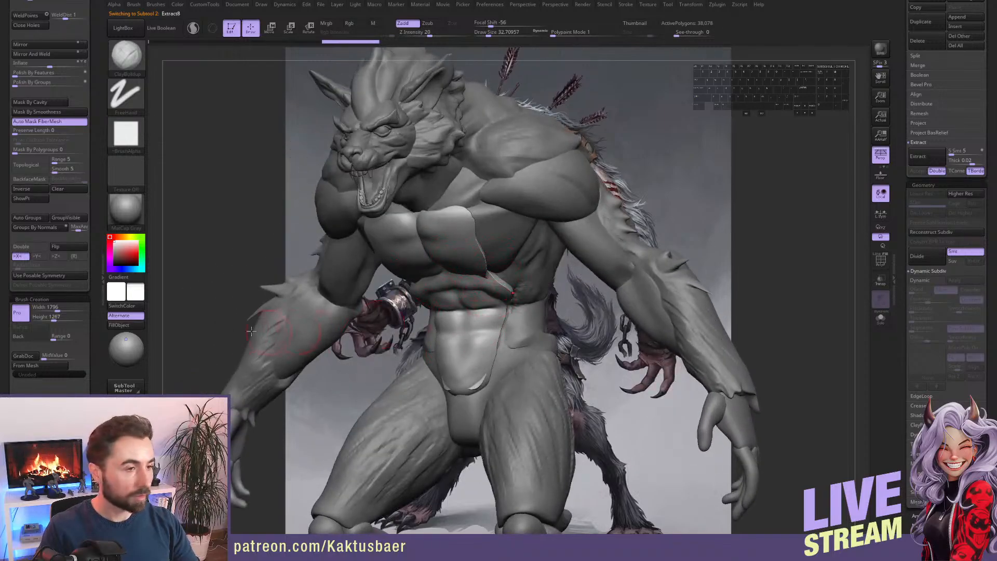
scroll(89, 107, "up", 5)
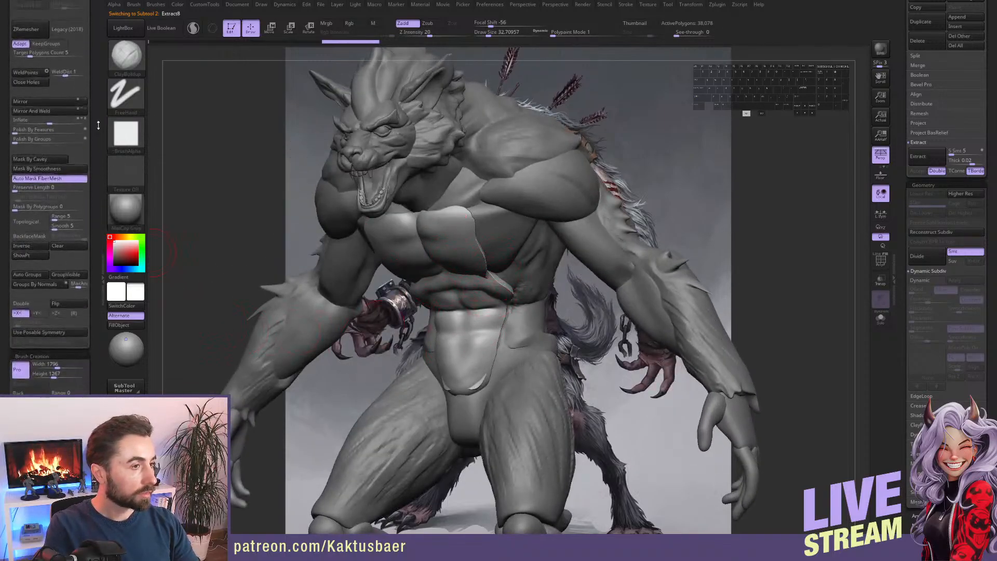
scroll(99, 141, "up", 3)
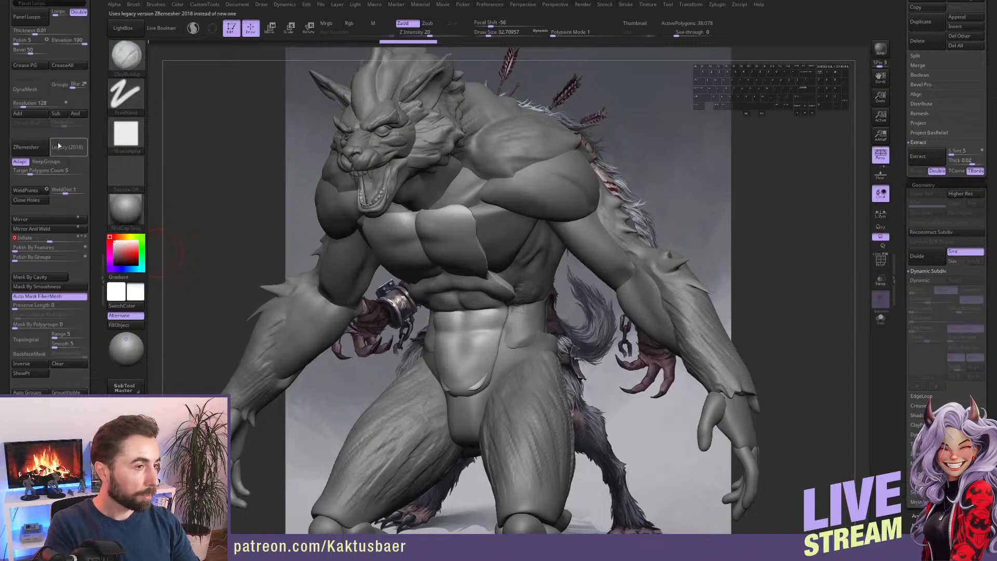
left_click(38, 91)
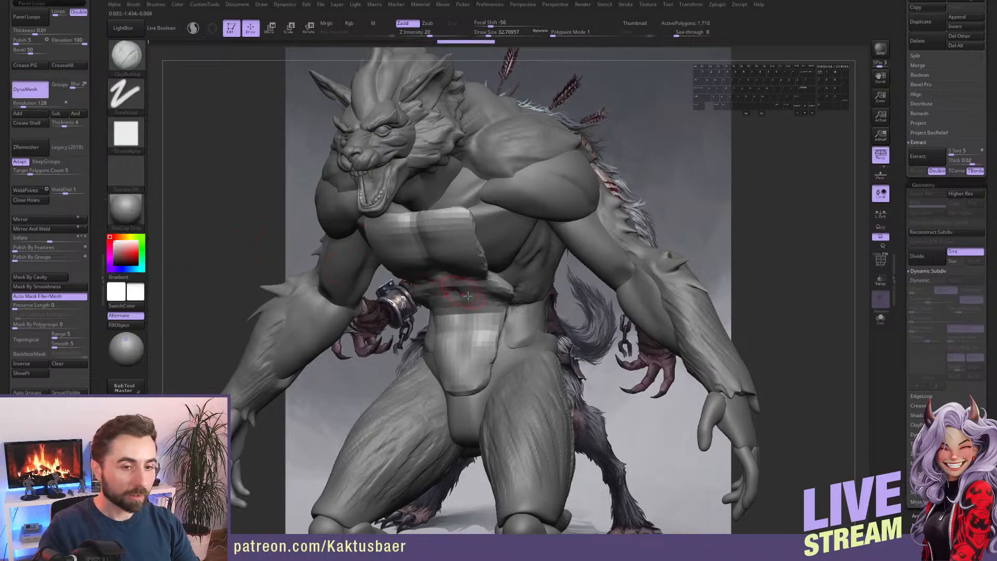
key("ctrl+d")
key("ctrl+d")
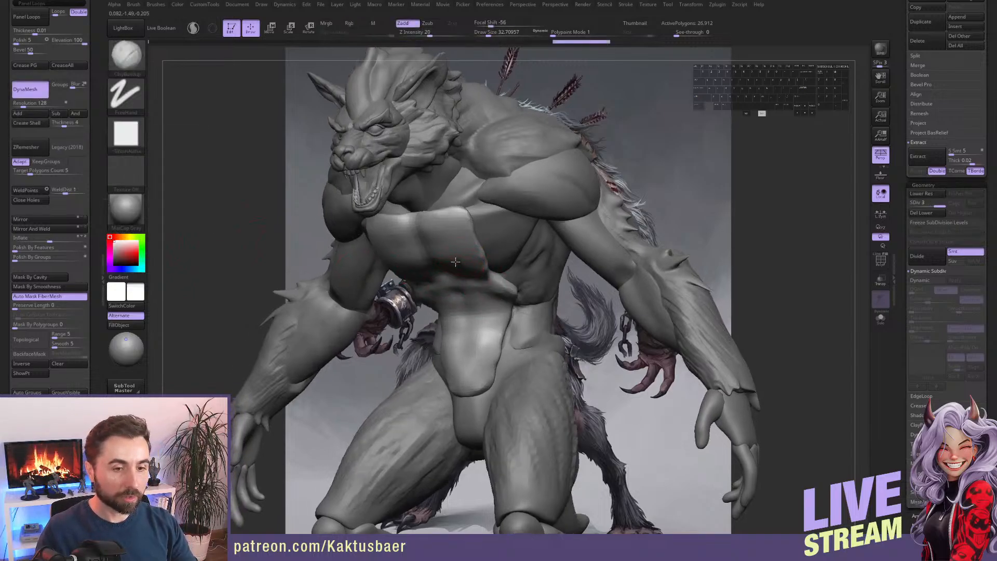
Pull fur spikes out of the upper and side edges of the chest piece with the SnakeHook brush at draw size about 10.5.
right_click_drag(477, 273, 511, 249)
mouse_move(449, 224)
right_mouse_down("alt")
mouse_move(392, 348)
mouse_move(397, 278)
mouse_move(412, 284)
right_mouse_up("alt")
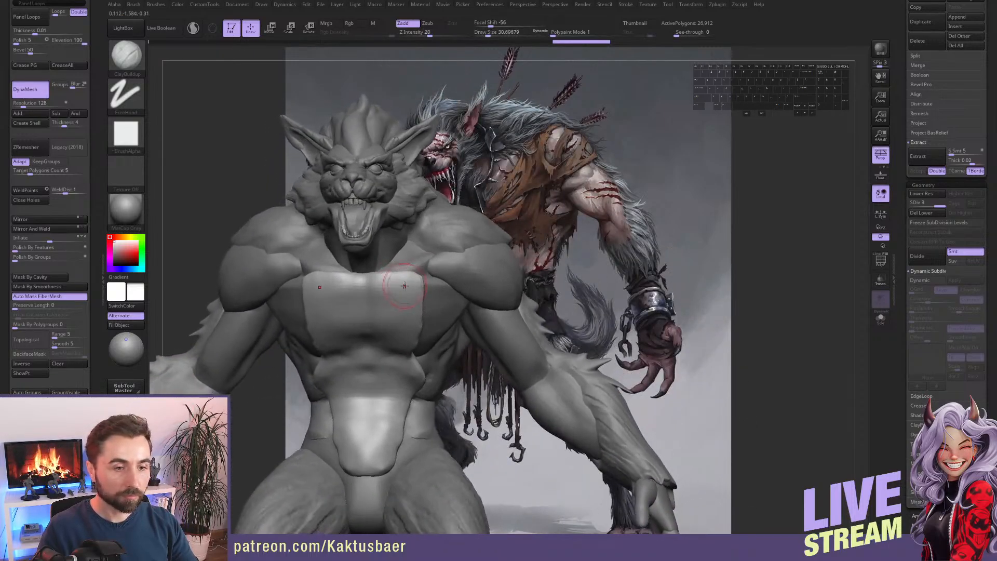
key("s")
mouse_move(409, 280)
left_mouse_down()
mouse_move(412, 304)
mouse_move(393, 281)
mouse_move(402, 289)
mouse_move(376, 282)
left_mouse_up()
key("b")
left_click(418, 242)
key("s")
right_click_drag(378, 278, 349, 298, "alt")
key("s")
left_click_drag(345, 291, 344, 291)
mouse_move(343, 296)
left_mouse_down()
mouse_move(363, 282)
mouse_move(372, 294)
left_mouse_up()
left_click_drag(365, 308, 383, 310)
mouse_move(368, 313)
left_mouse_down()
mouse_move(377, 306)
mouse_move(347, 285)
left_mouse_up()
left_click_drag(336, 294, 338, 283)
left_click_drag(358, 304, 368, 311)
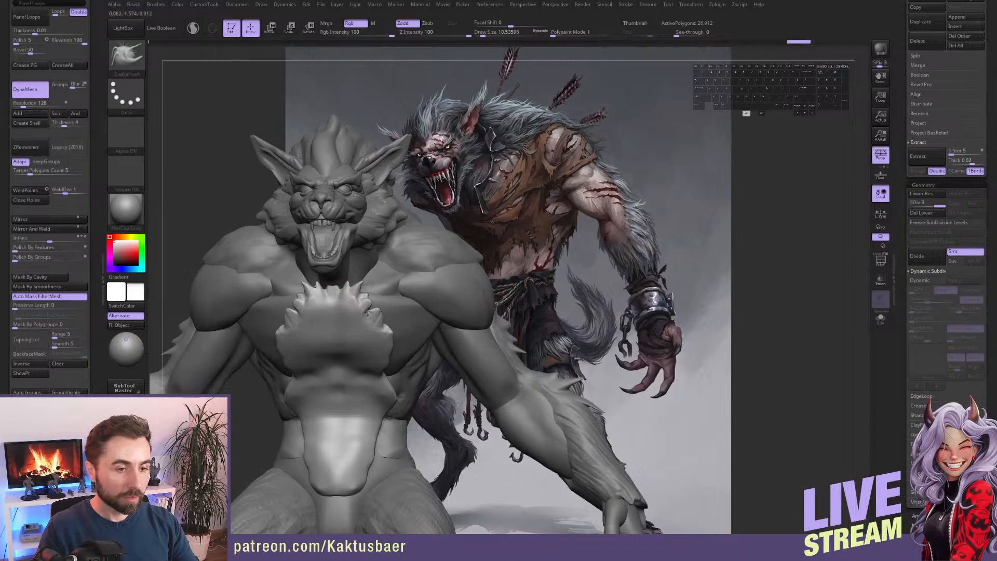
right_click_drag(383, 329, 383, 303)
mouse_move(380, 312)
left_mouse_down()
mouse_move(387, 302)
mouse_move(356, 289)
mouse_move(356, 303)
left_mouse_up()
Carve fur strands into the chest tuft with the ClayBuildup brush at draw size about 13.
key("b")
key("c")
key("b")
key("s")
left_click_drag(341, 261, 338, 289)
left_click_drag(355, 271, 344, 301)
left_click_drag(366, 285, 349, 313)
mouse_move(374, 312)
left_mouse_down()
mouse_move(348, 316)
mouse_move(349, 325)
left_mouse_up()
left_click_drag(366, 331, 349, 334)
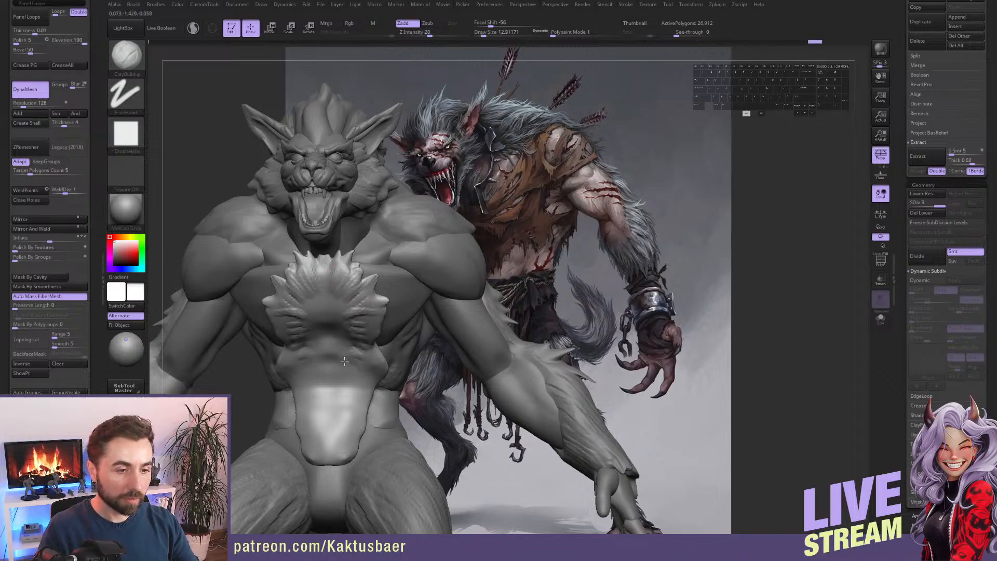
Sculpt V-shaped fur strokes down the abdomen part of the extracted piece with ClayBuildup.
left_click_drag(360, 383, 333, 356)
mouse_move(358, 398)
left_mouse_down()
mouse_move(334, 371)
mouse_move(334, 386)
left_mouse_up()
left_click_drag(349, 427, 332, 403)
left_click_drag(342, 448, 335, 439)
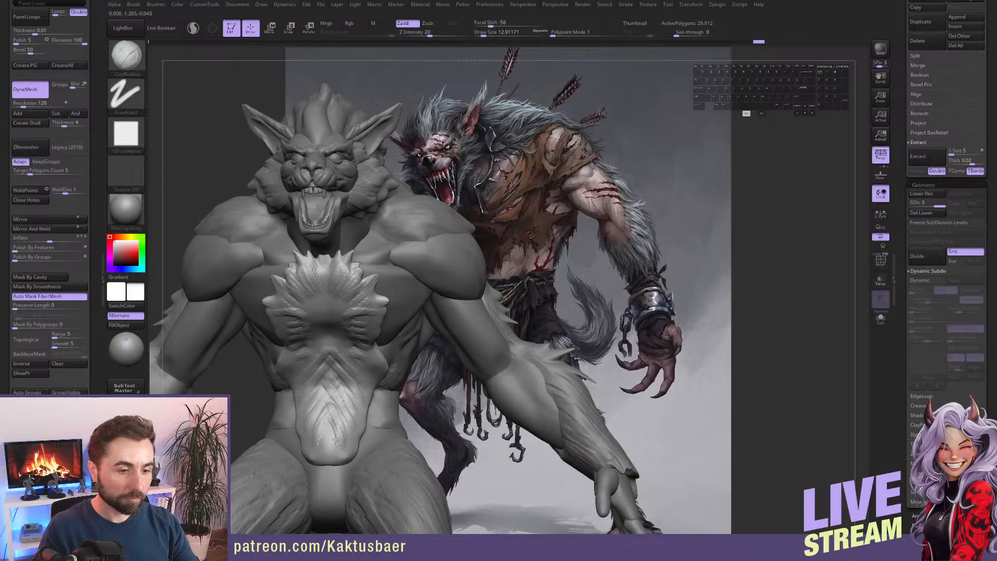
Build up larger fur clumps in the middle of the chest tuft with ClayBuildup at draw size about 29.
key("s")
left_click_drag(345, 348, 348, 348)
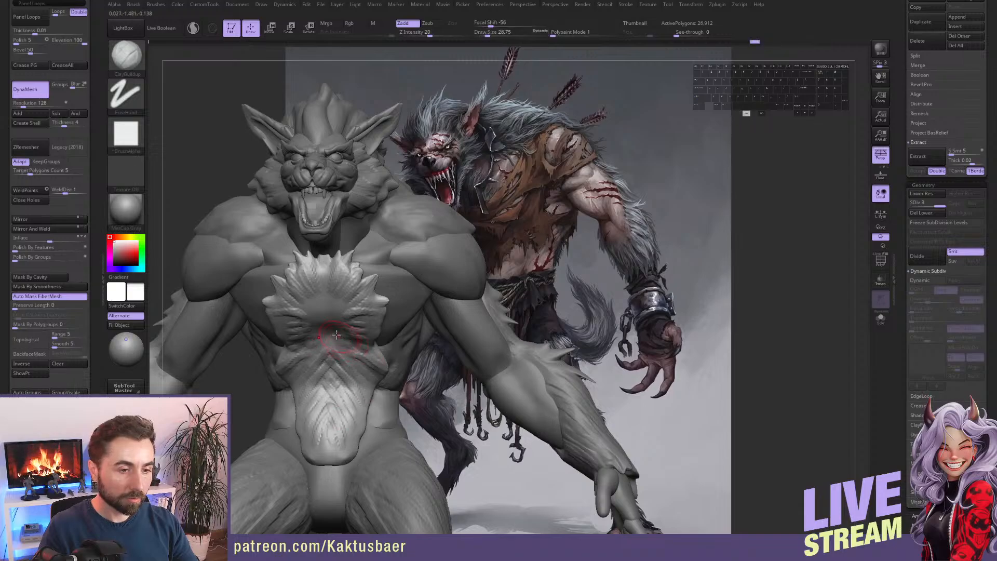
mouse_move(344, 308)
left_mouse_down()
mouse_move(330, 324)
mouse_move(330, 311)
left_mouse_up()
left_click_drag(351, 271, 337, 297)
mouse_move(350, 308)
left_mouse_down()
mouse_move(365, 294)
mouse_move(334, 337)
mouse_move(361, 331)
left_mouse_up()
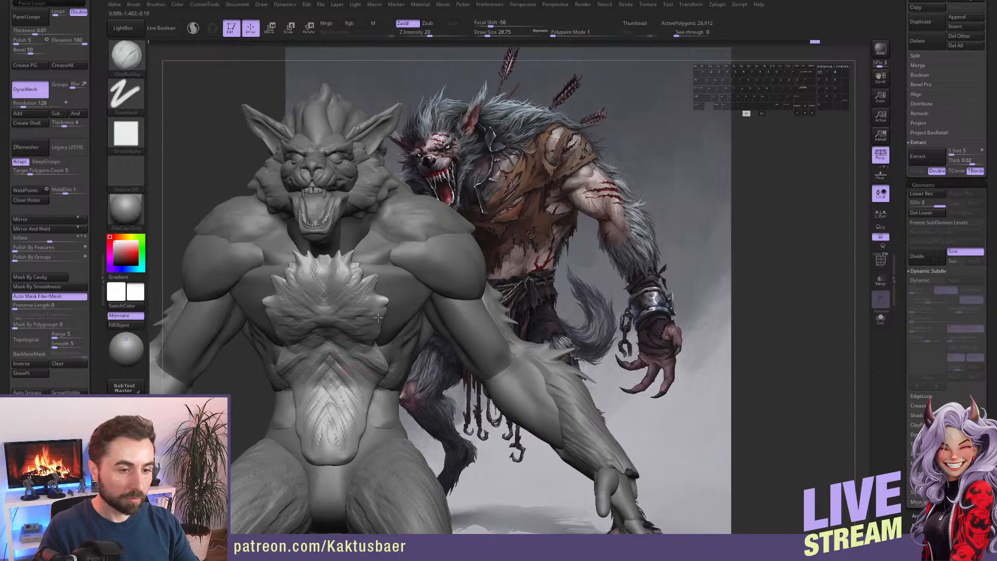
right_click_drag(378, 318, 415, 287)
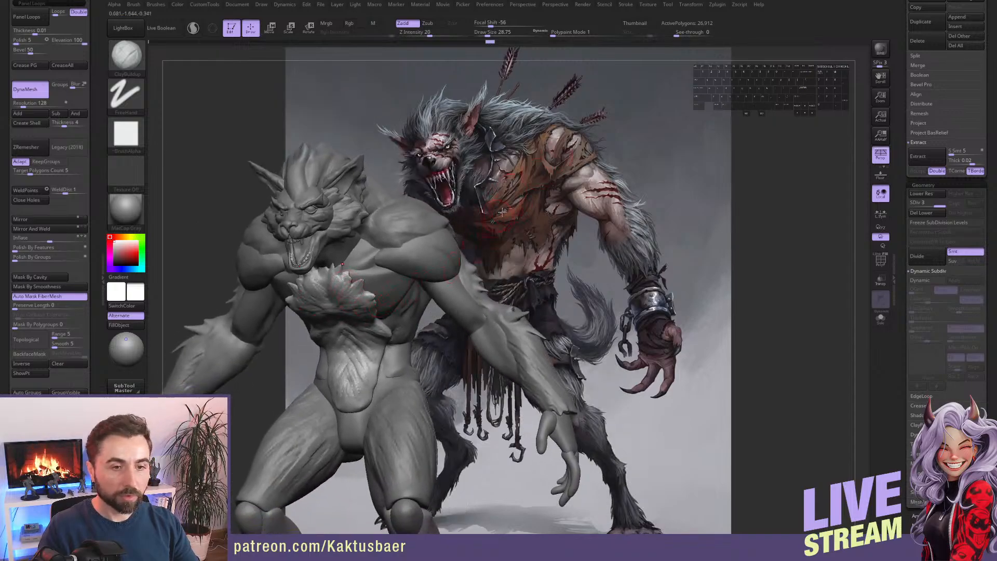
Refine the chest fur strands with ClayBuildup at draw size about 17, checking the shape from several angles.
key("s")
left_click_drag(390, 263, 374, 267)
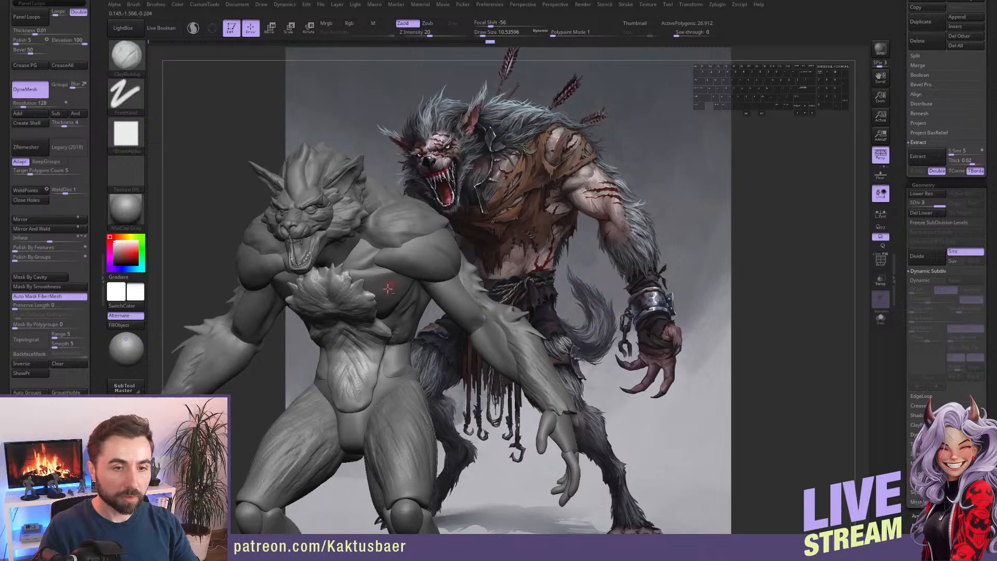
right_click_drag(388, 289, 447, 255)
right_click_drag(326, 319, 364, 299)
key("s")
mouse_move(347, 296)
left_mouse_down()
mouse_move(341, 314)
mouse_move(371, 343)
left_mouse_up()
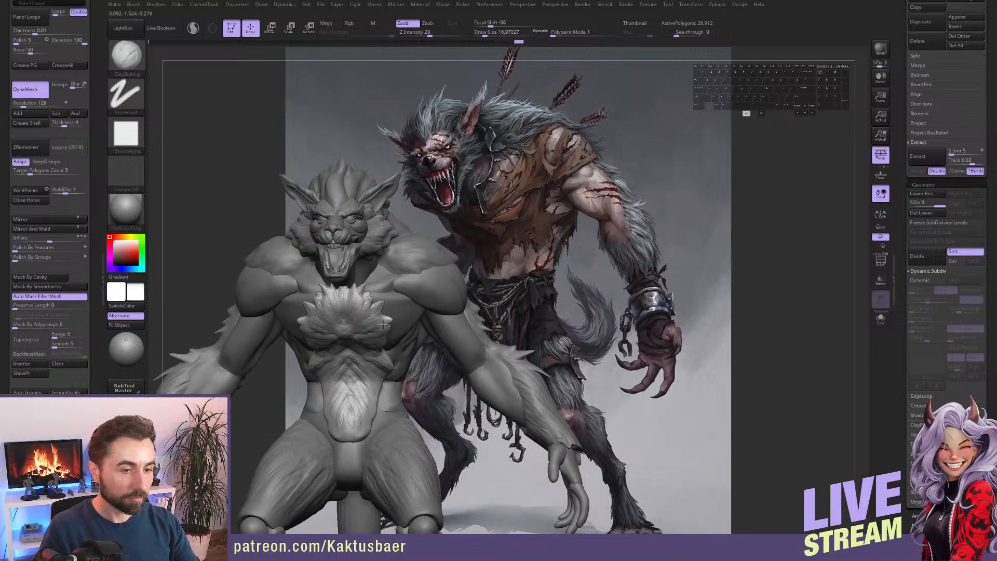
right_click_drag(381, 322, 373, 355)
right_click_drag(362, 316, 403, 337, "alt")
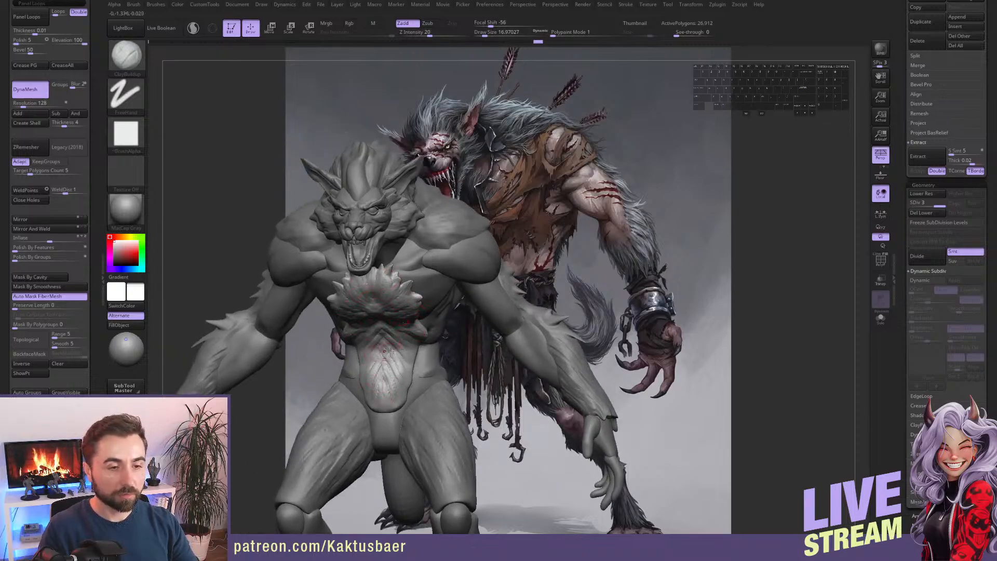
right_click_drag(387, 352, 333, 380, "alt")
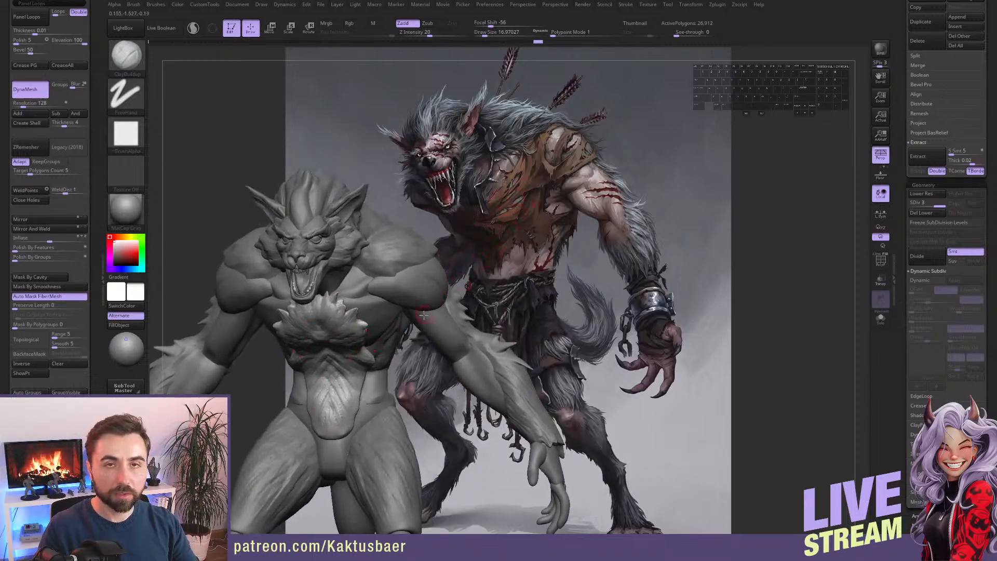
right_click_drag(383, 319, 431, 307, "alt")
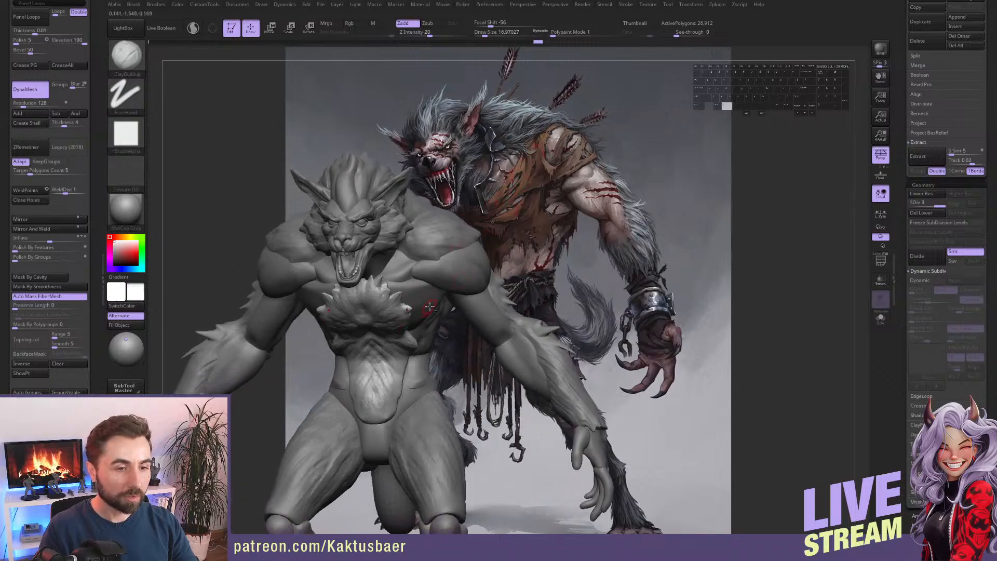
Convert the torso subtool Werewolf1_6 to DynaMesh at resolution 128 without freezing its subdivision levels, and isolate it in the view.
left_click(457, 279, "alt")
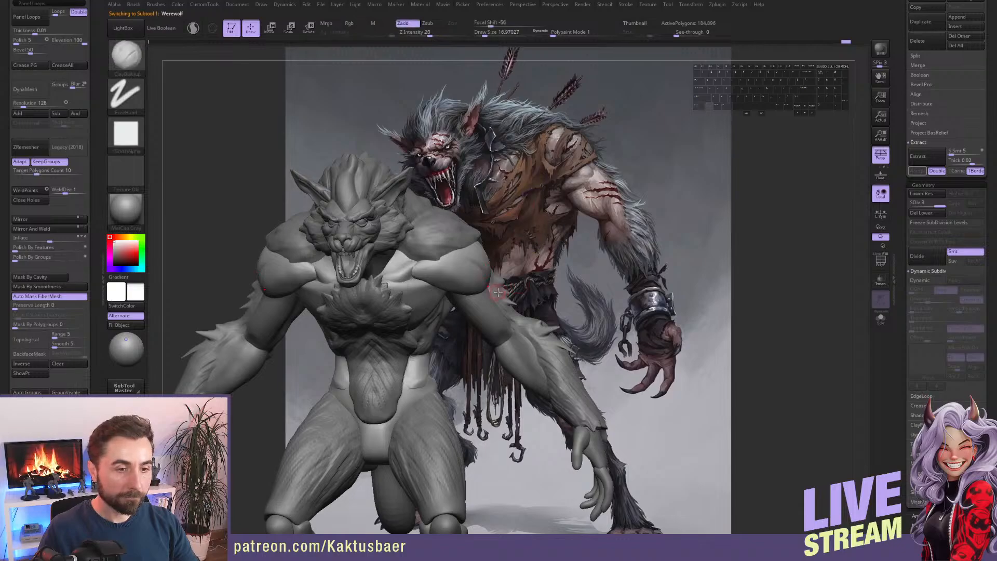
scroll(935, 156, "up", 5)
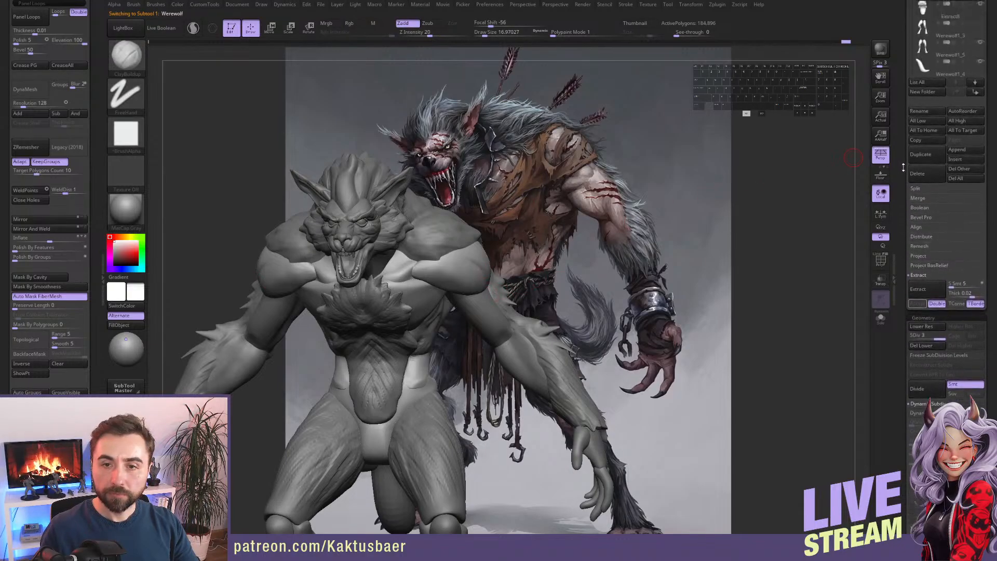
left_click(929, 161)
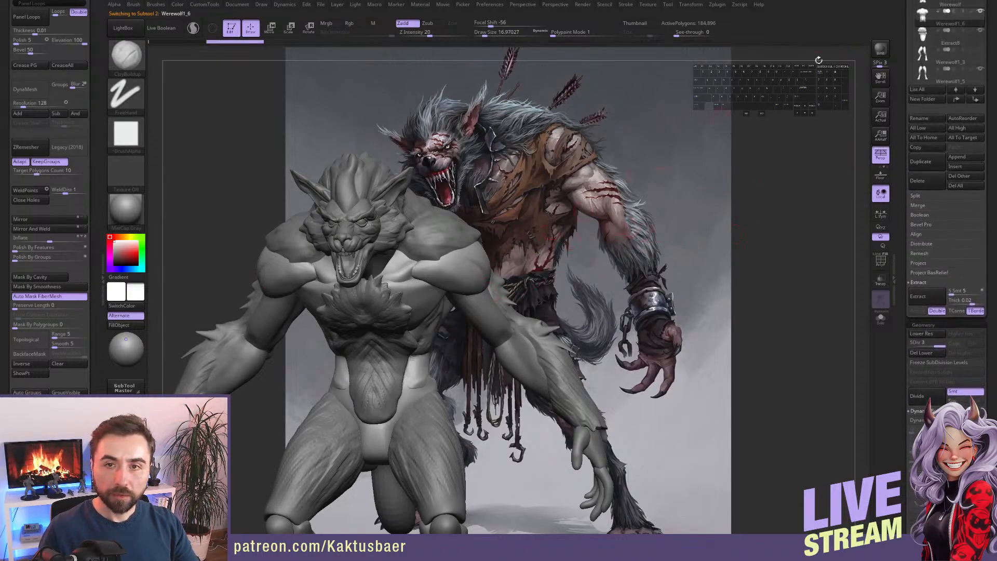
left_click(30, 89)
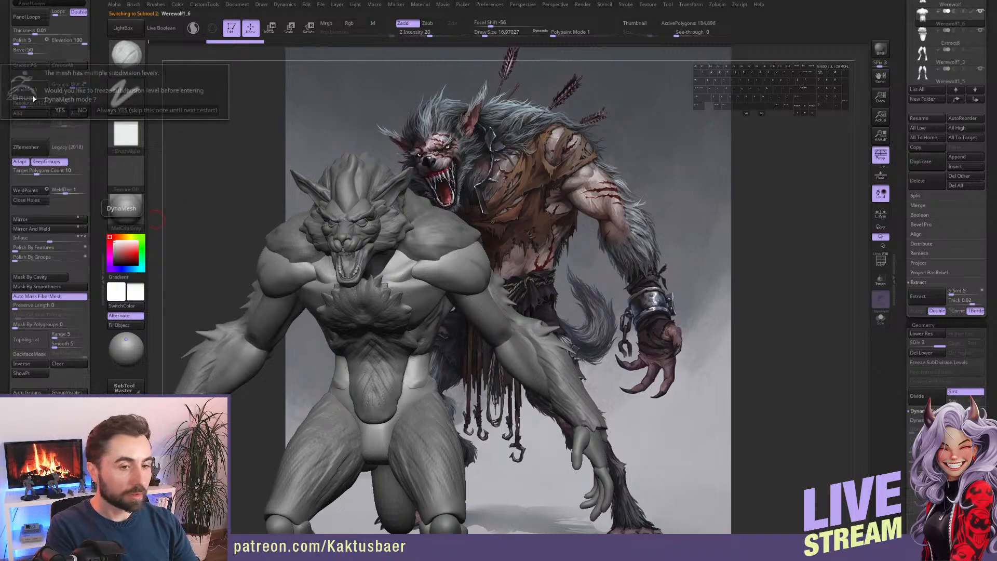
left_click(81, 110)
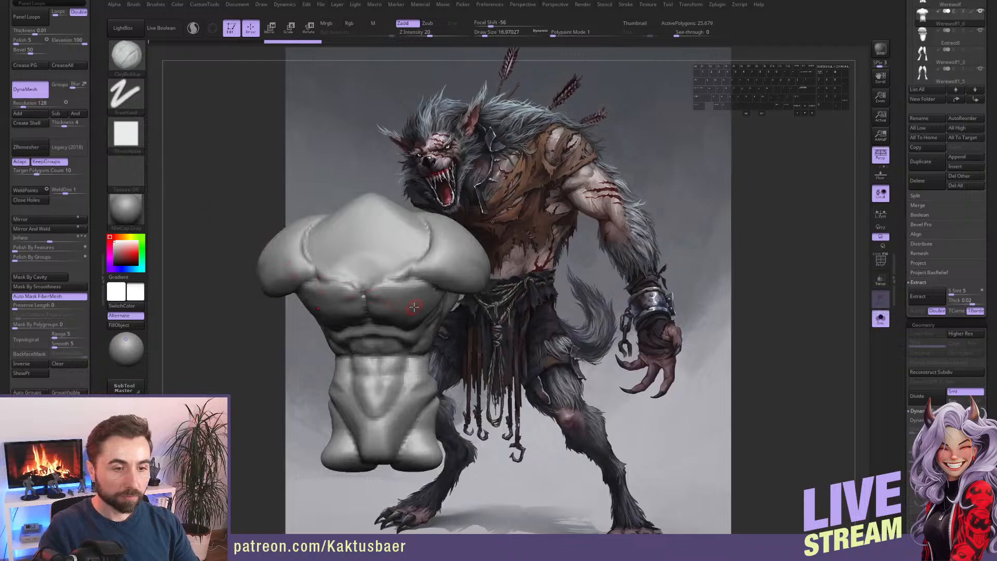
key("alt+s")
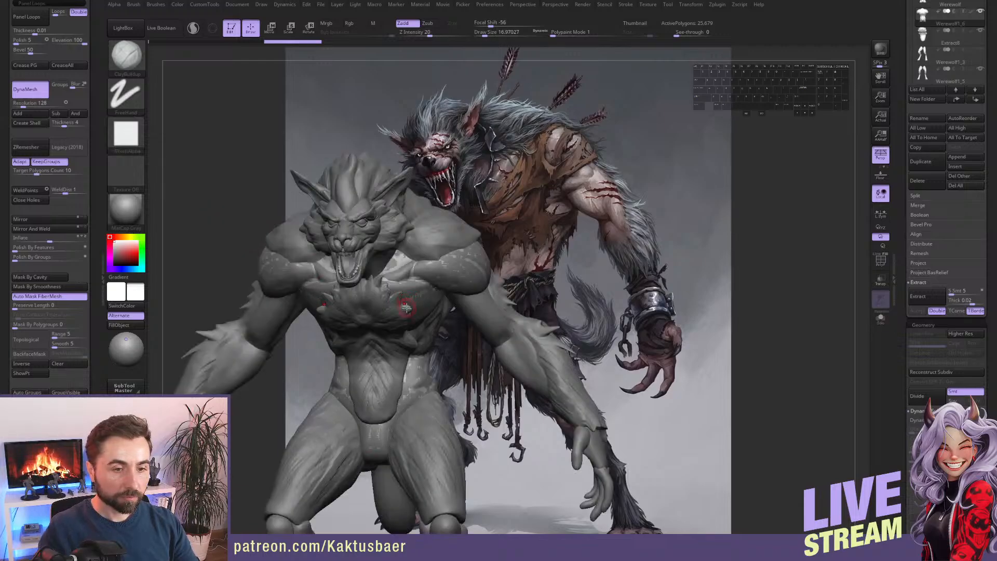
key("alt+s")
right_click_drag(404, 310, 403, 322)
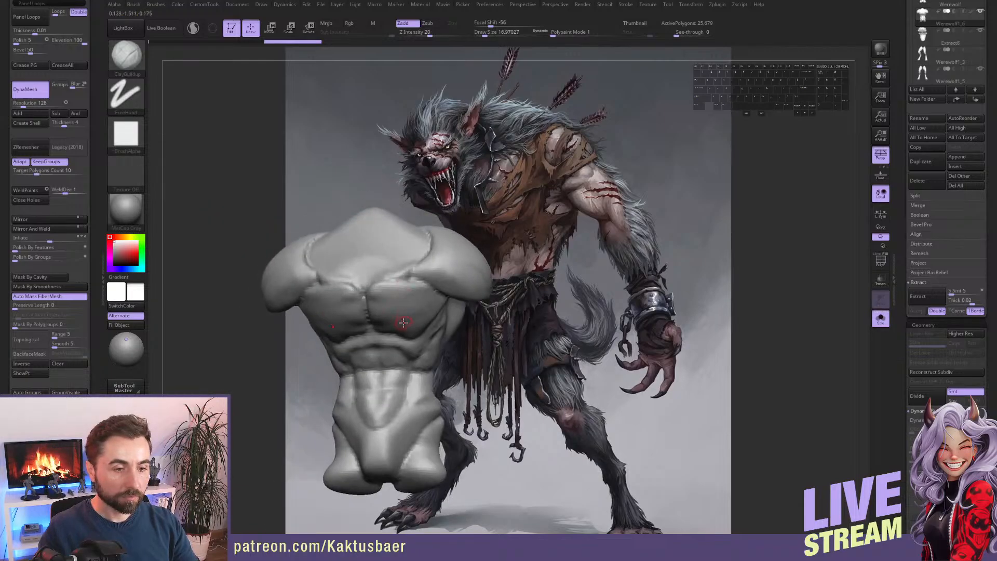
Smooth the creases between the isolated torso's pectorals, collarbones and shoulders with the Smooth brush at draw size about 29.
key("shift")
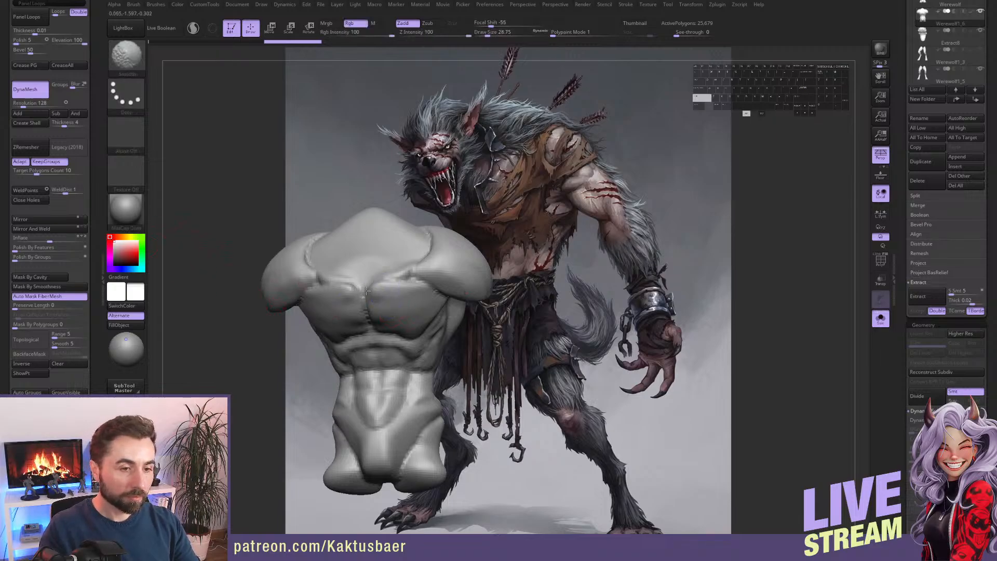
left_click_drag(444, 290, 400, 302, "shift")
left_click_drag(436, 267, 429, 238, "shift")
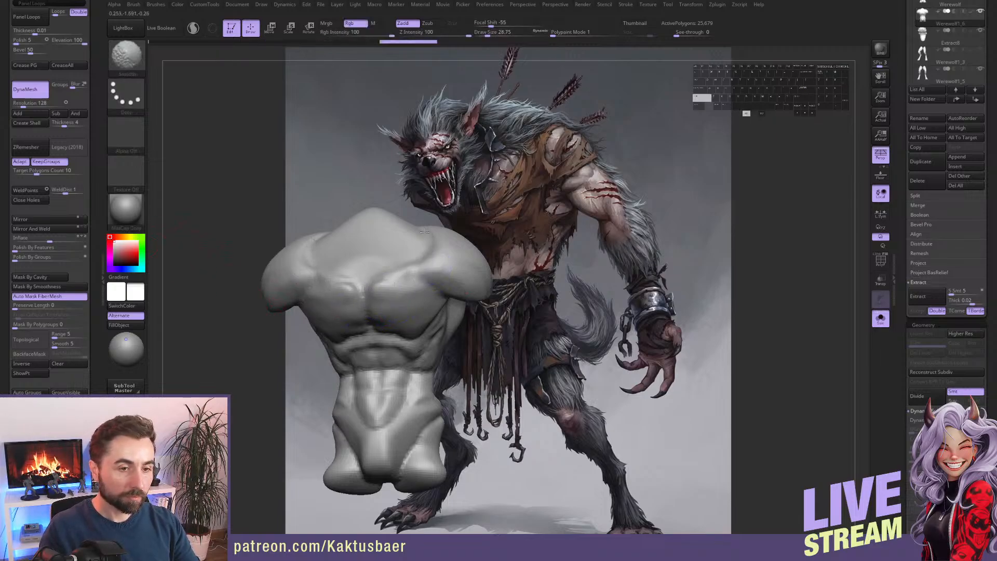
right_click_drag(435, 263, 342, 264)
mouse_move(503, 244)
right_mouse_down()
mouse_move(545, 217)
mouse_move(457, 330)
right_mouse_up()
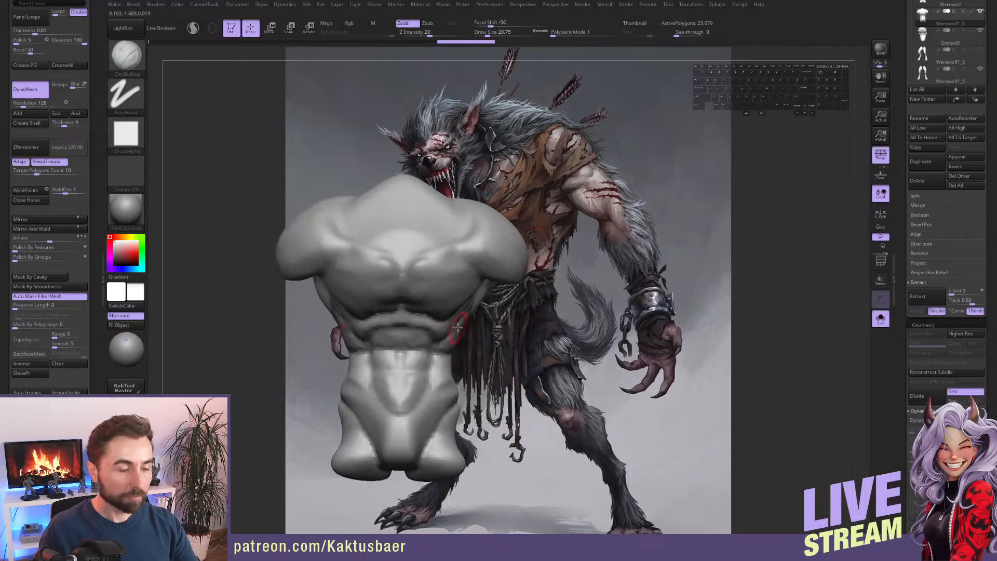
Set the ZRemesher target polygon count to 2, remesh the torso with KeepGroups on and inspect the chest.
left_click(42, 172)
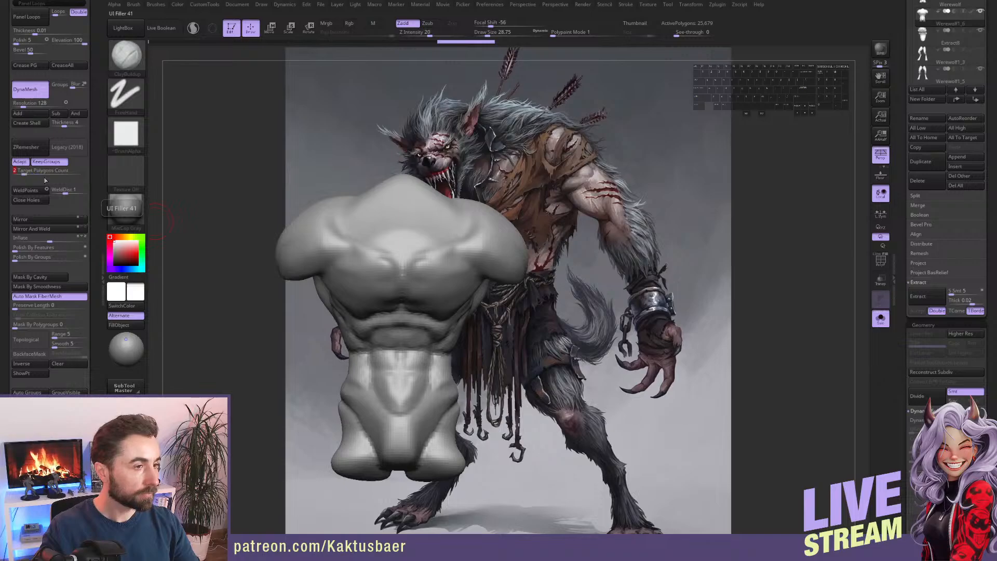
left_click(26, 147)
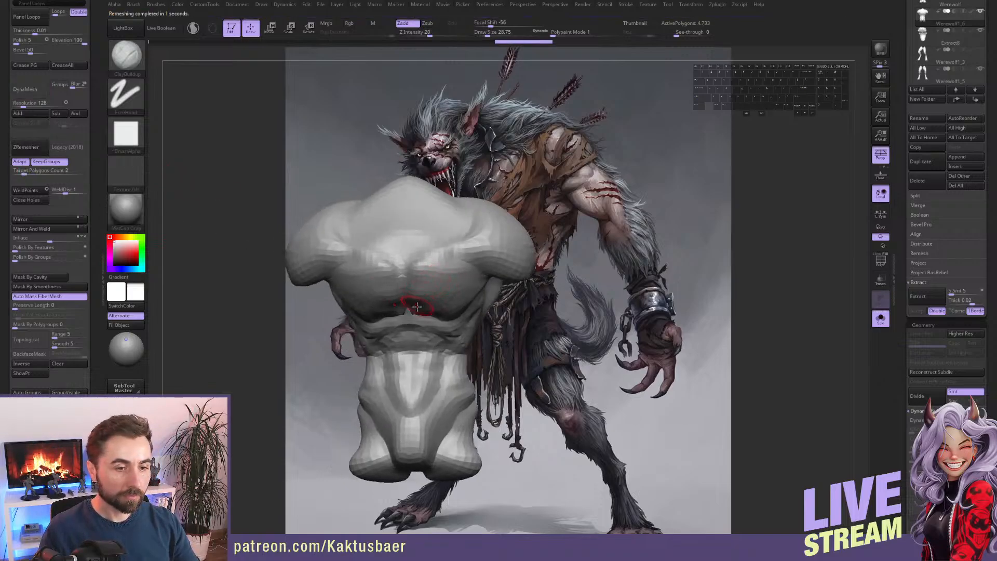
left_click_drag(417, 307, 415, 311, "shift")
right_click_drag(425, 312, 423, 255)
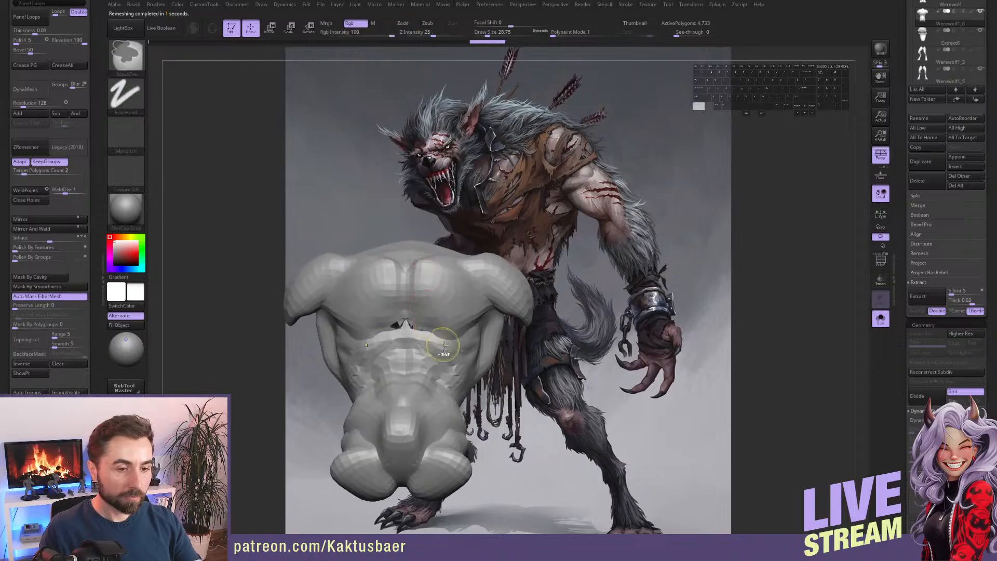
Undo the torso's remesh and the test brush stroke beneath the pectorals.
key("ctrl+z")
key("ctrl+z")
key("ctrl+z")
key("ctrl+z")
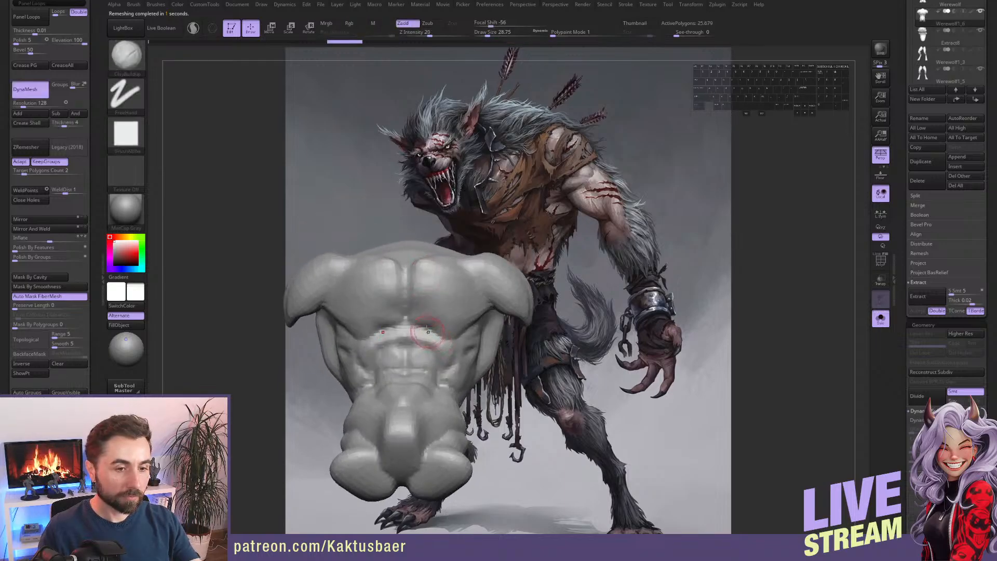
mouse_move(428, 332)
left_mouse_down()
mouse_move(418, 329)
mouse_move(435, 336)
left_mouse_up()
key("ctrl+z")
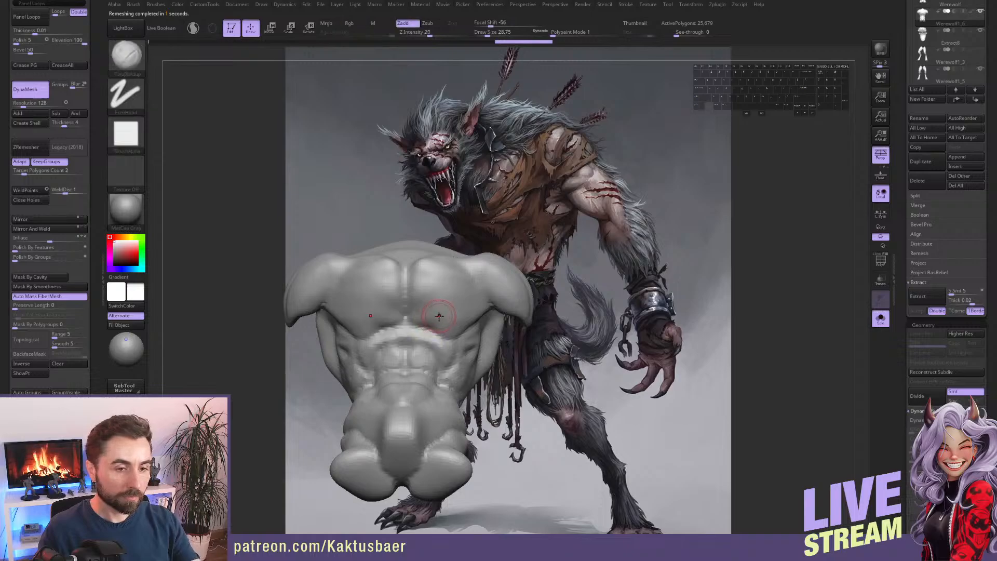
key("ctrl+z")
Show the torso's polygroups, turn off KeepGroups and remesh the torso with ZRemesher at a target polygon count of 2.
left_click(883, 268)
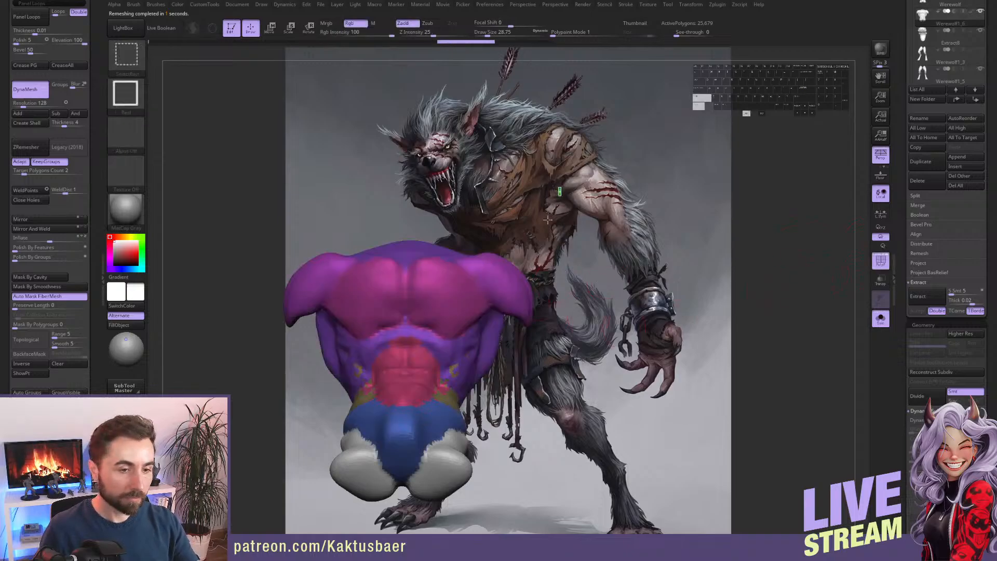
left_click_drag(562, 186, 417, 512, "ctrl+shift")
mouse_move(448, 408)
right_mouse_down()
mouse_move(380, 421)
mouse_move(460, 410)
right_mouse_up()
left_click(471, 387, "ctrl+shift")
mouse_move(454, 375)
right_mouse_down()
mouse_move(447, 337)
mouse_move(445, 366)
right_mouse_up()
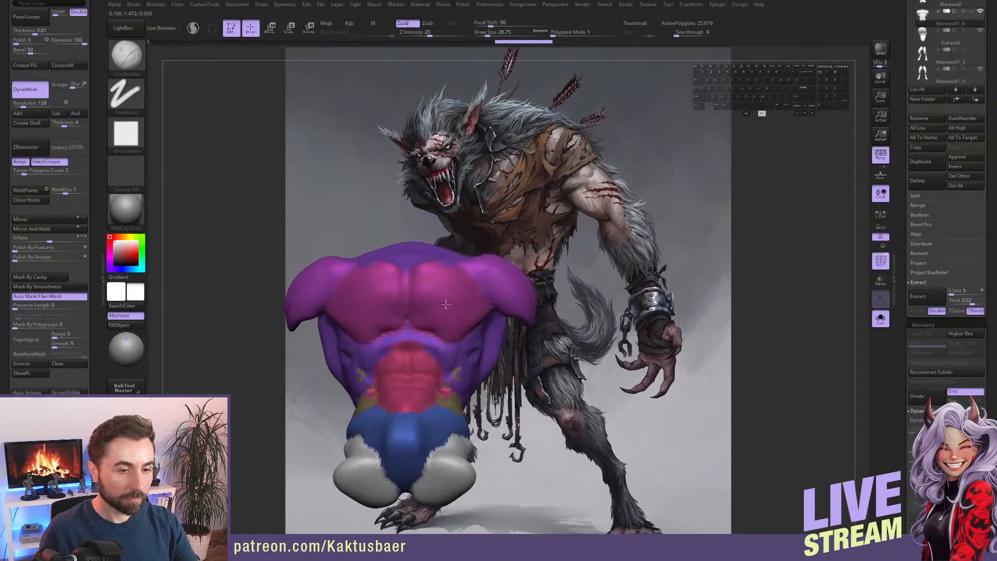
left_click(49, 163)
left_click(26, 147)
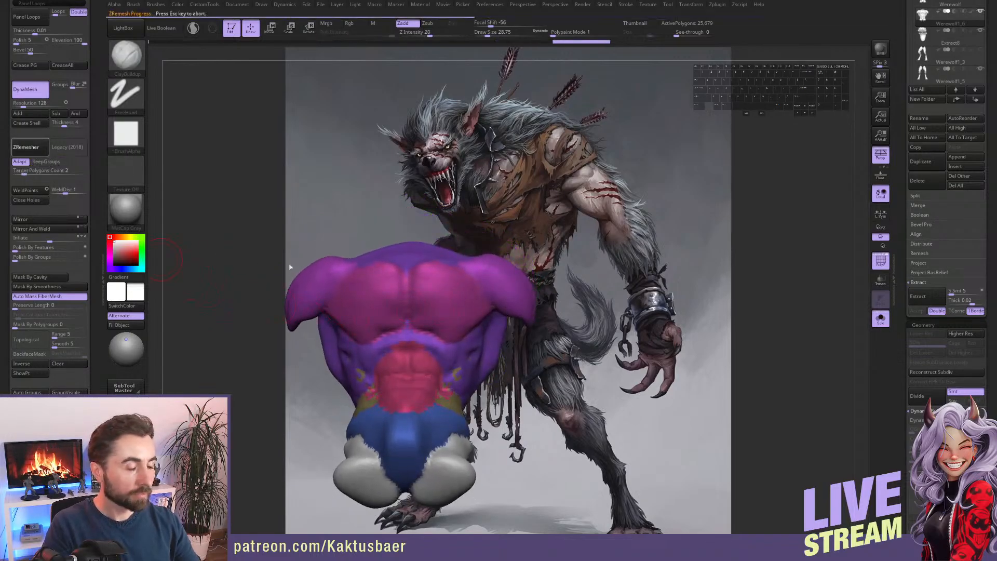
right_click_drag(427, 345, 457, 356)
Bring back the whole model, compare the torso with and without the chest fur, and hide the overlapping Werewolf subtool.
key("alt+s")
right_click_drag(489, 322, 694, 252)
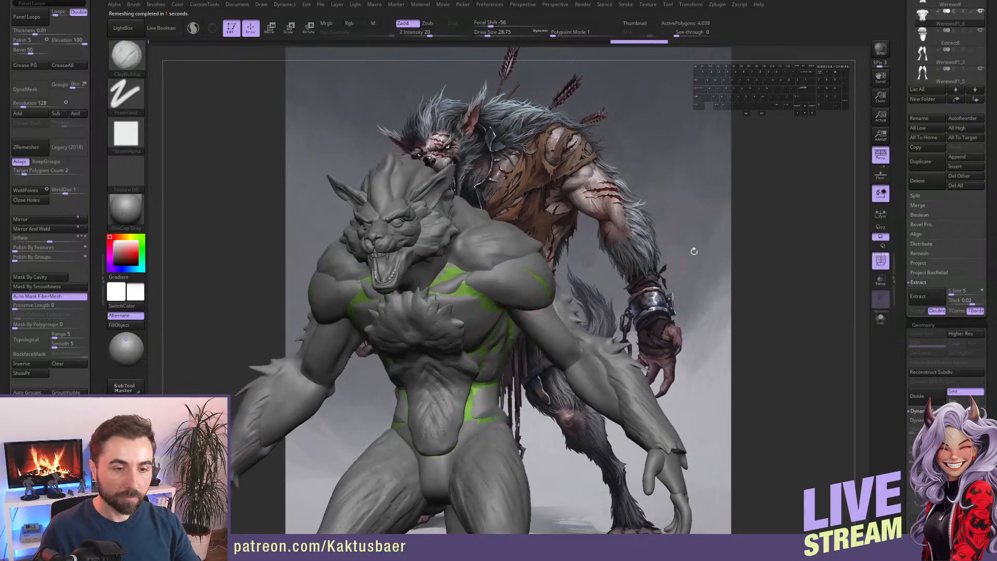
left_click_drag(904, 74, 903, 140)
left_click(981, 96)
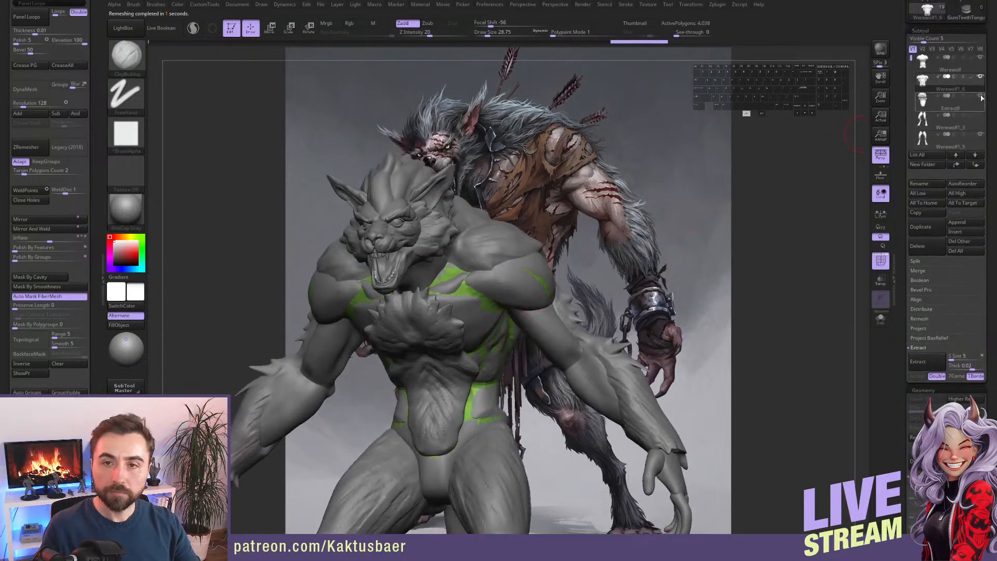
right_click_drag(551, 292, 790, 175)
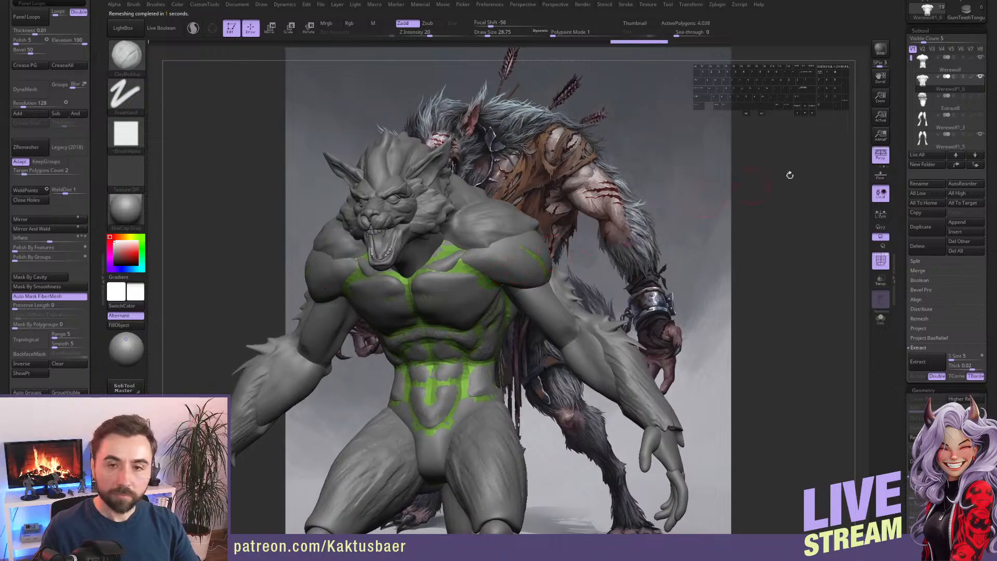
left_click(980, 96)
left_click(980, 57)
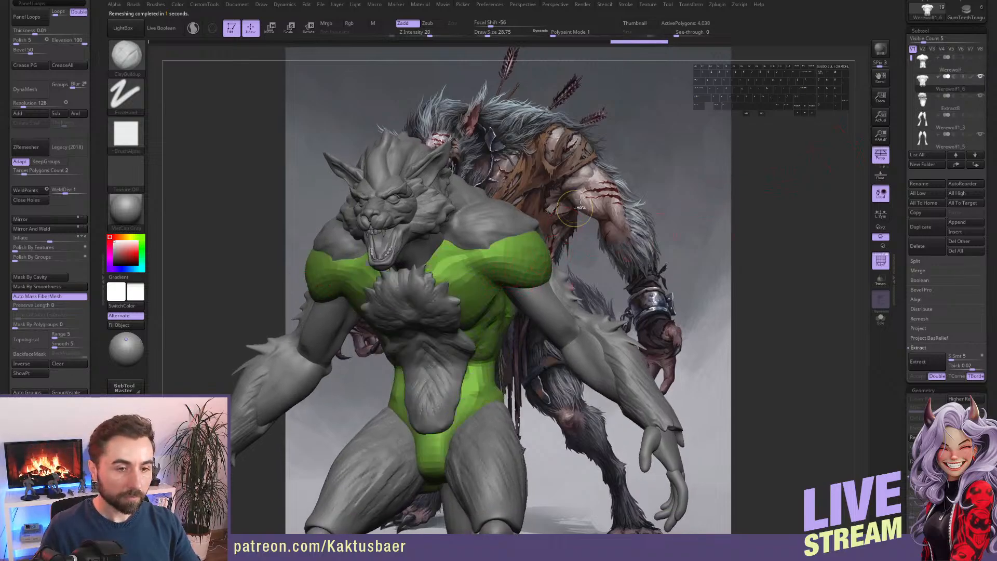
Subdivide the remeshed torso twice.
right_click_drag(576, 206, 530, 277, "alt")
key("ctrl+d")
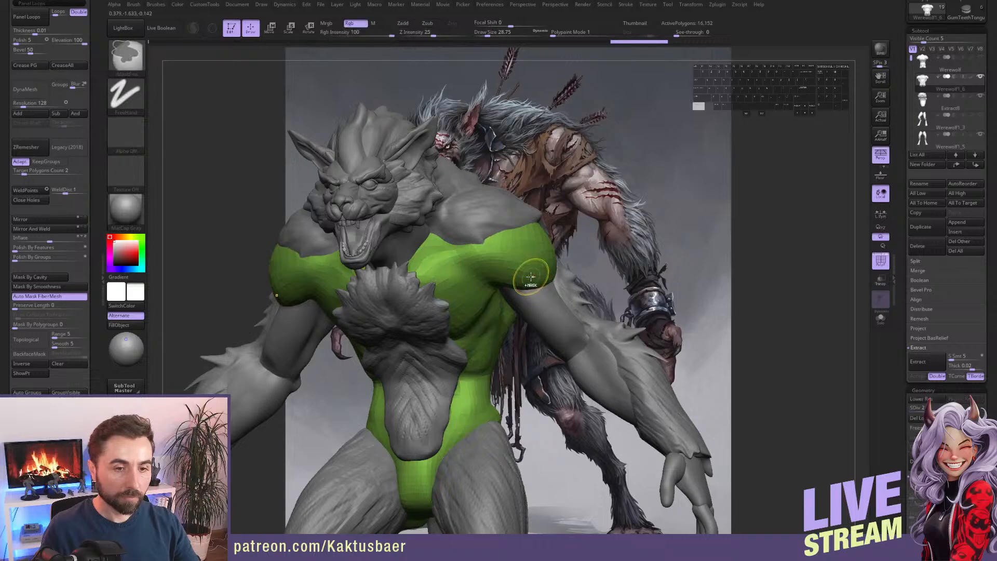
key("ctrl+d")
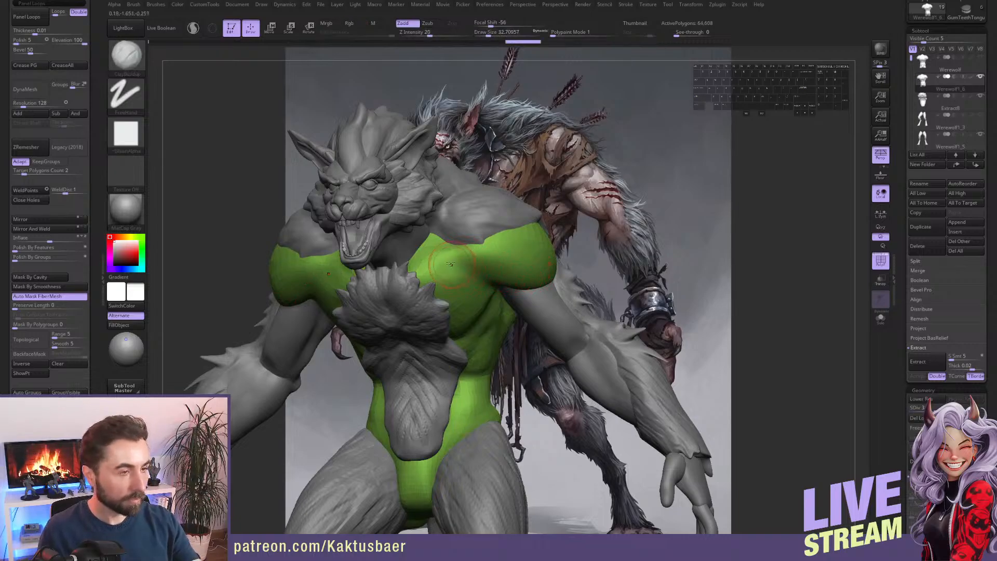
Build up muscle fibres across the upper chest and shoulder with ClayBuildup at draw size about 29.
key("s")
mouse_move(437, 264)
left_mouse_down()
mouse_move(446, 256)
mouse_move(423, 266)
left_mouse_up()
mouse_move(432, 261)
left_mouse_down()
mouse_move(455, 251)
mouse_move(435, 271)
mouse_move(460, 261)
left_mouse_up()
mouse_move(453, 278)
left_mouse_down()
mouse_move(478, 268)
mouse_move(461, 279)
mouse_move(451, 267)
left_mouse_up()
mouse_move(453, 269)
left_mouse_down()
mouse_move(483, 252)
mouse_move(475, 249)
mouse_move(502, 250)
left_mouse_up()
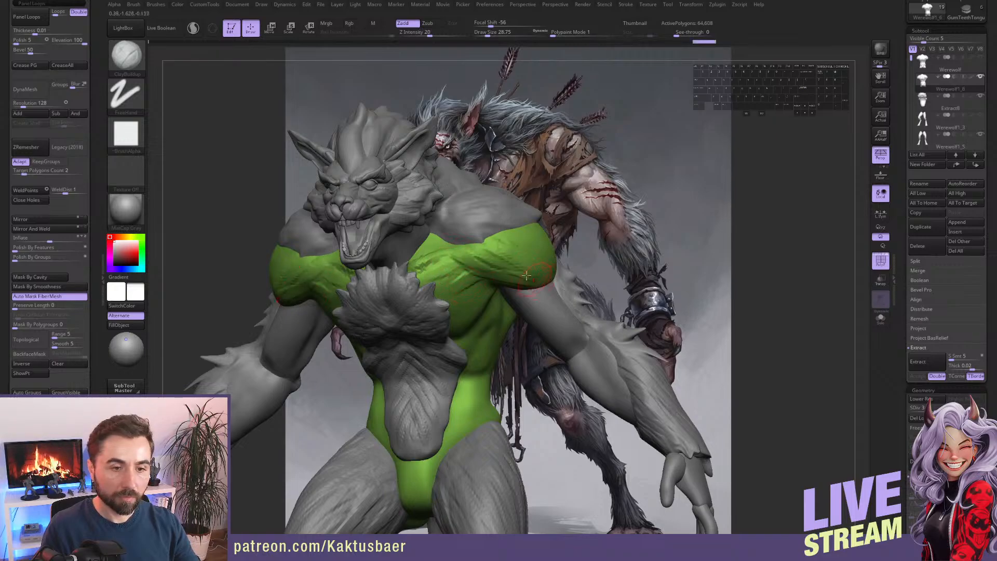
right_click_drag(519, 257, 441, 258)
mouse_move(546, 233)
left_mouse_down()
mouse_move(514, 249)
mouse_move(544, 261)
left_mouse_up()
left_click_drag(530, 228, 569, 264)
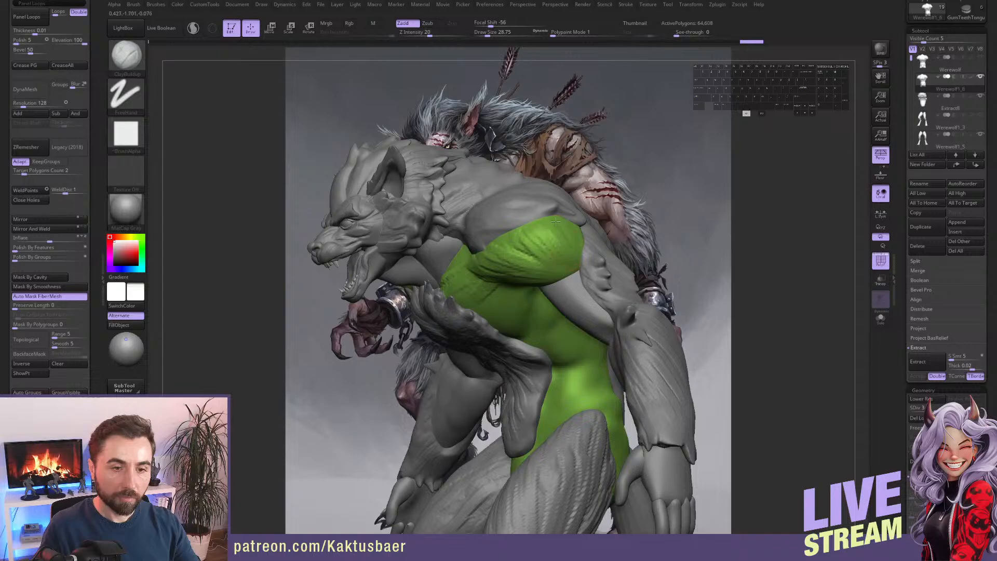
Add ClayBuildup strokes to the side of the chest and the ribs below the armpit.
mouse_move(556, 222)
right_mouse_down()
mouse_move(560, 256)
mouse_move(556, 208)
mouse_move(524, 189)
right_mouse_up()
right_click_drag(499, 263, 513, 250)
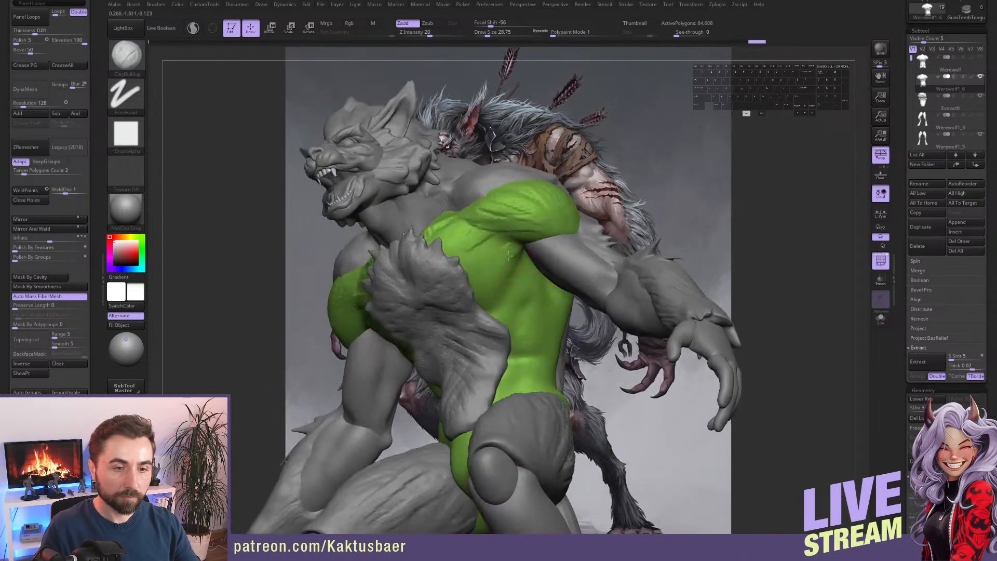
left_click_drag(490, 263, 486, 266)
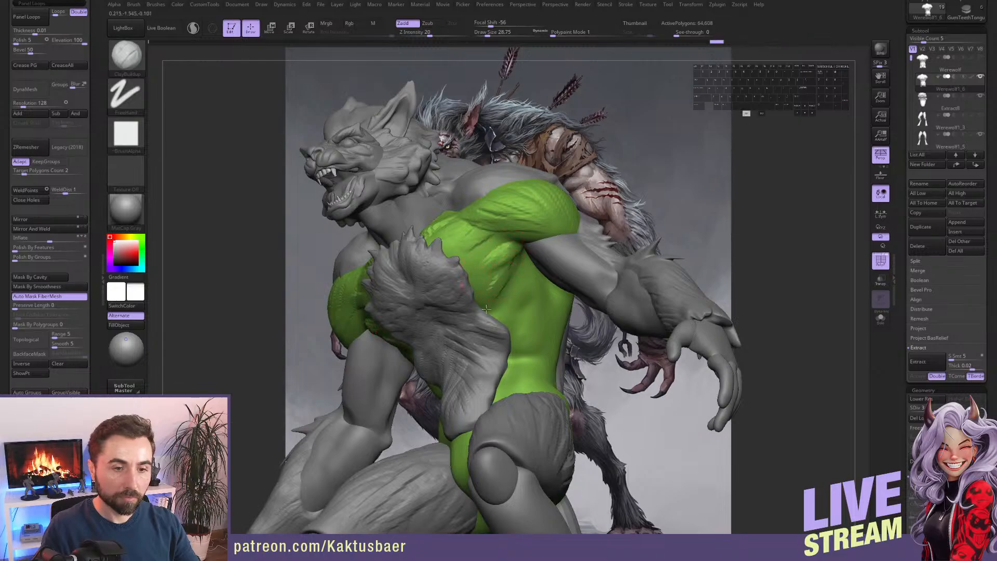
mouse_move(486, 309)
left_mouse_down()
mouse_move(481, 257)
mouse_move(454, 249)
left_mouse_up()
Smooth the new strokes on the pectorals and shoulders into softer muscle forms.
mouse_move(457, 251)
left_mouse_down("shift")
mouse_move(499, 266)
mouse_move(496, 249)
left_mouse_up("shift")
left_click_drag(488, 241, 436, 234, "shift")
right_click_drag(436, 234, 530, 237)
left_click_drag(465, 228, 452, 231, "shift")
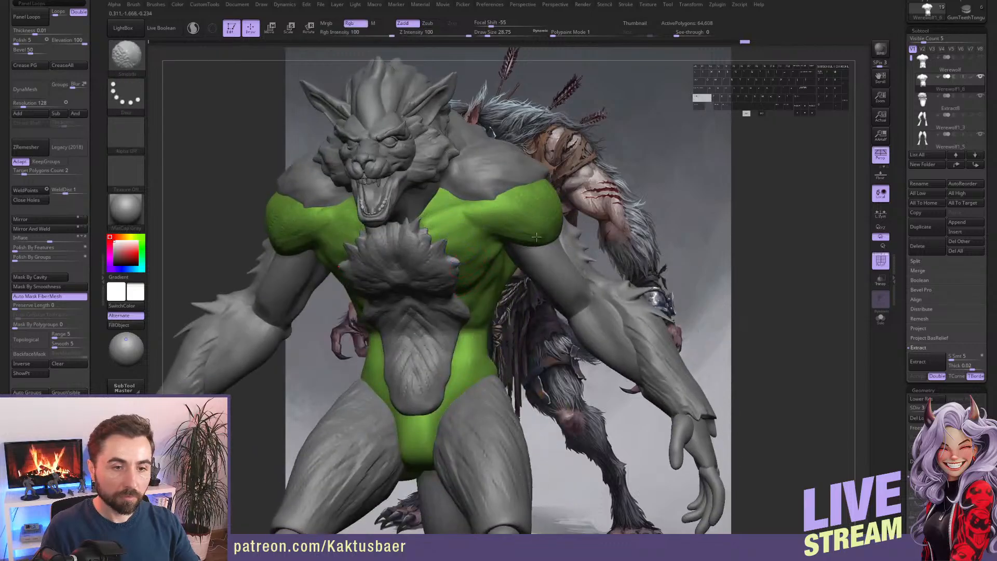
right_click_drag(536, 237, 459, 234)
left_click_drag(556, 235, 538, 233, "shift")
left_click_drag(585, 211, 554, 211, "shift")
Build up the rib muscles below the armpit with ClayBuildup and smooth them.
right_click_drag(502, 213, 566, 223)
right_click_drag(526, 265, 497, 251)
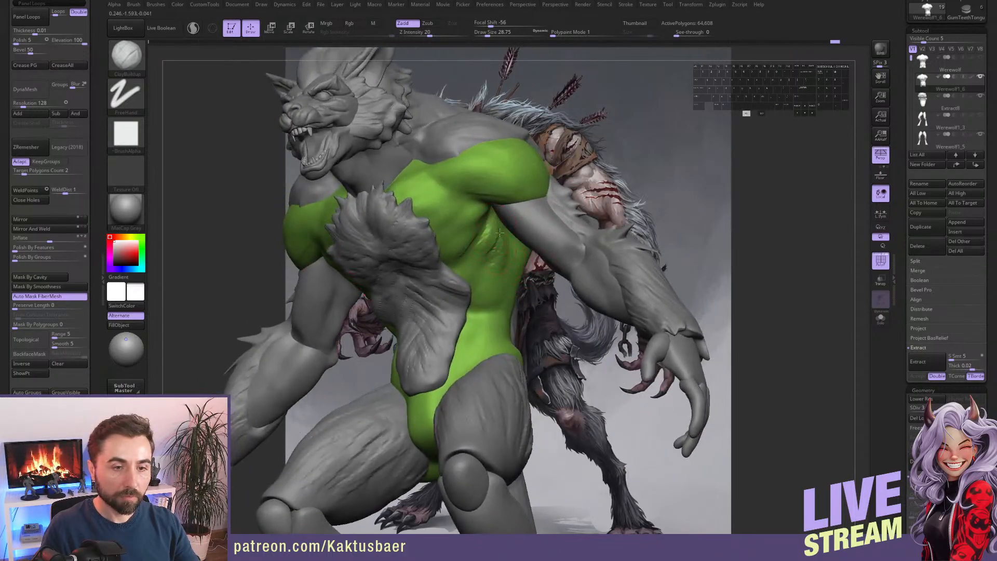
left_click_drag(504, 260, 495, 239, "shift")
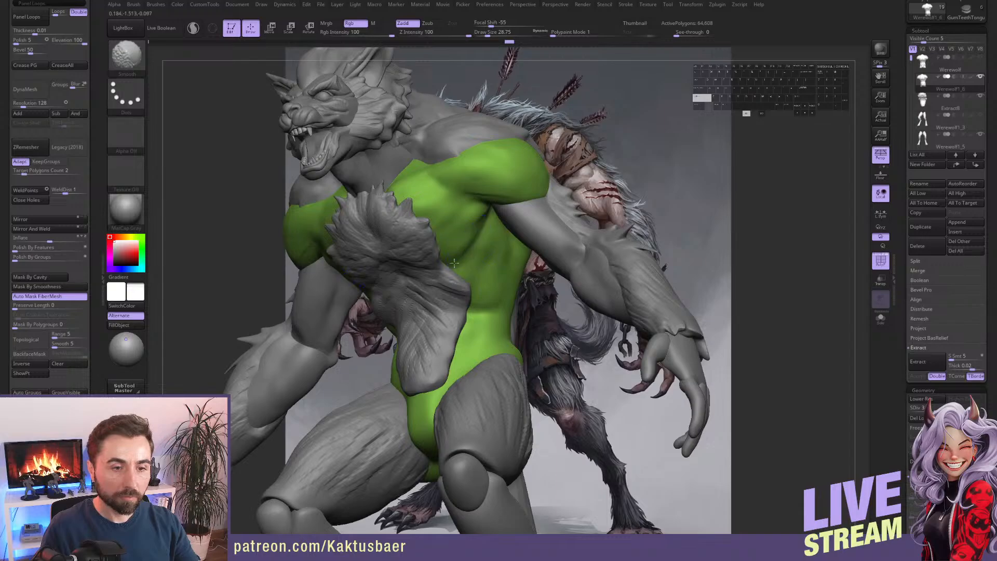
Hide the polygroup display, carve the crease between the pectoral and ribs below the armpit with DamStandard, and soften it.
mouse_move(455, 263)
right_mouse_down()
mouse_move(449, 242)
mouse_move(469, 237)
right_mouse_up()
key("b")
key("d")
key("s")
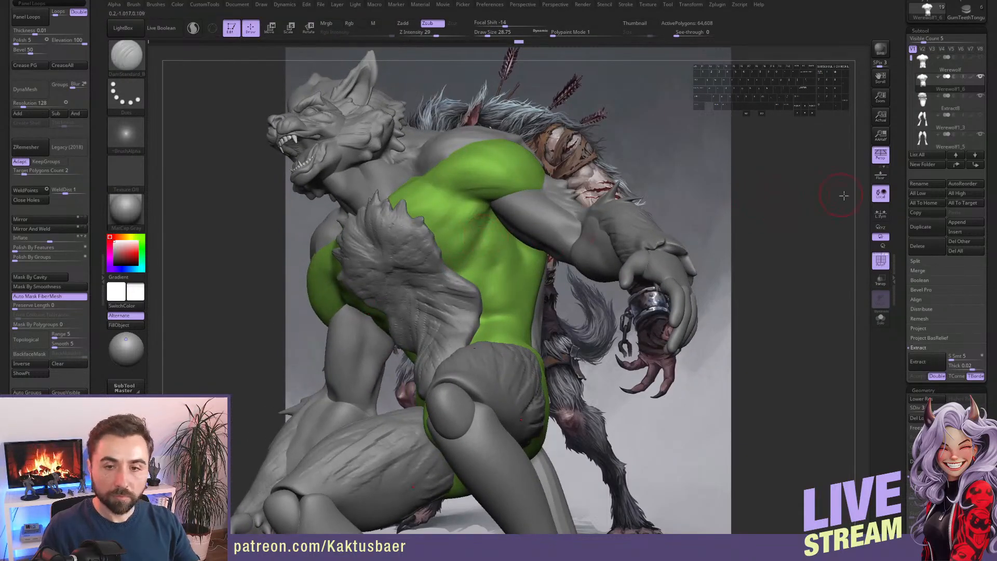
left_click(882, 261)
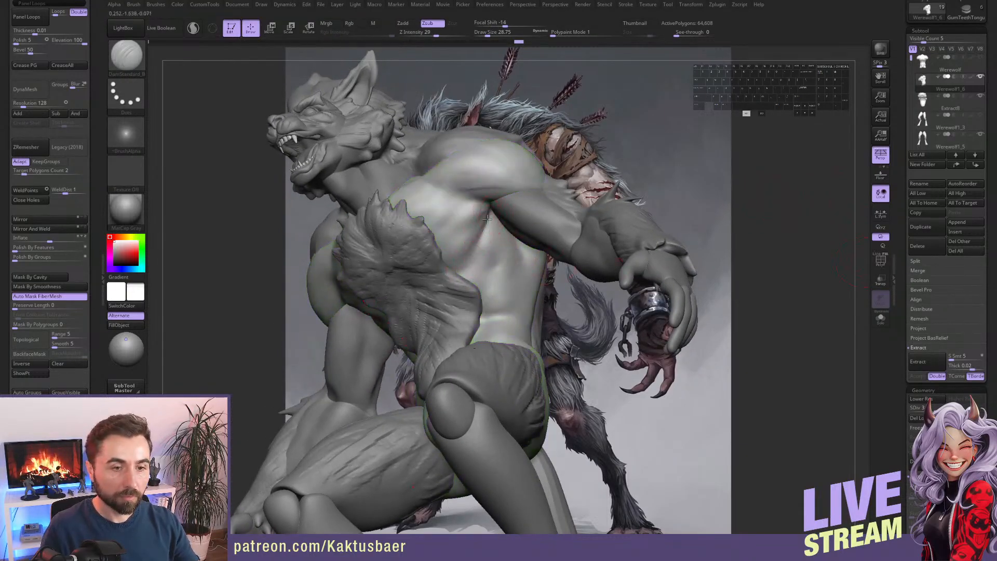
left_click_drag(487, 219, 475, 247)
left_click_drag(487, 217, 467, 260)
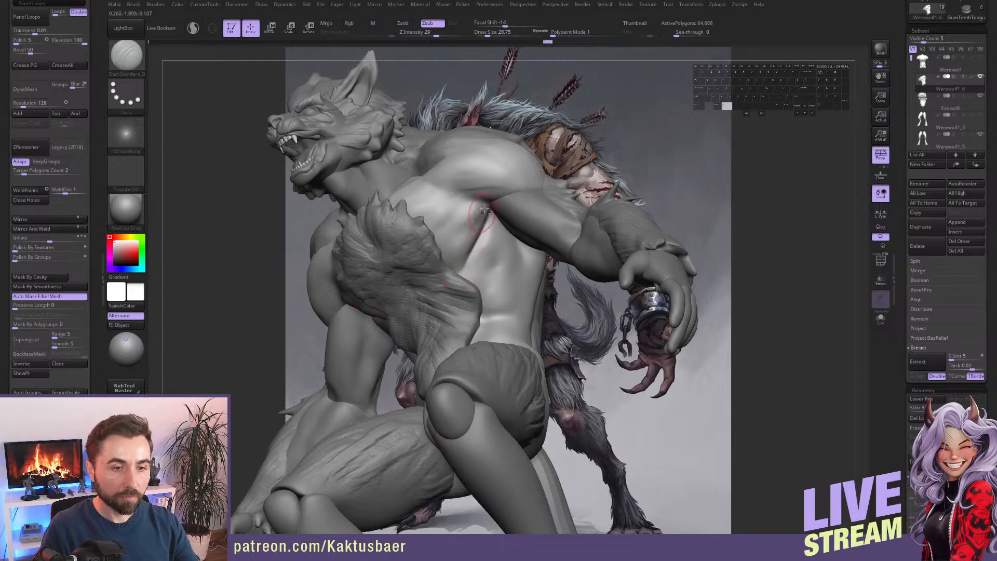
mouse_move(486, 210)
left_mouse_down()
mouse_move(464, 244)
mouse_move(470, 218)
left_mouse_up()
left_click_drag(470, 218, 462, 239, "shift")
Carve a short DamStandard line along the shoulder's lower edge above the upper arm and smooth it.
right_click_drag(431, 247, 484, 253)
mouse_move(511, 208)
left_mouse_down()
mouse_move(471, 195)
mouse_move(520, 206)
mouse_move(499, 200)
mouse_move(512, 202)
left_mouse_up()
left_click_drag(514, 200, 521, 198, "shift")
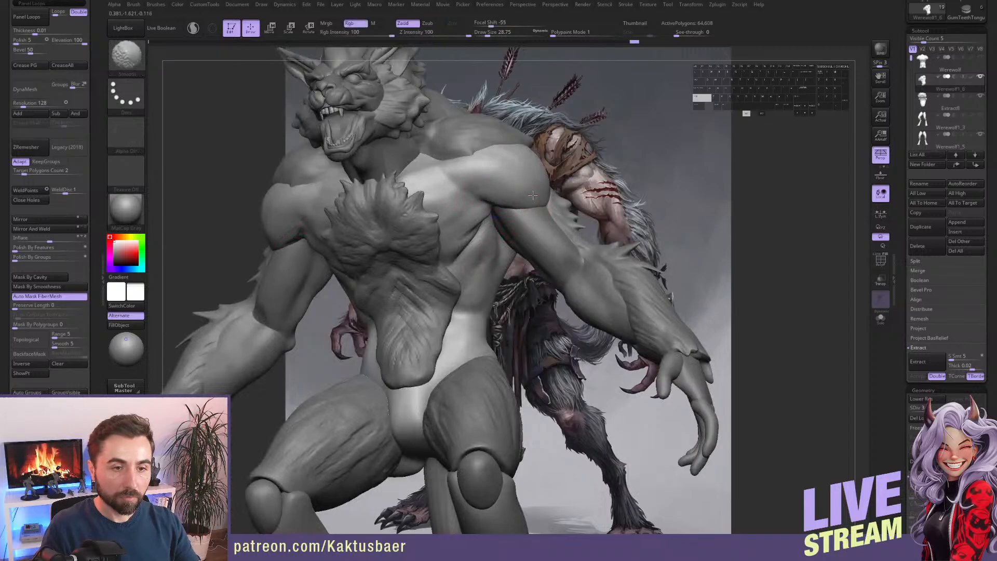
Refine the lower rear edge of the shoulder muscle above the upper arm with DamStandard carving and raising strokes.
right_click_drag(520, 198, 447, 210)
mouse_move(555, 203)
left_mouse_down()
mouse_move(574, 182)
mouse_move(562, 188)
left_mouse_up()
left_click_drag(563, 190, 545, 195, "alt")
left_click_drag(552, 192, 546, 199)
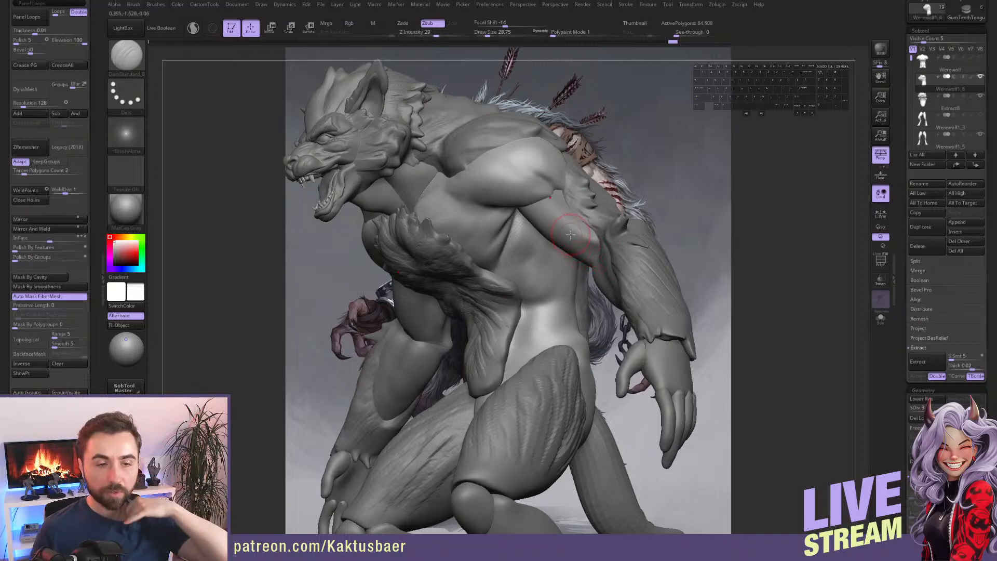
Carve the diagonal rib grooves along the torso's flank with DamStandard and soften them.
mouse_move(532, 263)
right_mouse_down()
mouse_move(517, 208)
mouse_move(525, 203)
right_mouse_up()
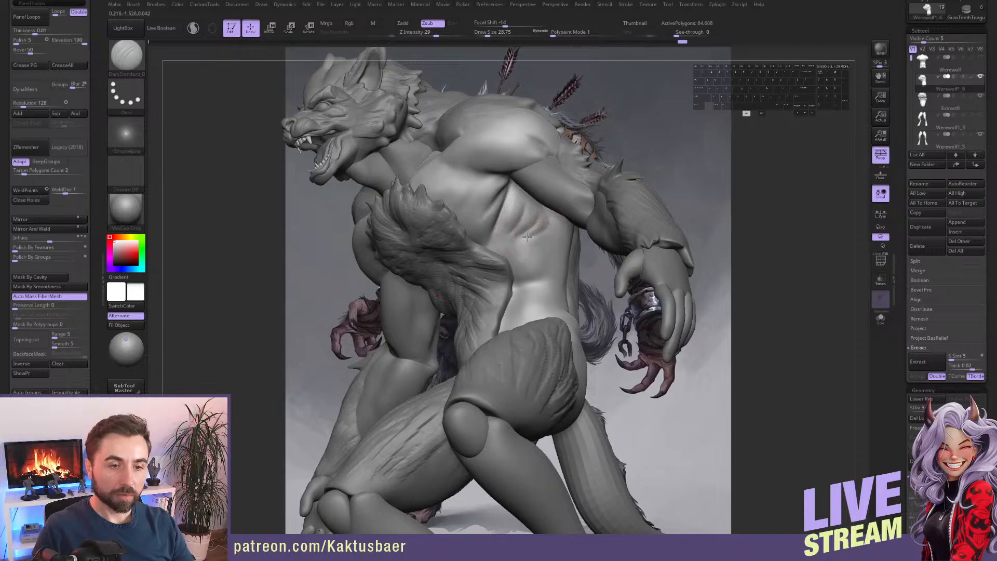
key("shift")
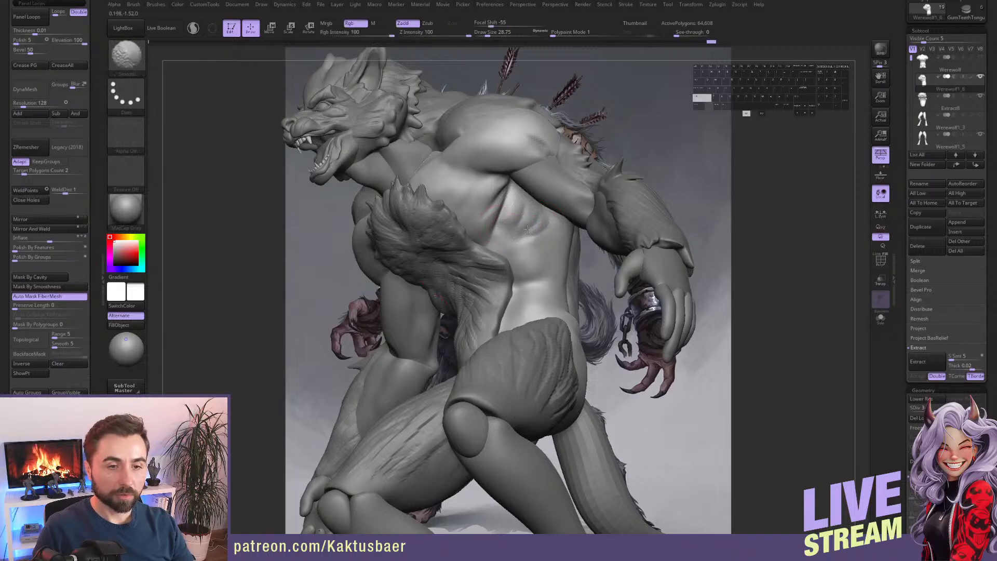
left_click_drag(521, 205, 503, 232)
mouse_move(503, 232)
right_mouse_down()
mouse_move(537, 227)
mouse_move(483, 224)
mouse_move(535, 245)
mouse_move(517, 239)
right_mouse_up()
key("q")
left_click_drag(493, 220, 534, 254)
left_click_drag(527, 249, 557, 276)
right_click_drag(548, 281, 565, 268)
left_click_drag(543, 256, 582, 319)
Carve the trapezius and shoulder blade contours on the back with DamStandard and smooth them along the spine.
mouse_move(520, 232)
right_mouse_down()
mouse_move(603, 233)
mouse_move(563, 240)
right_mouse_up()
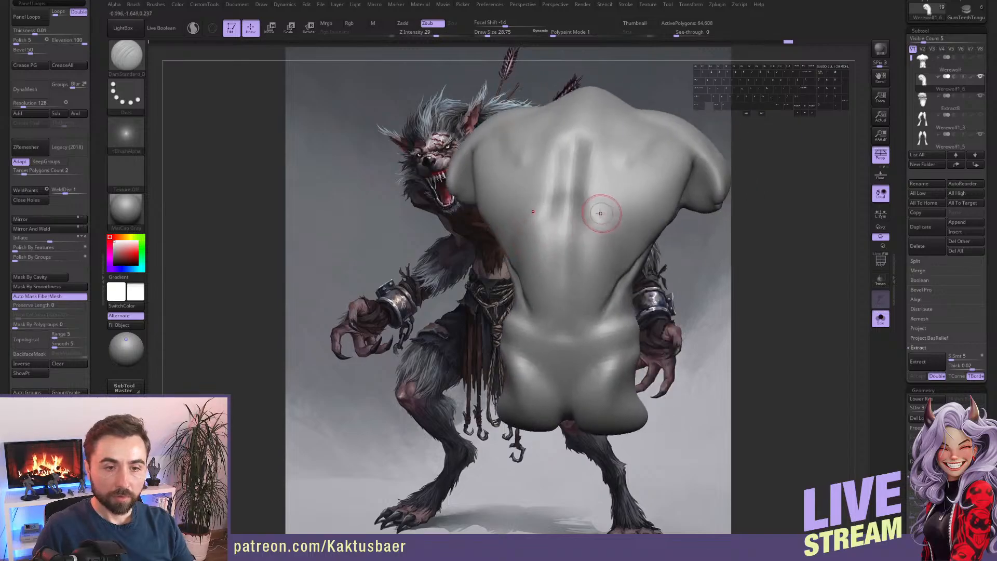
mouse_move(597, 196)
left_mouse_down("shift")
mouse_move(592, 171)
mouse_move(576, 165)
left_mouse_up("shift")
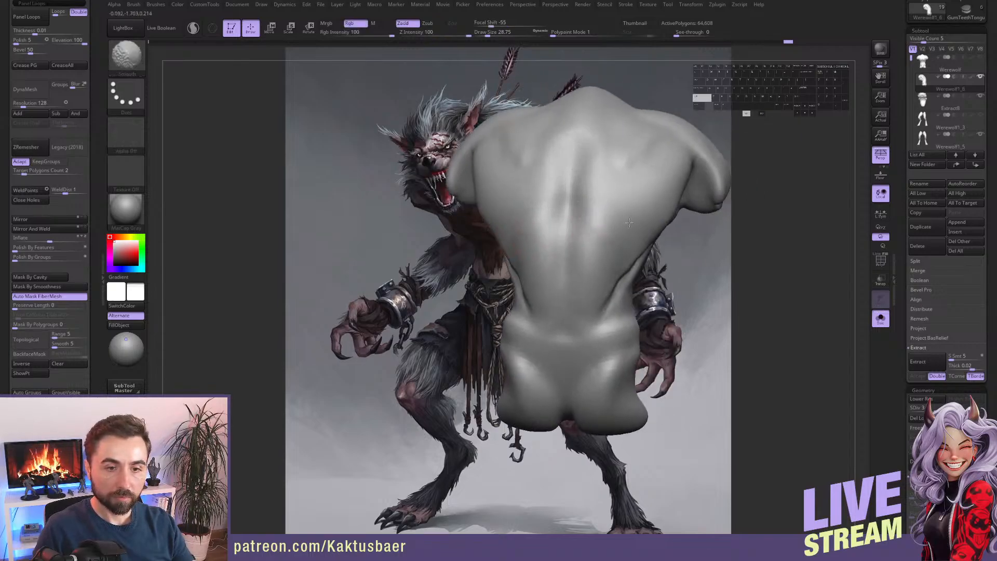
right_click_drag(577, 317, 543, 223)
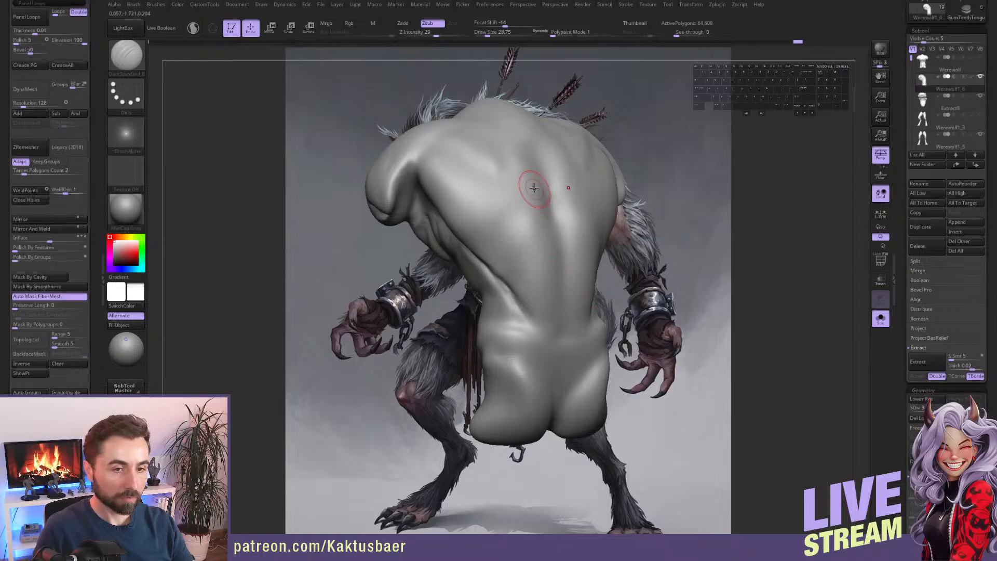
key("shift")
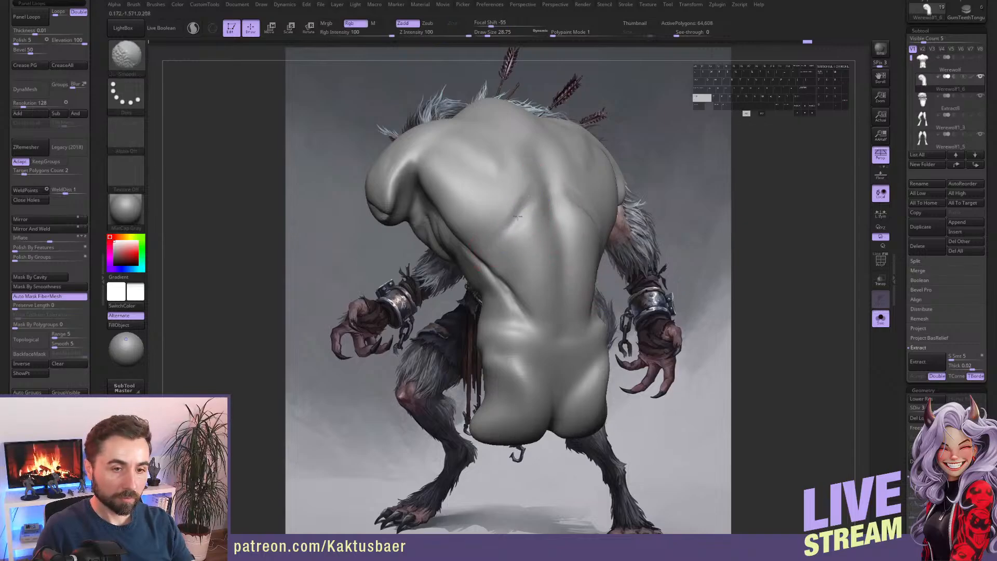
right_click_drag(519, 222, 485, 223)
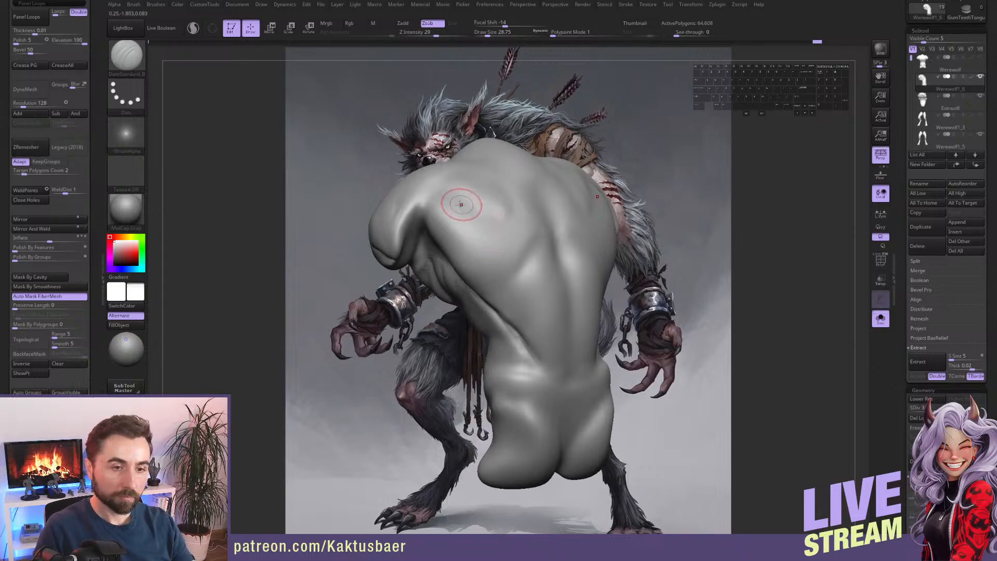
right_click_drag(499, 229, 474, 193)
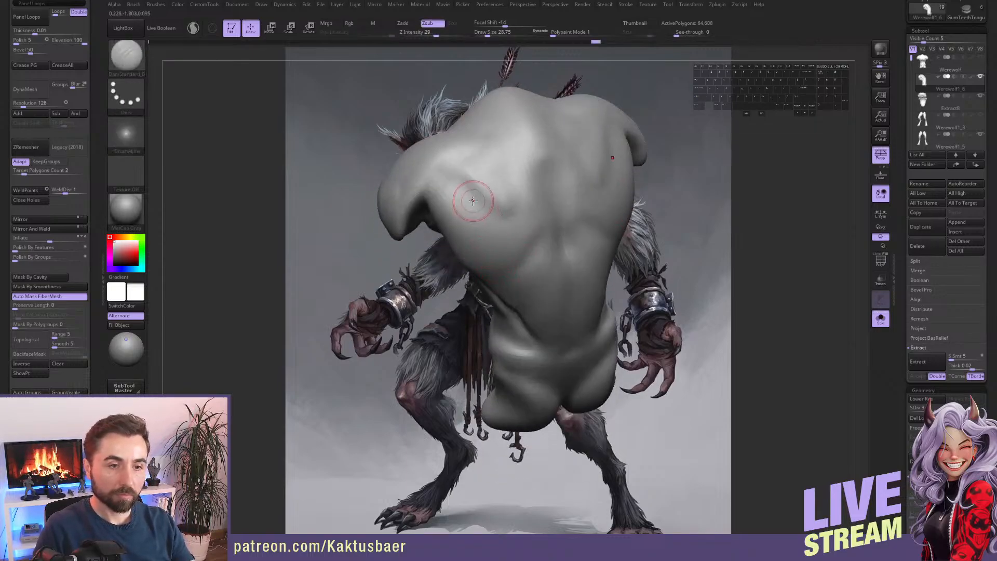
mouse_move(457, 205)
left_mouse_down("shift")
mouse_move(480, 212)
mouse_move(483, 173)
left_mouse_up("shift")
Add volume to the side of the waist above the thigh with ClayBuildup.
mouse_move(503, 197)
right_mouse_down()
mouse_move(549, 257)
mouse_move(515, 264)
right_mouse_up()
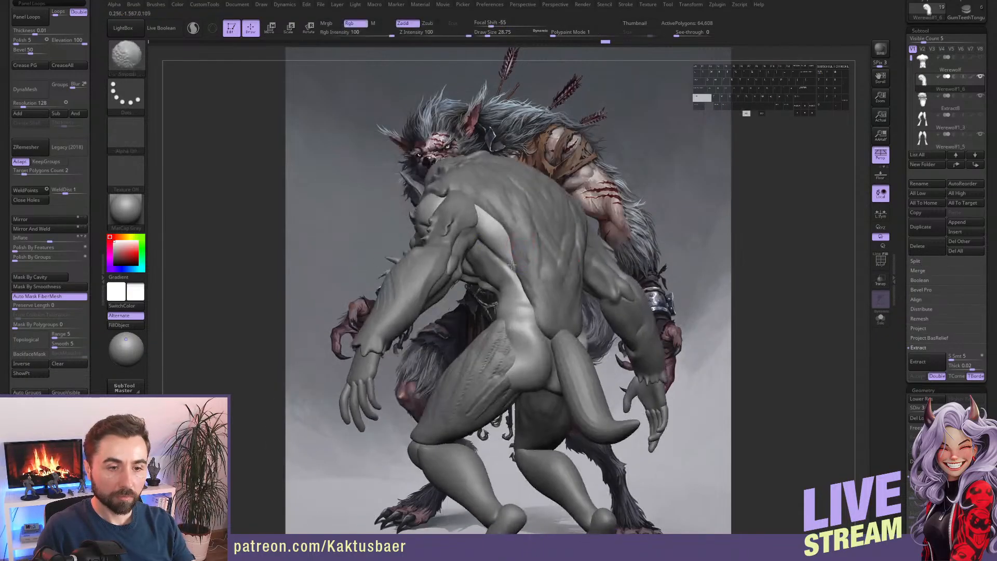
mouse_move(522, 299)
right_mouse_down()
mouse_move(552, 282)
mouse_move(520, 295)
mouse_move(531, 292)
right_mouse_up()
key("1")
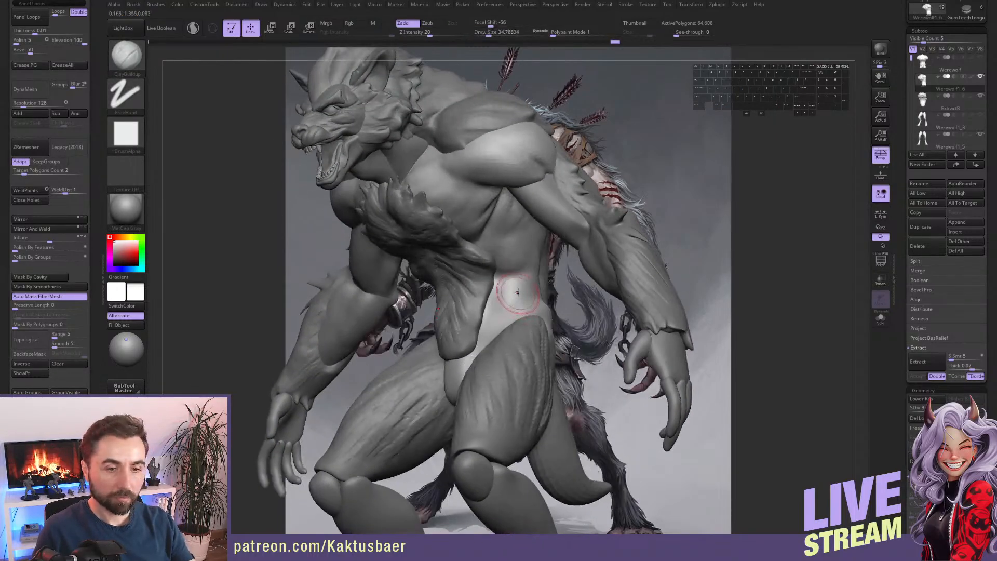
mouse_move(508, 291)
left_mouse_down()
mouse_move(529, 275)
mouse_move(503, 292)
mouse_move(507, 313)
mouse_move(525, 281)
mouse_move(509, 308)
left_mouse_up()
mouse_move(509, 309)
right_mouse_down()
mouse_move(523, 294)
mouse_move(504, 249)
right_mouse_up()
Isolate the torso and carve the muscle creases at the lower edge of the ribcage with DamStandard.
key("2")
key("alt+s")
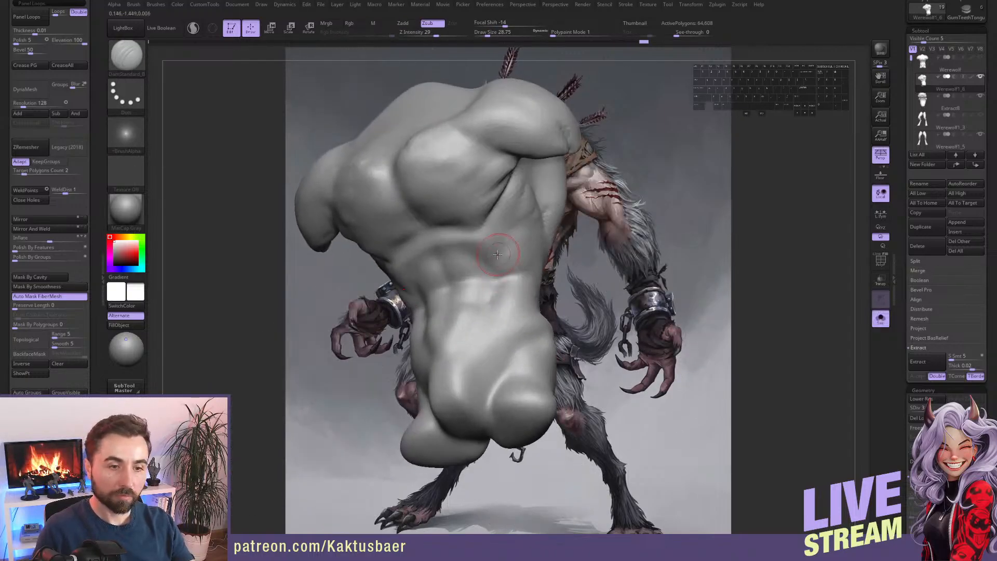
mouse_move(474, 255)
left_mouse_down()
mouse_move(494, 272)
mouse_move(524, 269)
mouse_move(499, 278)
left_mouse_up()
left_click_drag(513, 251, 487, 263)
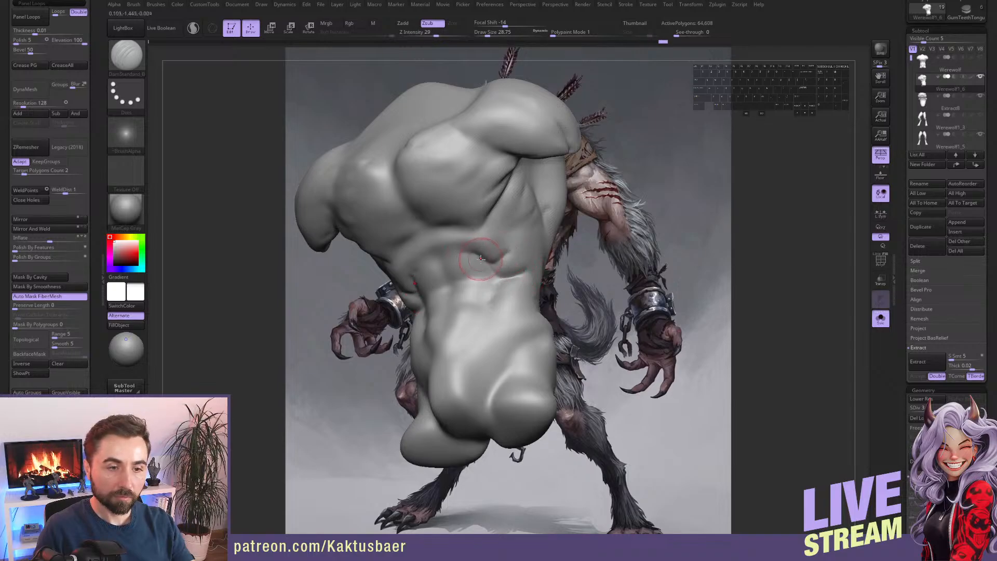
key("alt+s")
Build up the muscle below the ribs beside the belly fur with ClayBuildup and smooth it into the waist.
right_click_drag(488, 273, 509, 292)
key("3")
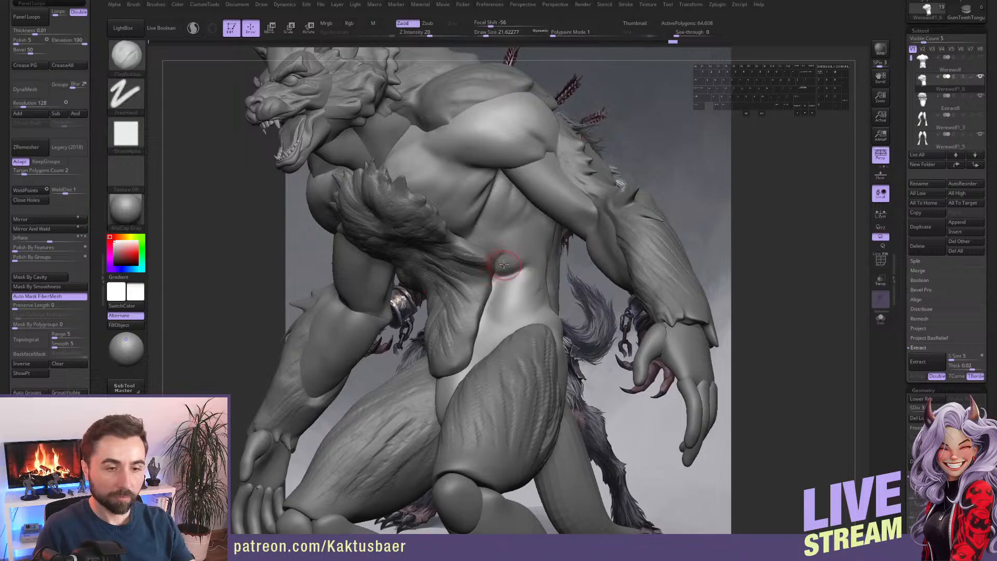
key("shift")
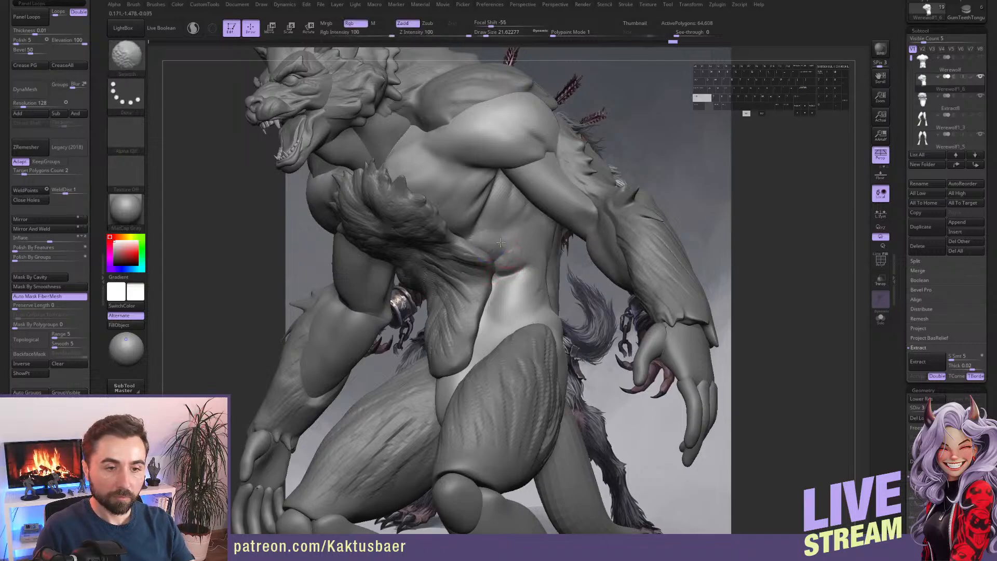
left_click_drag(543, 265, 533, 306, "shift")
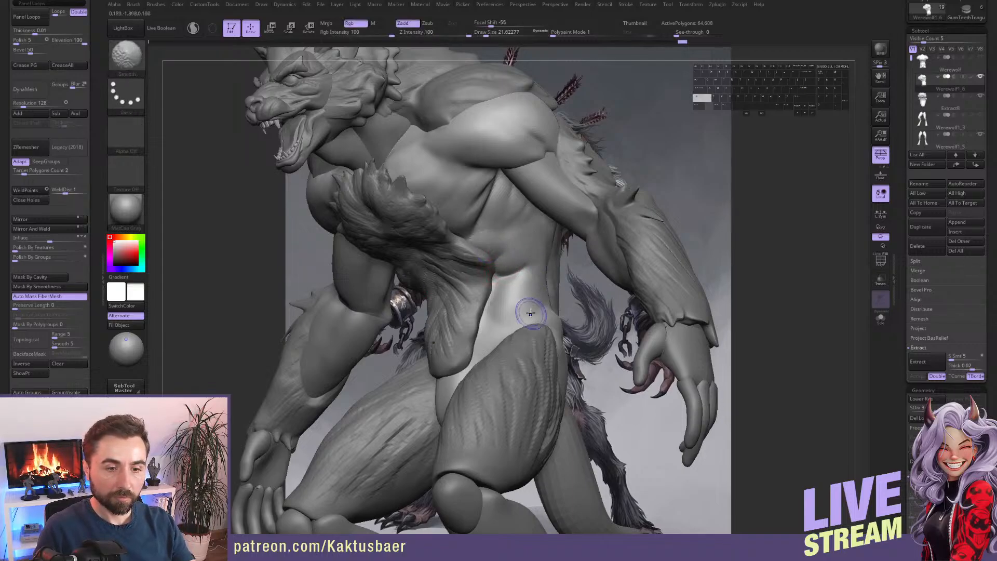
Define the groove between the lower abdomen and the hip with DamStandard and smooth it.
right_click_drag(493, 311, 514, 322)
key("4")
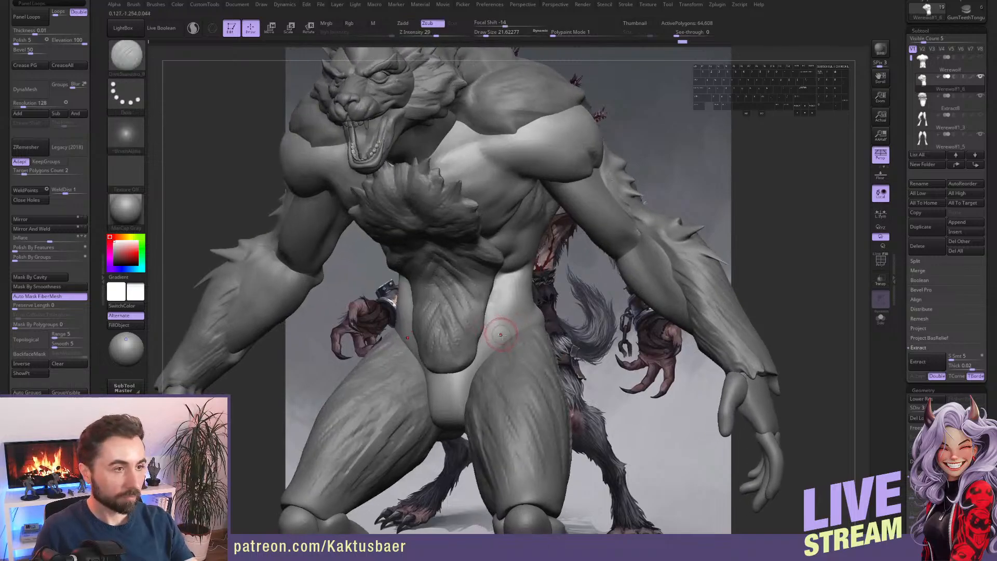
key("alt+s")
mouse_move(513, 335)
left_mouse_down()
mouse_move(487, 318)
mouse_move(473, 352)
mouse_move(487, 310)
left_mouse_up()
key("s")
key("3")
mouse_move(487, 310)
left_mouse_down("shift")
mouse_move(487, 332)
mouse_move(500, 327)
left_mouse_up("shift")
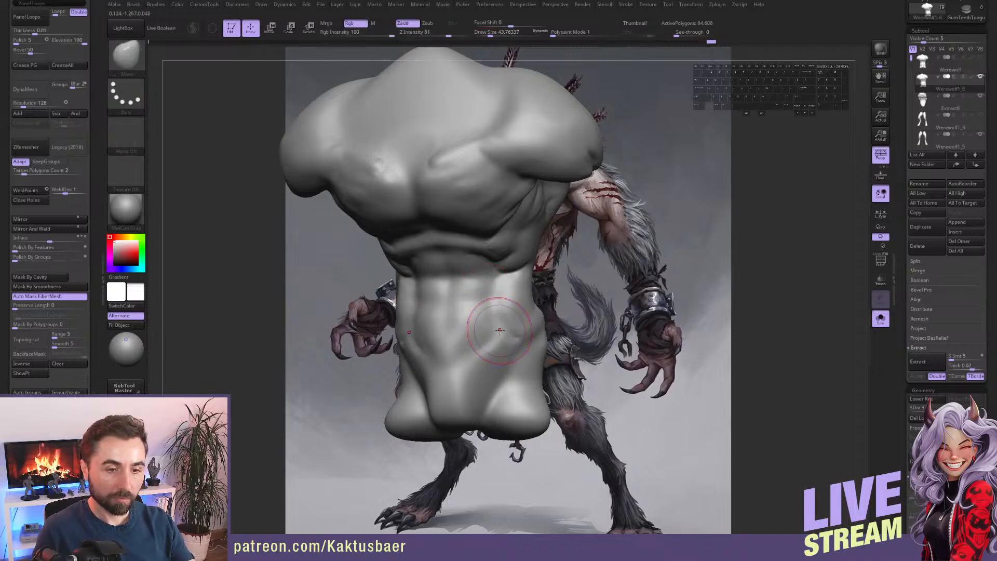
Show the full figure again and smooth the side of the waist above the hip.
key("alt+s")
right_click_drag(526, 330, 512, 332)
left_click_drag(523, 334, 515, 333, "shift")
right_click_drag(513, 332, 510, 324)
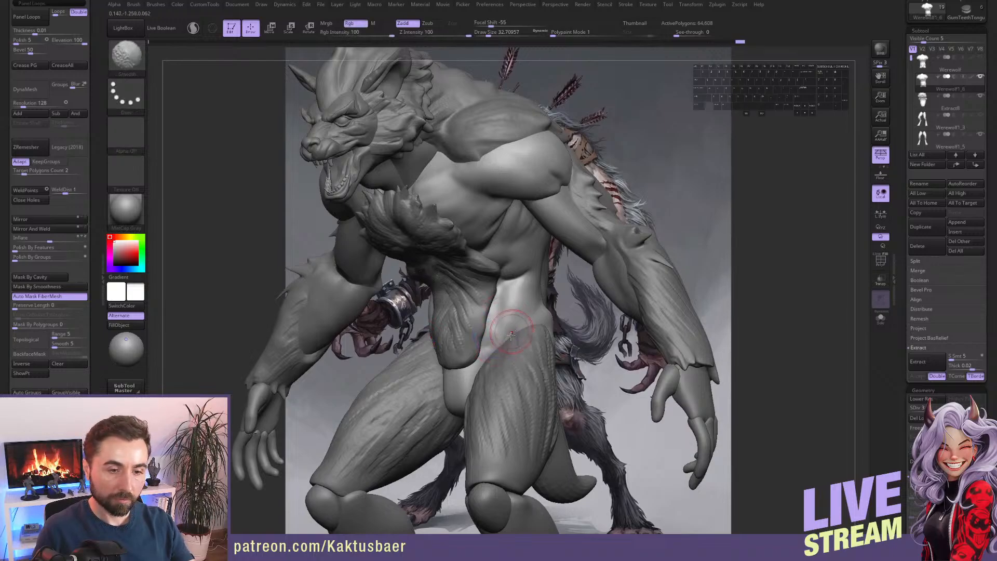
Paint a mask over the pectorals, front shoulders and upper ribs of the torso.
right_click_drag(498, 340, 483, 300)
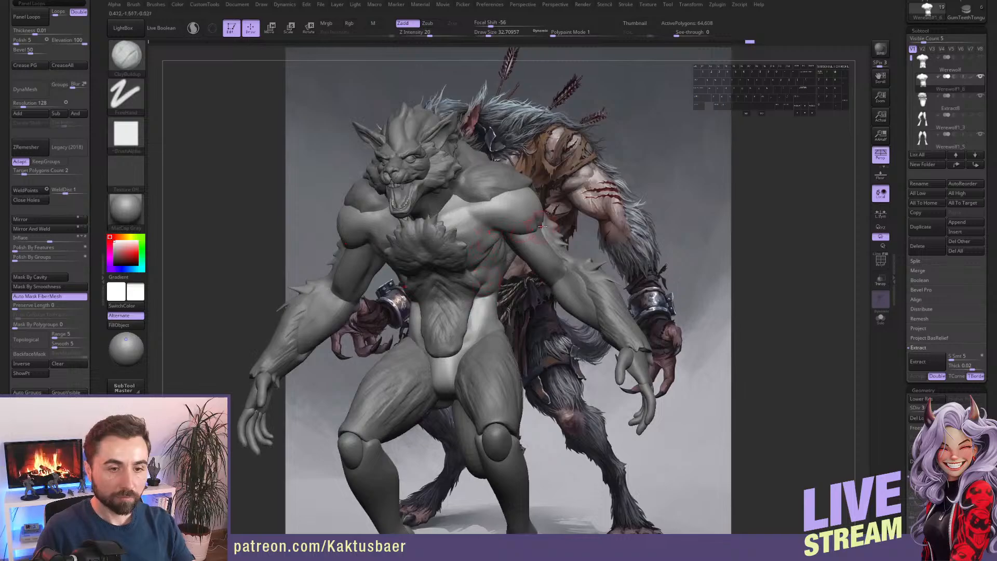
mouse_move(542, 227)
right_mouse_down()
mouse_move(530, 211)
mouse_move(504, 223)
mouse_move(438, 281)
right_mouse_up()
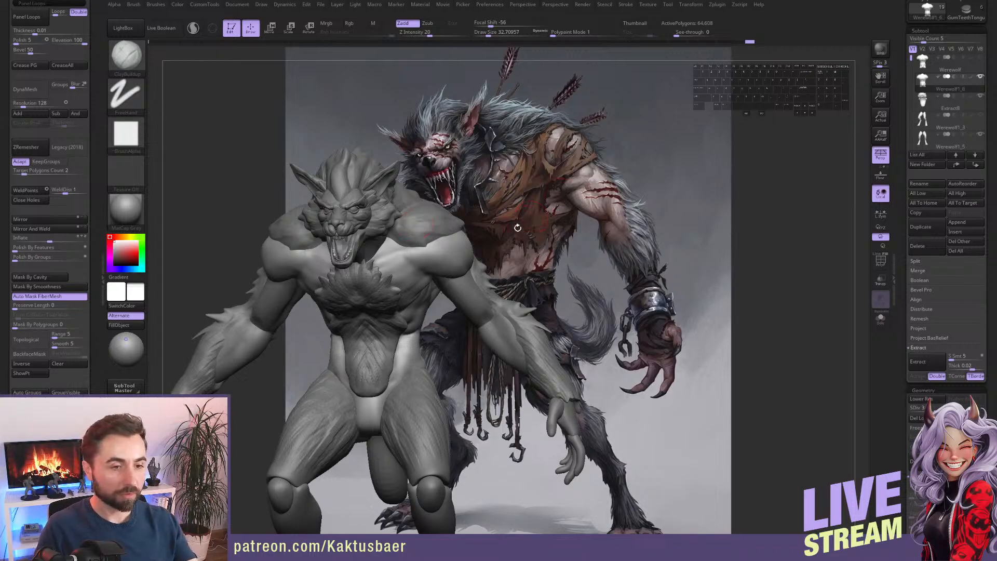
right_click_drag(493, 251, 479, 264, "alt")
key("s")
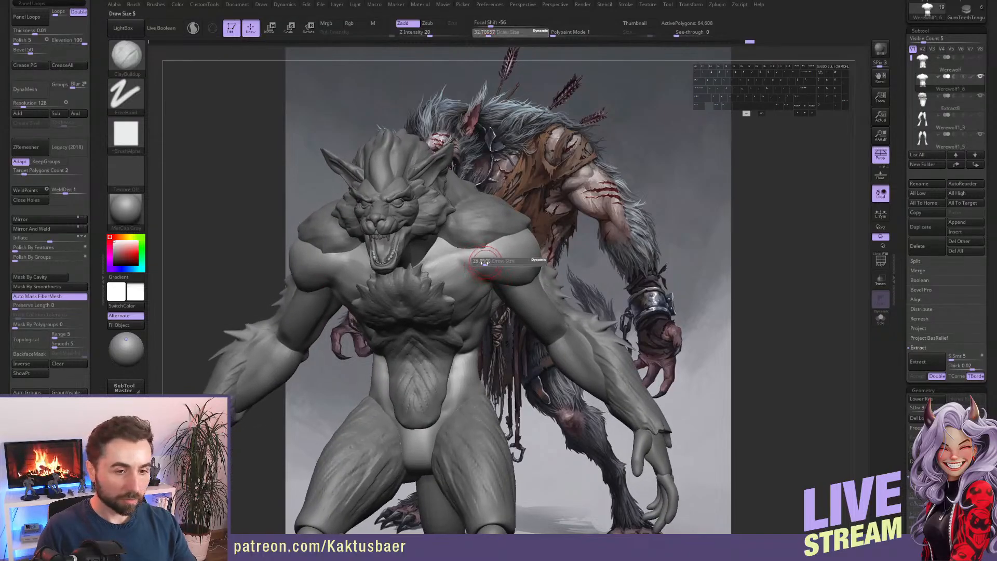
left_click_drag(483, 264, 479, 263)
right_click_drag(470, 266, 426, 270, "alt")
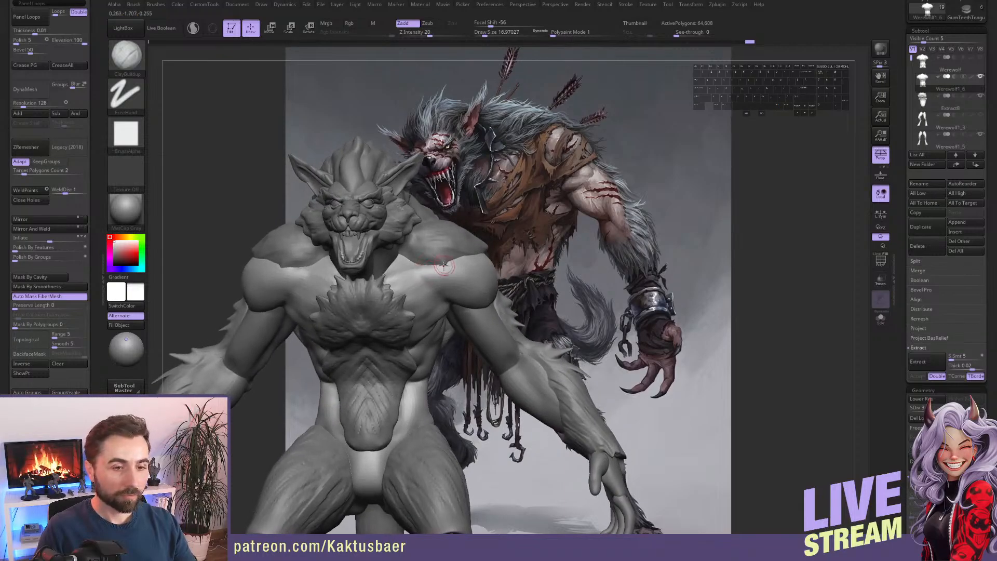
key("ctrl")
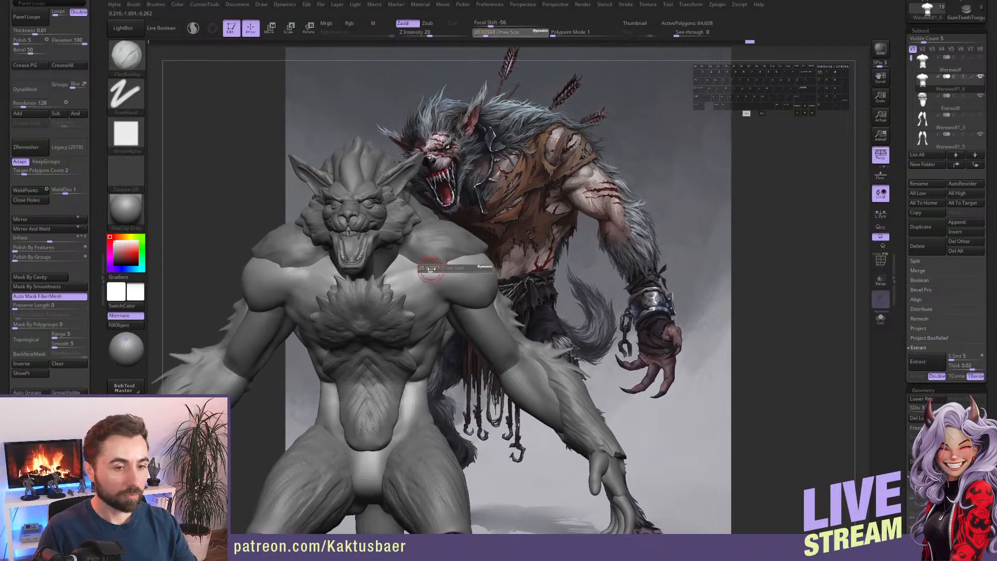
mouse_move(387, 295)
left_mouse_down("ctrl")
mouse_move(463, 271)
mouse_move(391, 312)
mouse_move(376, 339)
mouse_move(423, 327)
left_mouse_up("ctrl")
right_click_drag(423, 326, 468, 283, "alt")
key("ctrl")
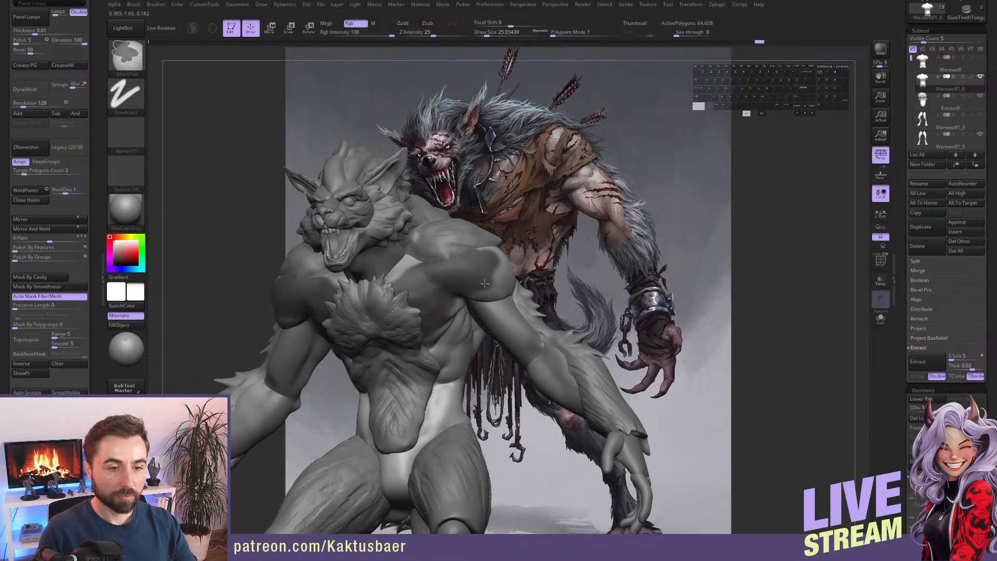
mouse_move(449, 321)
left_mouse_down("ctrl")
mouse_move(429, 345)
mouse_move(447, 347)
mouse_move(345, 309)
mouse_move(369, 312)
mouse_move(411, 369)
mouse_move(473, 319)
left_mouse_up("ctrl")
Isolate the torso and extend the mask across the flank below the armpit and over the upper back.
key("alt+s")
right_click_drag(473, 319, 400, 301)
left_click_drag(493, 307, 502, 342, "ctrl")
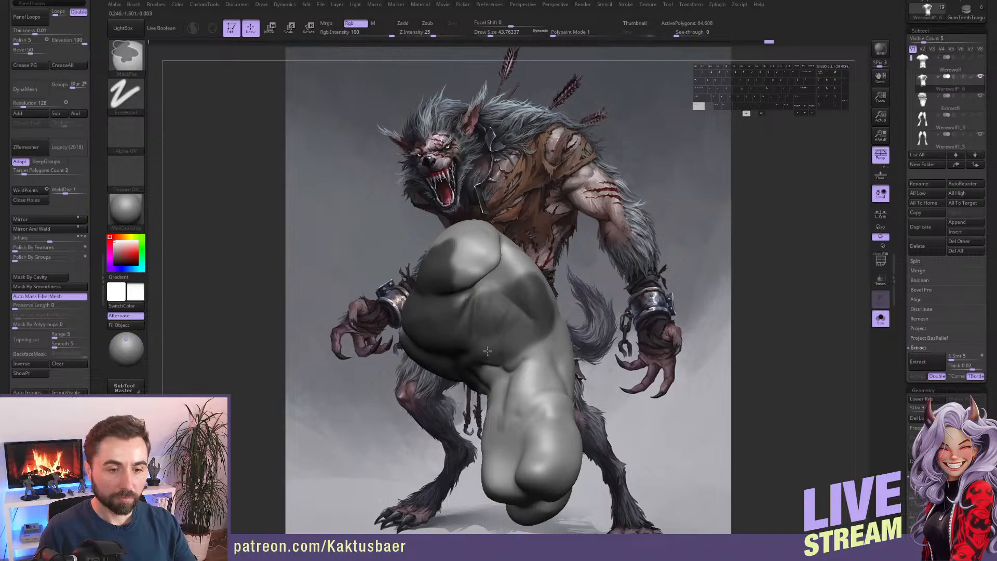
mouse_move(504, 323)
right_mouse_down("alt")
mouse_move(479, 337)
mouse_move(506, 331)
right_mouse_up("alt")
left_click_drag(506, 327, 552, 300, "ctrl")
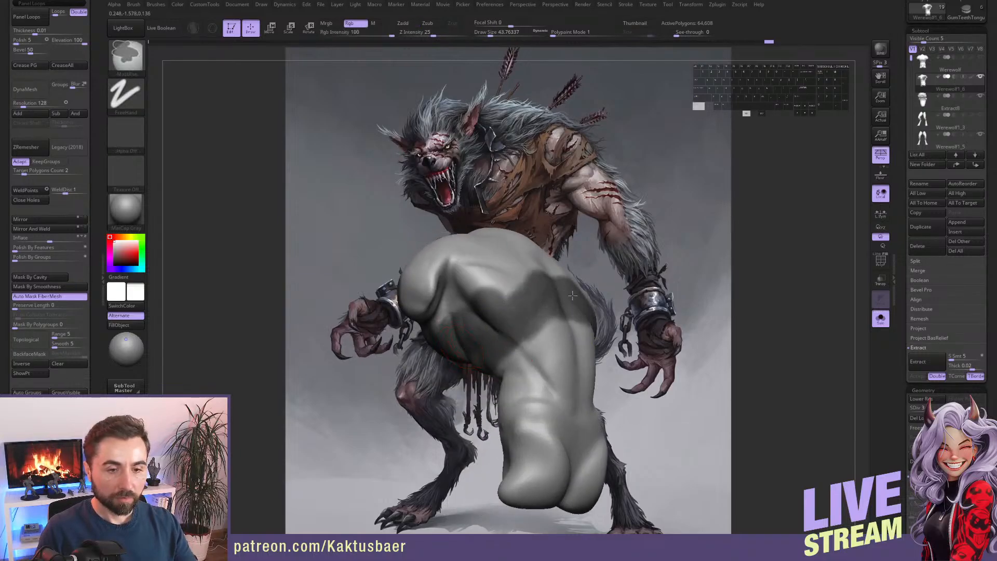
mouse_move(535, 307)
right_mouse_down("alt")
mouse_move(521, 343)
mouse_move(525, 314)
right_mouse_up("alt")
mouse_move(526, 307)
left_mouse_down("ctrl")
mouse_move(505, 311)
mouse_move(507, 298)
mouse_move(469, 285)
mouse_move(518, 271)
mouse_move(540, 243)
mouse_move(403, 291)
mouse_move(457, 281)
left_mouse_up("ctrl")
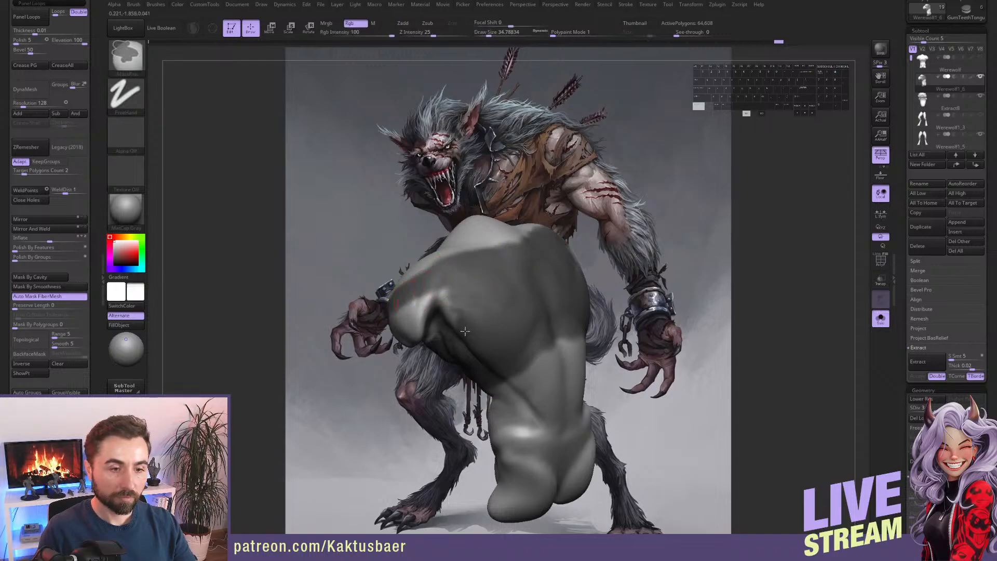
Mask the remaining shoulder areas and erase excess mask from the upper chest.
mouse_move(454, 292)
right_mouse_down()
mouse_move(483, 320)
mouse_move(446, 322)
right_mouse_up()
mouse_move(445, 323)
left_mouse_down("ctrl")
mouse_move(423, 333)
mouse_move(435, 302)
left_mouse_up("ctrl")
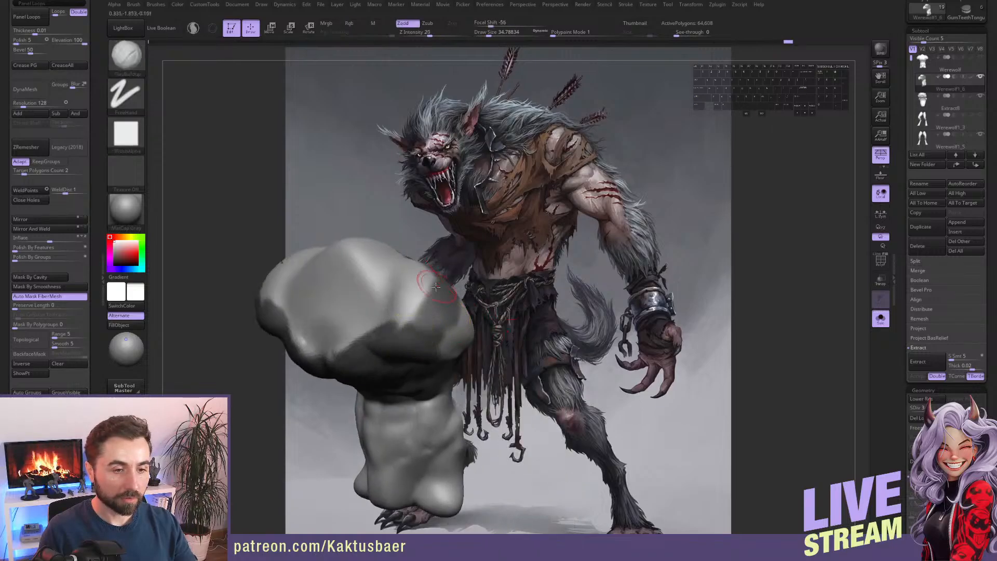
mouse_move(436, 302)
right_mouse_down()
mouse_move(454, 311)
mouse_move(446, 307)
right_mouse_up()
left_click_drag(445, 309, 382, 346, "ctrl+alt")
right_click_drag(383, 344, 421, 358)
left_click_drag(418, 358, 427, 321, "ctrl")
right_click_drag(429, 321, 463, 327)
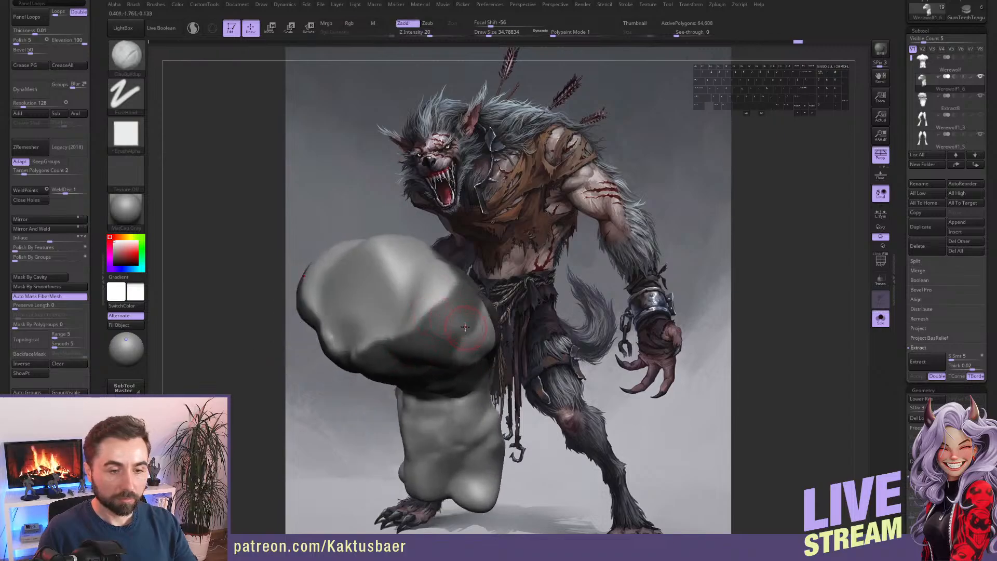
Clean up the mask's border around the shoulders and chest by adding and erasing small areas.
left_click_drag(474, 318, 464, 339, "ctrl")
mouse_move(463, 340)
right_mouse_down()
mouse_move(435, 323)
mouse_move(444, 301)
mouse_move(417, 260)
mouse_move(460, 330)
right_mouse_up()
mouse_move(447, 349)
left_mouse_down("ctrl+alt")
mouse_move(443, 359)
mouse_move(470, 320)
left_mouse_up("ctrl+alt")
right_click_drag(439, 350, 425, 344)
left_click_drag(435, 333, 448, 348, "ctrl+alt")
mouse_move(448, 356)
right_mouse_down()
mouse_move(437, 322)
mouse_move(487, 318)
right_mouse_up()
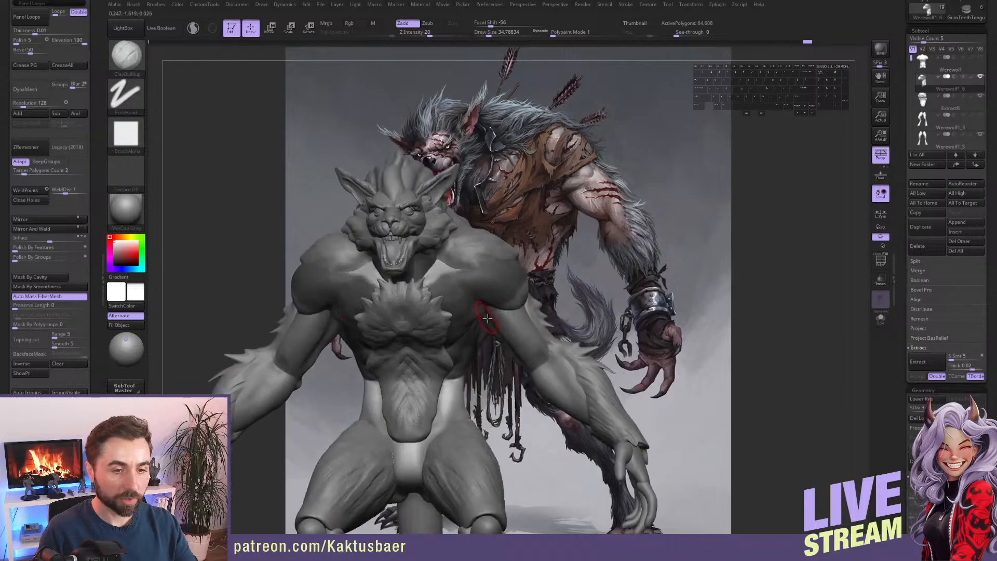
Extract the masked upper torso as a new subtool with thickness 0.02 and smooth its shoulder surface.
left_click(927, 371)
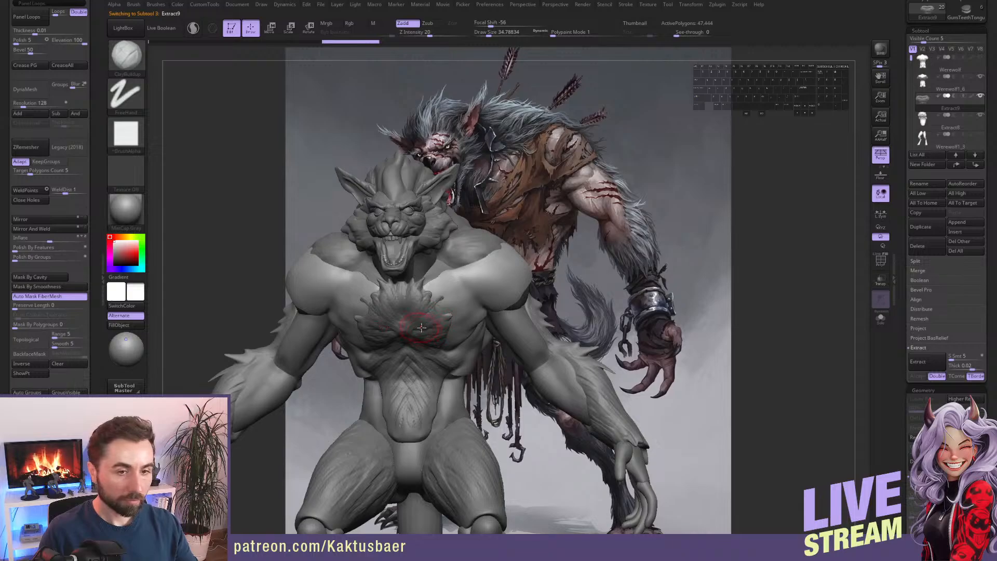
right_click_drag(421, 327, 404, 333)
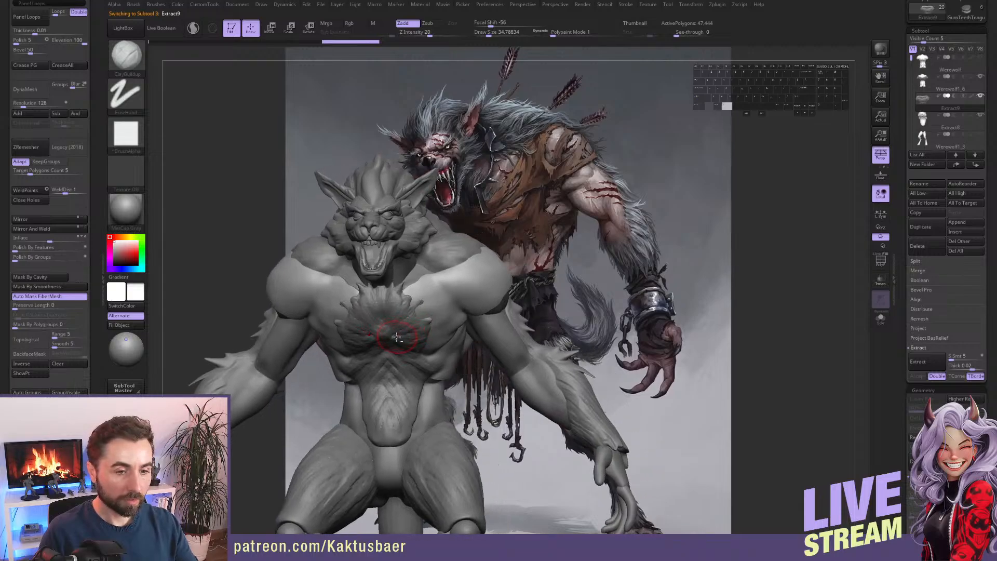
mouse_move(396, 336)
right_mouse_down()
mouse_move(431, 320)
mouse_move(460, 282)
mouse_move(444, 237)
right_mouse_up()
left_click_drag(444, 237, 441, 233, "shift")
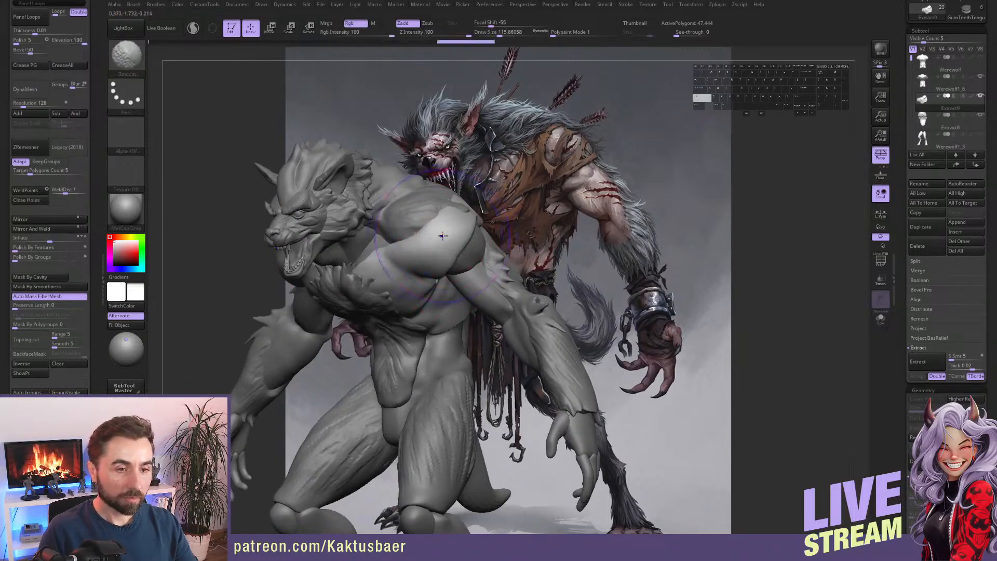
Carve torn openings through the shoulders of the extracted upper-torso layer with ClayBuildup.
key("b")
key("d")
key("s")
mouse_move(436, 253)
right_mouse_down()
mouse_move(430, 263)
mouse_move(429, 249)
right_mouse_up()
key("3")
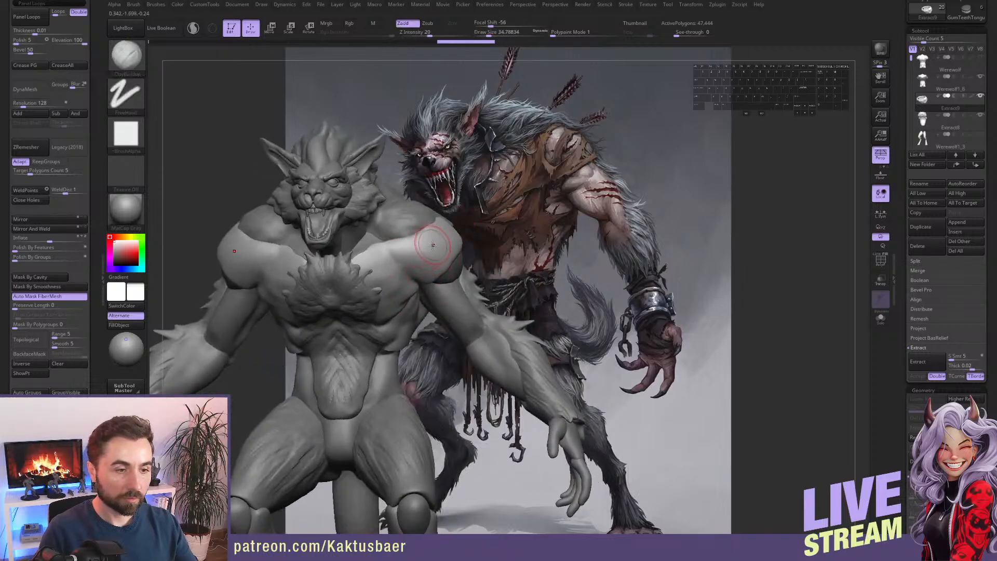
key("s")
left_click_drag(430, 244, 429, 245)
right_click_drag(428, 245, 427, 288, "alt")
mouse_move(427, 287)
left_mouse_down()
mouse_move(442, 276)
mouse_move(405, 302)
left_mouse_up()
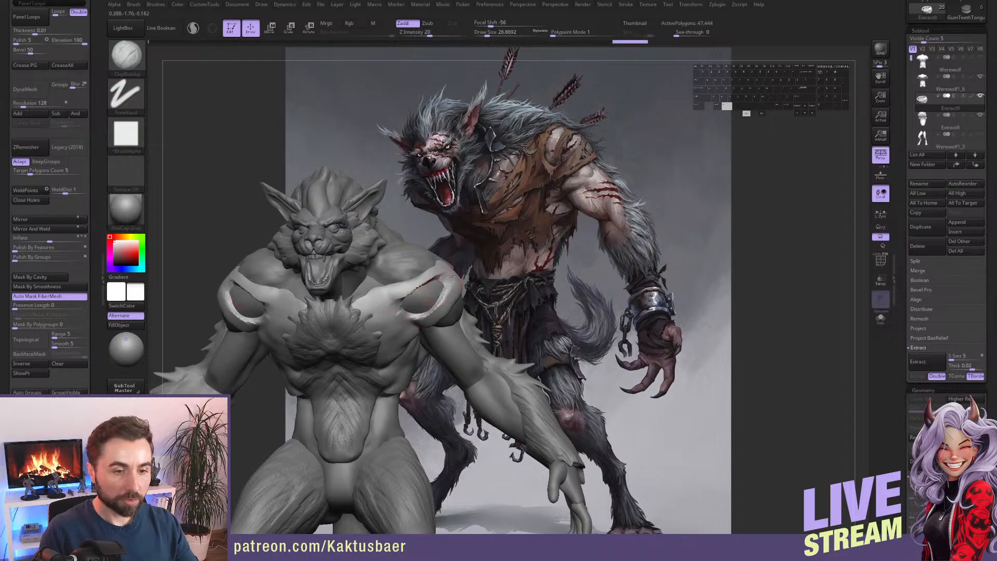
mouse_move(434, 285)
left_mouse_down("alt")
mouse_move(446, 276)
mouse_move(428, 314)
mouse_move(453, 293)
left_mouse_up("alt")
key("s")
key("6")
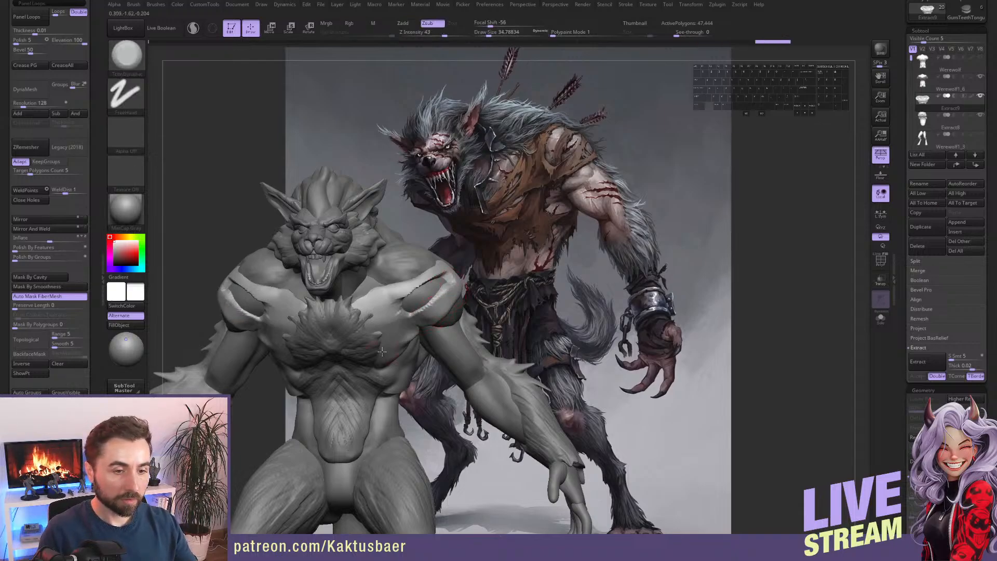
Isolate the outer surface of the extracted upper-torso layer and delete its hidden polygons.
mouse_move(382, 352)
right_mouse_down()
mouse_move(418, 316)
mouse_move(414, 357)
right_mouse_up()
key("1")
key("shift")
left_click(467, 331, "ctrl+shift")
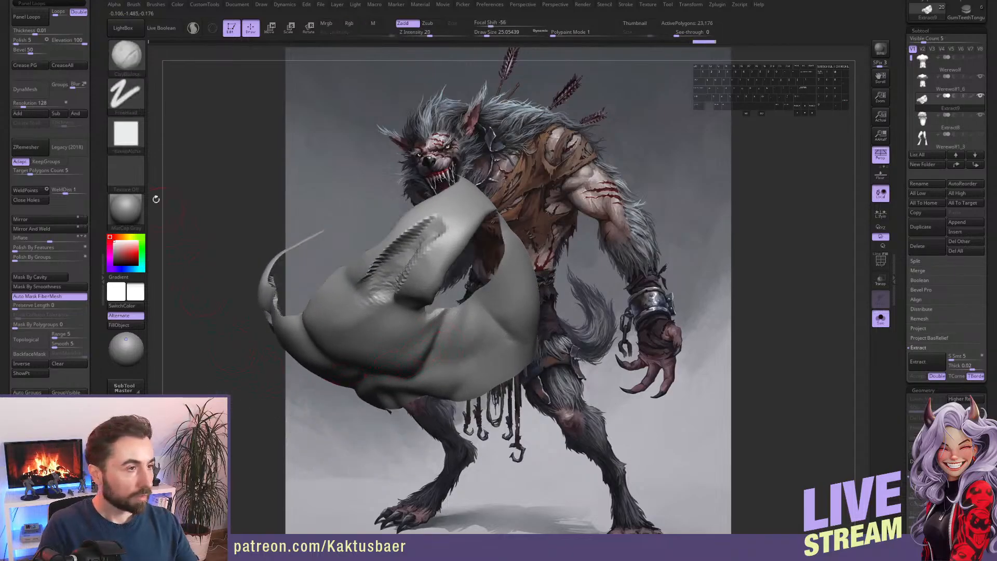
left_click_drag(94, 33, 98, 96)
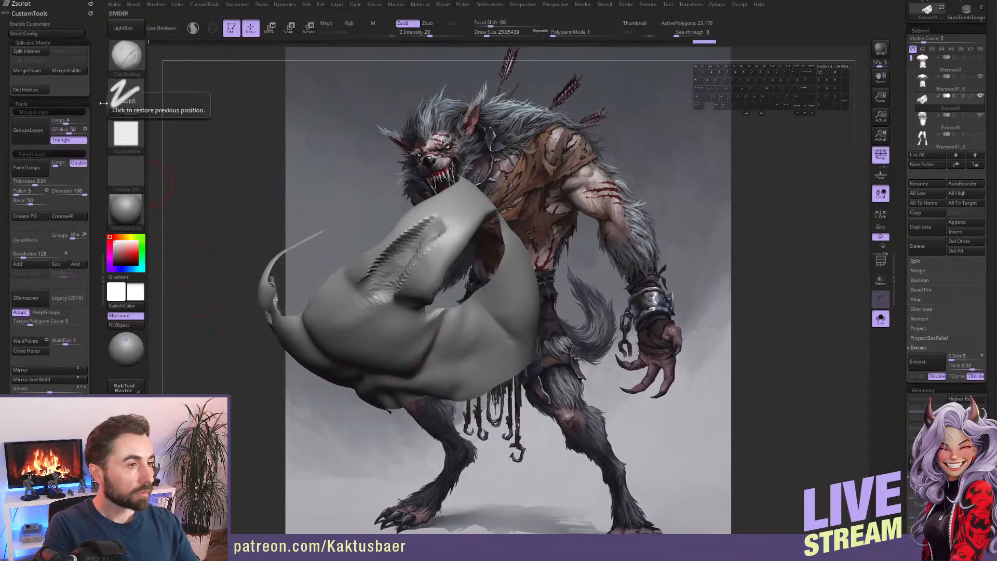
left_click(35, 89)
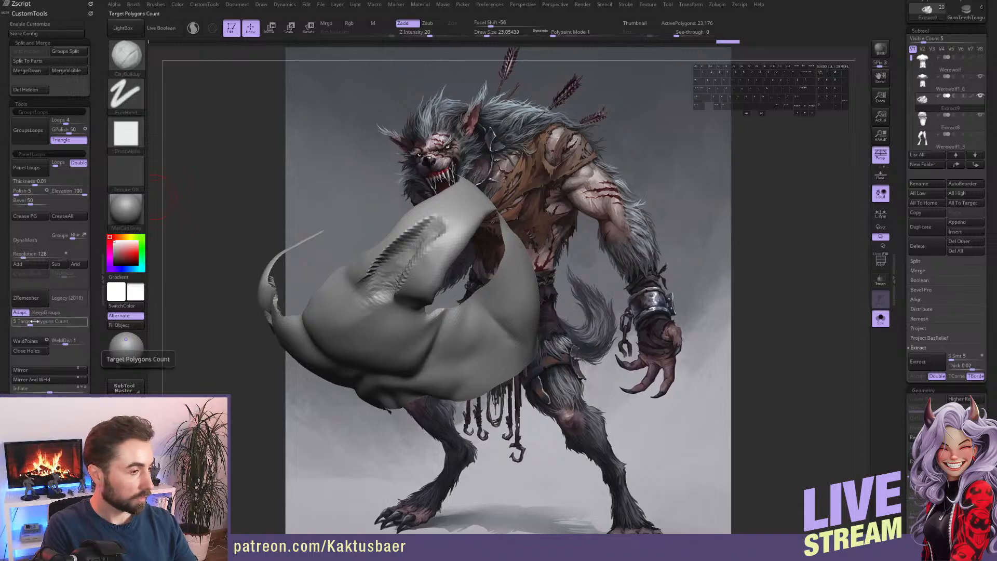
Close the holes in the extracted layer and show it together with the rest of the body.
left_click(32, 352)
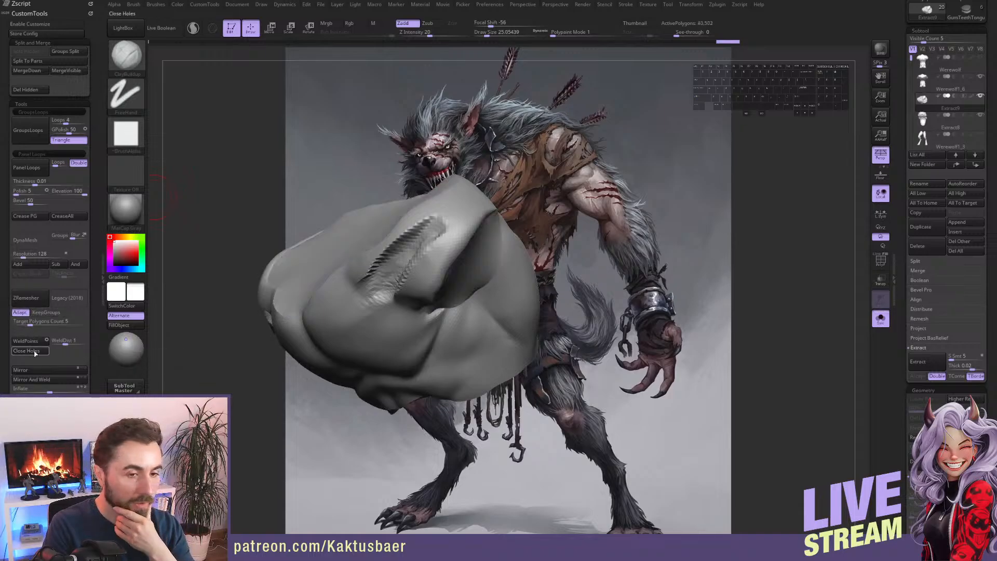
right_click_drag(485, 289, 457, 265)
key("alt+s")
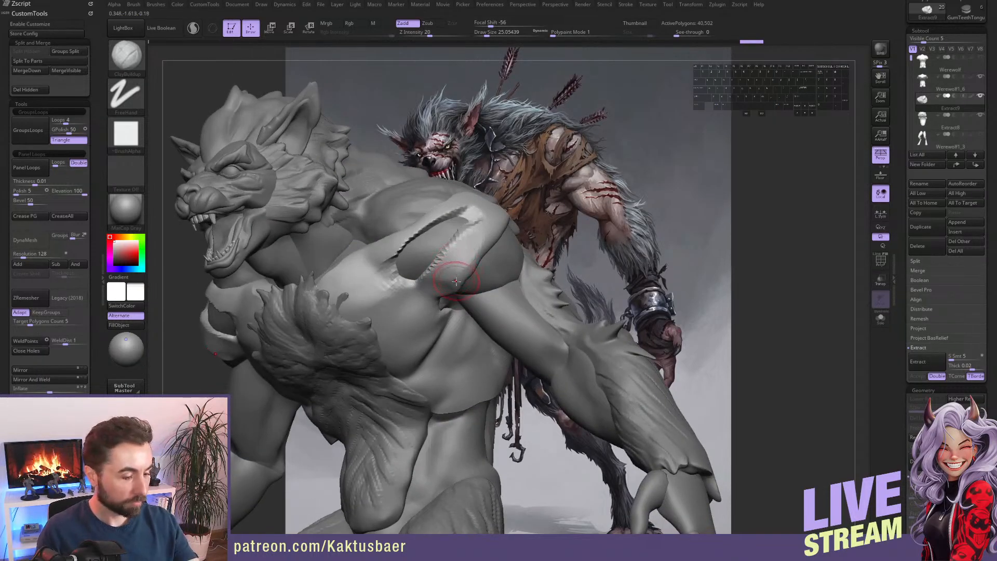
Flatten the edges of the torn band over the shoulder and its lower border with TrimDynamic.
key("b")
key("t")
key("d")
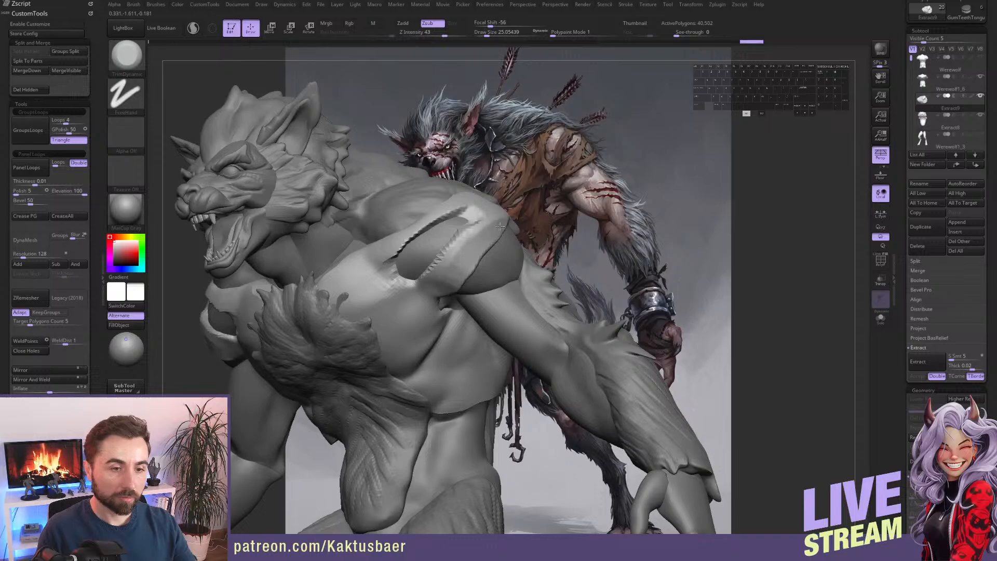
right_click_drag(457, 270, 443, 342)
key("s")
left_click_drag(462, 260, 465, 260)
mouse_move(486, 244)
left_mouse_down()
mouse_move(493, 226)
mouse_move(472, 259)
mouse_move(471, 218)
mouse_move(400, 267)
mouse_move(515, 199)
mouse_move(462, 254)
left_mouse_up()
right_click_drag(444, 257, 470, 275)
left_click_drag(459, 275, 429, 318)
Rework the torn edge between the shoulder and the upper chest, undoing the last unwanted stroke.
mouse_move(432, 316)
right_mouse_down()
mouse_move(454, 274)
mouse_move(459, 286)
right_mouse_up()
key("2")
key("s")
mouse_move(459, 285)
left_mouse_down()
mouse_move(461, 264)
mouse_move(440, 294)
left_mouse_up()
right_click_drag(444, 290, 399, 275)
left_click_drag(388, 227, 401, 218)
key("1")
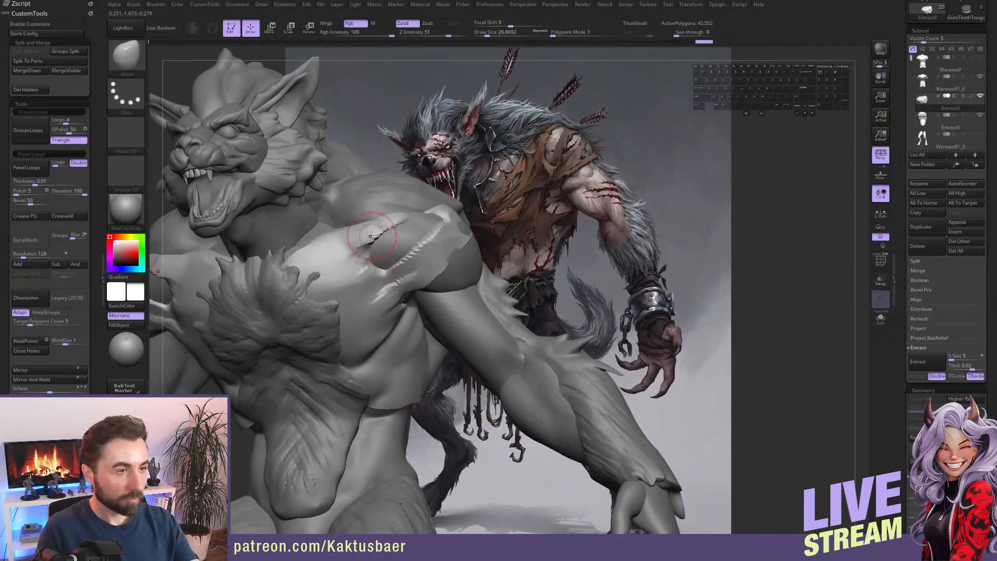
key("ctrl+z")
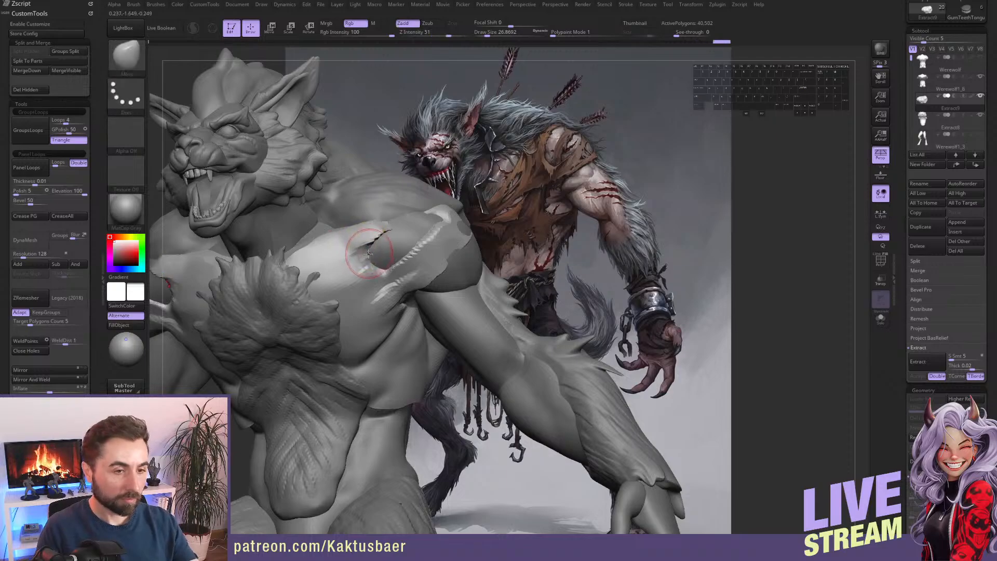
key("3")
mouse_move(378, 232)
left_mouse_down()
mouse_move(327, 251)
mouse_move(322, 264)
left_mouse_up()
right_click_drag(338, 261, 390, 281, "alt")
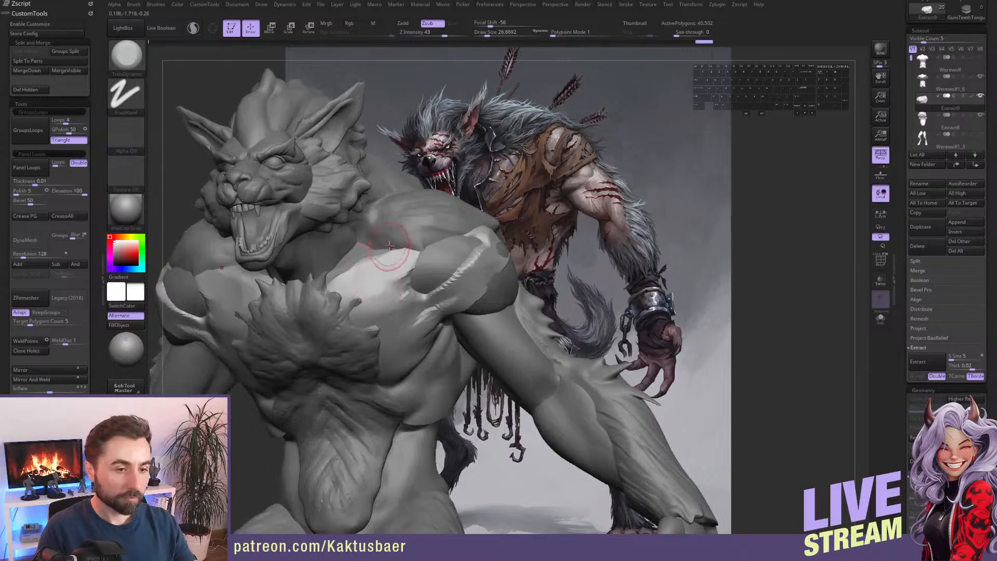
Build up and carve the torn layer's upper edge across the chest beside the fur with ClayBuildup.
key("2")
key("s")
mouse_move(383, 257)
left_mouse_down()
mouse_move(340, 280)
mouse_move(385, 257)
mouse_move(364, 276)
left_mouse_up()
left_click_drag(399, 264, 358, 290, "alt")
key("s")
left_click_drag(371, 291, 365, 291)
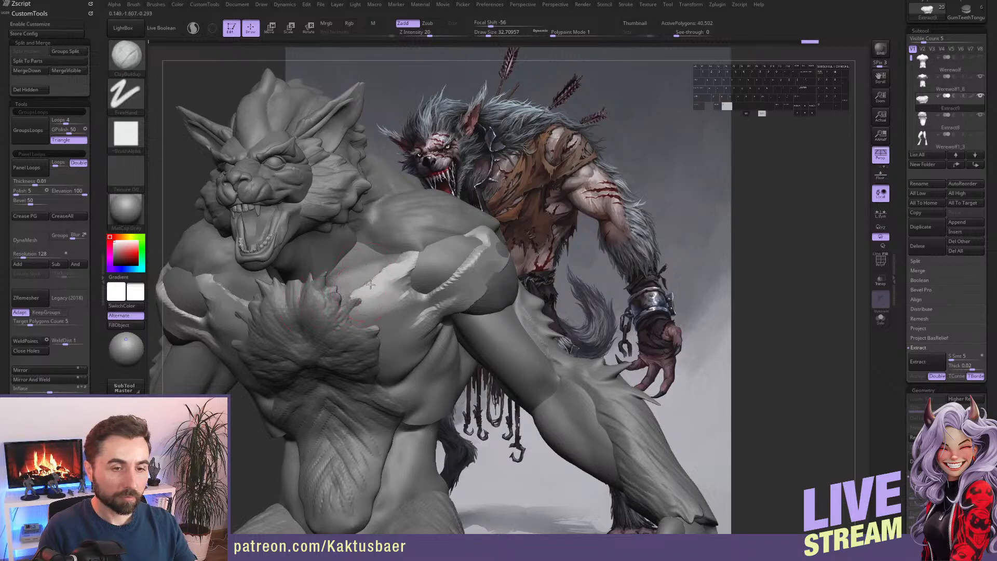
Cut diagonal tears into the layer across the chest between the fur and the armpit.
right_click_drag(371, 284, 399, 305)
mouse_move(390, 296)
left_mouse_down("alt")
mouse_move(371, 313)
mouse_move(382, 312)
mouse_move(393, 341)
left_mouse_up("alt")
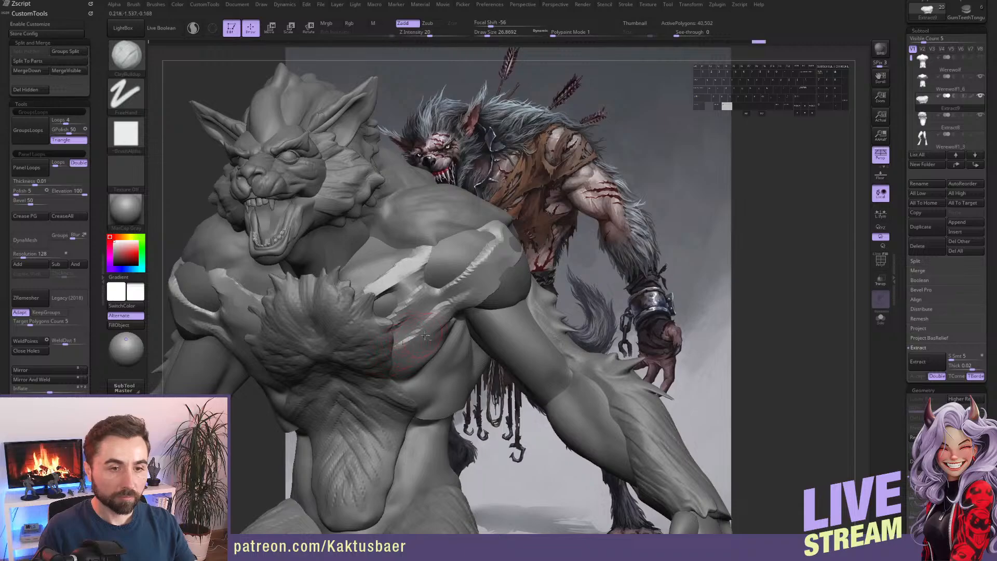
right_click_drag(425, 336, 363, 366)
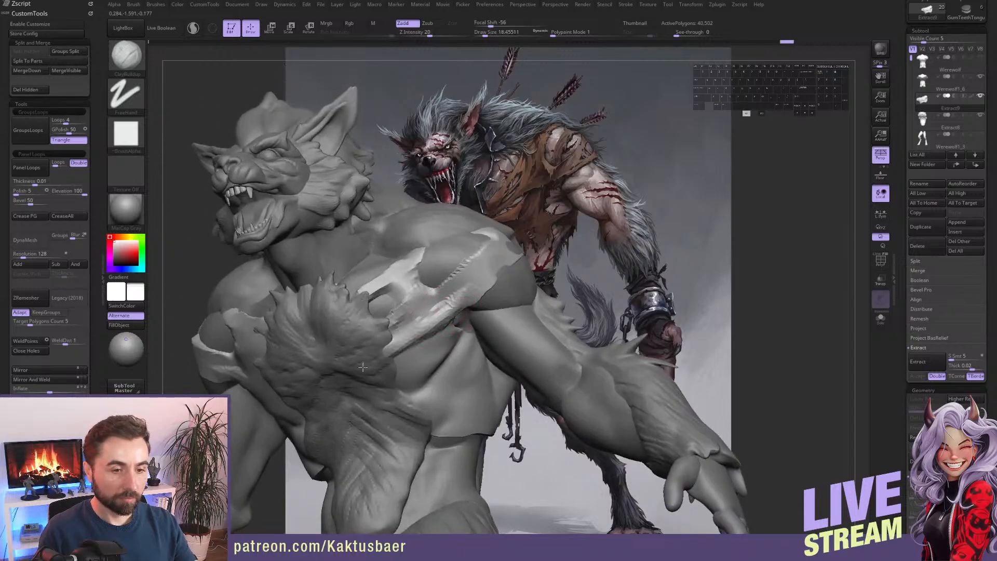
mouse_move(454, 310)
left_mouse_down("alt")
mouse_move(383, 358)
mouse_move(397, 351)
mouse_move(373, 399)
left_mouse_up("alt")
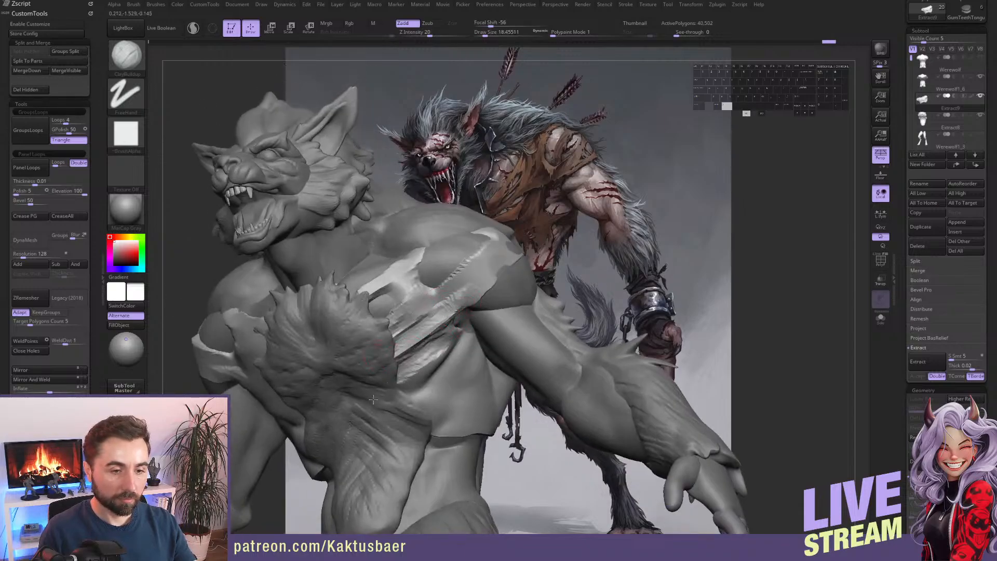
right_click_drag(374, 399, 436, 333)
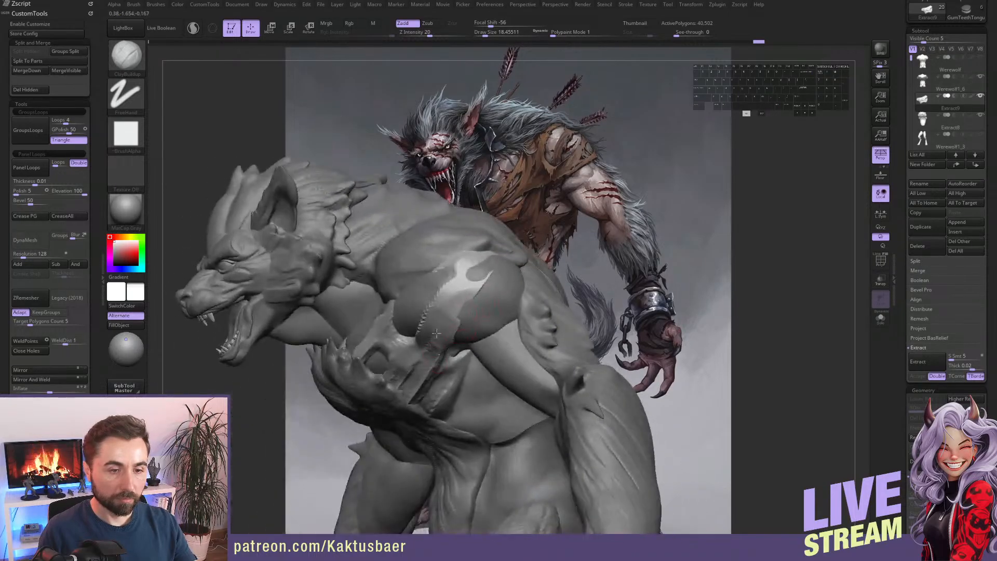
Pull the layer's outer edge down over the shoulder and upper arm with the Move brush.
key("b")
key("m")
key("v")
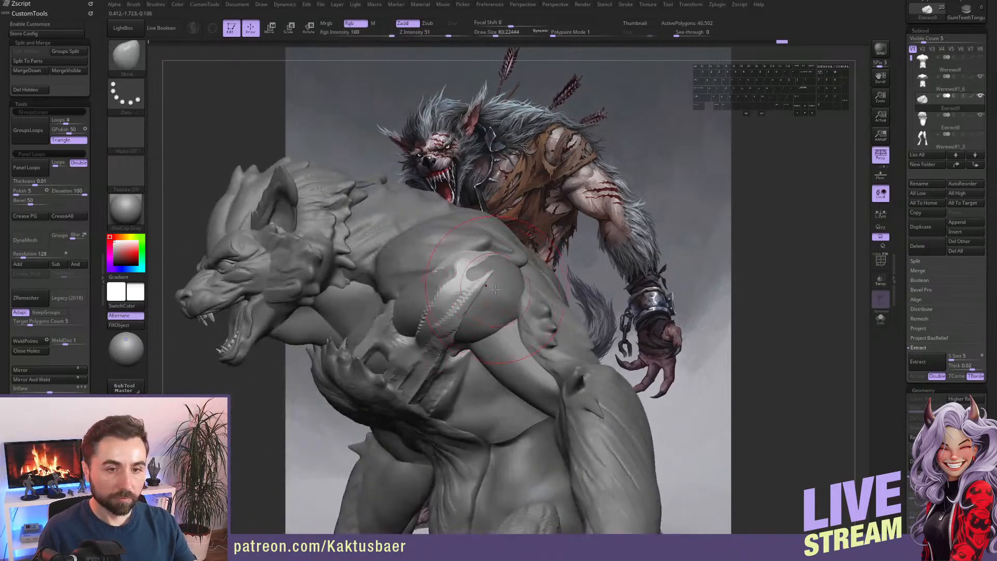
mouse_move(486, 286)
left_mouse_down()
mouse_move(510, 291)
mouse_move(499, 318)
mouse_move(529, 295)
mouse_move(520, 313)
left_mouse_up()
key("bracketleft")
right_click_drag(520, 312, 550, 291)
left_click_drag(483, 321, 481, 302)
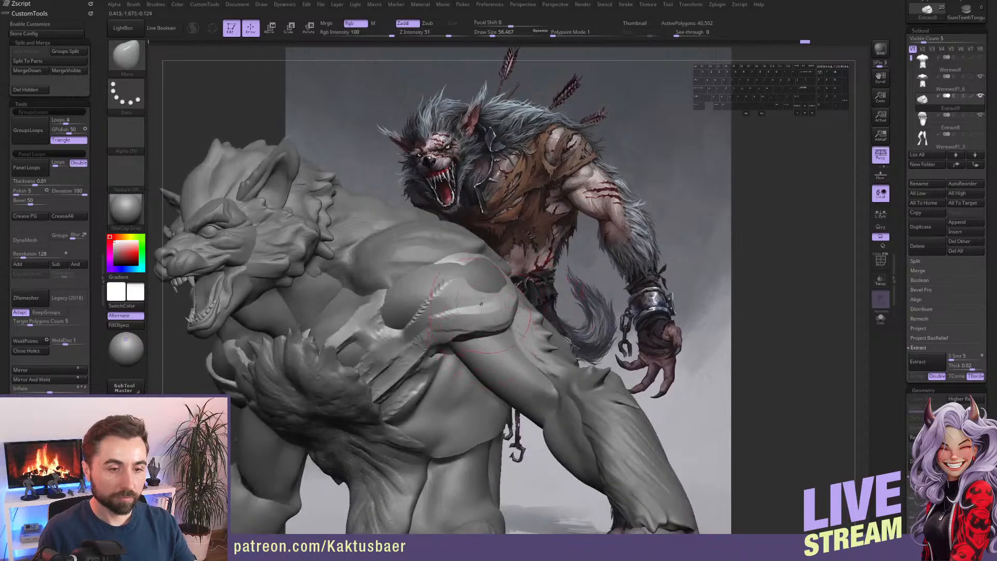
key("bracketleft")
key("bracketleft")
Carve torn gaps into the layer over the outer shoulder with a smaller ClayBuildup brush.
key("b")
key("c")
key("b")
right_click_drag(466, 303, 495, 290)
key("bracketleft")
left_click_drag(459, 272, 424, 306, "alt")
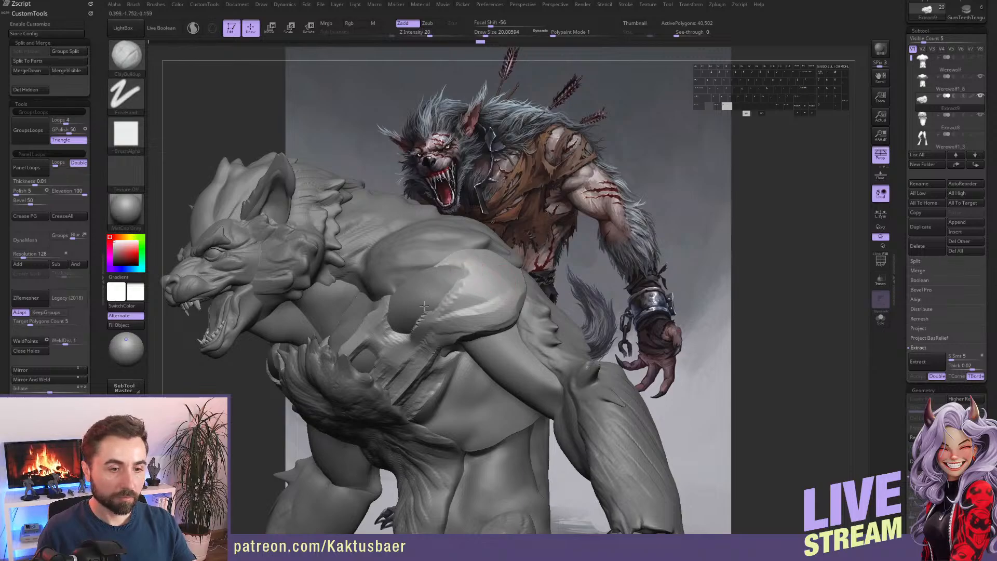
right_click_drag(456, 281, 490, 236)
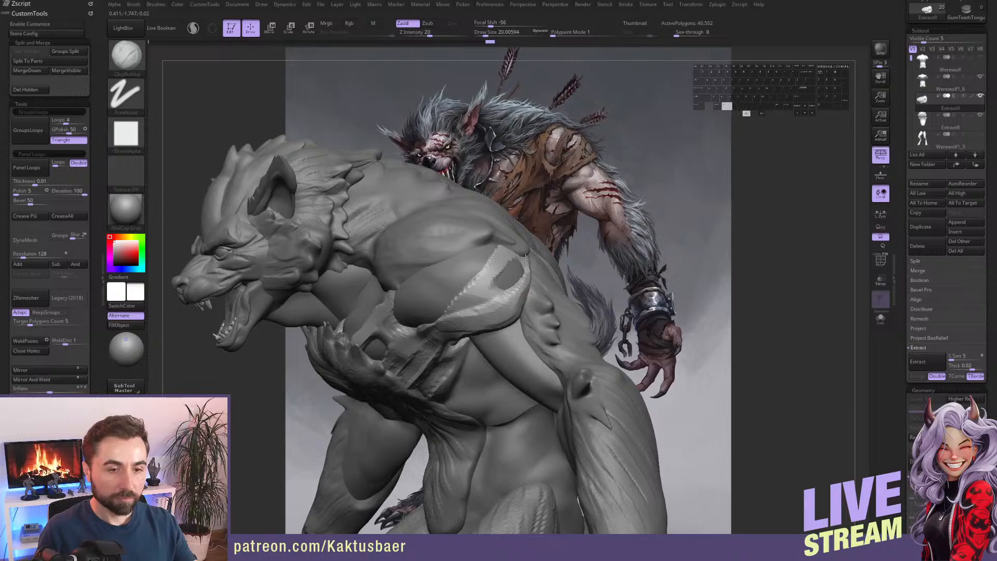
mouse_move(524, 272)
right_mouse_down()
mouse_move(499, 235)
mouse_move(484, 263)
right_mouse_up()
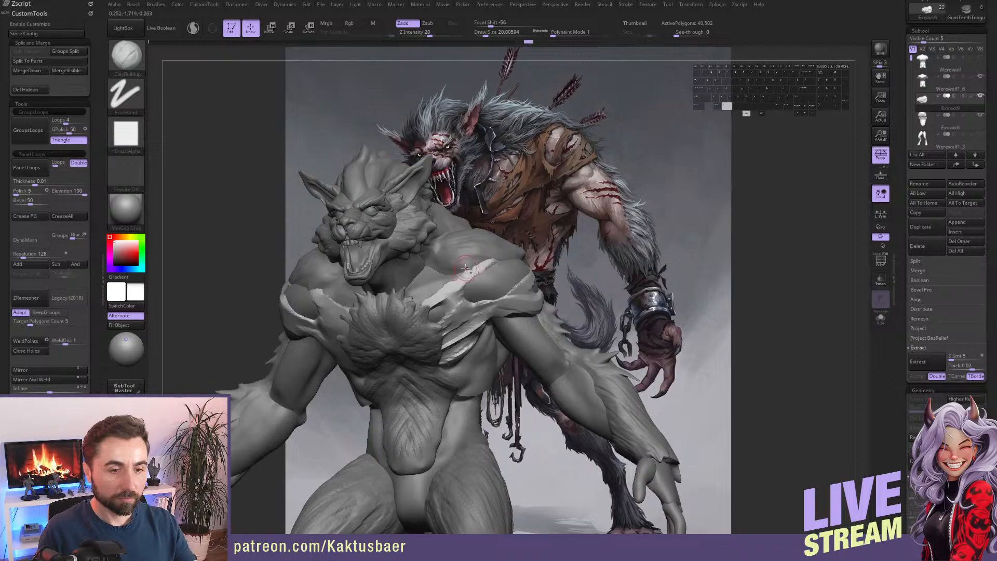
Reshape and smooth the narrow band running from the upper chest to the shoulder with ClayBuildup.
right_click_drag(420, 304, 434, 296)
key("s")
left_click_drag(435, 302, 444, 290)
key("5")
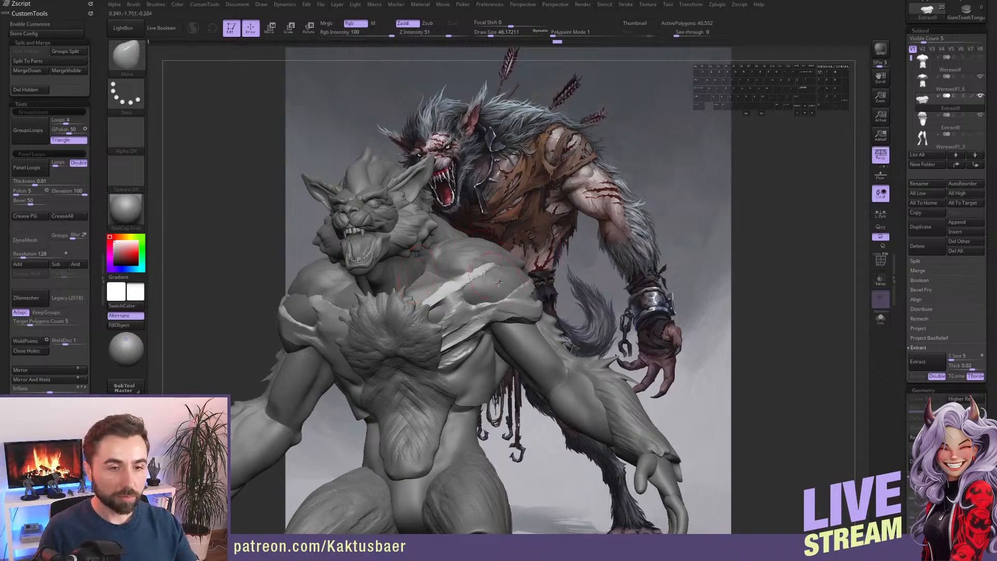
right_click_drag(492, 287, 496, 297)
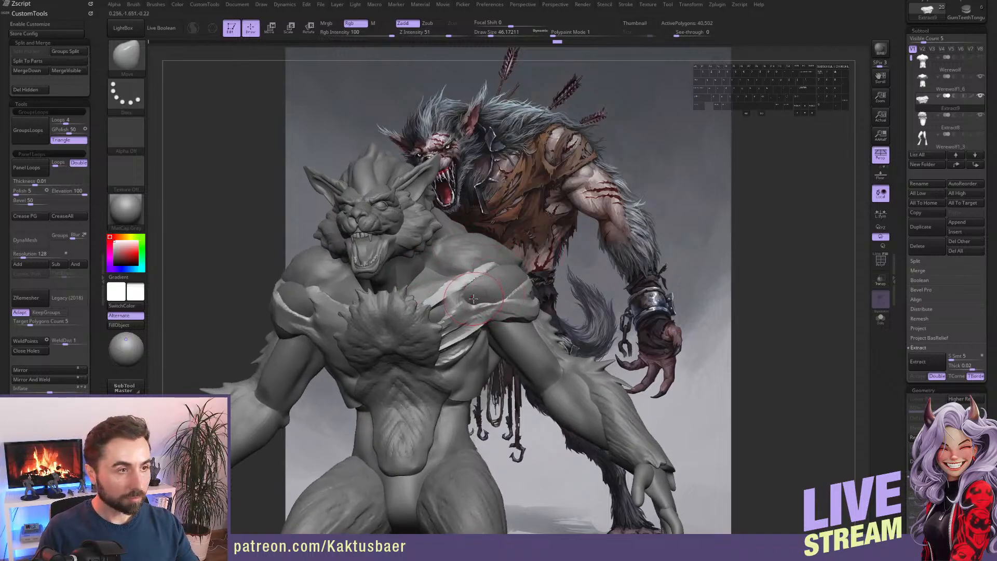
key("b")
key("c")
key("b")
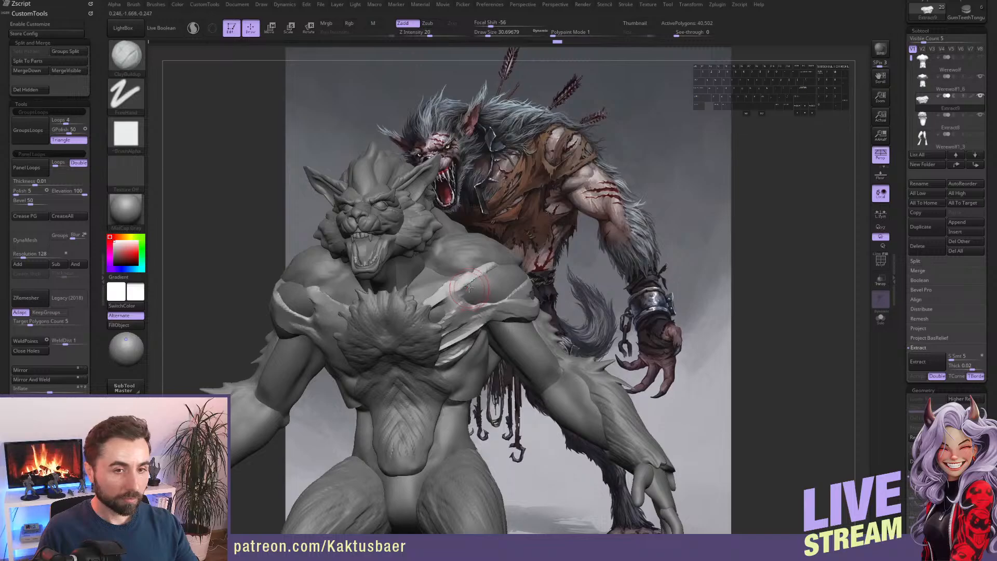
key("bracketleft")
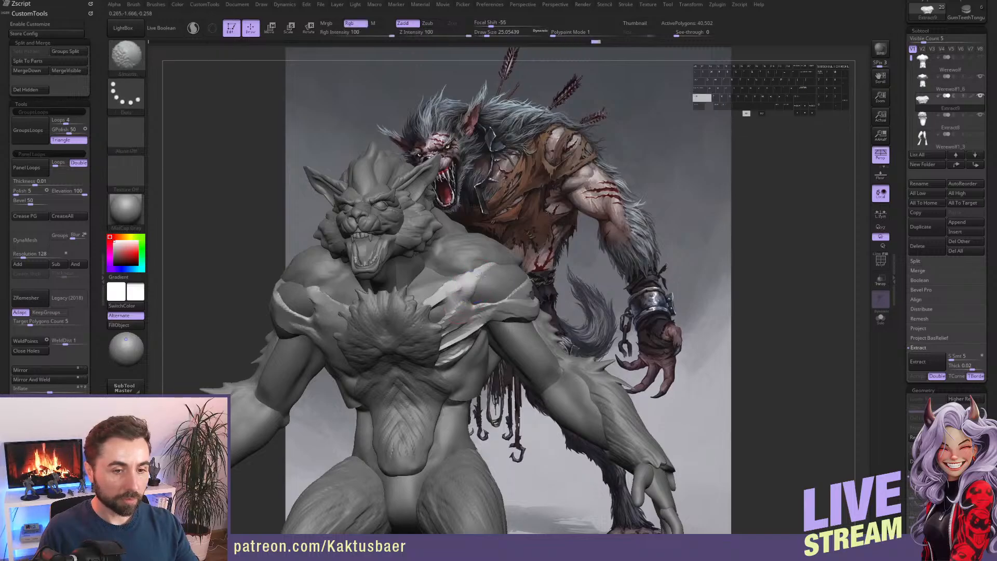
right_click_drag(482, 293, 489, 304, "alt")
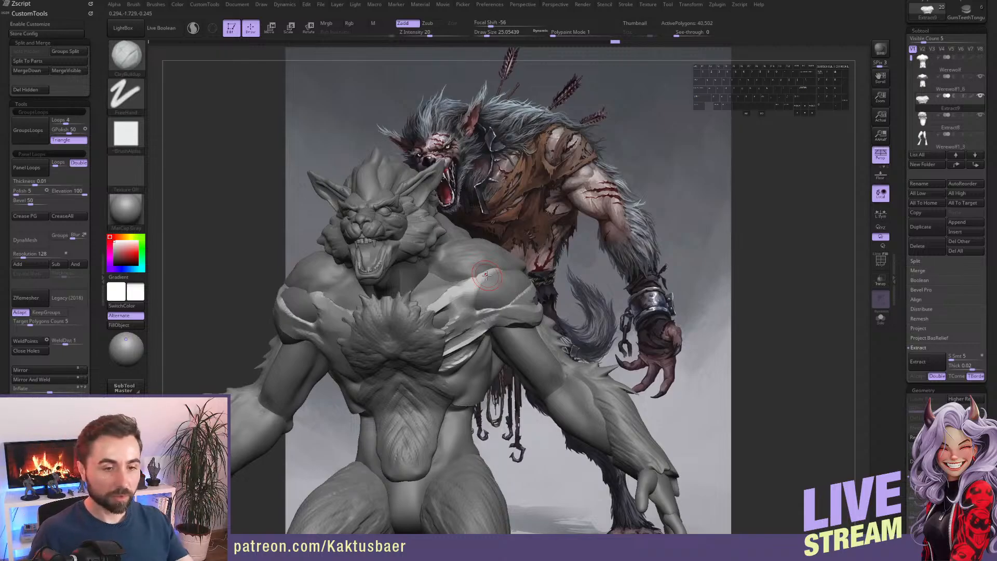
Carve into the layer along the flank behind the armpit with a resized ClayBuildup brush.
mouse_move(539, 300)
right_mouse_down()
mouse_move(515, 288)
mouse_move(493, 303)
mouse_move(475, 259)
right_mouse_up()
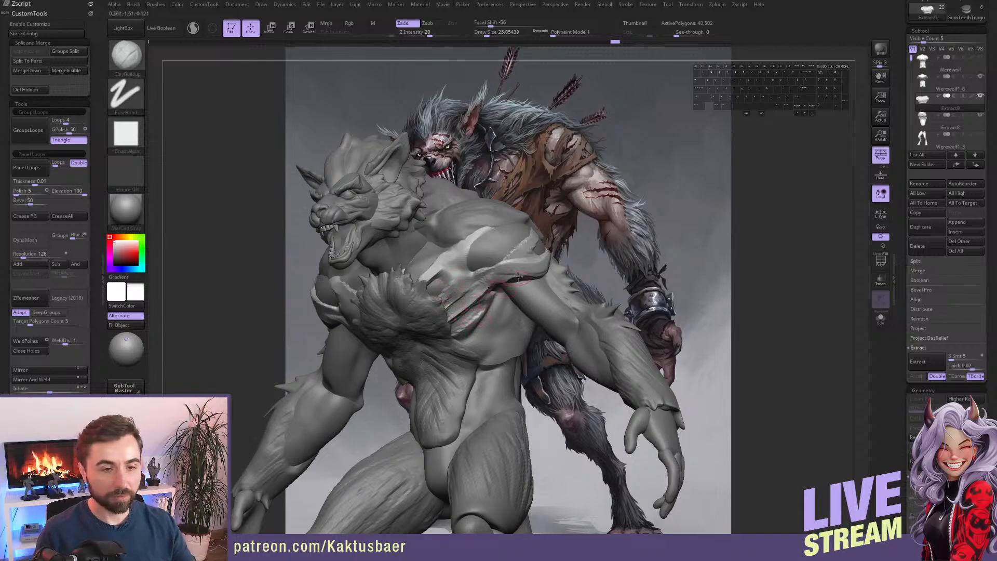
right_click_drag(545, 298, 451, 286)
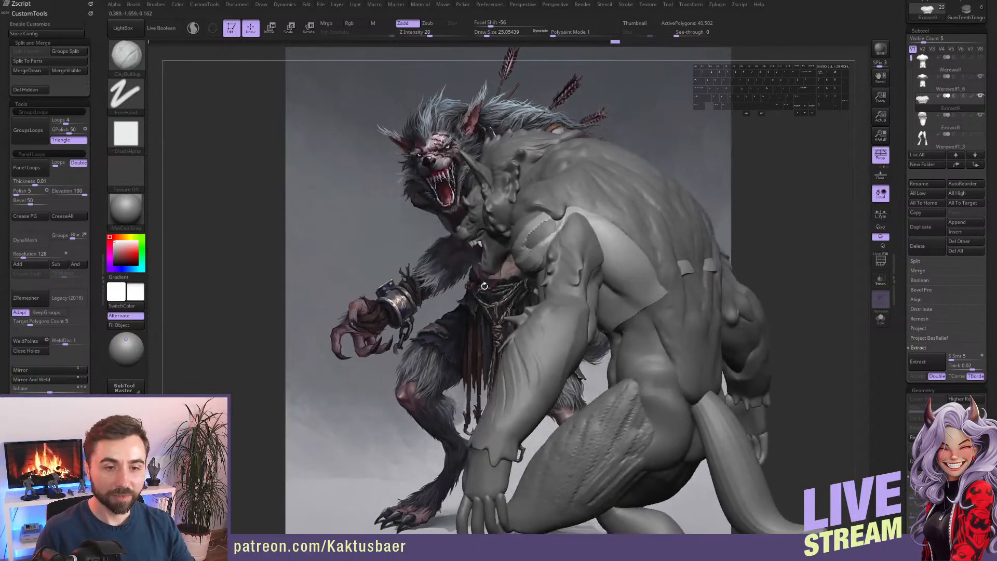
mouse_move(558, 260)
right_mouse_down()
mouse_move(551, 251)
mouse_move(457, 284)
mouse_move(507, 281)
right_mouse_up()
key("s")
left_click_drag(507, 281, 513, 281)
right_click_drag(513, 281, 481, 271)
mouse_move(516, 260)
left_mouse_down("alt")
mouse_move(533, 272)
mouse_move(509, 264)
mouse_move(518, 282)
mouse_move(507, 311)
left_mouse_up("alt")
mouse_move(507, 312)
right_mouse_down()
mouse_move(560, 299)
mouse_move(513, 289)
right_mouse_up()
Isolate the torn layer to carve its surface beneath the armpit, then show the whole body again.
key("alt+s")
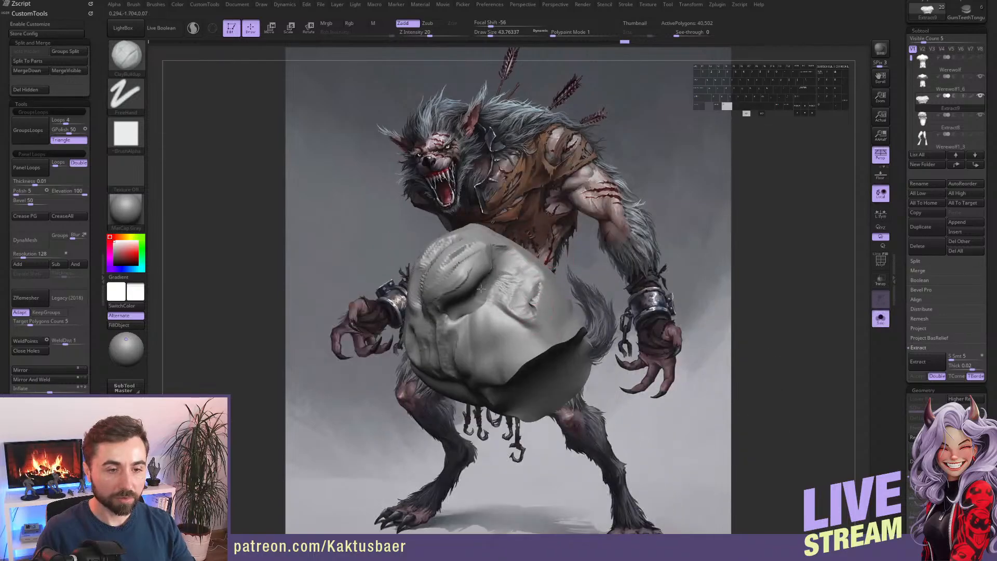
mouse_move(505, 285)
left_mouse_down("alt")
mouse_move(486, 304)
mouse_move(476, 298)
mouse_move(486, 291)
left_mouse_up("alt")
left_click_drag(501, 285, 505, 295, "alt")
key("alt+s")
right_click_drag(481, 315, 492, 333)
key("alt+s")
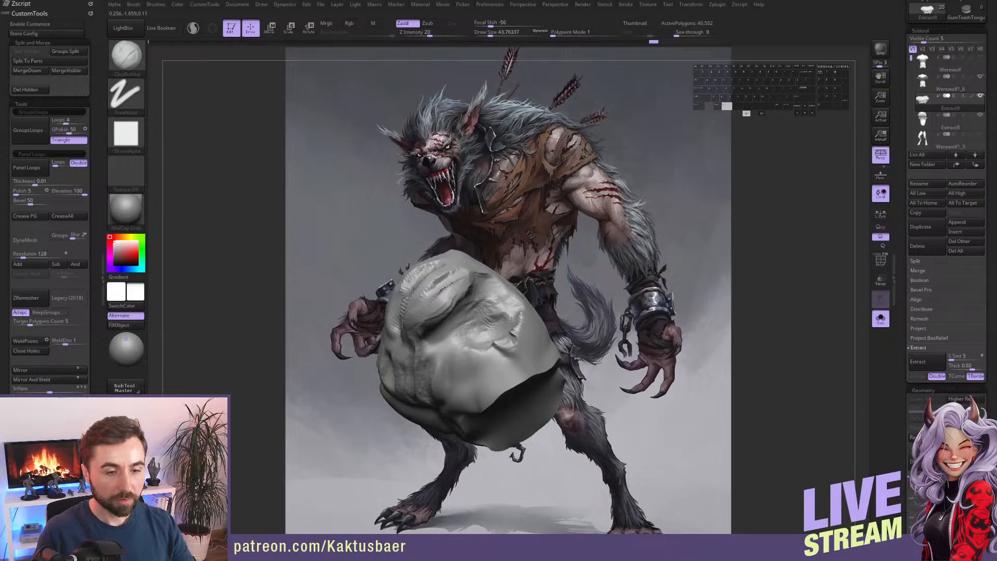
mouse_move(512, 321)
left_mouse_down("alt")
mouse_move(483, 311)
mouse_move(496, 302)
left_mouse_up("alt")
mouse_move(476, 310)
right_mouse_down()
mouse_move(483, 335)
mouse_move(466, 349)
right_mouse_up()
key("alt+s")
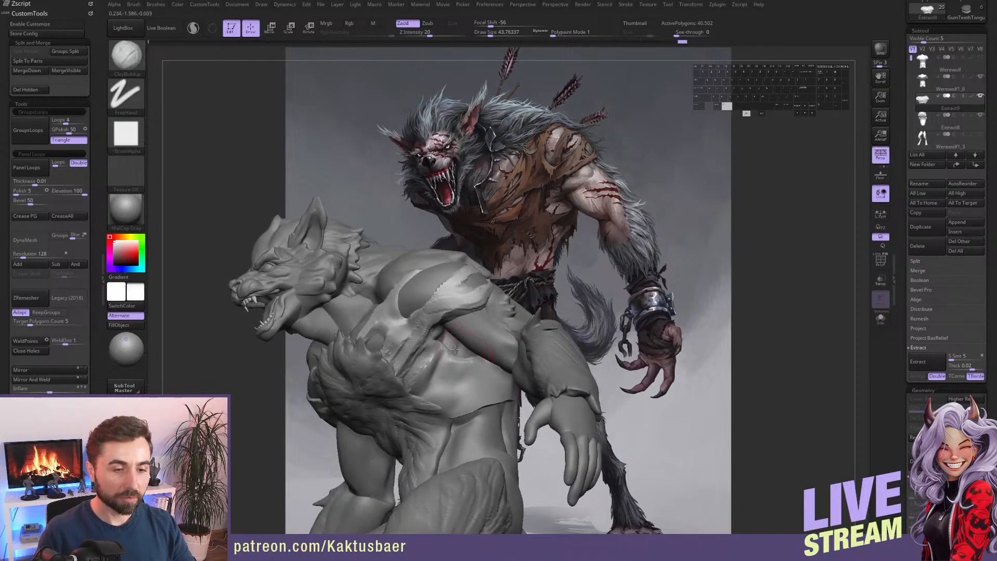
Carve back the layer over the ribs between the armpit and the chest tears.
left_click_drag(483, 356, 485, 357, "alt")
right_click_drag(488, 360, 505, 355)
key("s")
mouse_move(480, 345)
left_mouse_down("alt")
mouse_move(493, 342)
mouse_move(437, 354)
left_mouse_up("alt")
mouse_move(457, 350)
right_mouse_down()
mouse_move(442, 350)
mouse_move(462, 353)
right_mouse_up()
key("alt+q")
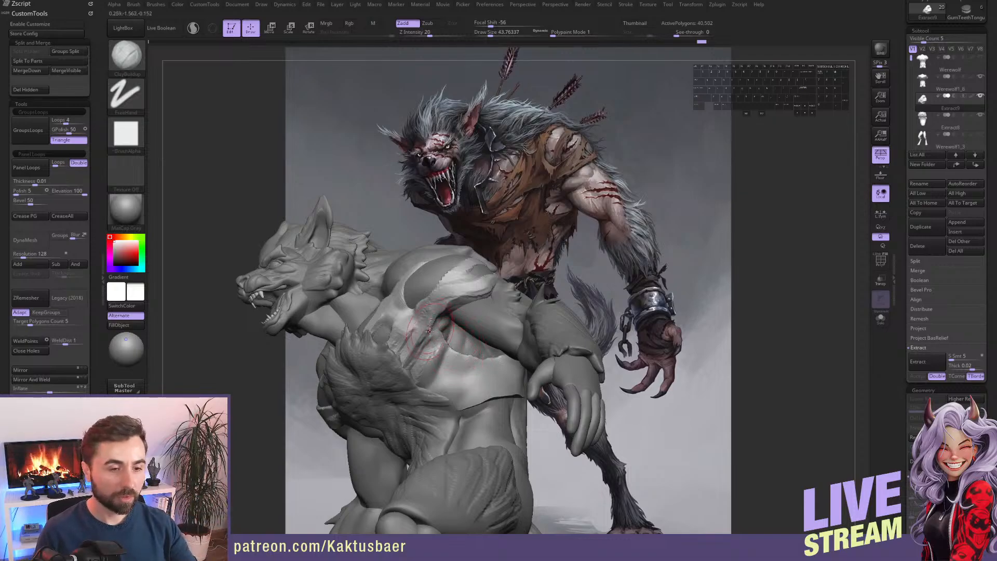
Flatten the torn layer's surface from the upper chest to the armpit using TrimDynamic at a draw size of about 25.
mouse_move(429, 331)
right_mouse_down()
mouse_move(441, 332)
mouse_move(417, 330)
mouse_move(406, 305)
right_mouse_up()
key("s")
left_click(413, 328)
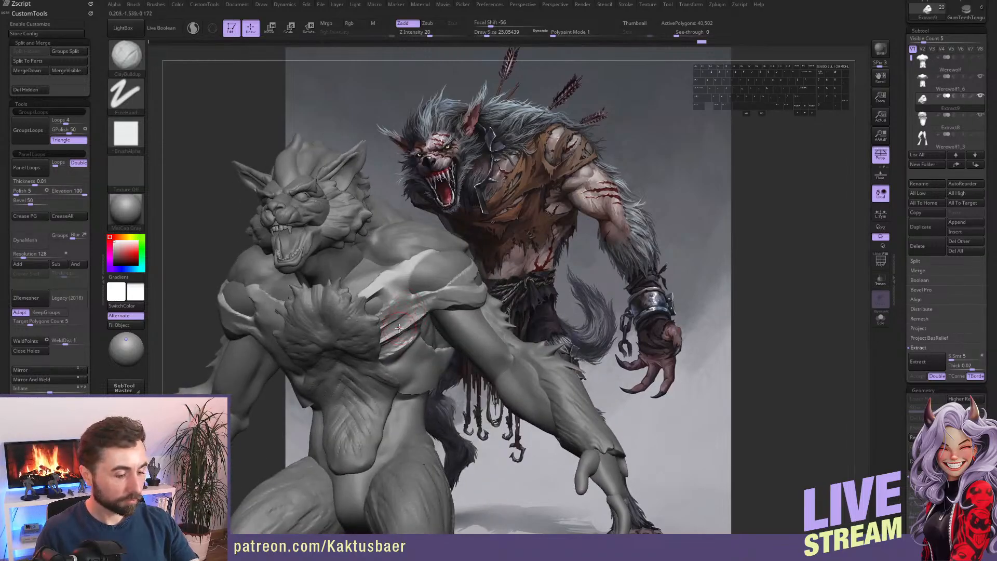
key("b")
key("t")
key("d")
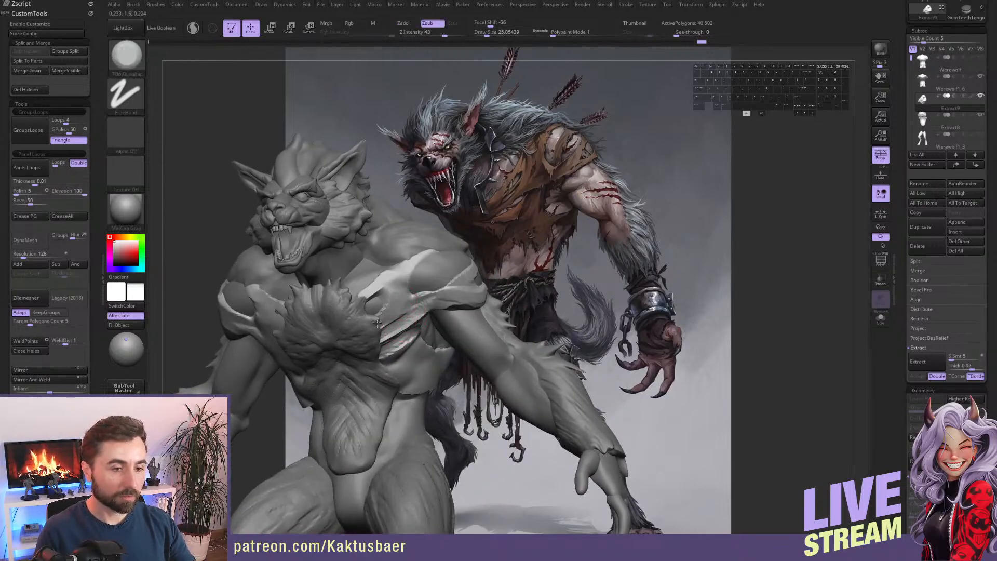
mouse_move(397, 273)
left_mouse_down()
mouse_move(371, 293)
mouse_move(399, 275)
mouse_move(373, 289)
mouse_move(385, 298)
mouse_move(429, 250)
mouse_move(415, 268)
left_mouse_up()
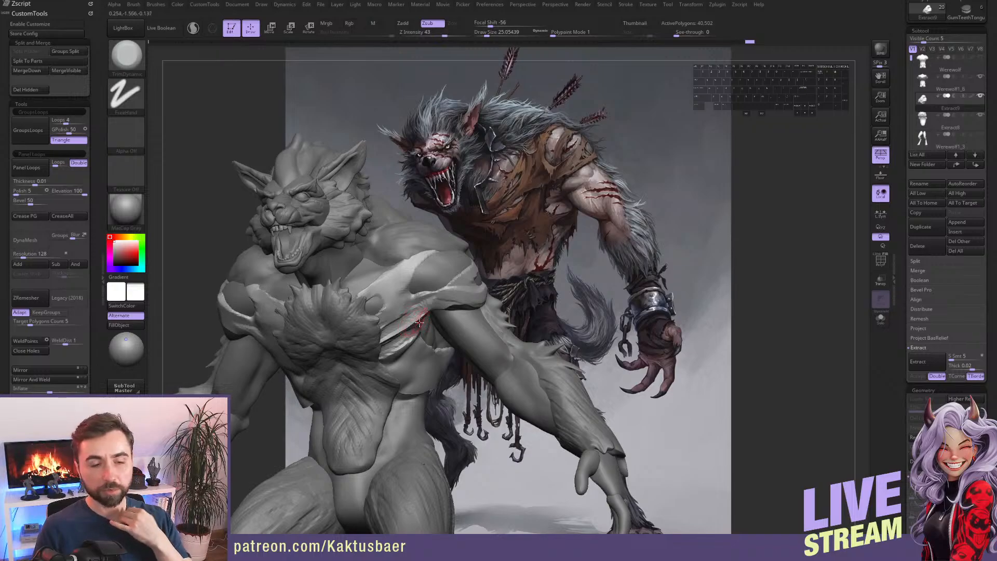
right_click_drag(420, 322, 441, 331)
mouse_move(392, 330)
left_mouse_down()
mouse_move(419, 307)
mouse_move(403, 309)
mouse_move(430, 304)
left_mouse_up()
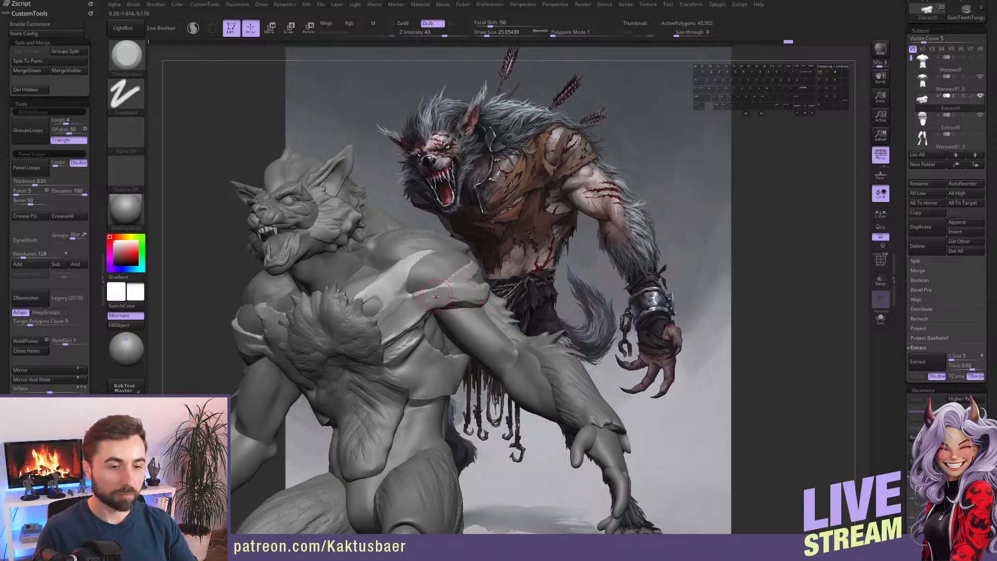
Flatten the band over the shoulder with TrimDynamic and carve back its edge around the shoulder gap with ClayBuildup.
right_click_drag(436, 296, 426, 304)
left_click_drag(484, 282, 467, 286)
right_click_drag(498, 286, 447, 294)
left_click_drag(467, 295, 482, 289)
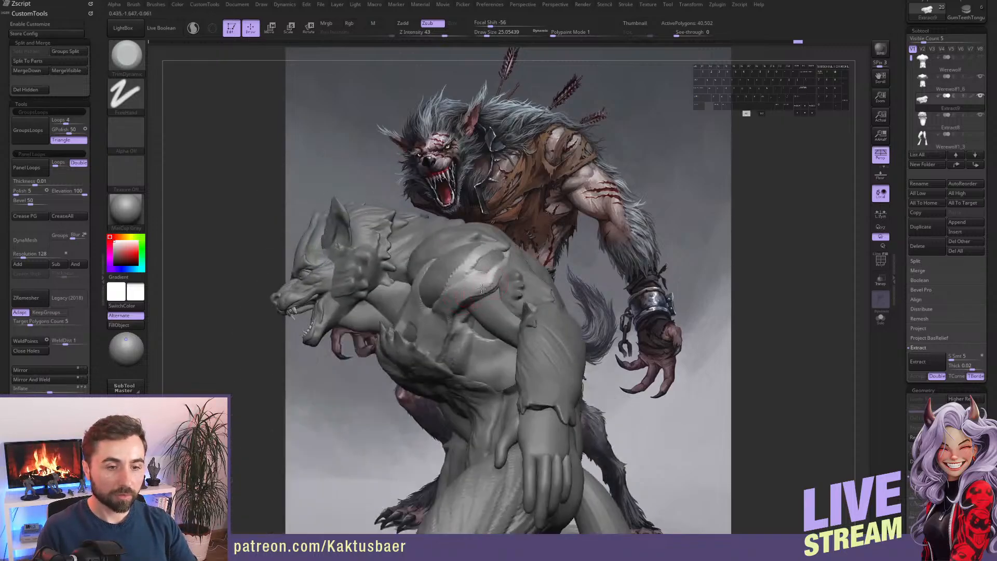
mouse_move(477, 285)
right_mouse_down()
mouse_move(431, 310)
mouse_move(423, 302)
right_mouse_up()
key("2")
key("3")
left_click_drag(422, 299, 436, 289, "alt")
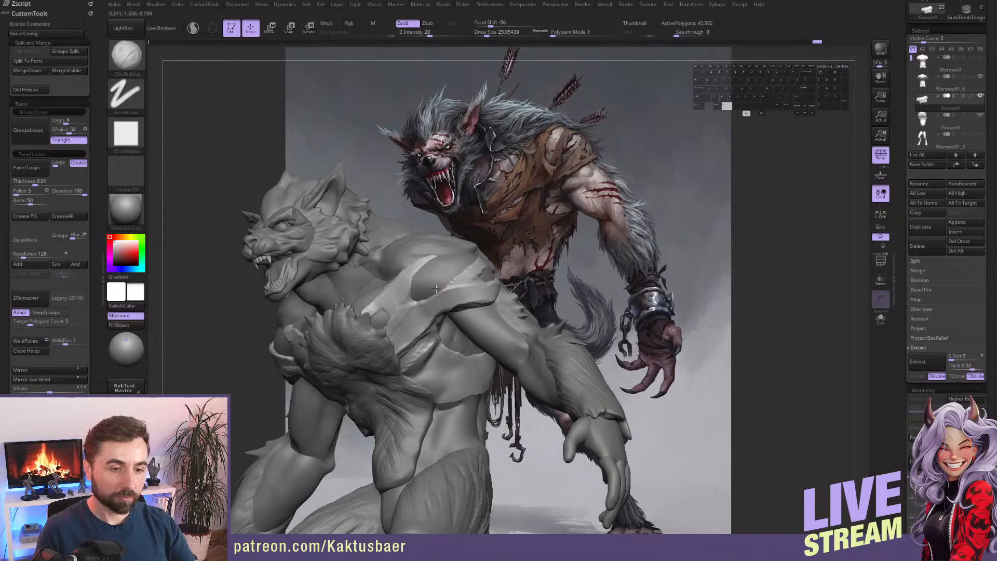
Trim the layer's surface over the ribs between the chest fur and the armpit with TrimDynamic.
right_click_drag(446, 282, 461, 289)
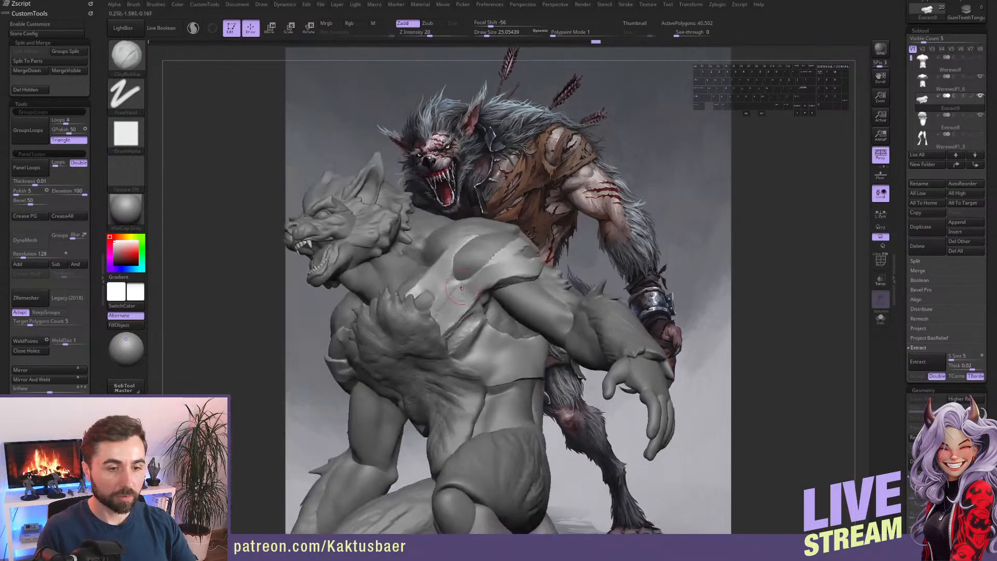
key("6")
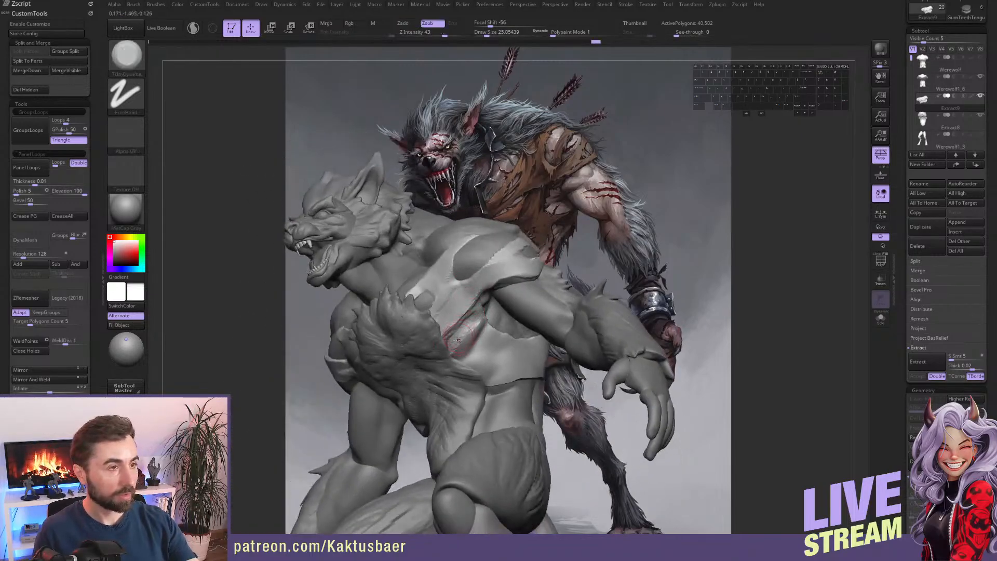
right_click_drag(462, 337, 458, 324)
left_click_drag(473, 329, 460, 337)
left_click_drag(460, 324, 441, 338)
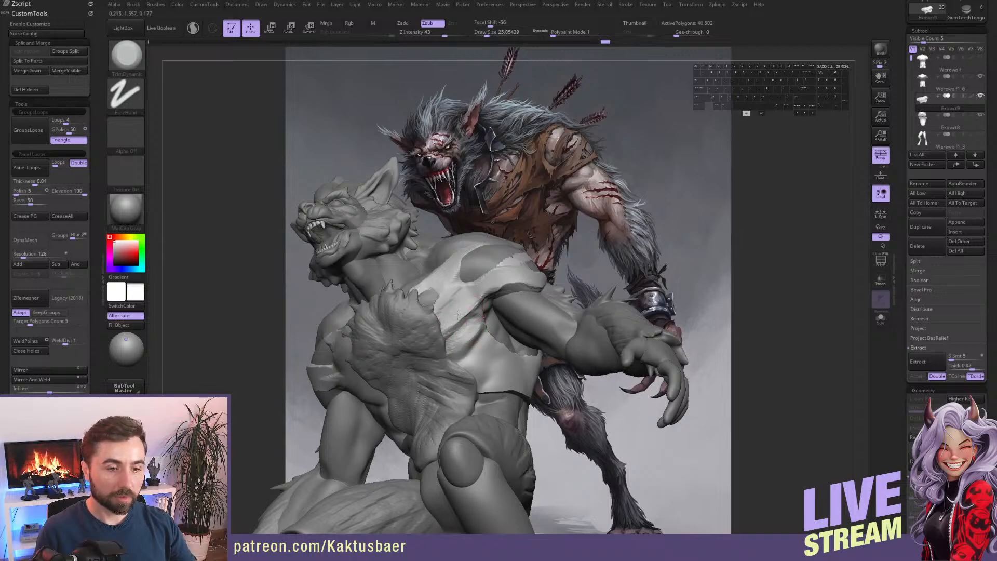
right_click_drag(461, 334, 451, 349)
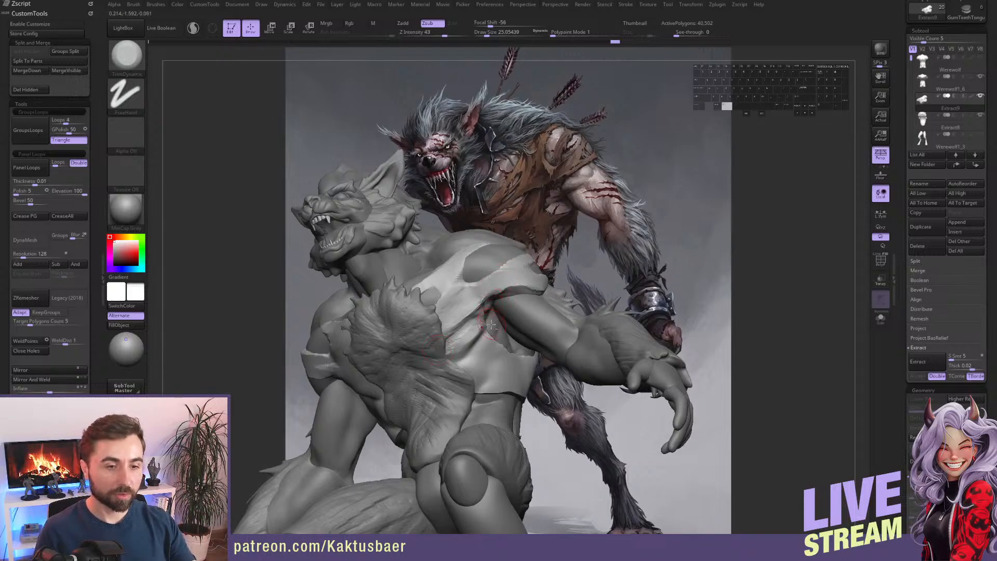
Sculpt the layer across the back behind the armpit and smooth the strokes down toward its lower hem.
mouse_move(492, 311)
right_mouse_down()
mouse_move(470, 305)
mouse_move(568, 250)
mouse_move(508, 300)
right_mouse_up()
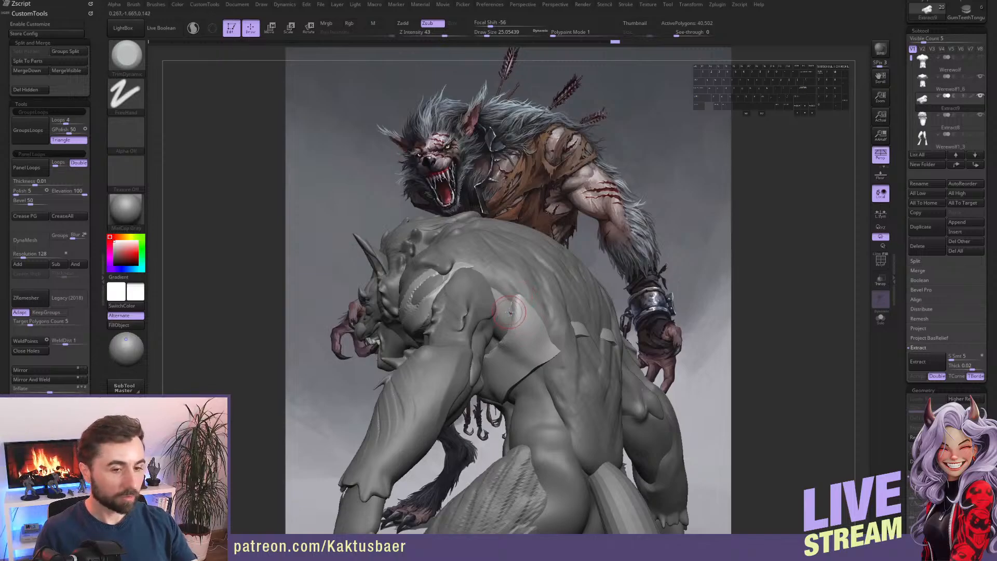
key("1")
mouse_move(517, 298)
left_mouse_down()
mouse_move(525, 321)
mouse_move(497, 365)
left_mouse_up()
right_click_drag(497, 365, 537, 322)
left_click_drag(538, 322, 496, 353, "shift")
mouse_move(496, 354)
right_mouse_down()
mouse_move(524, 327)
mouse_move(498, 304)
mouse_move(431, 338)
right_mouse_up()
Reshape the layer's lower hem on the flank beneath the armpit with a resized brush.
key("5")
left_click_drag(452, 351, 448, 338)
key("s")
left_click_drag(436, 346, 442, 338)
key("s")
mouse_move(454, 336)
left_mouse_down()
mouse_move(442, 335)
mouse_move(444, 319)
mouse_move(421, 345)
mouse_move(437, 320)
mouse_move(428, 323)
mouse_move(415, 354)
left_mouse_up()
Pull the flank hem into an uneven torn flap using the Move brush at a draw size of about 33.
key("1")
key("s")
key("2")
right_click_drag(408, 347, 429, 345)
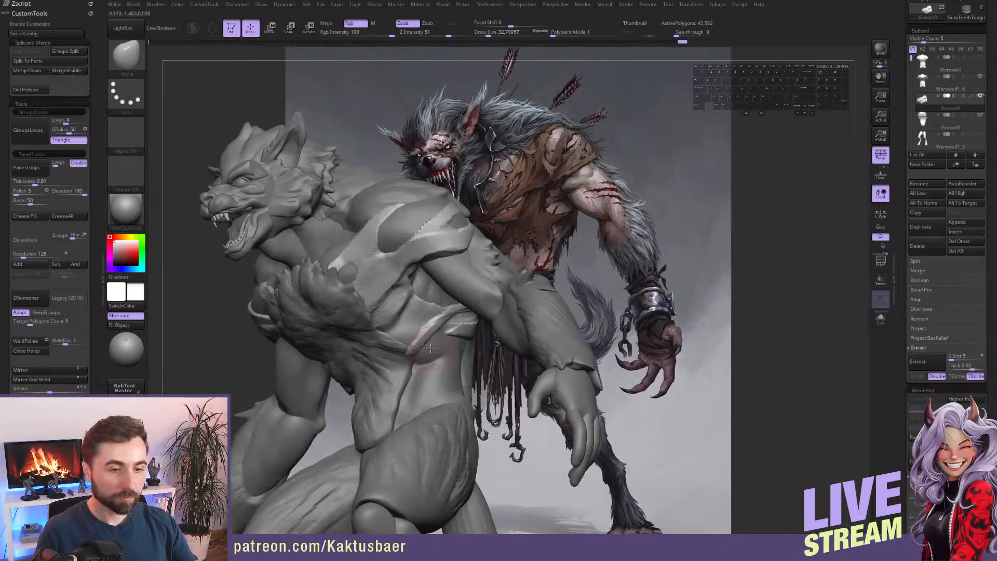
left_click_drag(423, 344, 429, 359)
left_click_drag(434, 334, 417, 334)
mouse_move(422, 343)
left_mouse_down("alt")
mouse_move(418, 335)
mouse_move(433, 346)
left_mouse_up("alt")
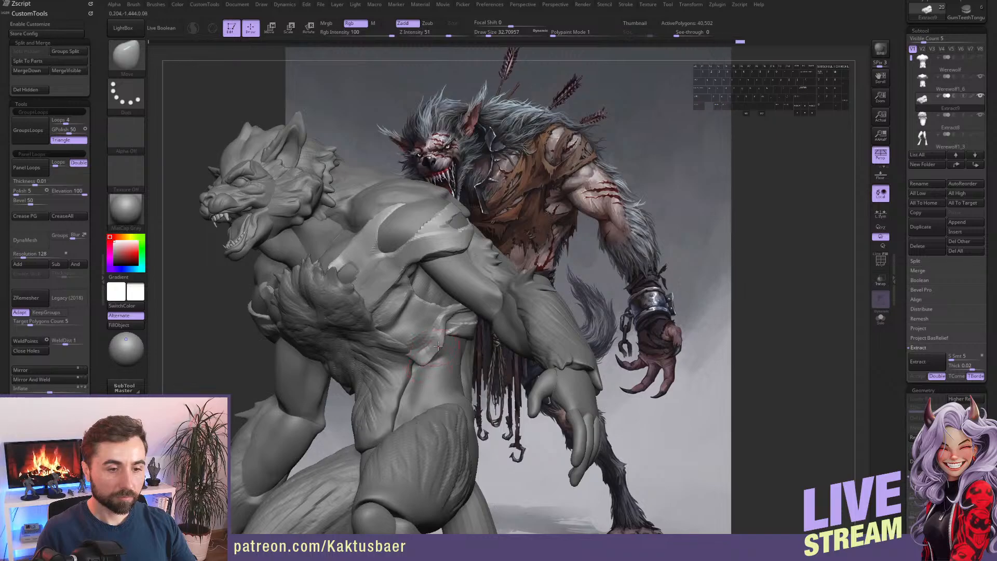
Refine the torn flap and the gap above it on the flank with a resized Move brush.
right_click_drag(449, 326, 432, 318)
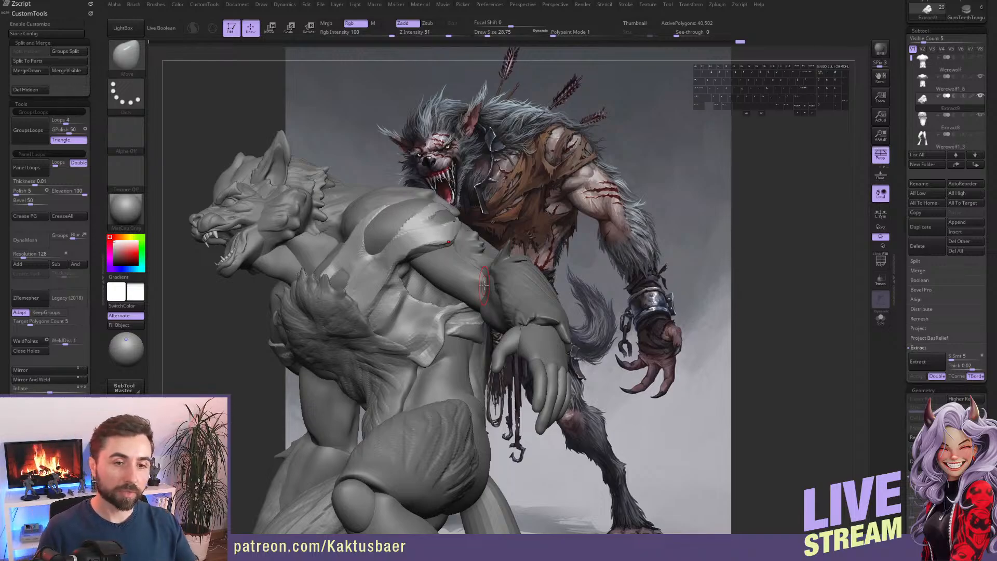
mouse_move(450, 315)
right_mouse_down()
mouse_move(455, 332)
mouse_move(440, 321)
right_mouse_up()
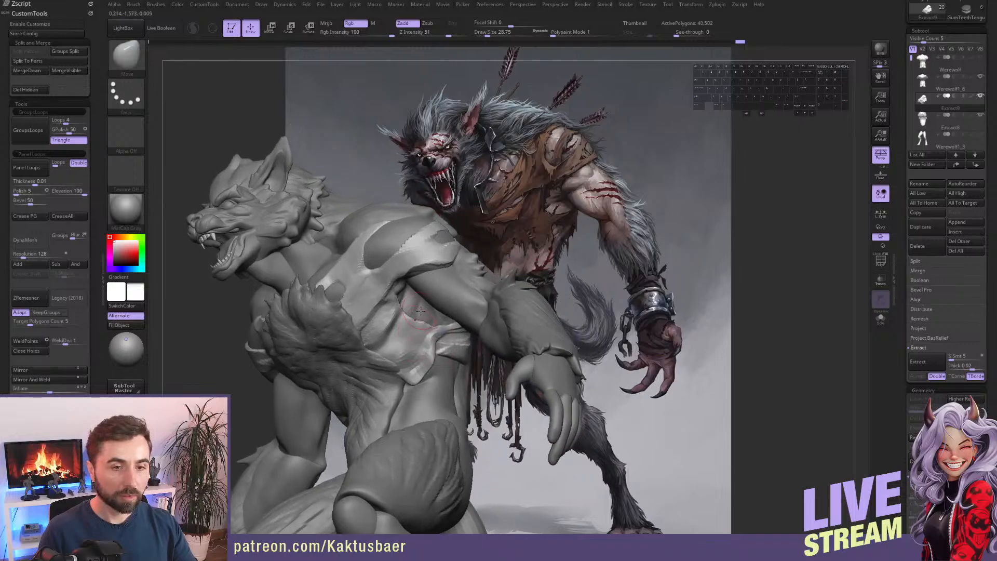
mouse_move(414, 333)
left_mouse_down("alt")
mouse_move(400, 355)
mouse_move(415, 359)
left_mouse_up("alt")
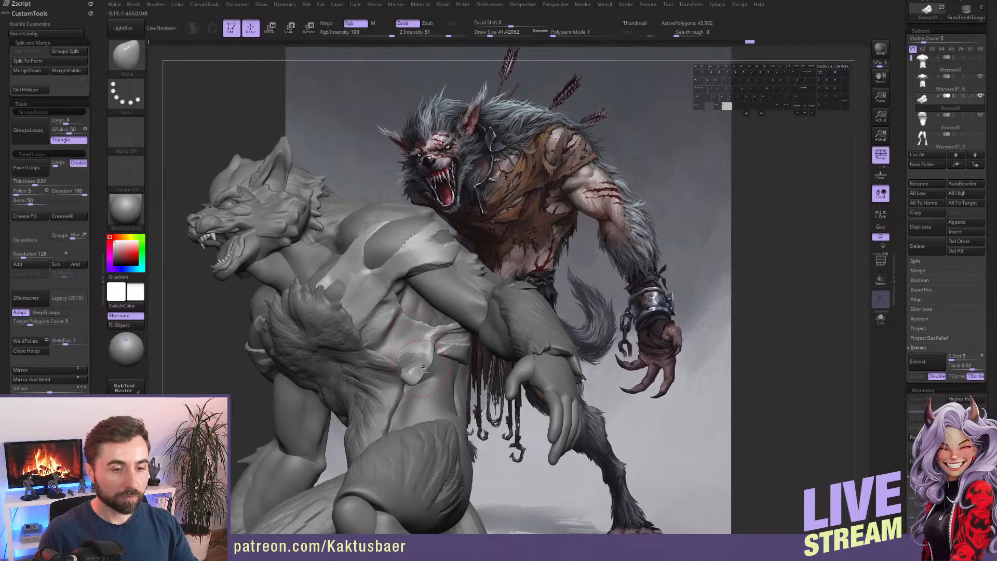
mouse_move(416, 359)
right_mouse_down()
mouse_move(458, 358)
mouse_move(426, 335)
right_mouse_up()
key("s")
left_click_drag(426, 335, 422, 335)
mouse_move(423, 335)
right_mouse_down("alt")
mouse_move(427, 356)
mouse_move(415, 348)
right_mouse_up("alt")
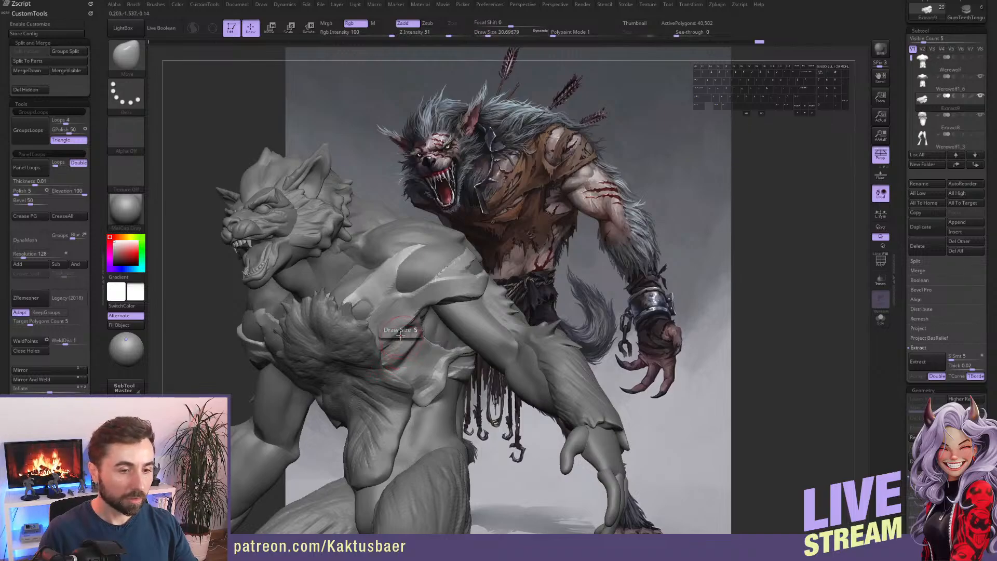
right_click_drag(401, 346, 397, 332)
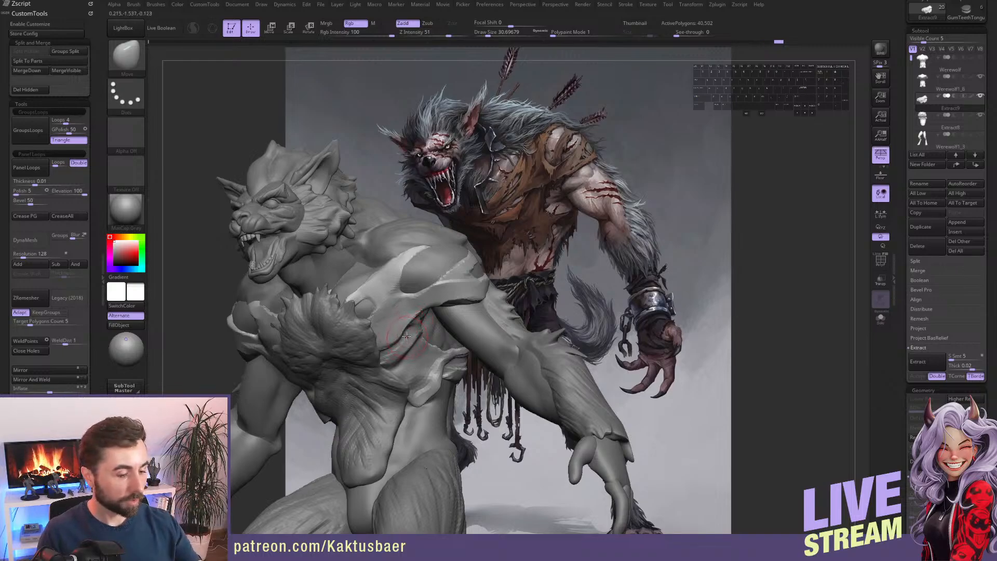
Carve and build up the tear beside the chest fur using ClayBuildup at a draw size of about 20.
key("b")
key("c")
key("b")
key("s")
left_click(405, 319)
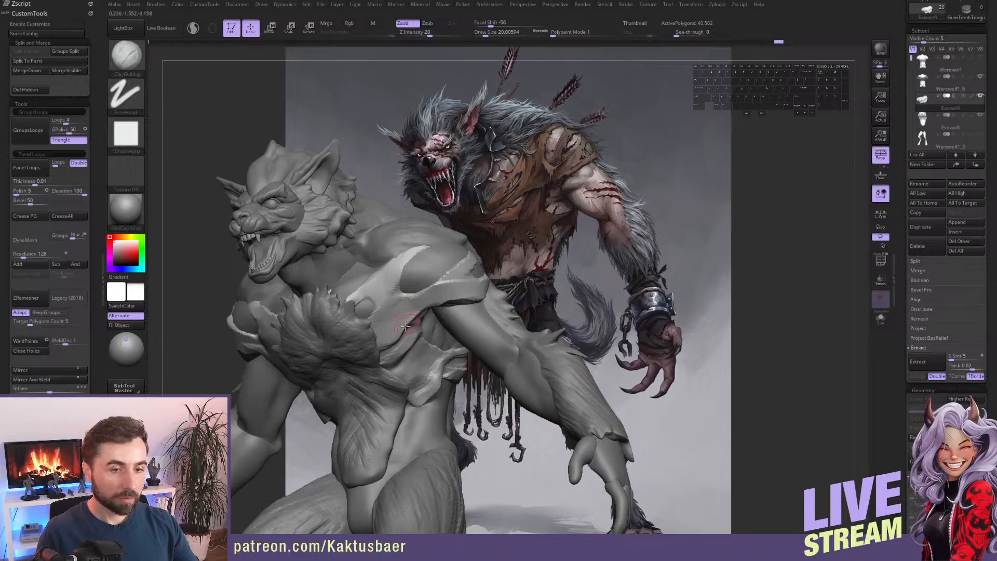
right_click_drag(401, 315, 409, 328)
mouse_move(416, 319)
left_mouse_down("alt")
mouse_move(407, 323)
mouse_move(420, 314)
left_mouse_up("alt")
left_click_drag(373, 343, 369, 345, "alt")
left_click_drag(382, 335, 413, 315)
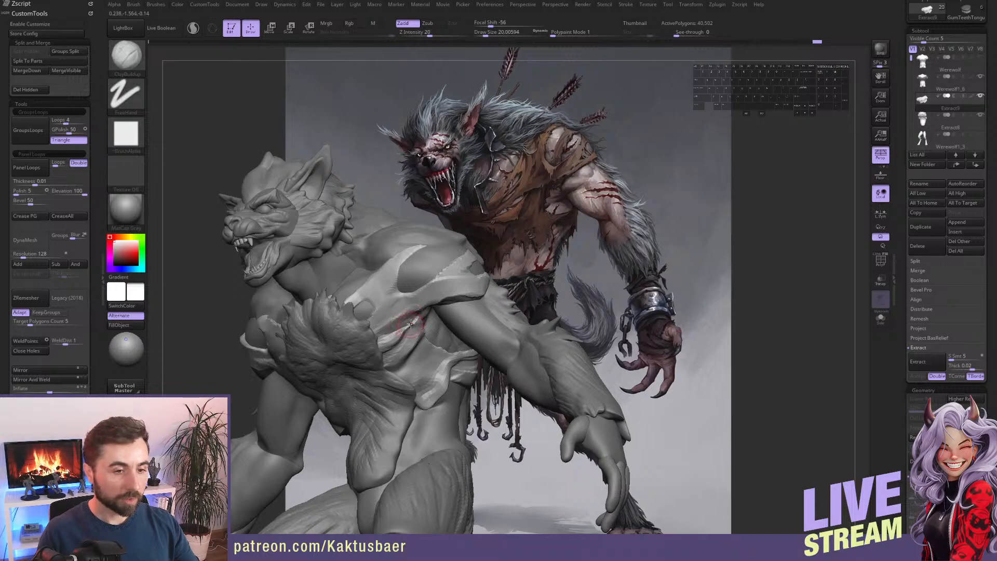
Adjust the rib piece beside the chest fur with the Move brush and carve the tear above it with ClayBuildup.
mouse_move(404, 338)
right_mouse_down()
mouse_move(403, 329)
mouse_move(393, 340)
right_mouse_up()
key("b")
key("m")
key("v")
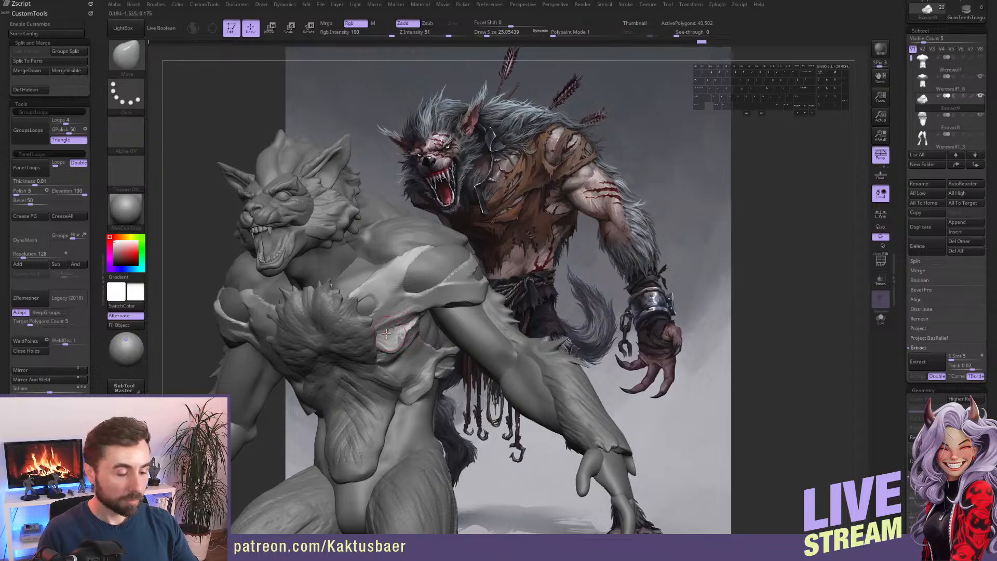
key("b")
key("c")
key("b")
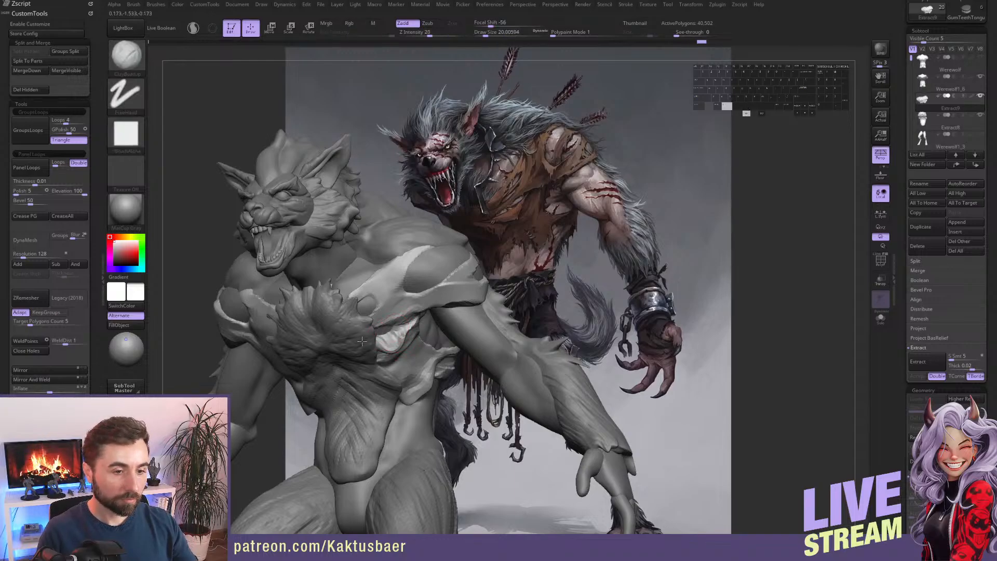
left_click_drag(371, 338, 366, 340, "alt")
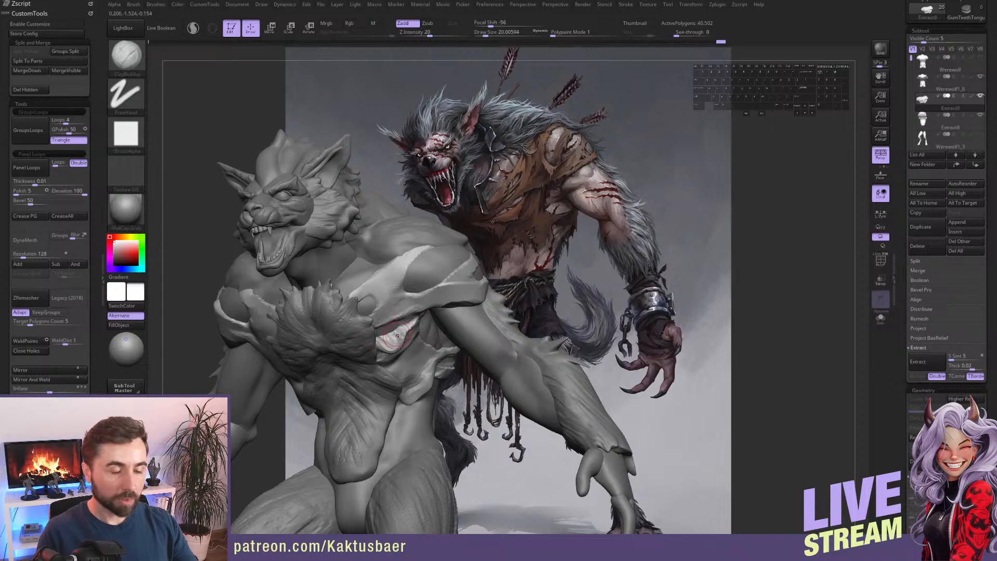
right_click_drag(398, 336, 401, 333)
left_click_drag(406, 322, 390, 324, "alt")
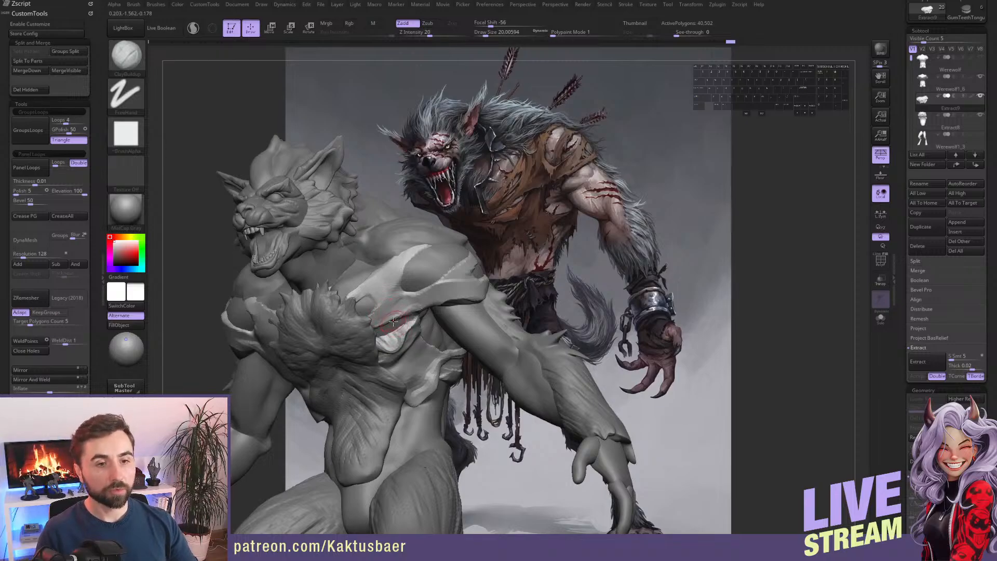
Carve at the small opening on the upper chest beside the fur with a finer ClayBuildup brush, about 12 to 16 in size.
right_click_drag(375, 290, 384, 291)
key("[")
left_click_drag(372, 287, 374, 292, "alt")
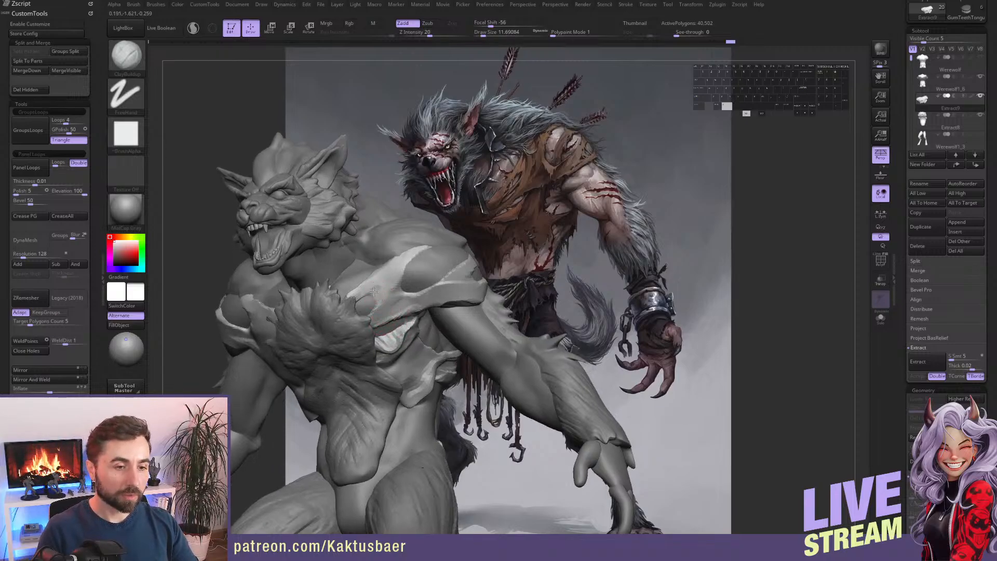
key("]")
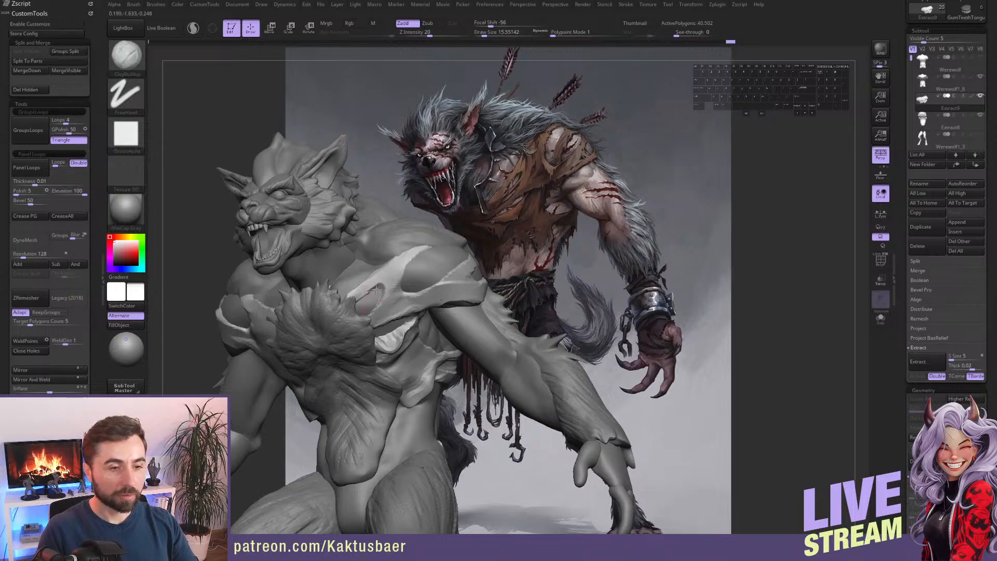
Build up and cut back the cloth around the small upper-chest opening, and smooth its edges.
mouse_move(371, 301)
right_mouse_down()
mouse_move(379, 345)
mouse_move(386, 297)
mouse_move(388, 315)
right_mouse_up()
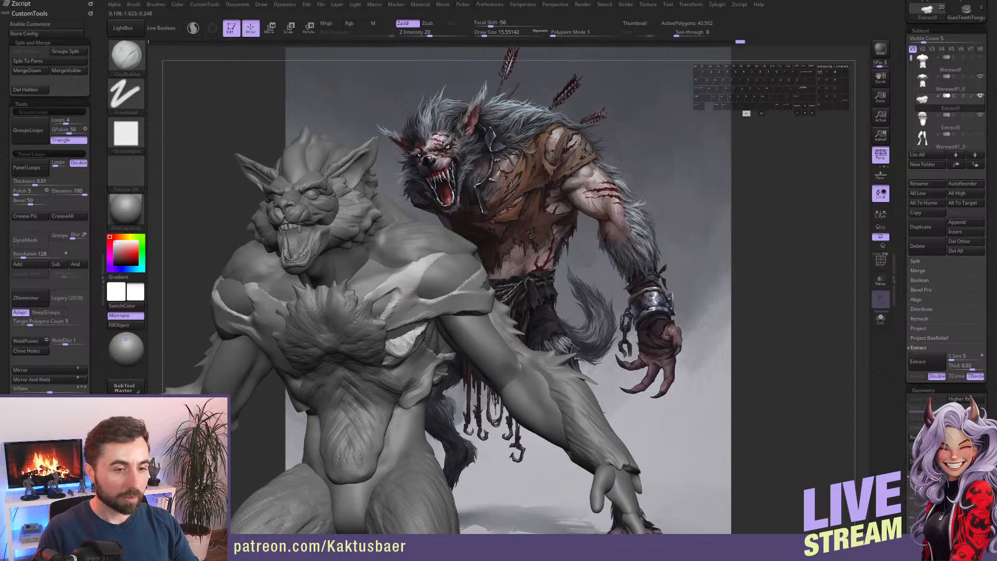
left_click_drag(378, 320, 385, 312)
left_click_drag(403, 299, 394, 311)
mouse_move(401, 301)
left_mouse_down("alt")
mouse_move(396, 309)
mouse_move(400, 290)
left_mouse_up("alt")
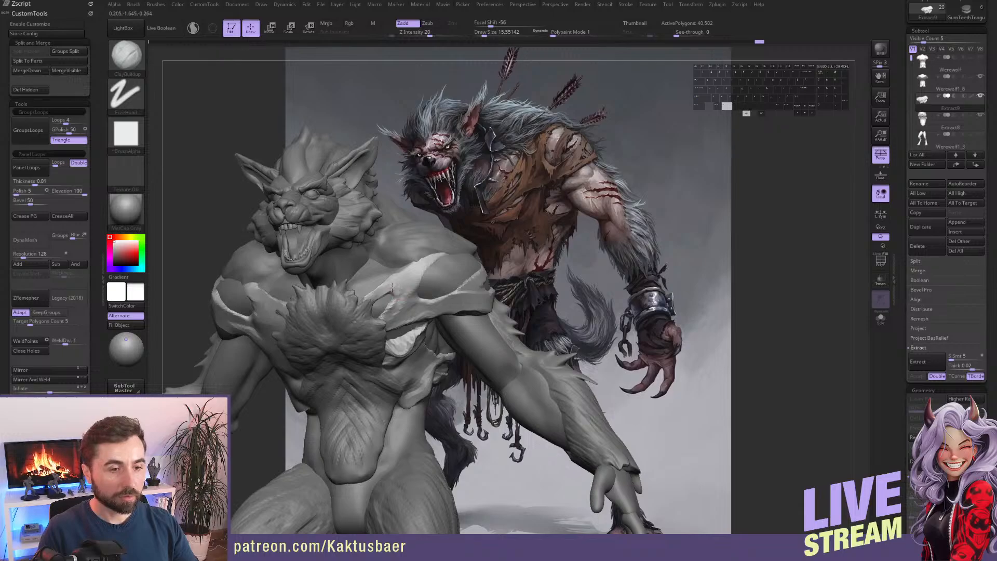
key("shift")
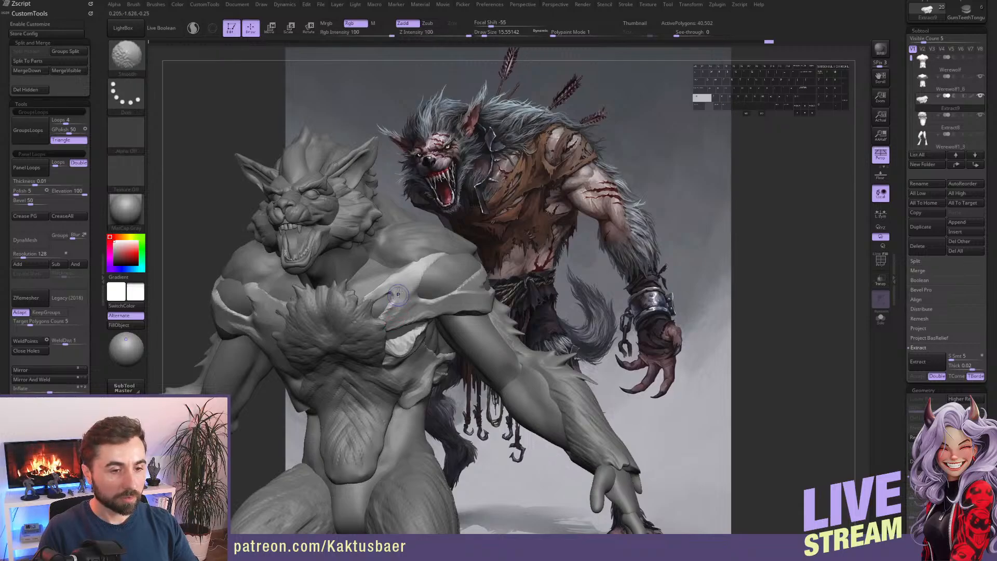
left_click_drag(393, 303, 379, 314, "shift")
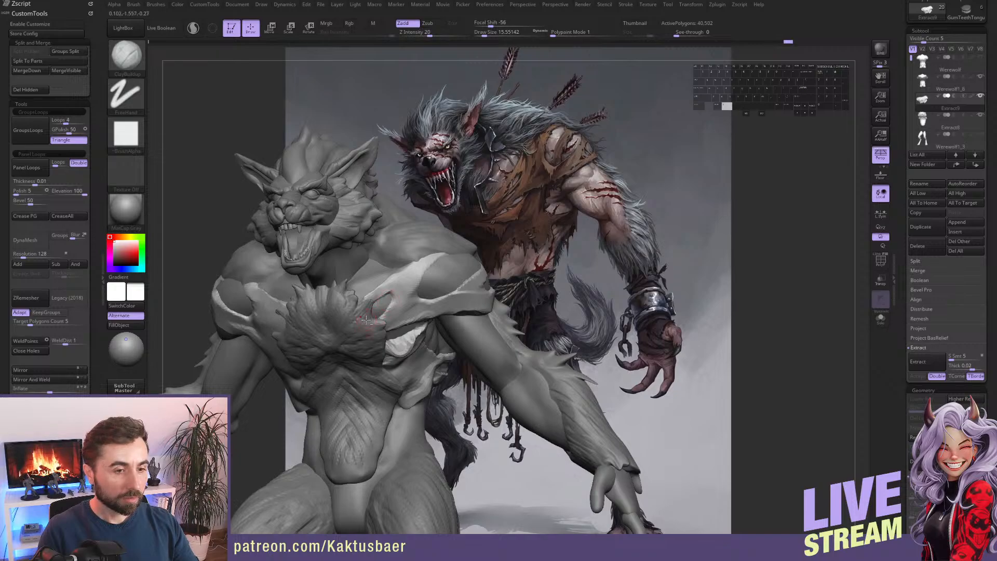
right_click_drag(366, 320, 371, 326, "alt")
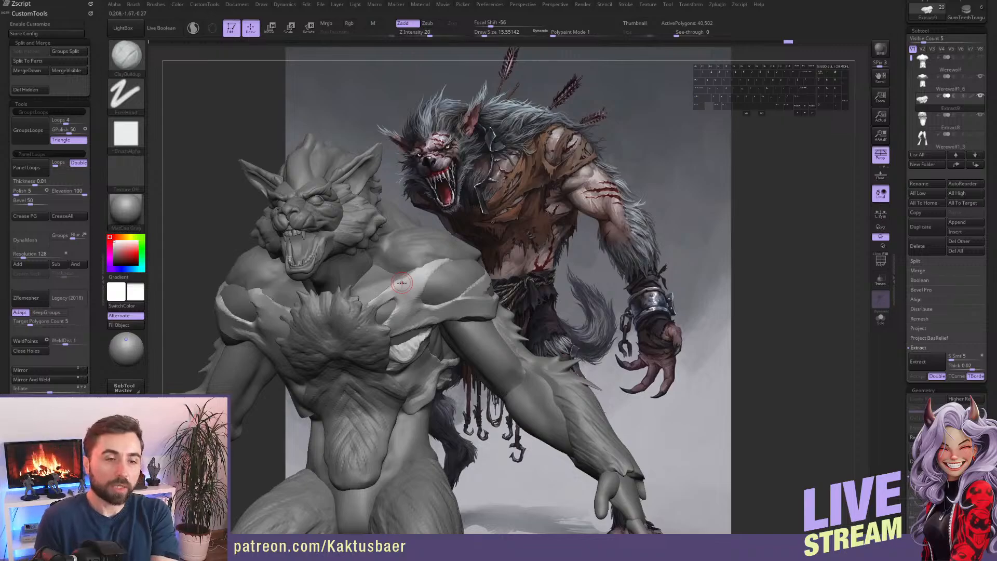
Add clay along the inner edge of the shoulder gap and adjust the edge with the Move brush at size about 17.
mouse_move(426, 277)
left_mouse_down()
mouse_move(424, 310)
mouse_move(444, 313)
mouse_move(430, 307)
left_mouse_up()
key("b")
key("m")
key("v")
right_click_drag(418, 308, 422, 317)
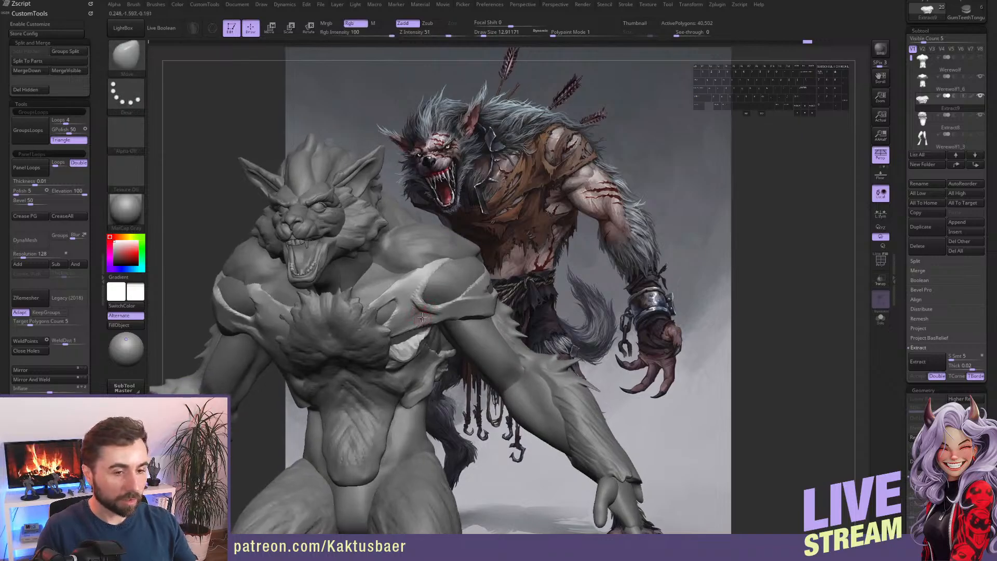
key("s")
left_click_drag(422, 317, 422, 316)
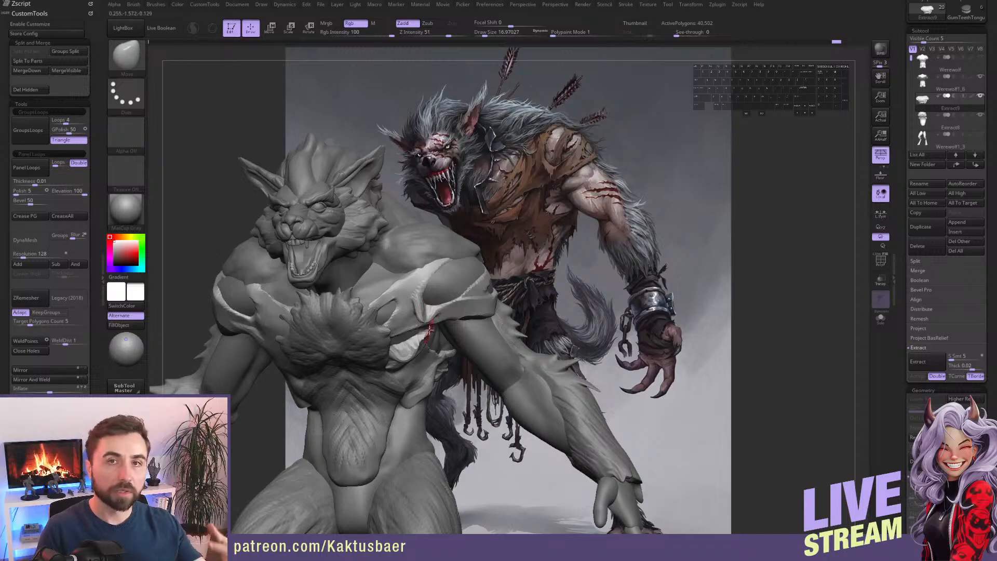
Pull the band between the shoulder gap and the armpit into shape with the Move brush enlarged to about 27.
right_click_drag(429, 330, 427, 315)
key("s")
left_click_drag(423, 326, 426, 326)
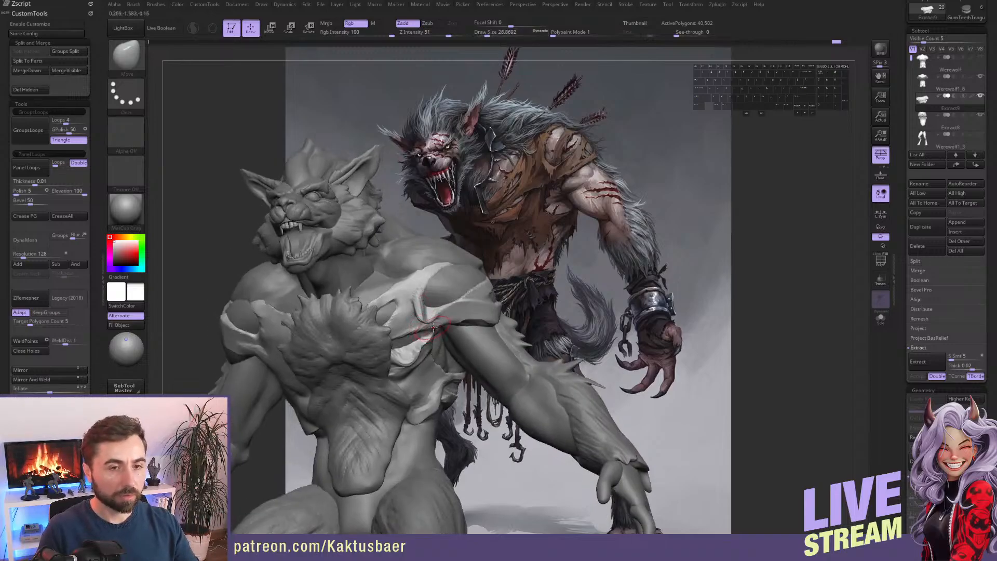
mouse_move(461, 322)
right_mouse_down()
mouse_move(452, 332)
mouse_move(500, 326)
mouse_move(457, 306)
right_mouse_up()
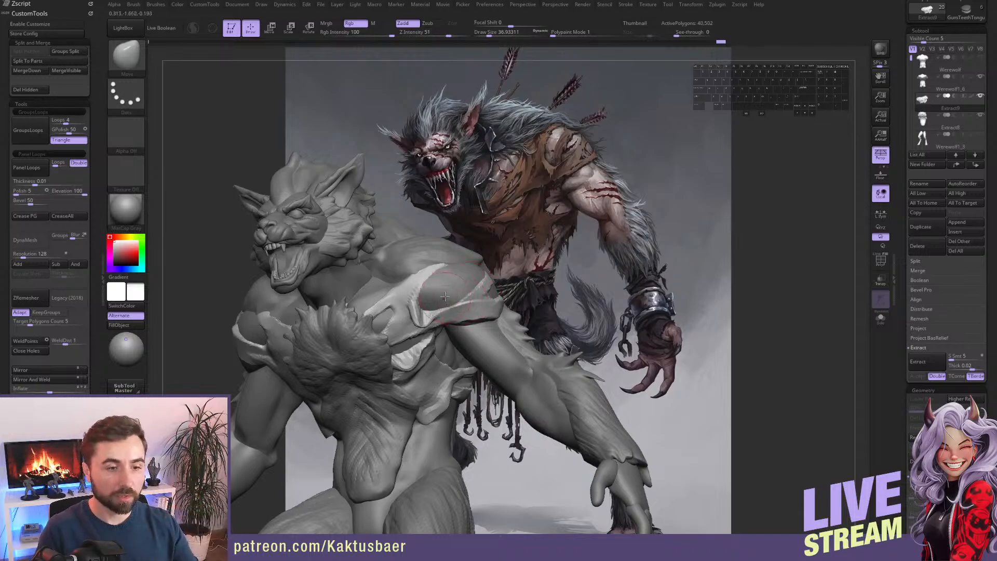
Carve creases into the shirt band beneath the shoulder gap with the DamStandard brush at size about 13.
mouse_move(481, 281)
right_mouse_down()
mouse_move(466, 295)
mouse_move(503, 291)
mouse_move(517, 302)
mouse_move(487, 310)
right_mouse_up()
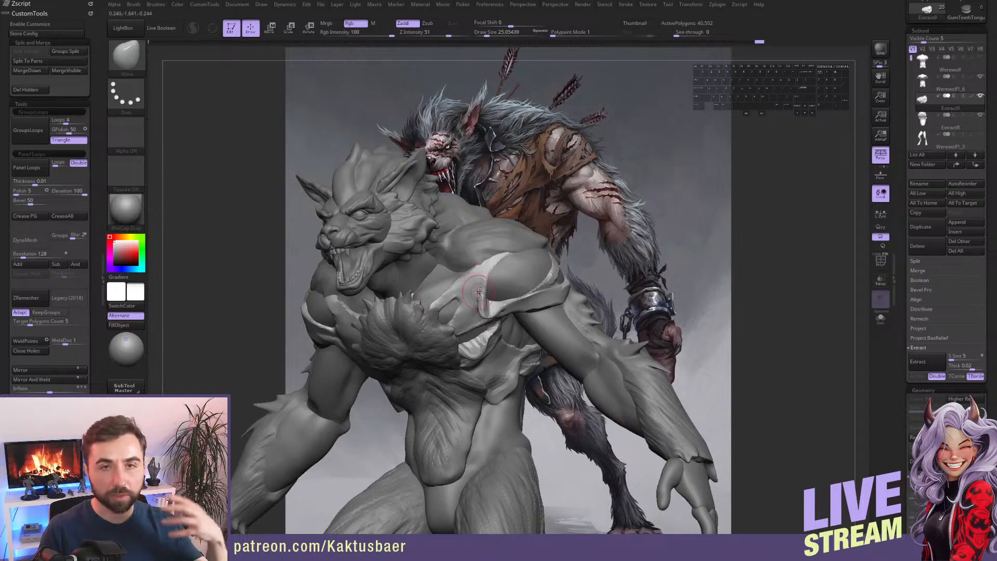
right_click_drag(475, 307, 497, 305)
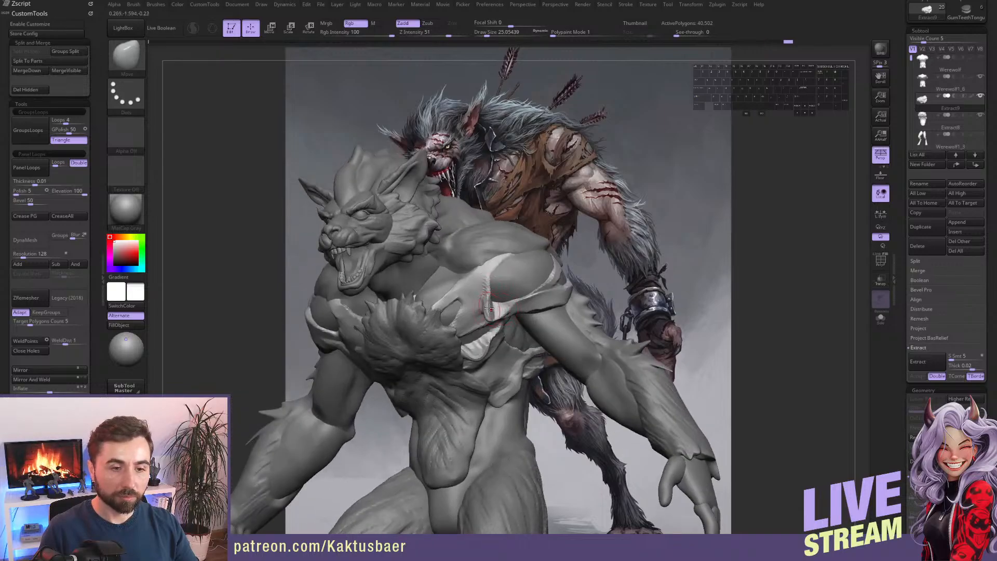
mouse_move(496, 307)
right_mouse_down()
mouse_move(468, 295)
mouse_move(497, 304)
mouse_move(507, 295)
right_mouse_up()
key("b")
key("c")
key("b")
key("4")
key("s")
left_click_drag(511, 294, 507, 294)
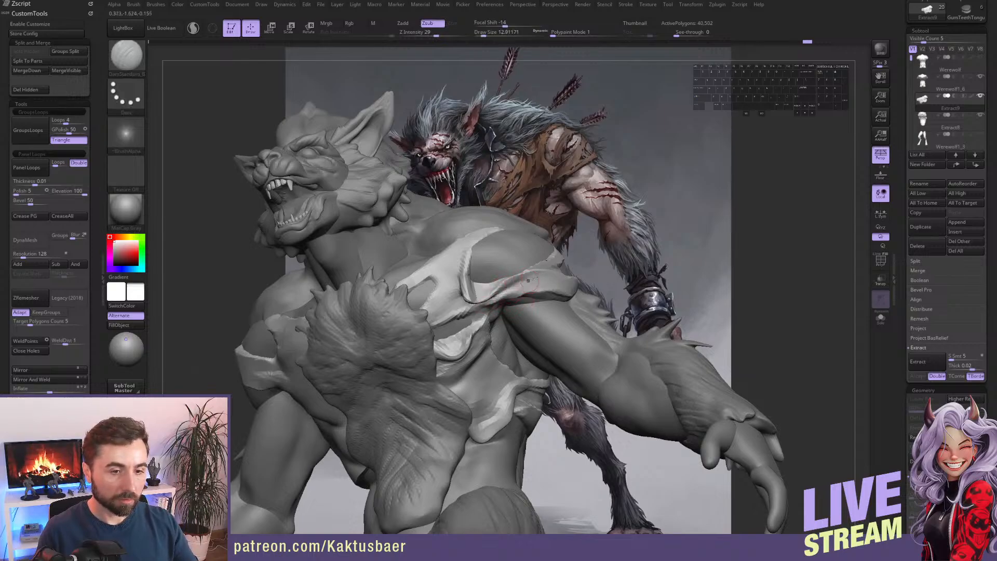
Reshape the strap at the front of the shoulder gap with the Move brush at about 27 to 33, partly with the shirt isolated.
mouse_move(488, 298)
right_mouse_down()
mouse_move(492, 291)
mouse_move(396, 308)
mouse_move(358, 299)
mouse_move(457, 313)
mouse_move(440, 318)
right_mouse_up()
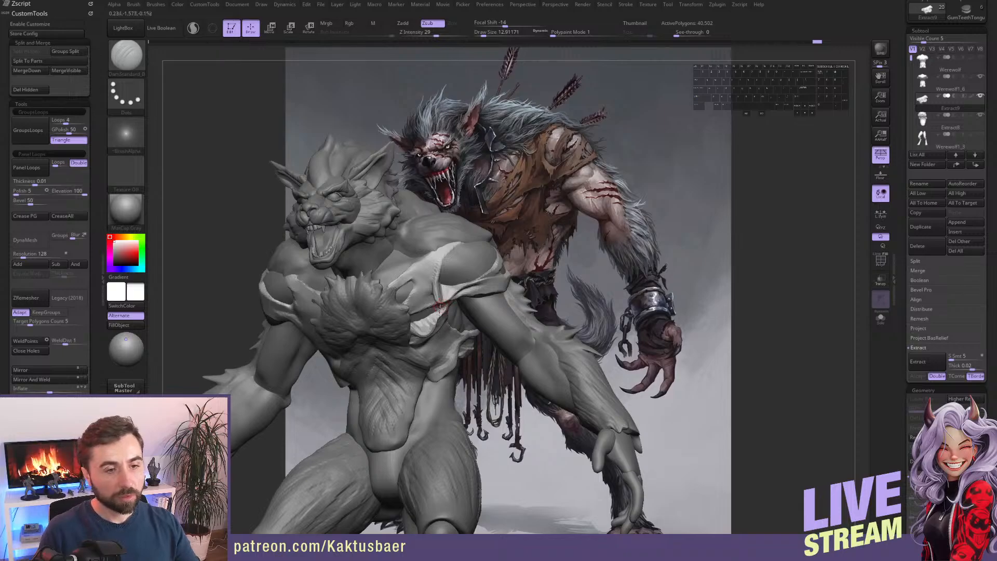
mouse_move(431, 283)
right_mouse_down("alt")
mouse_move(441, 316)
mouse_move(450, 292)
right_mouse_up("alt")
key("6")
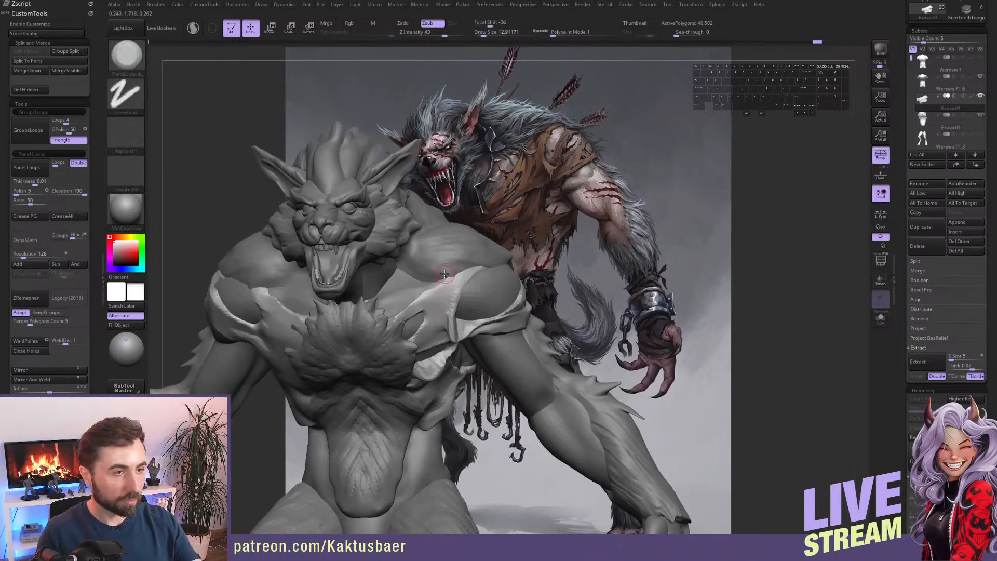
key("5")
mouse_move(440, 268)
left_mouse_down()
mouse_move(429, 271)
mouse_move(442, 259)
left_mouse_up()
right_click_drag(448, 260, 449, 266)
key("alt+s")
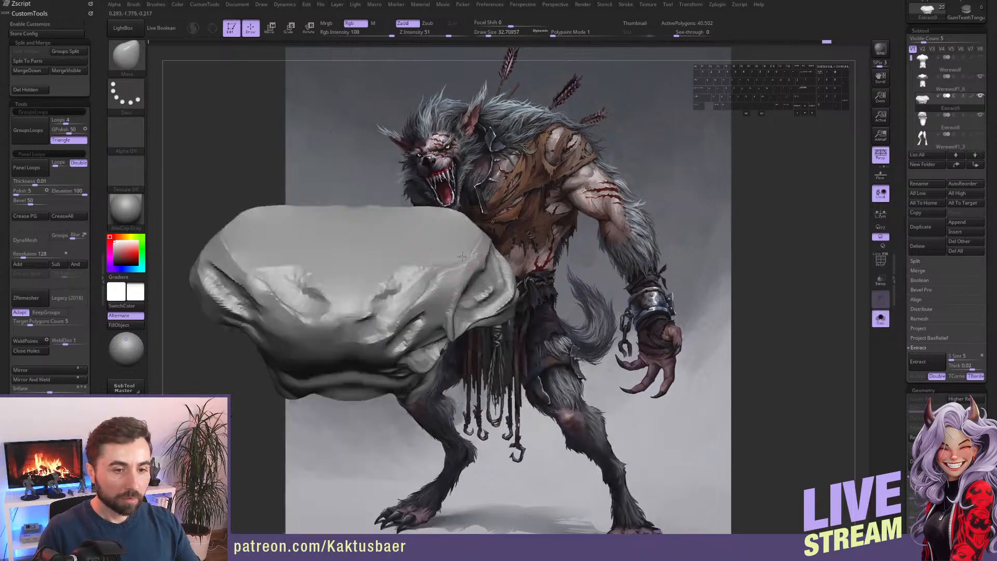
left_click_drag(451, 258, 443, 256)
key("alt+s")
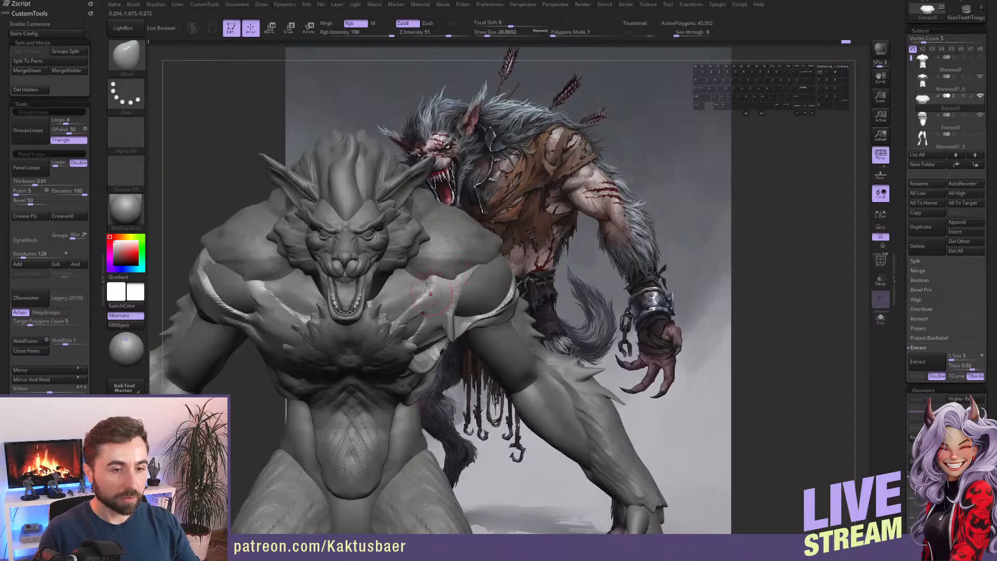
Sculpt raised fold lines on the strap in front of the shoulder gap with the DamStandard brush at size about 27.
key("b")
key("d")
key("s")
key("alt+s")
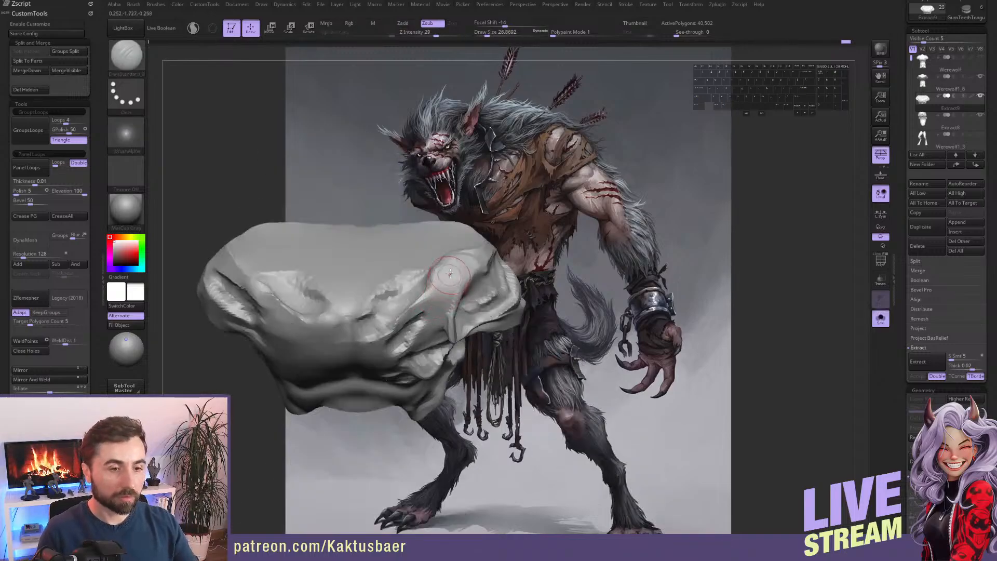
key("alt+s")
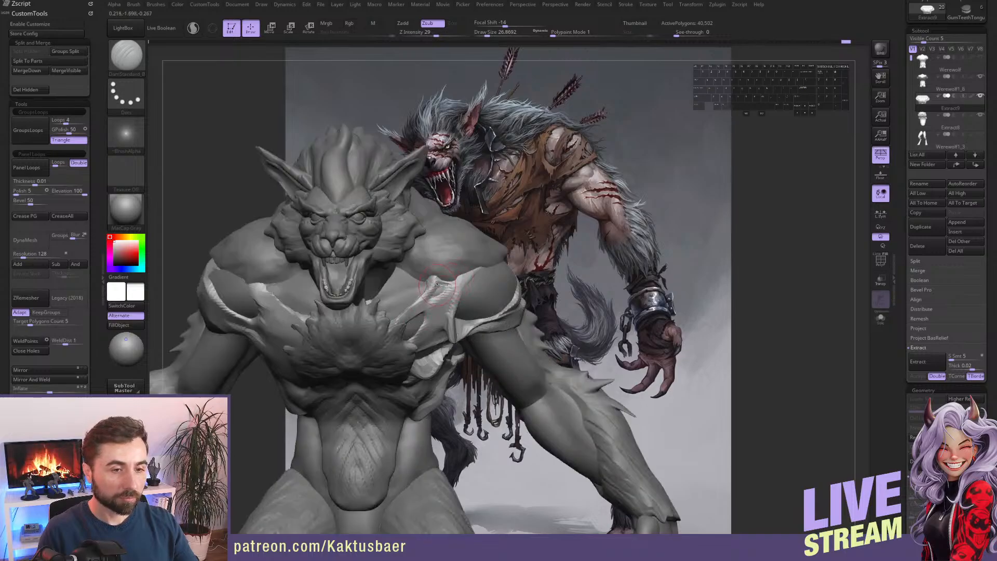
left_click_drag(437, 285, 428, 300, "alt")
key("s")
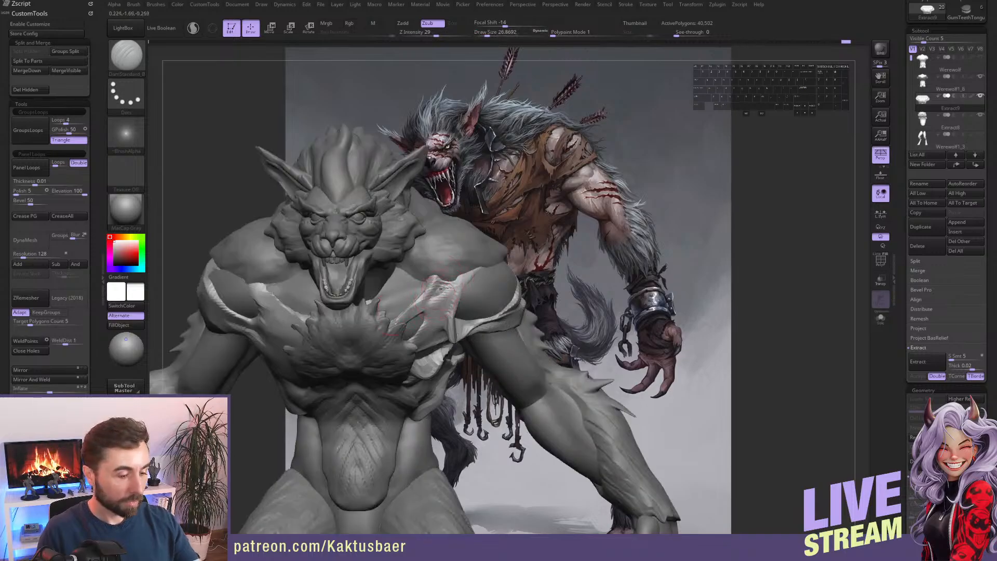
Adjust the shape of the folded strap with the Move brush, reducing its size from about 44 to 33.
key("b")
key("m")
key("v")
right_click_drag(444, 289, 493, 294)
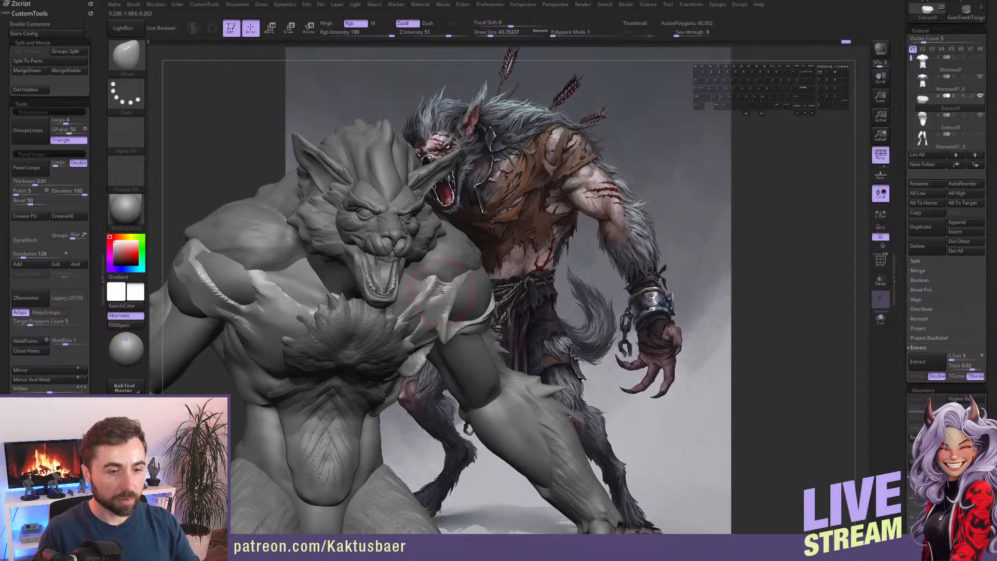
key("bracketleft")
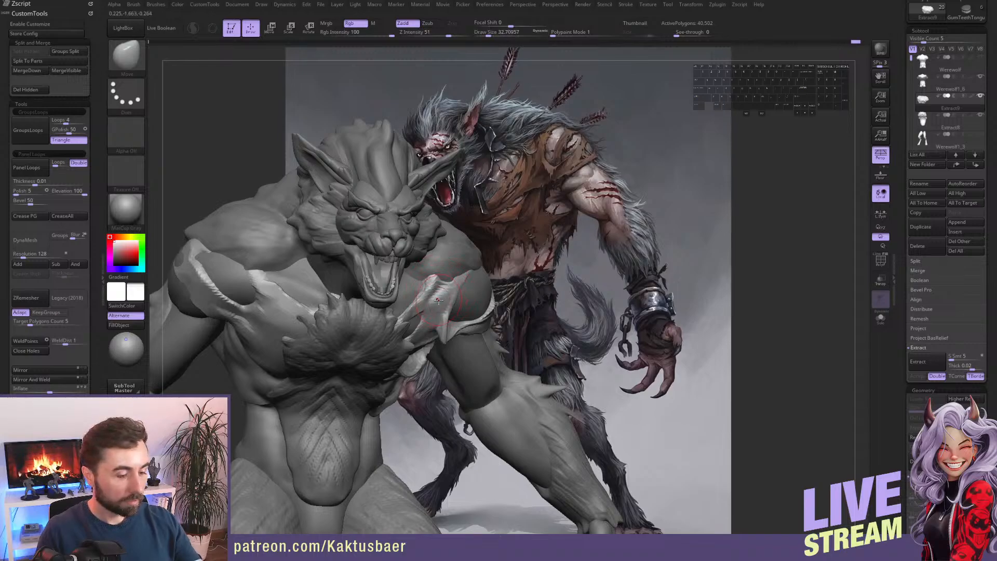
Flatten the folds on the strap in front of the shoulder gap with the TrimDynamic brush at about 16 to 23.
key("b")
key("t")
key("d")
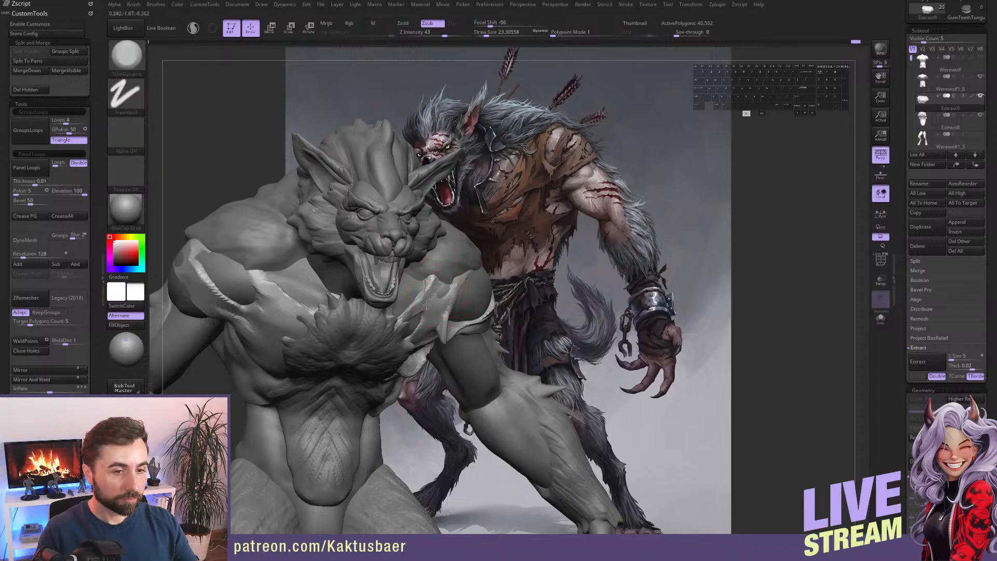
left_click_drag(450, 290, 451, 279)
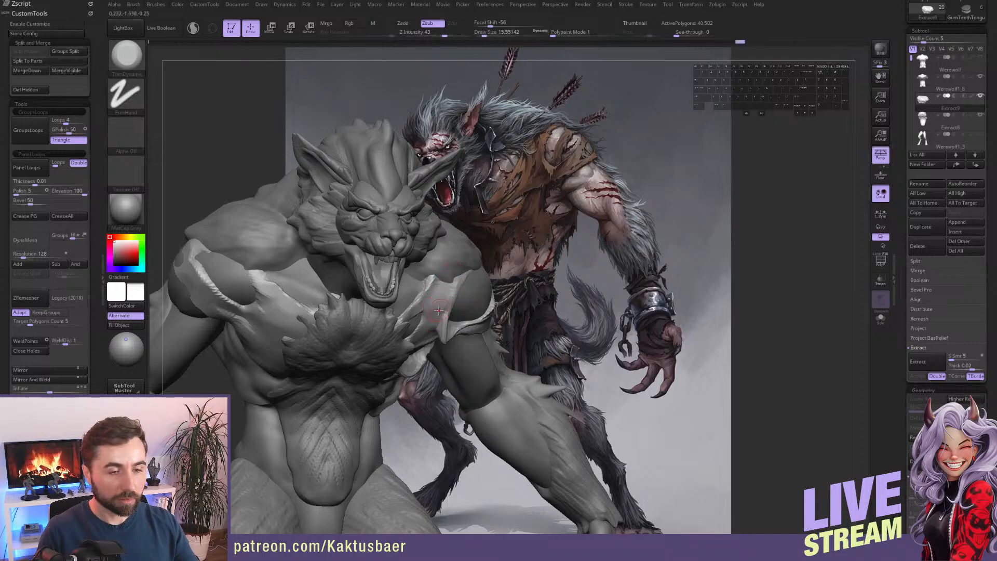
mouse_move(430, 300)
right_mouse_down()
mouse_move(406, 300)
mouse_move(446, 300)
right_mouse_up()
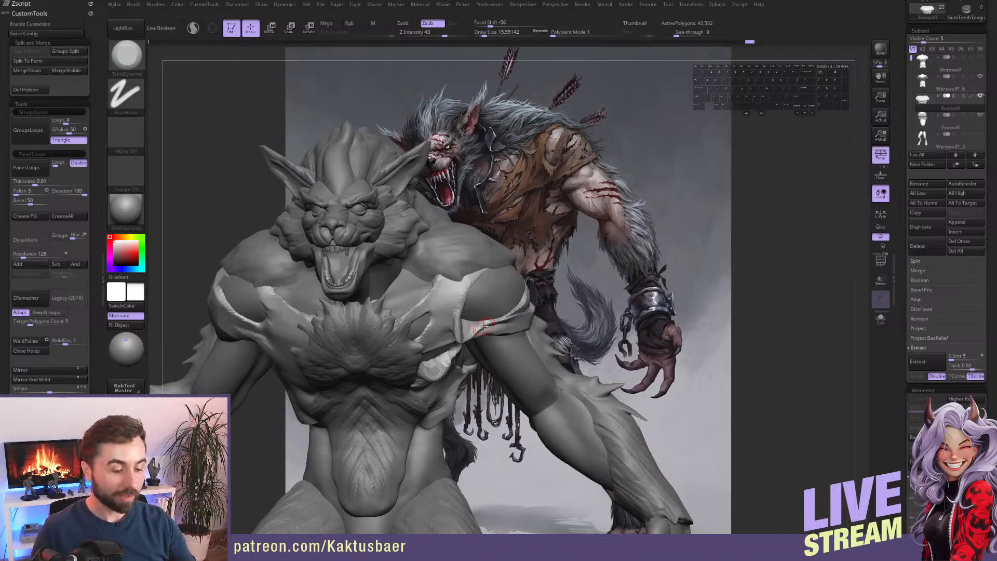
Trim the cloth band below the shoulder gap with the TrimDynamic brush at size about 16 and save the project.
right_click_drag(543, 296, 493, 306)
key("ctrl+s")
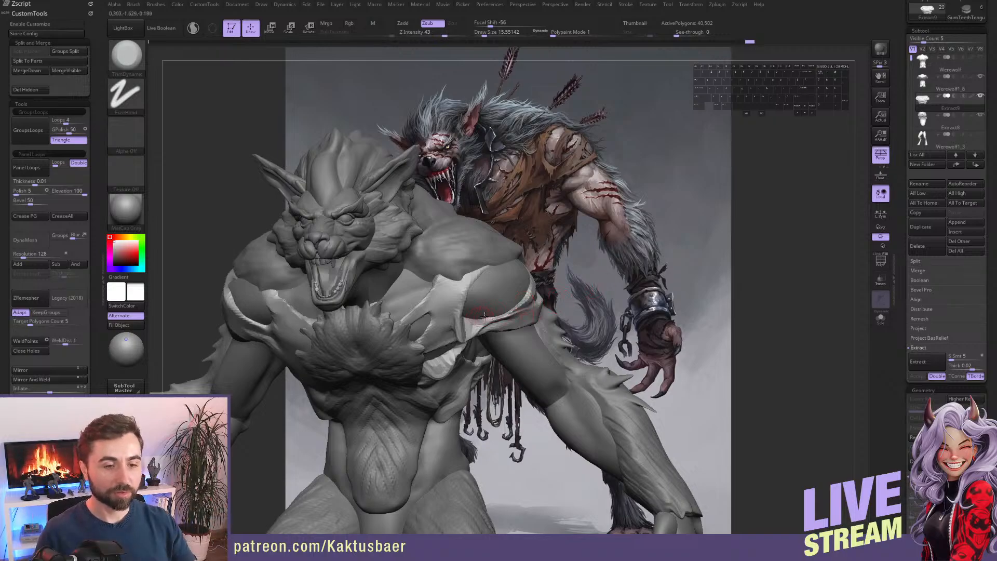
right_click_drag(479, 344, 371, 303)
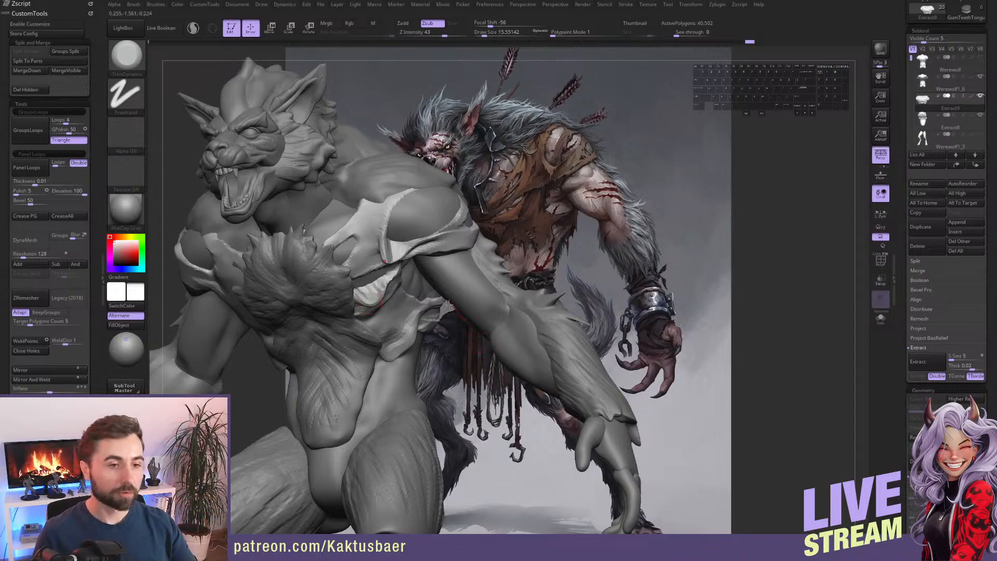
mouse_move(388, 303)
right_mouse_down()
mouse_move(431, 319)
mouse_move(401, 294)
right_mouse_up()
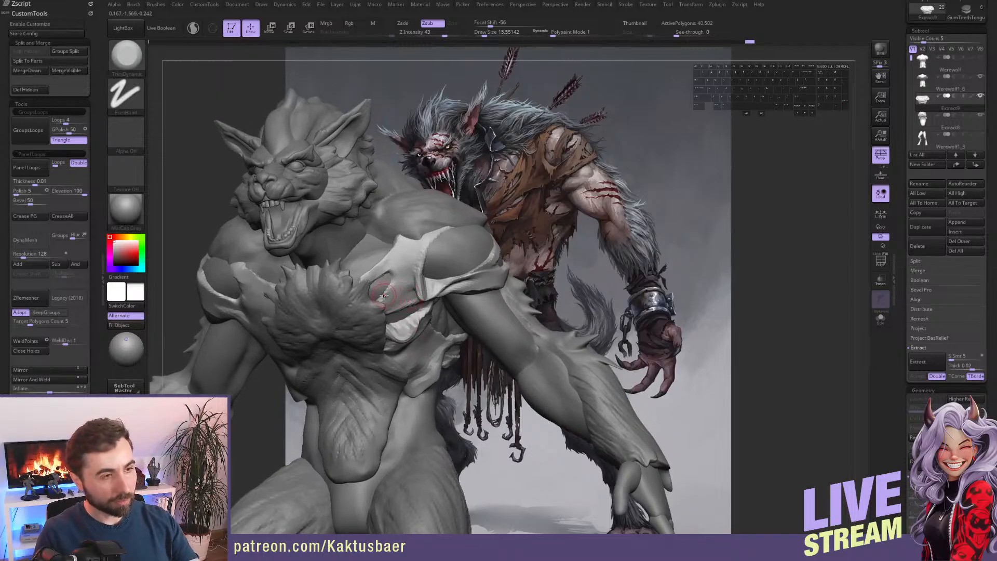
Build up the cloth around the small upper-chest opening with the ClayBuildup brush, reducing its size from about 16 to 10.
key("b")
key("c")
key("b")
key("alt+s")
key("alt+s")
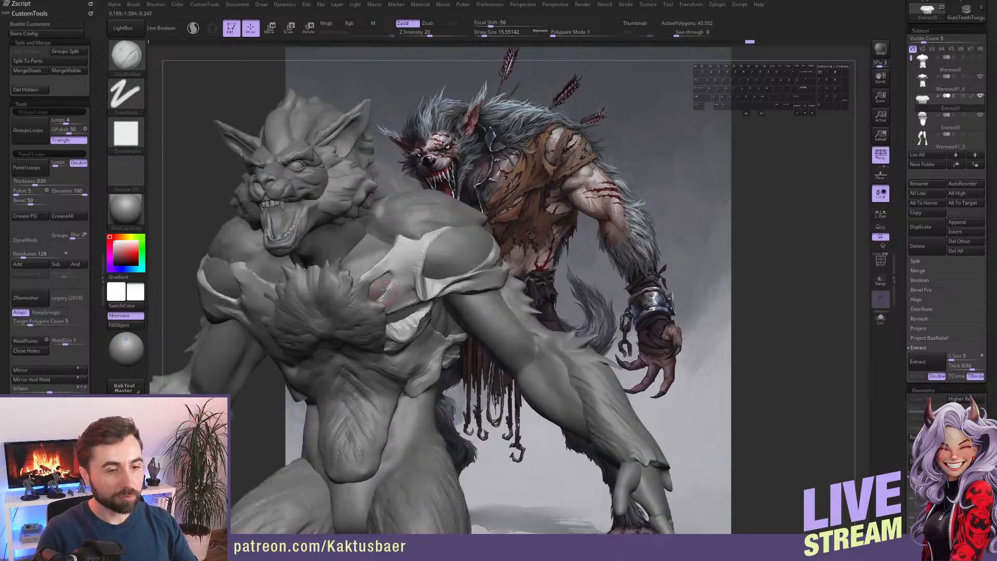
mouse_move(400, 281)
left_mouse_down()
mouse_move(380, 301)
mouse_move(383, 293)
left_mouse_up()
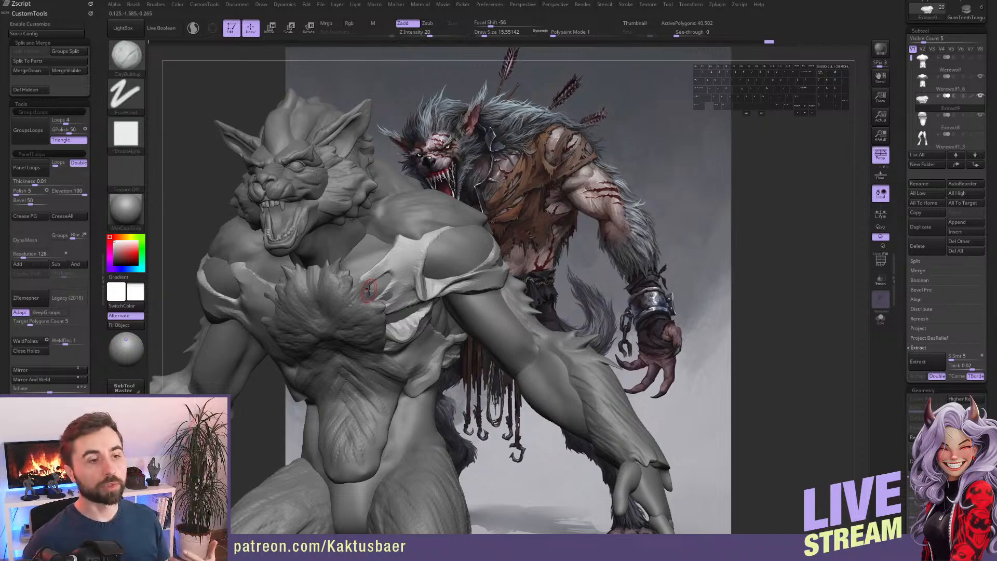
key("bracketleft")
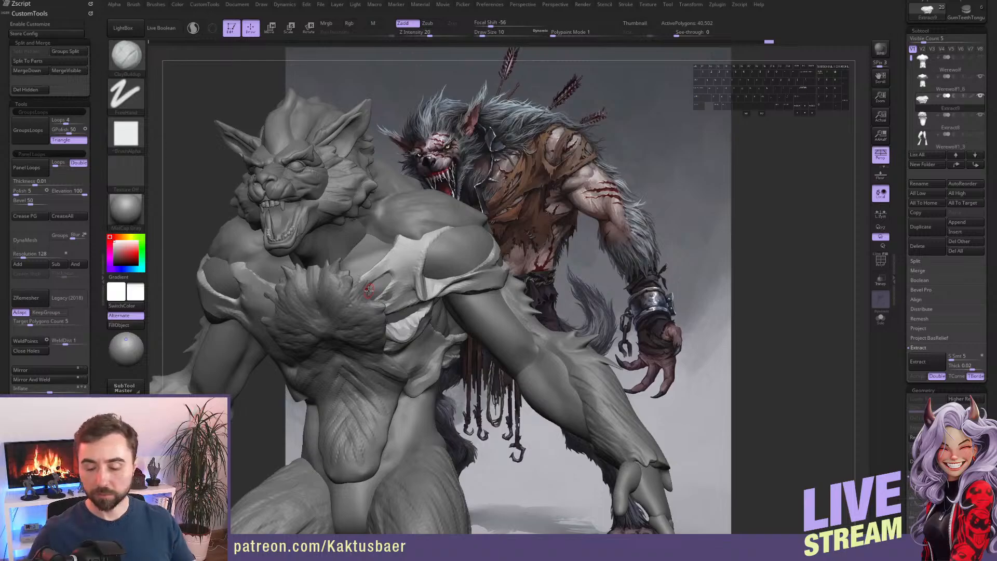
Save the project with the current state of the torn shirt.
right_click_drag(393, 247, 391, 254)
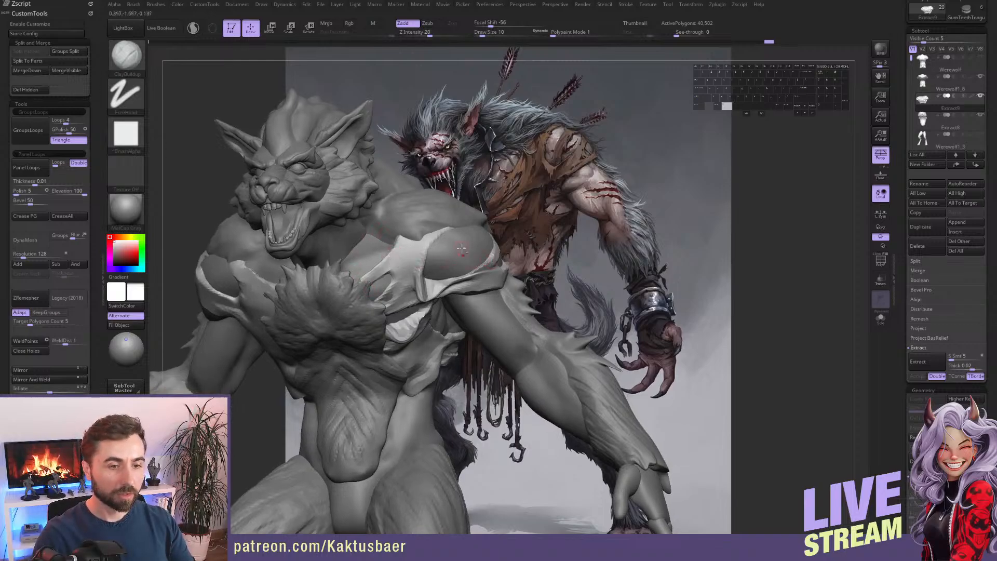
right_click_drag(462, 249, 510, 243)
key("ctrl")
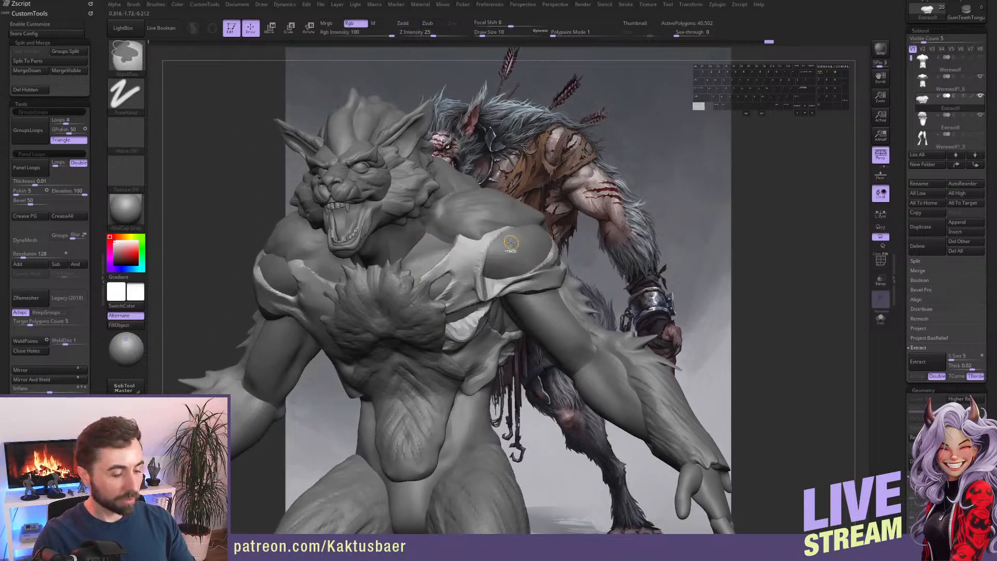
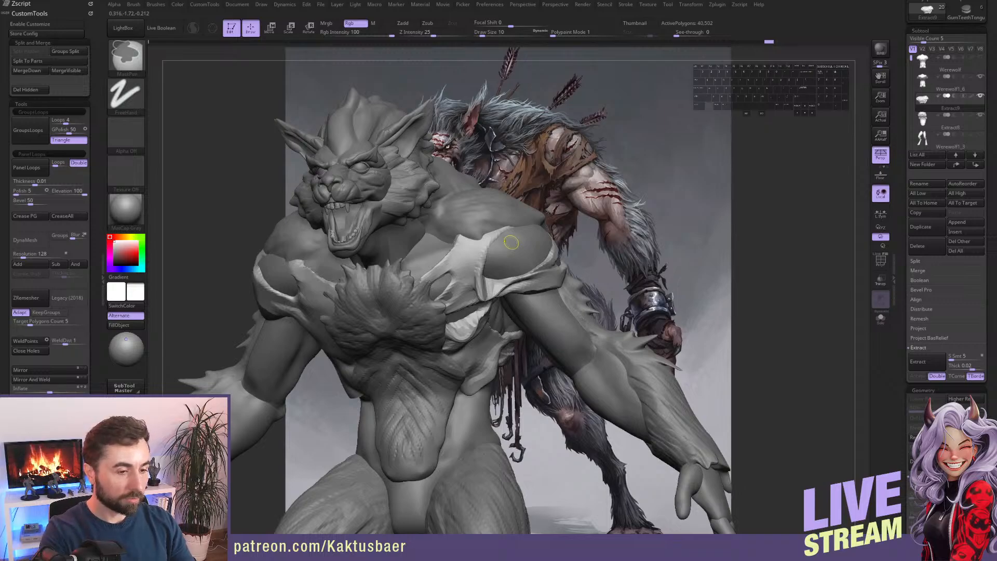
key("ctrl+s")
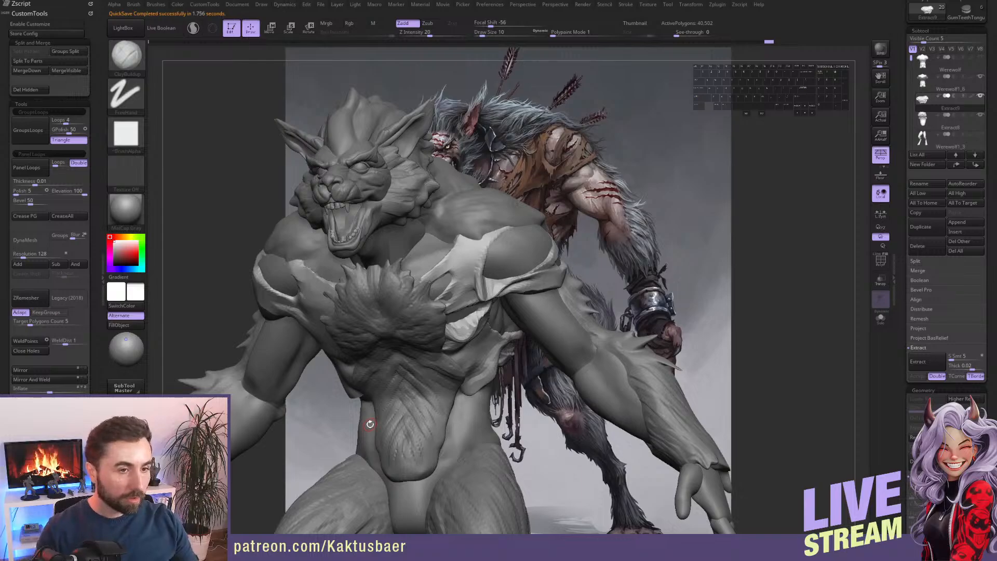
Examine the whole figure beside the concept art from several angles, selecting the belly fur piece and returning to the torn shirt.
mouse_move(493, 309)
right_mouse_down()
mouse_move(490, 322)
mouse_move(550, 290)
mouse_move(659, 209)
mouse_move(636, 207)
mouse_move(686, 198)
mouse_move(673, 210)
right_mouse_up()
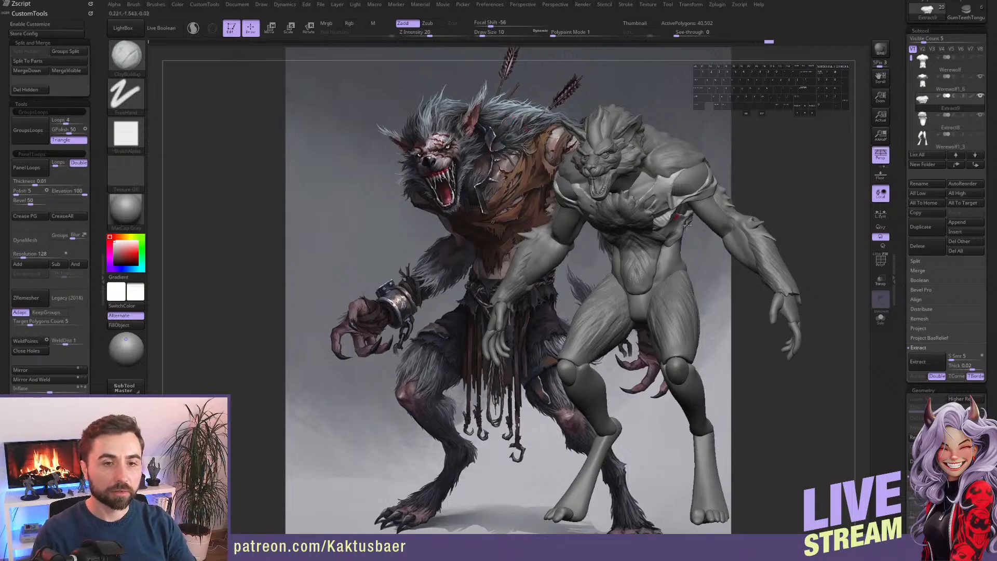
right_click_drag(661, 253, 658, 219)
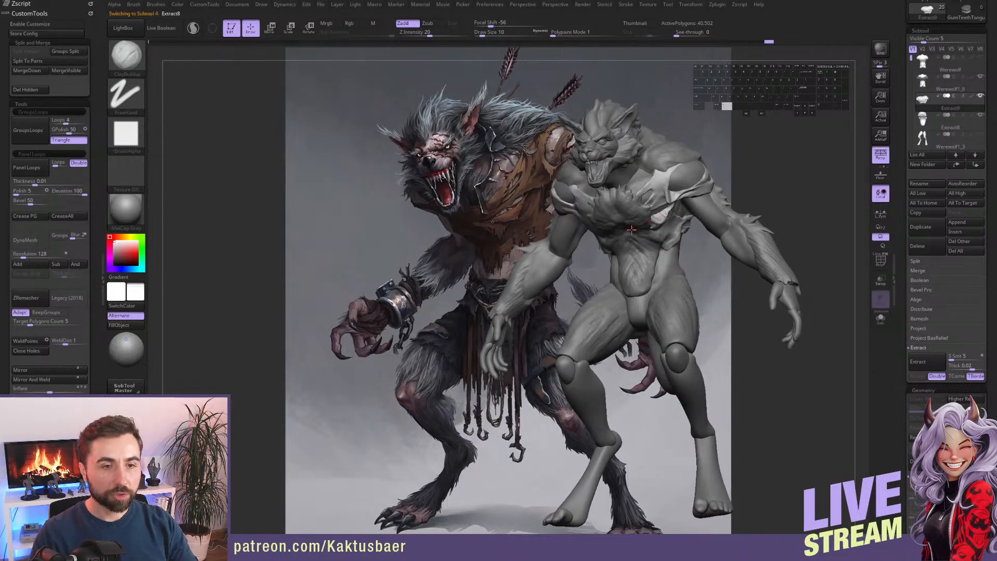
left_click(643, 258, "alt")
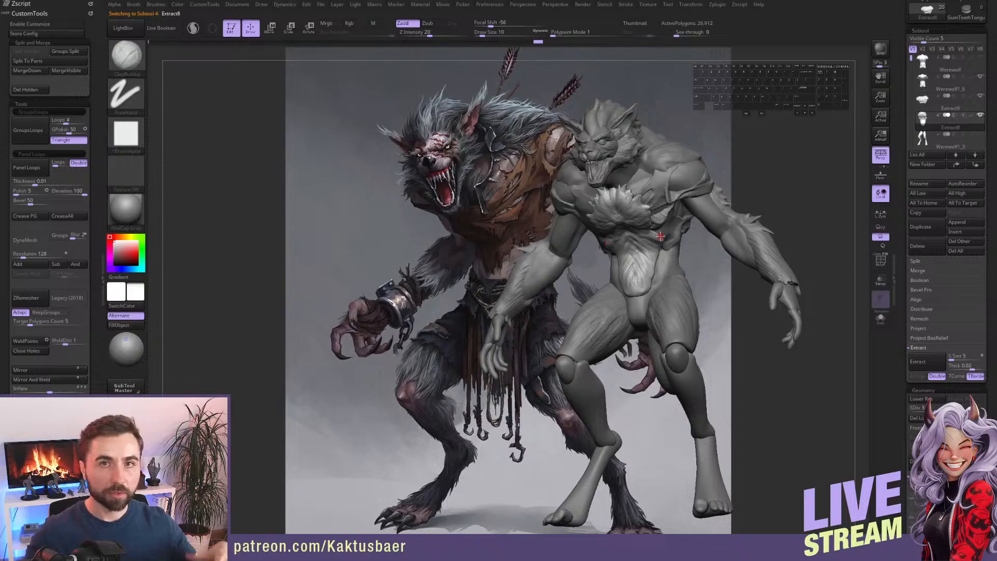
left_click(666, 198, "alt")
mouse_move(663, 208)
right_mouse_down("alt")
mouse_move(642, 265)
mouse_move(617, 251)
mouse_move(619, 235)
mouse_move(643, 273)
mouse_move(635, 256)
mouse_move(630, 270)
mouse_move(713, 213)
right_mouse_up("alt")
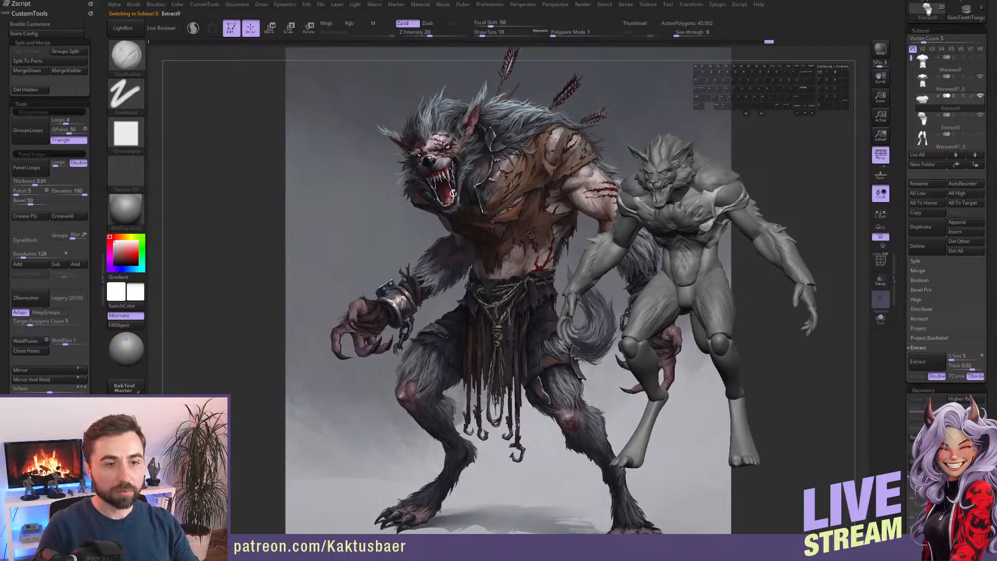
right_click_drag(627, 247, 650, 260, "alt")
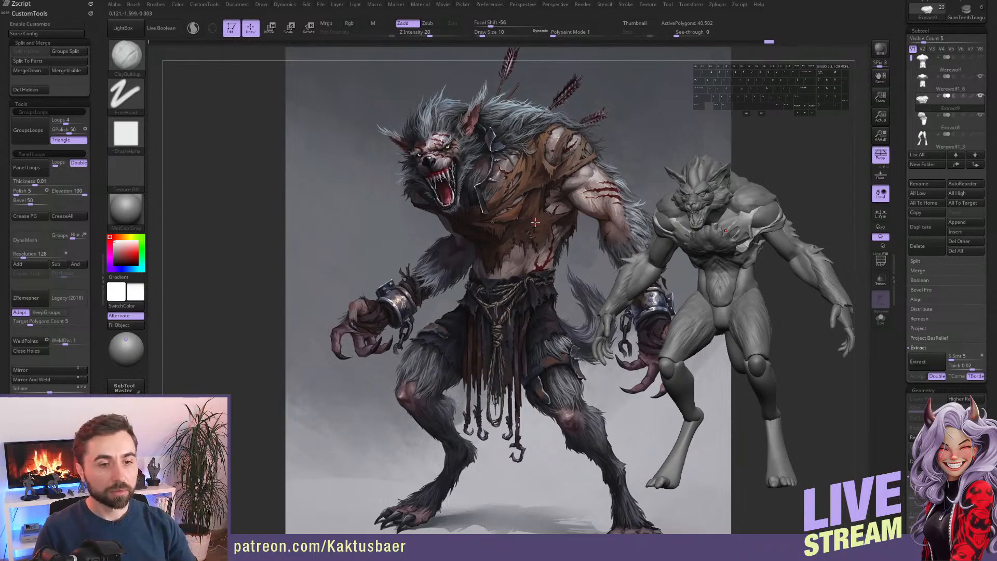
right_click_drag(704, 247, 743, 239)
right_click_drag(743, 239, 646, 262, "alt")
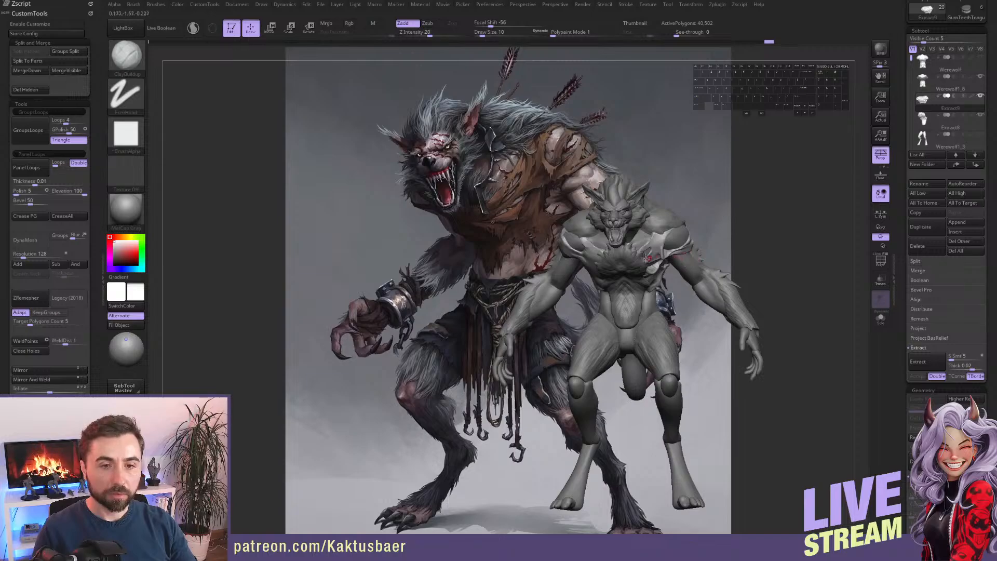
right_click_drag(647, 258, 620, 251)
right_click_drag(641, 247, 652, 234, "alt")
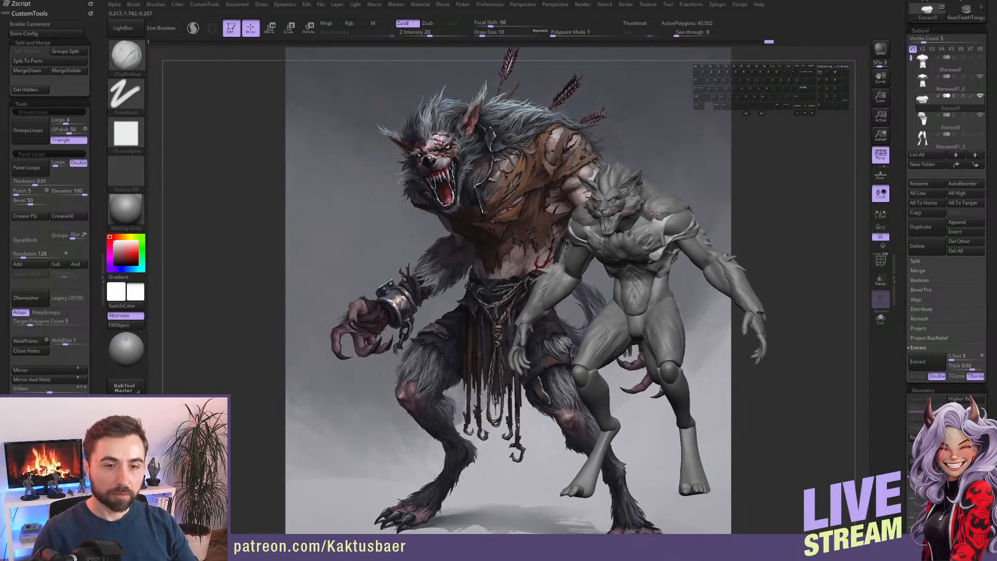
right_click_drag(652, 266, 614, 236)
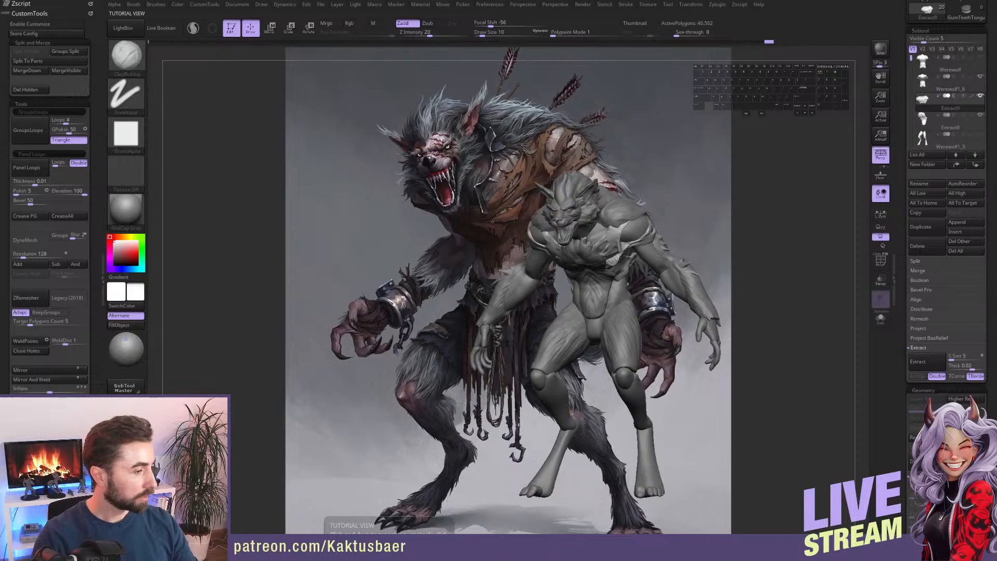
Switch to the ArtStation store page to view its products and return to the ZBrush sculpt.
key("alt+Tab")
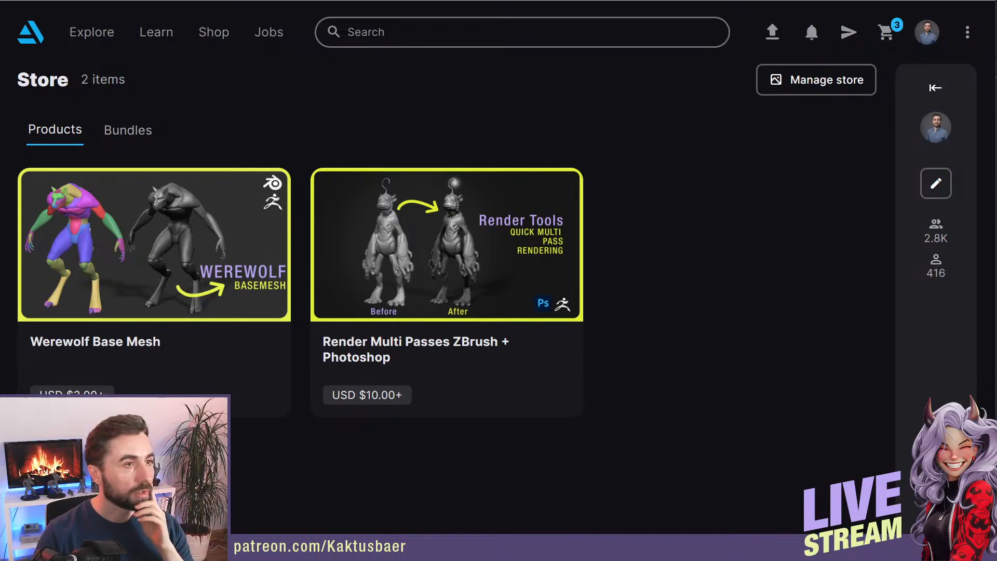
key("ctrl+Tab")
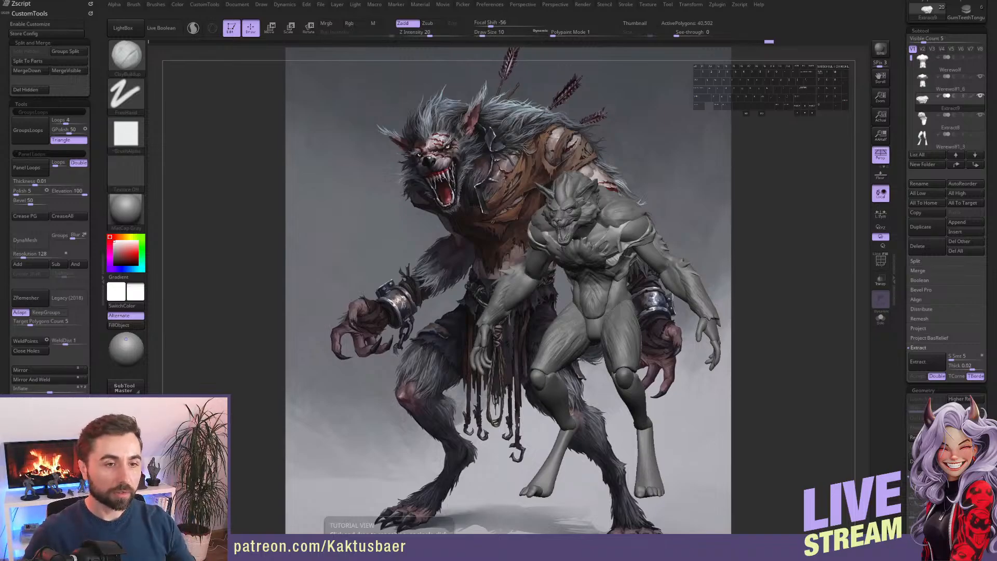
Select the werewolf's head piece and equip the Move brush at a size of about 33 for adjusting the ear area.
right_click_drag(613, 249, 592, 250)
right_click_drag(592, 249, 596, 330, "ctrl")
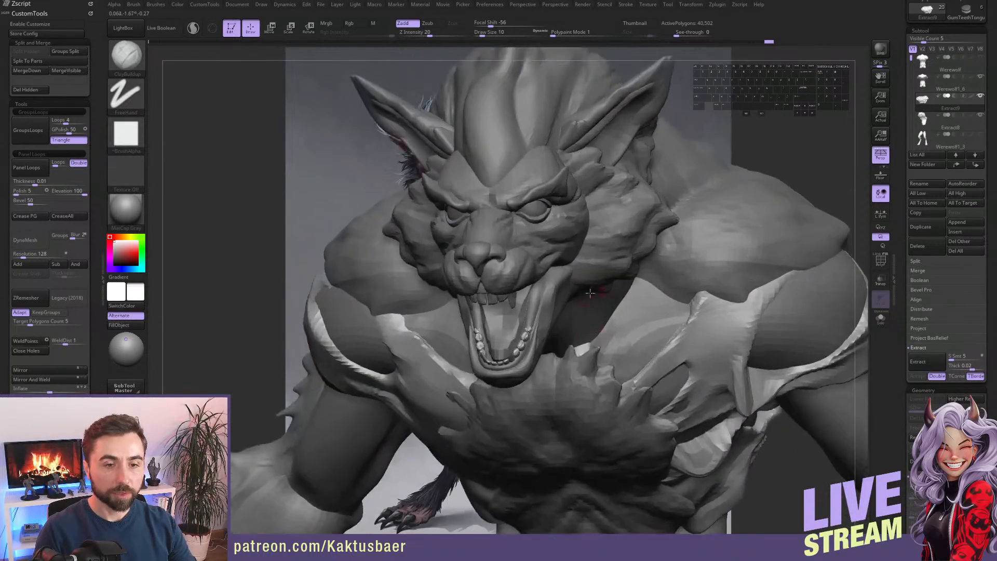
left_click(555, 163, "alt")
right_click_drag(554, 165, 552, 302, "alt")
key("w")
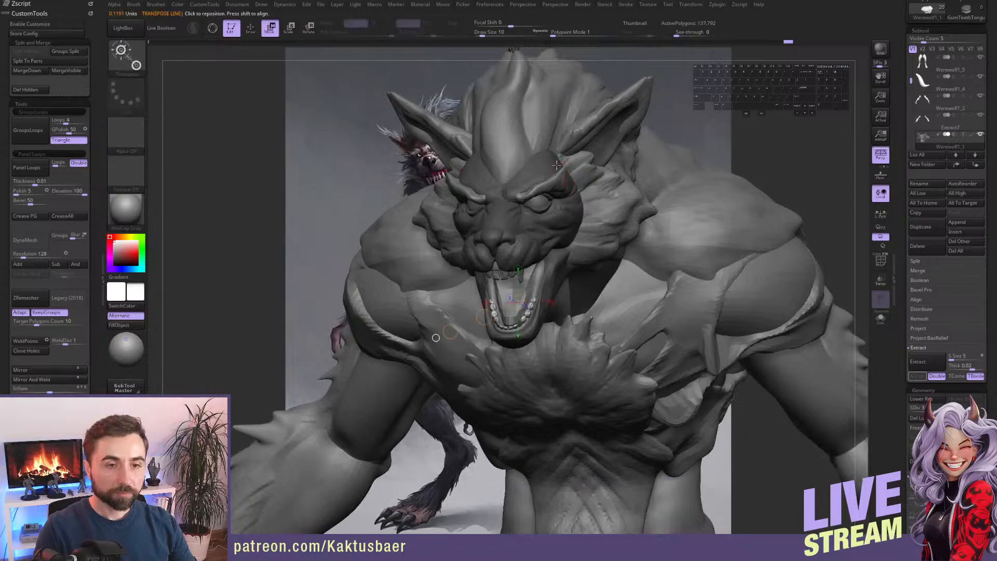
left_click(559, 167, "ctrl")
left_click(706, 134, "ctrl")
key("q")
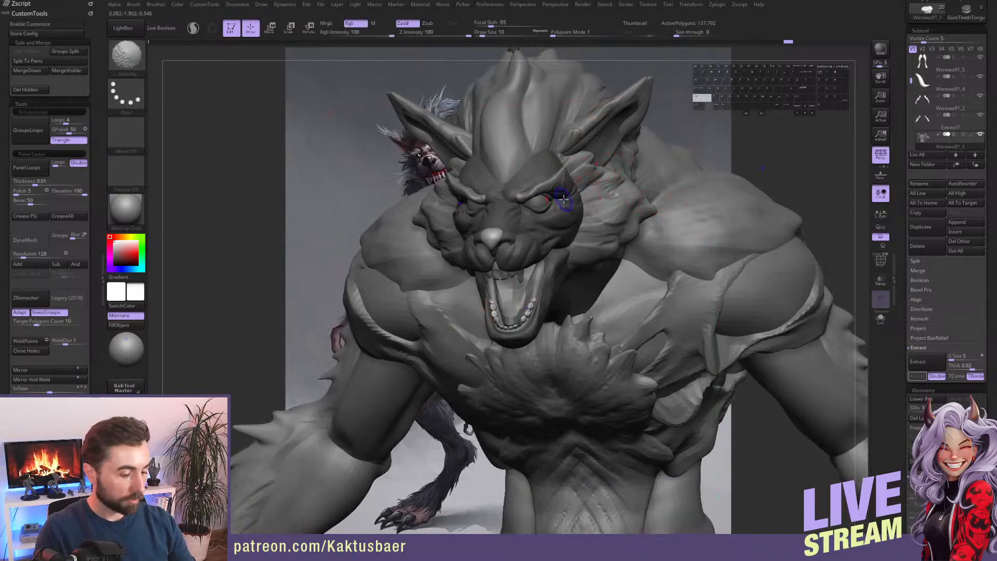
key("ctrl+shift+a")
key("5")
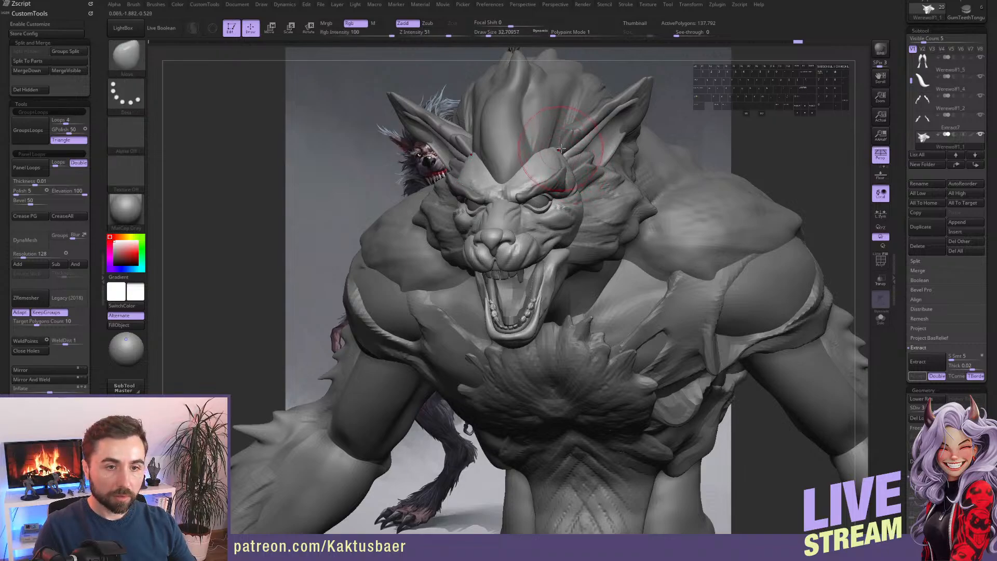
Isolate the head to mask its ears, show all pieces again, and adjust the ear area with the Move brush.
right_click_drag(561, 149, 646, 151, "alt")
key("alt+s")
key("w")
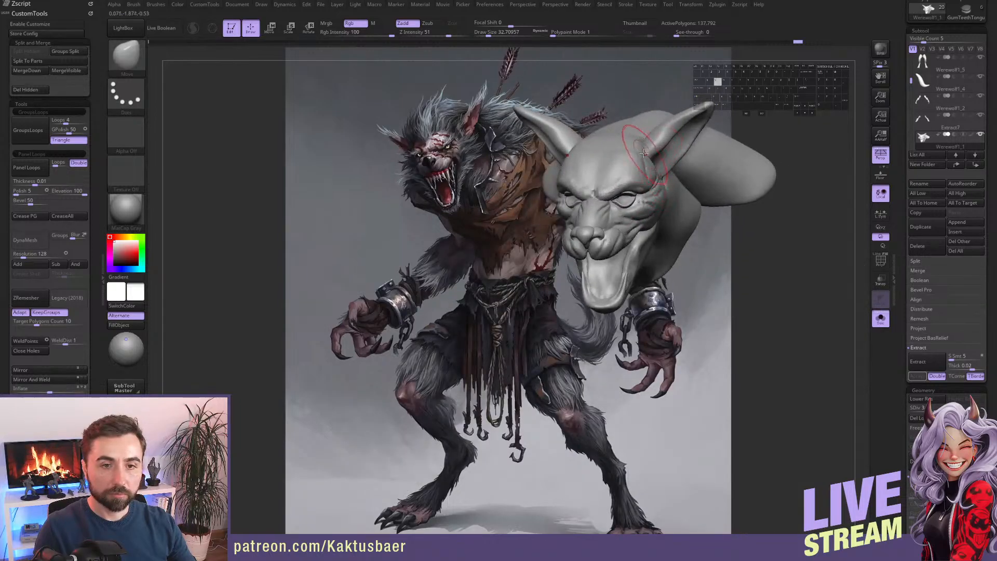
key("q")
right_click_drag(741, 167, 741, 235)
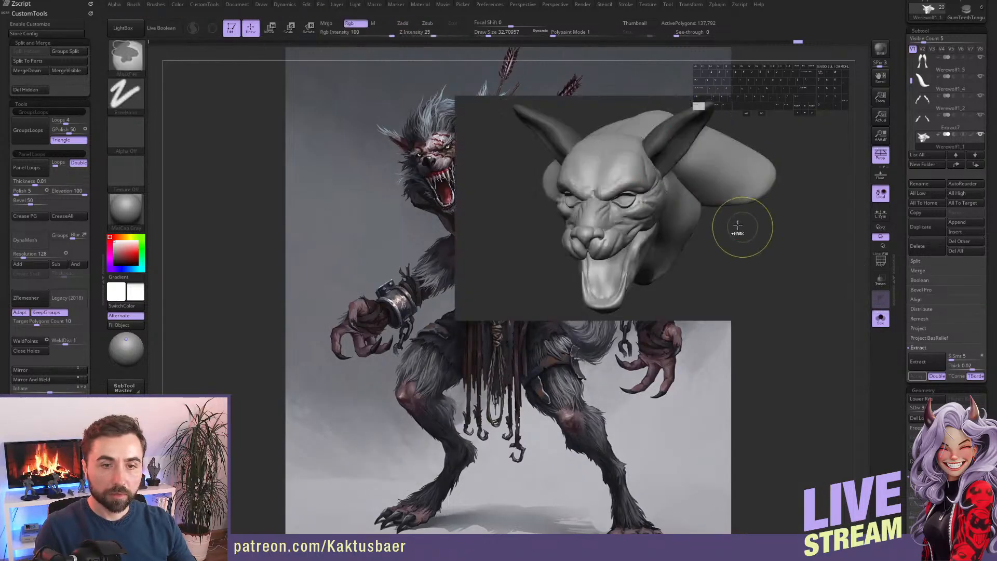
key("alt+s")
right_click_drag(674, 199, 657, 148)
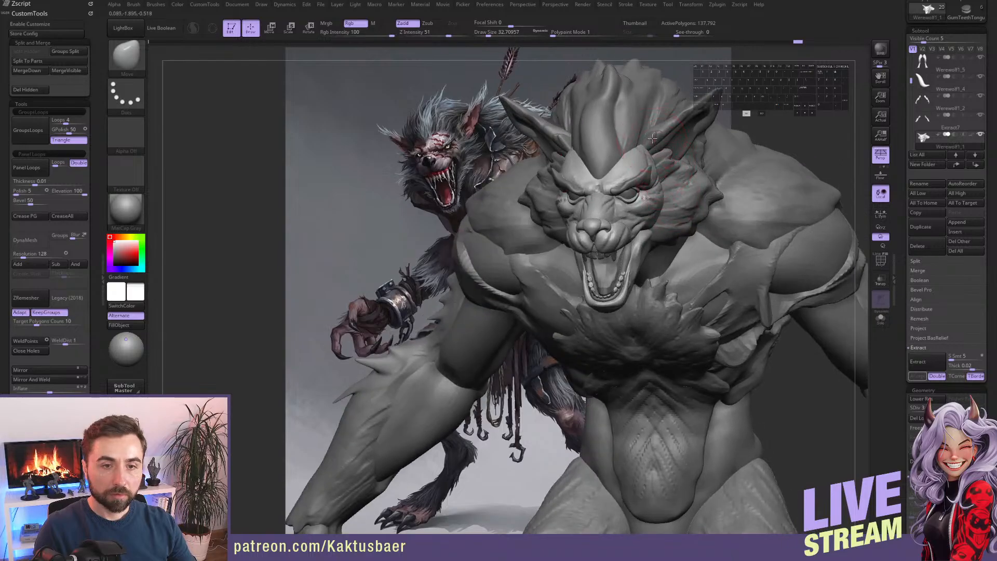
key("s")
left_click_drag(649, 146, 649, 146)
Select the torn shirt and pull its chest cloth forward over the chest fur with the Move brush at a size of about 68.
mouse_move(649, 179)
right_mouse_down("alt")
mouse_move(592, 197)
mouse_move(583, 186)
mouse_move(537, 190)
mouse_move(553, 195)
mouse_move(564, 174)
mouse_move(611, 183)
mouse_move(571, 198)
mouse_move(603, 237)
mouse_move(682, 237)
mouse_move(677, 214)
right_mouse_up("alt")
left_click(609, 220, "alt")
right_click_drag(678, 214, 647, 210)
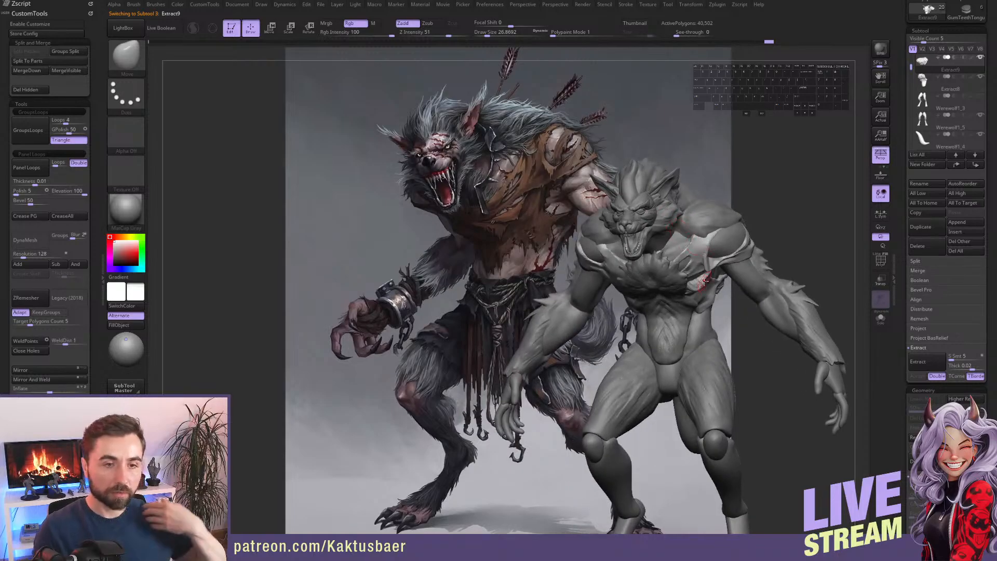
mouse_move(634, 234)
right_mouse_down()
mouse_move(672, 243)
mouse_move(670, 270)
right_mouse_up()
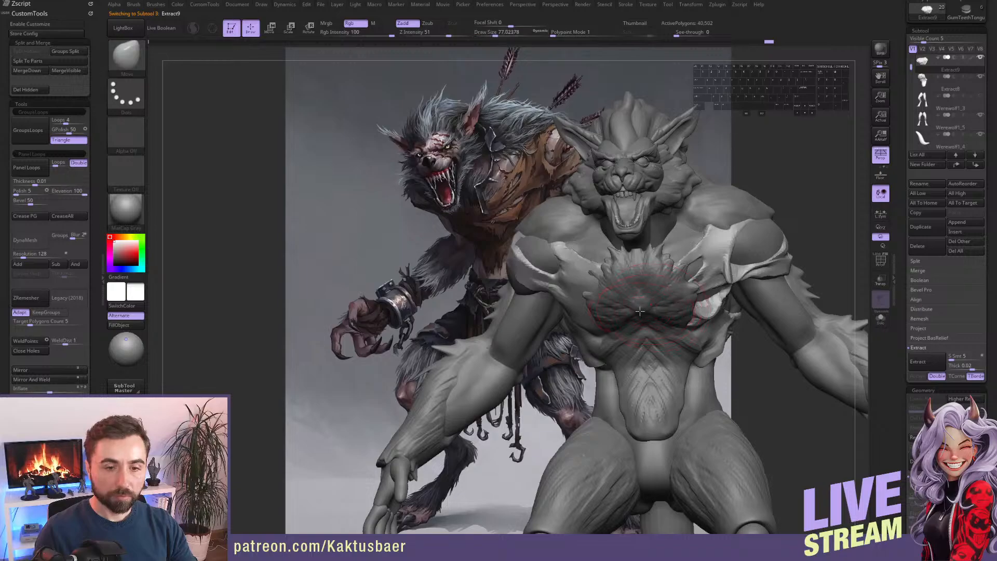
key("s")
mouse_move(631, 310)
left_mouse_down()
mouse_move(638, 306)
mouse_move(616, 308)
mouse_move(670, 316)
left_mouse_up()
key("s")
left_click_drag(638, 285, 600, 313)
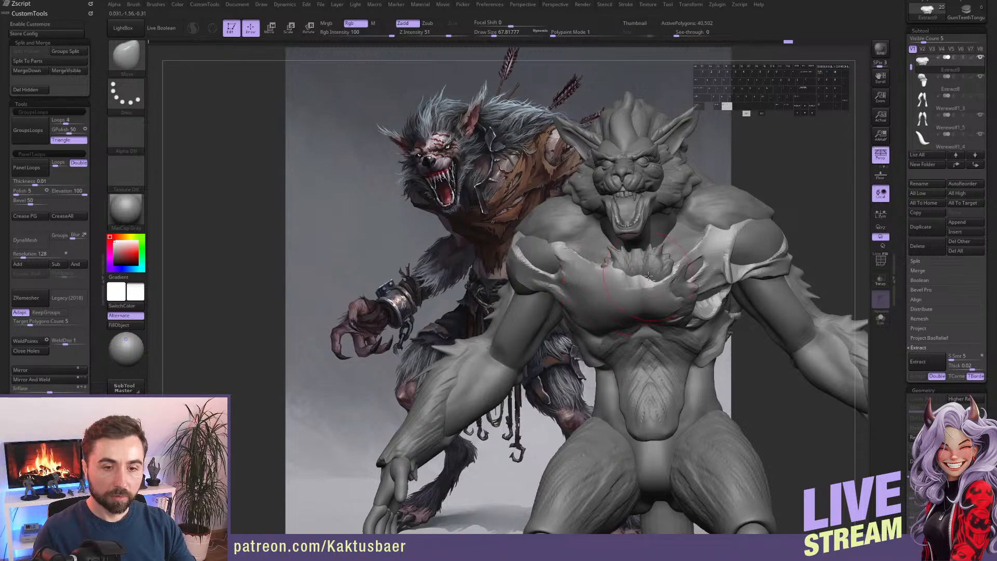
Refine the shirt's ragged neckline in front of the chest fur with the Move brush at a size of about 49.
left_click_drag(648, 276, 649, 278, "alt")
key("s")
left_click_drag(650, 279, 647, 278)
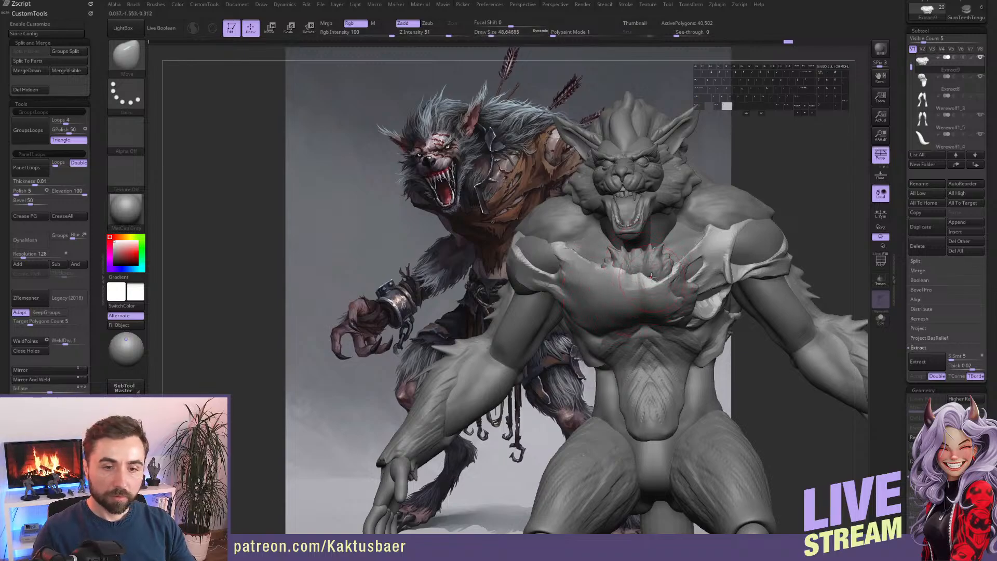
left_click_drag(657, 261, 657, 261, "alt")
key("s")
mouse_move(657, 260)
left_mouse_down()
mouse_move(623, 253)
mouse_move(656, 273)
mouse_move(589, 267)
mouse_move(601, 259)
mouse_move(660, 277)
left_mouse_up()
Build up folds across the shirt's chest with the ClayBuildup brush, reducing its size from about 35 to 18.
key("3")
key("s")
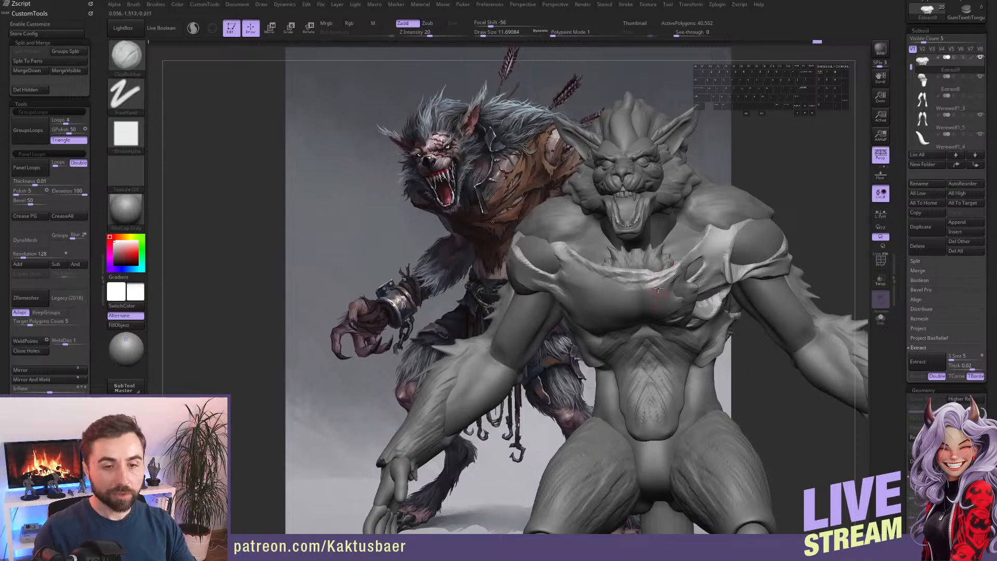
right_click_drag(658, 289, 659, 297)
left_click(659, 297, "alt")
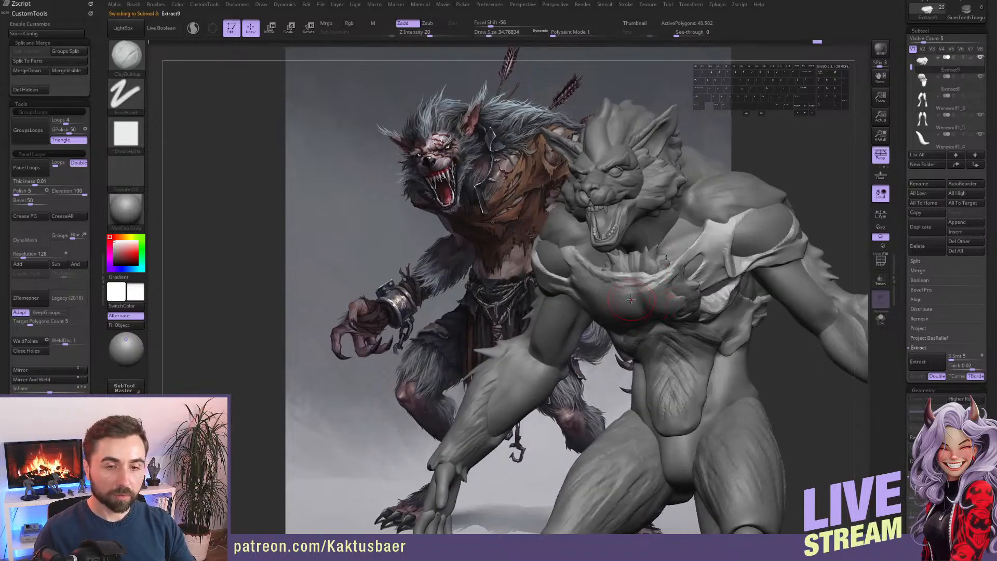
right_click_drag(631, 300, 623, 299)
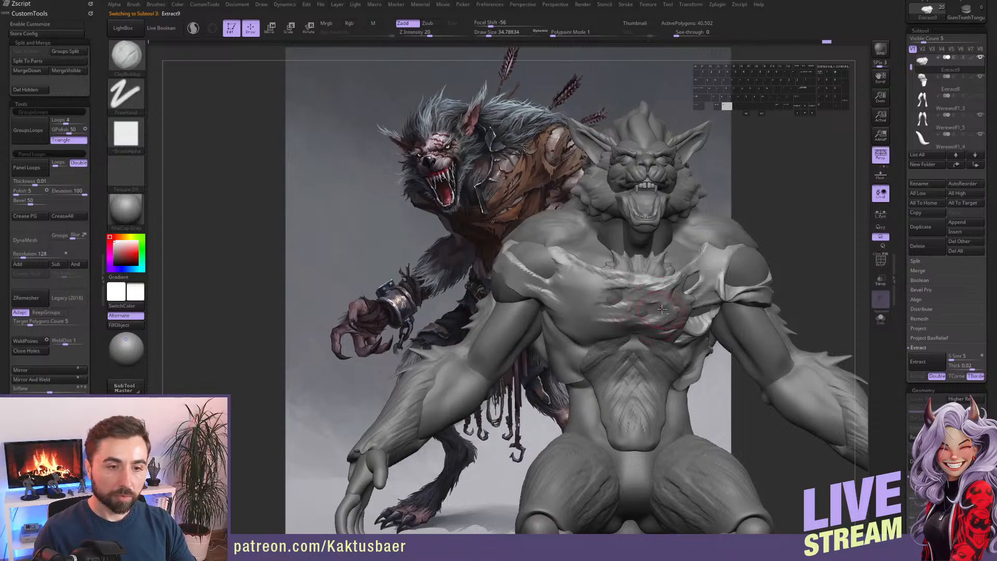
right_click_drag(662, 311, 680, 303)
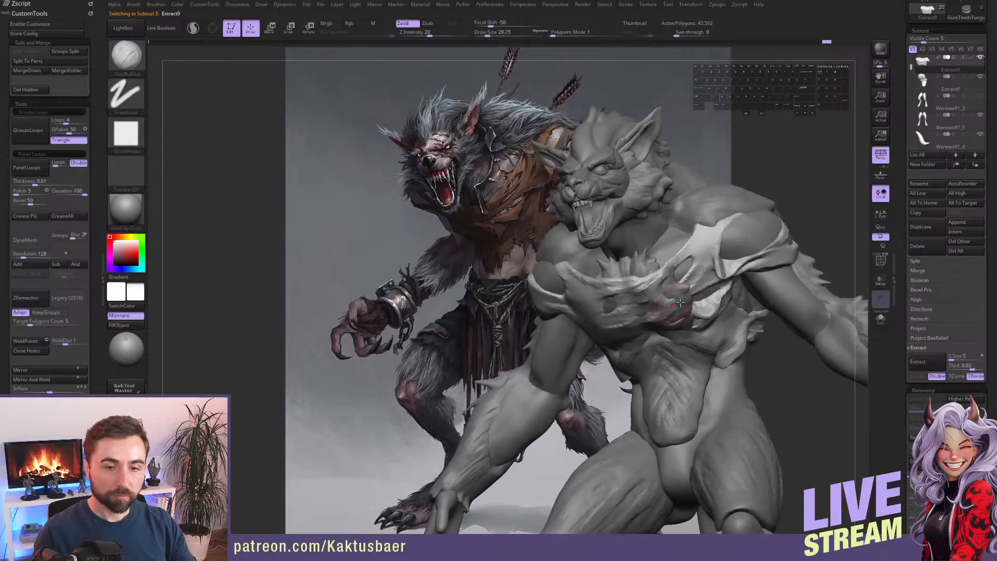
left_click_drag(680, 303, 690, 294)
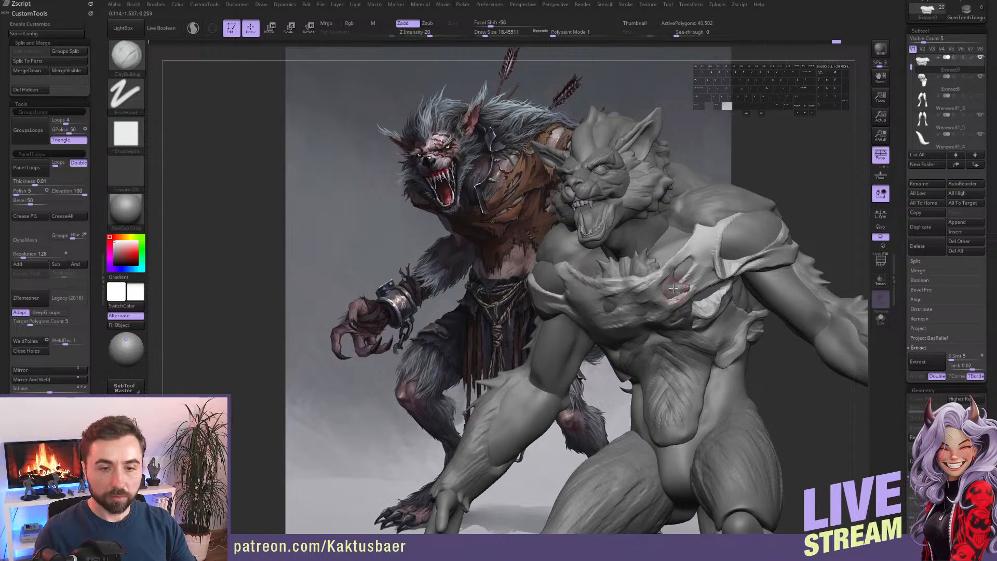
Select the chest fur piece and adjust the tufts above the shirt's neckline with the Move brush at a size of about 46.
left_click(674, 291, "alt")
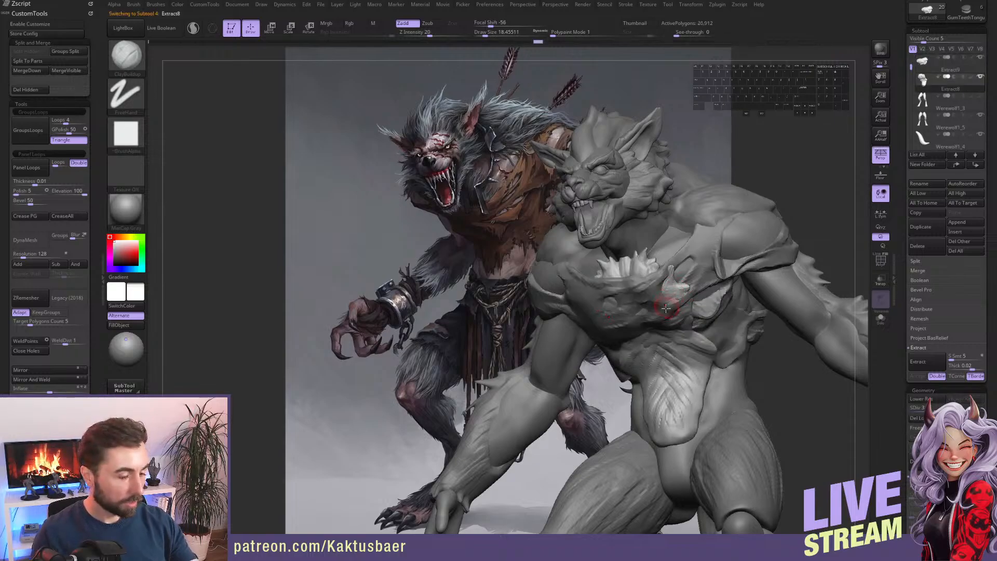
key("b")
key("m")
key("v")
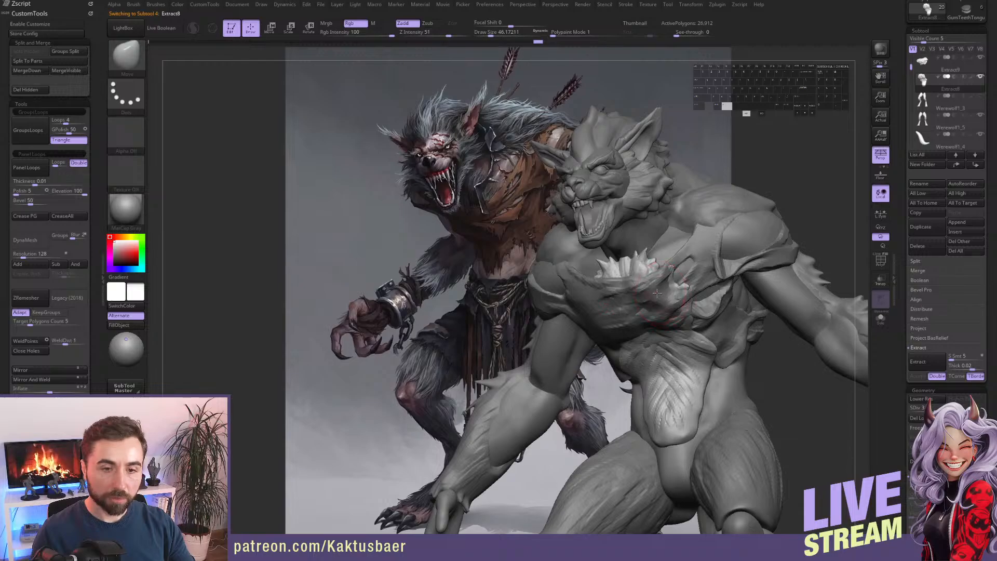
left_click_drag(628, 273, 640, 261)
left_click_drag(621, 273, 623, 266)
key("q")
key("q")
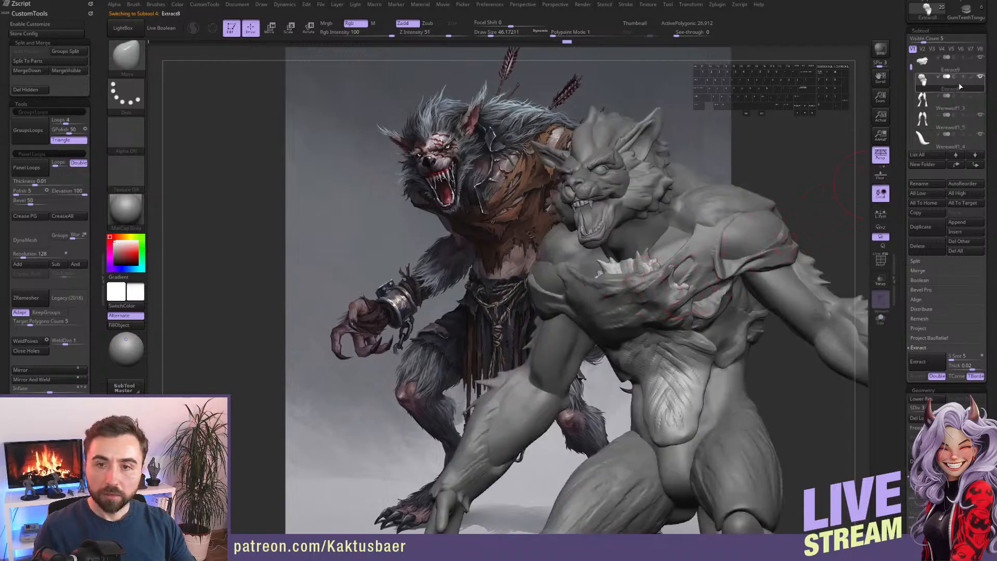
Hide the torn shirt and reshape the side of the chest fur with the Move brush, reducing its size to about 33.
left_click(980, 58)
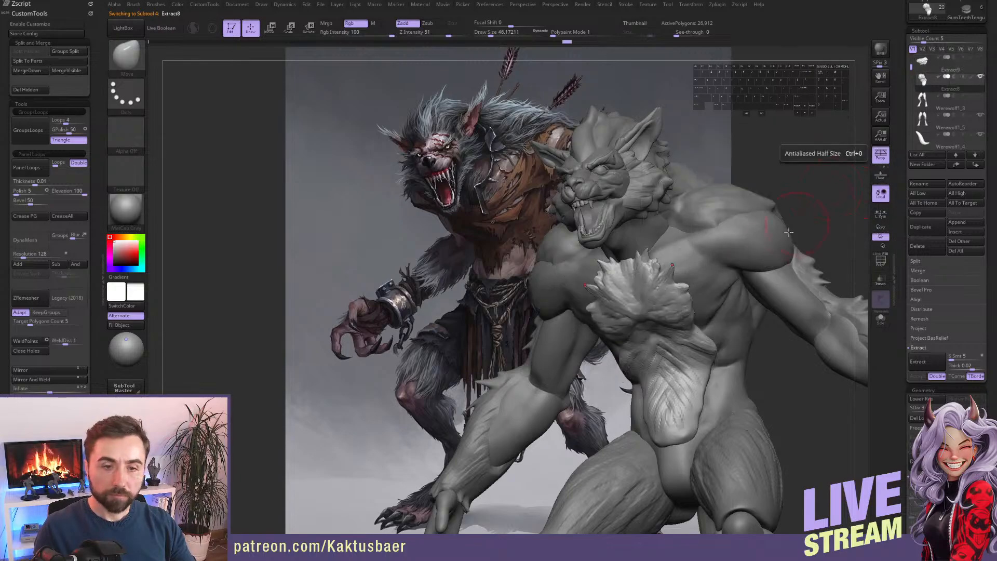
key("bracketright")
key("bracketright")
key("bracketright")
mouse_move(669, 316)
left_mouse_down("alt")
mouse_move(659, 317)
mouse_move(657, 289)
left_mouse_up("alt")
key("bracketleft")
key("bracketleft")
key("bracketleft")
key("bracketleft")
key("bracketleft")
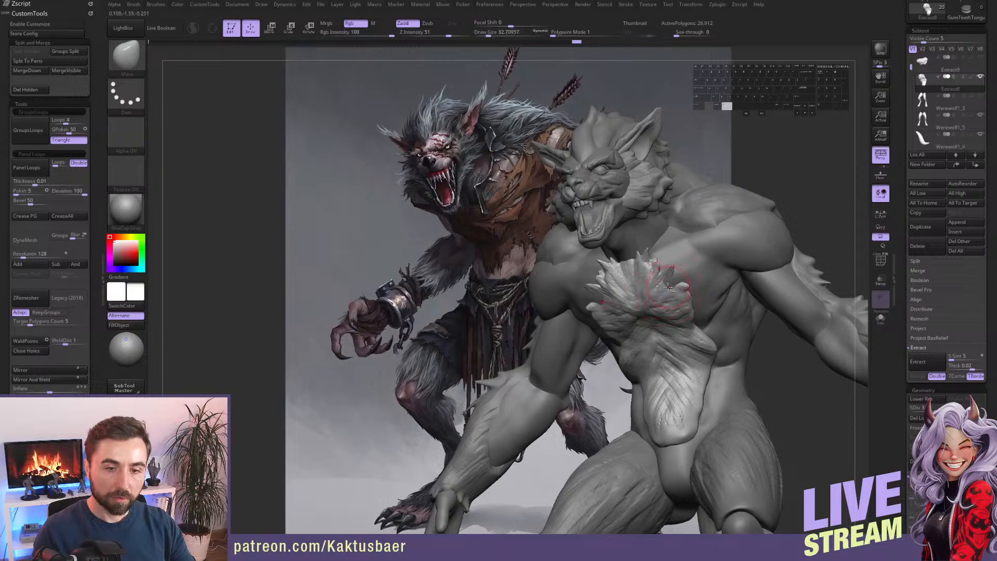
Reshape and smooth the middle of the chest fur using the Move brush at sizes of about 68 and 54.
key("bracketright")
key("bracketright")
key("bracketright")
right_click_drag(667, 268, 631, 276)
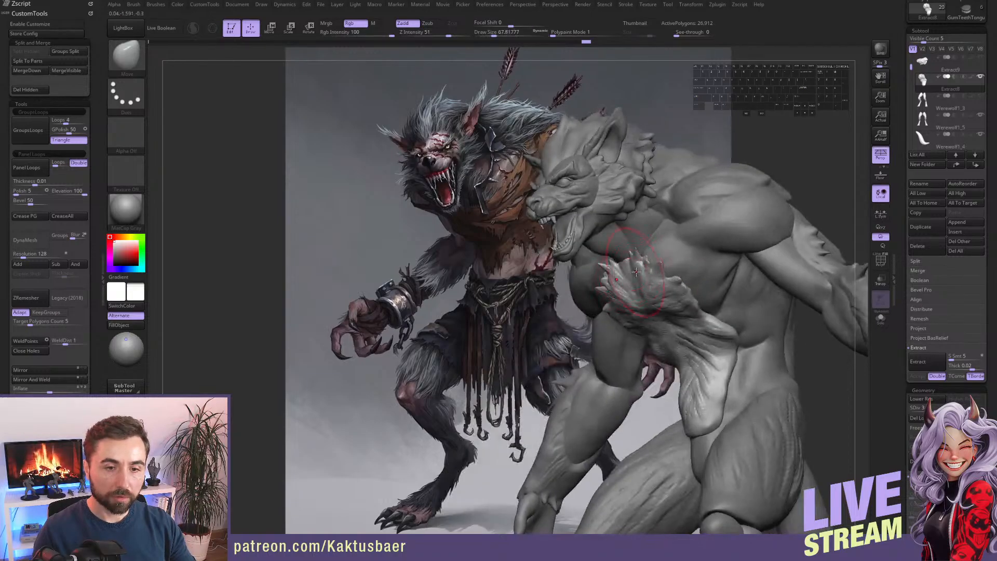
left_click_drag(635, 271, 635, 268)
key("s")
left_click_drag(636, 269, 633, 273)
key("s")
mouse_move(644, 285)
left_mouse_down()
mouse_move(648, 302)
mouse_move(644, 294)
left_mouse_up()
right_click_drag(643, 292, 658, 294)
Adjust the fur below the chest and along the belly with the Move brush, and show the torn shirt again.
mouse_move(702, 336)
left_mouse_down("alt")
mouse_move(695, 356)
mouse_move(705, 338)
left_mouse_up("alt")
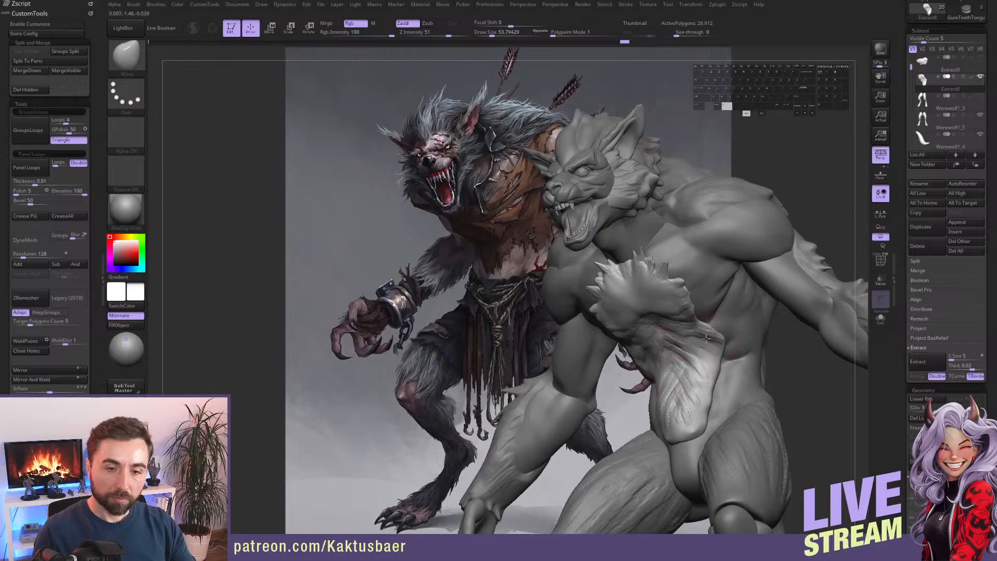
right_click_drag(682, 330, 657, 308, "alt")
mouse_move(657, 369)
left_mouse_down("alt")
mouse_move(658, 389)
mouse_move(658, 364)
left_mouse_up("alt")
mouse_move(658, 359)
right_mouse_down()
mouse_move(679, 368)
mouse_move(649, 327)
right_mouse_up()
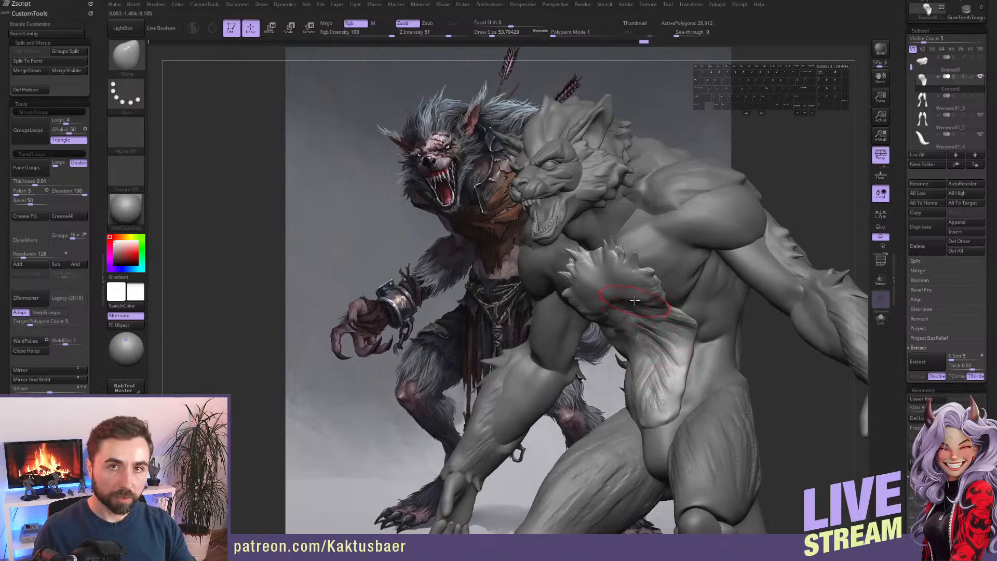
left_click(980, 59)
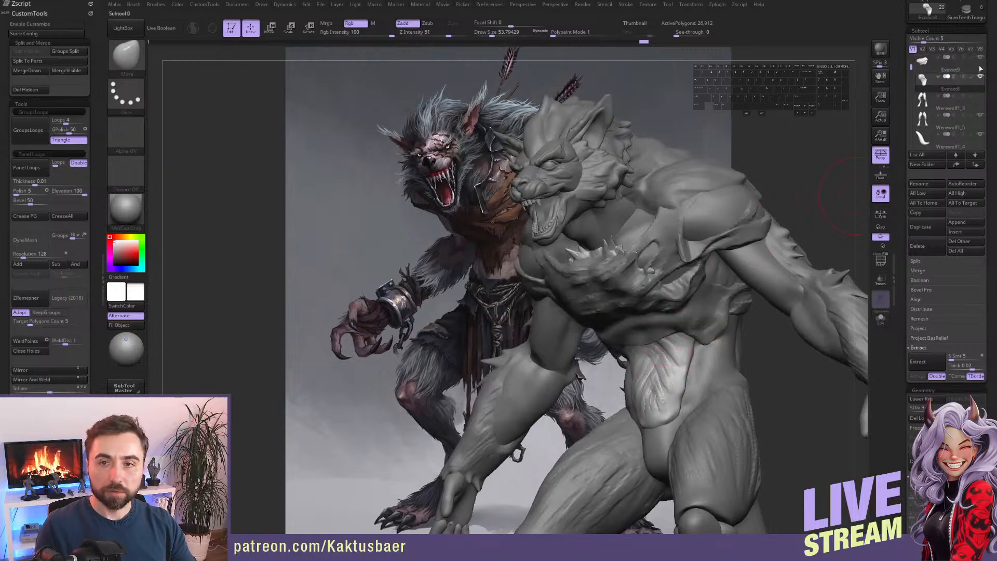
Select the torn shirt and reshape the cloth across the front of the chest with the Move brush.
right_click_drag(621, 273, 603, 284)
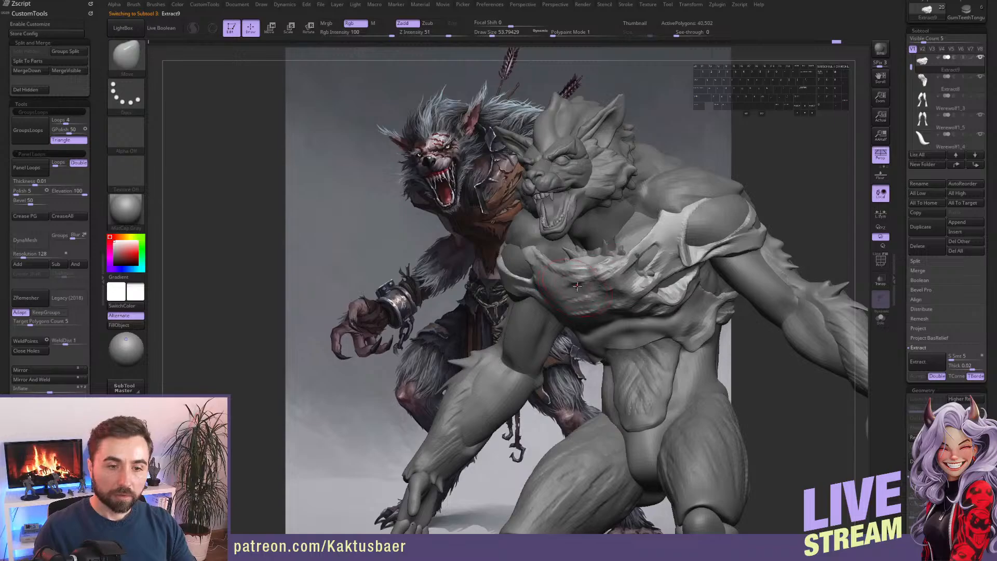
key("s")
left_click_drag(573, 293, 577, 294)
right_click_drag(553, 296, 572, 302)
mouse_move(572, 302)
left_mouse_down("alt")
mouse_move(555, 304)
mouse_move(571, 299)
mouse_move(583, 269)
mouse_move(561, 274)
left_mouse_up("alt")
key("s")
key("s")
key("s")
mouse_move(623, 273)
left_mouse_down()
mouse_move(603, 278)
mouse_move(616, 285)
left_mouse_up()
Adjust the shirt's folds and edge at the middle of the neckline with the Move brush, resizing it from about 44 to 51.
key("s")
mouse_move(609, 285)
right_mouse_down()
mouse_move(625, 284)
mouse_move(630, 298)
mouse_move(622, 282)
right_mouse_up()
key("s")
left_click_drag(620, 282, 616, 282)
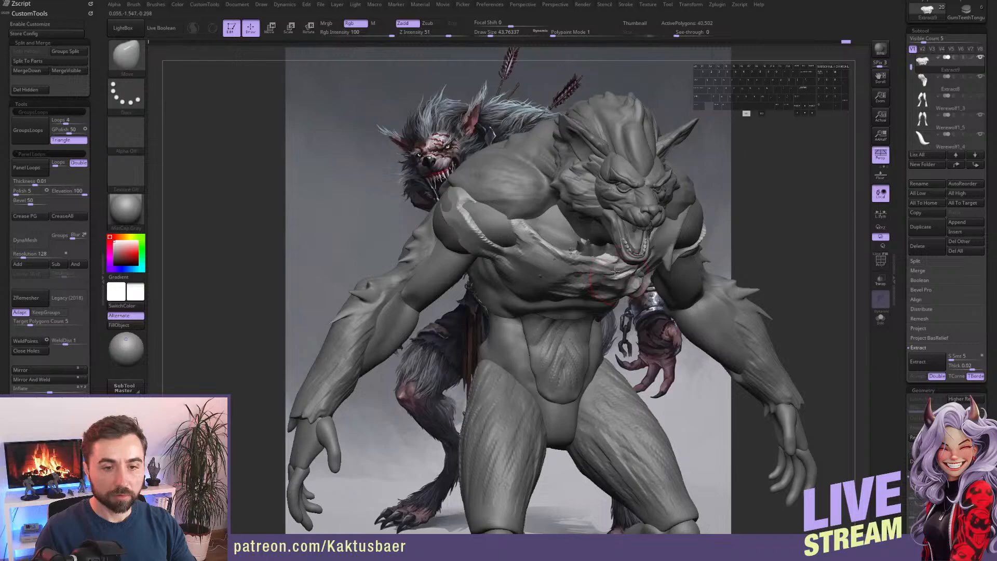
right_click_drag(615, 270, 621, 277)
left_click_drag(618, 276, 616, 276)
key("s")
right_click_drag(619, 273, 637, 261)
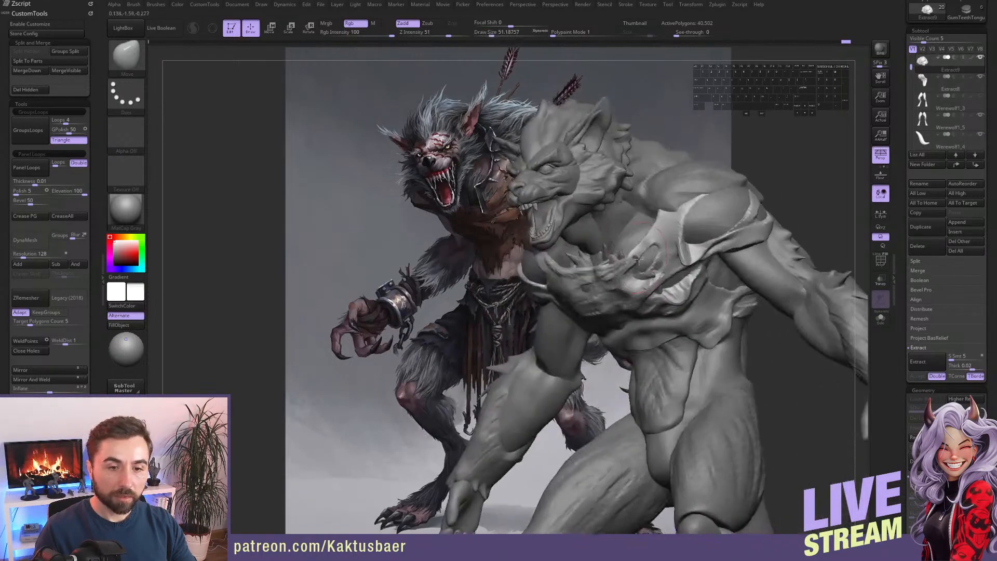
Compare the shirt with the concept art and adjust the cloth beside the upper-chest tear with the Move brush at about 39.
right_click_drag(571, 266, 665, 224, "alt")
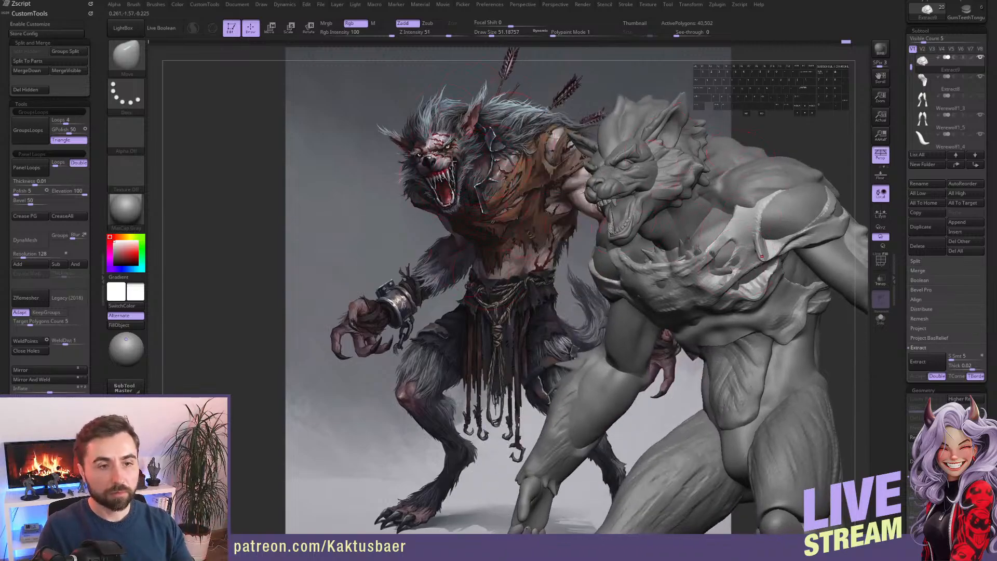
mouse_move(715, 191)
right_mouse_down()
mouse_move(636, 270)
mouse_move(638, 281)
right_mouse_up()
key("s")
left_click_drag(637, 281, 634, 281)
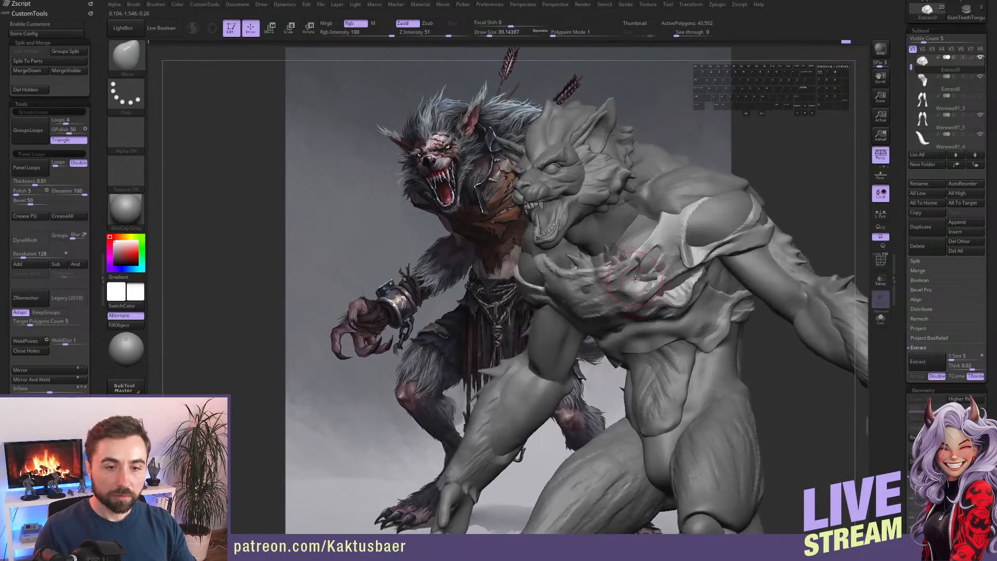
right_click_drag(634, 281, 621, 265)
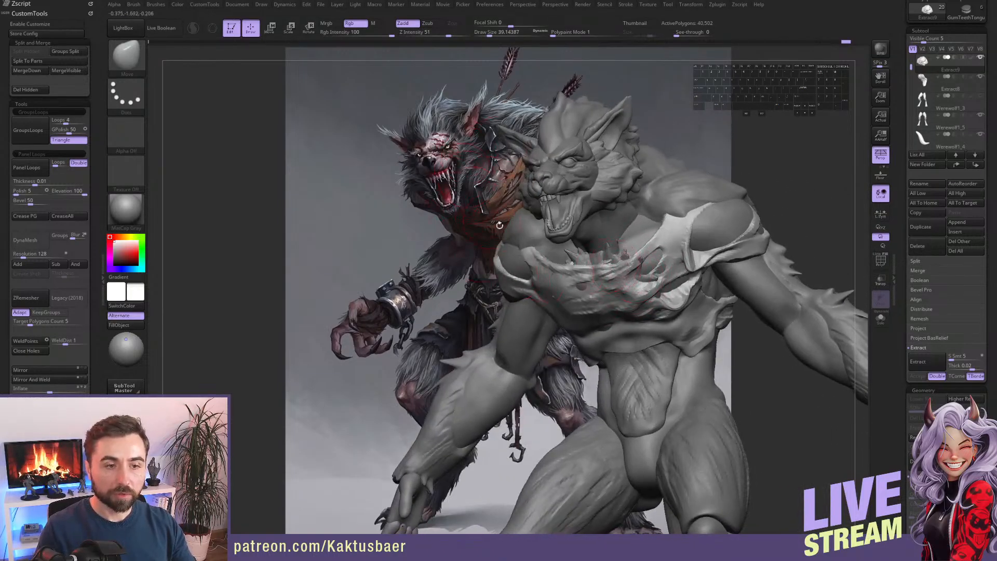
Reshape the shirt's side and lower chest folds around the small holes with the Move brush at a size of about 54.
right_click_drag(623, 300, 598, 294)
key("s")
left_click_drag(597, 293, 580, 292)
left_click_drag(567, 330, 562, 324, "alt")
right_click_drag(563, 324, 587, 321)
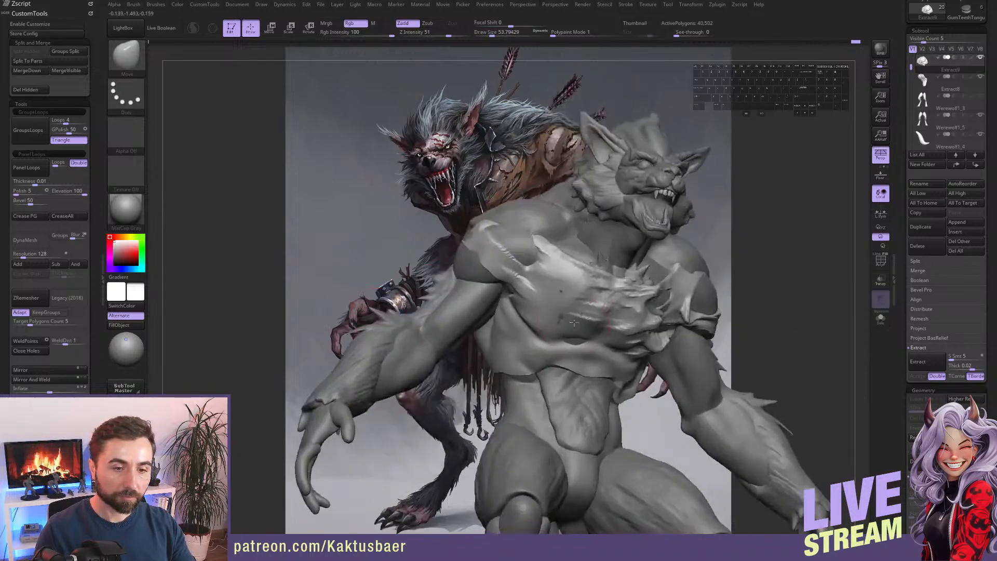
mouse_move(529, 317)
left_mouse_down("alt")
mouse_move(566, 329)
mouse_move(575, 313)
left_mouse_up("alt")
left_click_drag(584, 296, 590, 301, "alt")
right_click_drag(637, 302, 609, 298)
Flatten the shirt's chest folds and the cloth near the armpit with the TrimDynamic brush, reducing its size from about 44 to 33.
key("6")
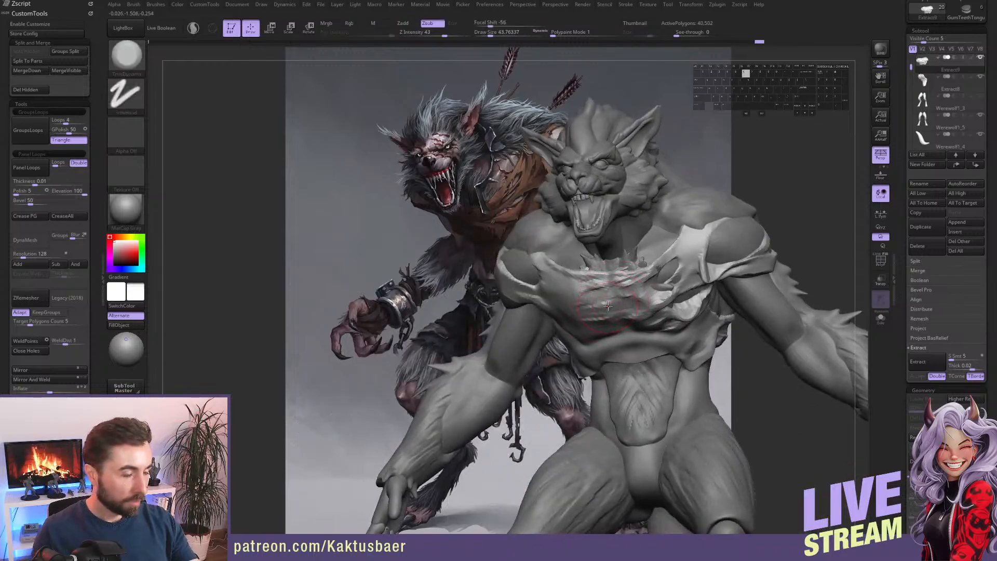
key("s")
mouse_move(611, 298)
left_mouse_down()
mouse_move(573, 308)
mouse_move(616, 289)
mouse_move(642, 308)
left_mouse_up()
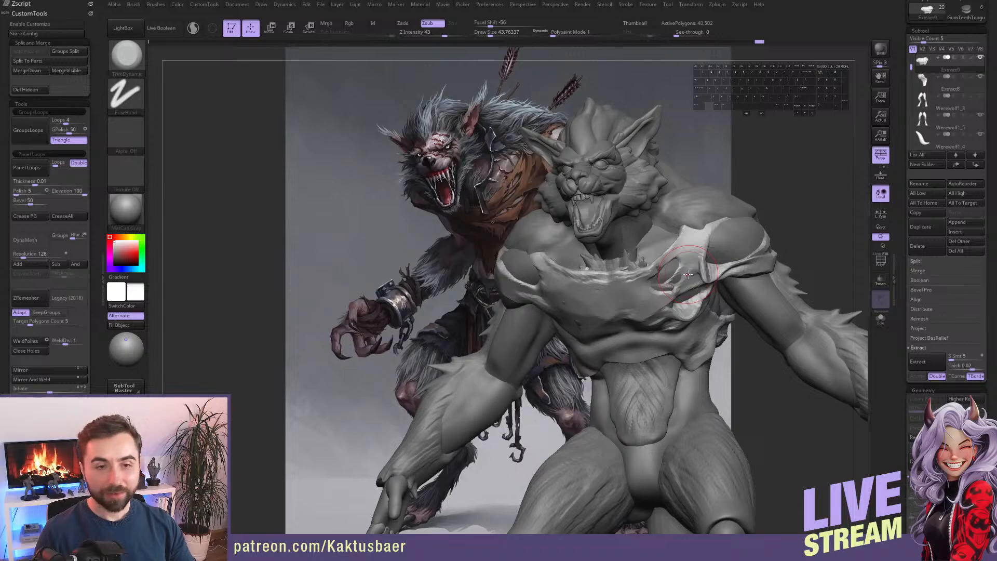
mouse_move(597, 302)
right_mouse_down()
mouse_move(630, 310)
mouse_move(636, 289)
mouse_move(628, 315)
mouse_move(584, 342)
mouse_move(552, 295)
right_mouse_up()
mouse_move(552, 279)
left_mouse_down()
mouse_move(525, 250)
mouse_move(561, 283)
left_mouse_up()
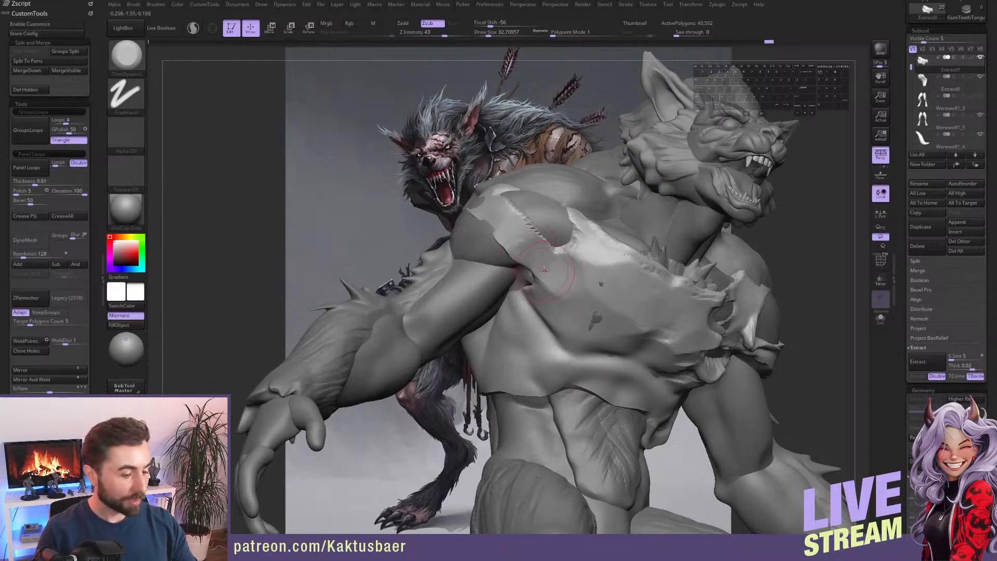
Build up a fold along the neckline beside the upper-chest tear with the ClayBuildup brush at about 20, and flatten it with TrimDynamic.
key("3")
mouse_move(546, 268)
right_mouse_down()
mouse_move(539, 243)
mouse_move(612, 284)
right_mouse_up()
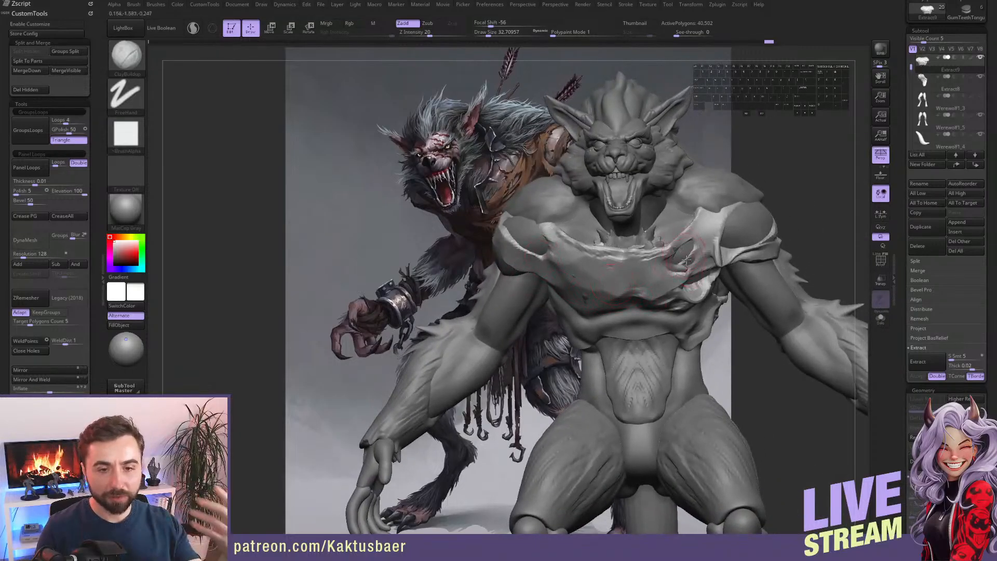
mouse_move(698, 258)
right_mouse_down()
mouse_move(671, 255)
mouse_move(678, 267)
mouse_move(700, 267)
right_mouse_up()
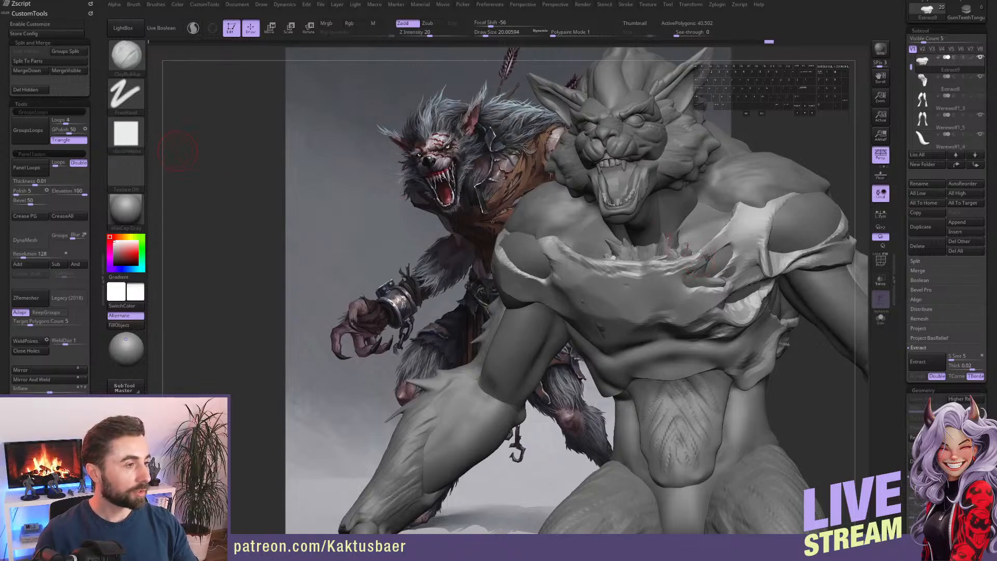
right_click_drag(716, 265, 665, 257)
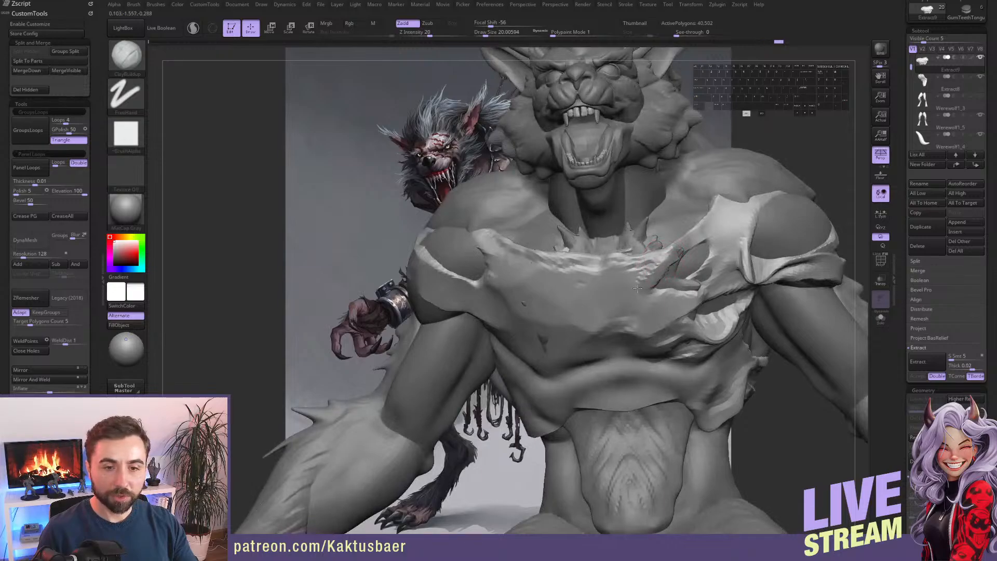
left_click_drag(671, 260, 581, 285)
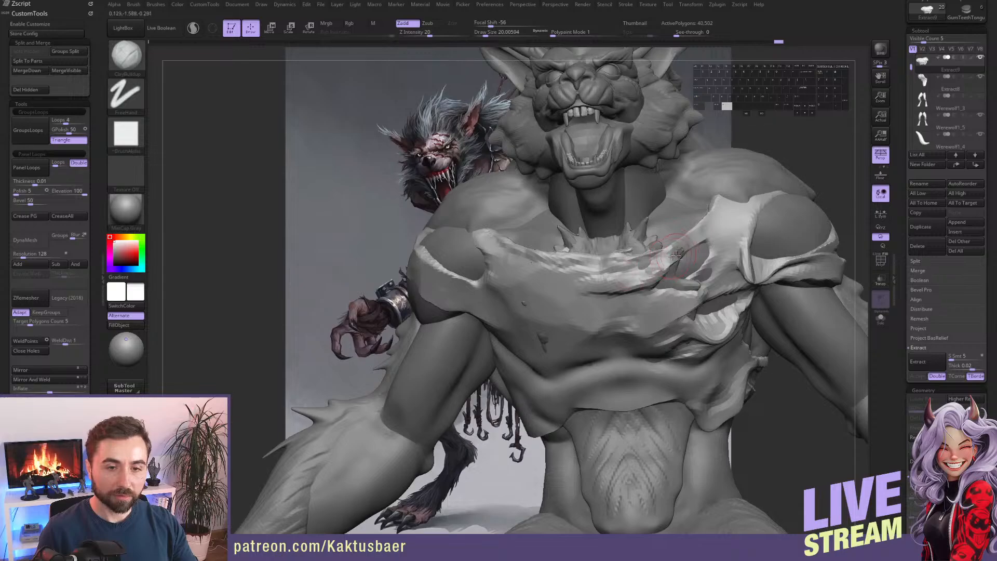
mouse_move(677, 255)
left_mouse_down("alt")
mouse_move(578, 269)
mouse_move(650, 267)
left_mouse_up("alt")
key("b")
key("t")
key("d")
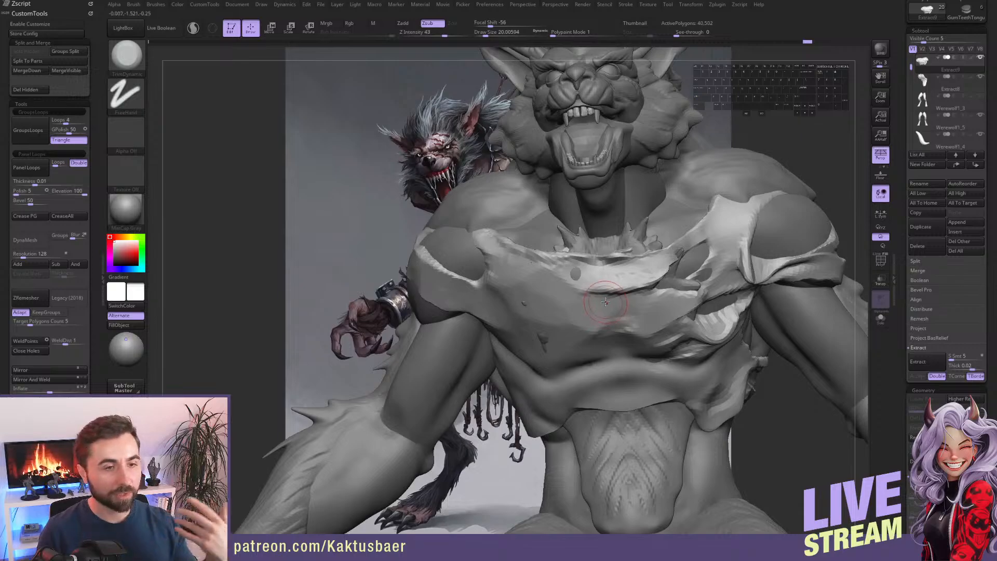
Extend the shirt's neckline fold across the chest toward the opposite shoulder with the ClayBuildup brush at about 20.
key("b")
key("c")
key("b")
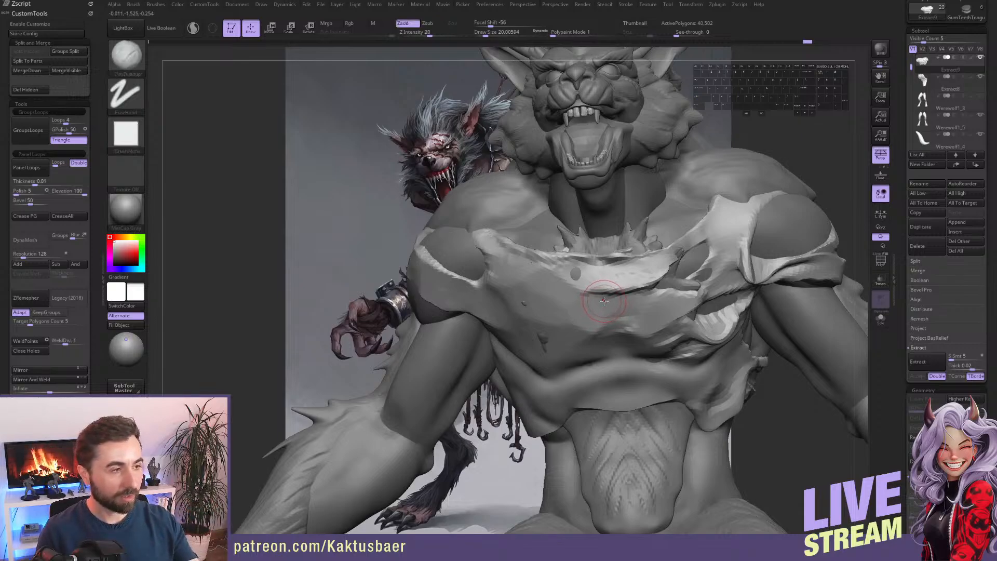
right_click_drag(598, 300, 600, 286)
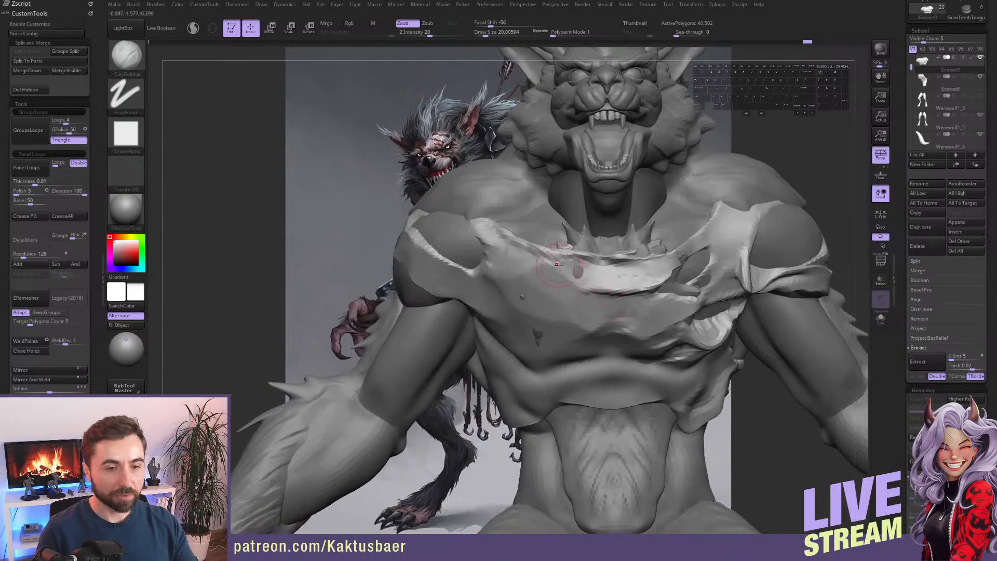
right_click_drag(657, 278, 722, 234)
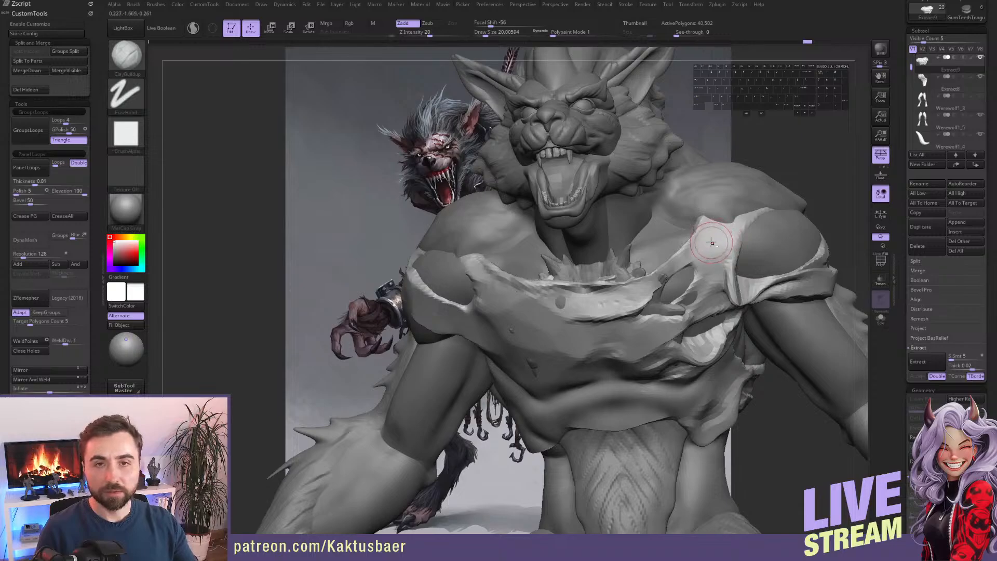
right_click_drag(712, 242, 694, 233)
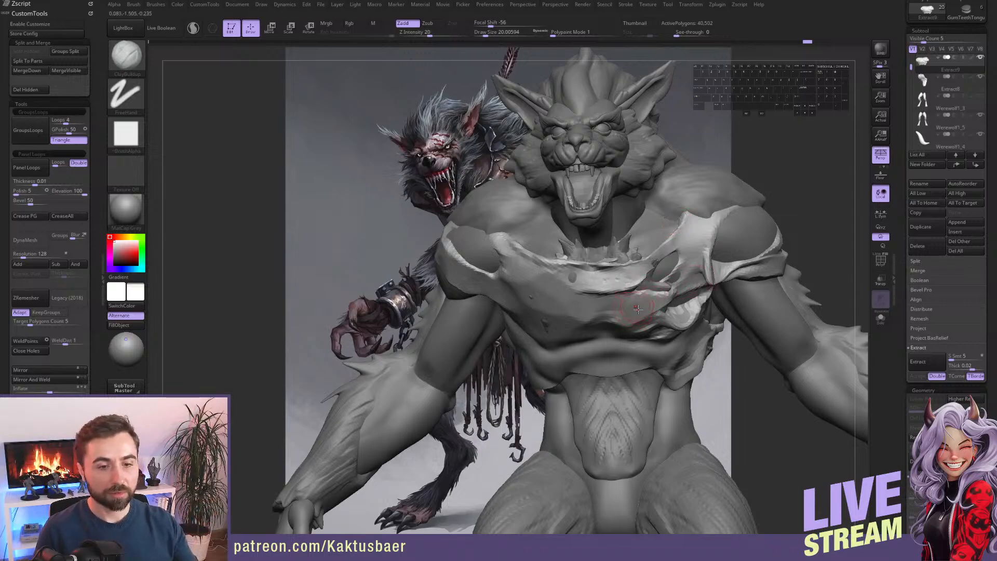
right_click_drag(632, 313, 624, 285)
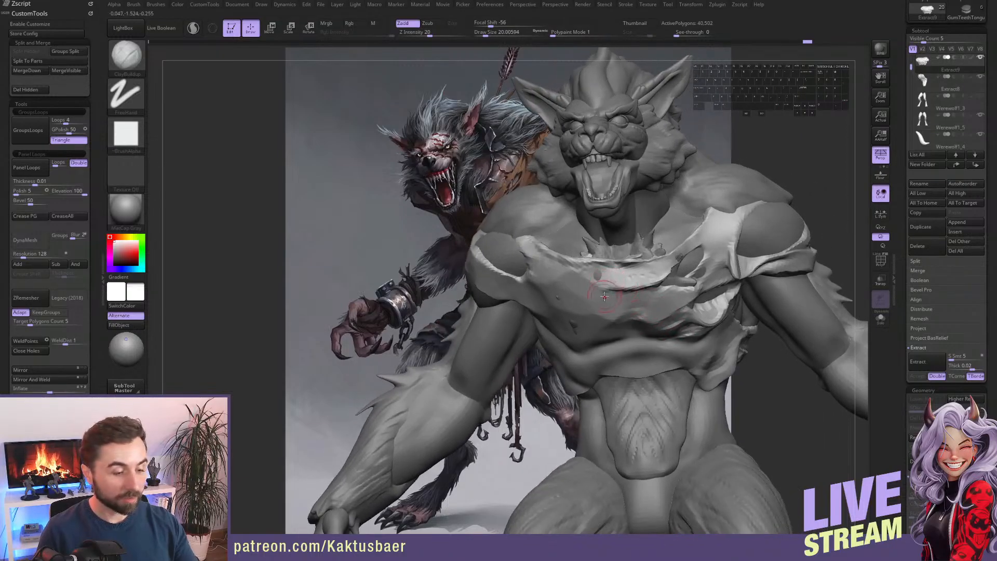
Carve a crease beneath the neckline fold with the DamStandard brush at a size of about 20.
key("4")
left_click_drag(560, 258, 619, 288, "alt")
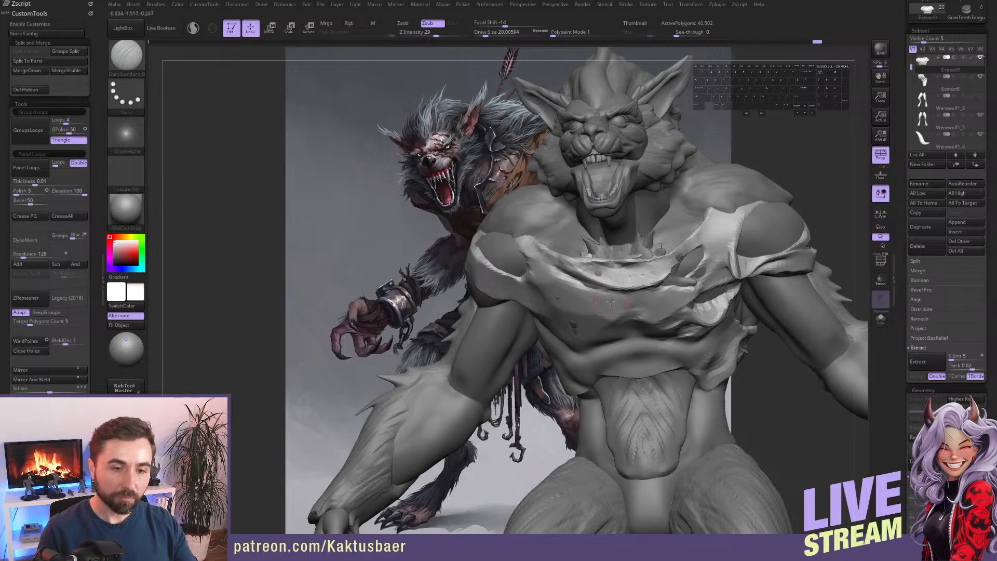
right_click_drag(559, 269, 579, 277)
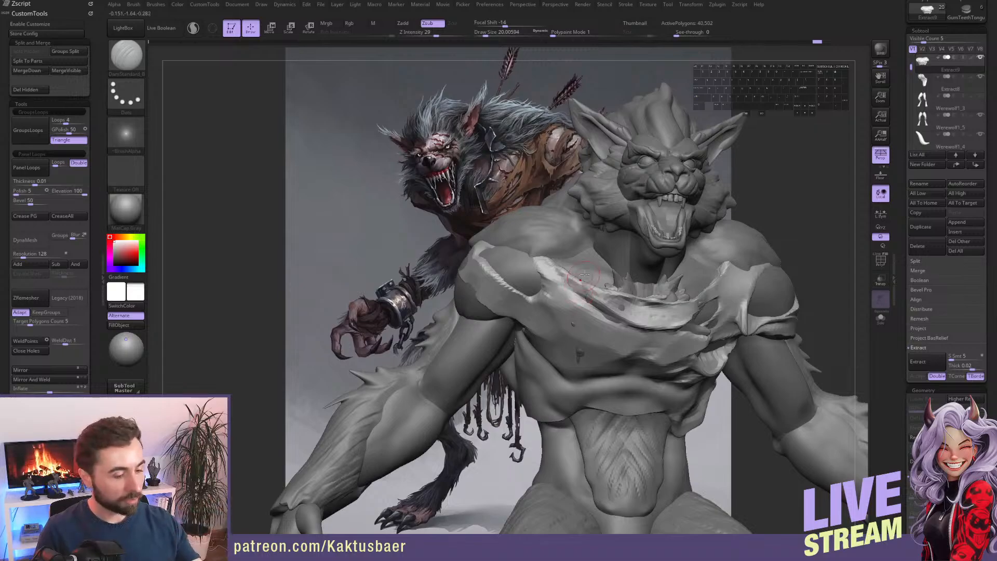
Pull the shirt's cloth strap across the top of the shoulder with the Move brush, enlarging it to about 87.
key("b")
key("m")
key("v")
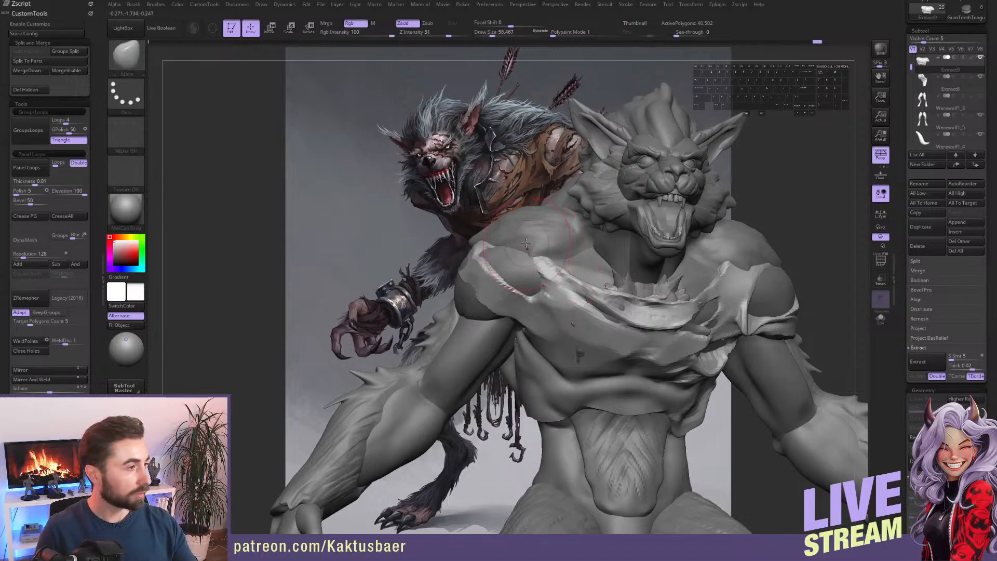
key("s")
left_click_drag(526, 243, 530, 243)
right_click_drag(526, 243, 496, 238)
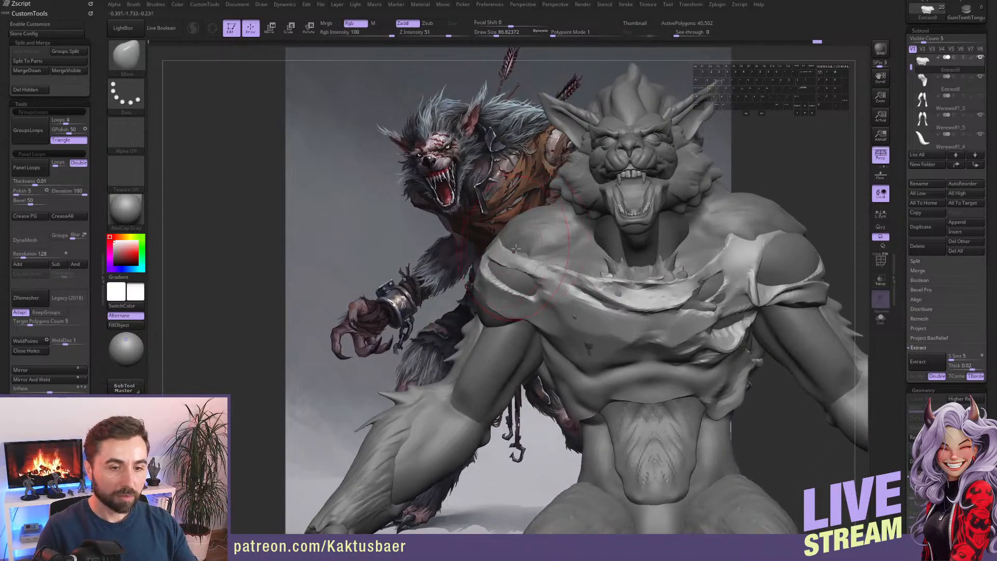
Refine the strap's edge and its fit around the shoulder from the side with the Move brush at about 56.
key("s")
left_click_drag(515, 249, 511, 248)
mouse_move(514, 248)
right_mouse_down()
mouse_move(539, 260)
mouse_move(480, 261)
right_mouse_up()
left_click_drag(479, 261, 481, 263, "alt")
right_click_drag(494, 270, 480, 275)
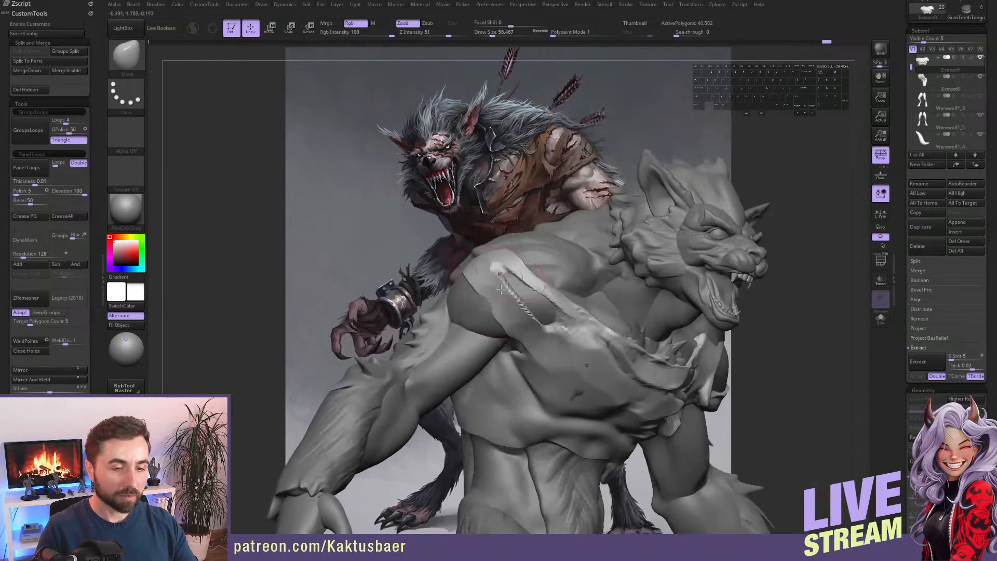
left_click_drag(491, 288, 495, 292, "alt")
right_click_drag(530, 291, 502, 295)
key("s")
left_click_drag(522, 296, 518, 296)
right_click_drag(517, 296, 545, 276)
Adjust the shirt fragments poking through the middle of the back with the Move brush at about 68.
right_click_drag(546, 276, 688, 275, "alt")
key("s")
left_click_drag(427, 323, 436, 323)
left_click_drag(373, 318, 376, 323, "alt")
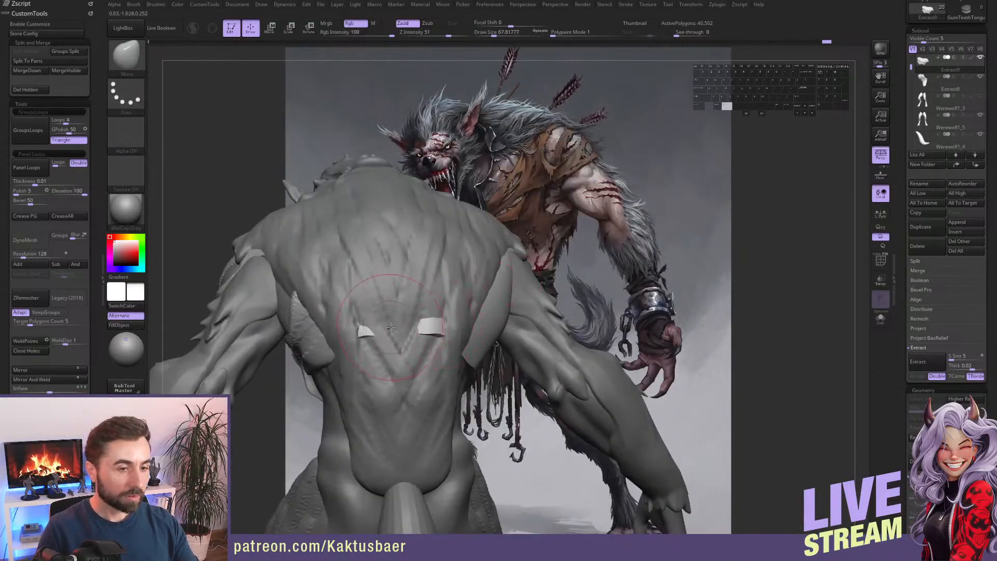
mouse_move(384, 312)
right_mouse_down()
mouse_move(530, 281)
mouse_move(496, 289)
mouse_move(449, 357)
mouse_move(494, 327)
right_mouse_up()
mouse_move(476, 294)
right_mouse_down()
mouse_move(416, 336)
mouse_move(410, 368)
right_mouse_up()
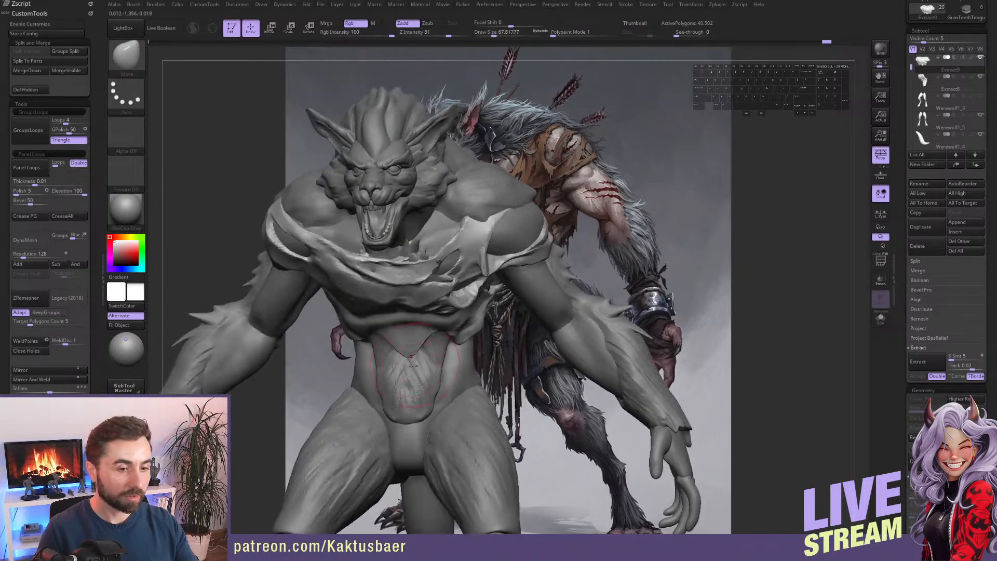
Pull the middle of the shirt's lower hem down over the belly into a point with the Move brush at about 39, and smooth it.
left_click_drag(410, 368, 407, 363, "alt")
key("s")
left_click_drag(406, 364, 427, 339)
key("s")
left_click_drag(438, 331, 424, 347)
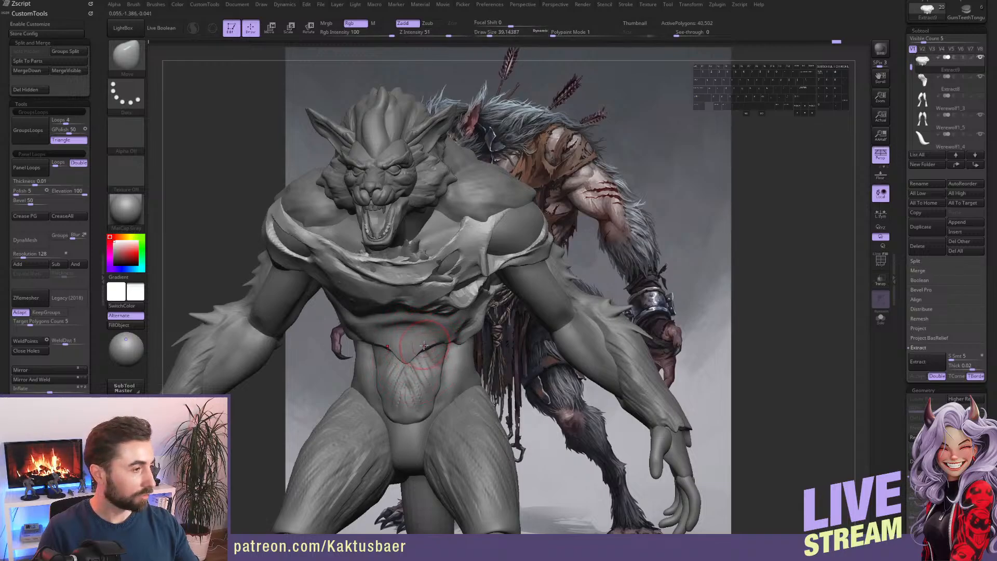
right_click_drag(425, 347, 413, 346)
left_click_drag(422, 345, 434, 338)
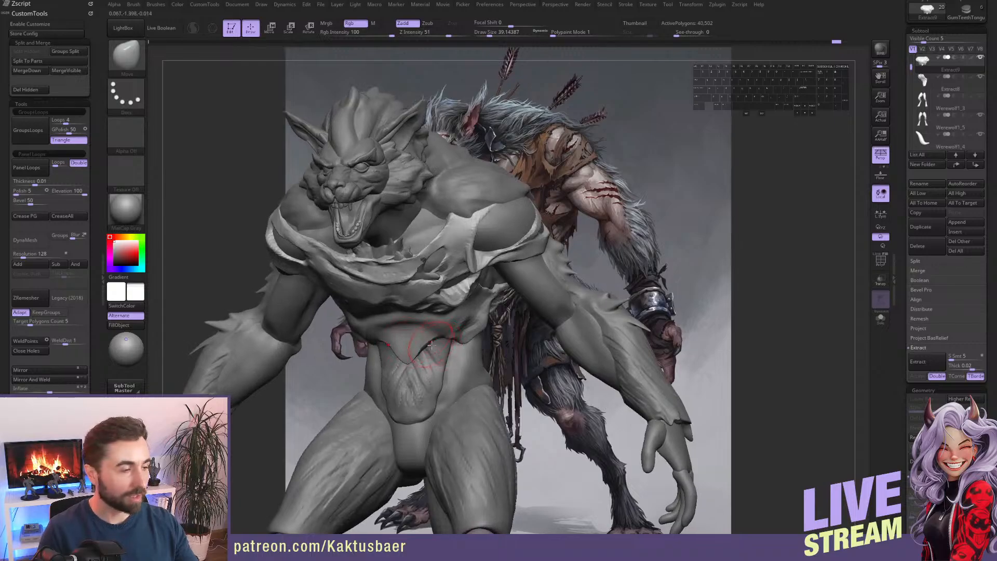
mouse_move(435, 338)
right_mouse_down()
mouse_move(445, 346)
mouse_move(412, 362)
right_mouse_up()
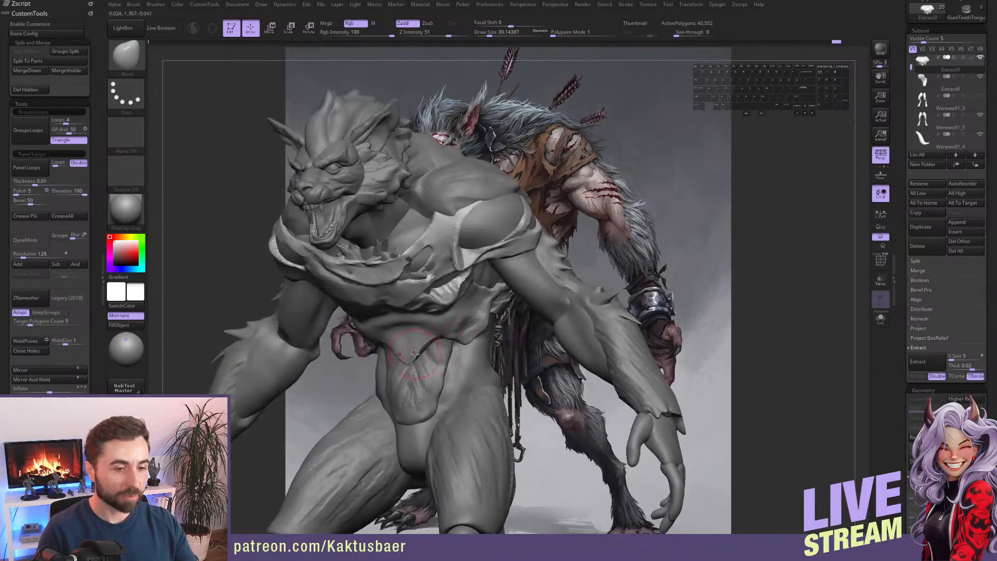
mouse_move(414, 339)
left_mouse_down()
mouse_move(429, 338)
mouse_move(412, 328)
left_mouse_up()
left_click_drag(411, 328, 410, 325, "shift")
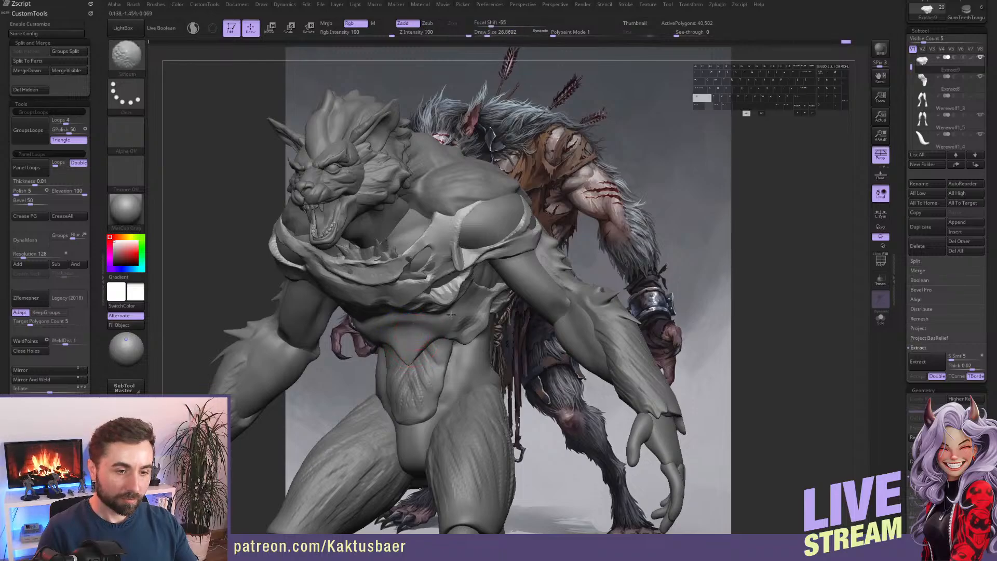
Carve diagonal creases between the shirt's chest folds with the DamStandard brush at a size of about 22.
mouse_move(462, 319)
right_mouse_down()
mouse_move(430, 327)
mouse_move(444, 313)
mouse_move(449, 321)
mouse_move(448, 299)
right_mouse_up()
key("3")
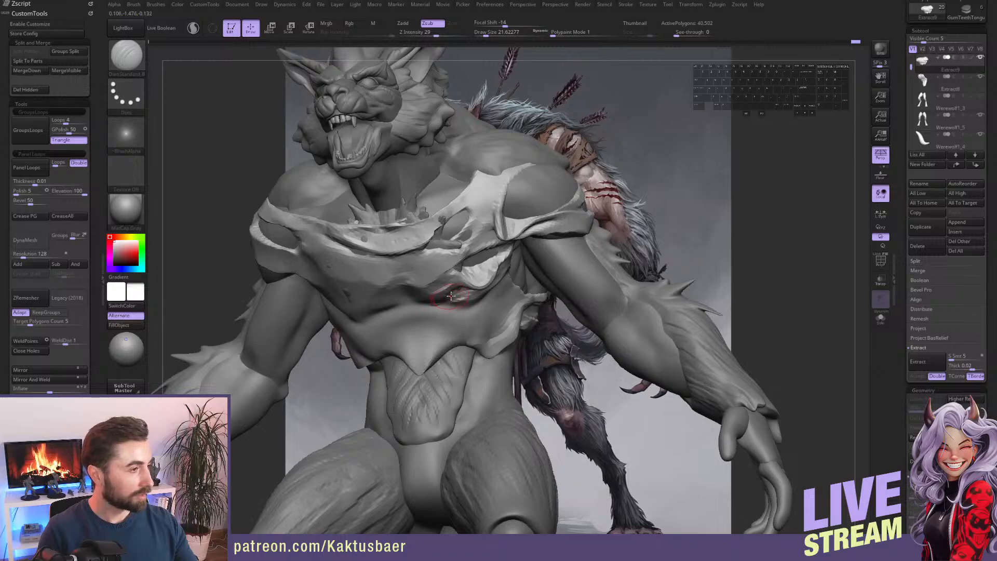
left_click_drag(454, 293, 336, 265)
left_click_drag(350, 262, 411, 268, "alt")
left_click_drag(403, 265, 463, 282, "alt")
left_click_drag(420, 281, 453, 286, "alt")
right_click_drag(431, 277, 463, 284)
left_click_drag(471, 275, 445, 284)
right_click_drag(455, 302, 435, 300)
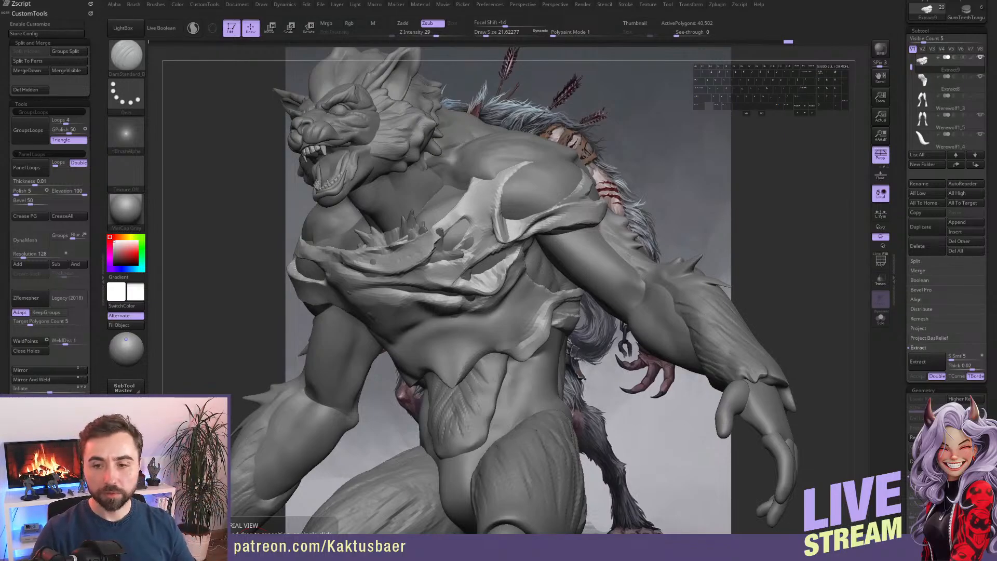
right_click_drag(574, 210, 622, 219)
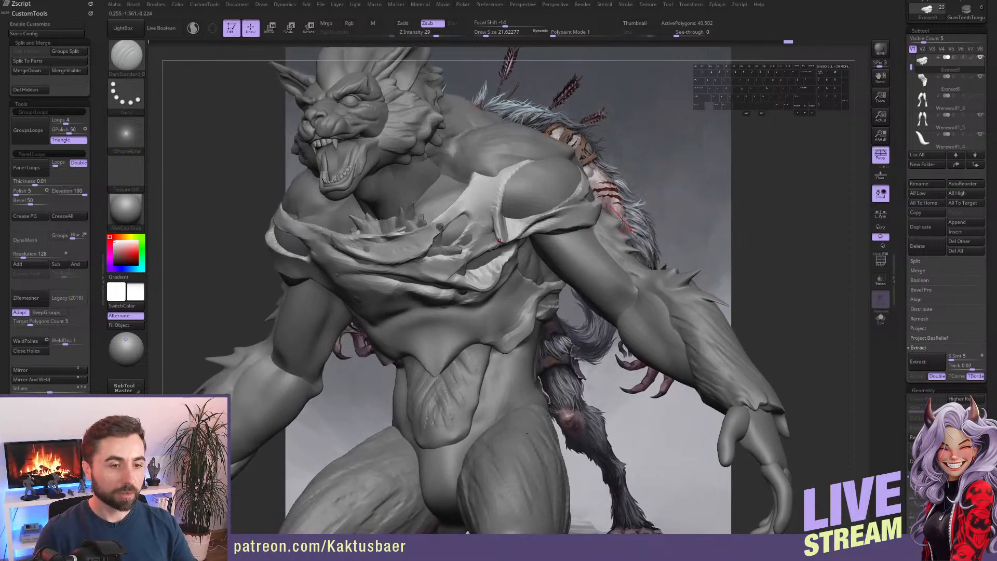
right_click_drag(402, 312, 425, 317)
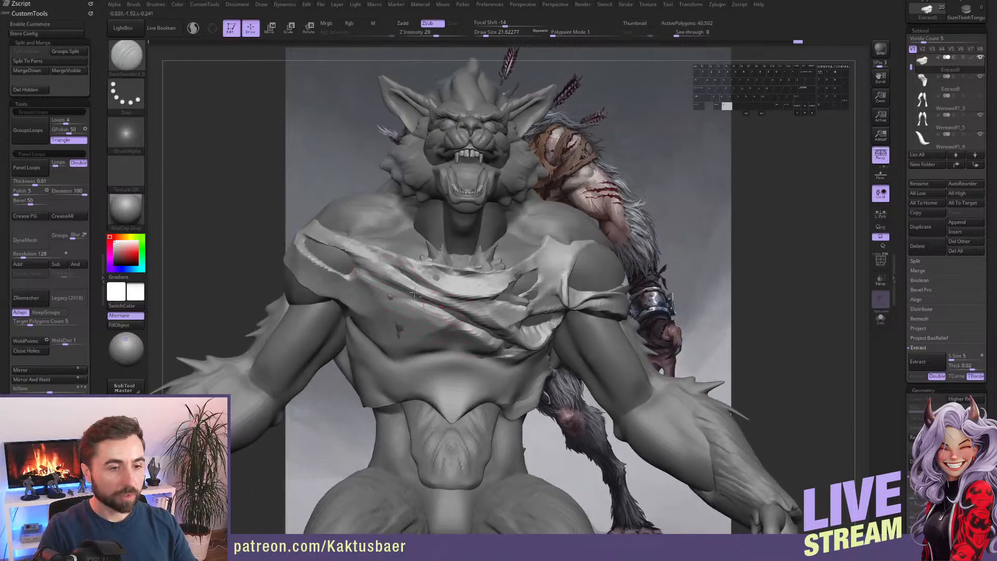
mouse_move(414, 293)
right_mouse_down()
mouse_move(561, 299)
mouse_move(397, 307)
mouse_move(311, 383)
right_mouse_up()
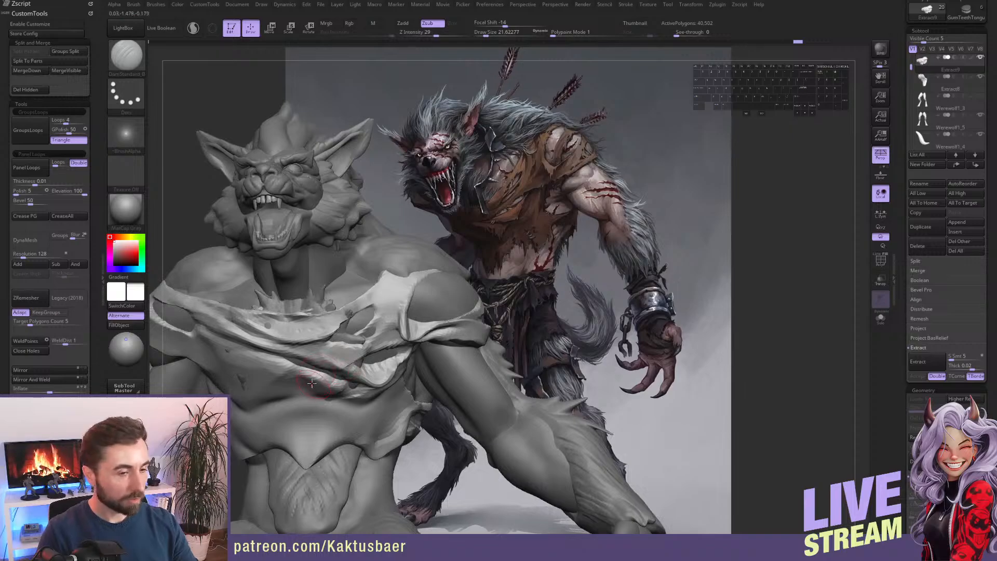
Build up a diagonal fold across the shirt's lower chest with the ClayBuildup brush at about 22.
key("b")
key("c")
key("b")
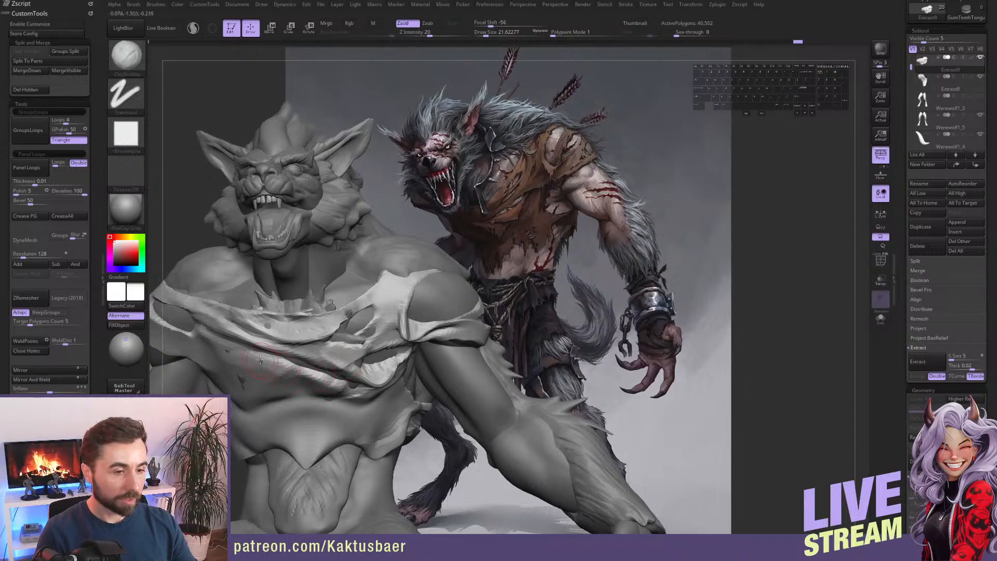
left_click_drag(258, 358, 338, 391)
left_click_drag(316, 383, 345, 392)
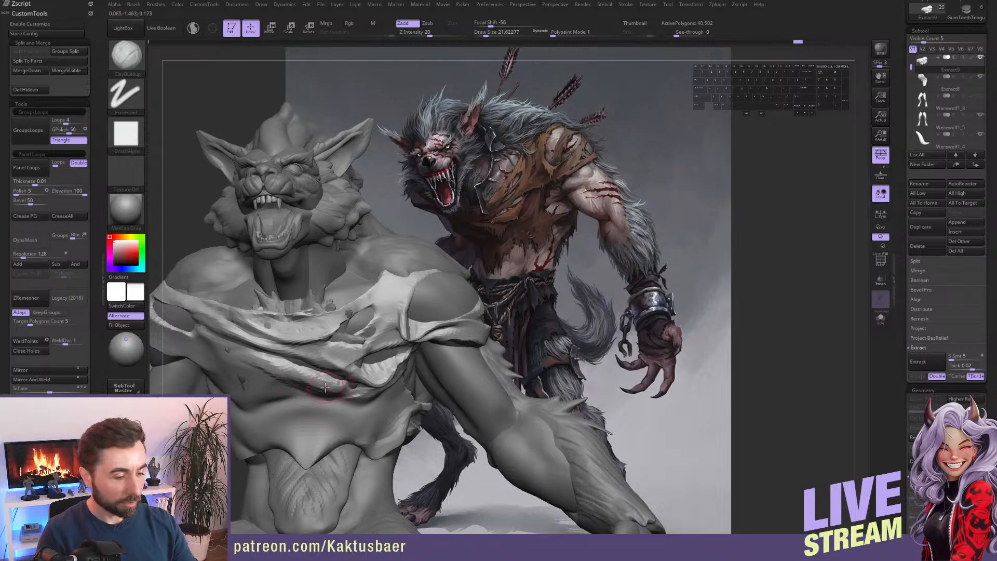
Pull the lower-chest fold's edge down into a hanging flap of torn cloth with the Move brush at about 22.
key("5")
right_click_drag(329, 384, 315, 391)
left_click_drag(324, 388, 331, 405)
left_click_drag(308, 389, 313, 384)
left_click_drag(316, 398, 322, 393)
mouse_move(305, 387)
left_mouse_down()
mouse_move(297, 383)
mouse_move(309, 387)
left_mouse_up()
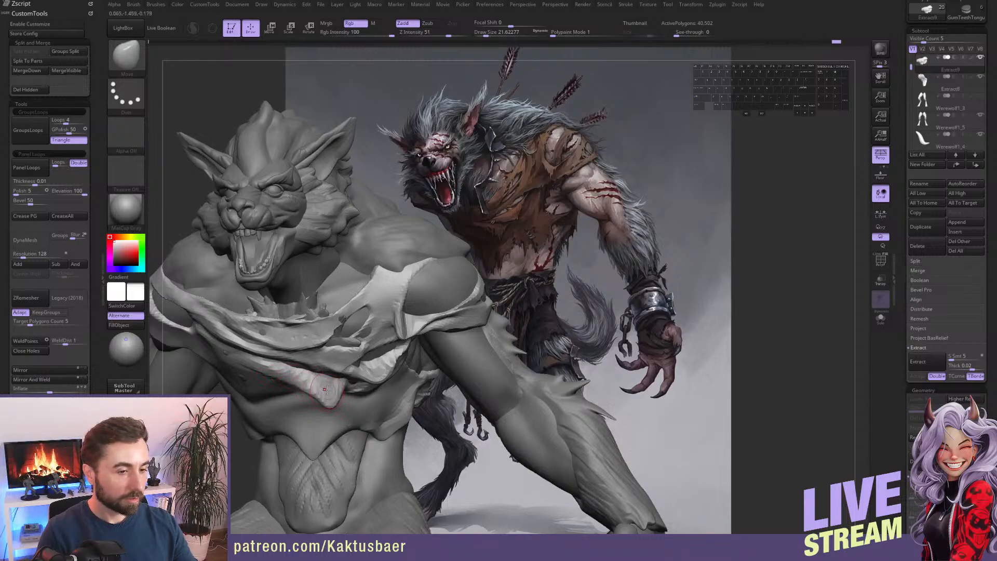
Shape the shirt's hem over the belly into ragged points with the Move brush, reducing its size from about 29 to 11.
mouse_move(315, 383)
right_mouse_down()
mouse_move(326, 370)
mouse_move(314, 367)
mouse_move(339, 390)
mouse_move(352, 327)
mouse_move(339, 369)
right_mouse_up()
left_click_drag(337, 368, 333, 375)
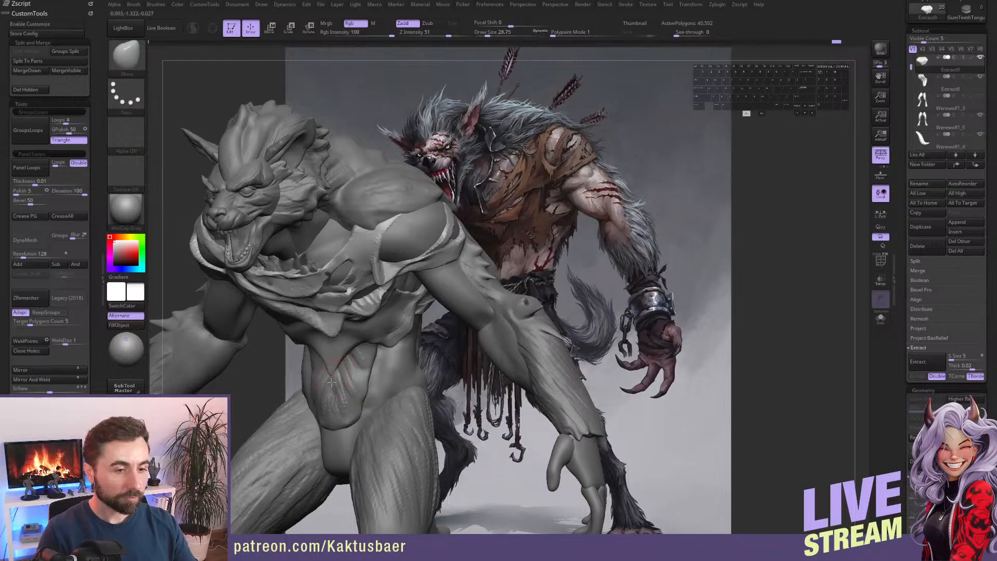
right_click_drag(333, 375, 349, 364)
key("s")
mouse_move(349, 363)
left_mouse_down()
mouse_move(341, 363)
mouse_move(349, 357)
left_mouse_up()
key("s")
right_click_drag(351, 357, 358, 364)
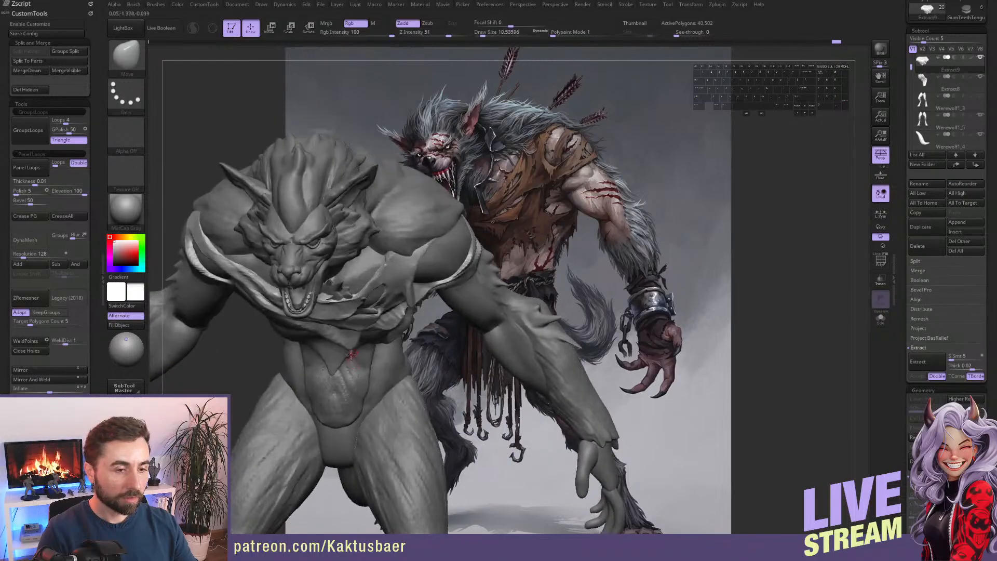
left_click_drag(350, 354, 352, 364)
mouse_move(350, 366)
right_mouse_down()
mouse_move(359, 371)
mouse_move(360, 347)
mouse_move(382, 350)
mouse_move(430, 328)
mouse_move(365, 329)
mouse_move(349, 346)
mouse_move(362, 337)
right_mouse_up()
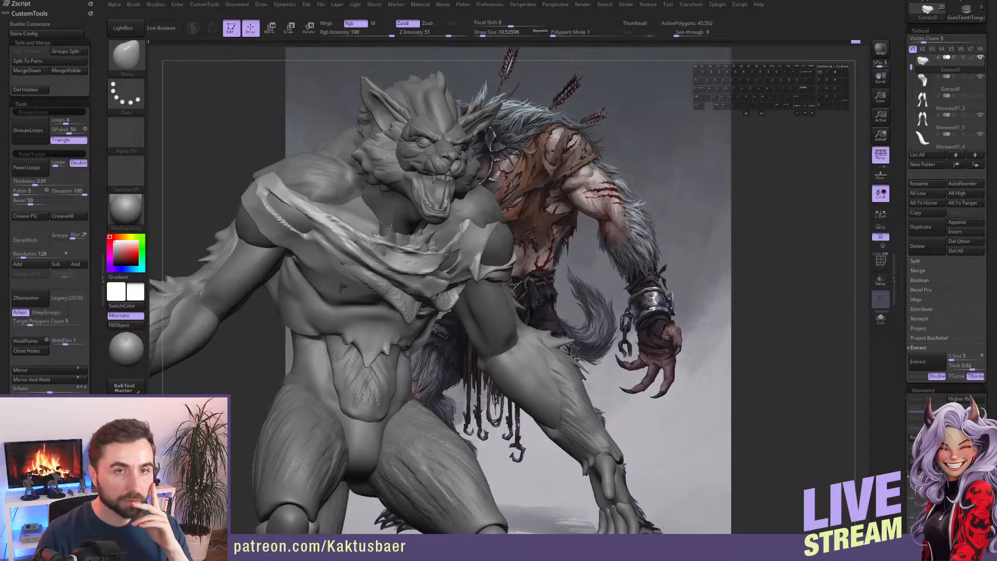
left_click(124, 28)
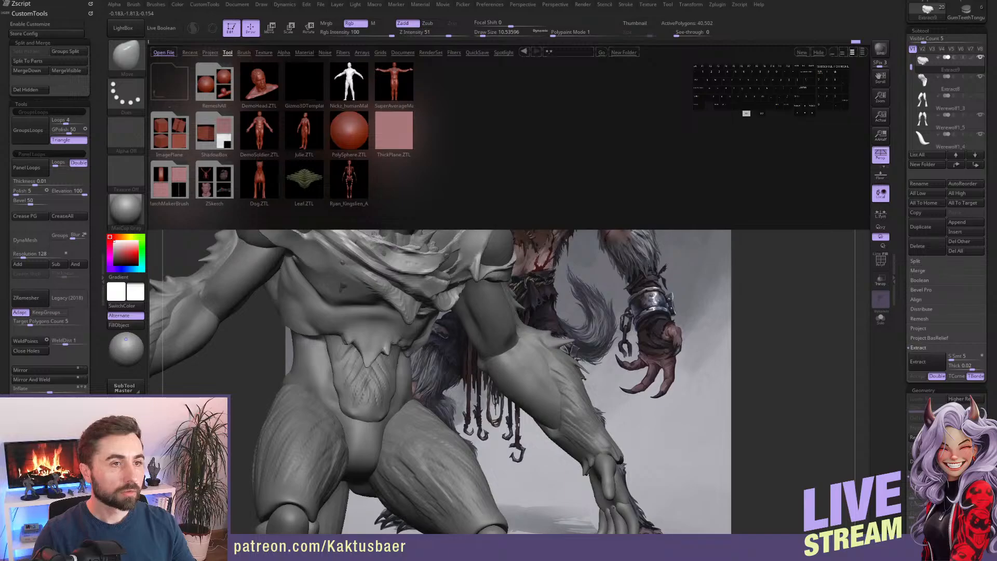
key("n")
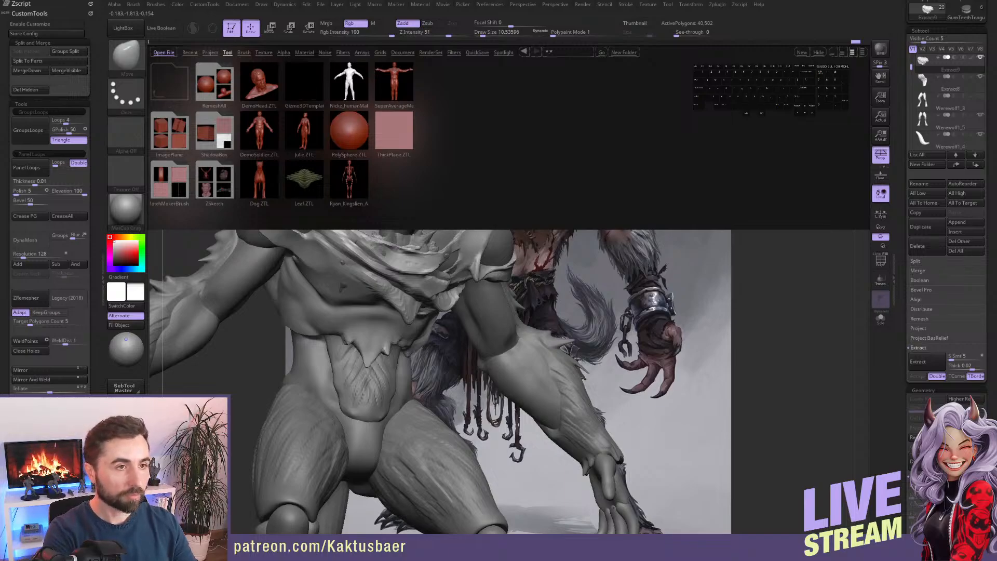
key("s")
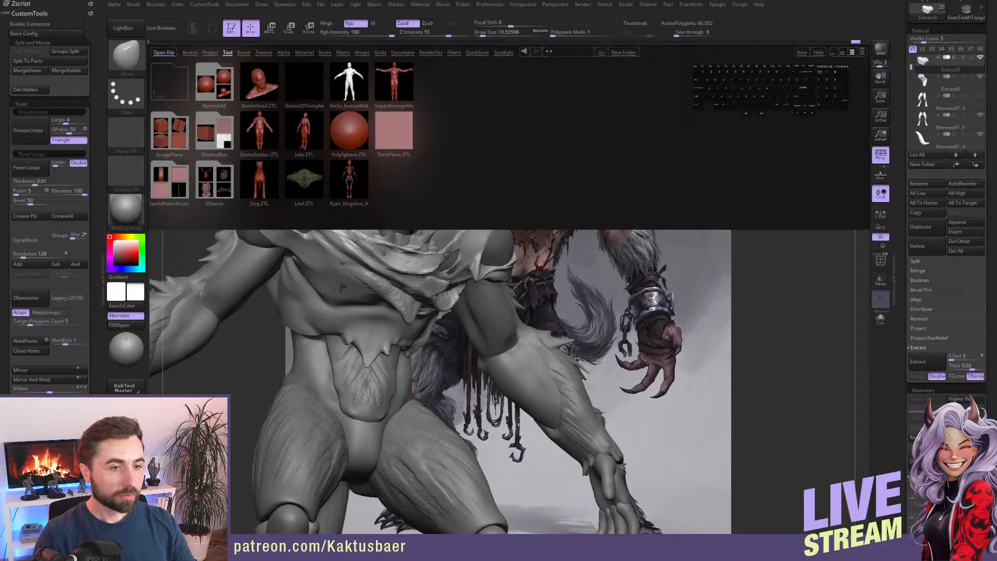
key("ctrl")
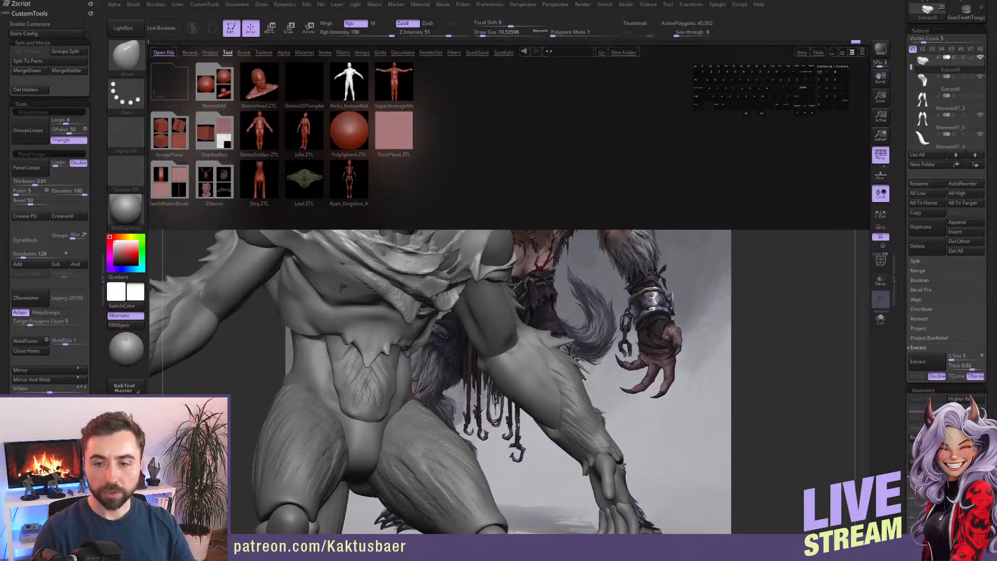
left_click(123, 28)
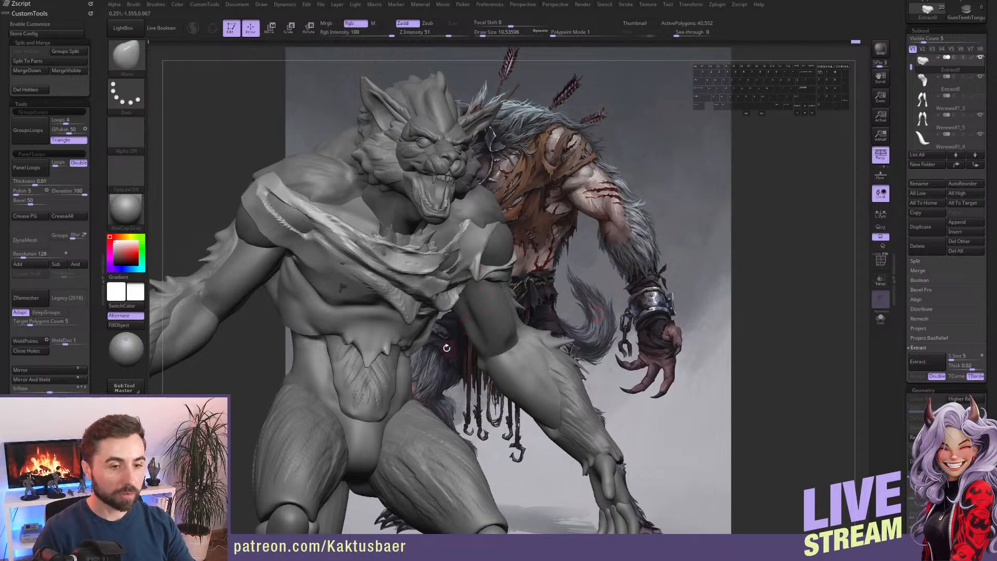
mouse_move(447, 348)
right_mouse_down()
mouse_move(376, 335)
mouse_move(389, 328)
mouse_move(344, 358)
mouse_move(345, 337)
mouse_move(368, 361)
right_mouse_up()
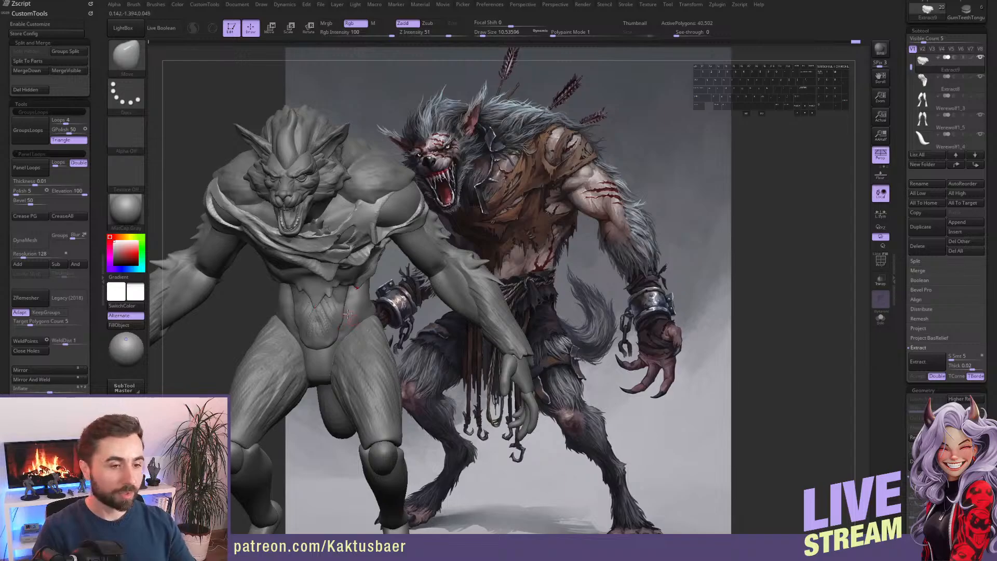
right_click_drag(343, 311, 341, 293)
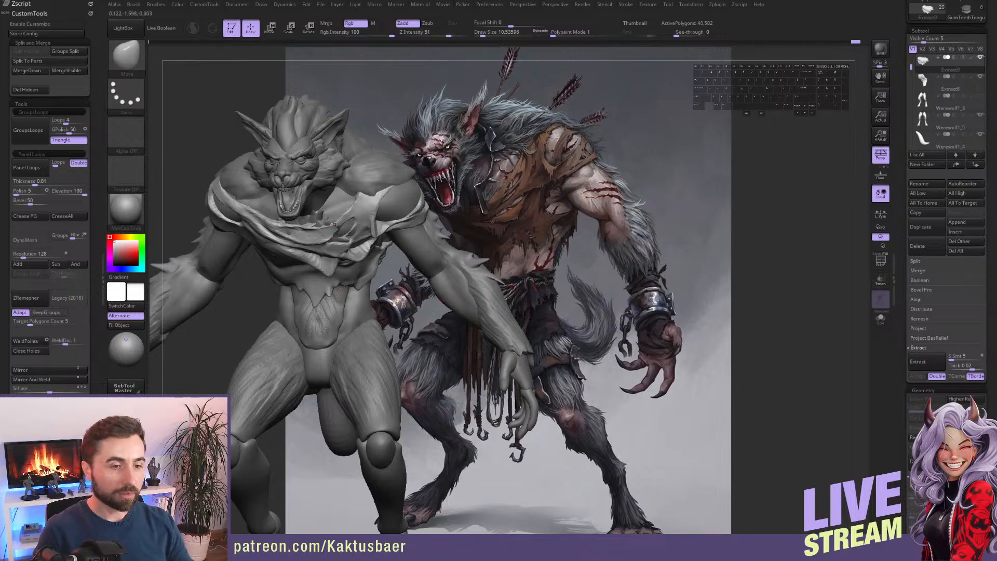
left_click_drag(400, 297, 502, 307)
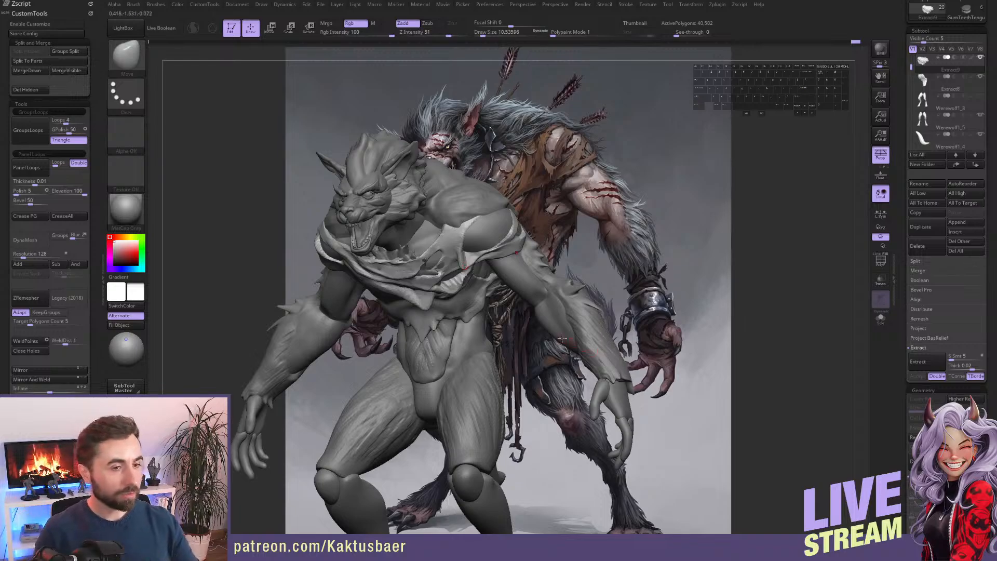
right_click_drag(503, 288, 433, 318)
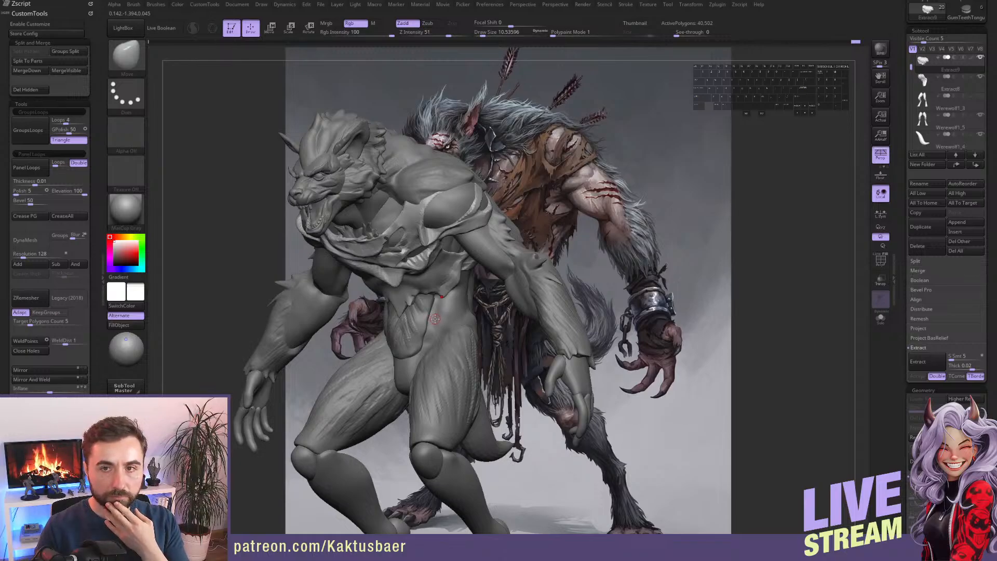
Append a Cylinder3D as a new subtool and turn off the perspective view.
scroll(903, 236, "down", 2)
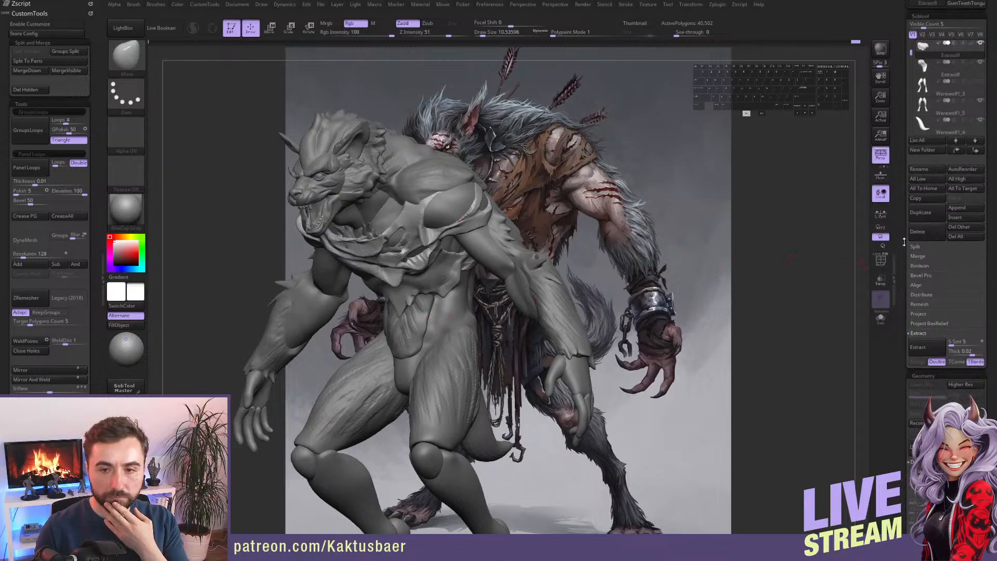
scroll(902, 235, "down", 1)
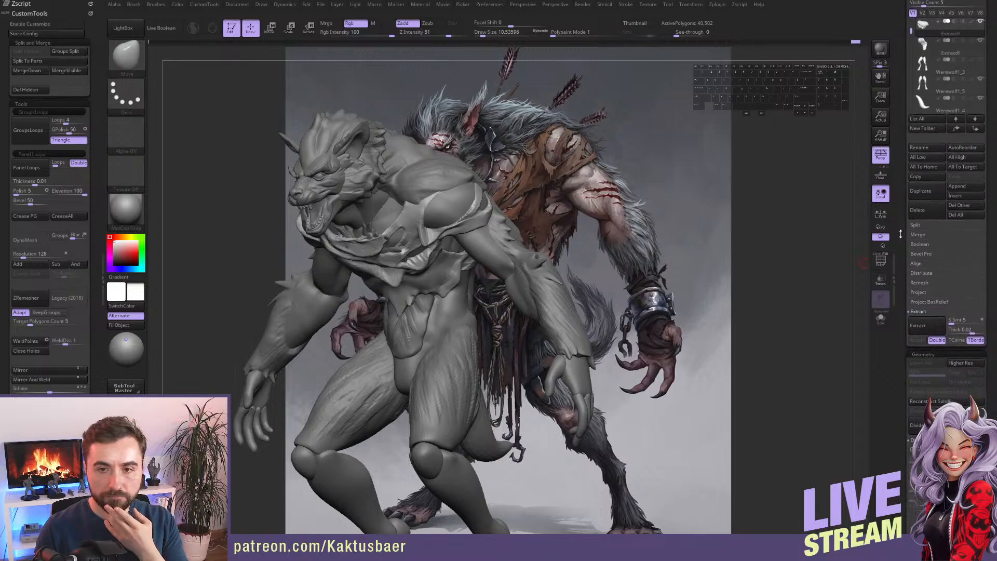
left_click(958, 196)
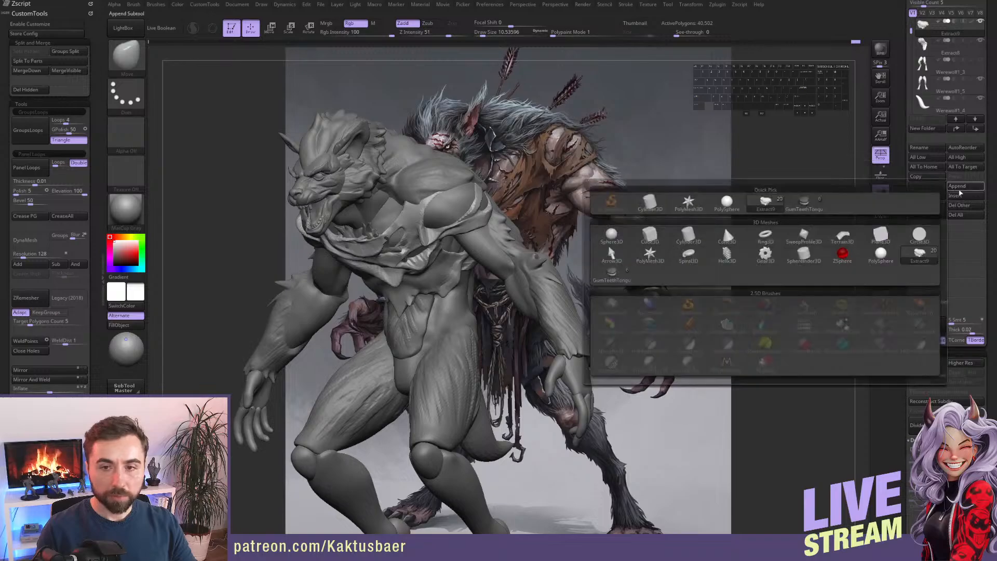
left_click(688, 236)
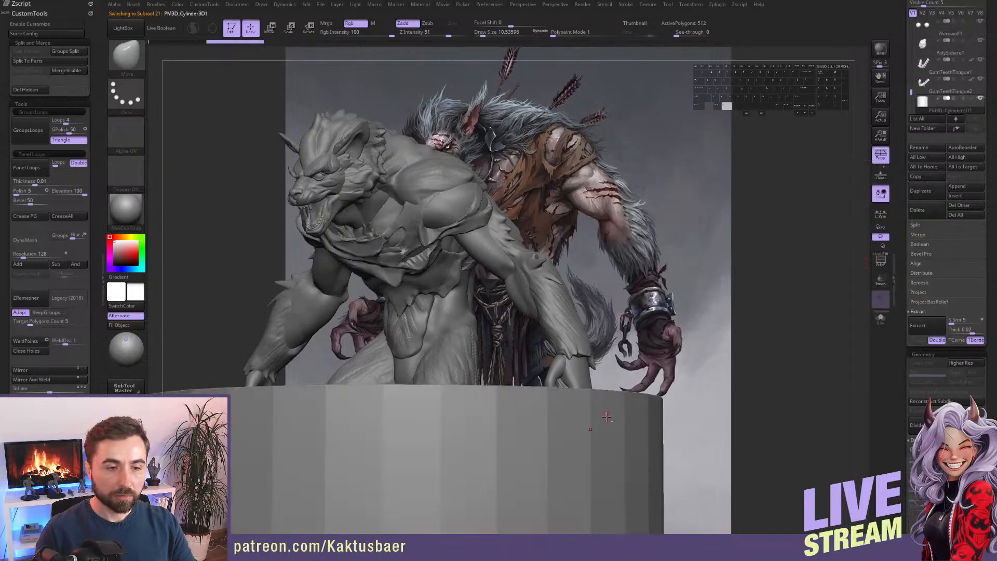
scroll(593, 343, "down", 3)
right_click_drag(593, 343, 654, 301, "alt")
left_click(880, 154)
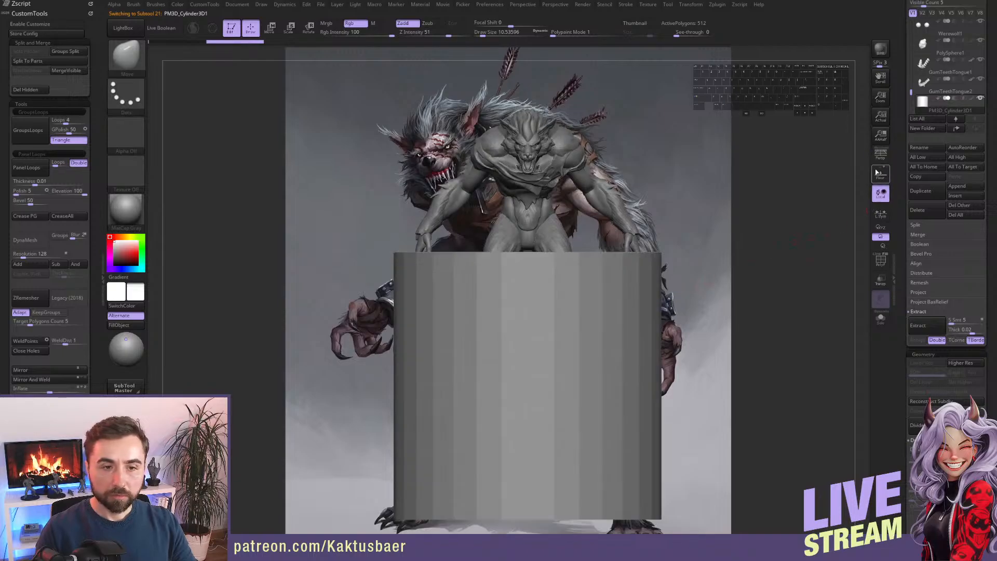
Reshape the appended cylinder into a tall, narrow column with the transpose line and isolate it from the werewolf.
key("w")
left_click_drag(529, 253, 528, 191, "shift")
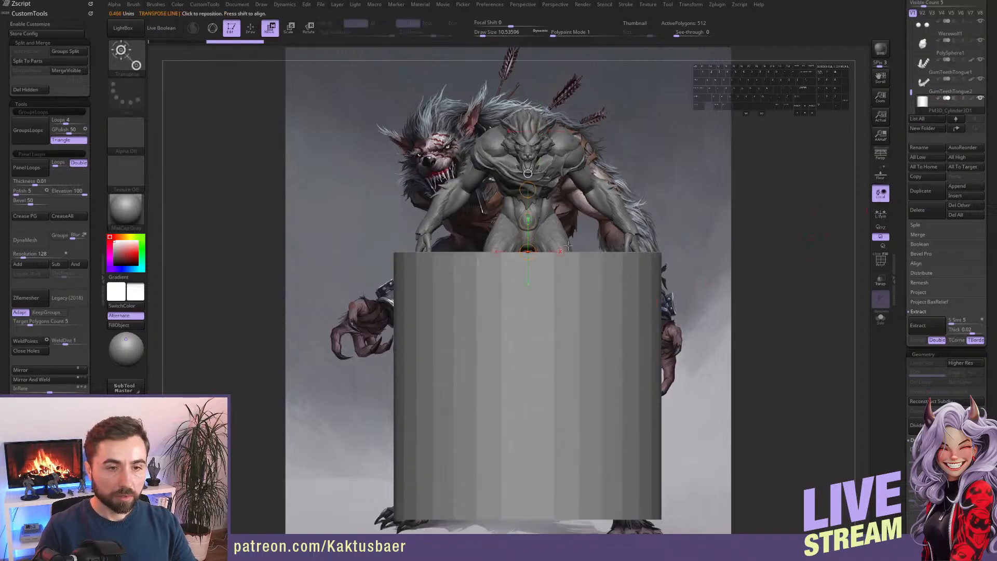
key("alt+s")
right_click_drag(580, 288, 578, 269, "alt")
key("w")
left_click_drag(539, 212, 538, 194, "shift")
key("alt+s")
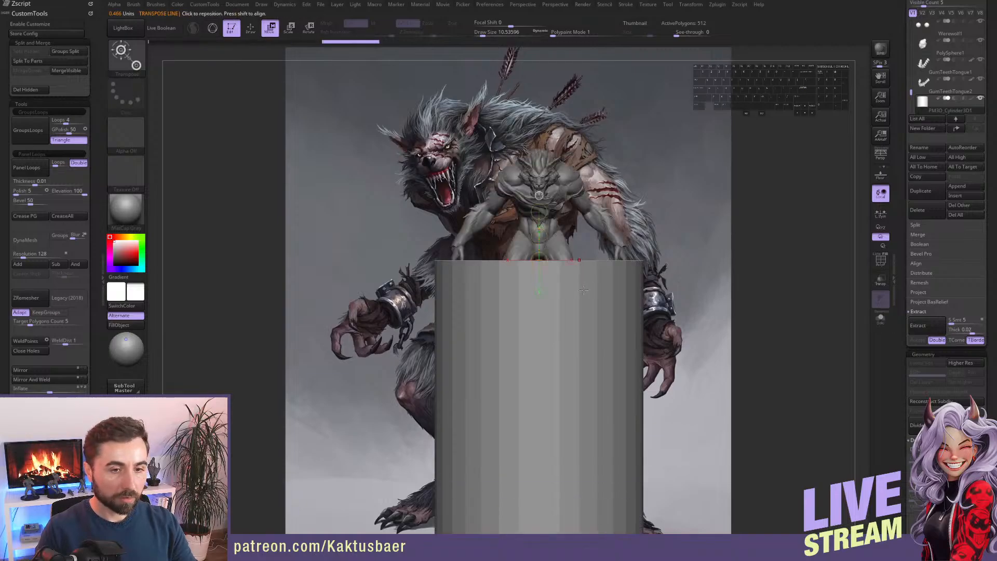
key("alt+q")
mouse_move(595, 387)
right_mouse_down("alt")
mouse_move(576, 298)
mouse_move(565, 304)
mouse_move(549, 272)
mouse_move(555, 282)
right_mouse_up("alt")
key("q")
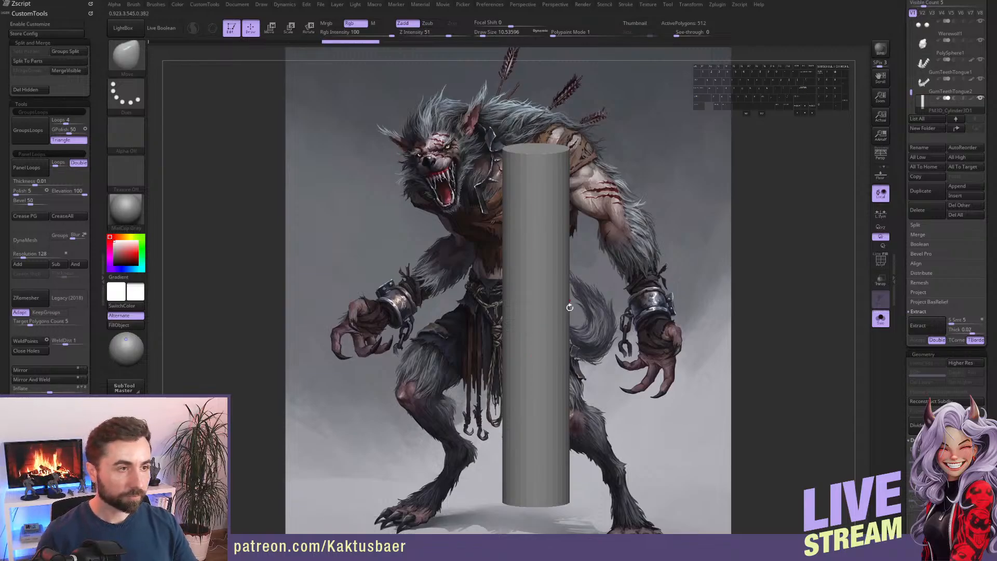
Subdivide the column to level 4 and switch to the Standard brush at a size of about 207.
right_click_drag(529, 313, 535, 303)
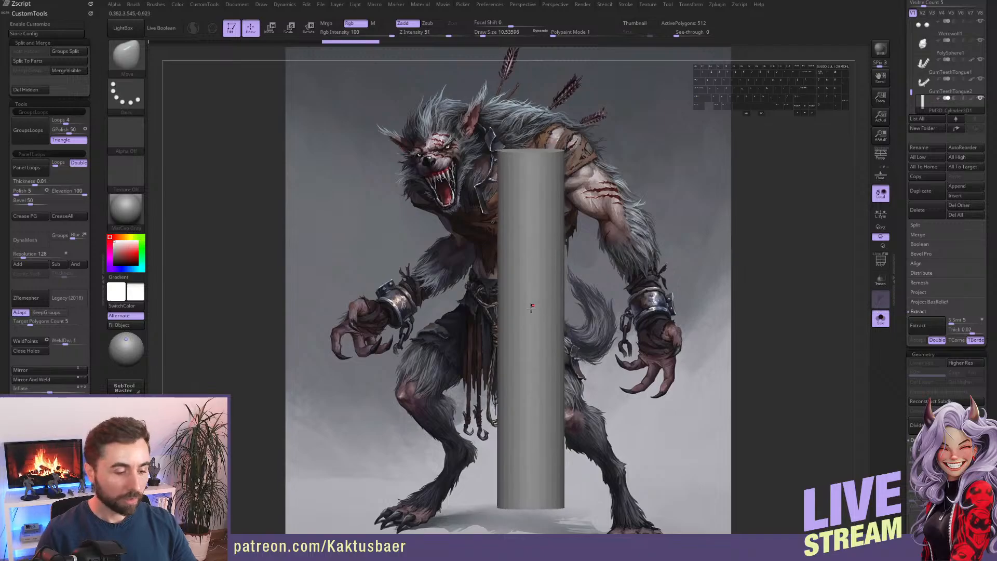
key("ctrl+d")
key("ctrl+d")
key("ctrl+d")
key("s")
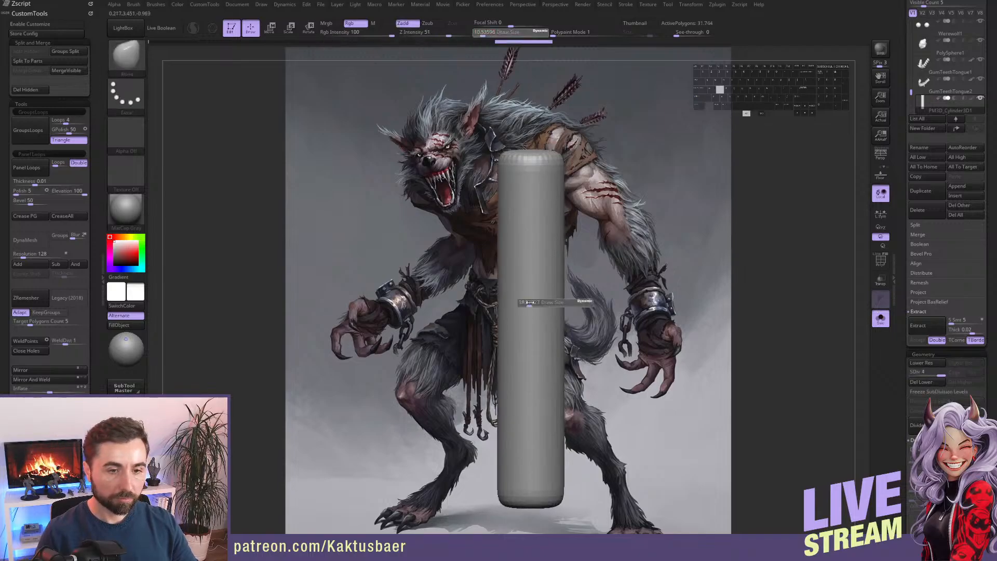
mouse_move(529, 303)
left_mouse_down()
mouse_move(552, 296)
mouse_move(540, 287)
mouse_move(554, 280)
left_mouse_up()
key("s")
key("s")
key("1")
key("s")
key("s")
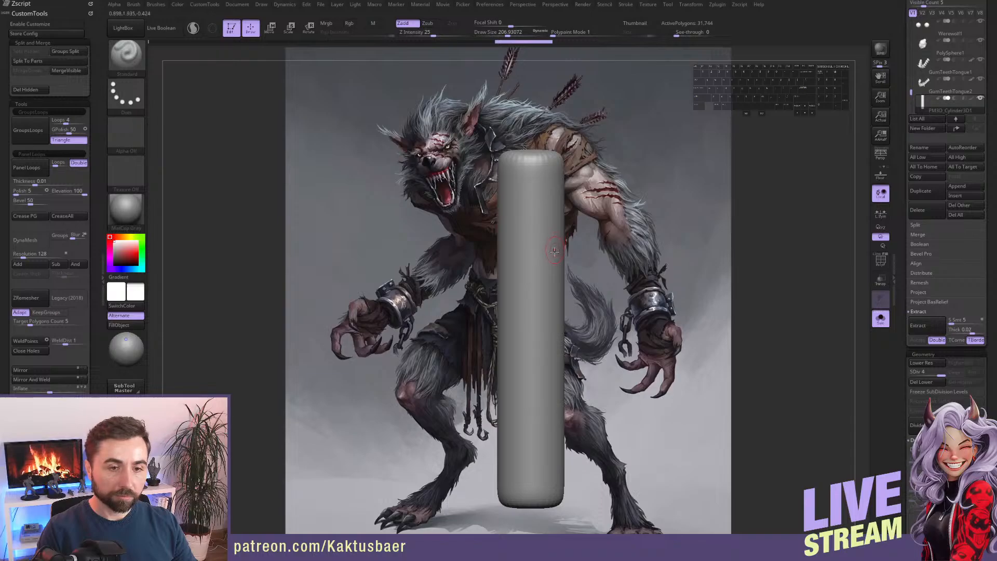
left_click_drag(560, 242, 509, 302)
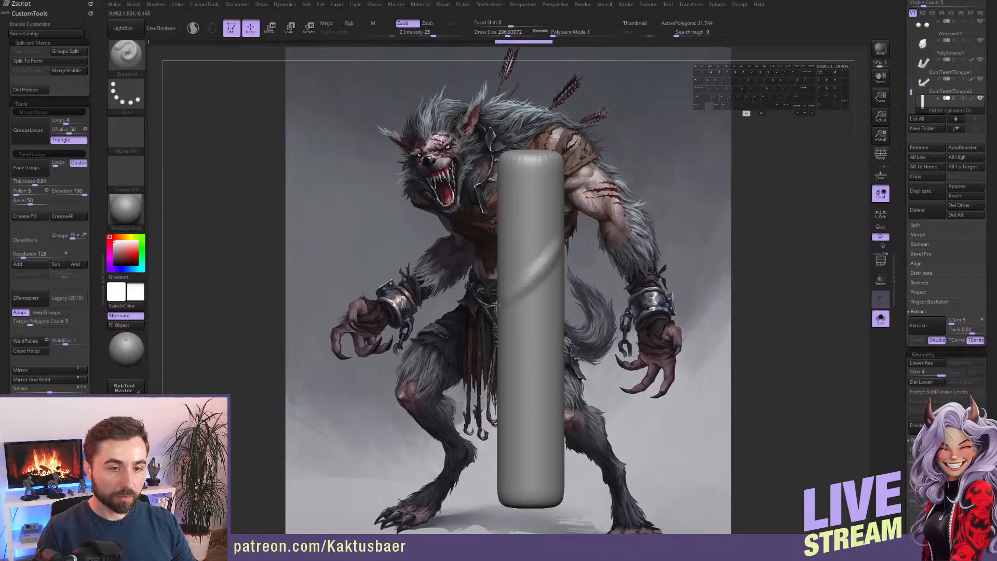
left_click_drag(501, 243, 553, 291)
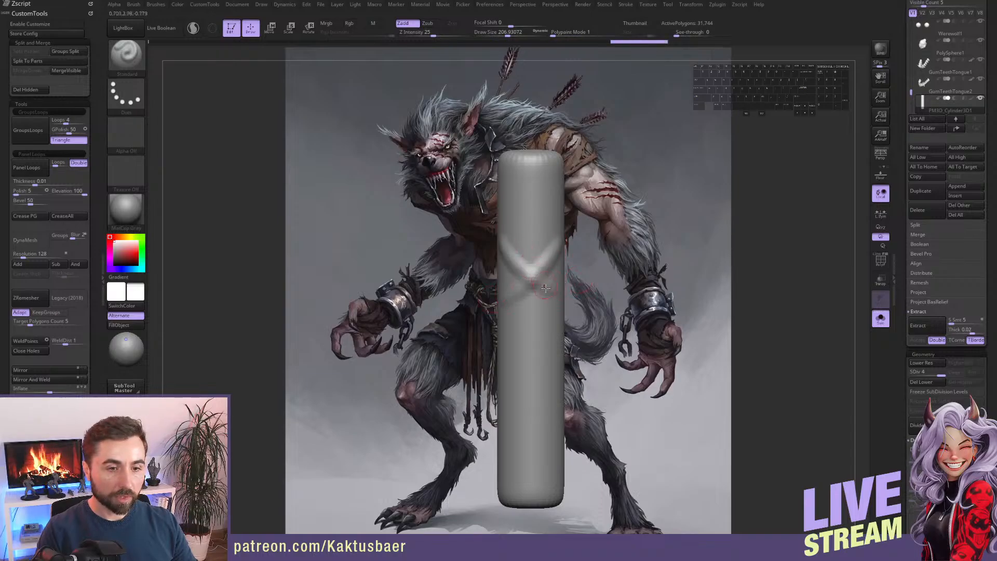
key("ctrl+z")
key("ctrl+z")
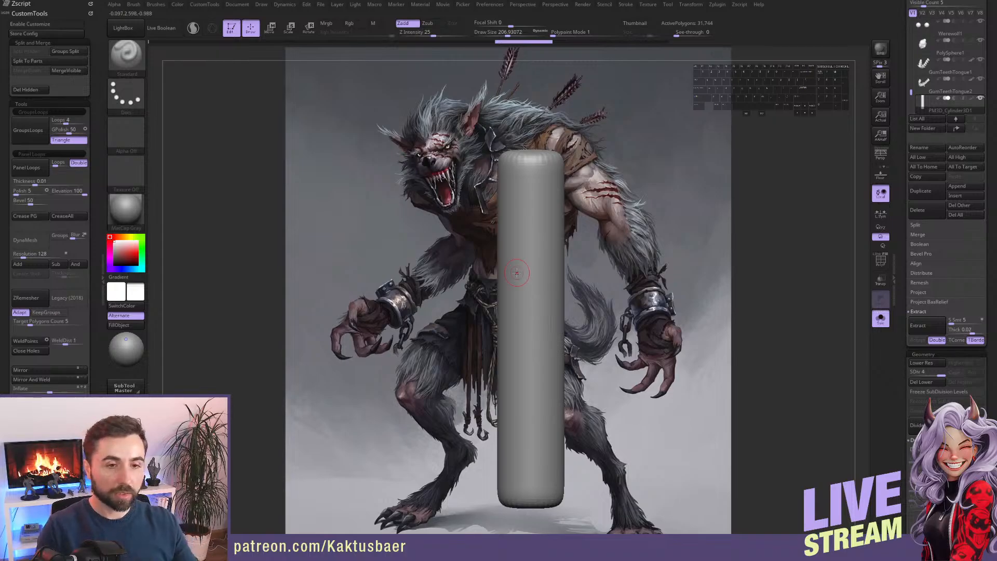
Sculpt a zigzag of raised diagonal folds down the front of the column with the Standard brush at about 207.
mouse_move(503, 227)
left_mouse_down()
mouse_move(555, 256)
mouse_move(506, 267)
mouse_move(560, 298)
mouse_move(507, 312)
mouse_move(559, 326)
left_mouse_up()
mouse_move(519, 279)
left_mouse_down()
mouse_move(560, 306)
mouse_move(509, 353)
left_mouse_up()
mouse_move(509, 314)
left_mouse_down()
mouse_move(559, 337)
mouse_move(558, 313)
mouse_move(510, 358)
mouse_move(557, 387)
left_mouse_up()
mouse_move(561, 349)
left_mouse_down()
mouse_move(510, 399)
mouse_move(557, 430)
left_mouse_up()
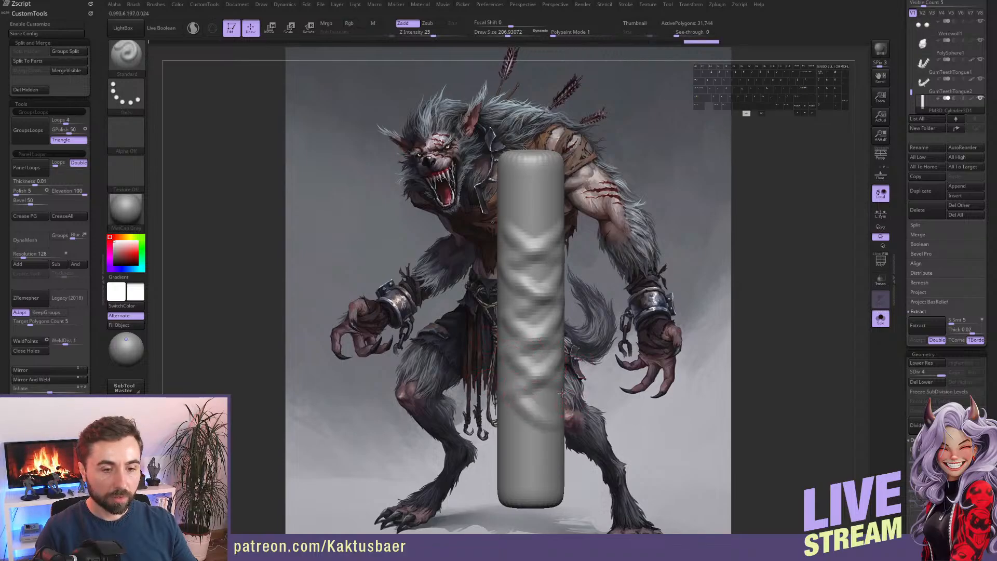
left_click_drag(562, 393, 516, 428)
Subdivide the folded column to level 5 and switch to the DamStandard brush.
right_click_drag(542, 345, 531, 321, "alt")
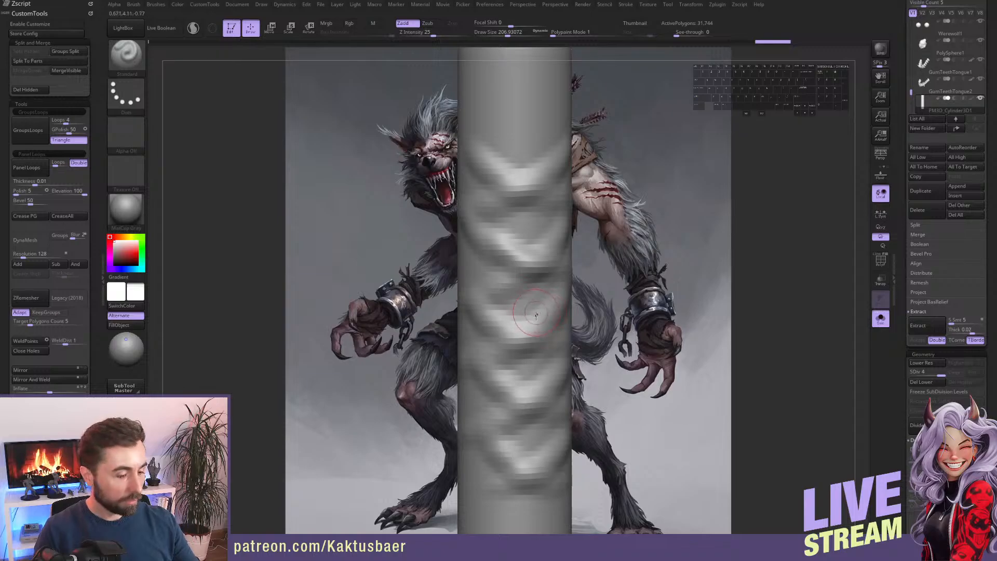
key("b")
key("d")
key("s")
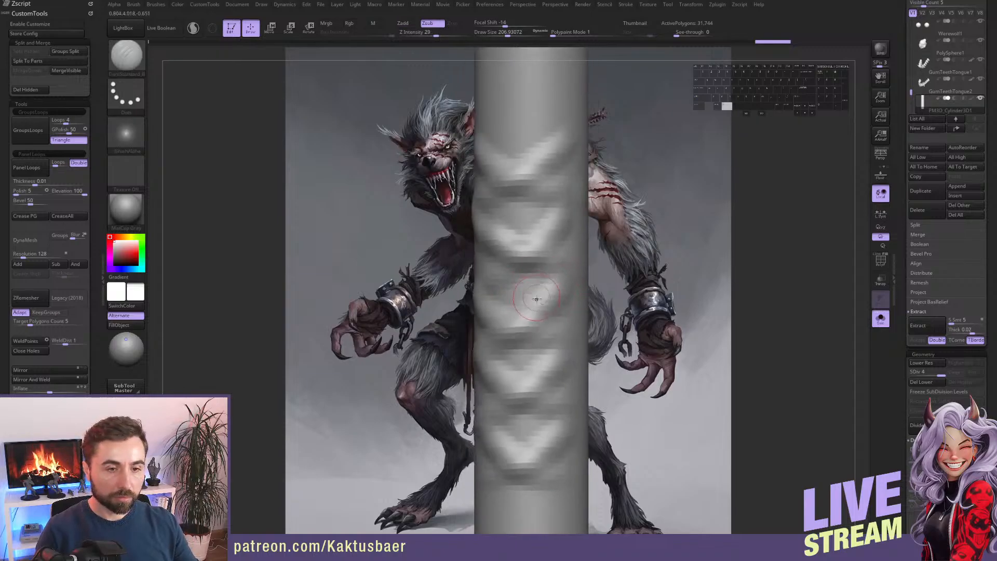
key("ctrl+d")
right_click_drag(536, 303, 540, 301)
left_click_drag(564, 273, 502, 329, "alt")
mouse_move(491, 318)
right_mouse_down()
mouse_move(504, 308)
mouse_move(515, 252)
right_mouse_up()
key("ctrl+z")
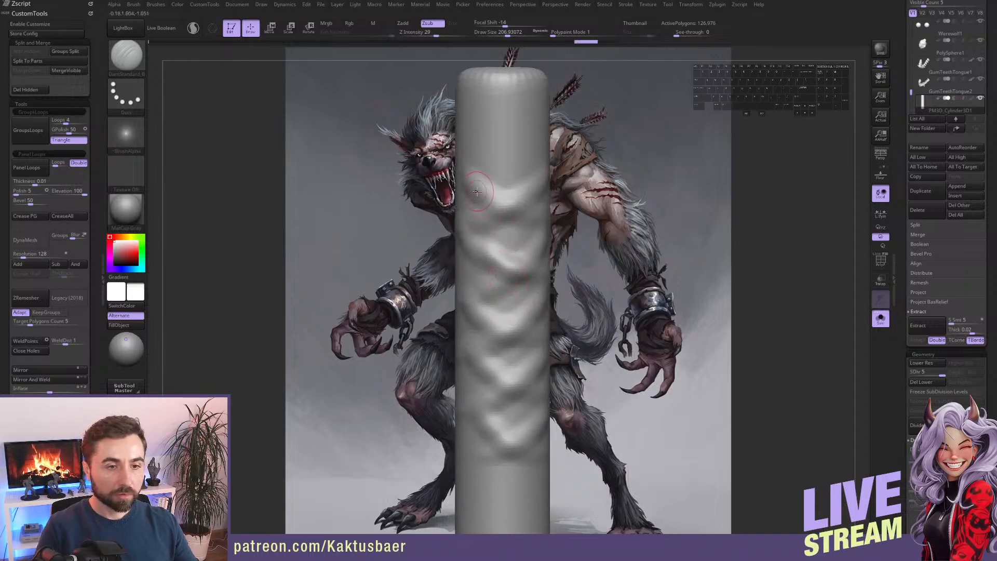
Carve sharp zigzag creases between the column's front folds with the DamStandard brush at a size of about 257.
key("]")
right_click_drag(496, 190, 480, 194)
mouse_move(470, 180)
left_mouse_down("alt")
mouse_move(553, 226)
mouse_move(486, 288)
mouse_move(548, 346)
left_mouse_up("alt")
mouse_move(556, 273)
left_mouse_down("alt")
mouse_move(487, 350)
mouse_move(496, 370)
mouse_move(554, 400)
left_mouse_up("alt")
mouse_move(554, 340)
left_mouse_down("alt")
mouse_move(484, 407)
mouse_move(542, 451)
left_mouse_up("alt")
left_click_drag(559, 399, 487, 457, "alt")
mouse_move(521, 386)
right_mouse_down("alt")
mouse_move(513, 365)
mouse_move(520, 380)
mouse_move(516, 401)
mouse_move(507, 400)
right_mouse_up("alt")
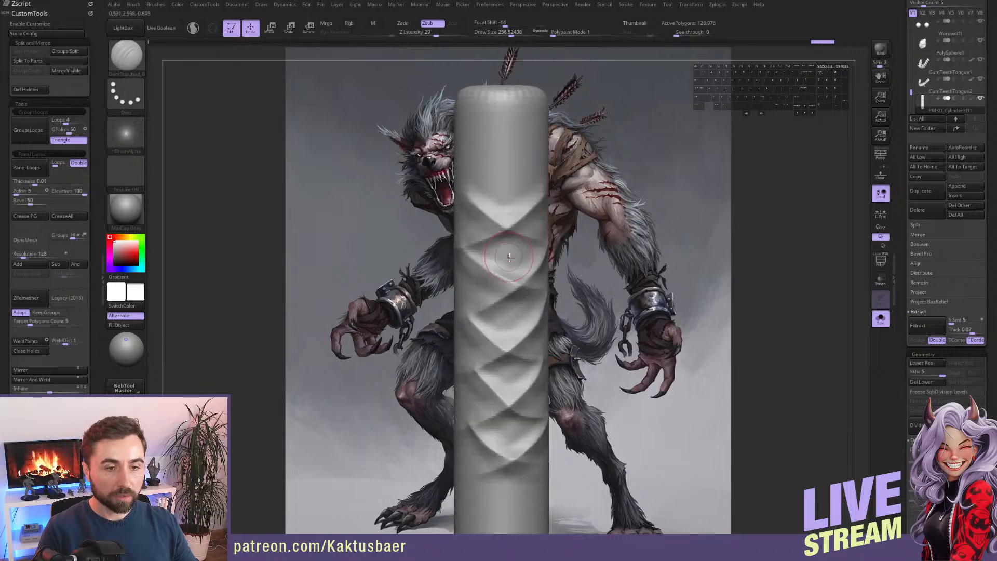
Build crossing diagonal folds on the upper side of the column with the Standard brush at a size of about 257.
mouse_move(493, 256)
right_mouse_down()
mouse_move(483, 253)
mouse_move(495, 251)
mouse_move(491, 261)
right_mouse_up()
key("b")
key("s")
key("t")
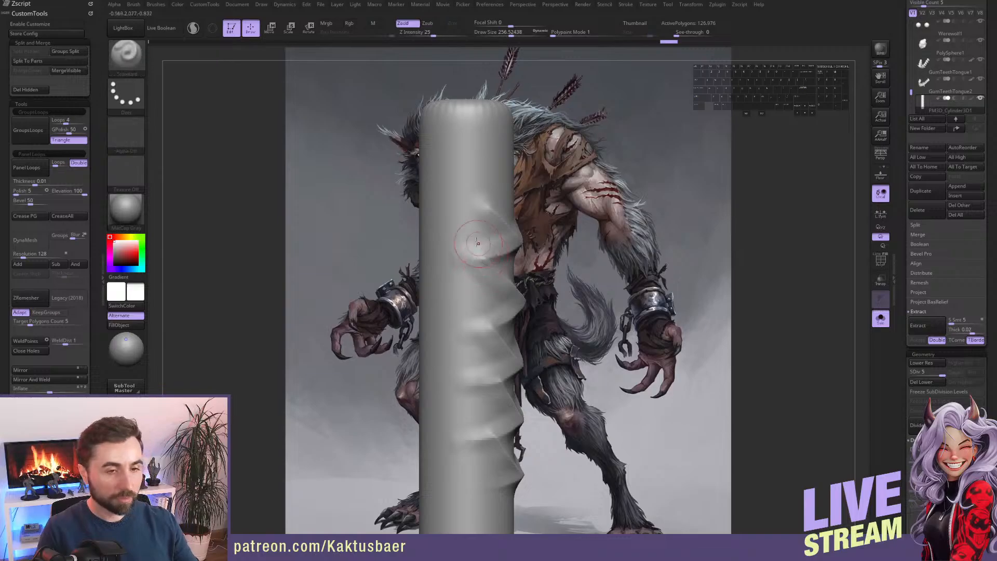
left_click_drag(435, 207, 480, 252)
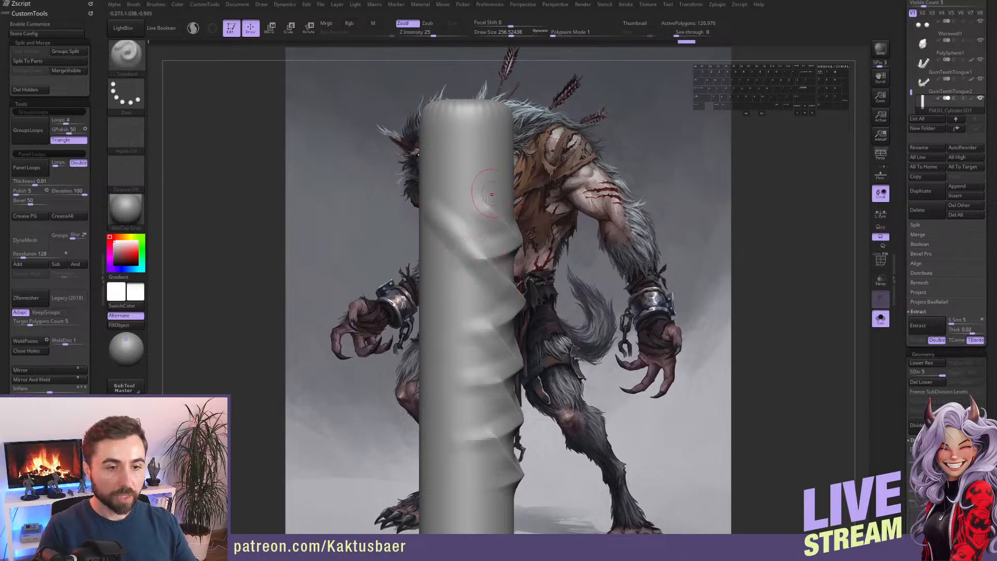
mouse_move(493, 188)
left_mouse_down()
mouse_move(455, 247)
mouse_move(484, 322)
left_mouse_up()
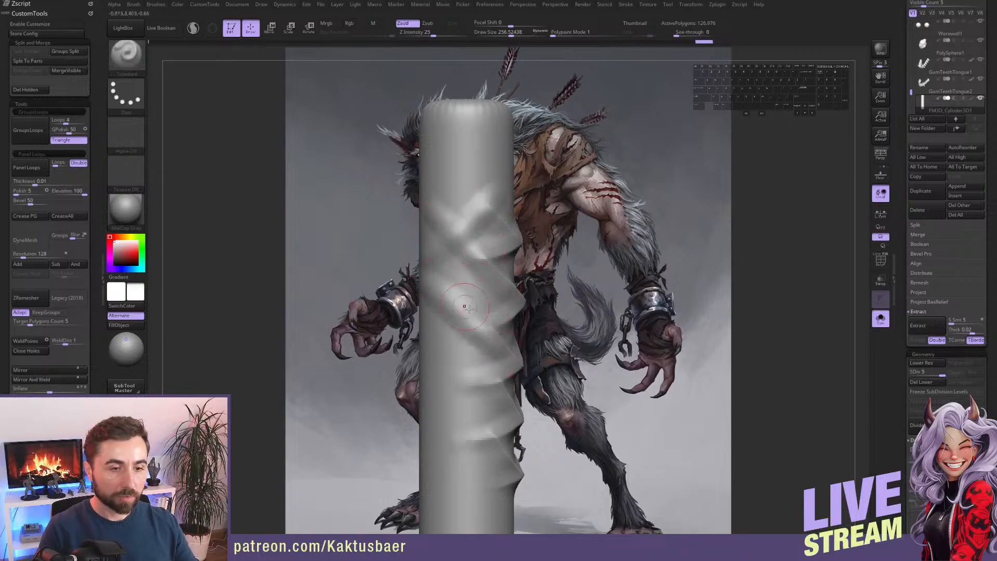
left_click_drag(487, 263, 440, 310)
left_click_drag(511, 244, 427, 312)
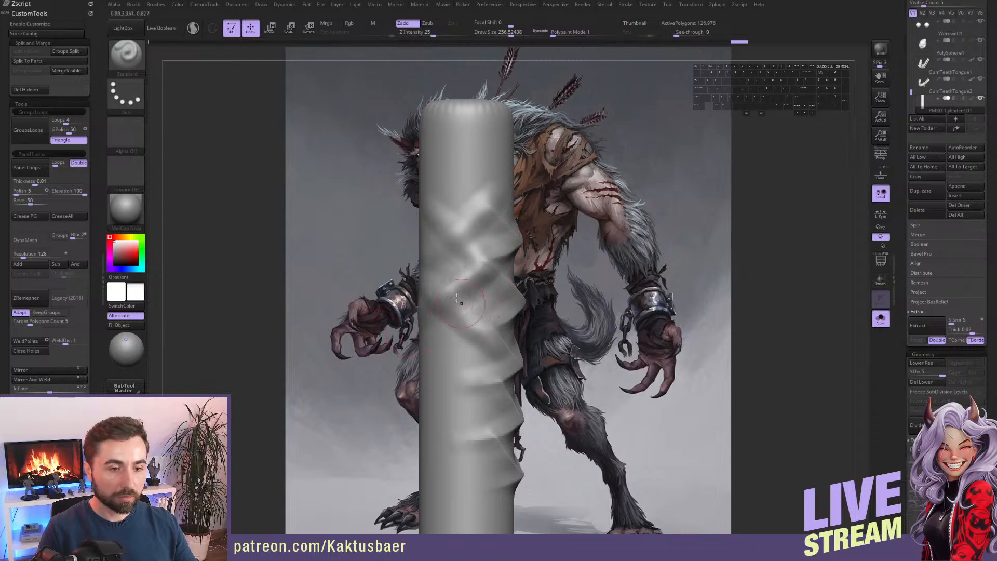
Continue the crossing folds down the side of the column with the Standard brush at a size of about 207.
key("s")
left_click_drag(481, 359, 435, 369)
right_click_drag(442, 366, 436, 315, "alt")
mouse_move(507, 307)
left_mouse_down()
mouse_move(470, 330)
mouse_move(439, 376)
mouse_move(439, 360)
left_mouse_up()
right_click_drag(447, 355, 453, 340, "alt")
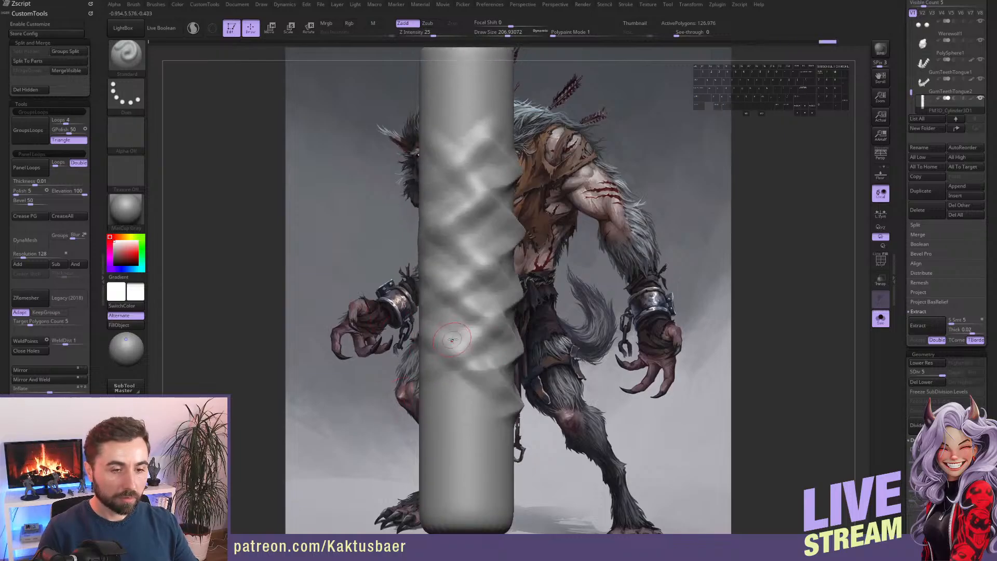
Carve crisp crossing creases between the column's diagonal folds with the DamStandard brush at a size of about 251.
key("2")
left_click_drag(507, 313, 427, 371, "alt")
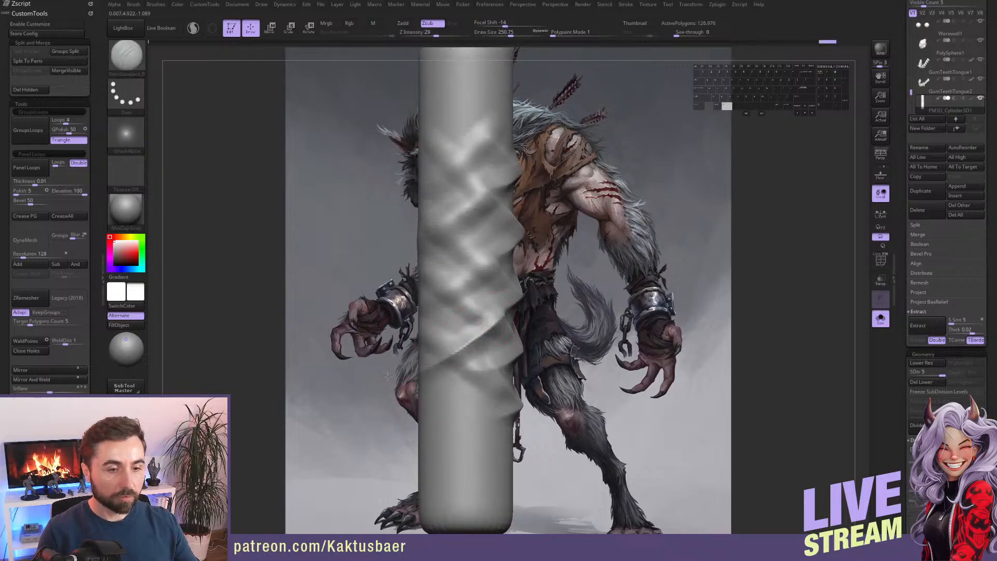
left_click_drag(502, 322, 422, 276, "alt")
left_click_drag(496, 267, 426, 219, "alt")
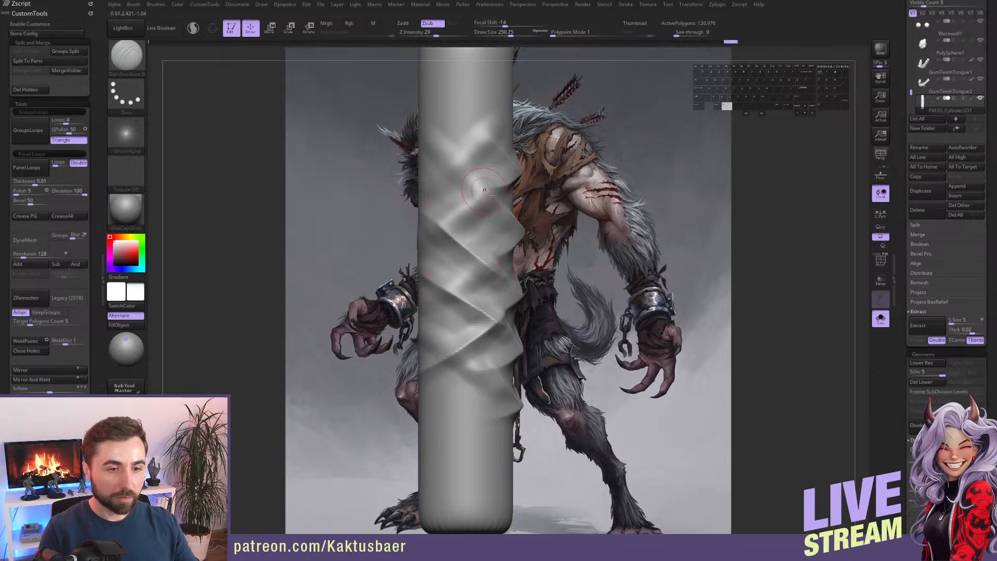
left_click_drag(504, 186, 417, 253, "alt")
left_click_drag(511, 245, 425, 313, "alt")
mouse_move(448, 323)
right_mouse_down()
mouse_move(470, 323)
mouse_move(461, 325)
mouse_move(471, 266)
right_mouse_up()
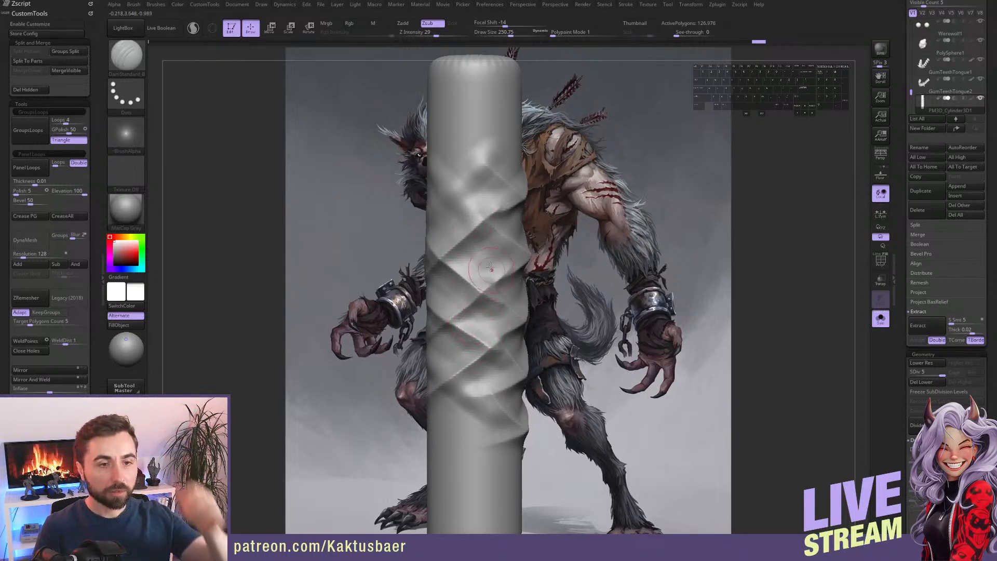
mouse_move(490, 268)
right_mouse_down()
mouse_move(505, 261)
mouse_move(482, 279)
right_mouse_up()
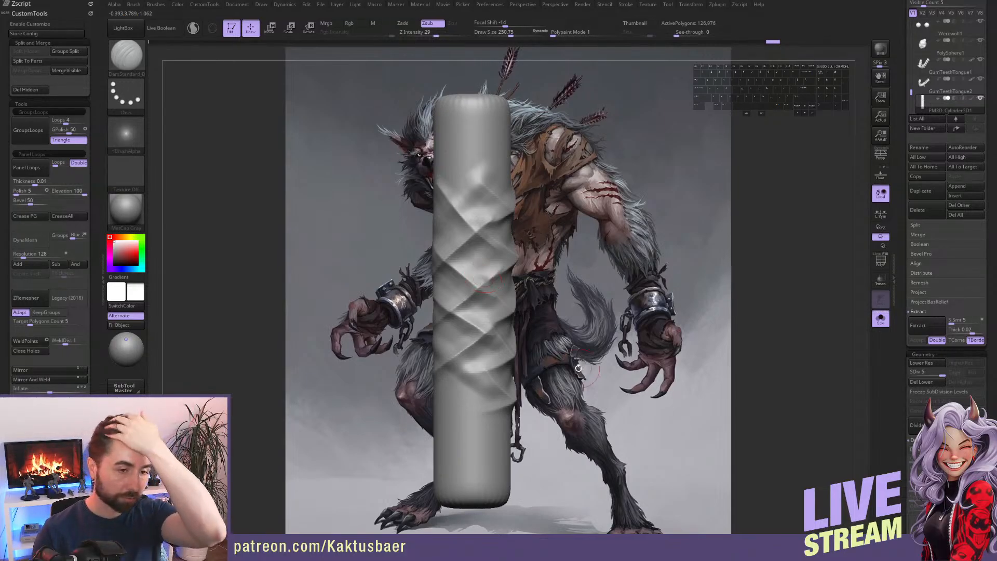
mouse_move(491, 262)
right_mouse_down()
mouse_move(494, 273)
mouse_move(477, 270)
mouse_move(471, 210)
right_mouse_up()
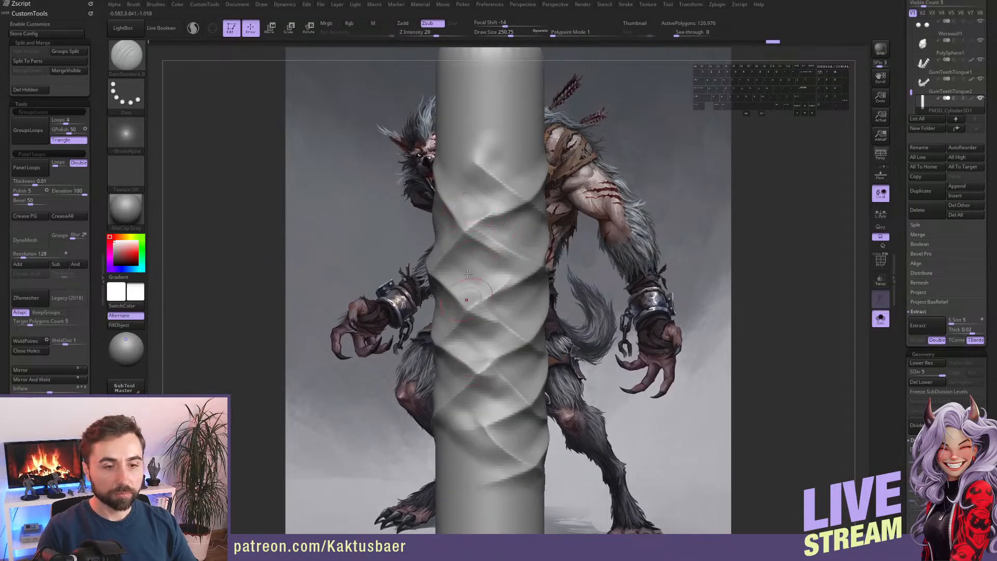
Smooth the hard creases around the column so the crossing zigzag folds blend softly.
key("shift")
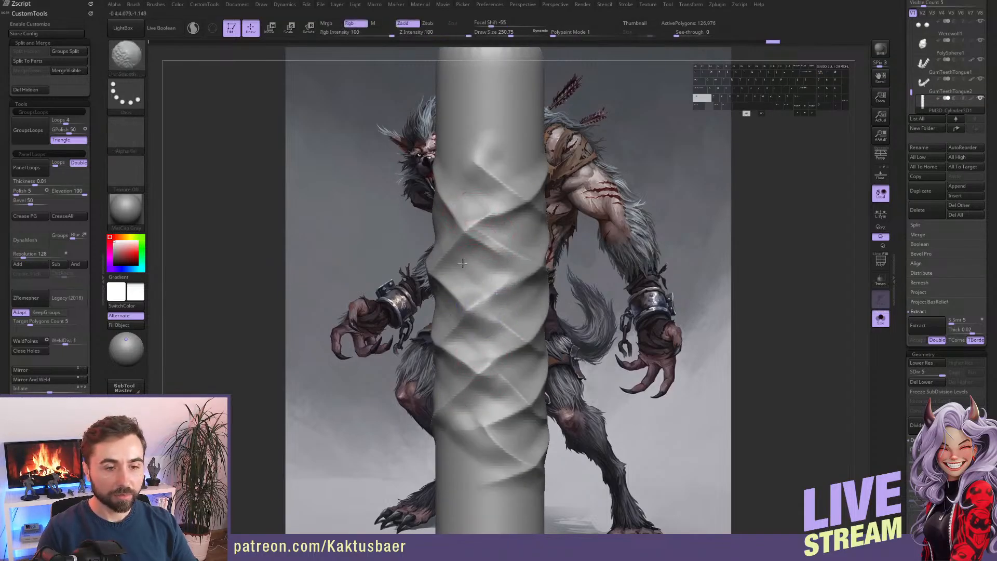
mouse_move(463, 264)
left_mouse_down("shift")
mouse_move(508, 197)
mouse_move(497, 181)
left_mouse_up("shift")
right_click_drag(498, 245, 493, 208, "ctrl")
left_click_drag(485, 249, 502, 205, "shift")
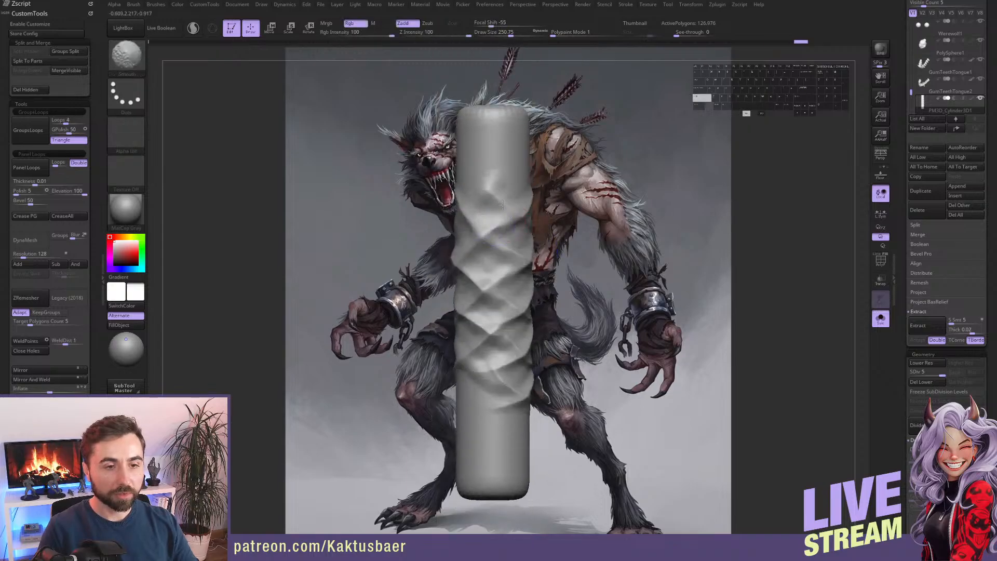
right_click_drag(494, 302, 507, 302)
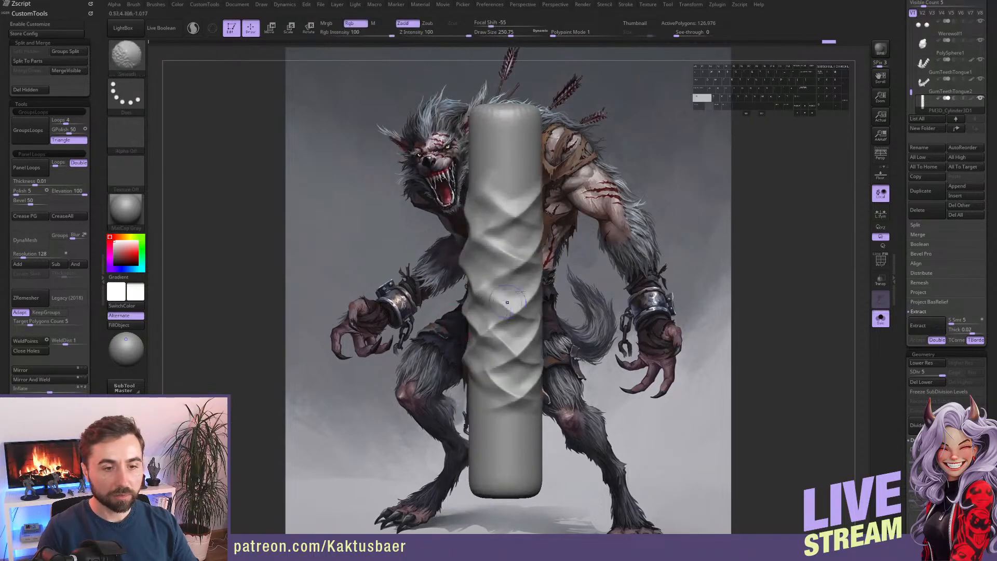
right_click_drag(493, 337, 449, 293)
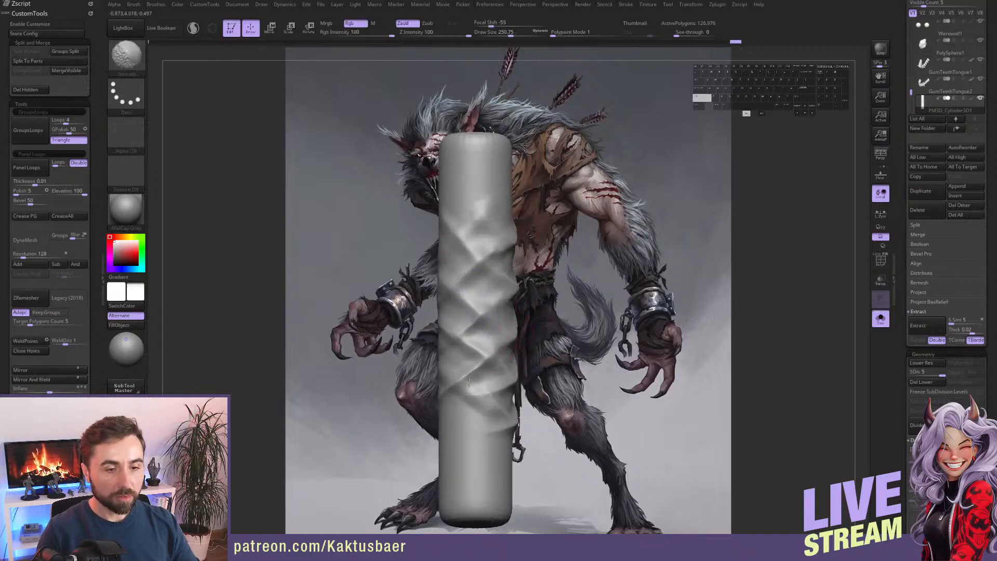
right_click_drag(493, 410, 543, 395)
left_click_drag(544, 396, 511, 308, "shift")
right_click_drag(512, 307, 565, 313)
left_click_drag(565, 313, 529, 231, "shift")
right_click_drag(545, 286, 494, 287)
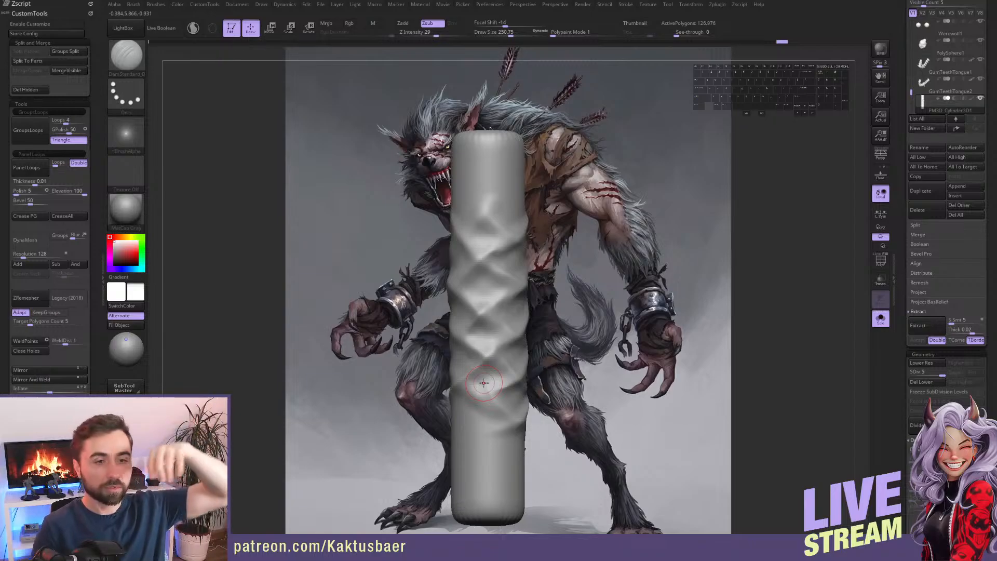
Compress the practice column along its height to tighten the zigzag folds, and return to drawing mode.
right_click_drag(513, 301, 491, 305)
key("w")
right_click_drag(503, 271, 502, 288, "shift")
mouse_move(503, 312)
left_mouse_down("shift")
mouse_move(503, 210)
mouse_move(504, 265)
left_mouse_up("shift")
key("q")
right_click_drag(548, 249, 552, 218, "alt")
right_click_drag(514, 275, 501, 320, "alt")
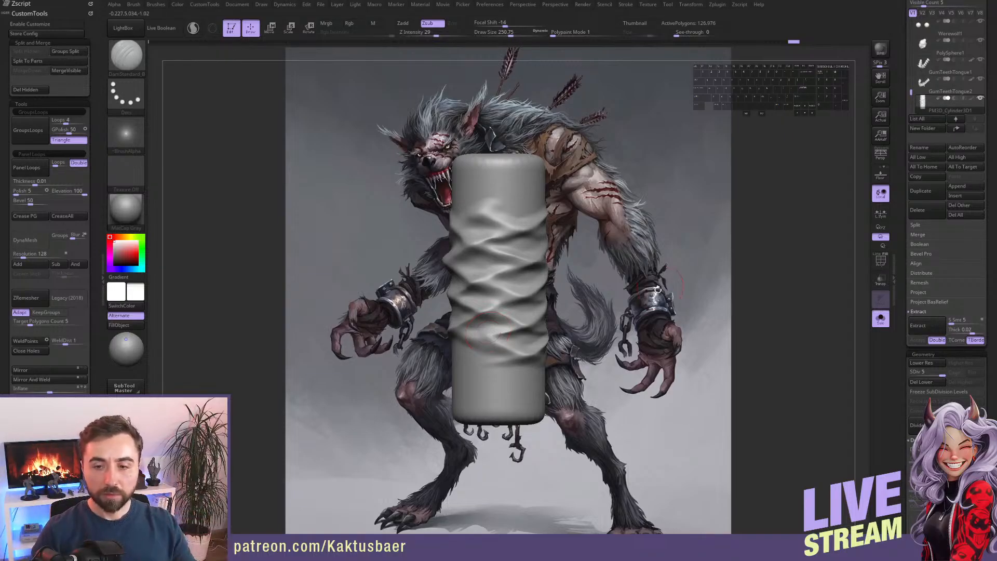
right_click_drag(514, 296, 622, 282)
Turn off Solo, hide the practice cylinder and select the werewolf's chest cloth subtool.
left_click_drag(901, 141, 902, 176)
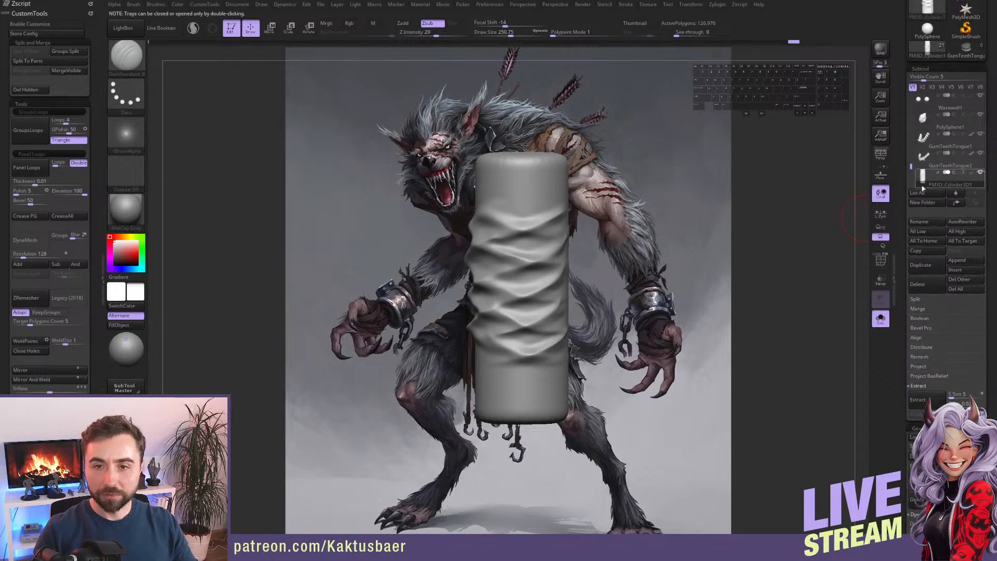
left_click(679, 258)
left_click(981, 172)
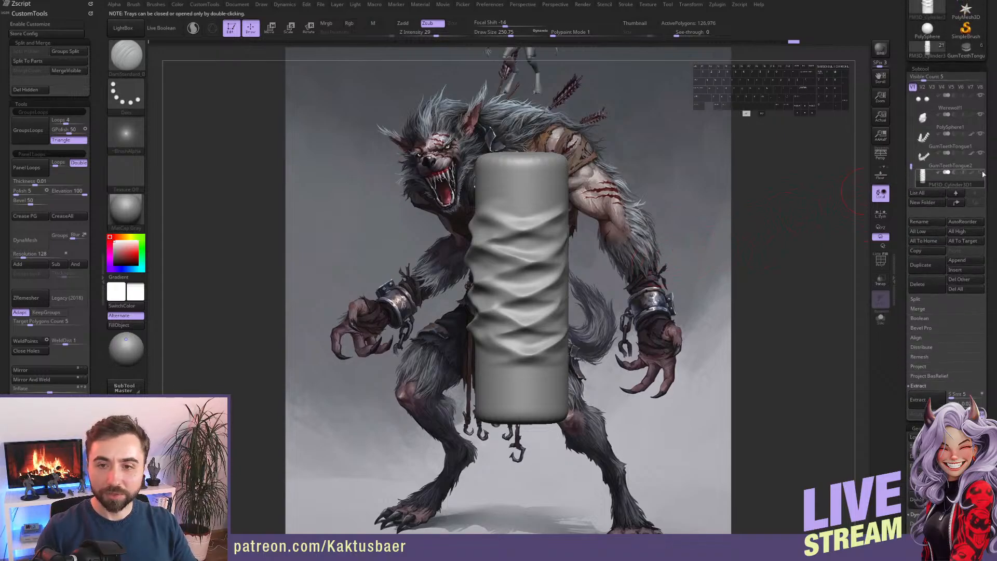
right_click_drag(623, 223, 626, 337, "alt")
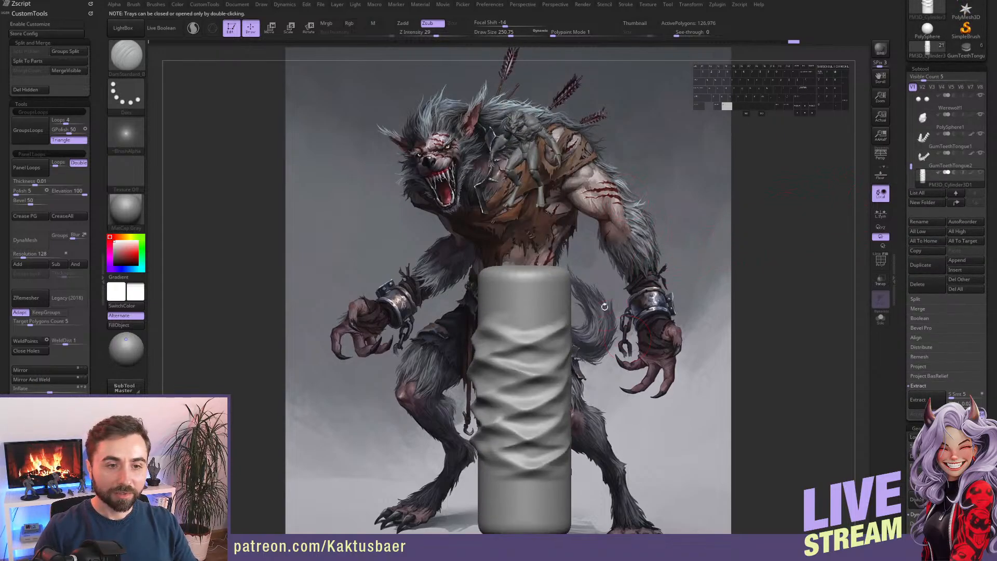
left_click(527, 138, "alt")
mouse_move(526, 137)
right_mouse_down("alt")
mouse_move(554, 145)
mouse_move(523, 202)
mouse_move(512, 173)
mouse_move(488, 205)
mouse_move(544, 204)
right_mouse_up("alt")
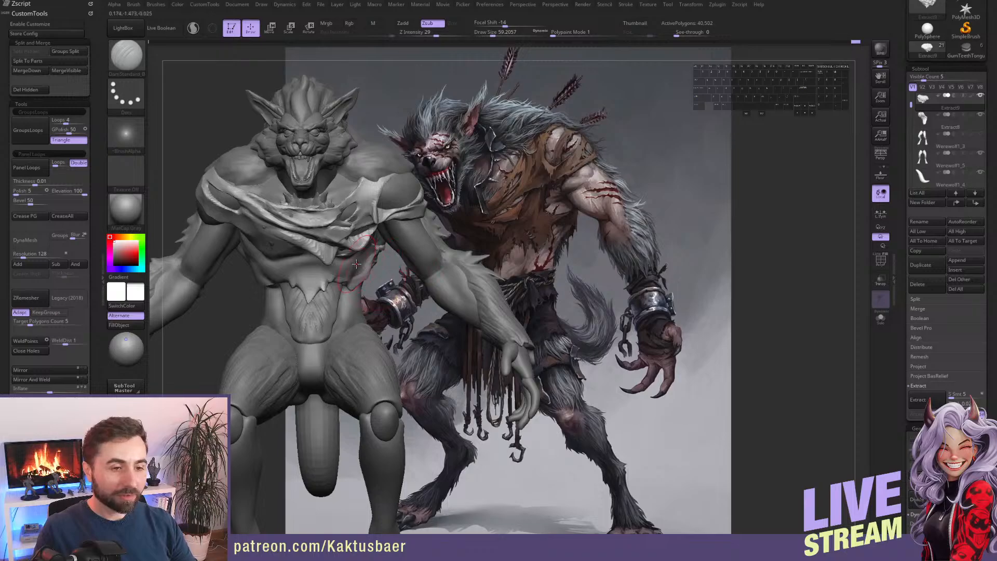
Reduce the brush size to about 22 and turn on perspective for the werewolf view.
right_click_drag(360, 266, 533, 316)
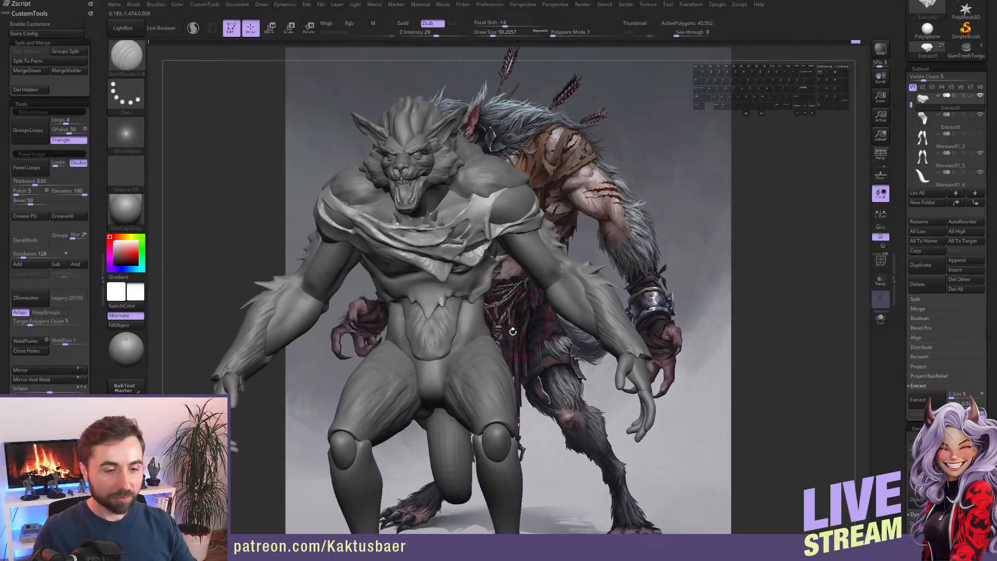
mouse_move(455, 283)
right_mouse_down()
mouse_move(469, 300)
mouse_move(441, 296)
right_mouse_up()
key("s")
left_click_drag(440, 296, 434, 296)
right_click_drag(440, 333, 433, 317, "alt")
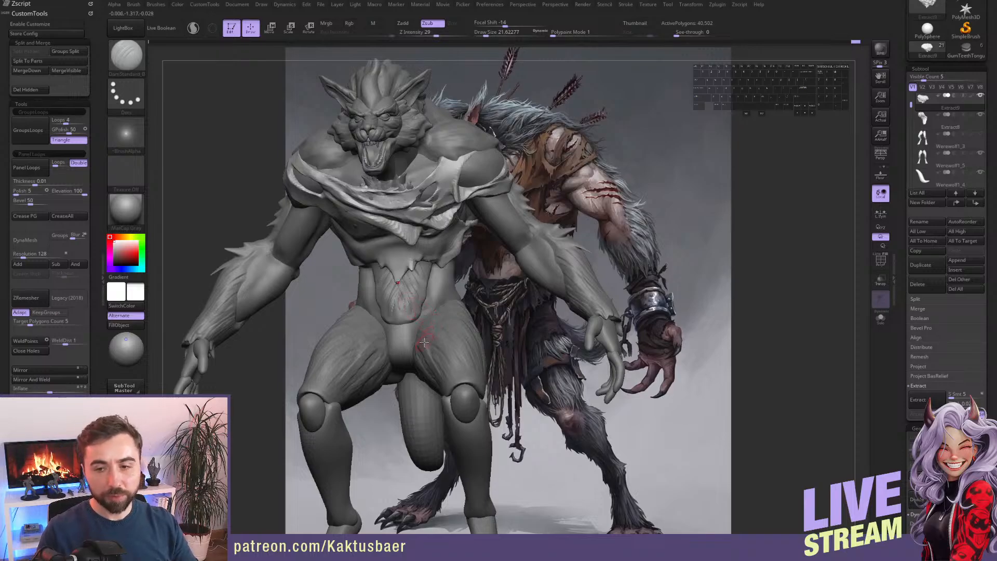
right_click_drag(420, 310, 417, 316)
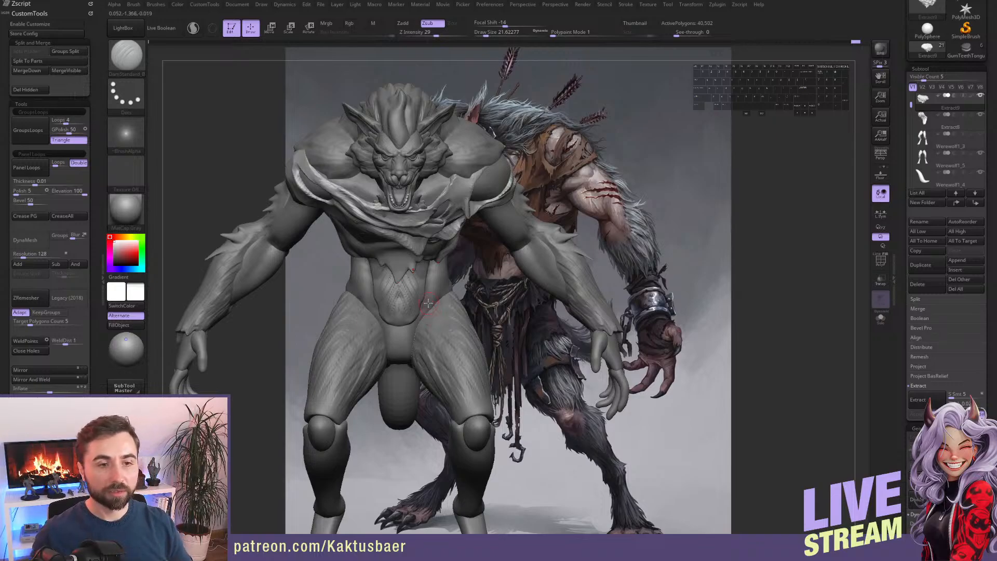
right_click_drag(507, 305, 488, 293)
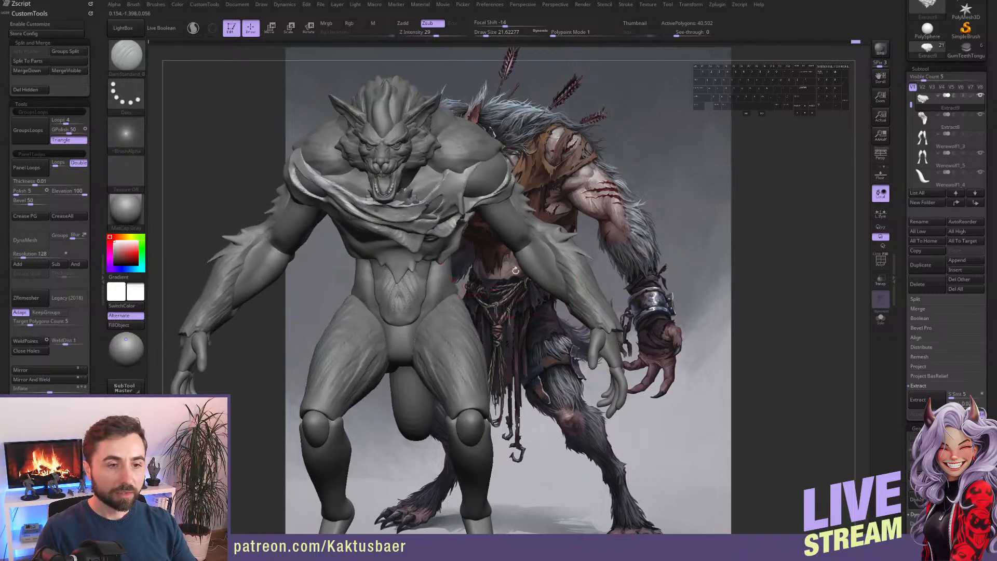
left_click(880, 159)
right_click_drag(429, 305, 484, 292, "alt")
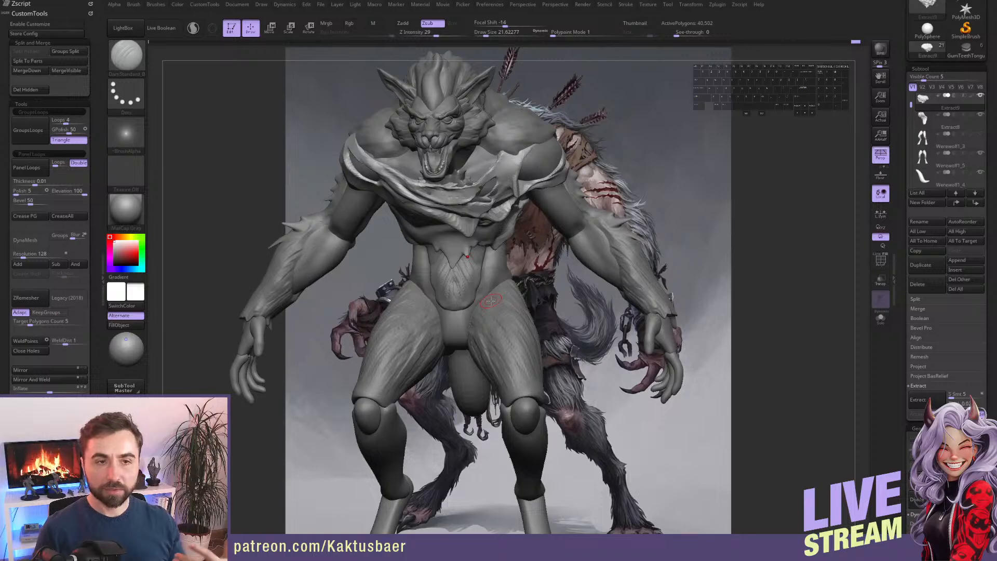
Select the werewolf's torso subtool and mask its hip and pelvis area below the waist.
right_click_drag(483, 245, 492, 257)
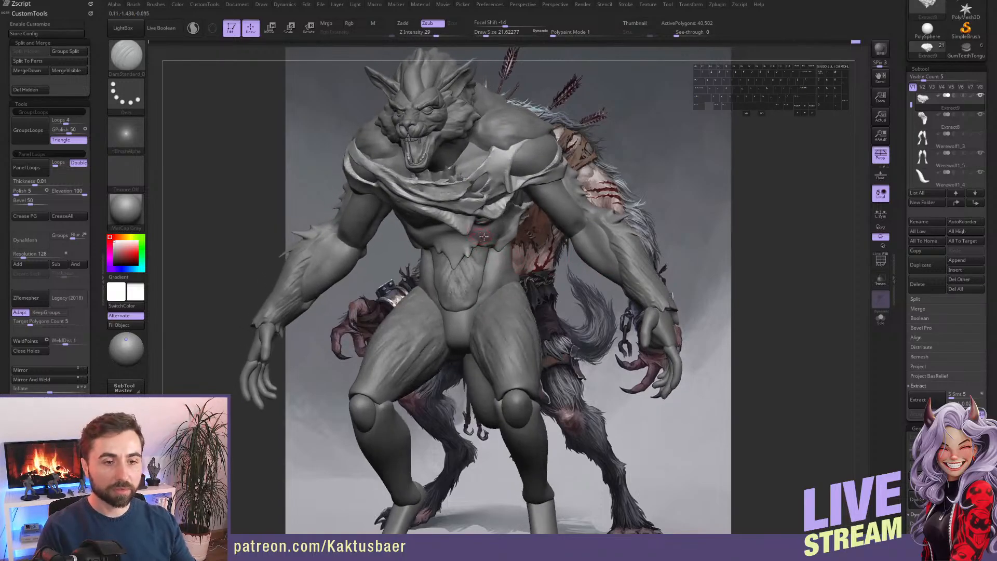
right_click_drag(508, 292, 536, 263)
left_click(501, 283, "alt")
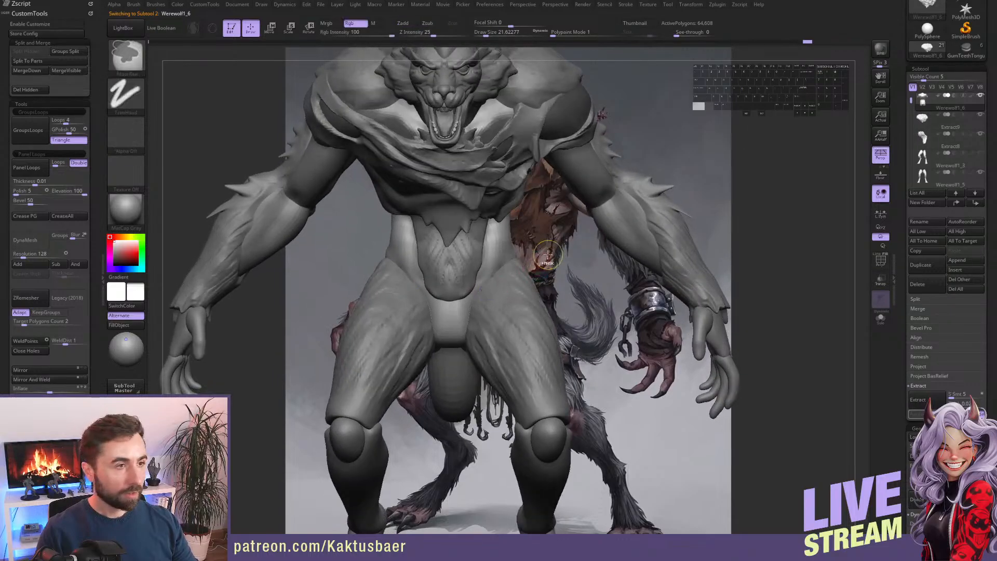
left_click_drag(551, 254, 346, 367, "ctrl")
right_click_drag(467, 296, 432, 304, "alt")
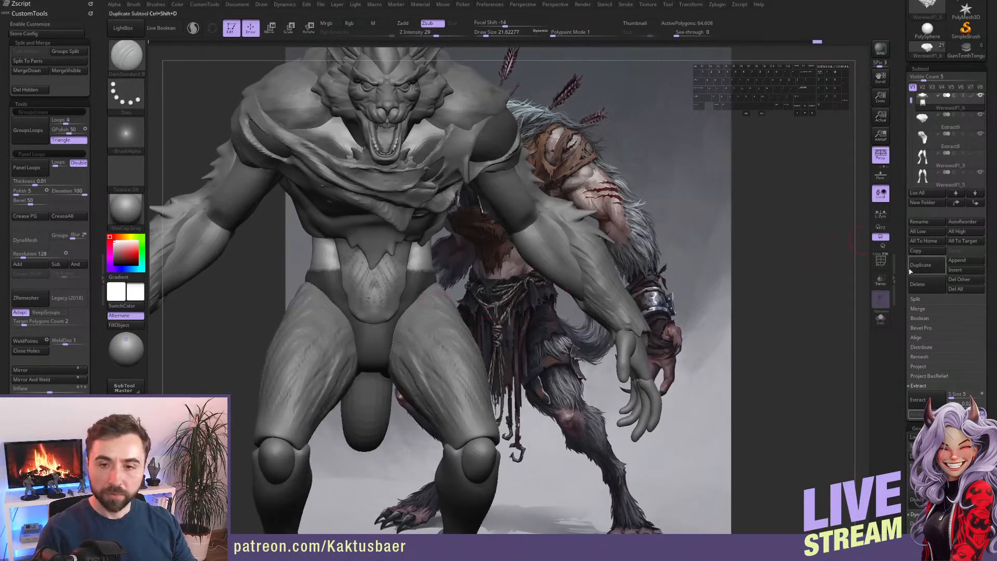
Try extracting the masked torso areas as a new subtool at 0.02 thickness, and delete that extraction.
scroll(930, 311, "down", 3)
left_click(929, 310)
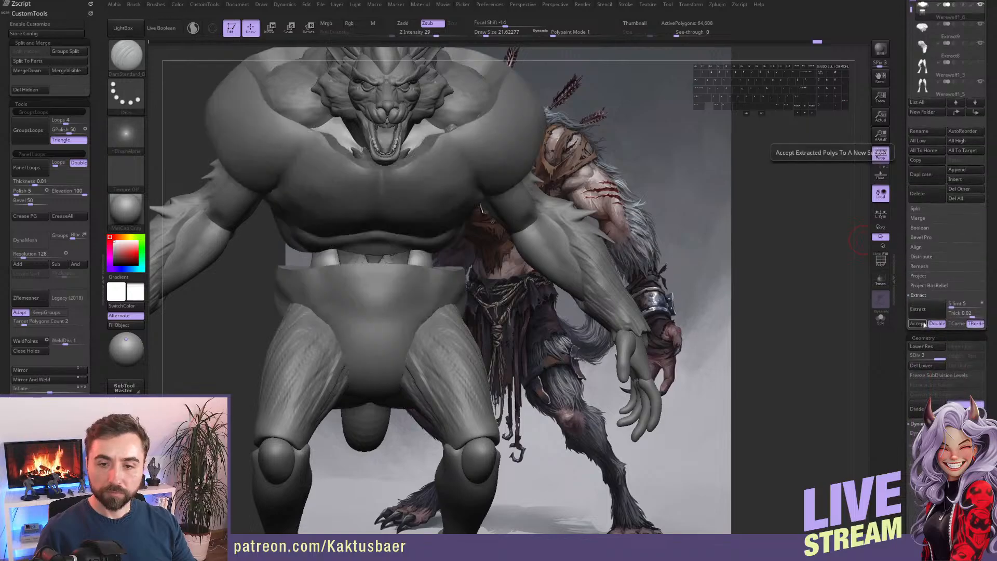
left_click(918, 323)
left_click(881, 318)
right_click_drag(551, 346, 581, 371, "alt")
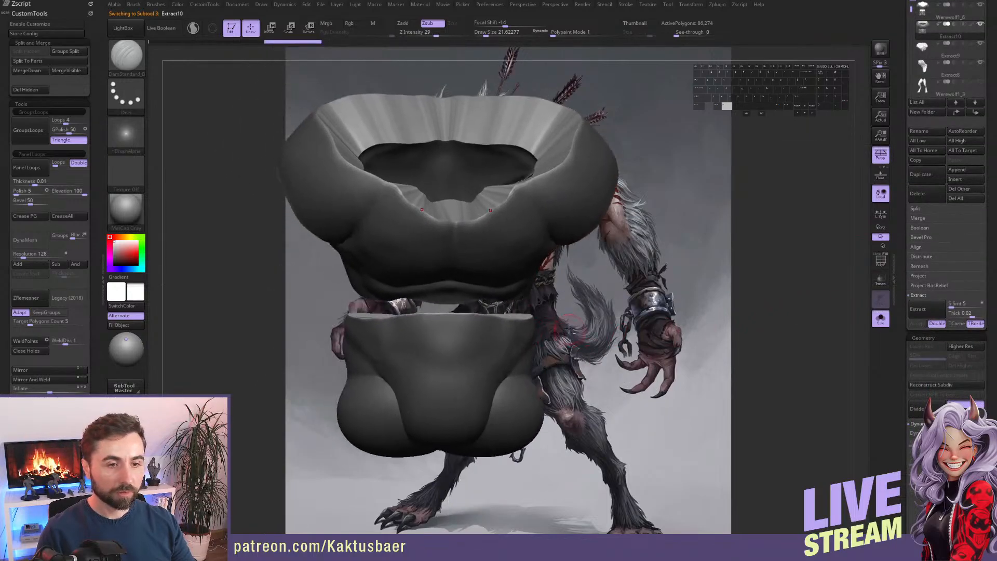
left_click(924, 196)
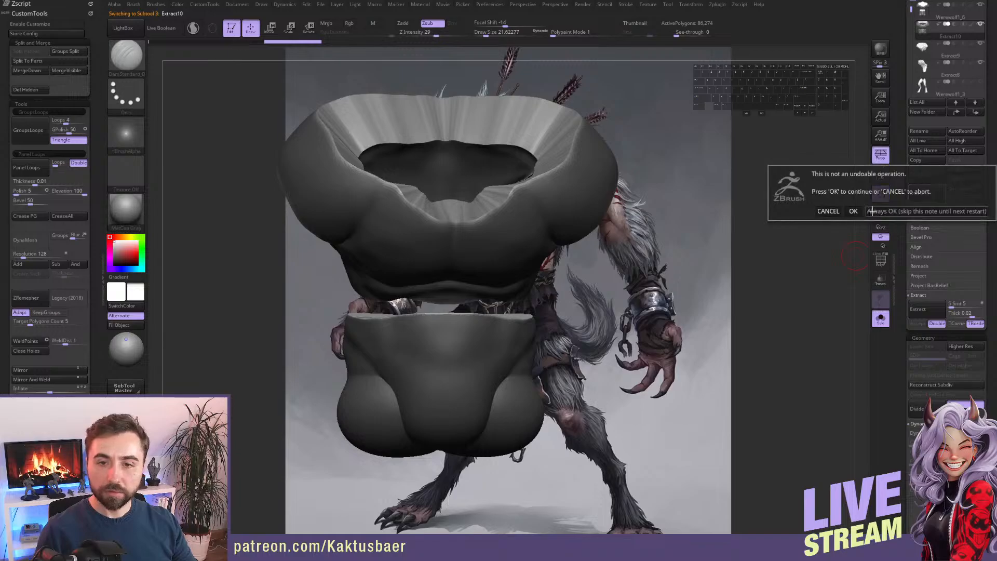
left_click(854, 211)
Isolate the torso subtool and clear the mask from its chest and shoulders, keeping only the hips masked.
key("alt+s")
left_click(512, 310, "alt")
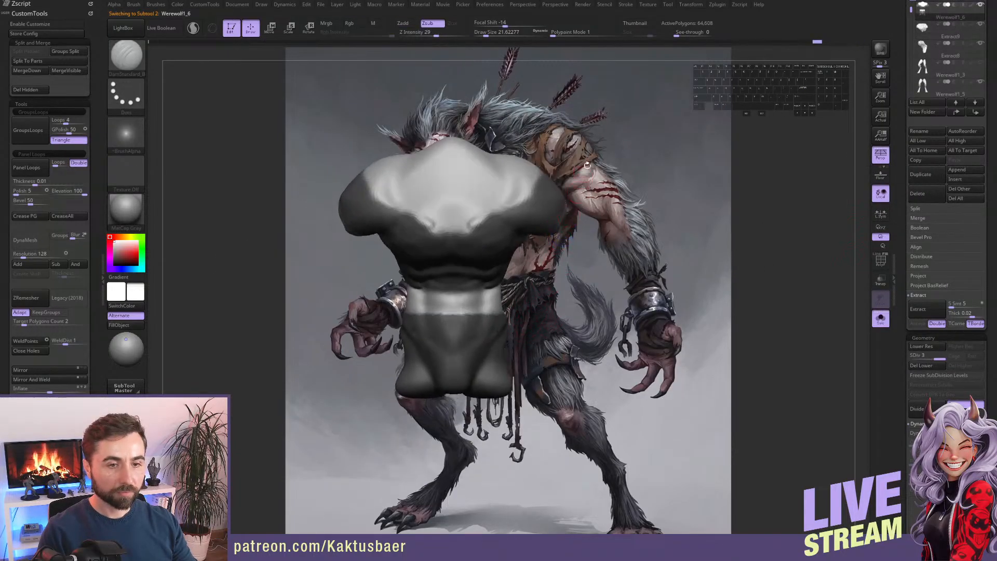
mouse_move(612, 123)
left_mouse_down("ctrl+shift")
mouse_move(412, 263)
mouse_move(320, 298)
mouse_move(601, 136)
mouse_move(308, 298)
left_mouse_up("ctrl+shift")
key("alt+s")
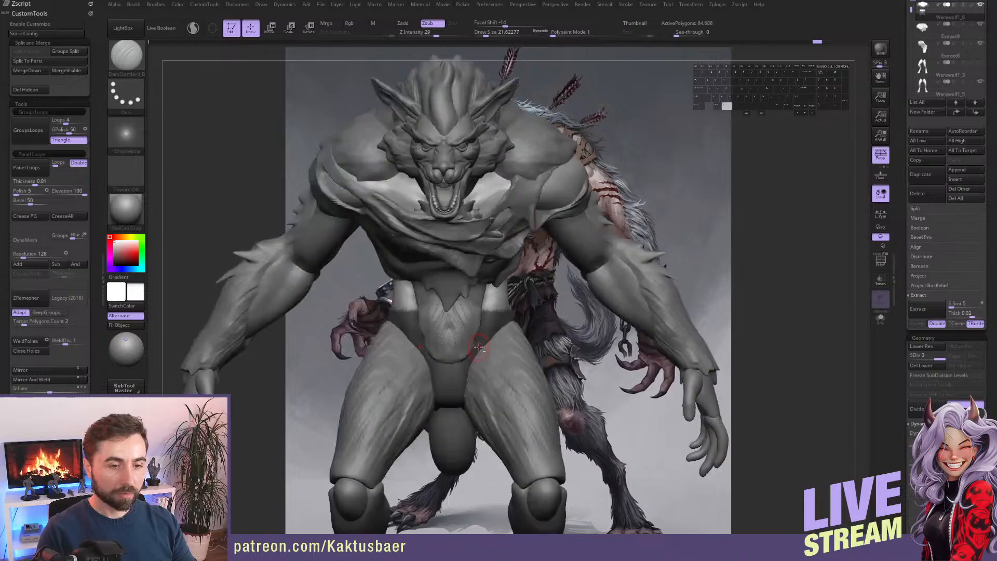
Try extracting the masked hips with a thickness of 0.001.
left_click(961, 315)
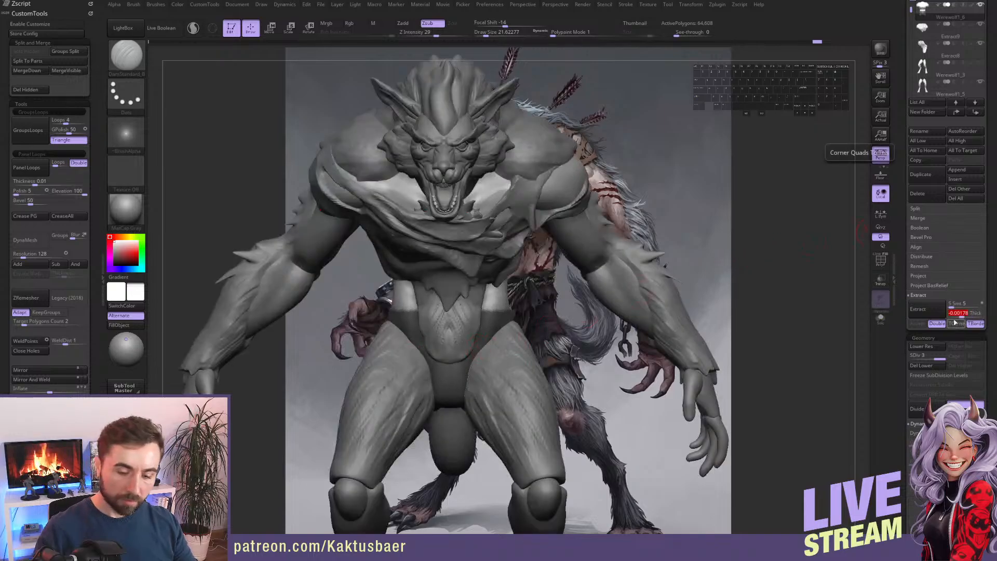
type("0.001")
key("Return")
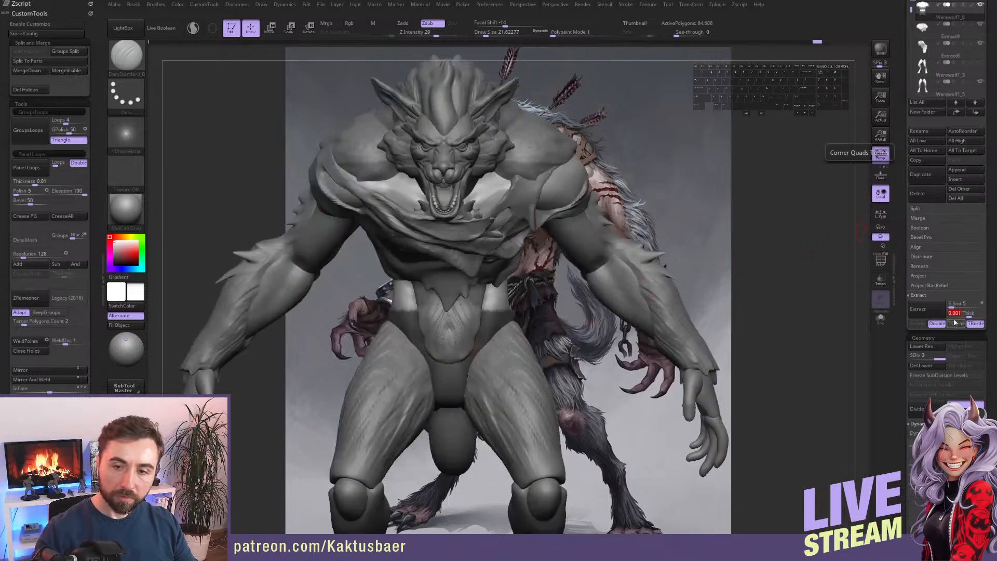
left_click(918, 309)
Extract the masked hips with a thickness of 0.005 and accept the result as a new subtool.
left_click(955, 315)
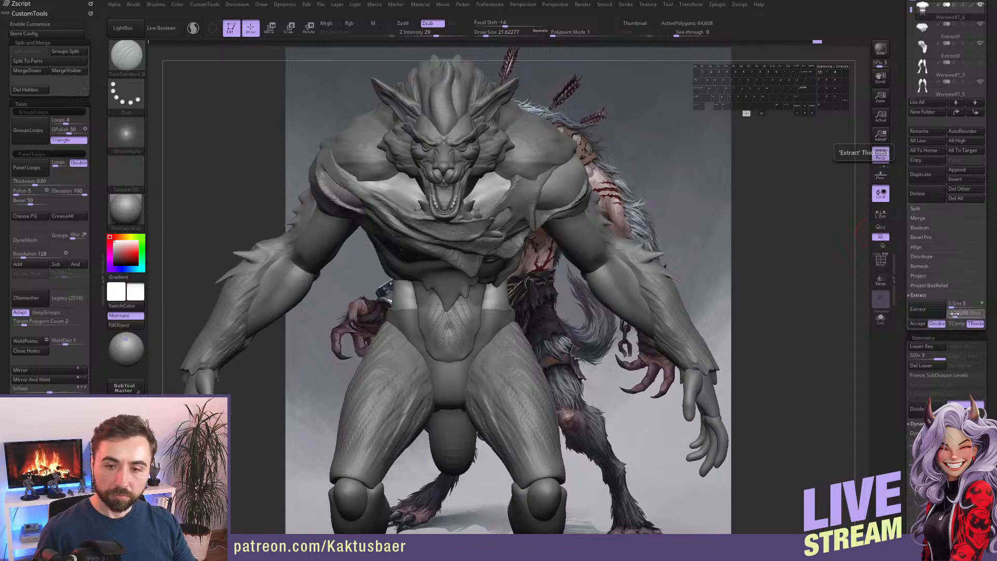
type("05")
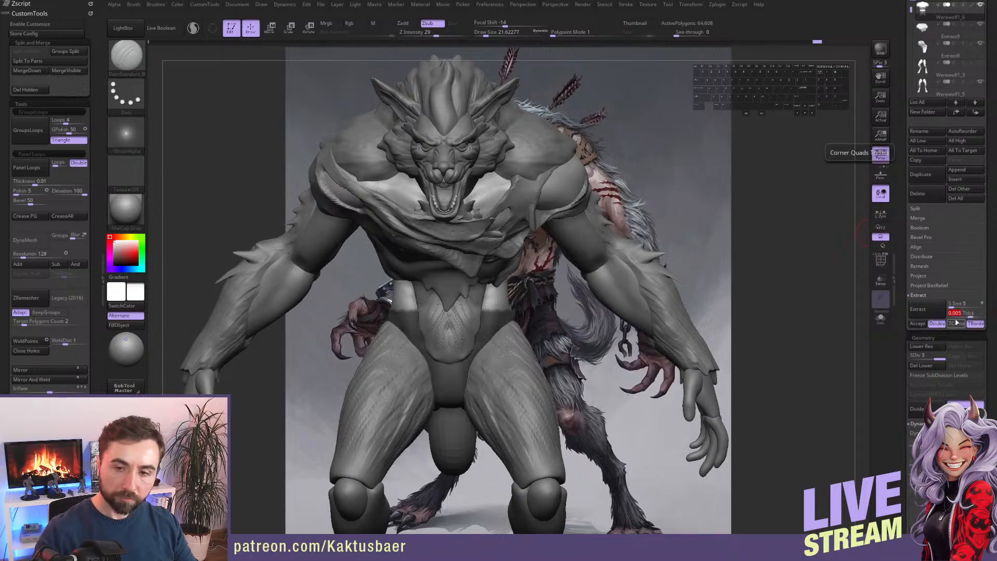
key("Return")
left_click(918, 309)
left_click(917, 324)
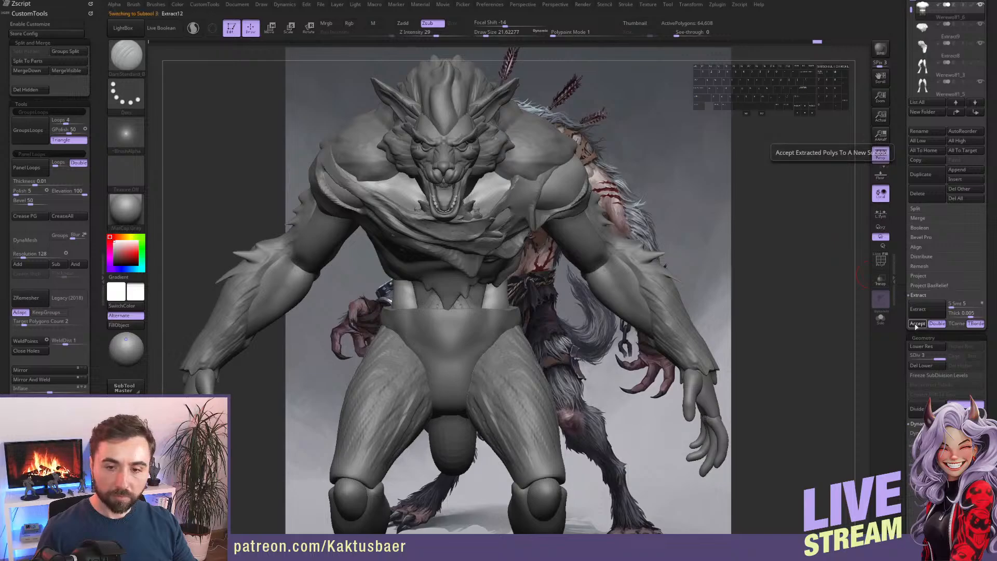
Isolate the werewolf's leg subtool in side view and switch the masking stroke to Lasso.
left_click(539, 368, "alt")
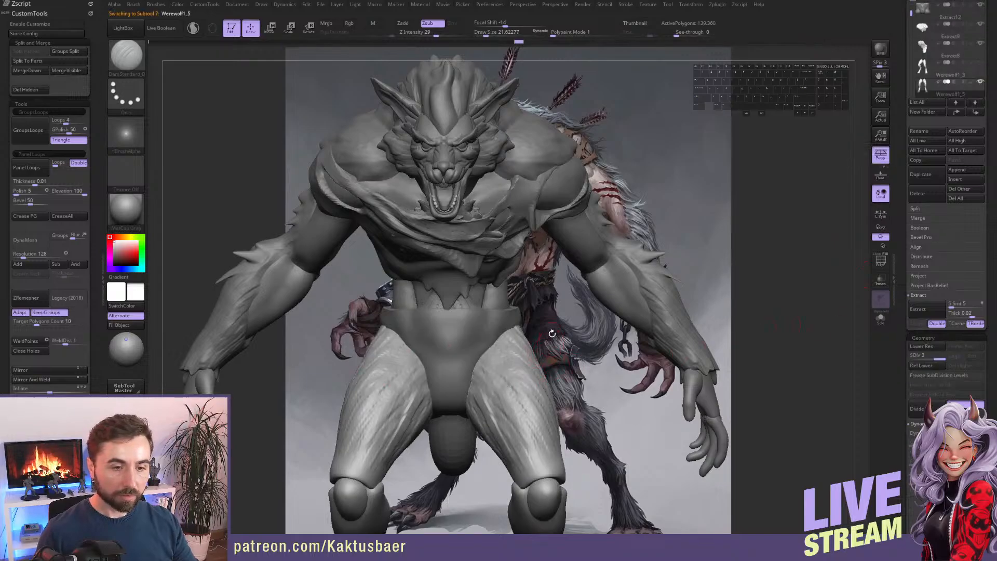
mouse_move(537, 352)
right_mouse_down()
mouse_move(515, 296)
mouse_move(441, 322)
right_mouse_up()
key("alt+s")
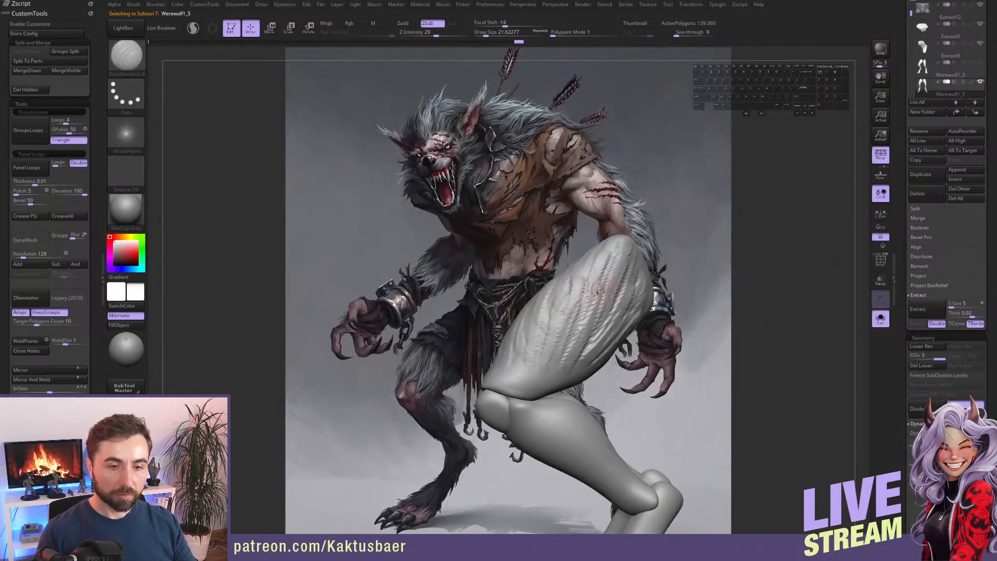
left_click(143, 96, "ctrl")
left_click(251, 121, "ctrl")
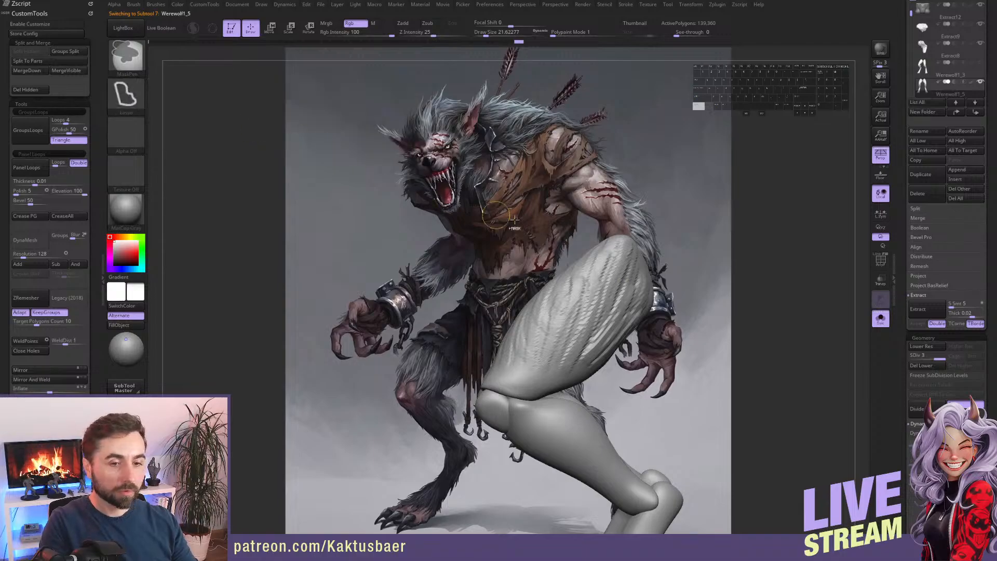
Mask the upper part of the thighs and extract it as a new subtool with a thickness of 0.02.
mouse_move(575, 211)
left_mouse_down("ctrl")
mouse_move(516, 307)
mouse_move(576, 348)
mouse_move(770, 196)
left_mouse_up("ctrl")
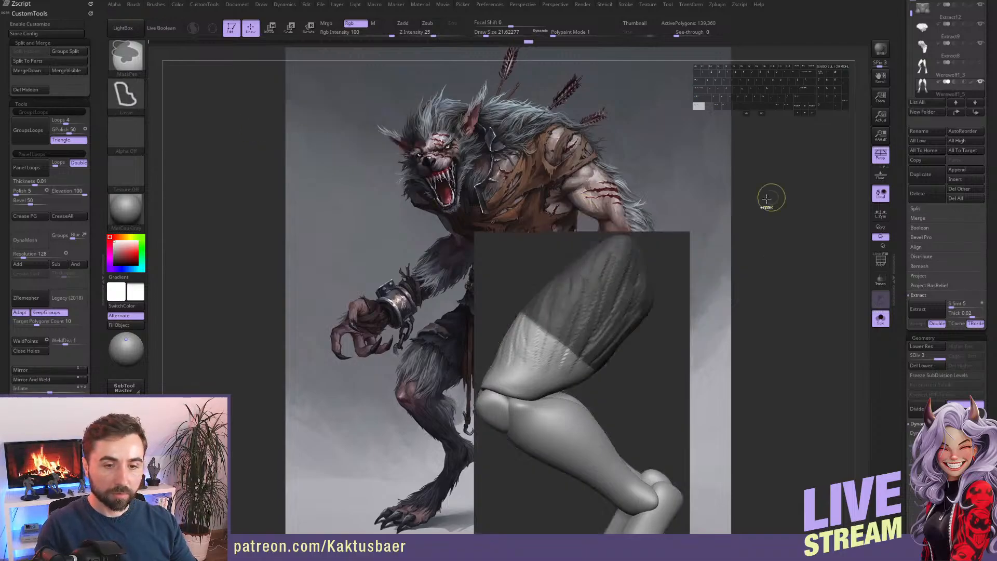
left_click(956, 314)
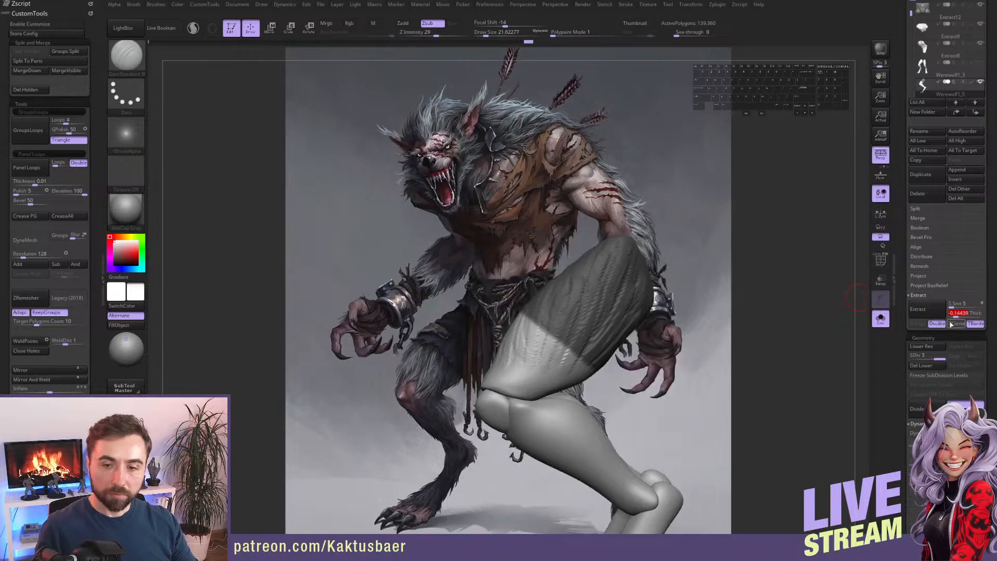
type("0.002")
key("Return")
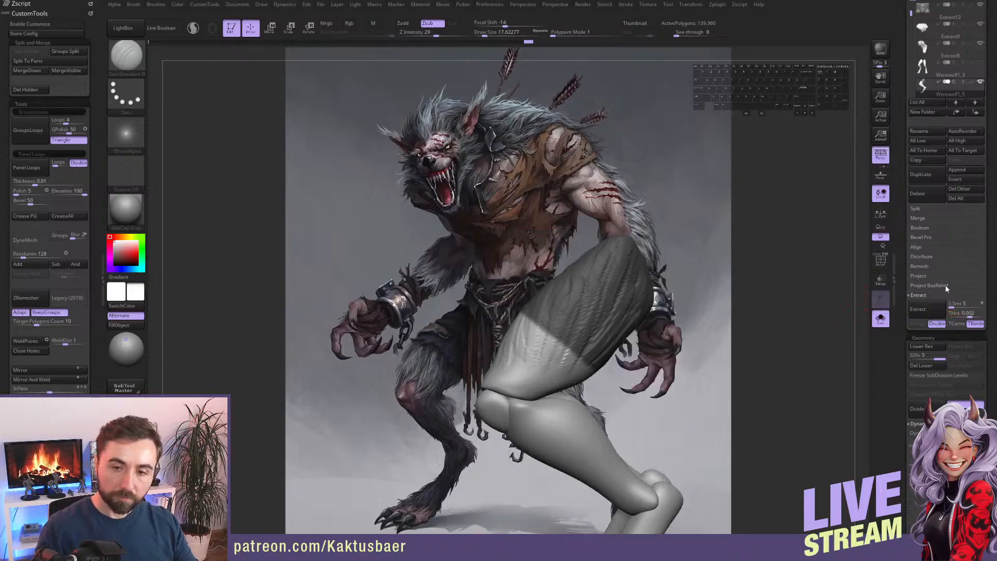
left_click(918, 309)
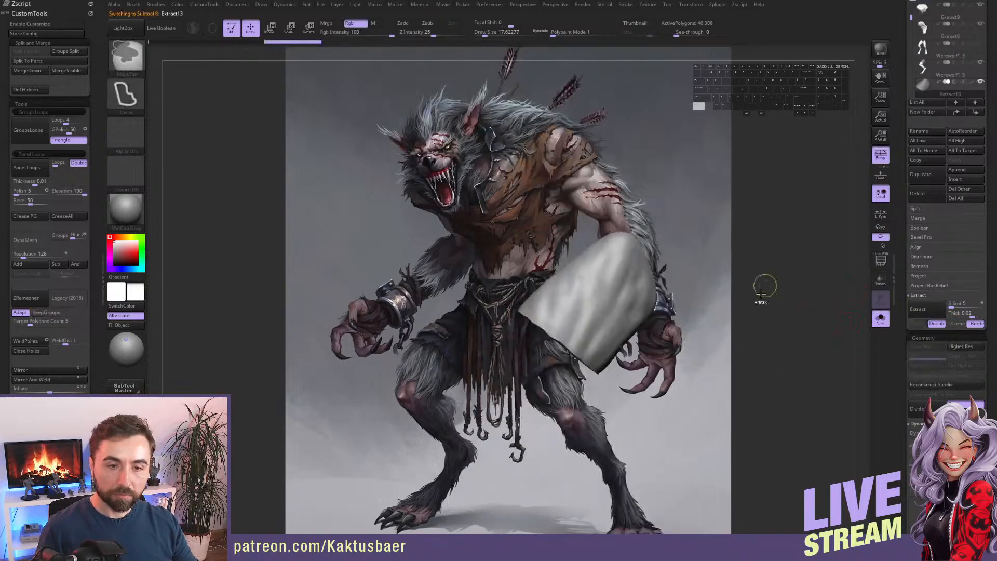
Show all subtools, select the extracted pelvis piece and merge it down with the extracted thigh pieces.
left_click(881, 319)
right_click_drag(614, 303, 638, 277)
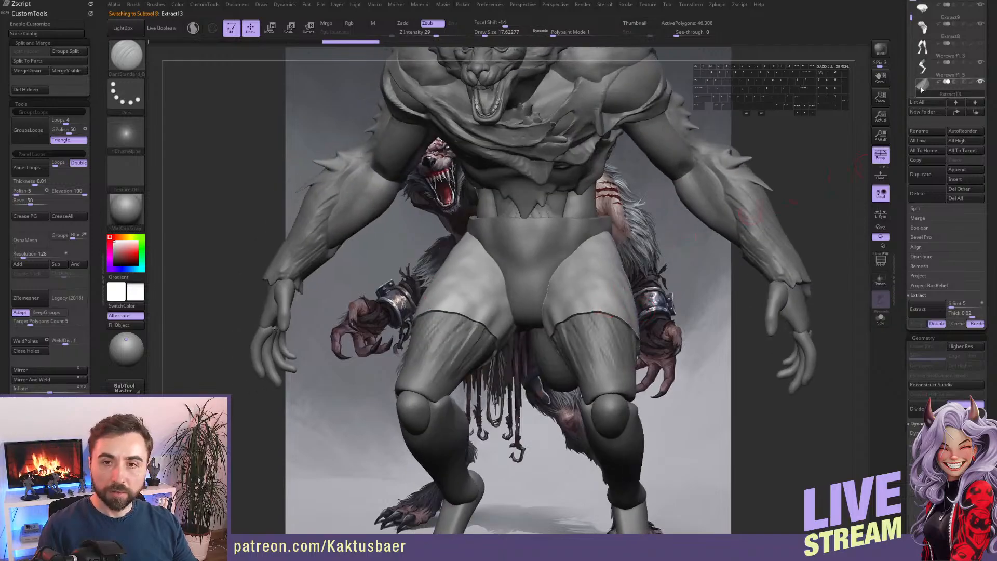
left_click_drag(898, 60, 913, 109)
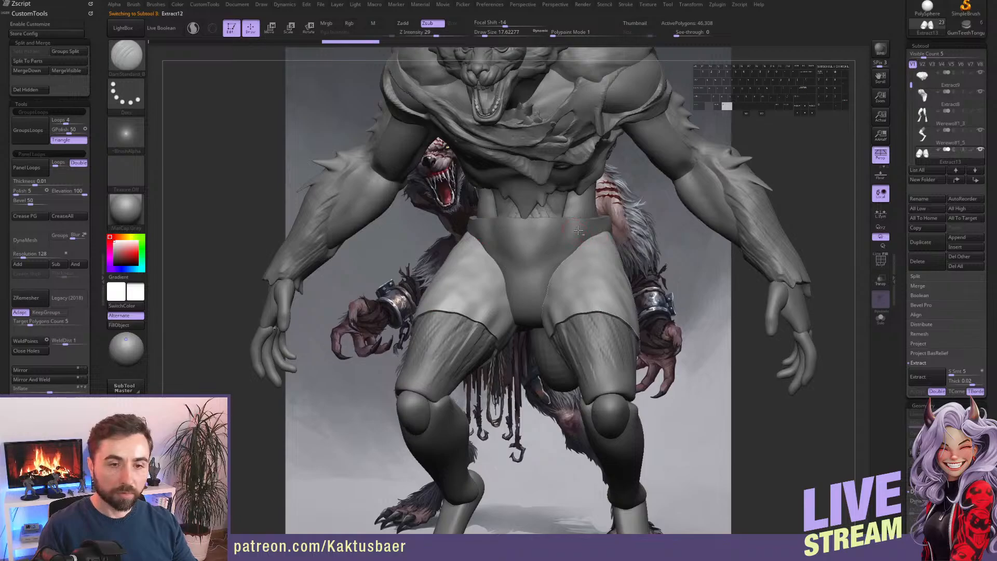
key("ctrl")
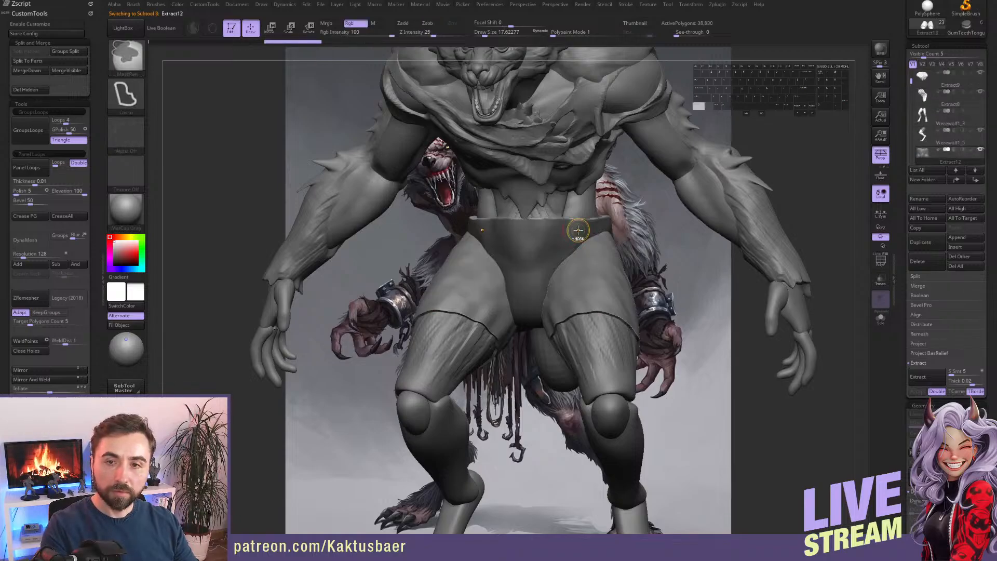
left_click(578, 230, "alt")
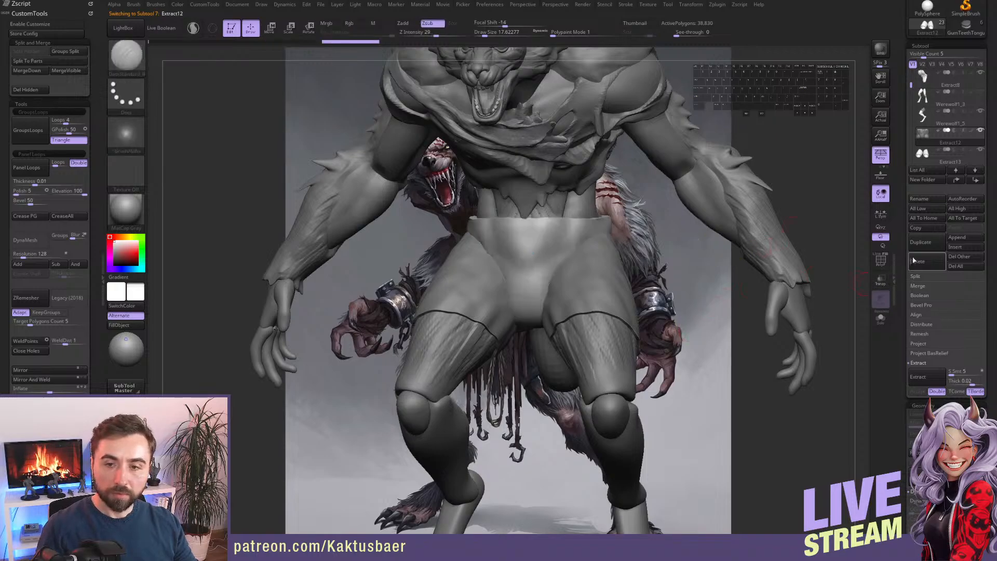
key("shift")
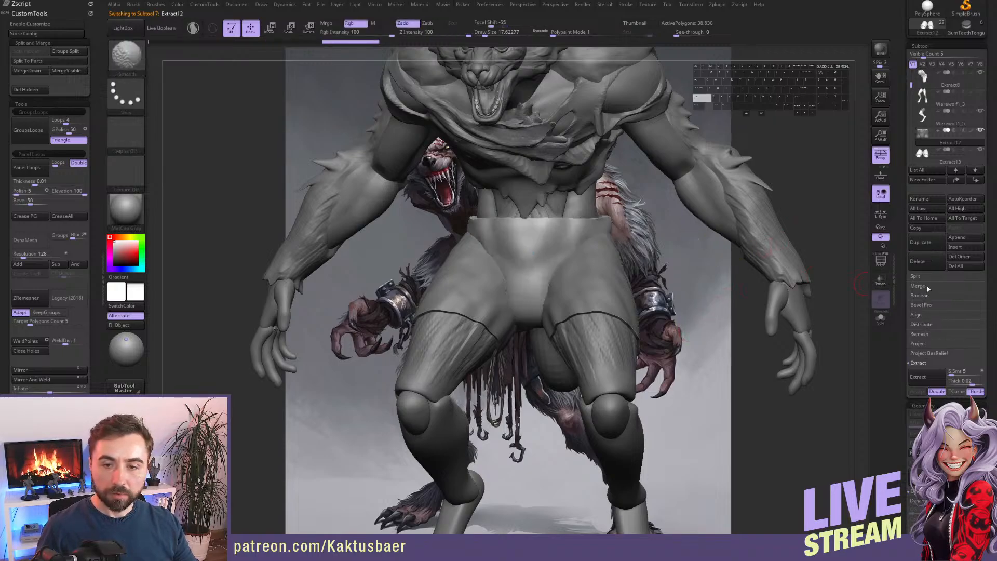
left_click(917, 285)
left_click(935, 300)
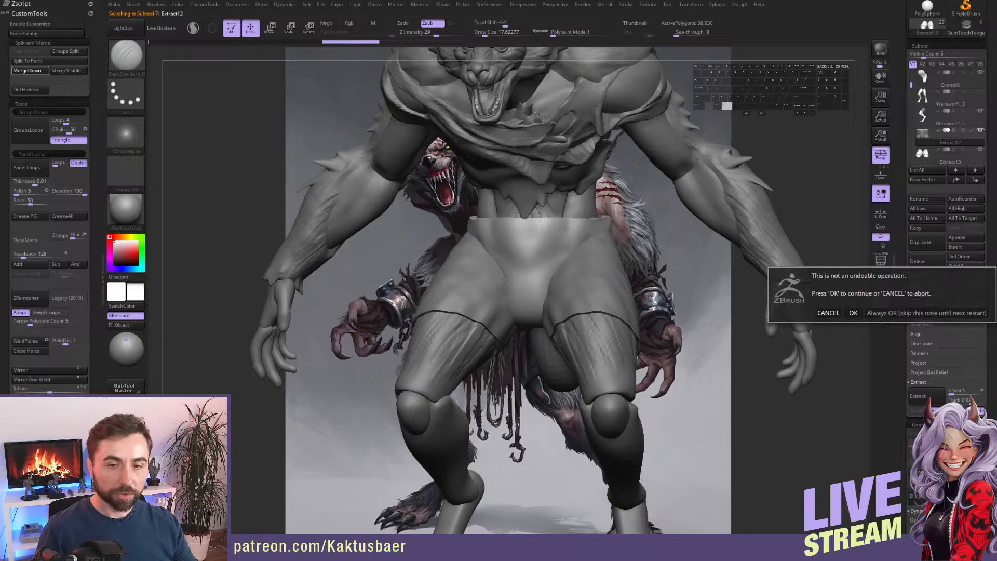
left_click(853, 312)
Isolate the merged shorts and hide their unwanted shell polygroups, leaving a single surface with open leg and waist ends.
left_click(881, 318)
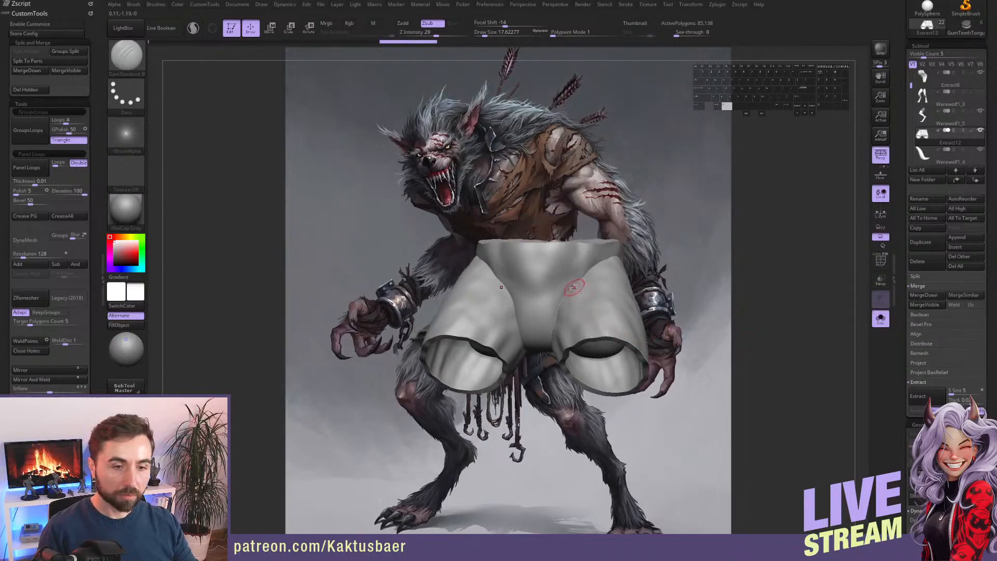
right_click_drag(574, 288, 574, 332)
left_click(573, 224, "ctrl+shift")
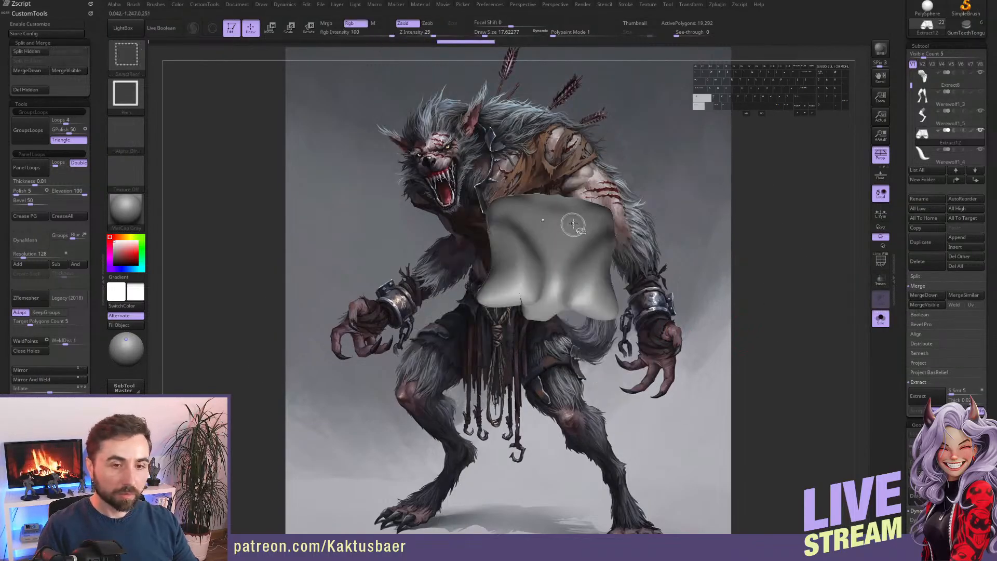
left_click(573, 224, "ctrl+shift")
mouse_move(572, 291)
right_mouse_down()
mouse_move(567, 347)
mouse_move(595, 306)
right_mouse_up()
left_click(627, 399, "ctrl+shift")
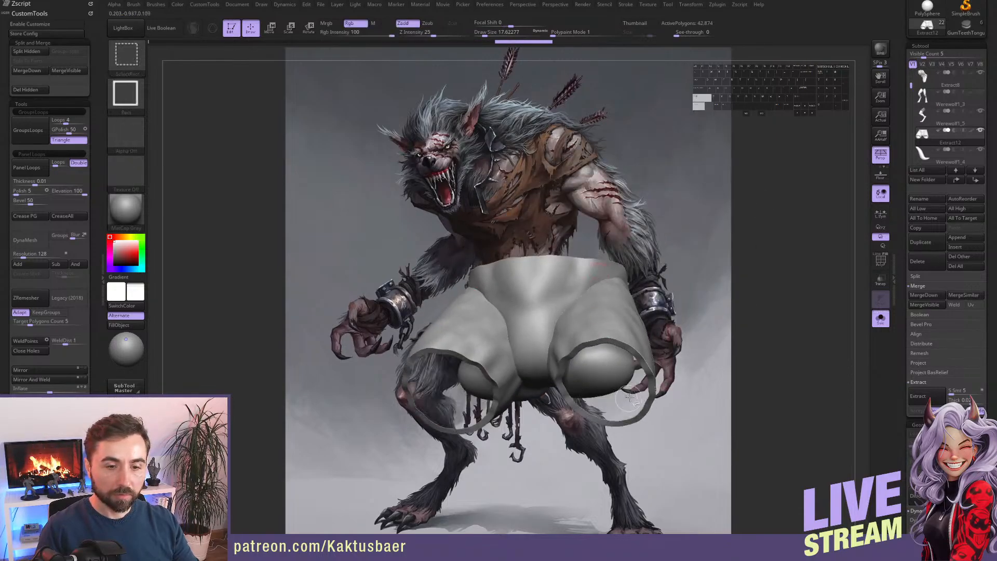
mouse_move(630, 399)
right_mouse_down()
mouse_move(578, 332)
mouse_move(572, 395)
right_mouse_up()
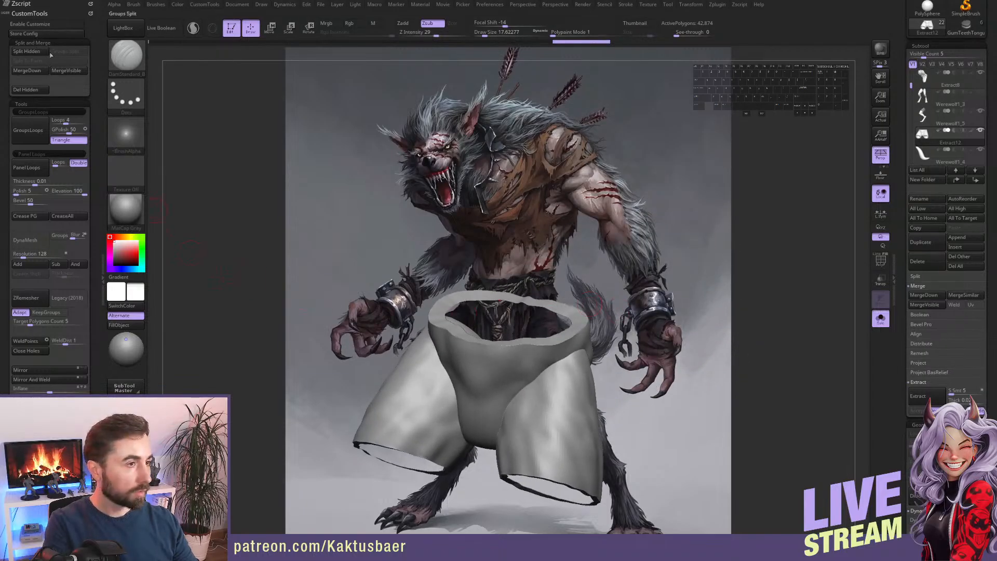
Close the holes in the shorts and rebuild them with DynaMesh at a resolution of 128.
scroll(76, 320, "down", 3)
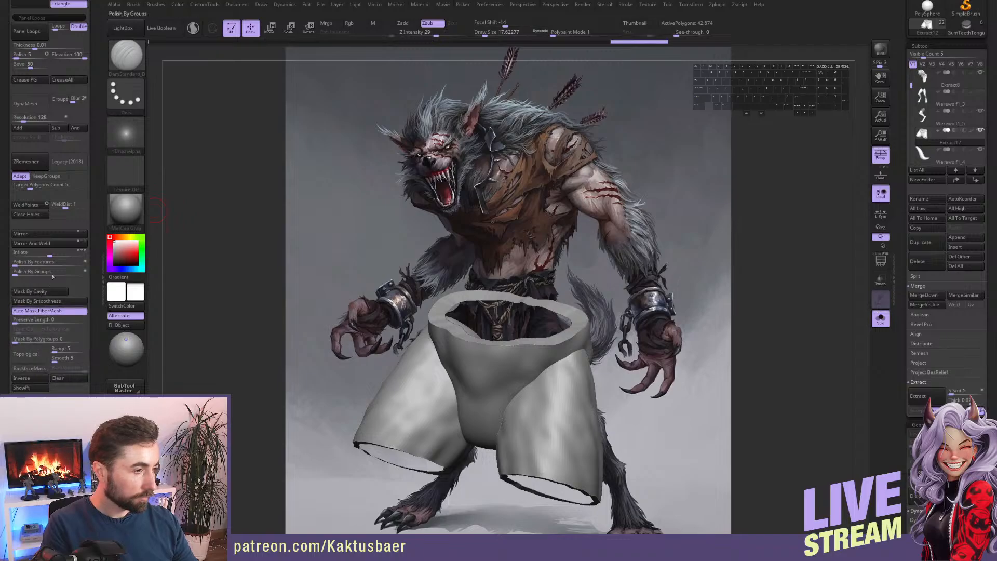
left_click(26, 214)
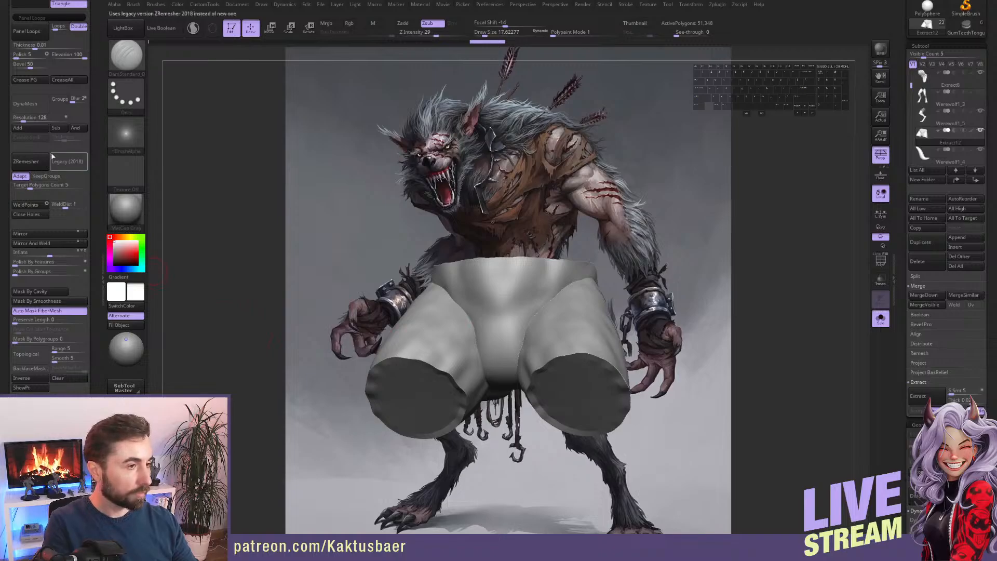
left_click(33, 105)
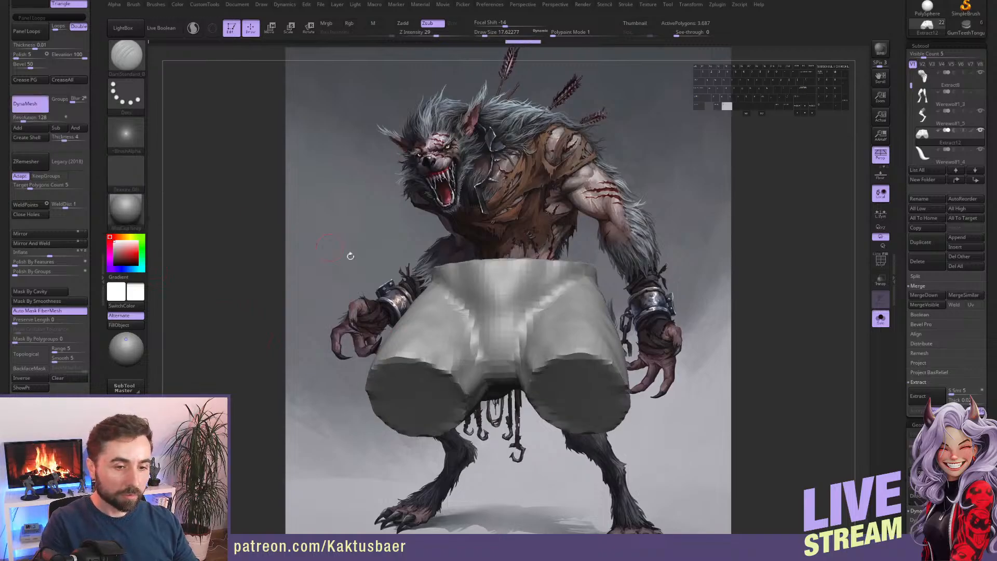
Show the whole werewolf, switch to the Move brush and set its draw size to about 62.
mouse_move(546, 324)
right_mouse_down()
mouse_move(517, 325)
mouse_move(527, 319)
right_mouse_up()
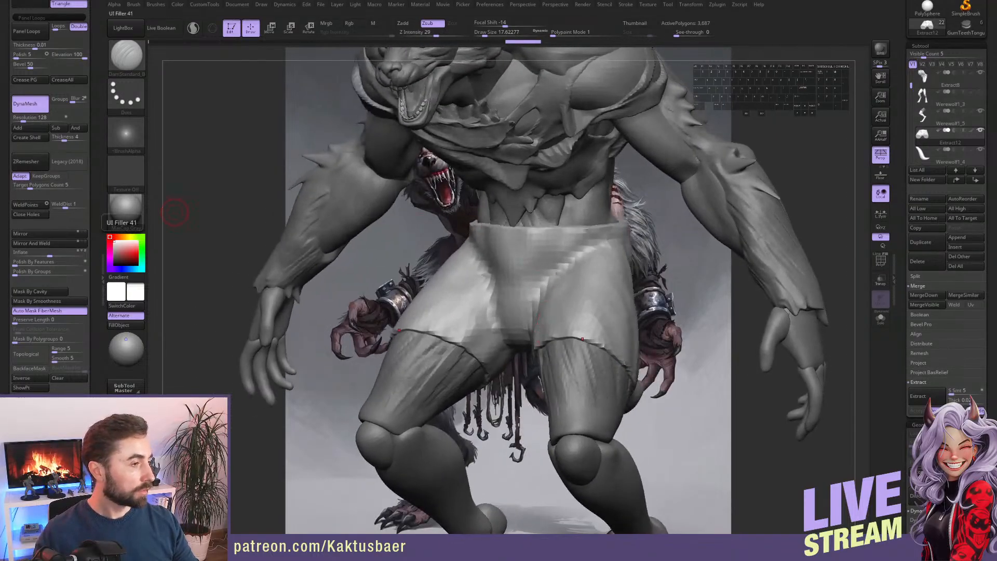
right_click_drag(563, 339, 521, 340)
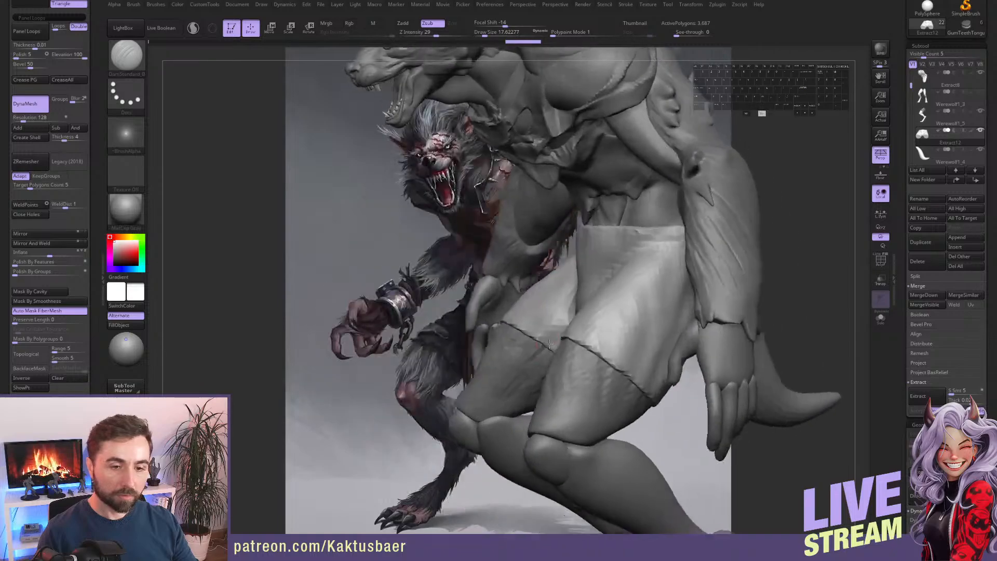
key("b")
key("m")
key("v")
mouse_move(589, 367)
right_mouse_down()
mouse_move(577, 333)
mouse_move(587, 263)
right_mouse_up()
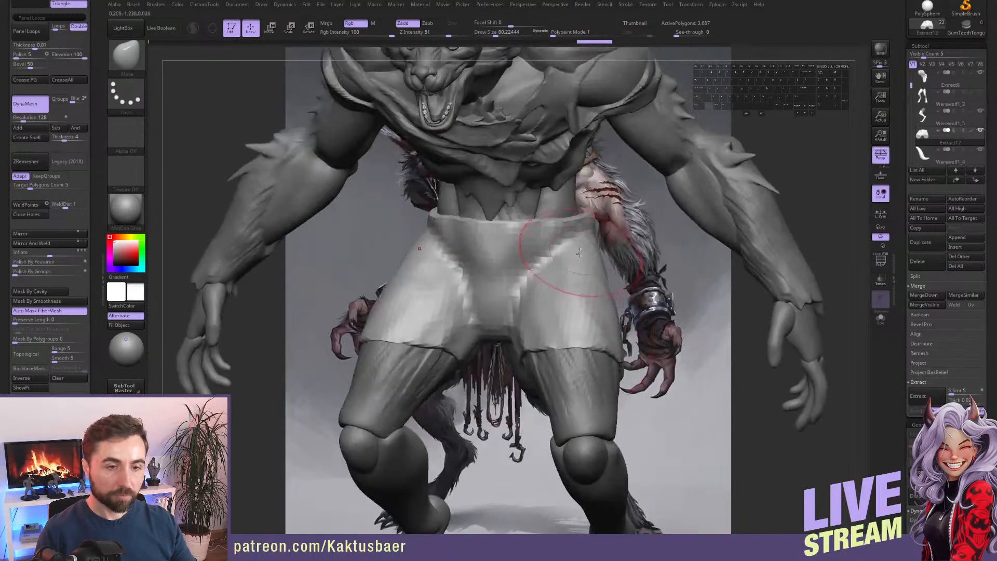
key("s")
left_click_drag(574, 250, 587, 251)
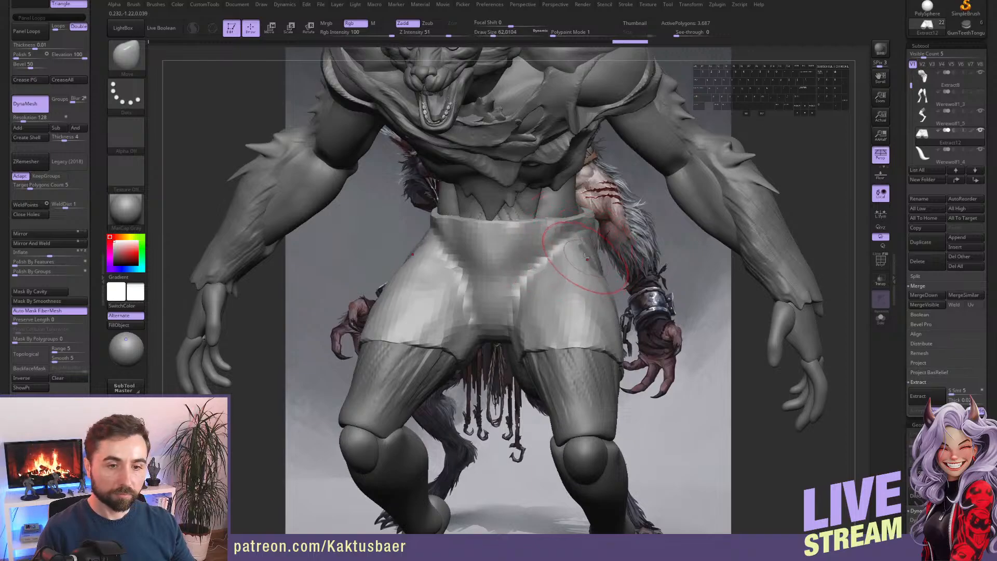
mouse_move(590, 251)
right_mouse_down()
mouse_move(608, 245)
mouse_move(579, 232)
right_mouse_up()
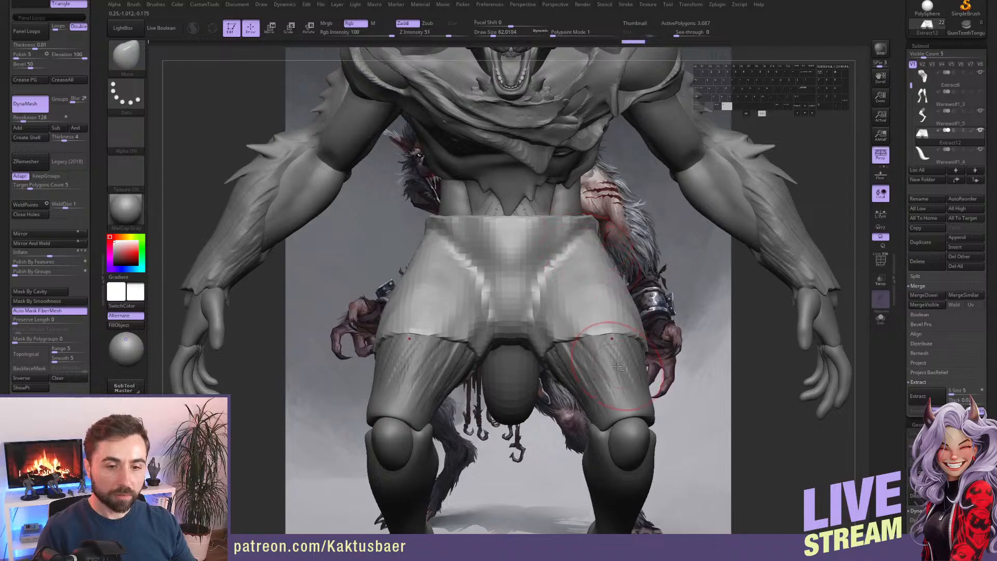
Clear the mask on the thighs and make the torso the active subtool.
left_click(579, 234, "alt")
left_click_drag(639, 192, 698, 270, "ctrl")
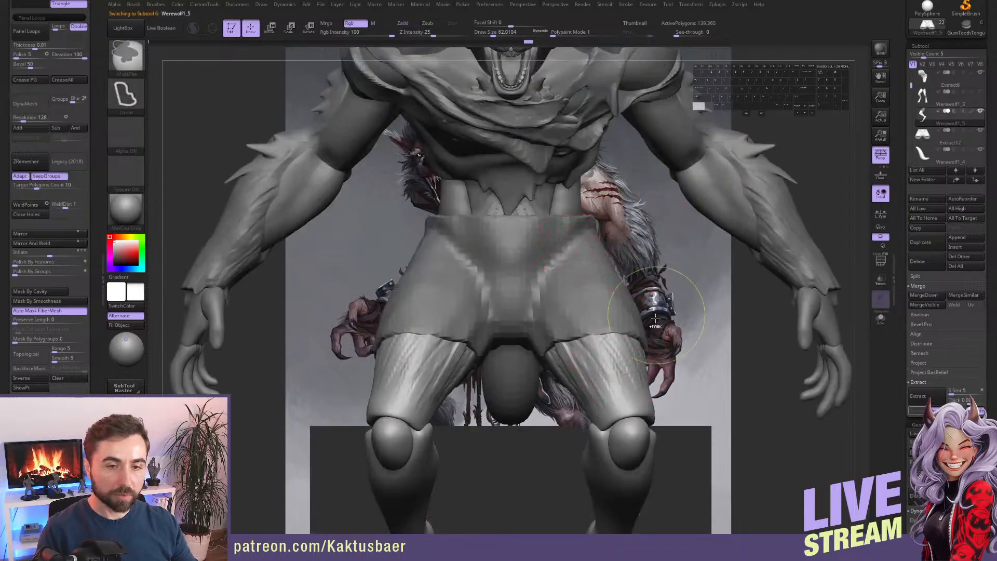
left_click(572, 192, "alt")
left_click_drag(611, 218, 446, 202, "alt")
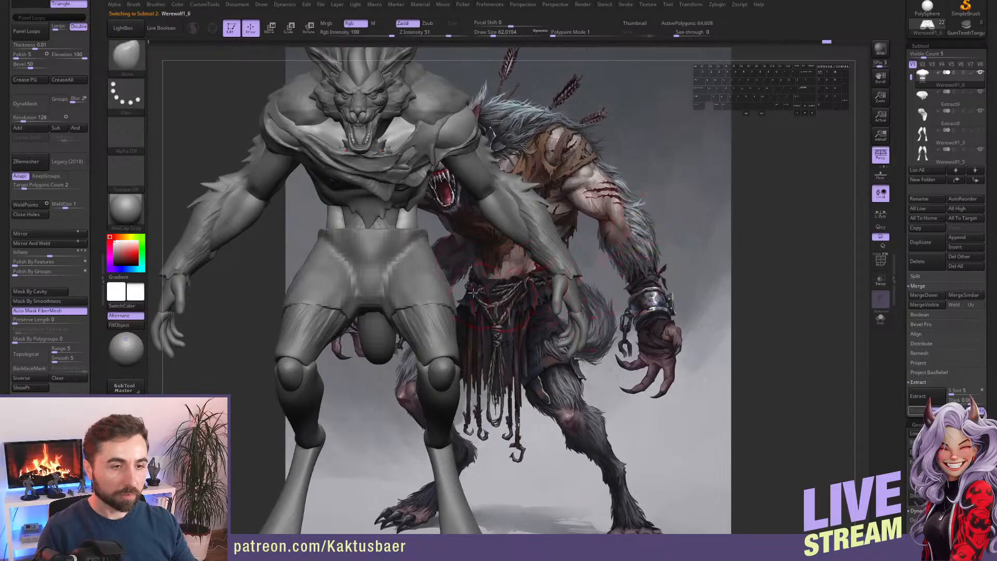
right_click_drag(483, 245, 451, 284, "alt")
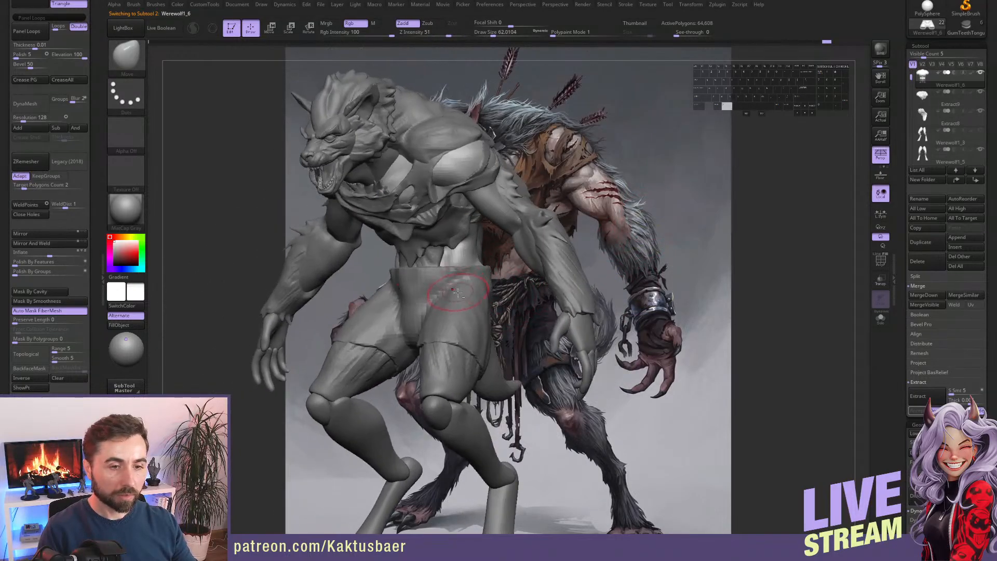
key("alt+q")
key("alt+q")
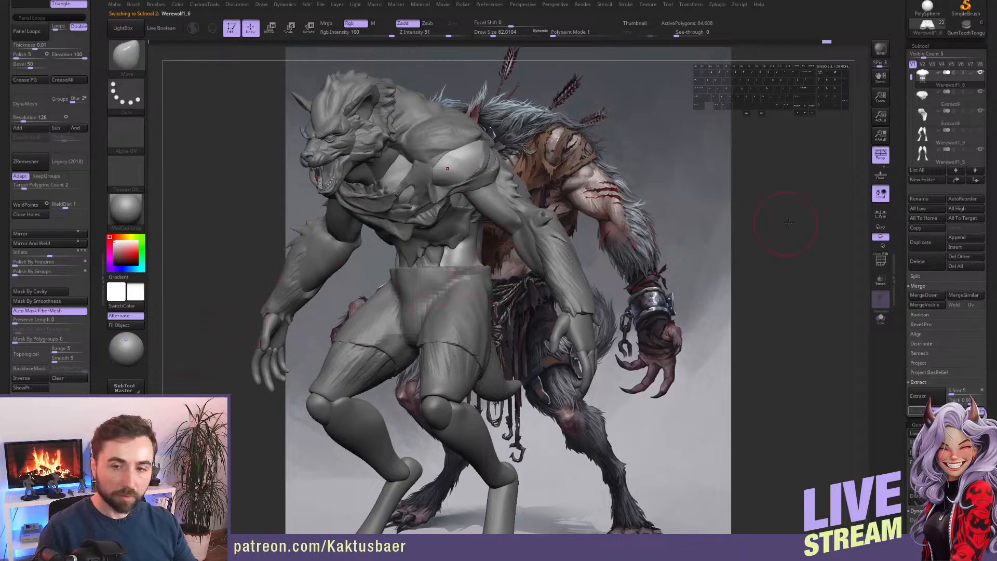
Hide the merged shorts and restore the Custom 2 view over the reference image.
left_click_drag(912, 77, 912, 92)
left_click(981, 91)
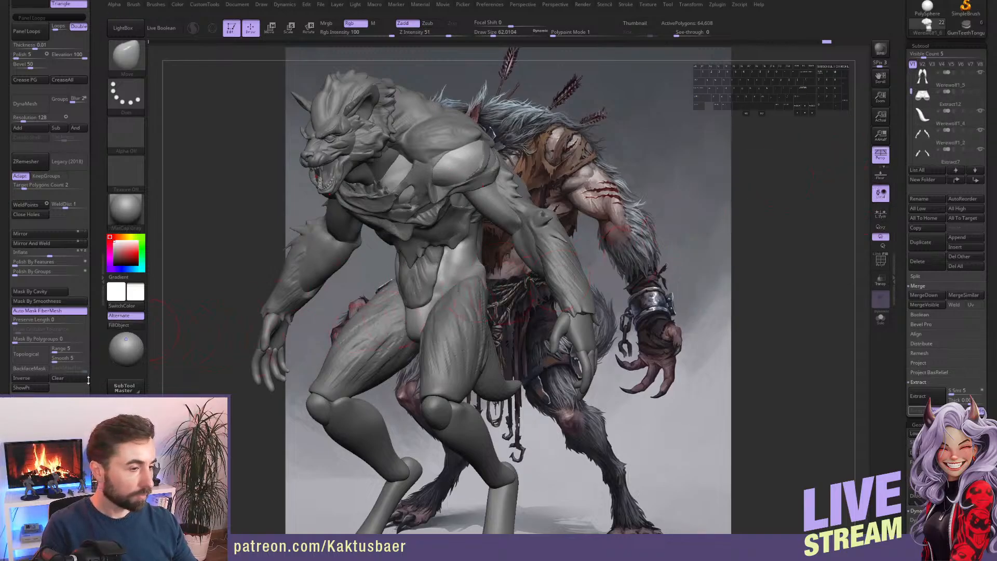
scroll(88, 381, "down", 10)
left_click(78, 351)
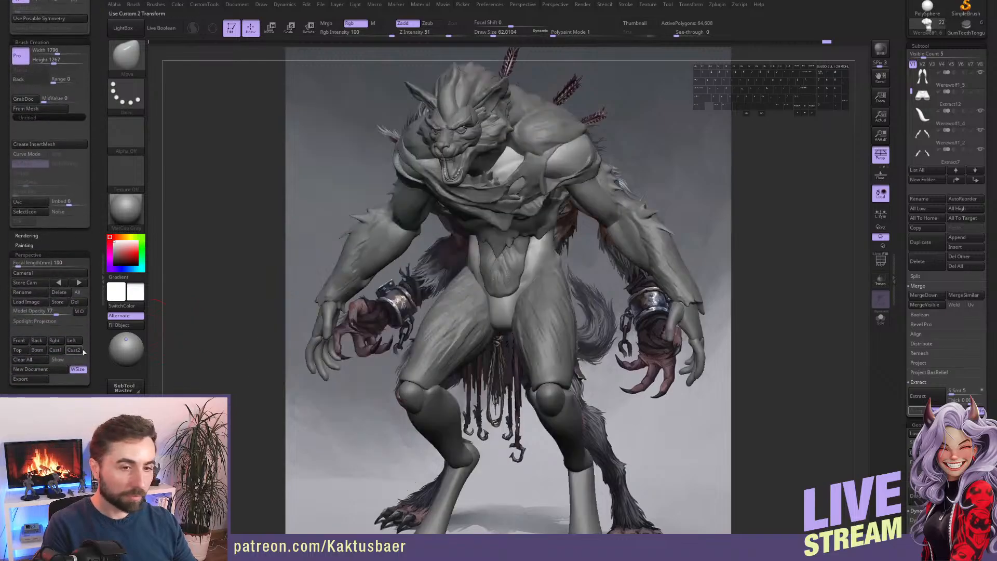
Enlarge the Move brush to about 104 and adjust the side of the torso at the waist.
right_click_drag(541, 277, 542, 276, "shift")
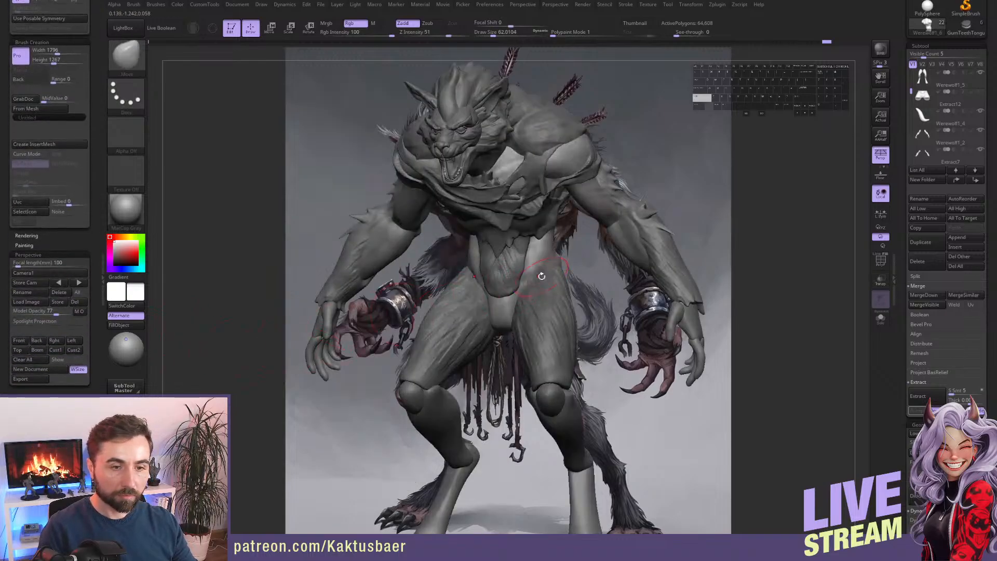
key("bracketright")
key("bracketright")
key("bracketright")
key("bracketright")
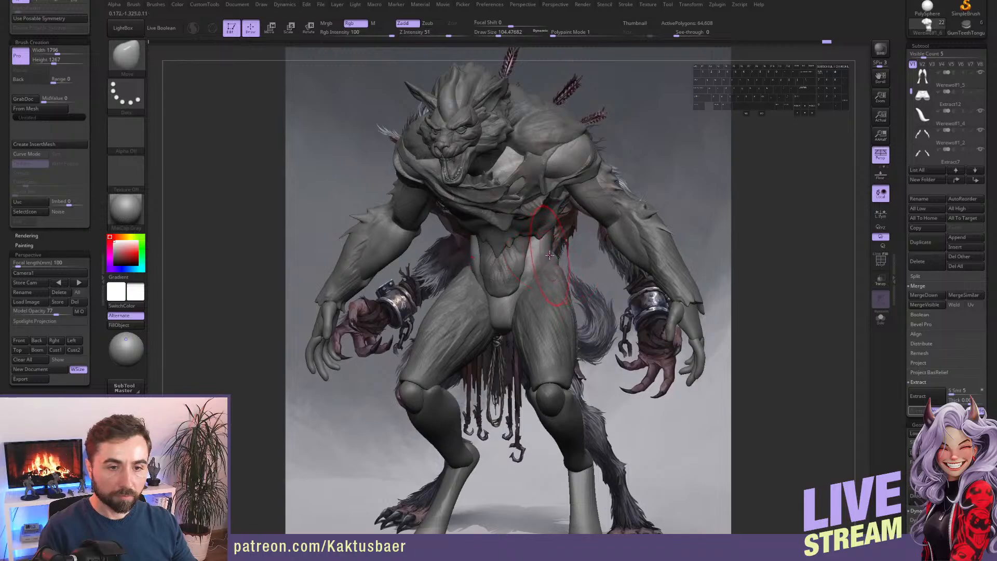
right_click_drag(548, 253, 550, 270)
Select the thighs and adjust the outer hip with the Move brush at a draw size of about 140.
left_click(561, 293, "alt")
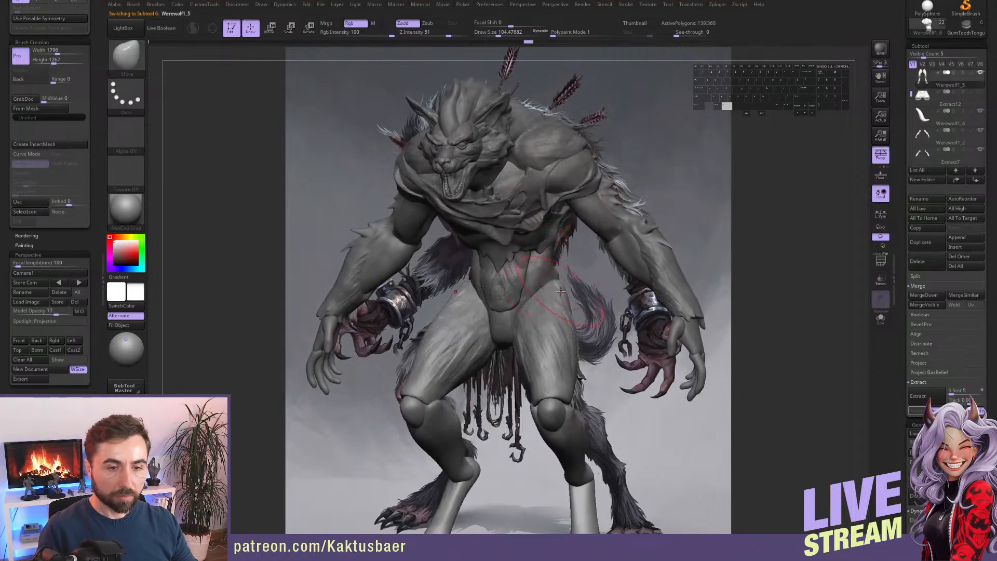
key("s")
left_click_drag(557, 290, 561, 290)
right_click_drag(623, 291, 563, 291)
left_click_drag(563, 291, 561, 292)
key("1")
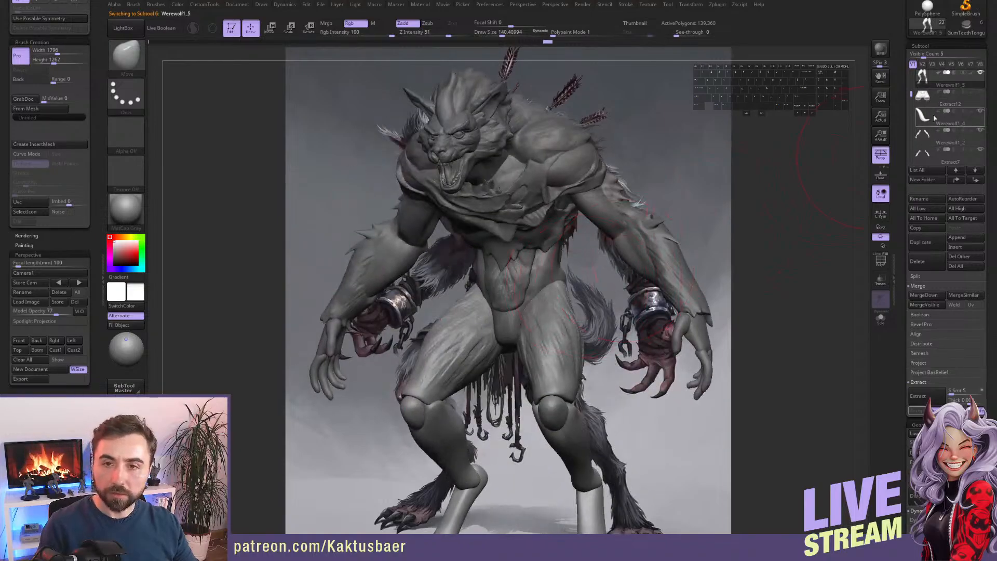
Show the shorts again and fit them around the hips with the Move brush at a size of about 128.
left_click(981, 93)
left_click(559, 328, "alt")
right_click_drag(559, 328, 575, 342)
key("s")
left_click_drag(558, 279, 557, 273)
key("s")
left_click_drag(556, 274, 552, 273)
right_click_drag(552, 275, 491, 279)
left_click_drag(591, 287, 588, 287, "alt")
right_click_drag(588, 287, 612, 279)
Select the torn garment on the back and reshape it with the Move brush at a draw size of about 90.
left_click(618, 283, "alt")
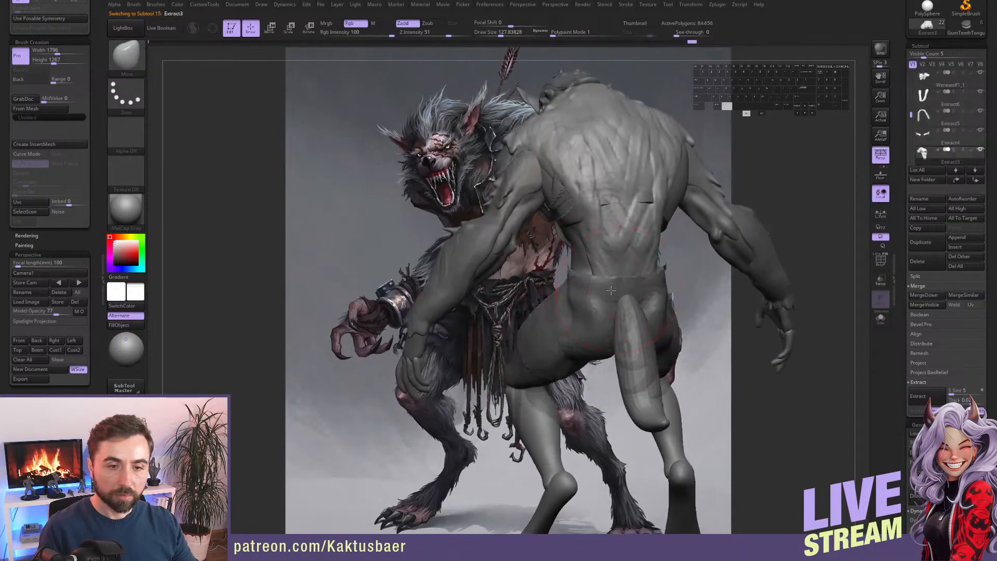
right_click_drag(600, 282, 570, 268)
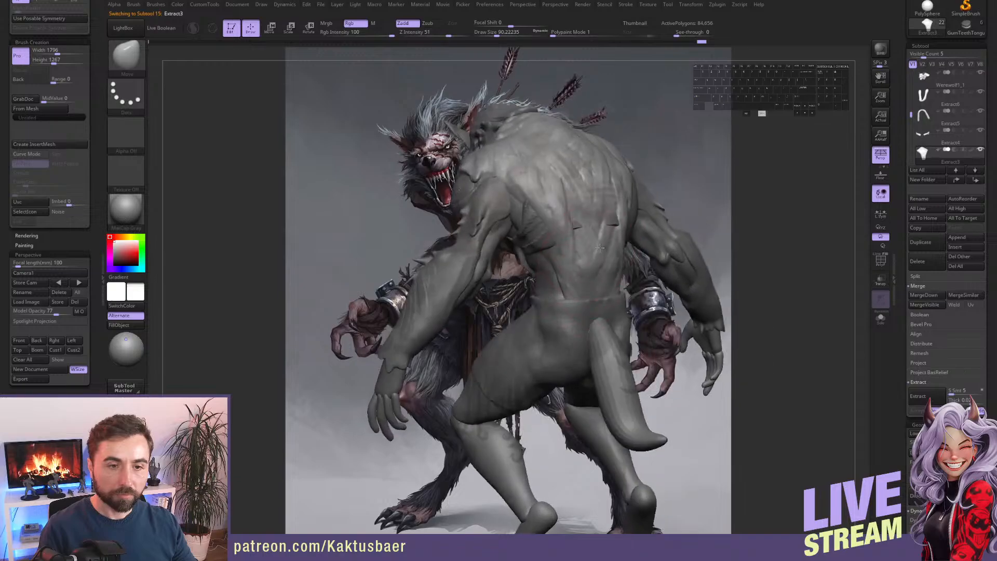
mouse_move(564, 199)
left_mouse_down("alt")
mouse_move(557, 189)
mouse_move(575, 168)
mouse_move(563, 165)
left_mouse_up("alt")
right_click_drag(541, 170, 555, 213, "alt")
left_click_drag(591, 250, 585, 236, "alt")
right_click_drag(541, 231, 572, 221)
left_click_drag(548, 213, 539, 162, "alt")
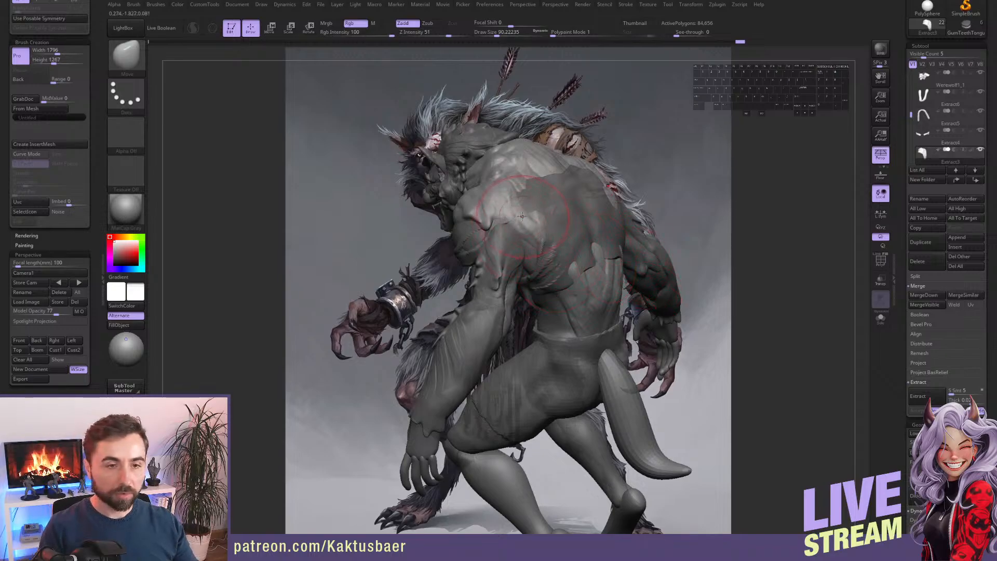
Refine the torn garment on the back with the Move brush, reducing its draw size to about 68.
right_click_drag(508, 214, 535, 218)
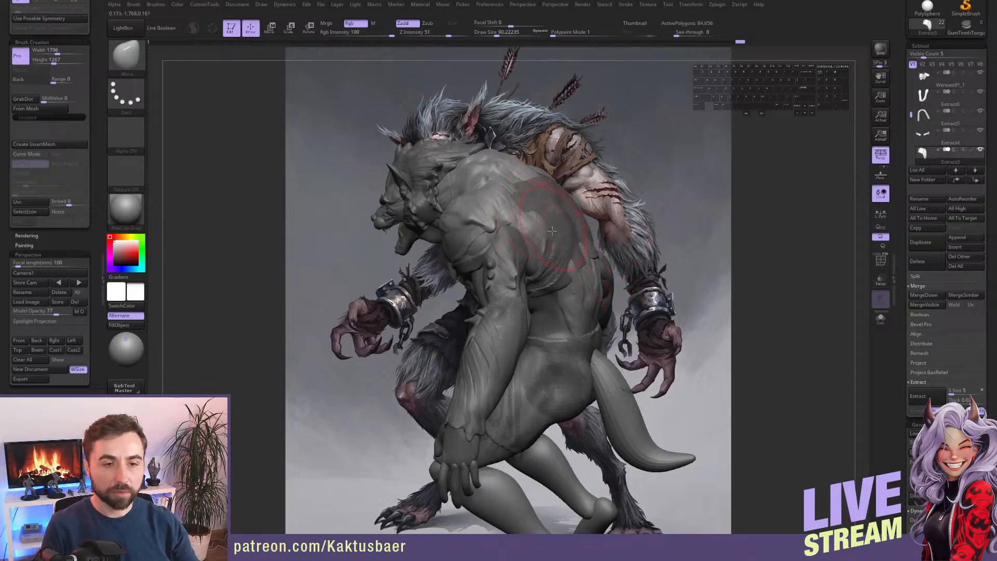
right_click_drag(535, 227, 515, 224)
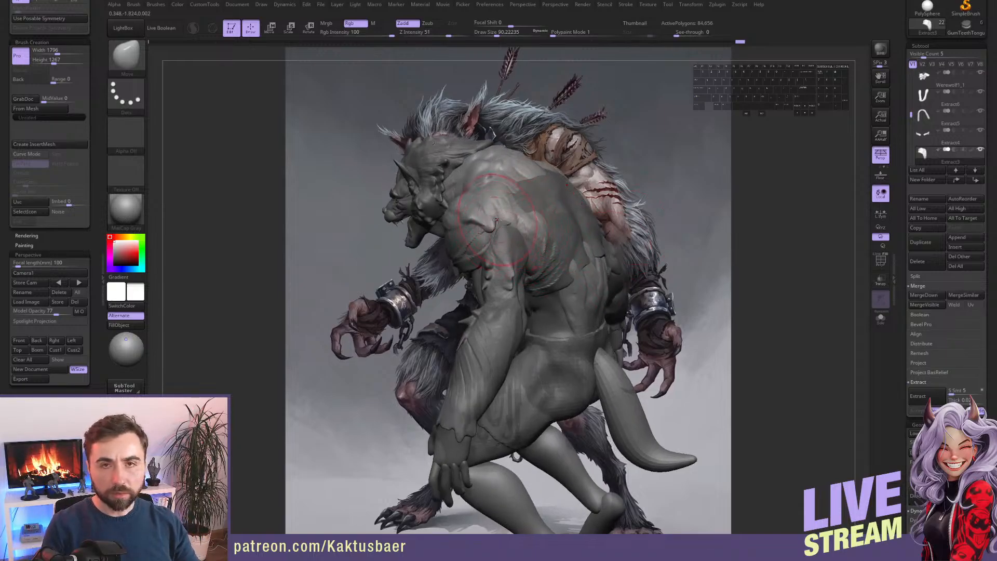
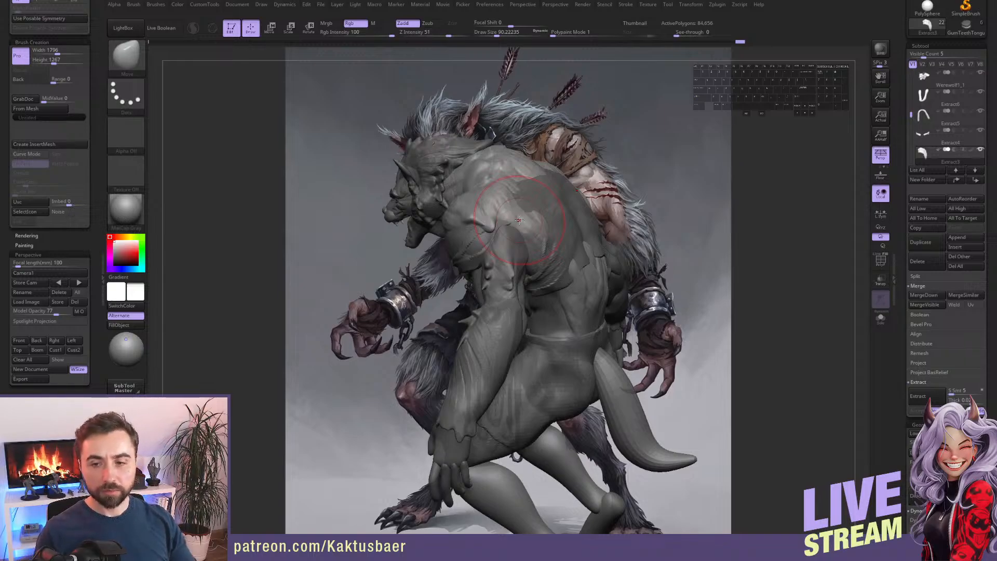
right_click_drag(552, 219, 517, 218)
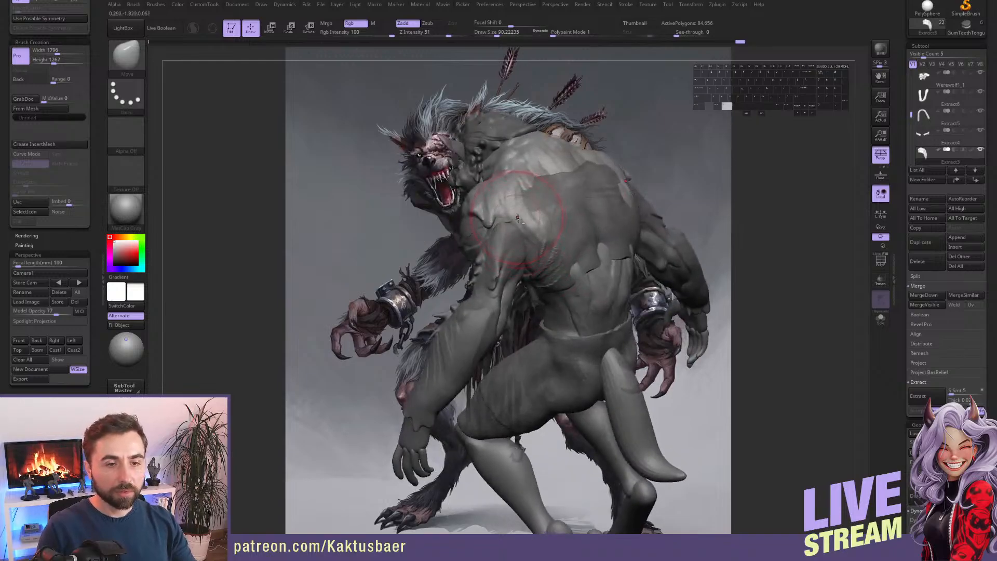
left_click_drag(523, 218, 525, 231, "alt")
left_click_drag(536, 226, 523, 234, "alt")
key("s")
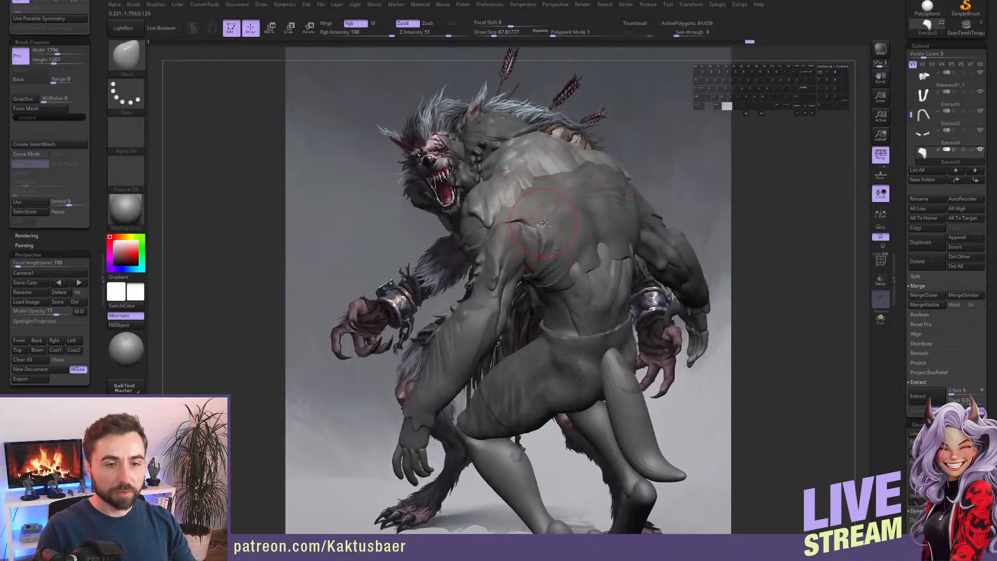
right_click_drag(544, 222, 533, 231)
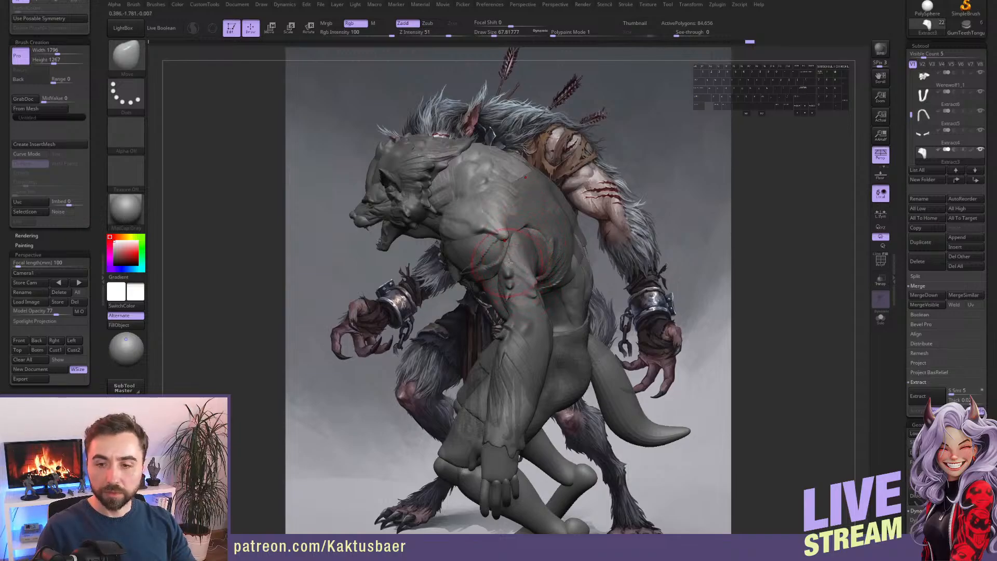
mouse_move(509, 271)
right_mouse_down()
mouse_move(507, 256)
mouse_move(541, 256)
right_mouse_up()
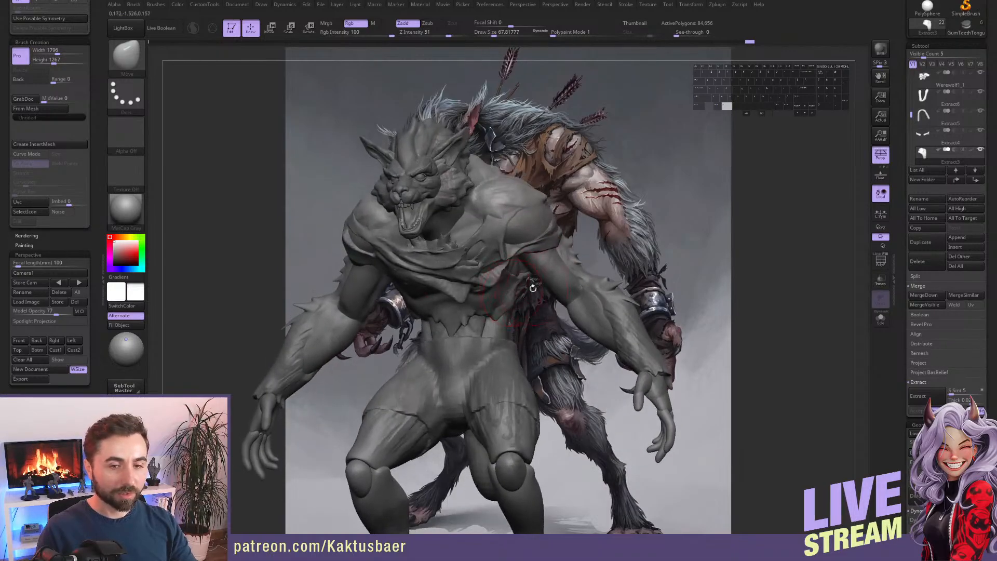
right_click_drag(535, 291, 508, 289)
Select the shorts and reshape their crotch and the front of the thighs with the Move brush.
left_click(505, 318, "alt")
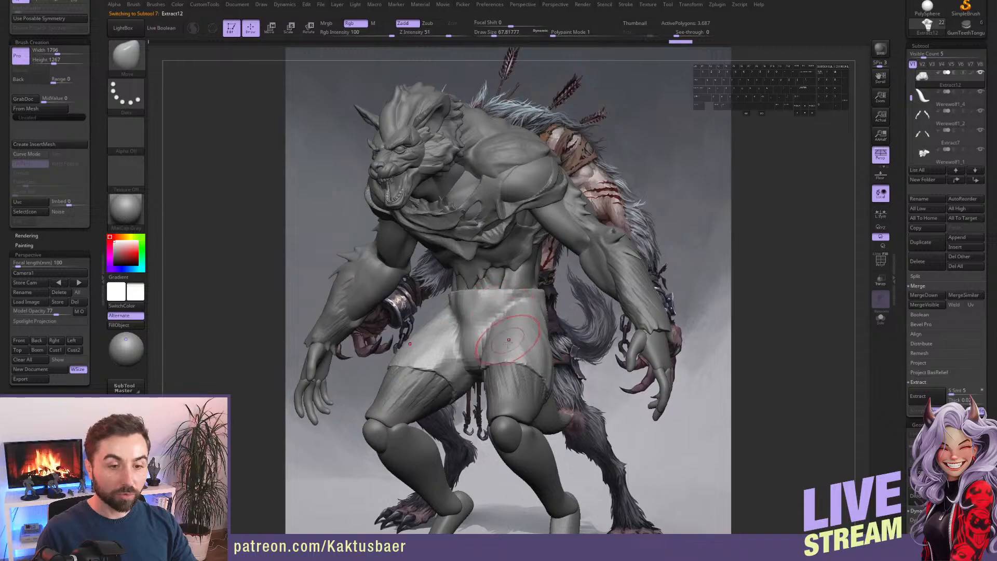
mouse_move(493, 358)
right_mouse_down()
mouse_move(513, 366)
mouse_move(486, 351)
mouse_move(480, 363)
right_mouse_up()
key("s")
left_click_drag(481, 380, 483, 393)
mouse_move(482, 393)
right_mouse_down()
mouse_move(485, 377)
mouse_move(453, 367)
right_mouse_up()
key("s")
left_click_drag(519, 340, 541, 370)
key("s")
Adjust the sides and rear leg hems of the shorts with the Move brush at a draw size of about 65.
right_click_drag(541, 369, 494, 315)
left_click_drag(494, 313, 530, 317)
right_click_drag(540, 311, 497, 304)
key("s")
left_click_drag(557, 366, 564, 367)
mouse_move(567, 341)
right_mouse_down("alt")
mouse_move(550, 298)
mouse_move(519, 301)
right_mouse_up("alt")
left_click_drag(546, 324, 554, 327)
mouse_move(577, 338)
right_mouse_down()
mouse_move(552, 324)
mouse_move(556, 335)
right_mouse_up()
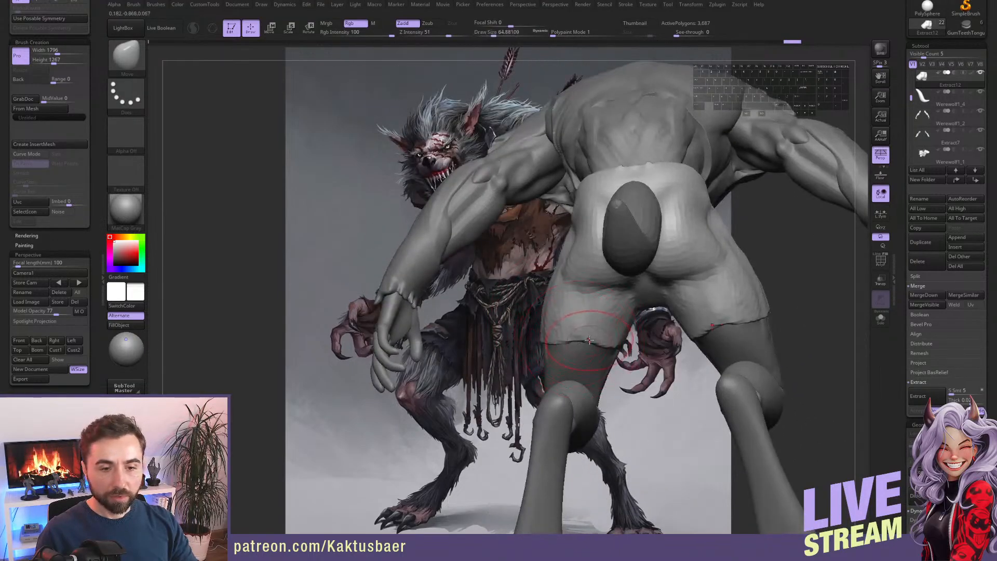
left_click_drag(580, 338, 588, 346)
Smooth the shorts beneath the seat and across the front of the waist.
mouse_move(585, 317)
right_mouse_down("alt")
mouse_move(566, 361)
mouse_move(595, 338)
right_mouse_up("alt")
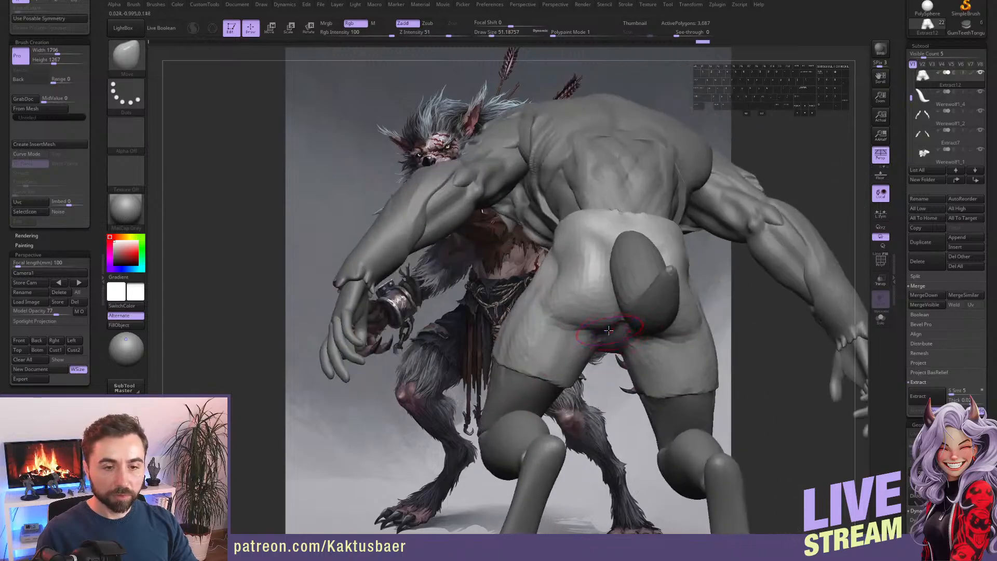
left_click_drag(599, 312, 577, 298, "shift")
mouse_move(563, 277)
right_mouse_down()
mouse_move(608, 281)
mouse_move(556, 276)
mouse_move(584, 321)
right_mouse_up()
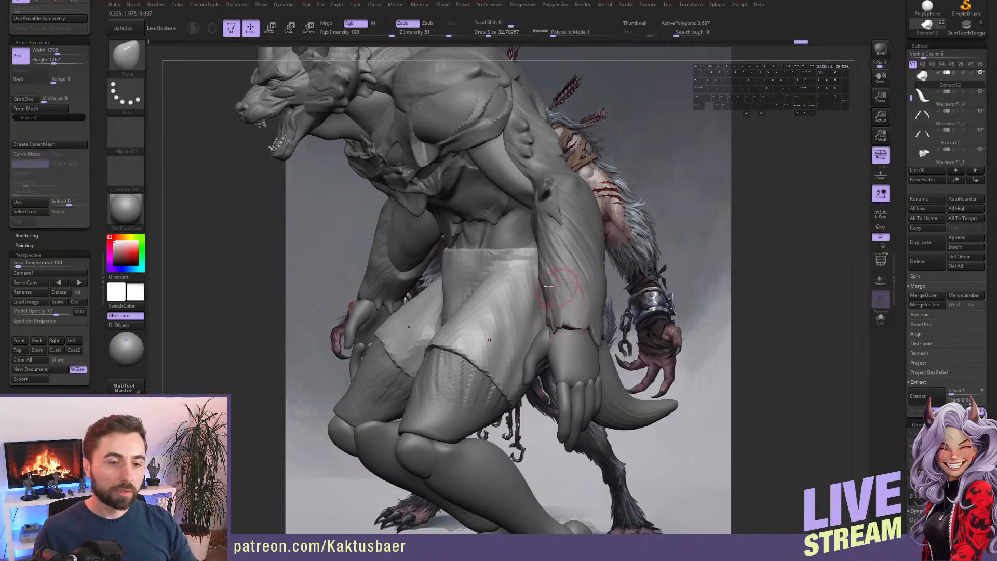
mouse_move(480, 273)
right_mouse_down()
mouse_move(501, 271)
mouse_move(483, 300)
right_mouse_up()
key("shift")
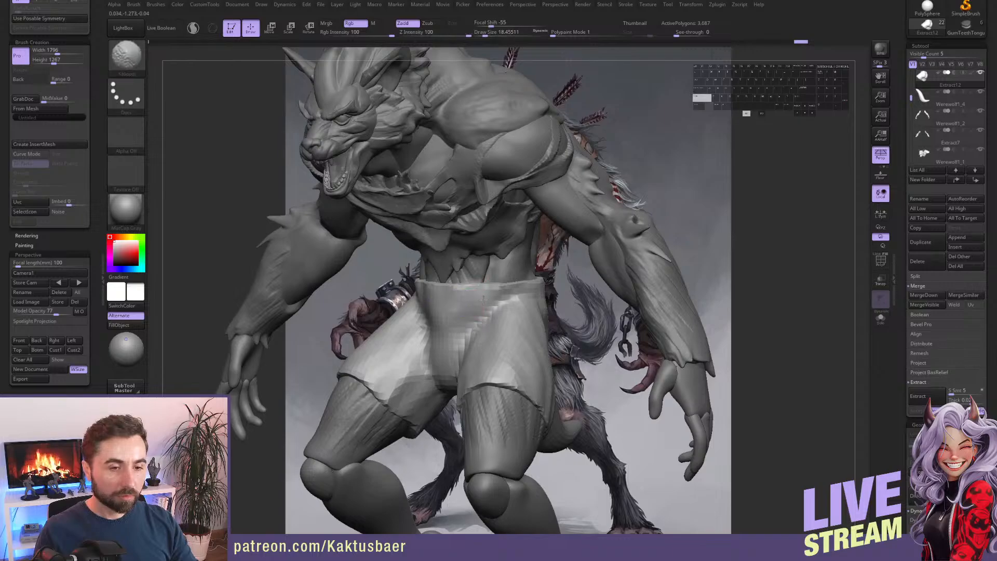
mouse_move(454, 299)
left_mouse_down("shift")
mouse_move(442, 314)
mouse_move(454, 313)
mouse_move(441, 313)
left_mouse_up("shift")
Select the body piece at the front of the waist and adjust it where it meets the shorts, enlarging the brush to about 35.
key("s")
left_click(468, 283, "alt")
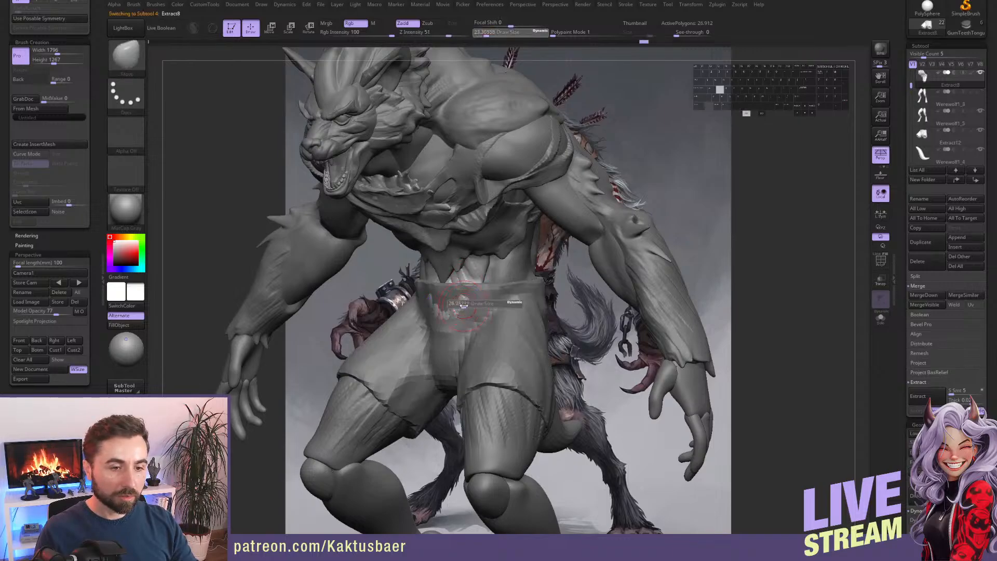
key("s")
left_click_drag(461, 315, 451, 318)
key("s")
mouse_move(459, 317)
left_mouse_down()
mouse_move(477, 313)
mouse_move(475, 345)
mouse_move(512, 306)
left_mouse_up()
Select the shorts, carve below the front waistband with the ClayBuildup brush at Z Intensity 20, and smooth the area.
left_click(469, 329, "alt")
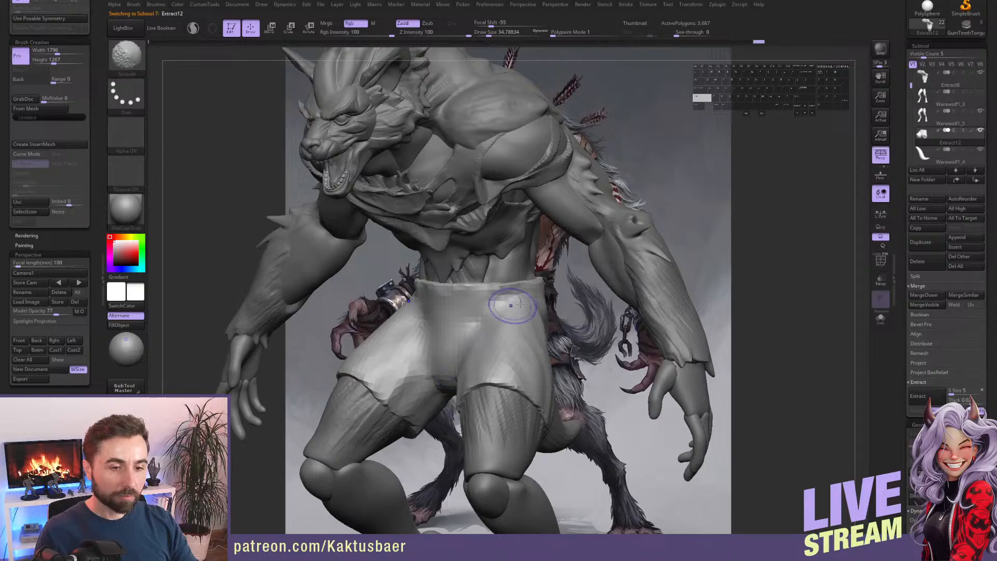
key("b")
key("c")
key("b")
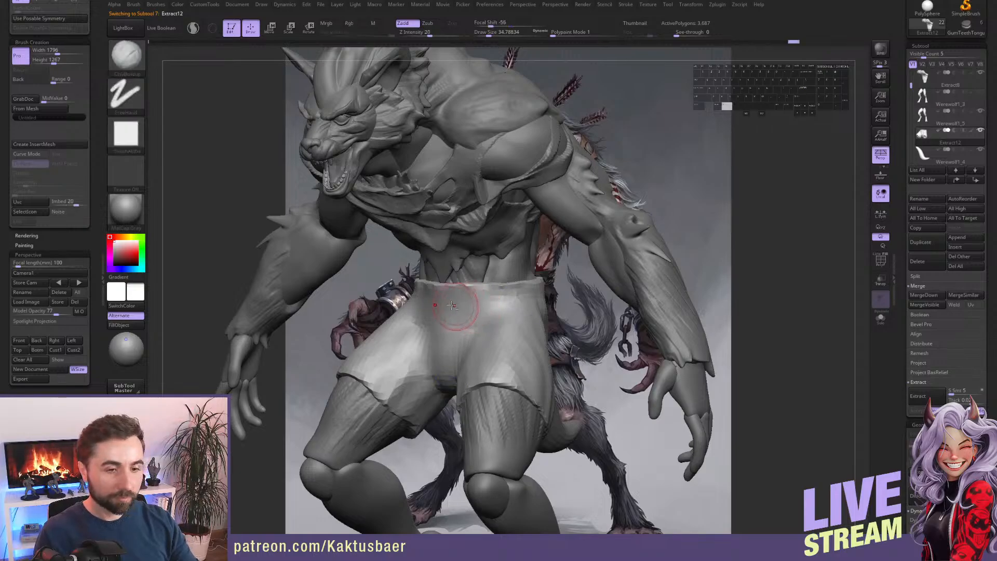
mouse_move(441, 308)
left_mouse_down("alt")
mouse_move(478, 307)
mouse_move(515, 290)
left_mouse_up("alt")
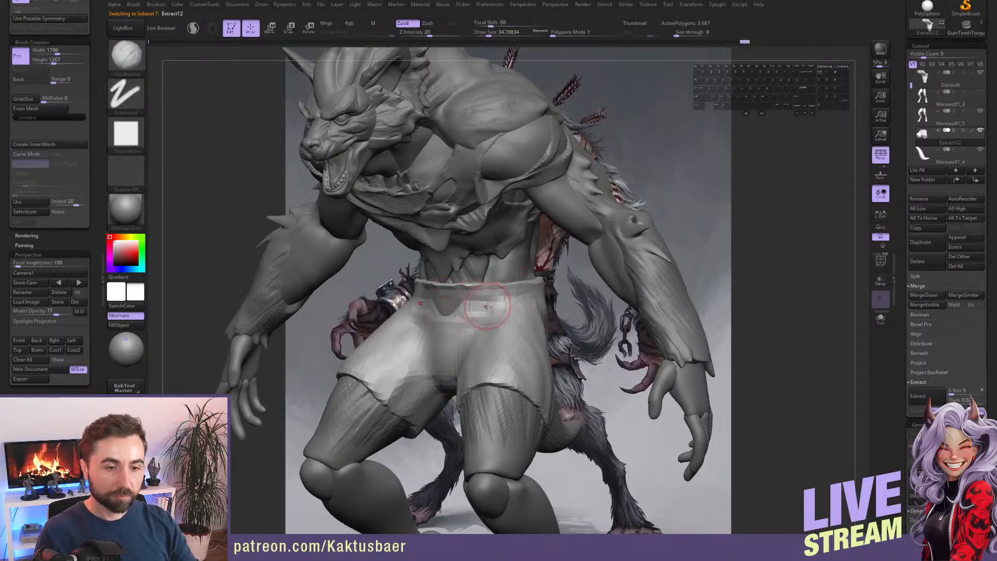
right_click_drag(539, 294, 488, 308)
key("shift")
mouse_move(488, 308)
left_mouse_down("shift")
mouse_move(521, 296)
mouse_move(506, 337)
left_mouse_up("shift")
Return to the Move brush and smooth the thighs and seat of the shorts at a draw size of about 33.
key("]")
key("b")
key("m")
key("v")
key("]")
right_click_drag(506, 336, 519, 325)
left_click_drag(519, 337, 518, 363, "shift")
left_click_drag(516, 353, 509, 362, "shift")
mouse_move(491, 357)
right_mouse_down("alt")
mouse_move(488, 326)
mouse_move(481, 338)
right_mouse_up("alt")
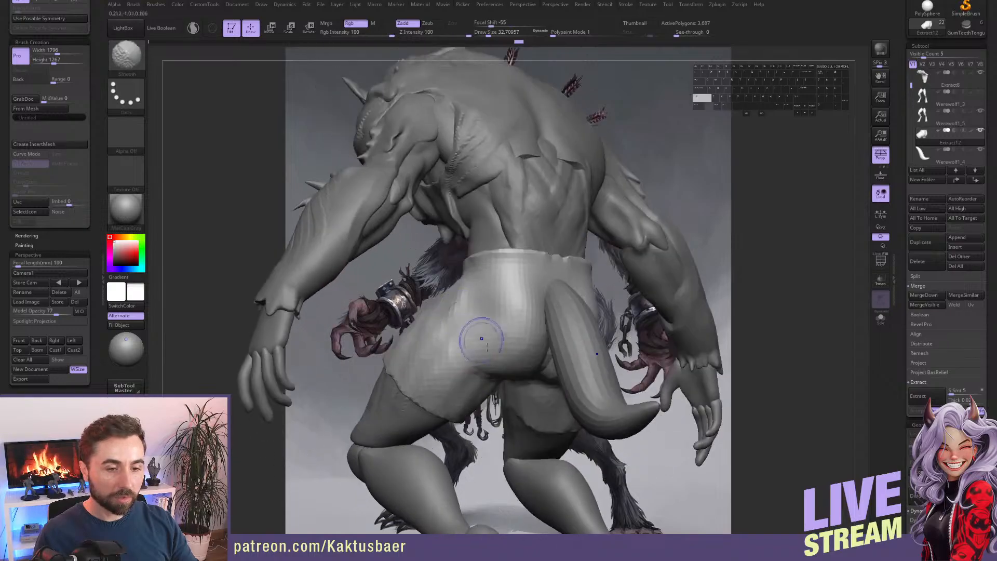
left_click_drag(481, 338, 487, 359, "shift")
right_click_drag(496, 358, 479, 338)
mouse_move(522, 365)
left_mouse_down("shift")
mouse_move(540, 369)
mouse_move(514, 381)
left_mouse_up("shift")
right_click_drag(512, 379, 509, 345)
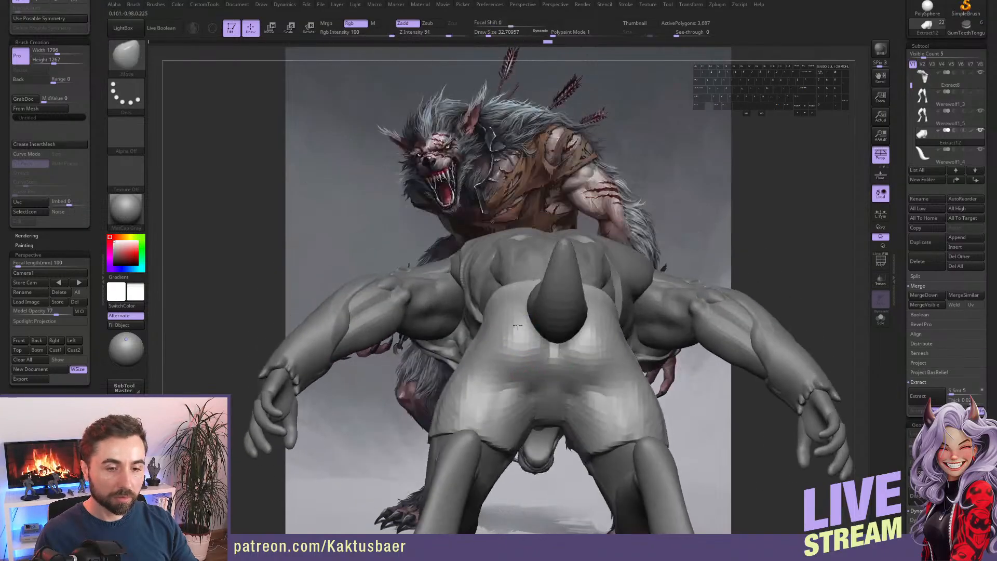
Smooth the lower seat and the backs of the legs on the shorts.
mouse_move(533, 349)
left_mouse_down("shift")
mouse_move(508, 400)
mouse_move(496, 404)
left_mouse_up("shift")
right_click_drag(496, 404, 542, 374)
mouse_move(541, 352)
left_mouse_down("shift")
mouse_move(493, 368)
mouse_move(472, 359)
left_mouse_up("shift")
right_click_drag(470, 358, 506, 357)
right_click_drag(488, 353, 532, 340)
Adjust the front of the shorts and smooth the crotch and hip at a draw size of about 41.
mouse_move(448, 291)
left_mouse_down()
mouse_move(431, 285)
mouse_move(457, 283)
mouse_move(424, 289)
mouse_move(435, 327)
left_mouse_up()
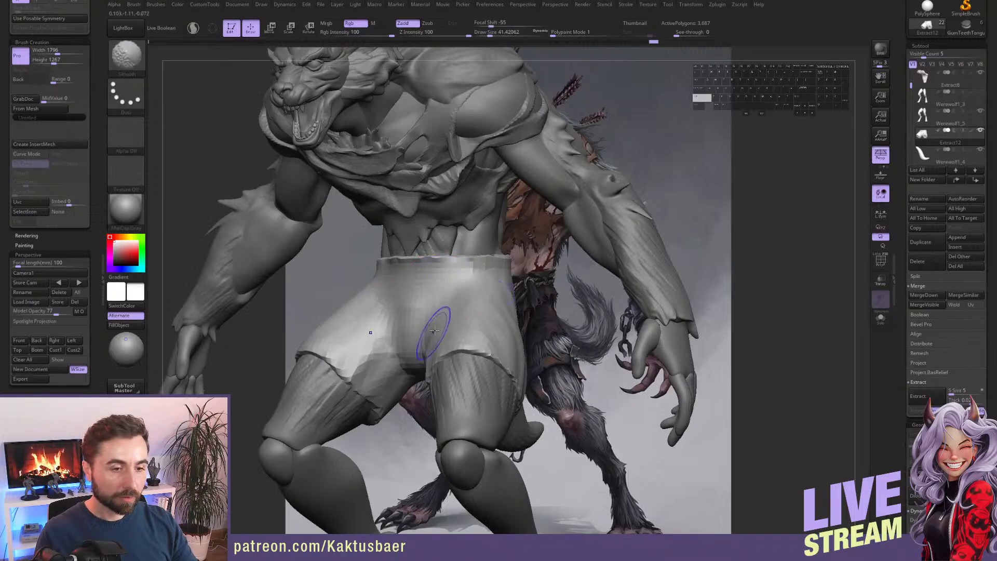
right_click_drag(434, 332, 467, 328)
mouse_move(457, 327)
left_mouse_down("shift")
mouse_move(444, 324)
mouse_move(446, 348)
mouse_move(453, 340)
left_mouse_up("shift")
right_click_drag(464, 330, 429, 341)
mouse_move(480, 312)
left_mouse_down("shift")
mouse_move(489, 335)
mouse_move(490, 299)
left_mouse_up("shift")
right_click_drag(487, 297, 475, 285)
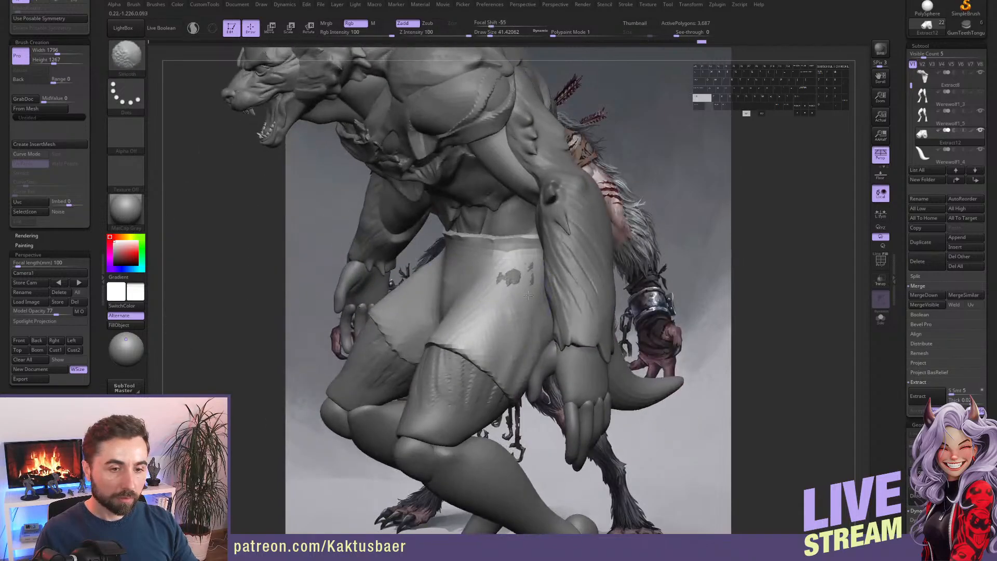
Switch to the Move brush and fit the shorts over the hips and thighs at a draw size of about 81.
right_click_drag(518, 351, 540, 381)
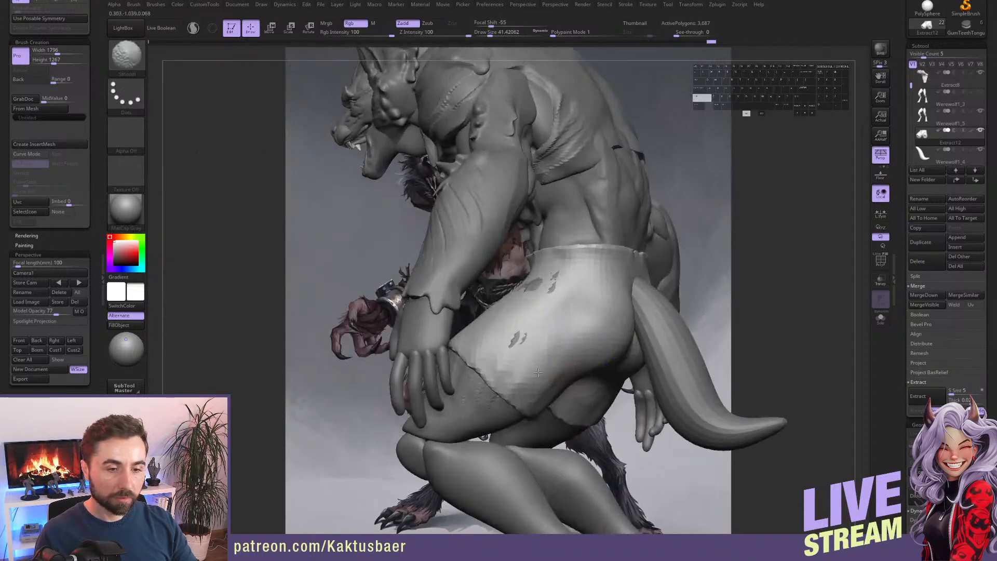
key("b")
key("m")
key("v")
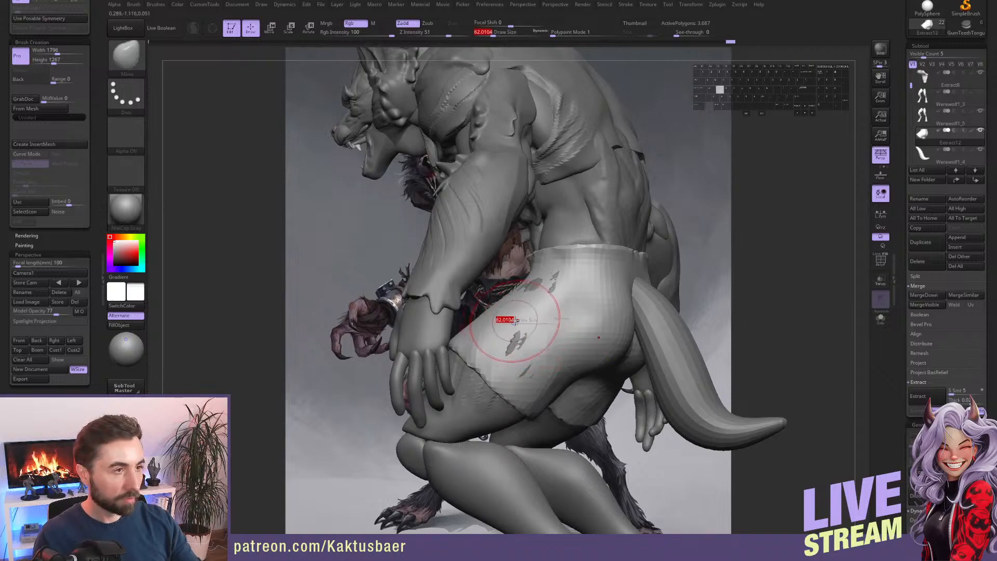
right_click_drag(545, 291, 472, 275)
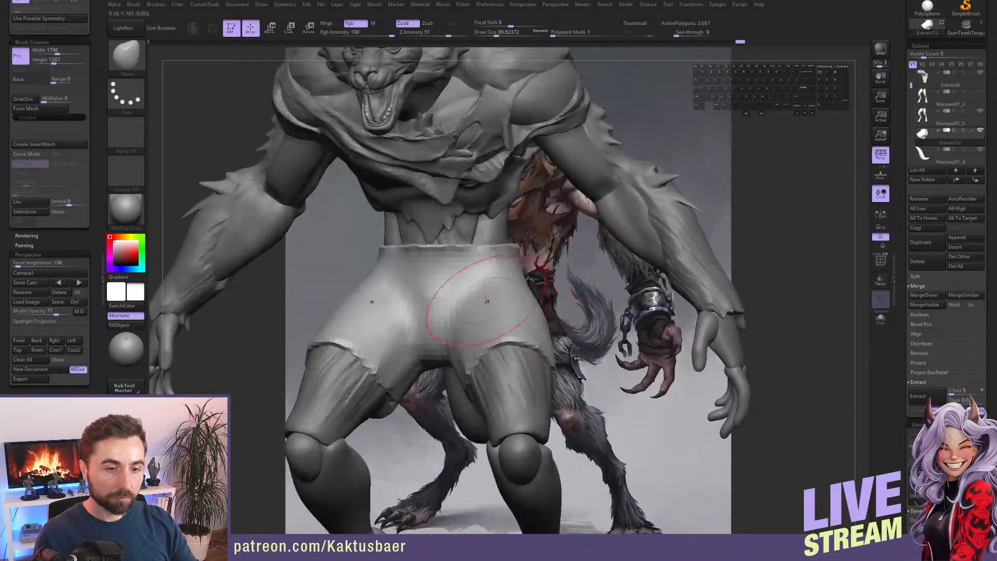
mouse_move(497, 307)
right_mouse_down()
mouse_move(423, 300)
mouse_move(413, 314)
right_mouse_up()
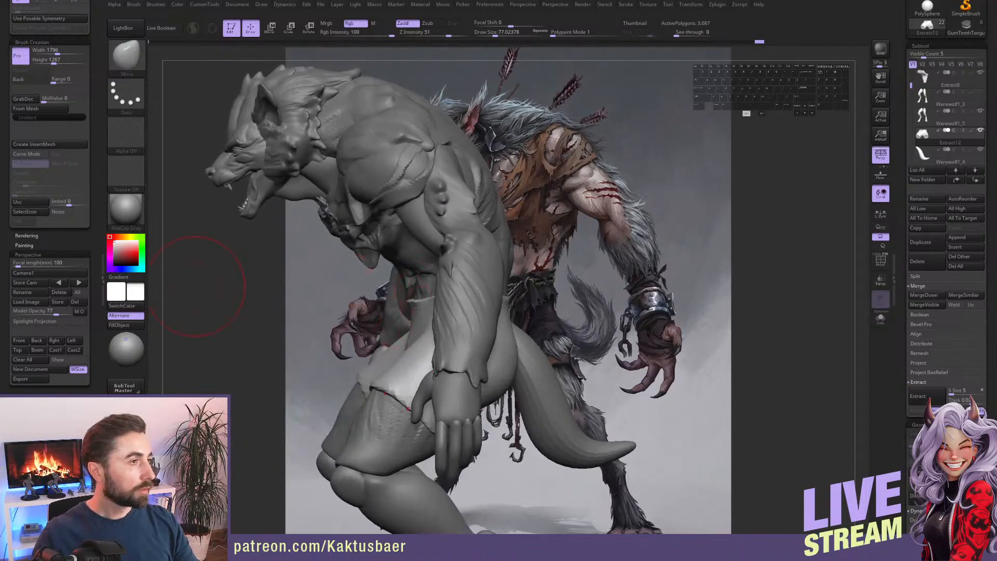
Reduce the Move brush to about 39 and adjust the shorts' waistband at the side of the waist.
right_click_drag(462, 340, 525, 332)
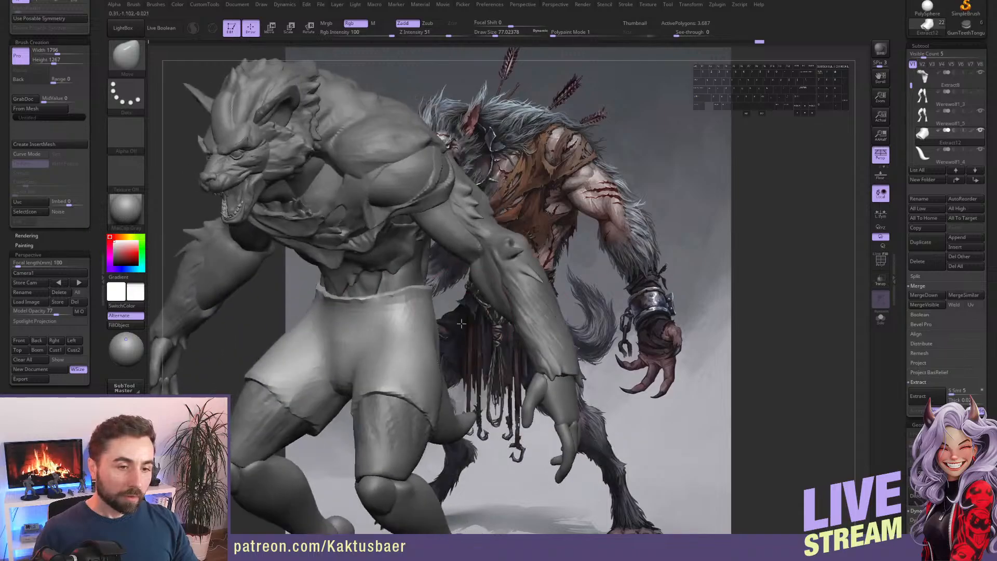
mouse_move(448, 305)
right_mouse_down("alt")
mouse_move(470, 312)
mouse_move(434, 306)
mouse_move(382, 320)
right_mouse_up("alt")
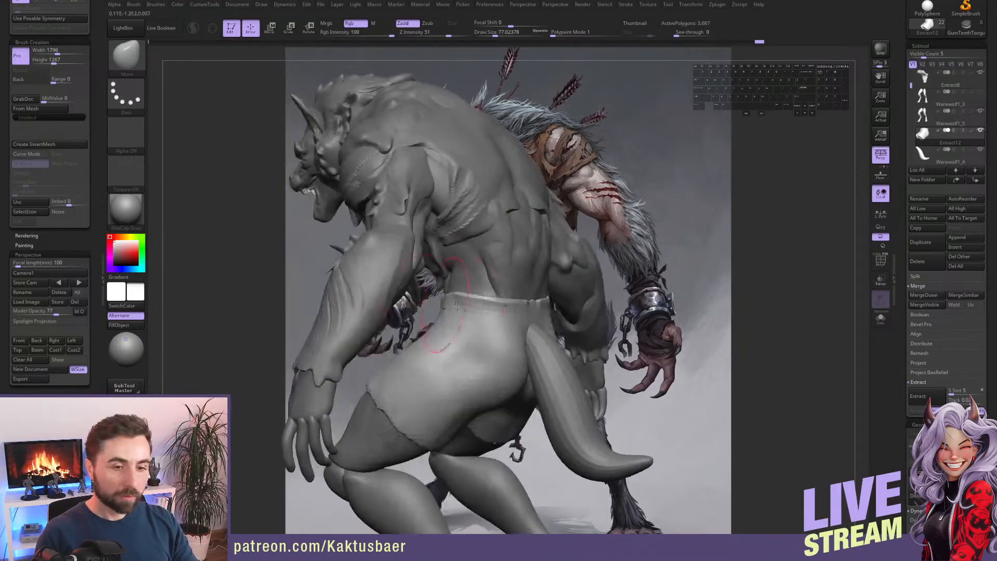
key("bracketleft")
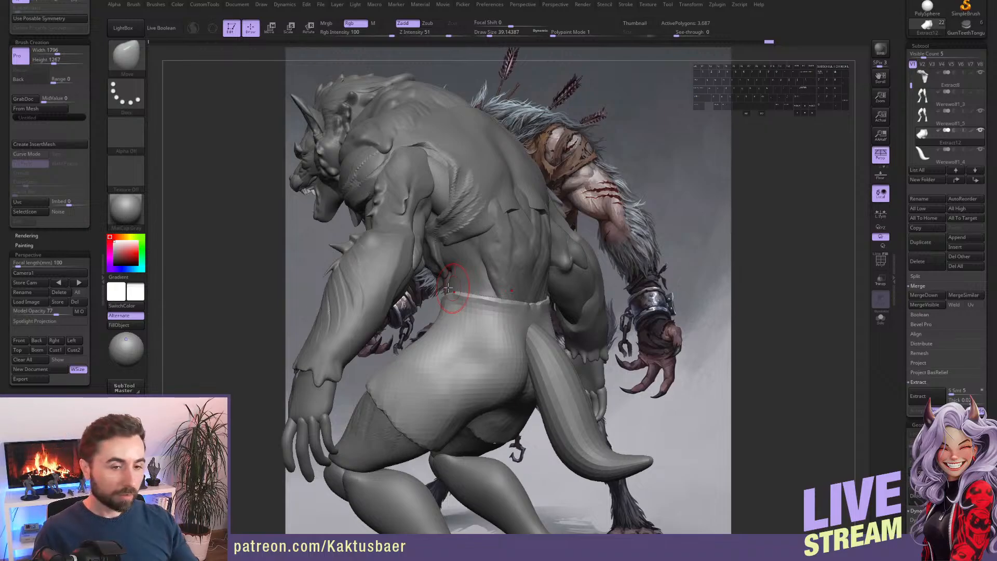
right_click_drag(473, 335, 537, 315)
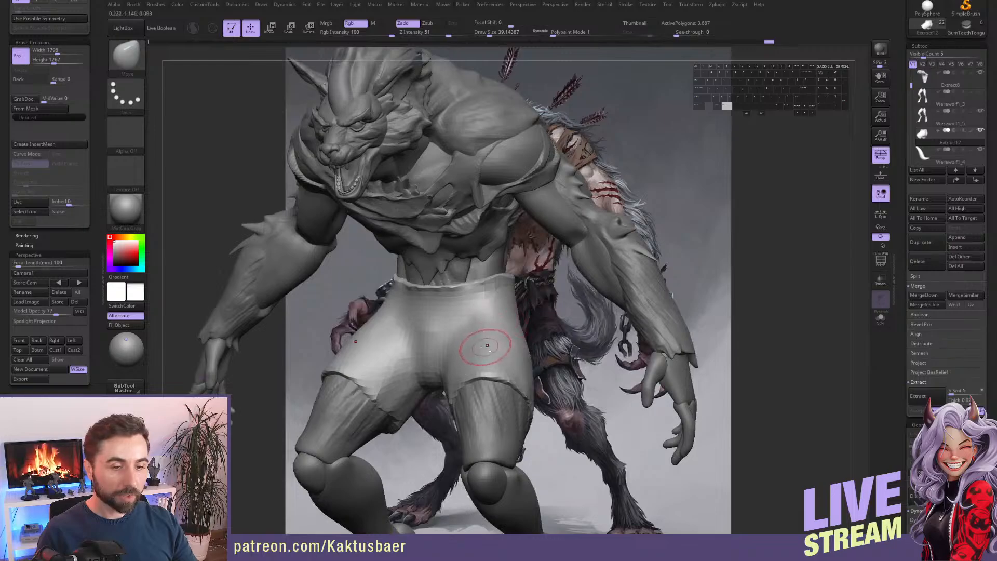
right_click_drag(486, 349, 552, 267)
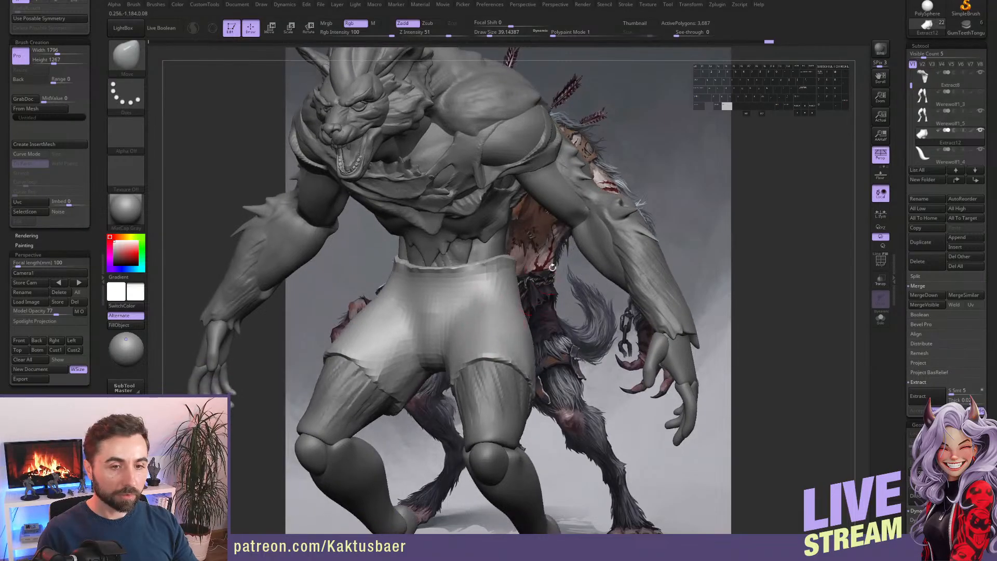
Isolate the thighs, mask a band around each one, and extract the masked bands as a separate piece.
left_click(498, 387, "alt")
key("alt+s")
mouse_move(495, 377)
right_mouse_down()
mouse_move(513, 283)
mouse_move(538, 276)
mouse_move(528, 266)
right_mouse_up()
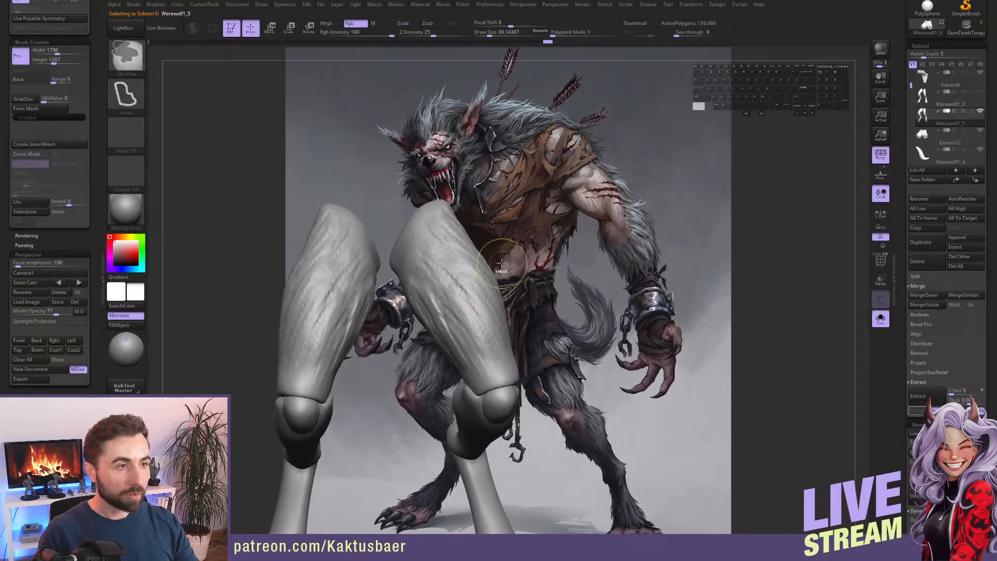
mouse_move(500, 236)
left_mouse_down("ctrl")
mouse_move(435, 342)
mouse_move(599, 246)
left_mouse_up("ctrl")
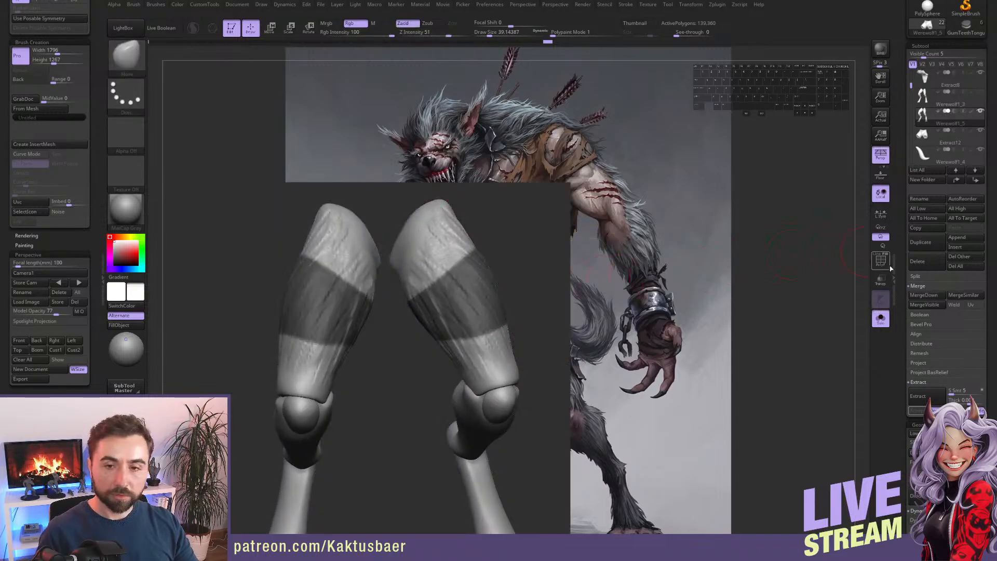
left_click(928, 395)
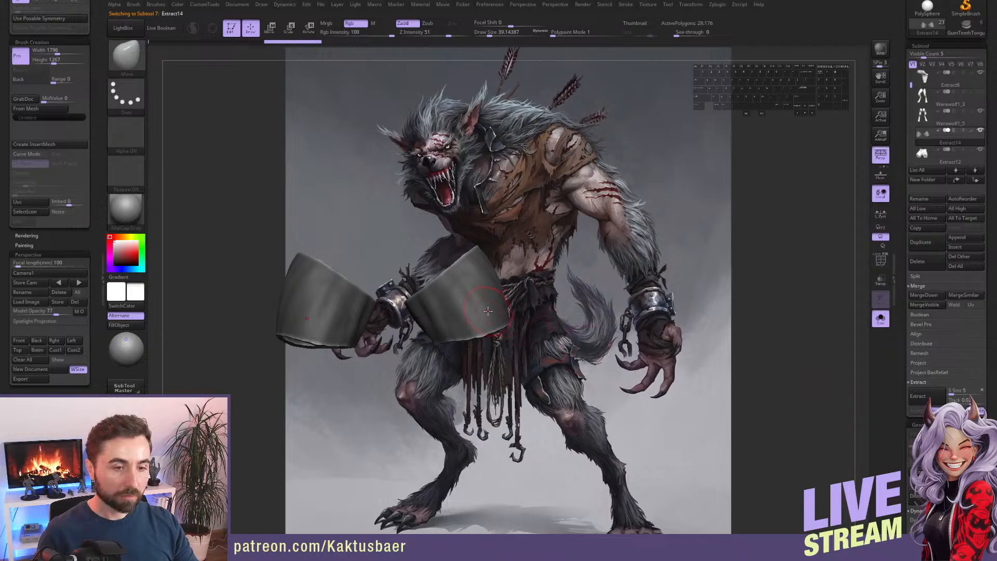
right_click_drag(489, 311, 524, 283)
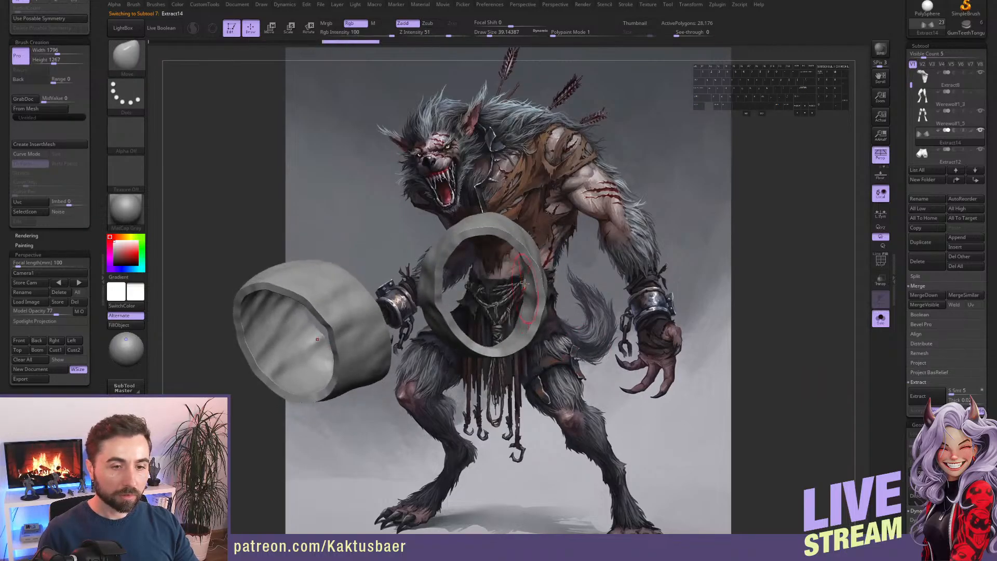
right_click_drag(494, 315, 514, 274)
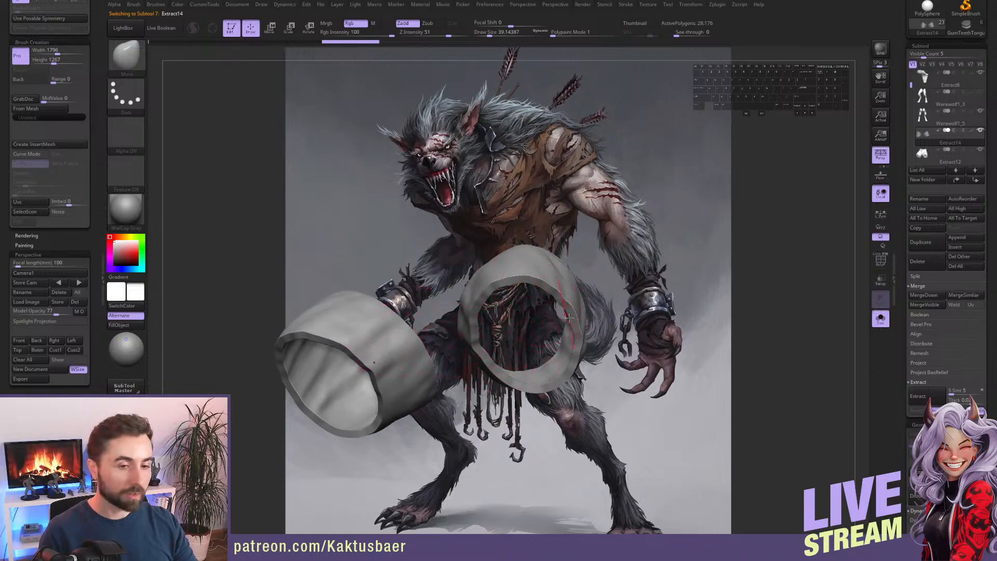
right_click_drag(569, 318, 522, 321)
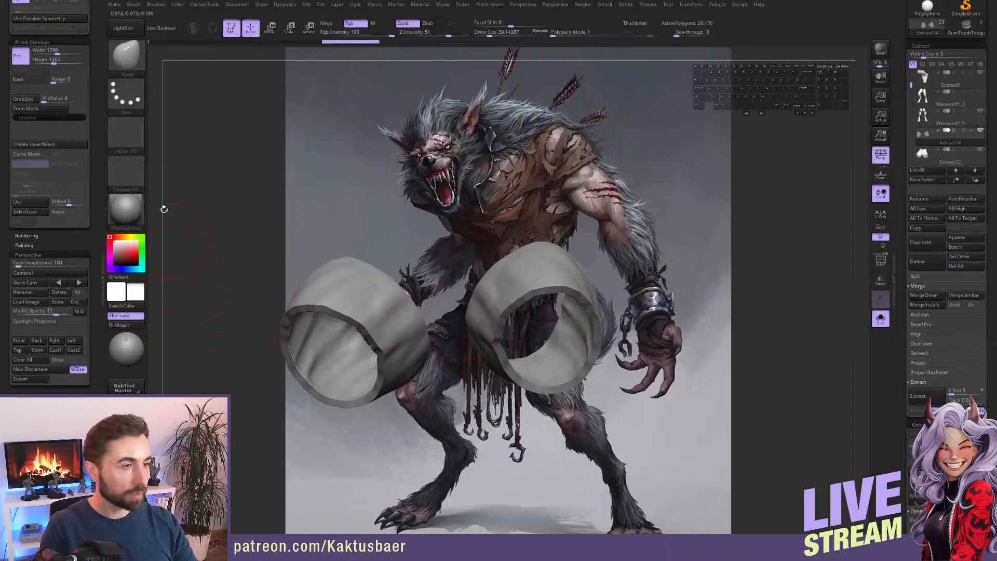
Try to retopologize the extracted thigh bands with ZRemesher at a target polygon count of 1.
mouse_move(96, 37)
left_mouse_down()
mouse_move(106, 139)
mouse_move(99, 178)
left_mouse_up()
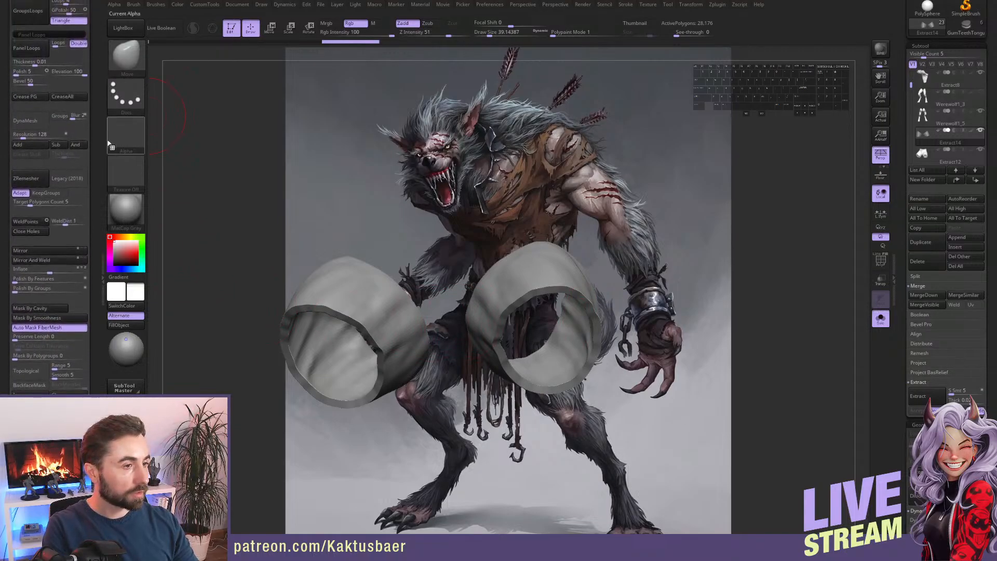
left_click(35, 202)
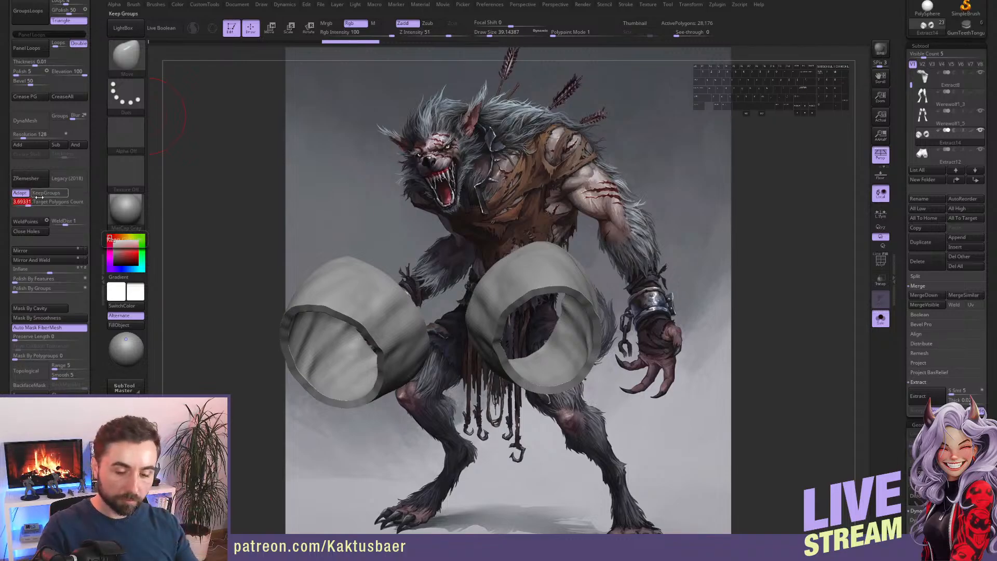
left_click(45, 178)
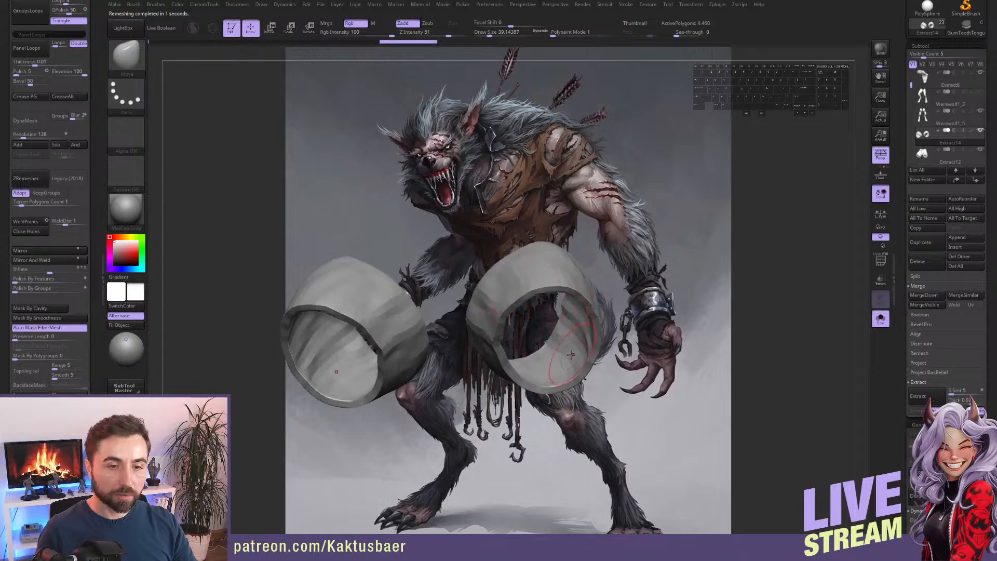
left_click_drag(519, 343, 598, 312)
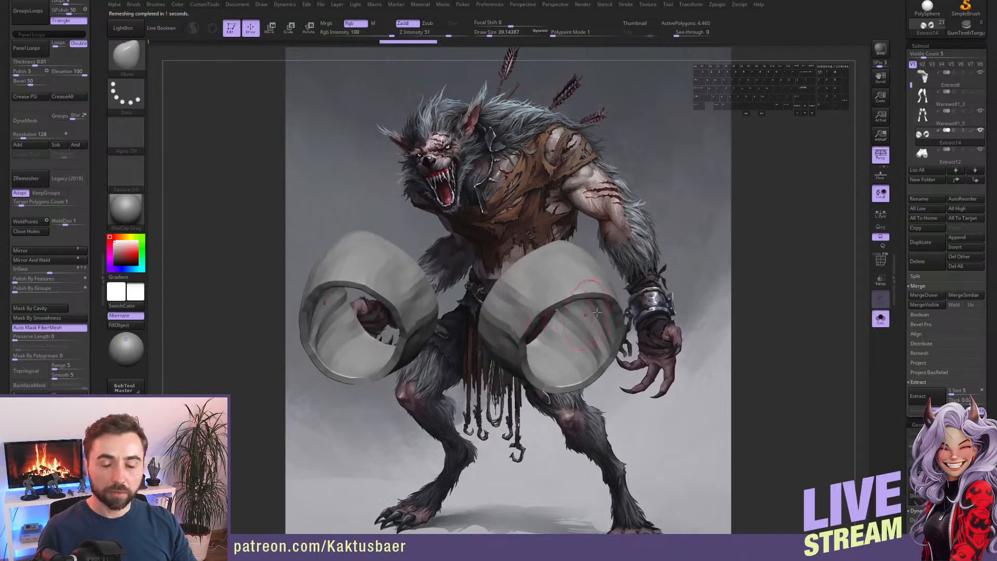
key("ctrl+z")
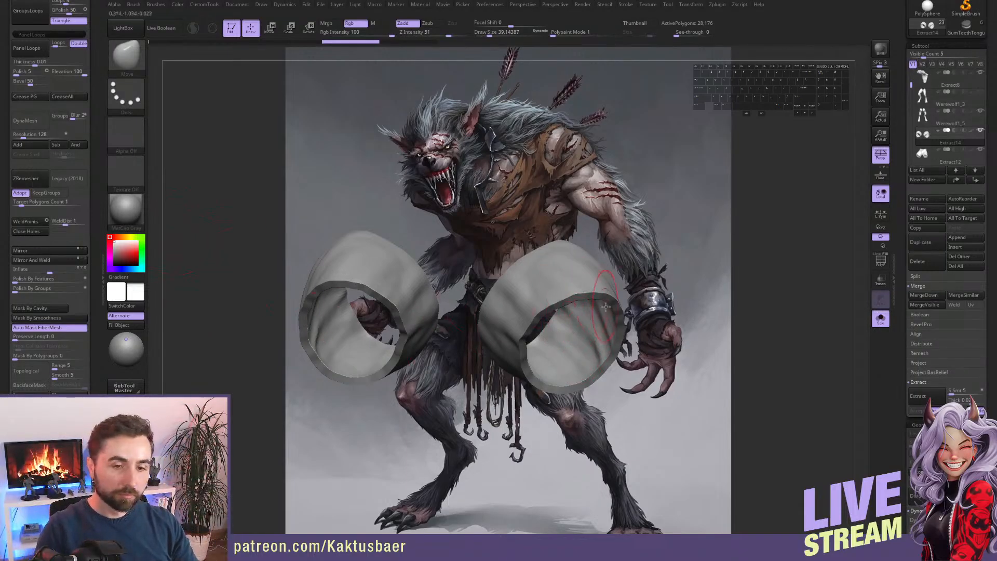
Examine the fit of the shorts and thigh bands on the figure and the shorts alone, and isolate the bands again.
right_click_drag(580, 301, 573, 308)
key("shift+alt+s")
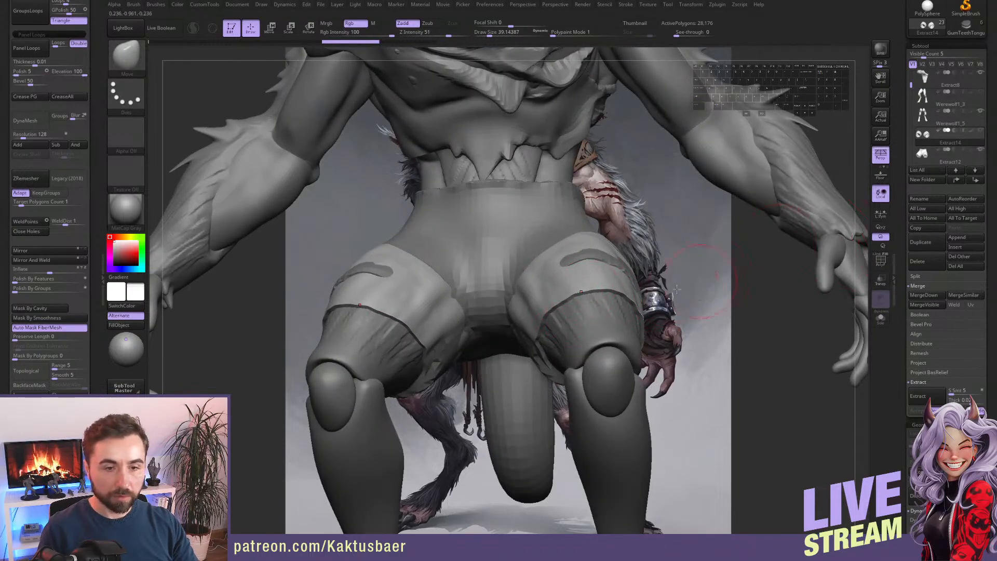
left_click(565, 281, "alt")
key("shift+alt+s")
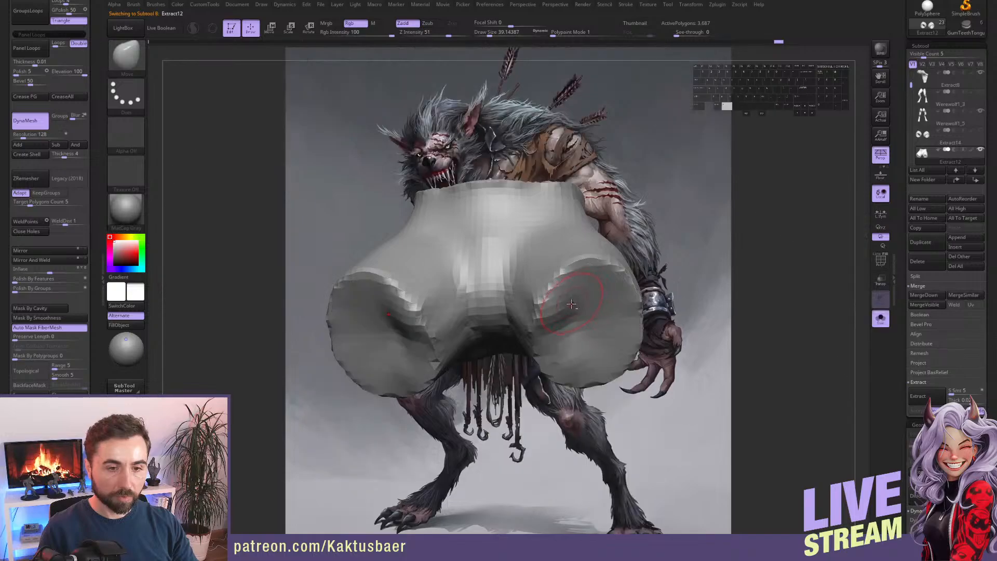
key("shift+alt+s")
left_click(949, 137)
key("shift+alt+s")
right_click_drag(699, 265, 685, 241)
Build up cloth folds across the thigh bands with ClayBuildup at a draw size of about 16 and smooth them.
key("b")
key("s")
key("t")
key("b")
key("c")
key("b")
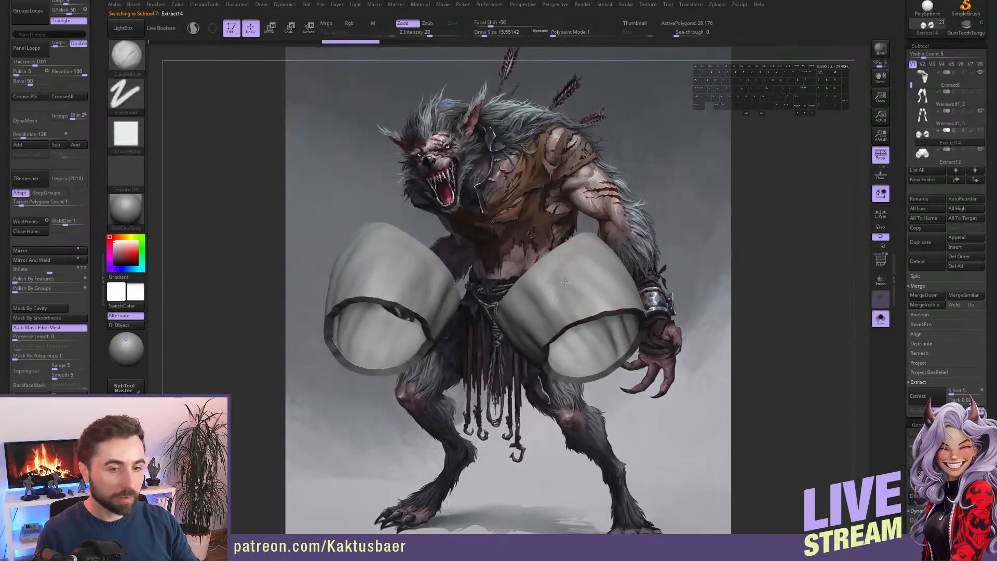
mouse_move(546, 283)
left_mouse_down()
mouse_move(582, 280)
mouse_move(525, 304)
mouse_move(574, 299)
left_mouse_up()
mouse_move(574, 299)
right_mouse_down()
mouse_move(580, 250)
mouse_move(586, 256)
right_mouse_up()
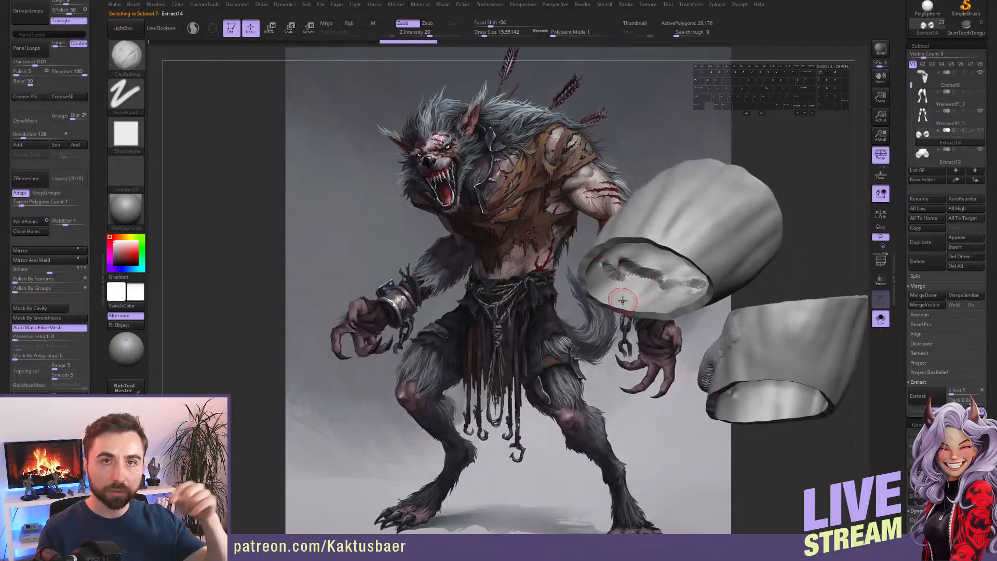
right_click_drag(630, 279, 696, 345)
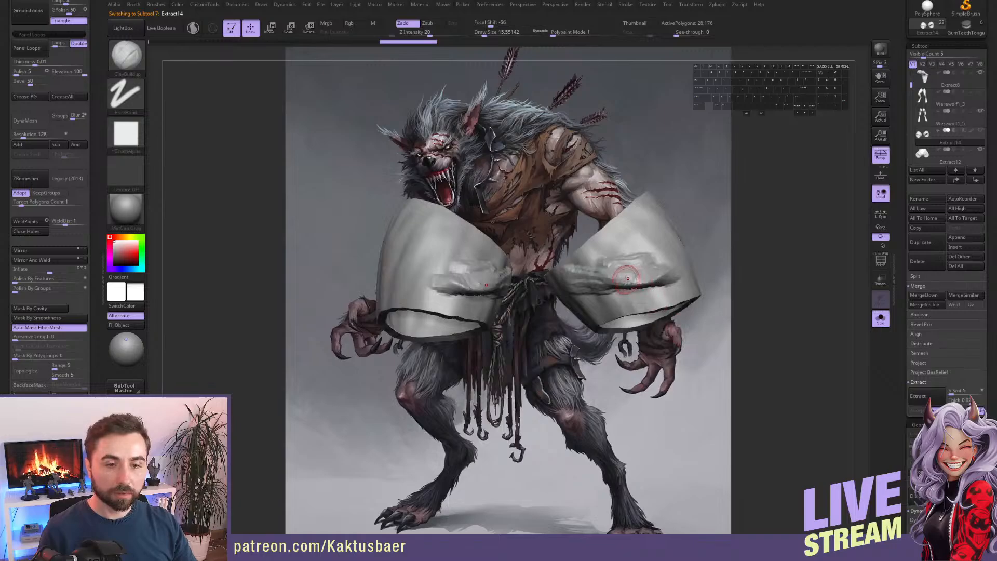
mouse_move(664, 272)
left_mouse_down("shift")
mouse_move(629, 270)
mouse_move(661, 280)
mouse_move(605, 259)
mouse_move(619, 287)
left_mouse_up("shift")
Select the shorts, subdivide them once, and check the smoothed shape both isolated and on the body.
mouse_move(647, 298)
right_mouse_down()
mouse_move(651, 278)
mouse_move(608, 246)
mouse_move(656, 285)
mouse_move(617, 304)
mouse_move(613, 318)
mouse_move(653, 314)
right_mouse_up()
left_click(957, 160)
key("alt+q")
key("ctrl+d")
right_click_drag(591, 261, 557, 288, "alt")
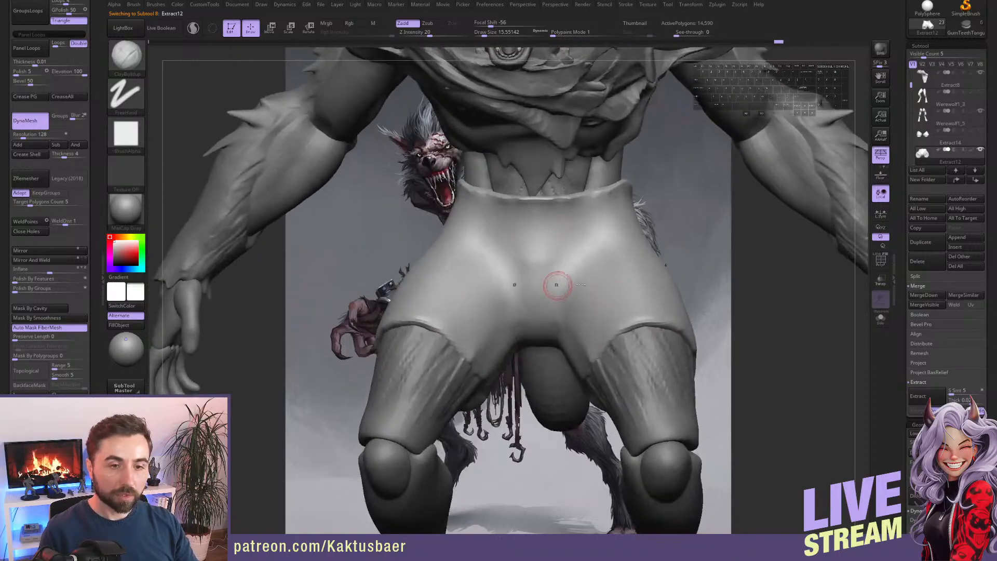
key("alt+q")
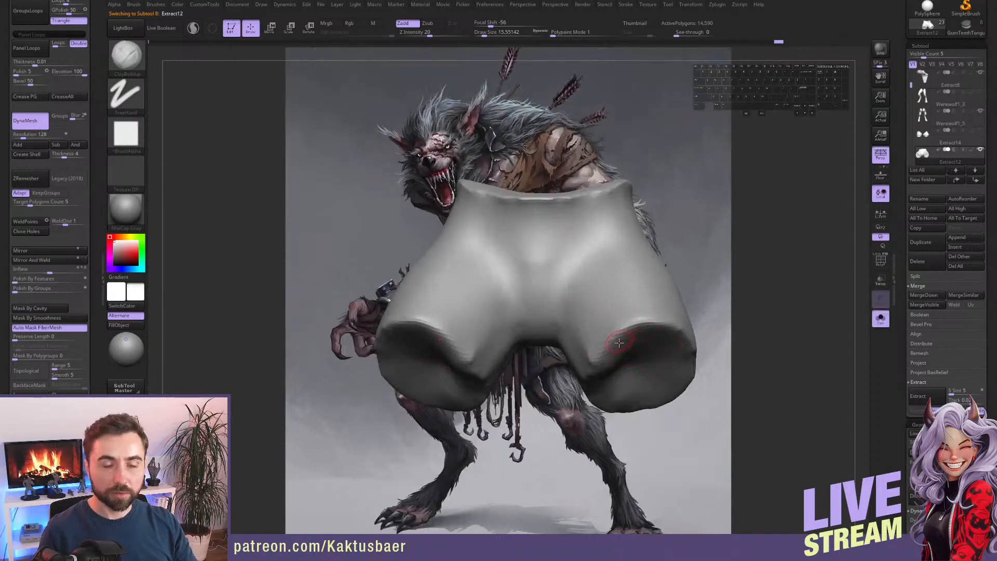
key("alt+q")
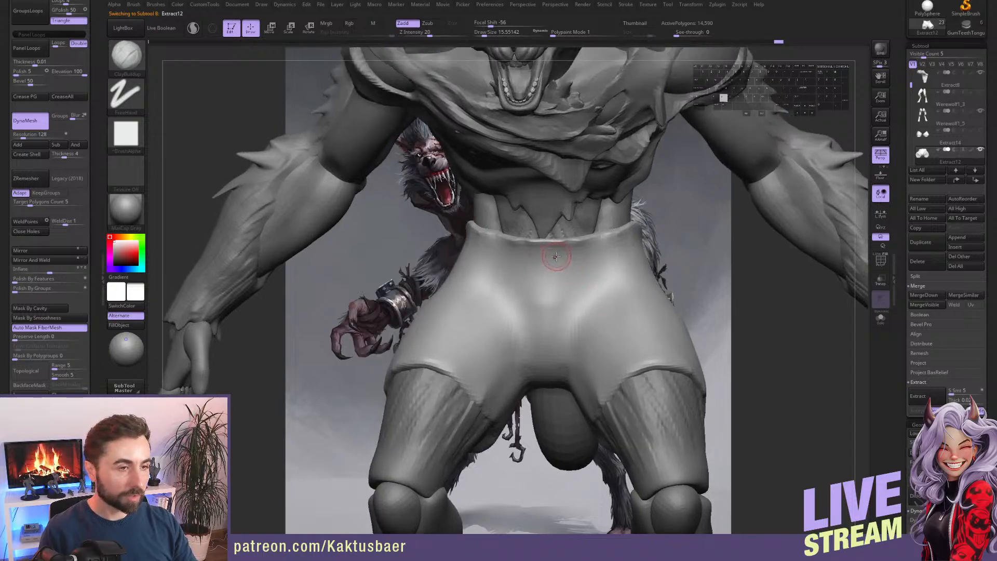
Shape a drooping fold at the front of the shorts' waistband with the Move brush at about 27 and smooth it.
right_click_drag(555, 256, 557, 267)
key("2")
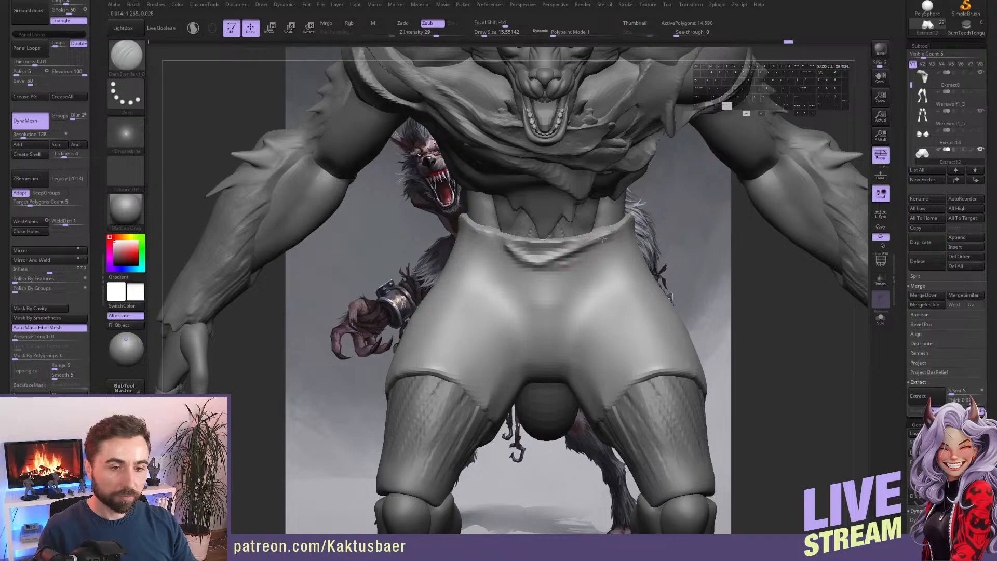
key("1")
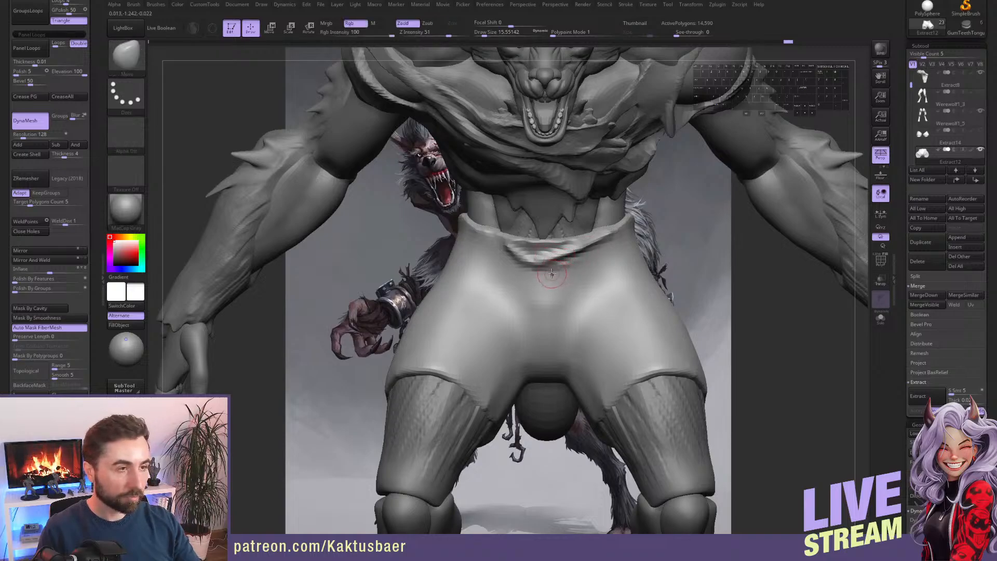
right_click_drag(552, 273, 558, 269)
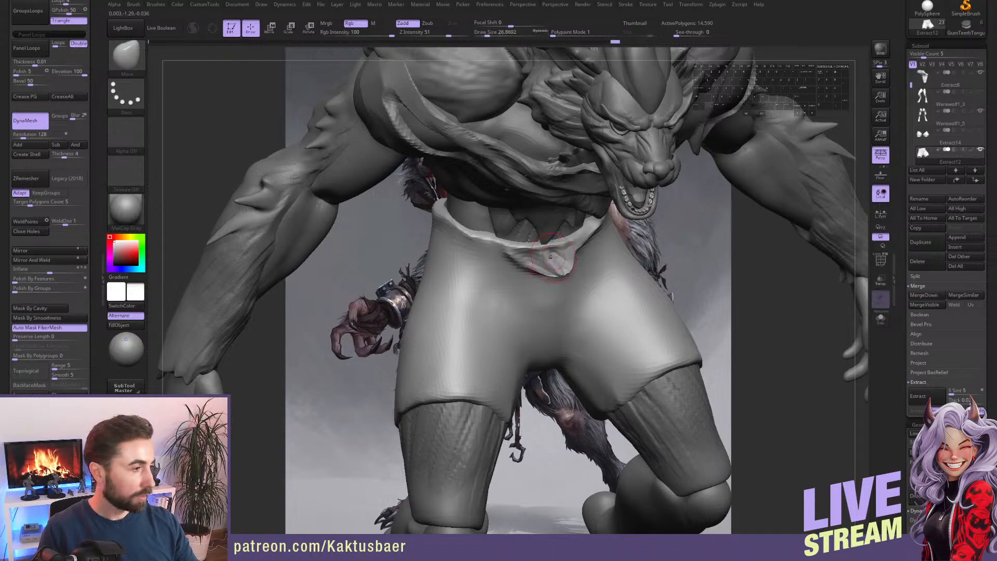
mouse_move(553, 255)
left_mouse_down("shift")
mouse_move(543, 249)
mouse_move(566, 246)
mouse_move(537, 253)
left_mouse_up("shift")
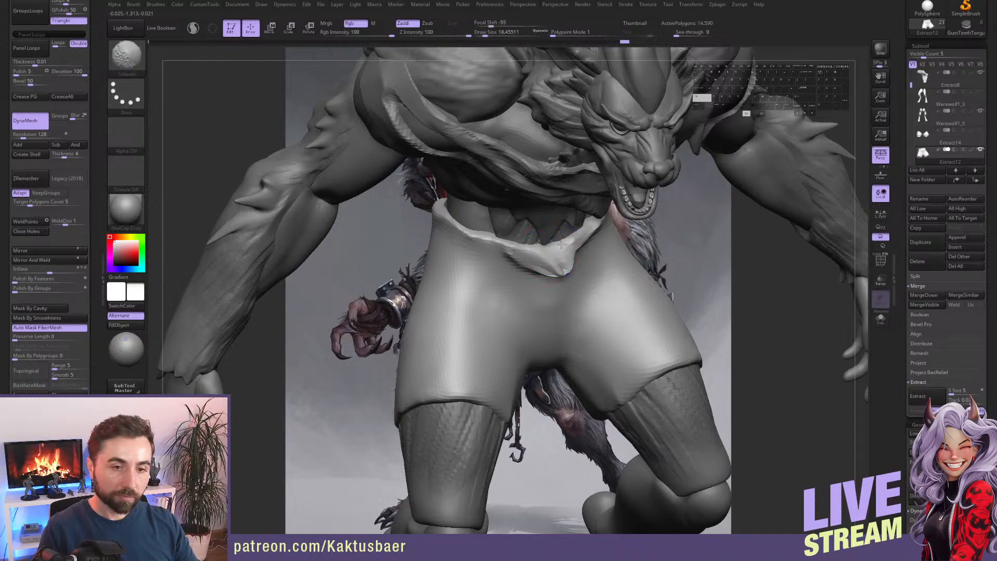
right_click_drag(555, 265, 553, 239)
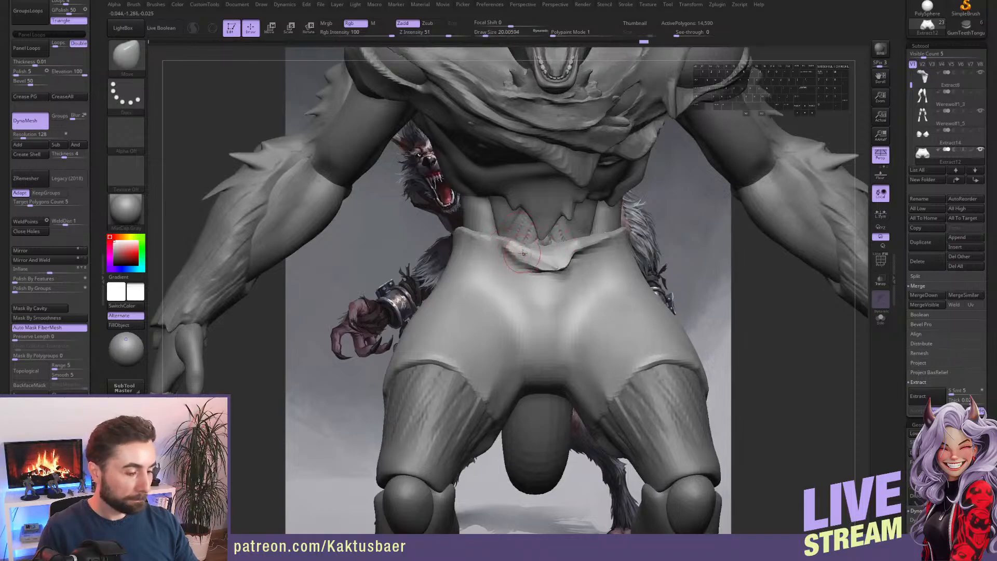
Add volume to the waistband's front fold with ClayBuildup at a draw size of about 13.
key("b")
key("c")
key("b")
key("s")
left_click_drag(540, 250, 536, 258)
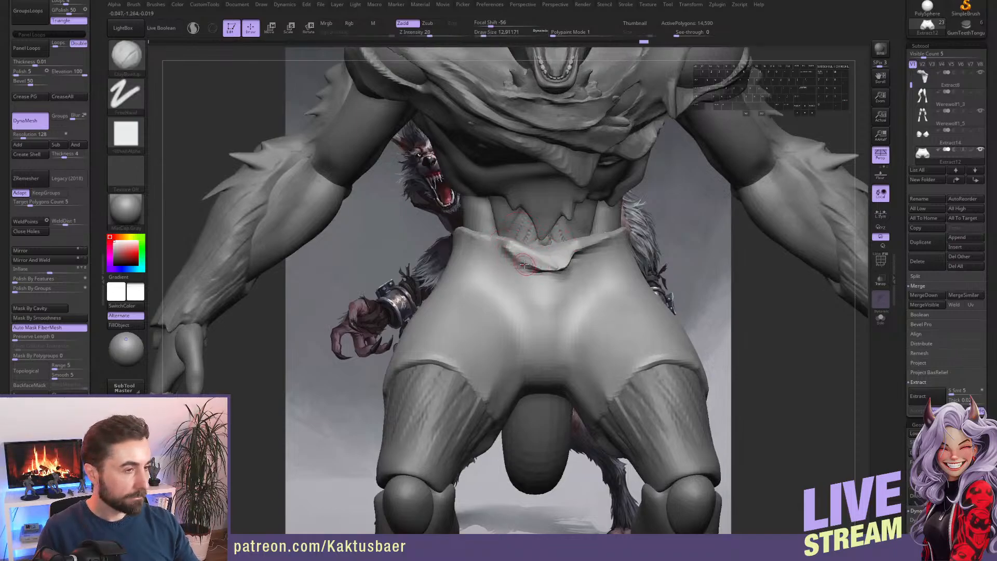
Define the edges beneath the waistband's front fold and out toward the hip with the DamStandard brush.
key("b")
key("d")
key("s")
right_click_drag(524, 265, 529, 261)
mouse_move(499, 242)
left_mouse_down("alt")
mouse_move(454, 235)
mouse_move(516, 269)
mouse_move(548, 270)
left_mouse_up("alt")
right_click_drag(551, 270, 510, 269)
left_click_drag(556, 269, 629, 238)
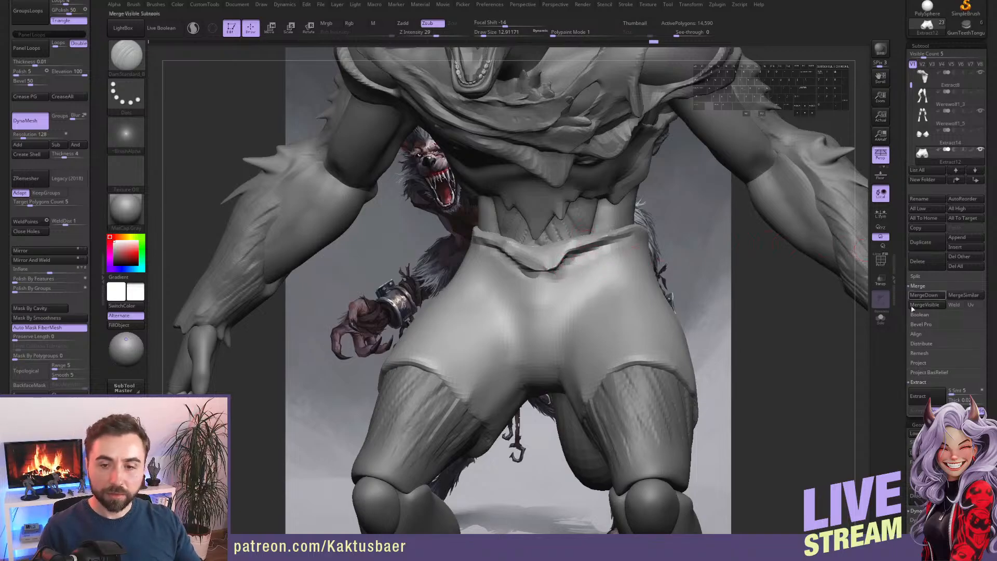
Select the thigh bands and adjust their fit around the upper thigh with the Move brush at about 59.
scroll(906, 367, "down", 3)
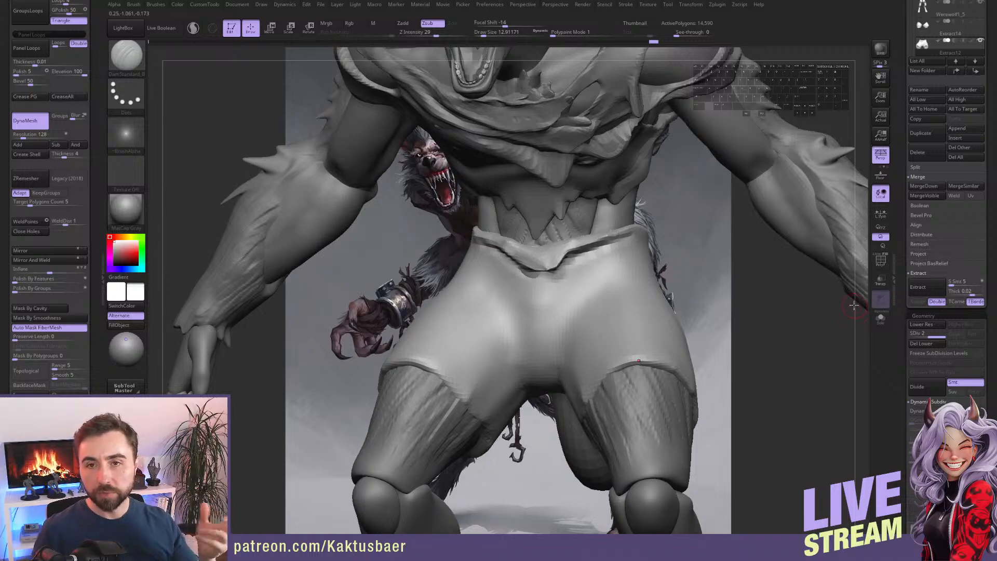
left_click(953, 27)
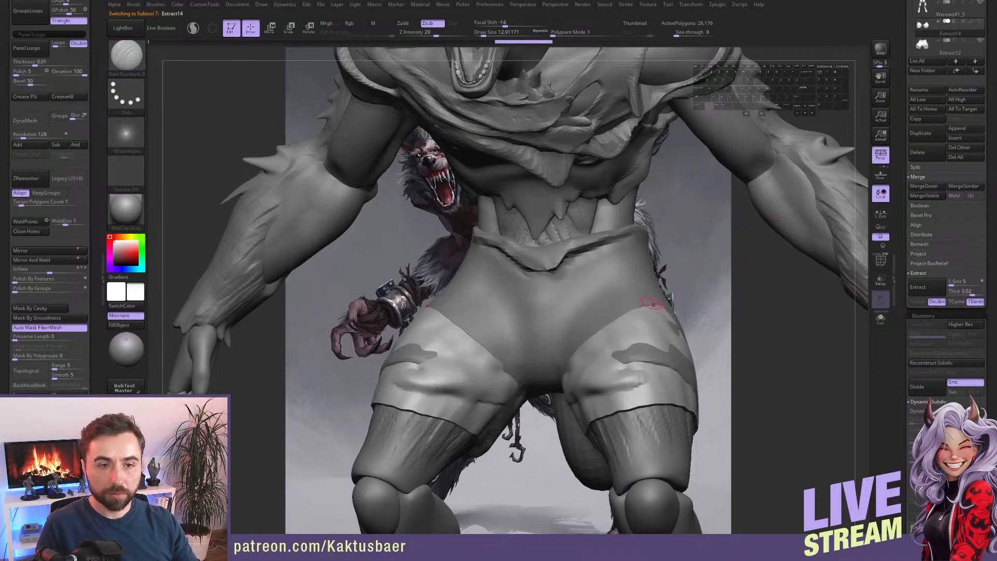
key("alt+s")
mouse_move(611, 380)
right_mouse_down("alt")
mouse_move(578, 298)
mouse_move(597, 332)
mouse_move(632, 292)
right_mouse_up("alt")
key("alt+s")
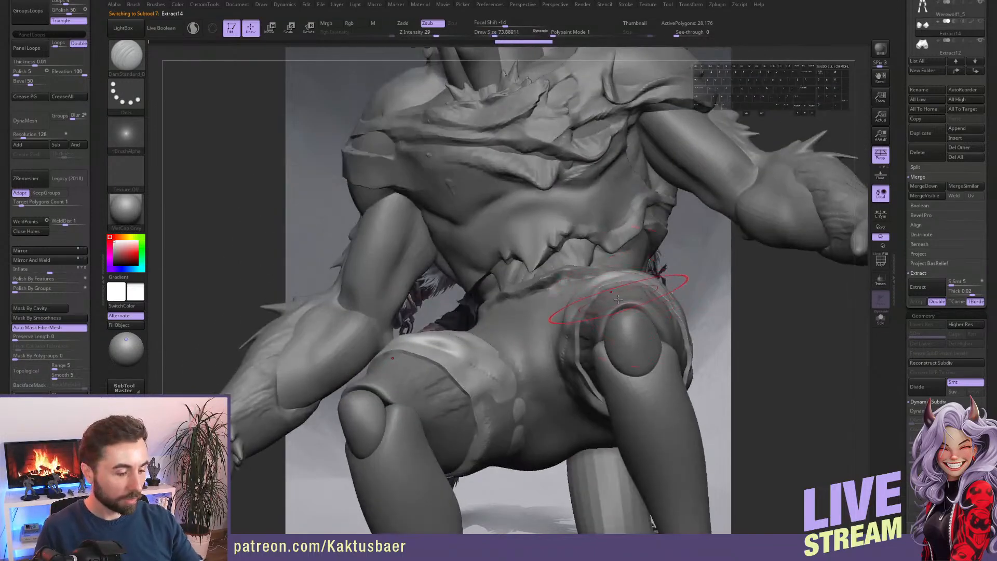
key("b")
key("m")
key("v")
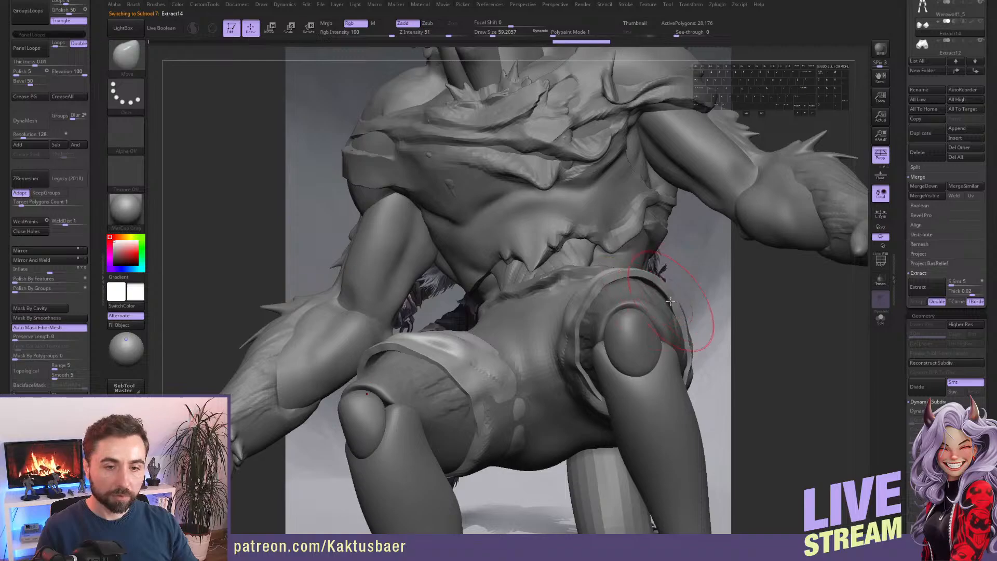
mouse_move(651, 286)
left_mouse_down()
mouse_move(659, 281)
mouse_move(698, 326)
mouse_move(638, 275)
left_mouse_up()
mouse_move(631, 270)
right_mouse_down()
mouse_move(668, 304)
mouse_move(658, 300)
mouse_move(665, 318)
mouse_move(639, 326)
right_mouse_up()
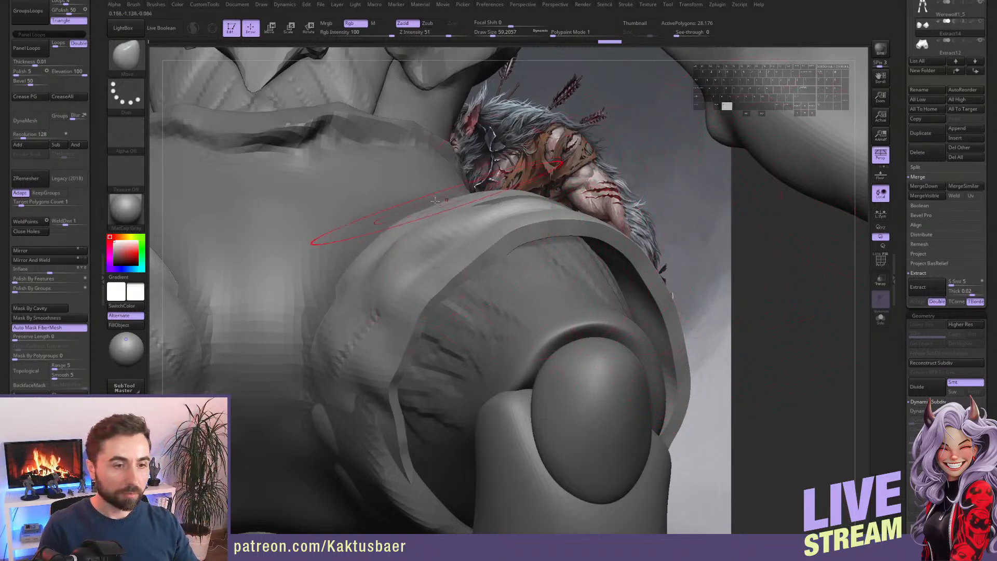
Select the shorts and pull the inner and upper rim of the leg opening into shape with the Move brush.
left_click(439, 225, "alt")
right_click_drag(439, 227, 451, 286, "alt")
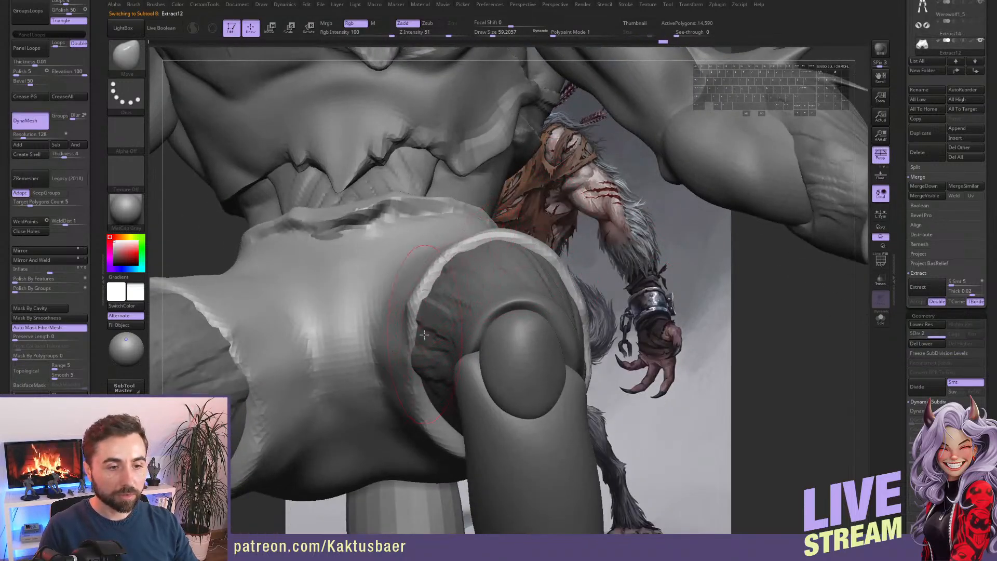
key("ctrl")
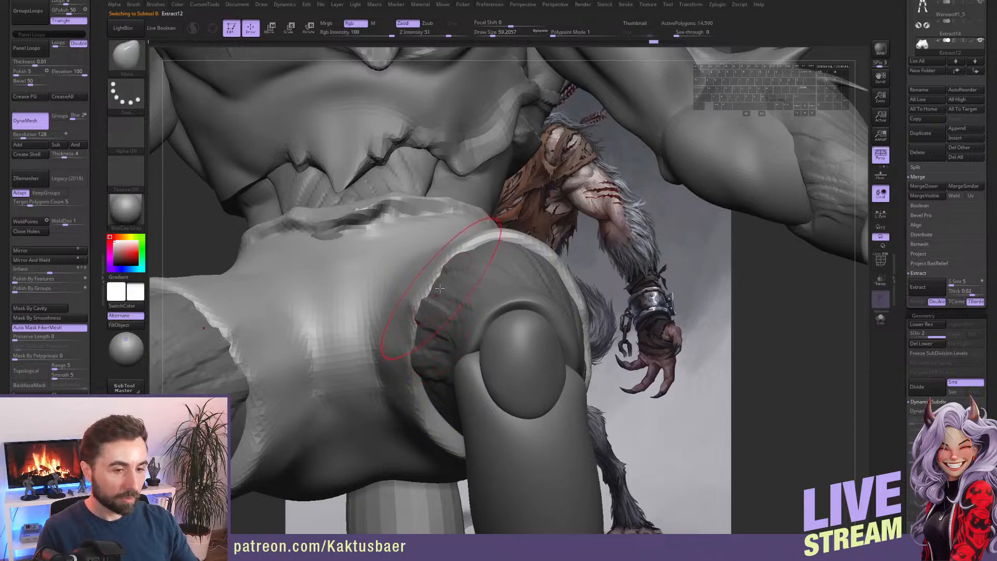
key("bracketright")
left_click_drag(439, 292, 414, 289)
mouse_move(418, 339)
left_mouse_down()
mouse_move(406, 347)
mouse_move(424, 364)
left_mouse_up()
key("s")
left_click_drag(426, 296, 416, 289)
left_click_drag(459, 256, 454, 249)
Isolate the shorts and hollow out the inside of the leg openings with the ClayBuildup brush.
key("alt+q")
mouse_move(492, 267)
right_mouse_down()
mouse_move(471, 298)
mouse_move(512, 271)
right_mouse_up()
key("b")
key("c")
key("b")
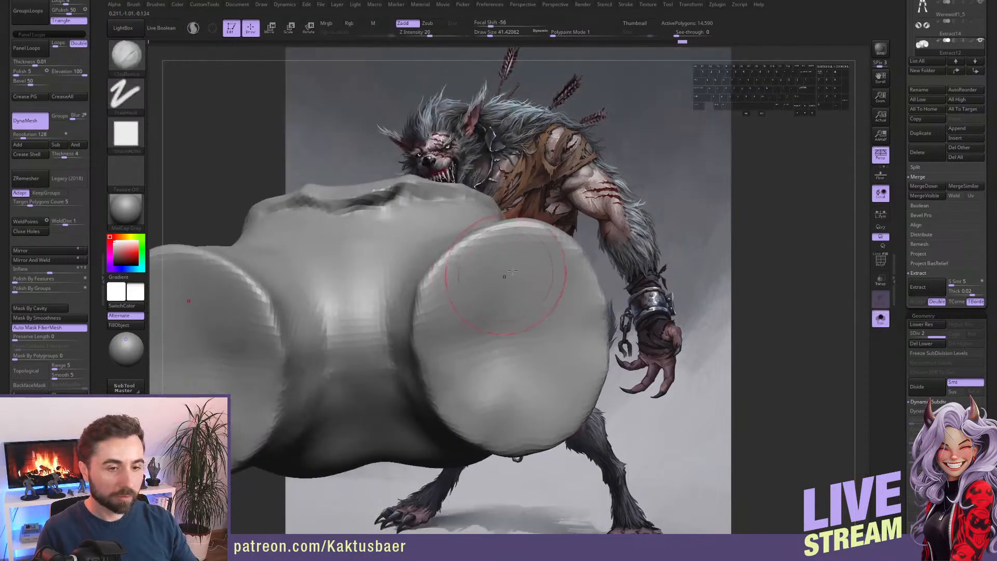
key("bracketleft")
mouse_move(514, 244)
left_mouse_down()
mouse_move(467, 276)
mouse_move(439, 338)
mouse_move(483, 397)
mouse_move(522, 413)
mouse_move(563, 384)
mouse_move(571, 317)
mouse_move(528, 266)
mouse_move(553, 358)
mouse_move(543, 358)
mouse_move(519, 307)
mouse_move(453, 306)
mouse_move(504, 418)
mouse_move(566, 332)
mouse_move(514, 342)
mouse_move(522, 356)
left_mouse_up()
Show the whole figure and pull the leg opening's upper and inner rim away from the thigh with Move at about 56.
key("alt+s")
key("b")
key("m")
key("v")
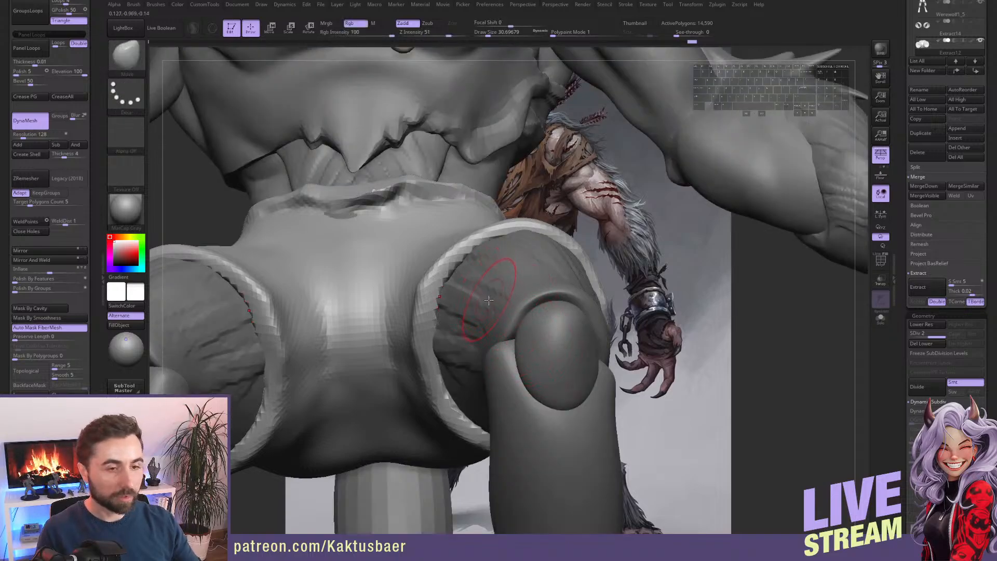
key("s")
mouse_move(459, 272)
left_mouse_down()
mouse_move(448, 258)
mouse_move(467, 242)
left_mouse_up()
left_click_drag(547, 240, 549, 233)
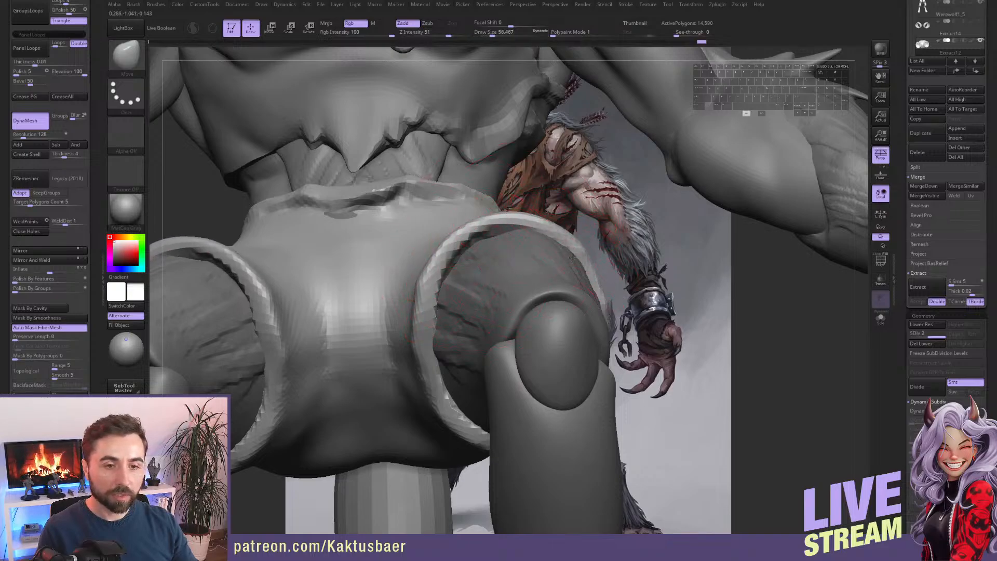
left_click_drag(477, 234, 470, 225)
left_click_drag(450, 287, 443, 286)
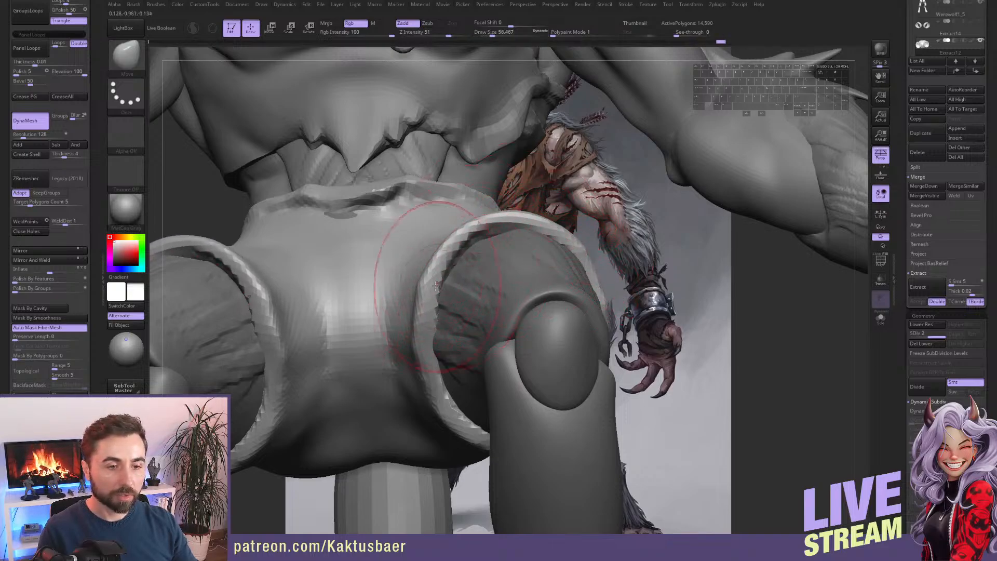
left_click_drag(451, 325, 443, 323)
left_click_drag(453, 381, 463, 406)
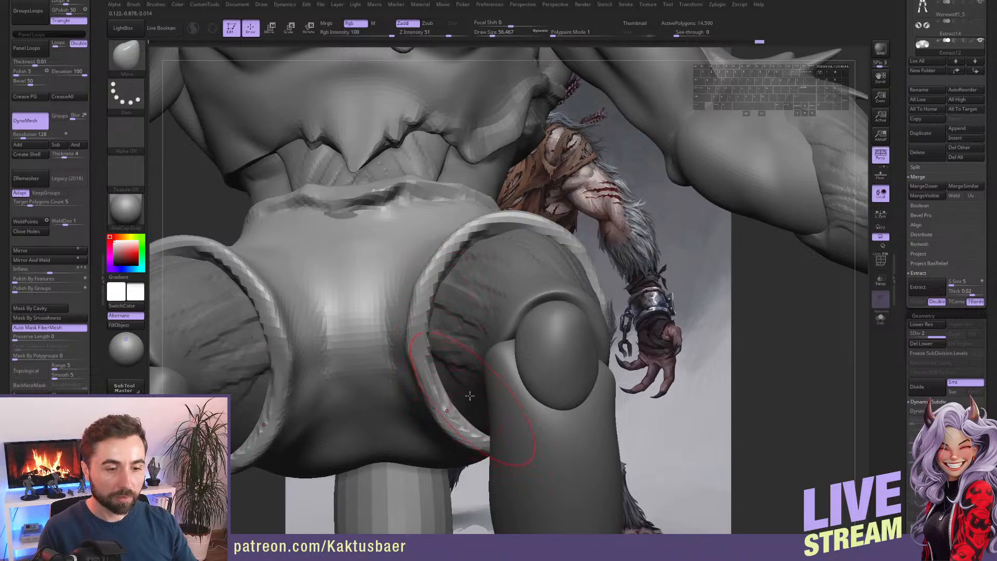
Widen the outer side of the shorts' leg opening with the Move brush at up to about 62, and select the thigh bands.
mouse_move(472, 396)
right_mouse_down()
mouse_move(452, 394)
mouse_move(554, 256)
right_mouse_up()
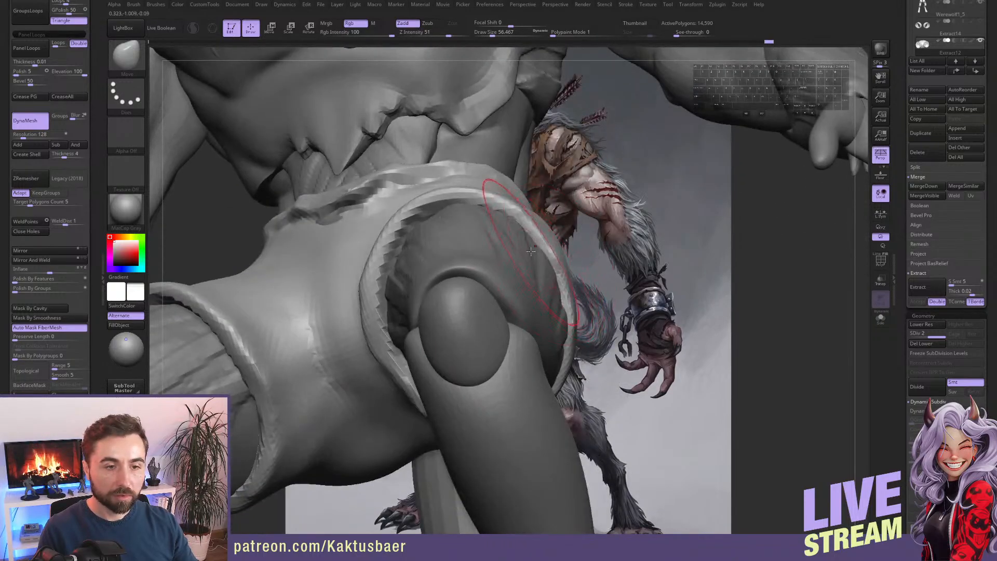
left_click_drag(533, 234, 525, 222)
key("s")
mouse_move(550, 267)
left_mouse_down()
mouse_move(562, 335)
mouse_move(554, 331)
left_mouse_up()
key("s")
left_click_drag(563, 345, 575, 351)
left_click_drag(551, 291, 558, 288)
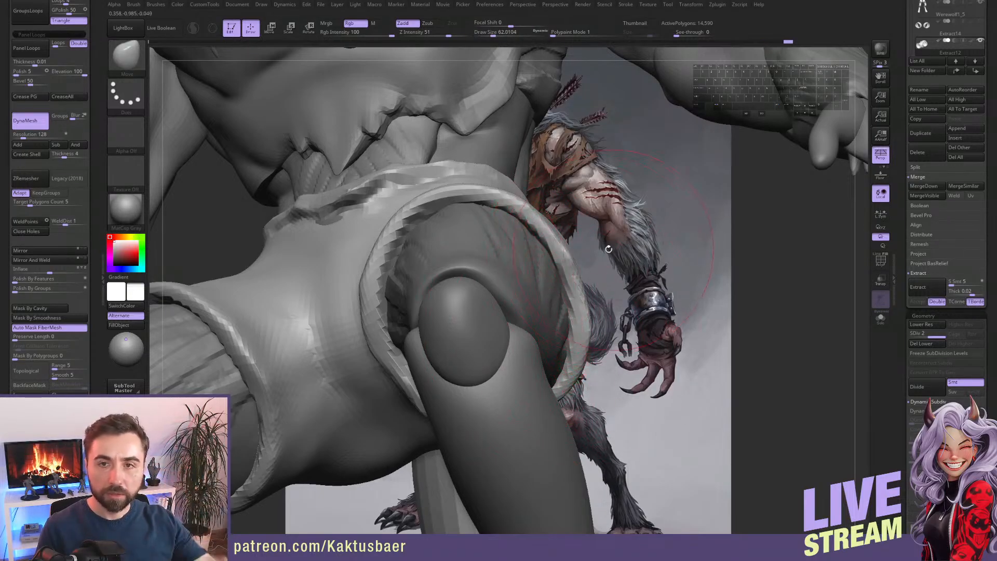
left_click(947, 28)
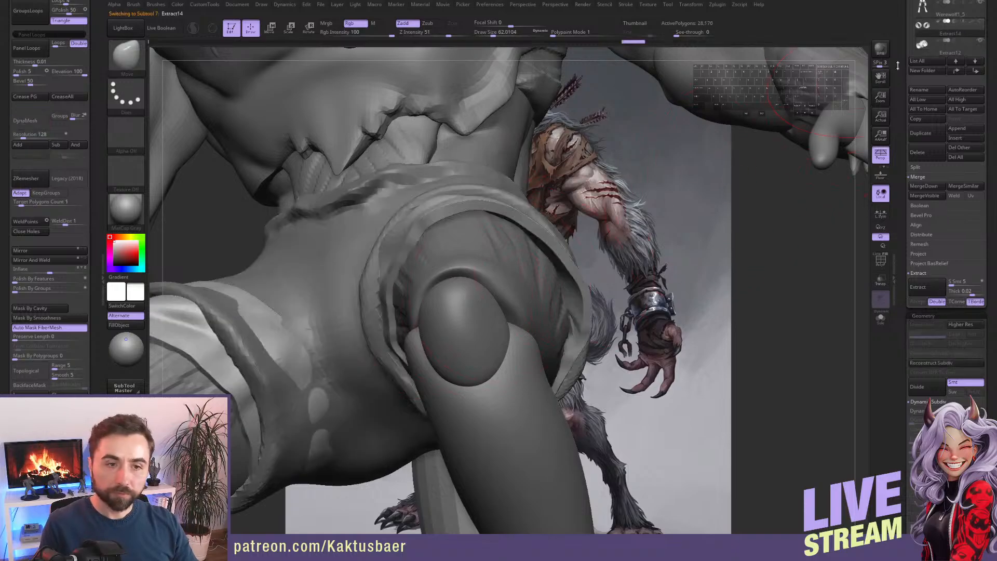
Select the shorts and pull the outer and lower rim of the leg openings into shape with the Move brush.
key("shift+s")
right_click_drag(543, 248, 443, 314)
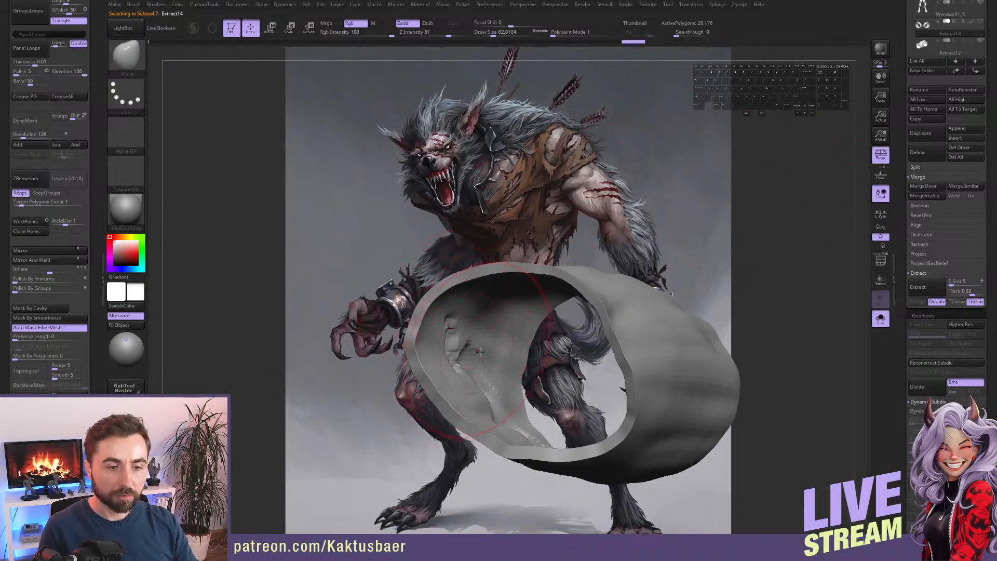
right_click_drag(481, 352, 534, 310)
key("q")
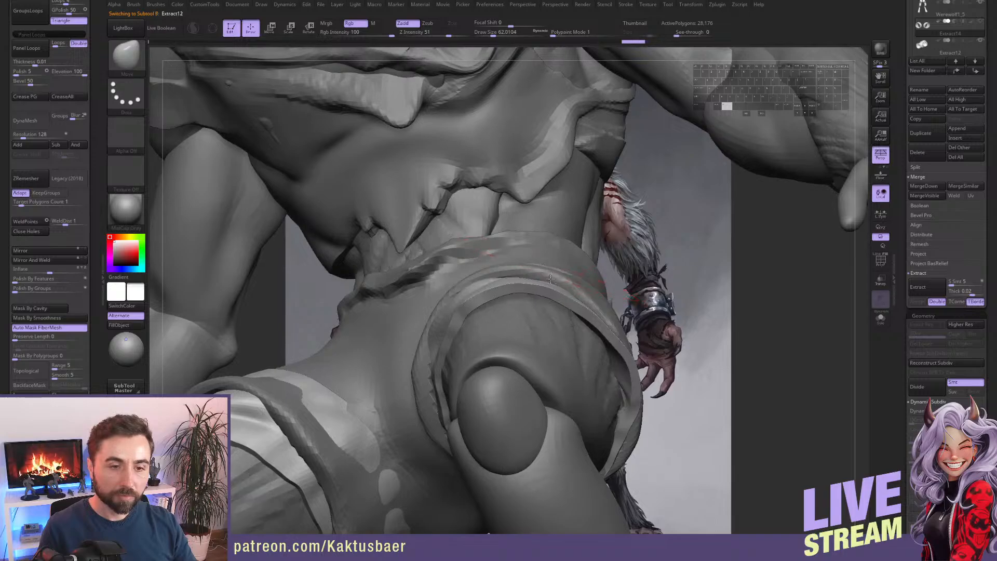
left_click(548, 273, "alt")
right_click_drag(547, 276, 601, 329, "alt")
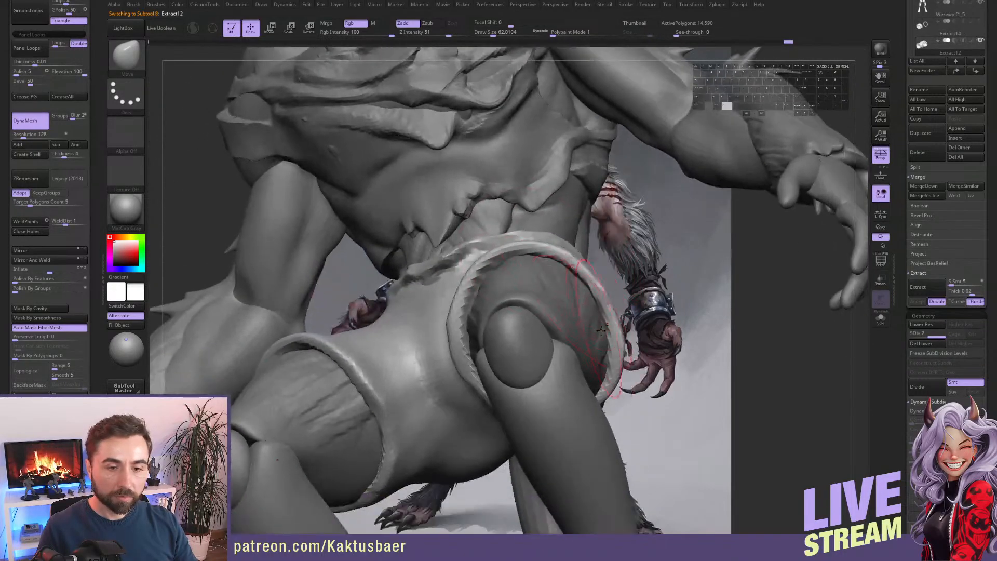
left_click_drag(604, 371, 609, 367)
right_click_drag(618, 376, 605, 390)
left_click_drag(602, 397, 599, 368)
mouse_move(598, 374)
right_mouse_down()
mouse_move(660, 382)
mouse_move(691, 363)
right_mouse_up()
left_click_drag(560, 395, 552, 380)
Switch to the Pinch brush at a size of about 29 and tighten the upper rim of the shorts' leg opening.
key("a")
key("s")
left_click(544, 373)
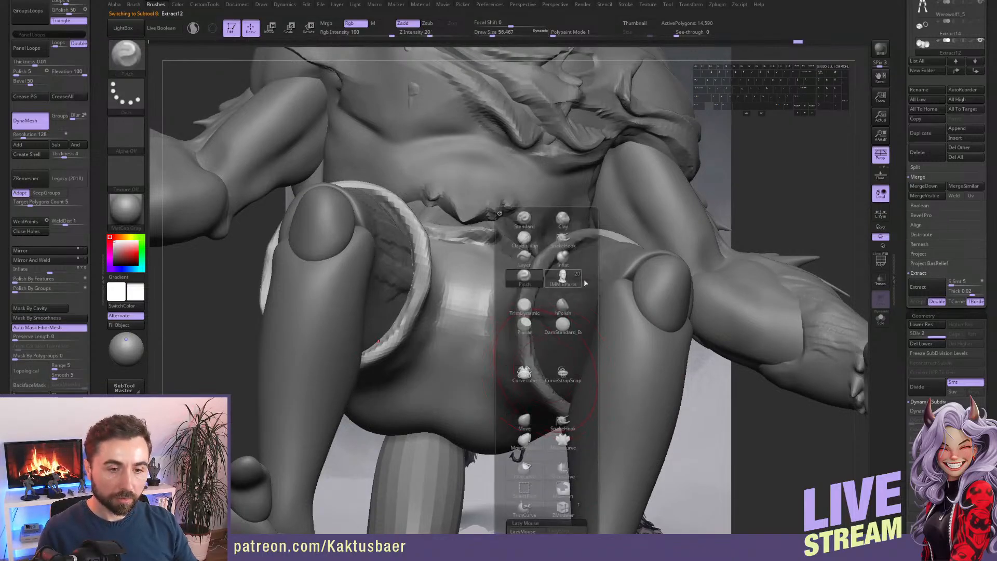
left_click(525, 276)
key("s")
mouse_move(538, 286)
left_mouse_down()
mouse_move(536, 268)
mouse_move(531, 366)
mouse_move(561, 406)
mouse_move(543, 261)
mouse_move(579, 247)
left_mouse_up()
key("s")
mouse_move(579, 250)
right_mouse_down()
mouse_move(574, 291)
mouse_move(535, 301)
right_mouse_up()
mouse_move(538, 266)
left_mouse_down()
mouse_move(551, 243)
mouse_move(609, 226)
mouse_move(661, 262)
left_mouse_up()
right_click_drag(659, 260, 663, 250)
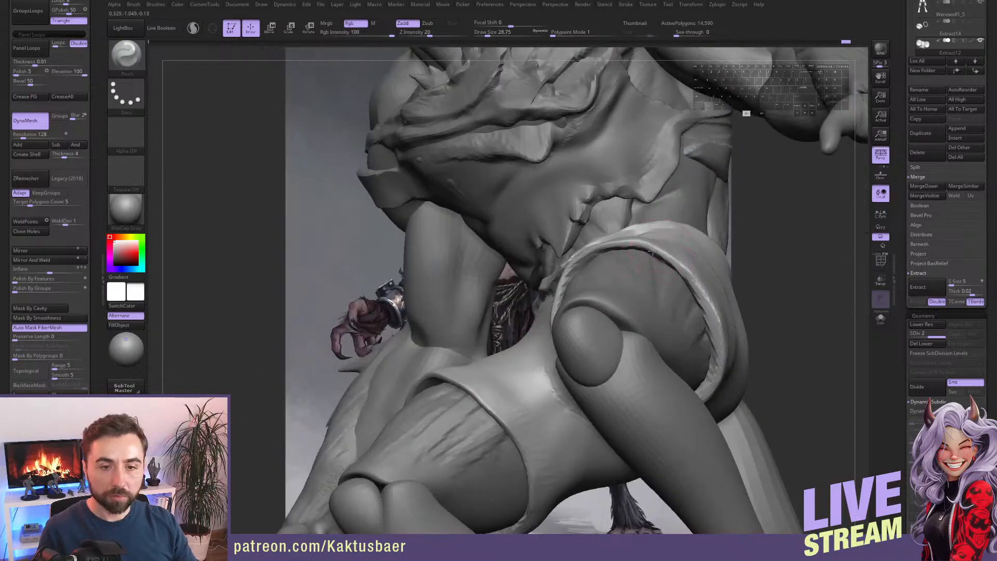
Pinch the outer side of the leg opening's rim into a crisper edge.
mouse_move(715, 313)
left_mouse_down()
mouse_move(716, 364)
mouse_move(700, 393)
left_mouse_up()
right_click_drag(700, 393, 723, 337)
right_click_drag(619, 344, 646, 384)
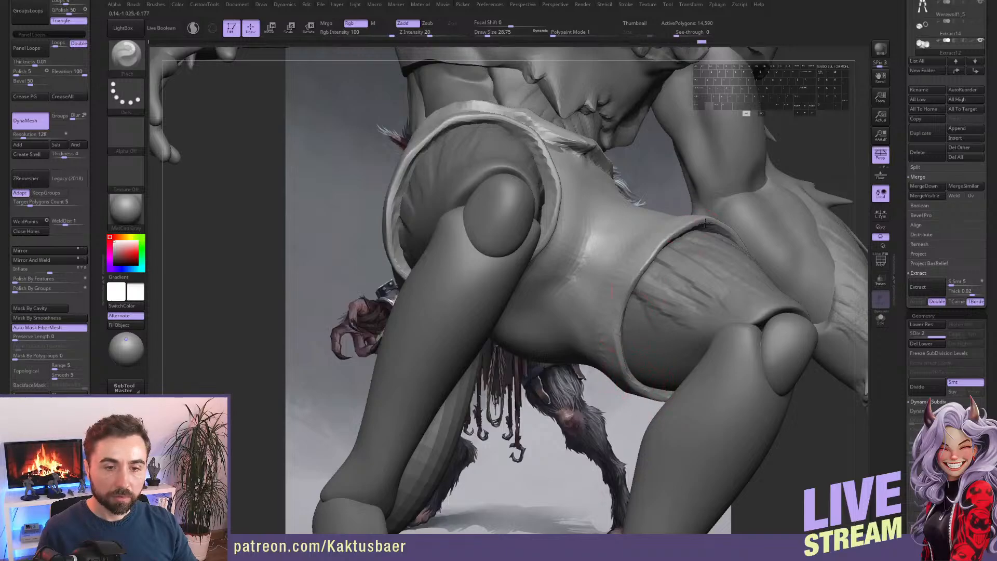
right_click_drag(650, 251, 682, 252)
right_click_drag(716, 197, 670, 253)
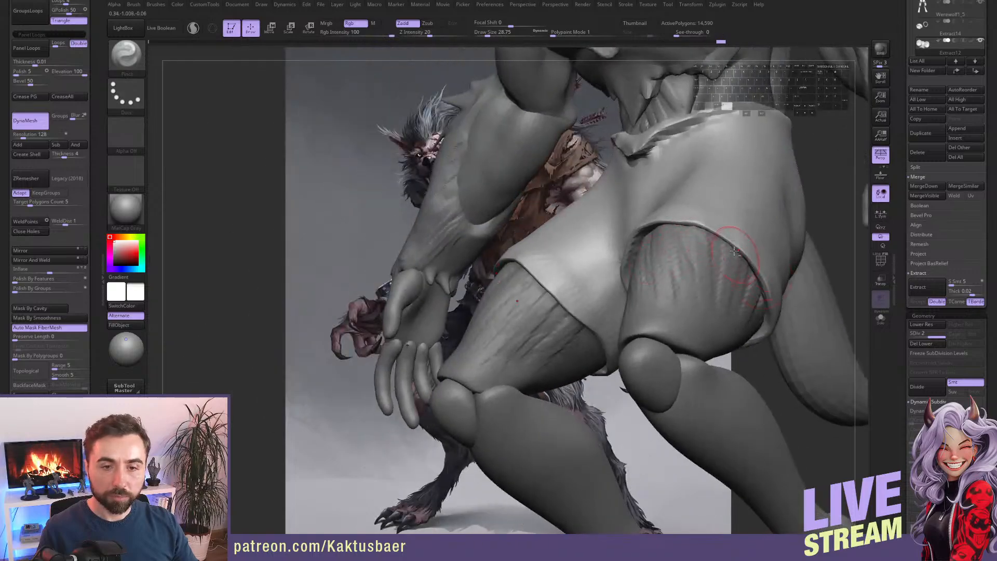
right_click_drag(734, 251, 774, 246)
Smooth the front of the shorts, isolate them to smooth inside the leg opening, and show the whole figure again.
mouse_move(618, 234)
left_mouse_down("shift")
mouse_move(623, 243)
mouse_move(627, 233)
left_mouse_up("shift")
right_click_drag(629, 224, 644, 234)
left_click_drag(576, 248, 556, 254, "shift")
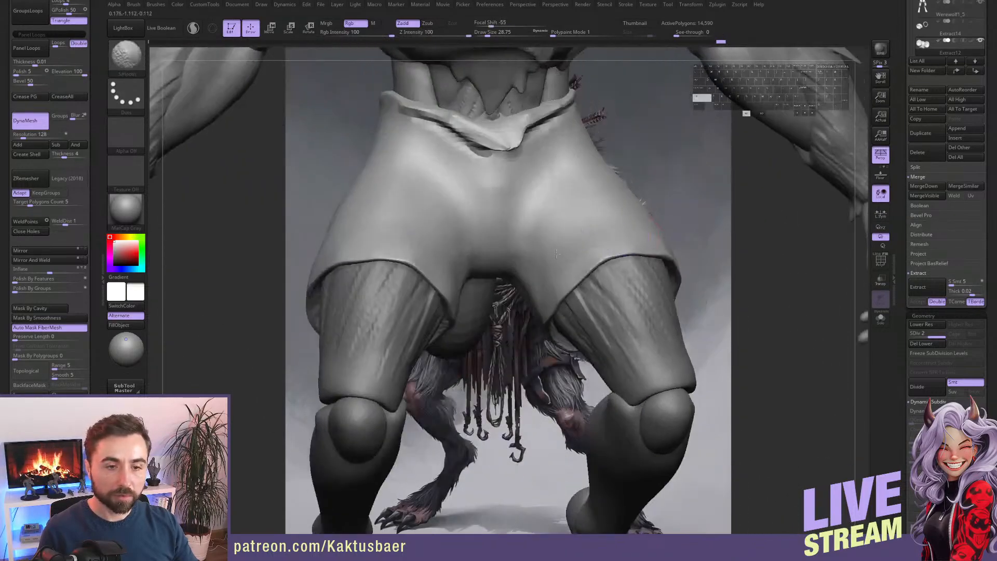
mouse_move(551, 288)
right_mouse_down("ctrl")
mouse_move(563, 252)
mouse_move(587, 240)
right_mouse_up("ctrl")
right_click_drag(649, 300, 629, 322)
key("alt+q")
left_click_drag(585, 322, 591, 339, "shift")
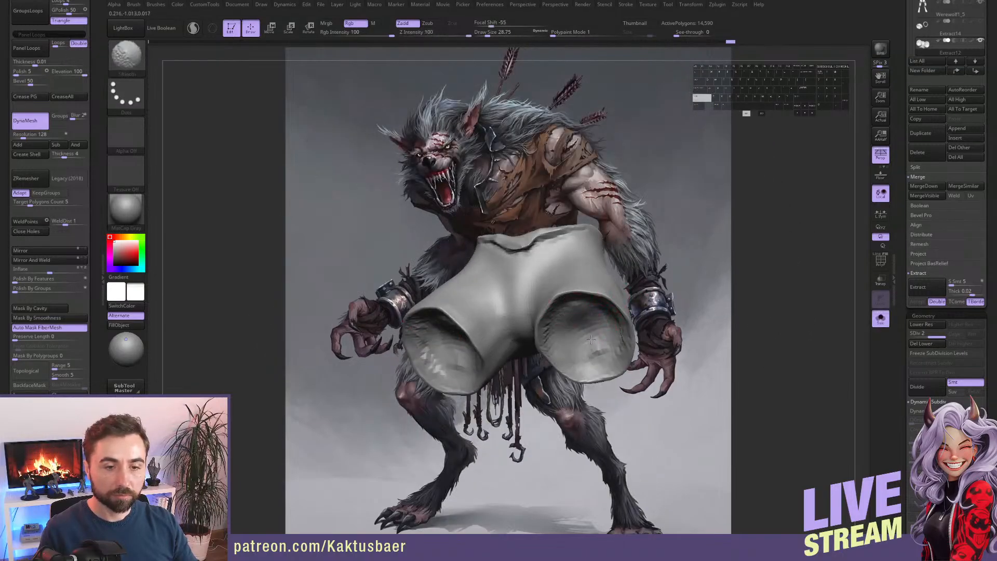
key("alt+q")
Nudge the front of the shorts just below the waistband fold with the Move brush at about 40.
mouse_move(589, 336)
right_mouse_down()
mouse_move(626, 343)
mouse_move(587, 359)
mouse_move(631, 350)
mouse_move(585, 327)
mouse_move(425, 302)
right_mouse_up()
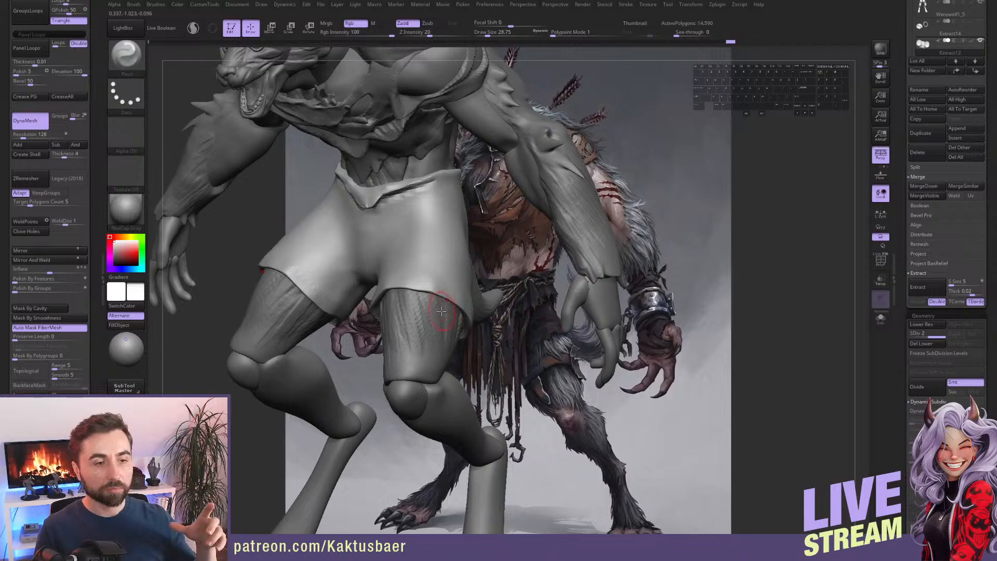
right_click_drag(445, 319, 445, 293)
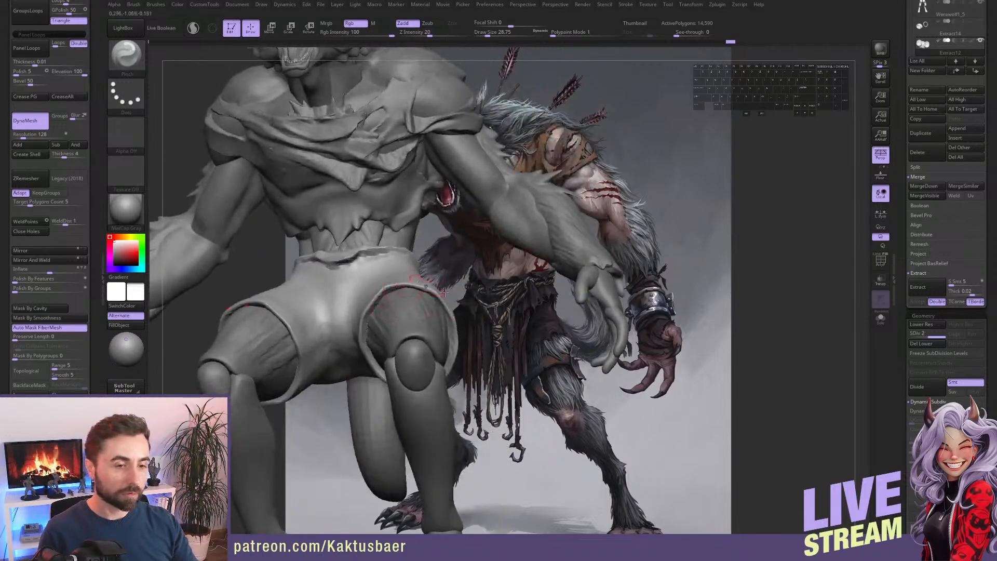
right_click_drag(410, 326, 469, 313)
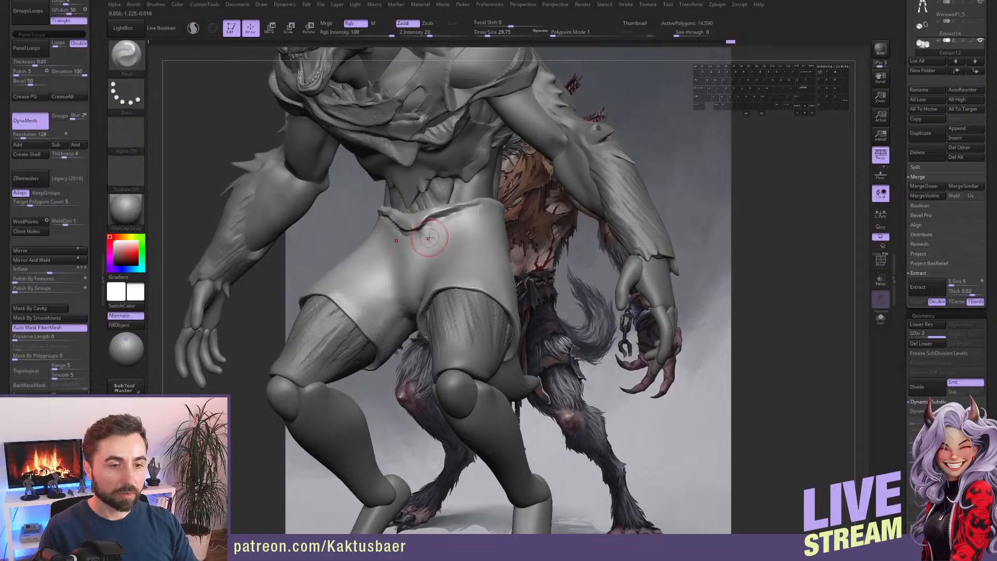
key("shift")
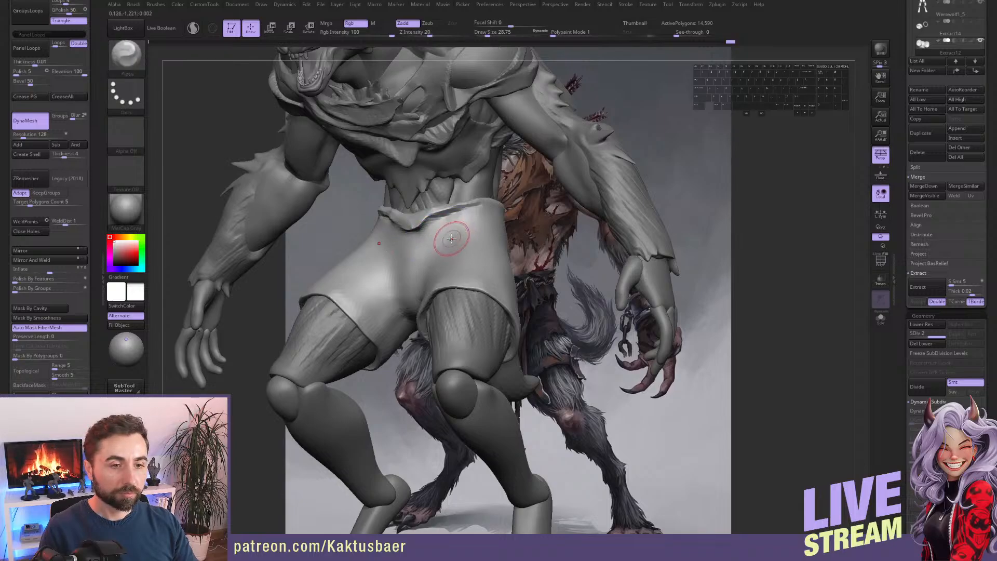
right_click_drag(456, 229, 465, 253)
key("ctrl")
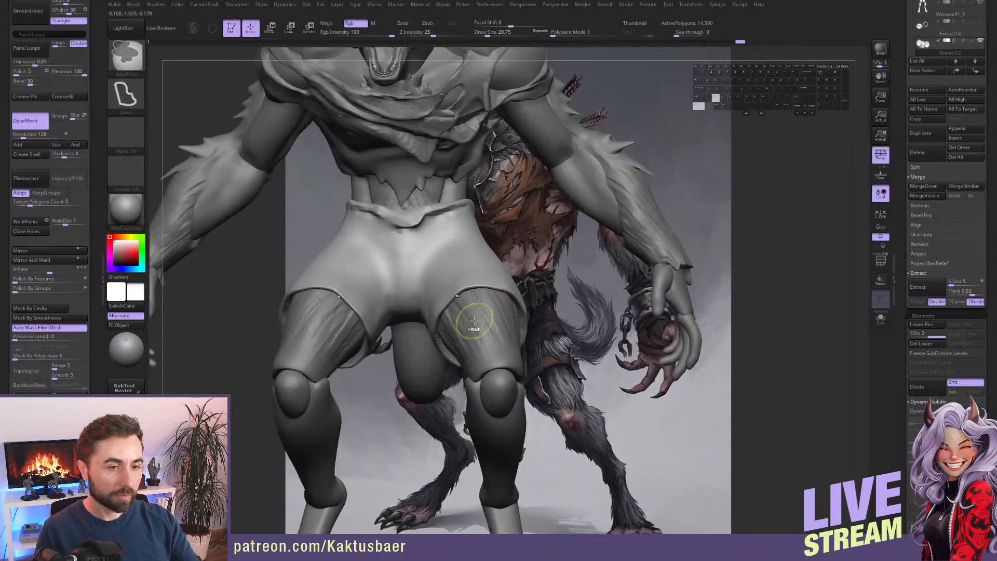
mouse_move(441, 263)
right_mouse_down("alt")
mouse_move(464, 277)
mouse_move(438, 276)
mouse_move(435, 260)
right_mouse_up("alt")
key("b")
key("m")
key("v")
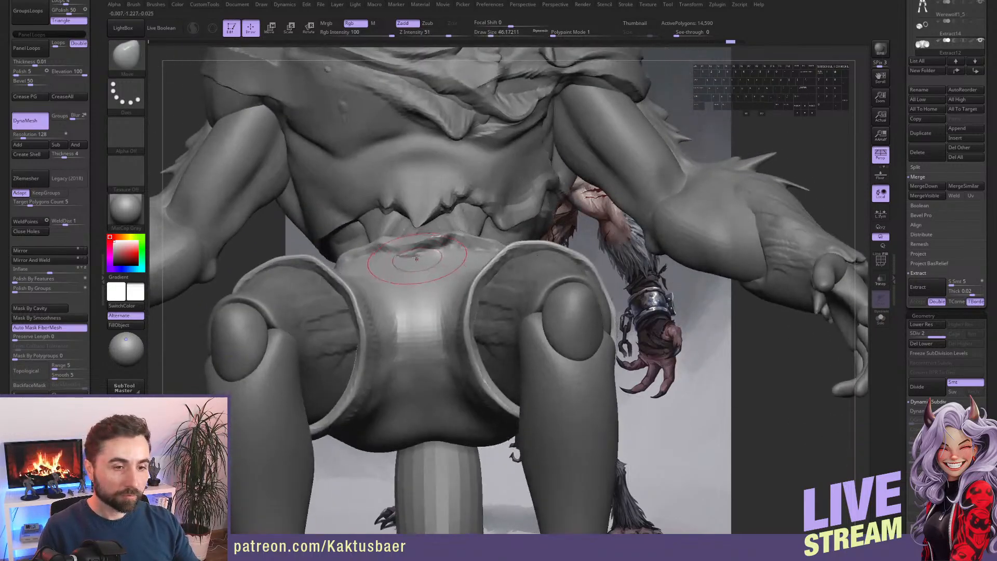
left_click_drag(434, 263, 427, 250)
Mask a belt-shaped area with a front flap below the waistband of the shorts using a lasso mask.
right_click_drag(401, 244, 525, 288)
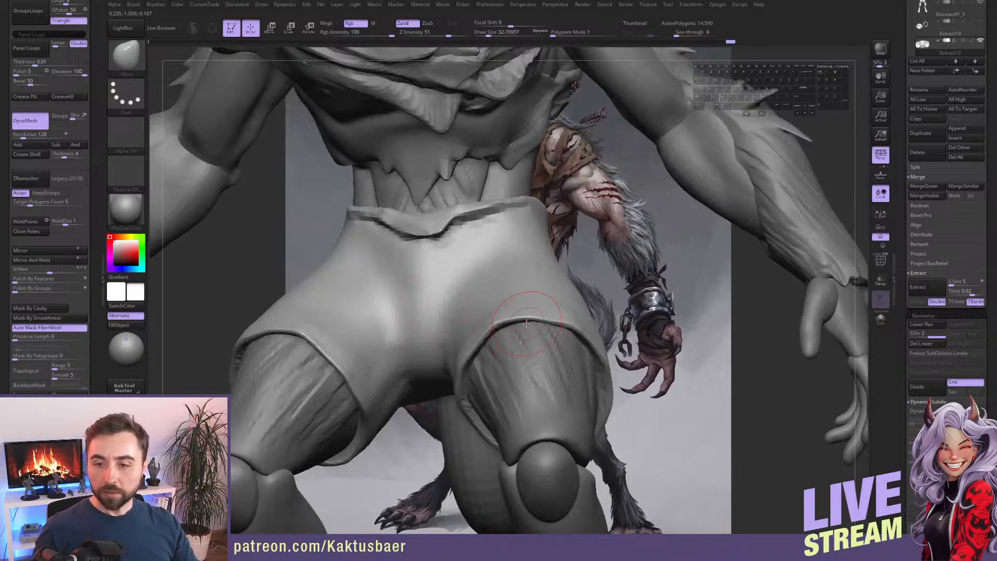
key("bracketleft")
key("bracketleft")
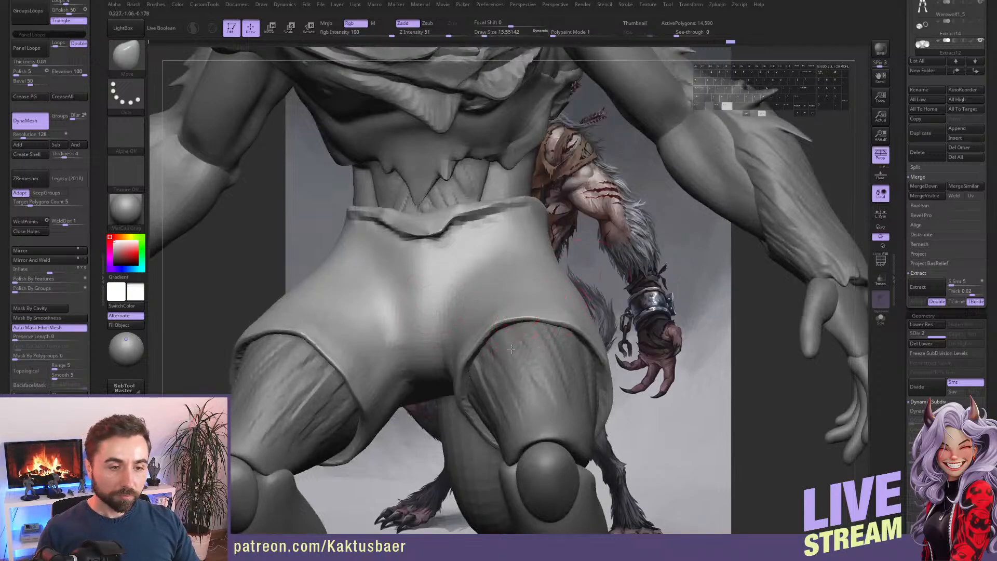
right_click_drag(512, 349, 505, 323, "alt")
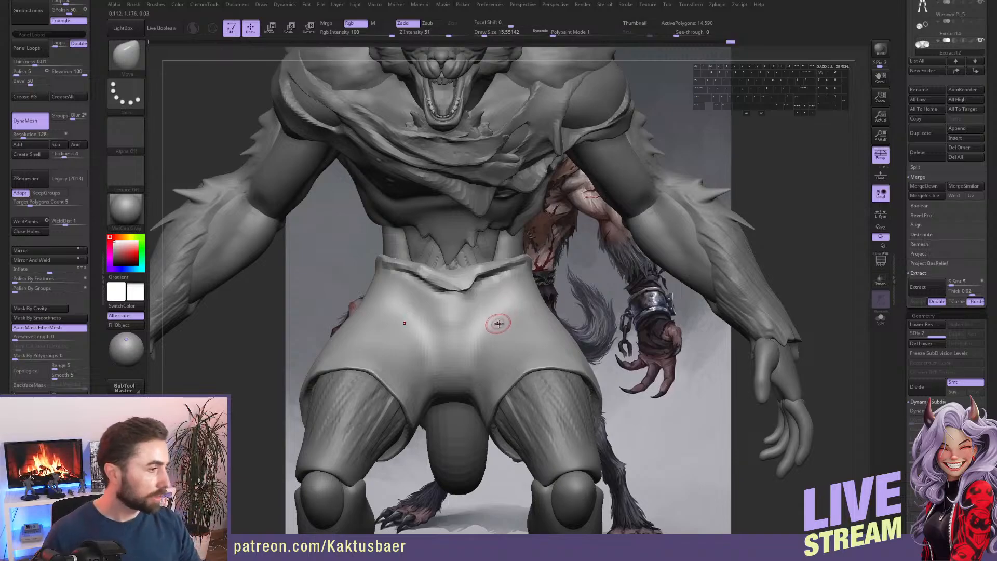
right_click_drag(497, 321, 529, 271)
key("ctrl")
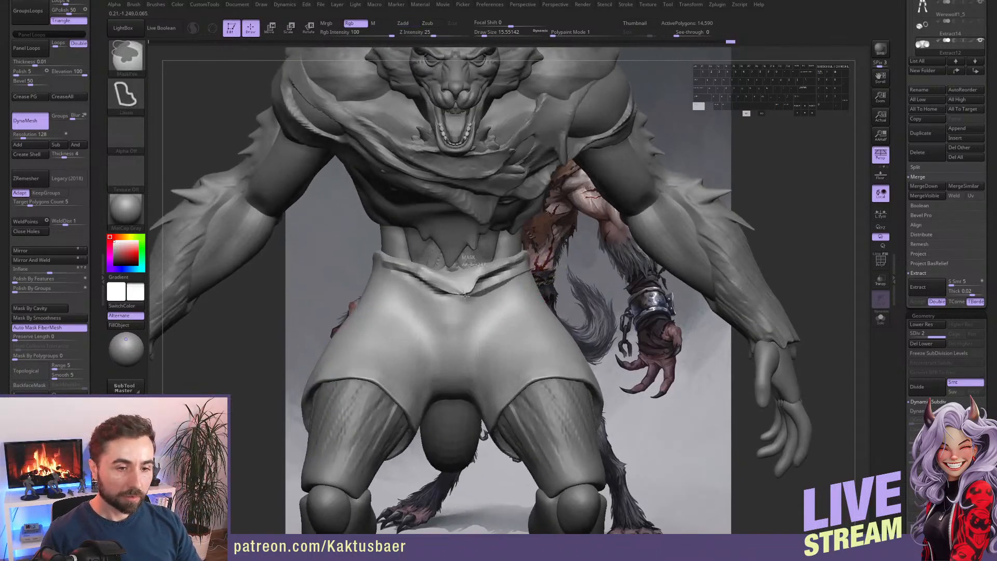
mouse_move(464, 296)
left_mouse_down("ctrl")
mouse_move(446, 344)
mouse_move(618, 248)
mouse_move(608, 245)
left_mouse_up("ctrl")
mouse_move(526, 300)
right_mouse_down()
mouse_move(483, 317)
mouse_move(448, 312)
mouse_move(483, 304)
right_mouse_up()
Isolate the shorts and trim the mask at the sides and back to a plain band, keeping the front flap.
key("alt+s")
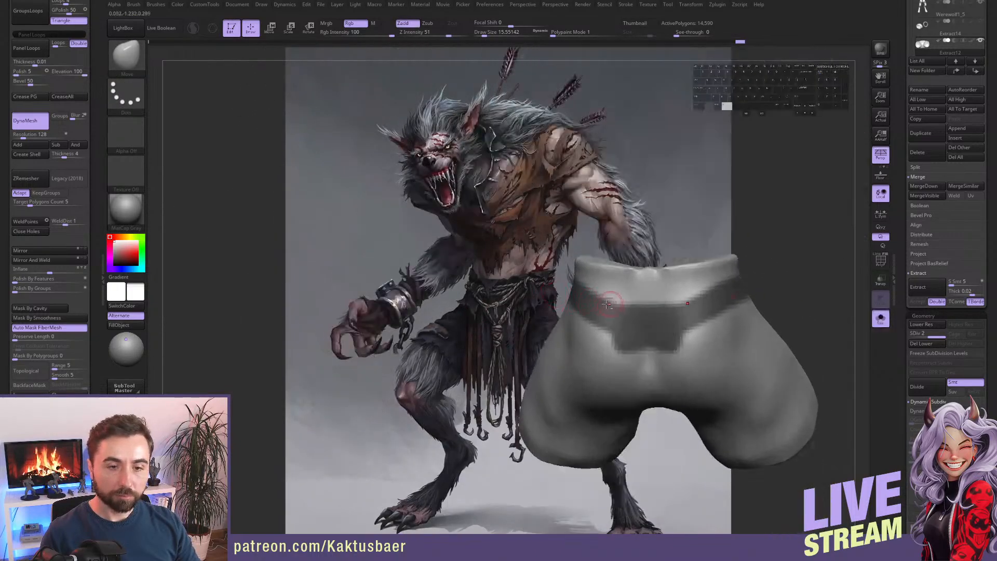
right_click_drag(607, 304, 542, 306, "alt")
right_click_drag(541, 306, 603, 303)
mouse_move(642, 287)
left_mouse_down("ctrl")
mouse_move(561, 283)
mouse_move(655, 318)
left_mouse_up("ctrl")
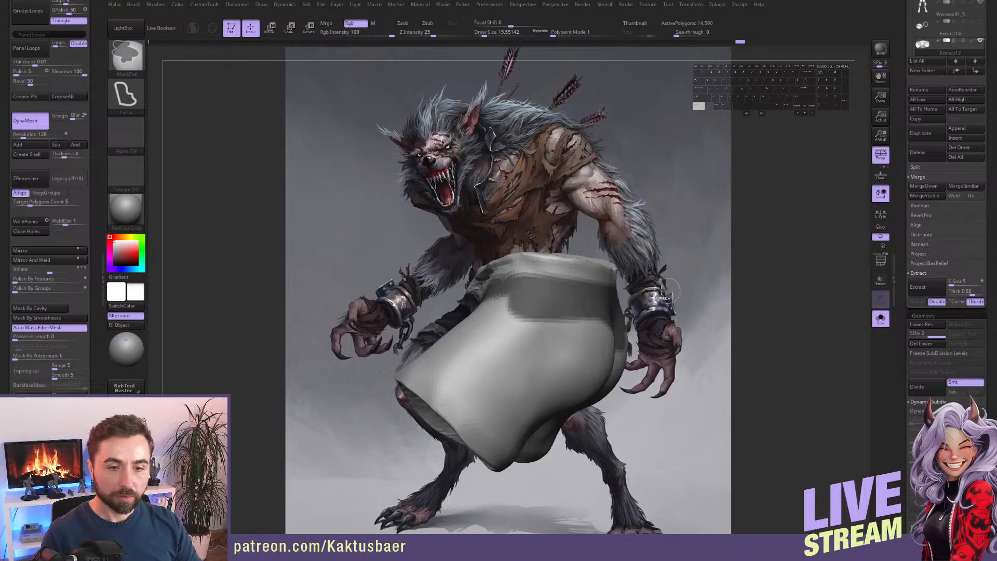
mouse_move(507, 301)
left_mouse_down("ctrl+alt")
mouse_move(531, 306)
mouse_move(484, 427)
left_mouse_up("ctrl+alt")
mouse_move(552, 347)
right_mouse_down()
mouse_move(527, 320)
mouse_move(571, 310)
mouse_move(540, 315)
mouse_move(462, 281)
mouse_move(392, 294)
right_mouse_up()
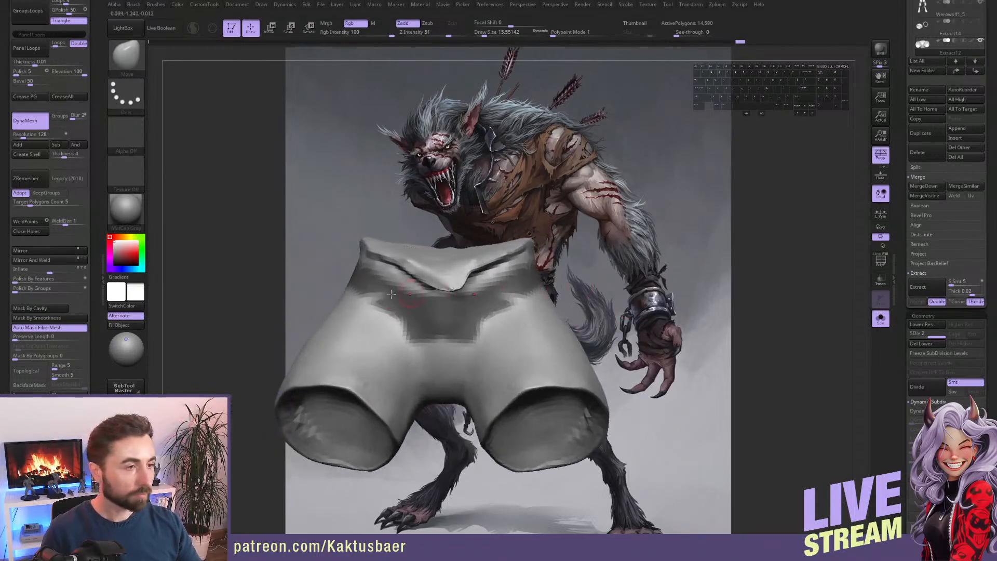
Extract the masked area of the shorts as a new subtool with a thickness of 0.002.
left_click(933, 291)
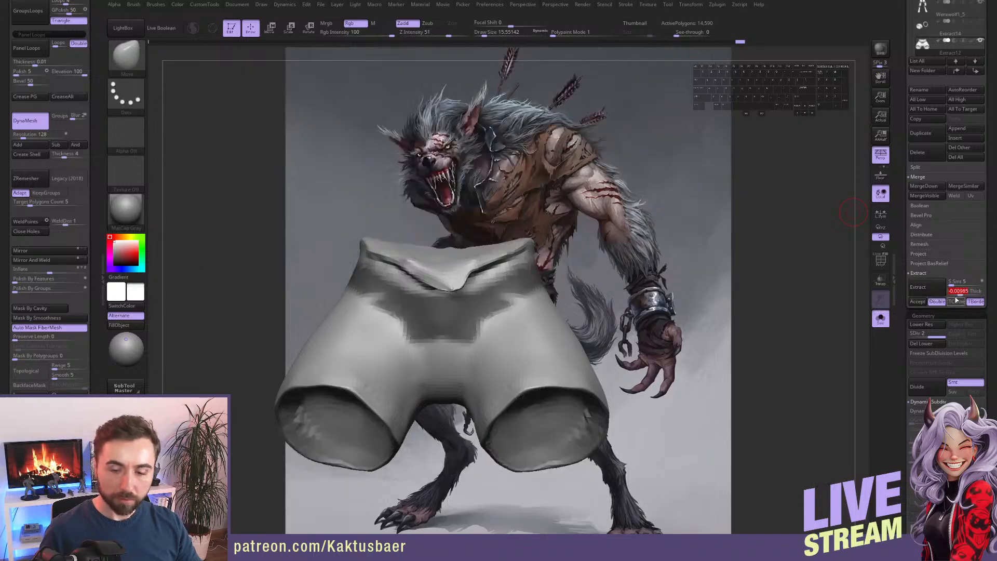
type("0")
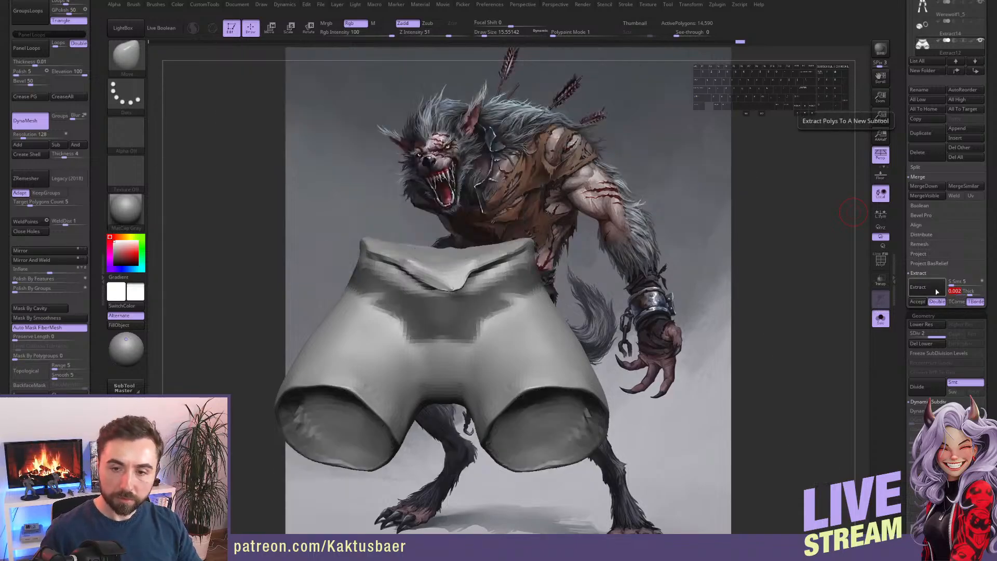
left_click(934, 291)
left_click(918, 301)
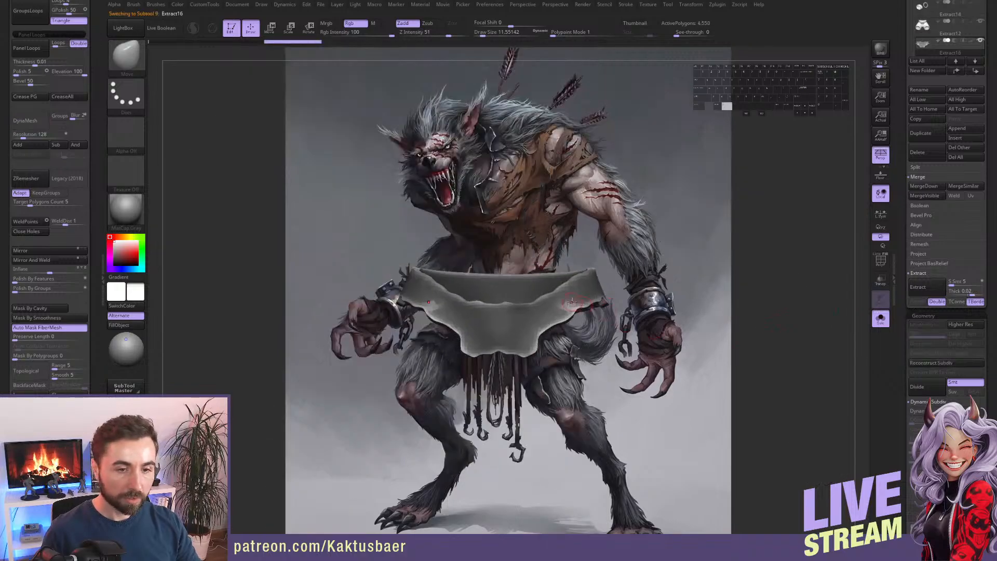
Clear the mask and stretch the extracted piece's front flap down into a long loincloth with Move at up to about 74.
key("s")
mouse_move(551, 360)
left_mouse_down("ctrl")
mouse_move(559, 367)
mouse_move(538, 342)
left_mouse_up("ctrl")
mouse_move(510, 370)
right_mouse_down("alt")
mouse_move(491, 349)
mouse_move(502, 351)
right_mouse_up("alt")
key("s")
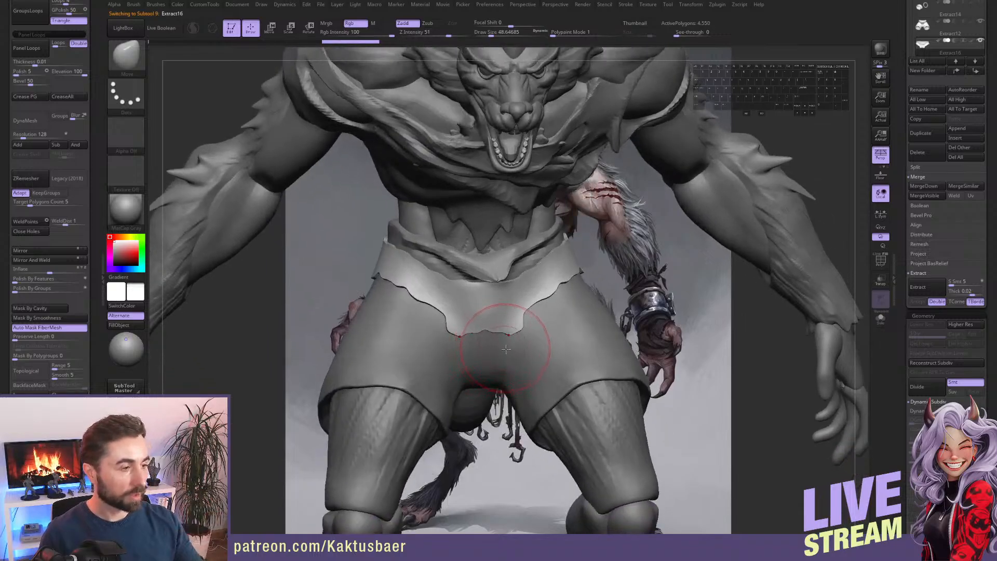
left_click_drag(493, 335, 500, 405)
key("s")
right_click_drag(501, 386, 502, 346, "alt")
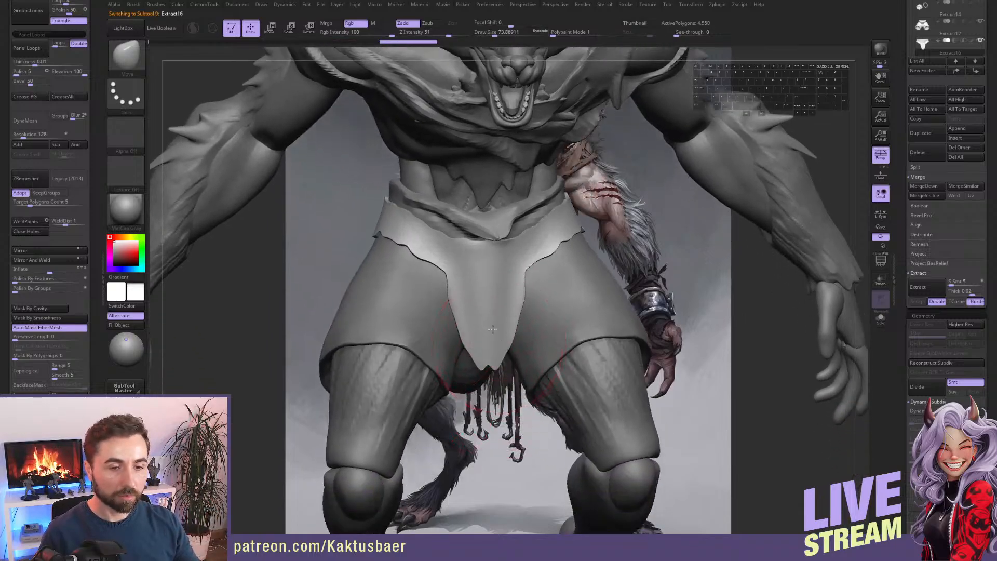
left_click_drag(497, 335, 496, 370)
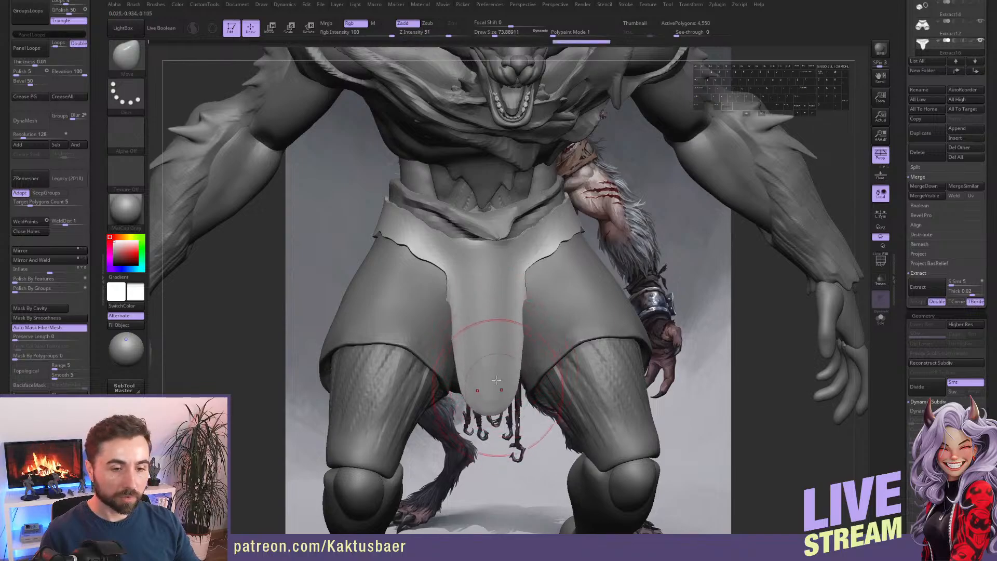
Examine the loincloth and shorts from behind and in front, and view the torn chest cloth in isolation.
mouse_move(496, 370)
right_mouse_down()
mouse_move(433, 359)
mouse_move(482, 358)
mouse_move(508, 386)
right_mouse_up()
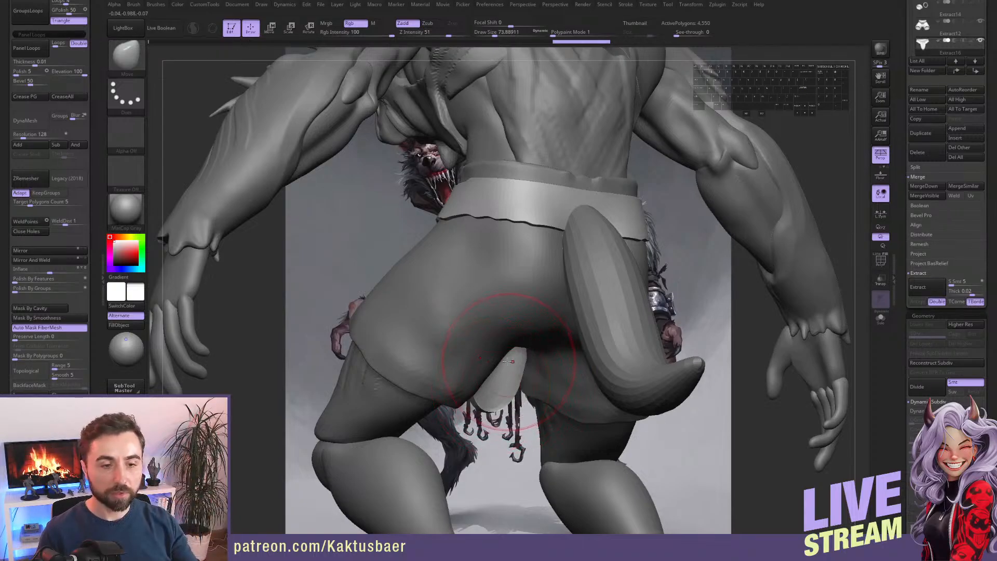
right_click_drag(512, 384, 586, 255)
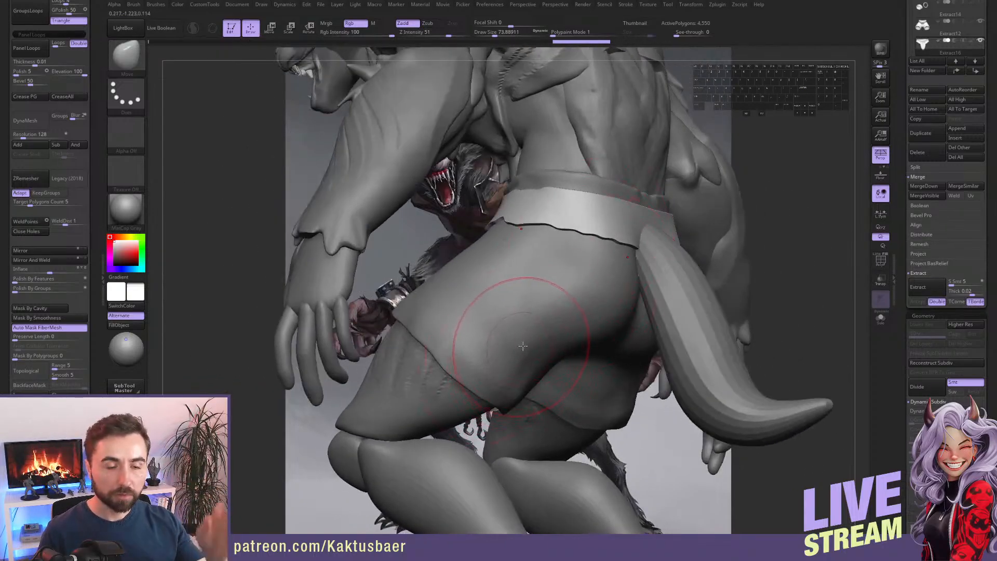
mouse_move(478, 327)
right_mouse_down()
mouse_move(529, 329)
mouse_move(499, 283)
right_mouse_up()
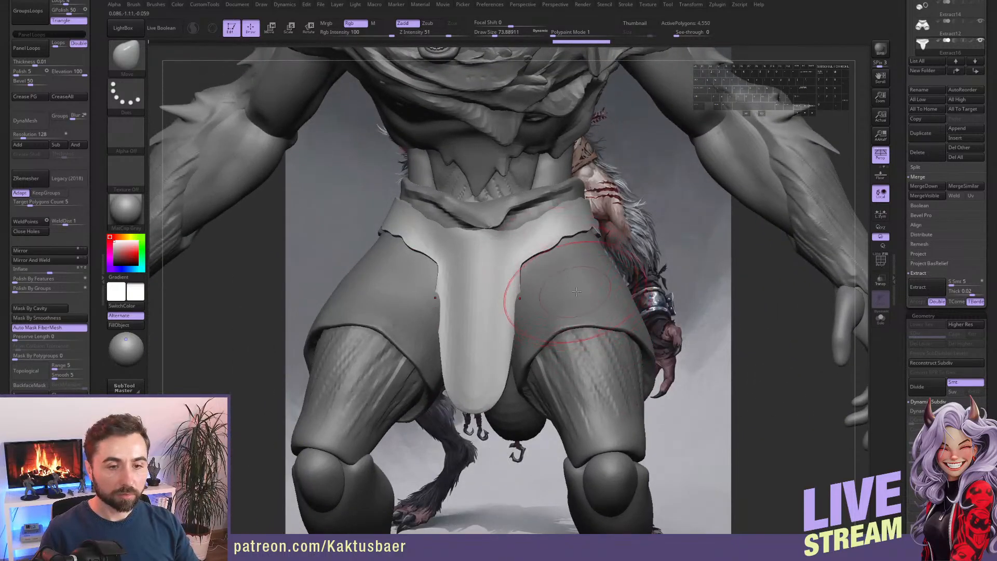
left_click(586, 321, "alt")
mouse_move(587, 338)
right_mouse_down()
mouse_move(512, 306)
mouse_move(551, 323)
right_mouse_up()
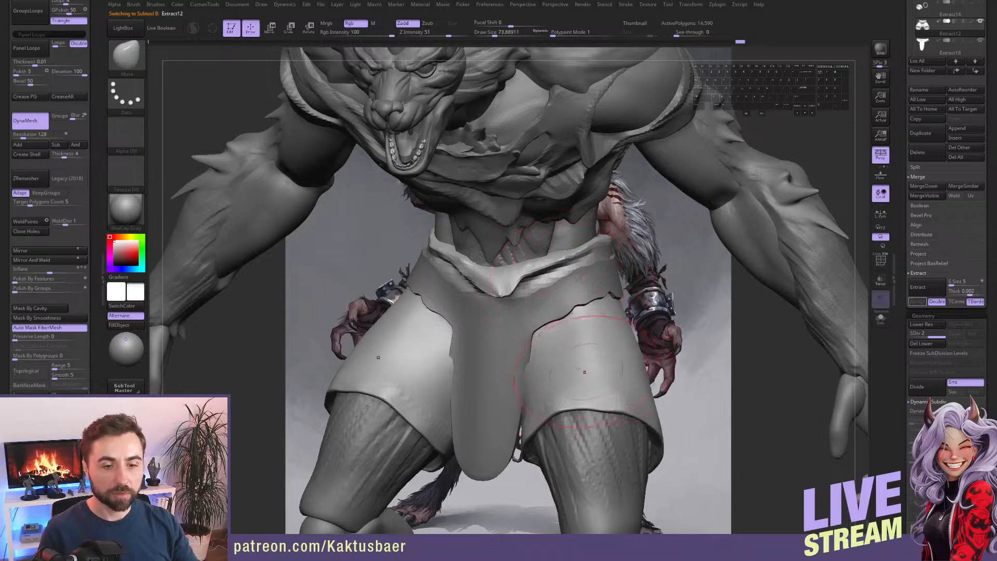
mouse_move(584, 372)
right_mouse_down()
mouse_move(581, 383)
mouse_move(574, 311)
right_mouse_up()
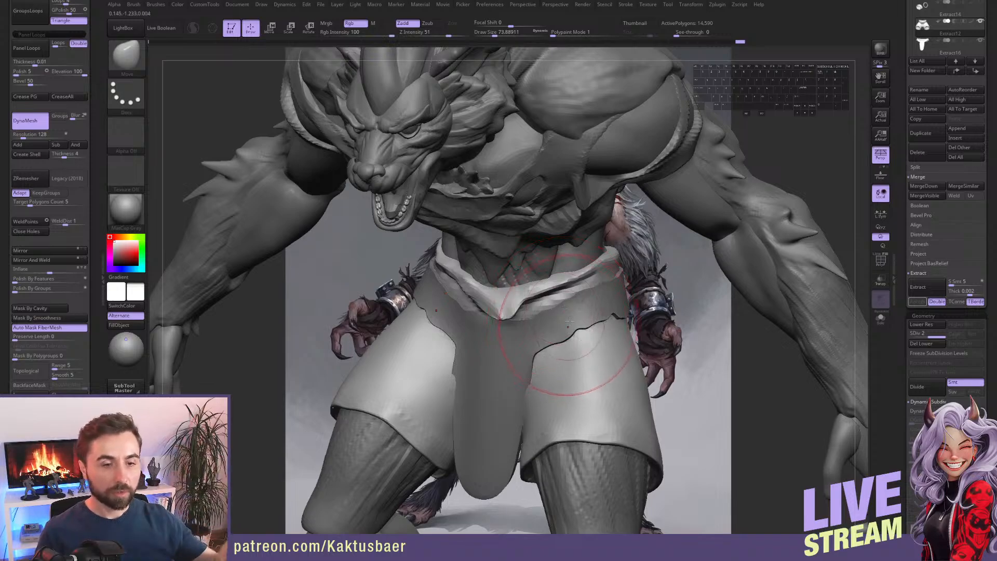
mouse_move(567, 332)
right_mouse_down()
mouse_move(595, 335)
mouse_move(540, 278)
mouse_move(545, 260)
mouse_move(524, 239)
mouse_move(529, 323)
right_mouse_up()
left_click(525, 240, "alt")
key("alt+s")
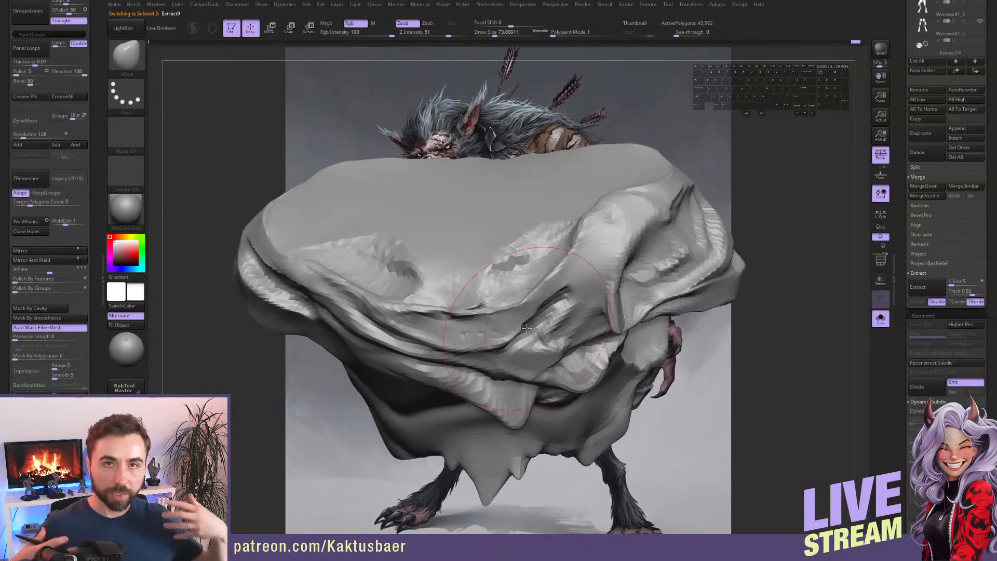
key("alt+s")
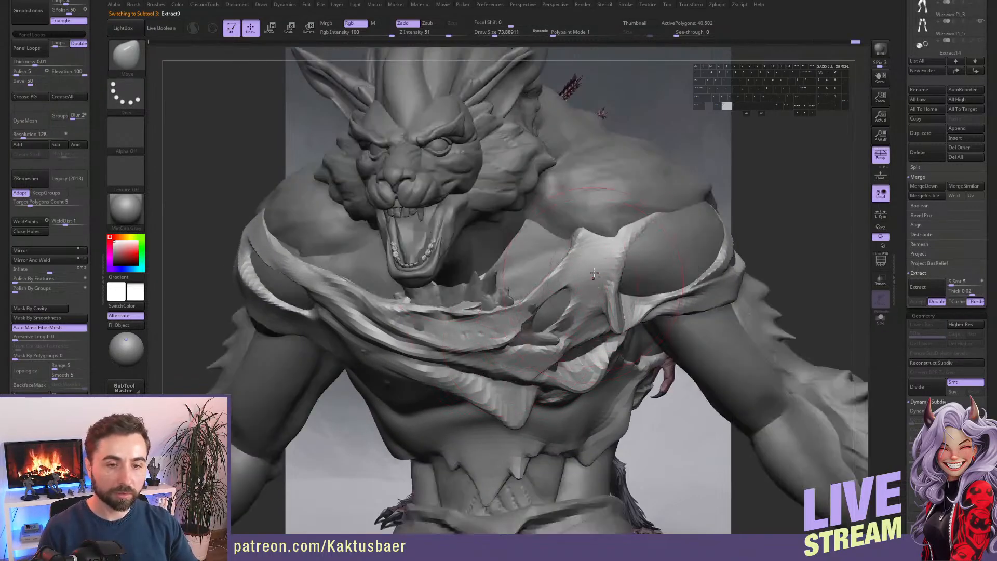
Select the loincloth piece and view its front part in isolation against the reference, with the brush at about 27.
key("s")
left_click_drag(587, 280, 577, 278)
mouse_move(576, 271)
right_mouse_down("alt")
mouse_move(581, 244)
mouse_move(584, 253)
mouse_move(570, 254)
mouse_move(571, 306)
mouse_move(590, 347)
right_mouse_up("alt")
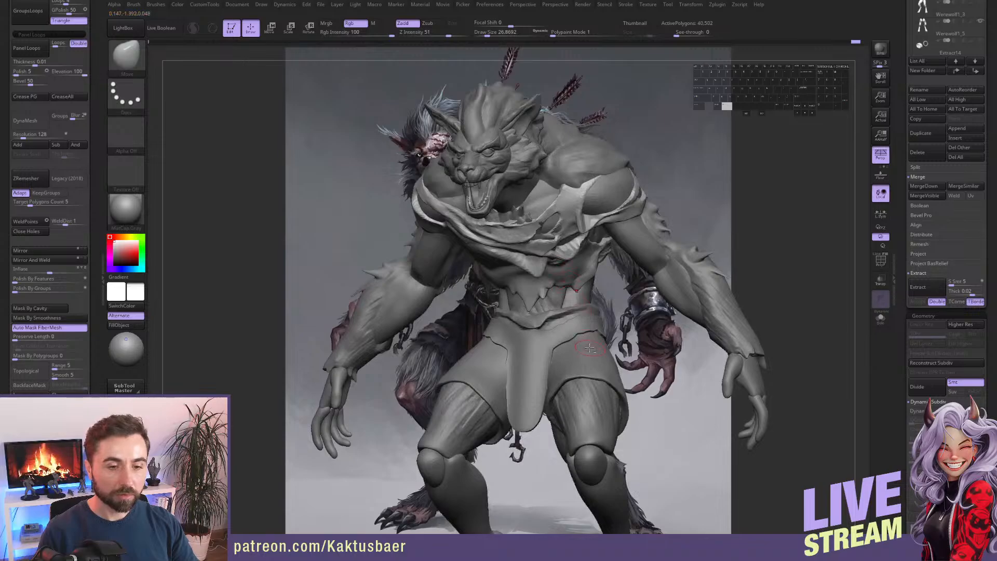
left_click(531, 355, "alt")
mouse_move(535, 352)
right_mouse_down("alt")
mouse_move(534, 372)
mouse_move(537, 347)
mouse_move(432, 349)
mouse_move(531, 352)
right_mouse_up("alt")
left_click(538, 365, "ctrl+shift")
key("alt+q")
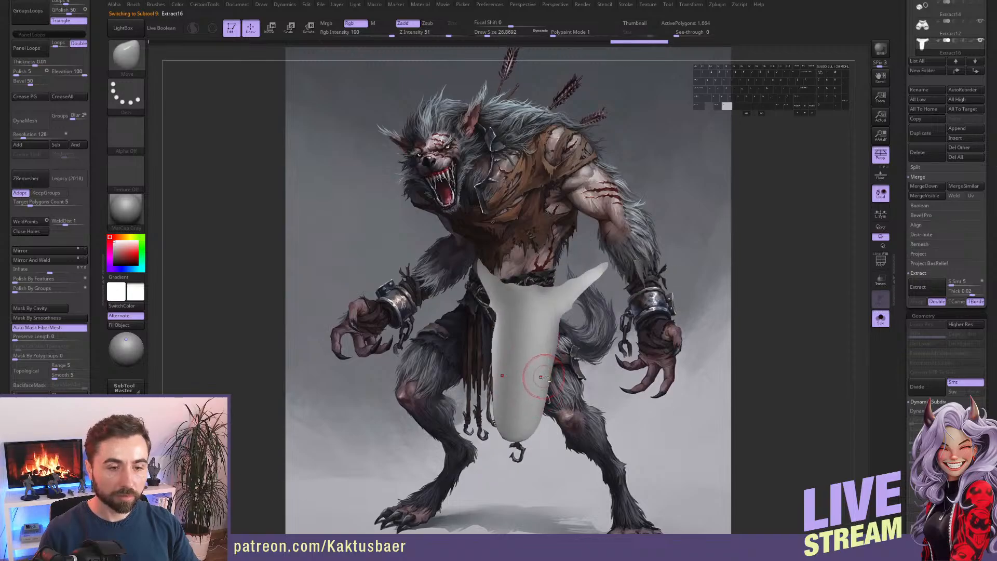
key("alt+q")
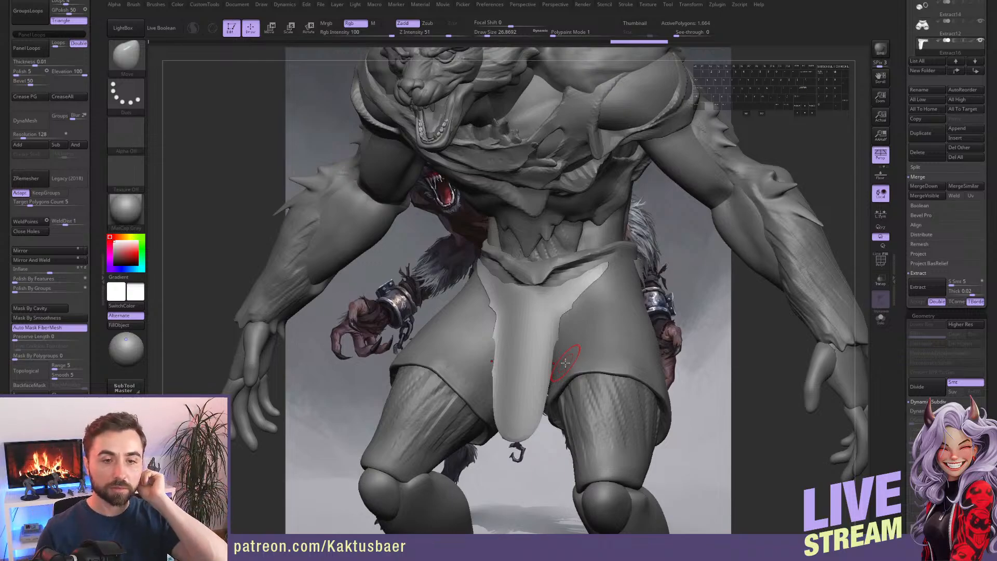
left_click(685, 285, "ctrl+shift")
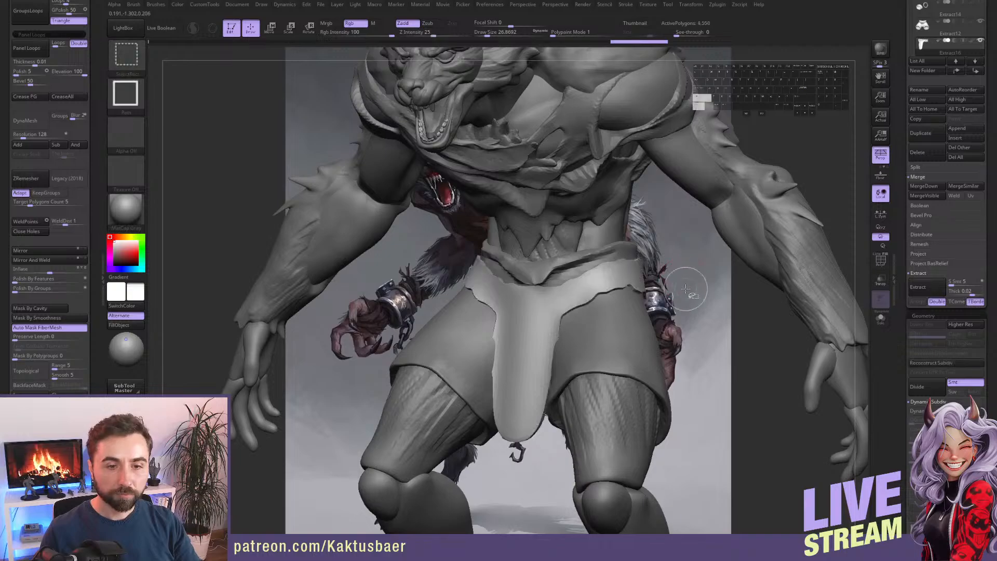
Adjust the loincloth's band around the hips and above the tail with Move at up to about 49.
right_click_drag(623, 305, 665, 309)
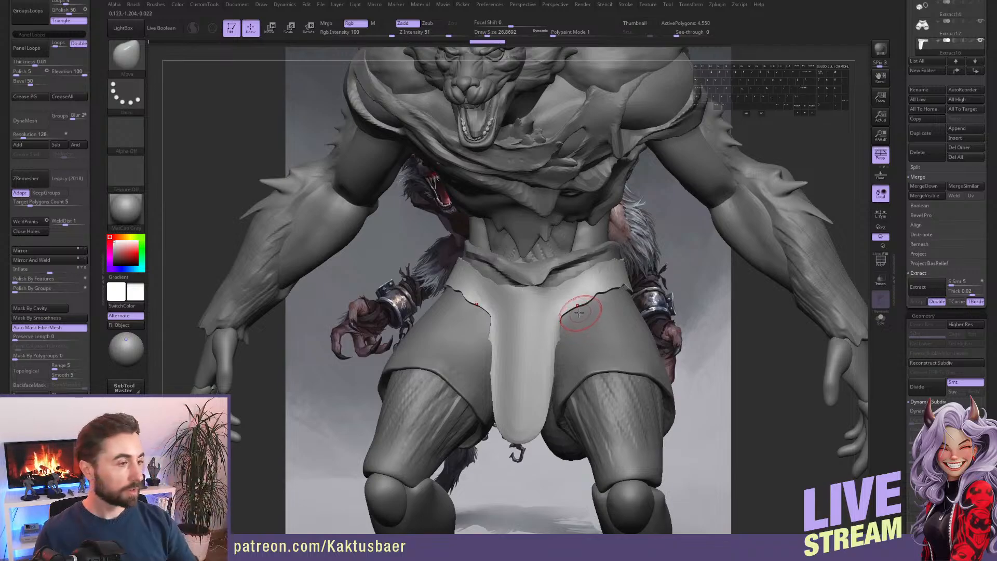
mouse_move(568, 297)
right_mouse_down()
mouse_move(577, 317)
mouse_move(604, 307)
mouse_move(586, 273)
mouse_move(670, 291)
mouse_move(706, 328)
mouse_move(673, 273)
right_mouse_up()
key("bracketright")
key("bracketright")
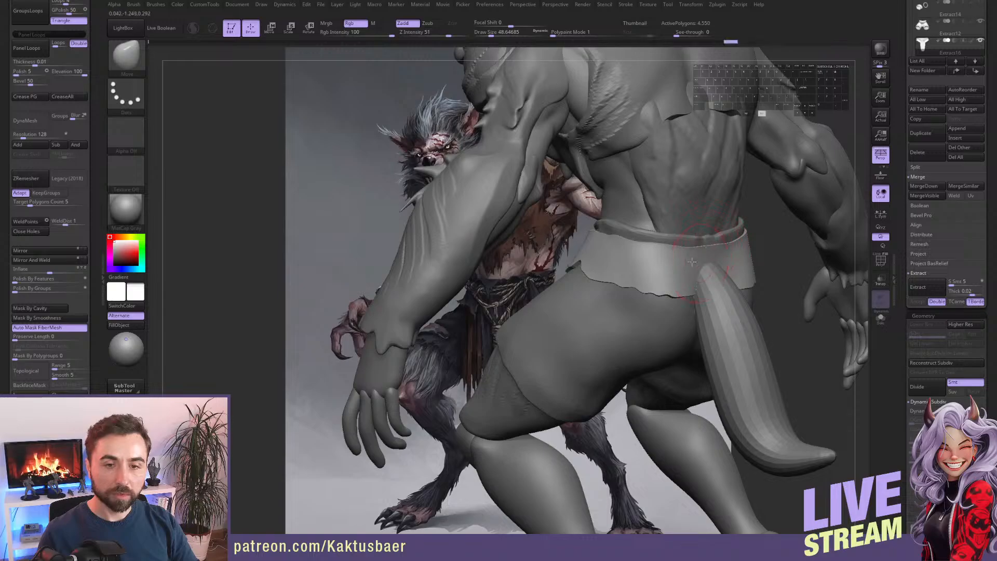
mouse_move(713, 238)
right_mouse_down()
mouse_move(670, 281)
mouse_move(719, 302)
right_mouse_up()
Select the shorts and crease the rolled fold of their waistband with DamStandard, isolating the piece for access.
left_click(566, 301, "alt")
right_click_drag(569, 302, 659, 300)
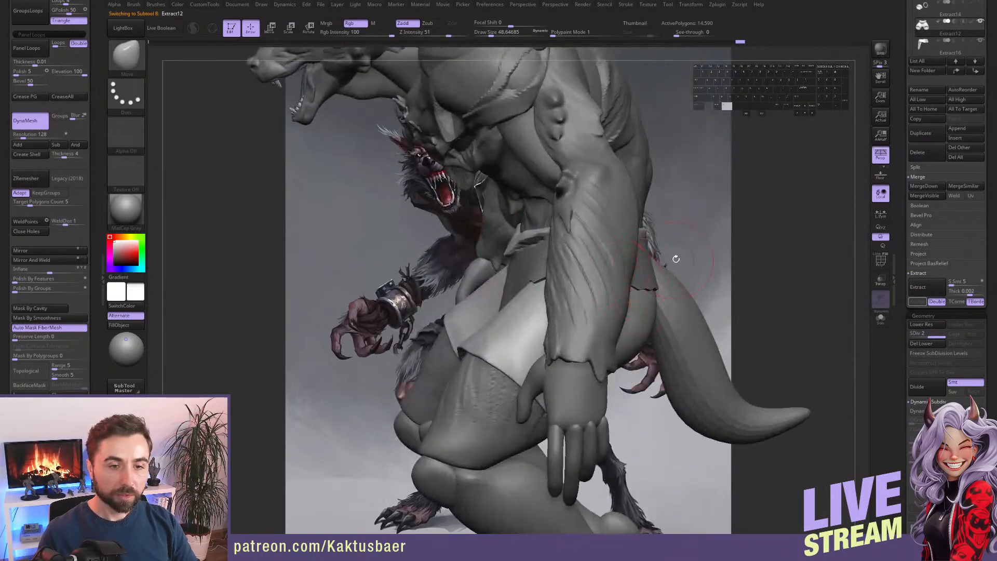
right_click_drag(631, 245, 740, 260)
key("s")
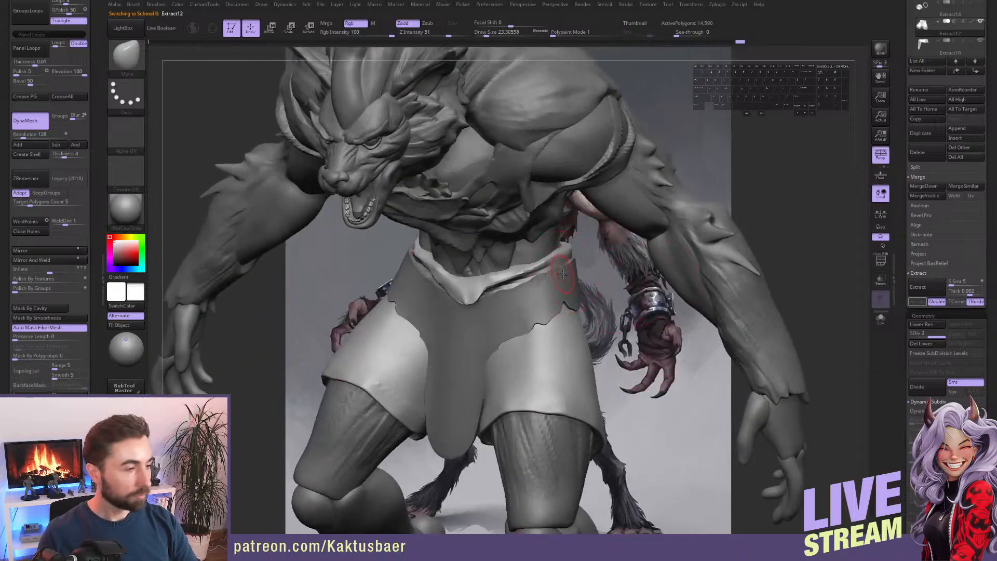
key("s")
left_click_drag(573, 276, 566, 275)
right_click_drag(603, 274, 543, 275)
key("b")
key("d")
key("s")
left_click_drag(536, 268, 586, 268)
mouse_move(598, 270)
right_mouse_down()
mouse_move(558, 272)
mouse_move(577, 269)
right_mouse_up()
key("alt+q")
mouse_move(588, 275)
left_mouse_down("alt")
mouse_move(602, 280)
mouse_move(630, 259)
left_mouse_up("alt")
Build up the rolled folds along the shorts' waistband with ClayBuildup at about 16 and intensity 20.
key("b")
key("c")
key("b")
right_click_drag(591, 292, 580, 283)
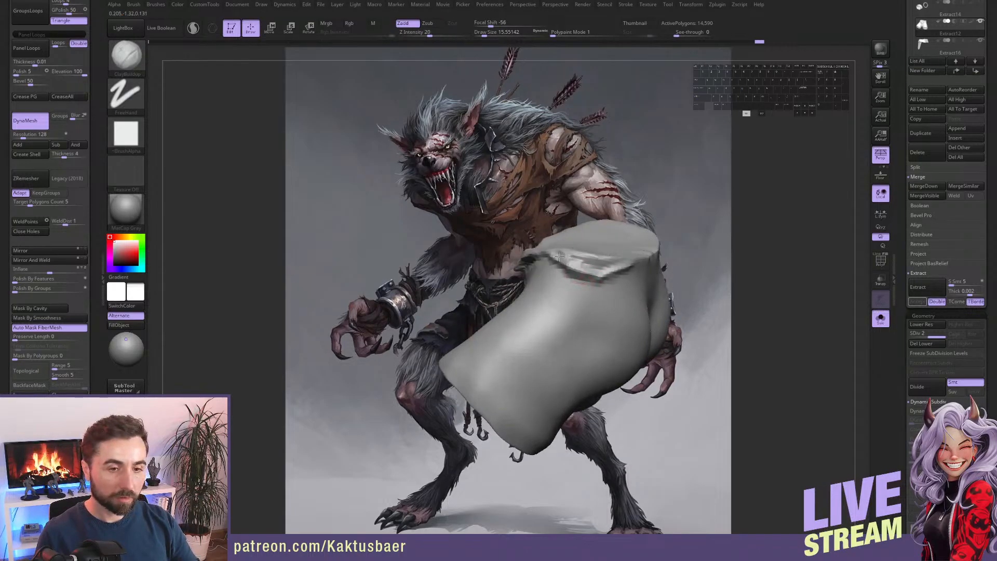
mouse_move(575, 260)
left_mouse_down()
mouse_move(560, 253)
mouse_move(603, 268)
mouse_move(585, 256)
mouse_move(604, 257)
left_mouse_up()
mouse_move(605, 257)
right_mouse_down()
mouse_move(616, 284)
mouse_move(628, 283)
right_mouse_up()
left_click_drag(629, 284, 571, 297, "alt")
right_click_drag(601, 303, 625, 312)
key("alt+s")
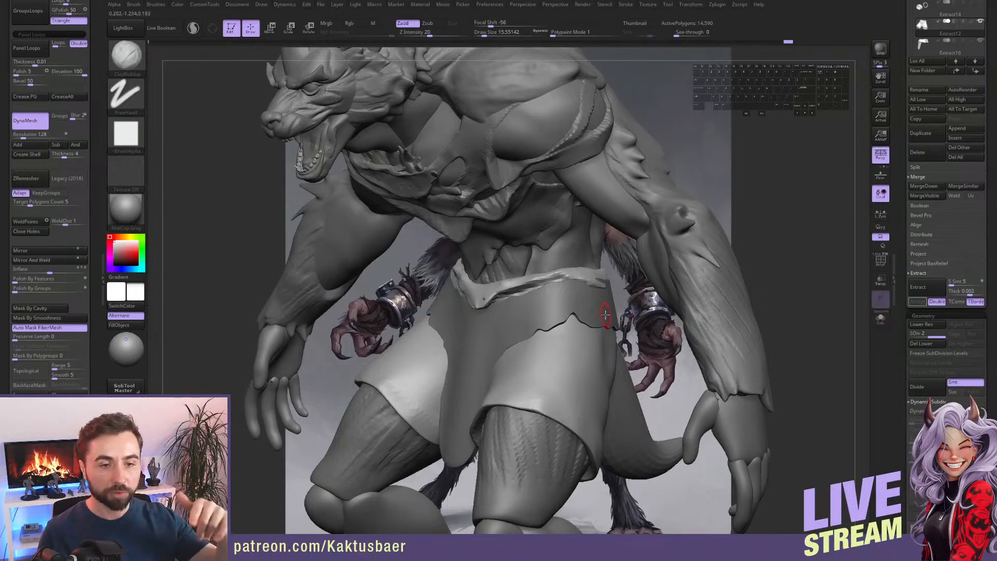
mouse_move(602, 308)
right_mouse_down("shift")
mouse_move(617, 309)
mouse_move(595, 322)
mouse_move(618, 298)
right_mouse_up("shift")
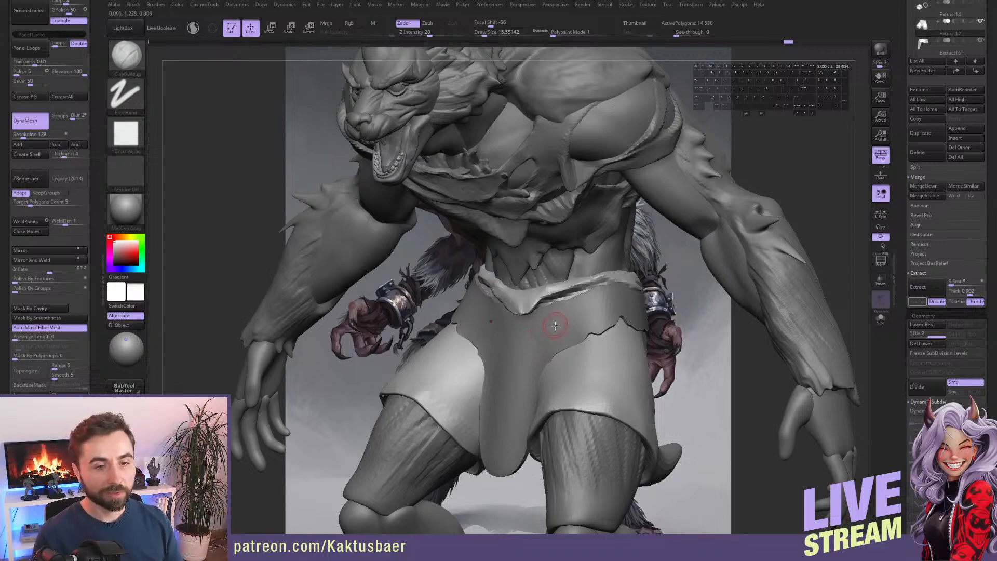
Reshape the front of the shorts' waistband with Move at about 62.
key("b")
key("m")
key("v")
key("s")
left_click_drag(559, 309, 552, 310)
right_click_drag(552, 310, 529, 317, "shift")
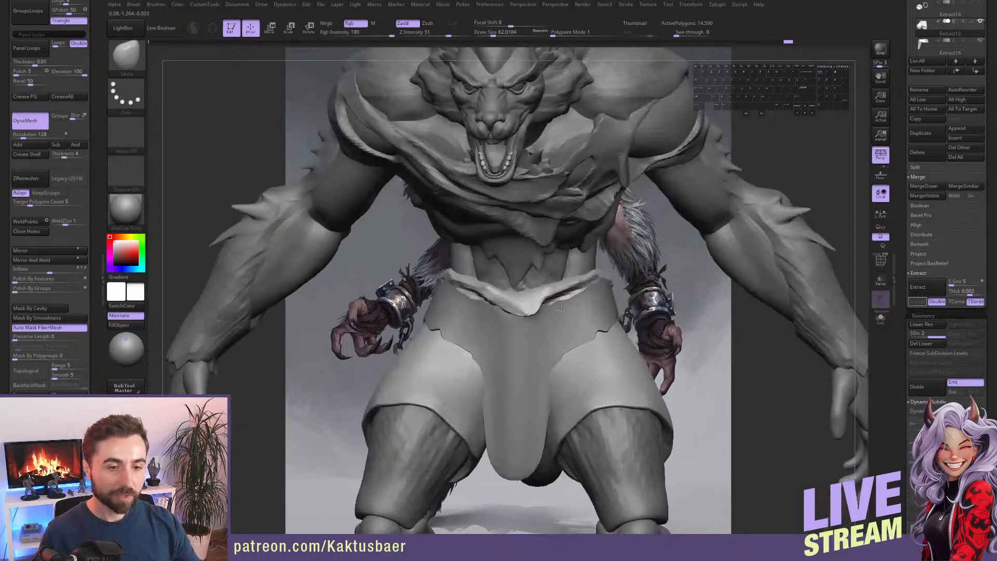
left_click_drag(530, 318, 577, 301)
Select the loincloth and push broad vertical folds into its front flap with Move at about 65.
left_click(543, 316, "alt")
key("s")
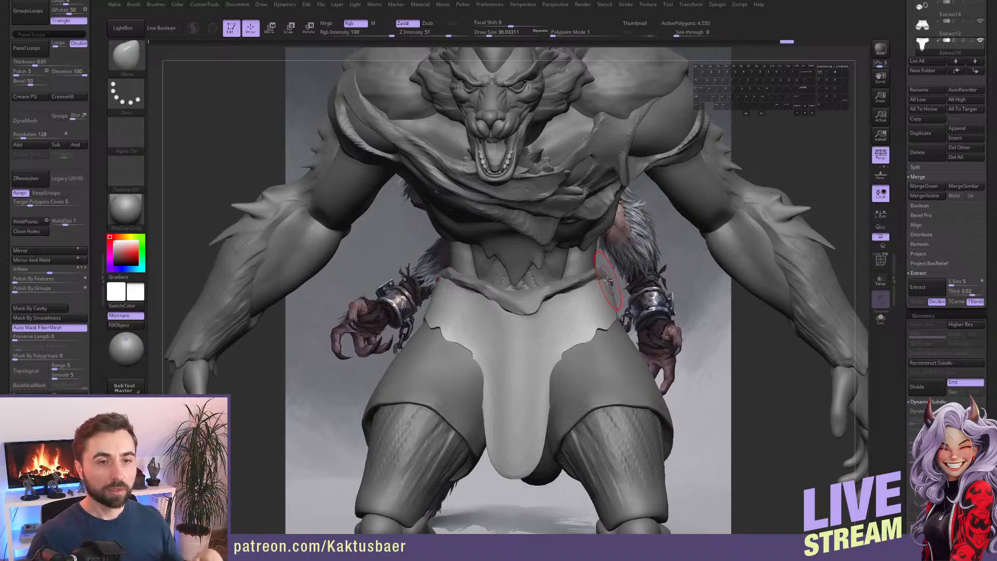
right_click_drag(649, 307, 587, 316)
right_click_drag(548, 345, 528, 378)
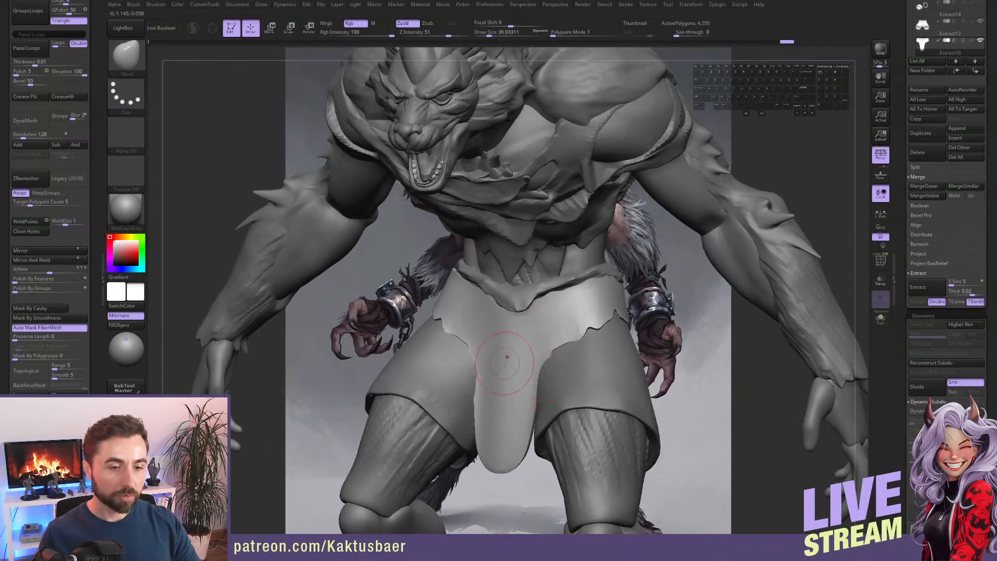
key("s")
left_click_drag(505, 401, 511, 399)
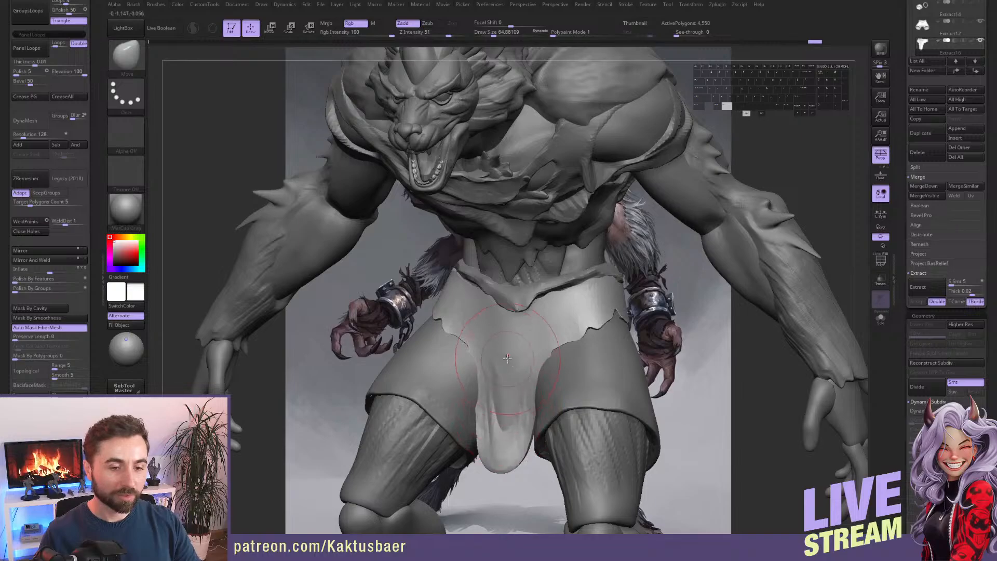
left_click_drag(507, 357, 517, 339, "alt")
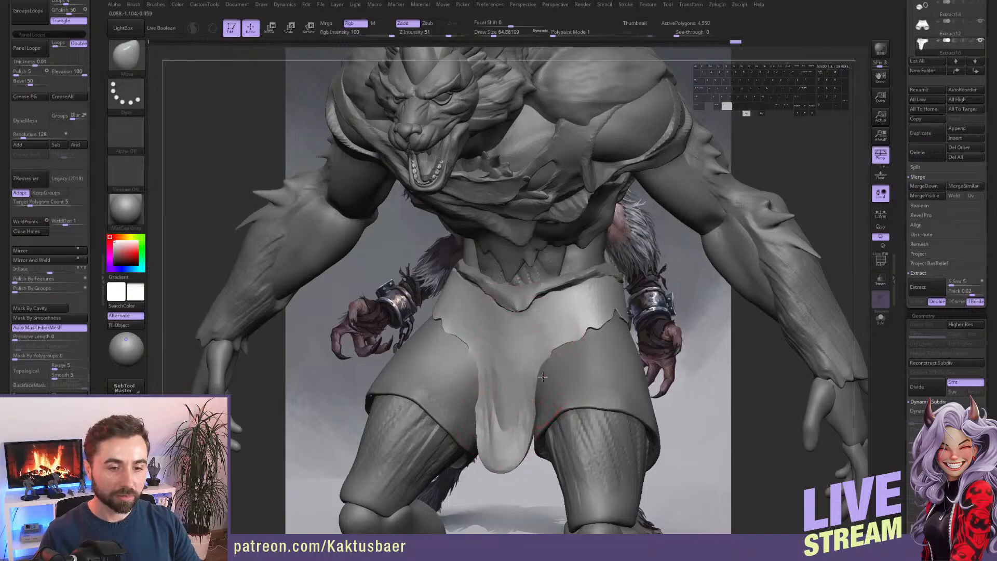
right_click_drag(545, 358, 555, 387)
Refine the side edges and lower folds of the loincloth's flap with Move at about 46.
mouse_move(555, 388)
left_mouse_down()
mouse_move(546, 376)
mouse_move(550, 391)
left_mouse_up()
key("s")
left_click_drag(543, 396, 546, 396)
right_click_drag(548, 397, 537, 398)
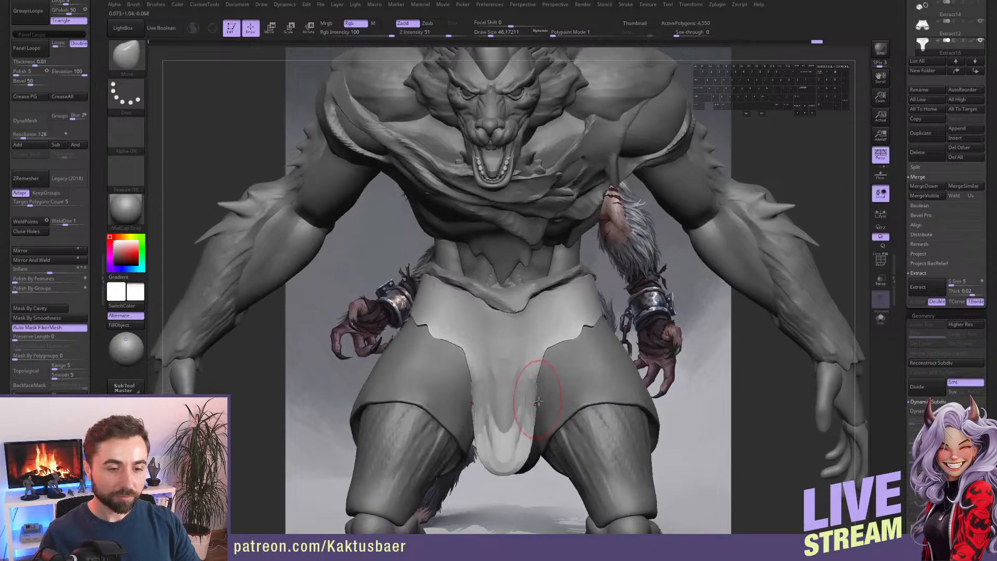
left_click_drag(537, 399, 538, 402, "alt")
right_click_drag(538, 402, 530, 368, "alt")
left_click_drag(526, 397, 523, 400)
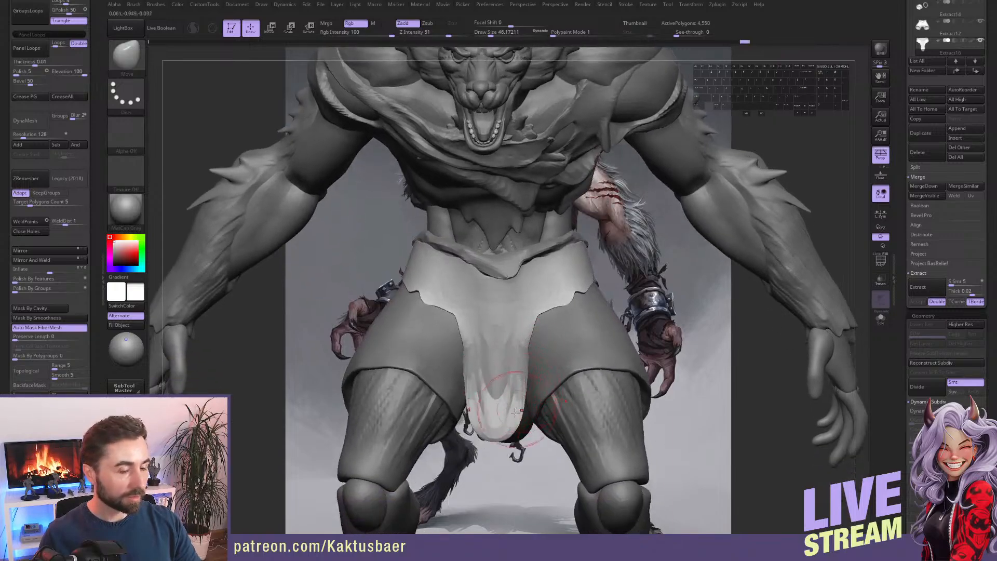
Flatten the loincloth's rounded lower end into a straighter hem with Move at about 39 and smooth the flap.
key("s")
left_click_drag(503, 437, 504, 436)
left_click_drag(502, 435, 496, 428)
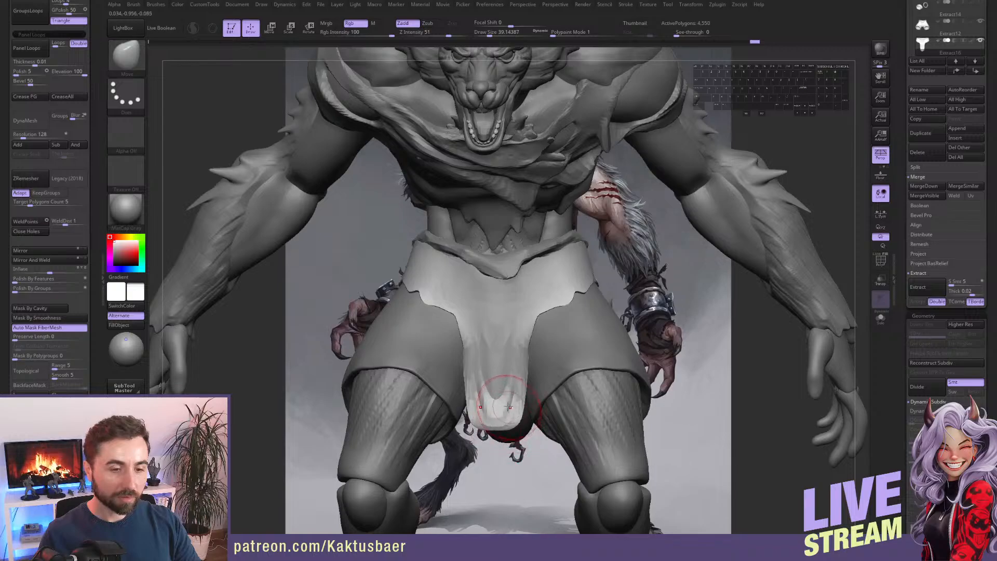
mouse_move(498, 360)
left_mouse_down("shift")
mouse_move(502, 398)
mouse_move(500, 391)
left_mouse_up("shift")
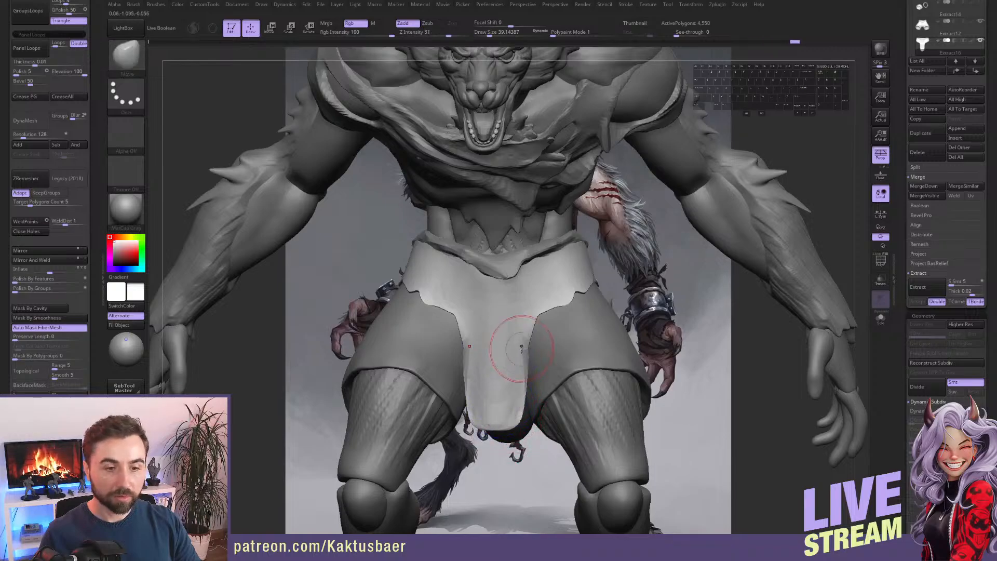
Fit the back of the loincloth's band under the shorts' waistband near the tail with Move at about 33.
mouse_move(525, 338)
right_mouse_down()
mouse_move(514, 332)
mouse_move(521, 382)
mouse_move(523, 341)
mouse_move(561, 332)
mouse_move(415, 322)
right_mouse_up()
left_click_drag(638, 331, 653, 327)
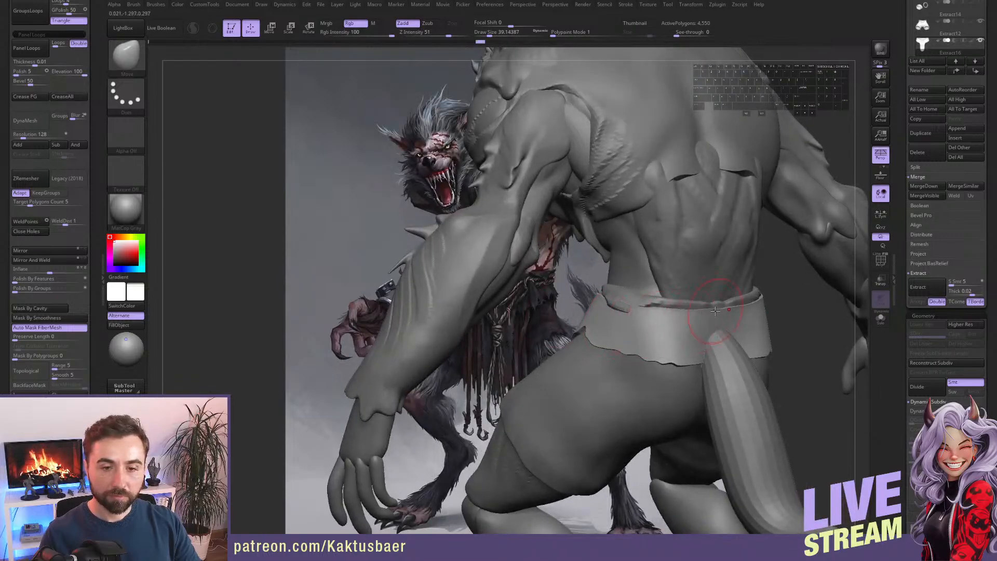
right_click_drag(656, 319, 677, 320)
left_click_drag(629, 315, 636, 312)
left_click_drag(634, 313, 647, 311, "alt")
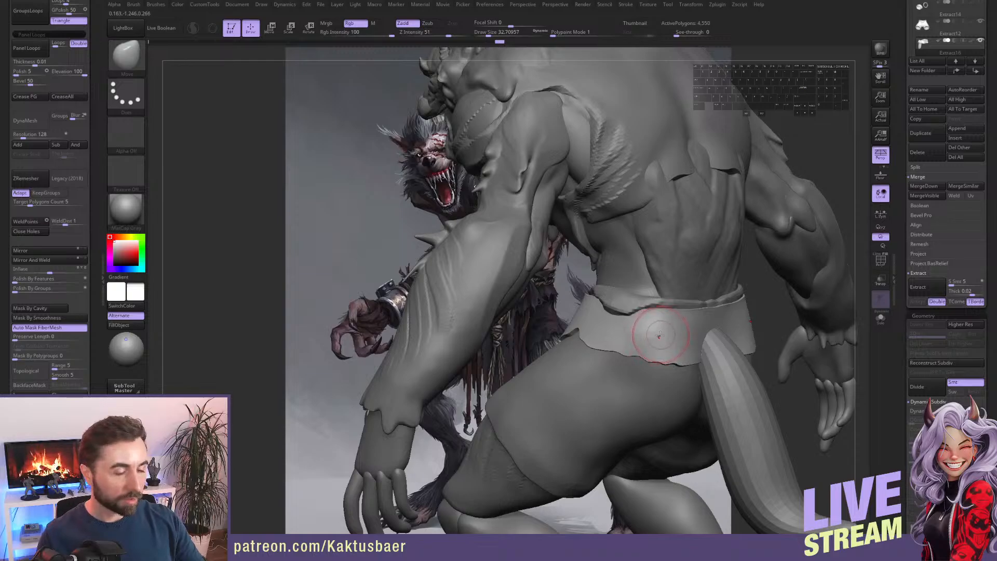
Dent the back of the loincloth's band with Standard at about 65, and correct its shape with Move at about 59.
key("b")
key("s")
key("t")
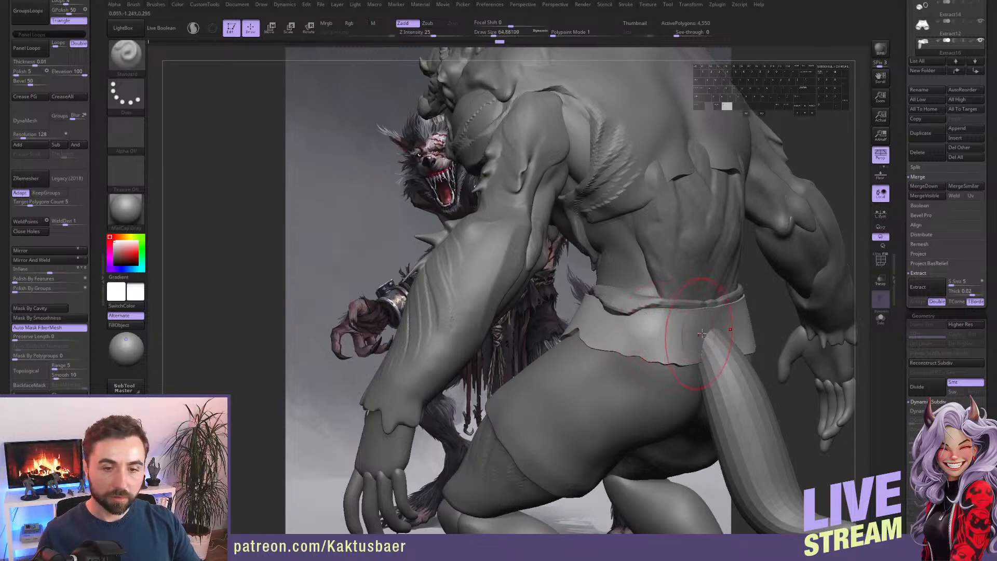
mouse_move(693, 334)
left_mouse_down("alt")
mouse_move(636, 329)
mouse_move(663, 331)
mouse_move(648, 329)
left_mouse_up("alt")
key("s")
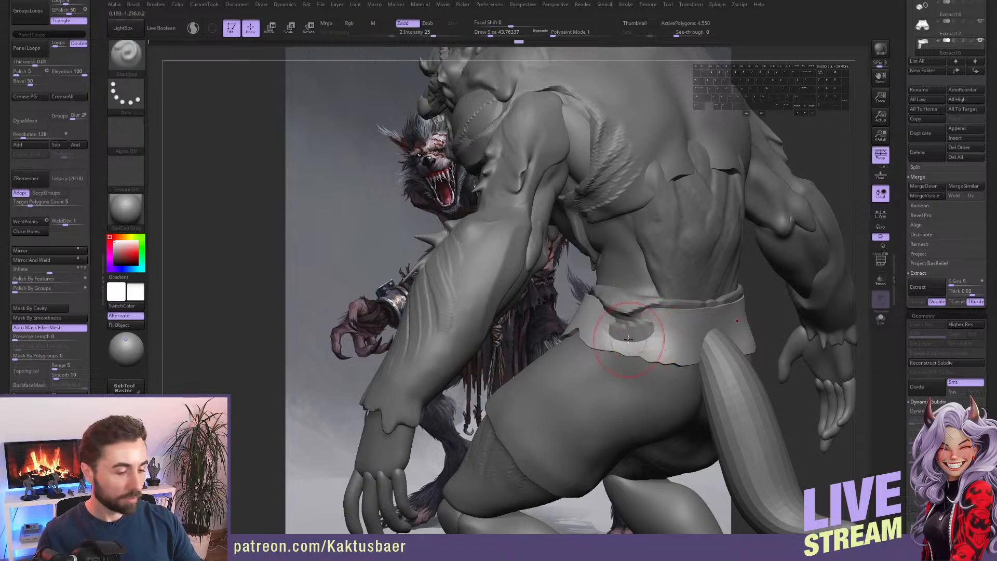
key("b")
key("m")
key("v")
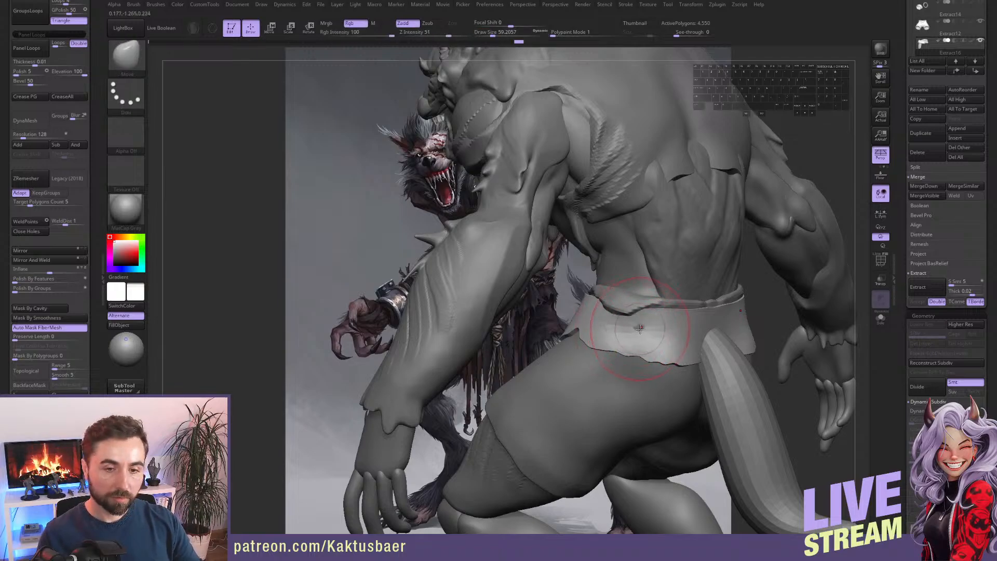
mouse_move(643, 329)
right_mouse_down()
mouse_move(768, 333)
mouse_move(742, 331)
right_mouse_up()
mouse_move(621, 340)
left_mouse_down()
mouse_move(609, 329)
mouse_move(564, 331)
mouse_move(503, 355)
mouse_move(576, 327)
mouse_move(610, 329)
left_mouse_up()
Sculpt wrinkles around the loincloth's band with Standard and adjust its side and front with Move at about 41.
key("b")
key("s")
key("t")
key("s")
key("b")
key("m")
key("v")
right_click_drag(610, 329, 670, 330)
key("s")
mouse_move(606, 330)
left_mouse_down()
mouse_move(595, 353)
mouse_move(579, 356)
left_mouse_up()
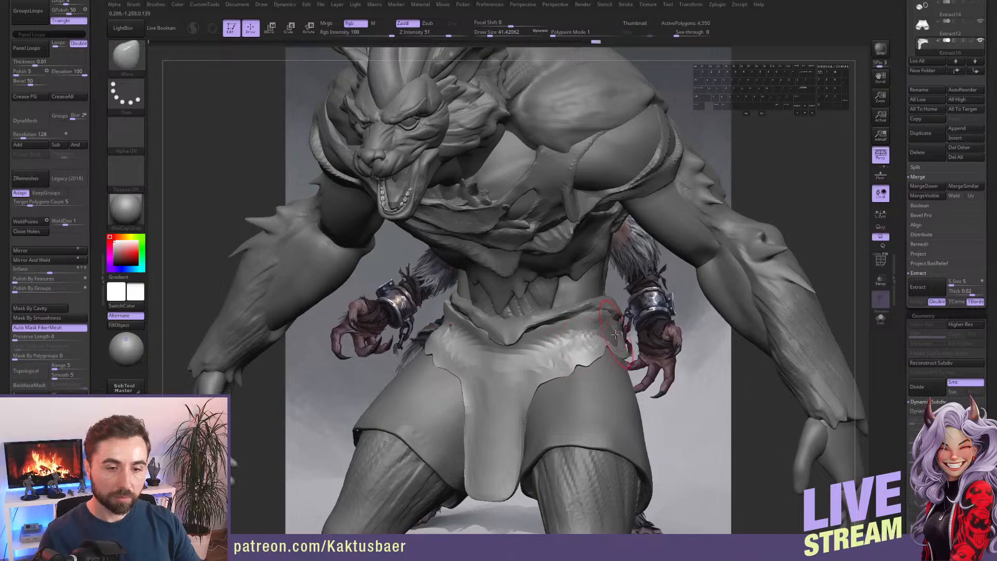
Compare the whole werewolf and its loincloth with the reference artwork from several angles and distances.
right_click_drag(579, 356, 501, 297)
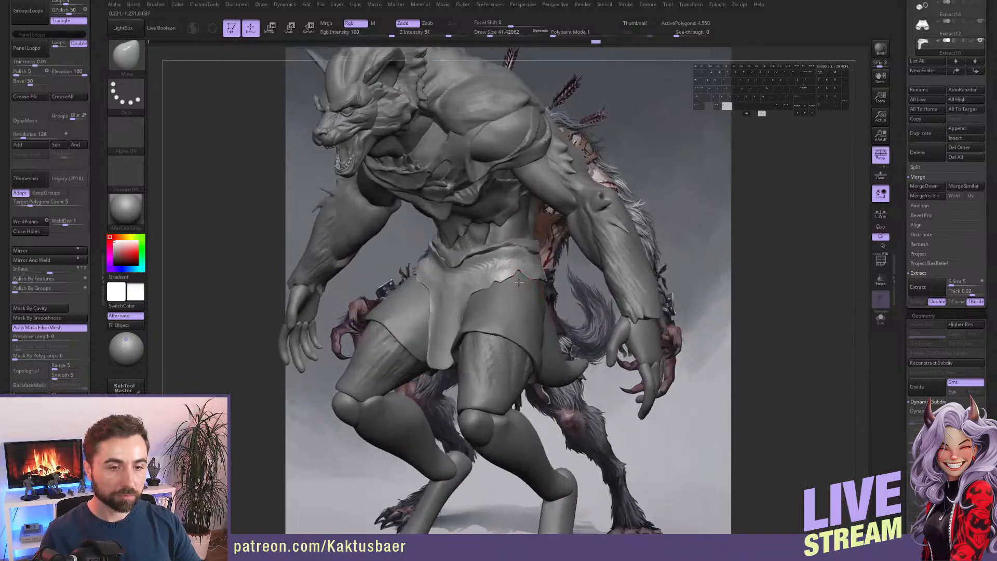
right_click_drag(623, 304, 512, 301)
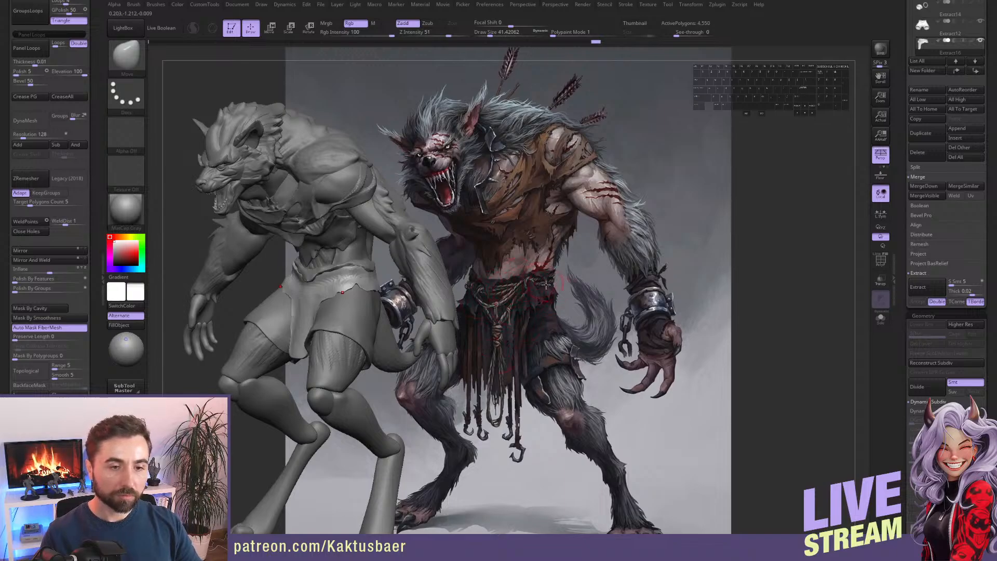
right_click_drag(501, 295, 486, 296, "alt")
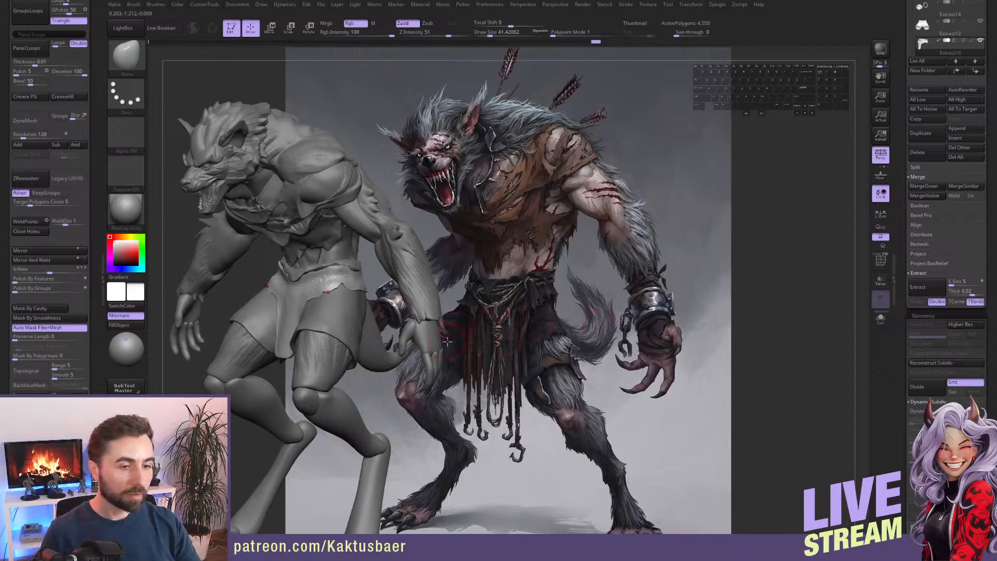
right_click_drag(447, 341, 464, 302)
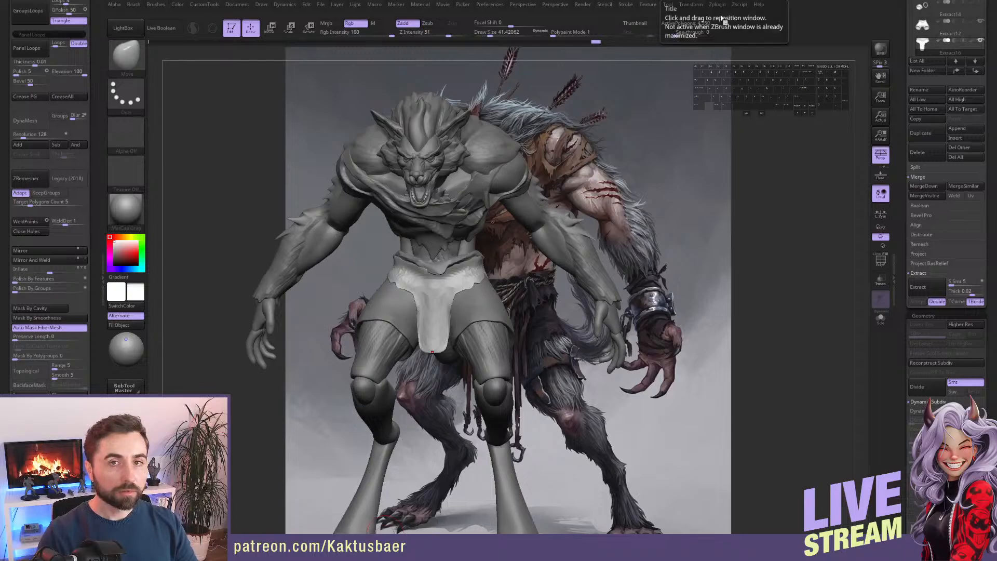
right_click_drag(509, 231, 512, 198)
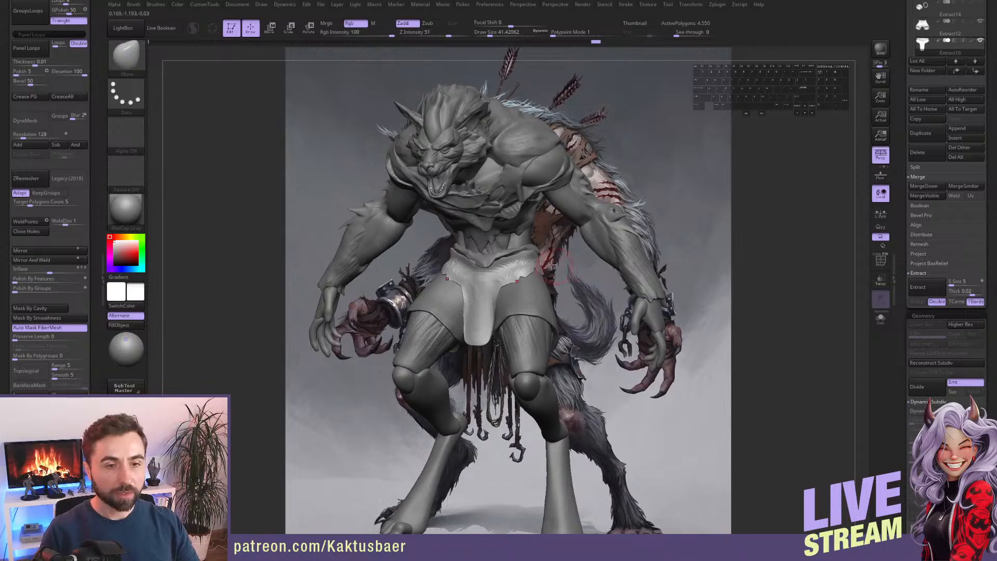
mouse_move(475, 260)
right_mouse_down()
mouse_move(521, 276)
mouse_move(497, 279)
right_mouse_up()
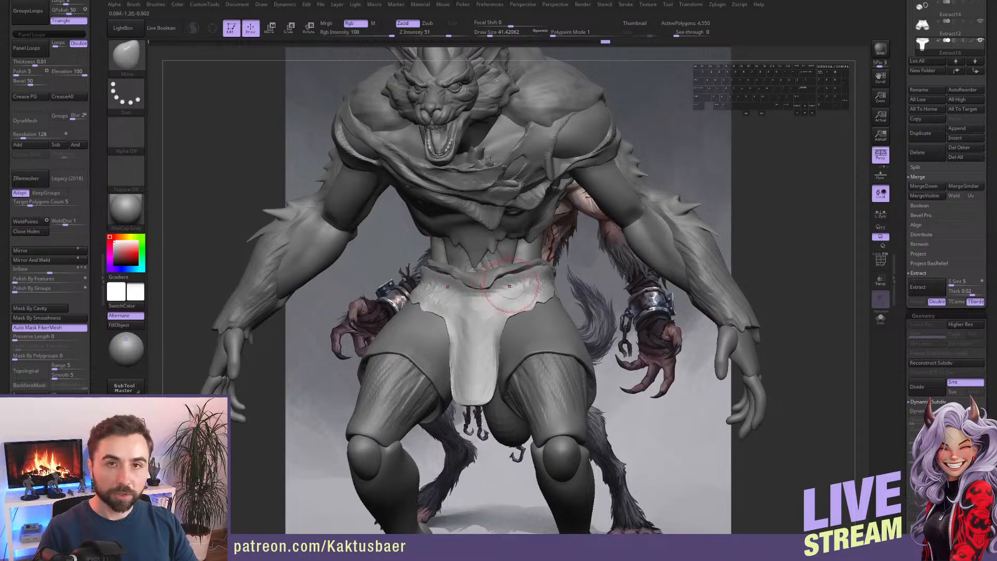
right_click_drag(496, 303, 515, 295)
right_click_drag(537, 230, 530, 277, "alt")
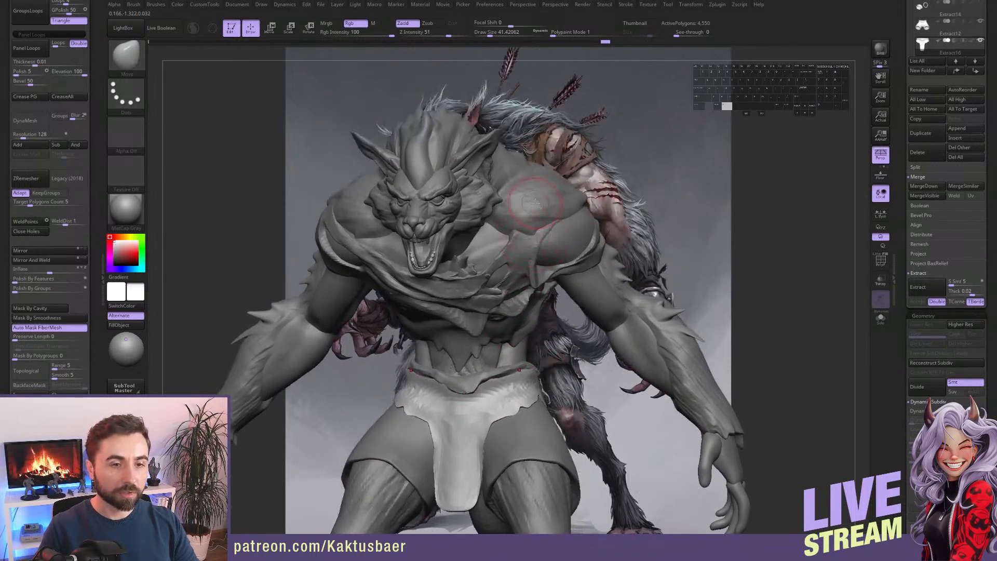
Select the torn shirt and reshape its upper edge over the front of the shoulder with Move at about 35.
left_click(556, 201, "alt")
mouse_move(543, 190)
right_mouse_down("alt")
mouse_move(542, 217)
mouse_move(517, 240)
right_mouse_up("alt")
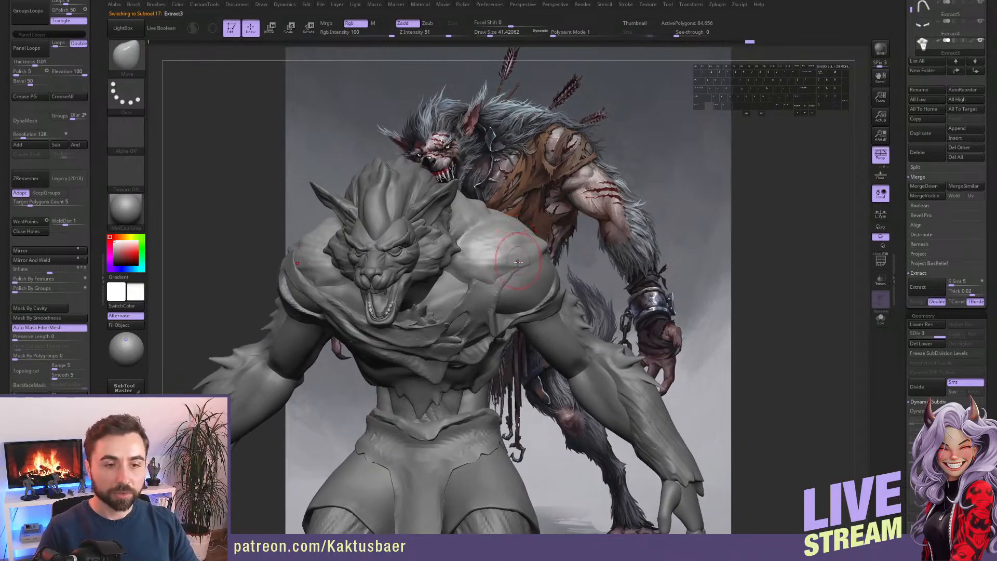
key("s")
mouse_move(523, 269)
left_mouse_down()
mouse_move(575, 266)
mouse_move(493, 271)
left_mouse_up()
key("s")
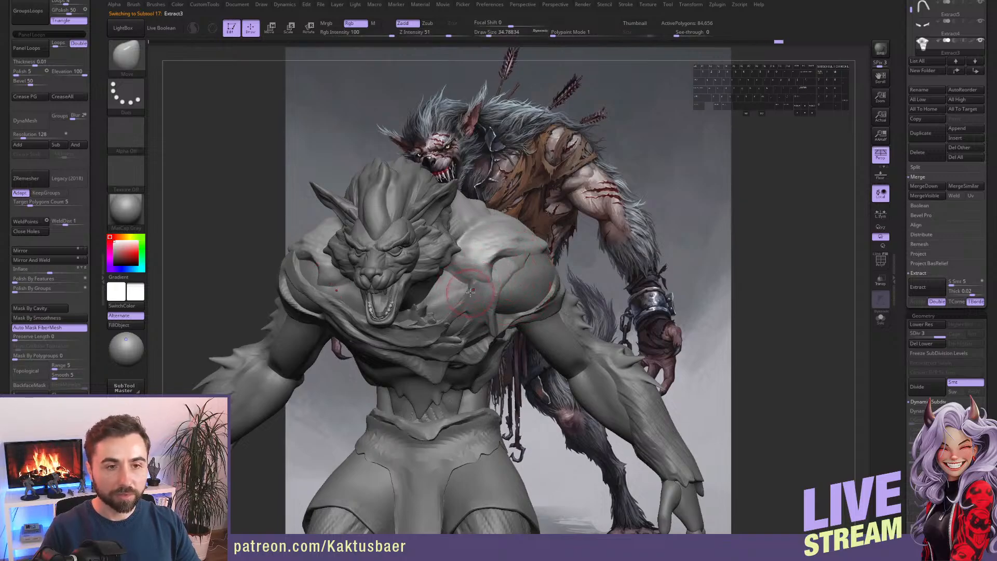
Build up cloth folds on the torn shirt between the neck and shoulder with ClayBuildup at about 13.
right_click_drag(467, 294, 471, 280)
key("b")
key("c")
key("b")
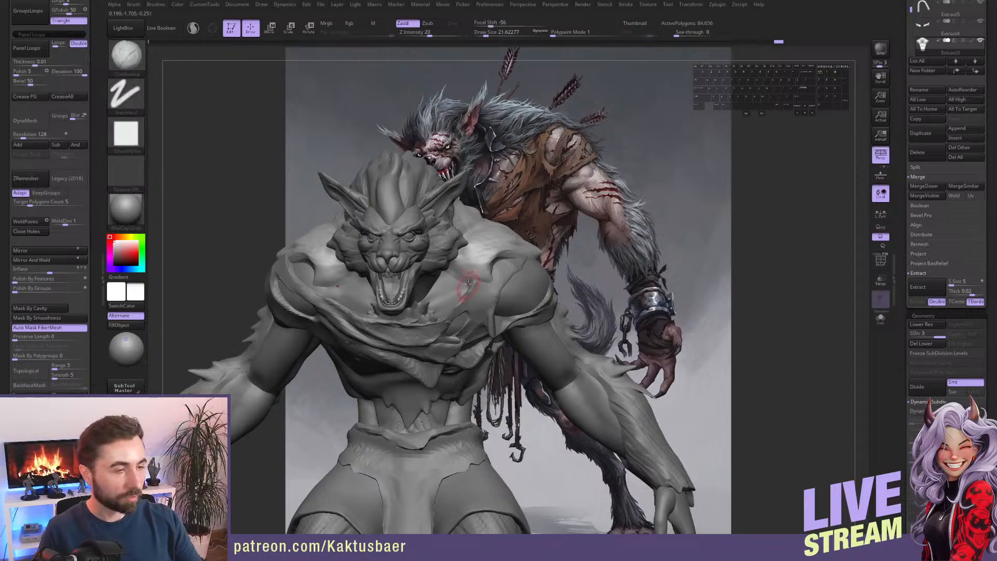
key("s")
mouse_move(464, 274)
left_mouse_down()
mouse_move(491, 275)
mouse_move(473, 273)
left_mouse_up()
key("s")
mouse_move(457, 264)
left_mouse_down()
mouse_move(481, 276)
mouse_move(476, 285)
mouse_move(462, 272)
mouse_move(487, 271)
left_mouse_up()
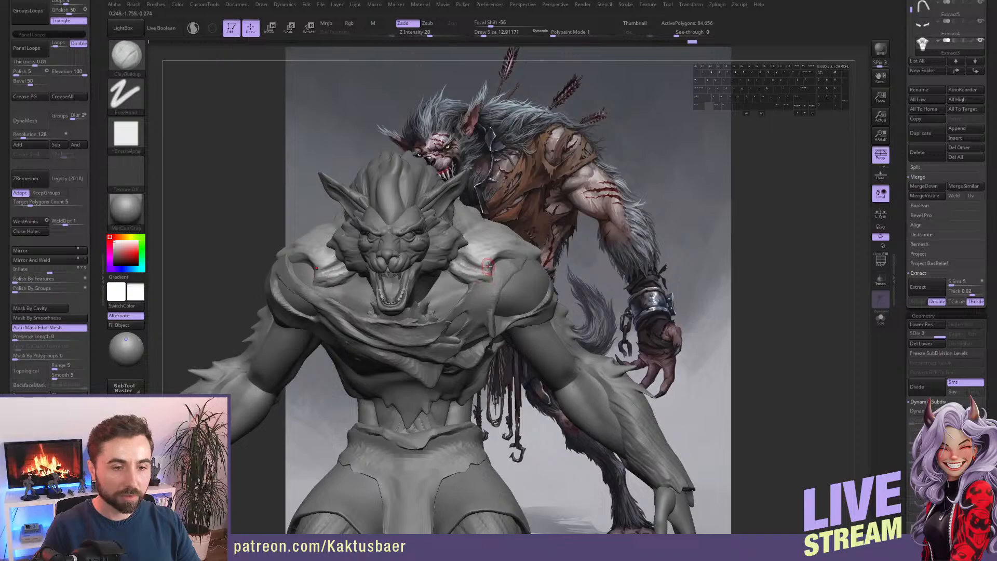
Carve grooves between the shirt folds at the front of the shoulder with ClayBuildup at about 13.
right_click_drag(488, 271, 489, 282, "alt")
right_click_drag(488, 283, 486, 293)
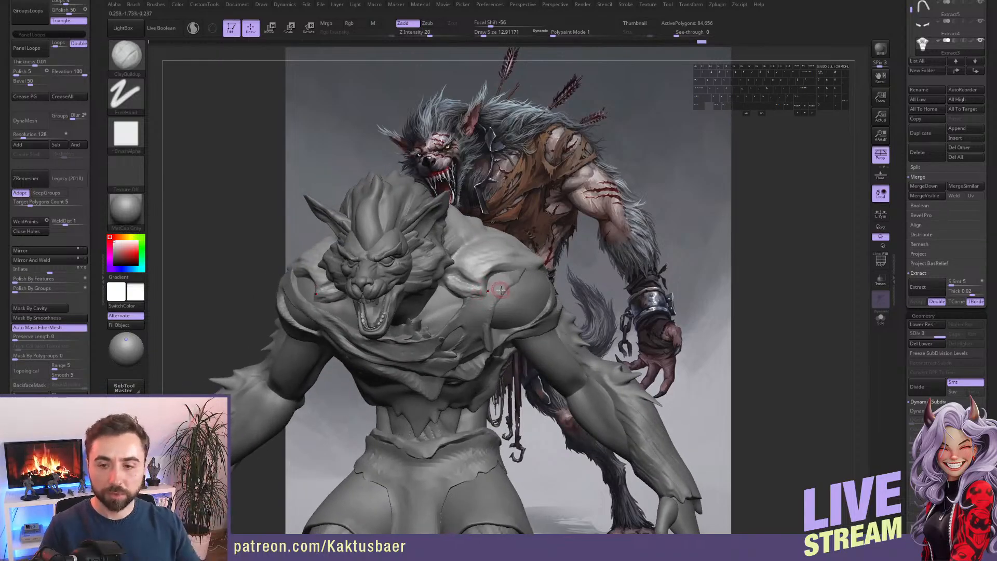
left_click_drag(502, 262, 484, 270, "alt")
mouse_move(485, 264)
left_mouse_down("alt")
mouse_move(453, 267)
mouse_move(480, 271)
left_mouse_up("alt")
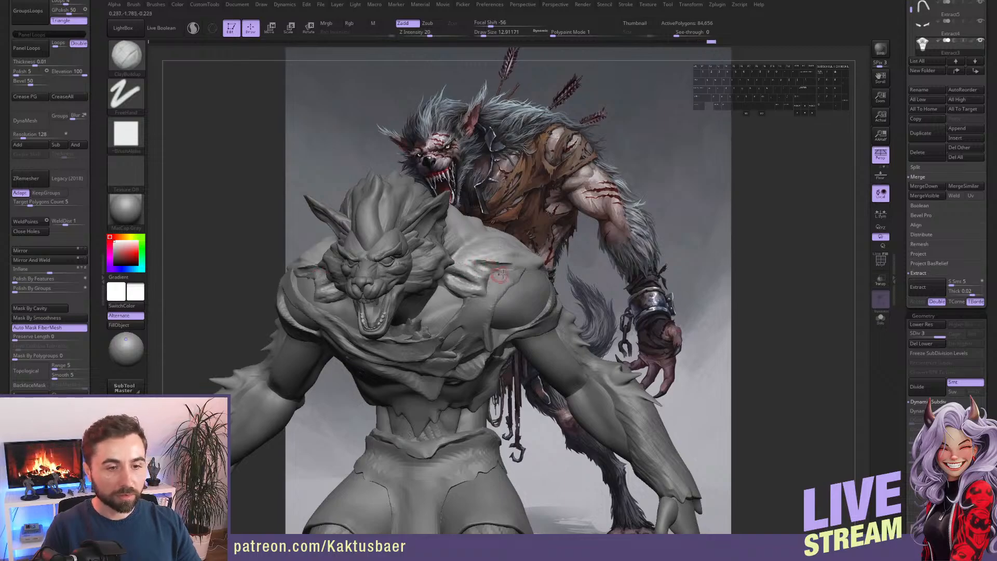
mouse_move(501, 276)
right_mouse_down()
mouse_move(488, 279)
mouse_move(487, 302)
right_mouse_up()
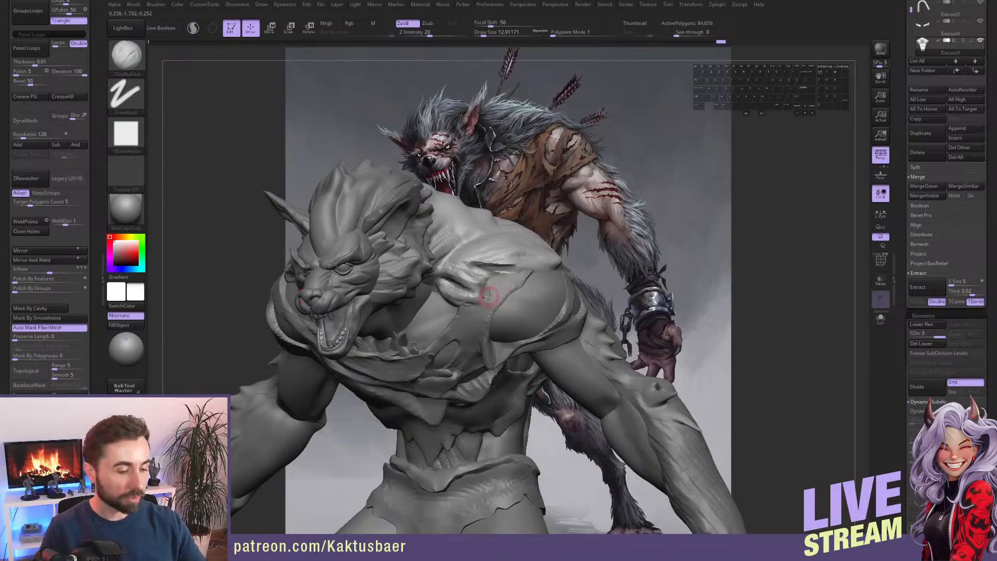
Refine the shape of the shirt folds at the front of the shoulder with Move at about 13.
key("b")
key("m")
key("v")
right_click_drag(489, 287, 494, 283)
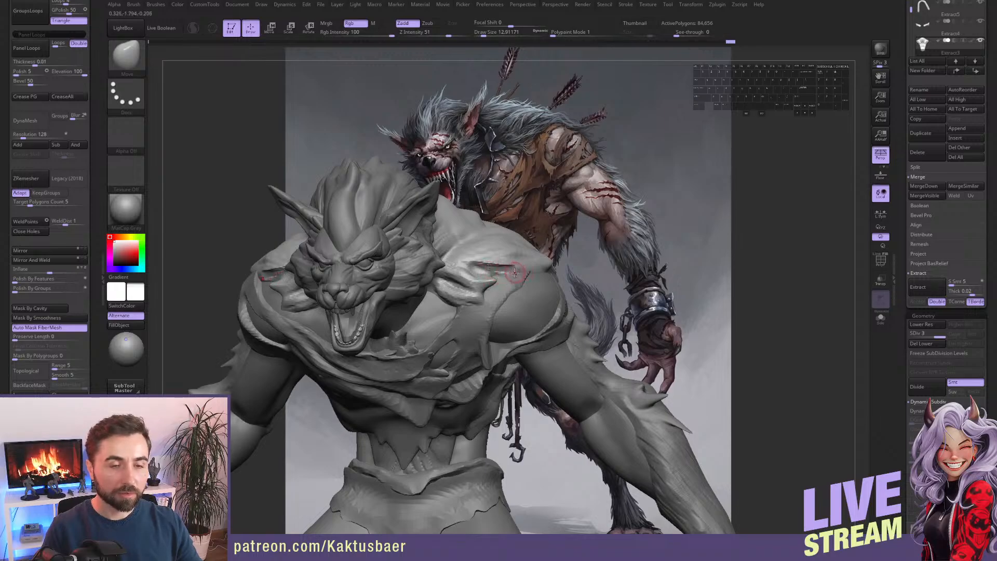
right_click_drag(514, 274, 513, 277)
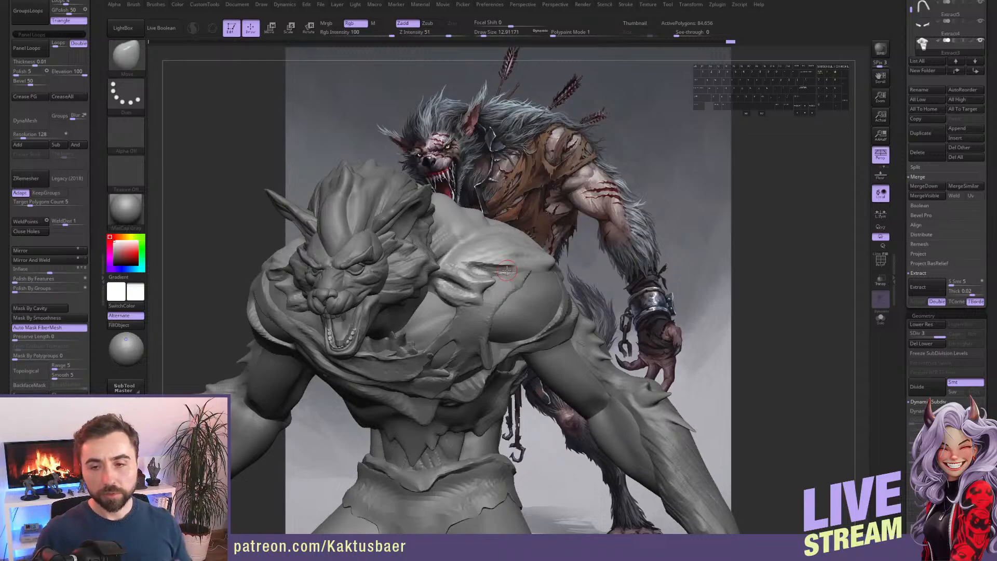
key("bracketleft")
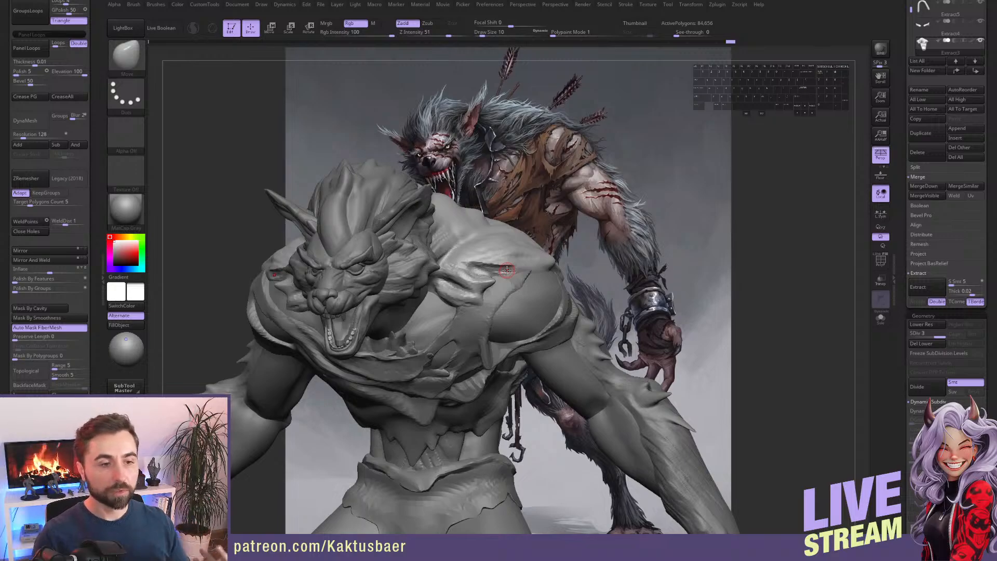
right_click_drag(489, 298, 453, 247)
right_click_drag(512, 222, 516, 314, "alt")
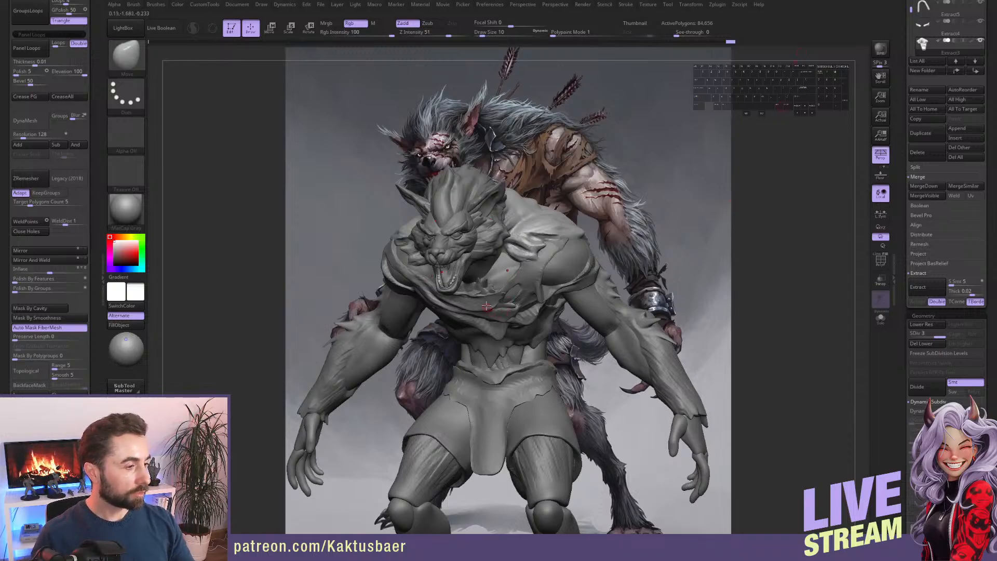
Ready ClayBuildup at about 29, select the shorts, and isolate them from the other parts.
mouse_move(521, 337)
right_mouse_down()
mouse_move(528, 383)
mouse_move(479, 303)
mouse_move(490, 342)
mouse_move(465, 316)
mouse_move(460, 350)
right_mouse_up()
key("b")
key("c")
key("b")
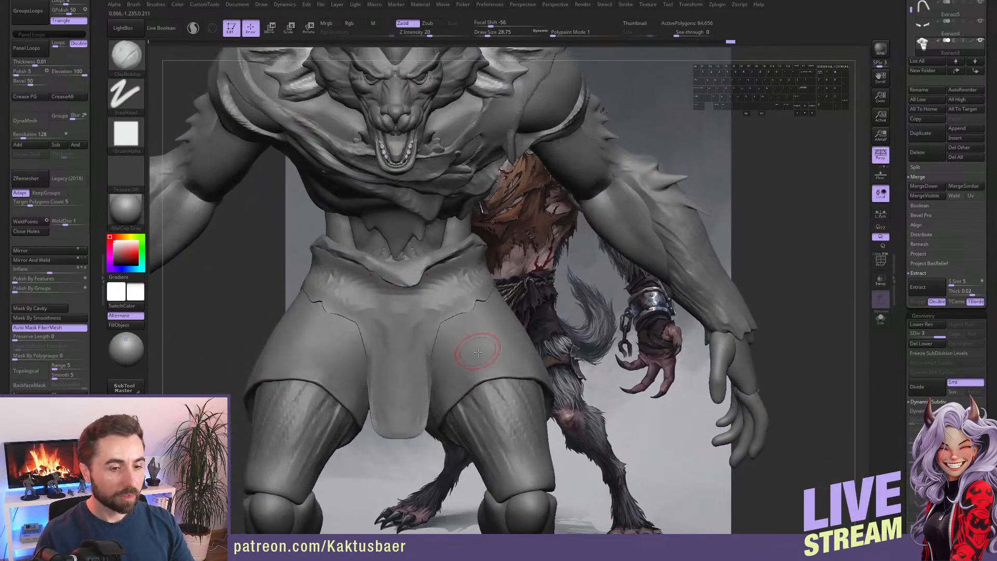
left_click(477, 347, "alt")
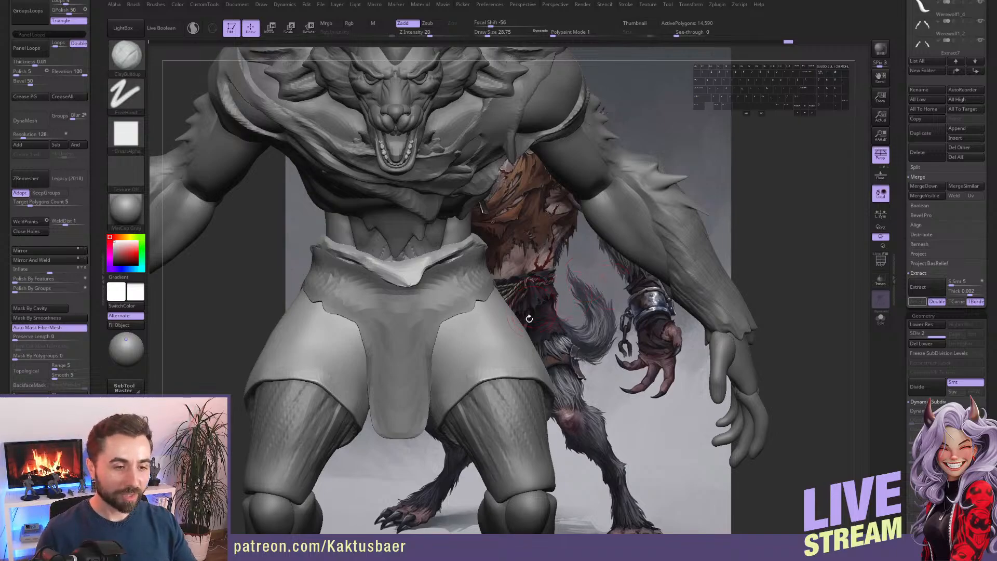
right_click_drag(490, 337, 508, 350)
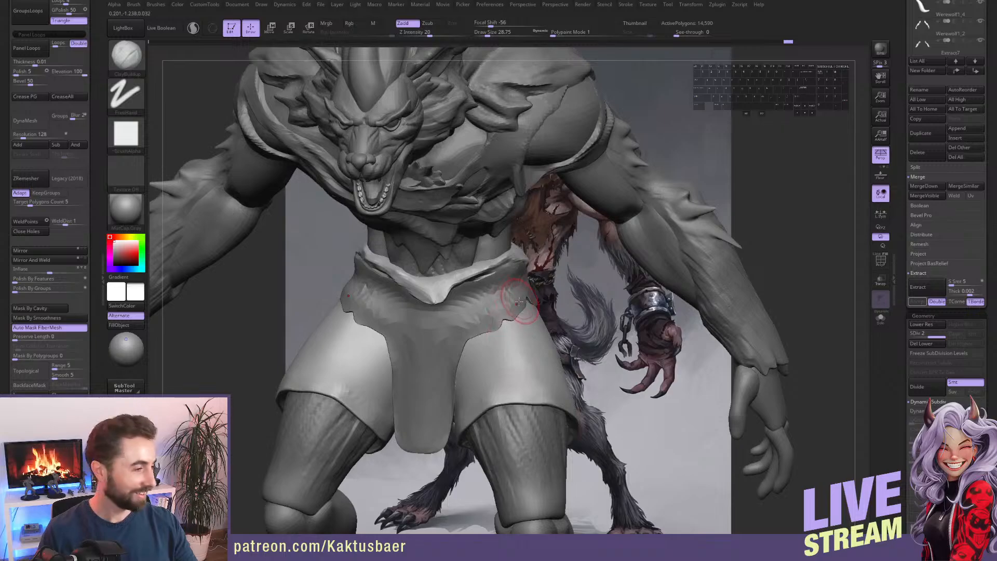
key("alt+s")
mouse_move(509, 308)
right_mouse_down()
mouse_move(501, 296)
mouse_move(501, 324)
mouse_move(474, 316)
mouse_move(494, 322)
right_mouse_up()
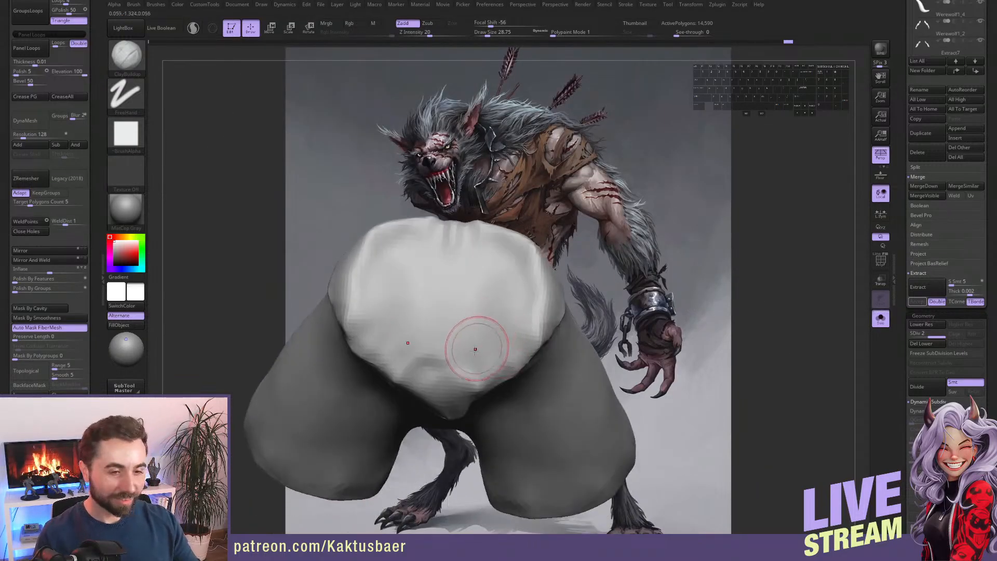
Hollow out the closed top of the shorts with ClayBuildup at about 29, smooth it, and show the other parts again.
mouse_move(457, 369)
left_mouse_down("alt")
mouse_move(514, 331)
mouse_move(528, 284)
mouse_move(453, 237)
left_mouse_up("alt")
mouse_move(493, 315)
left_mouse_down("alt")
mouse_move(472, 262)
mouse_move(461, 291)
left_mouse_up("alt")
mouse_move(496, 246)
left_mouse_down("alt")
mouse_move(522, 290)
mouse_move(493, 341)
mouse_move(459, 358)
left_mouse_up("alt")
mouse_move(478, 283)
left_mouse_down("alt")
mouse_move(448, 316)
mouse_move(493, 310)
mouse_move(463, 317)
left_mouse_up("alt")
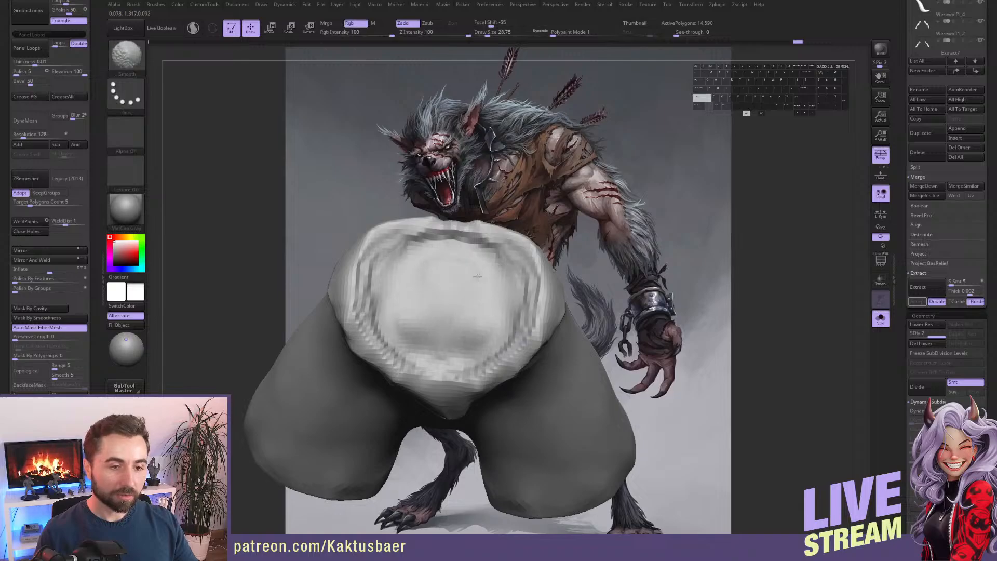
right_click_drag(463, 318, 472, 274)
key("alt+s")
right_click_drag(510, 323, 549, 321)
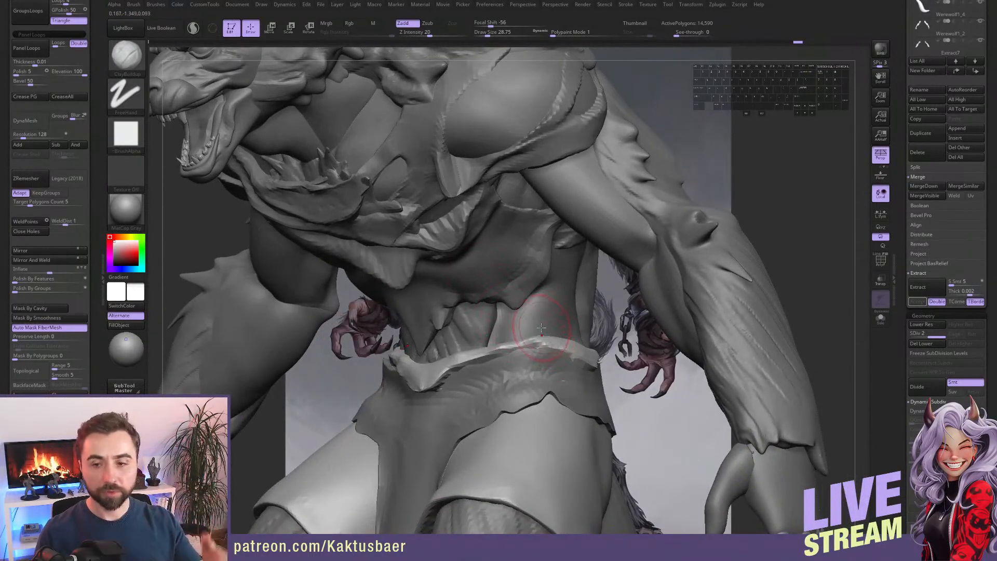
Raise a drooping fold along the back of the shorts' waistband above the tail with DamStandard at about 22.
mouse_move(543, 327)
right_mouse_down()
mouse_move(524, 312)
mouse_move(539, 351)
mouse_move(584, 340)
mouse_move(570, 326)
mouse_move(554, 339)
right_mouse_up()
key("b")
key("d")
key("s")
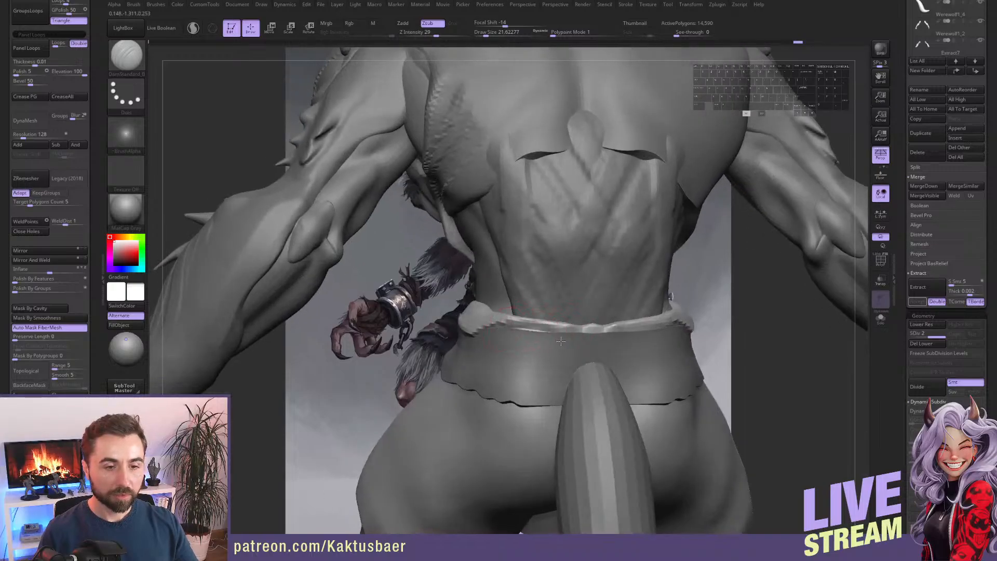
mouse_move(573, 336)
left_mouse_down("alt")
mouse_move(609, 347)
mouse_move(668, 323)
left_mouse_up("alt")
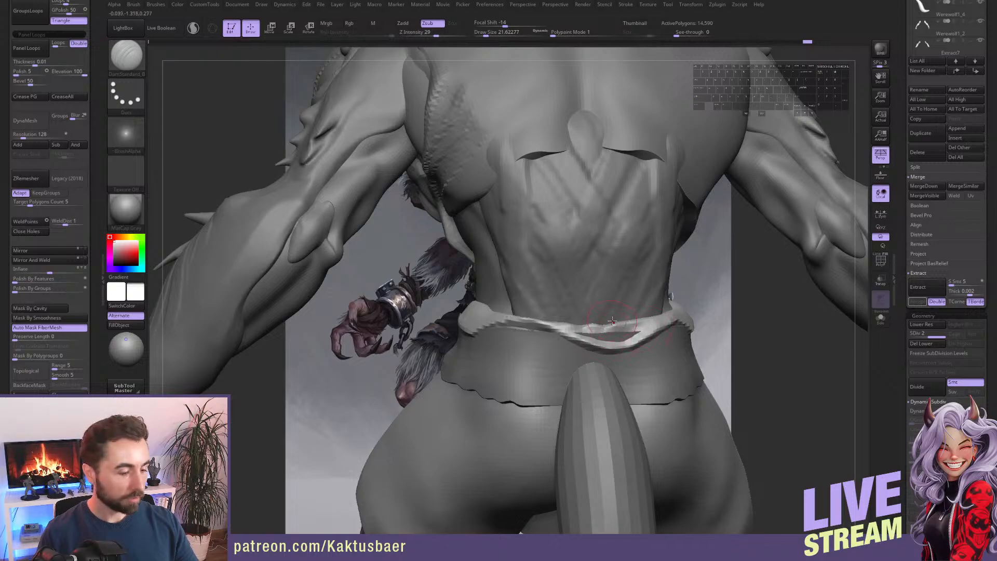
Fill the gap in the waistband's back fold with ClayBuildup at about 22 and smooth it.
key("b")
key("c")
key("b")
key("shift")
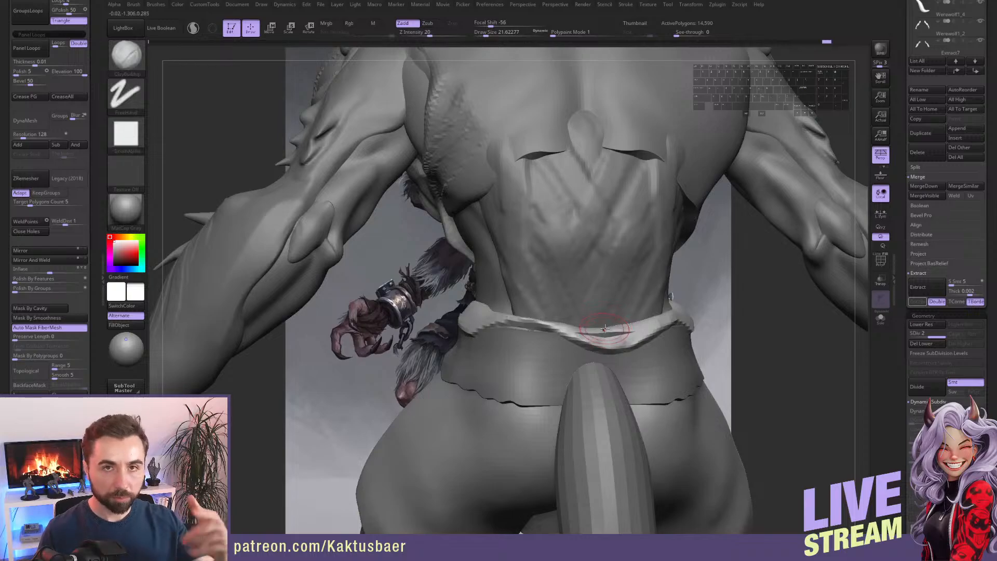
key("shift")
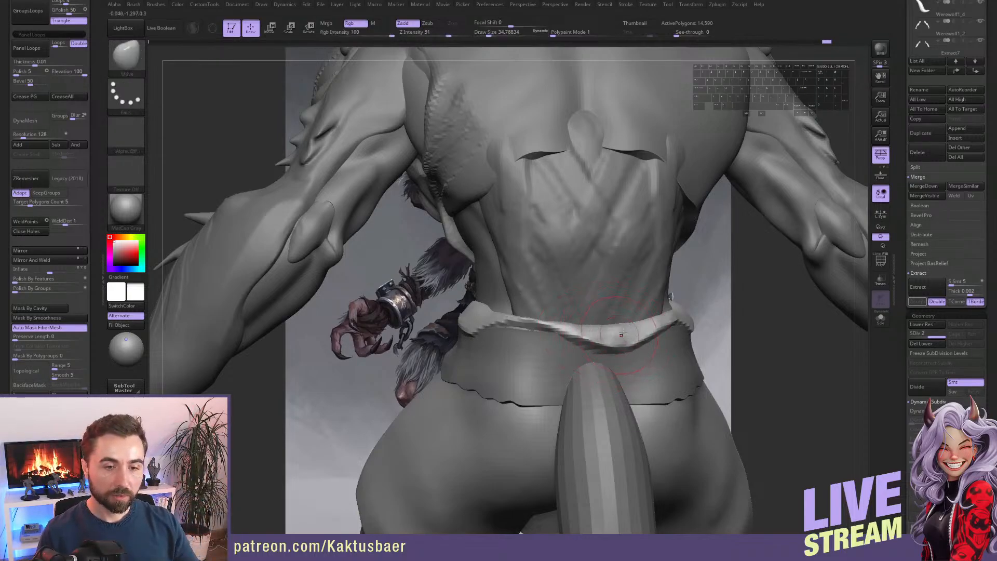
Adjust the lower edge of the waistband's back fold above the tail with Move at about 16.
key("s")
left_click_drag(603, 349, 596, 349)
right_click_drag(604, 337, 618, 348)
left_click_drag(618, 347, 648, 349)
Pull ragged pointed tips from the lower edge of the back waistband with Move at about 16, and smooth the fold.
mouse_move(655, 345)
right_mouse_down()
mouse_move(464, 336)
mouse_move(481, 334)
right_mouse_up()
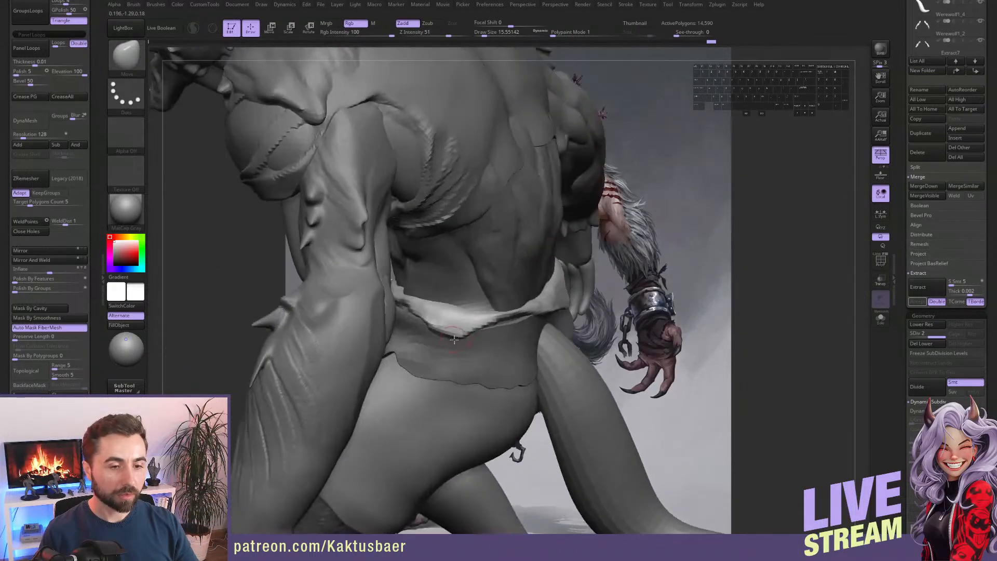
left_click_drag(458, 329, 461, 338)
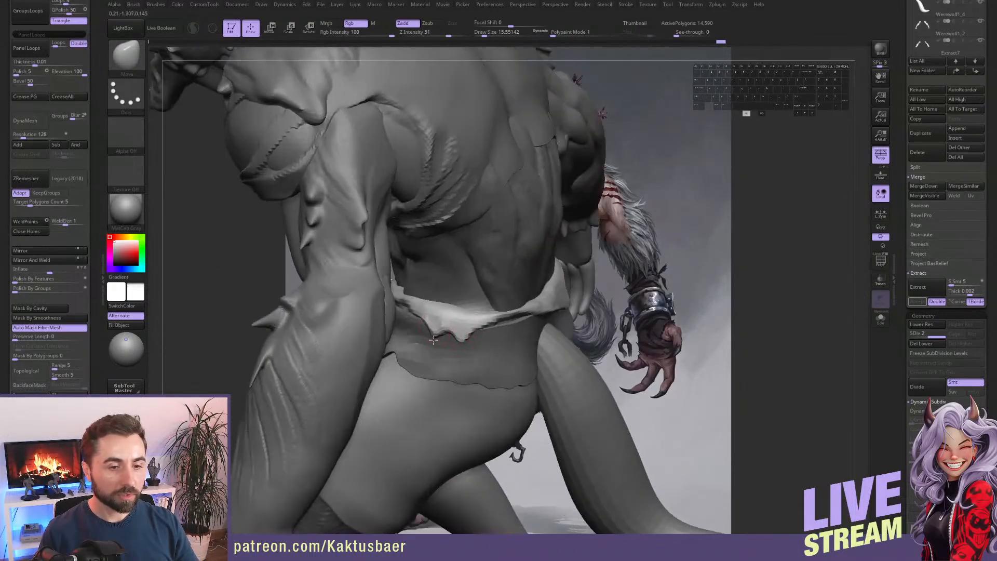
right_click_drag(438, 328, 432, 335)
left_click_drag(432, 335, 444, 322)
right_click_drag(440, 319, 447, 321)
mouse_move(447, 321)
left_mouse_down("shift")
mouse_move(451, 313)
mouse_move(435, 311)
mouse_move(463, 311)
left_mouse_up("shift")
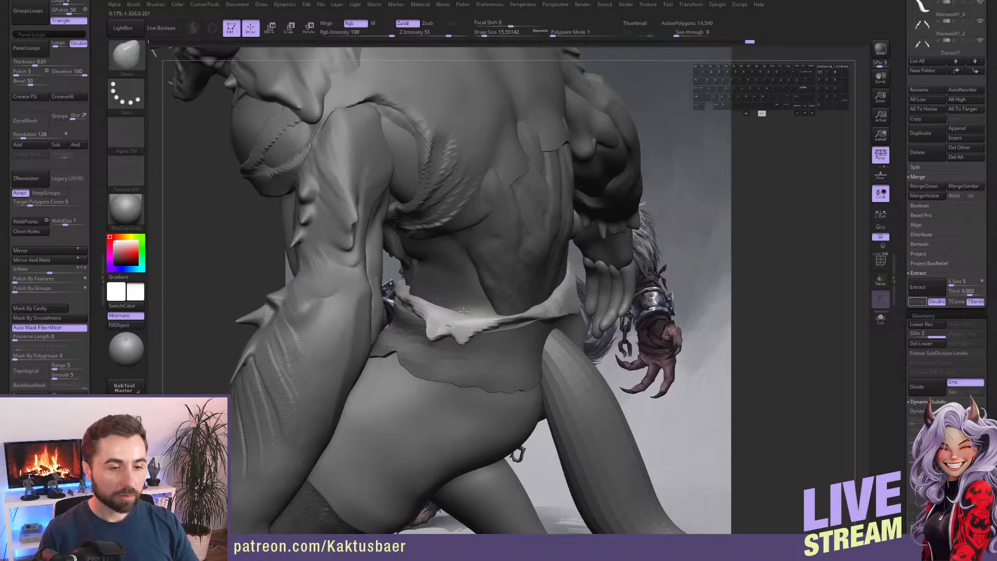
Smooth the waistband toward the hip and shape its lower edge into an overhanging tip with Move at about 18.
mouse_move(463, 311)
right_mouse_down()
mouse_move(574, 302)
mouse_move(550, 307)
right_mouse_up()
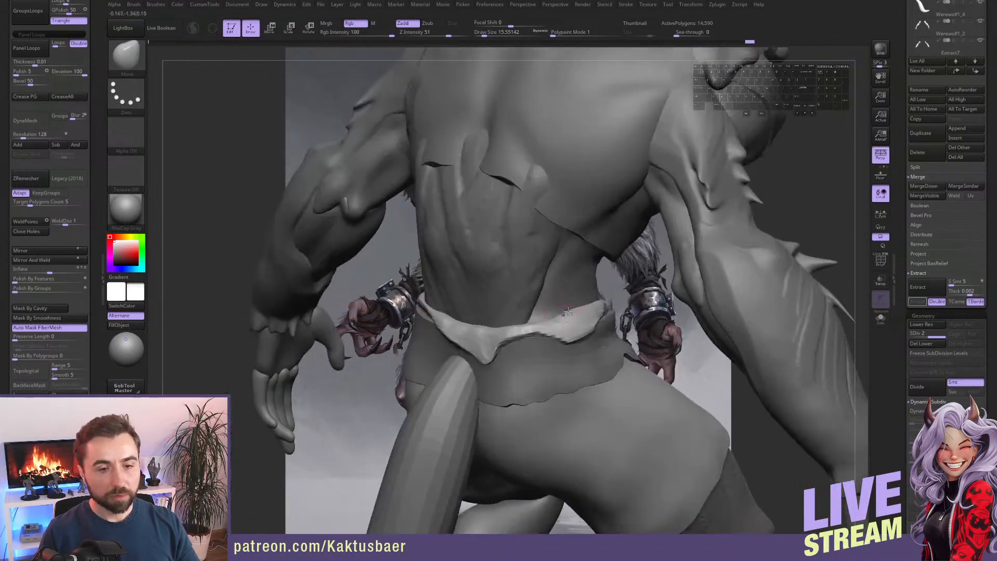
mouse_move(557, 314)
left_mouse_down("shift")
mouse_move(582, 310)
mouse_move(573, 314)
left_mouse_up("shift")
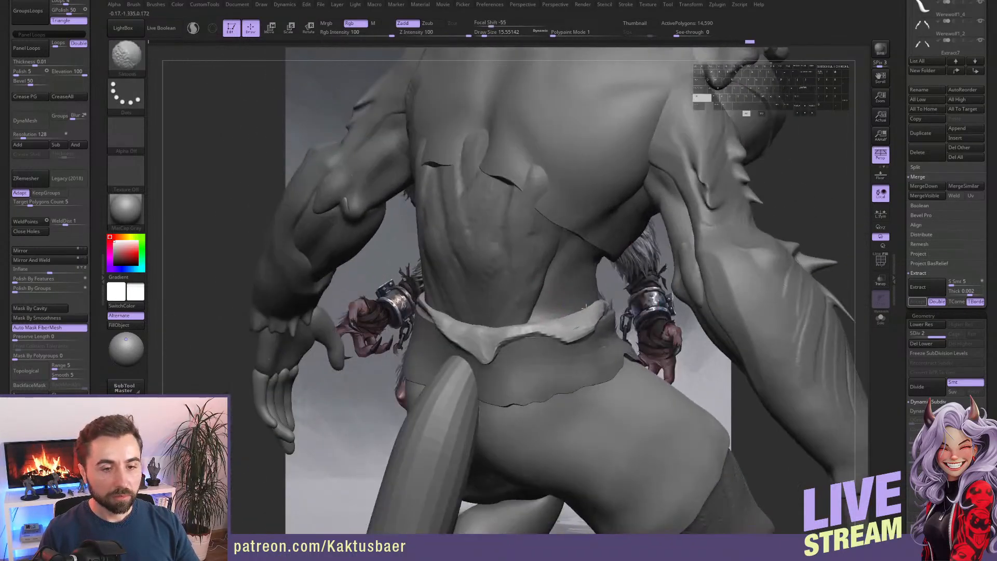
mouse_move(588, 306)
right_mouse_down()
mouse_move(566, 328)
mouse_move(583, 356)
mouse_move(596, 358)
right_mouse_up()
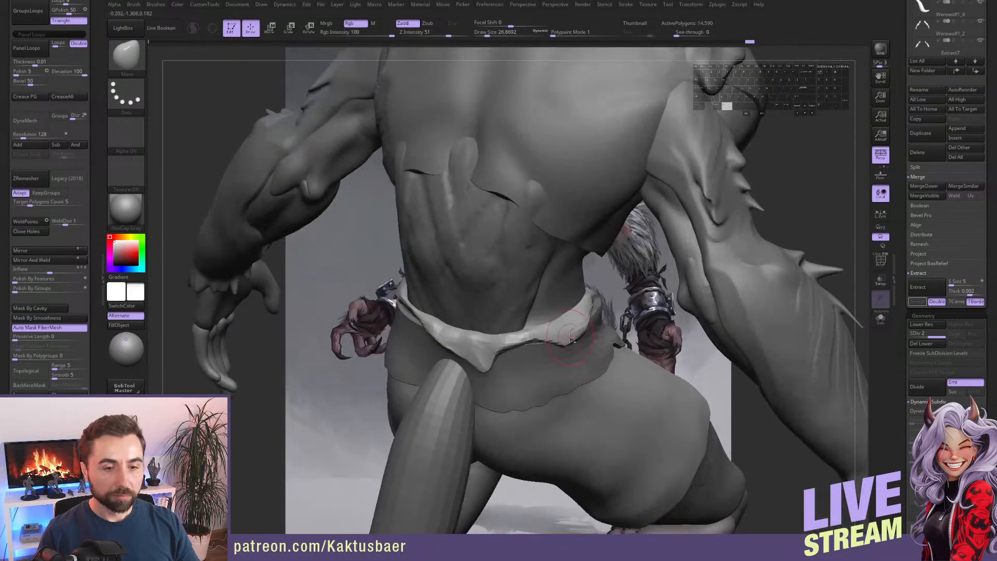
left_click_drag(573, 339, 575, 334, "alt")
right_click_drag(575, 335, 597, 340)
left_click_drag(575, 344, 577, 349)
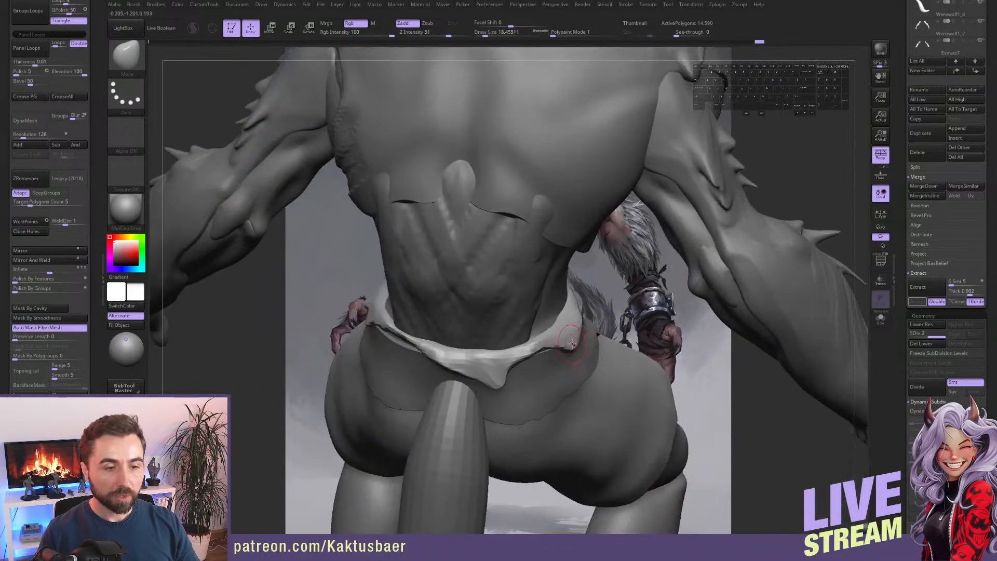
right_click_drag(574, 342, 574, 319)
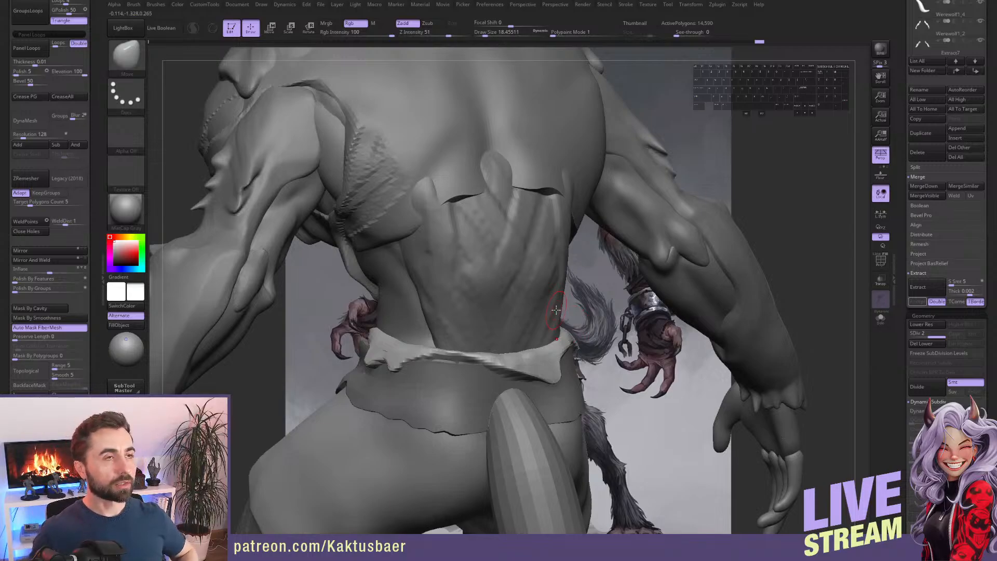
Compare the whole werewolf's clothing with the reference artwork and save the project.
key("[")
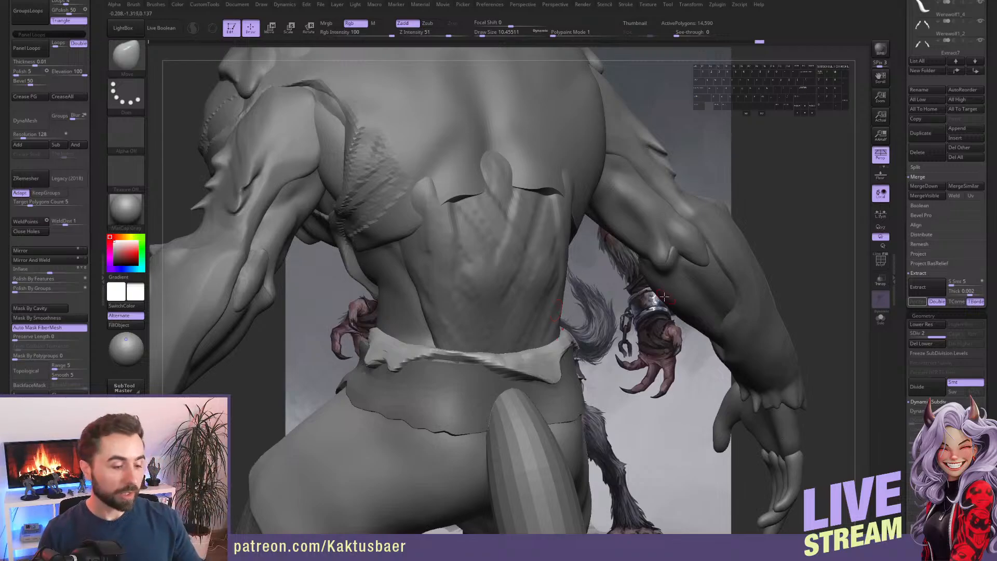
mouse_move(522, 330)
right_mouse_down()
mouse_move(623, 332)
mouse_move(544, 271)
mouse_move(420, 288)
mouse_move(427, 242)
mouse_move(418, 237)
right_mouse_up()
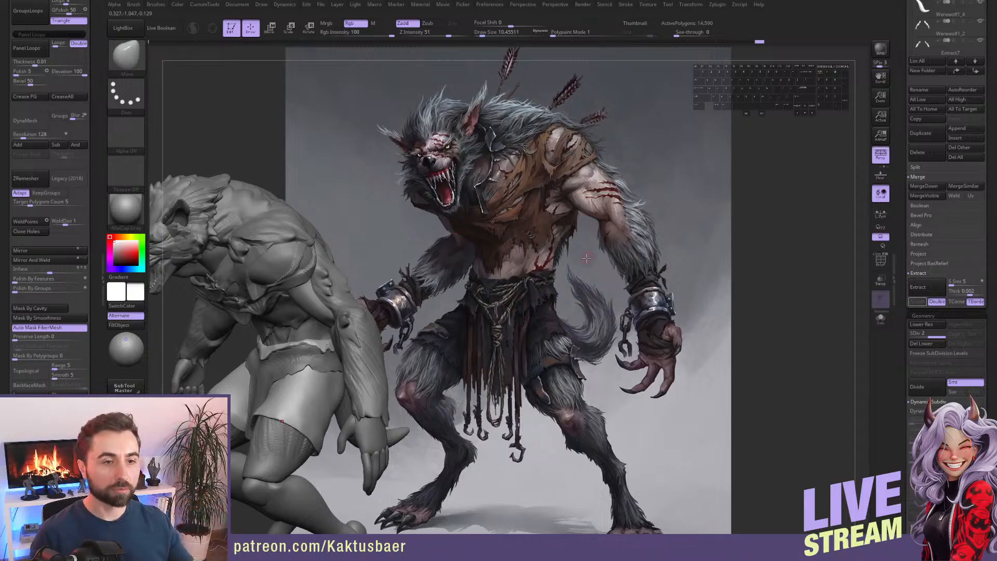
mouse_move(466, 278)
right_mouse_down()
mouse_move(542, 276)
mouse_move(504, 294)
mouse_move(464, 216)
right_mouse_up()
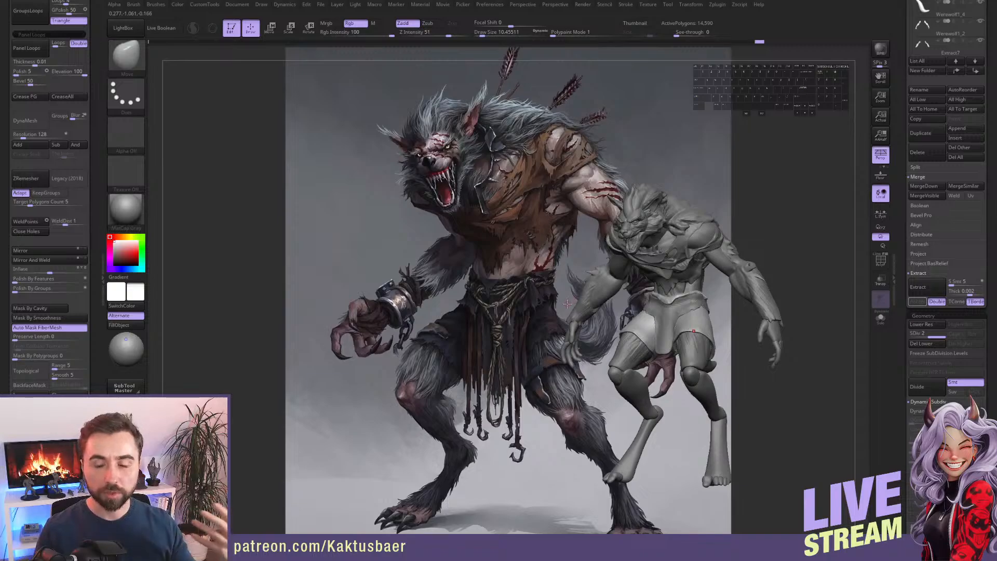
right_click_drag(656, 291, 617, 323)
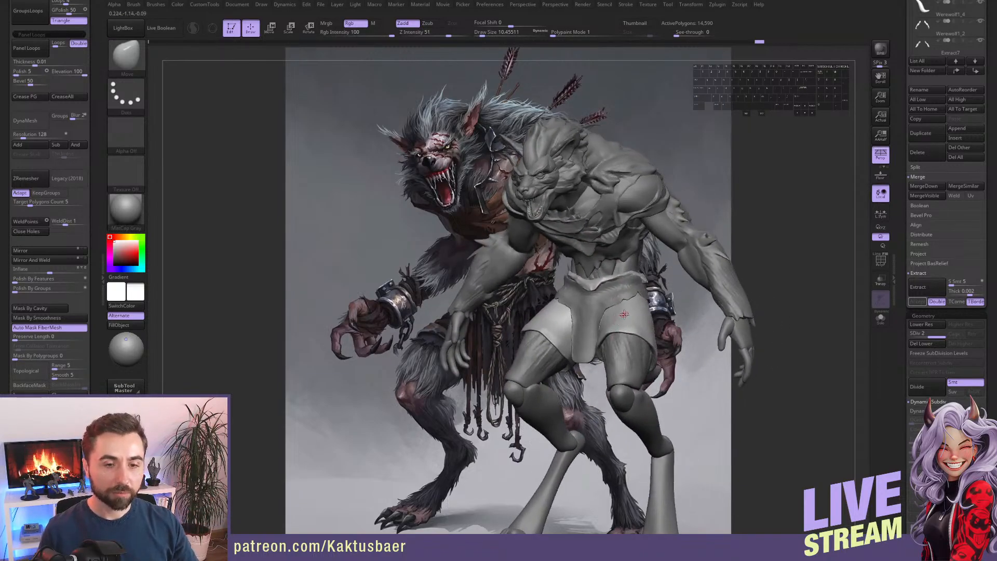
key("ctrl")
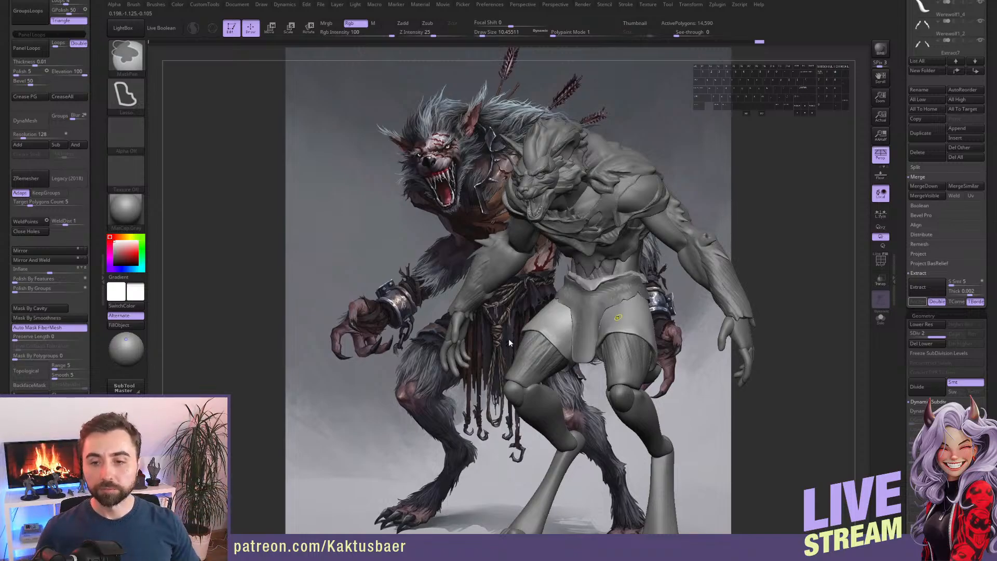
key("ctrl+s")
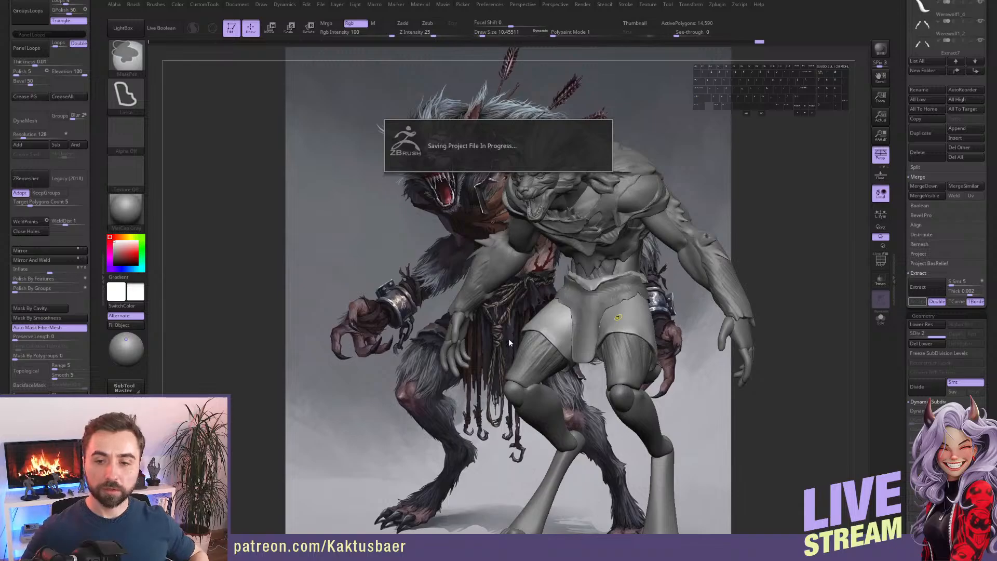
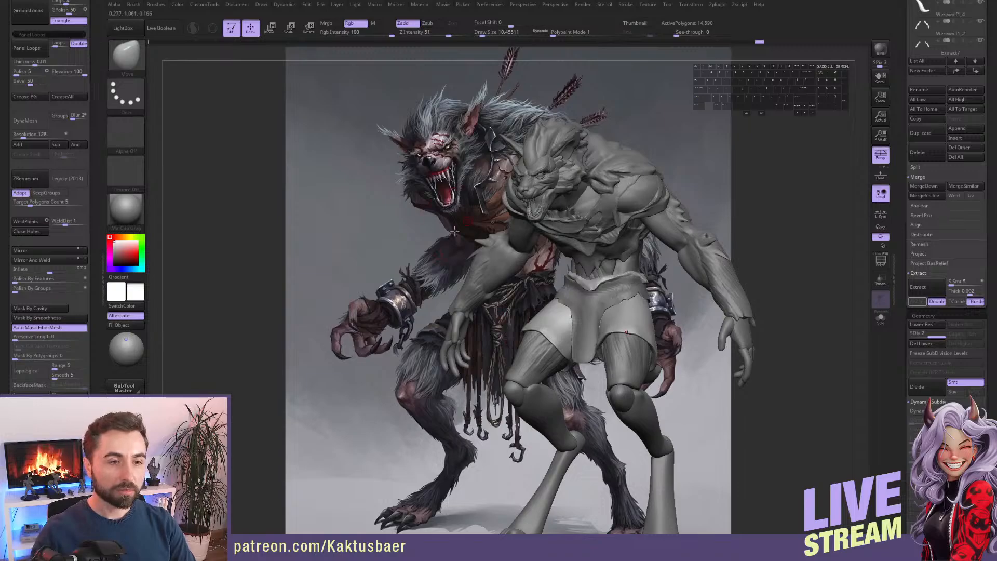
Pull torn notches and pointed tips into the front hem of the werewolf's left shorts leg with the Move brush.
right_click_drag(455, 232, 567, 232, "alt")
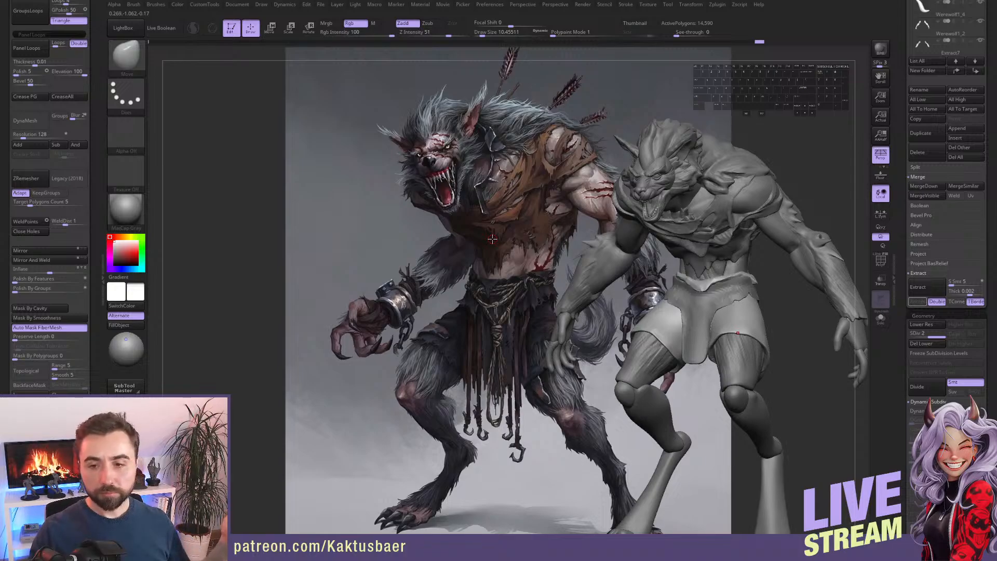
right_click_drag(678, 248, 582, 224, "alt")
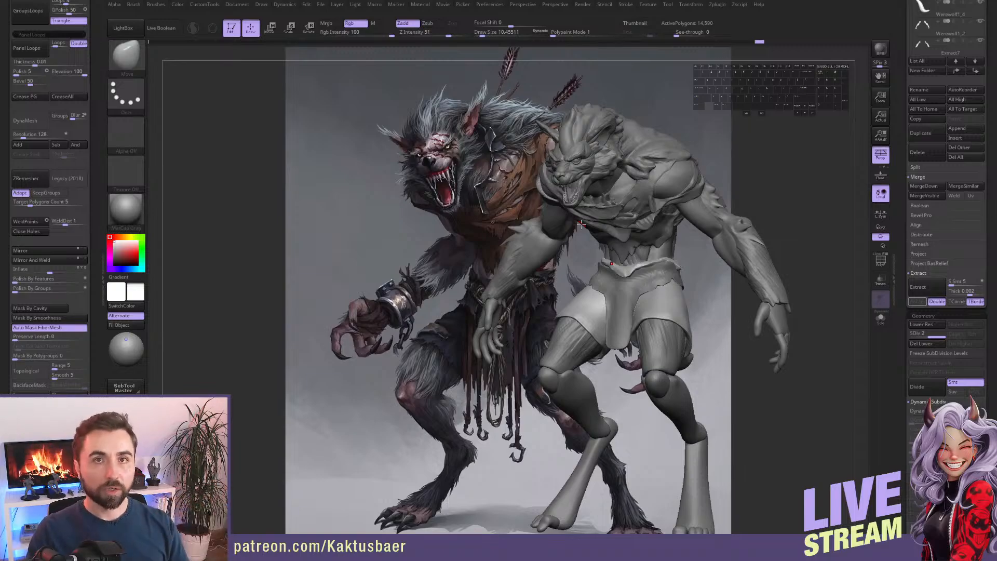
right_click_drag(593, 275, 666, 263, "alt")
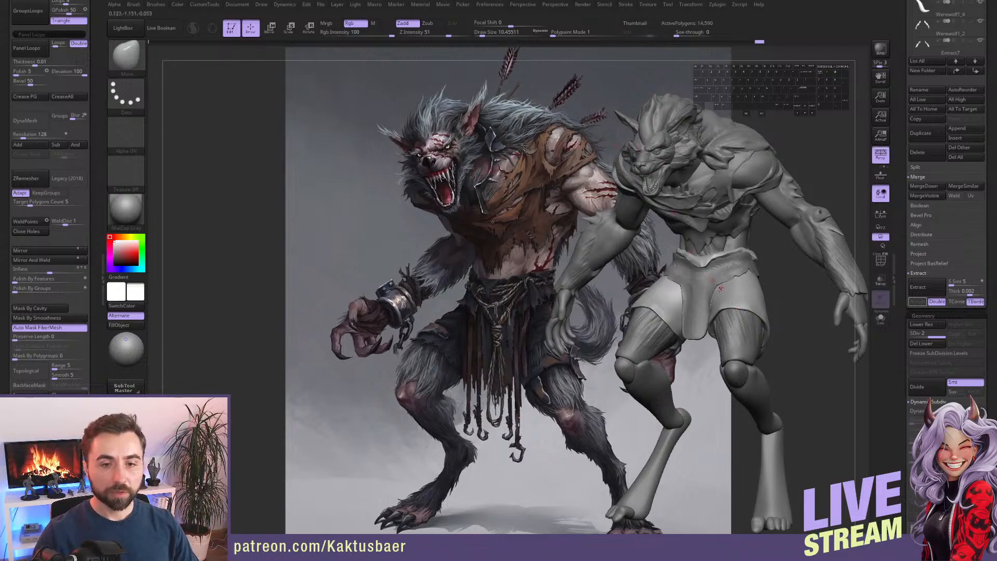
right_click_drag(720, 289, 741, 311)
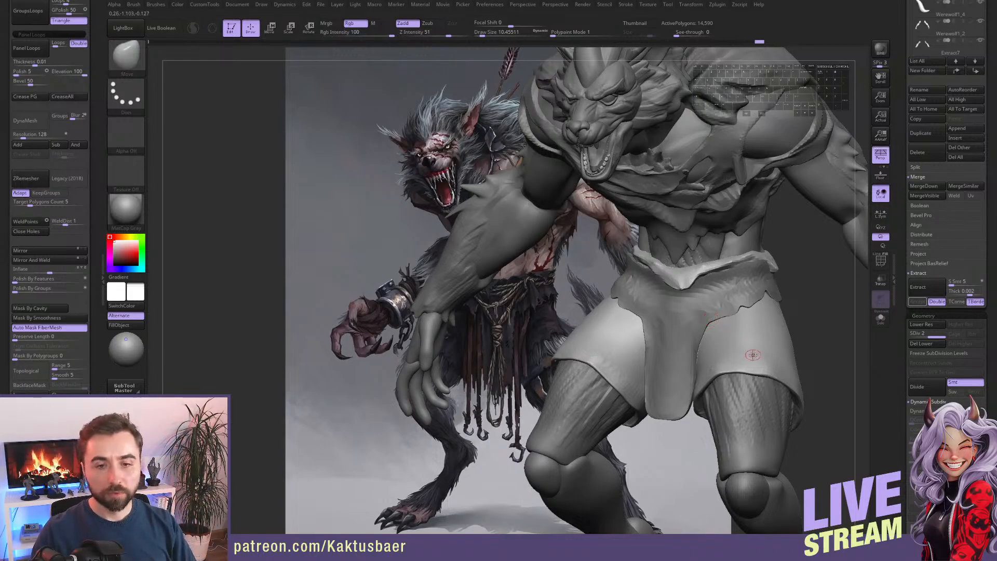
right_click_drag(737, 357, 716, 361)
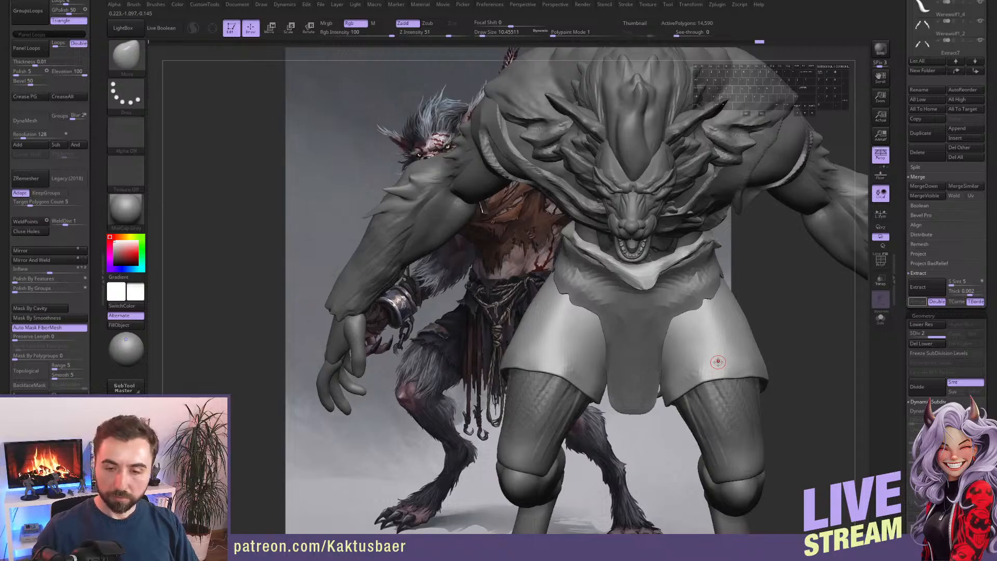
right_click_drag(679, 312, 709, 348)
left_click_drag(705, 345, 767, 353)
right_click_drag(767, 353, 764, 337)
mouse_move(762, 337)
left_mouse_down()
mouse_move(751, 338)
mouse_move(774, 332)
left_mouse_up()
right_click_drag(775, 329, 722, 304)
left_click_drag(715, 302, 719, 298)
right_click_drag(719, 298, 727, 302)
Extend the ragged left-leg hem toward the inner thigh with Move at about 25 and 18.
key("s")
left_click_drag(727, 304, 707, 298)
key("s")
key("s")
key("s")
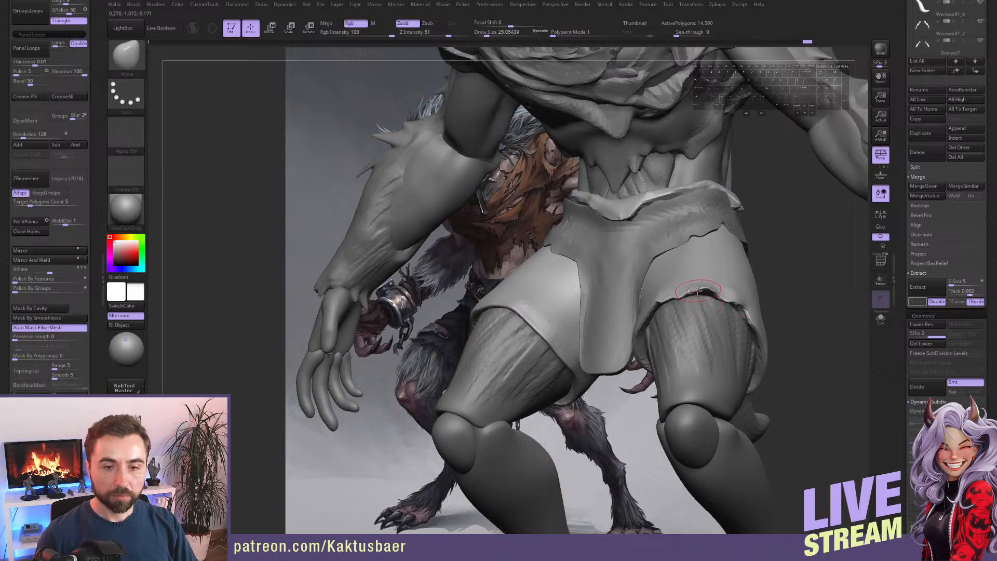
right_click_drag(678, 290, 672, 301)
left_click_drag(666, 300, 666, 305)
mouse_move(667, 305)
right_mouse_down()
mouse_move(694, 309)
mouse_move(681, 356)
right_mouse_up()
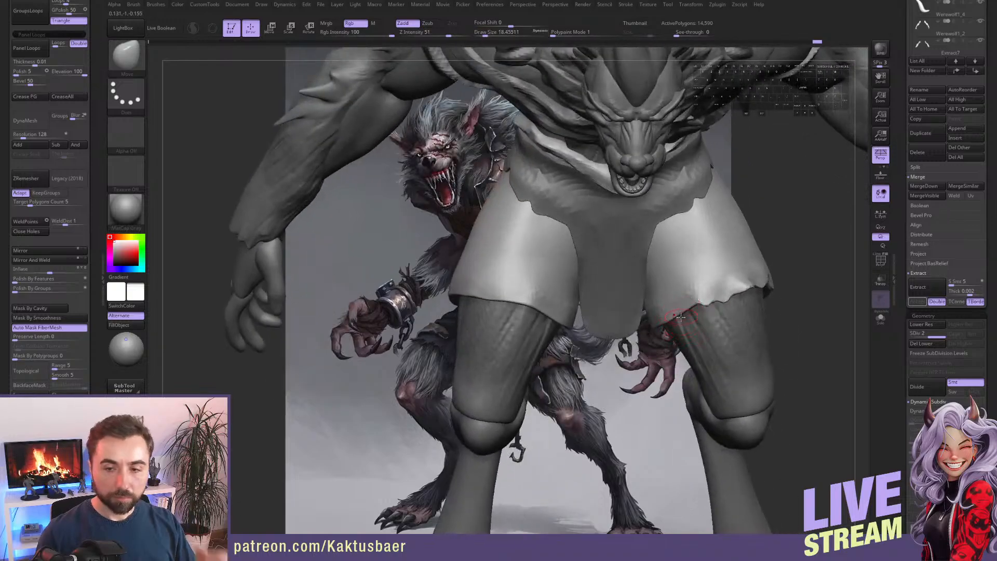
Shape a smaller tear in the left leg's inner-thigh hem with Move at about 10.5.
right_click_drag(681, 314, 688, 321)
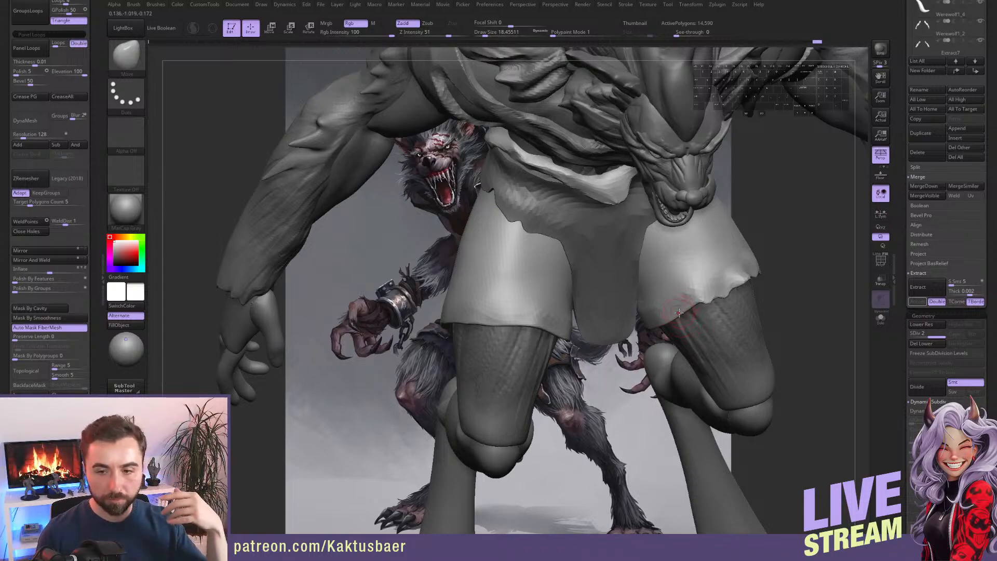
right_click_drag(679, 314, 681, 315)
left_click_drag(693, 310, 684, 310)
key("s")
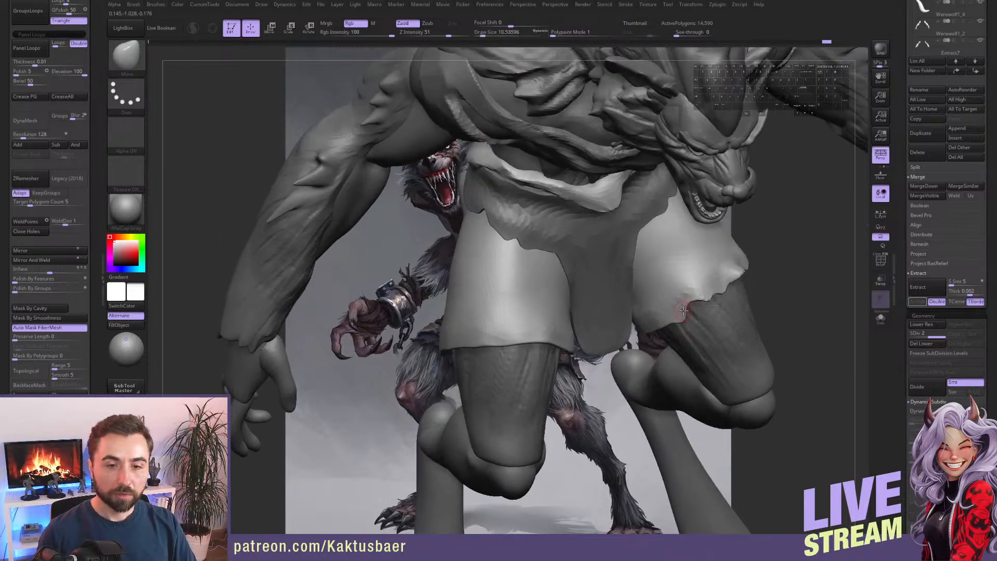
mouse_move(684, 310)
right_mouse_down()
mouse_move(683, 322)
mouse_move(780, 278)
mouse_move(671, 279)
right_mouse_up()
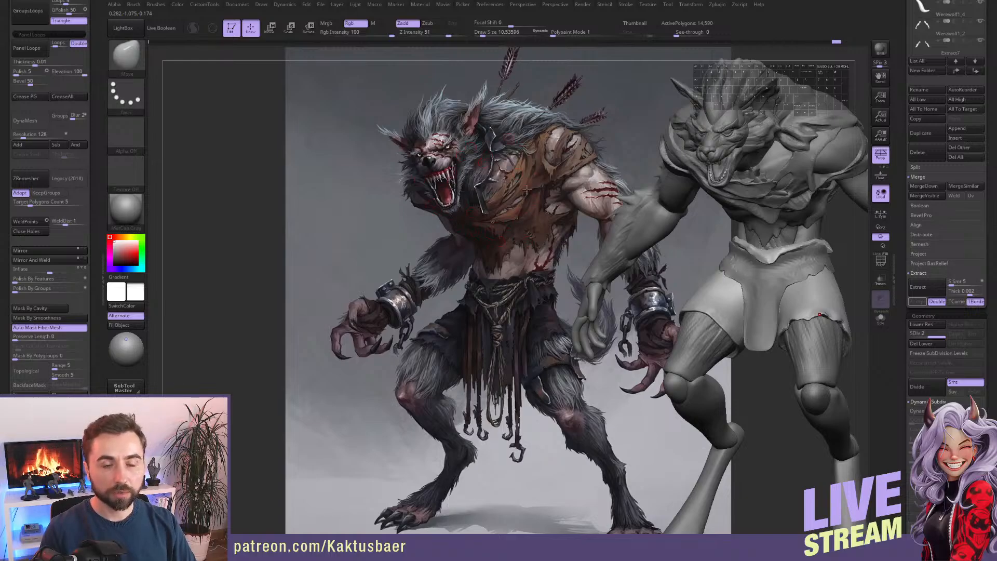
Build up diagonal folds on both upper thighs beside the loincloth with ClayBuildup at about 15.5, and smooth them.
mouse_move(788, 270)
right_mouse_down("alt")
mouse_move(621, 260)
mouse_move(648, 294)
mouse_move(646, 311)
right_mouse_up("alt")
mouse_move(626, 278)
right_mouse_down()
mouse_move(618, 267)
mouse_move(620, 288)
mouse_move(623, 265)
mouse_move(535, 288)
mouse_move(539, 307)
mouse_move(451, 329)
mouse_move(444, 318)
right_mouse_up()
key("b")
key("c")
key("b")
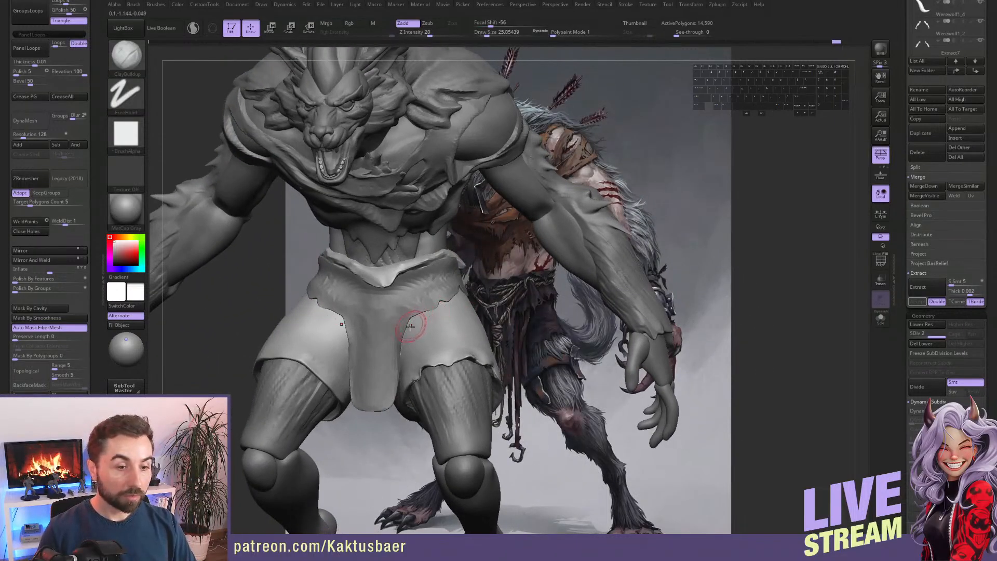
mouse_move(410, 326)
left_mouse_down()
mouse_move(456, 307)
mouse_move(417, 325)
mouse_move(430, 321)
mouse_move(414, 336)
left_mouse_up()
right_click_drag(423, 336, 433, 315)
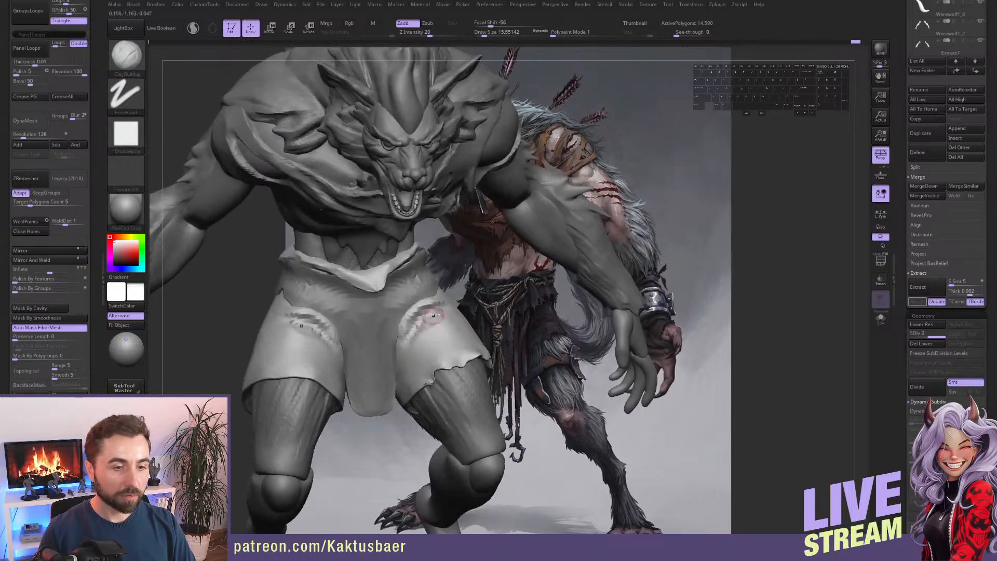
left_click_drag(430, 318, 422, 334, "shift")
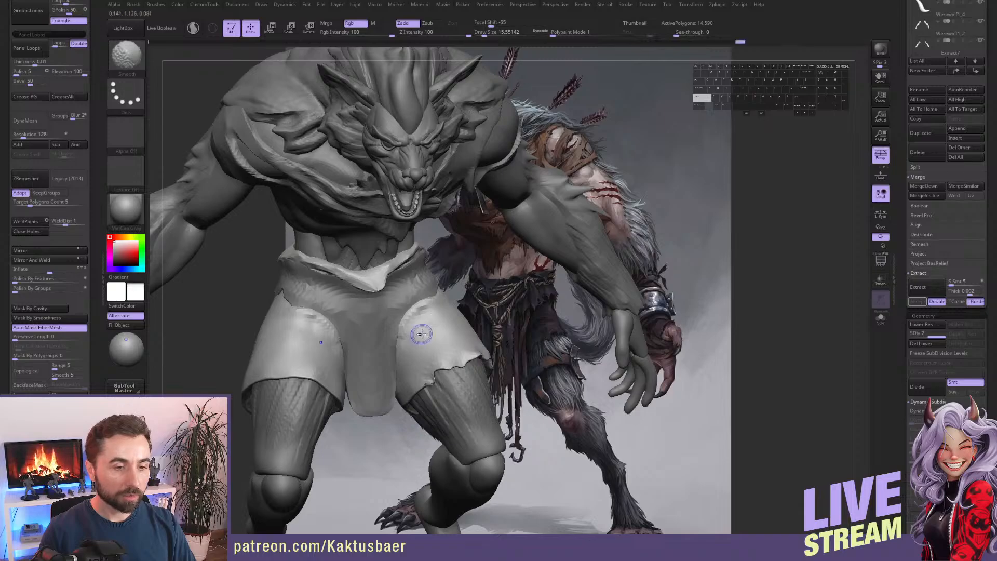
Build up cloth folds on the hip and above the shorts' back hem with ClayBuildup at about 15.5, carving between them.
mouse_move(421, 334)
right_mouse_down()
mouse_move(461, 314)
mouse_move(468, 327)
mouse_move(467, 313)
mouse_move(465, 330)
mouse_move(454, 315)
right_mouse_up()
key("alt+s")
key("alt+s")
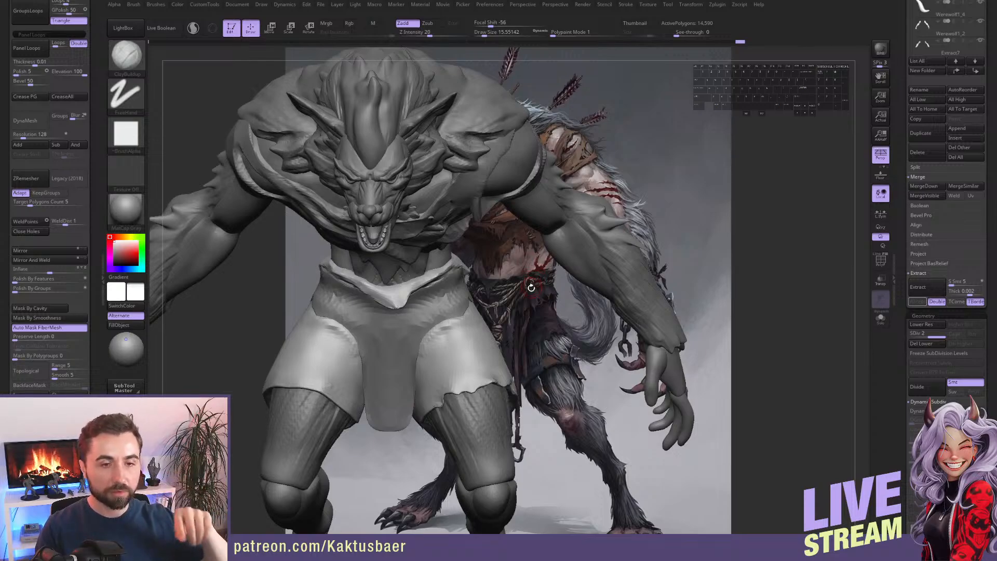
mouse_move(474, 321)
left_mouse_down()
mouse_move(455, 326)
mouse_move(521, 315)
mouse_move(481, 343)
left_mouse_up()
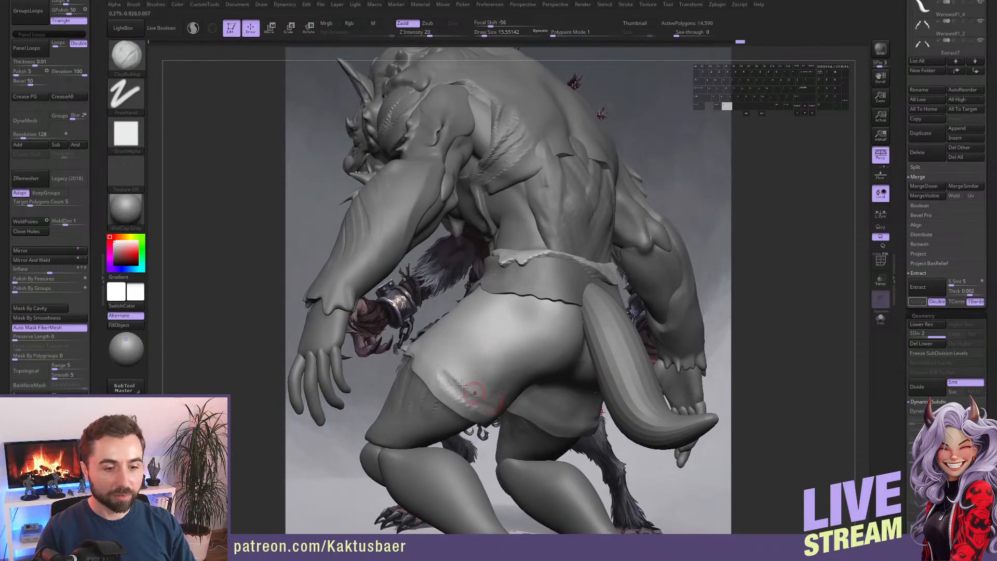
left_click_drag(462, 406, 463, 357)
left_click_drag(537, 378, 498, 374, "alt")
mouse_move(536, 370)
left_mouse_down()
mouse_move(482, 356)
mouse_move(493, 359)
left_mouse_up()
Smooth the built-up folds around the back and side of the shorts into the surrounding cloth.
mouse_move(491, 361)
left_mouse_down("shift")
mouse_move(511, 375)
mouse_move(506, 368)
mouse_move(533, 361)
mouse_move(479, 388)
mouse_move(488, 394)
mouse_move(496, 385)
mouse_move(481, 351)
left_mouse_up("shift")
right_click_drag(522, 339, 602, 346)
right_click_drag(446, 333, 508, 333)
mouse_move(508, 332)
right_mouse_down("alt")
mouse_move(535, 342)
mouse_move(572, 328)
mouse_move(533, 321)
right_mouse_up("alt")
mouse_move(533, 321)
left_mouse_down("shift")
mouse_move(539, 294)
mouse_move(493, 310)
left_mouse_up("shift")
right_click_drag(483, 325, 512, 335)
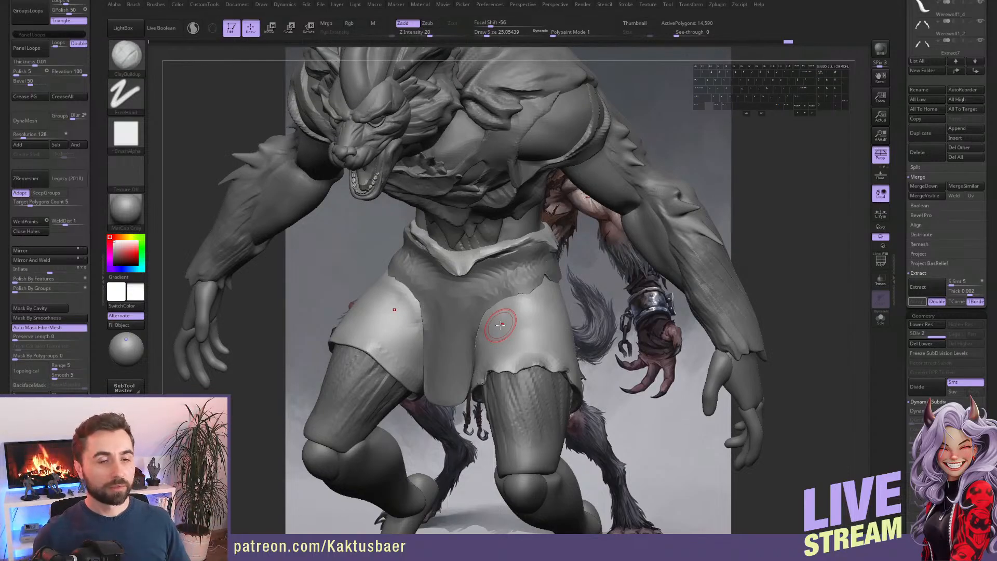
Reshape the jagged inner hem of the left shorts leg with Move at about 13 and 18.
mouse_move(511, 286)
right_mouse_down()
mouse_move(516, 318)
mouse_move(531, 289)
right_mouse_up()
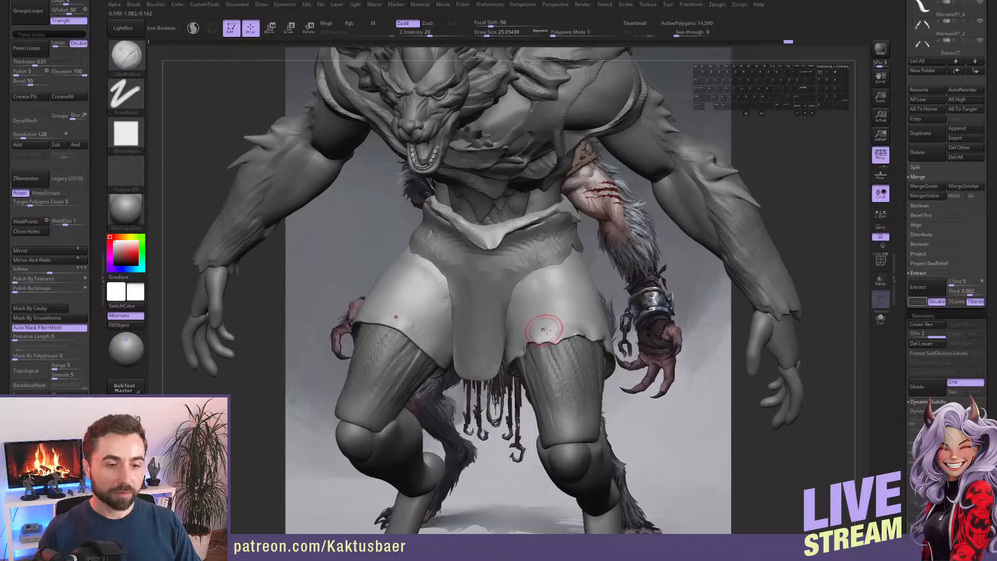
mouse_move(523, 331)
right_mouse_down()
mouse_move(532, 341)
mouse_move(538, 329)
mouse_move(526, 331)
right_mouse_up()
key("b")
key("d")
key("s")
key("b")
key("c")
key("b")
key("b")
key("m")
key("v")
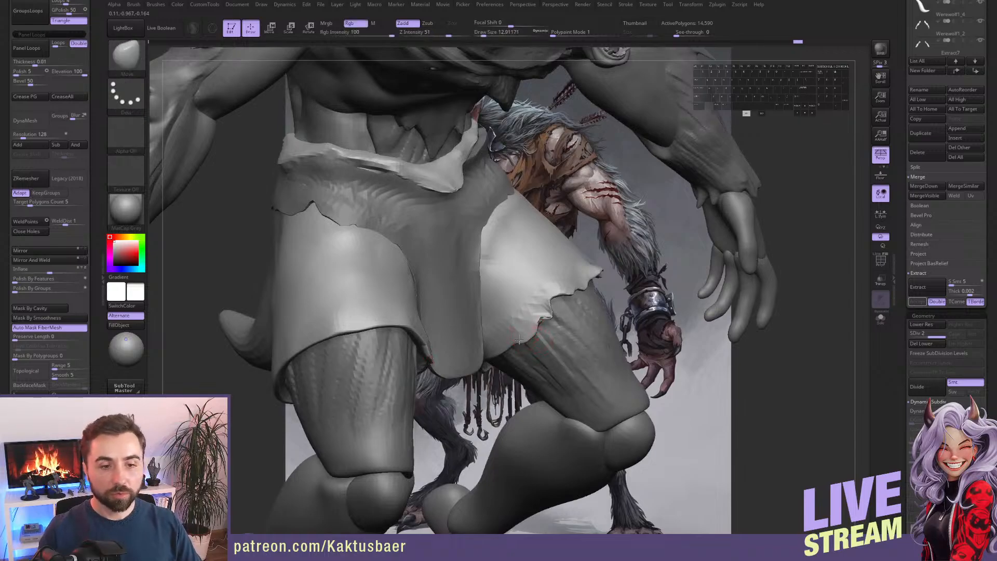
right_click_drag(517, 325, 521, 310)
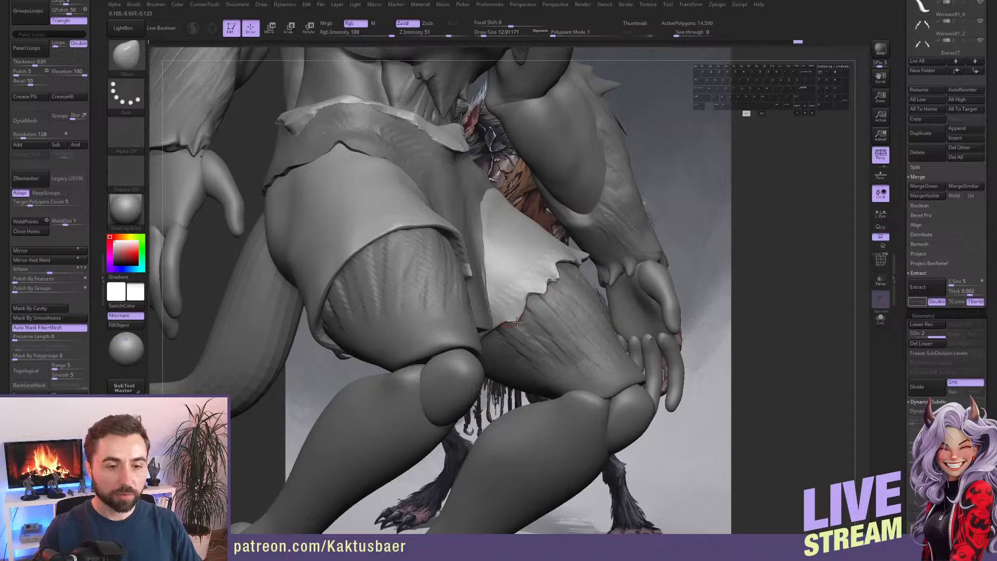
key("s")
left_click_drag(518, 315, 514, 313)
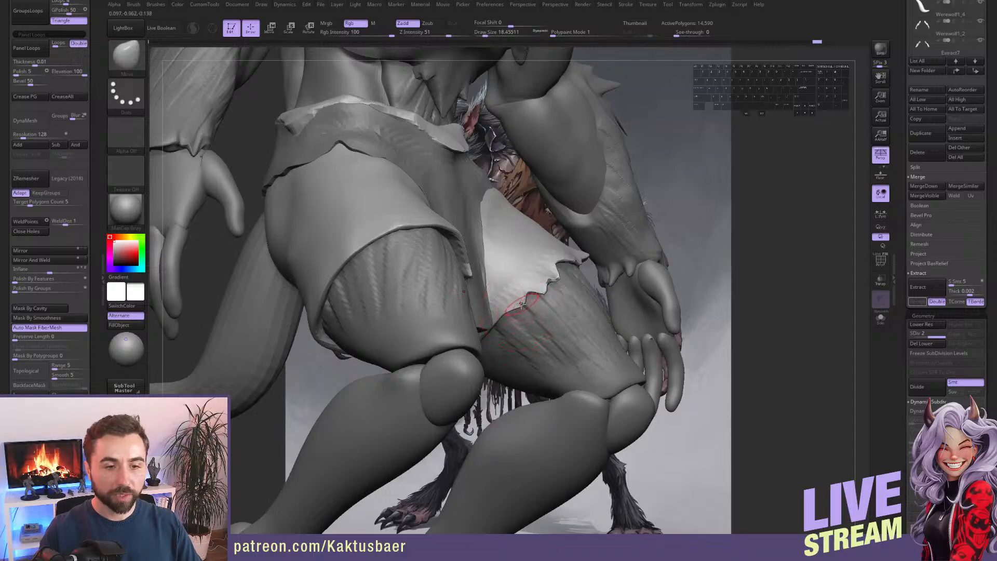
Adjust the inner-thigh hem beside the loincloth from below with Move at about 18 to 23.
right_click_drag(524, 313, 476, 310)
key("s")
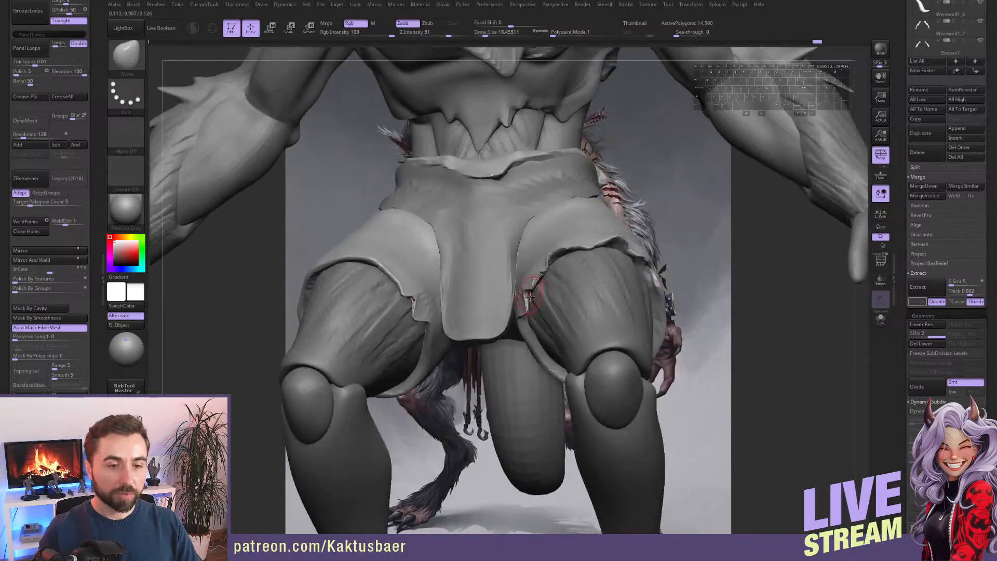
key("s")
mouse_move(530, 306)
left_mouse_down()
mouse_move(542, 305)
mouse_move(526, 300)
left_mouse_up()
key("s")
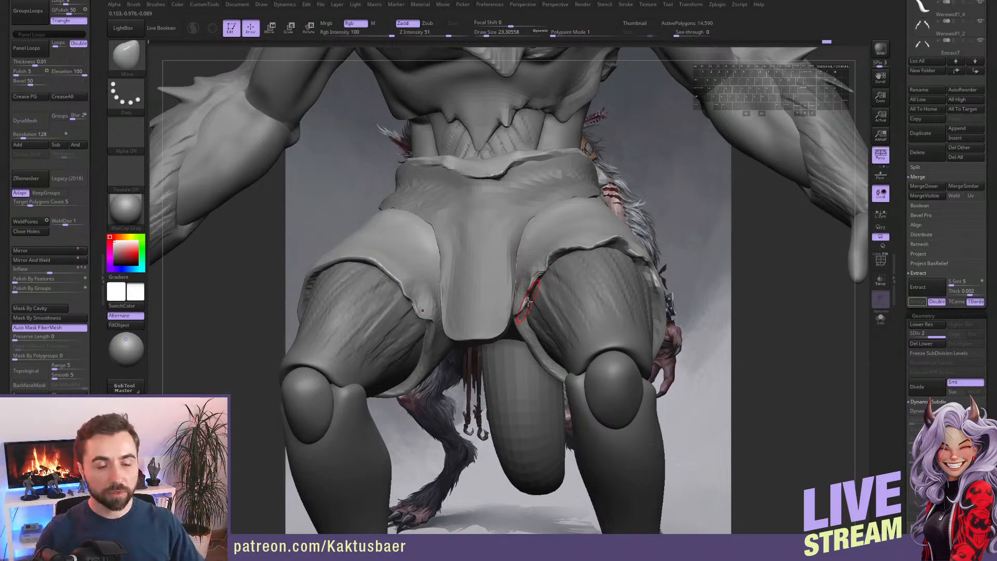
Smooth the inner-thigh hem and refine its torn edge with Move at about 22.
right_click_drag(583, 333, 611, 327)
left_click_drag(523, 283, 526, 272, "shift")
right_click_drag(518, 267, 540, 240, "alt")
right_click_drag(540, 240, 542, 283)
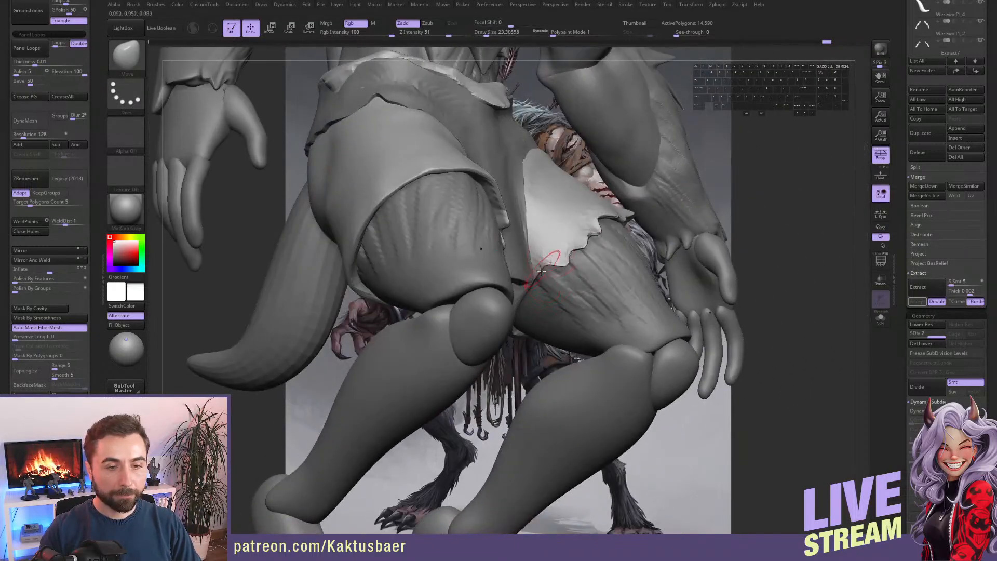
key("bracketleft")
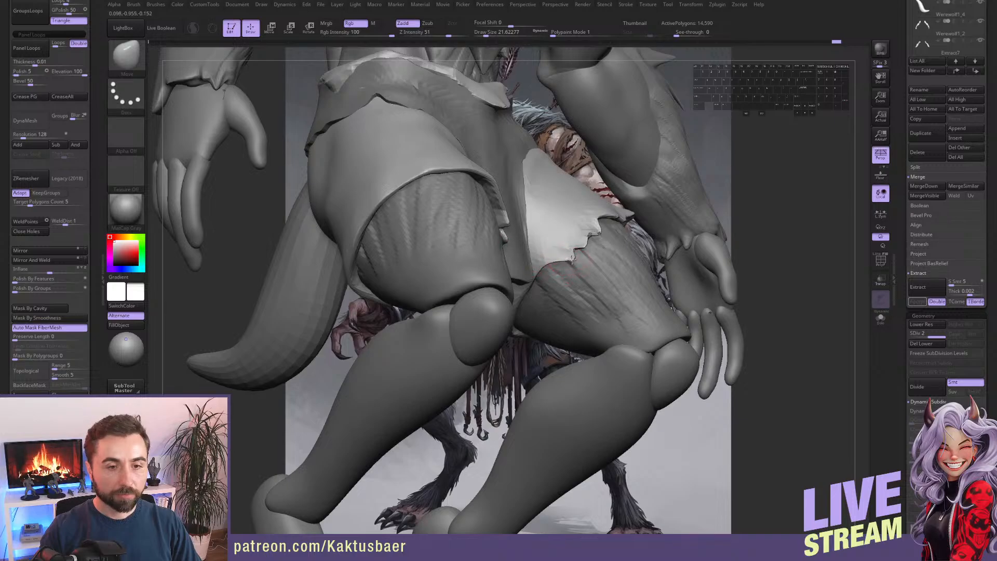
Pull uneven torn tips into the front and outer hem of the right shorts leg with Move at about 22 to 35.
right_click_drag(577, 254, 505, 266)
key("bracketleft")
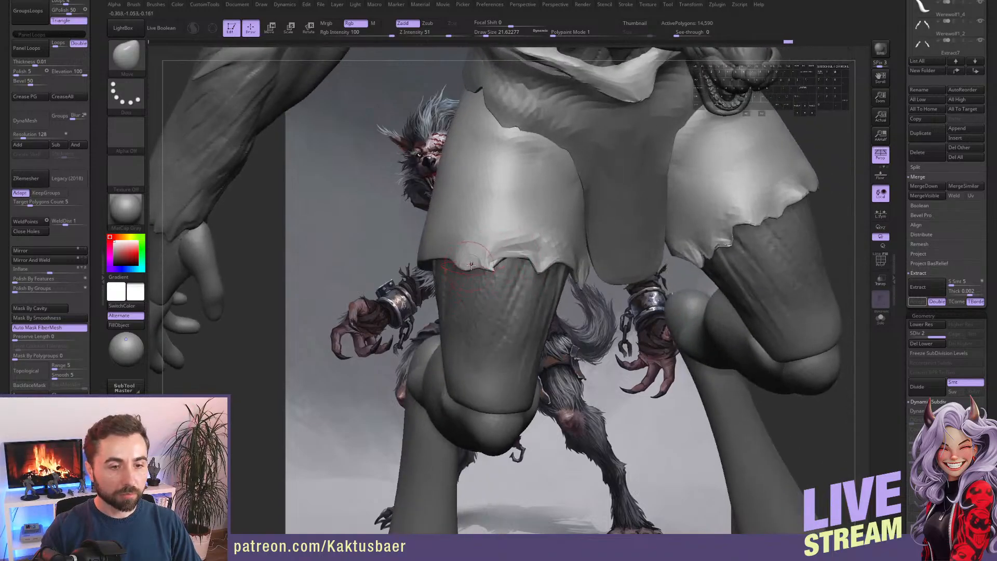
mouse_move(471, 265)
right_mouse_down()
mouse_move(485, 276)
mouse_move(475, 287)
mouse_move(446, 275)
mouse_move(461, 293)
right_mouse_up()
key("bracketright")
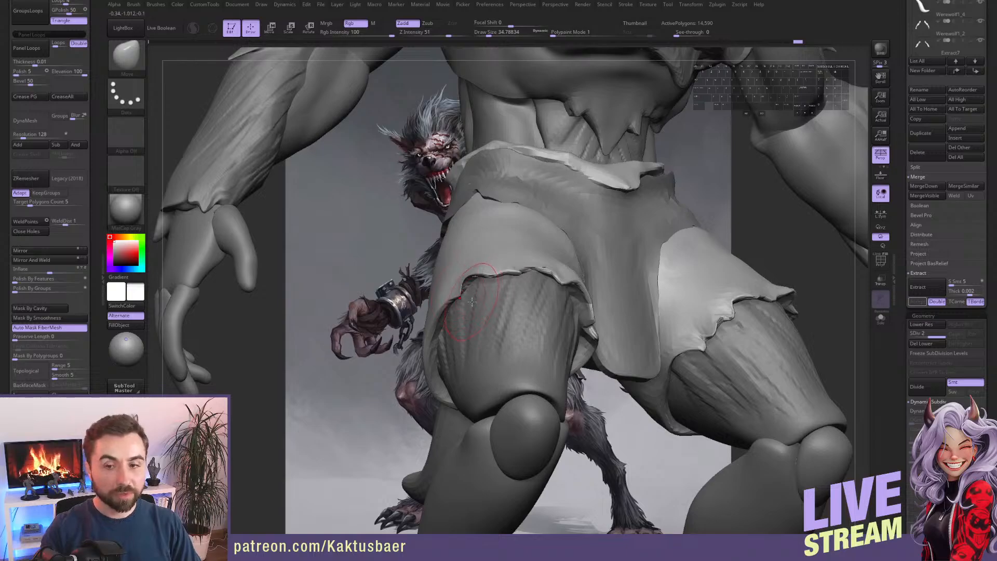
key("bracketleft")
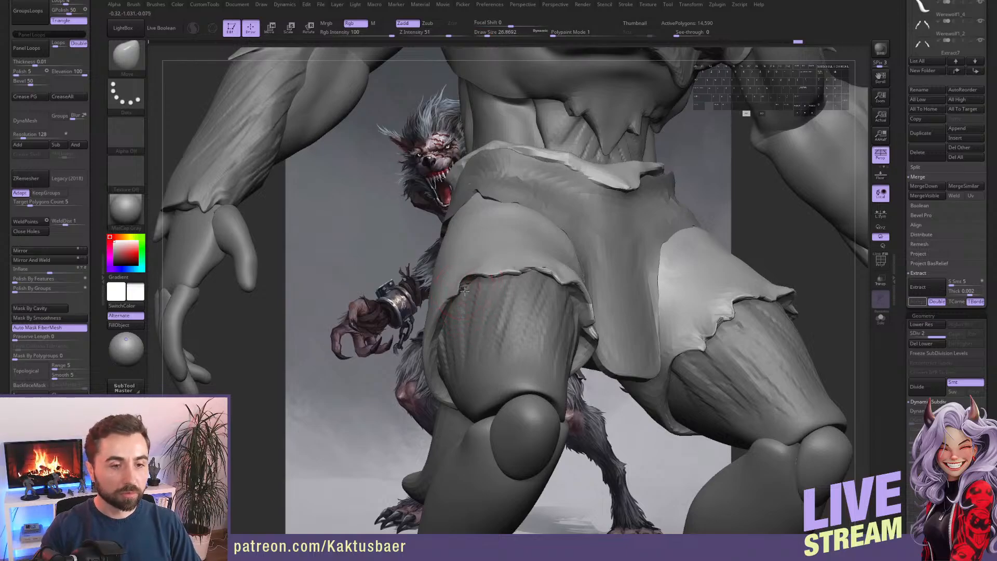
Smooth the cloth above the right shorts leg's torn hem, from the outer side across the front, at about 27.
right_click_drag(468, 285, 479, 250)
left_click_drag(477, 253, 462, 262, "shift")
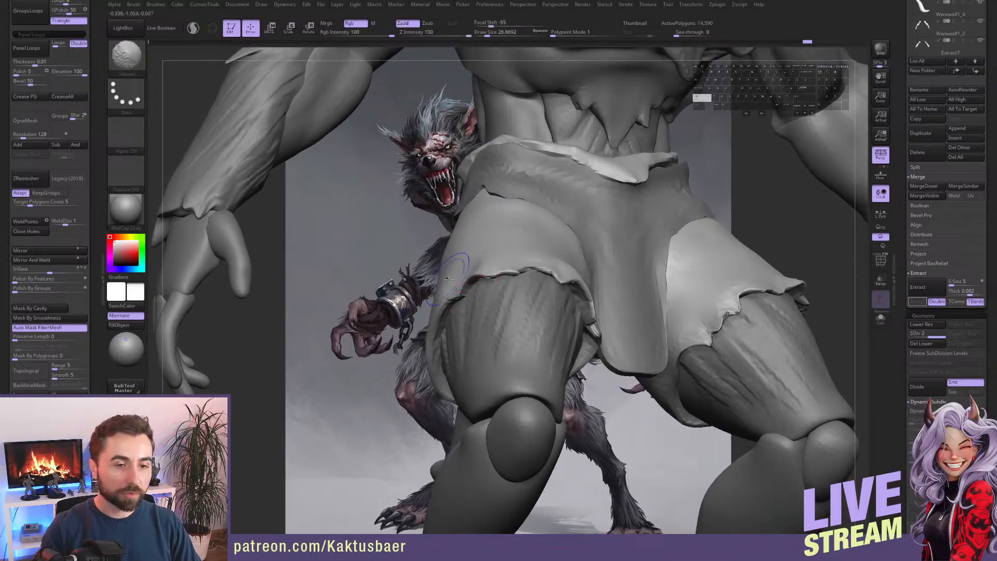
mouse_move(461, 263)
right_mouse_down()
mouse_move(475, 258)
mouse_move(468, 240)
right_mouse_up()
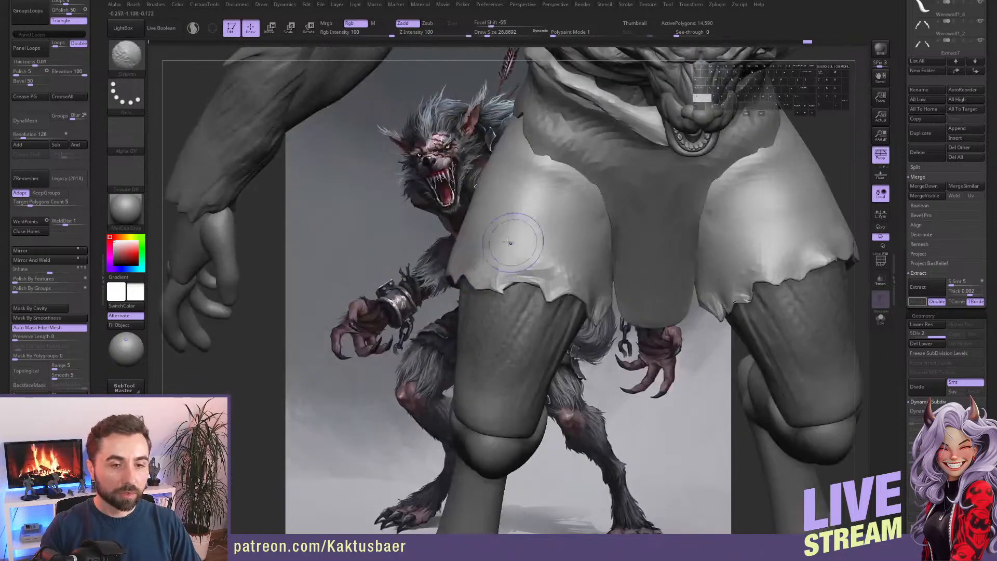
left_click_drag(510, 260, 559, 275, "shift")
Sculpt a raised diagonal fold and a carved crease from the loincloth toward each hip at about 27.
mouse_move(550, 270)
right_mouse_down()
mouse_move(558, 241)
mouse_move(644, 236)
mouse_move(632, 256)
right_mouse_up()
key("3")
left_click_drag(600, 256, 664, 231)
left_click_drag(590, 252, 652, 225, "alt")
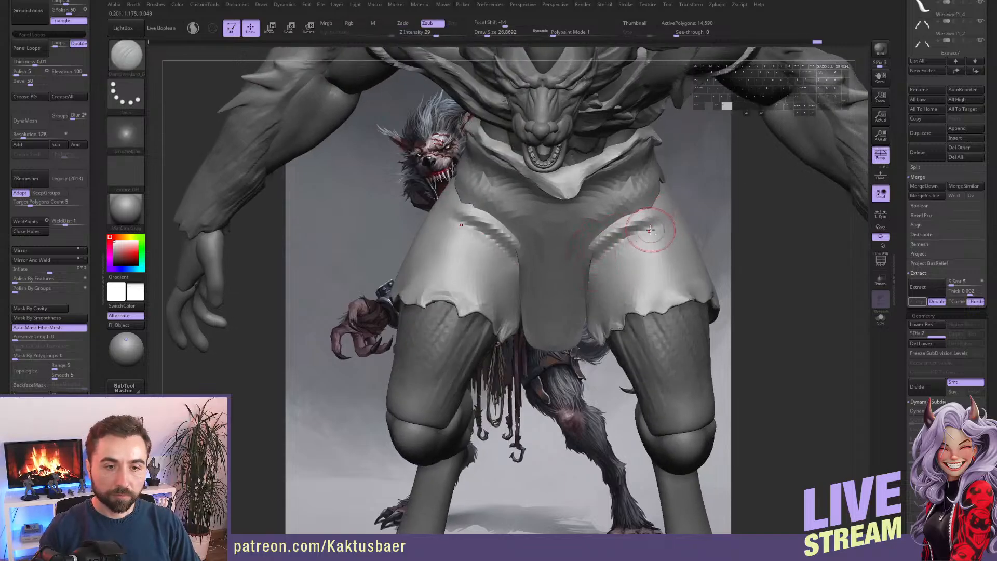
Shift the new creases on the upper thighs beside the loincloth with Move at about 41.
right_click_drag(652, 225, 614, 236)
key("1")
right_click_drag(581, 271, 576, 261)
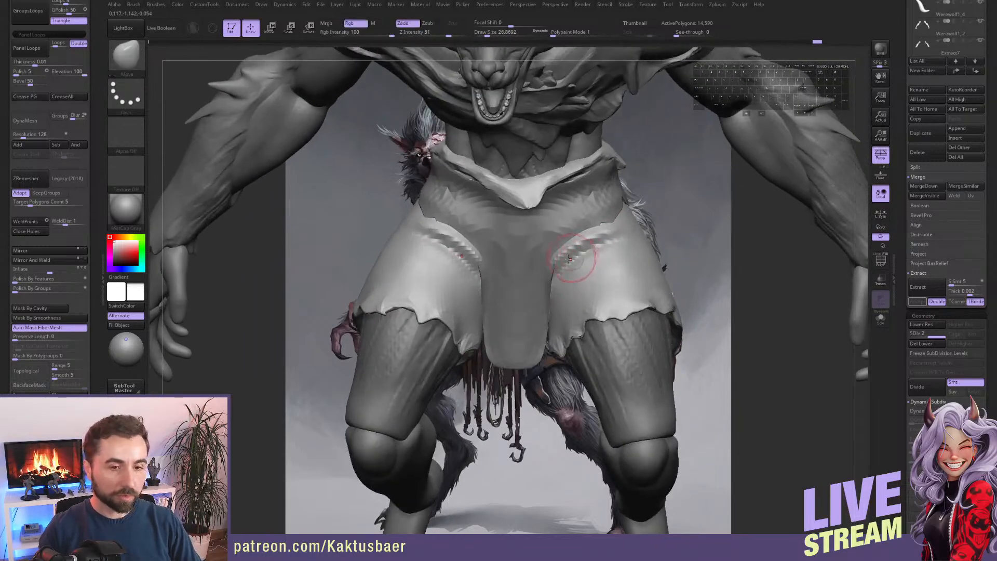
key("bracketright")
left_click_drag(557, 259, 568, 251)
right_click_drag(571, 248, 563, 224)
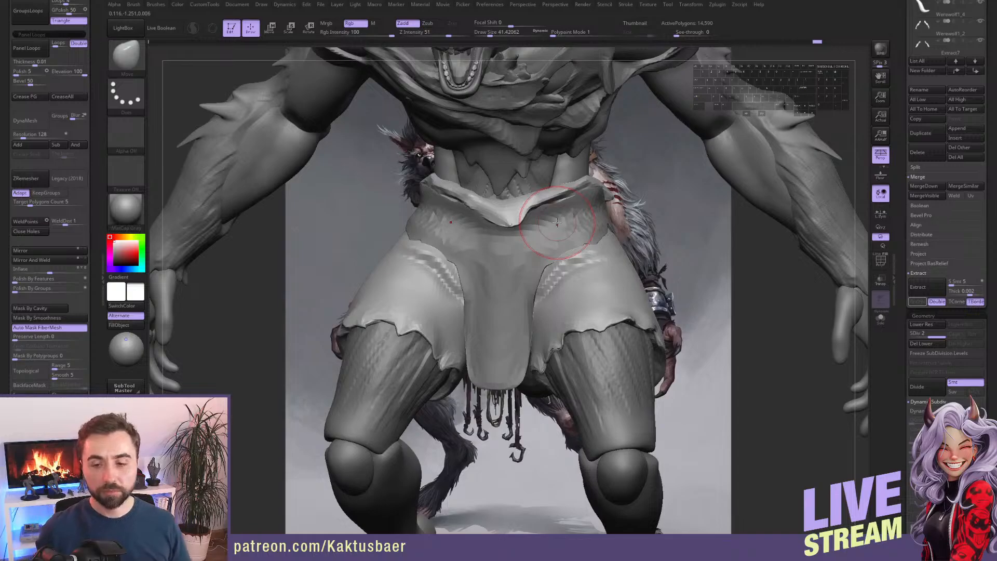
key("bracketright")
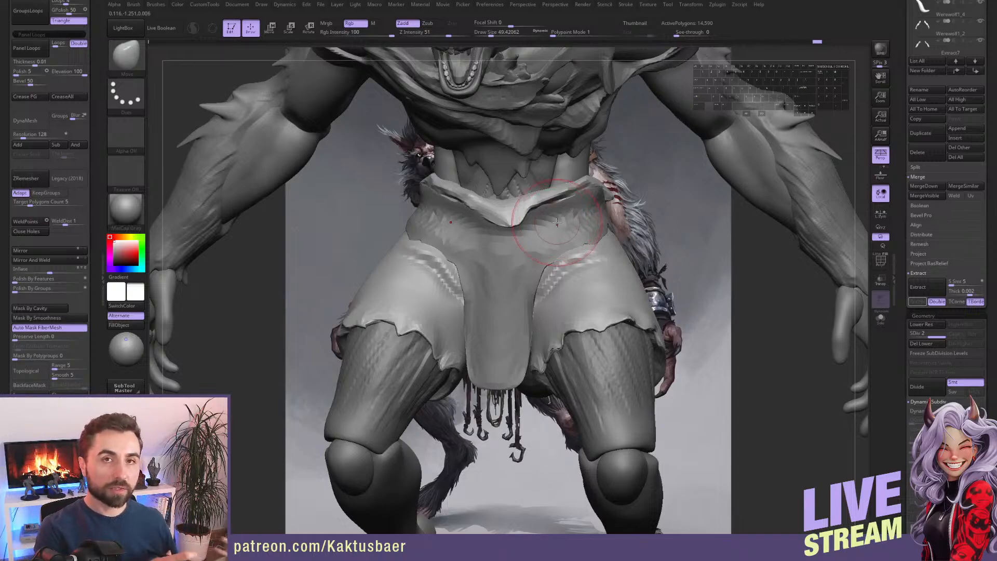
Adjust the shorts' surface on the left hip below the ragged waistband with Move at about 23.
mouse_move(616, 281)
right_mouse_down()
mouse_move(546, 258)
mouse_move(581, 270)
mouse_move(603, 264)
right_mouse_up()
key("s")
left_click_drag(598, 263, 588, 271)
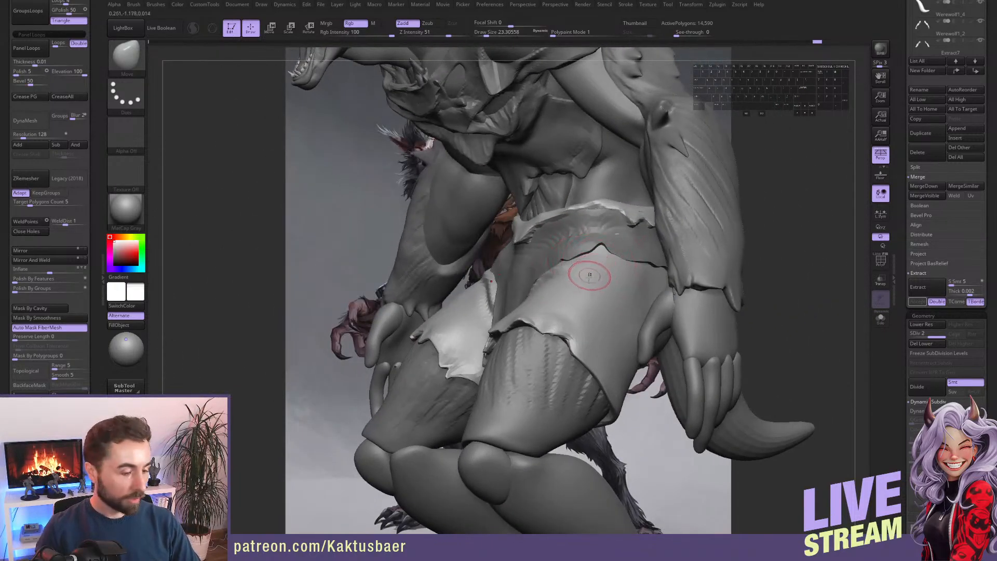
Carve more diagonal creases across the shorts' upper legs beside the loincloth with DamStandard at about 35 and smooth them lightly.
key("3")
mouse_move(590, 275)
right_mouse_down()
mouse_move(548, 276)
mouse_move(607, 262)
mouse_move(575, 284)
right_mouse_up()
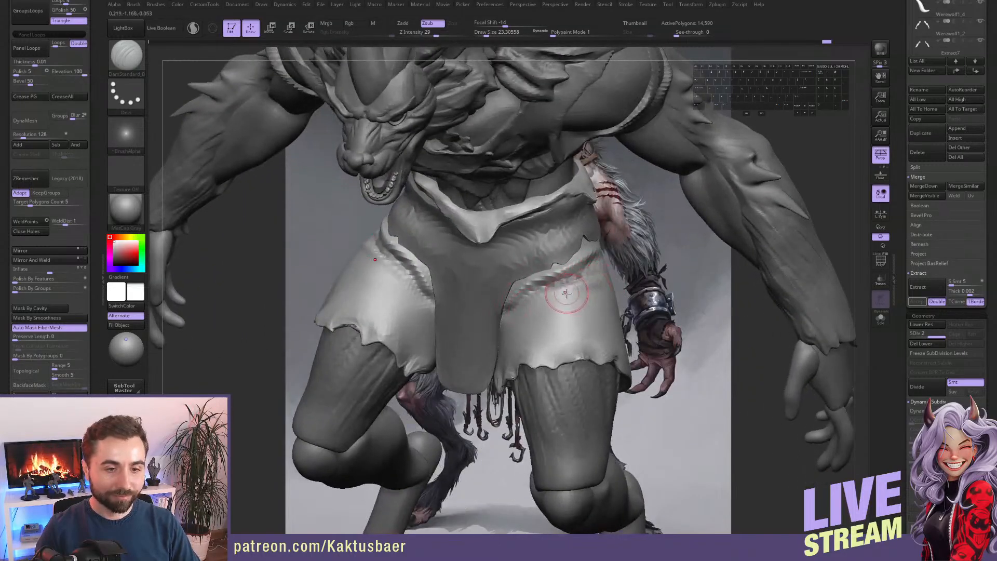
right_click_drag(559, 295, 486, 331)
left_click_drag(549, 308, 497, 354)
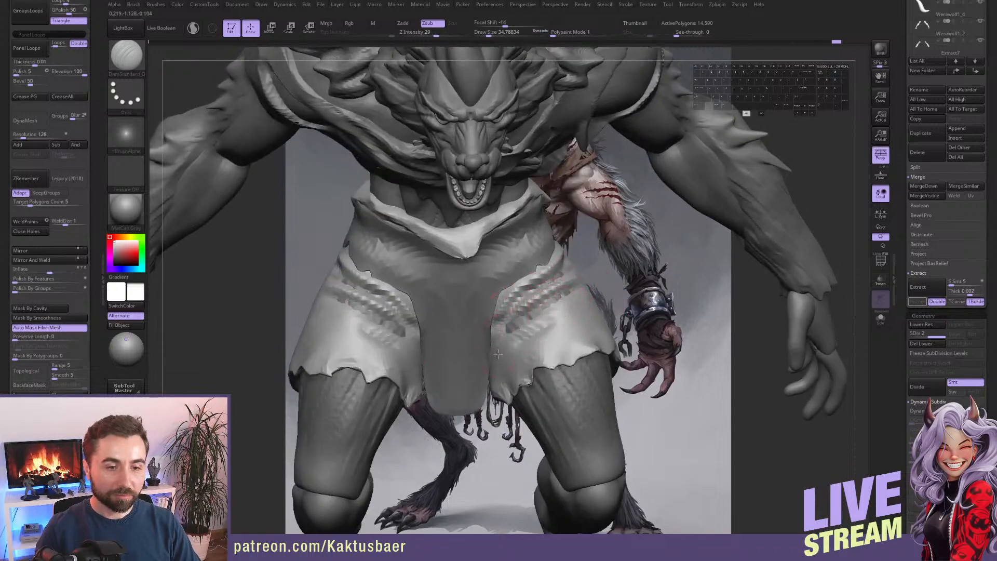
mouse_move(523, 328)
right_mouse_down("alt")
mouse_move(499, 296)
mouse_move(486, 309)
mouse_move(532, 318)
right_mouse_up("alt")
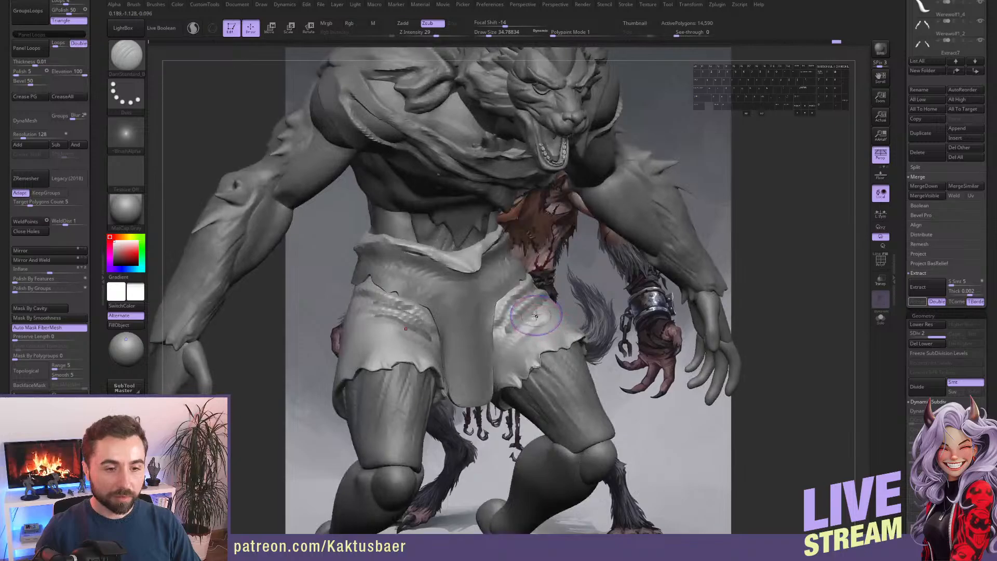
left_click_drag(525, 320, 540, 315, "shift")
Nudge the creased cloth on the shorts' upper legs beside the loincloth with Move at about 59.
right_click_drag(546, 319, 519, 322)
key("b")
key("m")
key("v")
left_click_drag(553, 304, 552, 301)
mouse_move(552, 301)
right_mouse_down("alt")
mouse_move(535, 273)
mouse_move(566, 271)
mouse_move(548, 270)
mouse_move(561, 266)
mouse_move(546, 260)
mouse_move(560, 252)
mouse_move(536, 241)
mouse_move(560, 267)
mouse_move(586, 214)
mouse_move(647, 213)
mouse_move(626, 220)
right_mouse_up("alt")
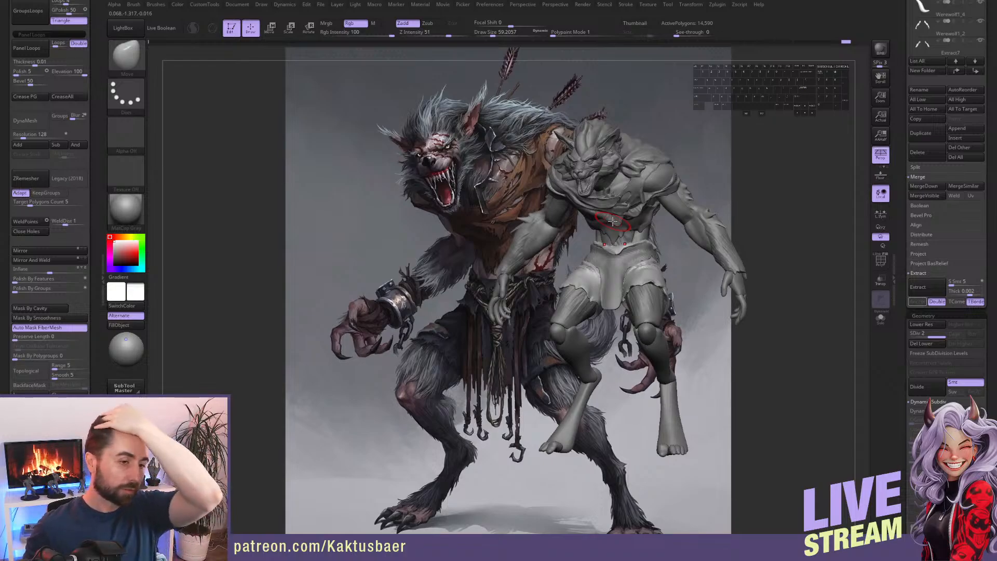
Isolate the arms subtool and mask a band around both wrists with a lasso.
left_click_drag(726, 270, 566, 273)
key("alt+s")
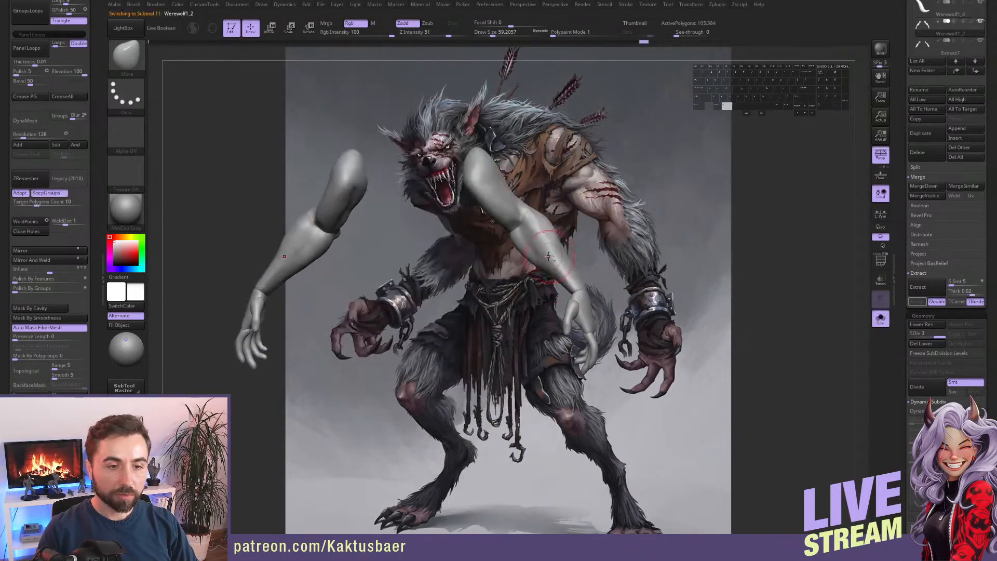
right_click_drag(552, 260, 598, 263, "alt")
key("ctrl+d")
mouse_move(601, 257)
left_mouse_down("ctrl")
mouse_move(552, 292)
mouse_move(591, 312)
mouse_move(612, 295)
left_mouse_up("ctrl")
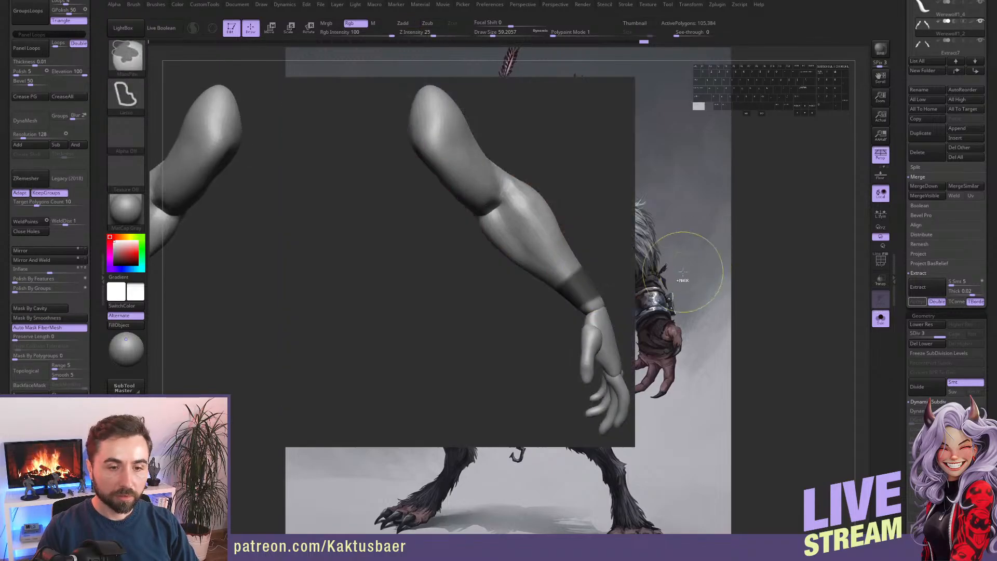
Extract the masked wrist bands as cuffs with thickness 0.01 and Double off, accept them, clear the mask and show all subtools.
left_click(918, 287)
left_click(964, 291)
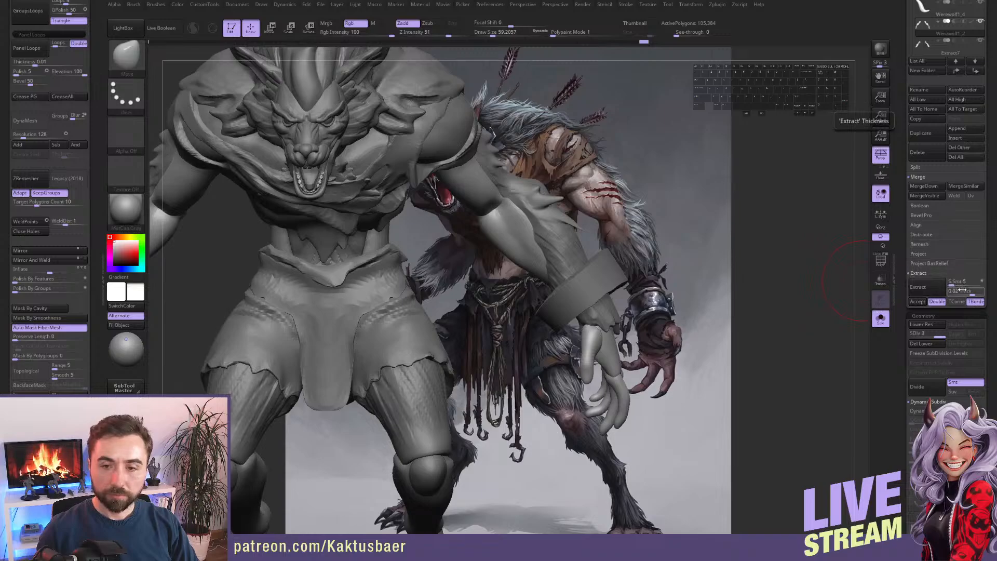
type("0.0")
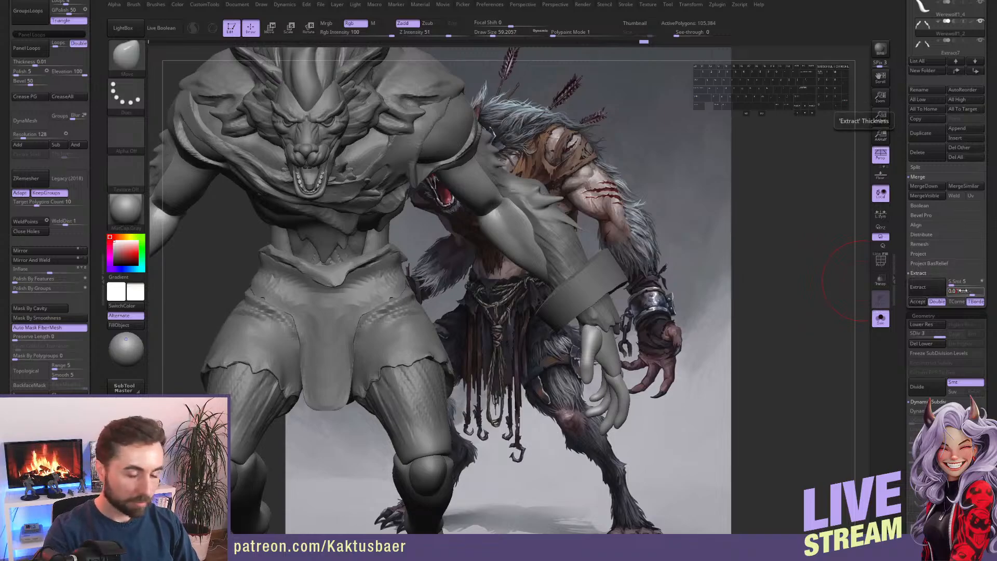
type("1")
key("Return")
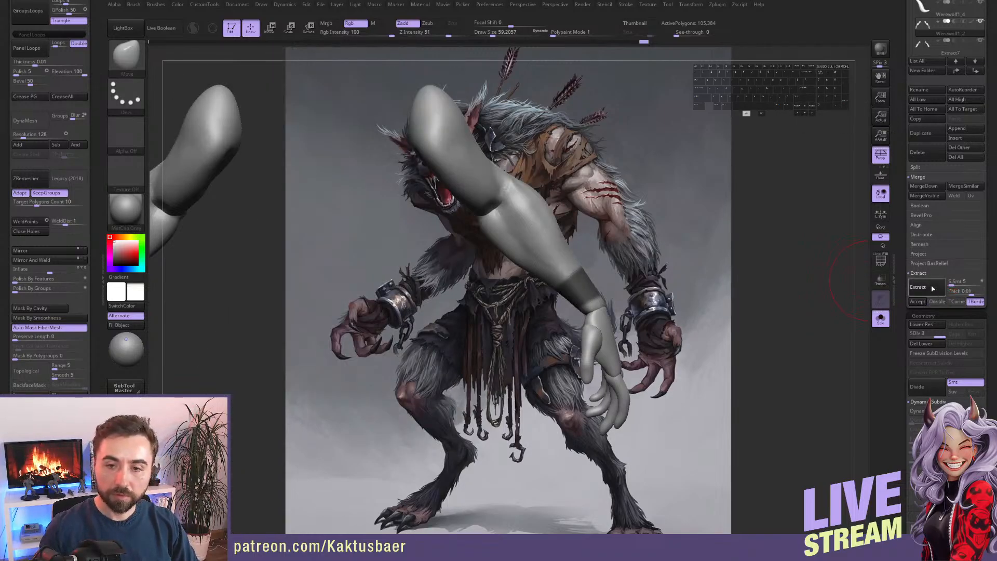
left_click(933, 289)
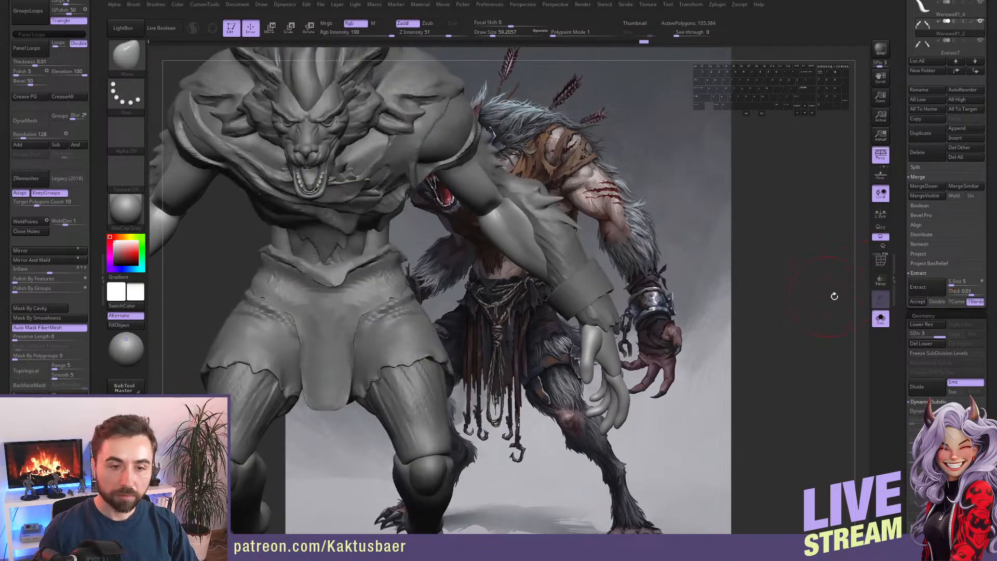
right_click(588, 284)
left_click(928, 289)
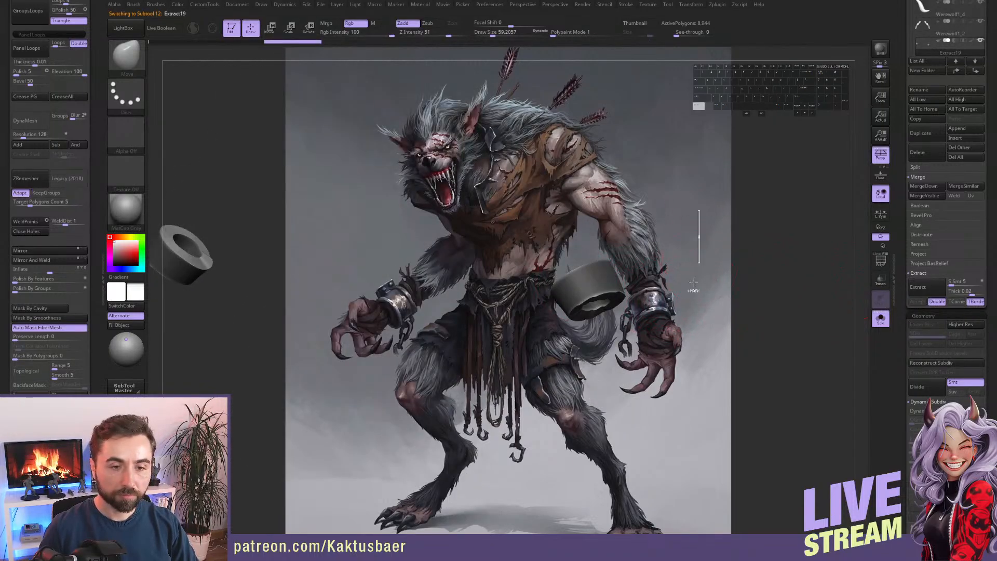
left_click_drag(694, 283, 694, 289, "ctrl")
left_click(881, 318)
Isolate the furry forearm subtool and hide its wrist end with a lasso selection near the cuff.
mouse_move(670, 291)
right_mouse_down()
mouse_move(636, 280)
mouse_move(602, 294)
mouse_move(612, 311)
right_mouse_up()
left_click(600, 316, "alt")
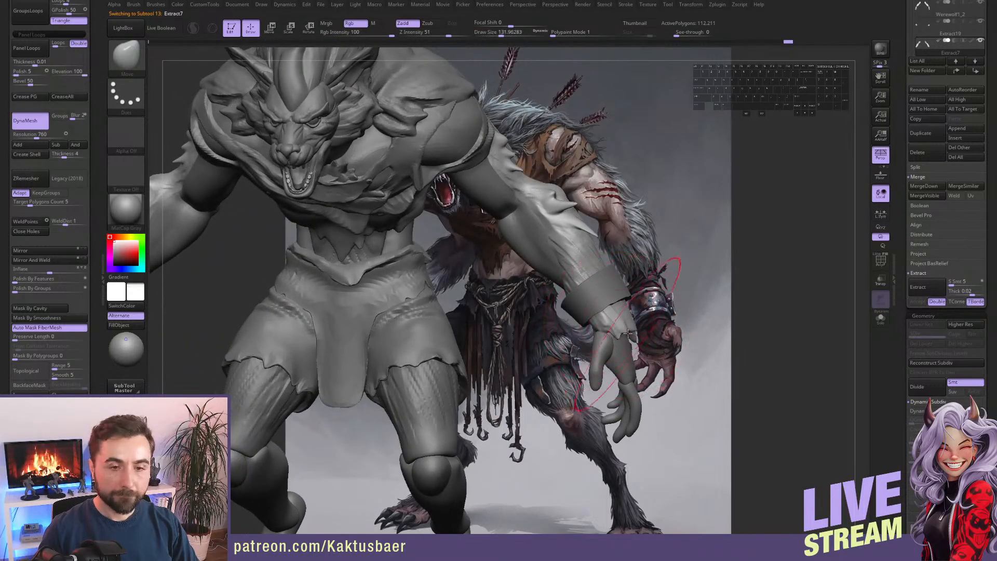
key("s")
left_click_drag(614, 314, 609, 315)
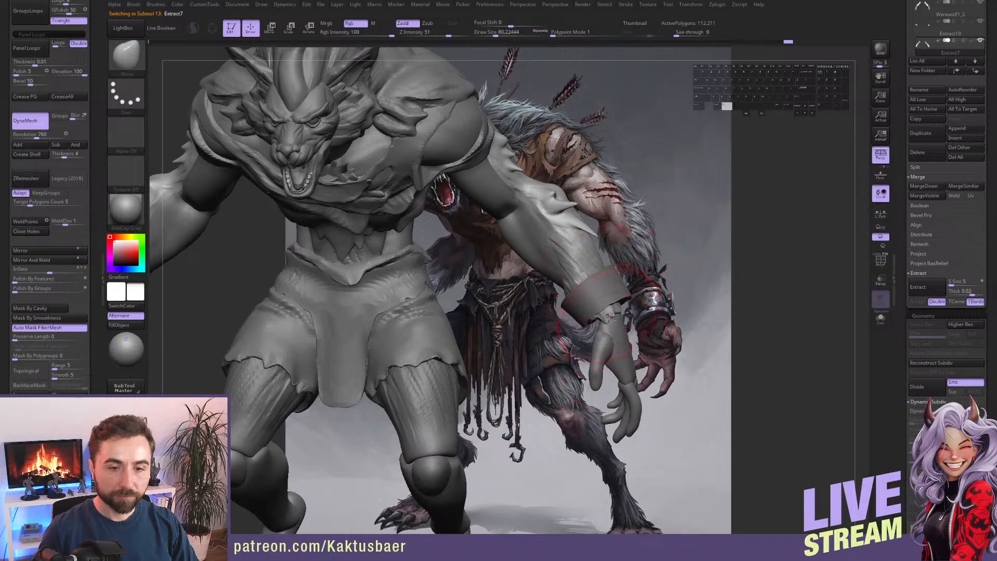
right_click_drag(611, 307, 665, 275)
right_click_drag(589, 287, 577, 300)
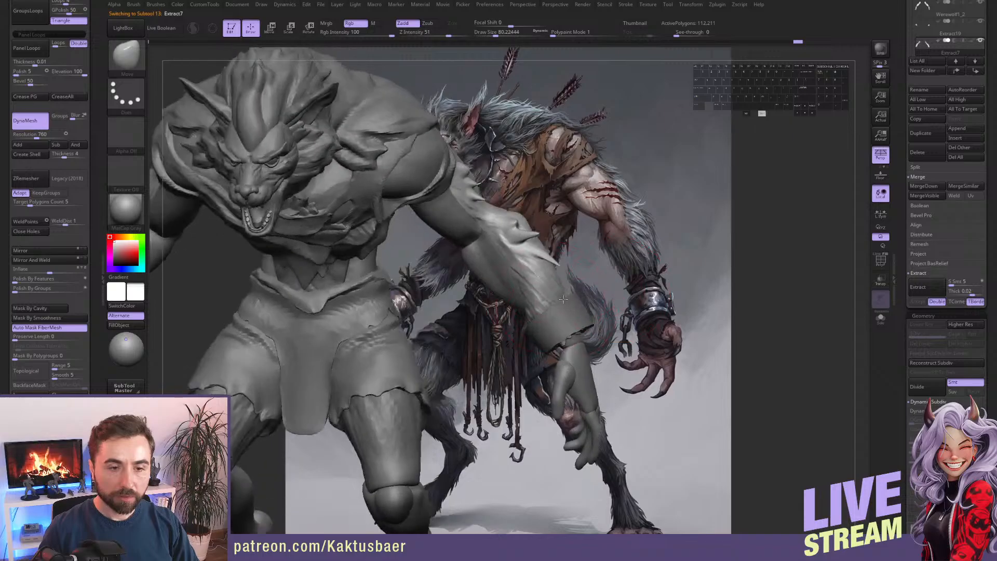
key("alt+s")
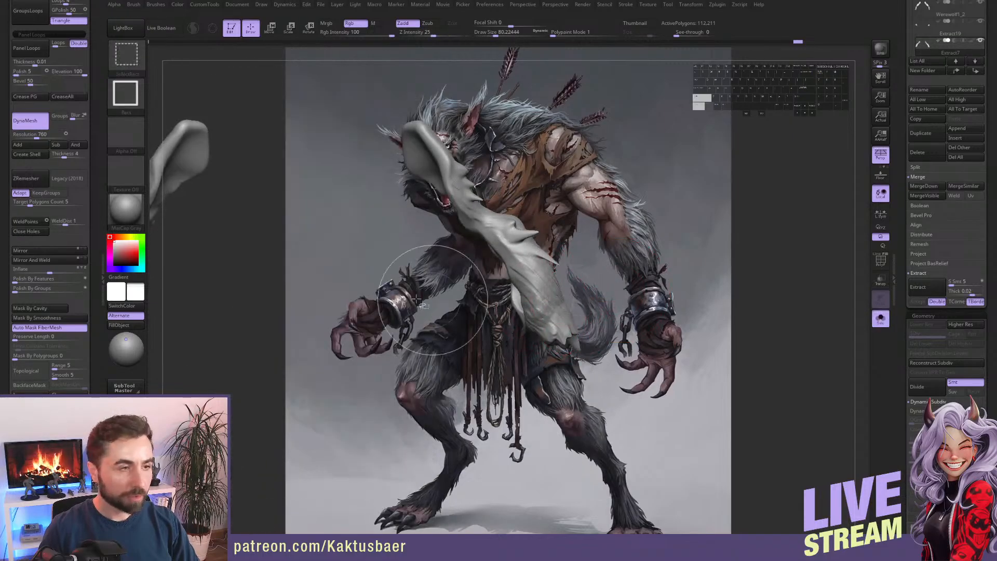
left_click(125, 93)
left_click(287, 104)
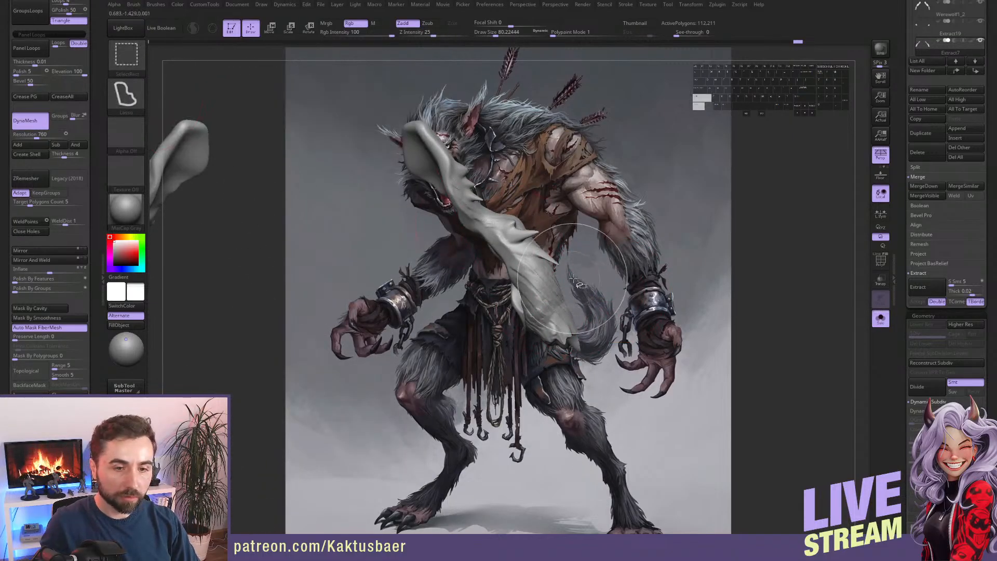
mouse_move(535, 276)
left_mouse_down("ctrl+shift")
mouse_move(670, 385)
mouse_move(525, 281)
left_mouse_up("ctrl+shift")
left_click_drag(610, 257, 622, 315, "ctrl+shift")
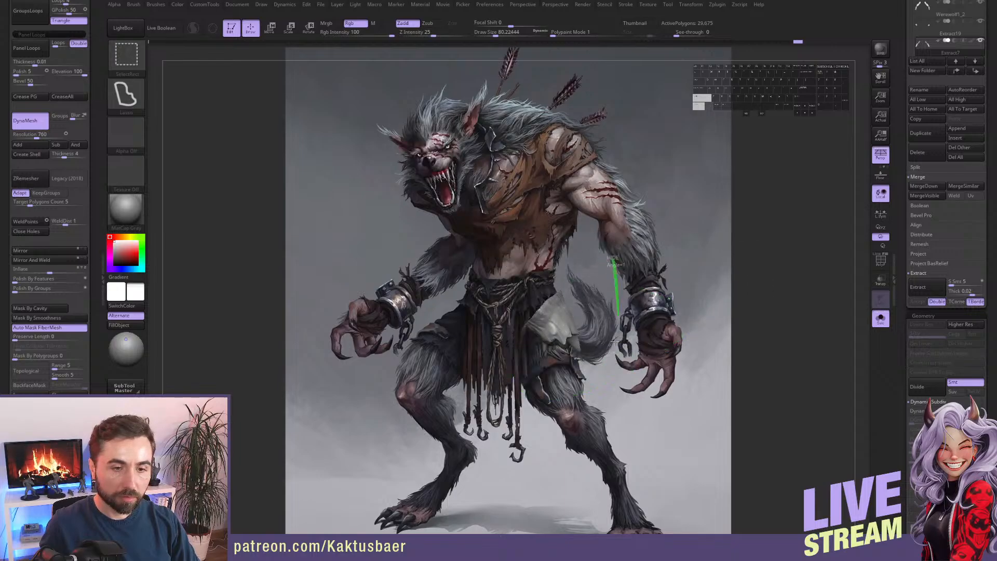
Check the trimmed forearm fur against the cuff and delete its hidden wrist part.
key("alt+s")
mouse_move(557, 306)
right_mouse_down()
mouse_move(619, 291)
mouse_move(567, 297)
mouse_move(558, 314)
mouse_move(568, 317)
right_mouse_up()
key("alt+s")
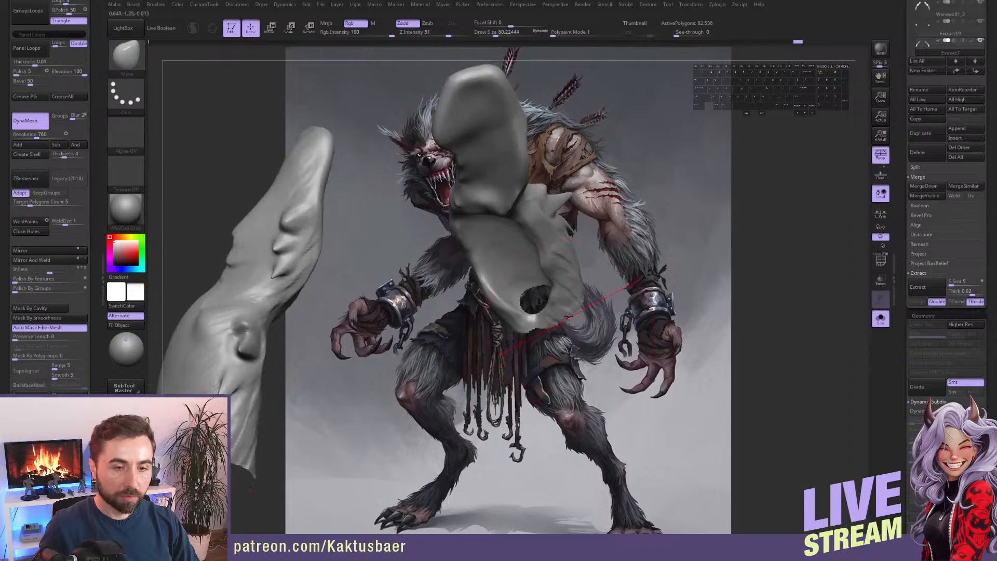
left_click_drag(92, 25, 97, 71)
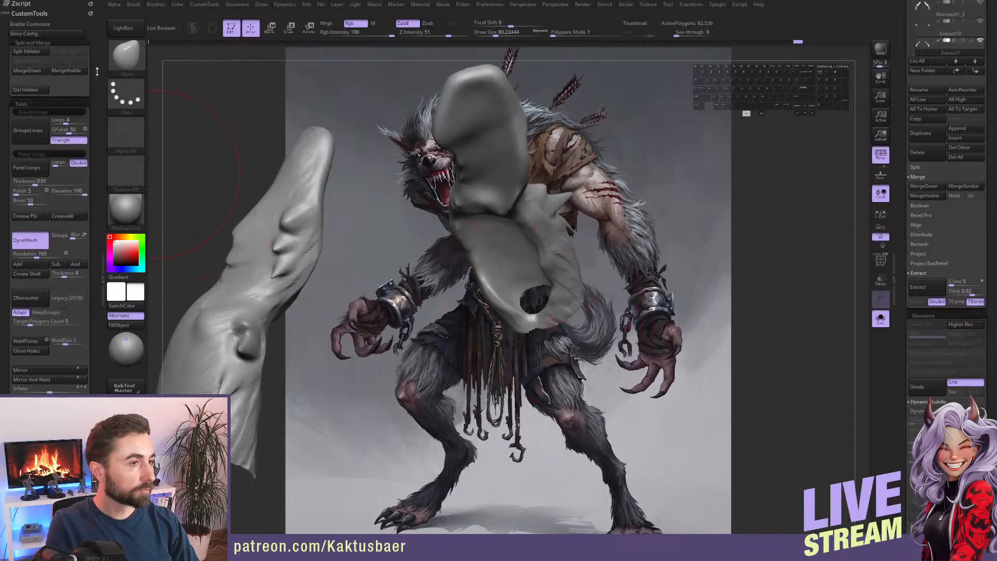
left_click(41, 89)
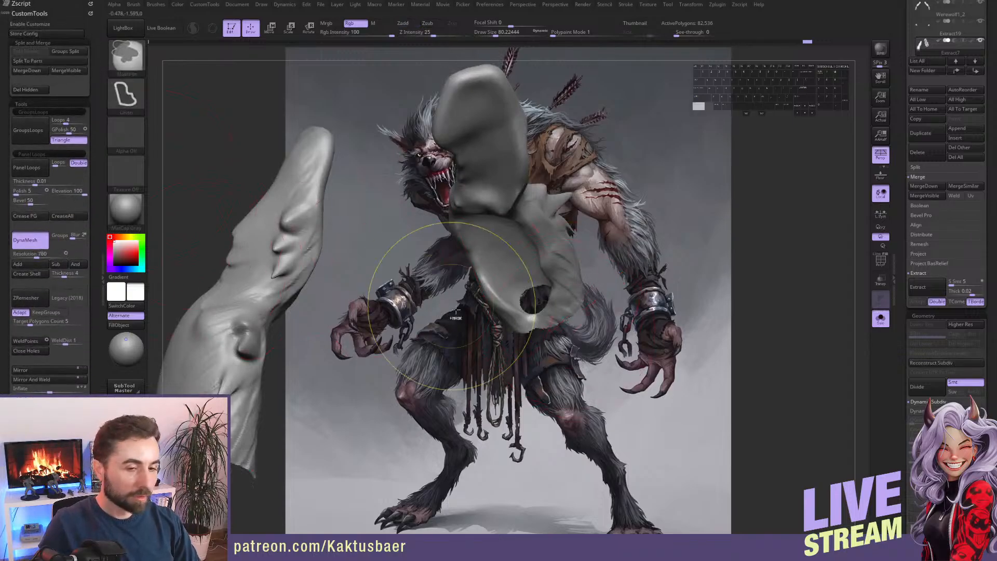
Close the forearm fur's open wrist end by remeshing with DynaMesh at resolution 760, and smooth the cap at about 41.
left_click_drag(676, 215, 677, 316, "ctrl")
right_click_drag(661, 289, 600, 322)
key("s")
left_click_drag(600, 324, 530, 333)
right_click_drag(530, 332, 554, 324)
left_click_drag(551, 323, 545, 317, "shift")
right_click_drag(535, 315, 508, 308)
left_click_drag(538, 307, 543, 311, "shift")
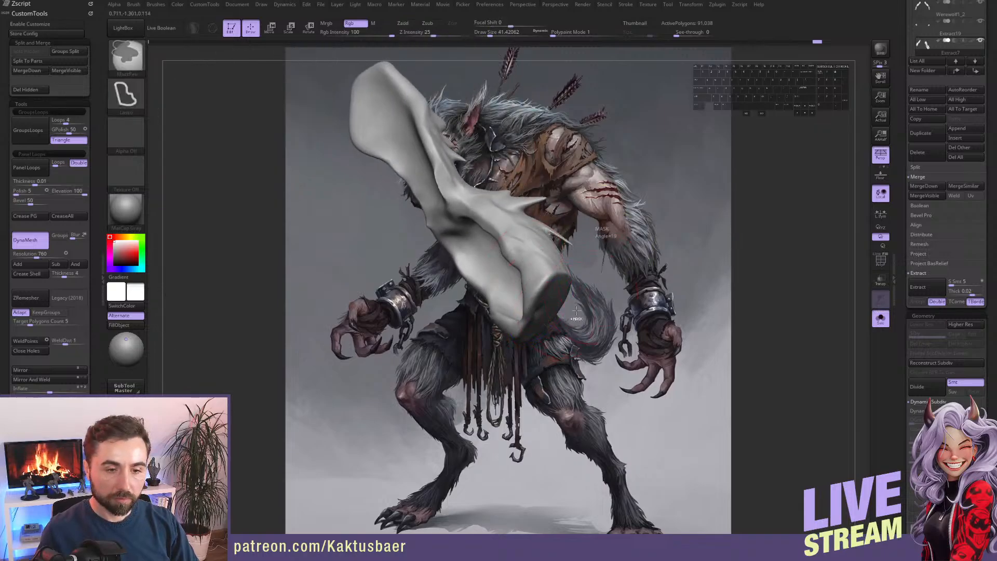
Try another round of DynaMesh remeshing and smoothing on the forearm's capped wrist end.
left_click_drag(618, 231, 635, 247, "ctrl")
right_click_drag(545, 349, 541, 323)
left_click_drag(540, 321, 554, 305, "shift")
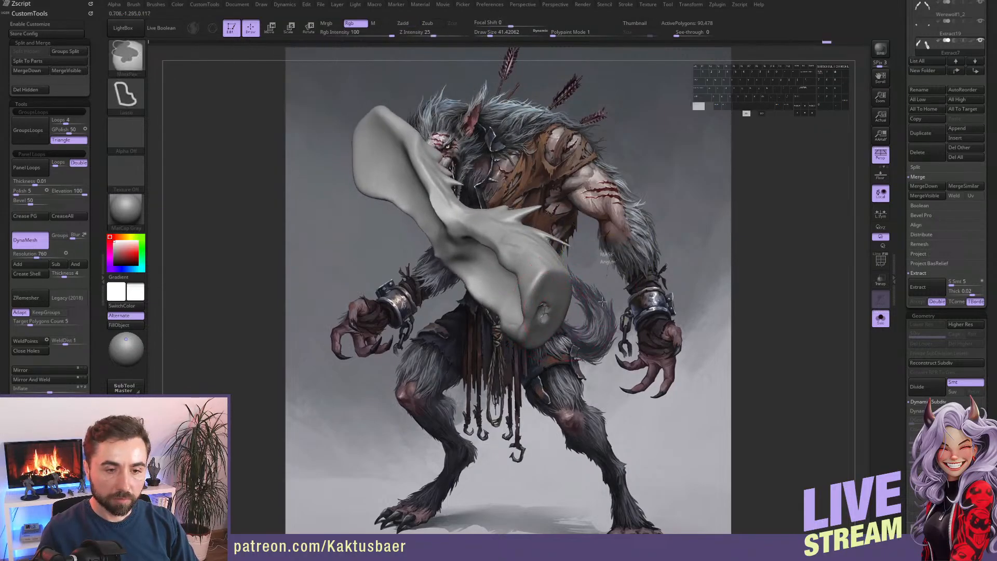
left_click_drag(603, 276, 616, 291, "ctrl")
right_click_drag(605, 299, 581, 357)
key("ctrl+z")
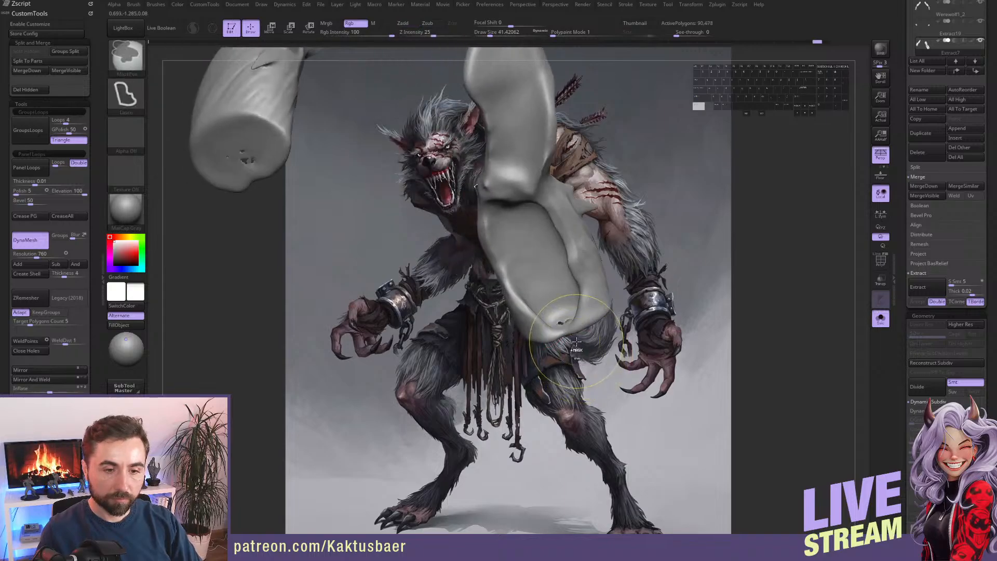
Inflate the forearm's capped wrist end at about 41, remesh and smooth it, and show all subtools.
key("b")
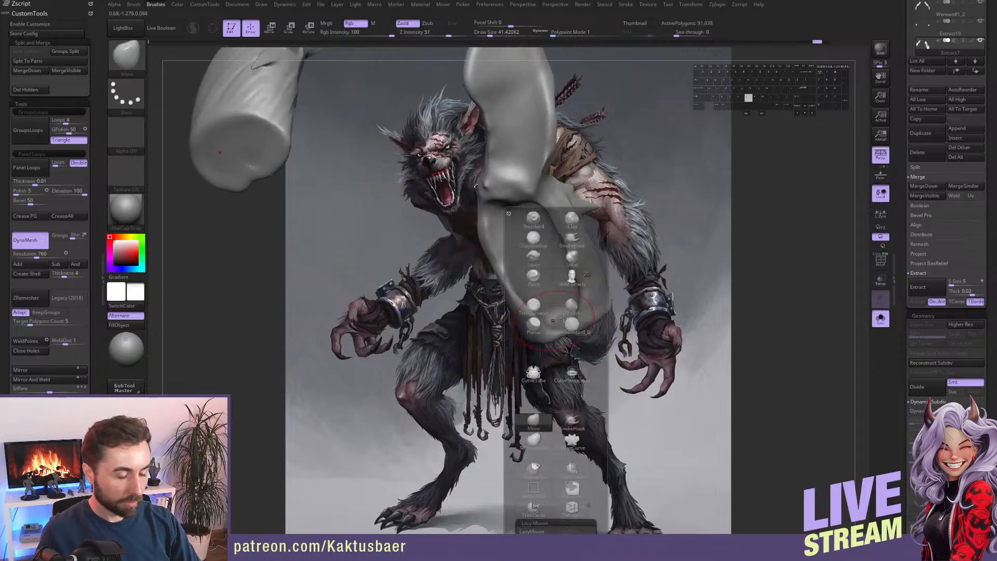
left_click(575, 266)
right_click_drag(559, 307, 558, 332)
left_click_drag(564, 311, 558, 314)
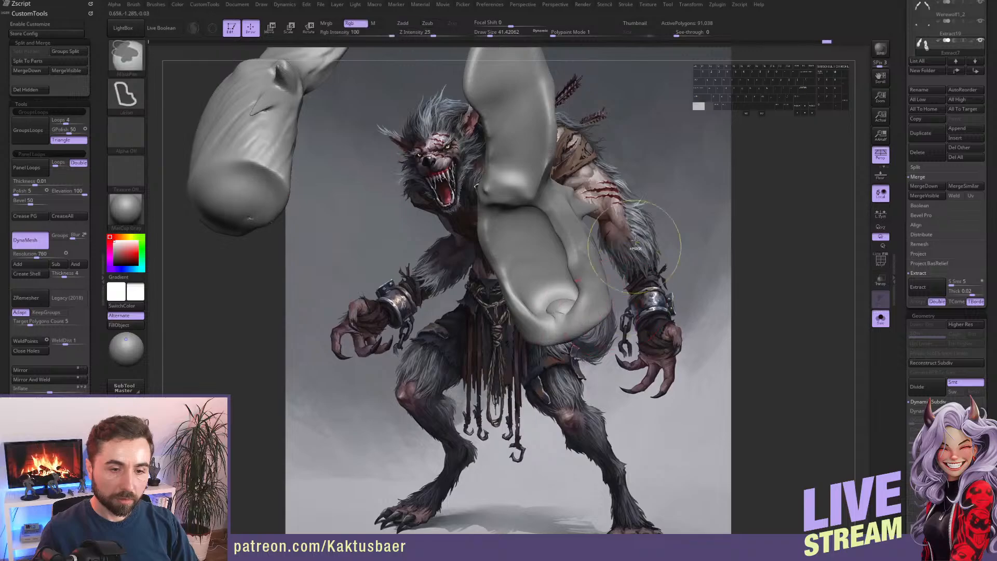
key("ctrl+z")
right_click_drag(564, 319, 592, 315)
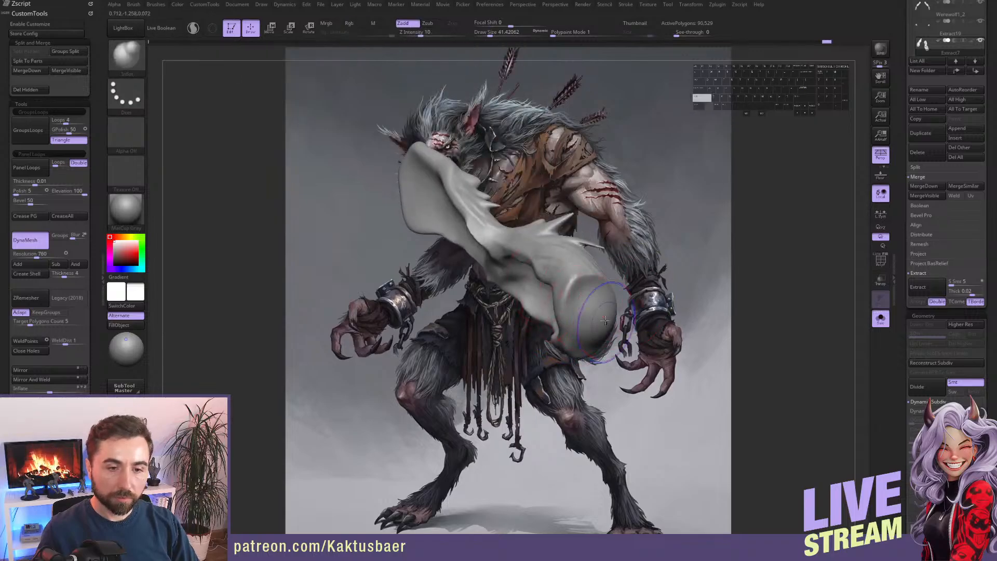
left_click_drag(582, 316, 591, 302, "shift")
key("alt+s")
mouse_move(591, 304)
right_mouse_down()
mouse_move(574, 311)
mouse_move(587, 315)
right_mouse_up()
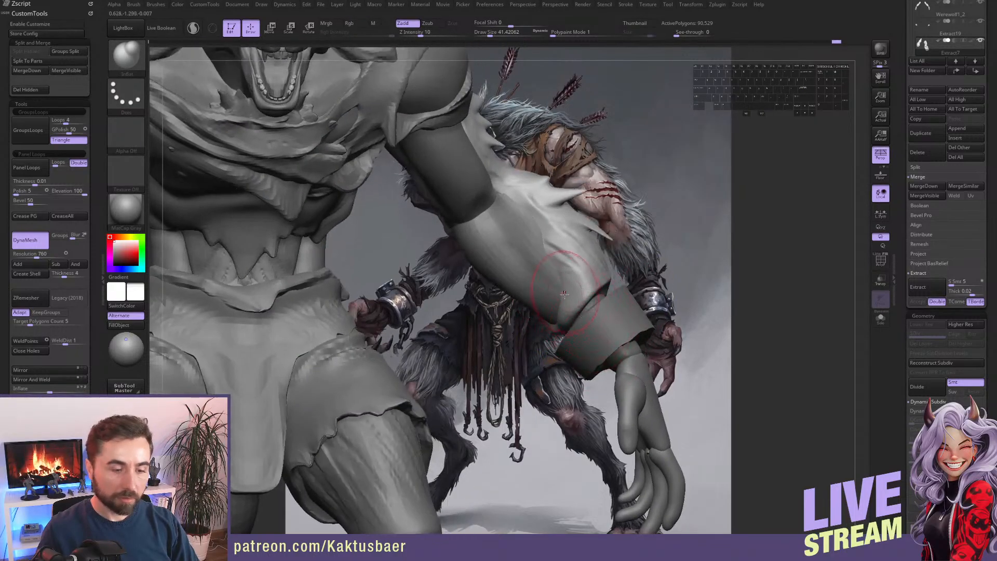
Reshape the edge of the forearm fur along the inner forearm above the cuff with Move at about 51.
key("b")
key("m")
key("v")
key("s")
left_click_drag(551, 299, 554, 299)
right_click_drag(555, 300, 483, 296, "alt")
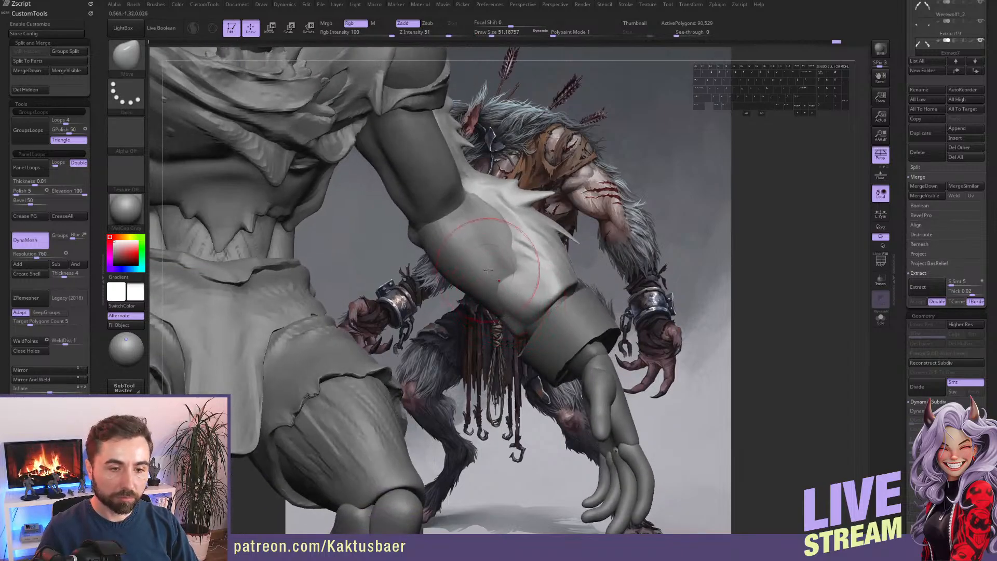
left_click_drag(507, 257, 495, 255)
Refine the forearm fur's edge from the cuff up toward the elbow with Move at about 38 and smooth its back side.
key("s")
left_click_drag(501, 290, 497, 290)
left_click_drag(496, 289, 471, 315)
mouse_move(471, 311)
right_mouse_down()
mouse_move(512, 283)
mouse_move(485, 271)
right_mouse_up()
mouse_move(475, 278)
left_mouse_down()
mouse_move(460, 268)
mouse_move(472, 264)
left_mouse_up()
left_click_drag(445, 245, 466, 231)
right_click_drag(467, 230, 455, 259)
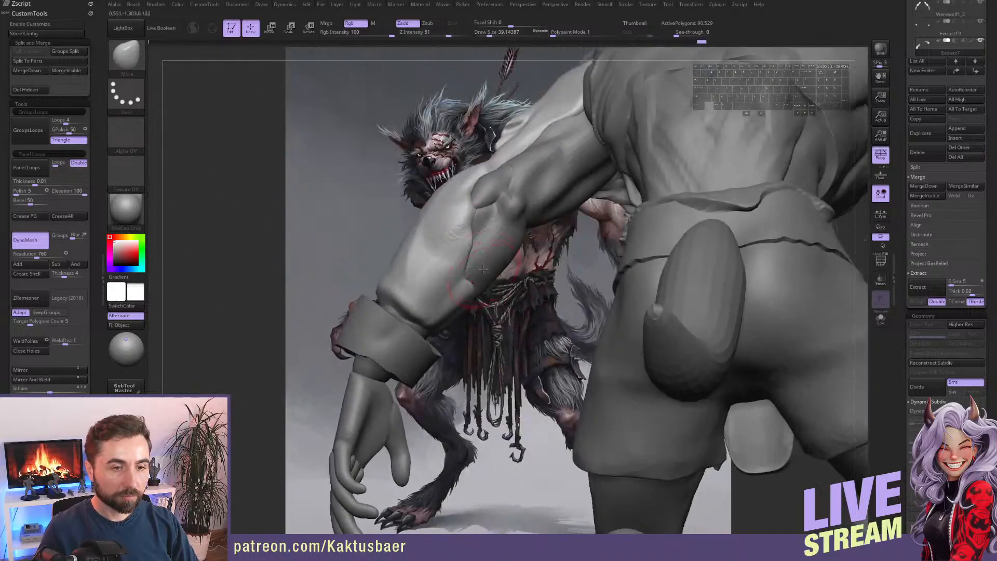
key("shift")
left_click_drag(455, 259, 495, 287, "shift")
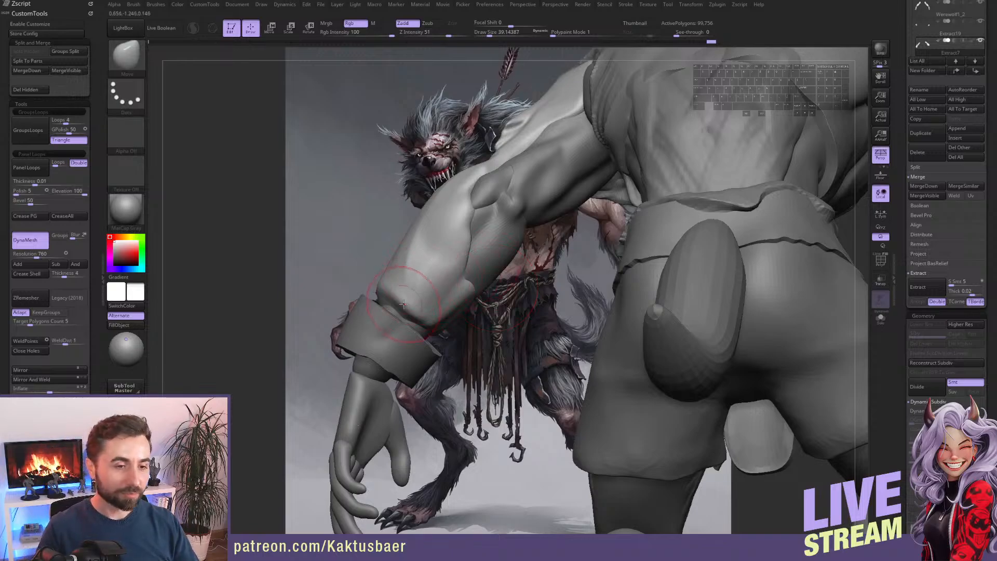
Select the cuff subtool and adjust its fit on the wrist with a transpose line drawn along the forearm.
mouse_move(405, 305)
right_mouse_down()
mouse_move(564, 291)
mouse_move(519, 270)
mouse_move(584, 276)
mouse_move(575, 297)
mouse_move(592, 297)
mouse_move(567, 299)
right_mouse_up()
left_click(577, 302, "alt")
key("w")
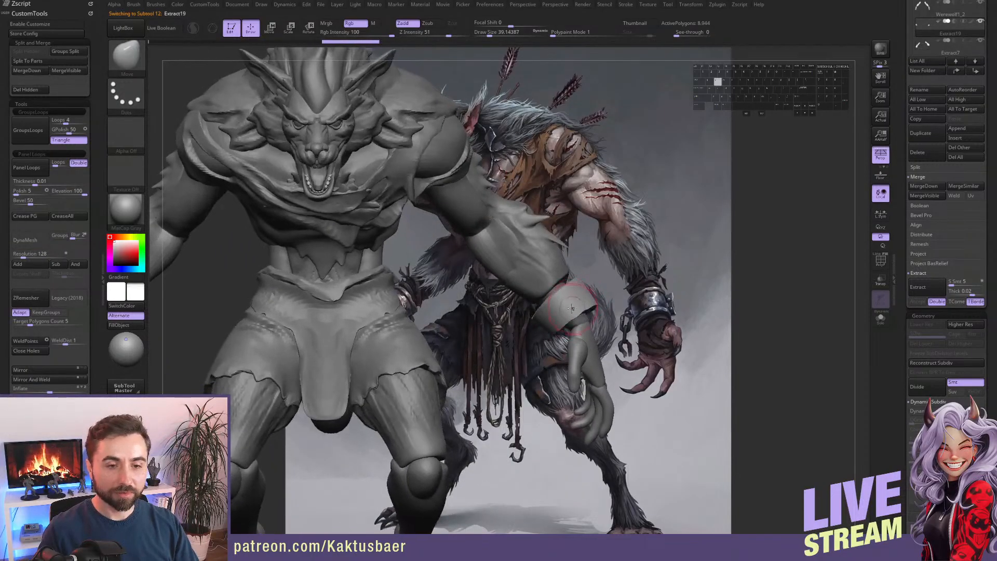
left_click_drag(563, 300, 585, 346)
key("w")
key("q")
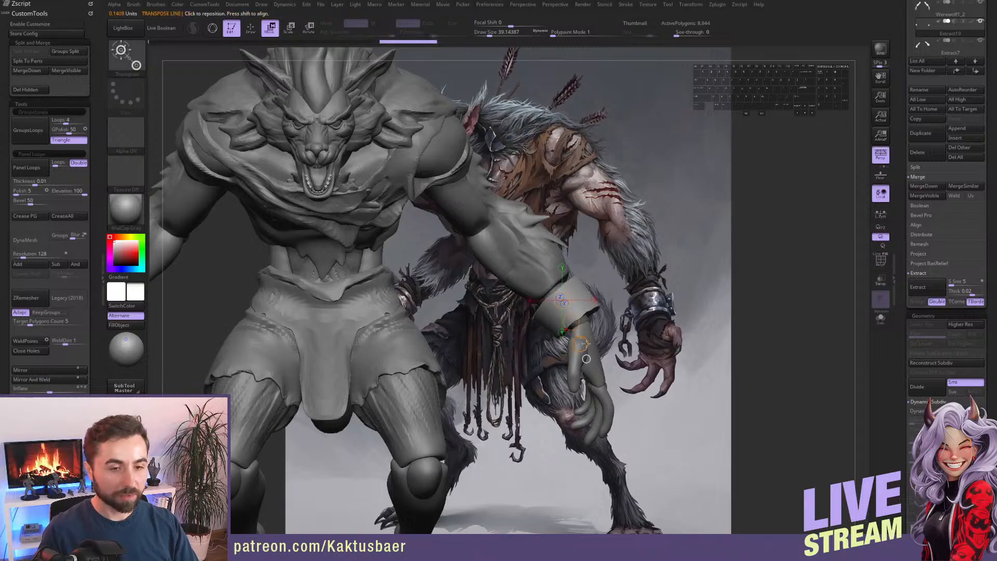
key("w")
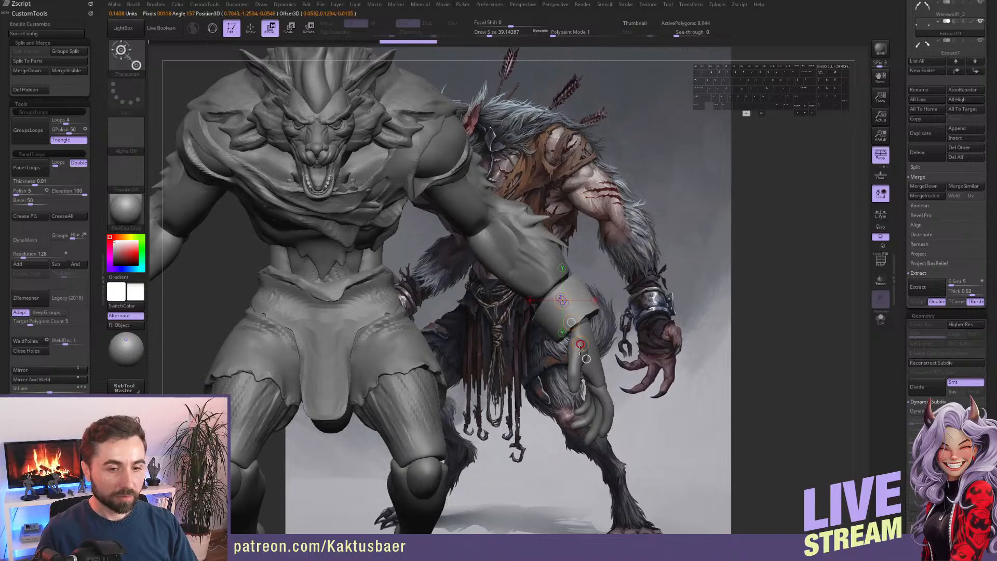
left_click_drag(580, 350, 581, 351)
key("q")
Isolate the body subtool's arms and mask the wrist area with a lasso mask.
right_click_drag(576, 305, 583, 323)
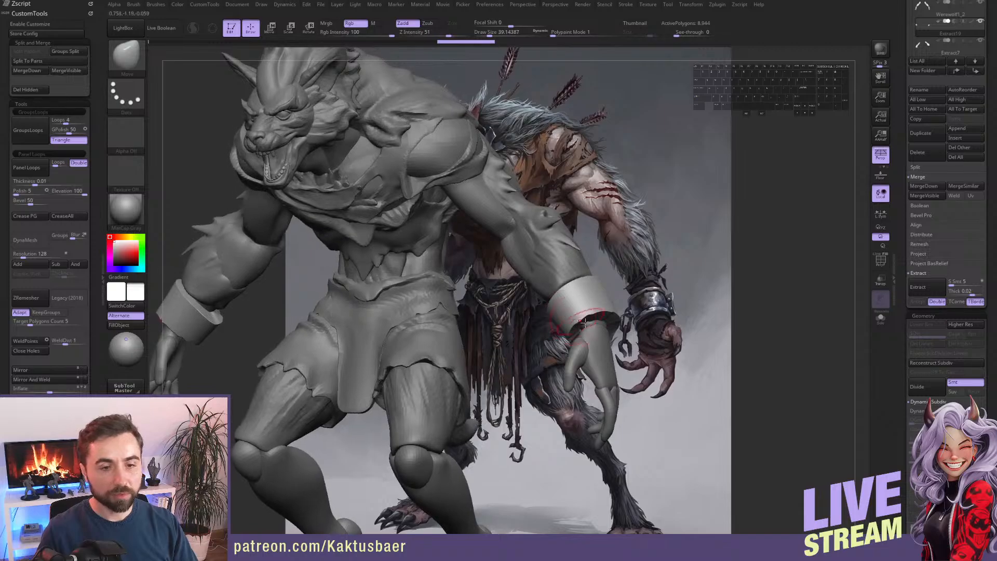
left_click_drag(598, 328, 606, 329, "alt")
left_click(602, 344, "alt")
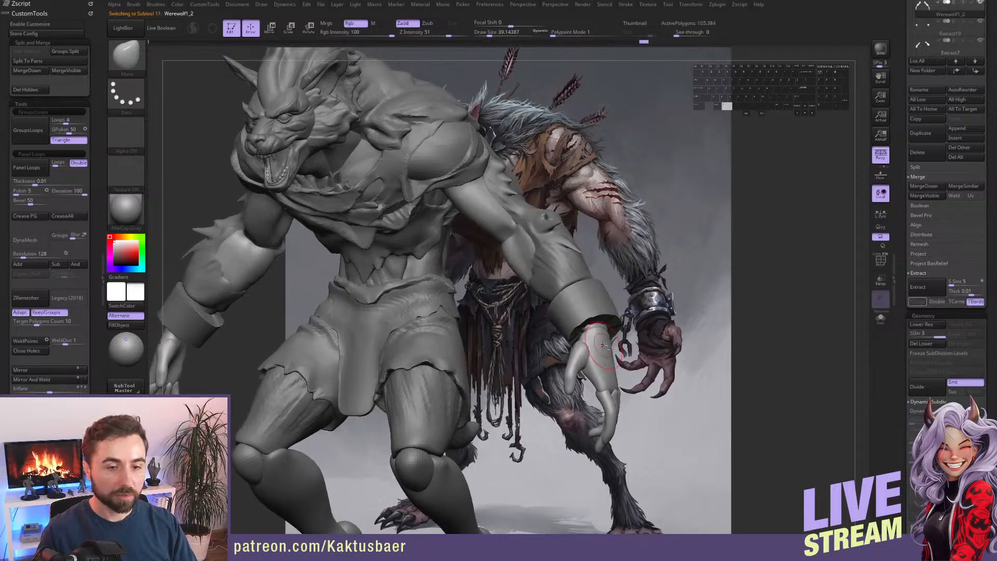
key("alt+s")
left_click_drag(608, 253, 626, 276, "ctrl")
right_click_drag(596, 304, 581, 271)
mouse_move(579, 265)
left_mouse_down("ctrl")
mouse_move(542, 298)
mouse_move(562, 334)
left_mouse_up("ctrl")
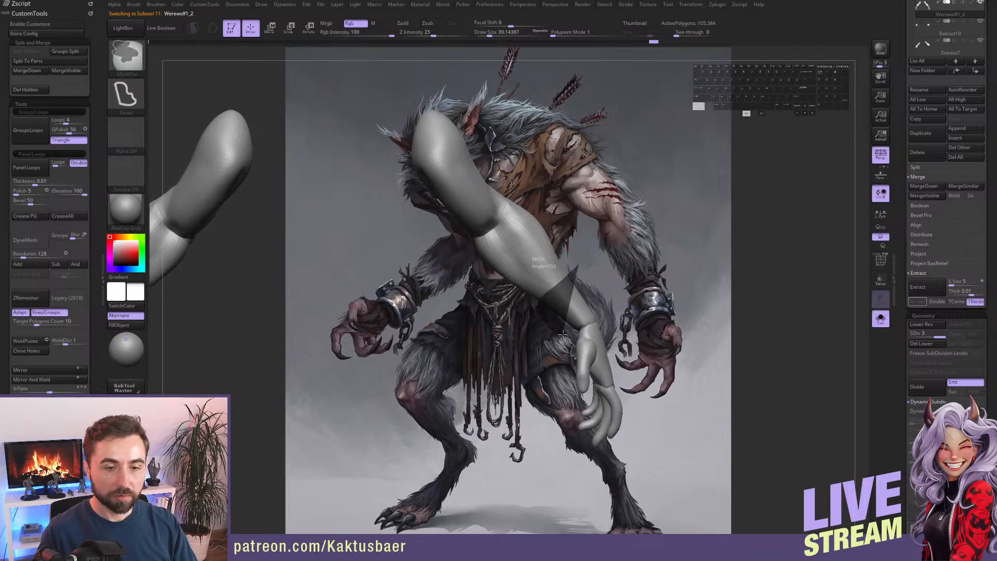
Extend the lasso mask over the palm and back of the hand, undoing the last mask stroke.
right_click_drag(591, 367, 623, 326)
mouse_move(622, 328)
left_mouse_down("ctrl")
mouse_move(545, 317)
mouse_move(543, 364)
mouse_move(551, 380)
mouse_move(626, 370)
left_mouse_up("ctrl")
right_click_drag(609, 371, 636, 302)
left_click_drag(638, 300, 624, 324, "ctrl")
key("ctrl+z")
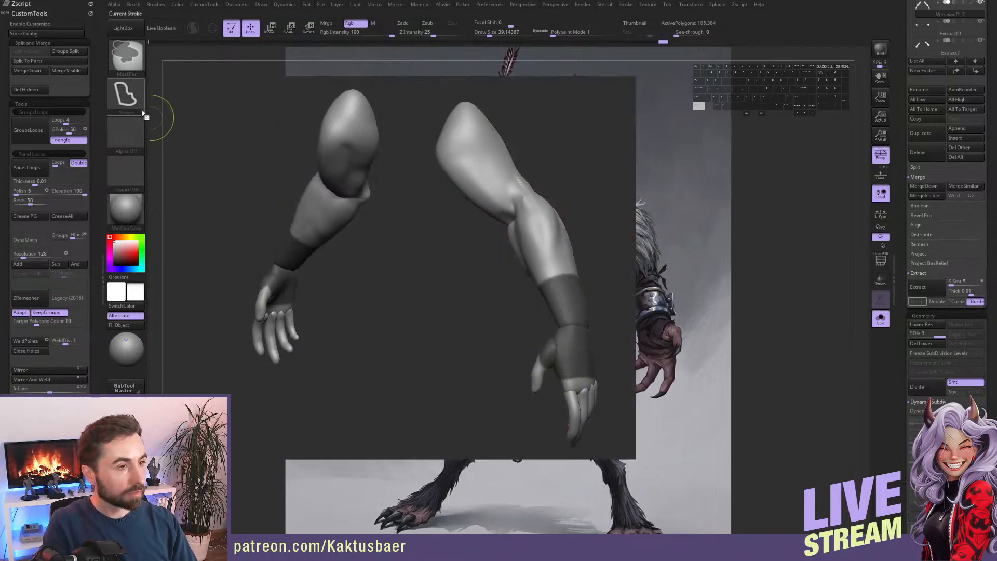
Set the visibility selection to a rectangle and hide the thumb and finger polygroups.
left_click(129, 96, "ctrl")
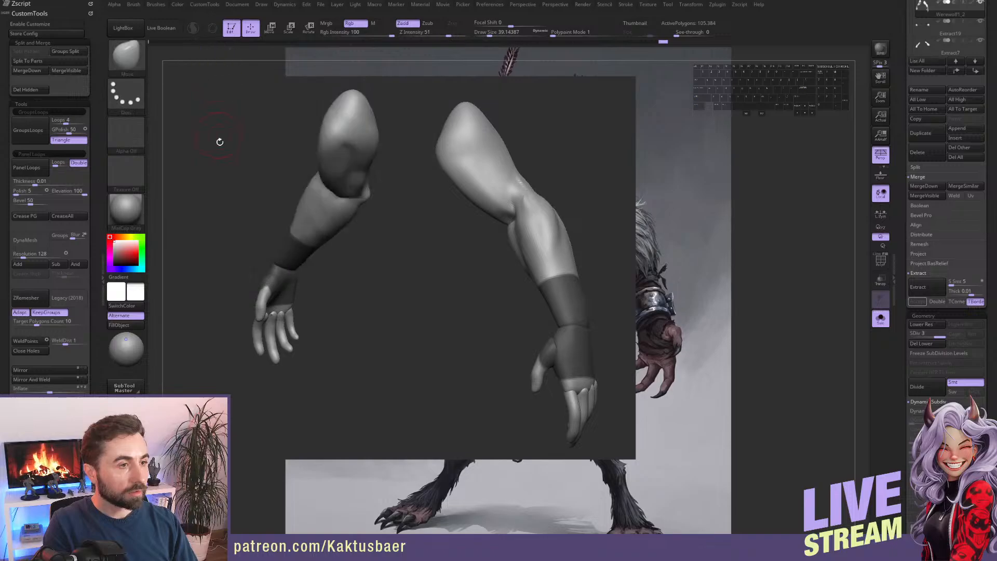
left_click(126, 97, "ctrl+shift")
left_click(176, 102, "ctrl+shift")
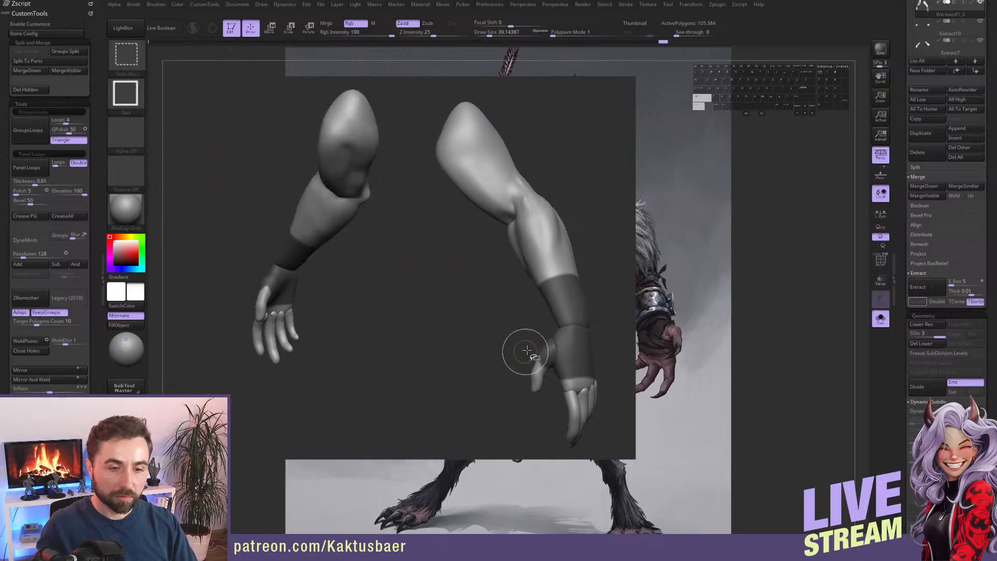
left_click(547, 359, "ctrl+shift")
left_click(547, 359, "ctrl+shift")
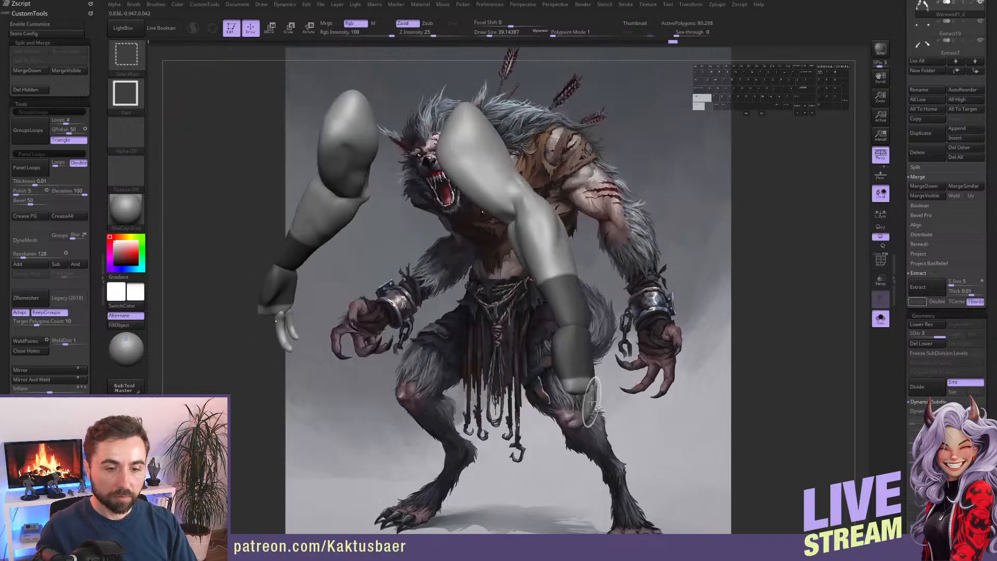
left_click(593, 402, "ctrl+shift")
Show all subtools and extract the masked wrist and palm as a hand wrap with thickness 0.002.
right_click_drag(562, 345, 643, 330)
key("alt+s")
left_click(930, 290)
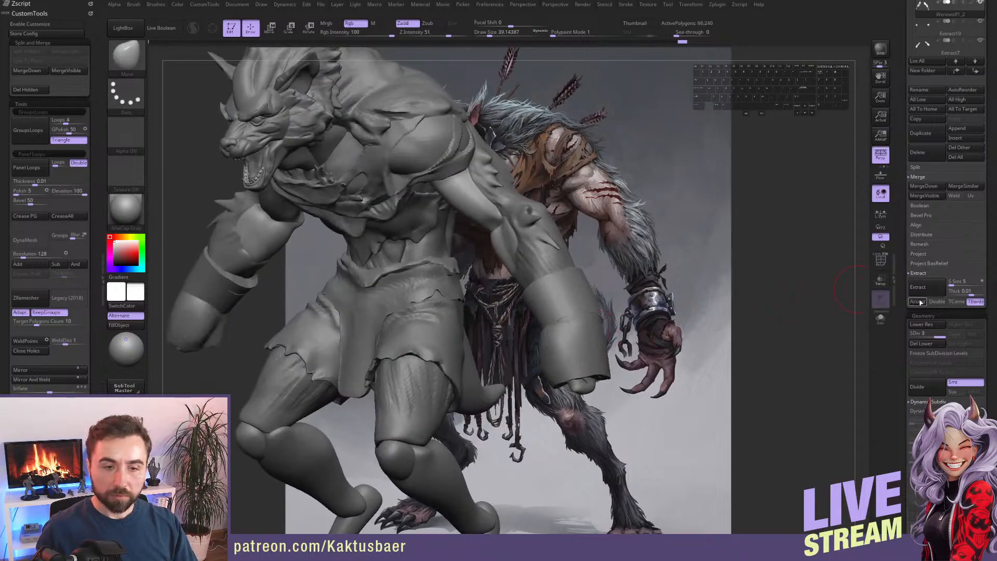
left_click_drag(971, 294, 962, 295)
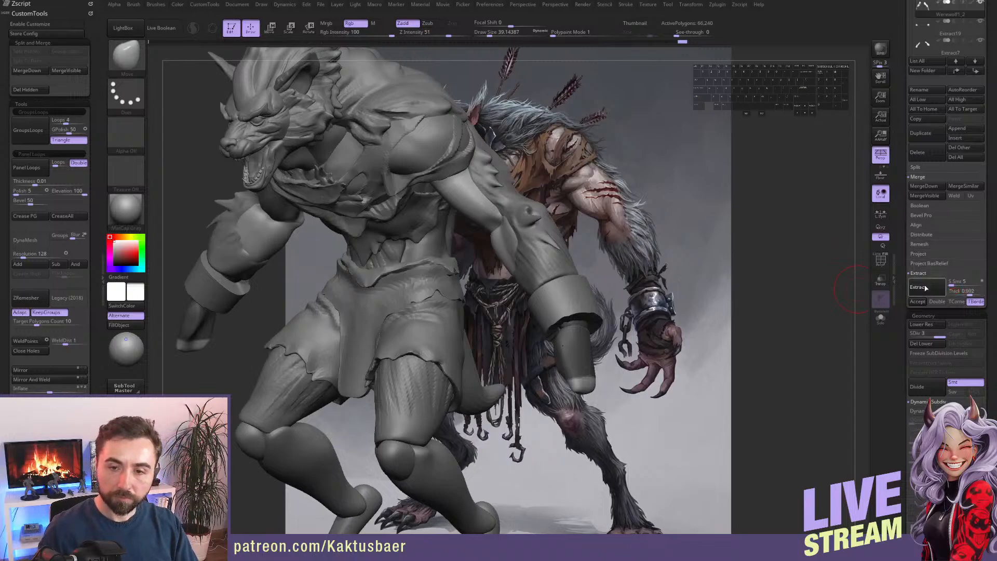
left_click(918, 301)
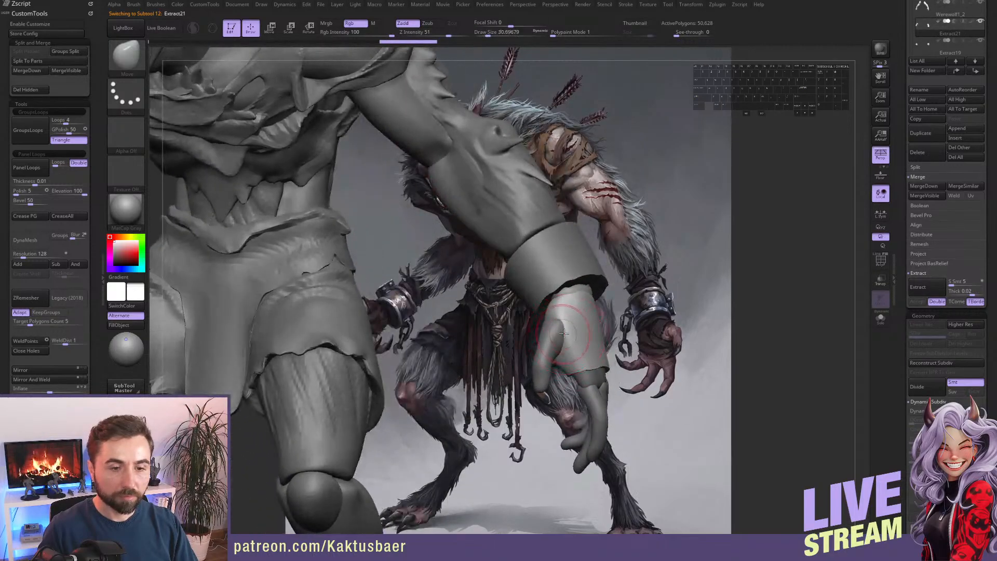
Reshape the hand wrap's edge around the thumb opening with Move at about 18.
key("b")
key("d")
key("s")
right_click_drag(560, 329, 550, 330)
key("3")
key("alt+s")
key("alt+s")
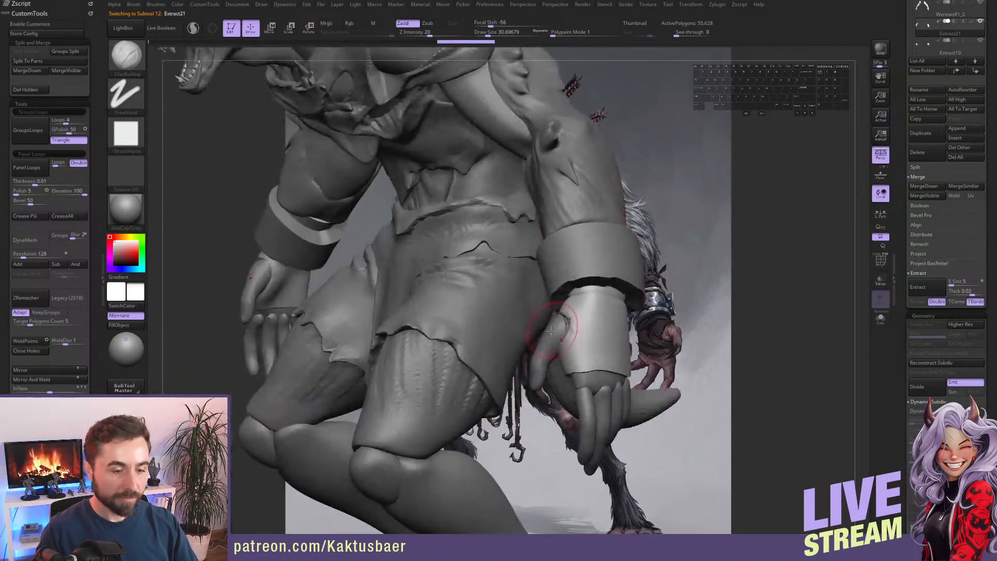
key("1")
key("s")
left_click_drag(559, 321, 556, 320)
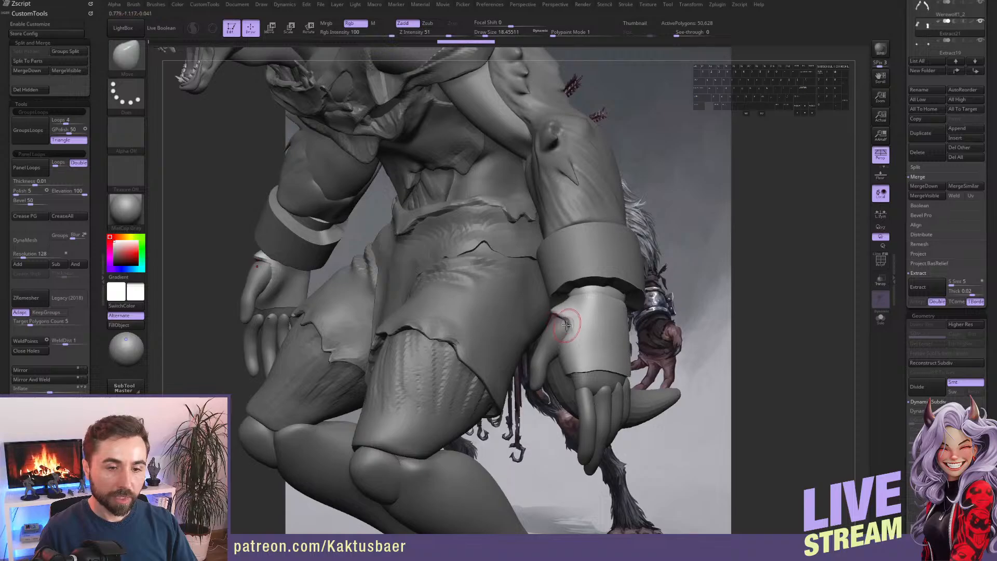
right_click_drag(550, 327, 561, 300)
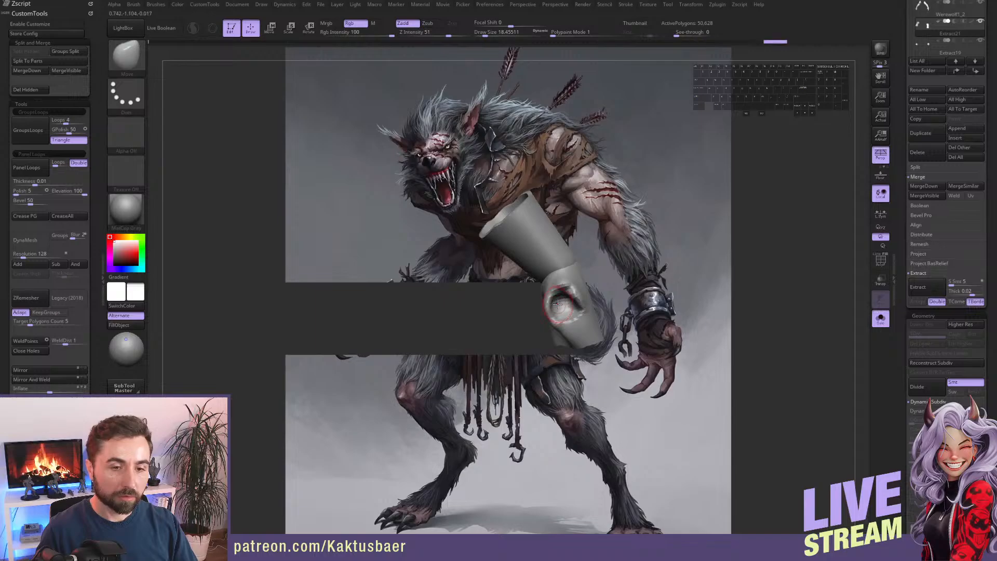
mouse_move(566, 310)
right_mouse_down()
mouse_move(629, 319)
mouse_move(572, 323)
right_mouse_up()
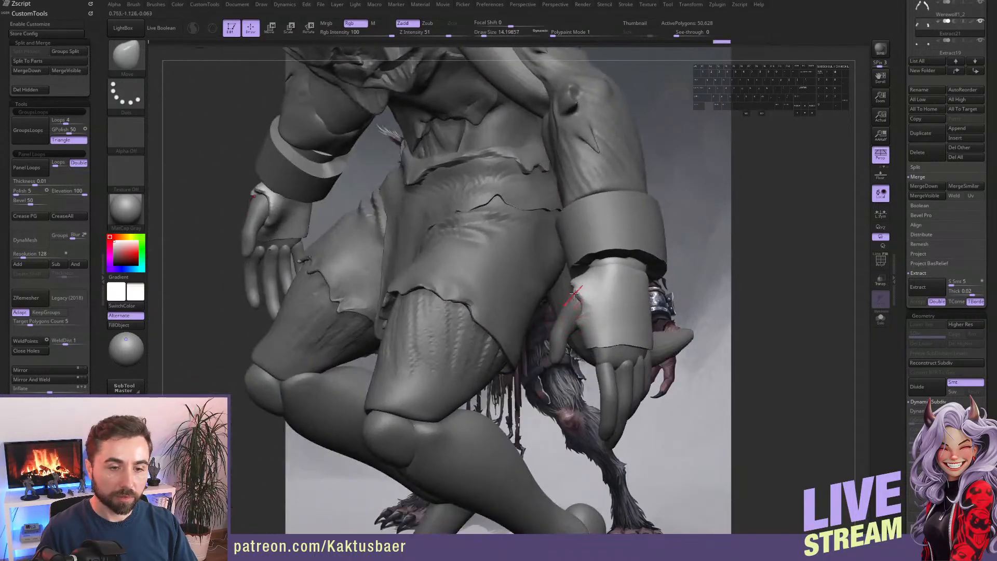
Select the forearm fur subtool and adjust its lower edge above the cuff with Move at about 35.
right_click_drag(573, 284, 503, 318)
key("s")
left_click_drag(496, 329, 502, 331)
mouse_move(484, 331)
right_mouse_down()
mouse_move(542, 326)
mouse_move(520, 347)
mouse_move(516, 302)
mouse_move(505, 307)
mouse_move(507, 325)
right_mouse_up()
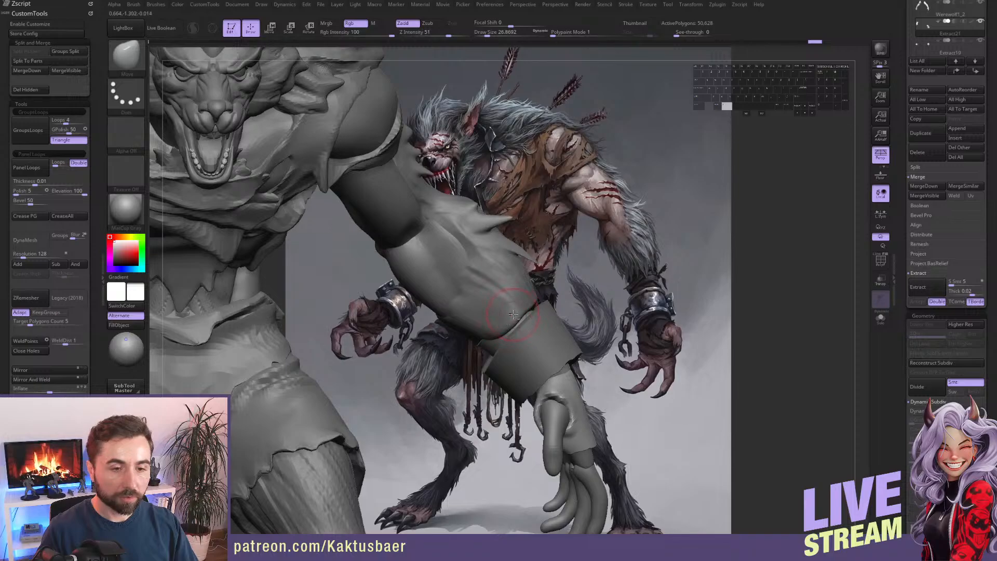
left_click(514, 315, "alt")
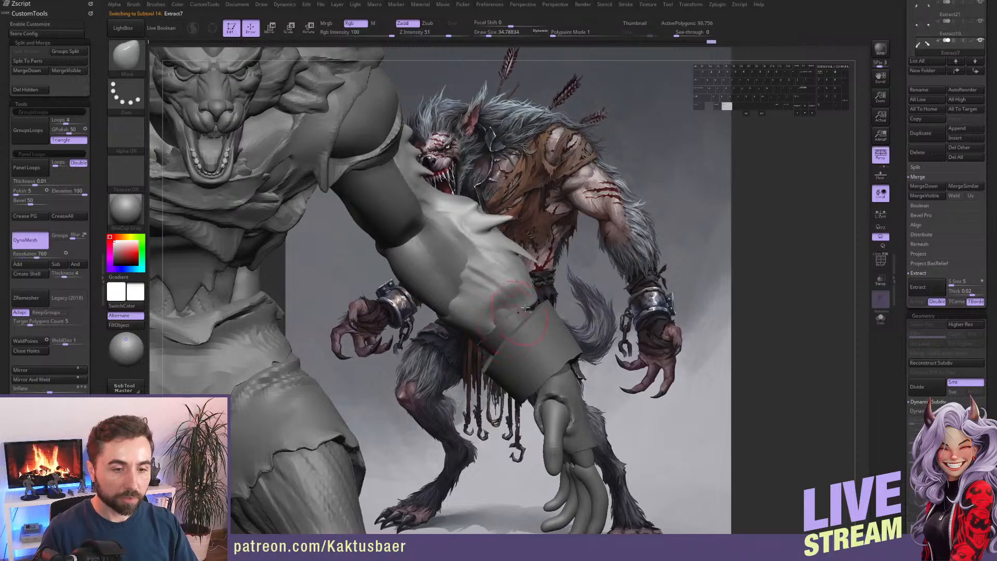
left_click_drag(547, 290, 555, 302, "alt")
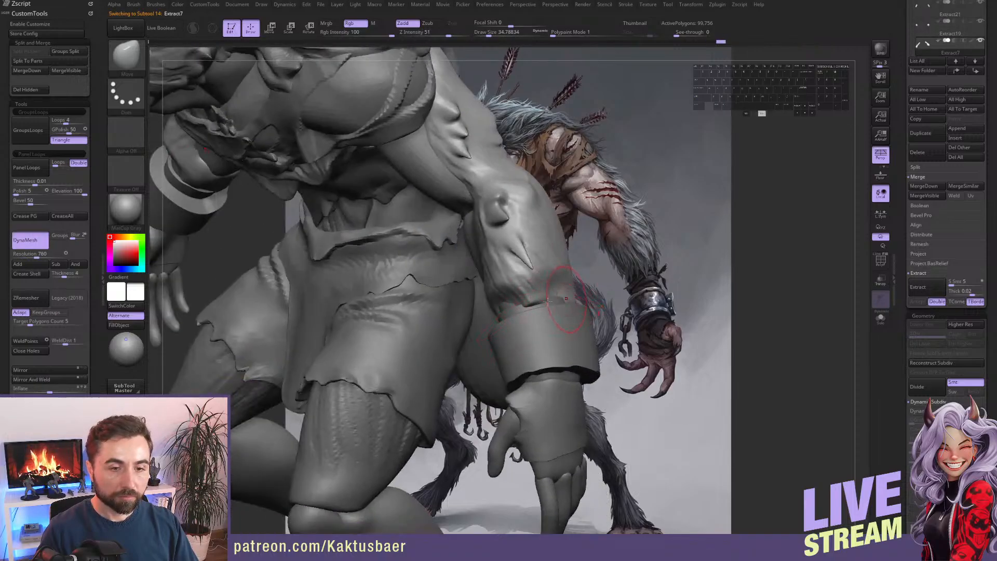
right_click_drag(548, 302, 568, 301)
left_click_drag(567, 301, 578, 309, "alt")
mouse_move(578, 309)
right_mouse_down()
mouse_move(584, 320)
mouse_move(563, 301)
right_mouse_up()
left_click(579, 322, "alt")
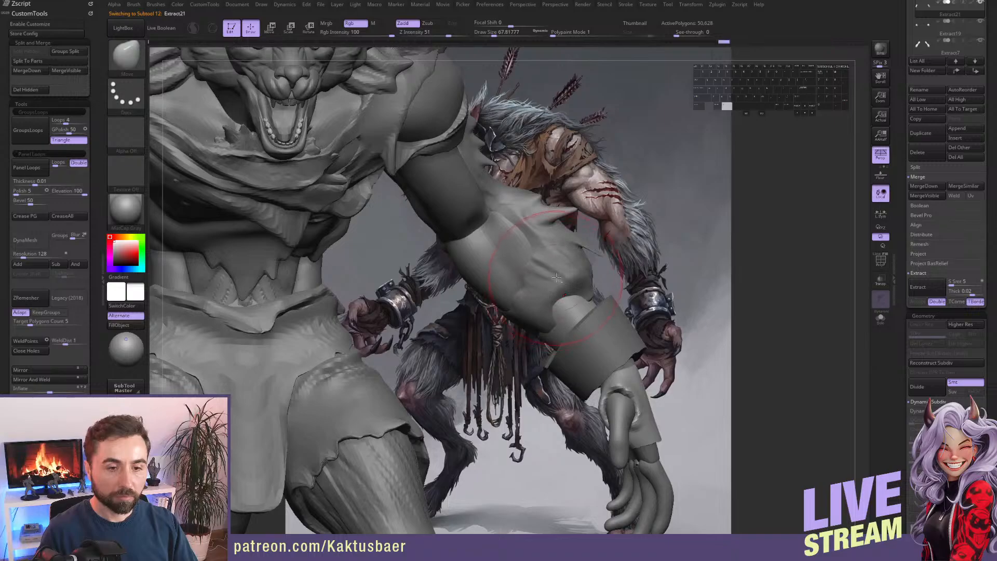
left_click(556, 323, "alt")
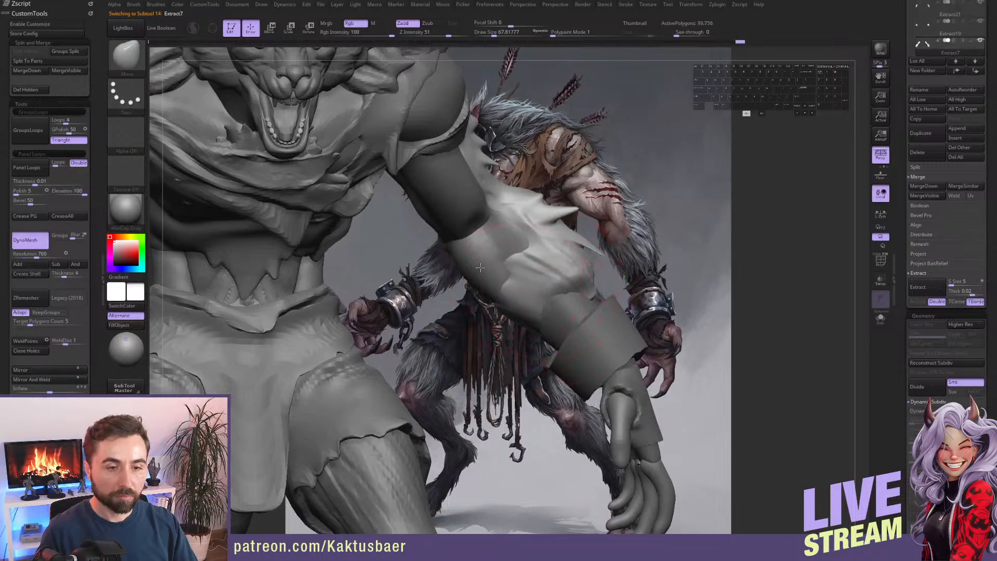
Reshape the forearm fur above the cuff with Move at about 68 and 41, smooth it and remesh.
right_click_drag(543, 260, 559, 244)
left_click_drag(559, 244, 590, 291)
key("[")
mouse_move(590, 292)
right_mouse_down()
mouse_move(540, 315)
mouse_move(618, 296)
right_mouse_up()
key("[")
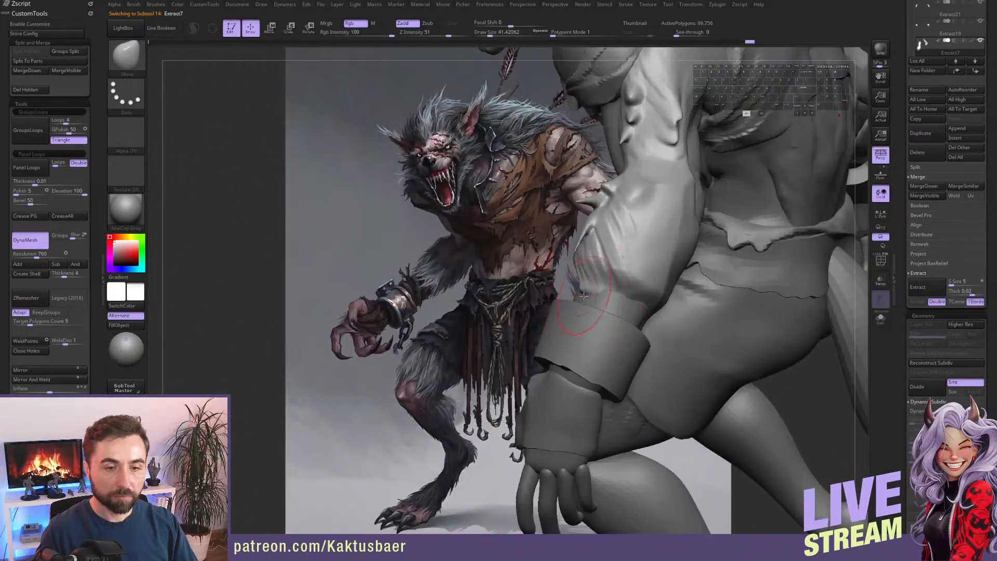
left_click_drag(592, 244, 588, 235, "shift")
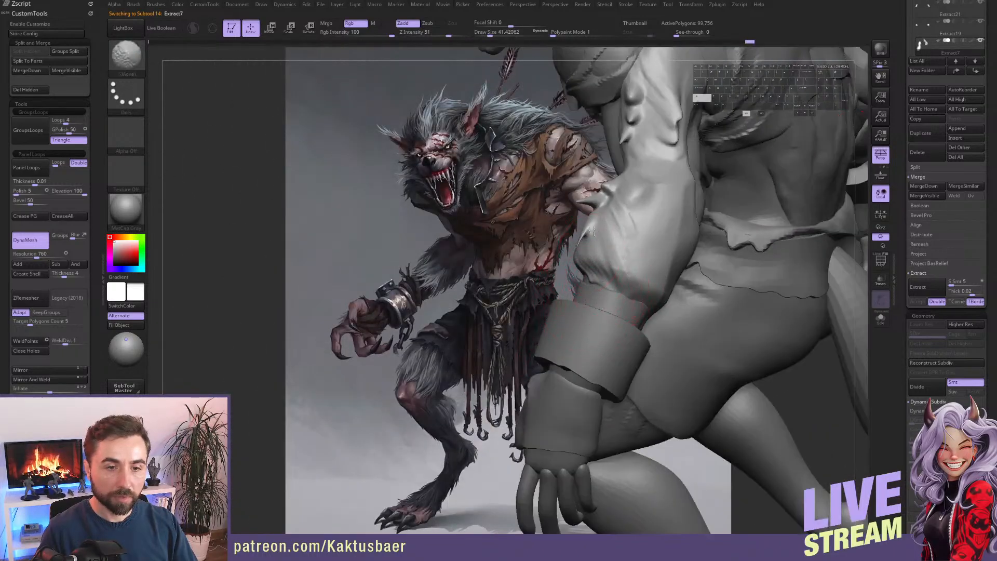
left_click_drag(496, 264, 439, 201, "ctrl")
right_click_drag(602, 265, 566, 260)
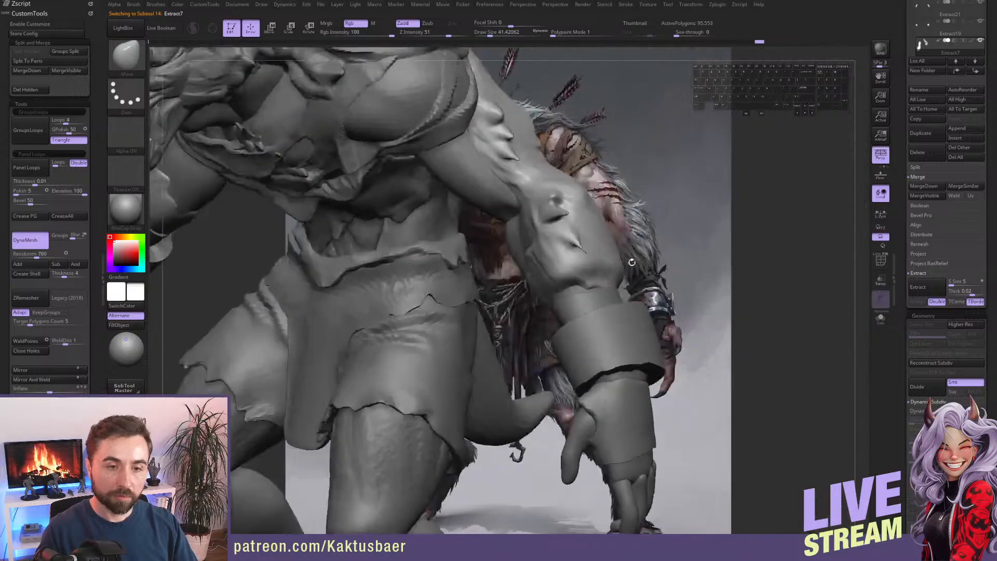
Build up the forearm fur's lower edge above the cuff with ClayBuildup at about 37.
key("b")
key("d")
key("s")
key("b")
key("c")
key("b")
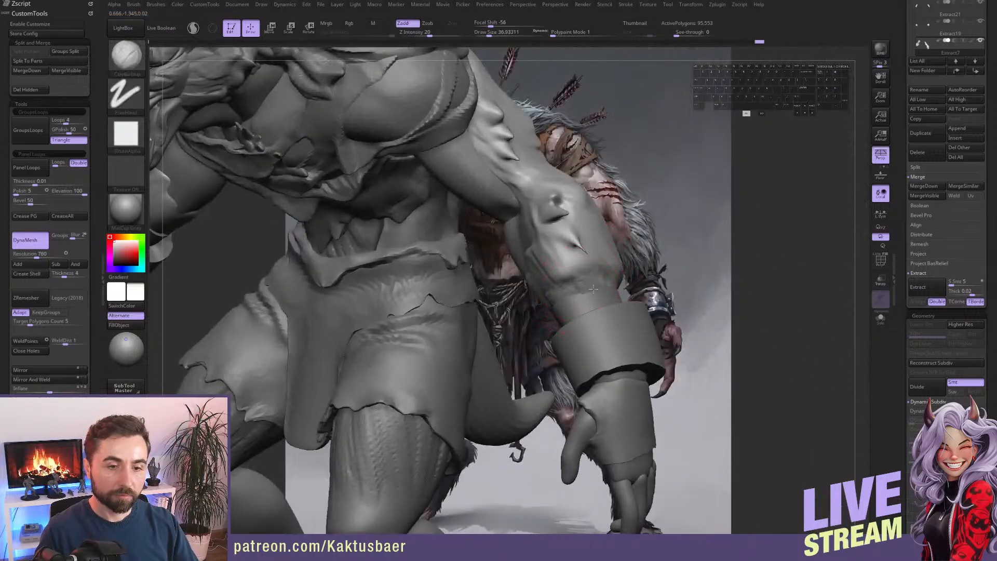
left_click_drag(593, 288, 598, 285)
right_click_drag(598, 286, 605, 285)
left_click_drag(606, 285, 618, 294)
Build up the outer and back sides of the forearm fur with ClayBuildup at about 25 and smooth them.
right_click_drag(618, 294, 646, 260)
mouse_move(646, 260)
left_mouse_down("alt")
mouse_move(667, 300)
mouse_move(664, 325)
left_mouse_up("alt")
right_click_drag(646, 316, 667, 309)
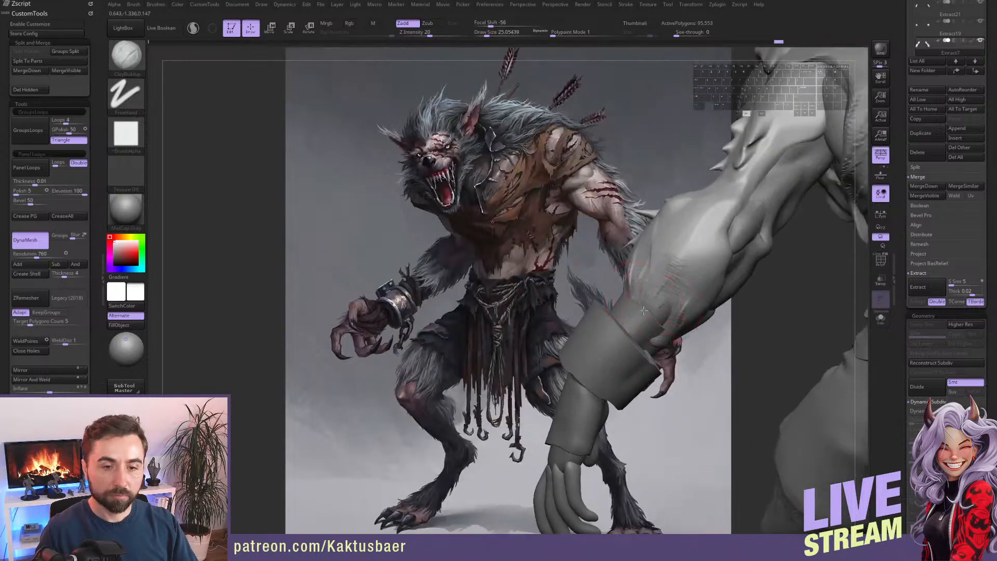
mouse_move(643, 311)
left_mouse_down()
mouse_move(667, 313)
mouse_move(665, 332)
left_mouse_up()
right_click_drag(665, 332, 681, 348)
mouse_move(671, 334)
left_mouse_down("alt")
mouse_move(662, 353)
mouse_move(671, 330)
left_mouse_up("alt")
mouse_move(671, 330)
right_mouse_down()
mouse_move(701, 328)
mouse_move(670, 303)
mouse_move(661, 312)
right_mouse_up()
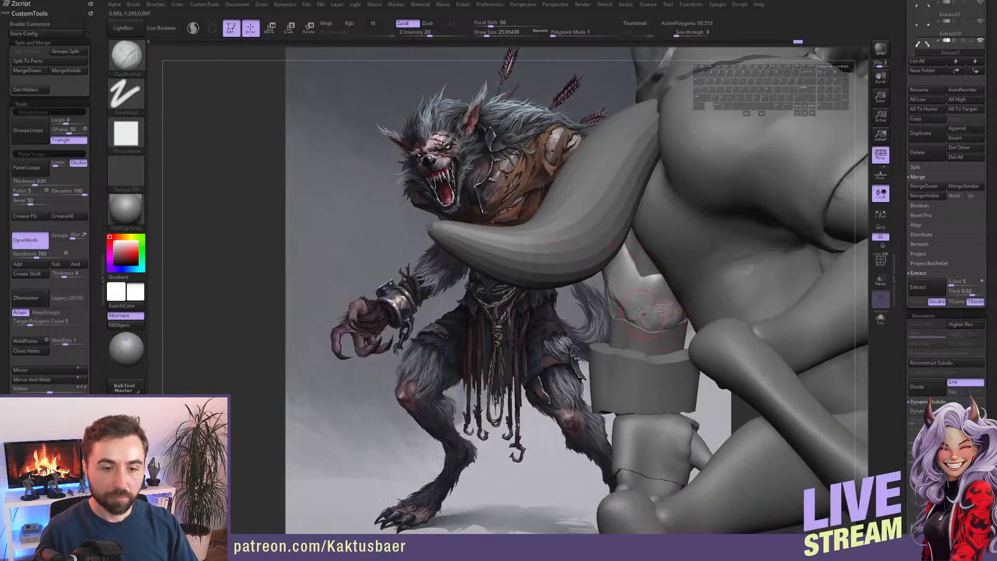
key("shift")
right_click_drag(640, 325, 691, 298)
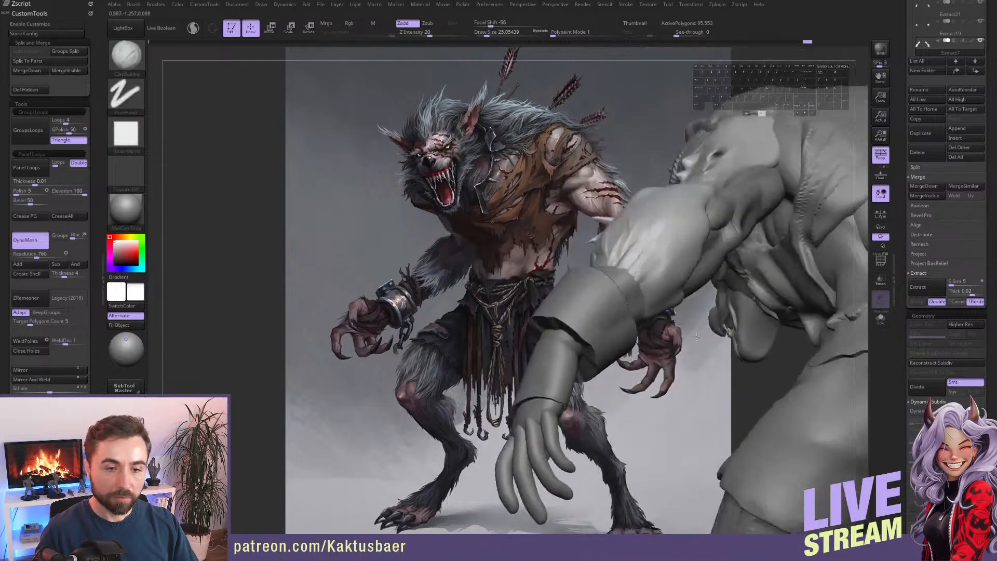
key("shift")
right_click_drag(620, 243, 619, 299)
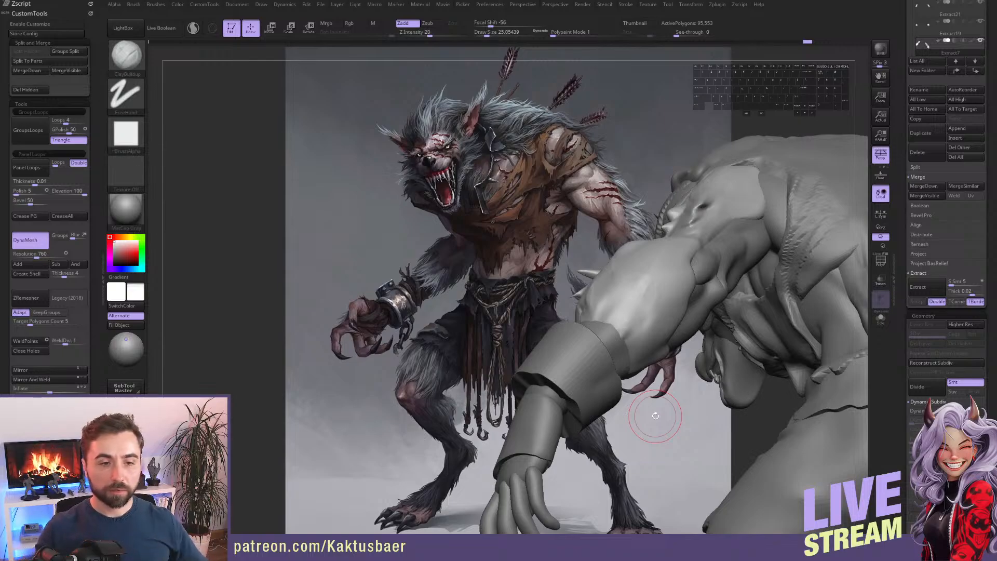
Flatten the forearm fur's front surface above the cuff with TrimDynamic at about 25.
right_click_drag(615, 300, 727, 311)
mouse_move(582, 281)
right_mouse_down()
mouse_move(587, 316)
mouse_move(579, 306)
right_mouse_up()
key("6")
key("7")
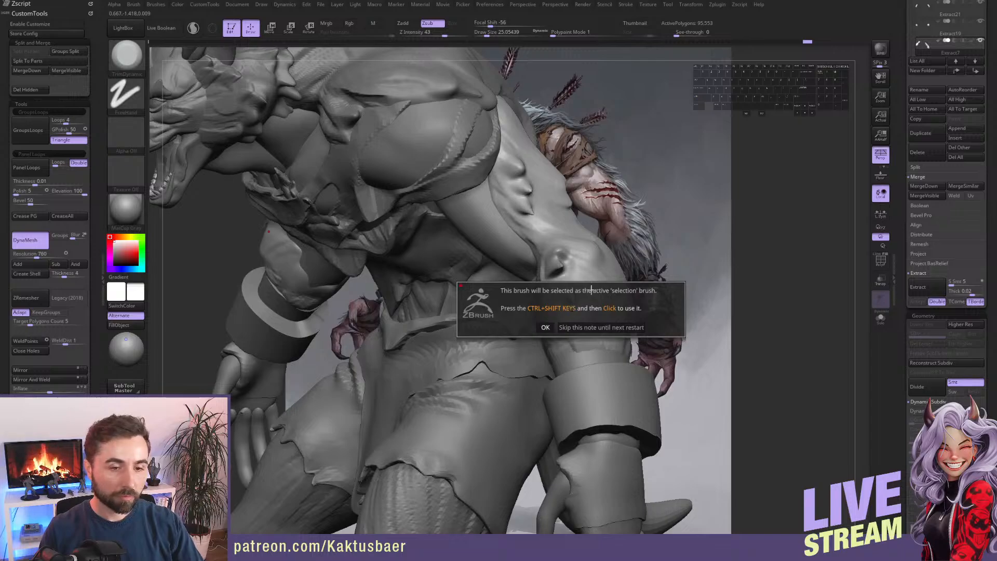
key("7")
right_click_drag(581, 309, 572, 303)
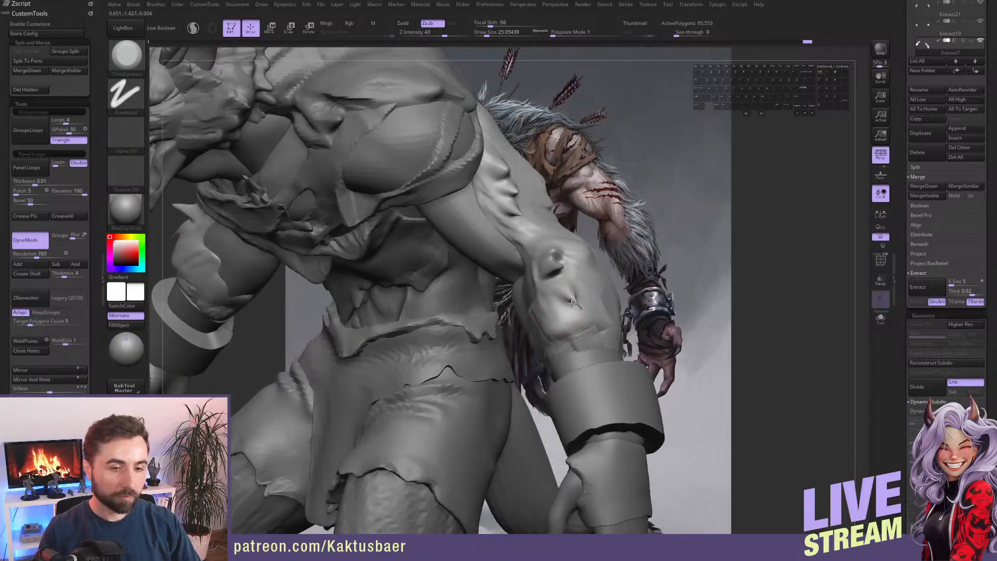
mouse_move(573, 296)
left_mouse_down()
mouse_move(566, 329)
mouse_move(608, 345)
left_mouse_up()
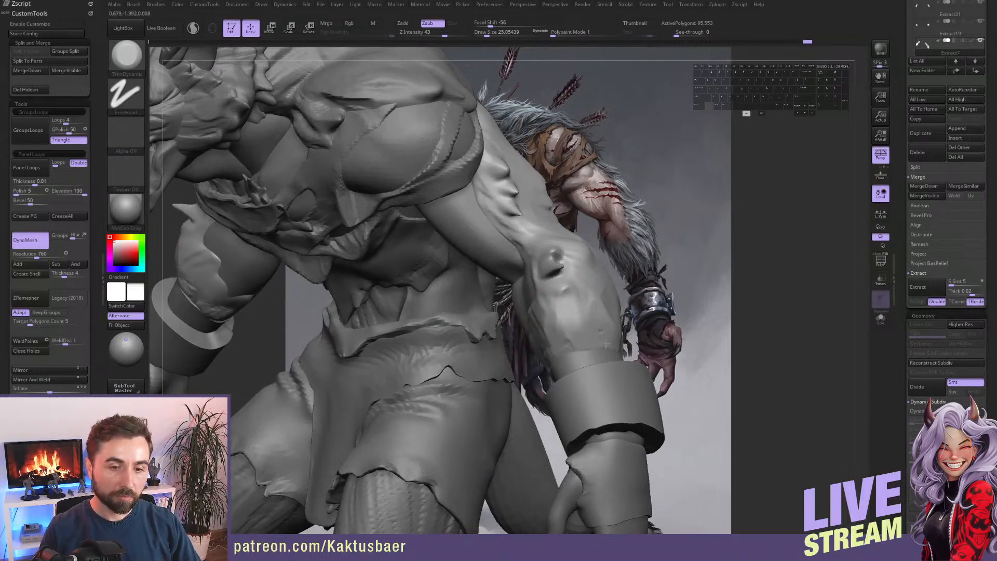
left_click_drag(550, 335, 549, 350)
right_click_drag(550, 343, 587, 327)
left_click_drag(546, 339, 548, 316)
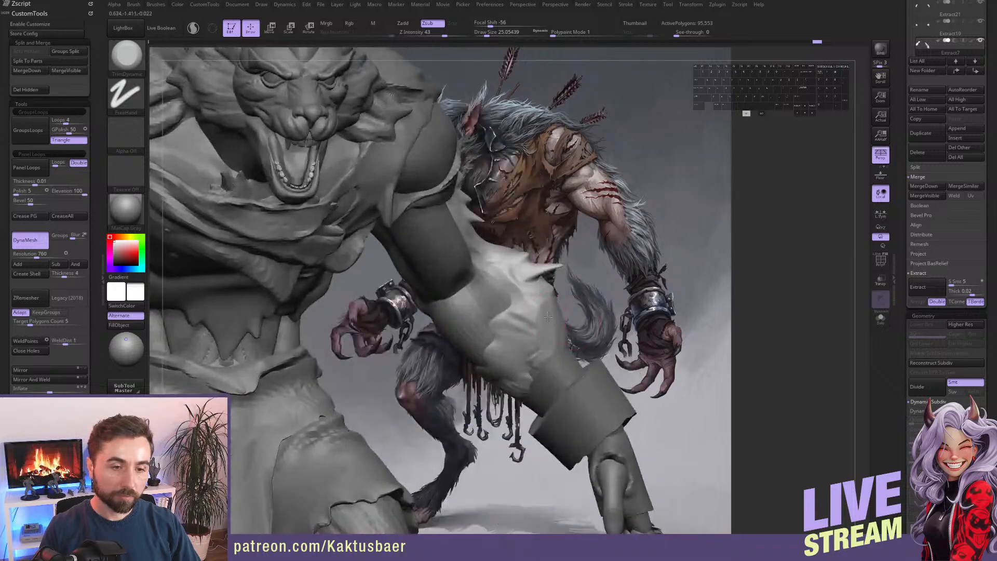
Plane the forearm fur into broad facets from the elbow spike to the wrist with TrimDynamic at about 39.
mouse_move(532, 360)
right_mouse_down()
mouse_move(521, 389)
mouse_move(519, 335)
mouse_move(545, 291)
right_mouse_up()
key("s")
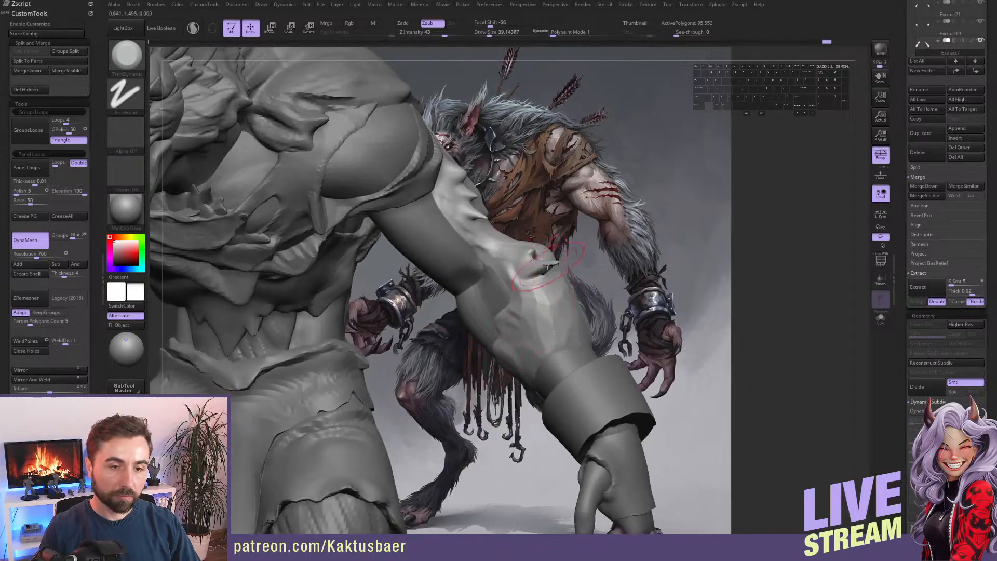
left_click_drag(535, 254, 562, 325)
right_click_drag(562, 324, 488, 315)
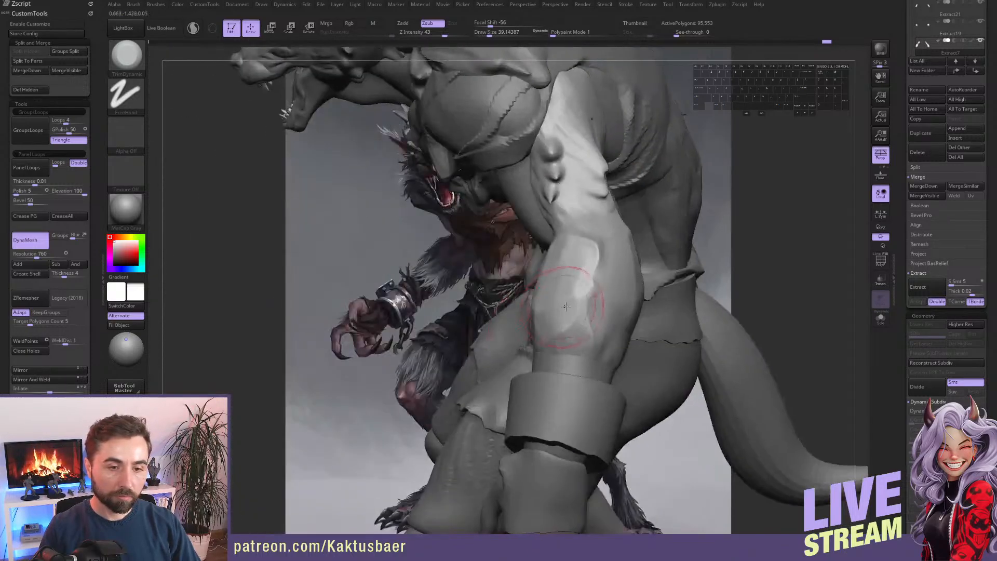
mouse_move(570, 283)
left_mouse_down()
mouse_move(592, 291)
mouse_move(616, 328)
mouse_move(589, 253)
mouse_move(548, 318)
left_mouse_up()
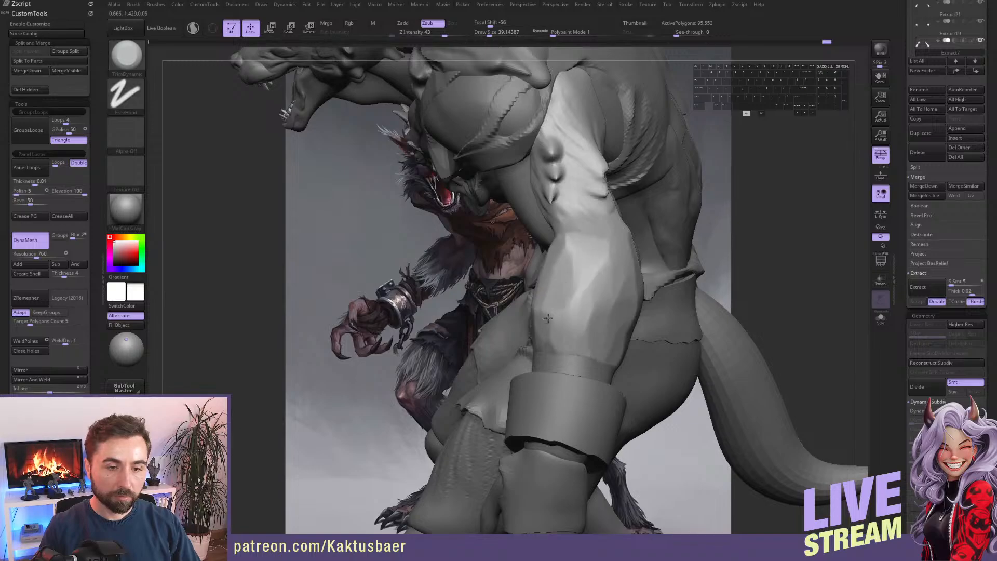
mouse_move(582, 273)
left_mouse_down()
mouse_move(577, 319)
mouse_move(586, 306)
left_mouse_up()
right_click_drag(584, 305, 555, 308)
mouse_move(572, 324)
left_mouse_down("alt")
mouse_move(574, 337)
mouse_move(569, 331)
left_mouse_up("alt")
right_click_drag(569, 332, 553, 356)
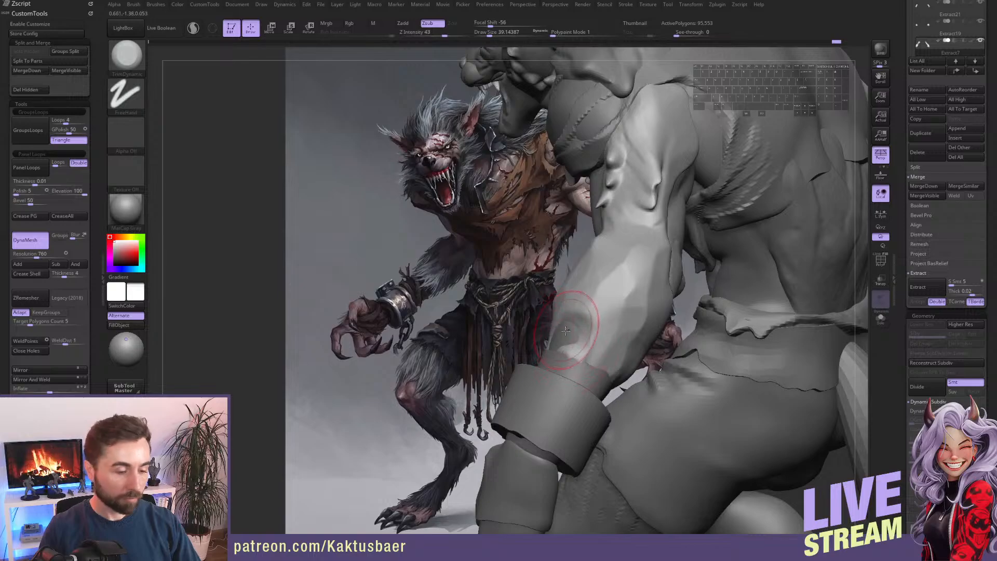
Isolate the forearm fur mesh and remesh it with DynaMesh to clean up its wrist end.
key("1")
right_click_drag(571, 334, 569, 338)
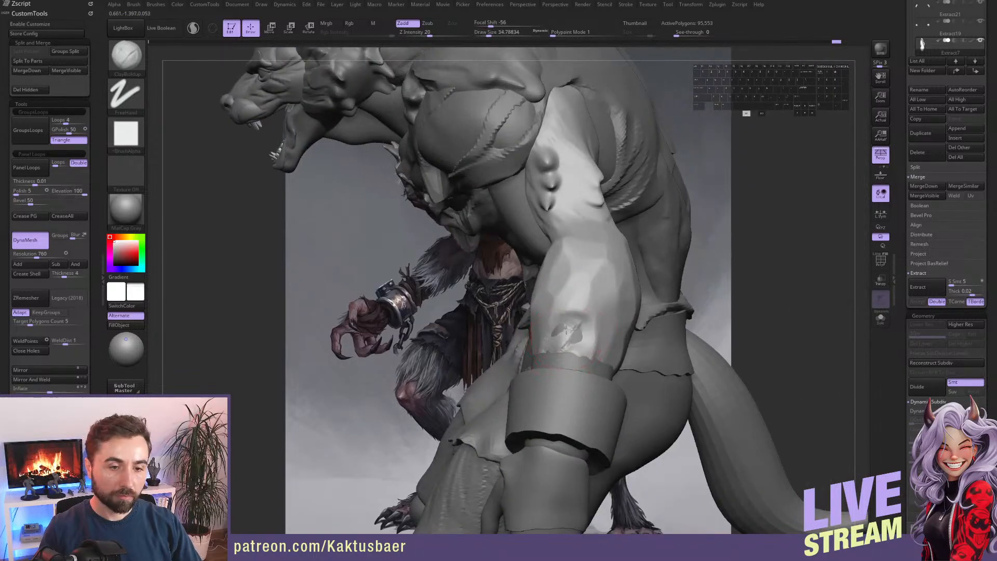
left_click_drag(722, 214, 746, 197, "ctrl")
key("s")
right_click_drag(567, 332, 611, 316)
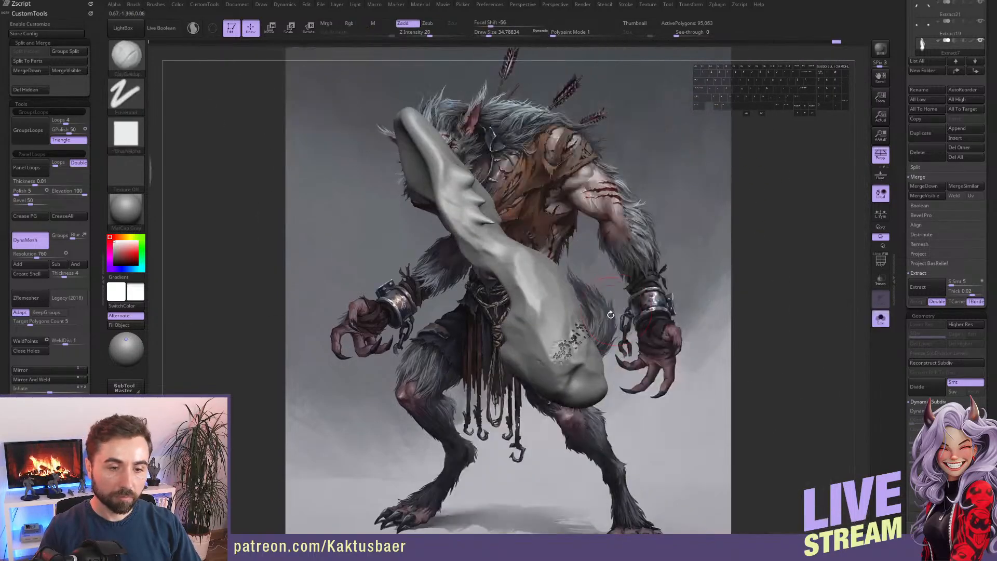
key("b")
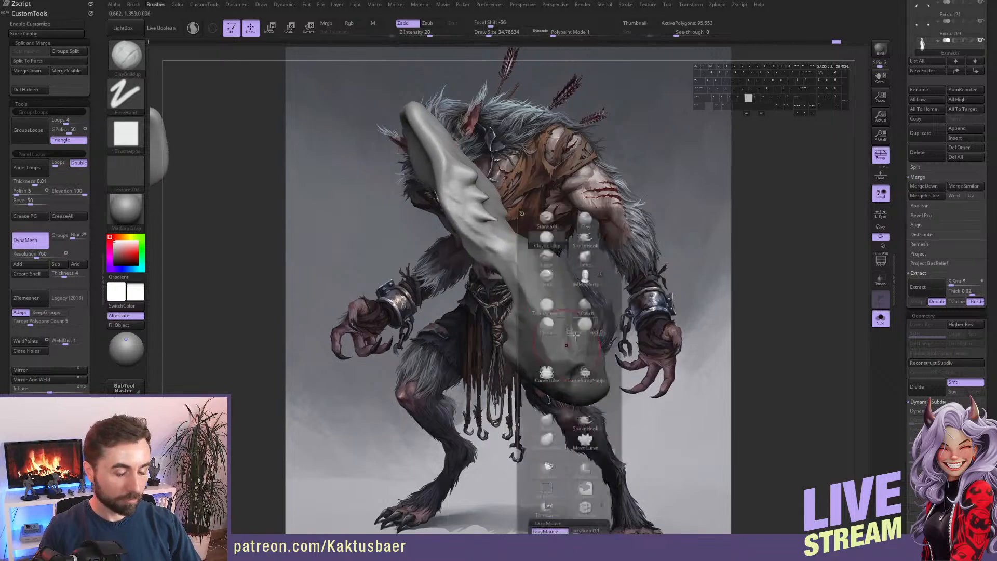
left_click(599, 265)
mouse_move(462, 325)
right_mouse_down()
mouse_move(544, 339)
mouse_move(448, 354)
right_mouse_up()
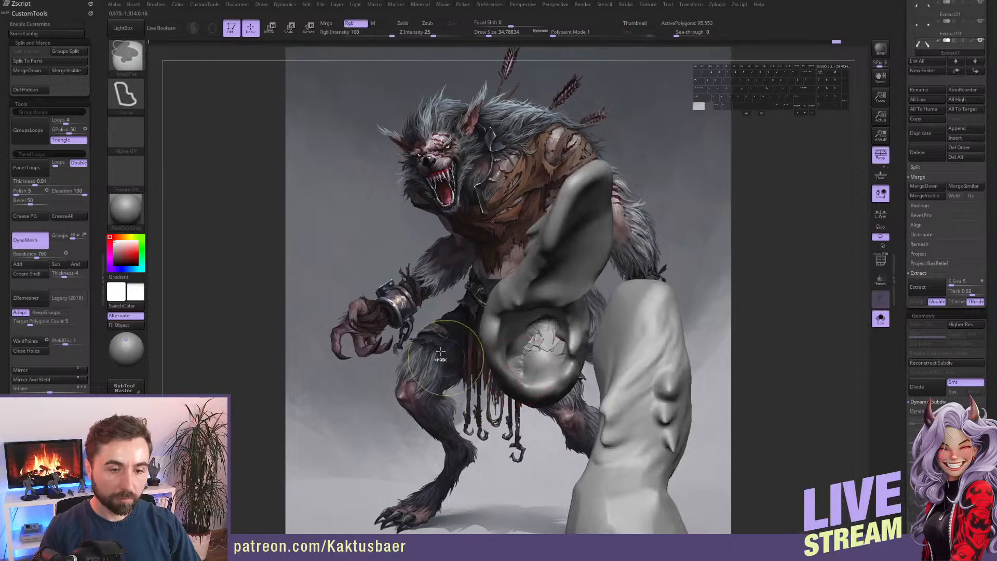
left_click_drag(445, 354, 415, 387, "ctrl")
Smooth the hollow underside of the forearm fur's wrist end at about 35, remeshing with DynaMesh between passes.
mouse_move(535, 355)
left_mouse_down("shift")
mouse_move(544, 344)
mouse_move(534, 355)
left_mouse_up("shift")
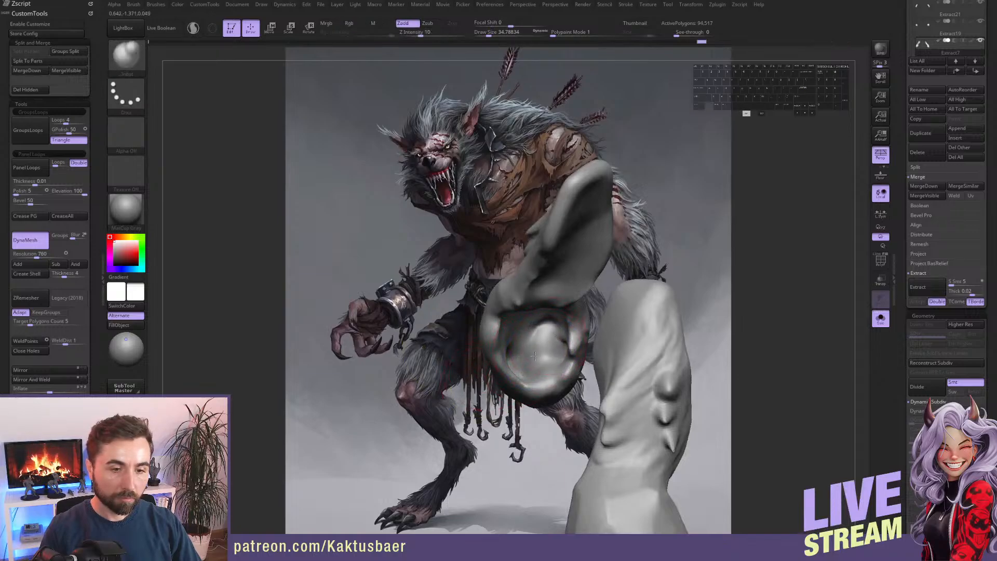
left_click_drag(459, 387, 442, 397, "ctrl")
right_click_drag(442, 392, 519, 384)
left_click_drag(524, 382, 518, 390)
left_click_drag(465, 387, 449, 394, "ctrl")
left_click_drag(520, 372, 522, 363, "shift")
mouse_move(511, 366)
right_mouse_down()
mouse_move(553, 354)
mouse_move(597, 367)
mouse_move(584, 381)
mouse_move(602, 382)
right_mouse_up()
left_click_drag(605, 384, 612, 391, "ctrl")
right_click_drag(605, 387, 579, 378)
left_click_drag(577, 376, 578, 383, "shift")
right_click_drag(577, 383, 552, 368)
left_click_drag(610, 341, 615, 358, "ctrl")
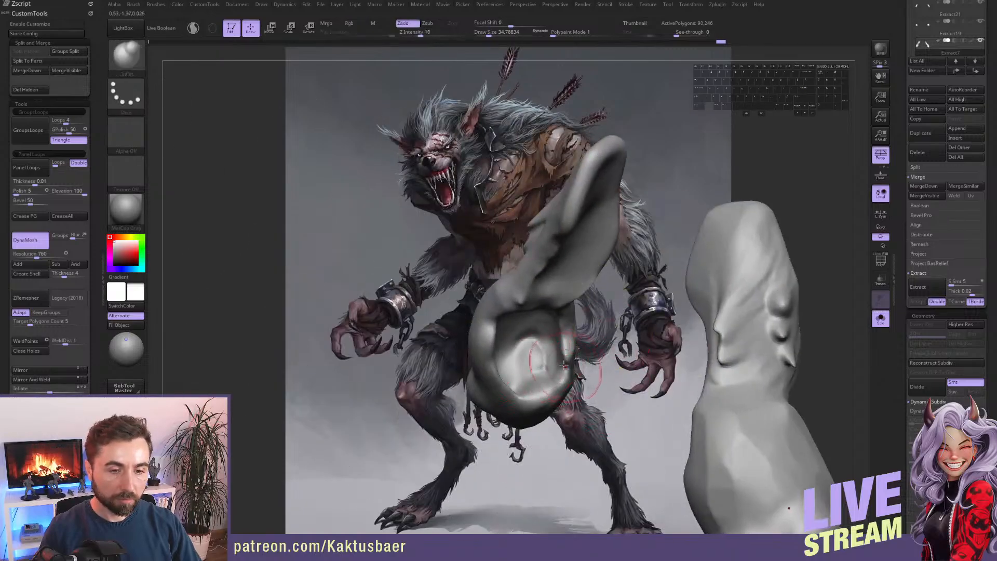
left_click_drag(519, 364, 522, 343, "shift")
Flatten the front and lower edge of the forearm fur above the cuff with TrimDynamic at about 35.
right_click_drag(524, 356, 497, 395)
key("s")
key("ctrl+z")
key("b")
key("t")
key("d")
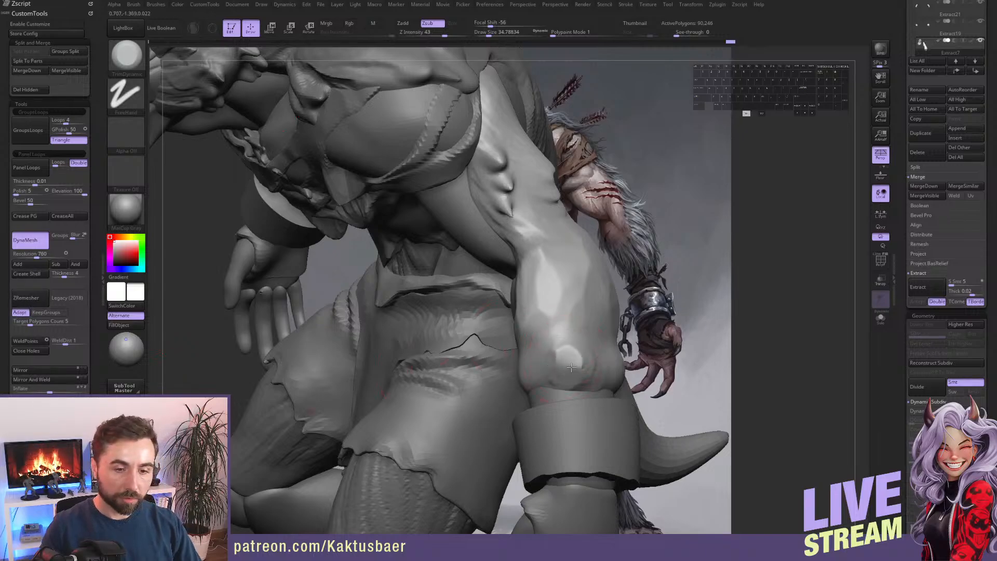
mouse_move(572, 367)
left_mouse_down()
mouse_move(578, 347)
mouse_move(572, 359)
left_mouse_up()
mouse_move(575, 359)
right_mouse_down()
mouse_move(552, 373)
mouse_move(592, 392)
right_mouse_up()
mouse_move(592, 392)
left_mouse_down()
mouse_move(597, 400)
mouse_move(632, 390)
left_mouse_up()
Refine the planes along the outer side of the forearm fur near the cuff at about 35.
right_click_drag(608, 358, 646, 393)
mouse_move(649, 395)
left_mouse_down()
mouse_move(669, 378)
mouse_move(640, 381)
left_mouse_up()
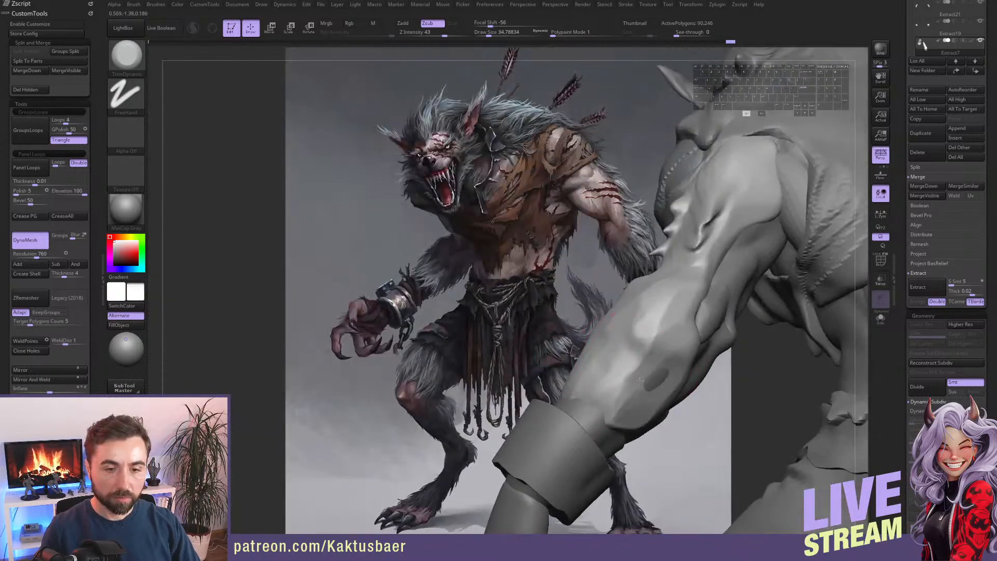
key("3")
left_click_drag(665, 349, 643, 395)
mouse_move(643, 396)
right_mouse_down()
mouse_move(663, 284)
mouse_move(675, 330)
mouse_move(671, 301)
mouse_move(617, 295)
mouse_move(595, 323)
mouse_move(514, 327)
mouse_move(378, 364)
right_mouse_up()
Select the wrist cuff and smooth its outer surface all around at about 56.
left_click(592, 307, "alt")
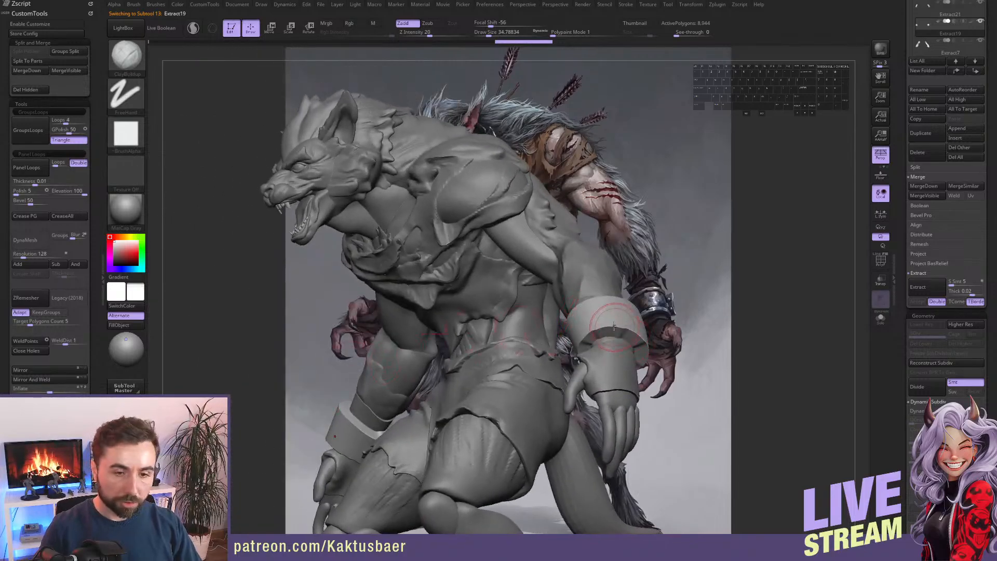
right_click_drag(614, 325, 550, 315)
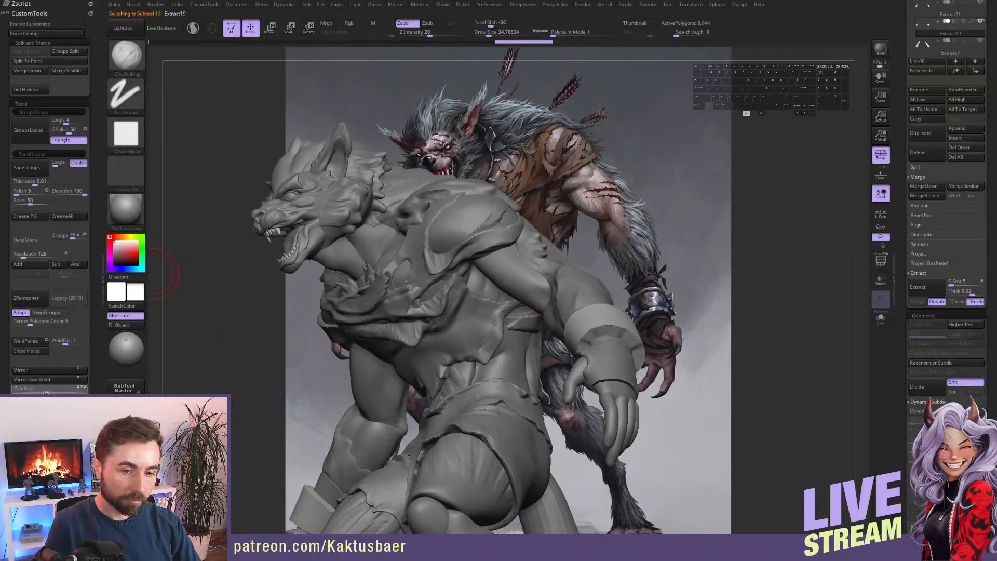
right_click_drag(564, 310, 596, 336)
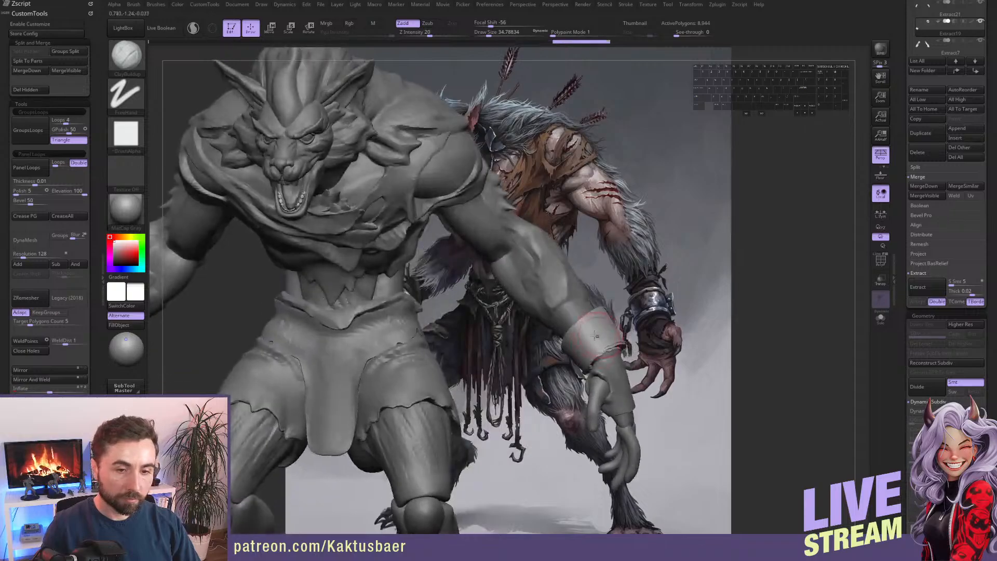
left_click_drag(598, 341, 605, 337, "shift")
right_click_drag(605, 338, 569, 335)
left_click_drag(603, 332, 613, 338, "shift")
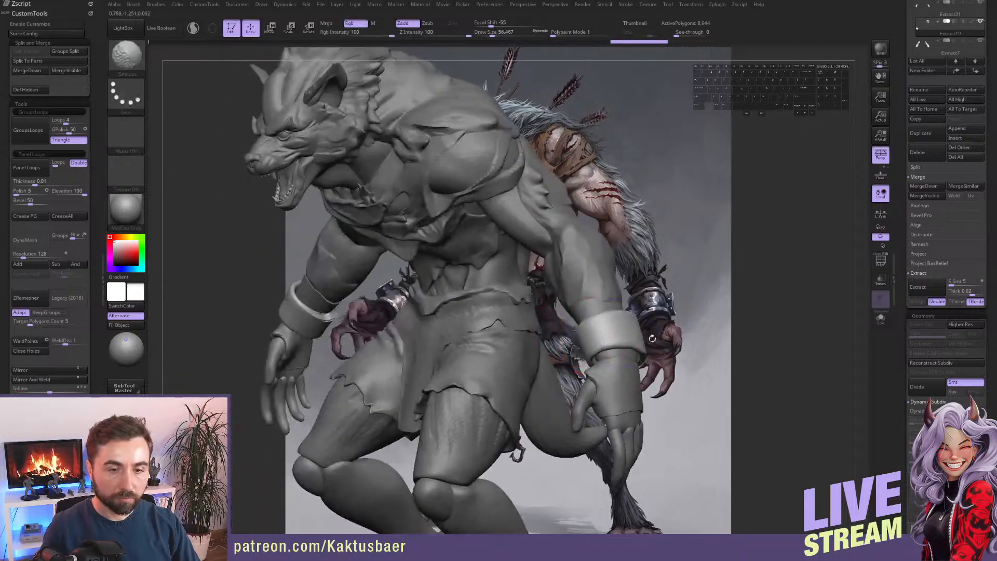
right_click_drag(613, 339, 564, 336)
left_click_drag(630, 338, 637, 340, "shift")
right_click_drag(637, 339, 610, 338)
left_click_drag(624, 340, 632, 345, "shift")
Scale and reposition the wrist cuffs around the forearm fur with Transpose, checking their fit from several angles.
mouse_move(613, 338)
right_mouse_down()
mouse_move(670, 328)
mouse_move(614, 322)
mouse_move(628, 321)
right_mouse_up()
key("w")
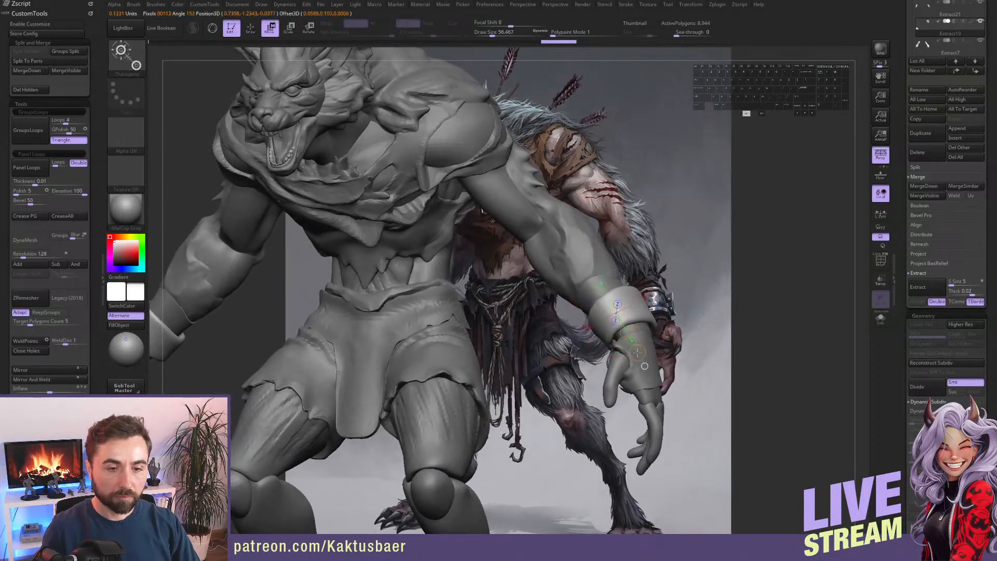
key("e")
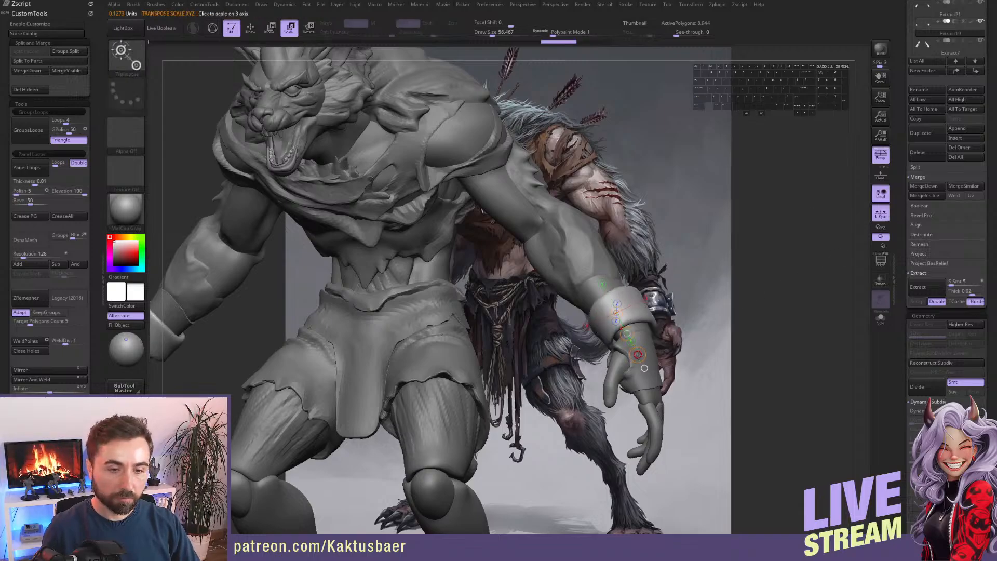
left_click_drag(630, 351, 631, 351)
right_click_drag(650, 324, 550, 322)
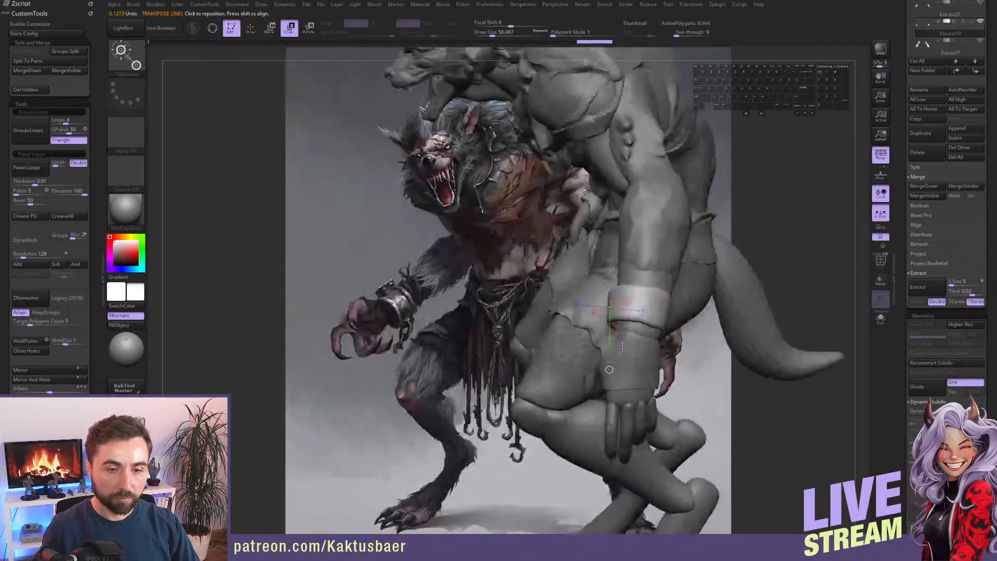
key("w")
left_click_drag(649, 300, 648, 299)
key("q")
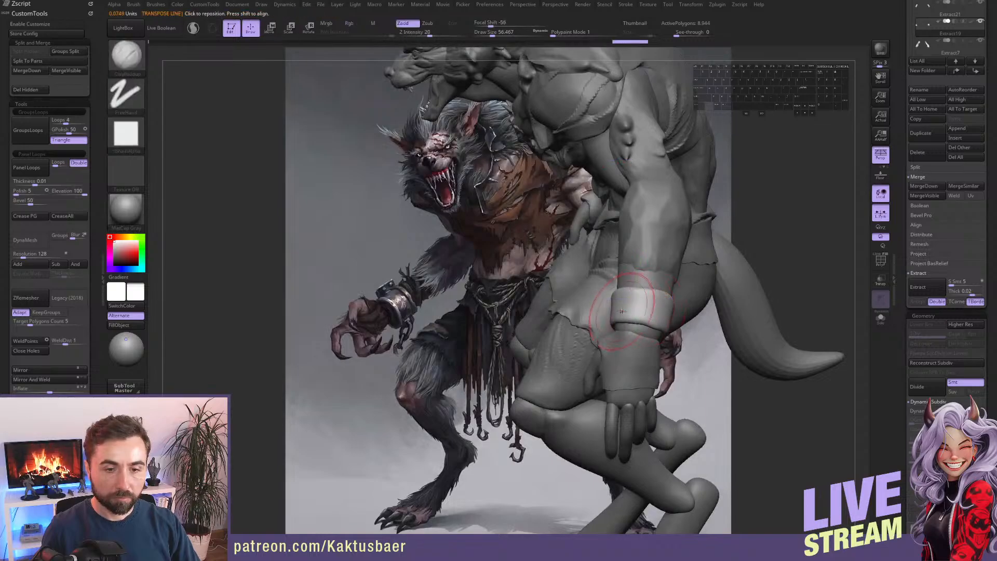
mouse_move(600, 345)
right_mouse_down("ctrl")
mouse_move(571, 293)
mouse_move(653, 284)
mouse_move(596, 235)
right_mouse_up("ctrl")
mouse_move(572, 312)
right_mouse_down()
mouse_move(561, 265)
mouse_move(554, 278)
mouse_move(548, 270)
right_mouse_up()
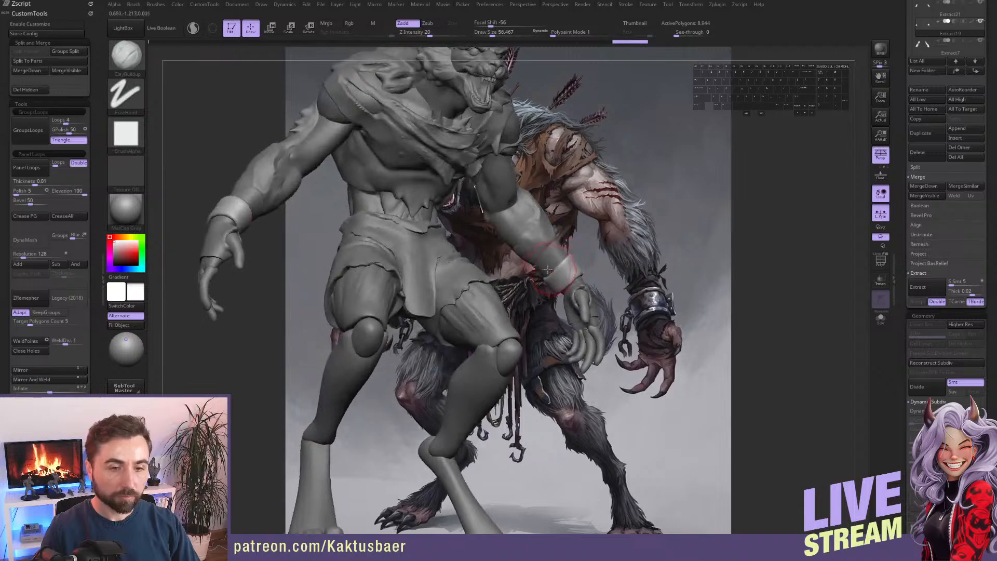
key("5")
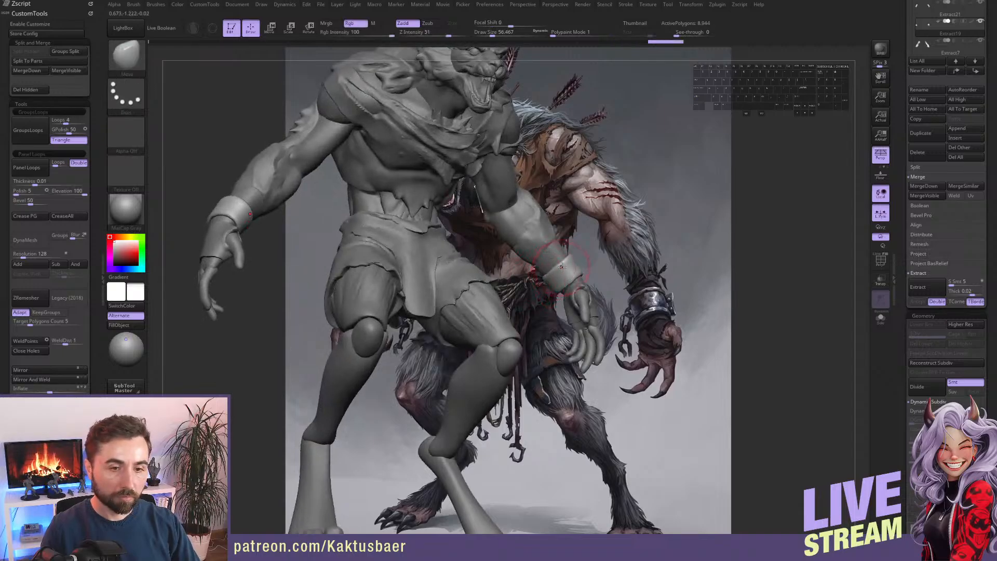
right_click_drag(549, 278, 720, 273)
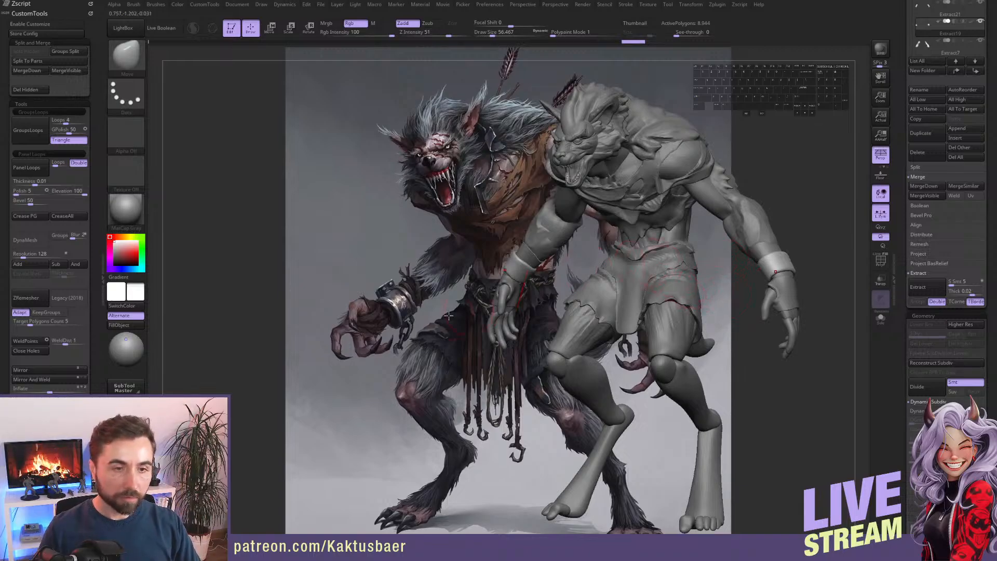
Select the leg mesh, lower it to subdivision level 1 and reset the camera to the front view.
left_click(605, 390, "alt")
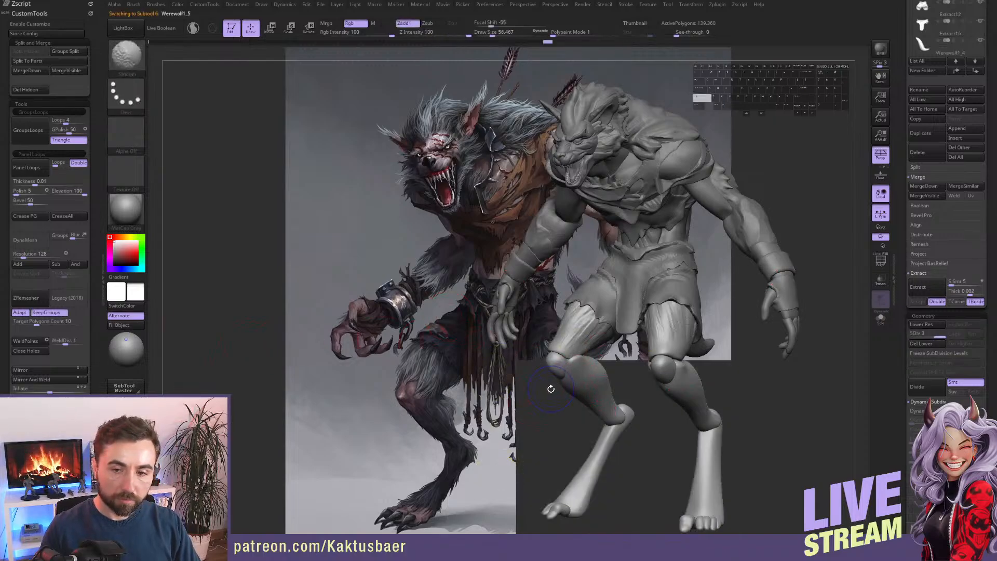
left_click(534, 385, "alt")
scroll(94, 243, "down", 10)
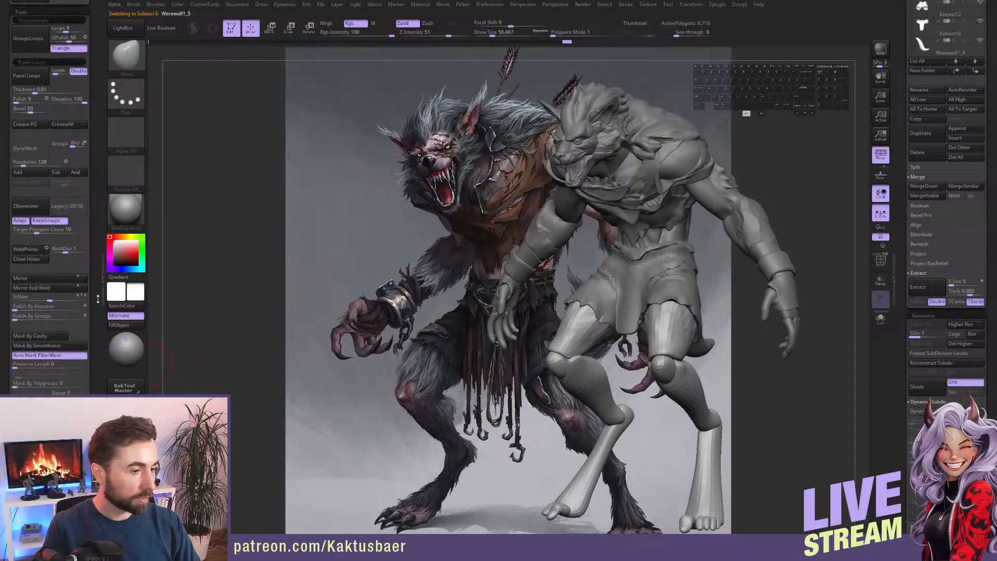
scroll(94, 244, "down", 4)
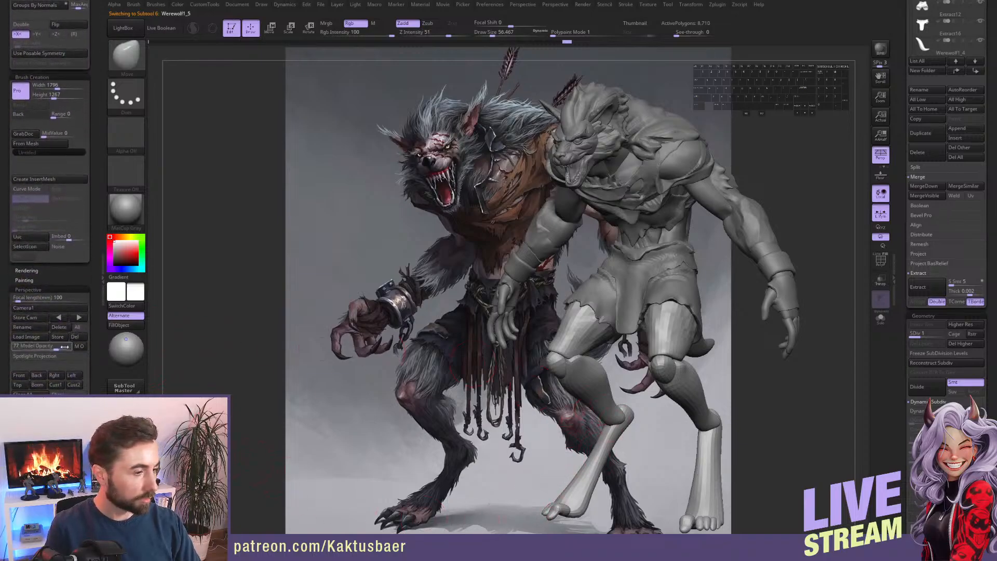
left_click(20, 376)
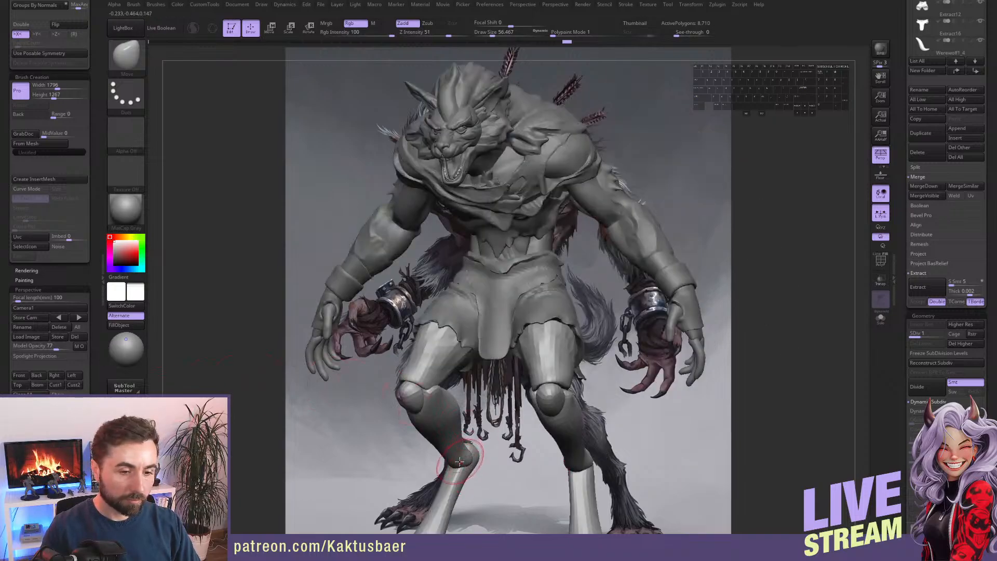
Mask everything except the shins, adjust them with Transpose along the knee-to-ankle line and clear the mask.
key("r")
left_click(442, 415, "ctrl")
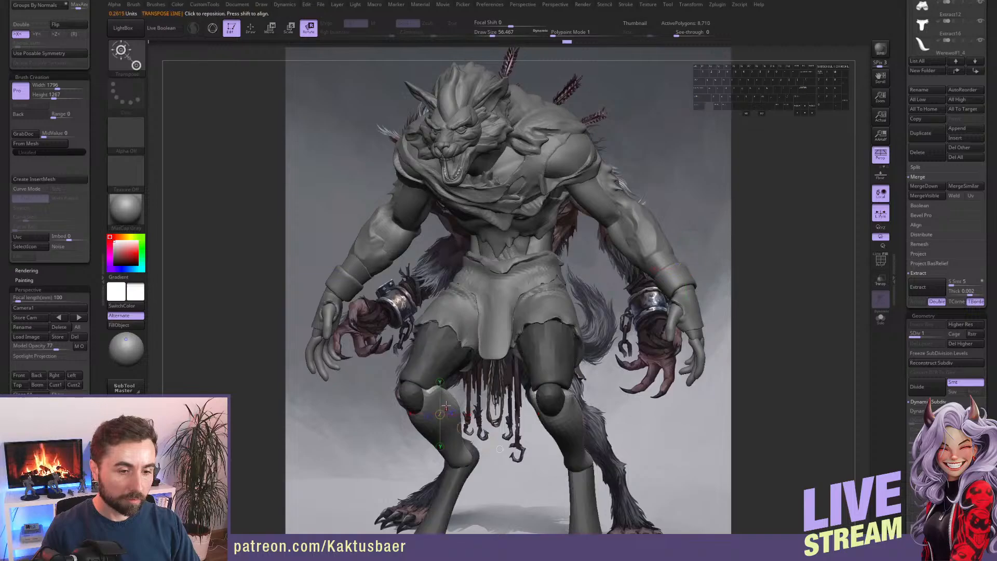
left_click_drag(428, 392, 464, 456)
key("e")
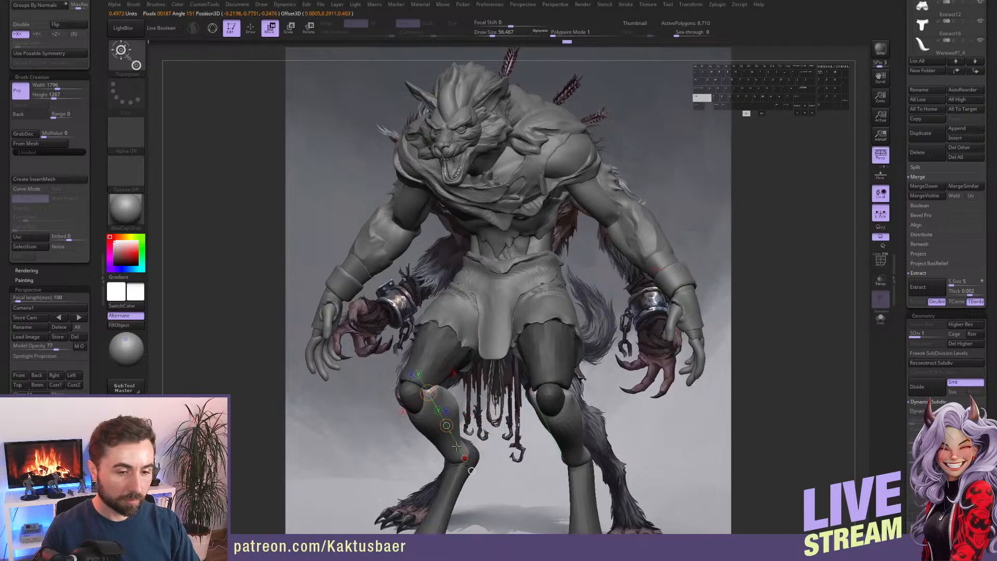
key("q")
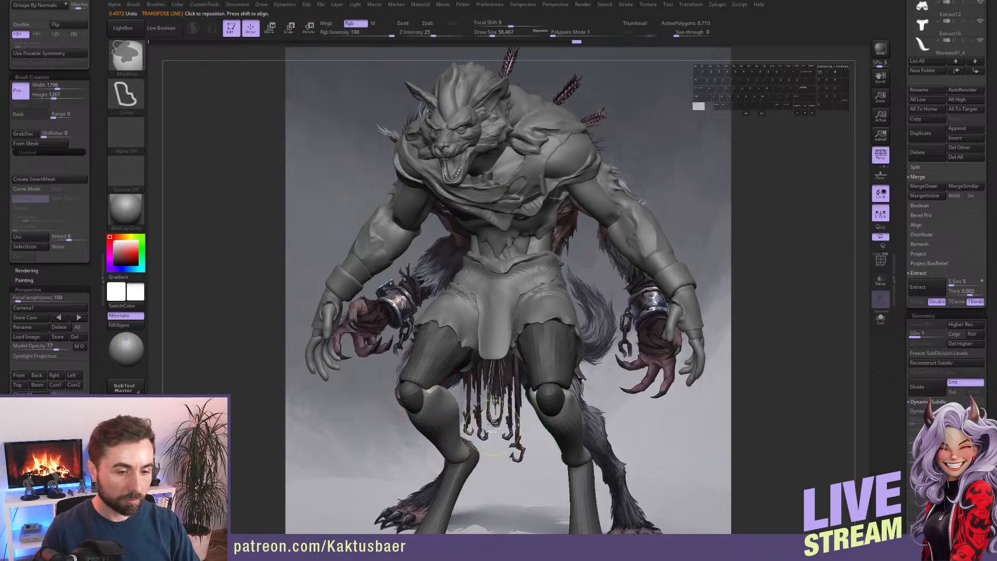
mouse_move(491, 438)
left_mouse_down("ctrl")
mouse_move(485, 453)
mouse_move(475, 359)
left_mouse_up("ctrl")
Isolate the leg mesh and mask the thighs, knees and shins so only the feet stay editable.
key("alt+s")
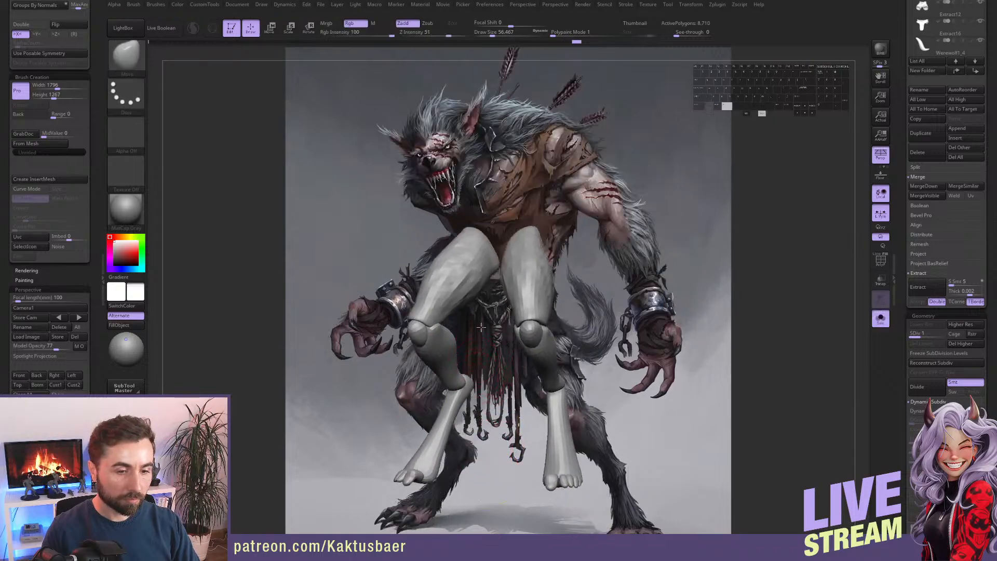
key("w")
left_click(451, 407, "ctrl")
key("q")
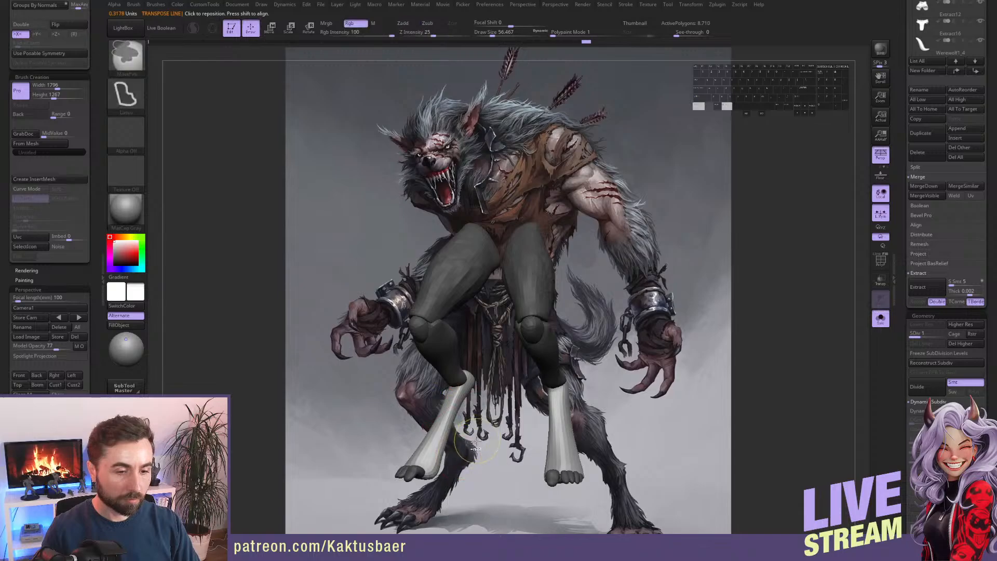
mouse_move(478, 500)
left_mouse_down("ctrl+alt")
mouse_move(359, 477)
mouse_move(411, 462)
left_mouse_up("ctrl+alt")
left_click(490, 405, "ctrl")
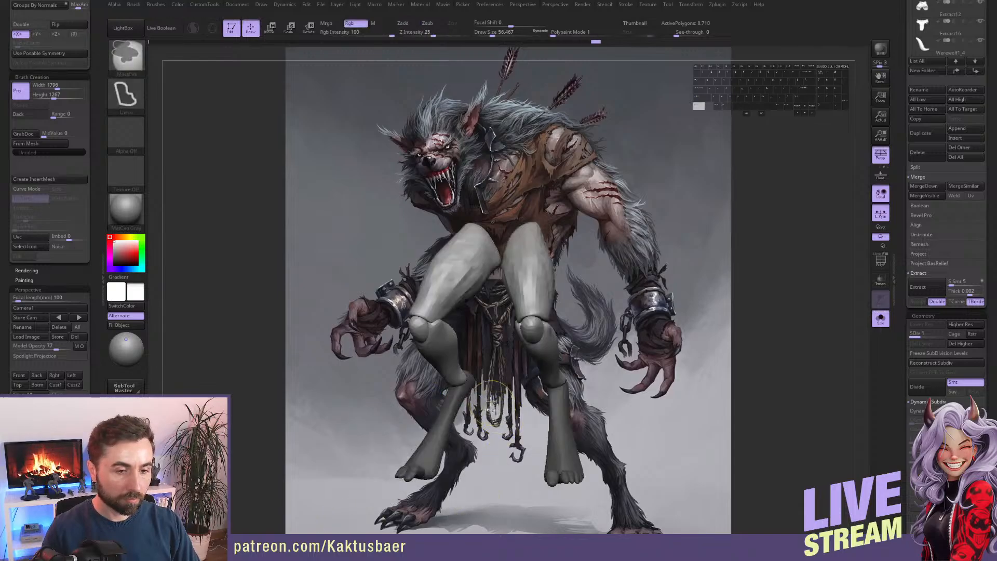
mouse_move(489, 403)
right_mouse_down()
mouse_move(465, 395)
mouse_move(513, 381)
right_mouse_up()
left_click(519, 369, "ctrl")
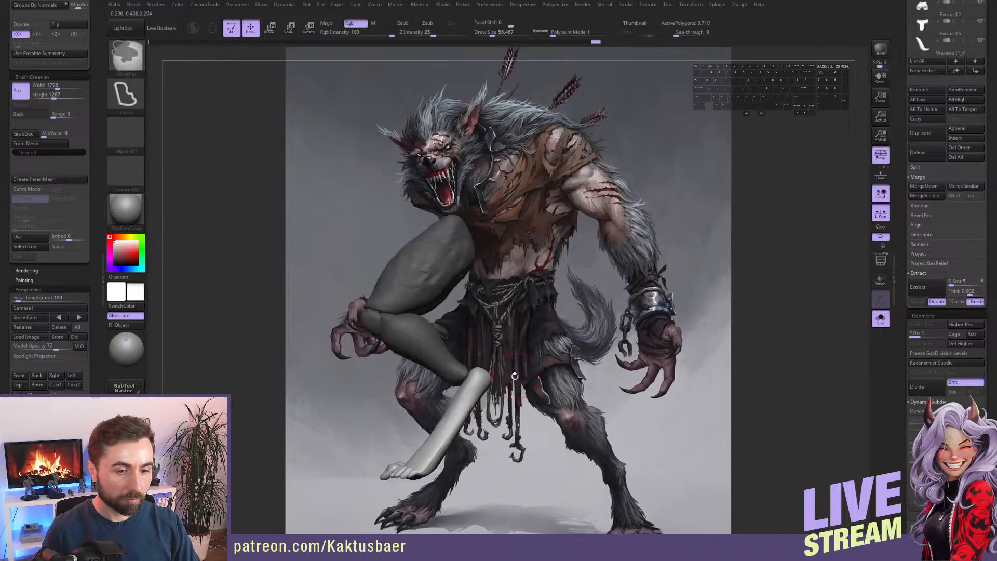
Reposition the unmasked feet at the ankles with Transpose to match the reference pose.
key("w")
left_click_drag(381, 380, 412, 336)
left_click_drag(473, 367, 434, 436)
left_click_drag(453, 405, 477, 371)
key("q")
left_click(37, 375)
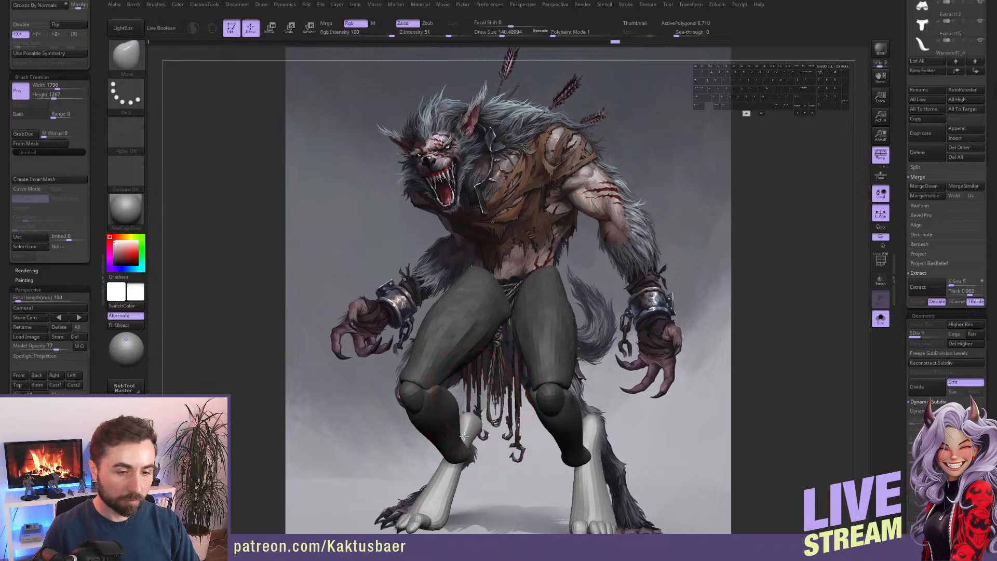
Reshape the heels and back of the feet with the Move brush.
left_click_drag(470, 432, 467, 442)
mouse_move(590, 453)
right_mouse_down("alt")
mouse_move(520, 406)
mouse_move(495, 373)
mouse_move(495, 345)
right_mouse_up("alt")
key("ctrl+z")
key("s")
left_click_drag(495, 345, 498, 345)
left_click_drag(496, 339, 487, 406)
right_click_drag(488, 405, 439, 387)
key("s")
left_click_drag(514, 380, 506, 384)
right_click_drag(512, 383, 466, 367)
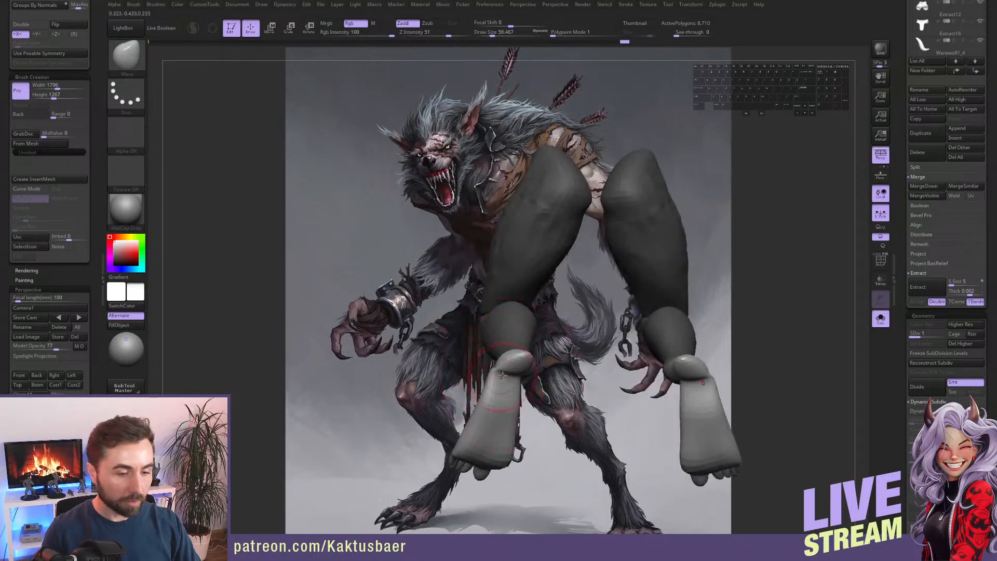
Build up the back of the feet below the heels with ClayBuildup at about 37 and smooth them.
key("b")
key("c")
key("b")
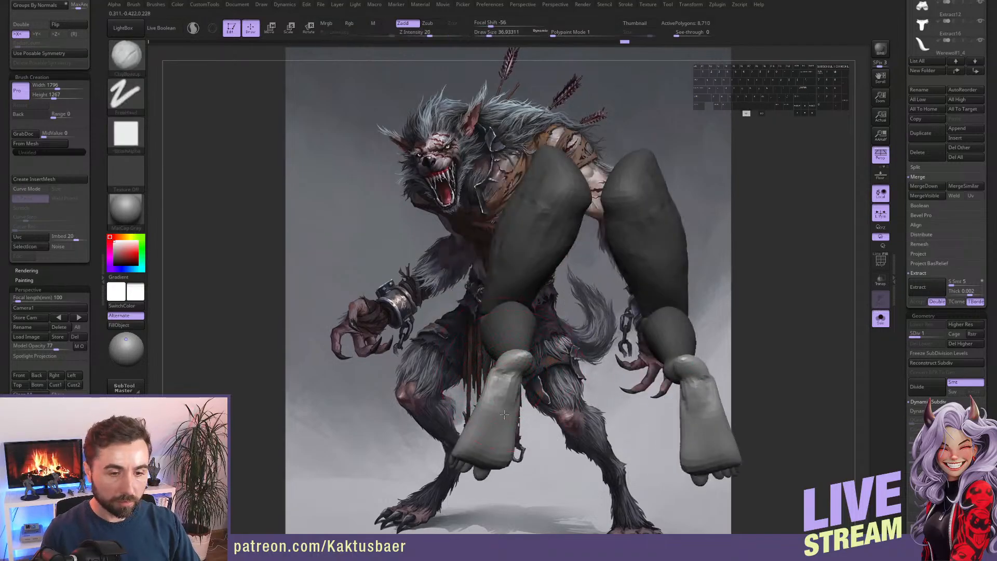
left_click_drag(504, 415, 504, 418)
mouse_move(508, 375)
left_mouse_down("shift")
mouse_move(506, 390)
mouse_move(512, 375)
left_mouse_up("shift")
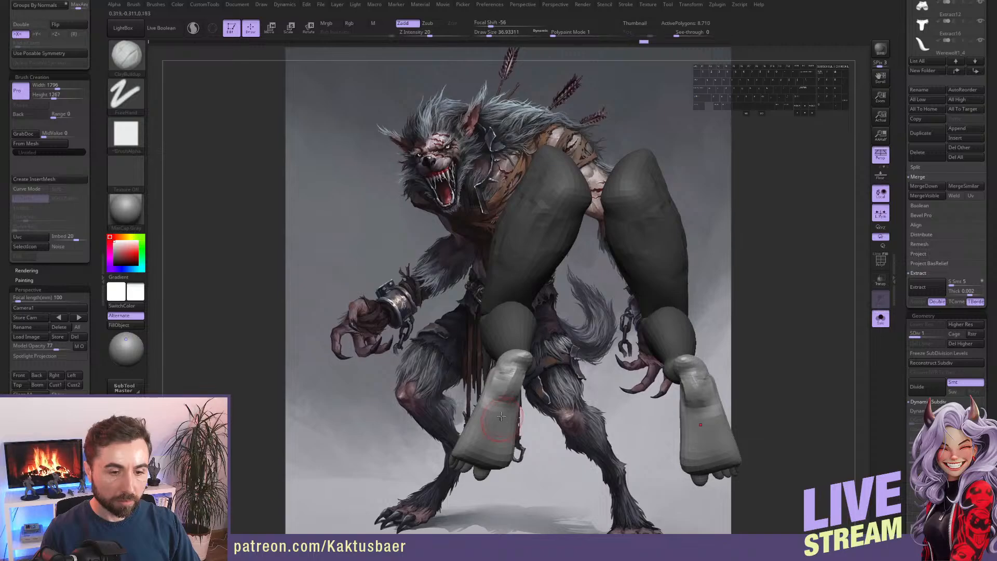
right_click_drag(512, 375, 525, 366)
left_click_drag(523, 368, 517, 360, "shift")
mouse_move(530, 363)
right_mouse_down()
mouse_move(500, 385)
mouse_move(489, 379)
mouse_move(504, 380)
mouse_move(492, 405)
mouse_move(475, 401)
mouse_move(494, 379)
mouse_move(476, 368)
mouse_move(482, 364)
mouse_move(495, 388)
mouse_move(532, 382)
right_mouse_up()
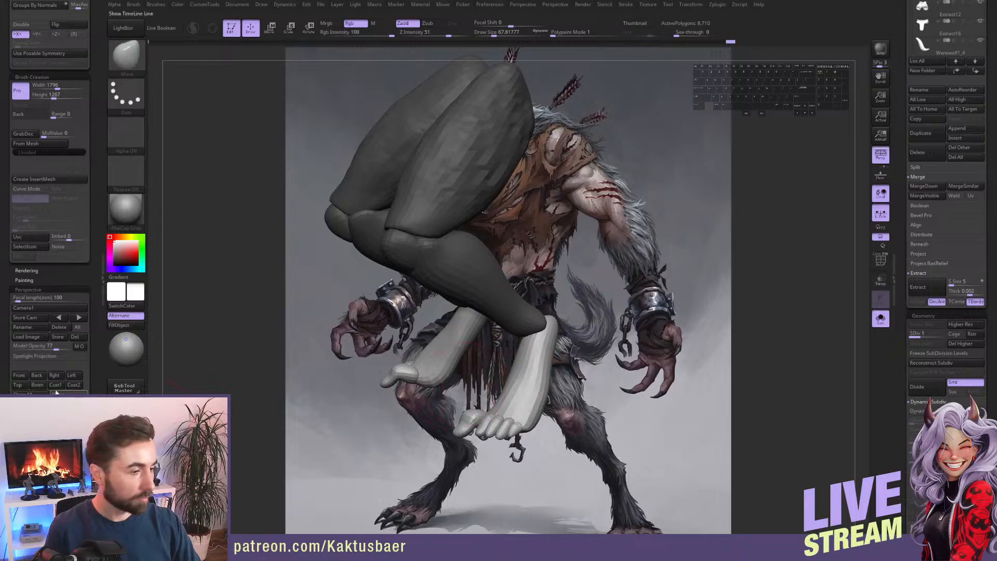
Line up the legs with the reference art in the front view and bring the hidden body parts back.
left_click(28, 375)
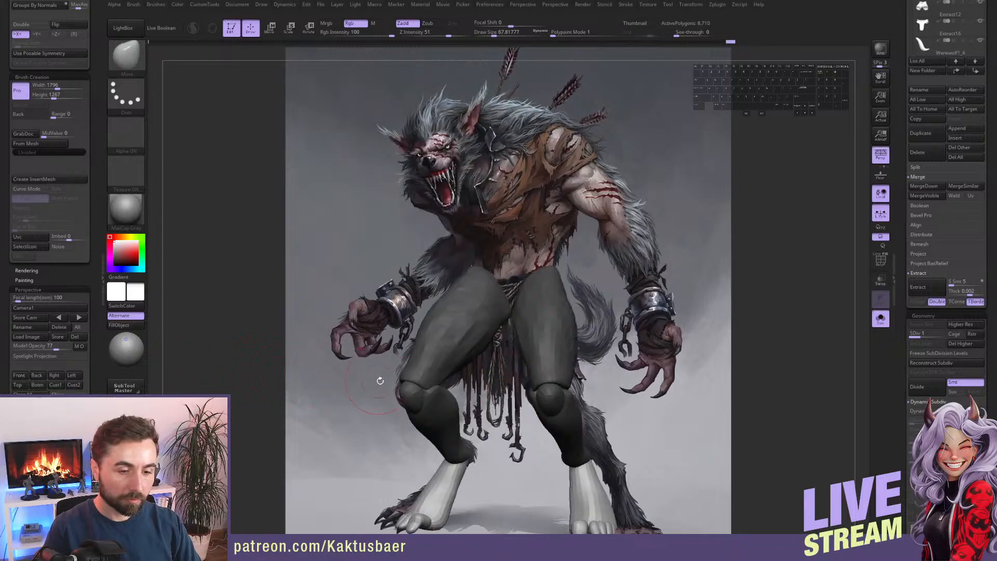
left_click(615, 334)
mouse_move(565, 382)
right_mouse_down("alt")
mouse_move(655, 325)
mouse_move(559, 315)
mouse_move(626, 320)
mouse_move(569, 319)
mouse_move(628, 340)
mouse_move(606, 351)
mouse_move(643, 344)
mouse_move(625, 351)
mouse_move(624, 380)
mouse_move(646, 372)
right_mouse_up("alt")
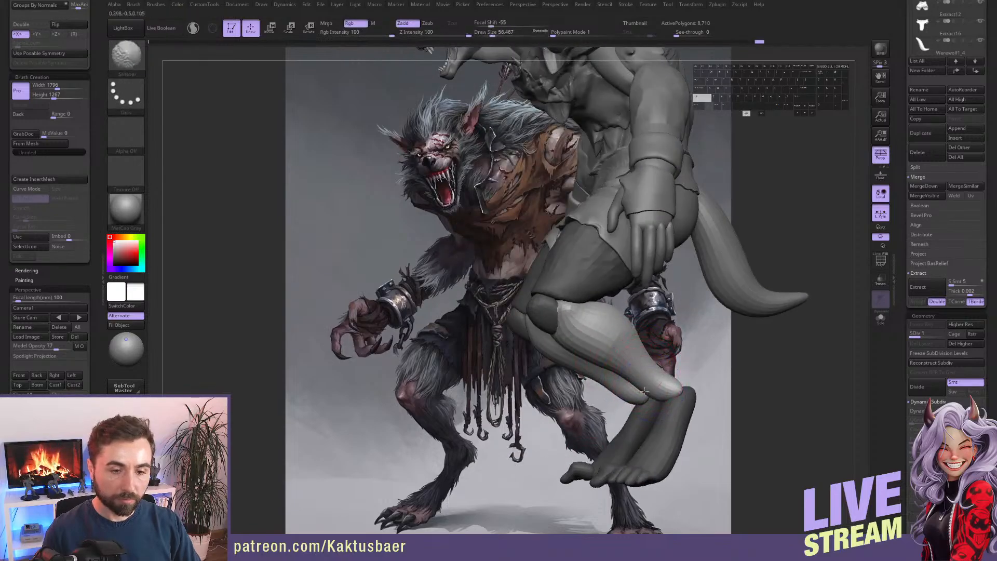
Reshape the unmasked calves with the Move brush and smooth their backs.
key("b")
key("m")
key("v")
right_click_drag(658, 386, 677, 396)
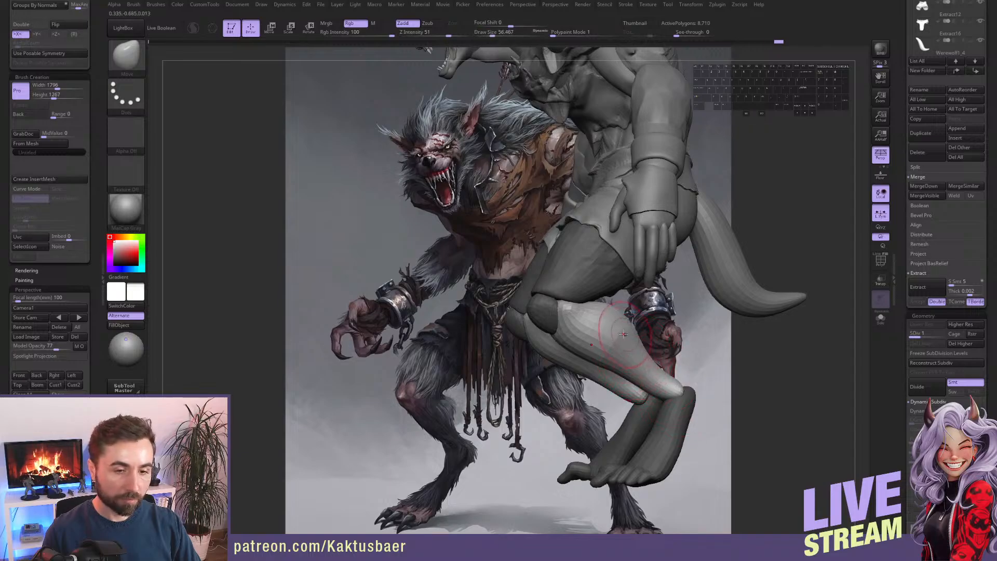
right_click_drag(623, 334, 624, 345)
left_click_drag(665, 348, 663, 355, "shift")
right_click_drag(664, 354, 597, 355)
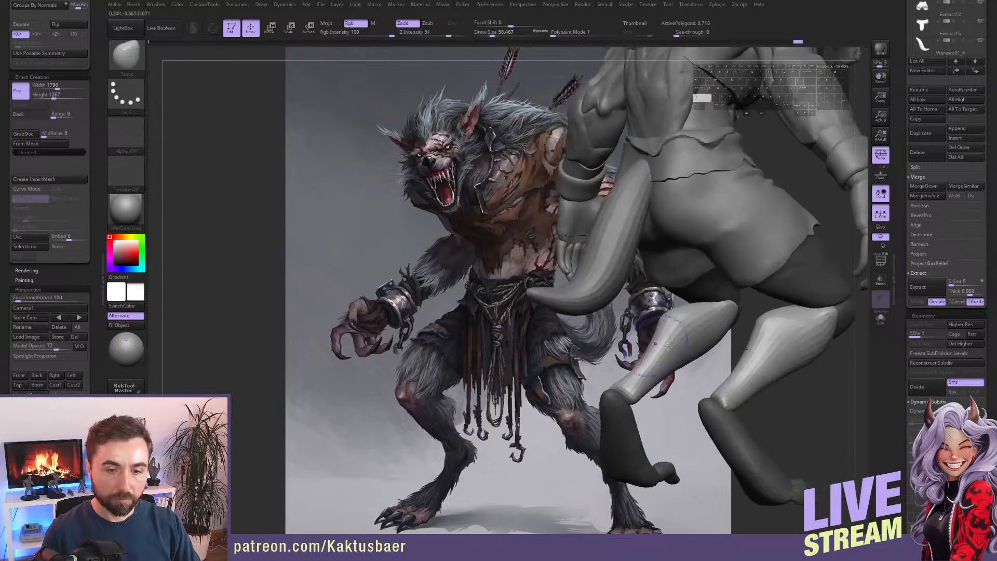
left_click_drag(694, 332, 684, 353, "shift")
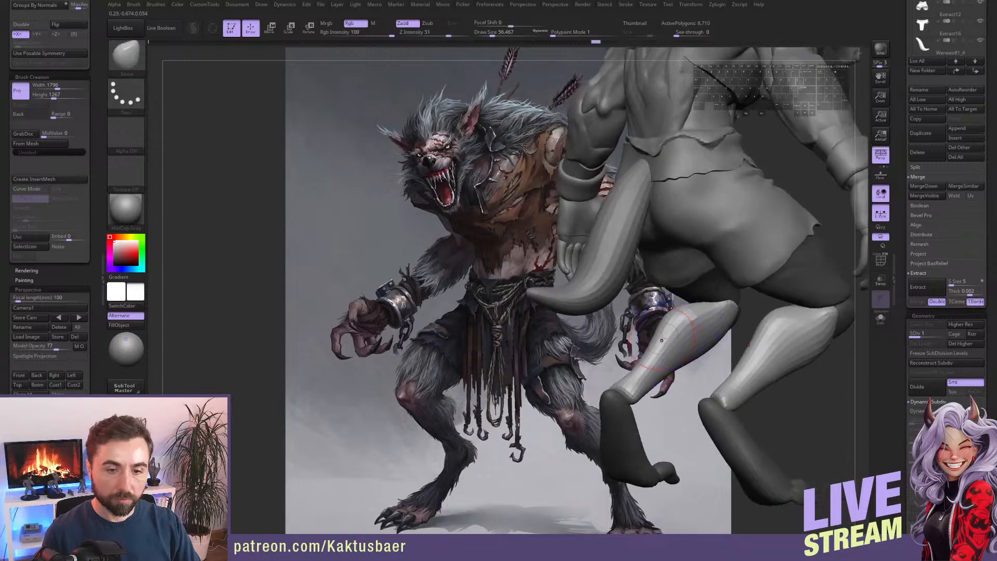
Refine the shin silhouette with the Move brush and raise the leg mesh to subdivision level 3.
mouse_move(689, 350)
right_mouse_down()
mouse_move(655, 343)
mouse_move(677, 335)
right_mouse_up()
left_click_drag(678, 336, 640, 336)
mouse_move(639, 336)
right_mouse_down()
mouse_move(630, 347)
mouse_move(577, 330)
right_mouse_up()
left_click_drag(538, 333, 542, 344, "shift")
right_click_drag(547, 344, 633, 335, "alt")
key("d")
key("d")
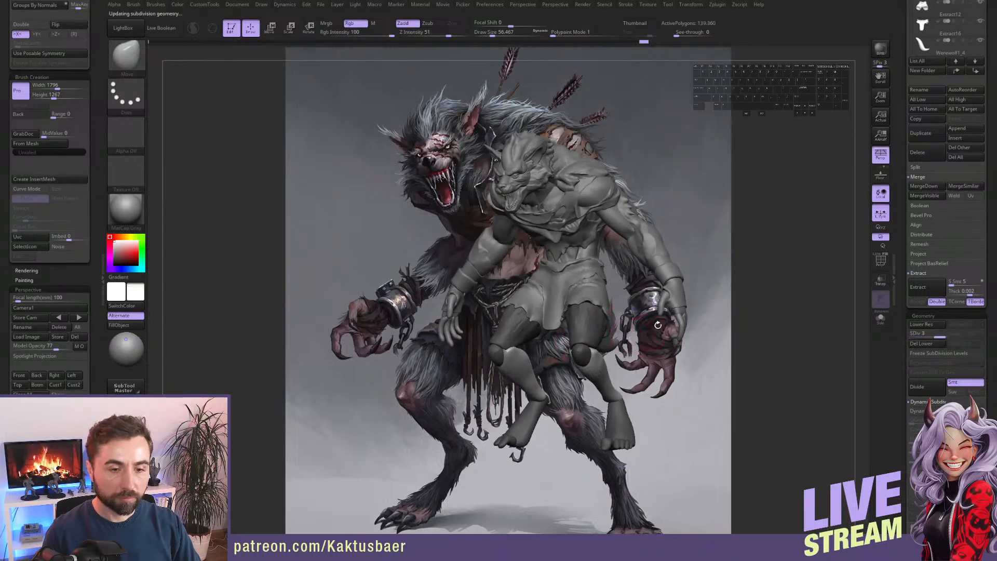
Compare the whole werewolf figure with the reference art and save the project.
mouse_move(731, 312)
right_mouse_down()
mouse_move(644, 308)
mouse_move(644, 333)
right_mouse_up()
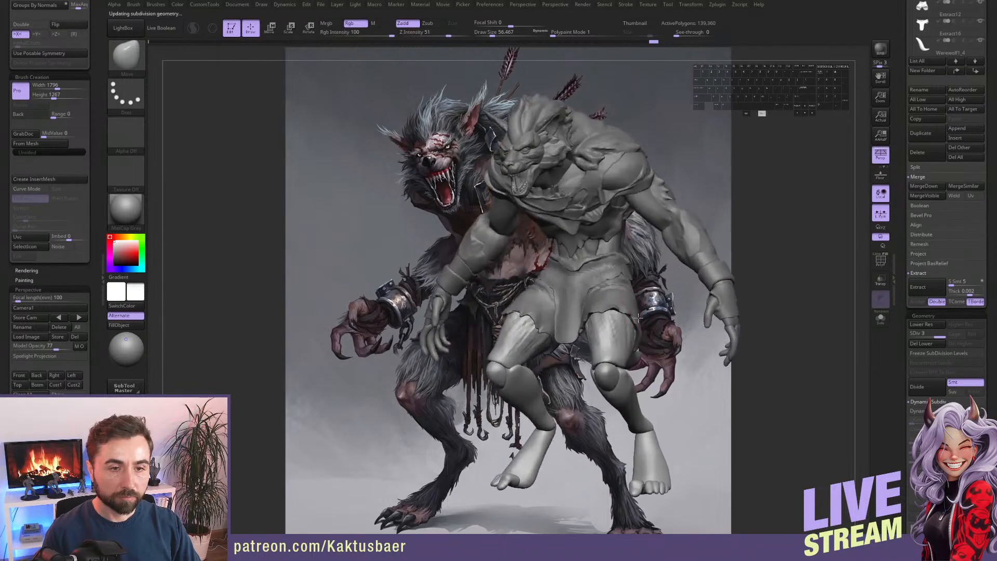
right_click_drag(644, 298, 647, 314, "alt")
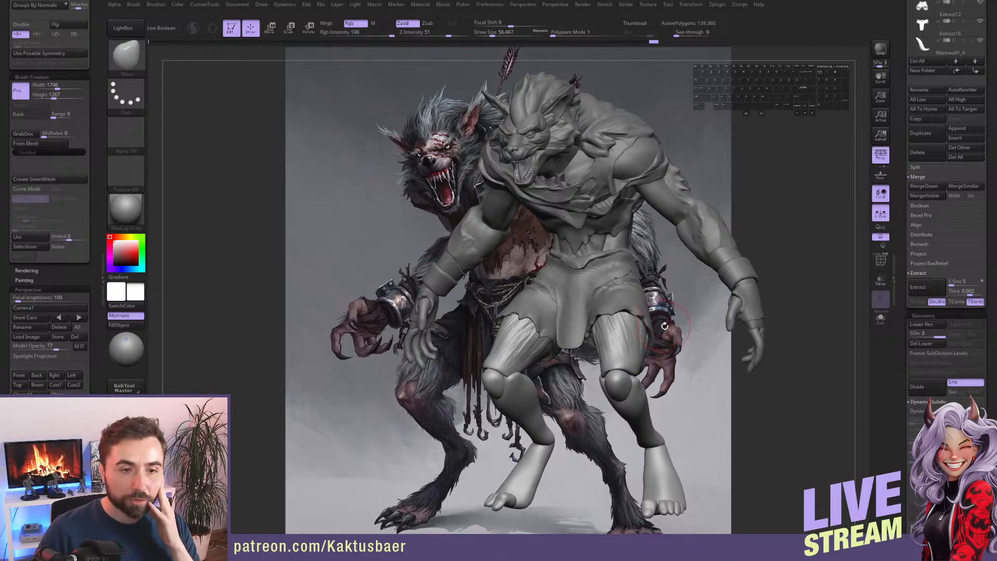
right_click_drag(577, 243, 582, 265)
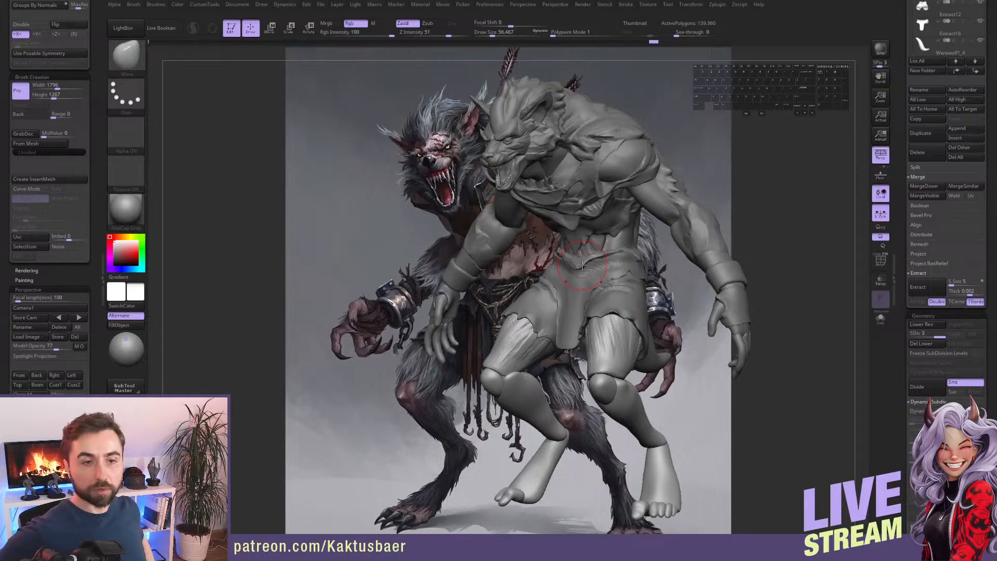
right_click_drag(602, 280, 613, 280)
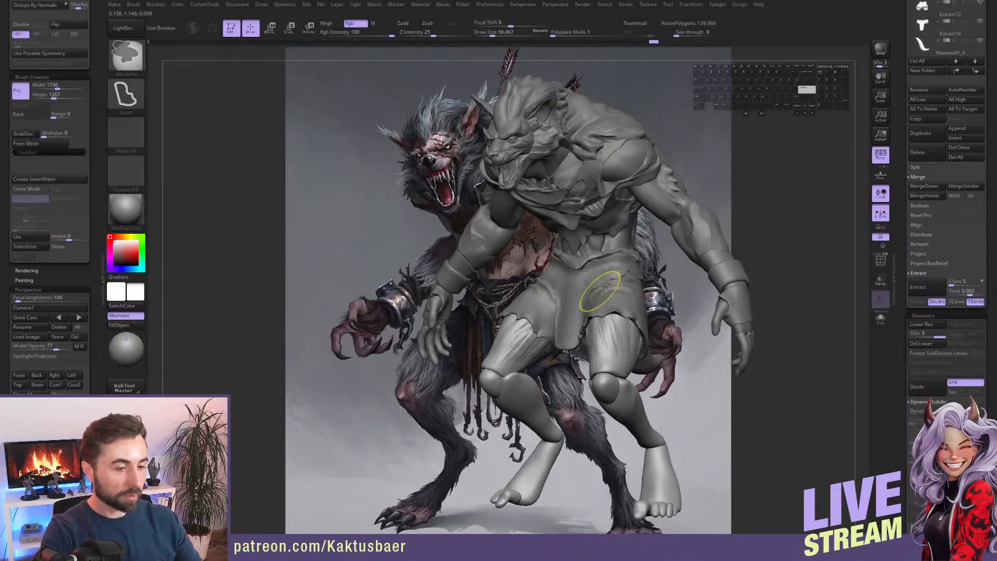
key("ctrl+s")
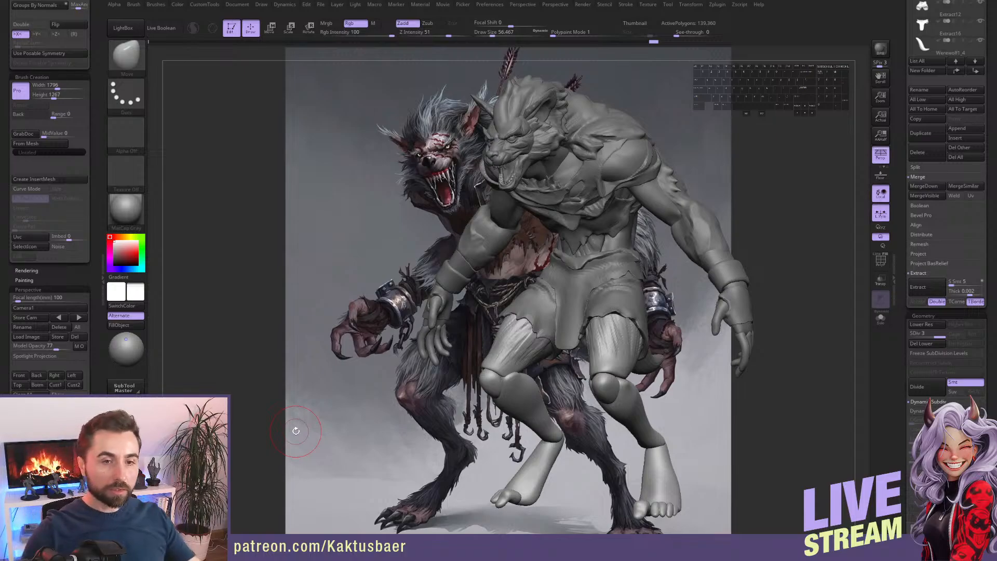
mouse_move(567, 303)
right_mouse_down()
mouse_move(579, 306)
mouse_move(551, 306)
mouse_move(583, 305)
right_mouse_up()
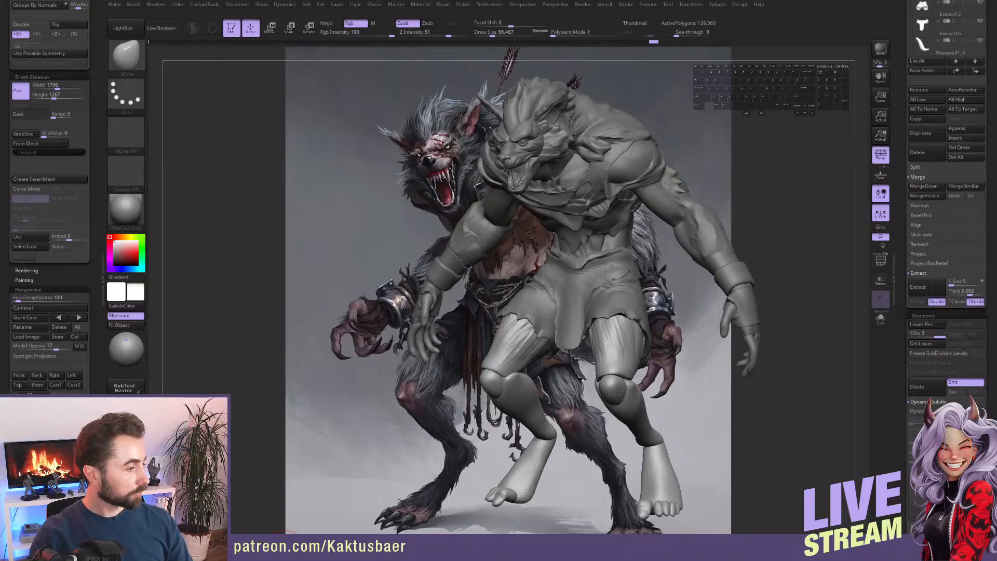
Switch to the browser to view the products on the Kaktusbaer store page.
left_click(284, 552)
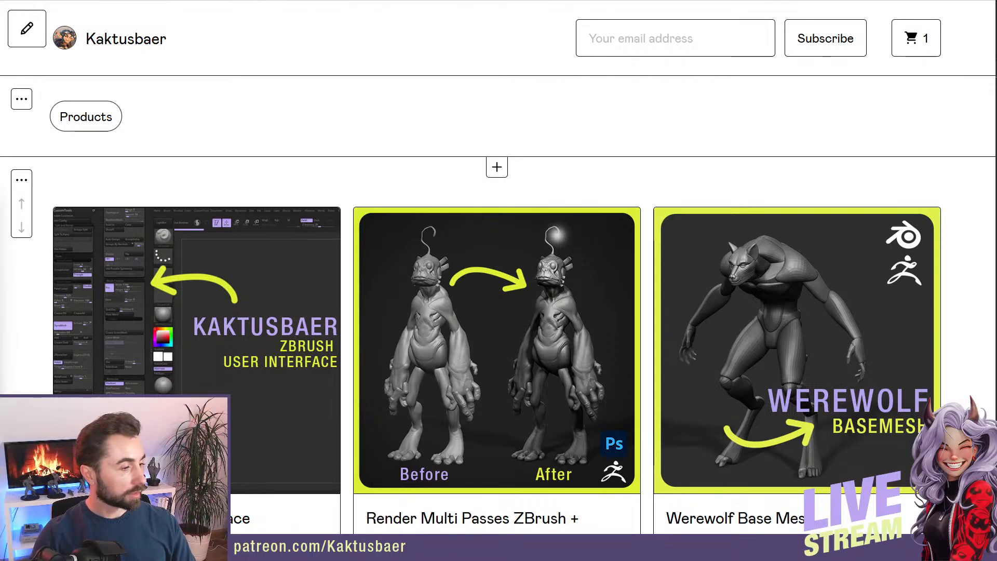
key("alt+Tab")
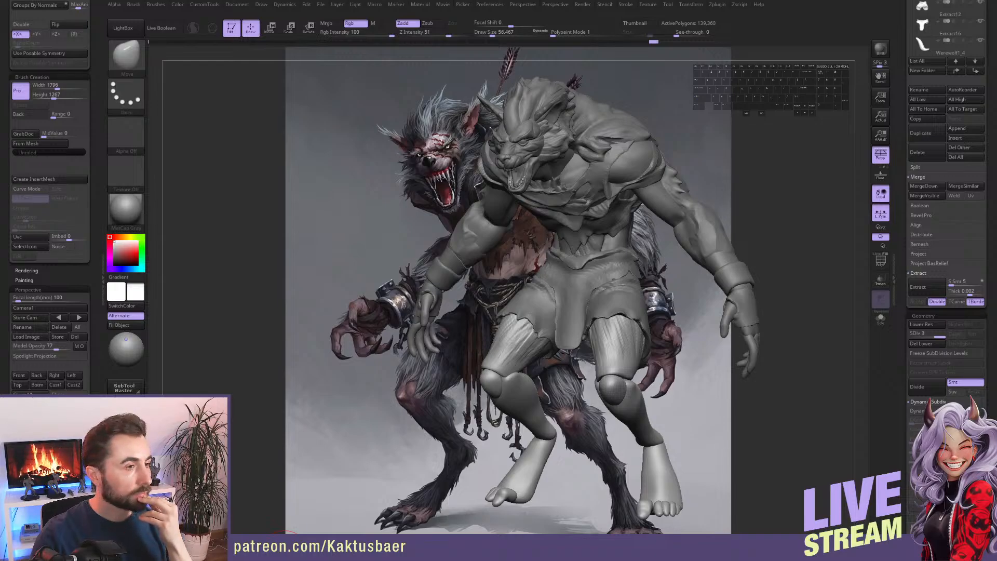
Switch to Discord and look through the Kaktusbaer server's portfolios, wip-projects-discussions and art-jobs channels.
left_click(285, 547)
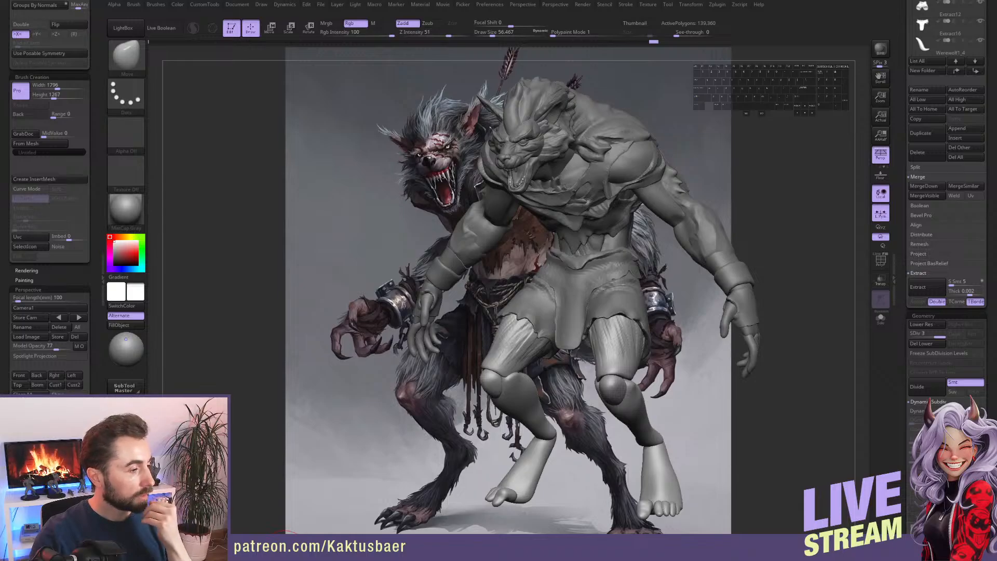
key("alt+Tab")
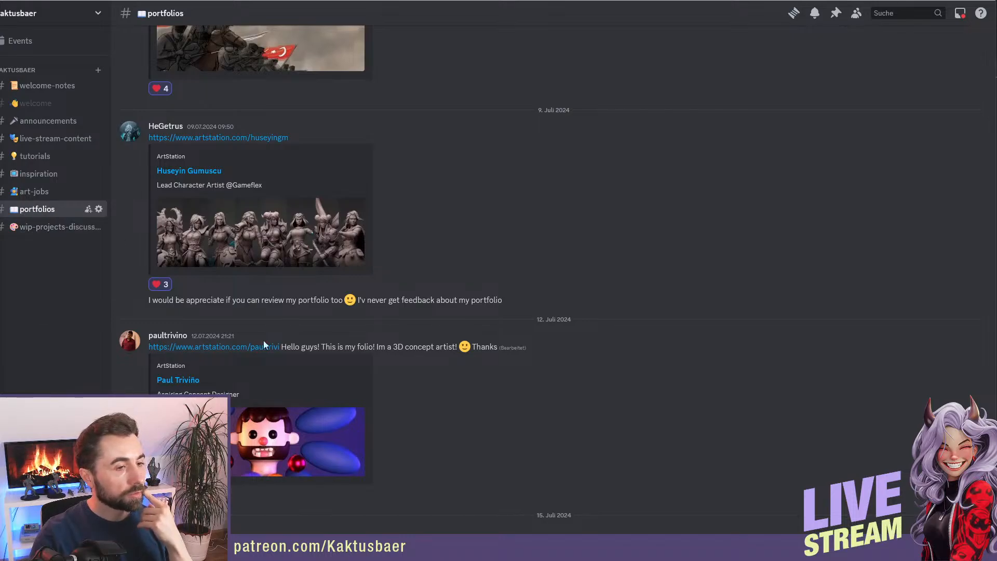
scroll(447, 252, "up", 10)
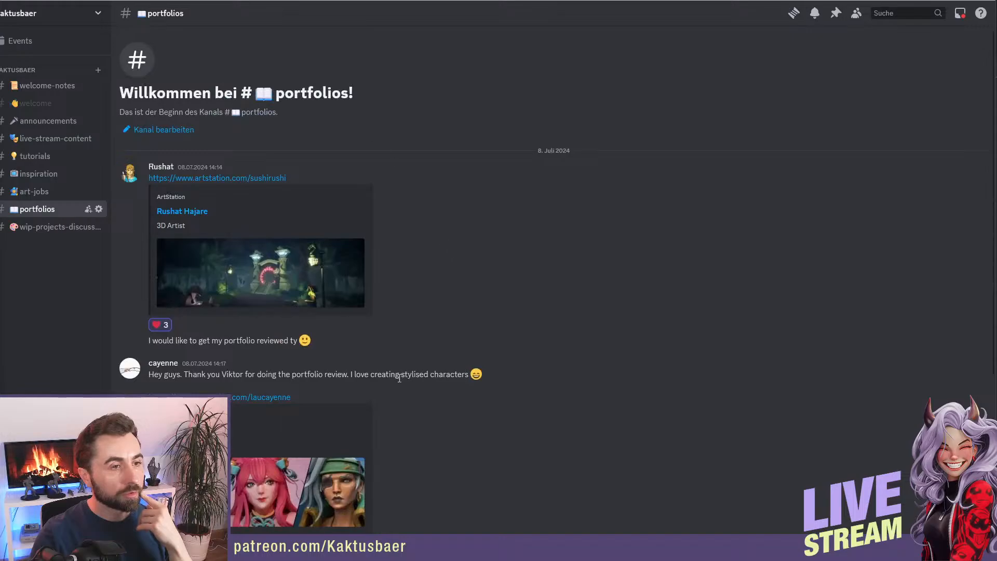
left_click(32, 227)
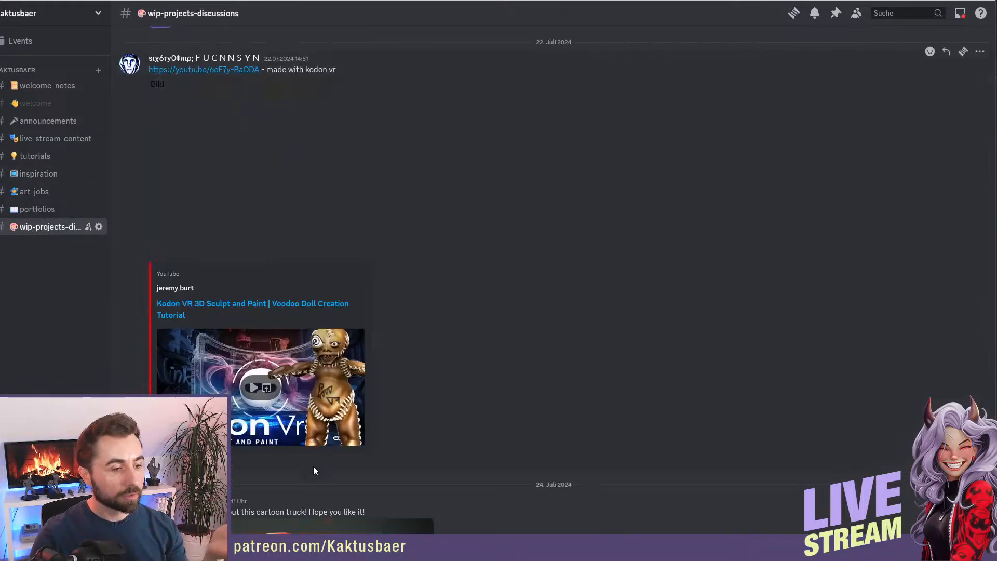
scroll(309, 452, "up", 10)
scroll(257, 353, "down", 10)
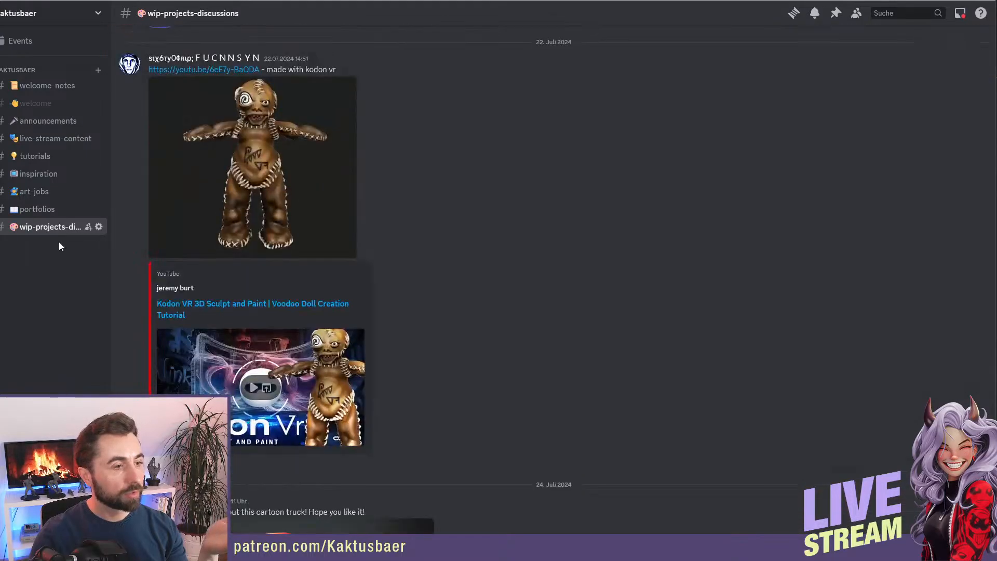
left_click(34, 192)
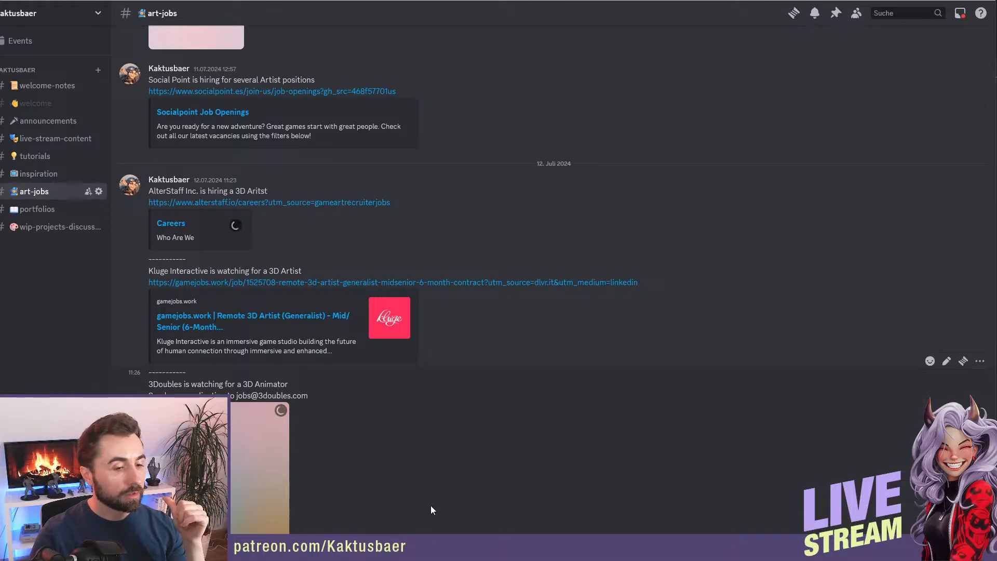
scroll(432, 509, "up", 10)
scroll(431, 506, "down", 10)
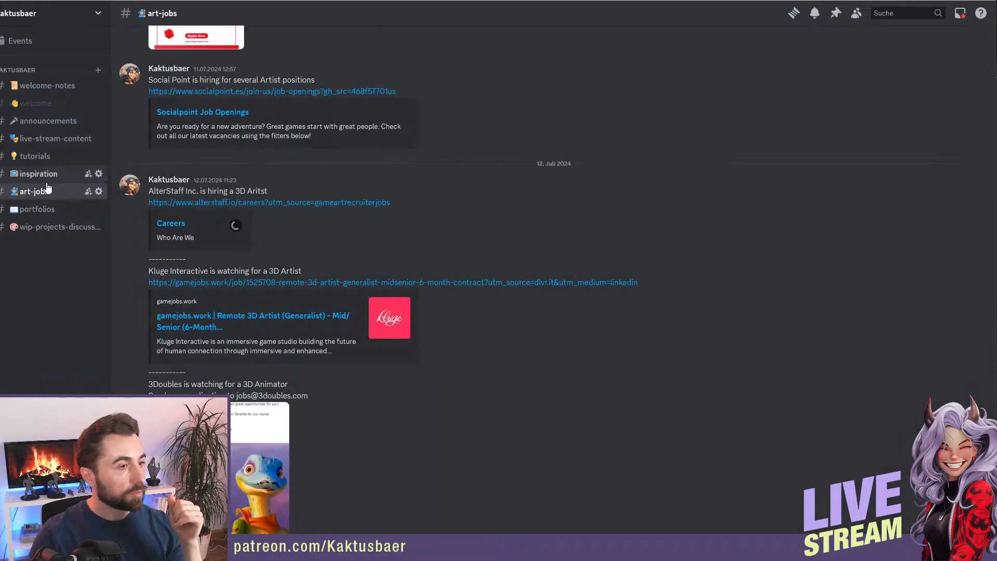
Browse the live-stream-content, announcements, tutorials and inspiration channels and reopen the portfolios channel.
left_click(45, 140)
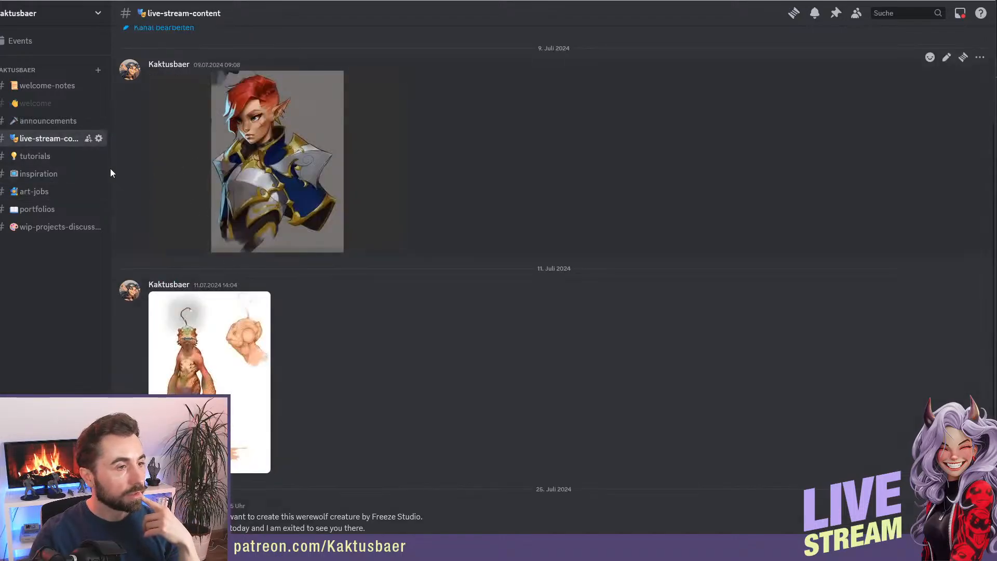
left_click(42, 125)
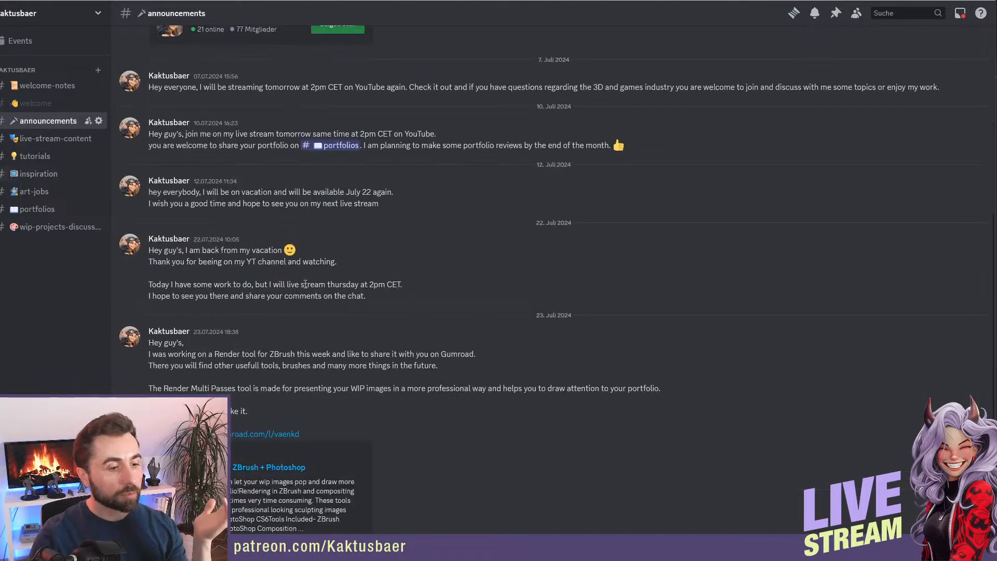
scroll(336, 240, "up", 5)
scroll(336, 239, "down", 5)
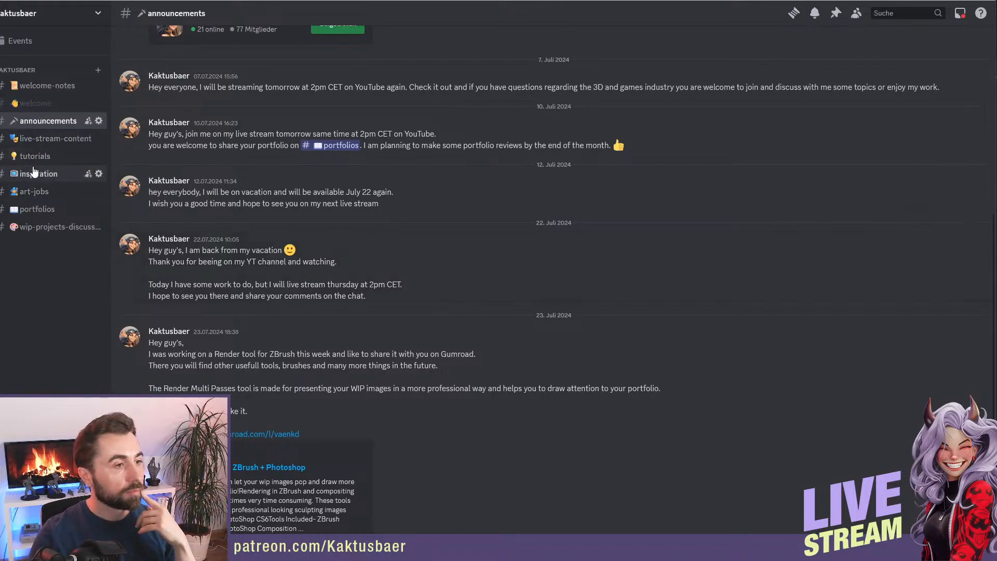
left_click(35, 157)
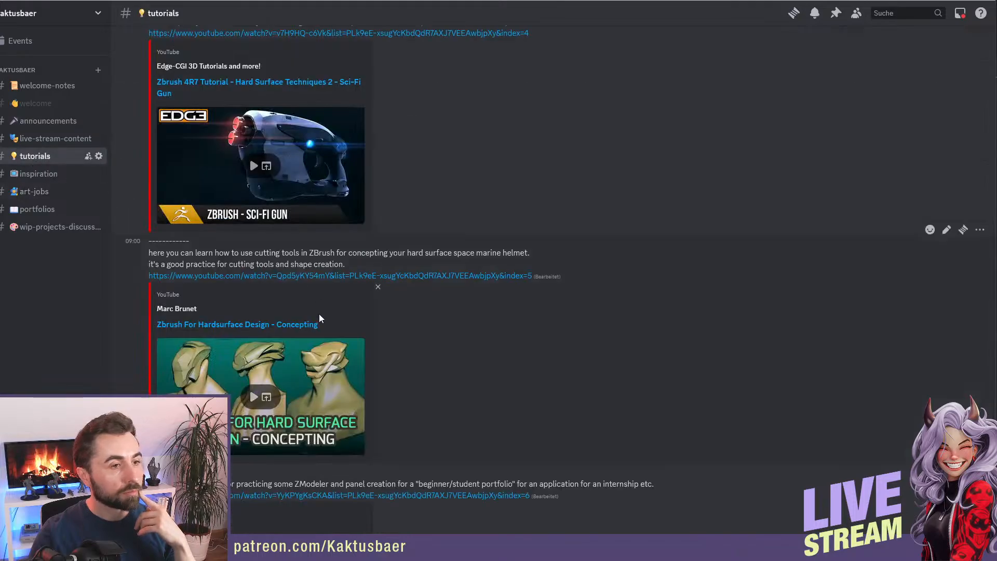
scroll(462, 481, "up", 10)
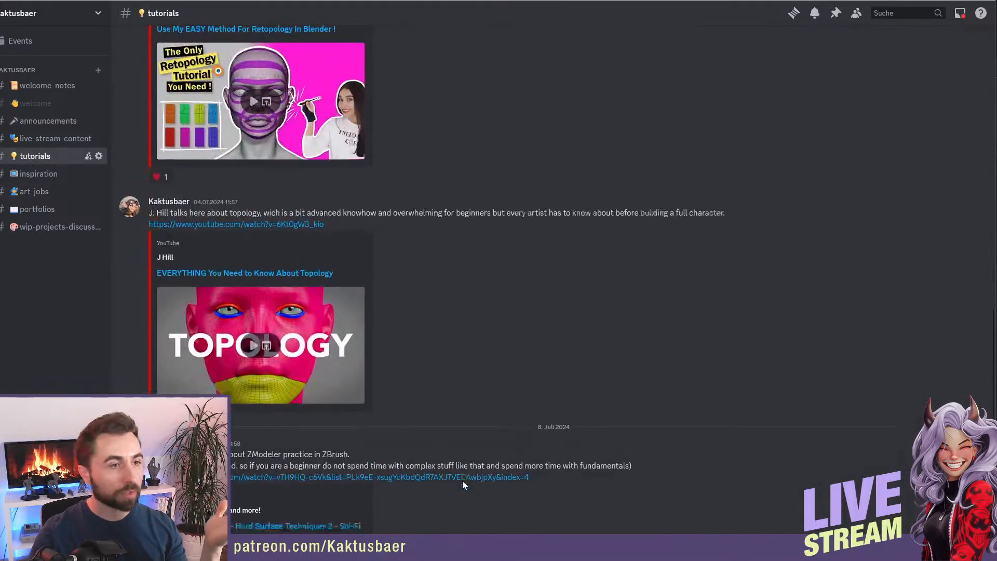
scroll(464, 484, "down", 10)
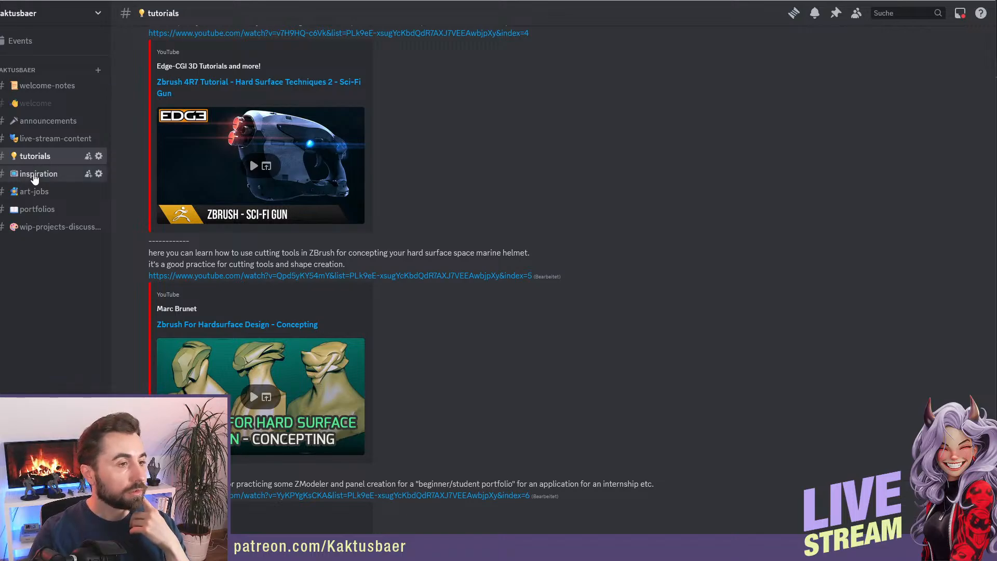
left_click(36, 174)
scroll(459, 518, "up", 15)
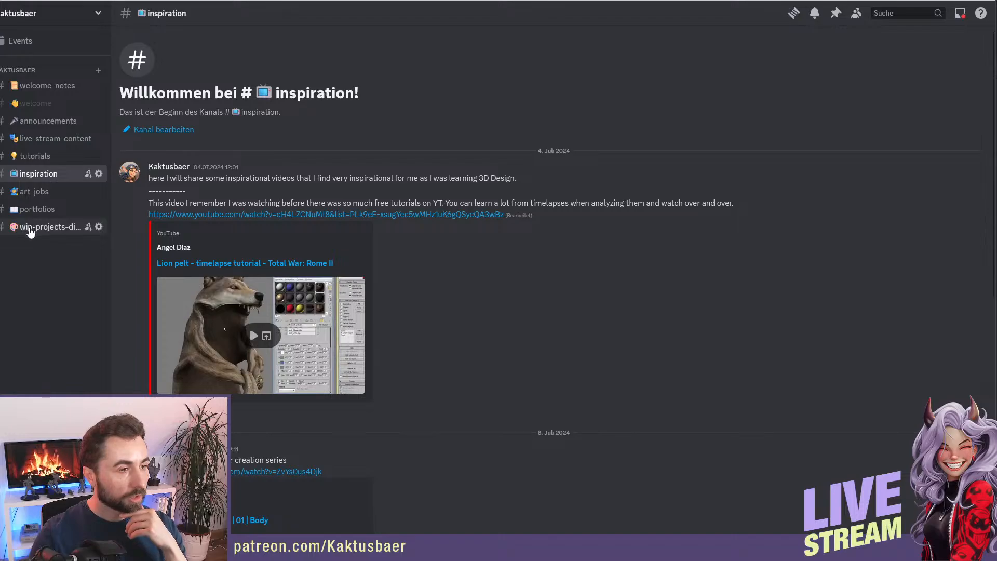
left_click(33, 210)
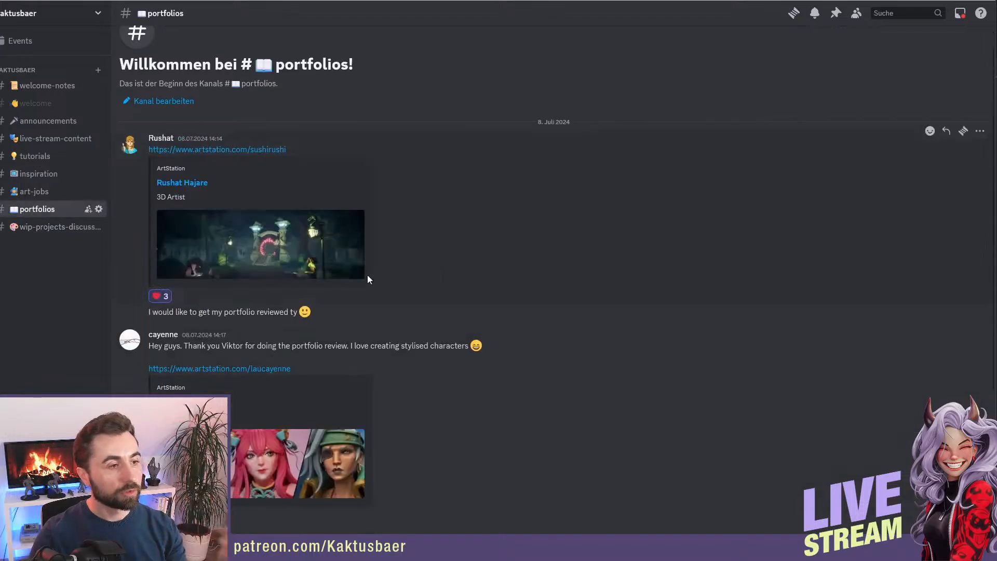